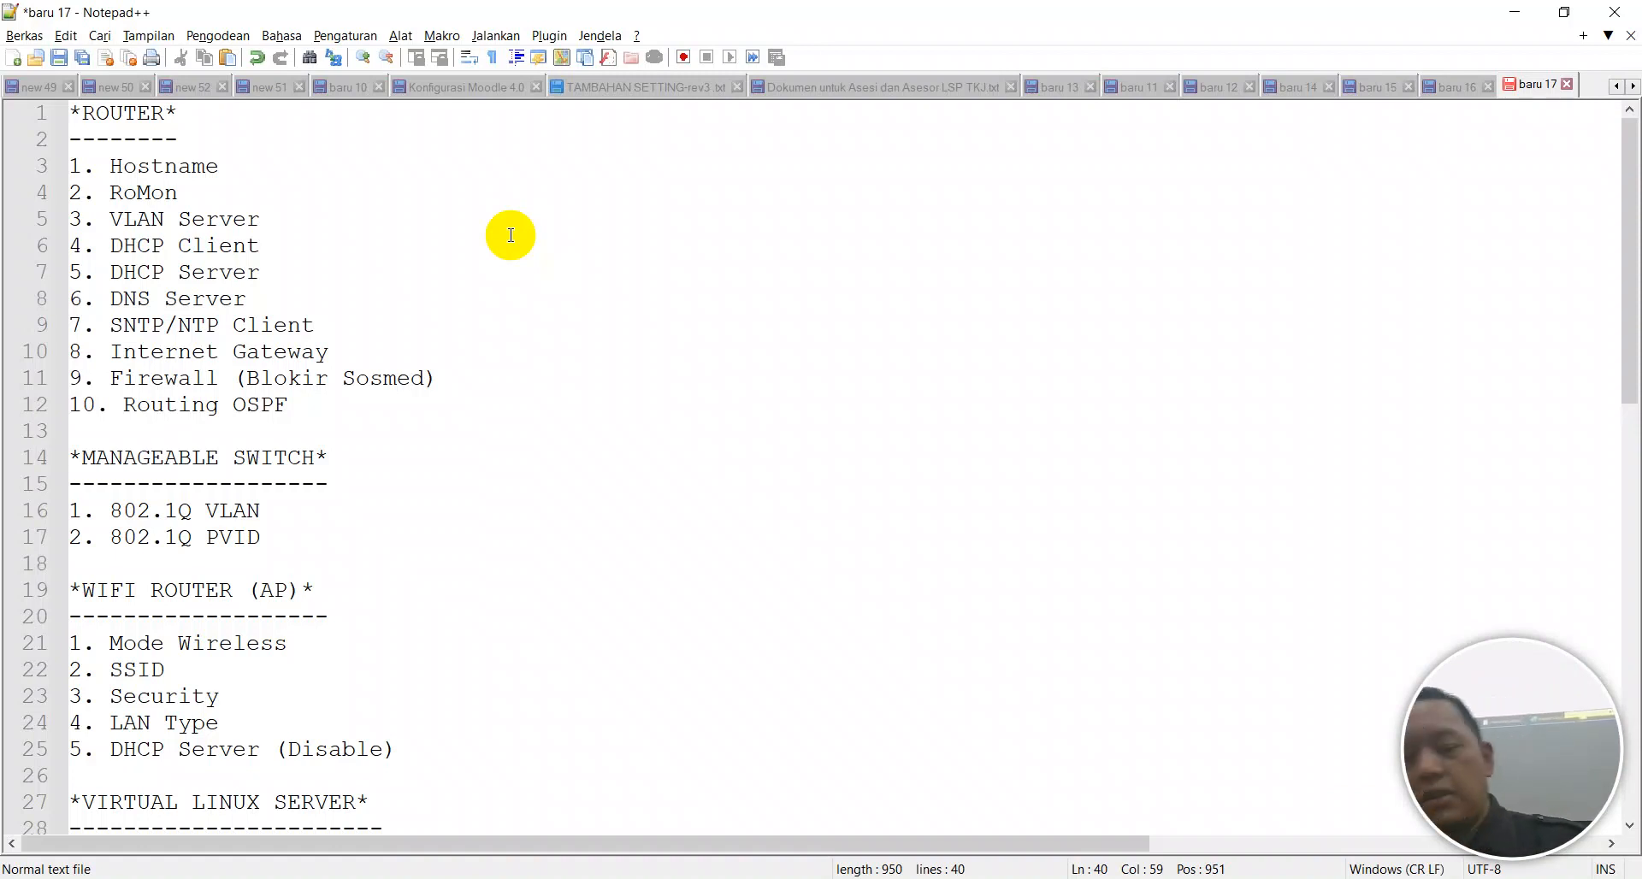
Open the Windows Network Connections panel with ncpa.cpl from the Run prompt and maximize it.
{"action": "left_click", "coordinate": [907, 457]}
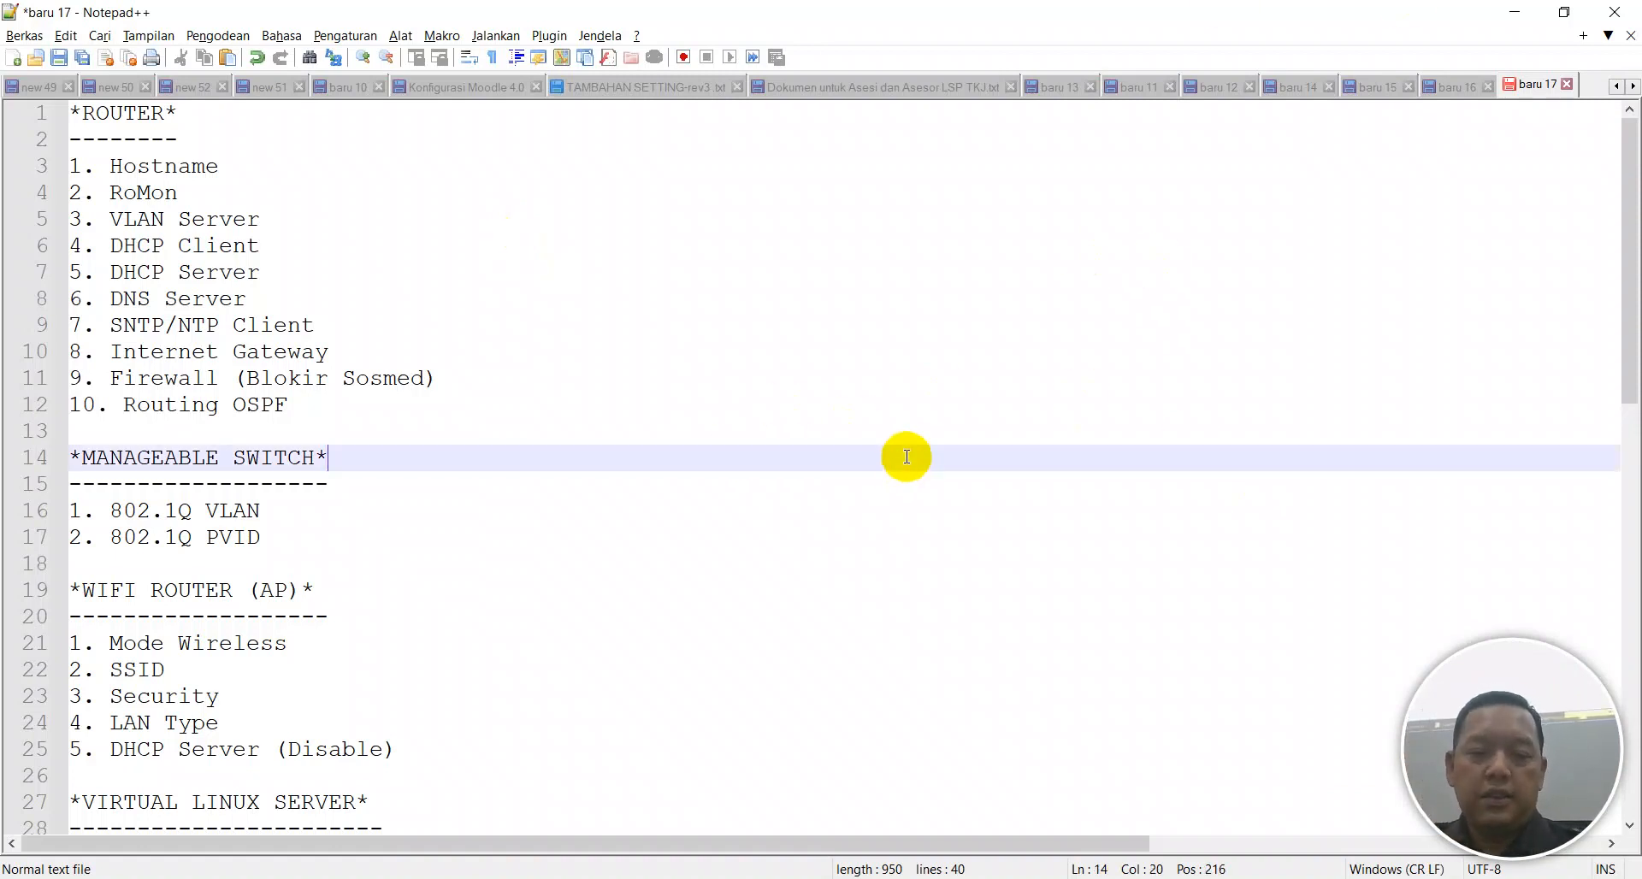
{"action": "key", "text": "super+r"}
{"action": "type", "text": "ncpa.cpl"}
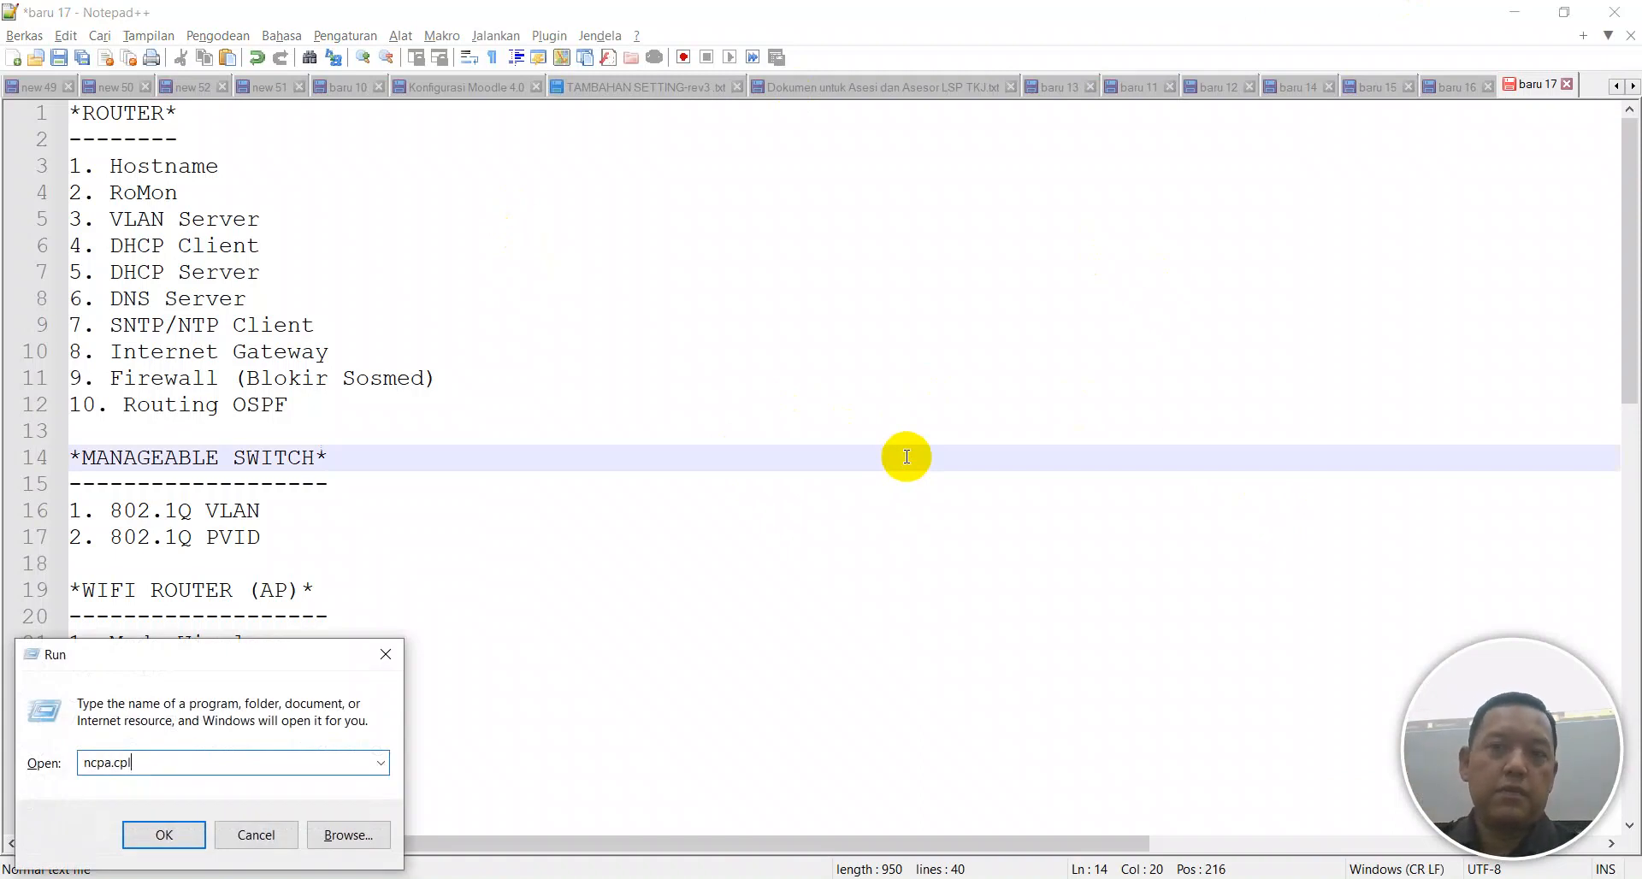
{"action": "key", "text": "Return"}
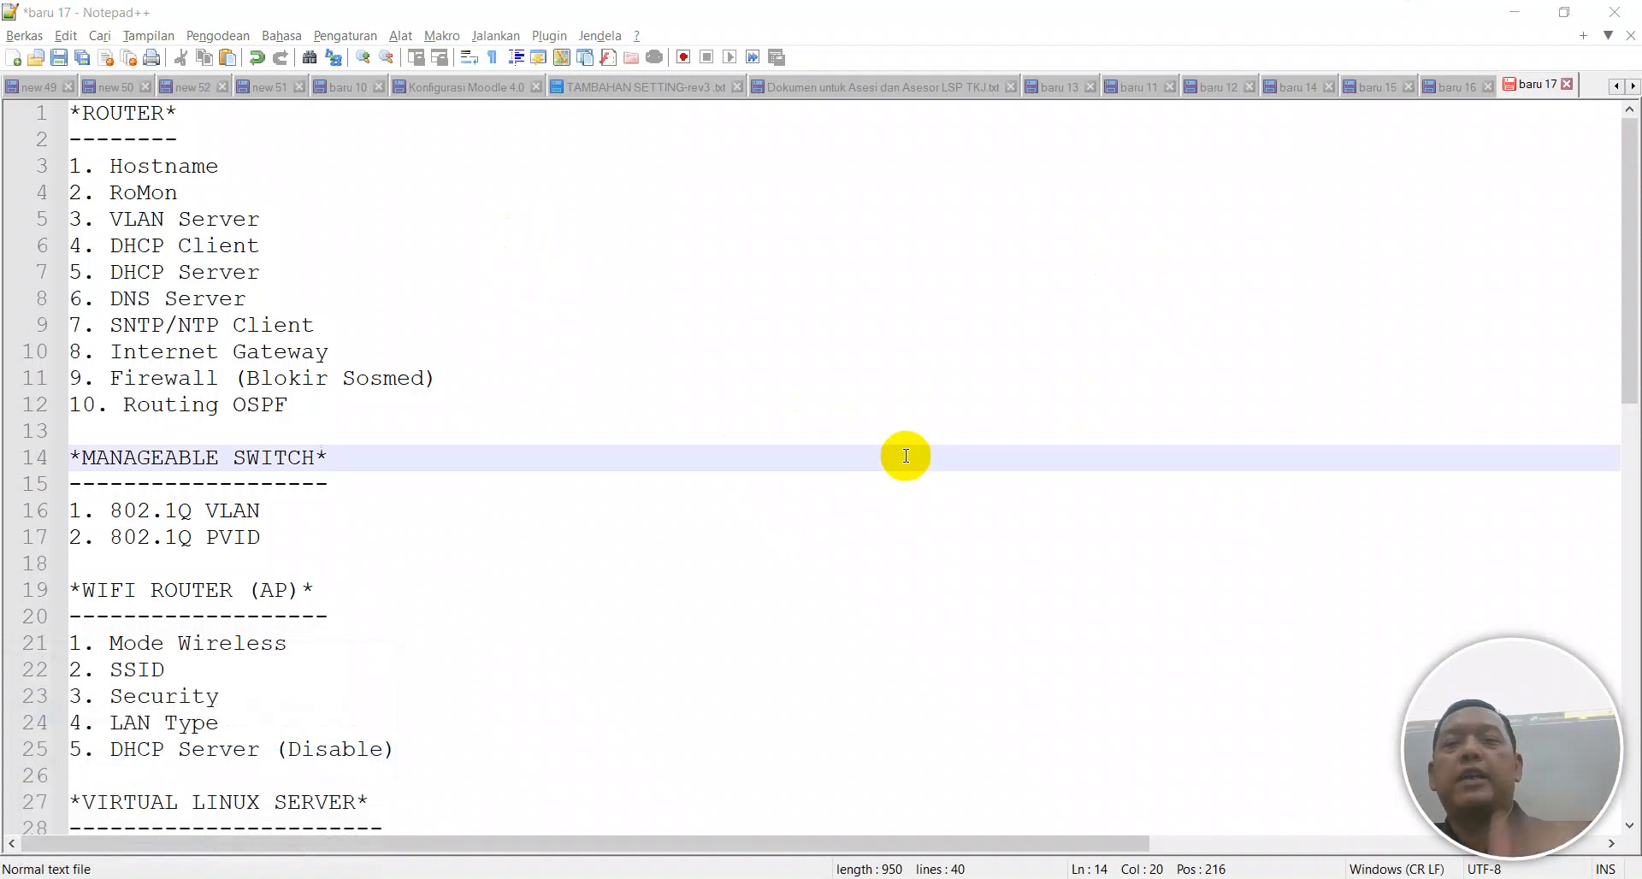
{"action": "left_click", "coordinate": [1298, 19]}
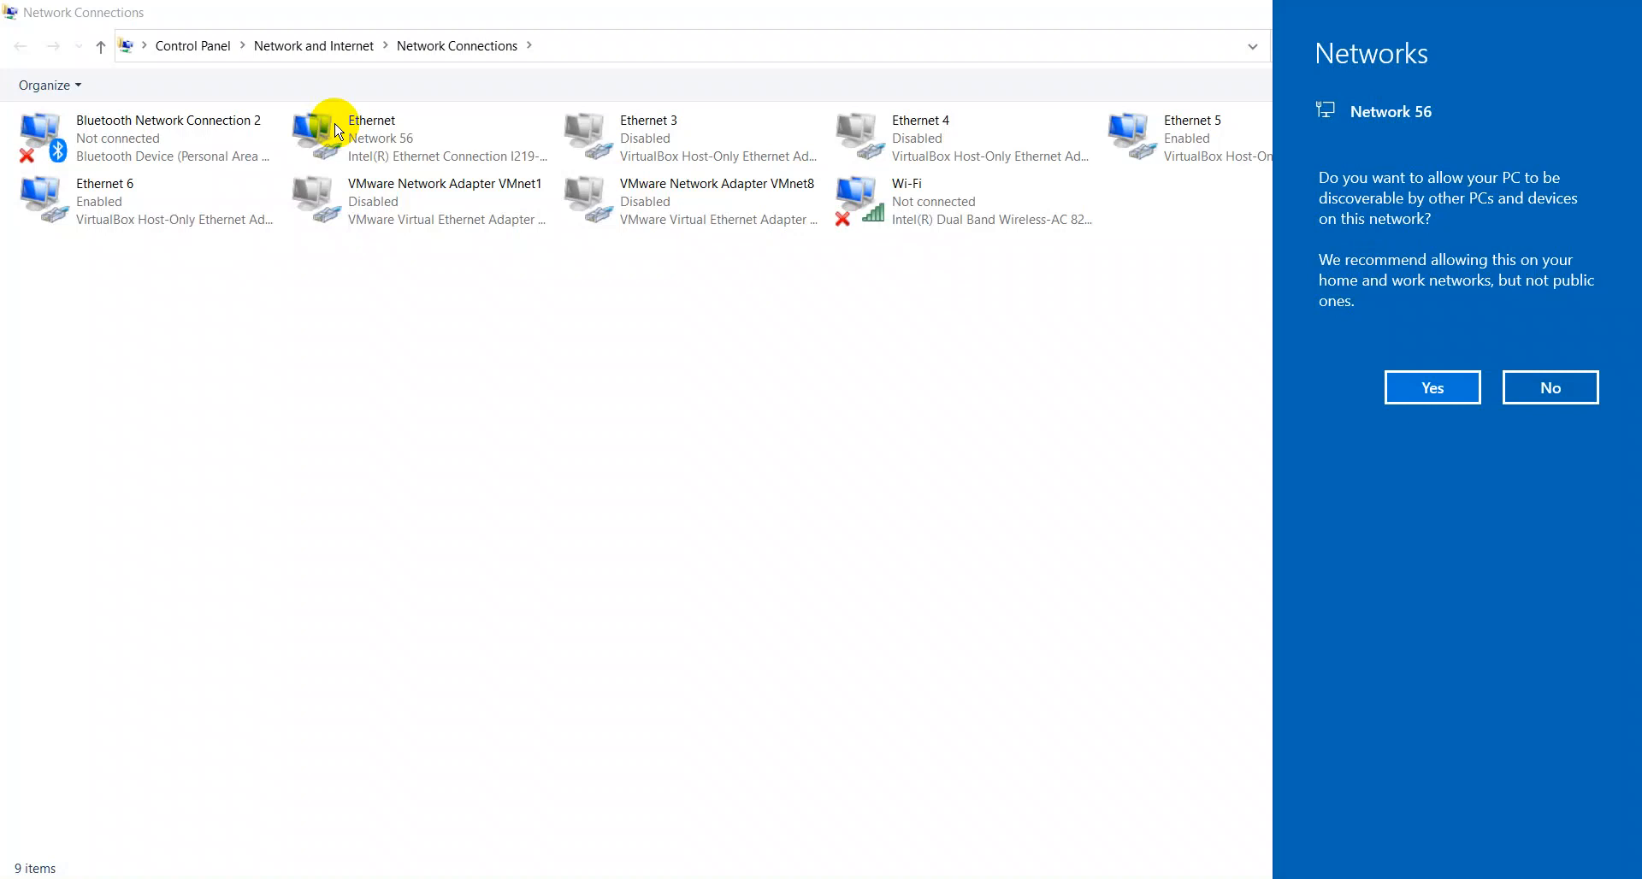
Answer Yes to the Network 56 discoverability prompt.
{"action": "left_click", "coordinate": [1421, 377]}
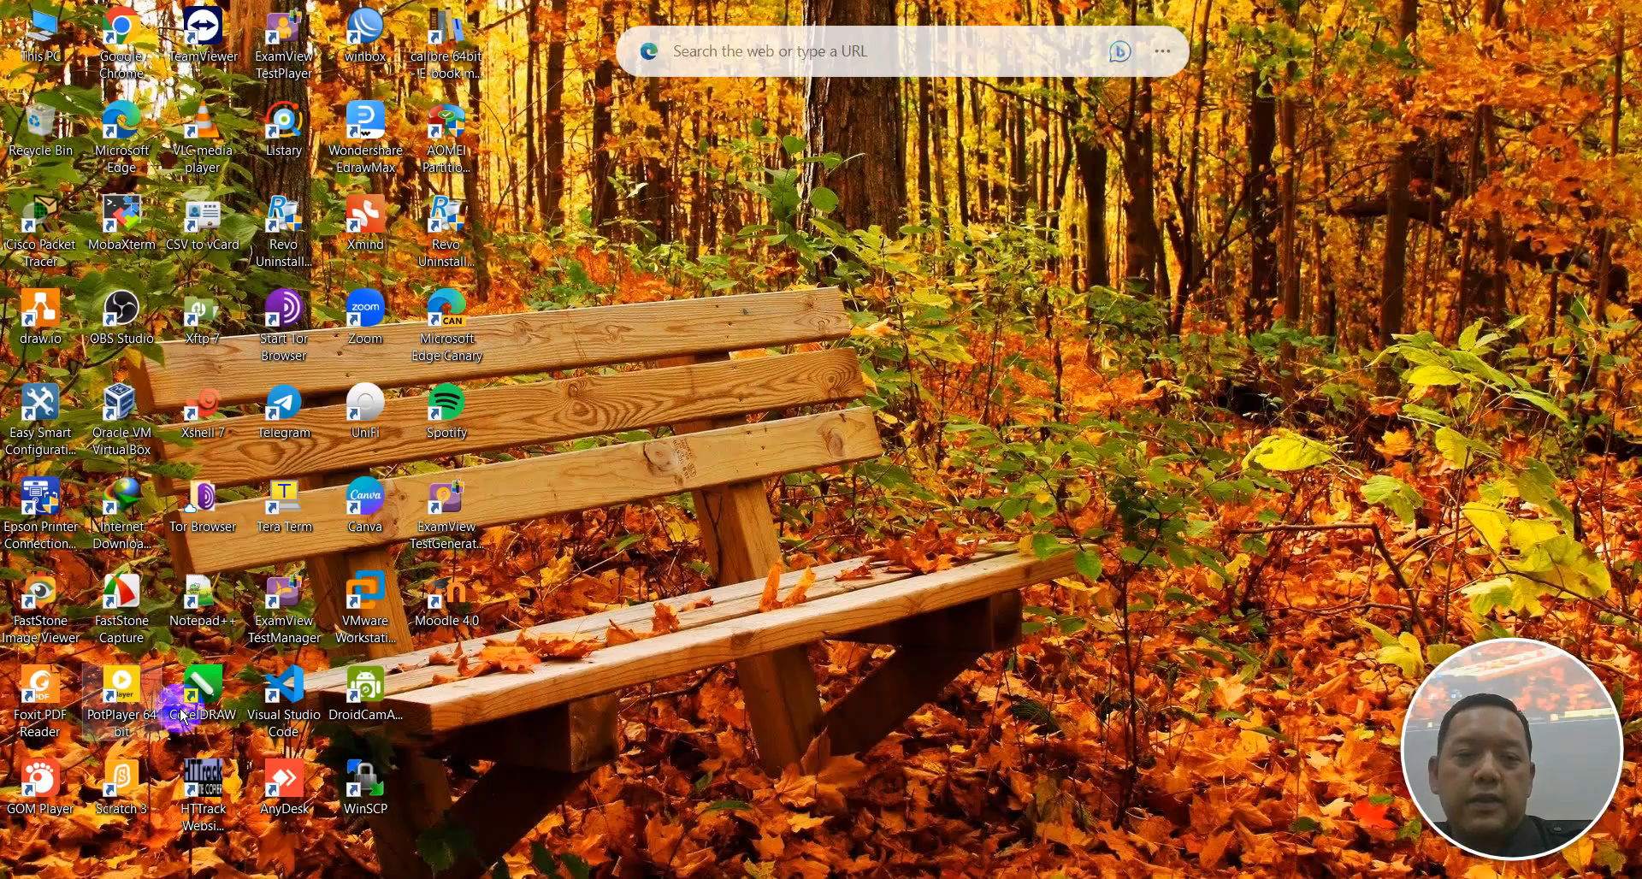
Launch WinBox and refresh its Neighbors list, which finds no routers.
{"action": "double_click", "coordinate": [368, 42]}
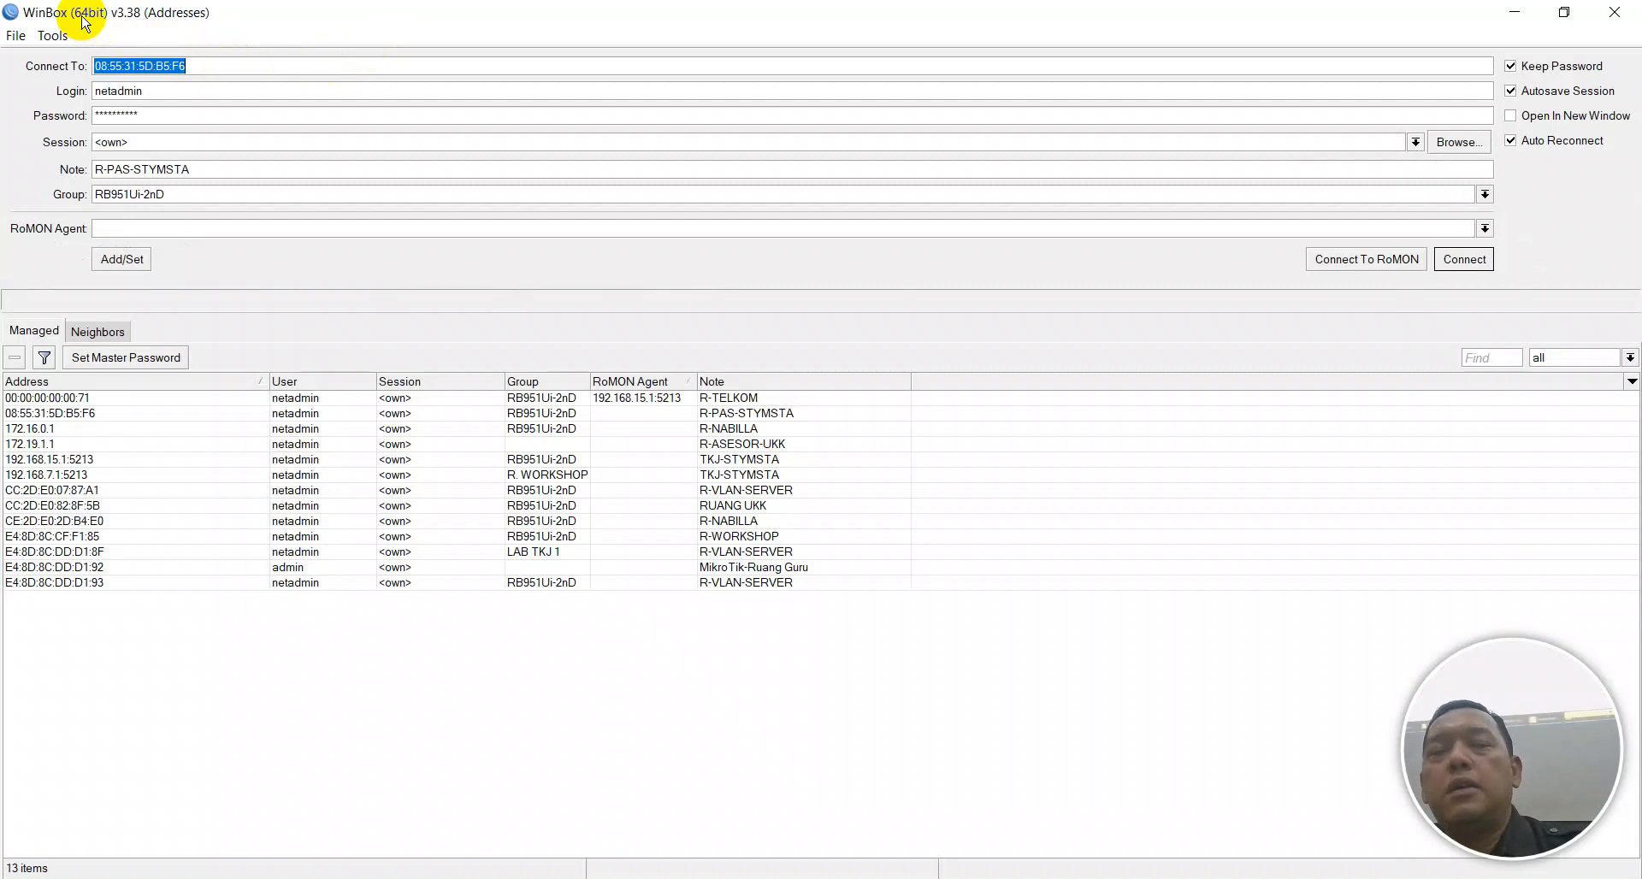
{"action": "left_click", "coordinate": [109, 331]}
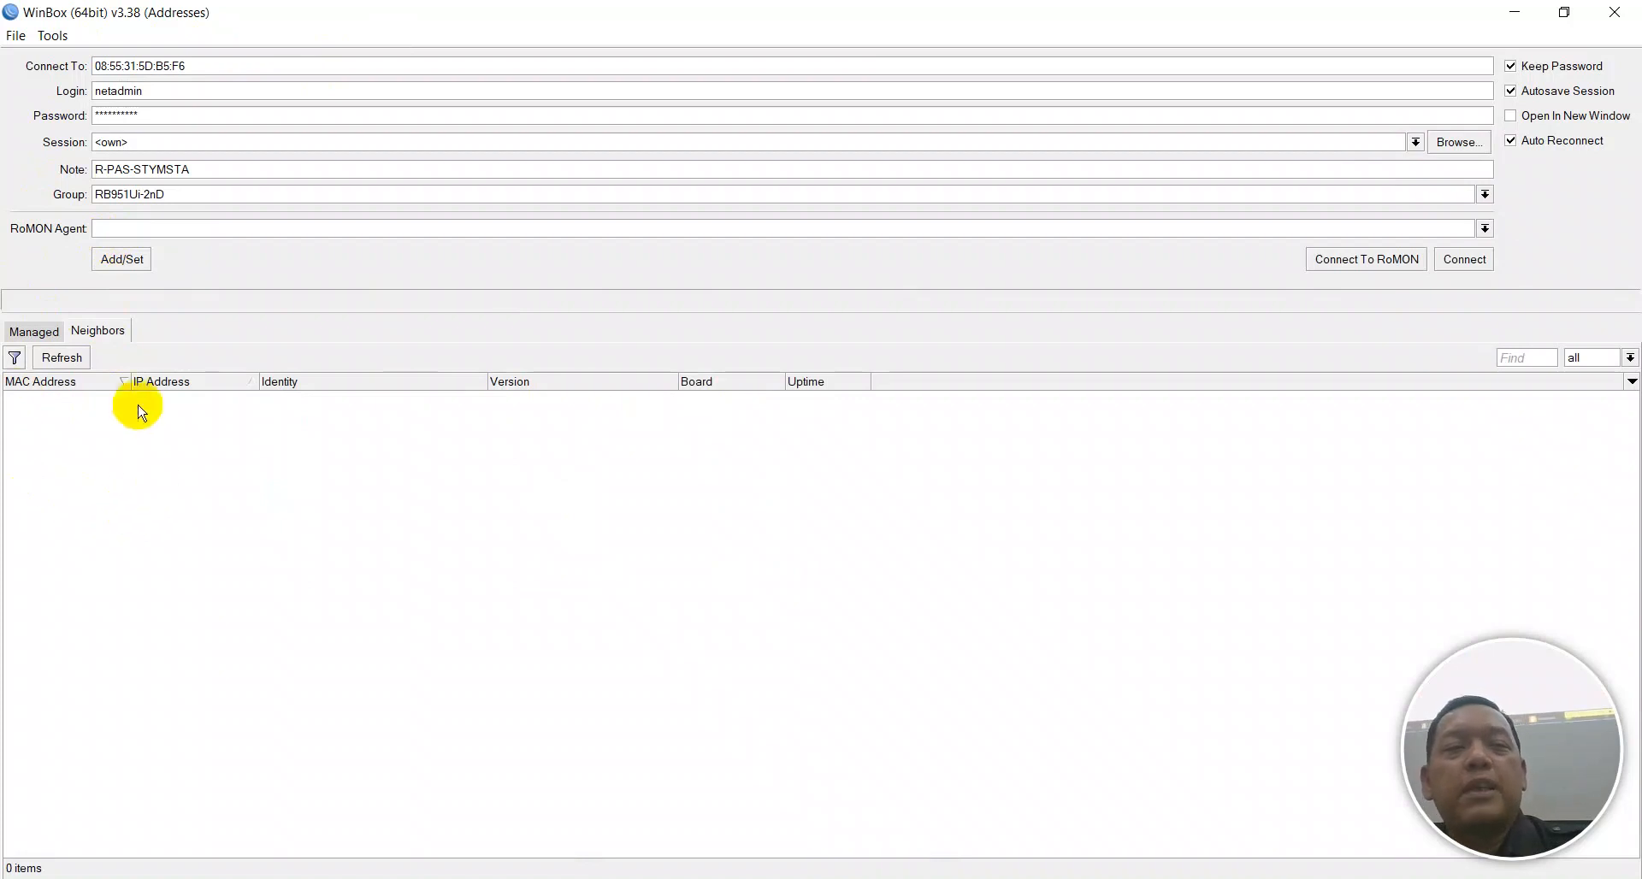
{"action": "left_click", "coordinate": [79, 359]}
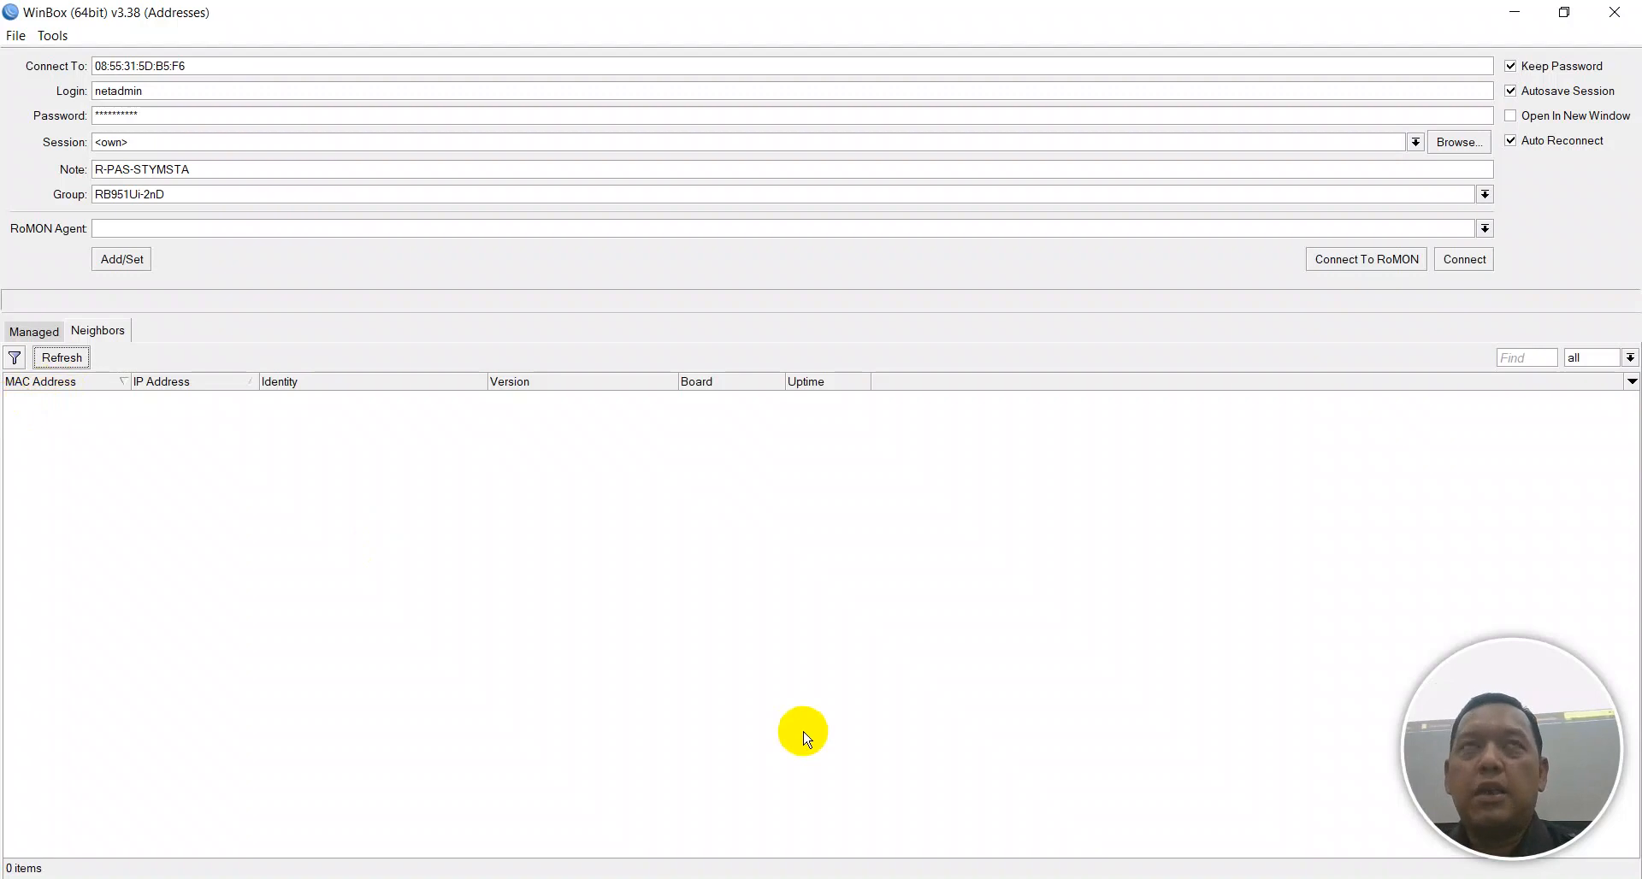
{"action": "left_click", "coordinate": [928, 878]}
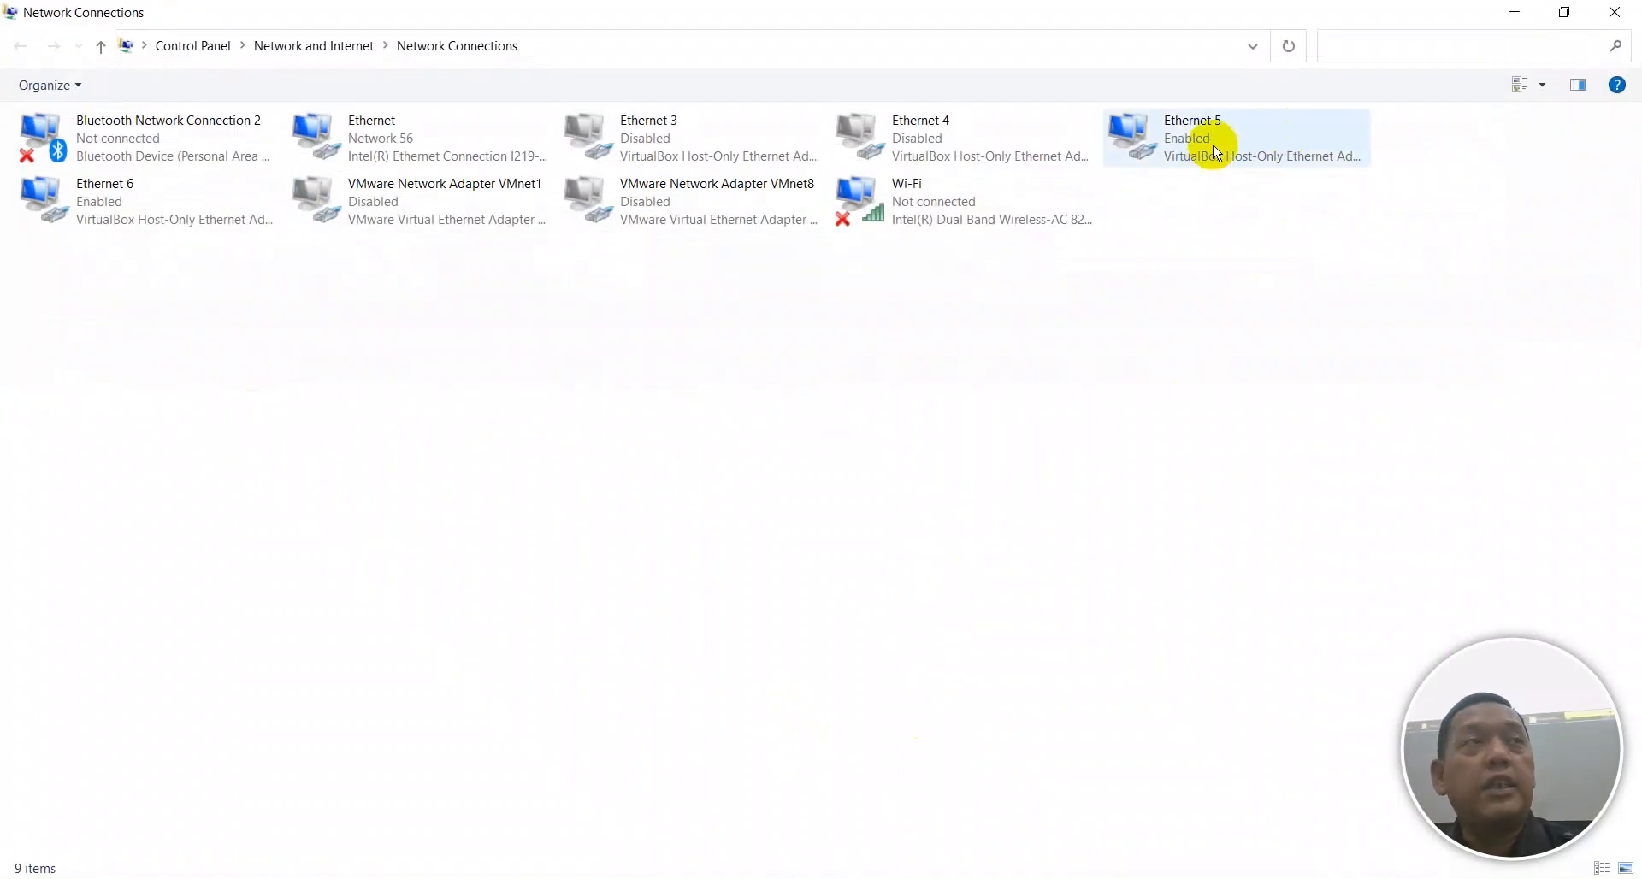
Disable the Ethernet 5 and Ethernet 6 adapters, then return to WinBox's neighbor list.
{"action": "left_click", "coordinate": [1195, 154]}
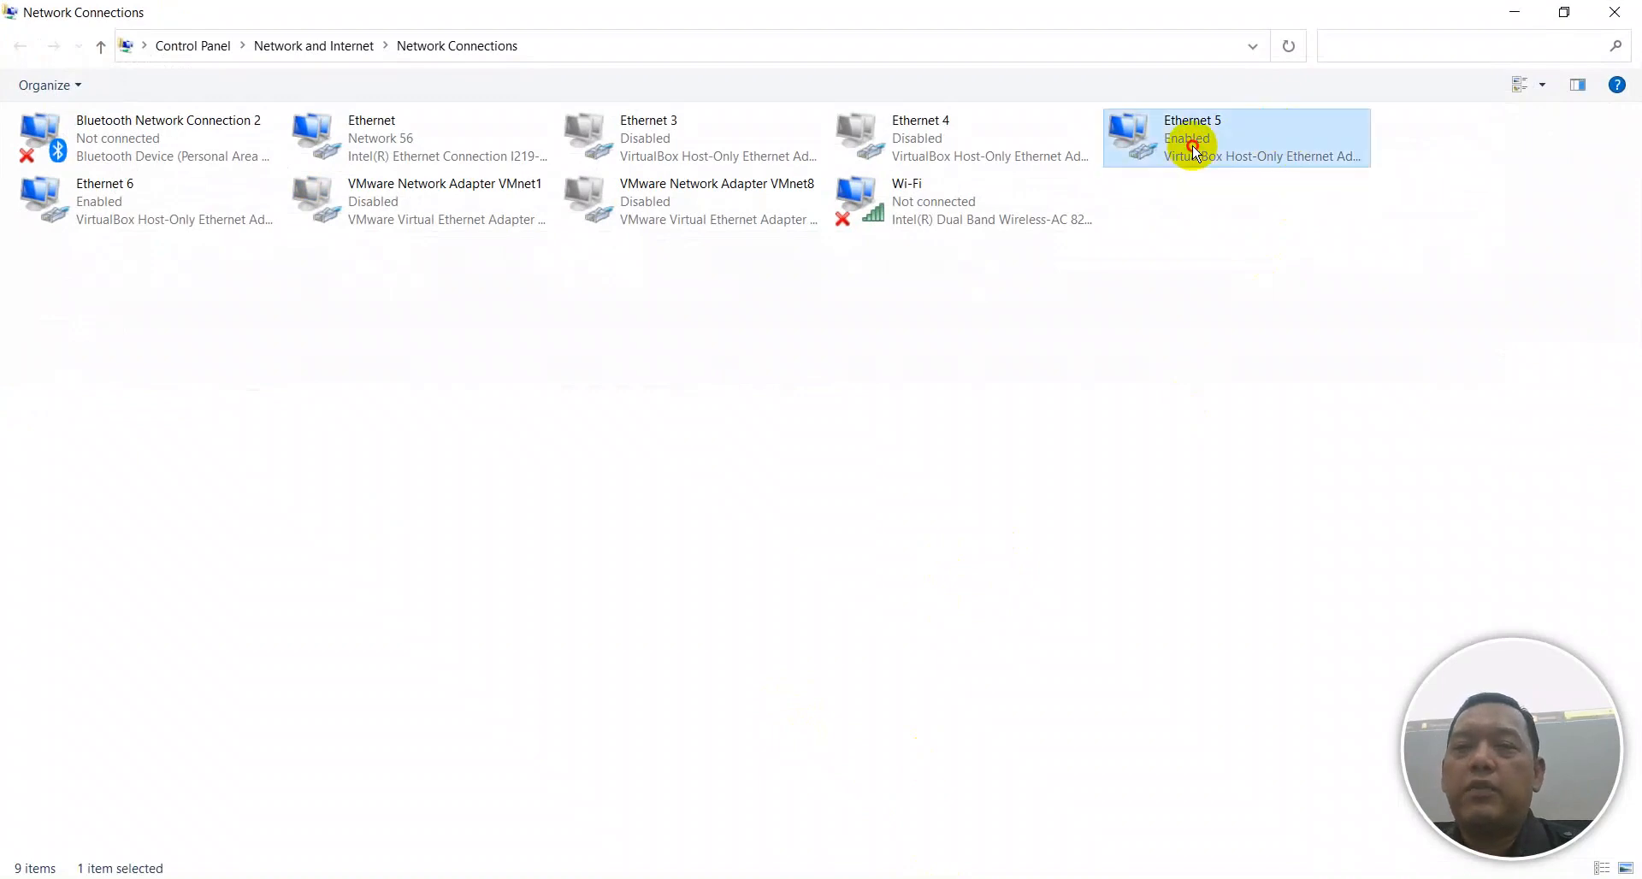
{"action": "right_click", "coordinate": [1195, 149]}
{"action": "left_click", "coordinate": [1211, 153]}
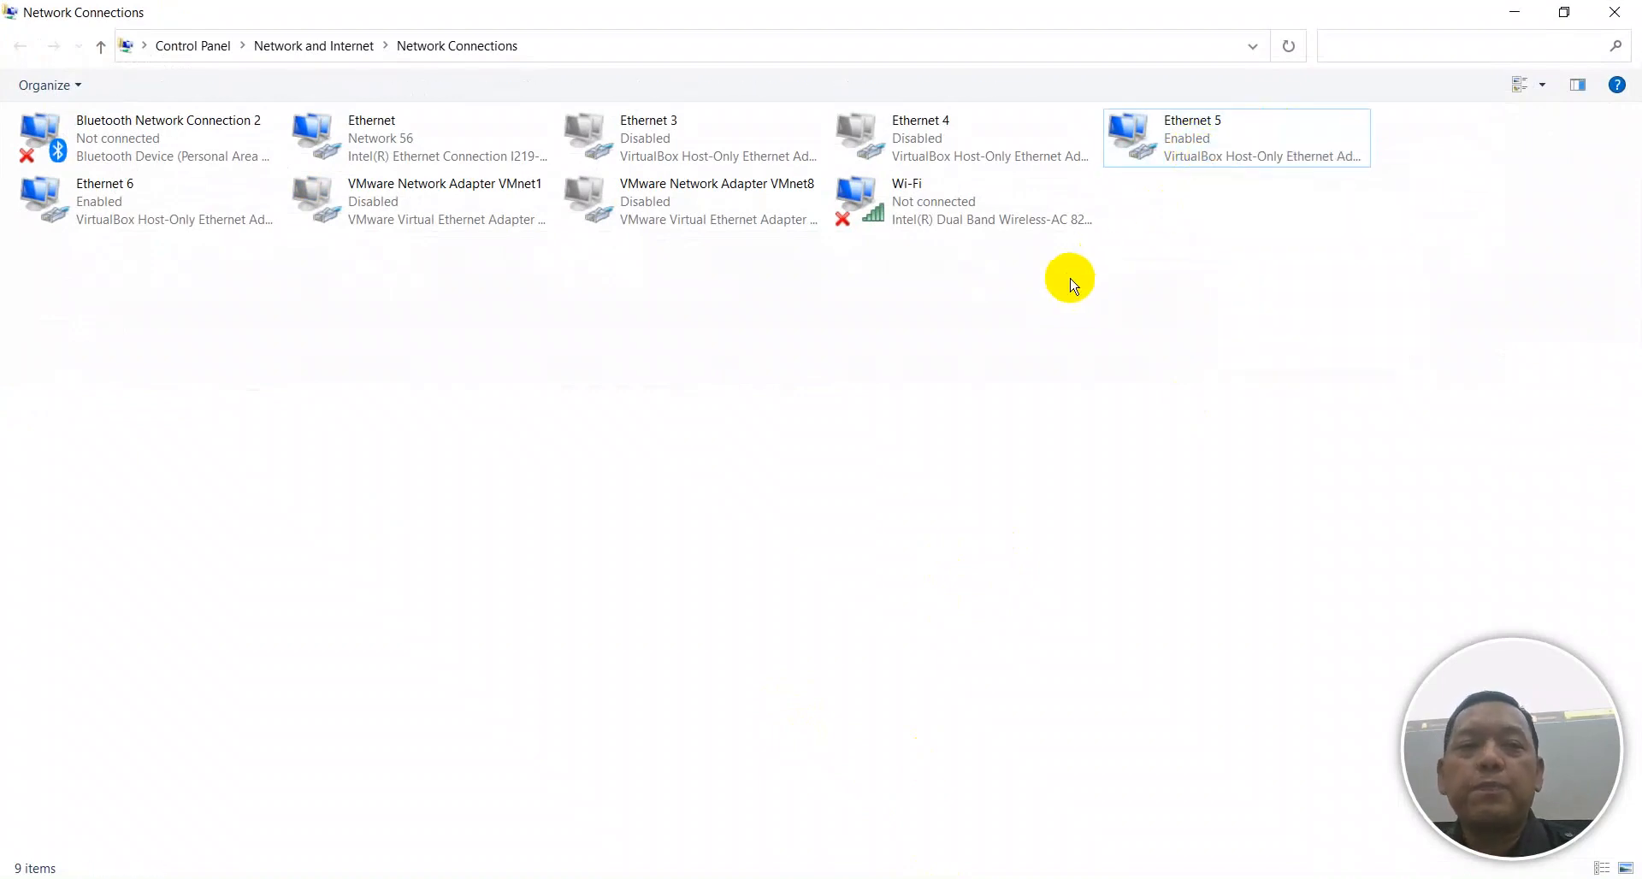
{"action": "left_click", "coordinate": [129, 191]}
{"action": "right_click", "coordinate": [130, 194]}
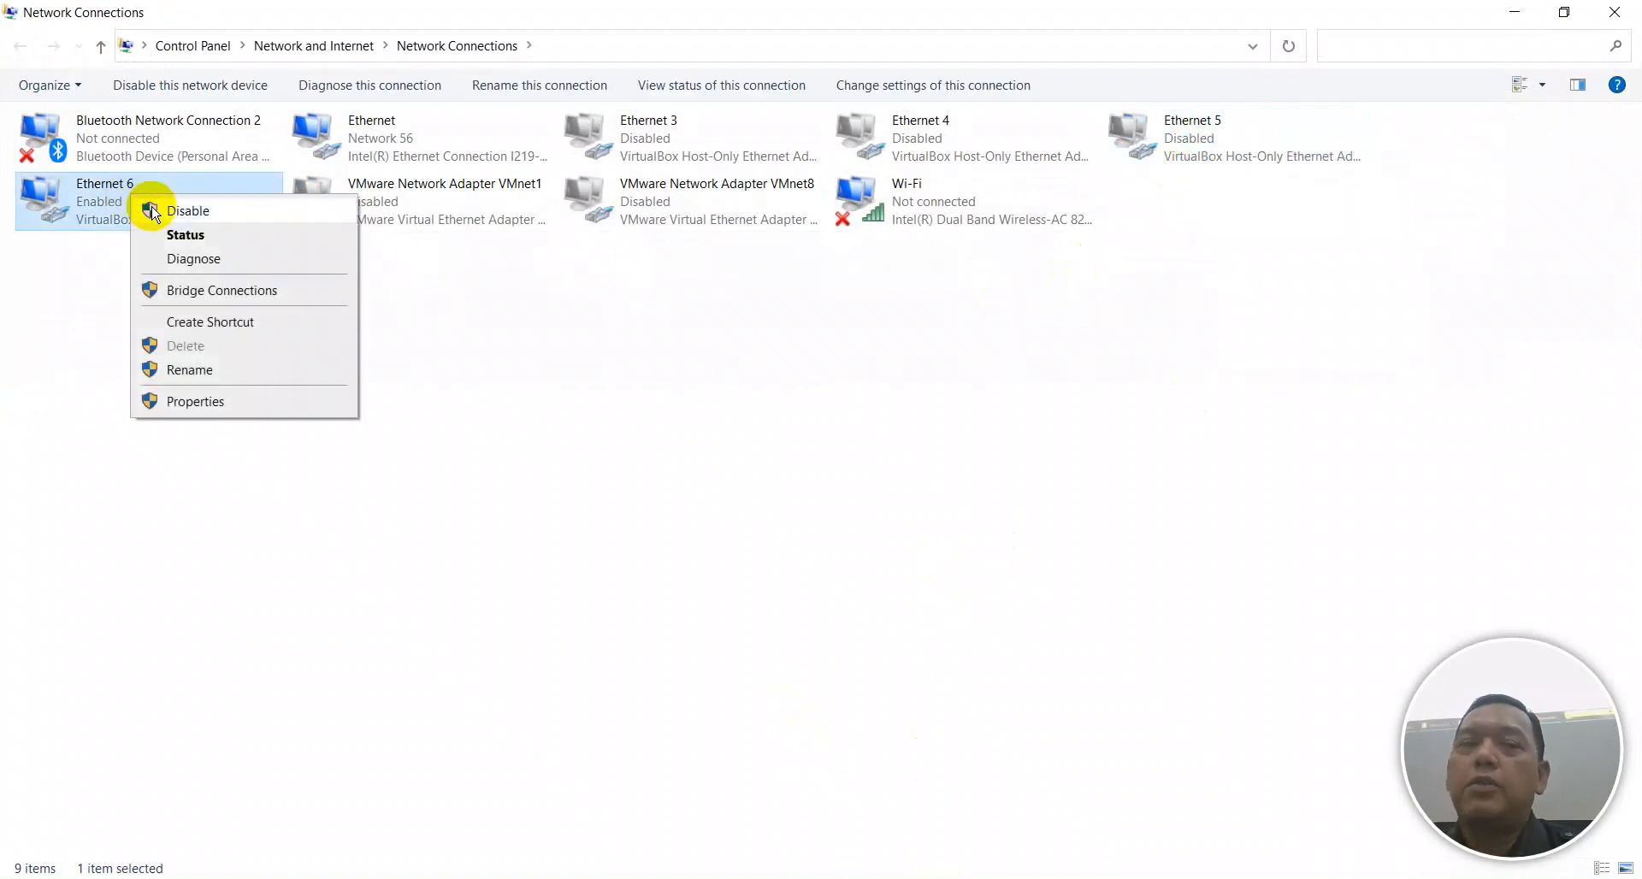
{"action": "left_click", "coordinate": [158, 212]}
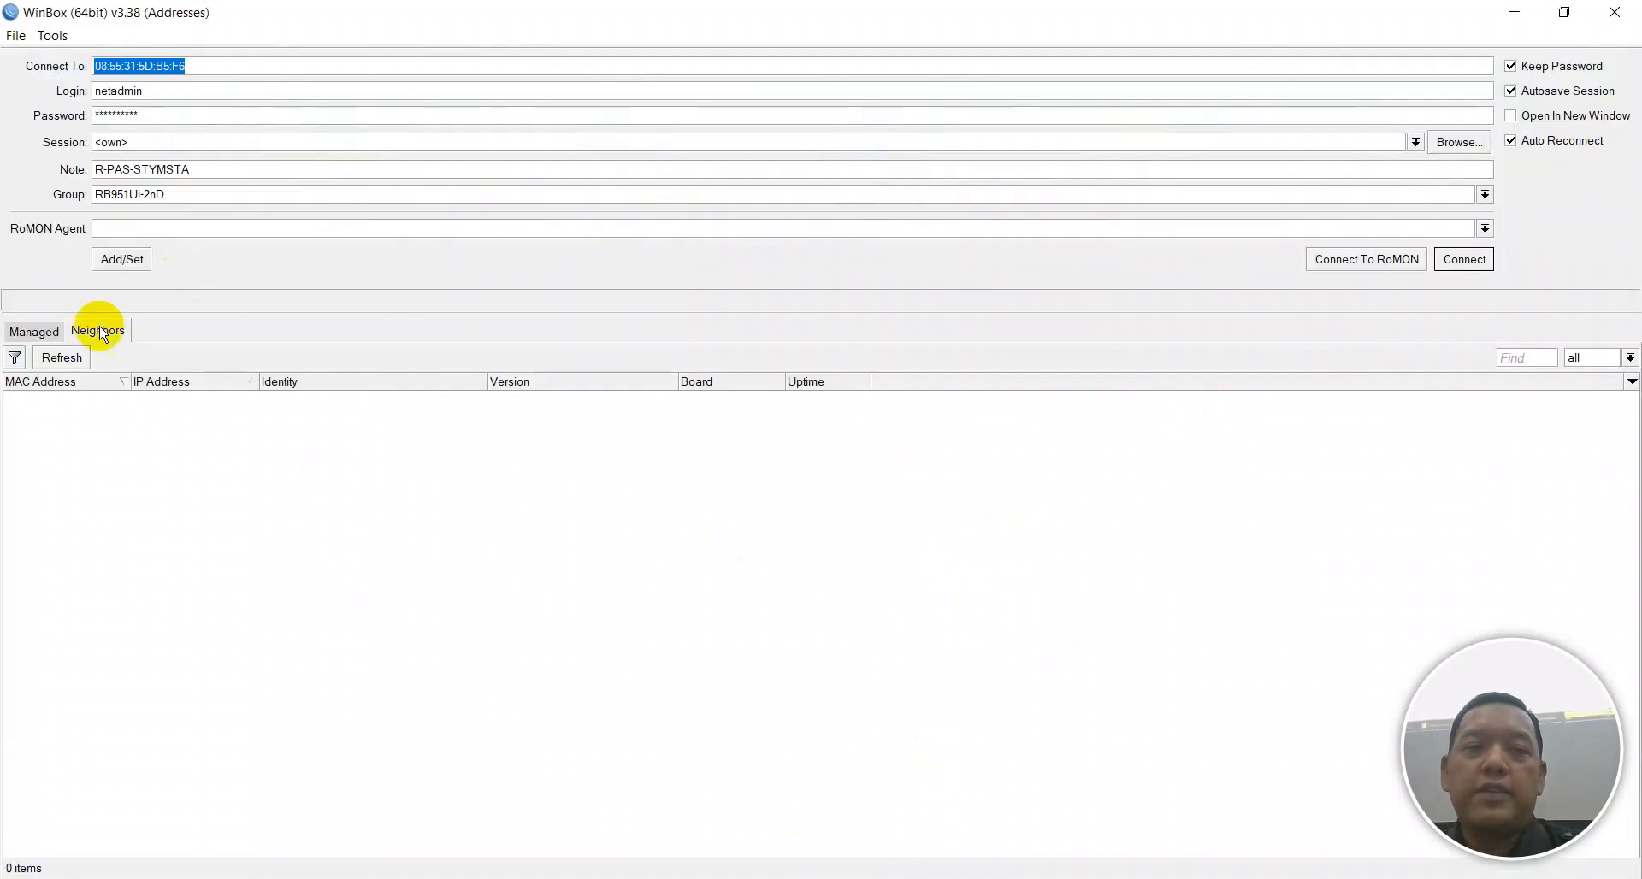
{"action": "left_click", "coordinate": [62, 358]}
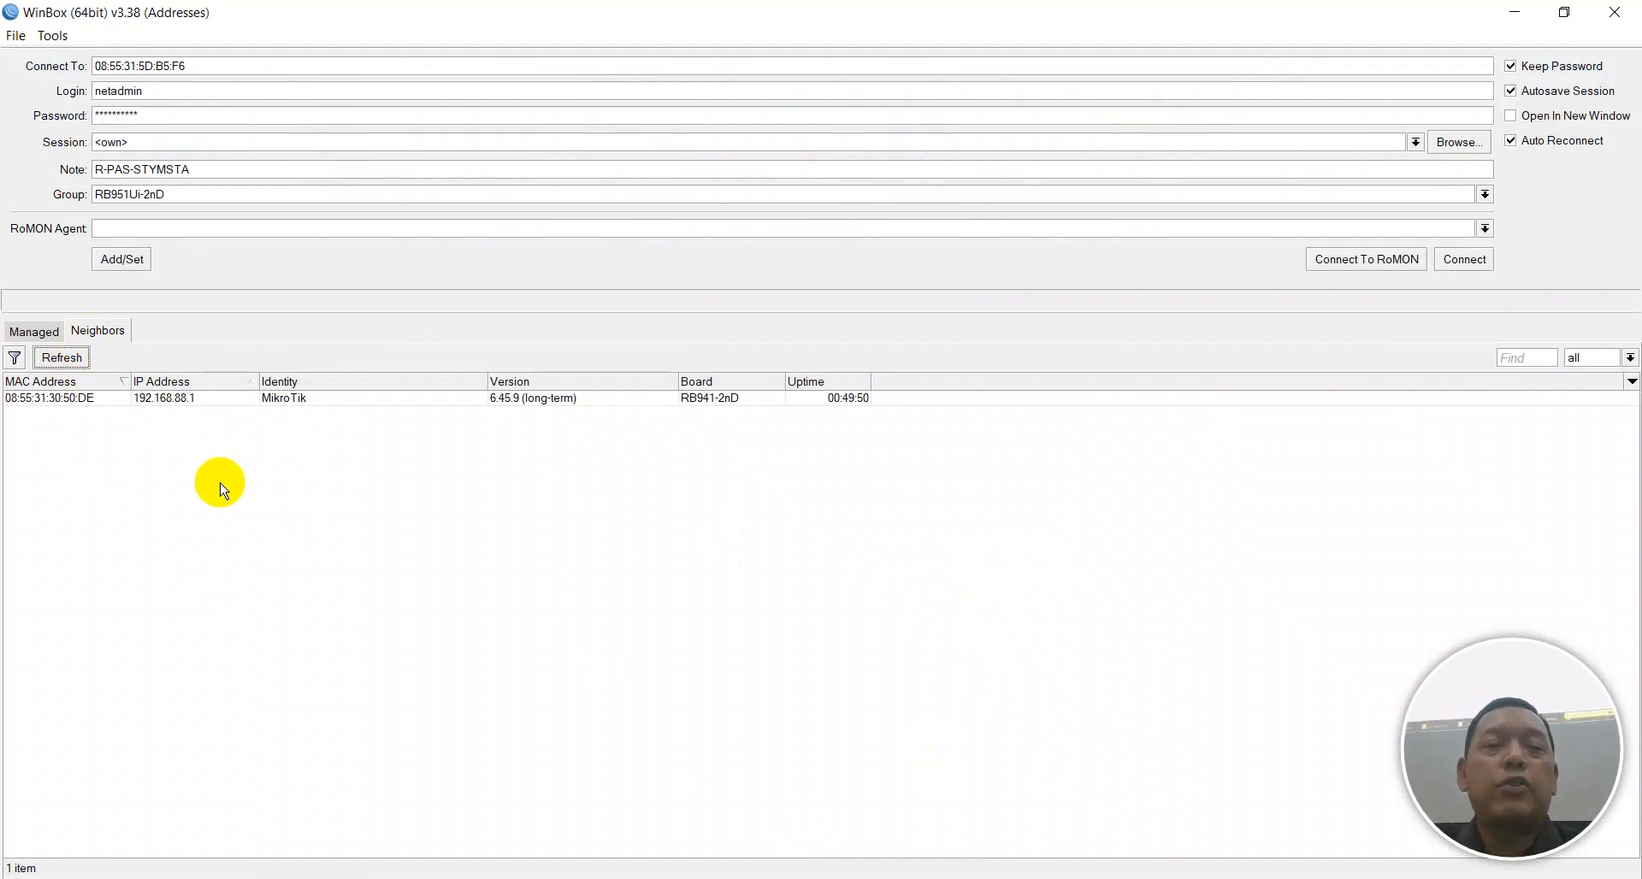
Log into the hAP lite at 192.168.88.1 as admin with a blank password and maximize the session.
{"action": "left_click", "coordinate": [20, 399]}
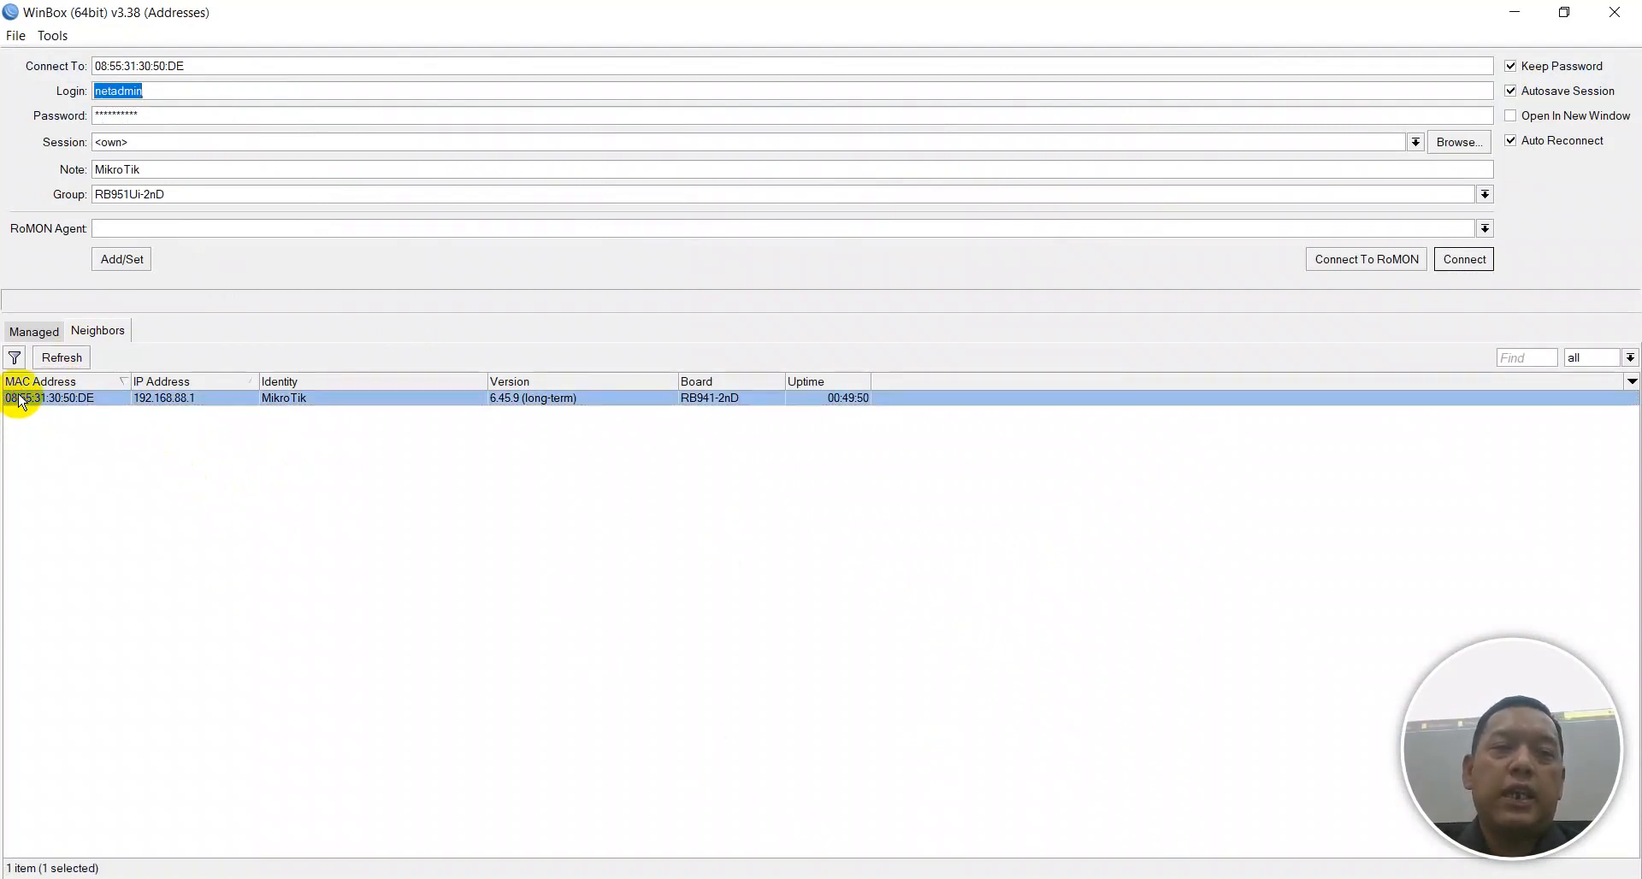
{"action": "type", "text": "admin"}
{"action": "key", "text": "Tab"}
{"action": "key", "text": "BackSpace"}
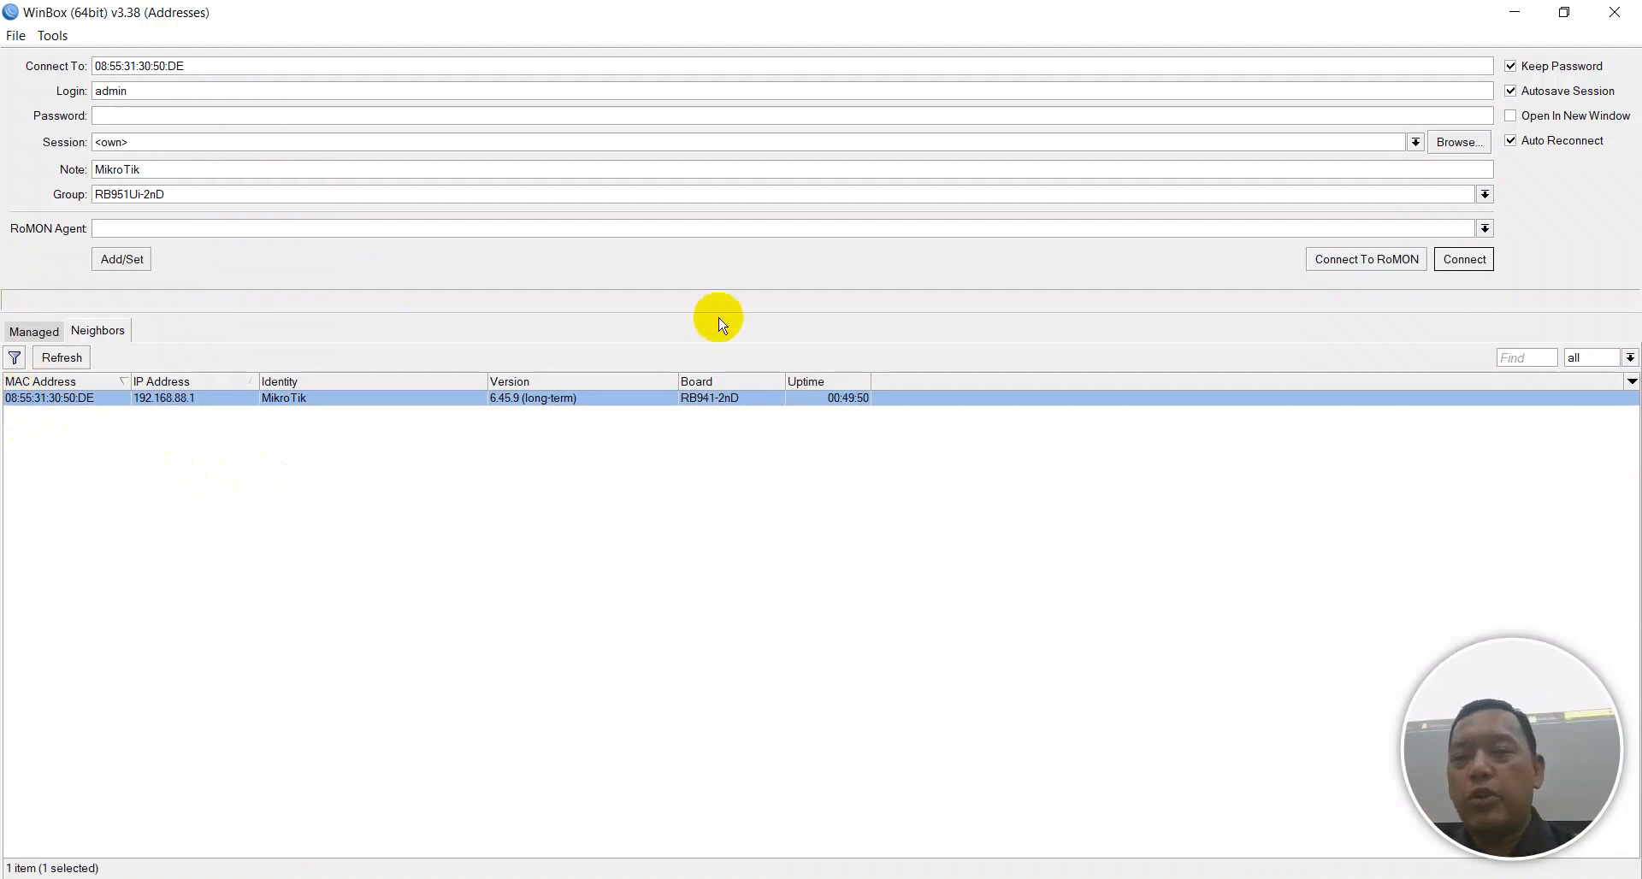
{"action": "left_click", "coordinate": [1466, 263]}
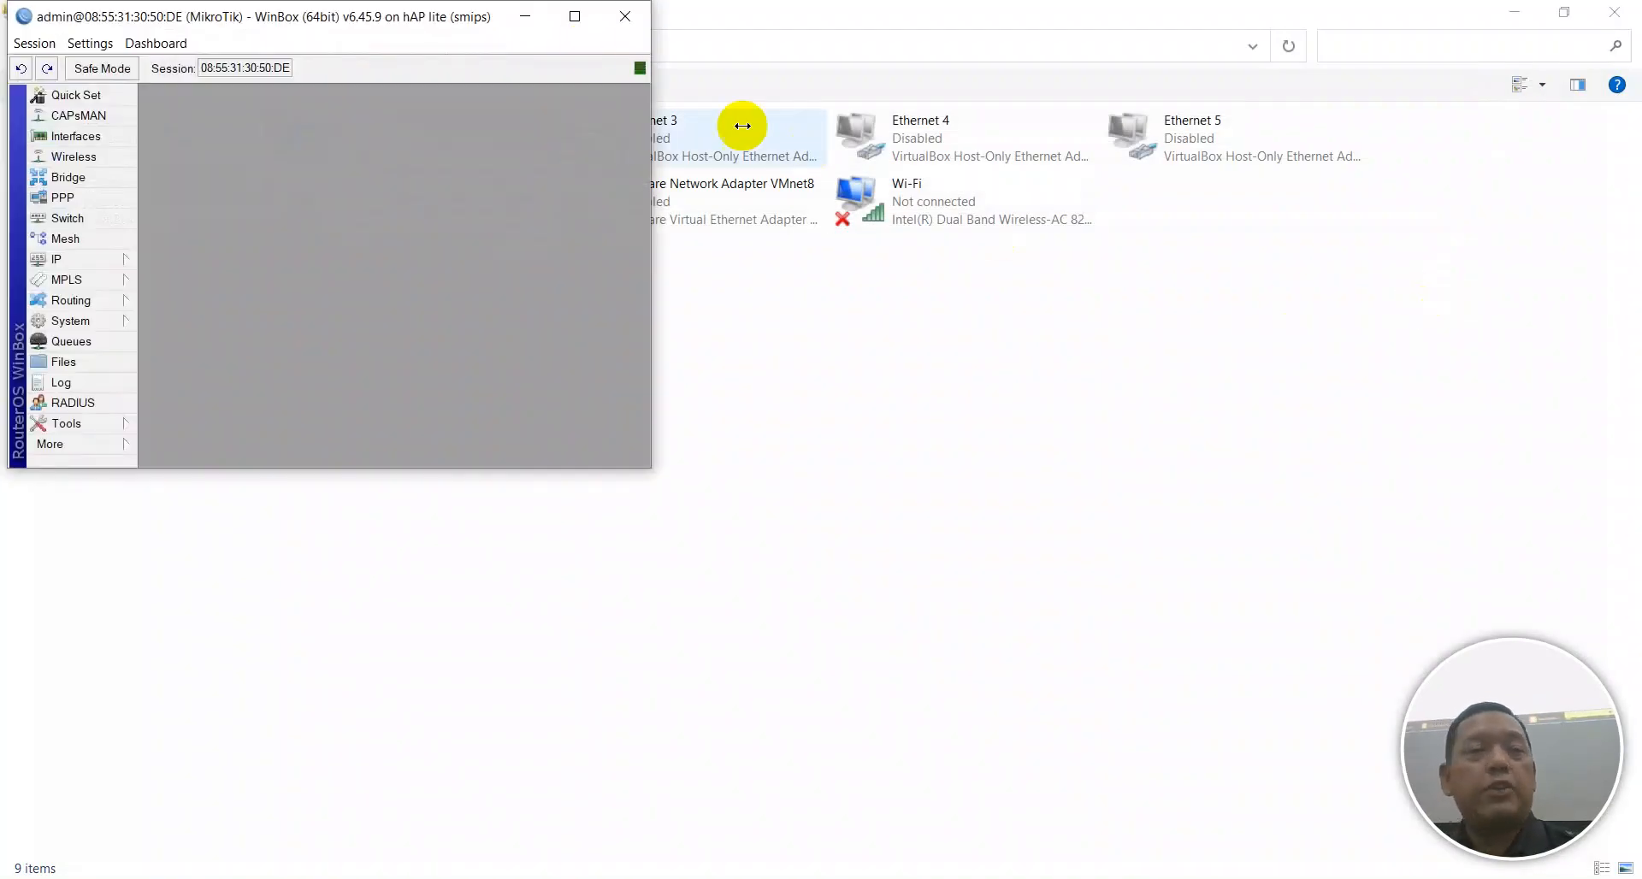
{"action": "left_click", "coordinate": [575, 17]}
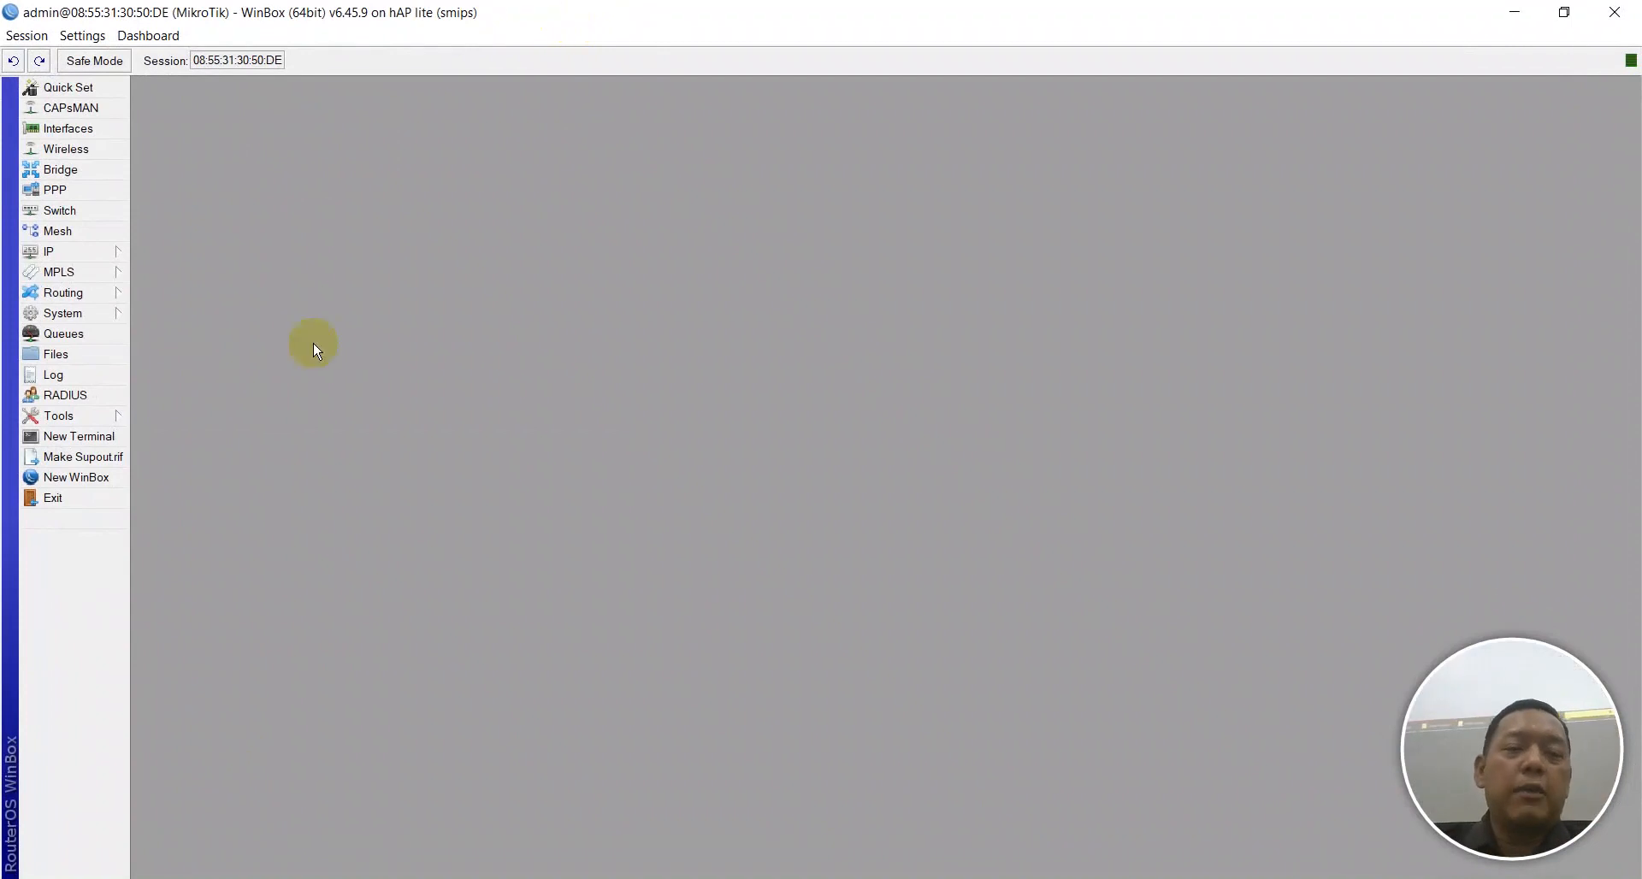
{"action": "key", "text": "alt+Tab"}
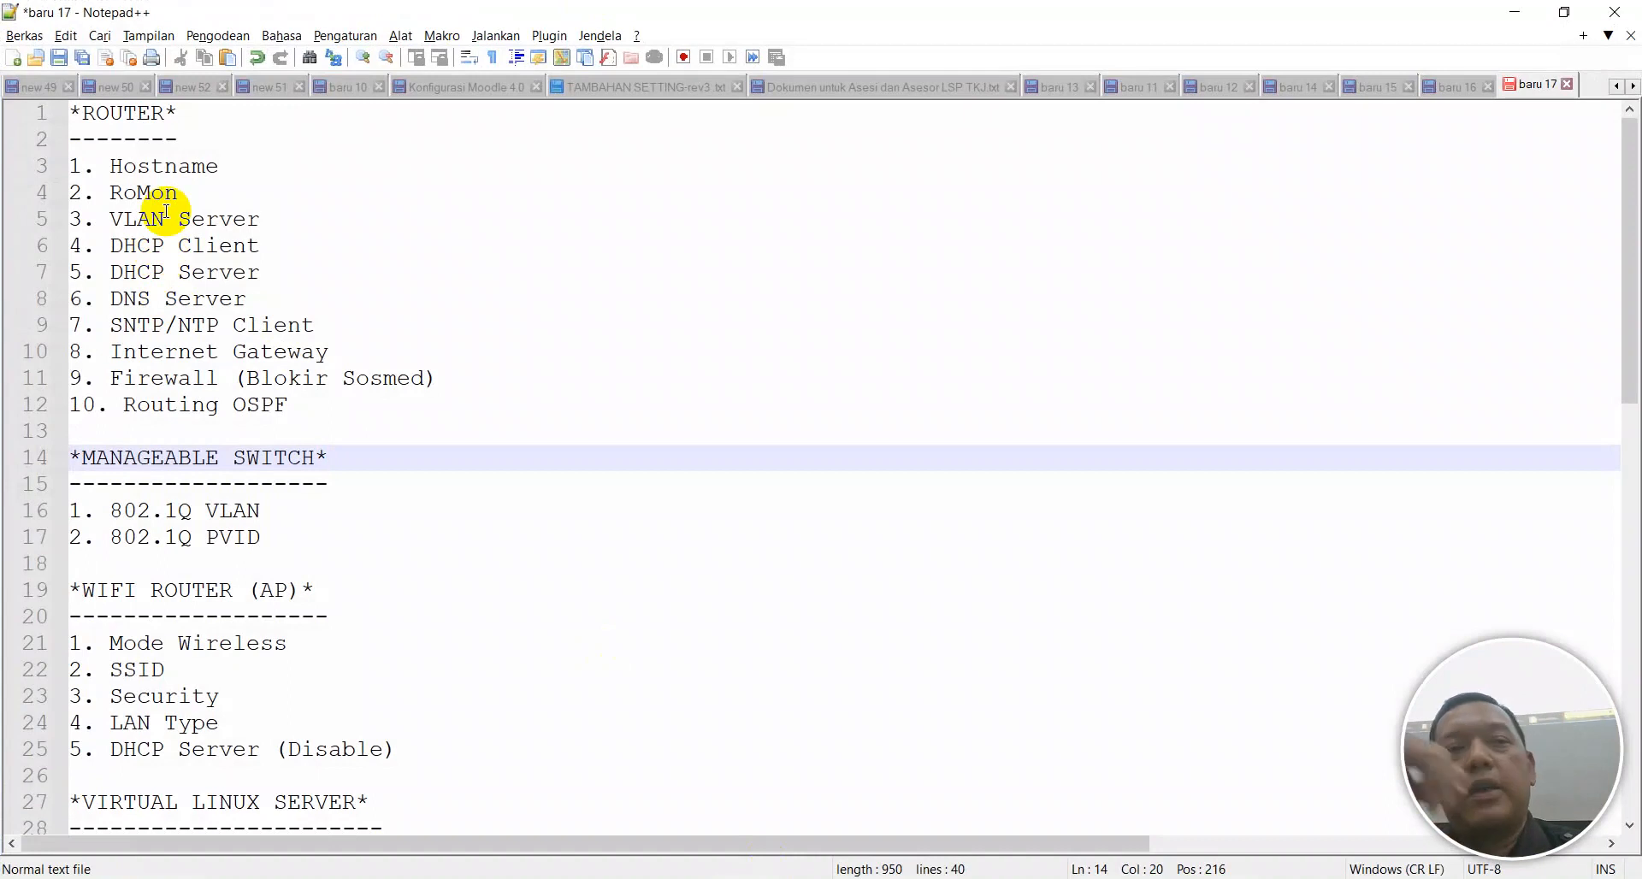
{"action": "key", "text": "alt+Tab"}
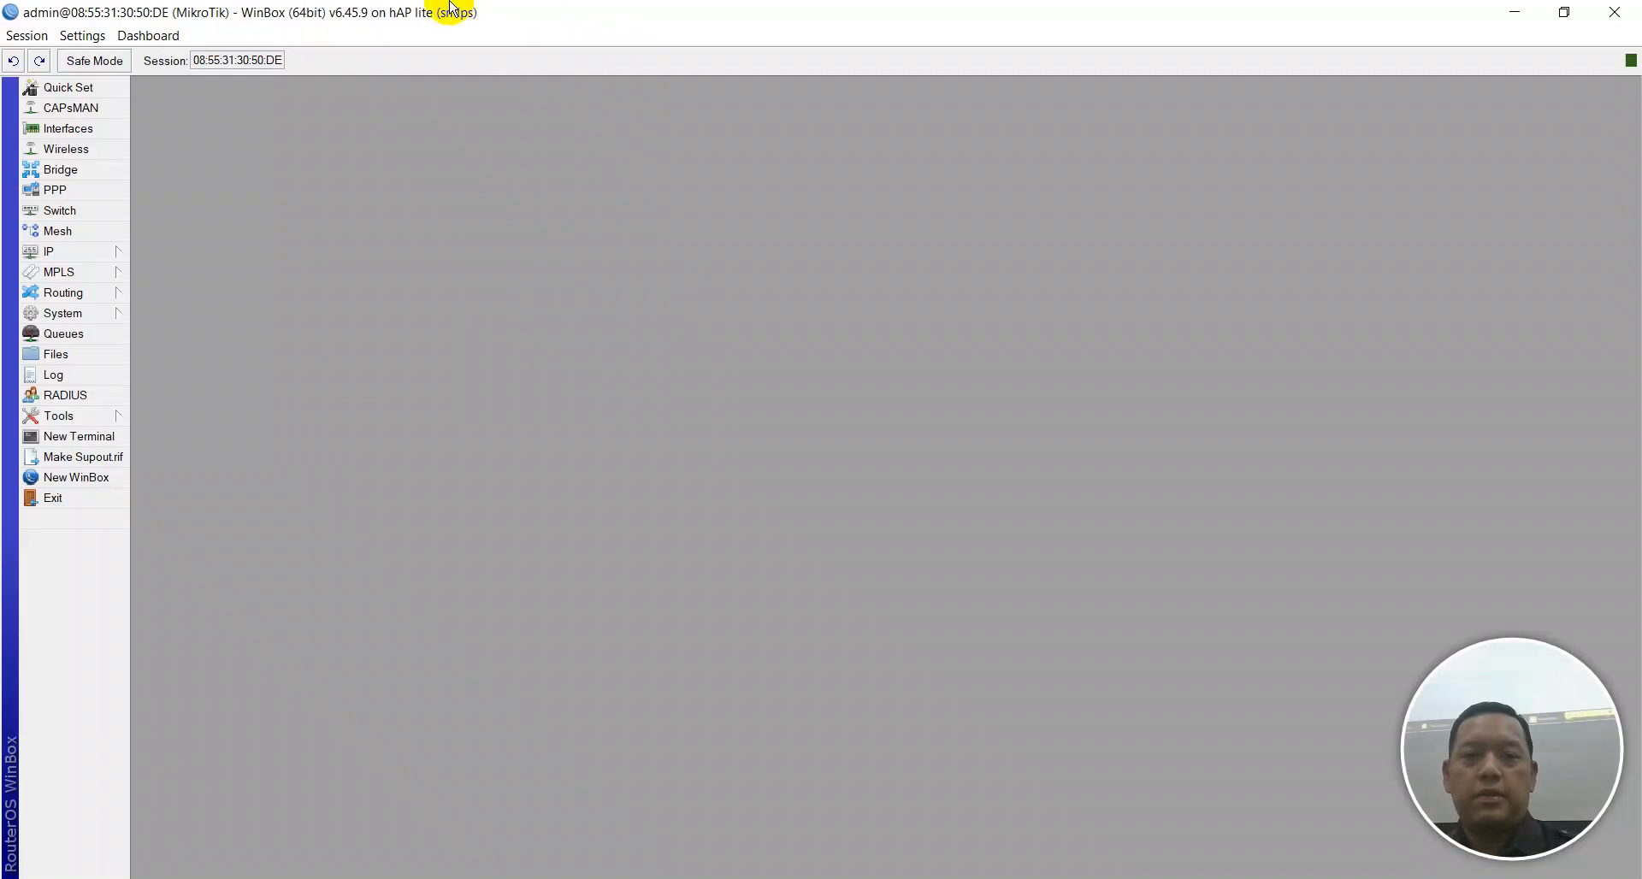
{"action": "left_click", "coordinate": [101, 313]}
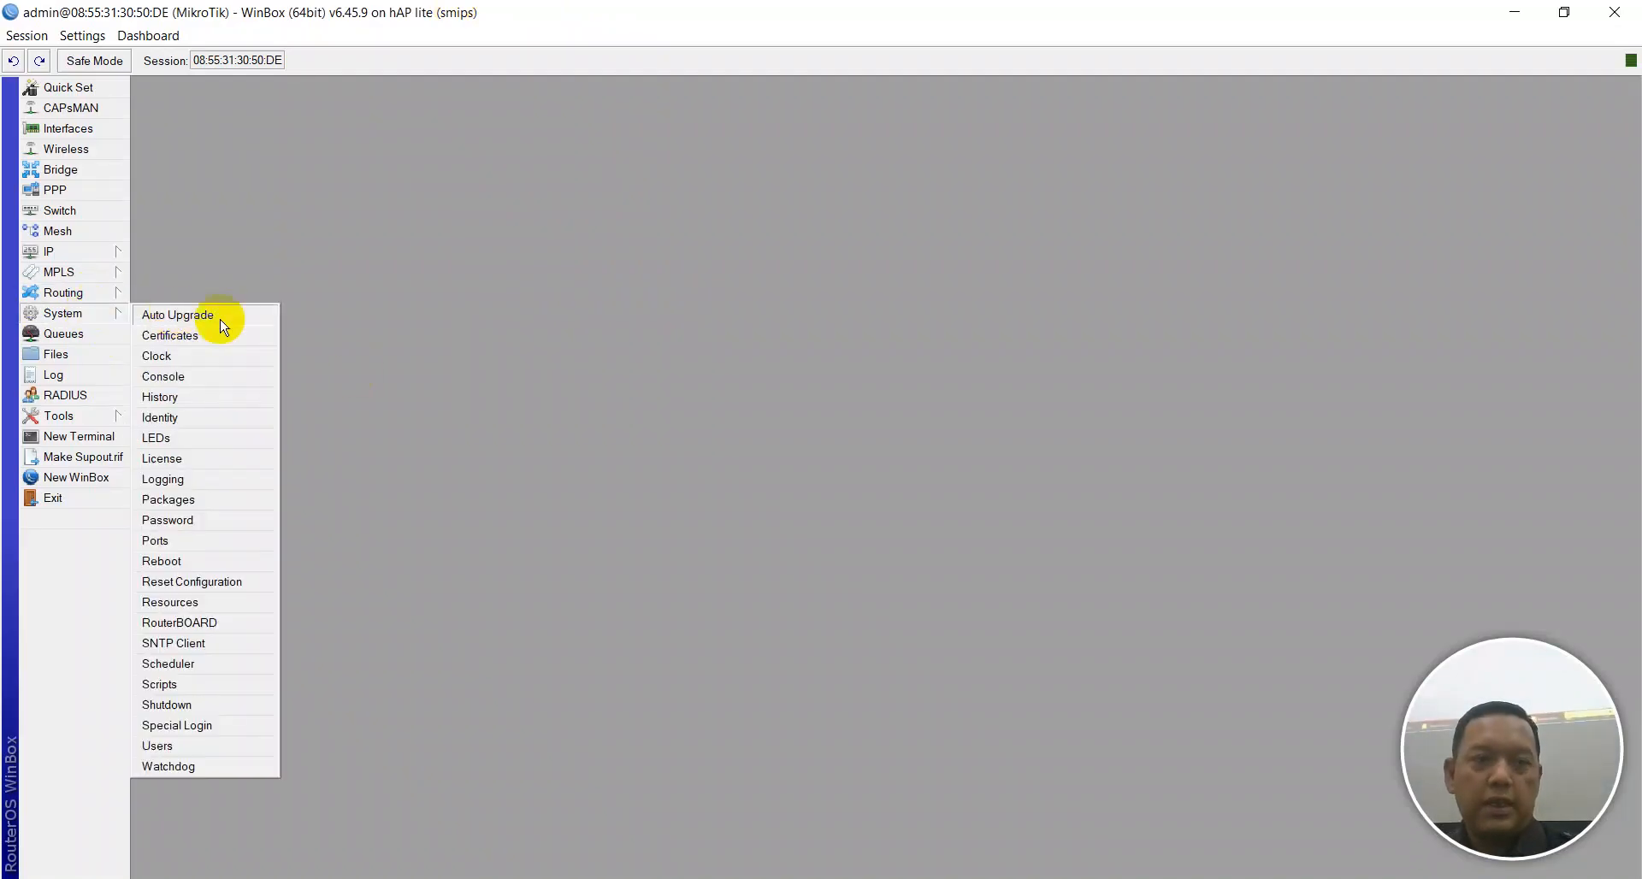
Set the System Identity to R-IKHYAK and check the next checklist item.
{"action": "left_click", "coordinate": [182, 419]}
{"action": "type", "text": "R"}
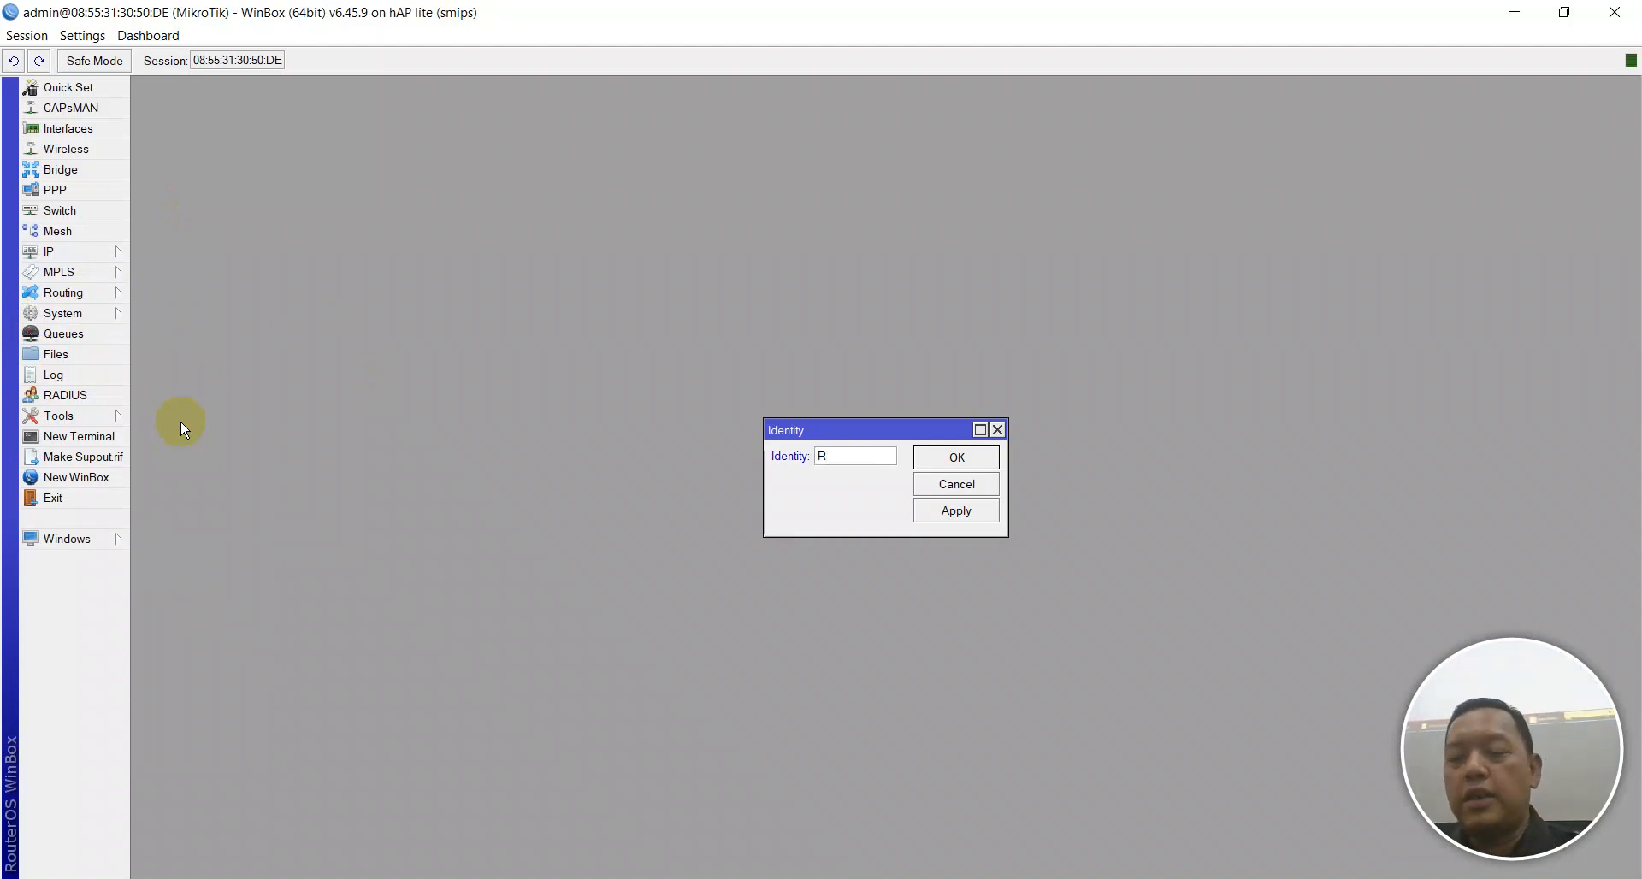
{"action": "type", "text": "-"}
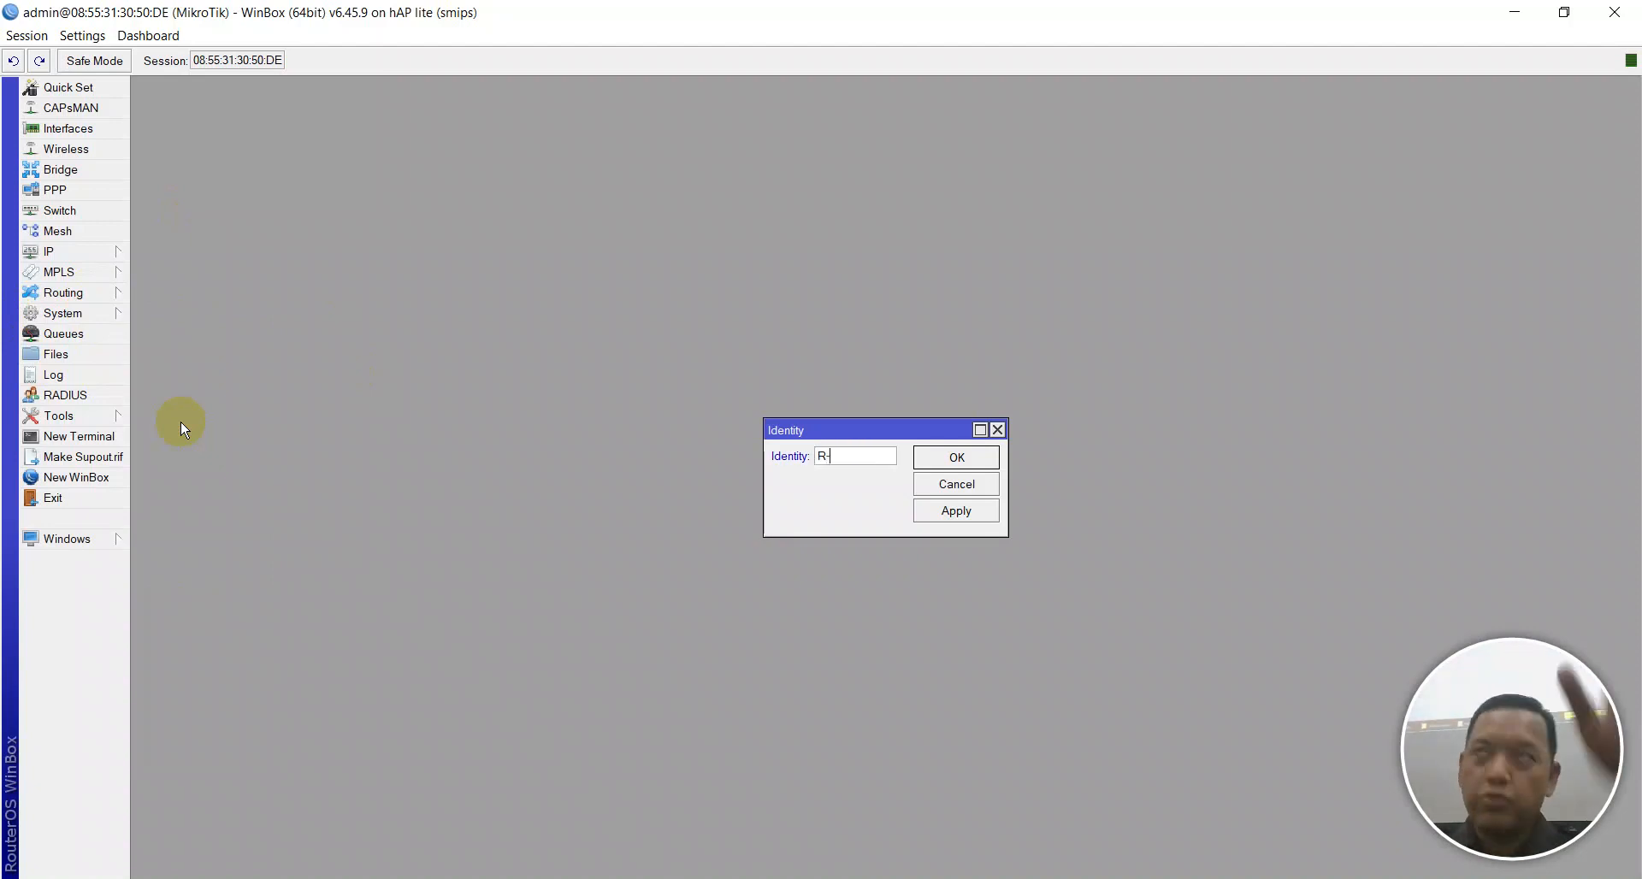
{"action": "type", "text": "IKHYAK"}
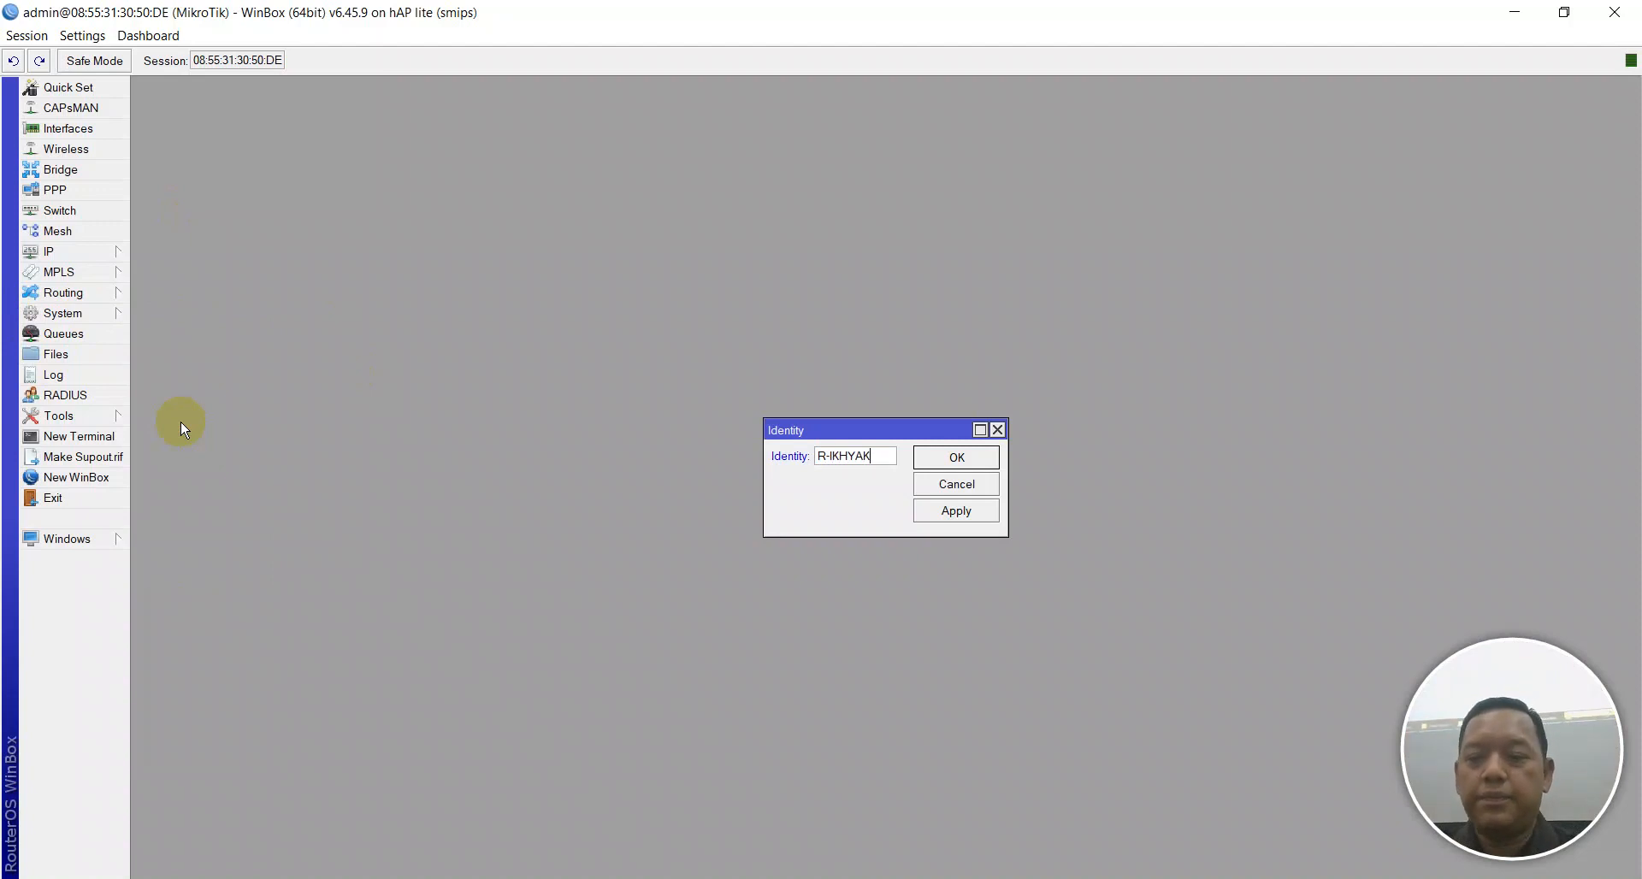
{"action": "key", "text": "Return"}
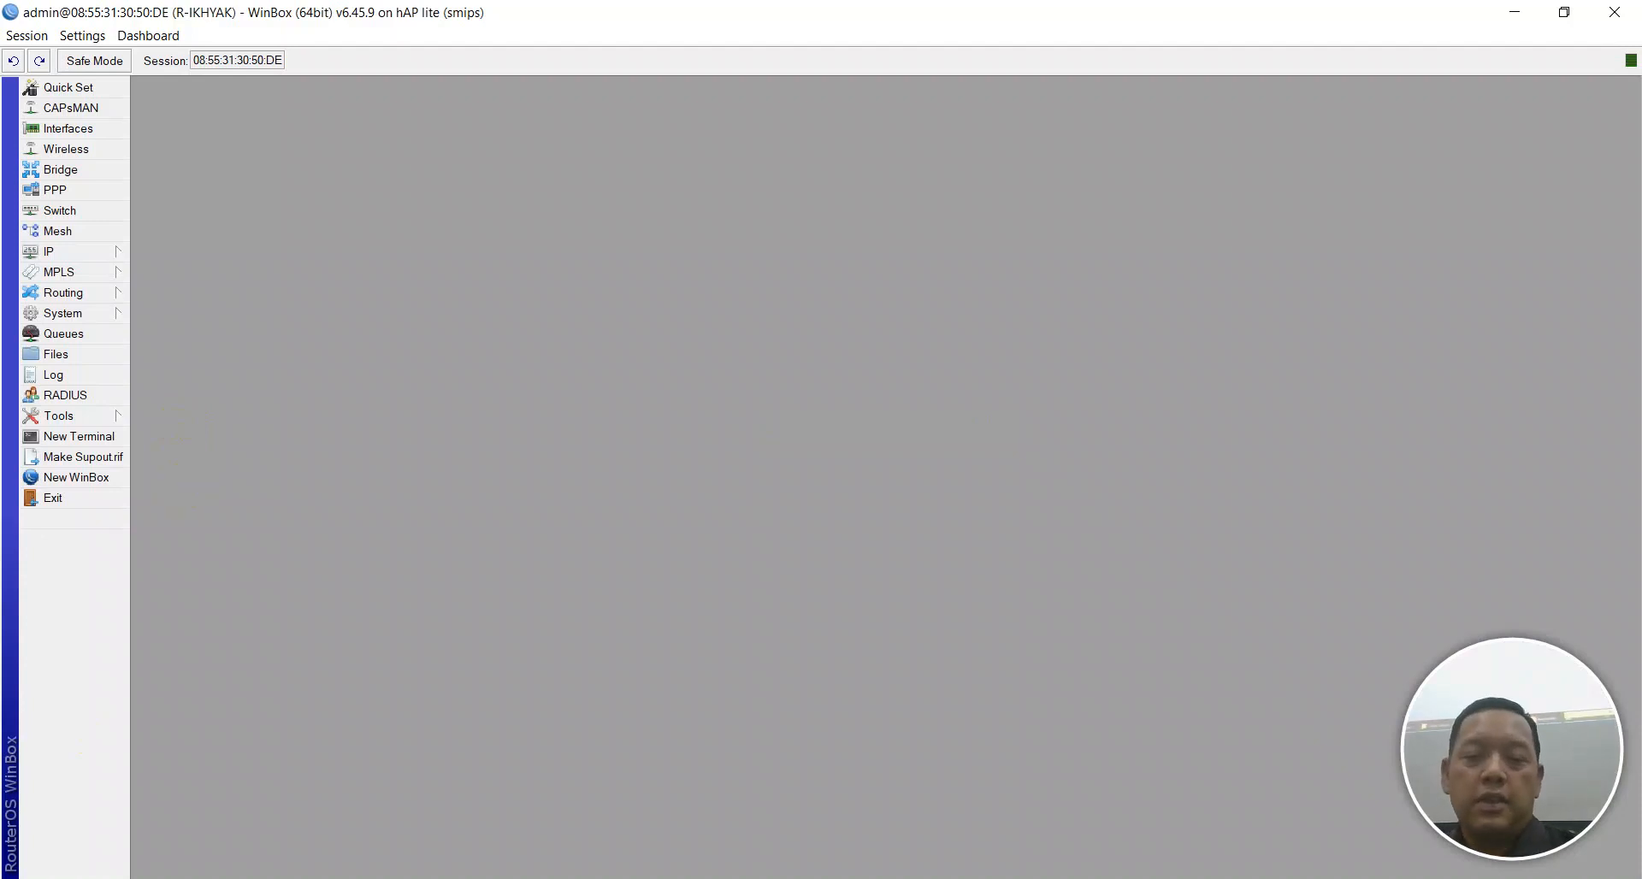
{"action": "key", "text": "alt+Tab"}
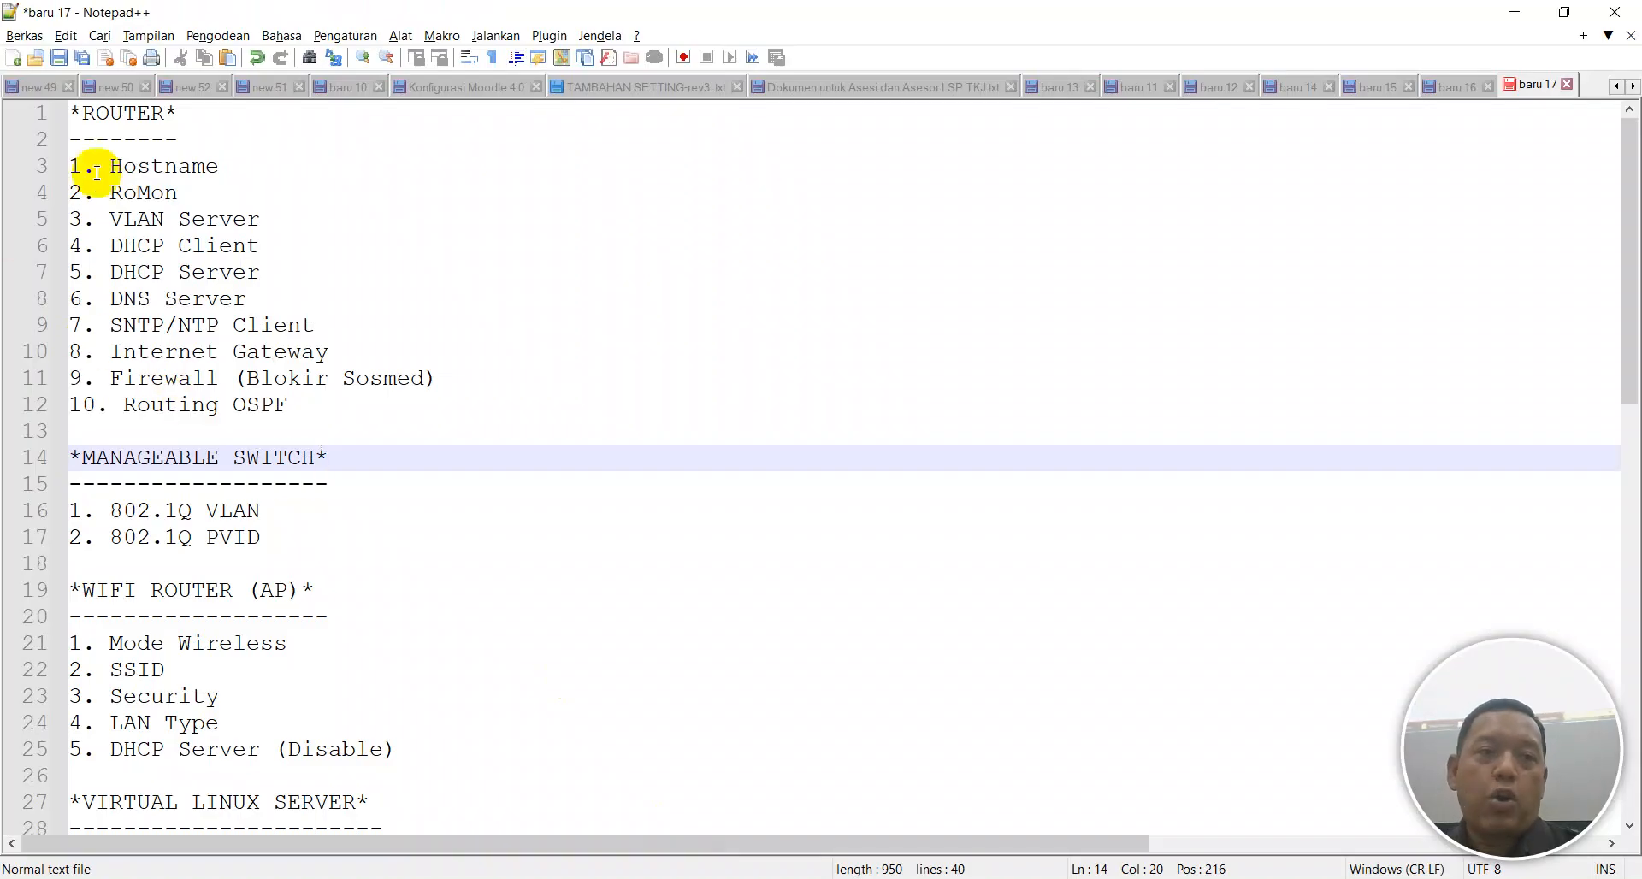
{"action": "key", "text": "alt+Tab"}
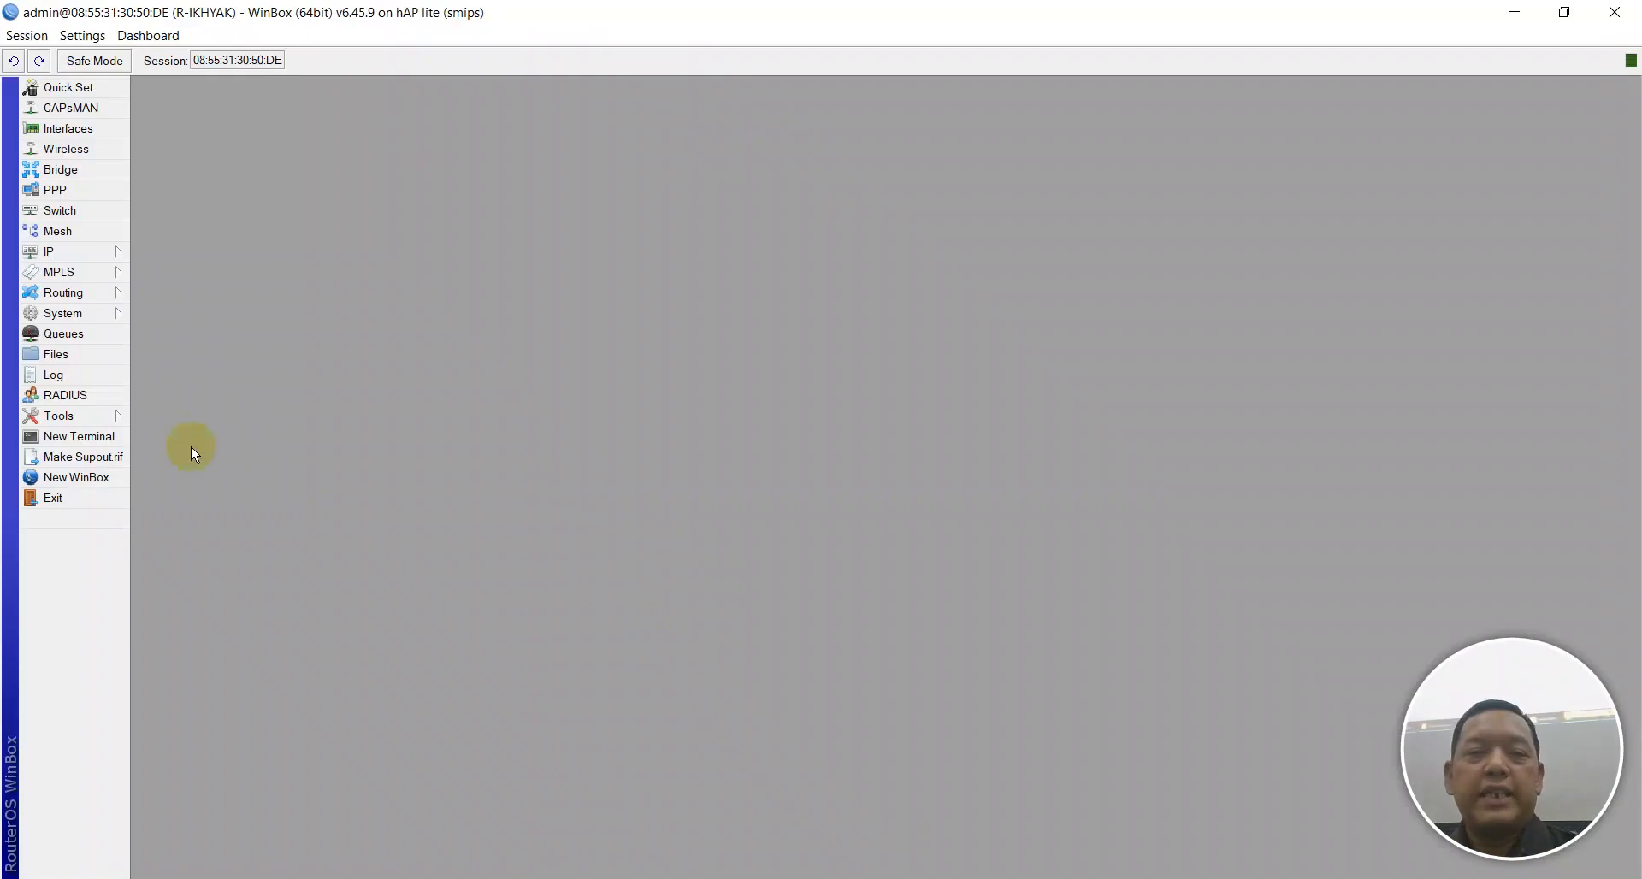
Enable RoMON with ID 00:00:00:00:00:80 and a secret, and apply it.
{"action": "left_click", "coordinate": [84, 417]}
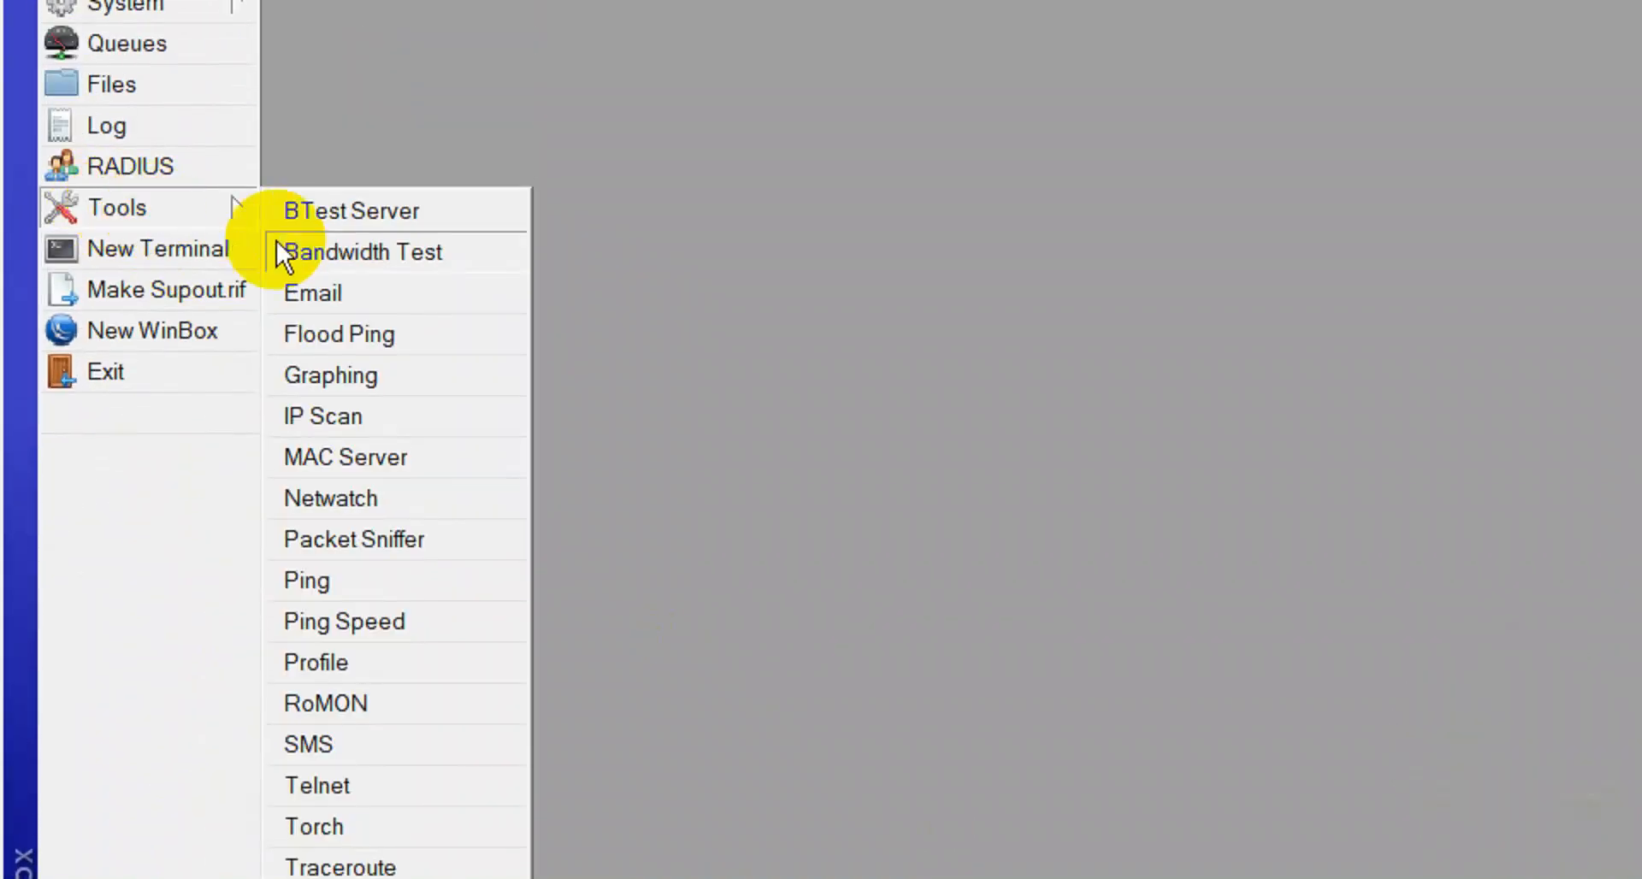
{"action": "left_click", "coordinate": [346, 667]}
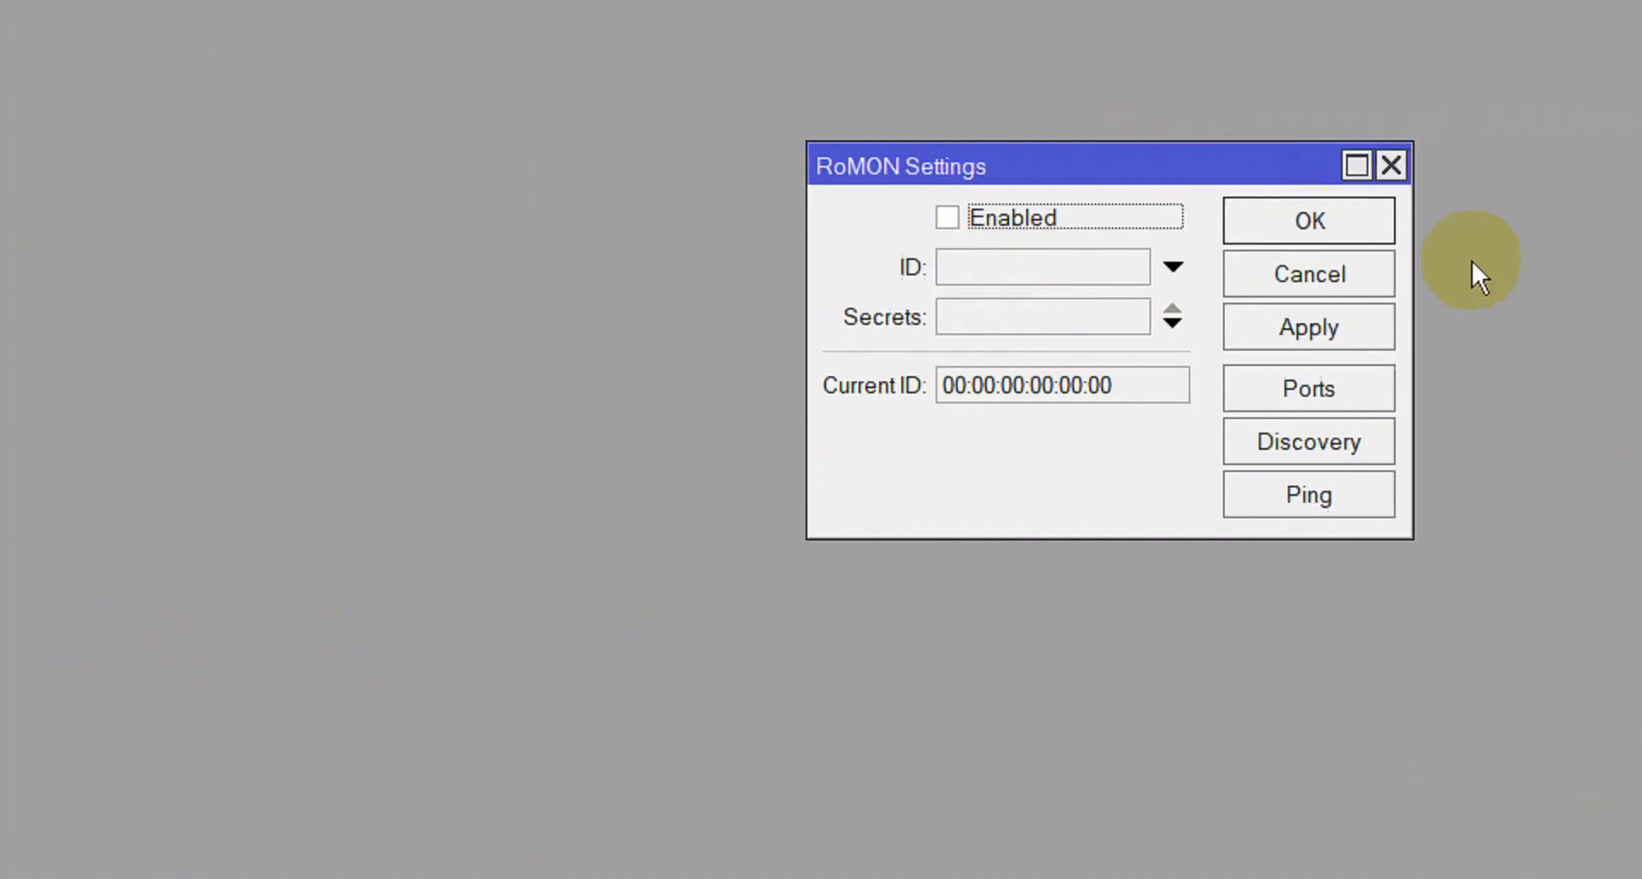
{"action": "left_click", "coordinate": [901, 220]}
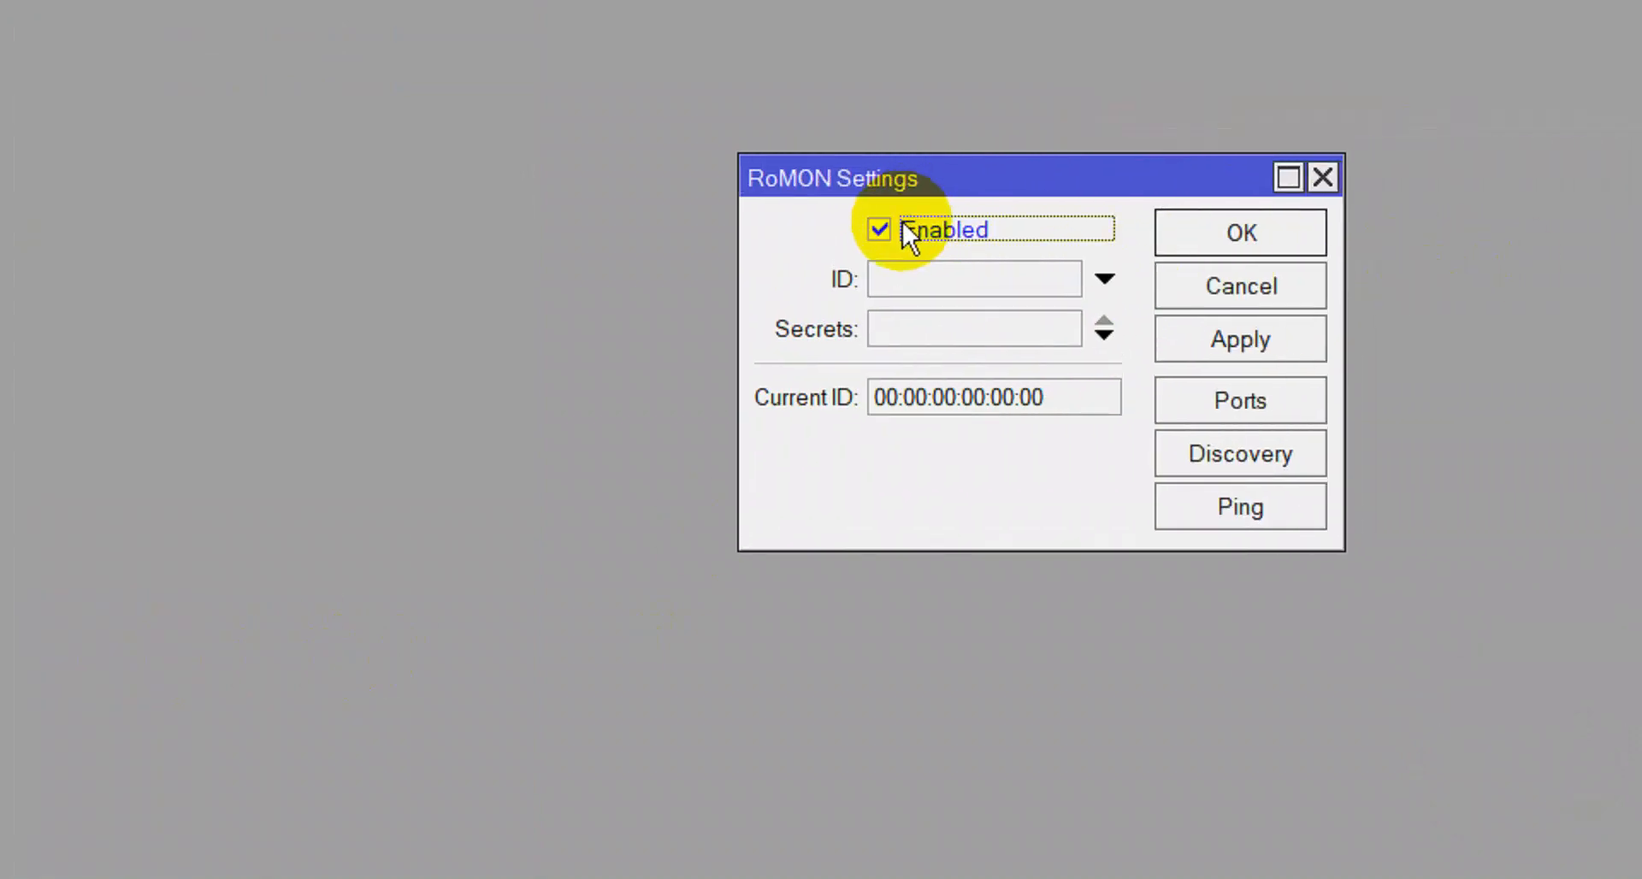
{"action": "left_click", "coordinate": [926, 295]}
{"action": "left_click", "coordinate": [1086, 293]}
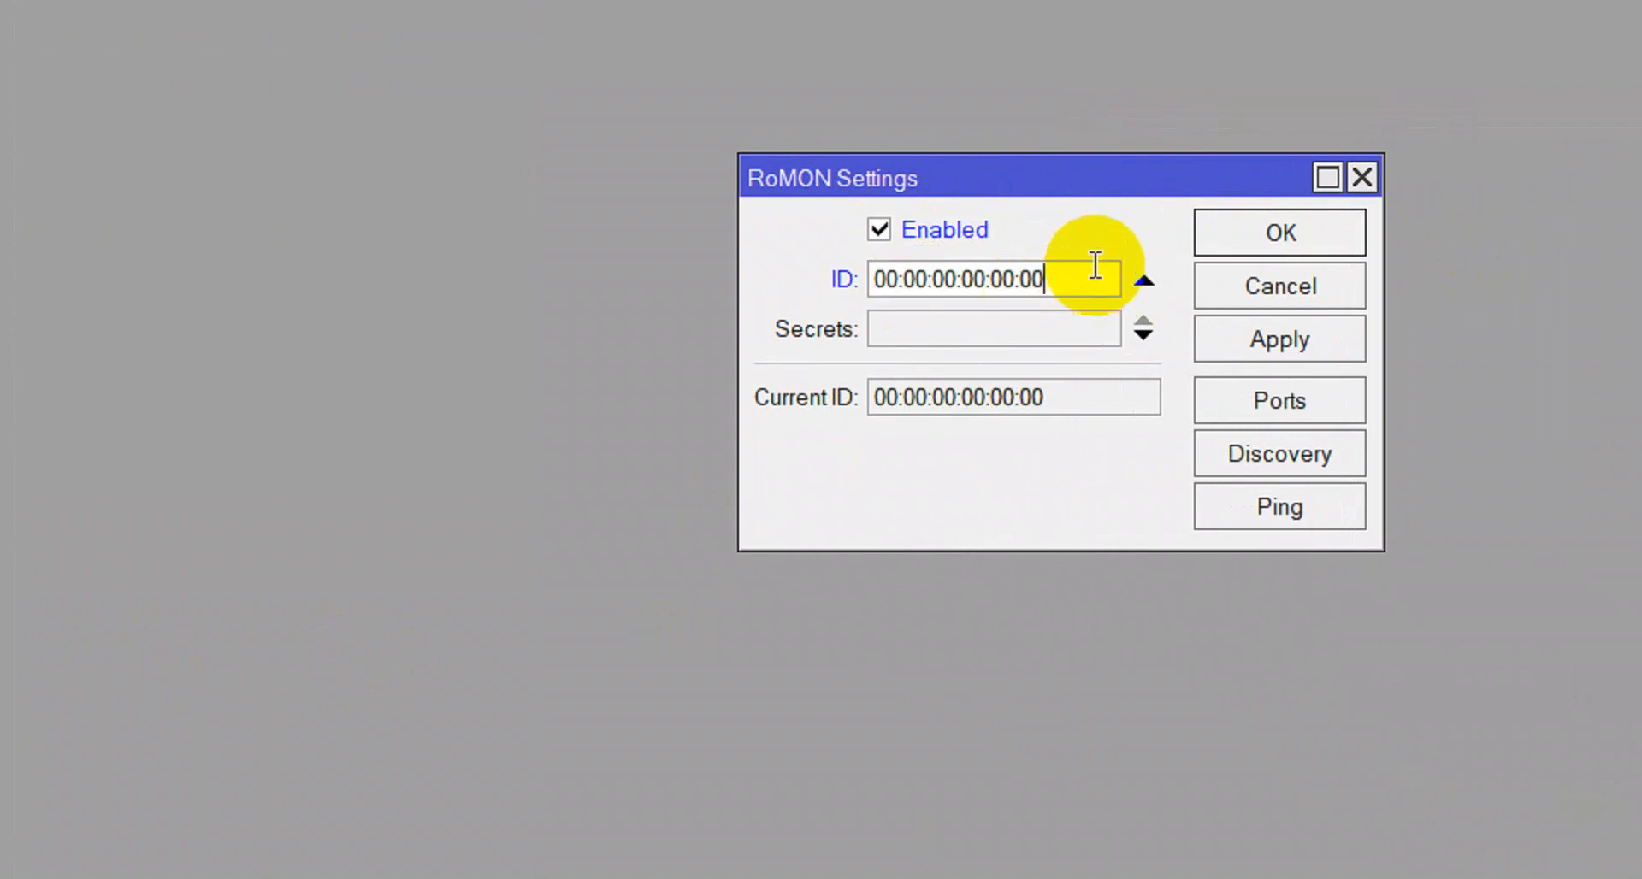
{"action": "key", "text": "BackSpace"}
{"action": "key", "text": "BackSpace"}
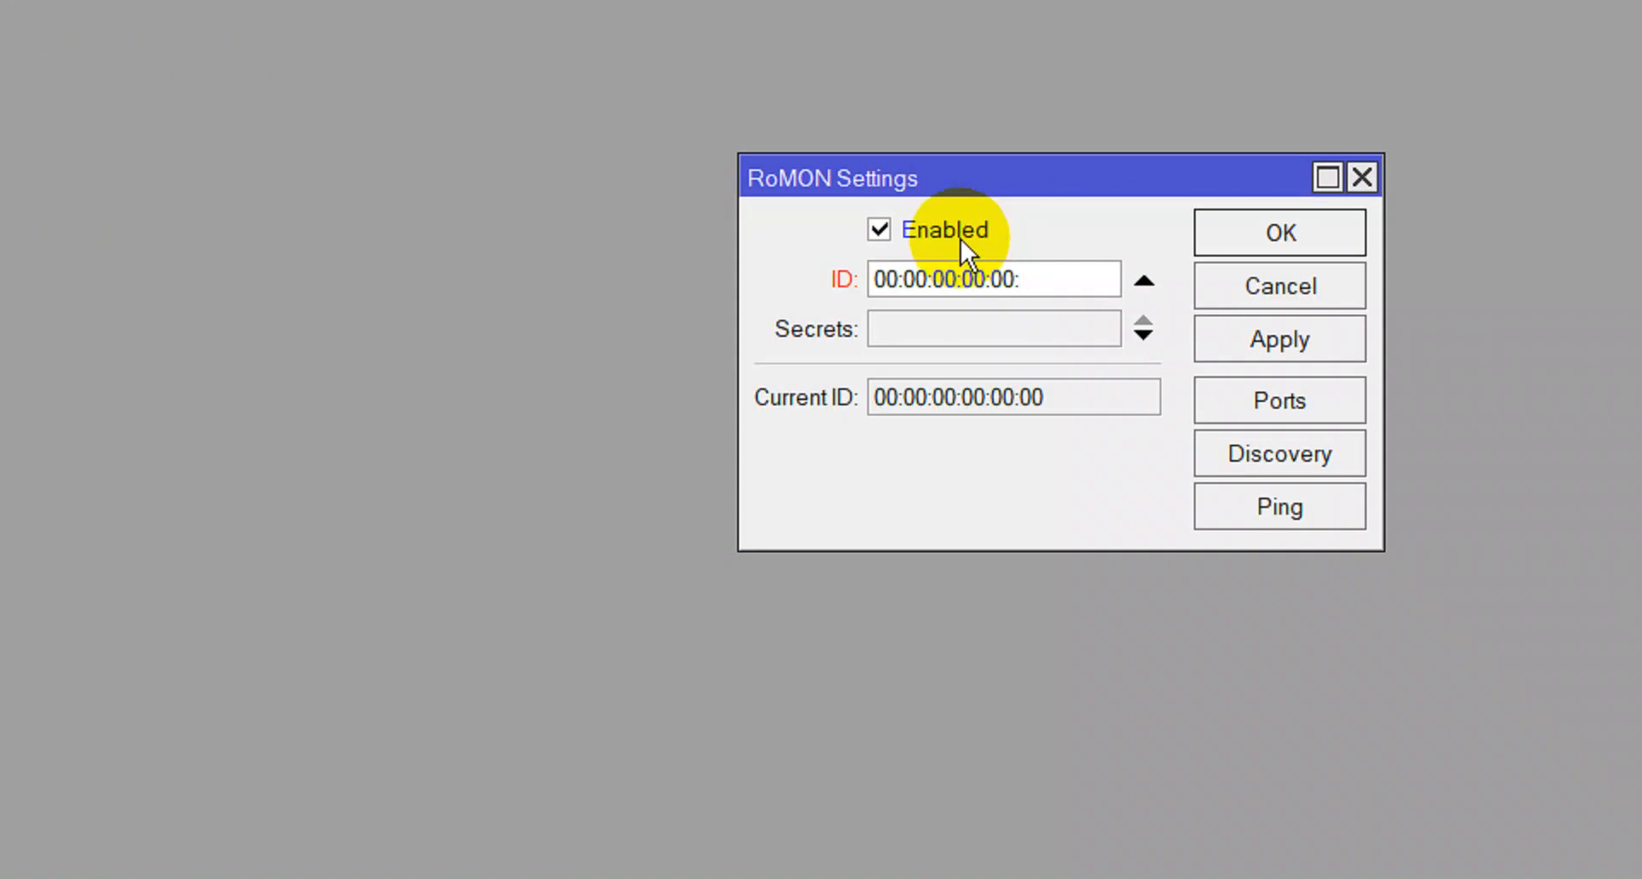
{"action": "type", "text": "80"}
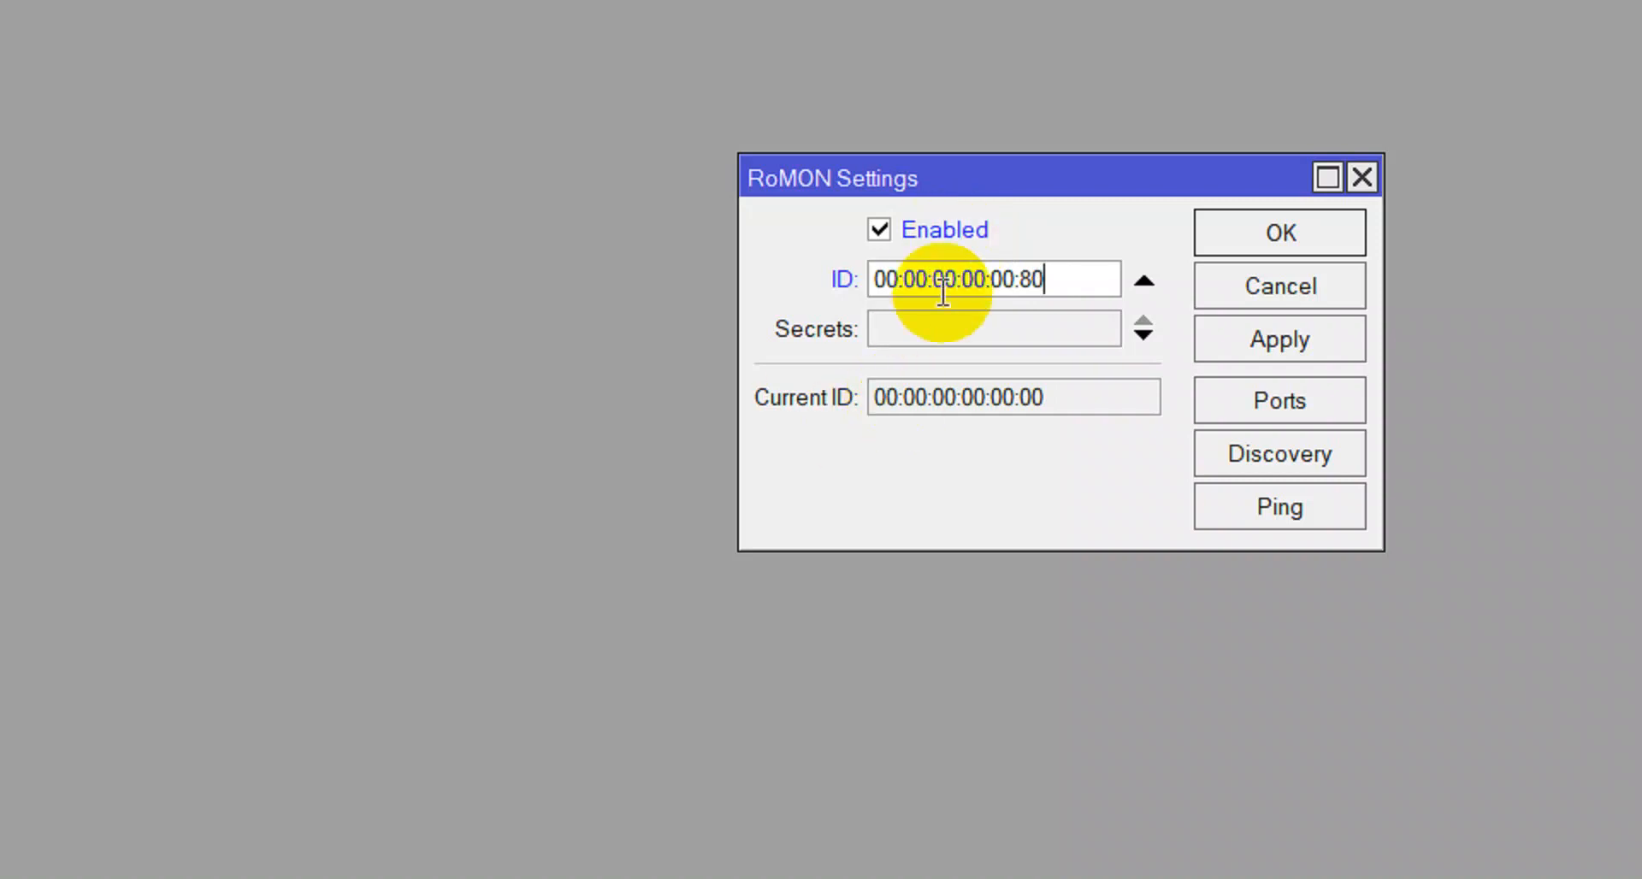
{"action": "left_click", "coordinate": [936, 337]}
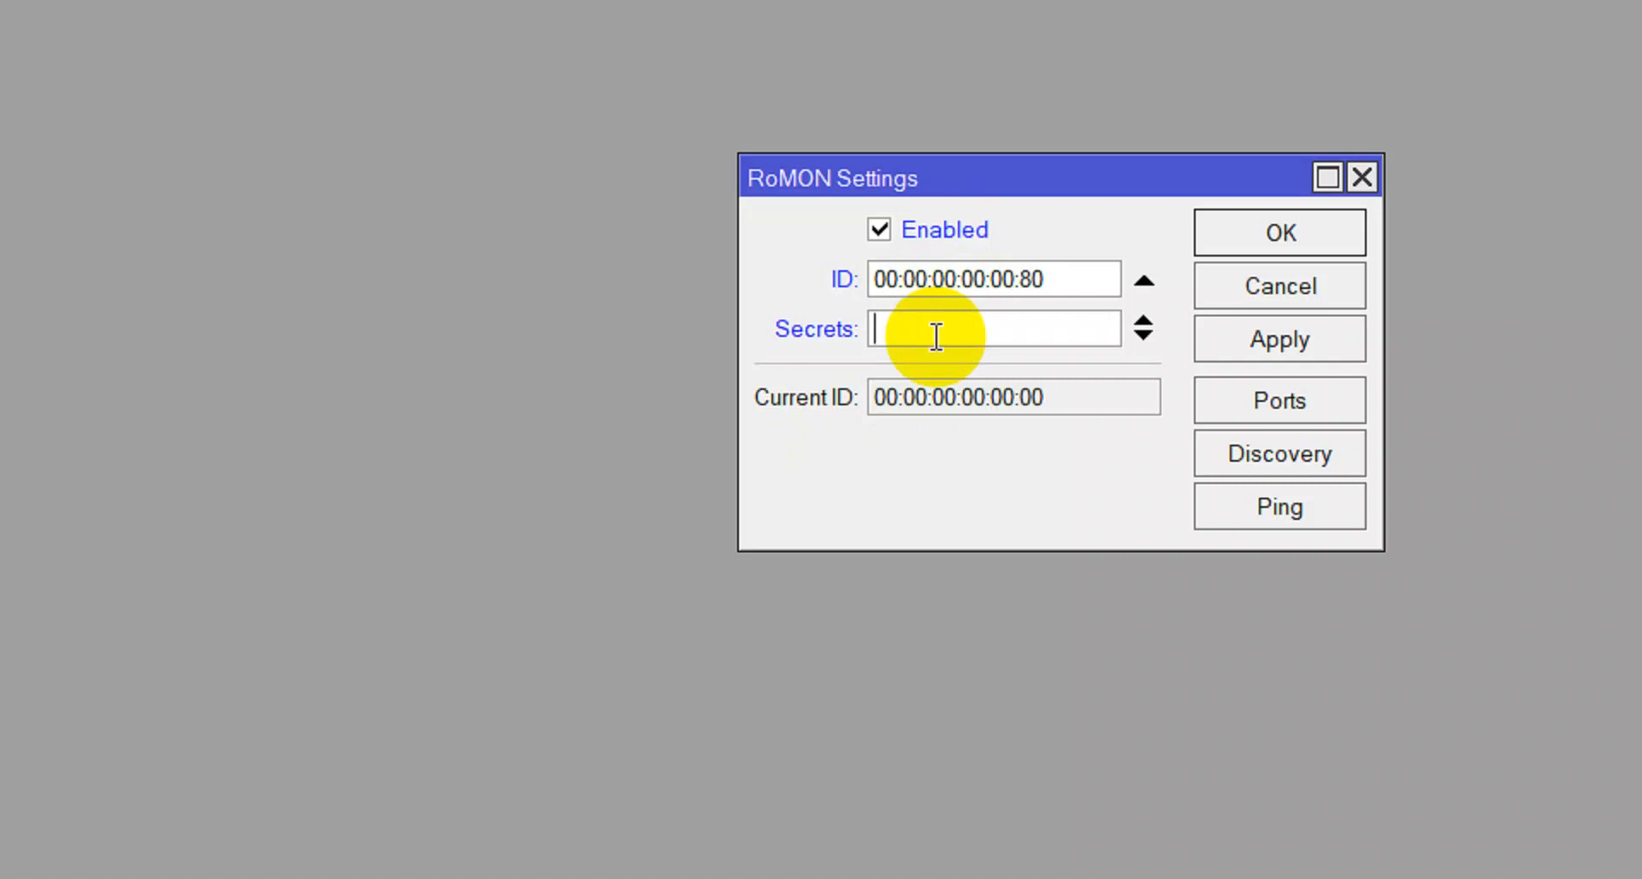
{"action": "type", "text": "***"}
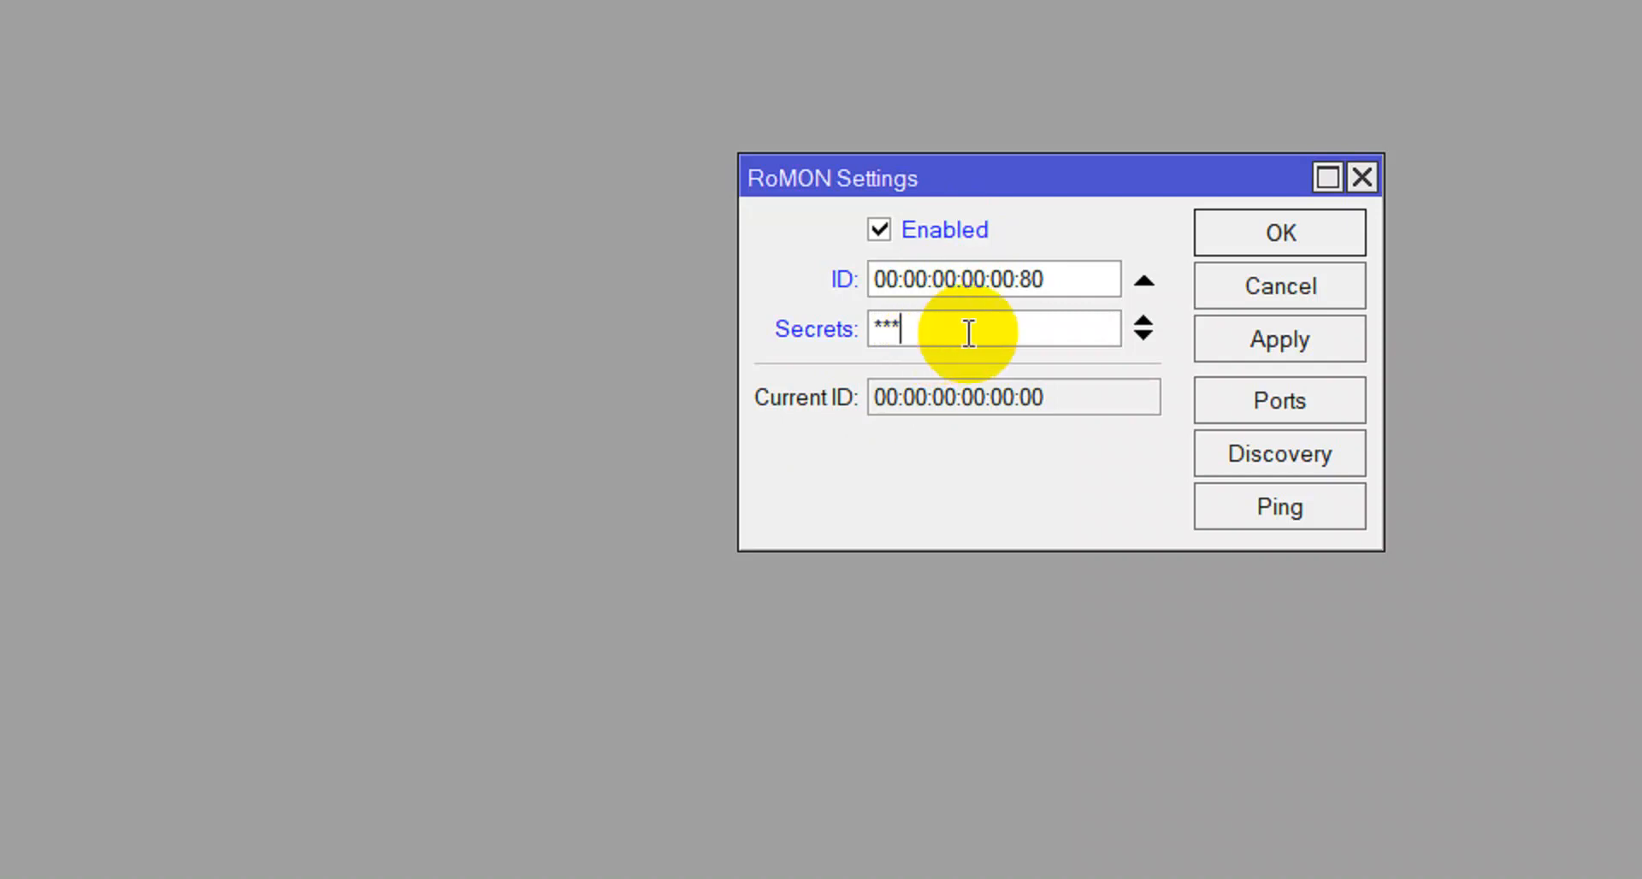
{"action": "left_click", "coordinate": [1273, 337]}
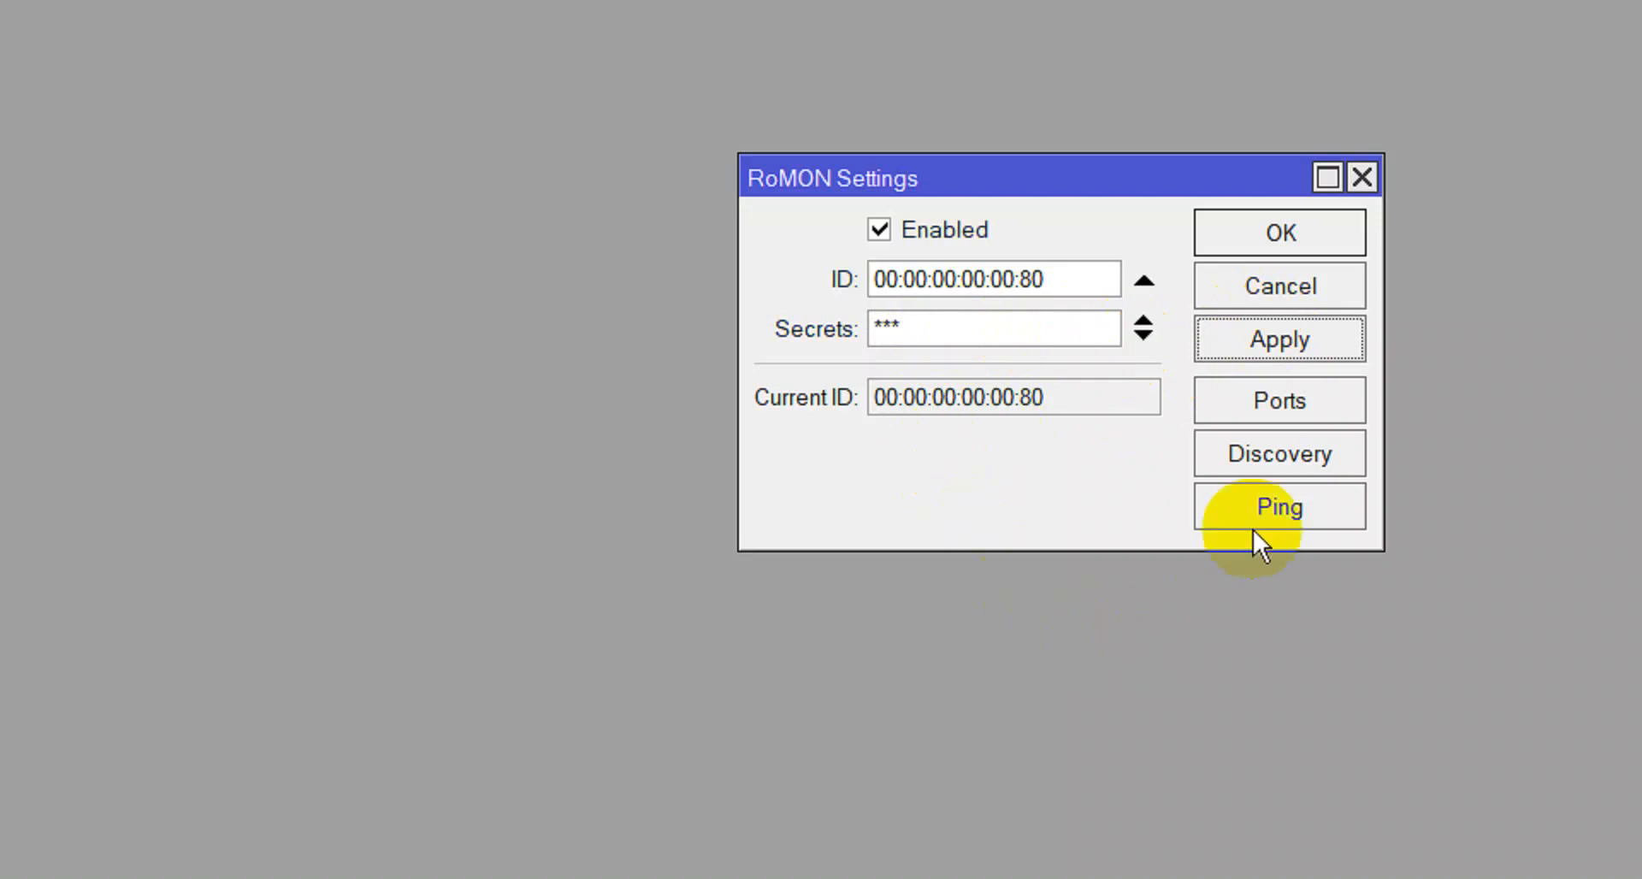
Run RoMON discovery for neighbouring routers, then close the RoMON settings with OK.
{"action": "left_click", "coordinate": [1274, 453]}
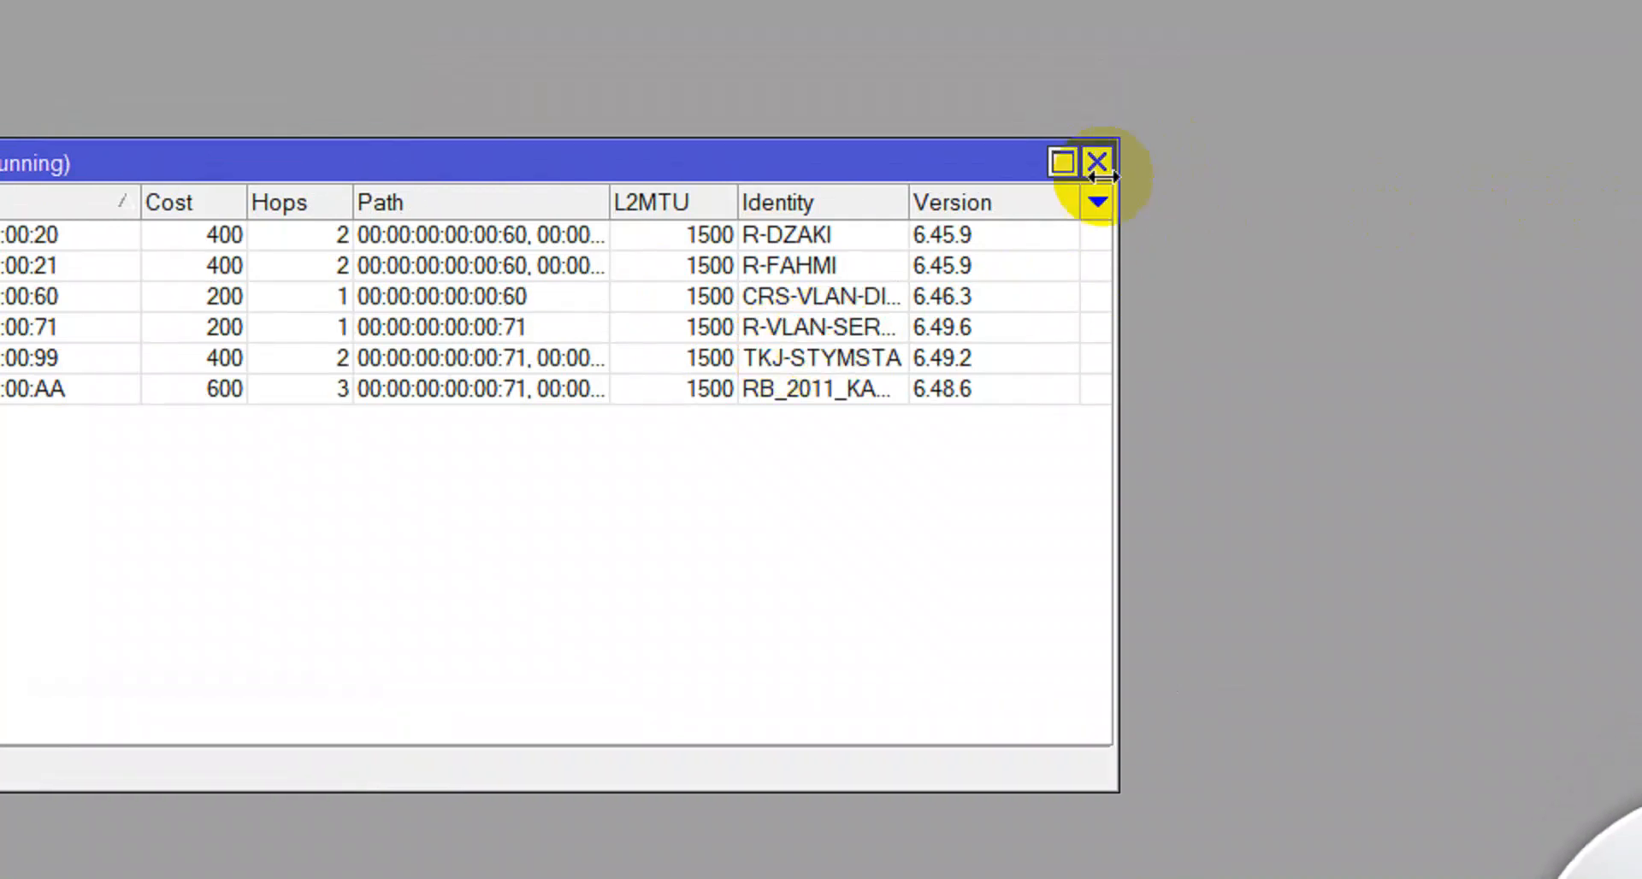
{"action": "left_click", "coordinate": [1097, 162]}
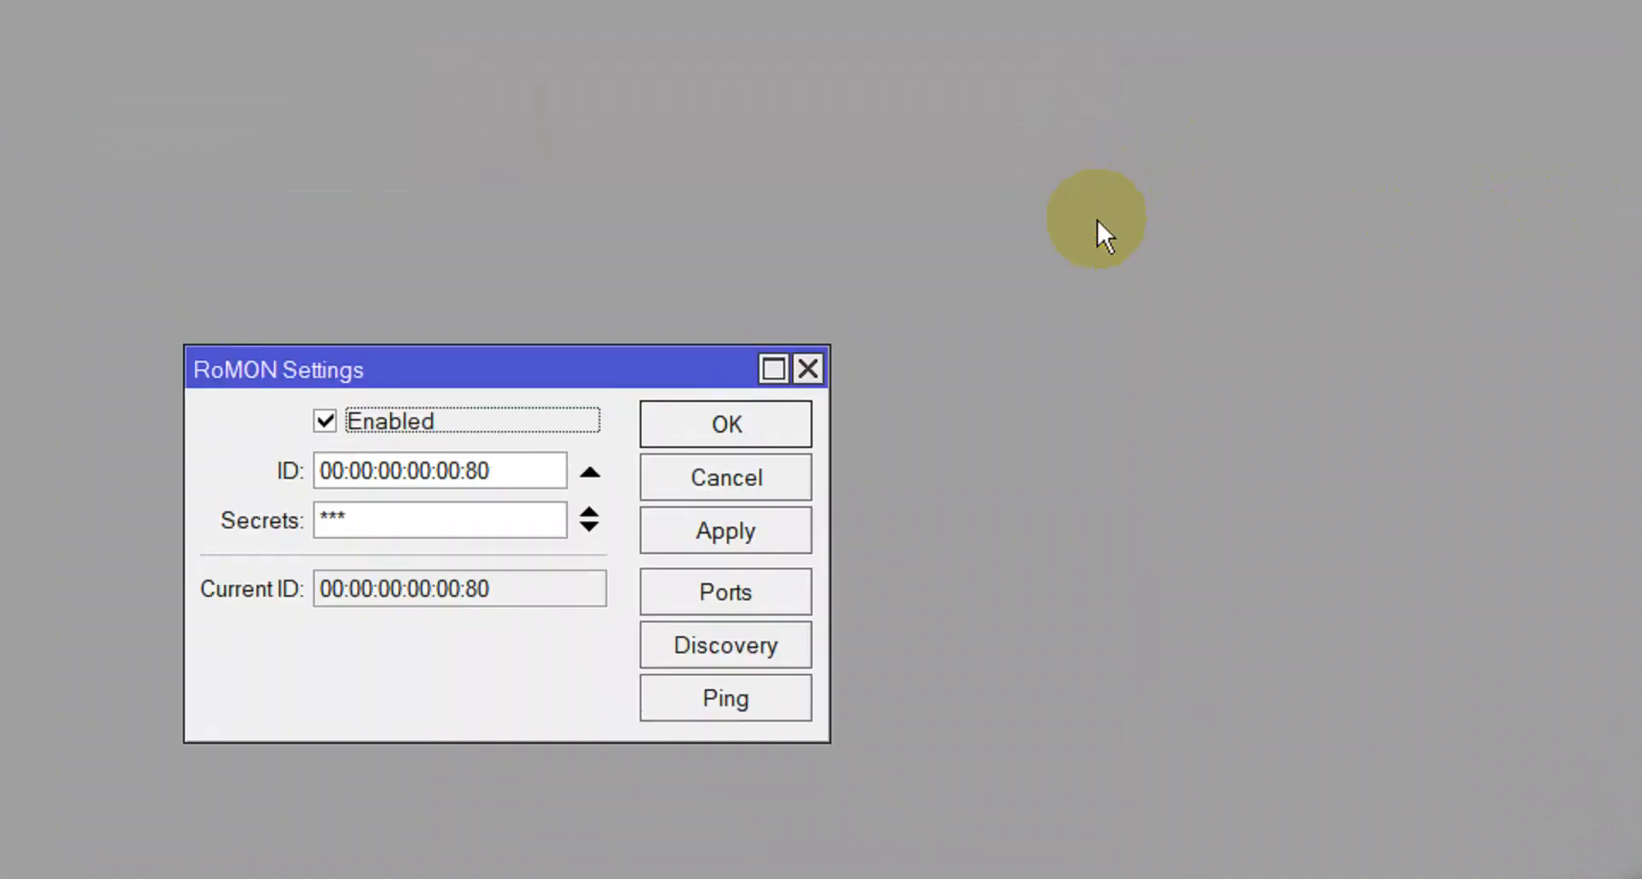
{"action": "left_click", "coordinate": [726, 424]}
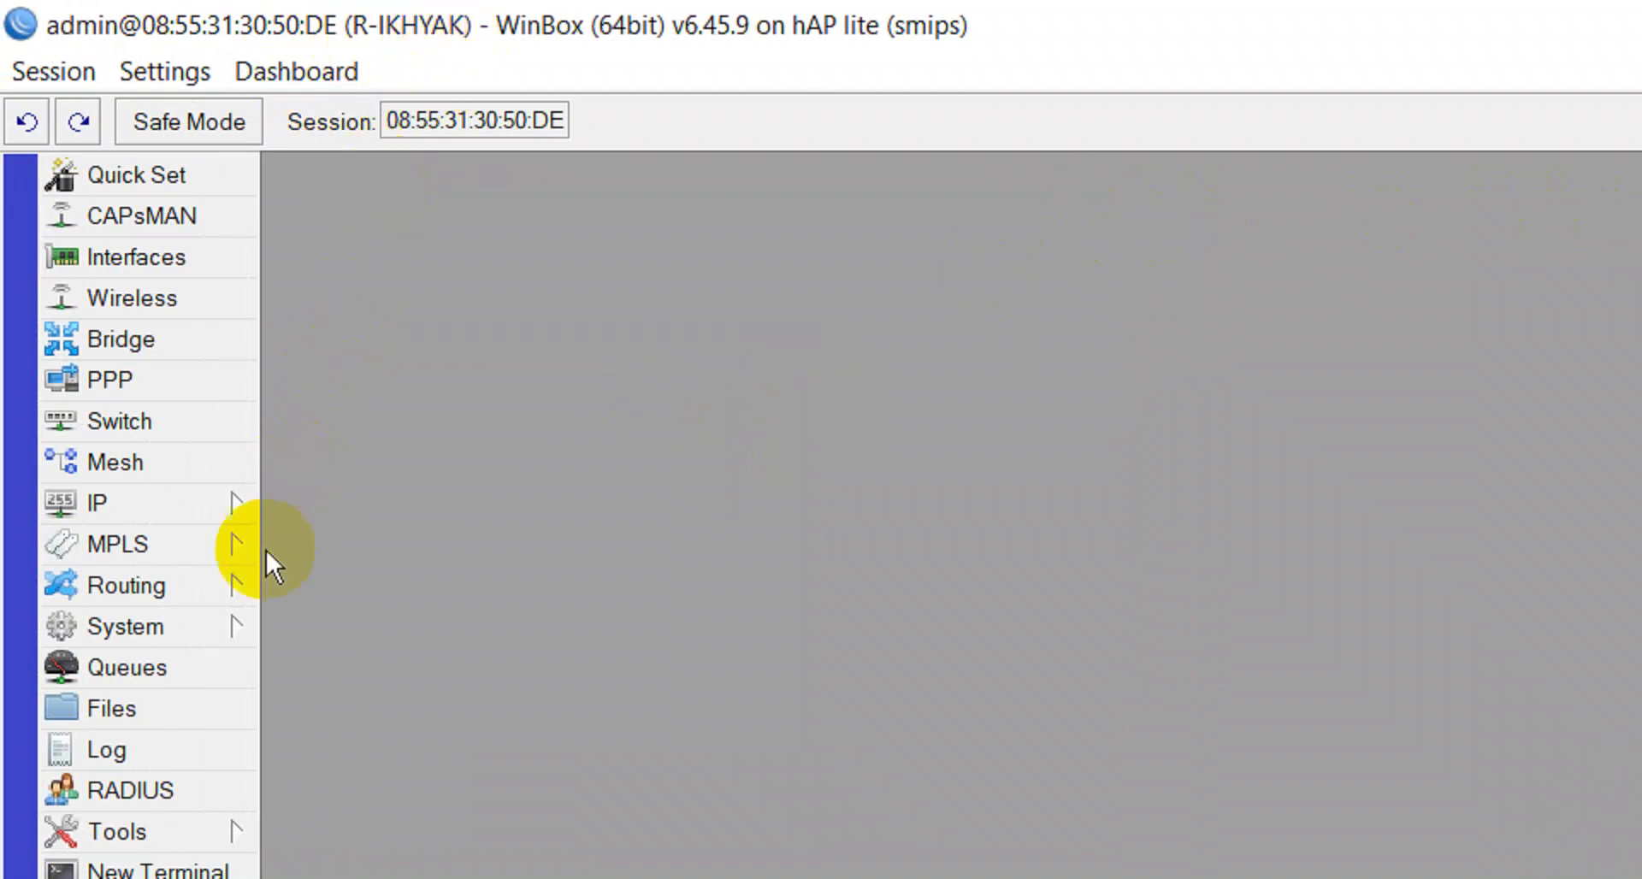
Open a new router terminal and close it again.
{"action": "left_click", "coordinate": [207, 869]}
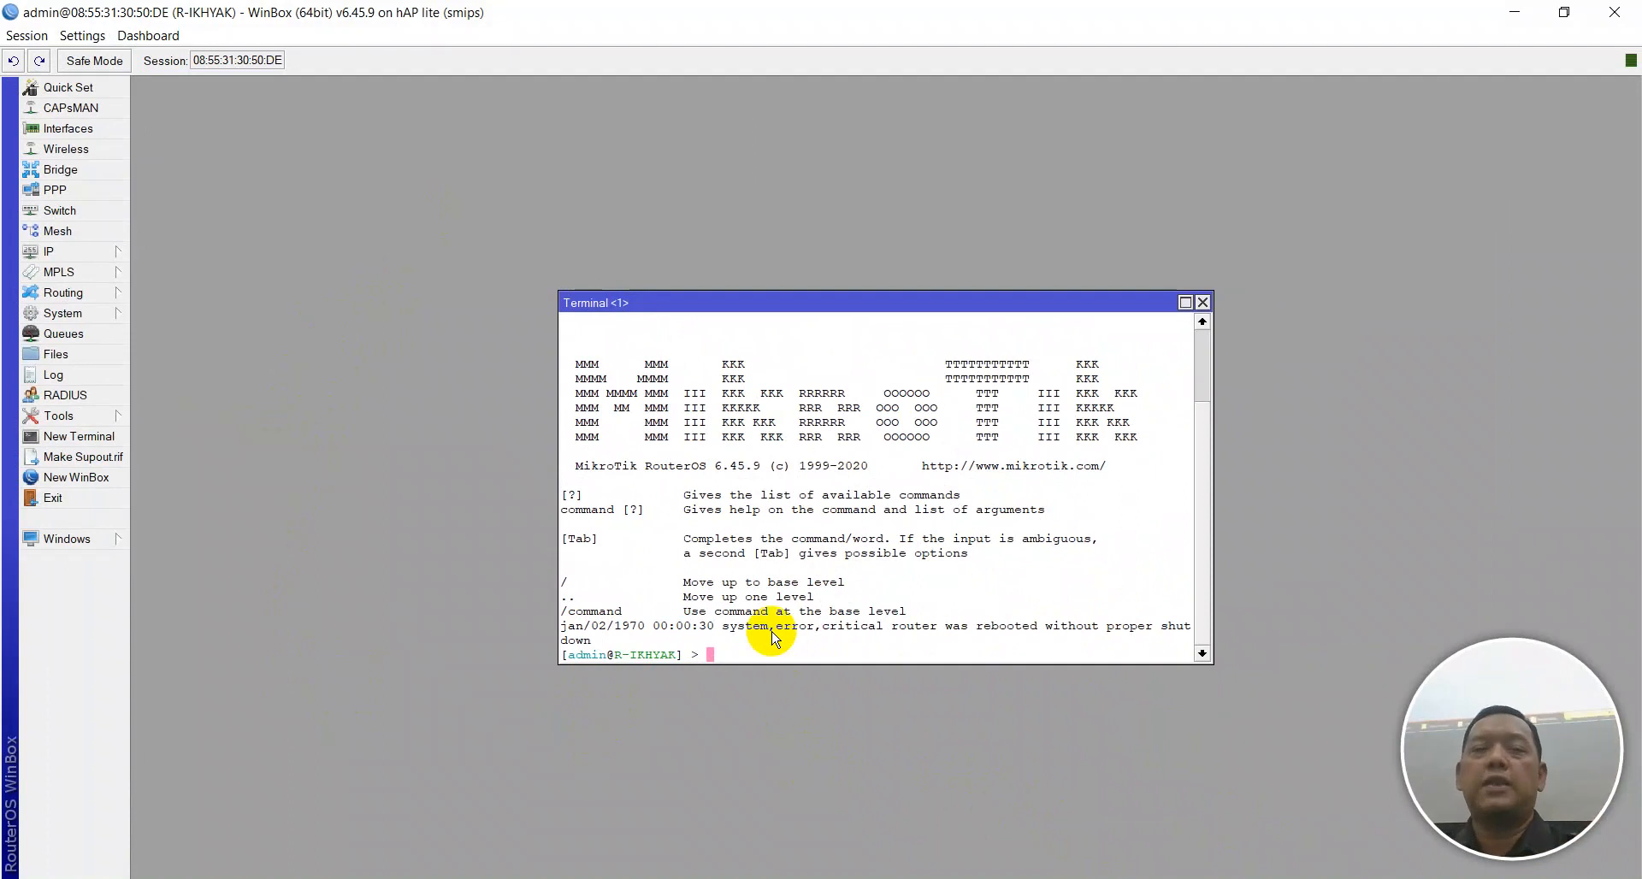
{"action": "left_click", "coordinate": [1201, 303]}
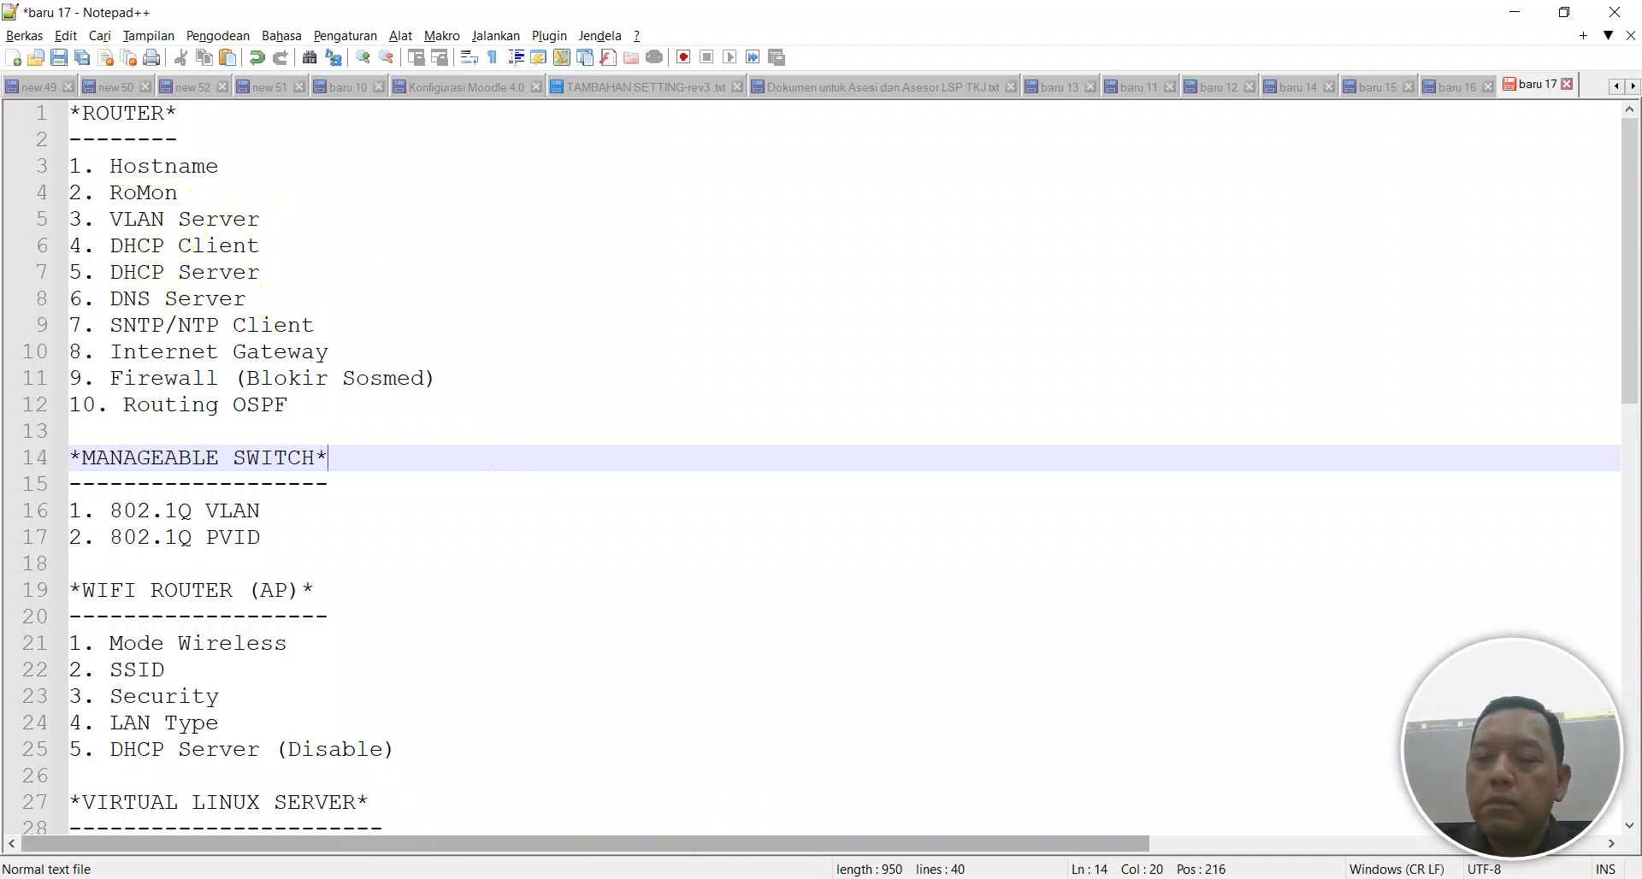
Create a VLAN interface TKJ with VLAN ID 10 on parent interface ether3.
{"action": "left_click", "coordinate": [1009, 878]}
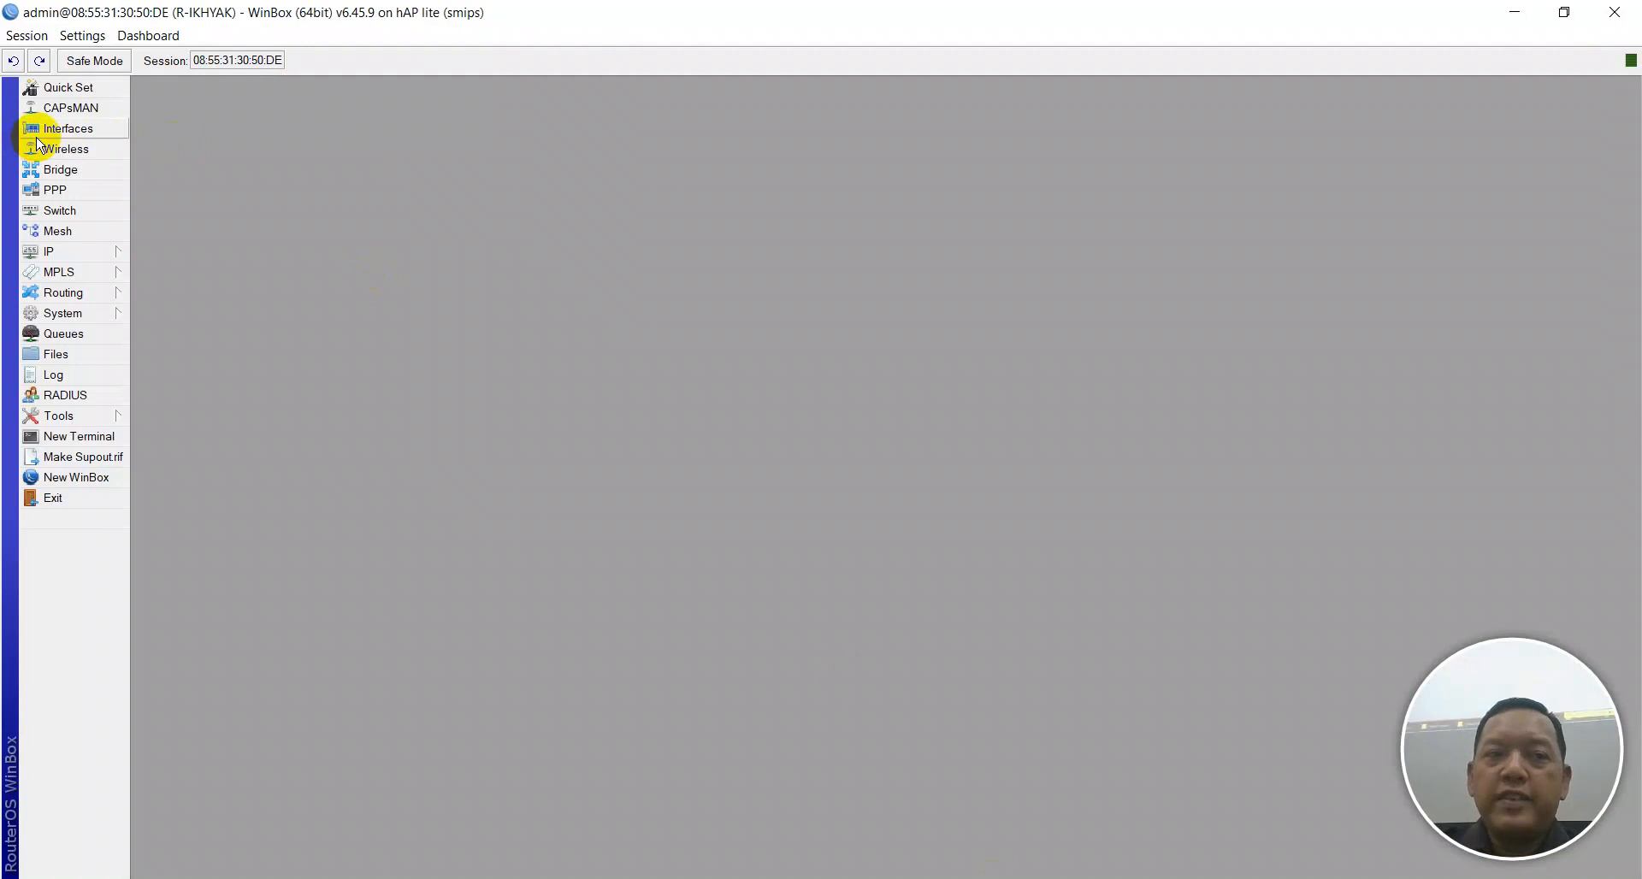
{"action": "left_click", "coordinate": [36, 135]}
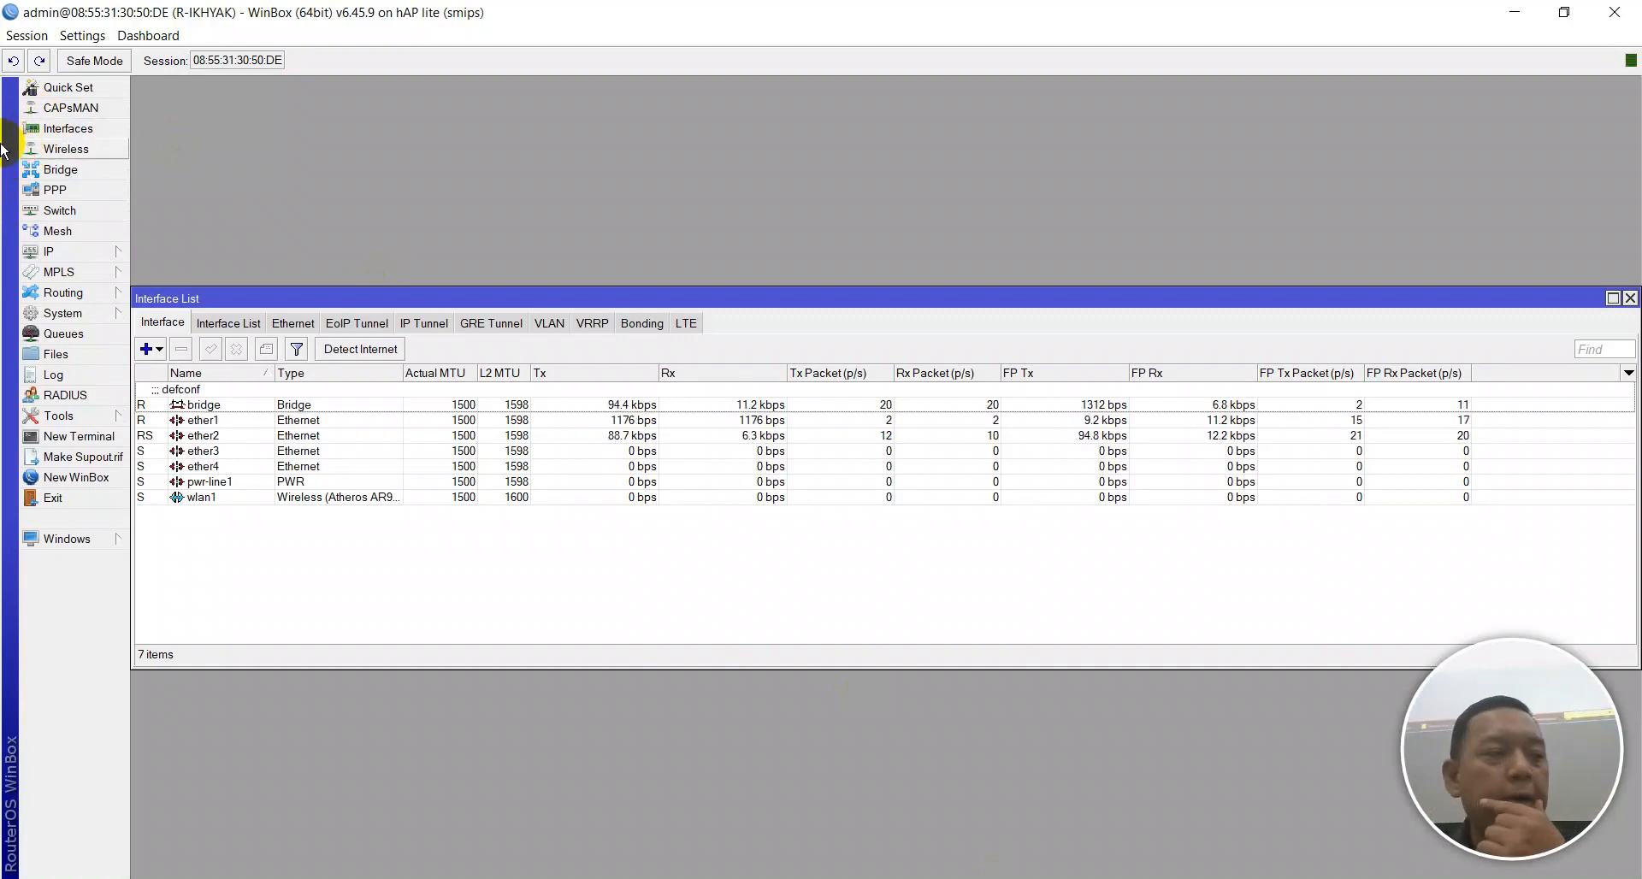
{"action": "left_click", "coordinate": [149, 352]}
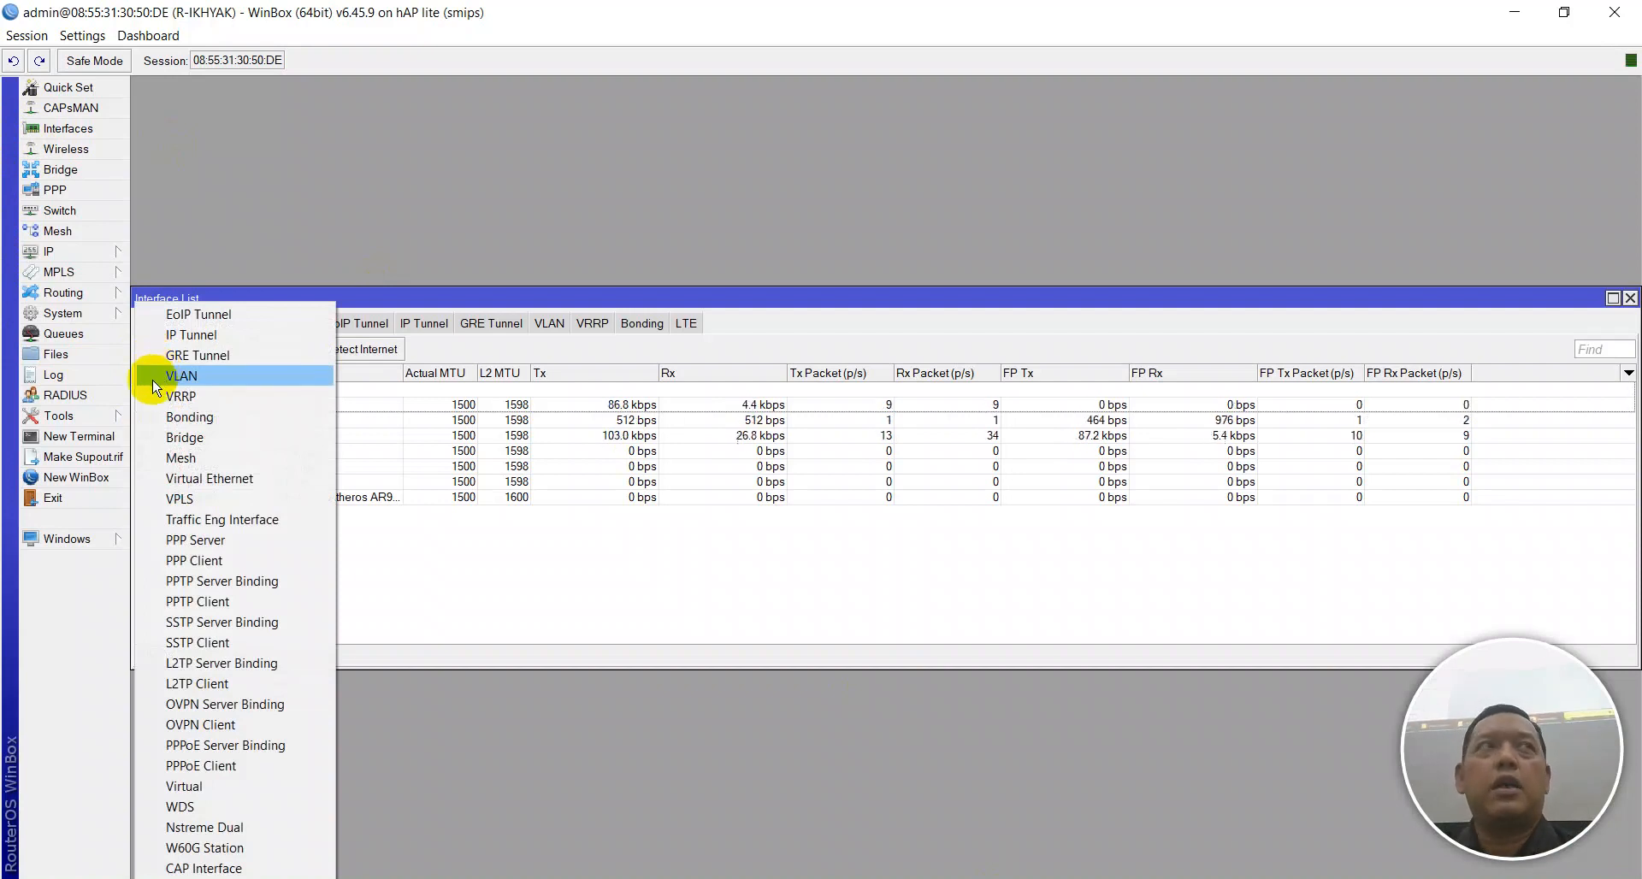
{"action": "left_click", "coordinate": [155, 387]}
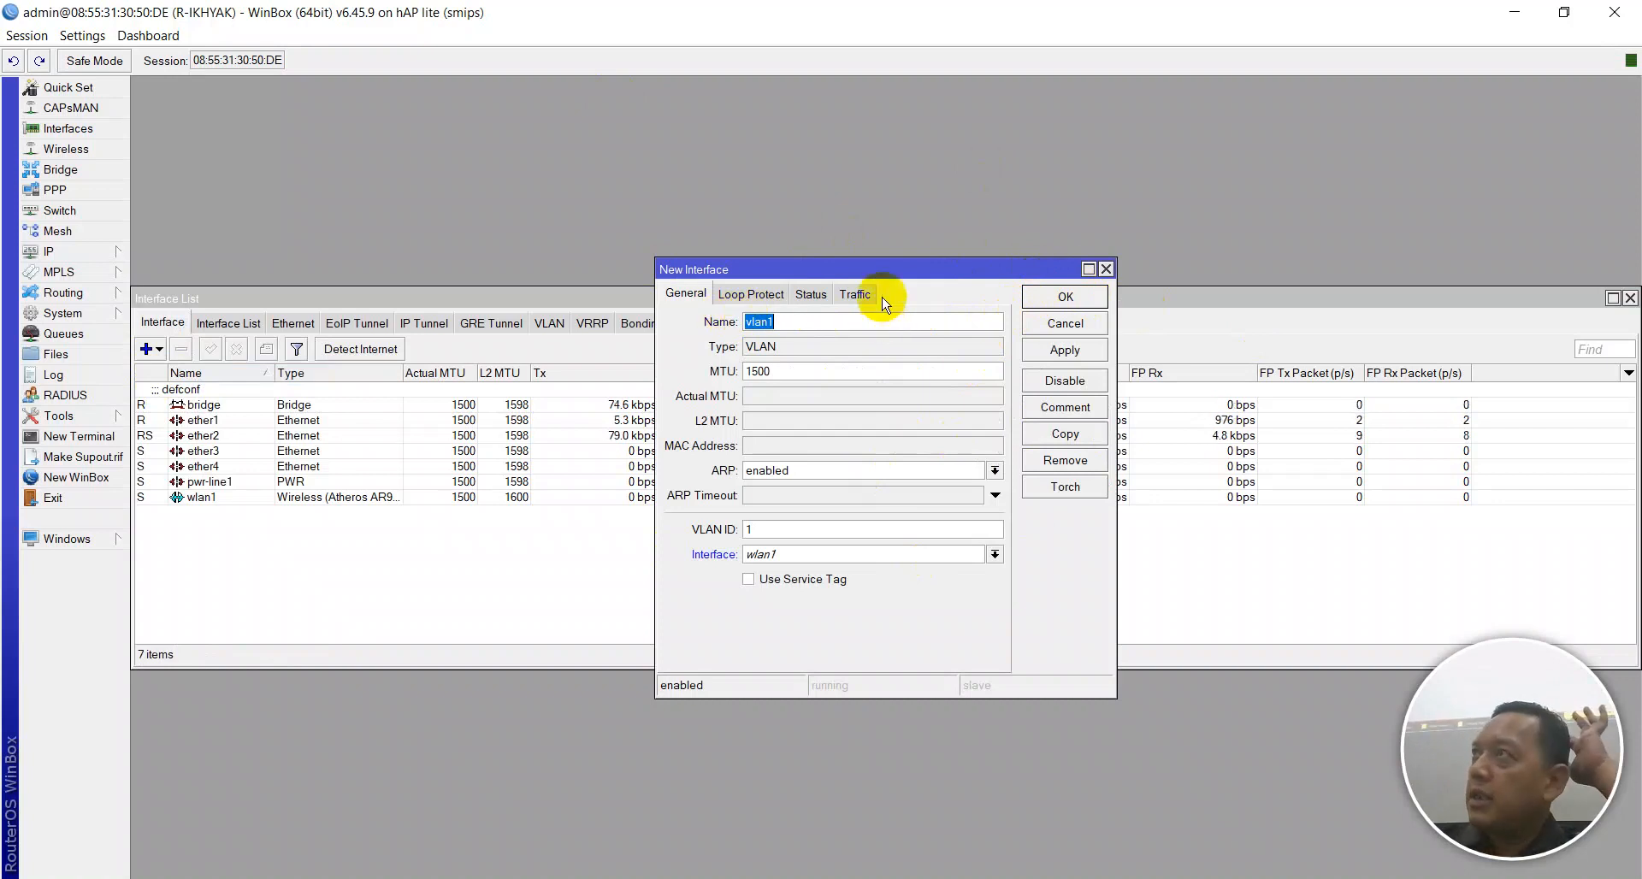
{"action": "type", "text": "TKJ"}
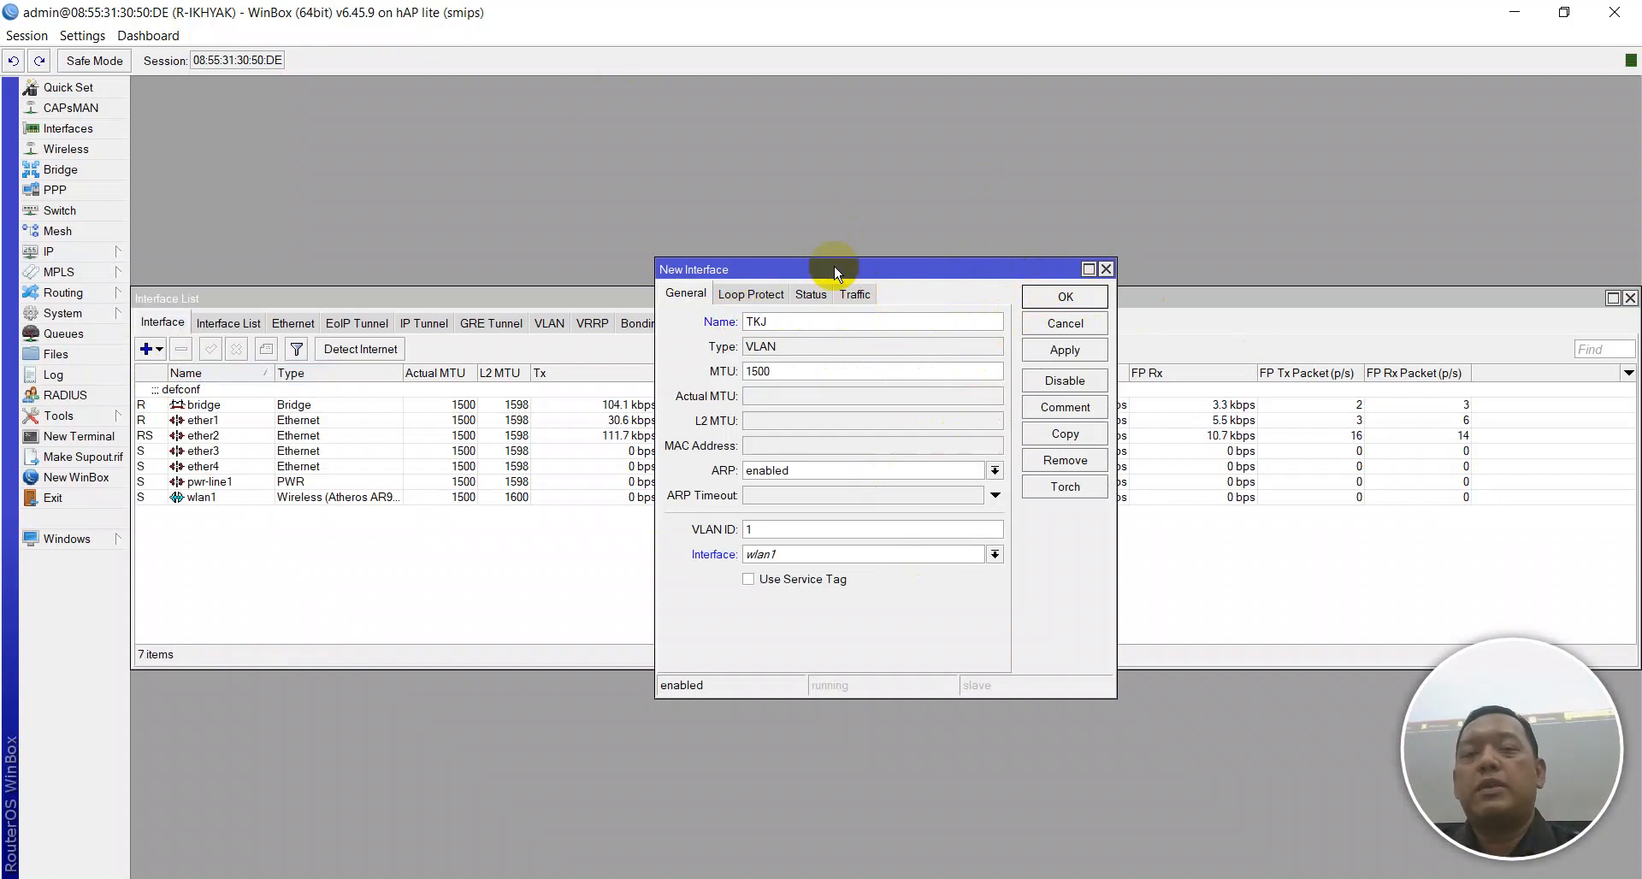
{"action": "left_click", "coordinate": [795, 523]}
{"action": "type", "text": "0"}
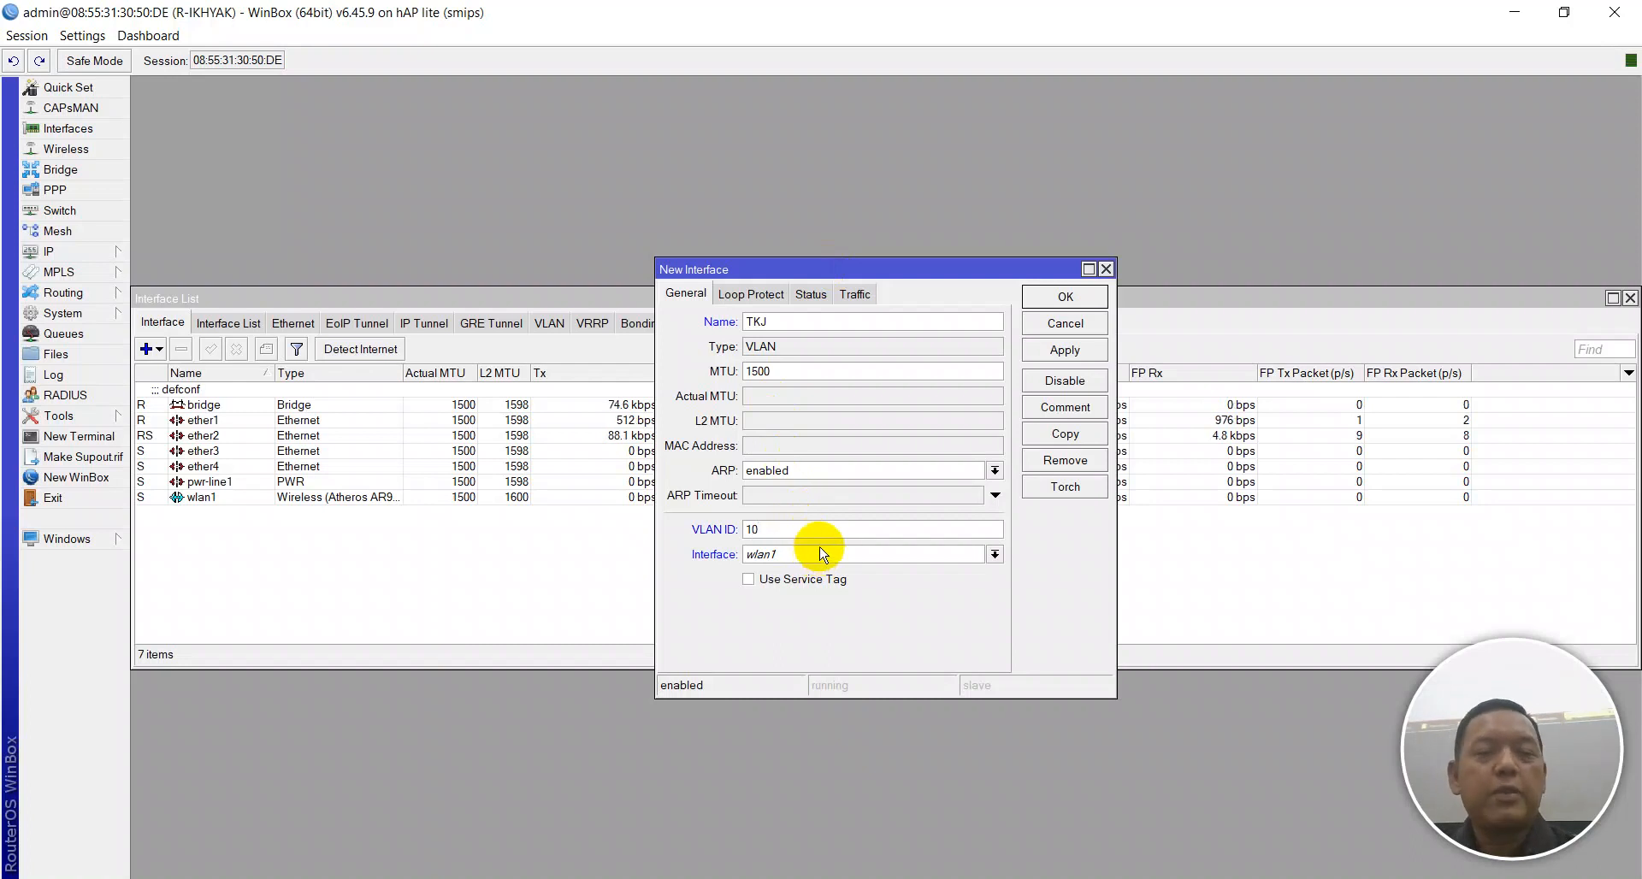
{"action": "left_click", "coordinate": [821, 556]}
{"action": "left_click", "coordinate": [800, 608]}
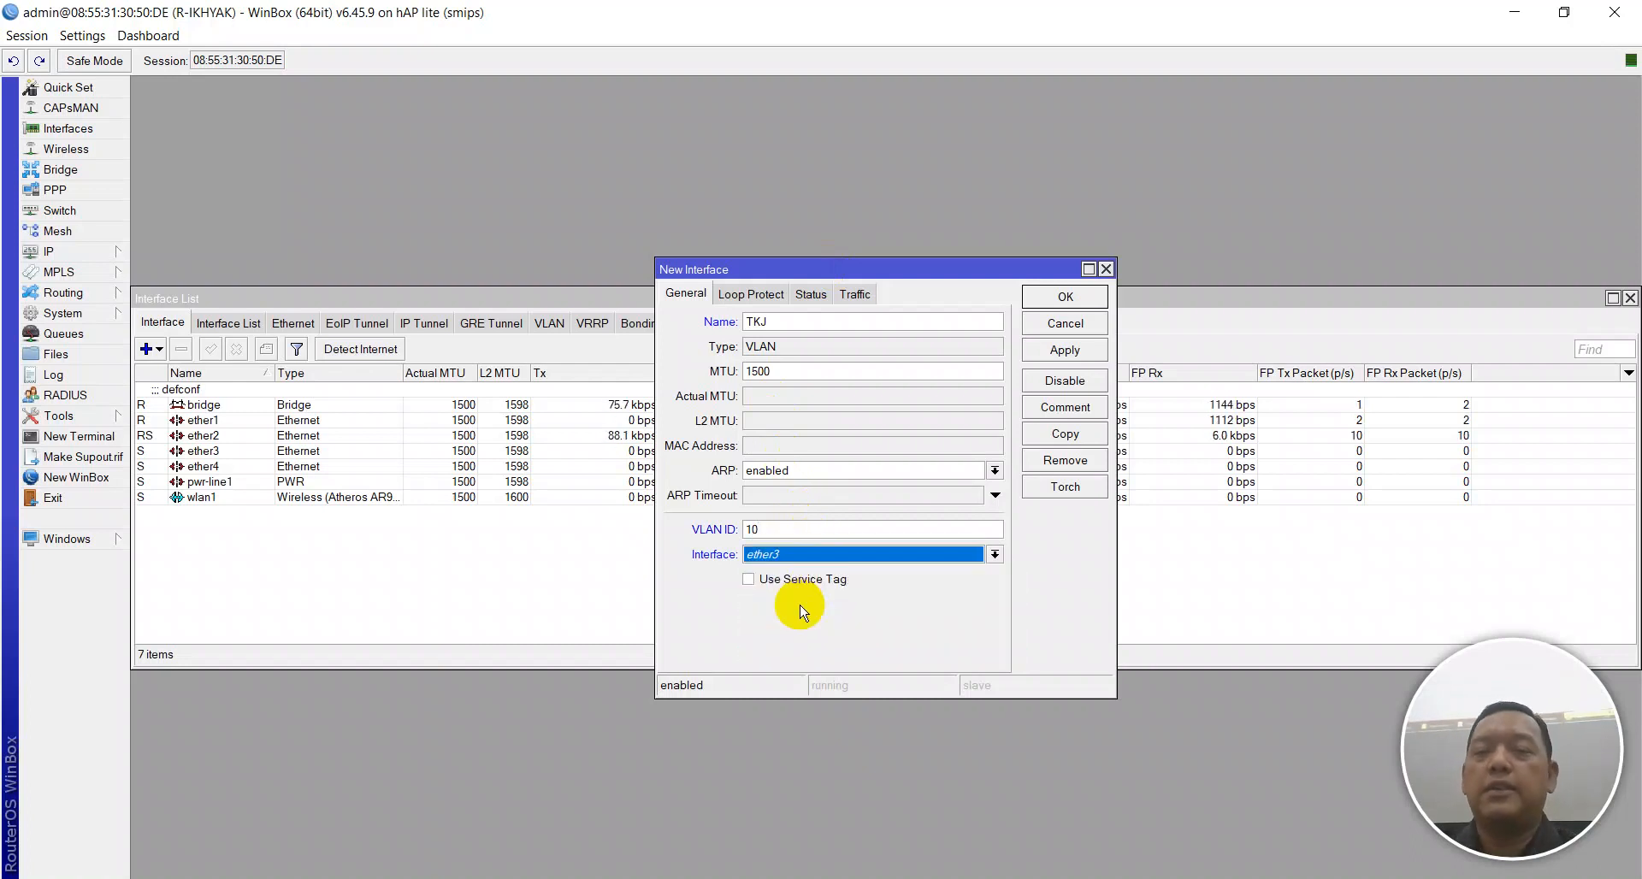
{"action": "left_click", "coordinate": [1070, 351]}
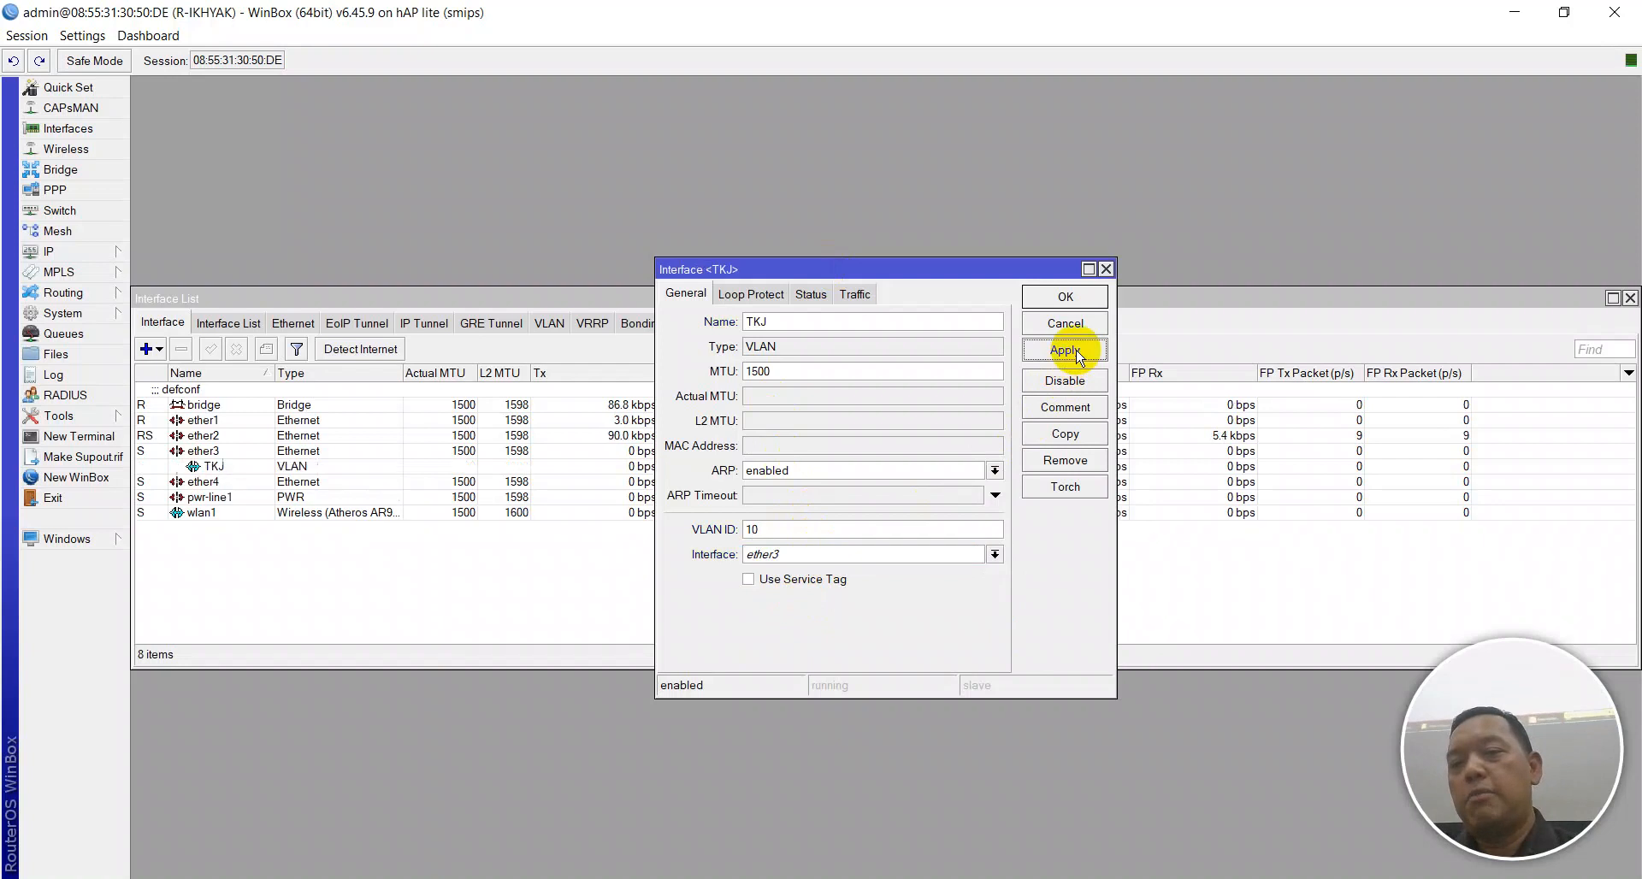
{"action": "left_click", "coordinate": [1071, 298]}
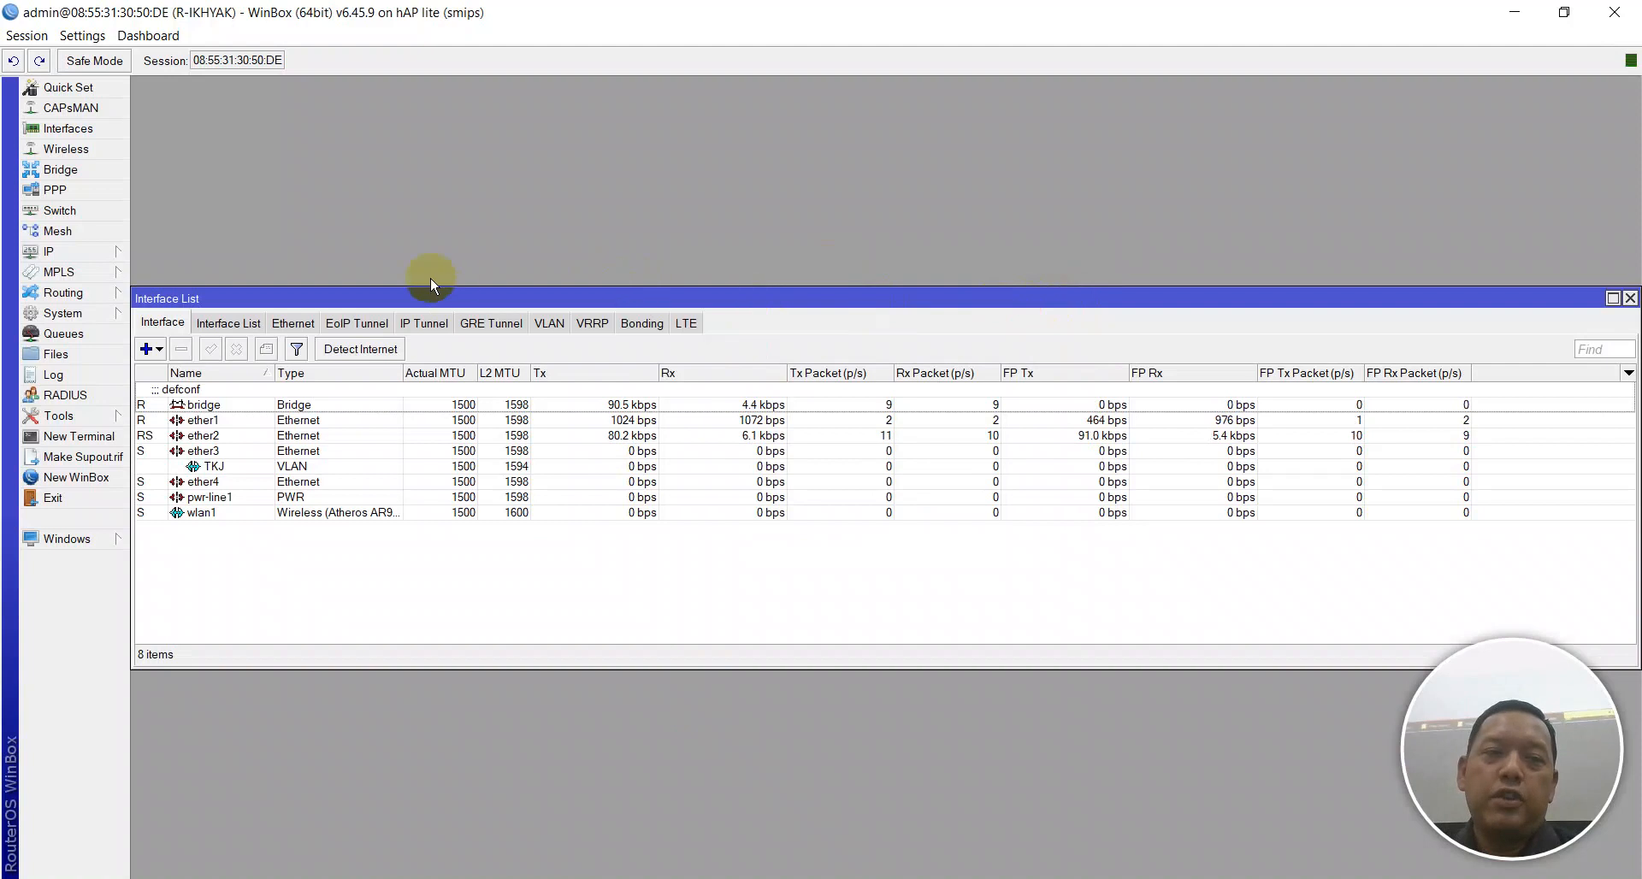
Create a VLAN interface TITL with VLAN ID 20 on parent interface ether3.
{"action": "left_click", "coordinate": [147, 348]}
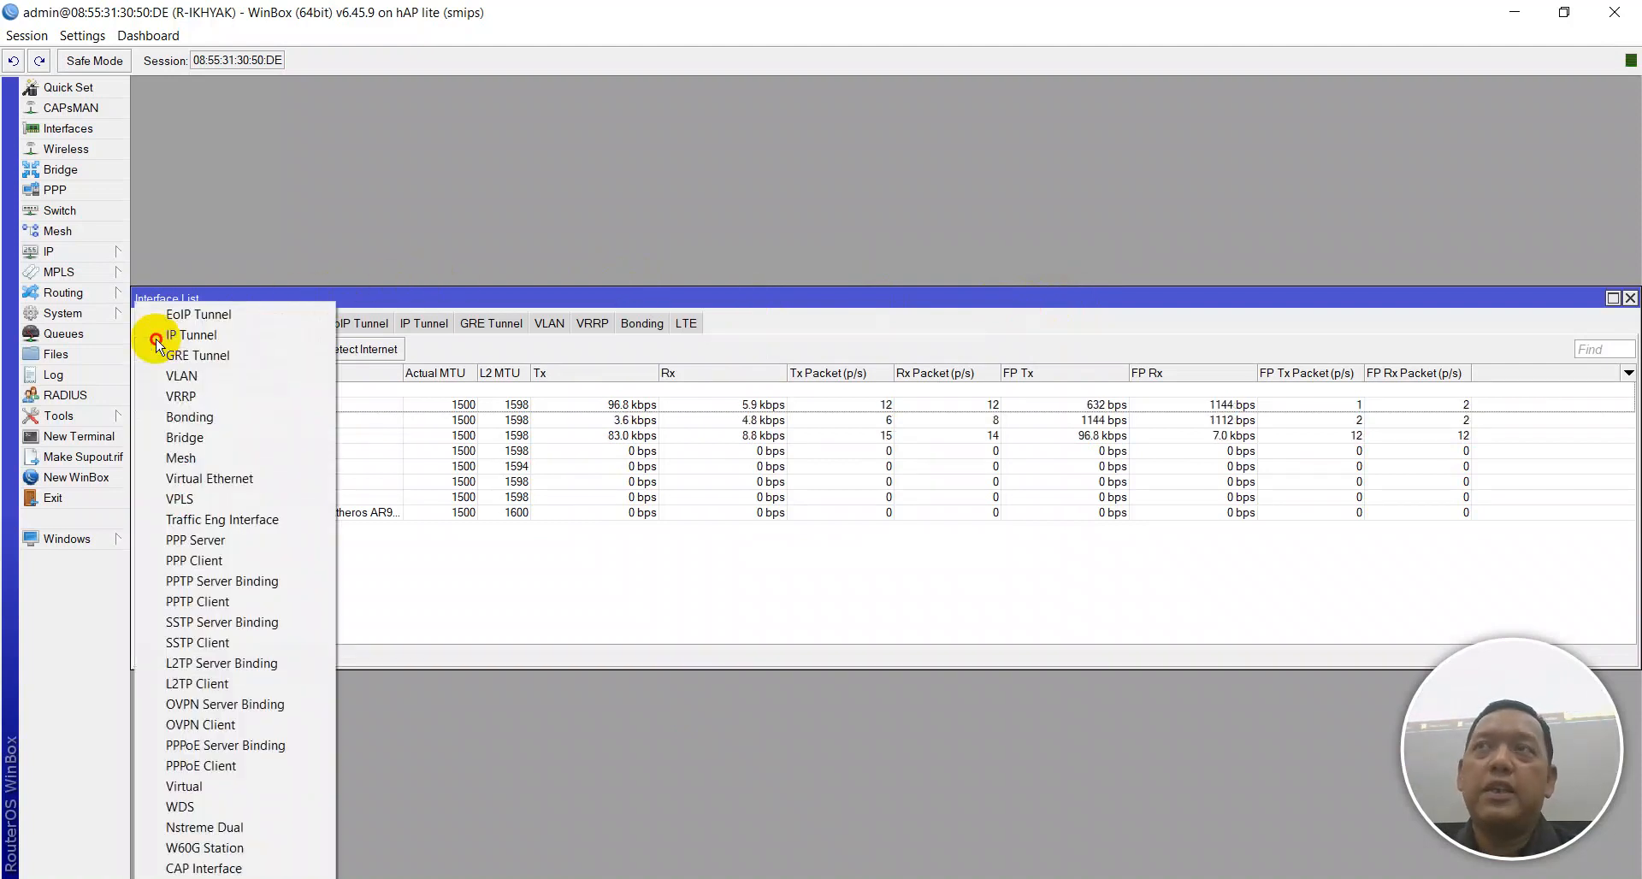
{"action": "left_click", "coordinate": [300, 215]}
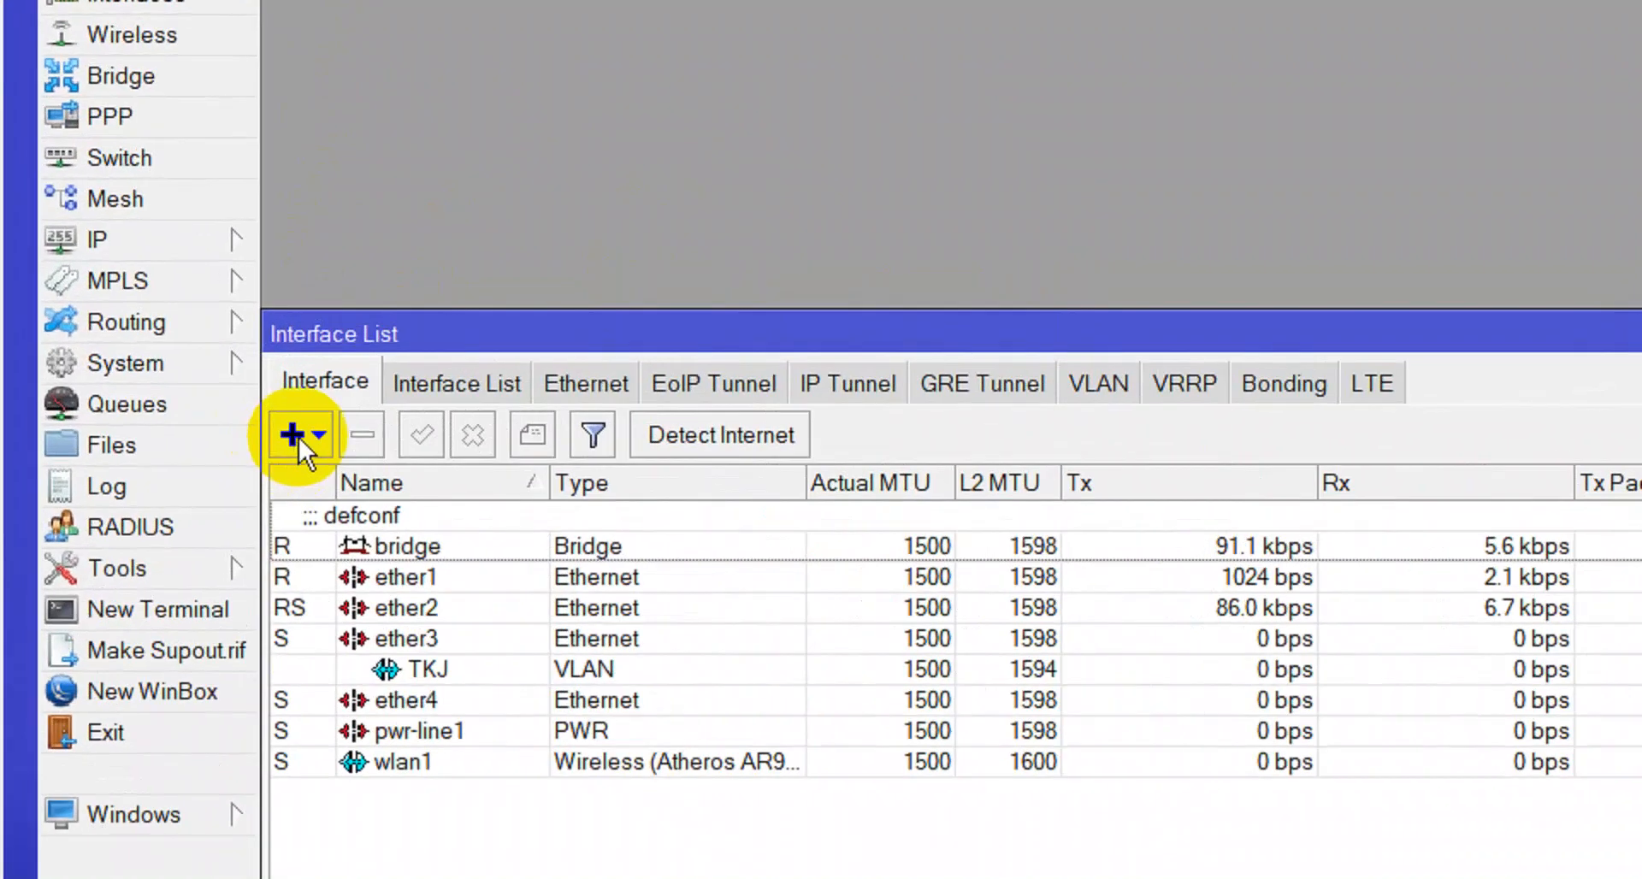
{"action": "left_click", "coordinate": [320, 428]}
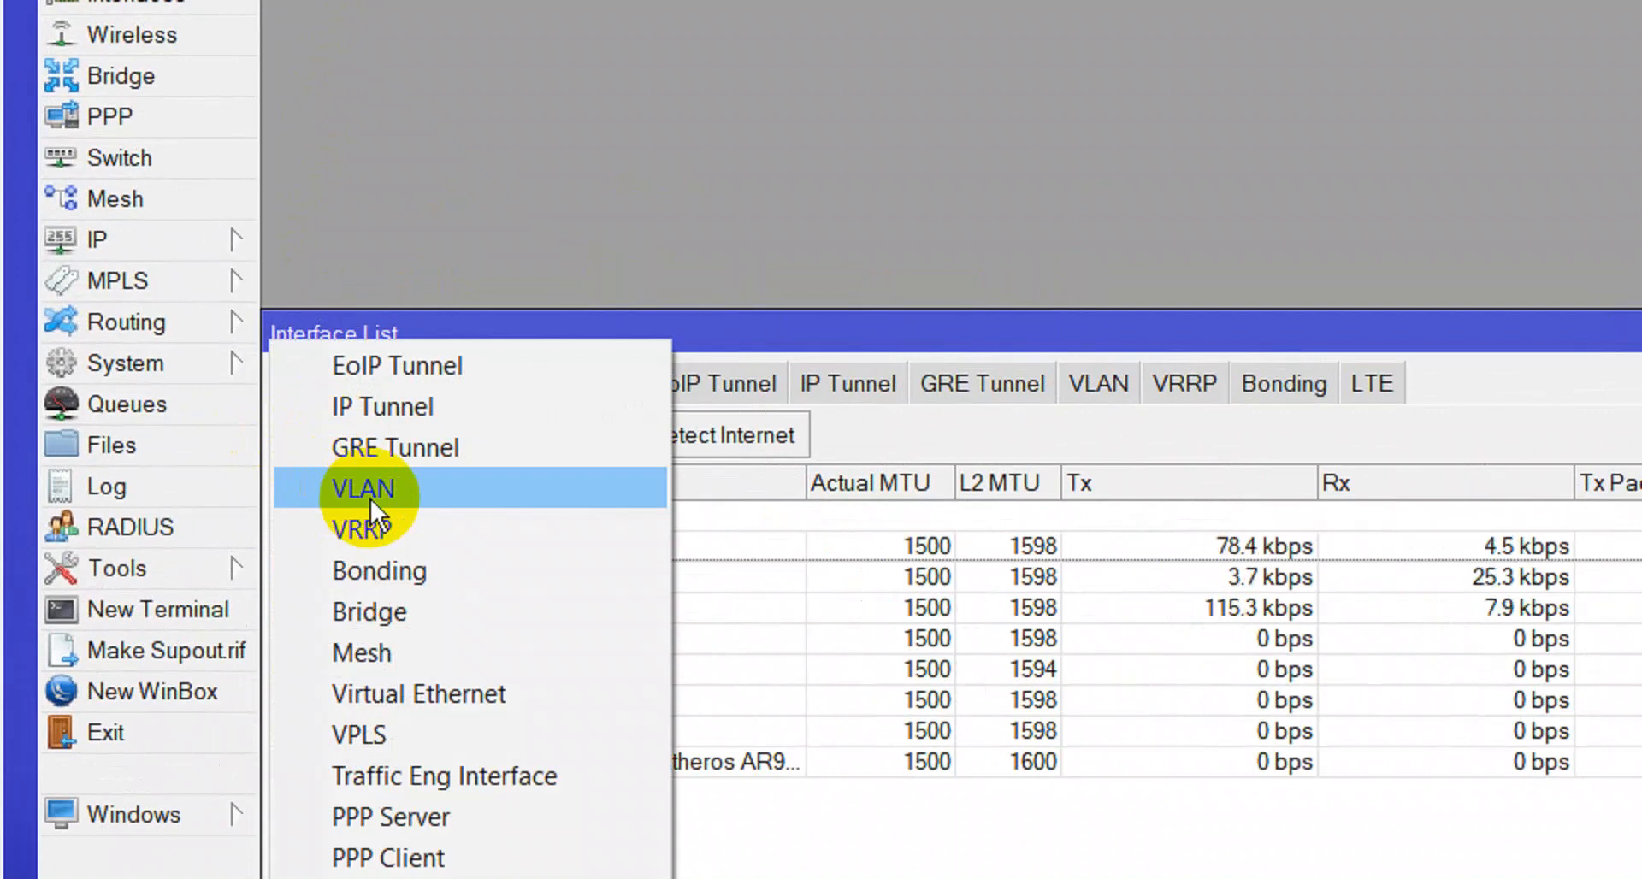
{"action": "left_click", "coordinate": [371, 500]}
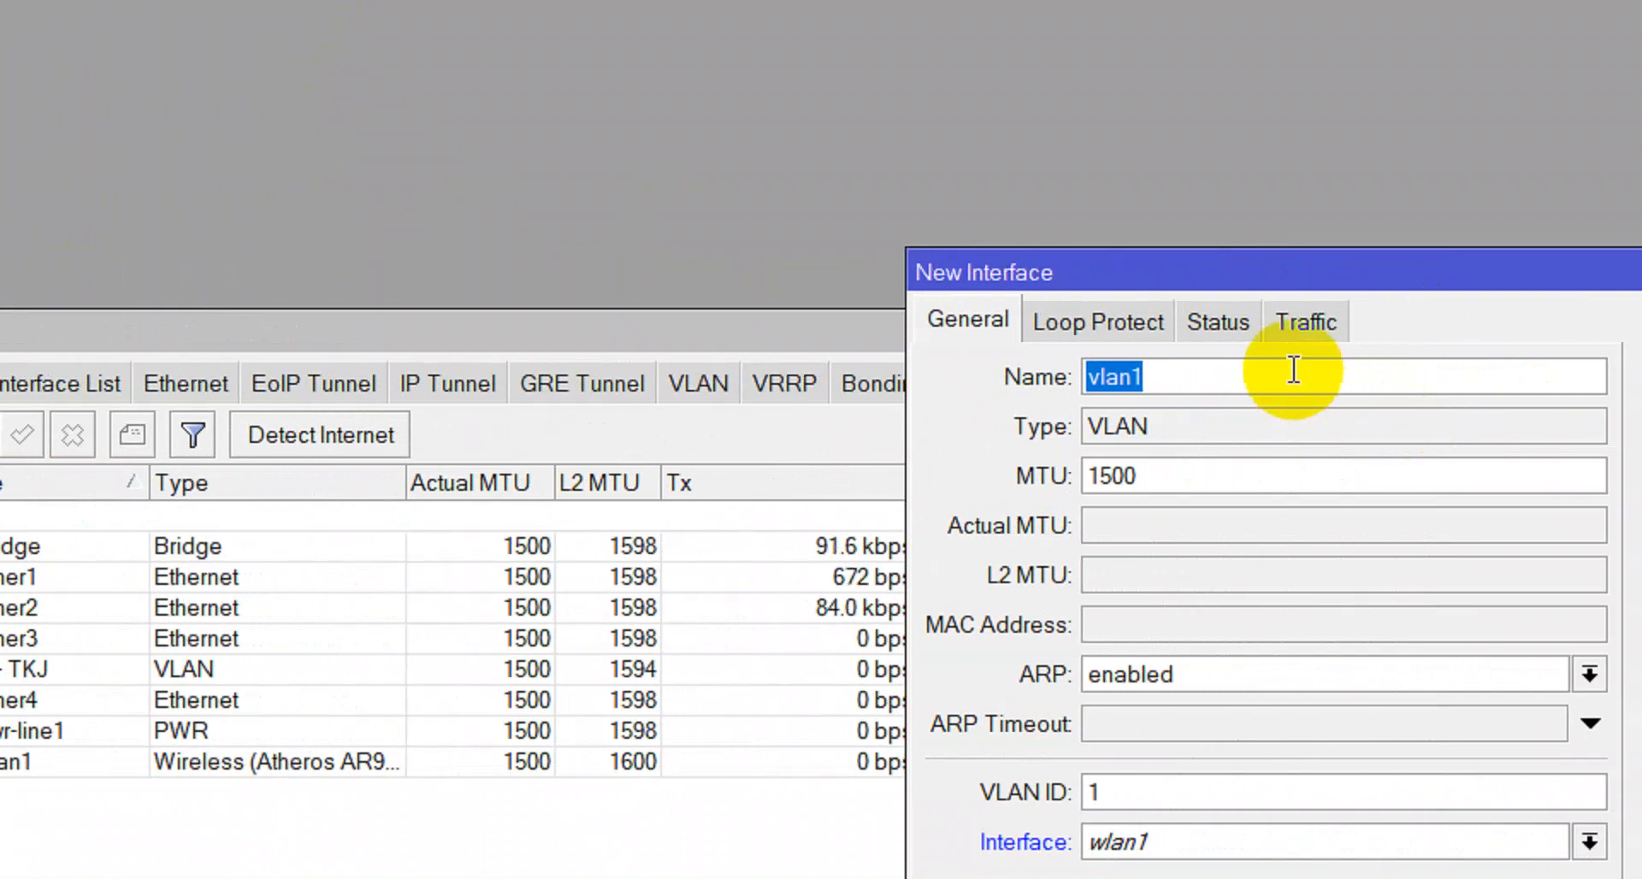
{"action": "type", "text": "TILTL"}
{"action": "key", "text": "BackSpace"}
{"action": "key", "text": "BackSpace"}
{"action": "key", "text": "BackSpace"}
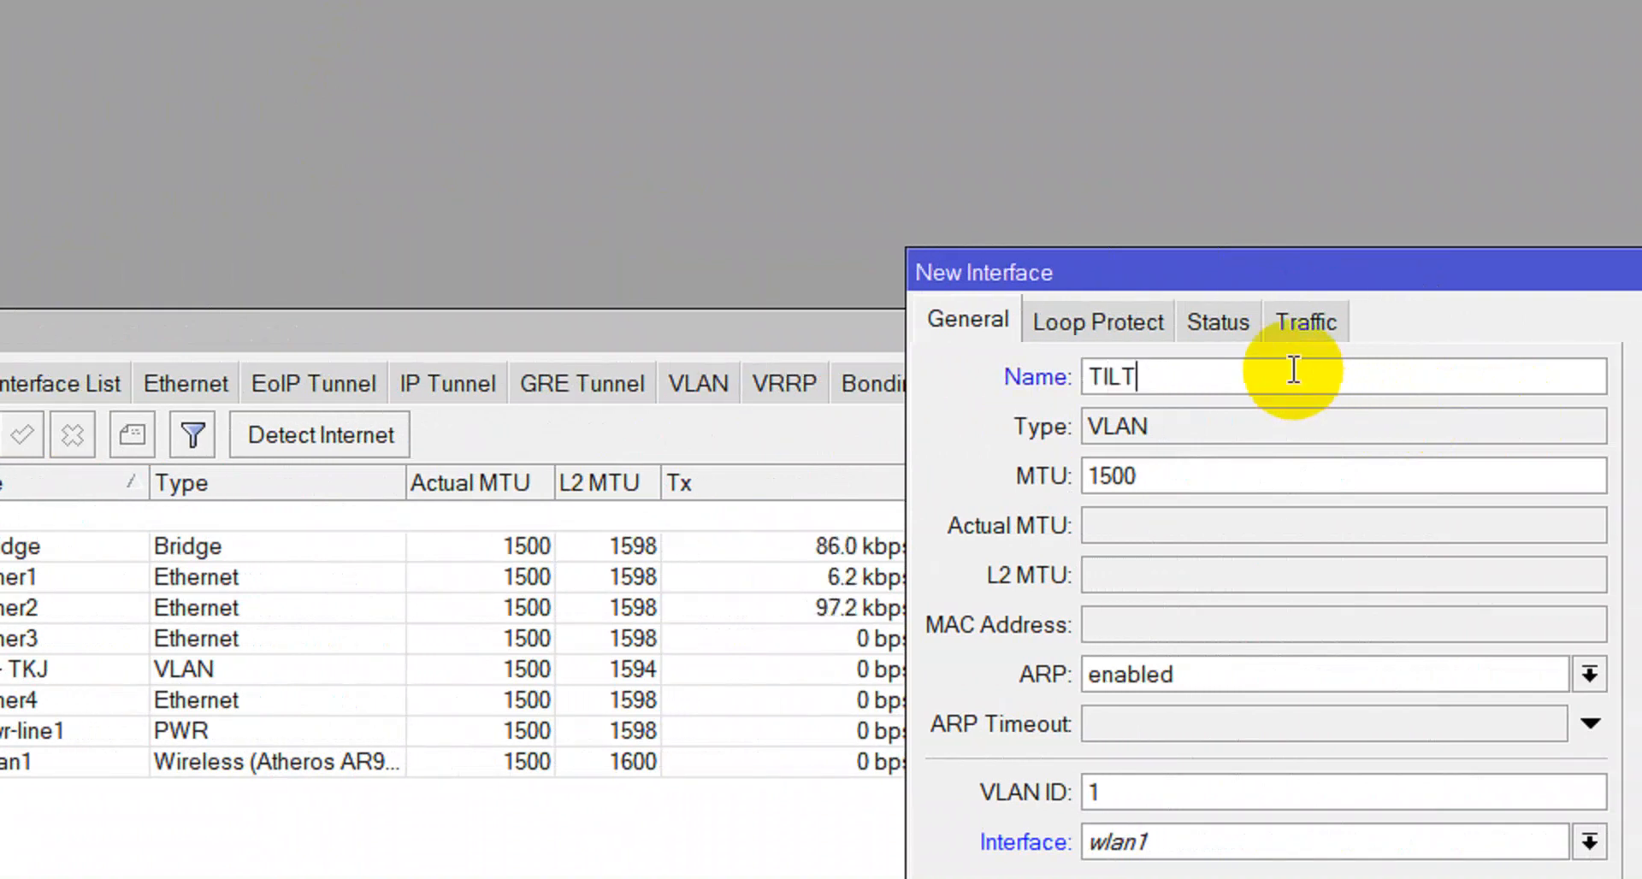
{"action": "type", "text": "TL"}
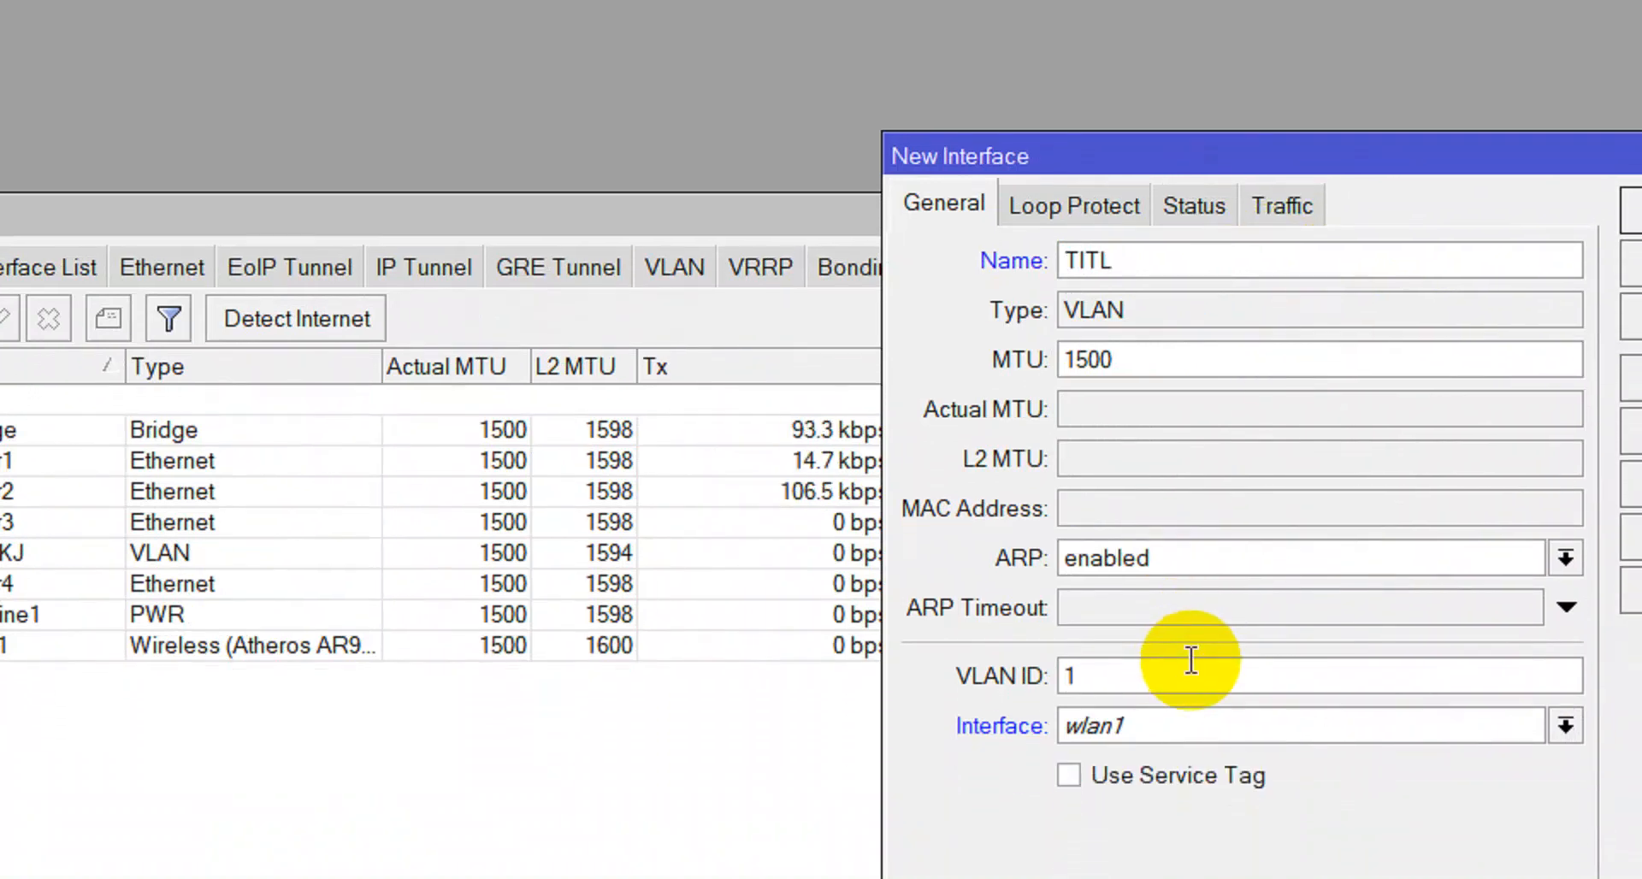
{"action": "double_click", "coordinate": [1191, 659]}
{"action": "type", "text": "20"}
{"action": "left_click", "coordinate": [1168, 727]}
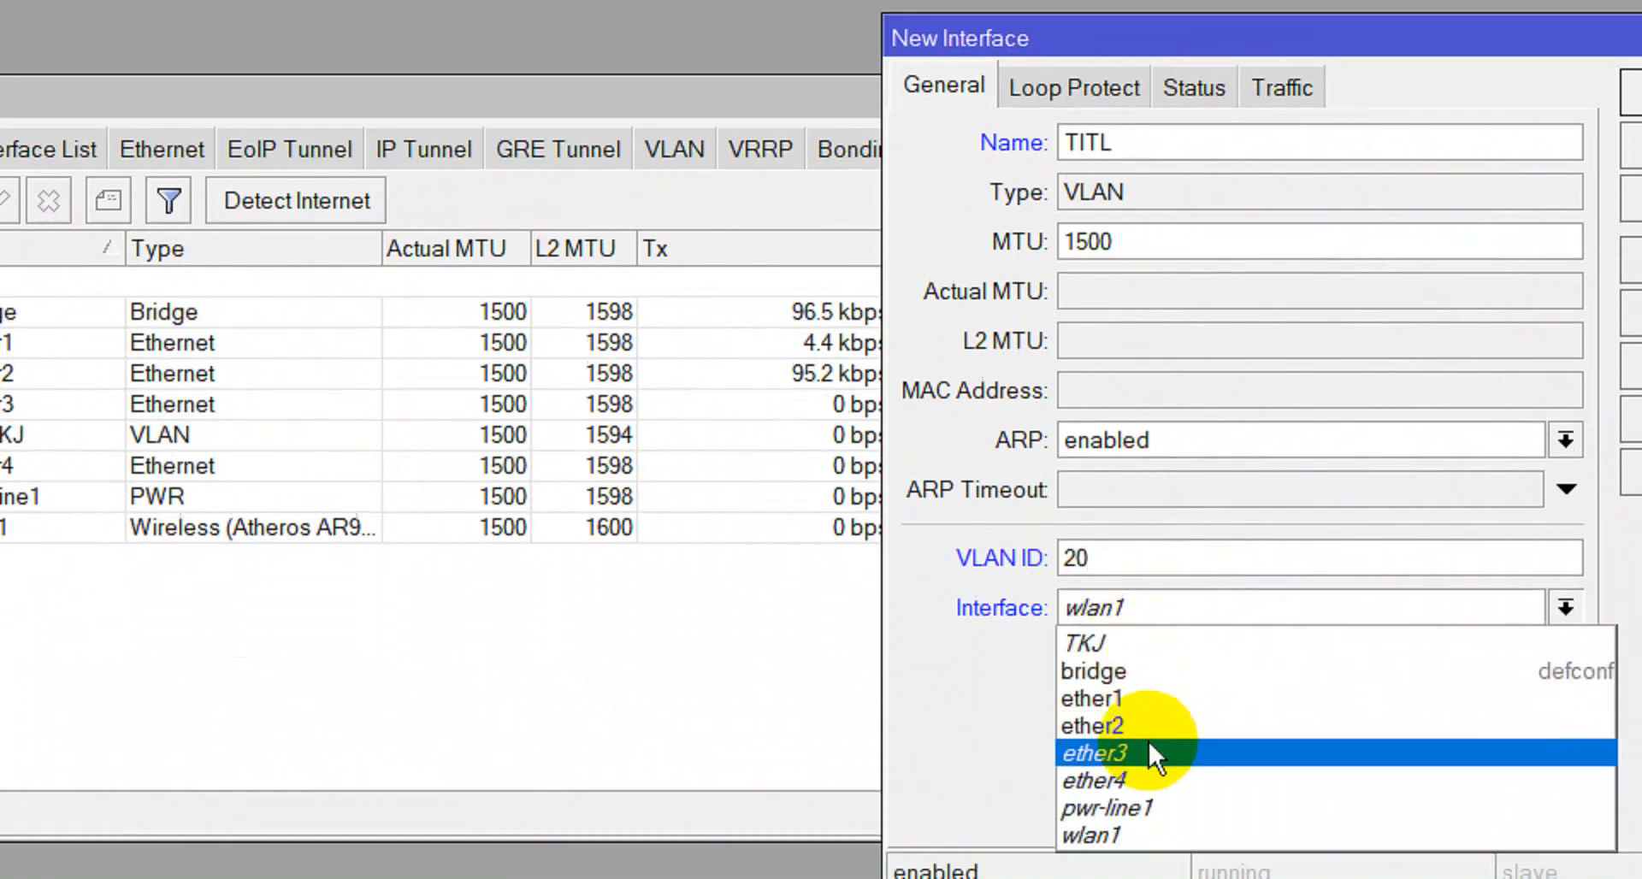
{"action": "left_click", "coordinate": [1147, 807]}
{"action": "left_click", "coordinate": [1367, 186]}
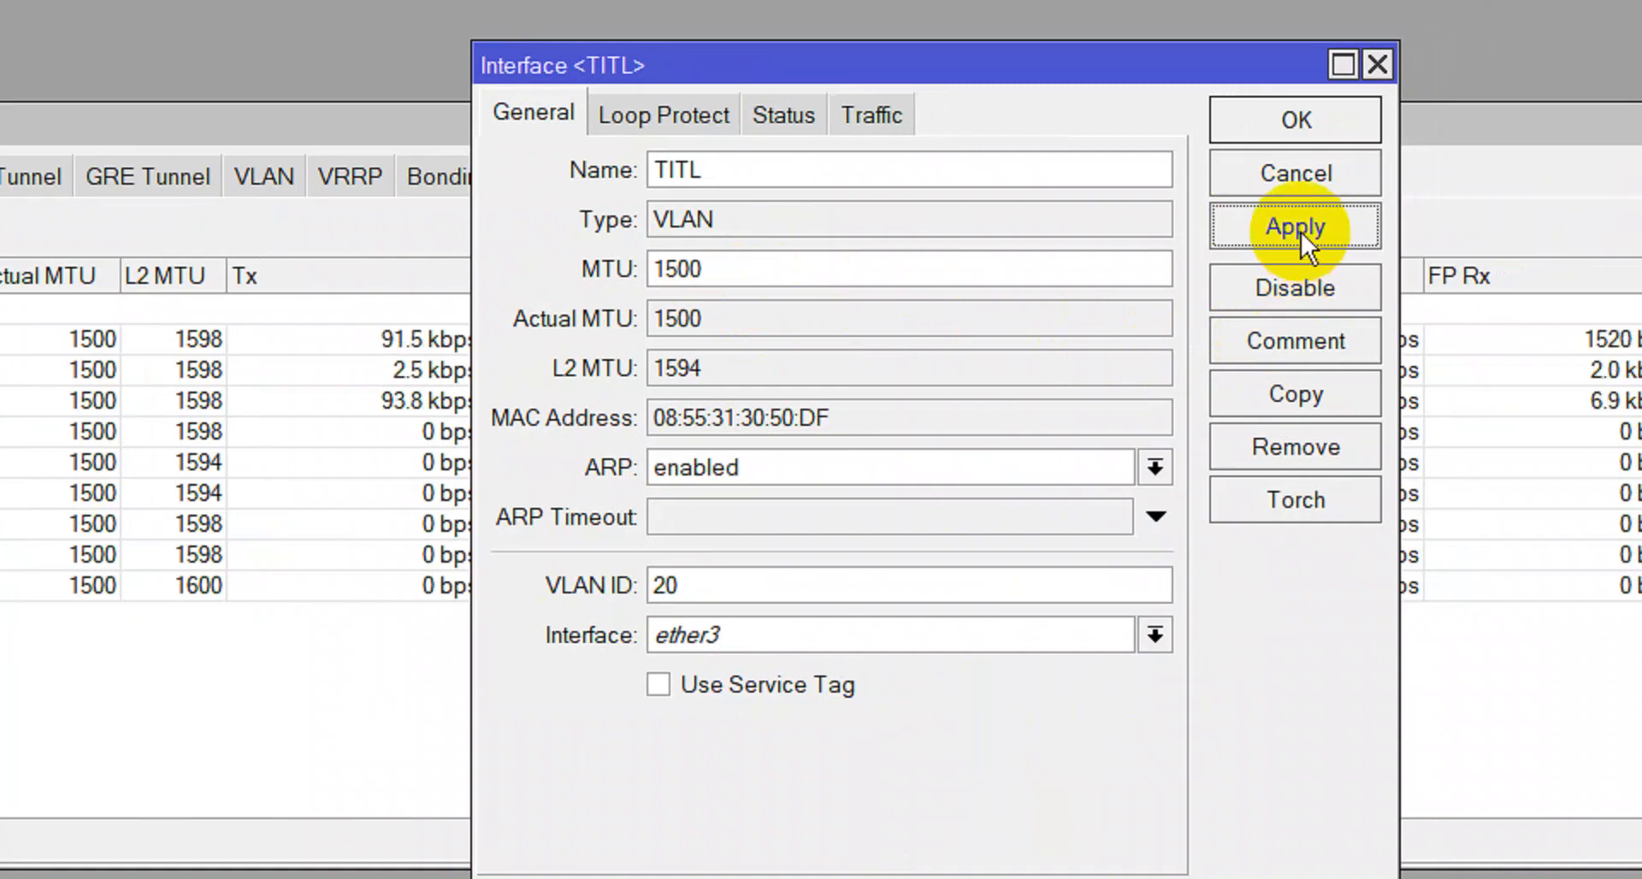
Add the comment TITL to the TITL interface and save it.
{"action": "left_click", "coordinate": [1270, 342]}
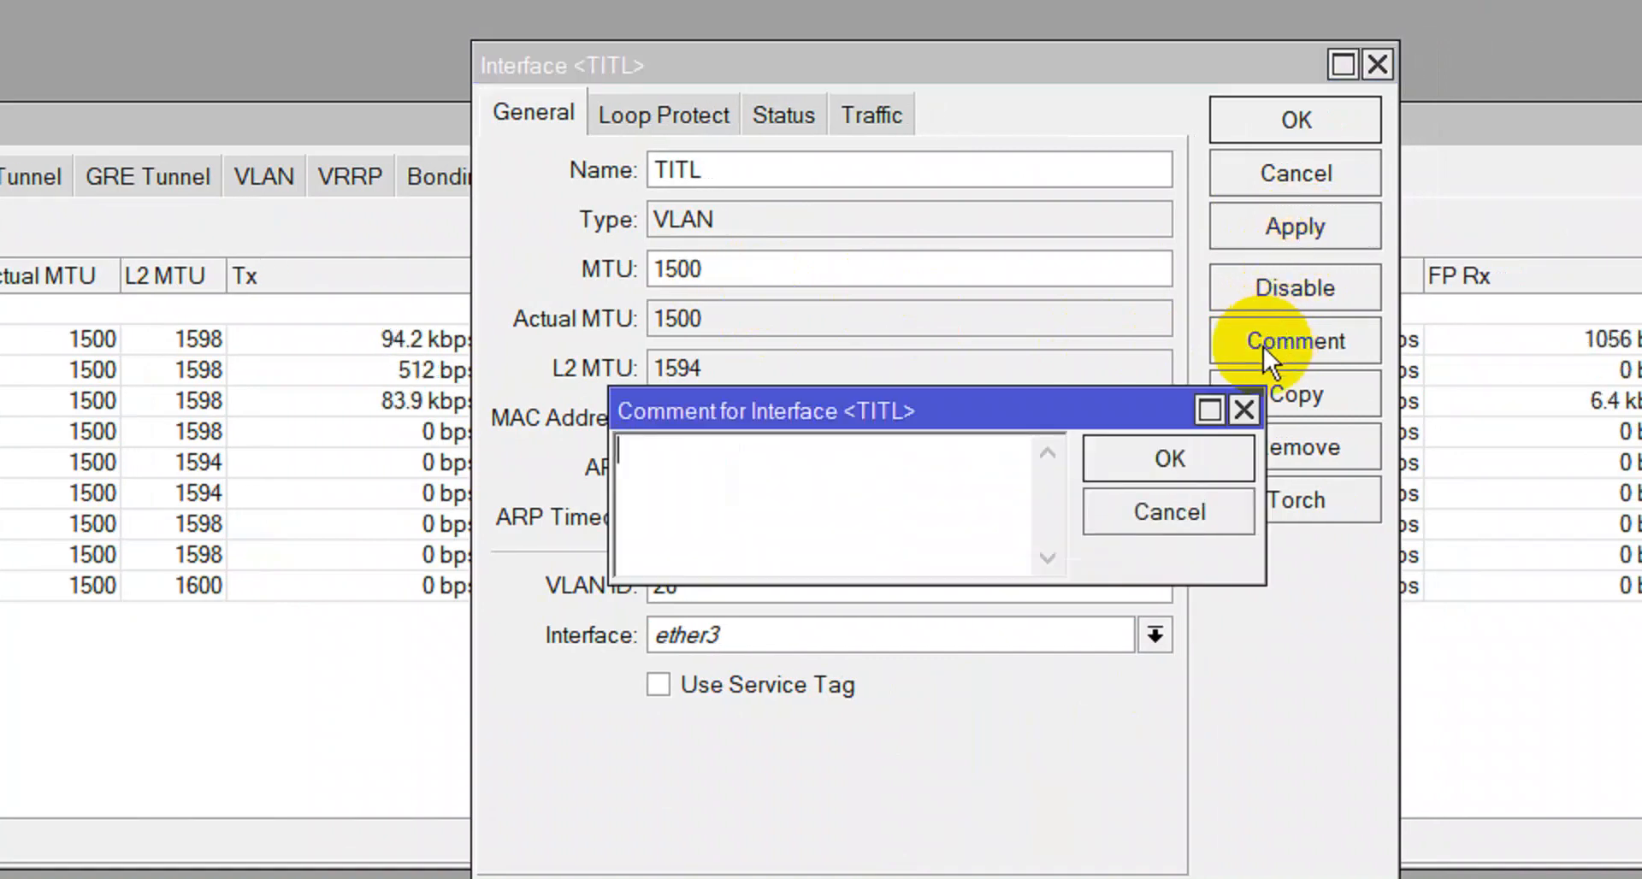
{"action": "type", "text": "TITL"}
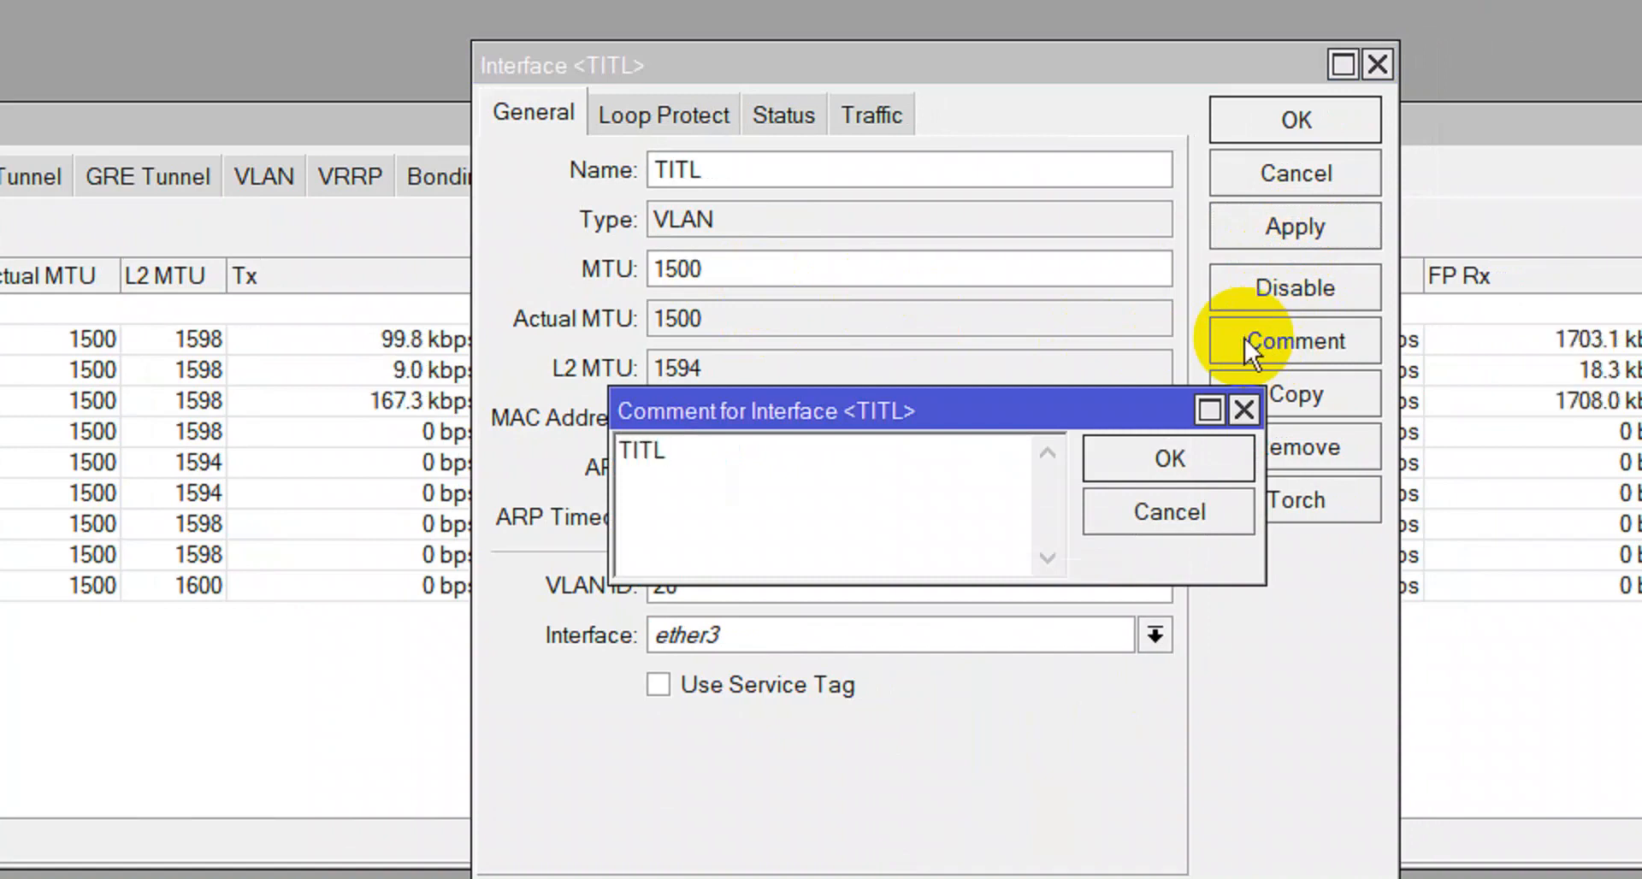
{"action": "key", "text": "Return"}
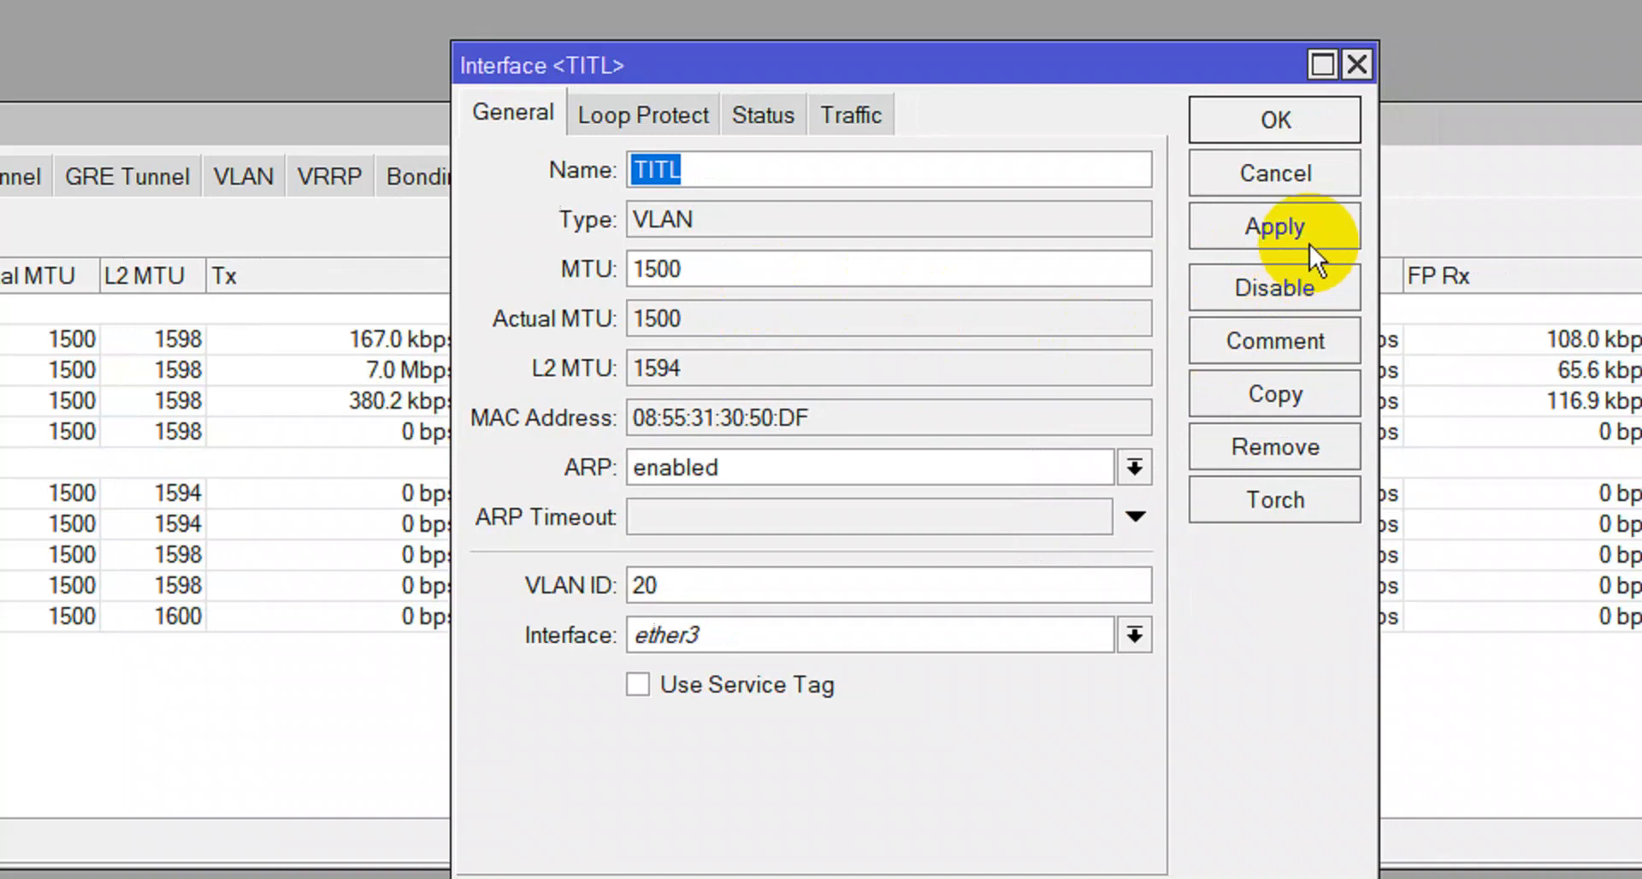
{"action": "left_click", "coordinate": [1313, 228]}
{"action": "left_click", "coordinate": [1320, 121]}
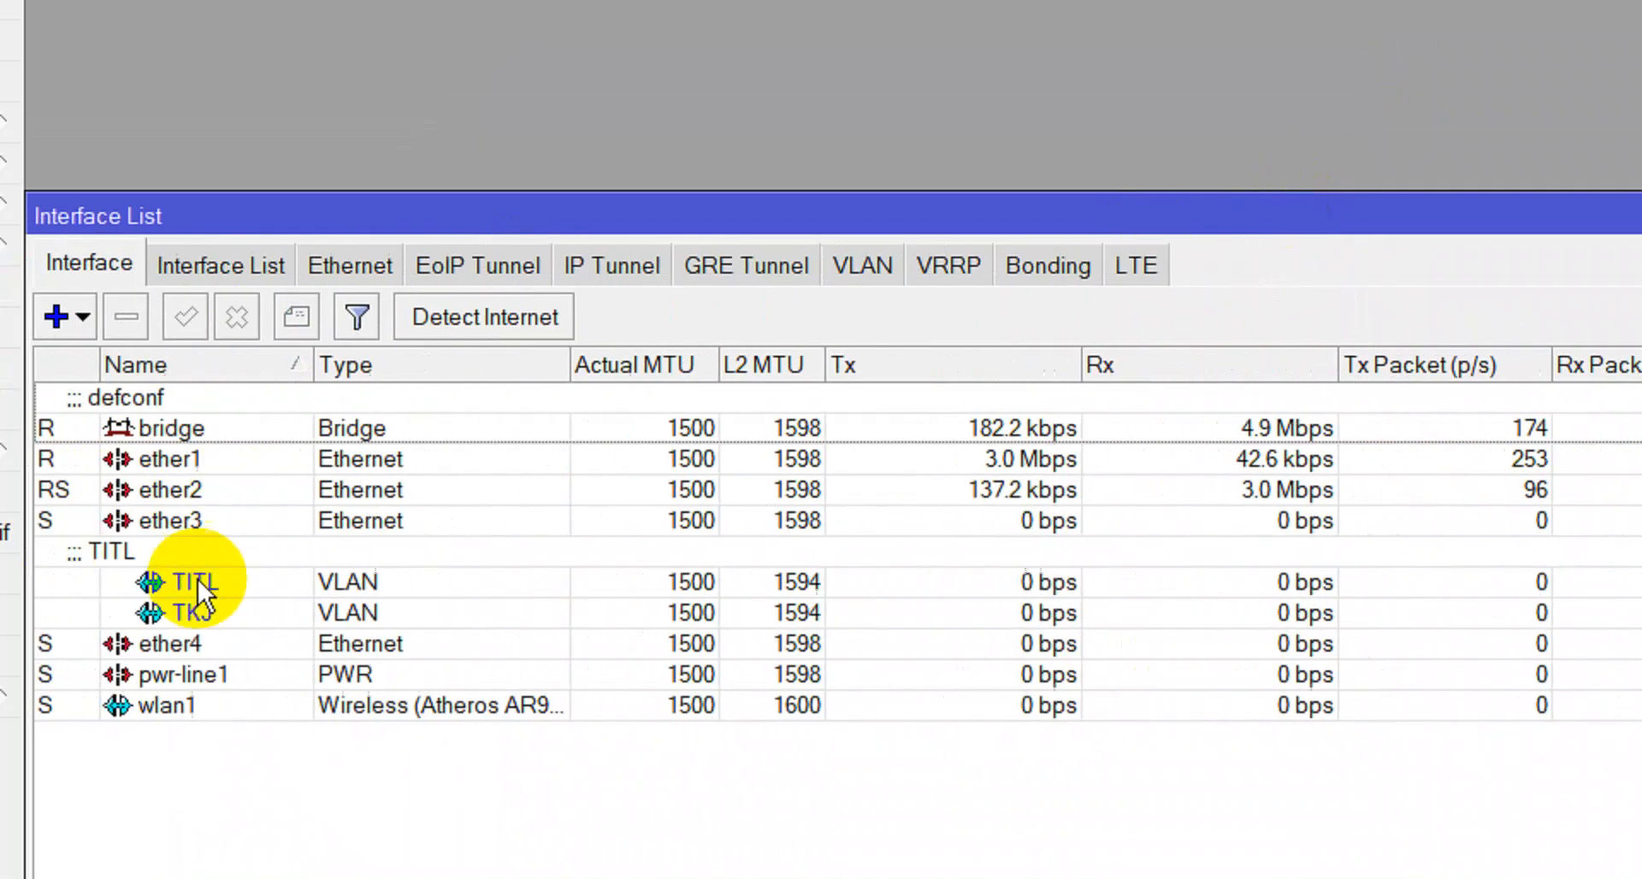
{"action": "left_click", "coordinate": [311, 611]}
Give the TKJ VLAN interface the comment 'TKJ'.
{"action": "right_click", "coordinate": [341, 609]}
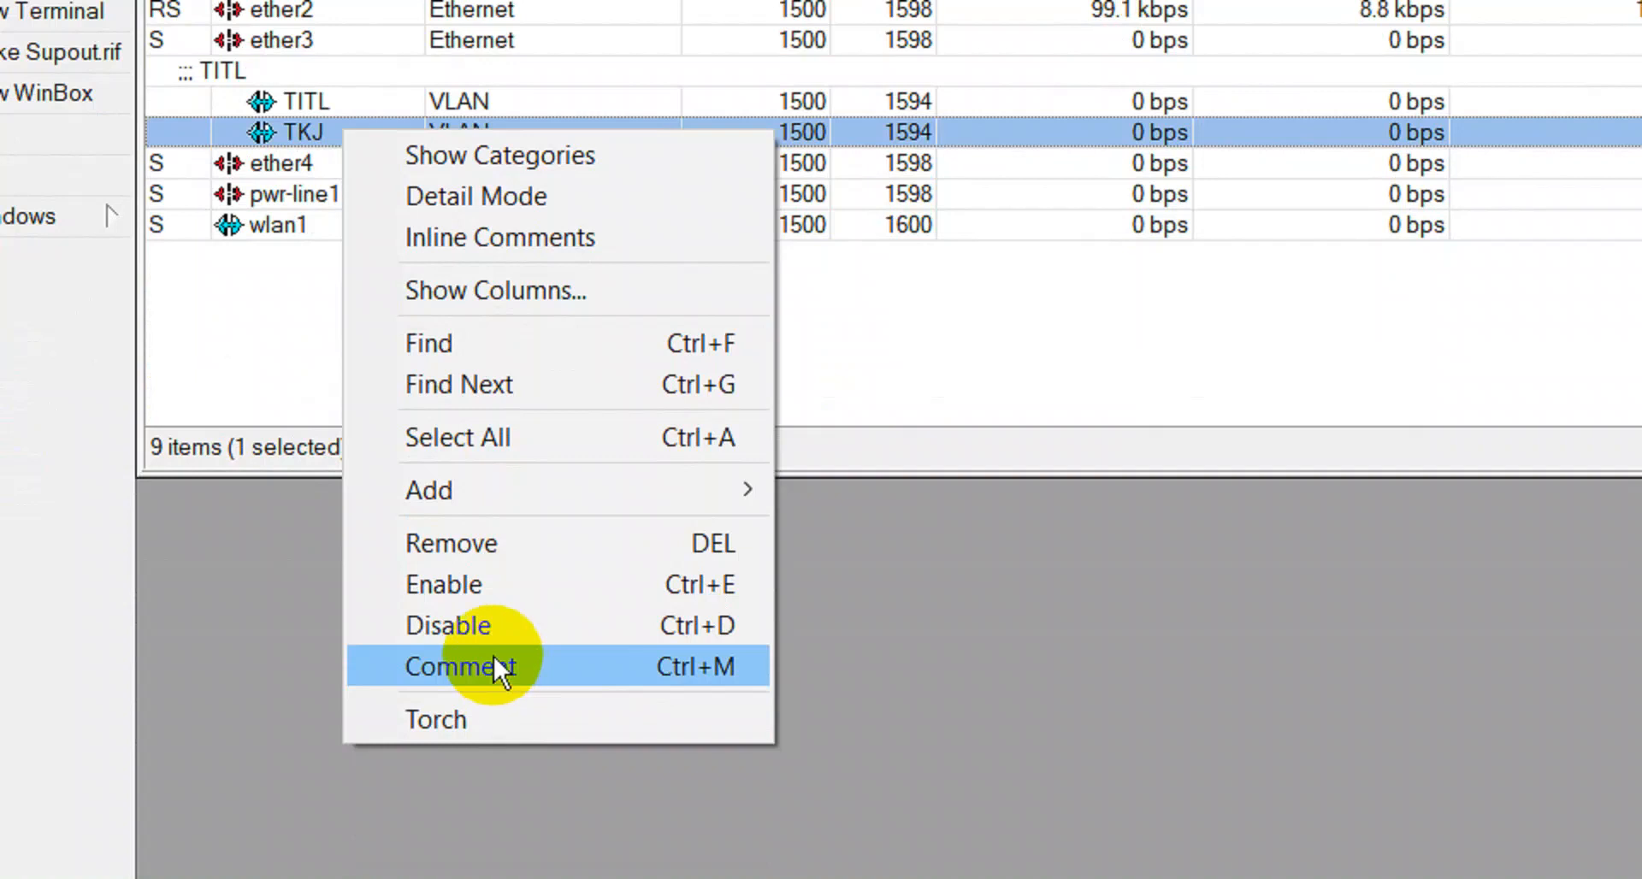
{"action": "left_click", "coordinate": [494, 656]}
{"action": "type", "text": "TK"}
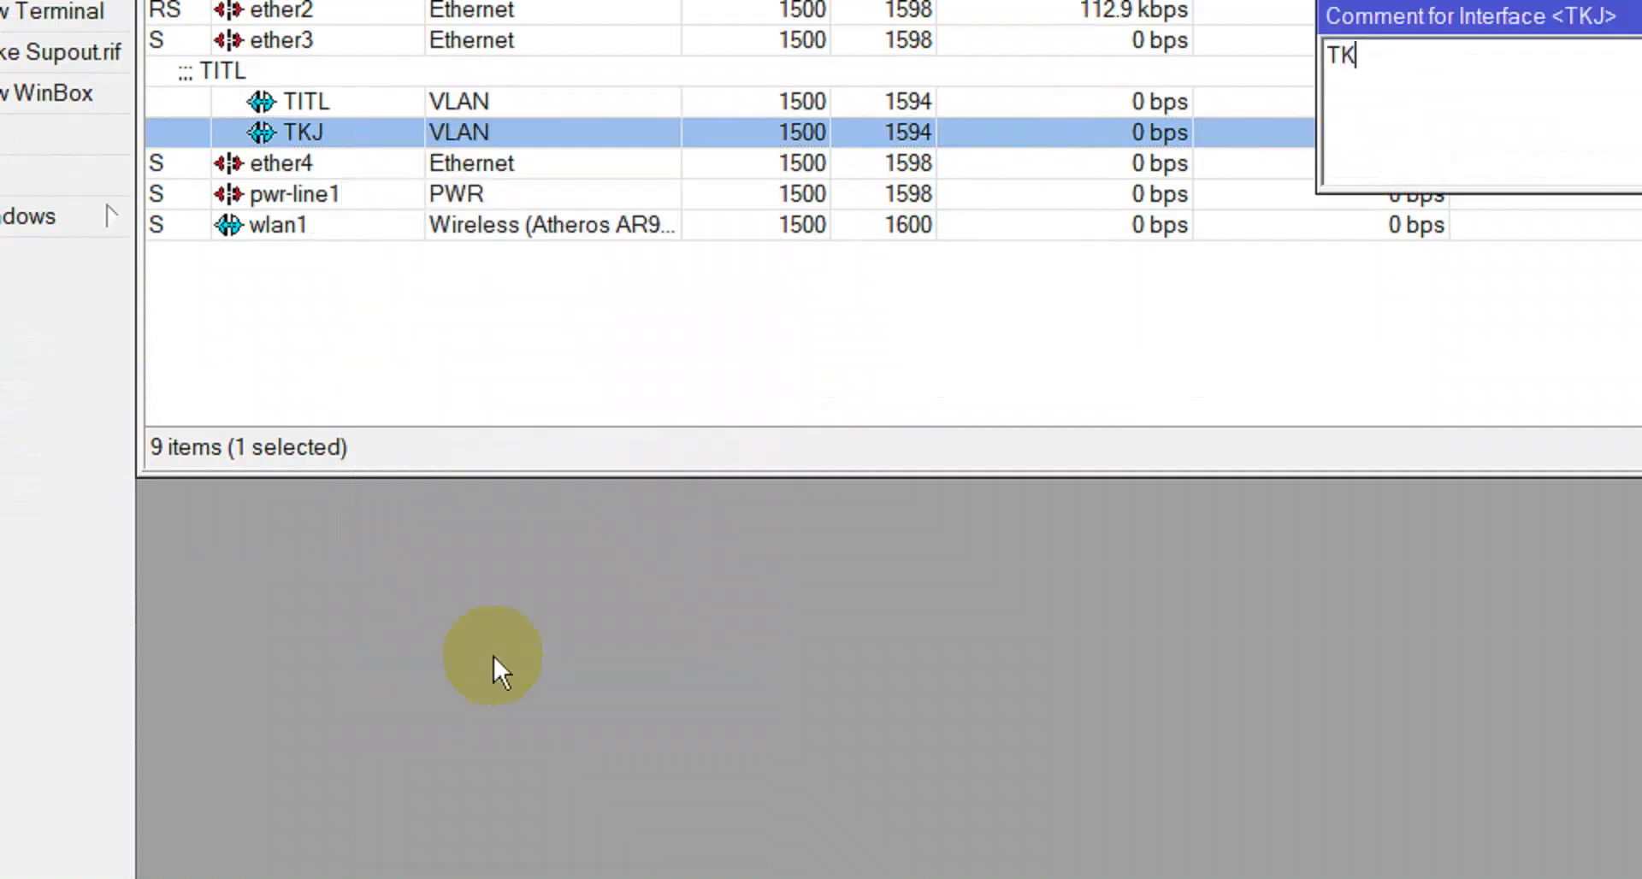
{"action": "type", "text": "J"}
{"action": "key", "text": "Return"}
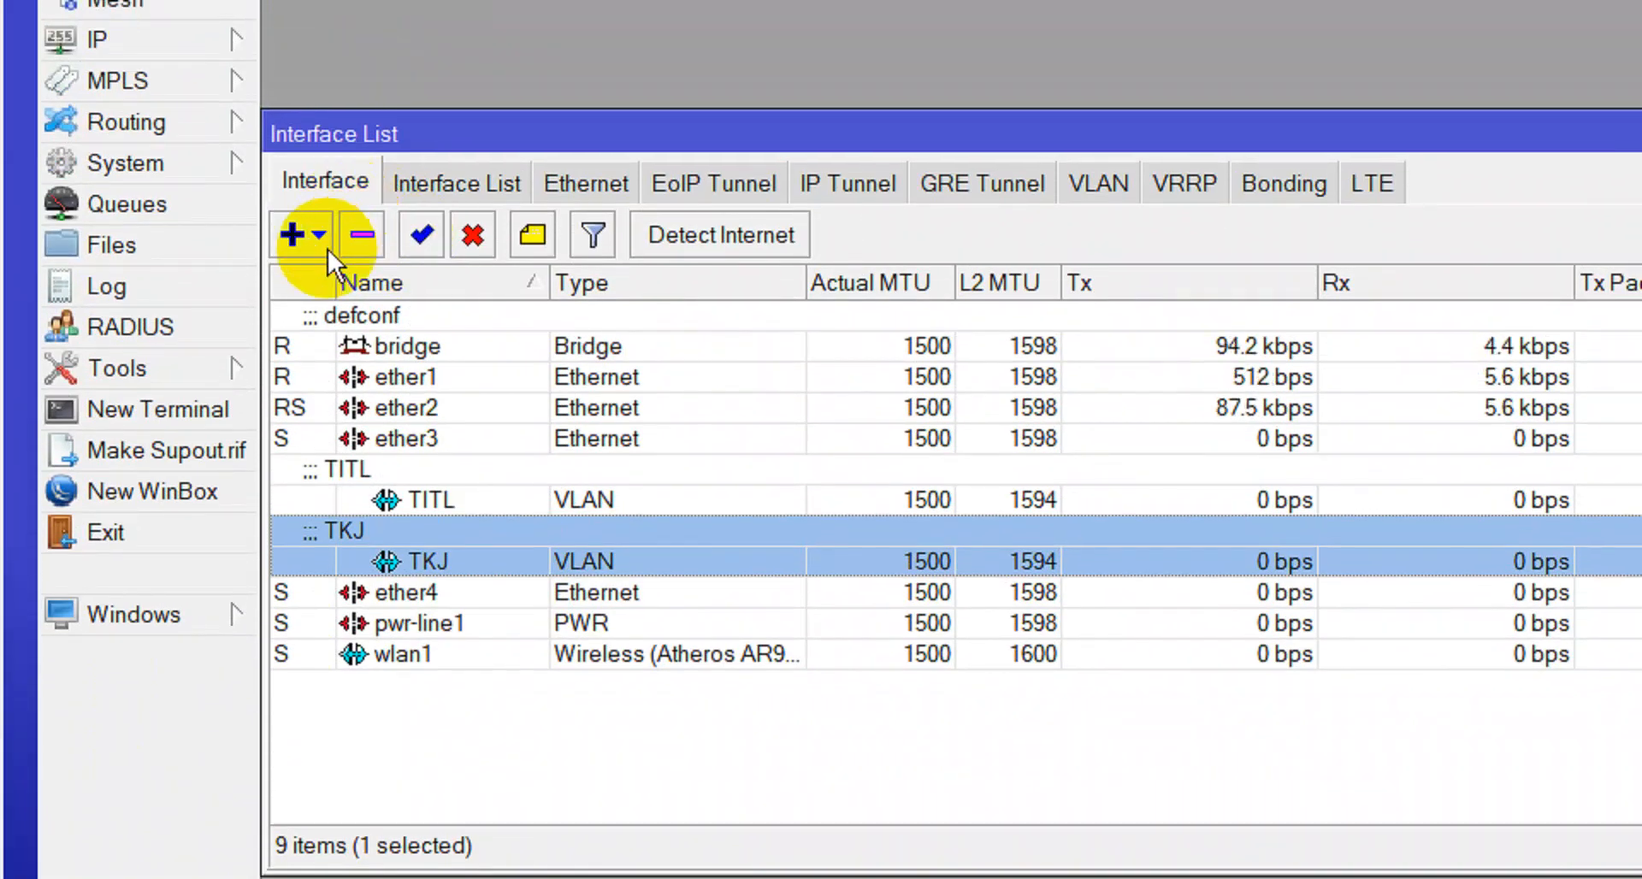
Create a new VLAN interface named TPm with VLAN ID 30 on ether3.
{"action": "left_click", "coordinate": [315, 219]}
{"action": "left_click", "coordinate": [347, 291]}
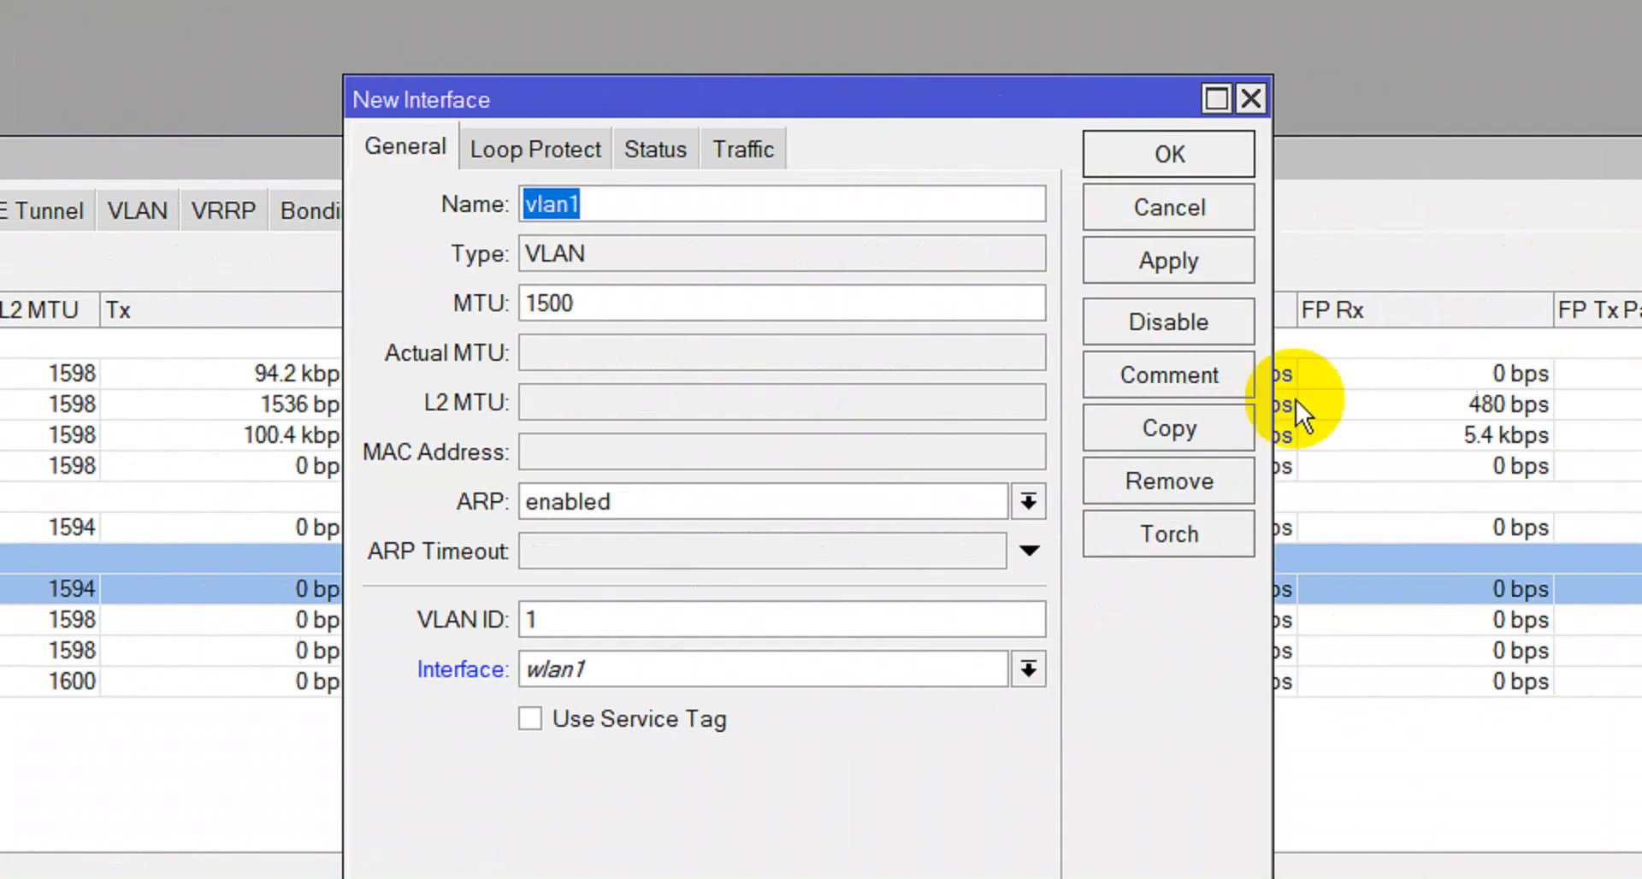
{"action": "left_click", "coordinate": [1534, 193]}
{"action": "key", "text": "BackSpace"}
{"action": "key", "text": "BackSpace"}
{"action": "key", "text": "BackSpace"}
{"action": "key", "text": "BackSpace"}
{"action": "key", "text": "BackSpace"}
{"action": "type", "text": "TPm"}
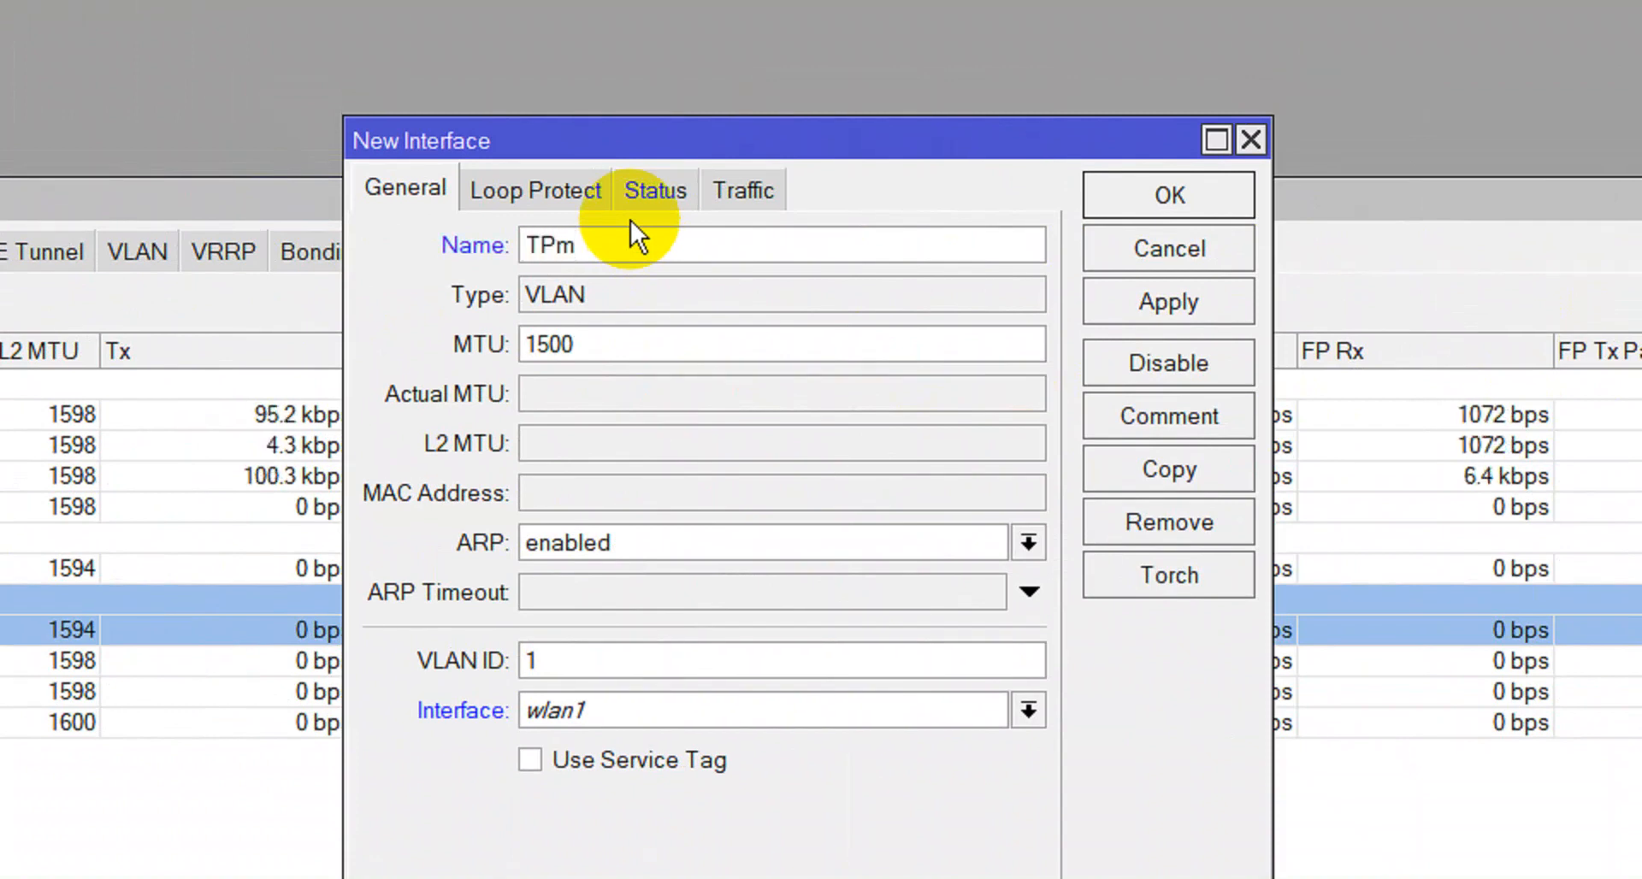
{"action": "double_click", "coordinate": [560, 665]}
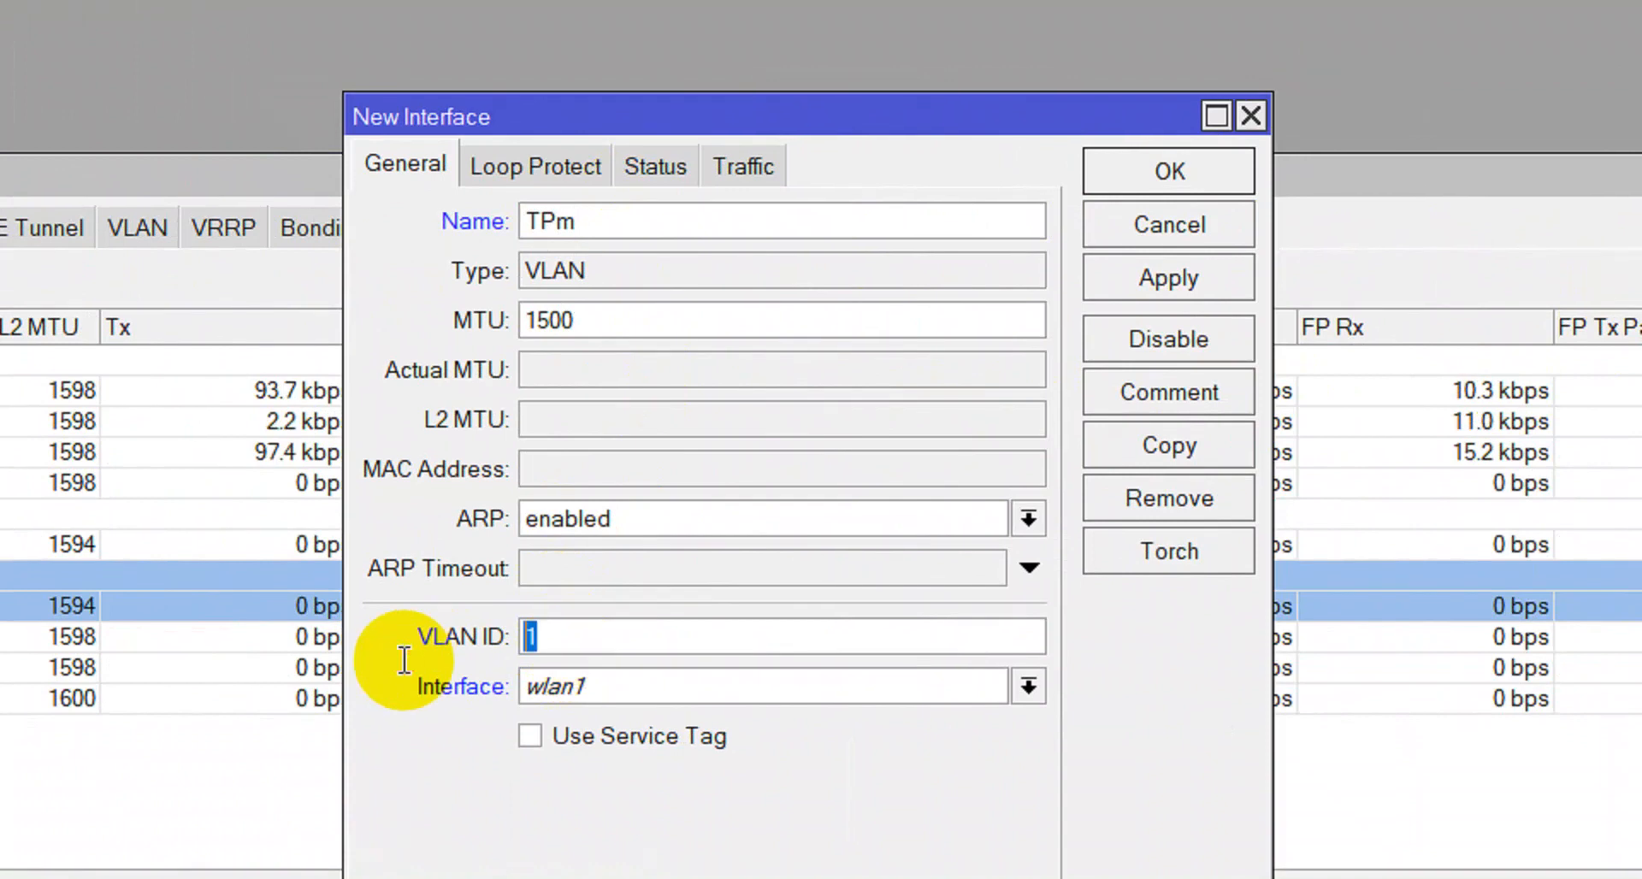
{"action": "type", "text": "30"}
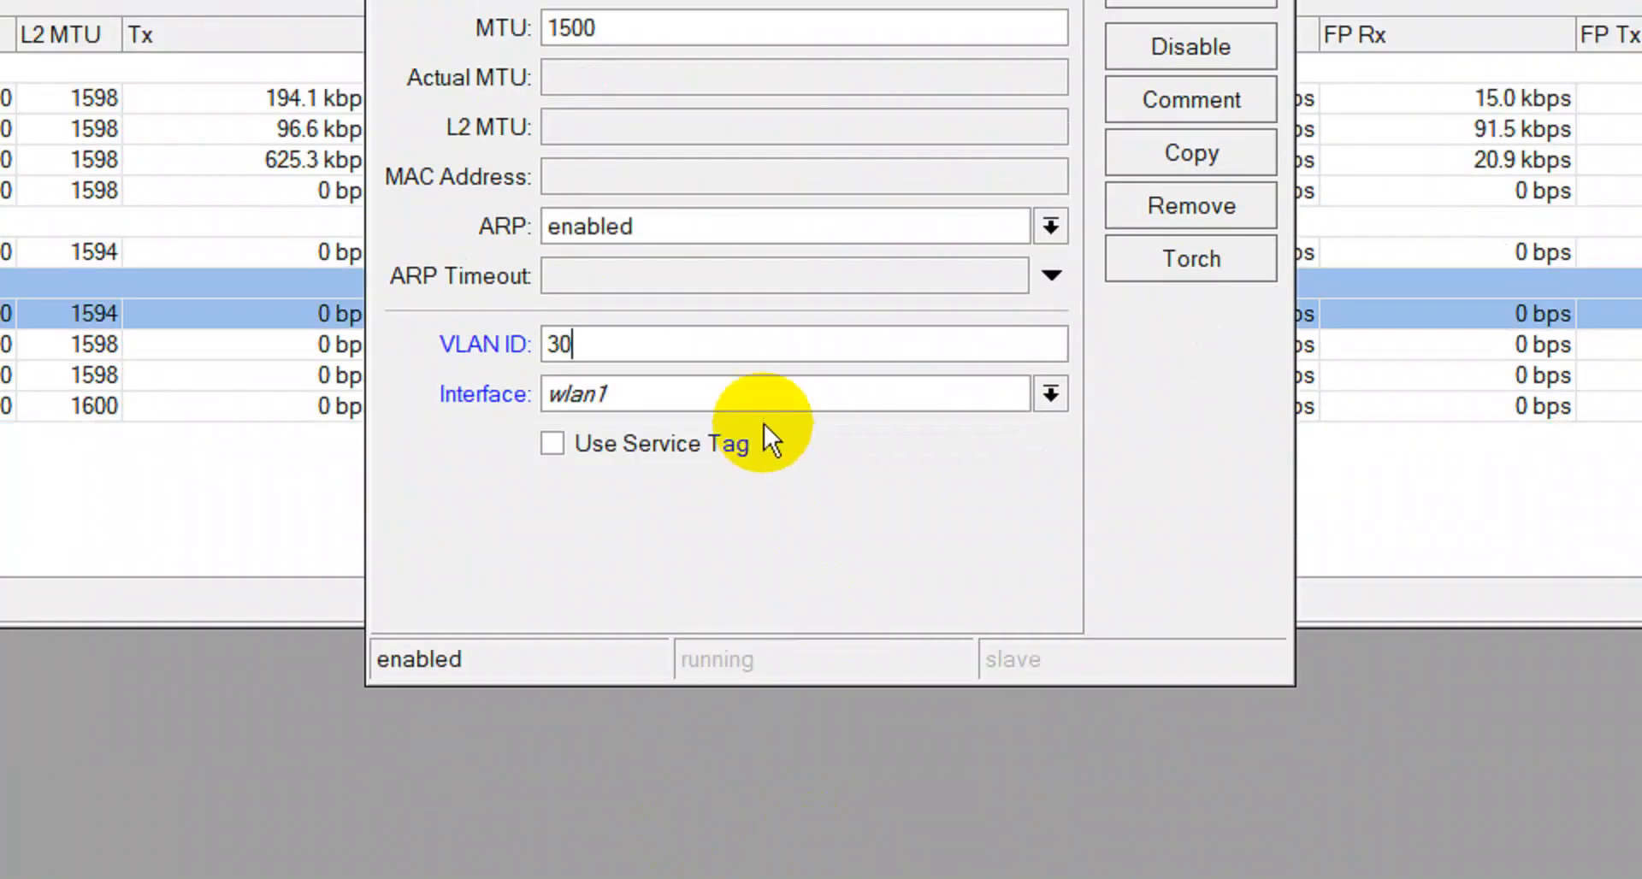
{"action": "left_click", "coordinate": [763, 397]}
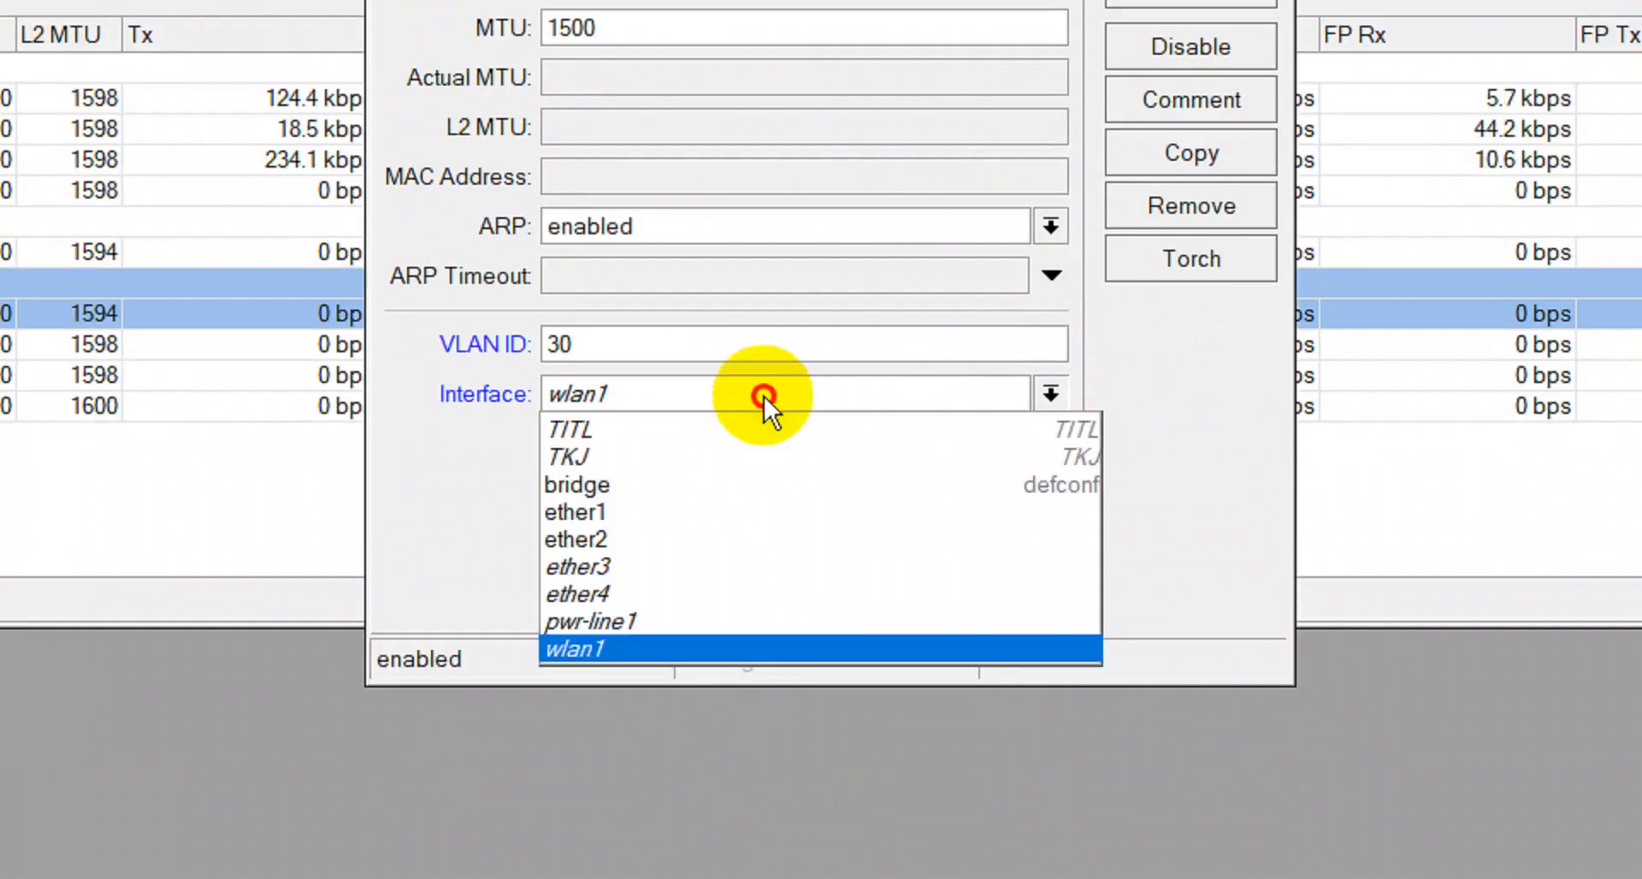
{"action": "left_click", "coordinate": [682, 554]}
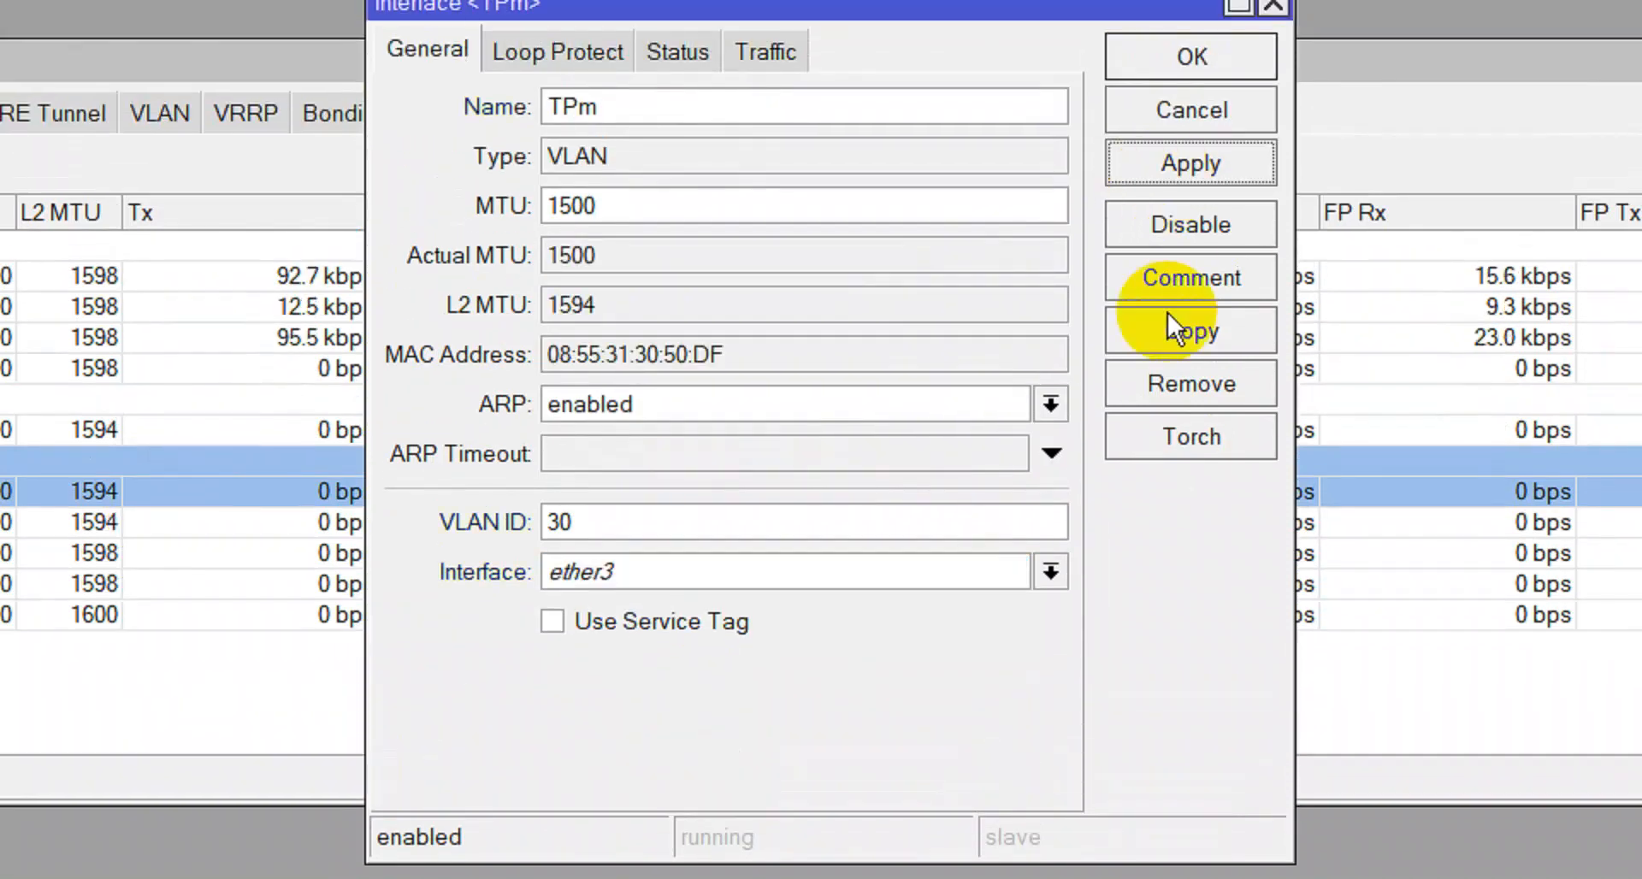
Apply the TPm VLAN, comment it 'TPm', and close the Interface List.
{"action": "left_click", "coordinate": [1189, 216]}
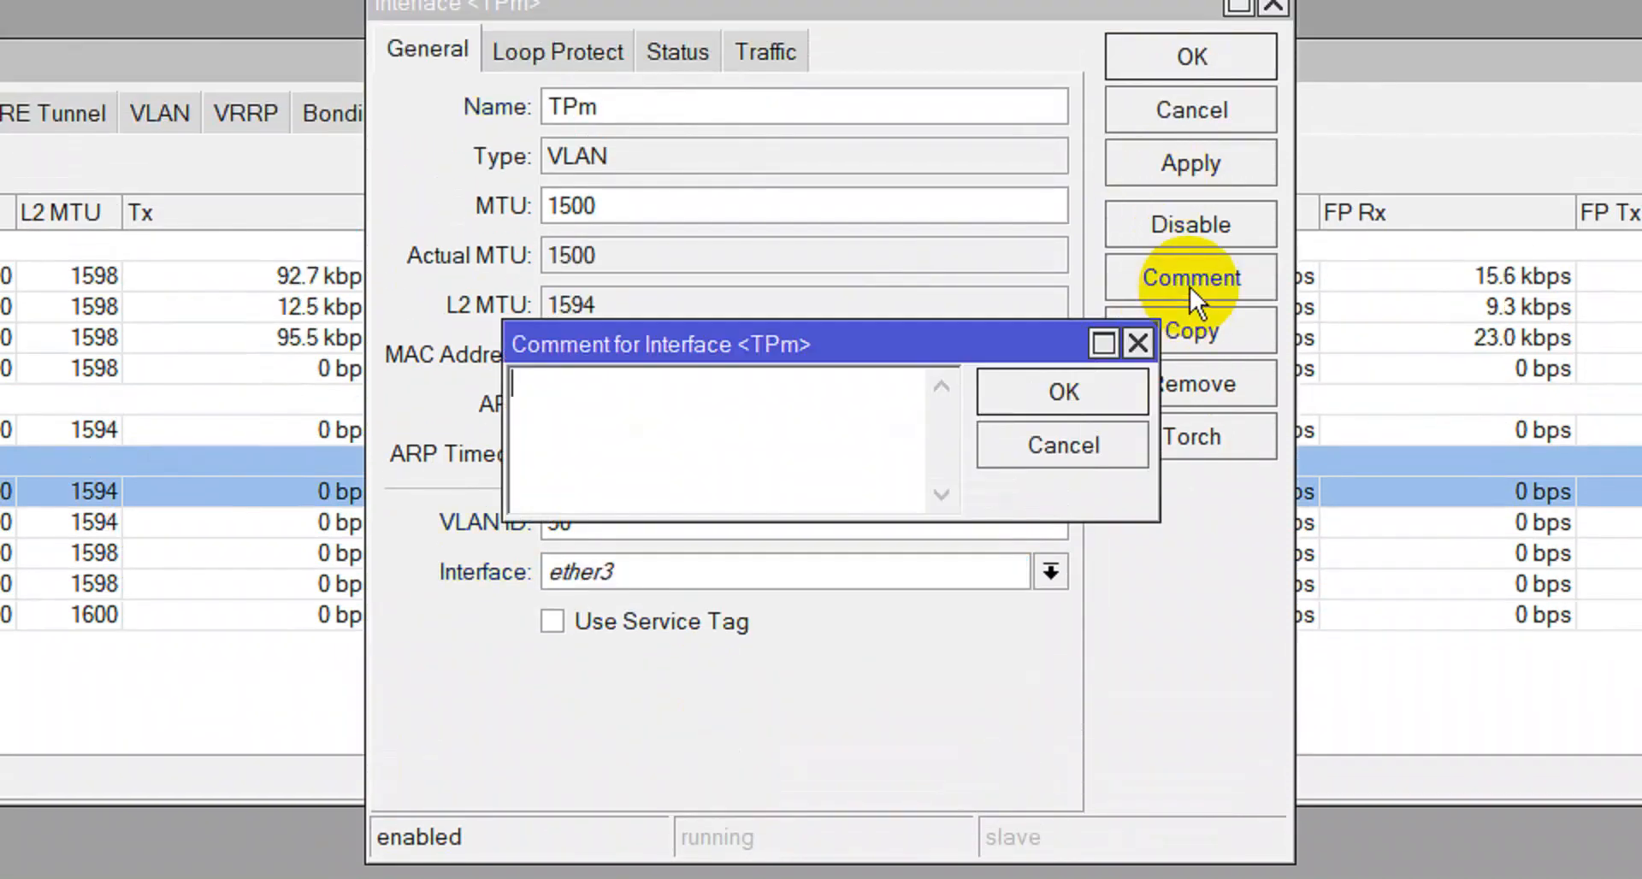
{"action": "type", "text": "TPm"}
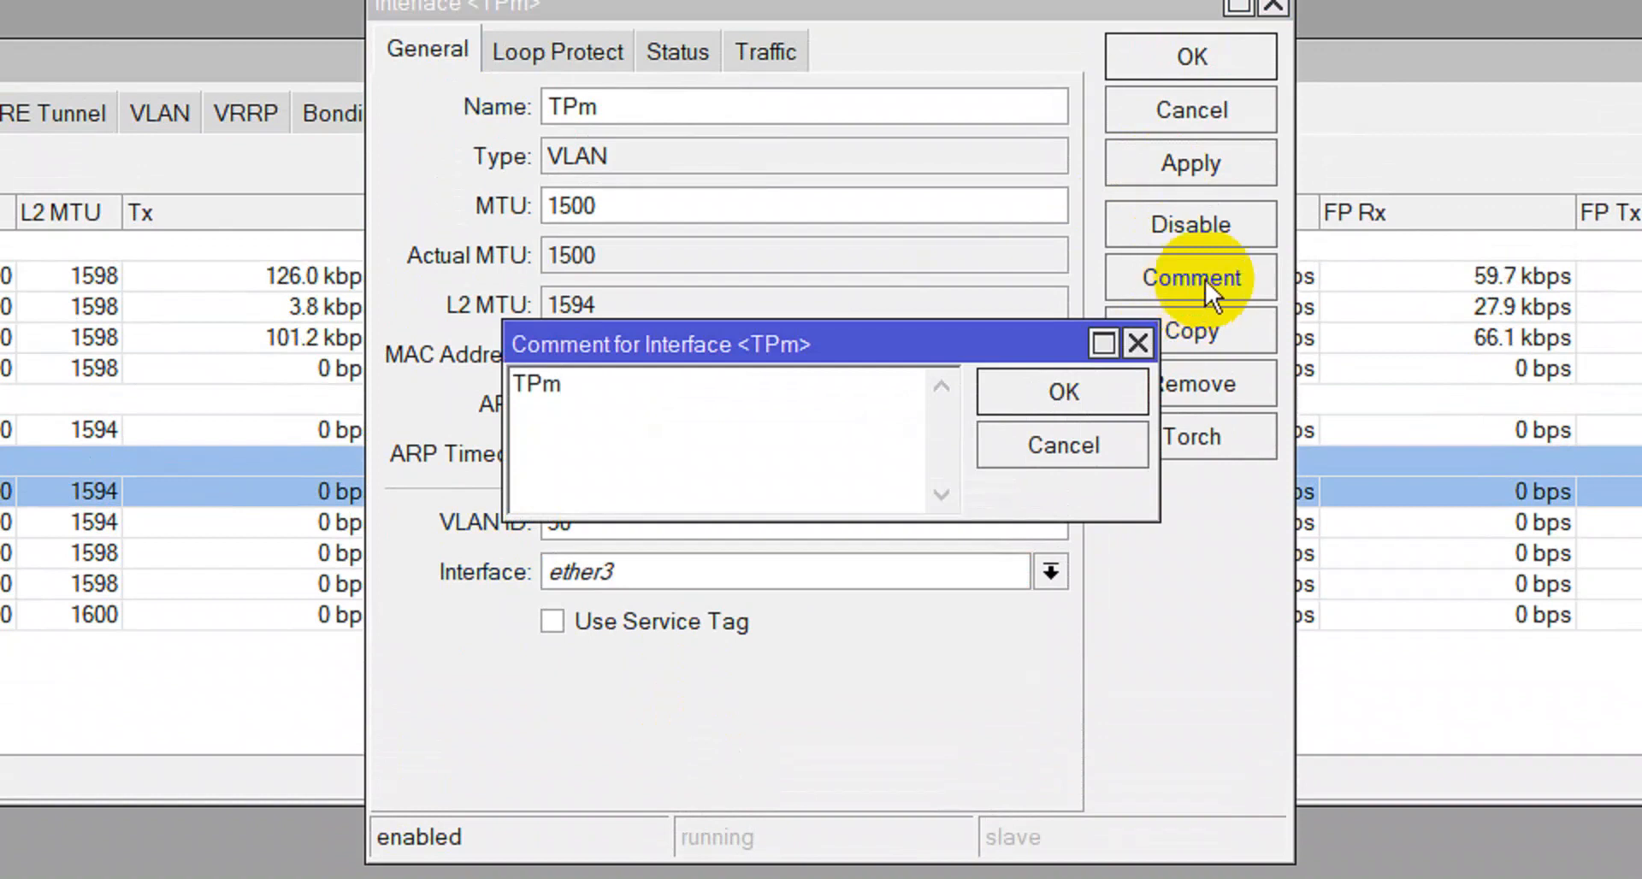
{"action": "left_click", "coordinate": [1127, 349]}
{"action": "left_click", "coordinate": [1231, 110]}
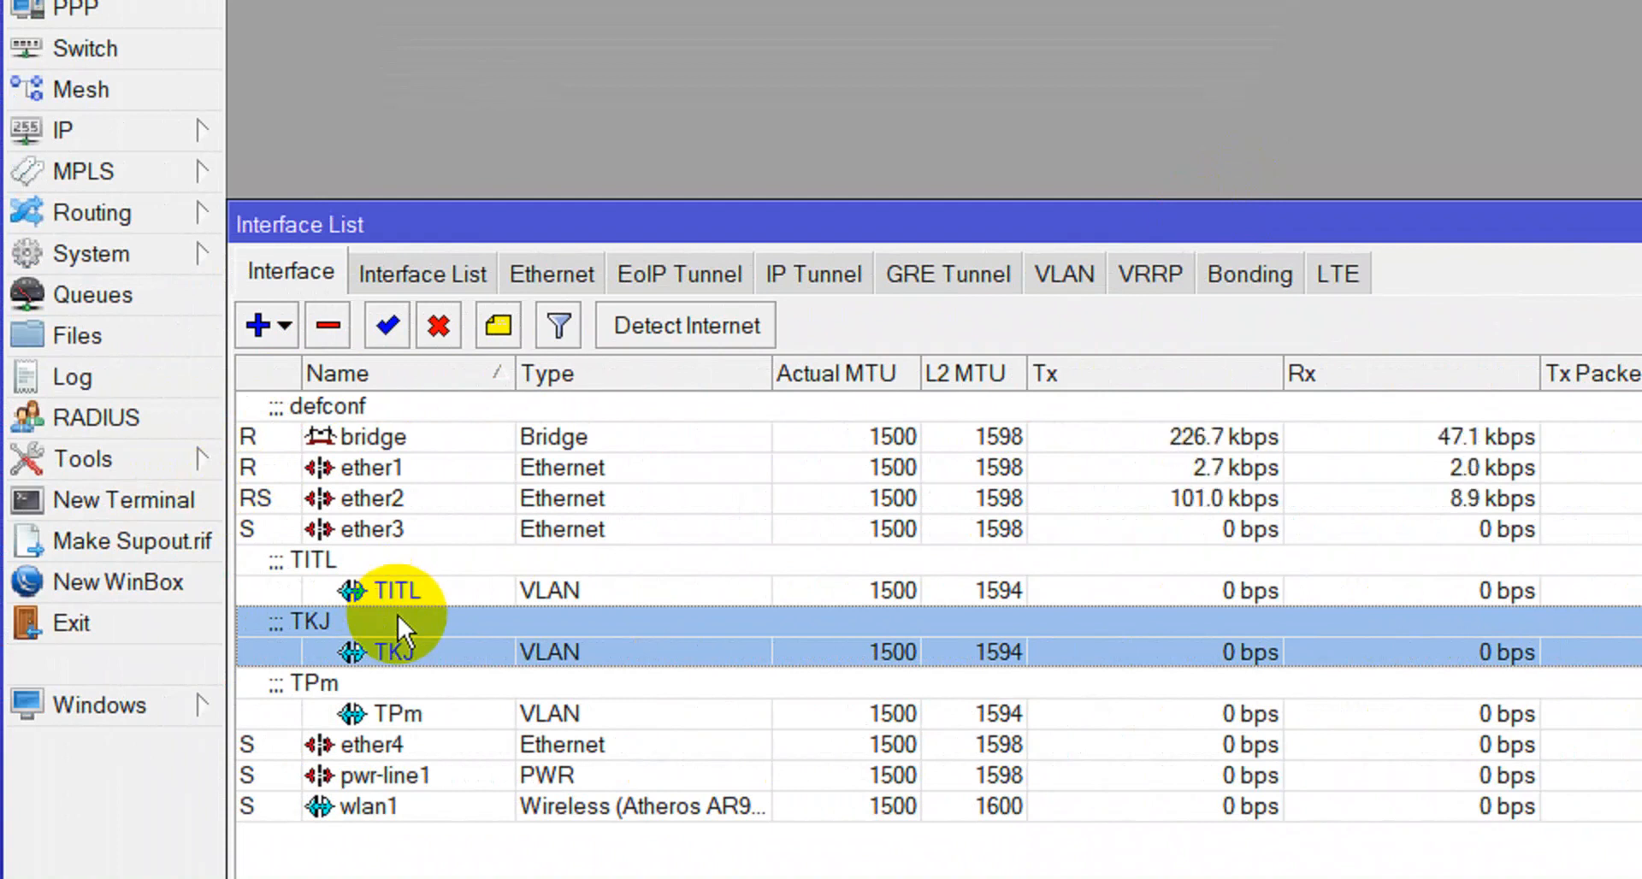
{"action": "key", "text": "Escape"}
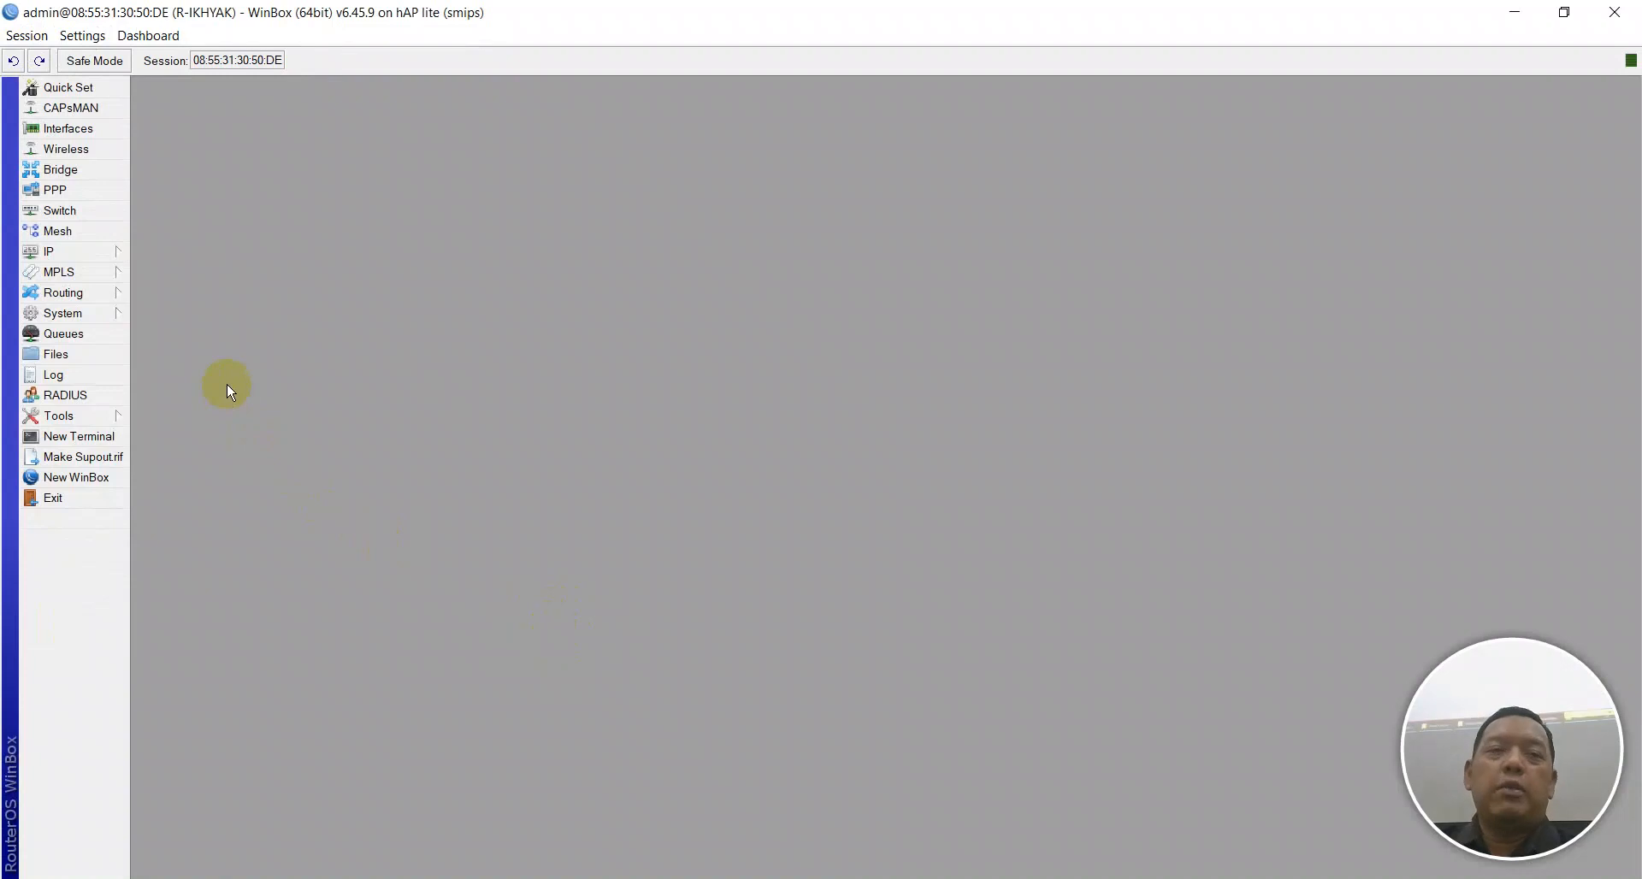
Add a new address in IP > Addresses, correcting it to 172.16.90.1/24.
{"action": "left_click", "coordinate": [100, 251]}
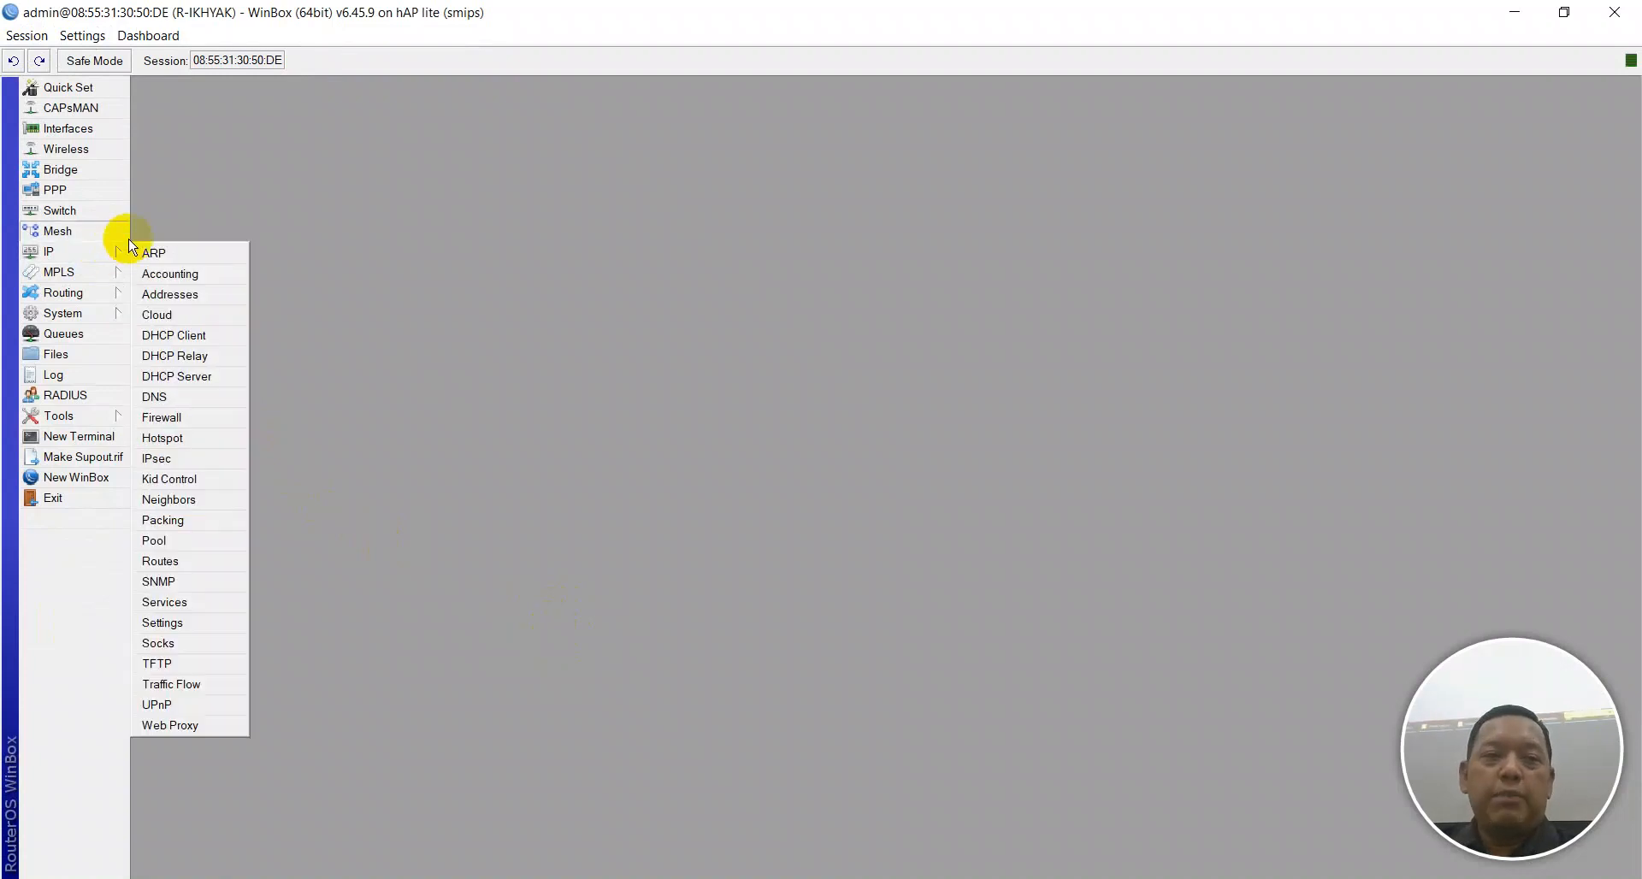
{"action": "left_click", "coordinate": [172, 296]}
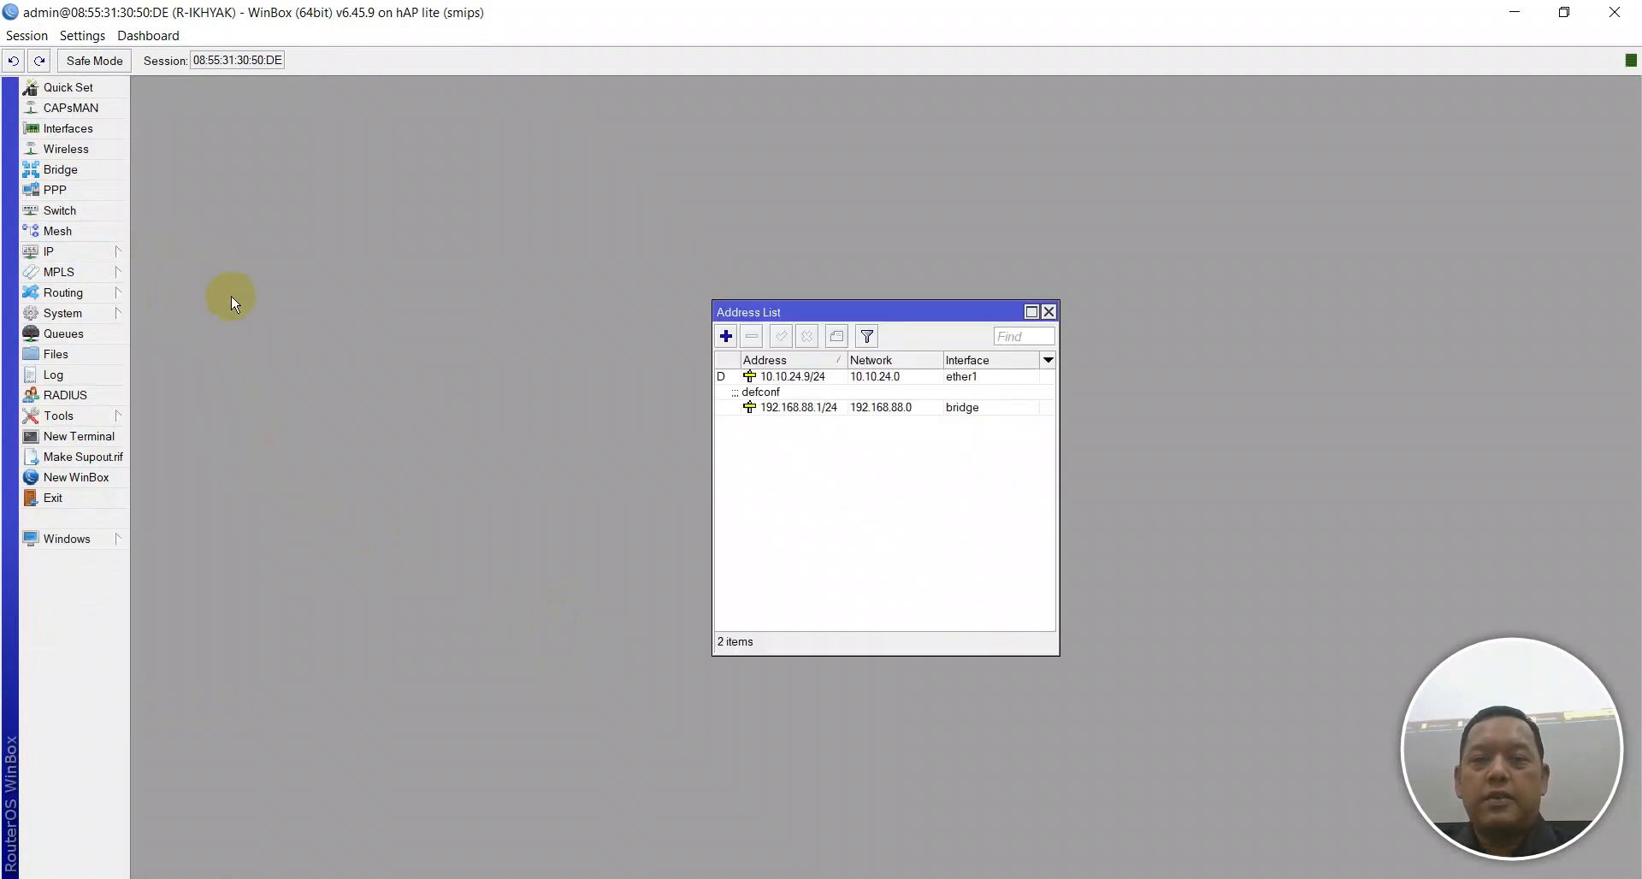
{"action": "left_click", "coordinate": [725, 340]}
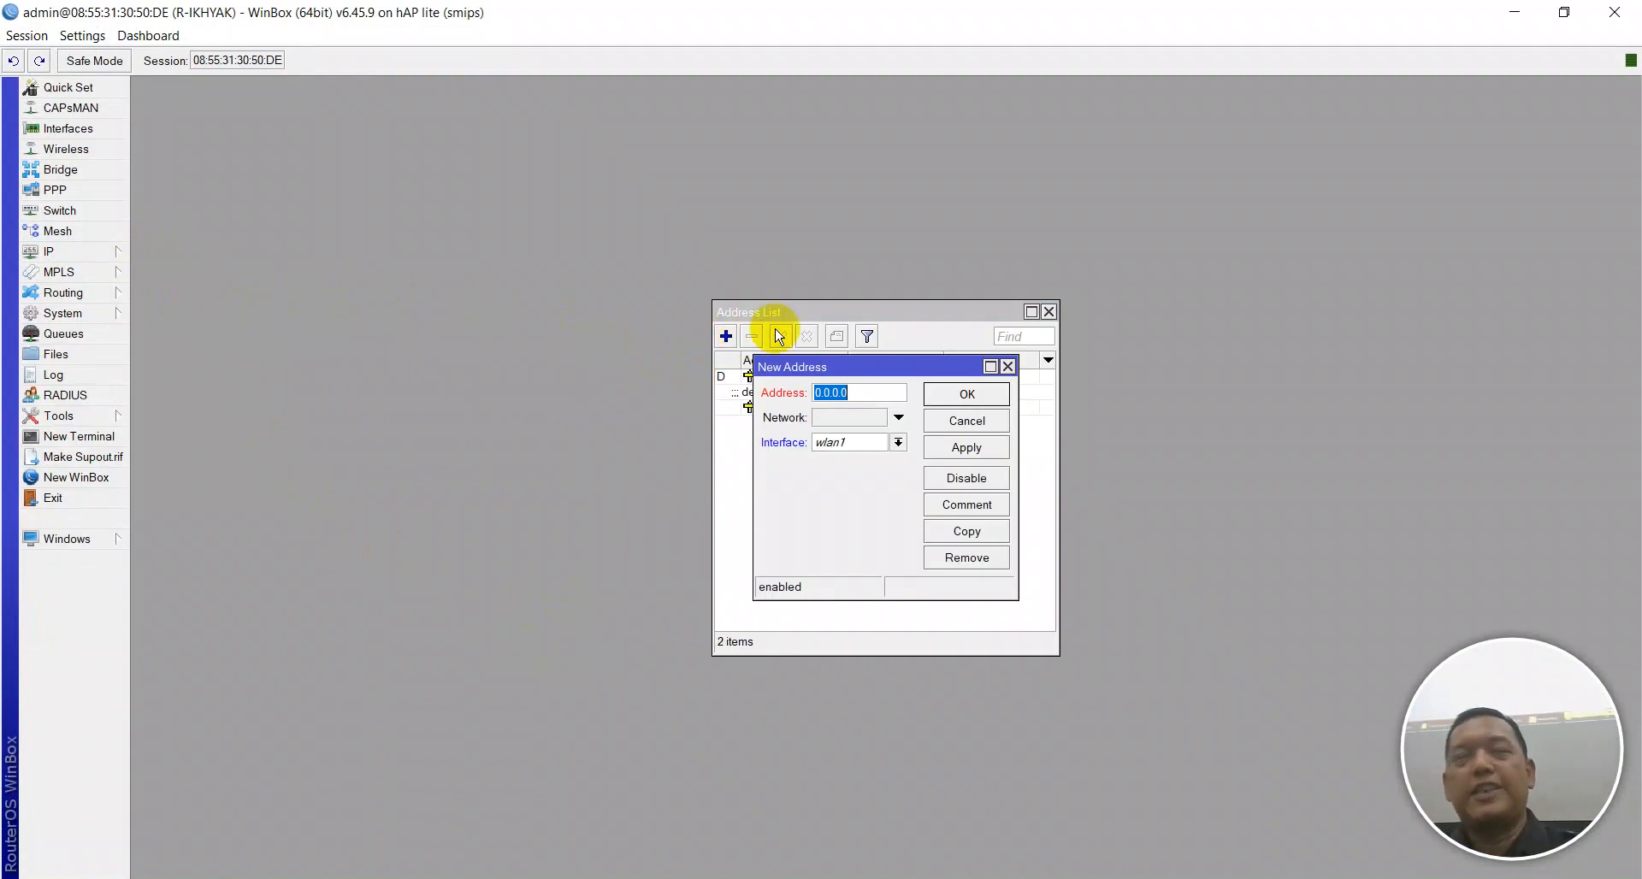
{"action": "type", "text": "1"}
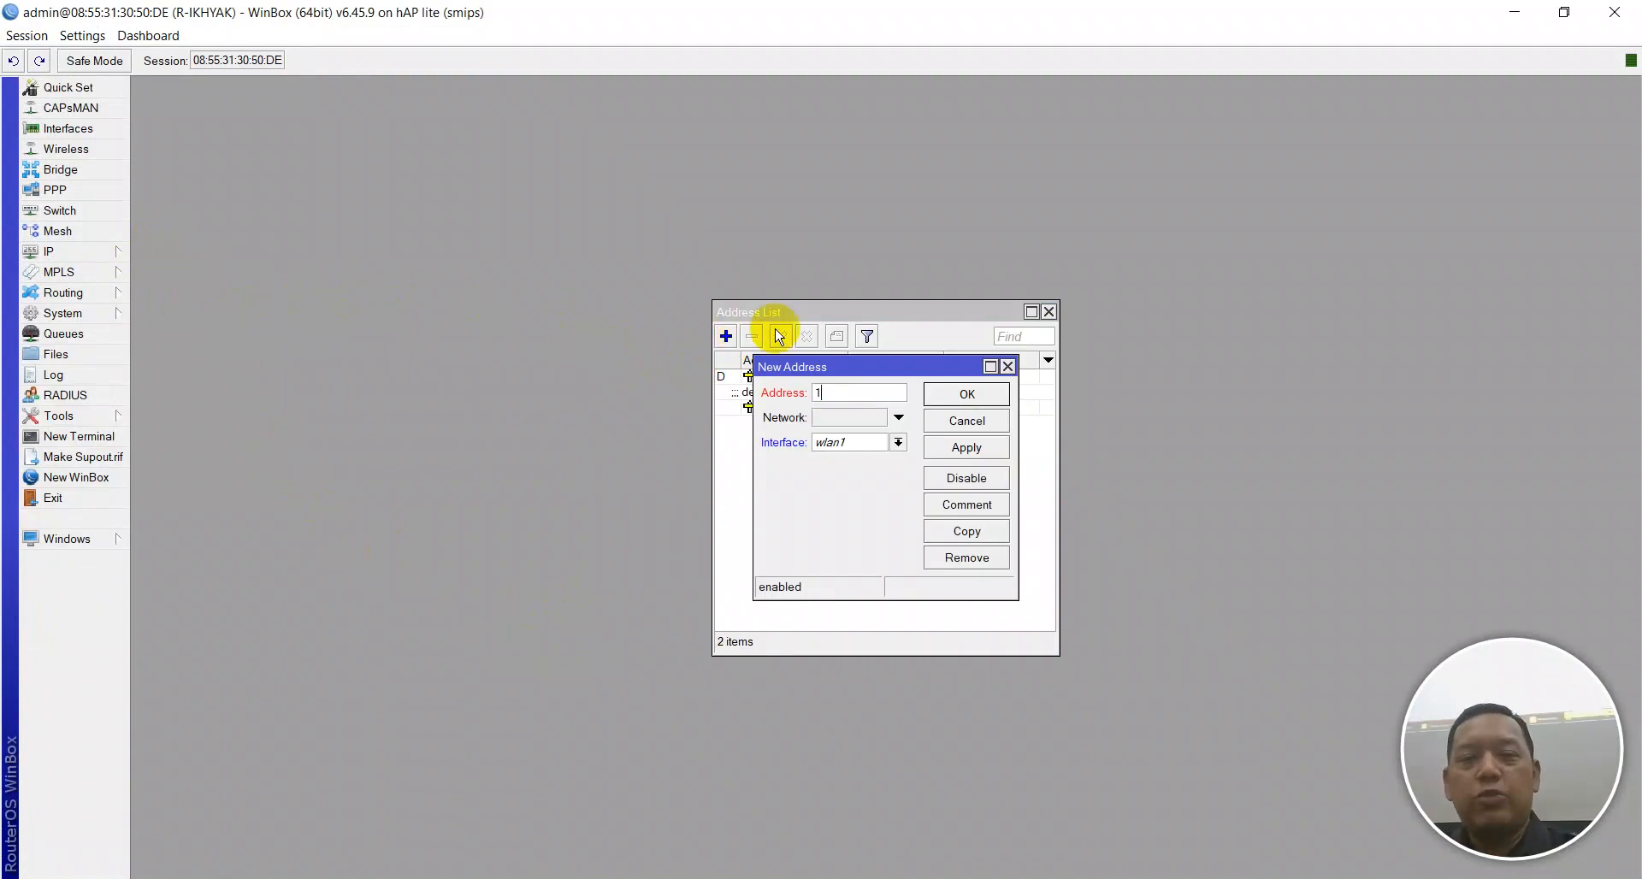
{"action": "type", "text": "72.16."}
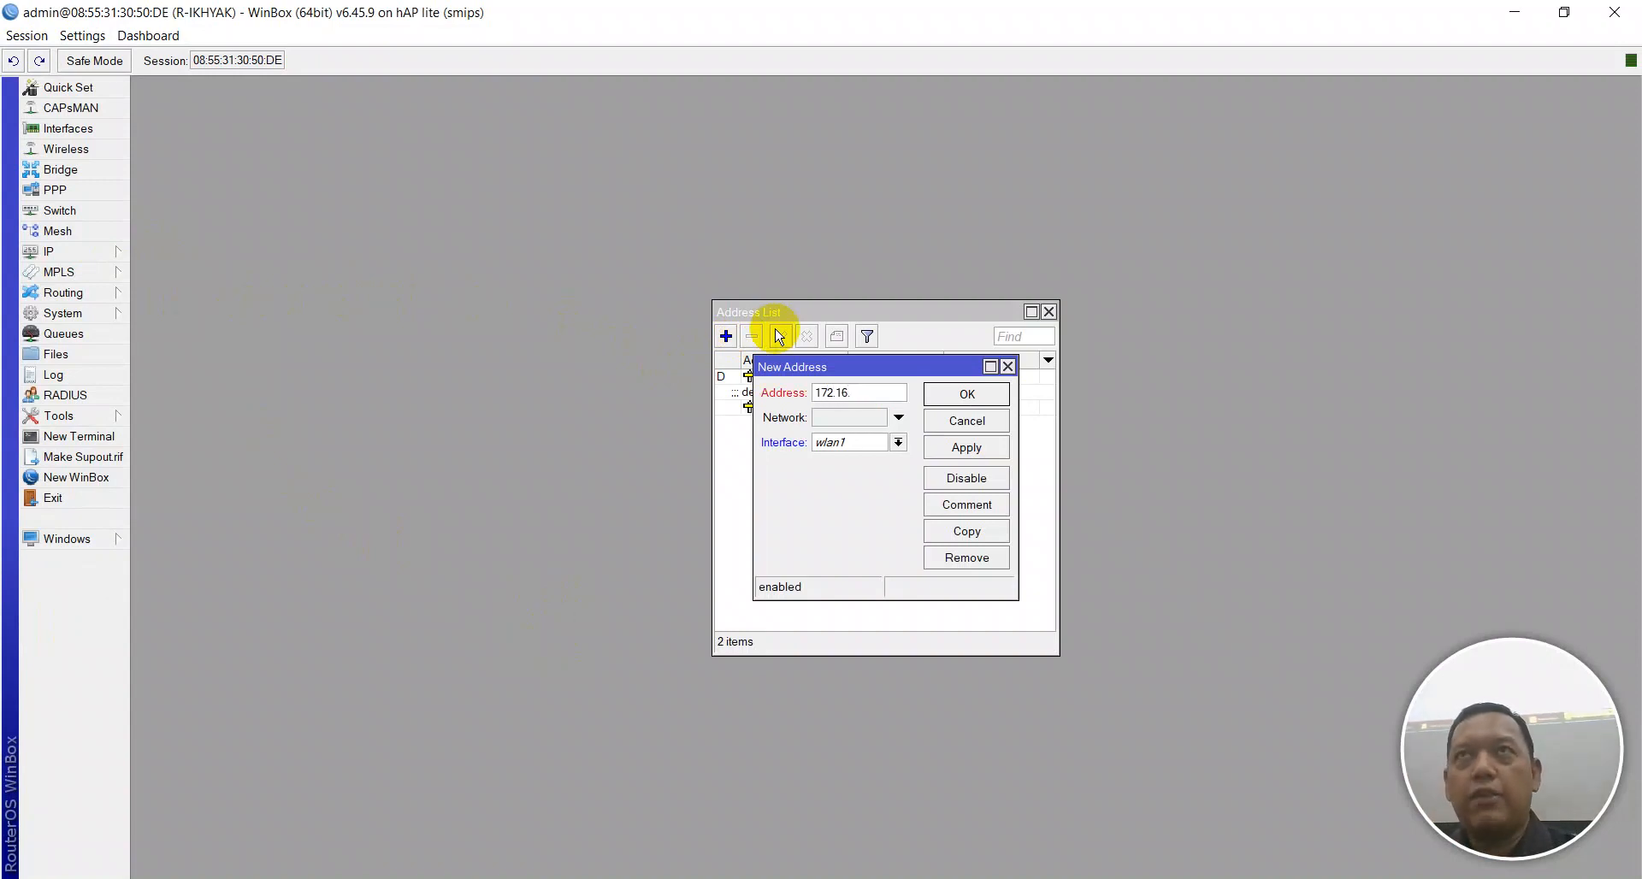
{"action": "type", "text": "10"}
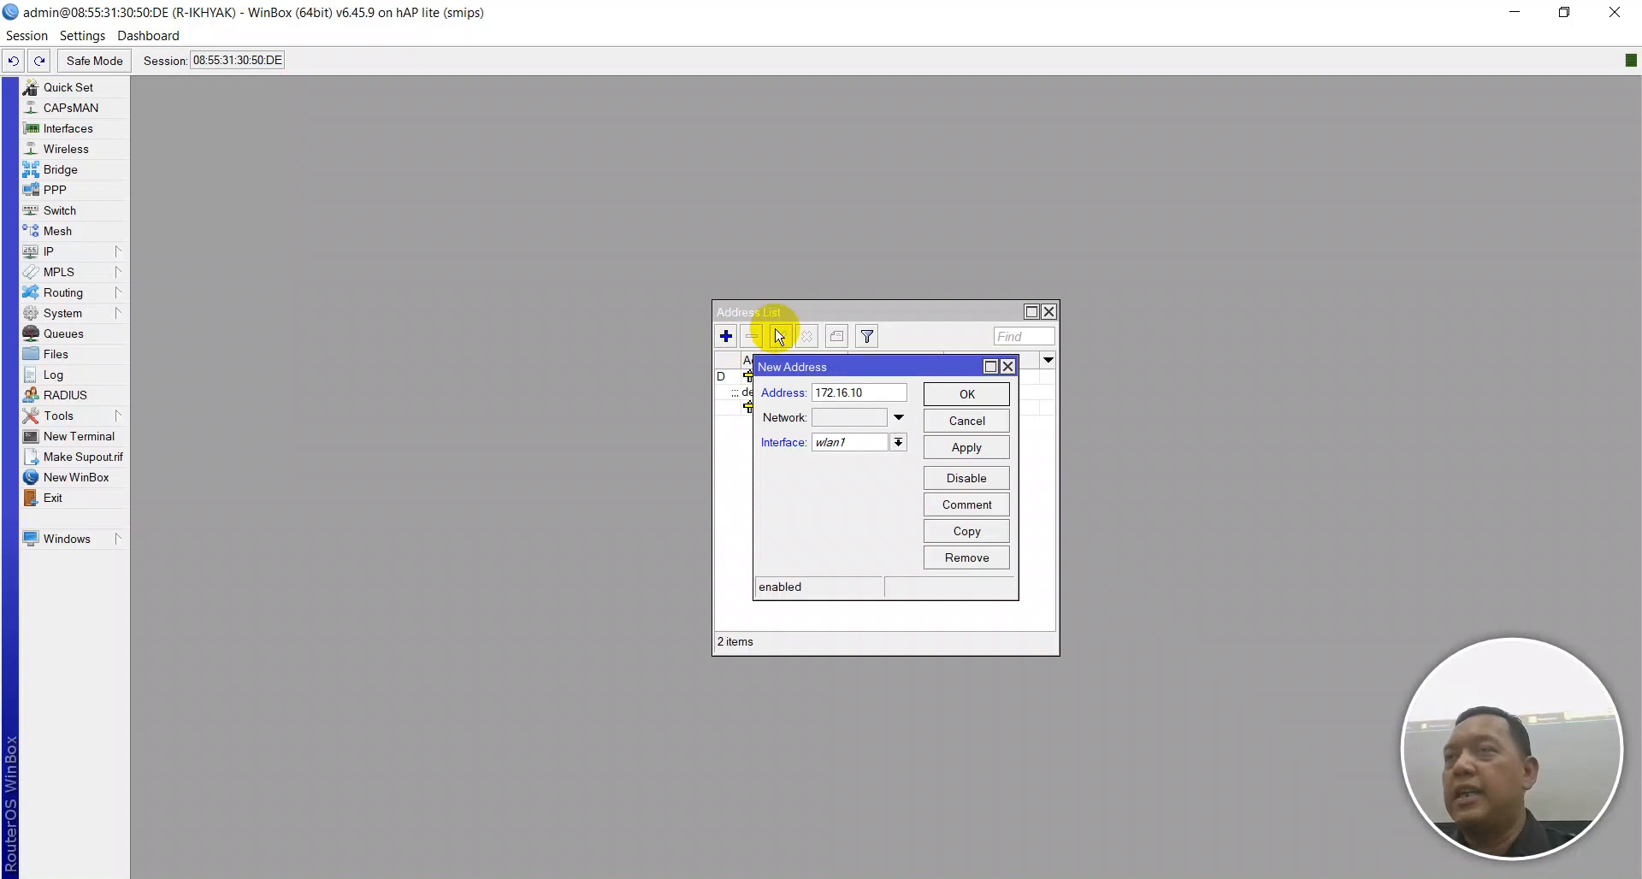
{"action": "type", "text": ".1"}
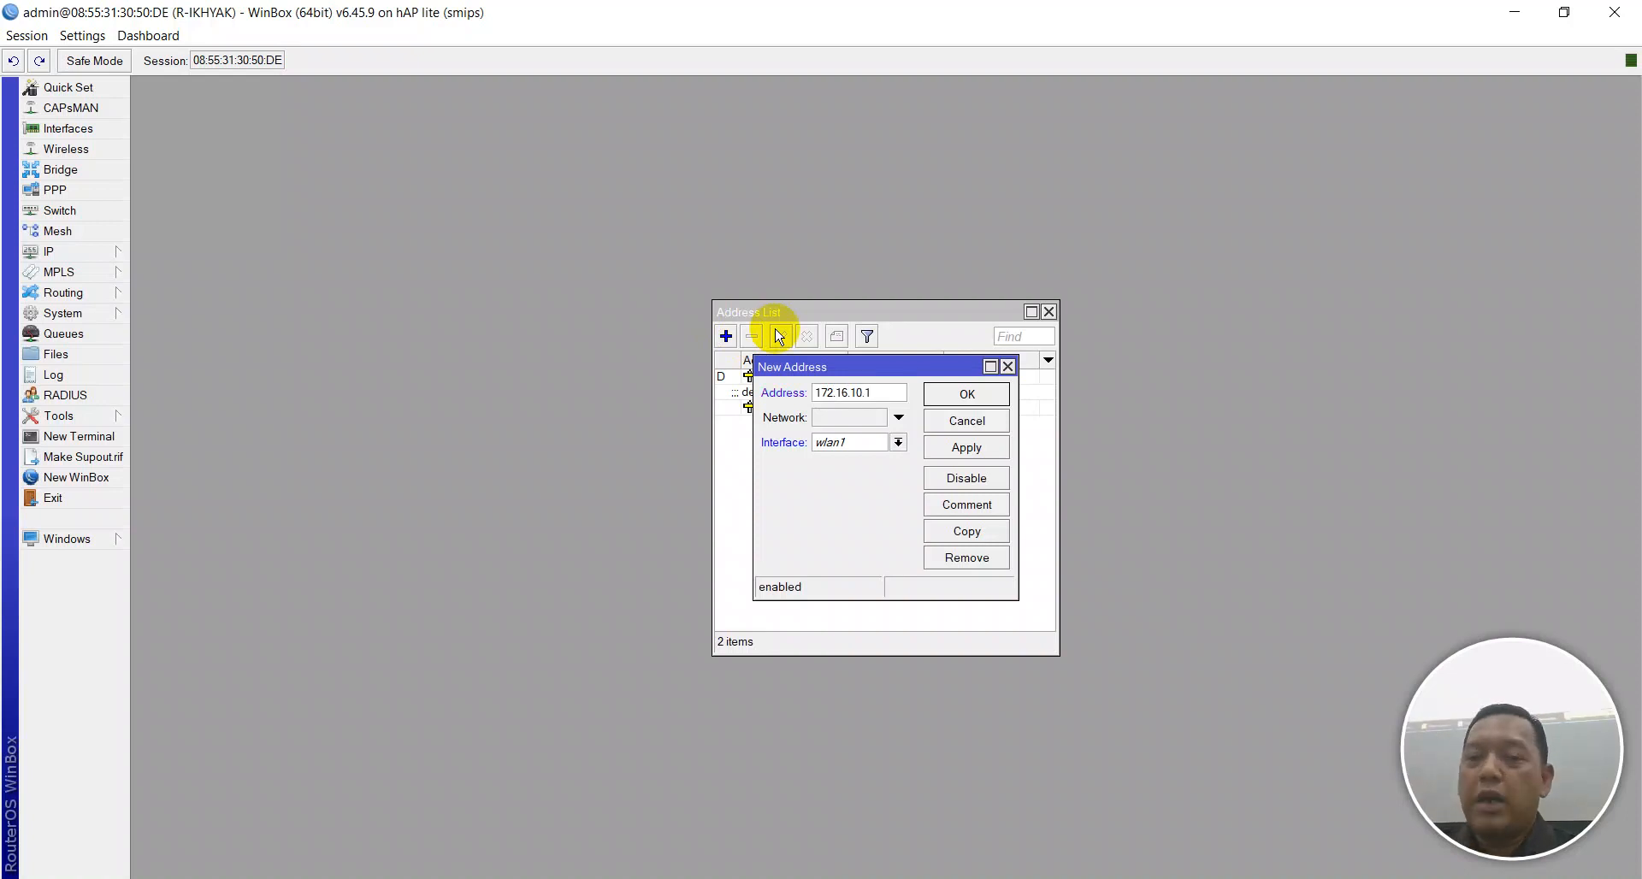
{"action": "key", "text": "Left"}
{"action": "key", "text": "Left"}
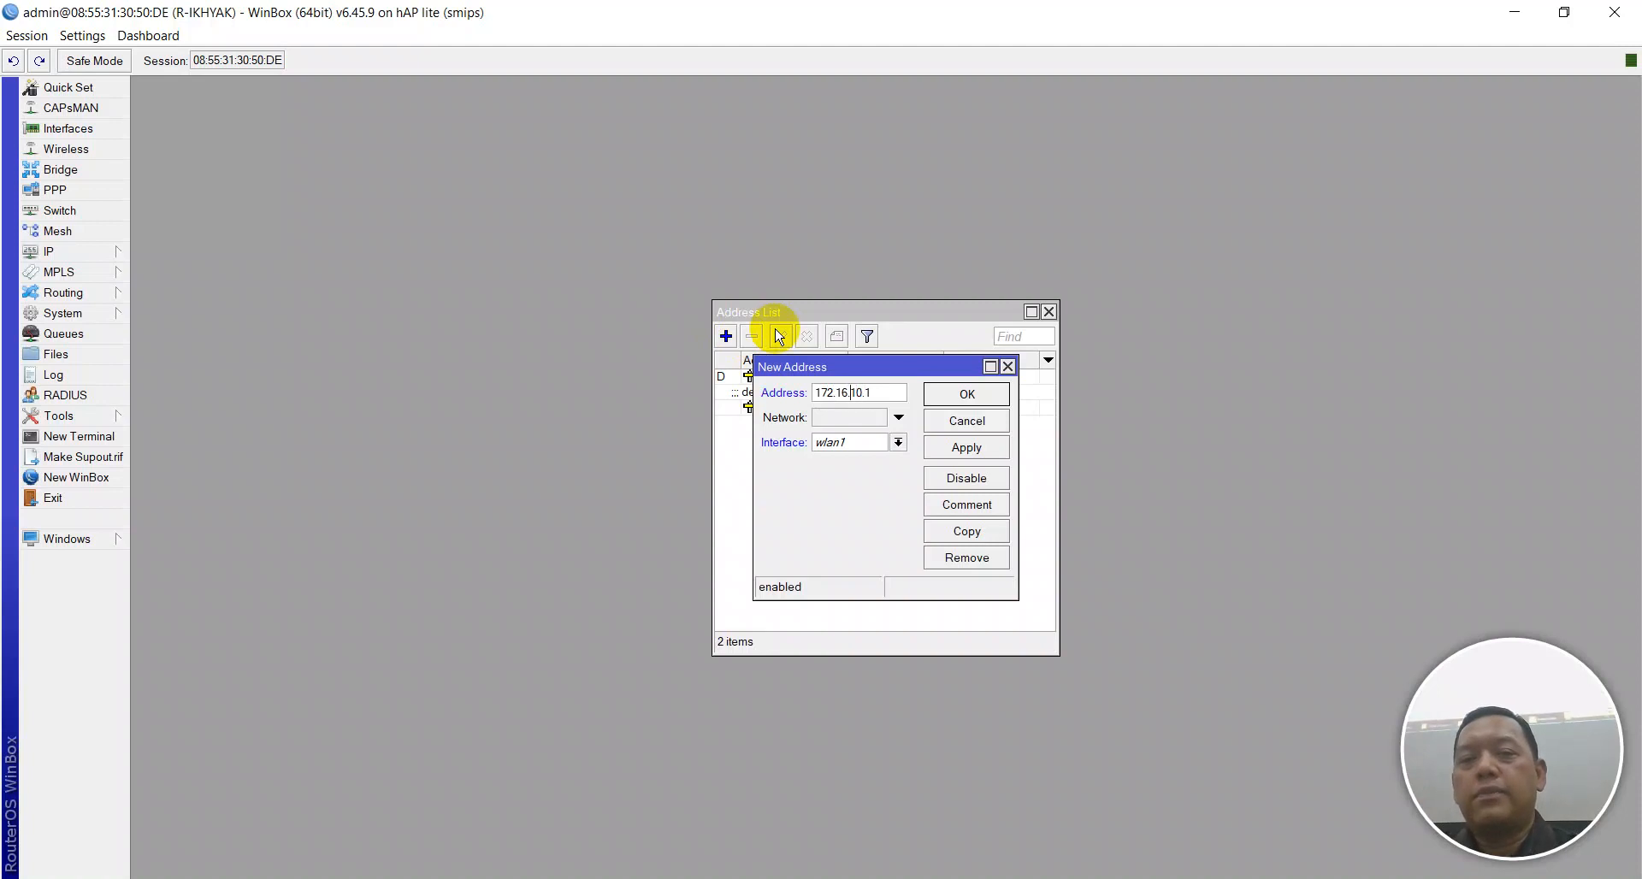
{"action": "key", "text": "Right"}
{"action": "key", "text": "Right"}
{"action": "key", "text": "Right"}
{"action": "key", "text": "Right"}
{"action": "key", "text": "Right"}
{"action": "key", "text": "Right"}
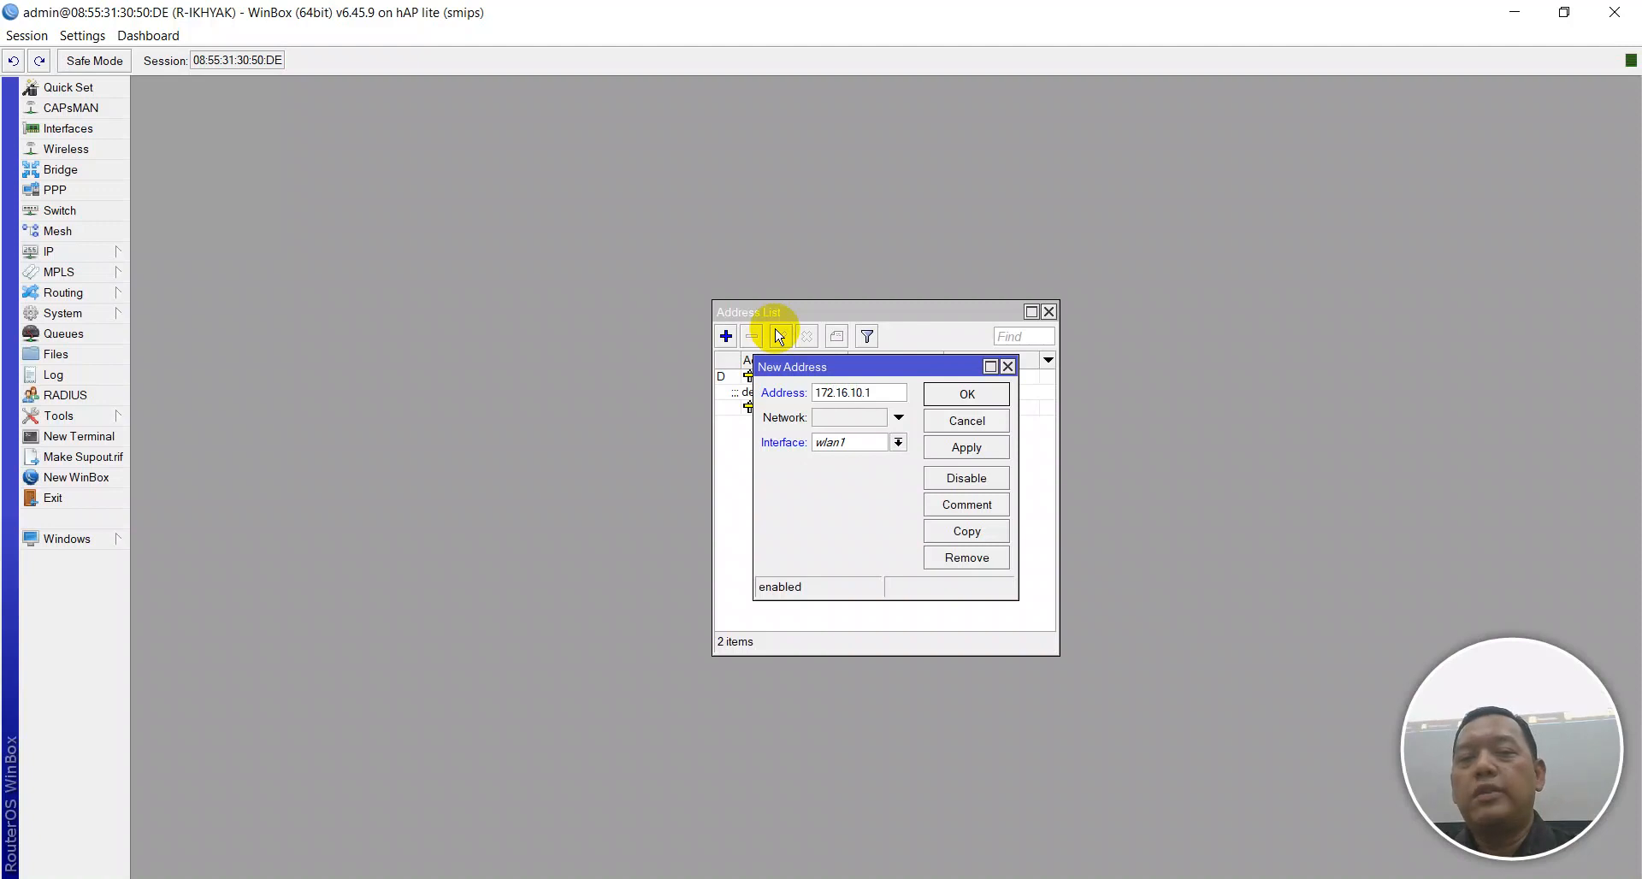
{"action": "key", "text": "Right"}
{"action": "key", "text": "Left"}
{"action": "key", "text": "Left"}
{"action": "key", "text": "Right"}
{"action": "key", "text": "Right"}
{"action": "key", "text": "Right"}
{"action": "key", "text": "Left"}
{"action": "key", "text": "Right"}
{"action": "key", "text": "Right"}
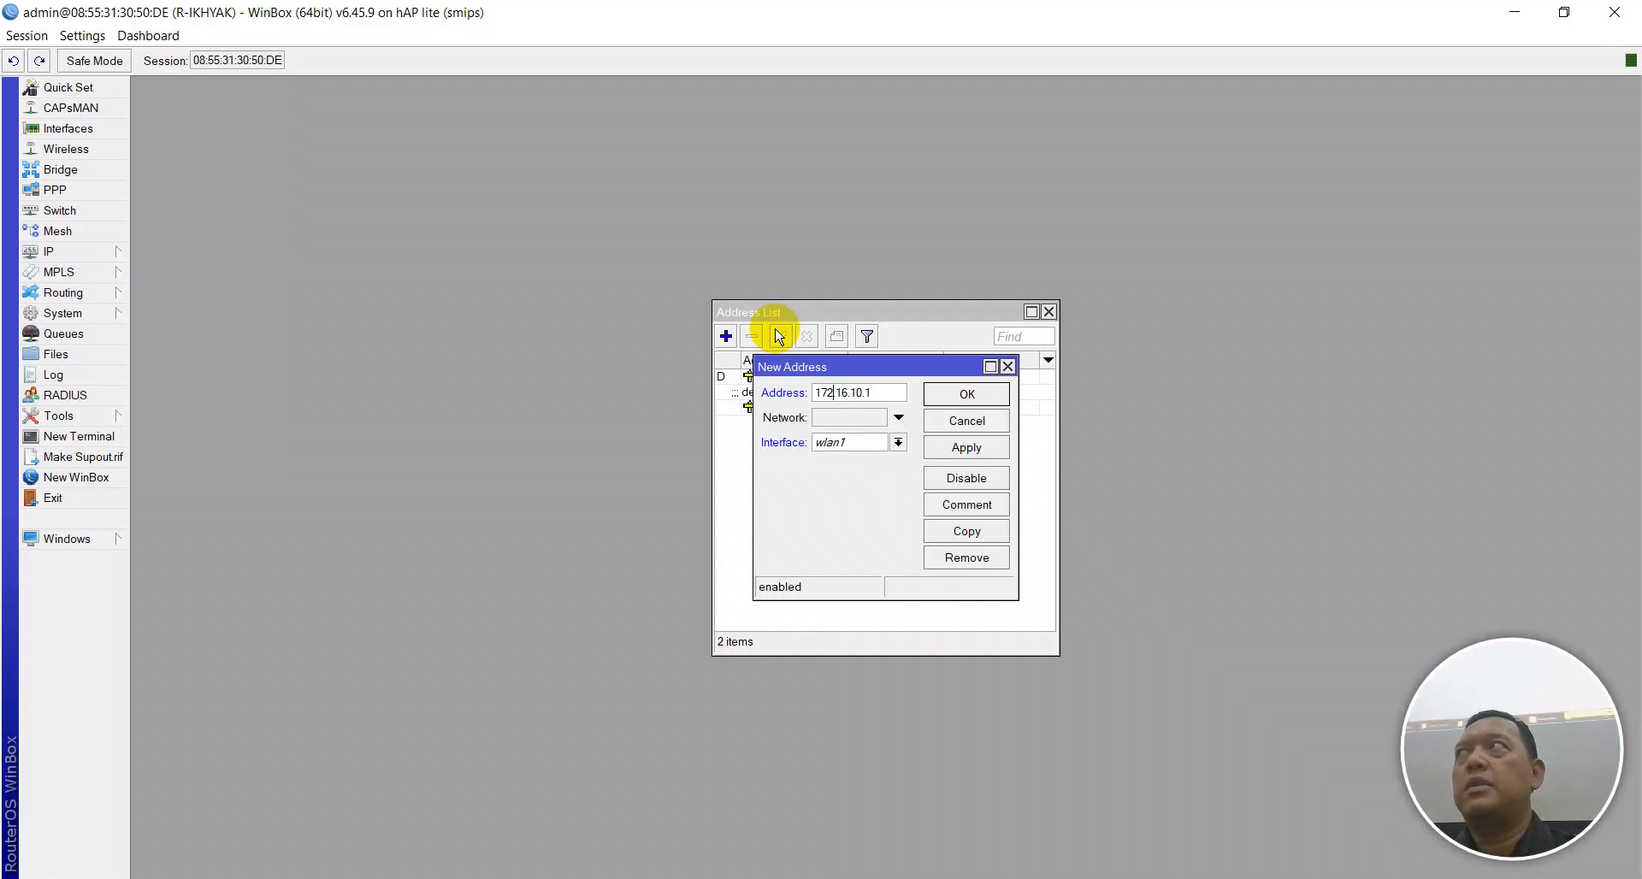
{"action": "key", "text": "Right"}
{"action": "key", "text": "Right"}
{"action": "key", "text": "Right"}
{"action": "key", "text": "Right"}
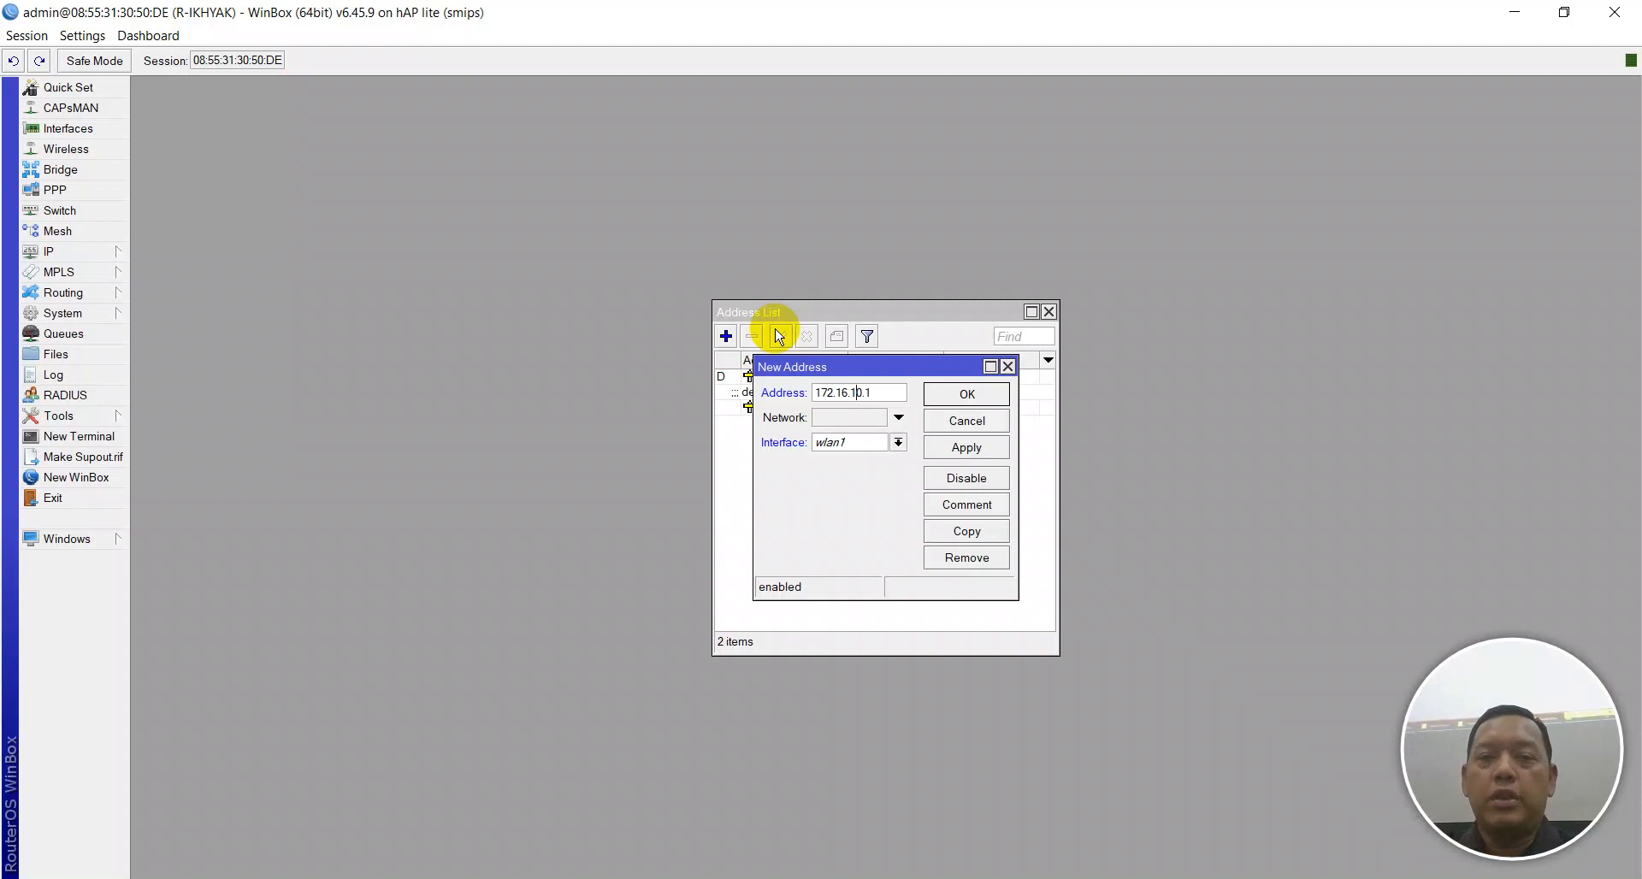
{"action": "key", "text": "BackSpace"}
{"action": "type", "text": "90.1"}
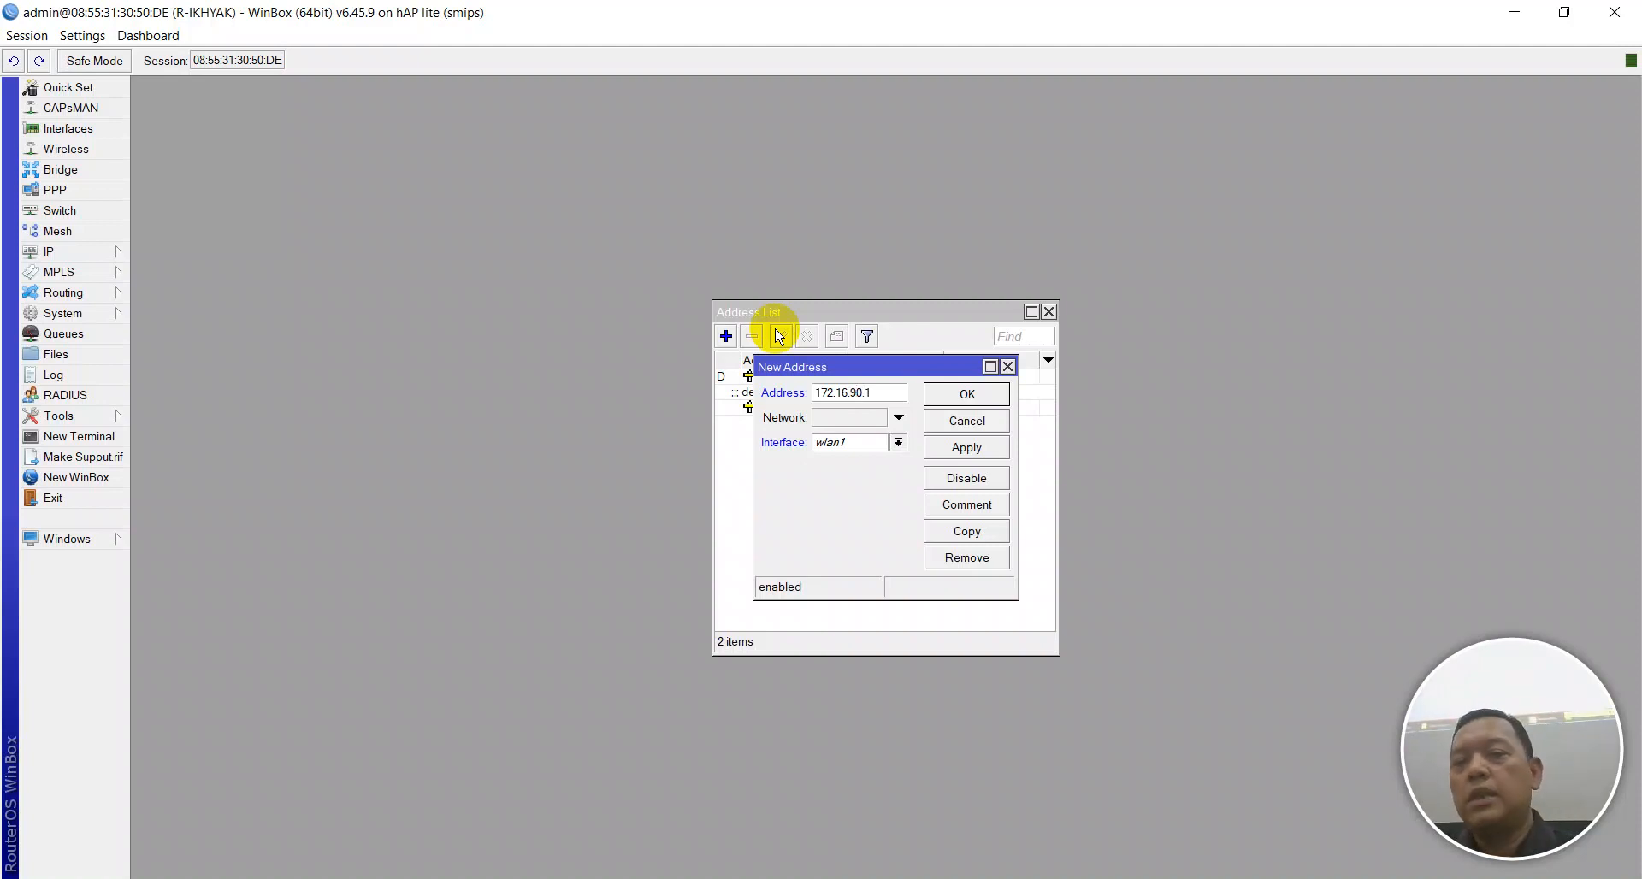
{"action": "type", "text": "/24"}
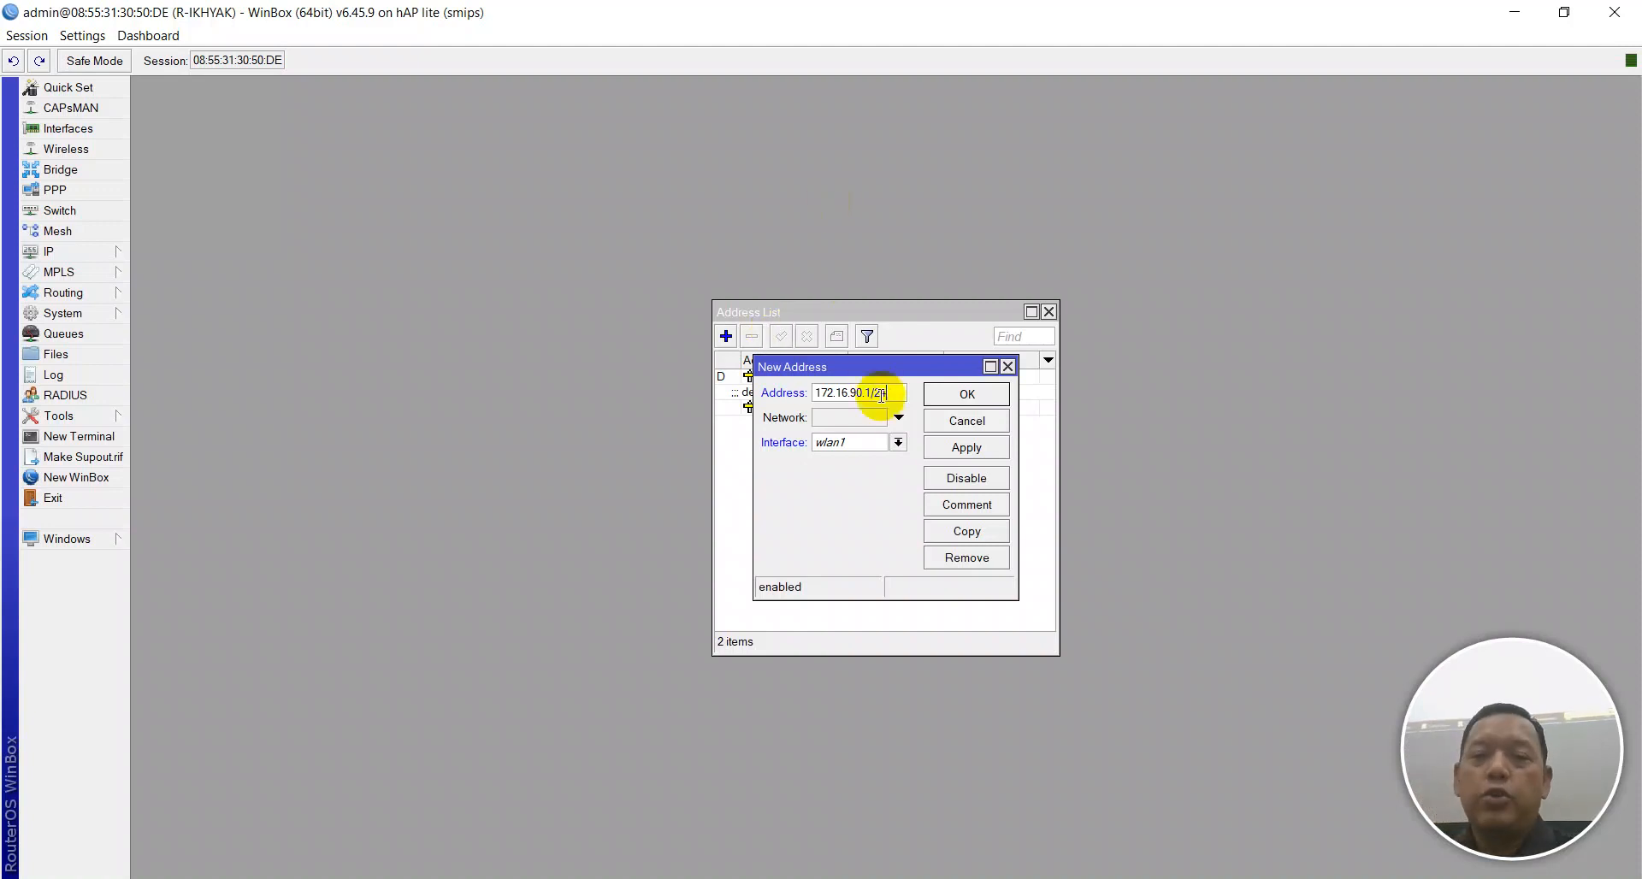
Assign the address to TKJ, apply, and comment it 'IP VLAN TKJ'.
{"action": "left_click", "coordinate": [897, 442]}
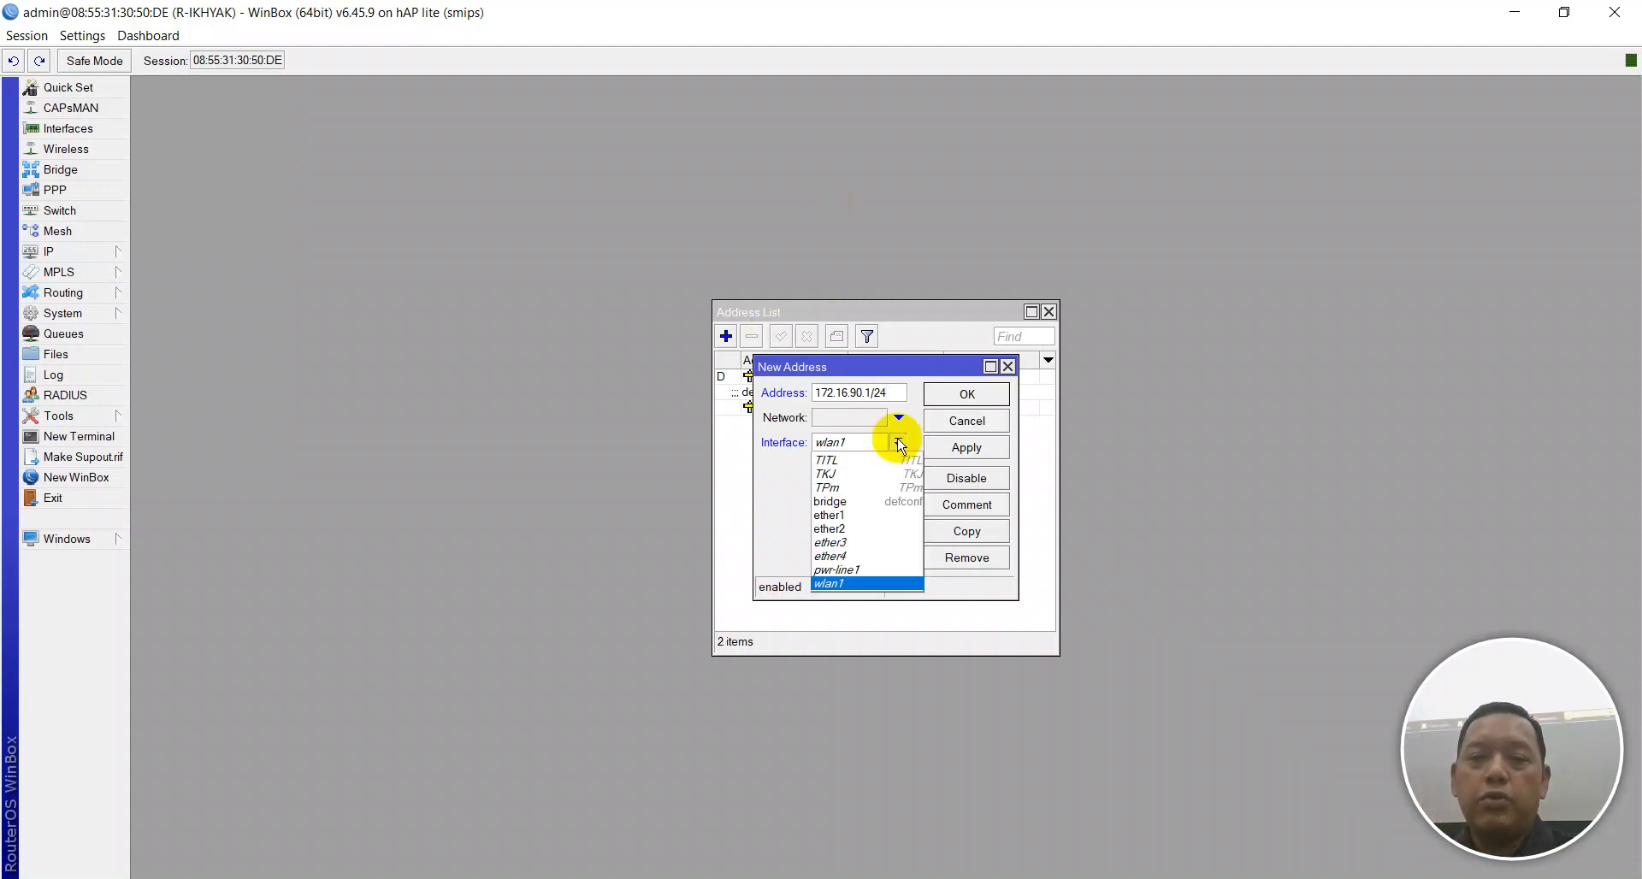
{"action": "left_click", "coordinate": [860, 473]}
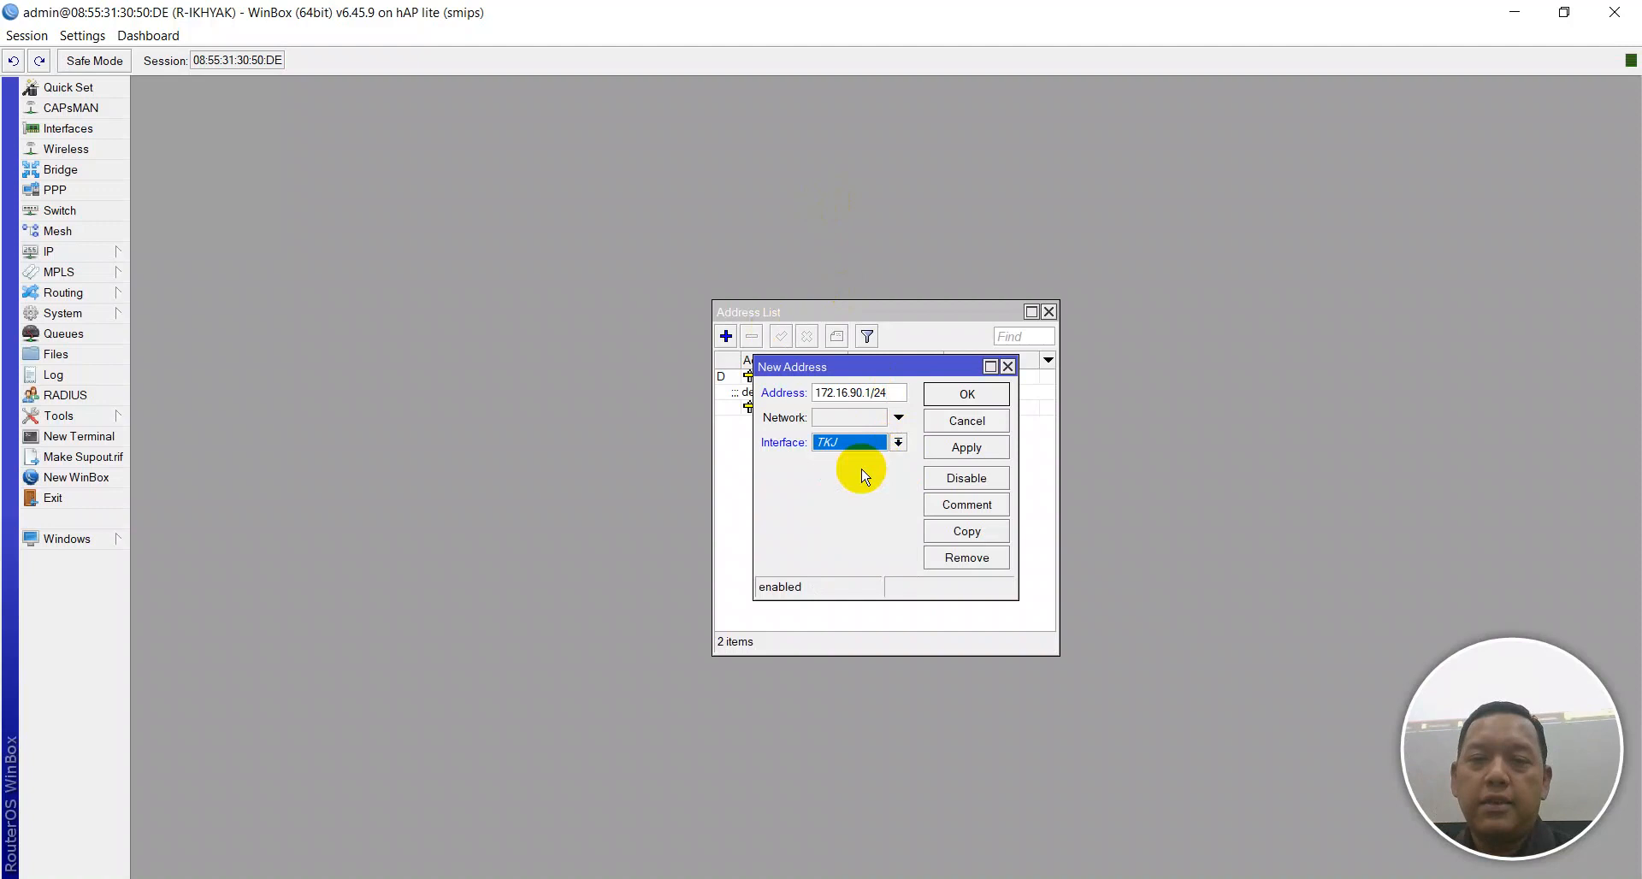
{"action": "left_click", "coordinate": [958, 448]}
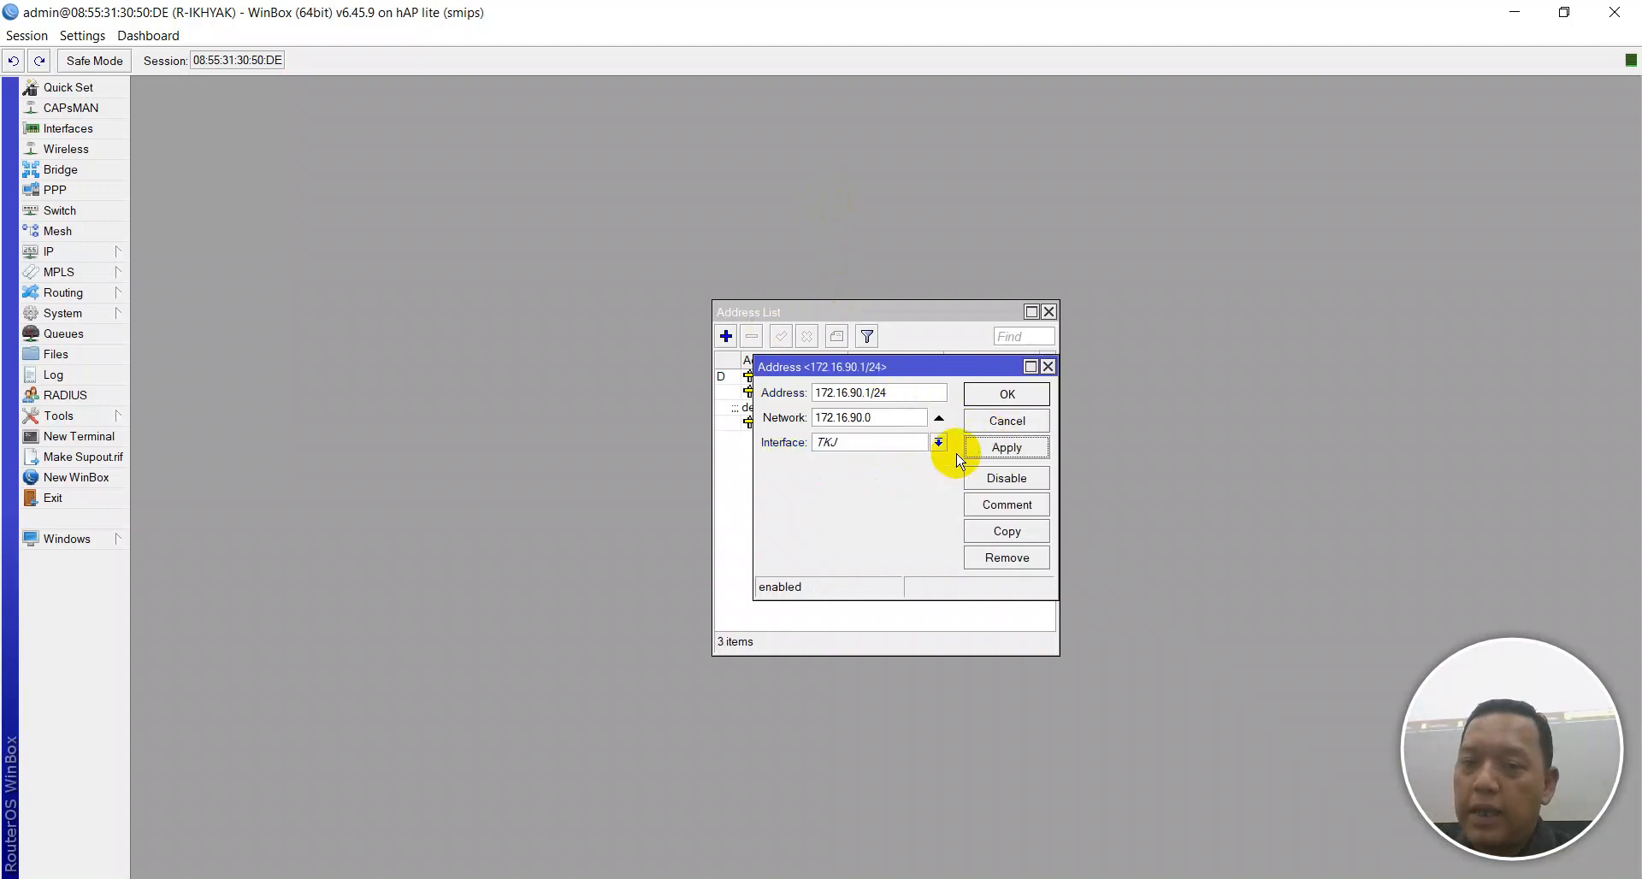
{"action": "left_click", "coordinate": [991, 504]}
{"action": "type", "text": "IP"}
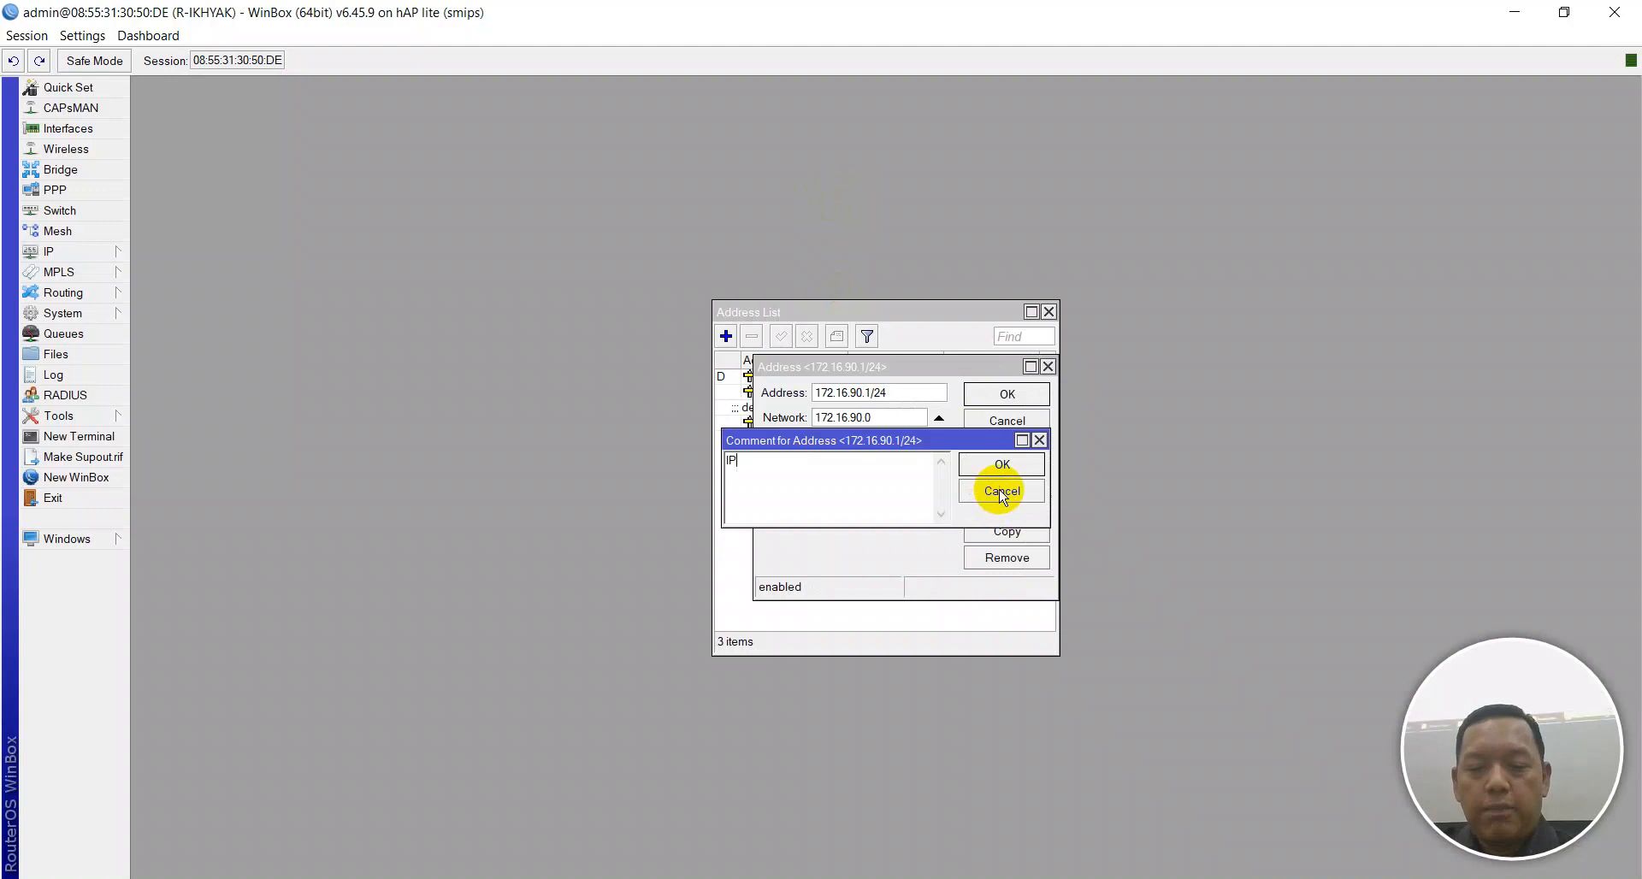
{"action": "type", "text": " VLAN TKJ"}
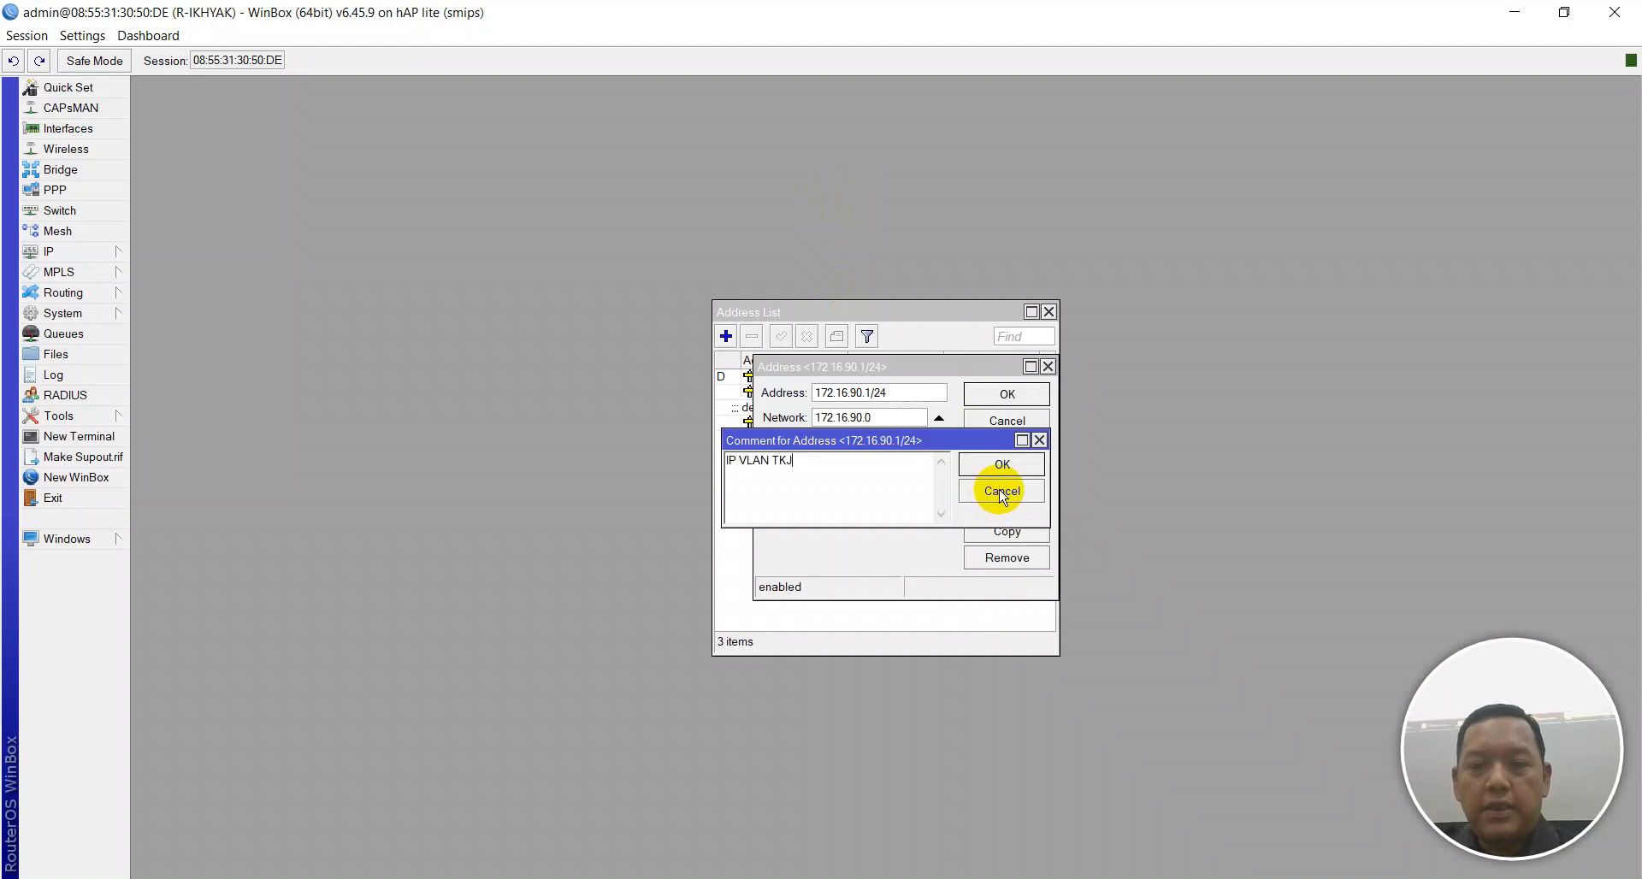
{"action": "key", "text": "Return"}
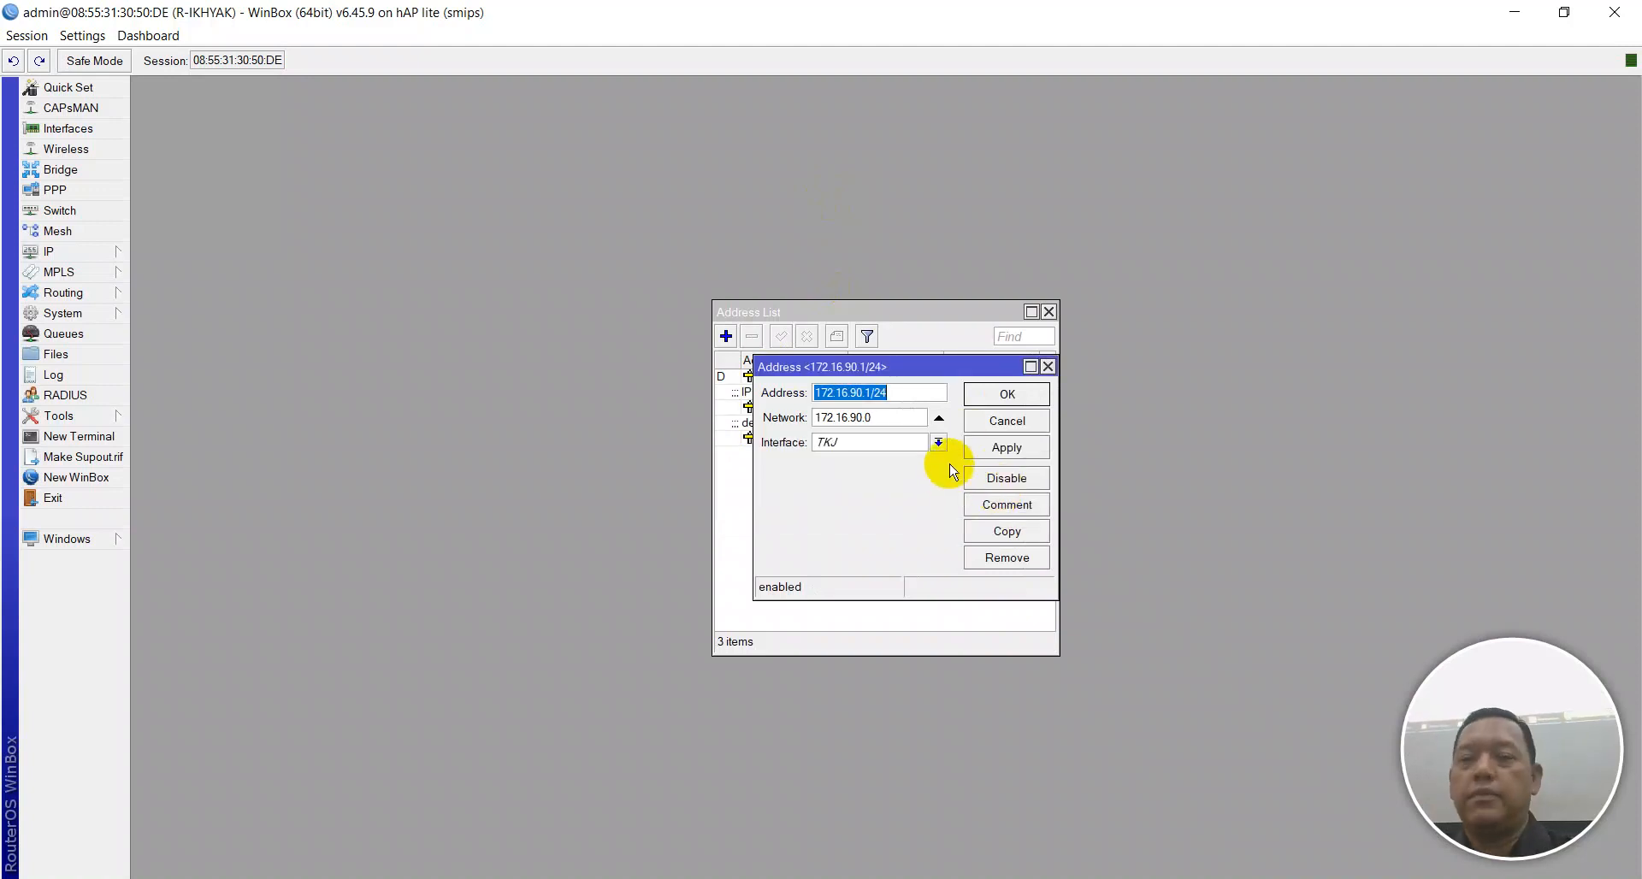
{"action": "left_click", "coordinate": [1008, 395]}
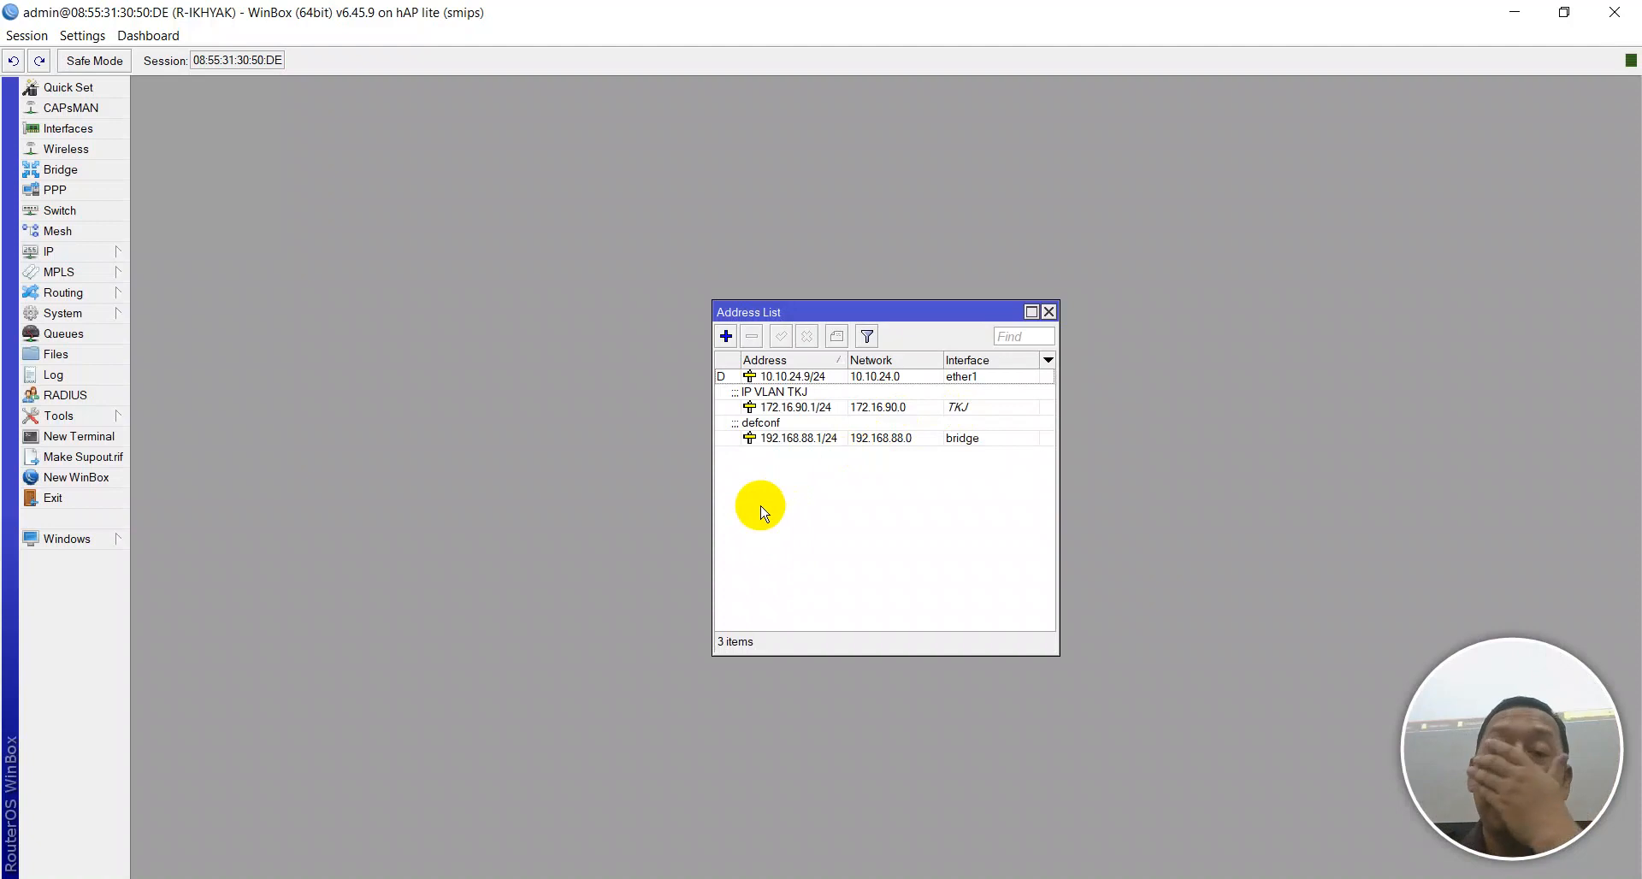
Enter a new address 172.16.100.1/24 assigned to the TITL interface.
{"action": "left_click", "coordinate": [725, 336]}
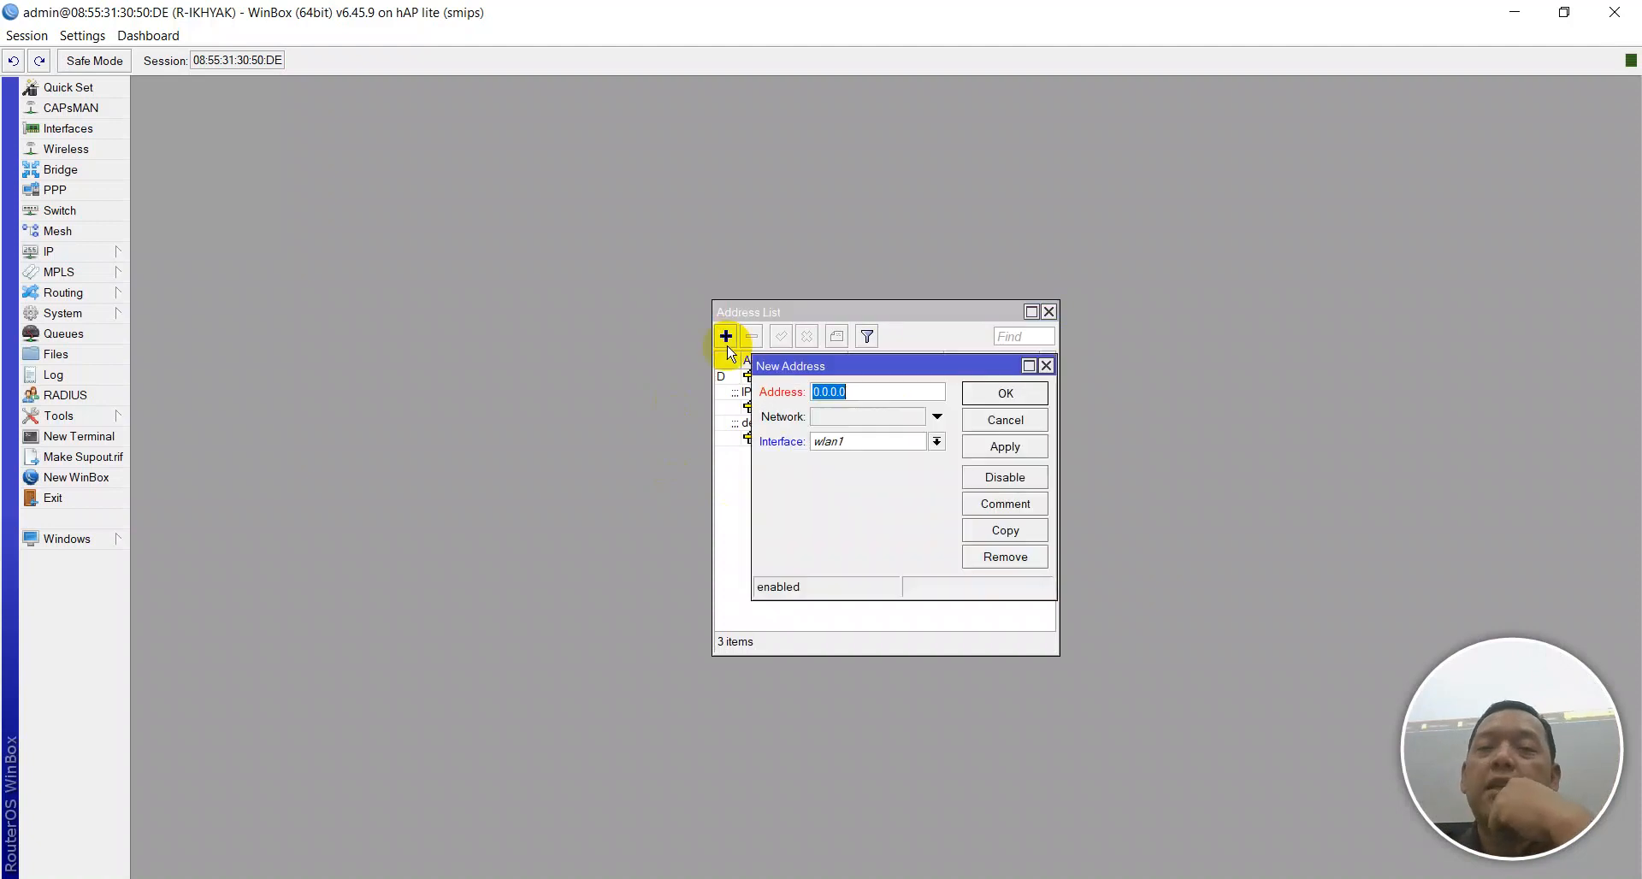
{"action": "type", "text": "172.16."}
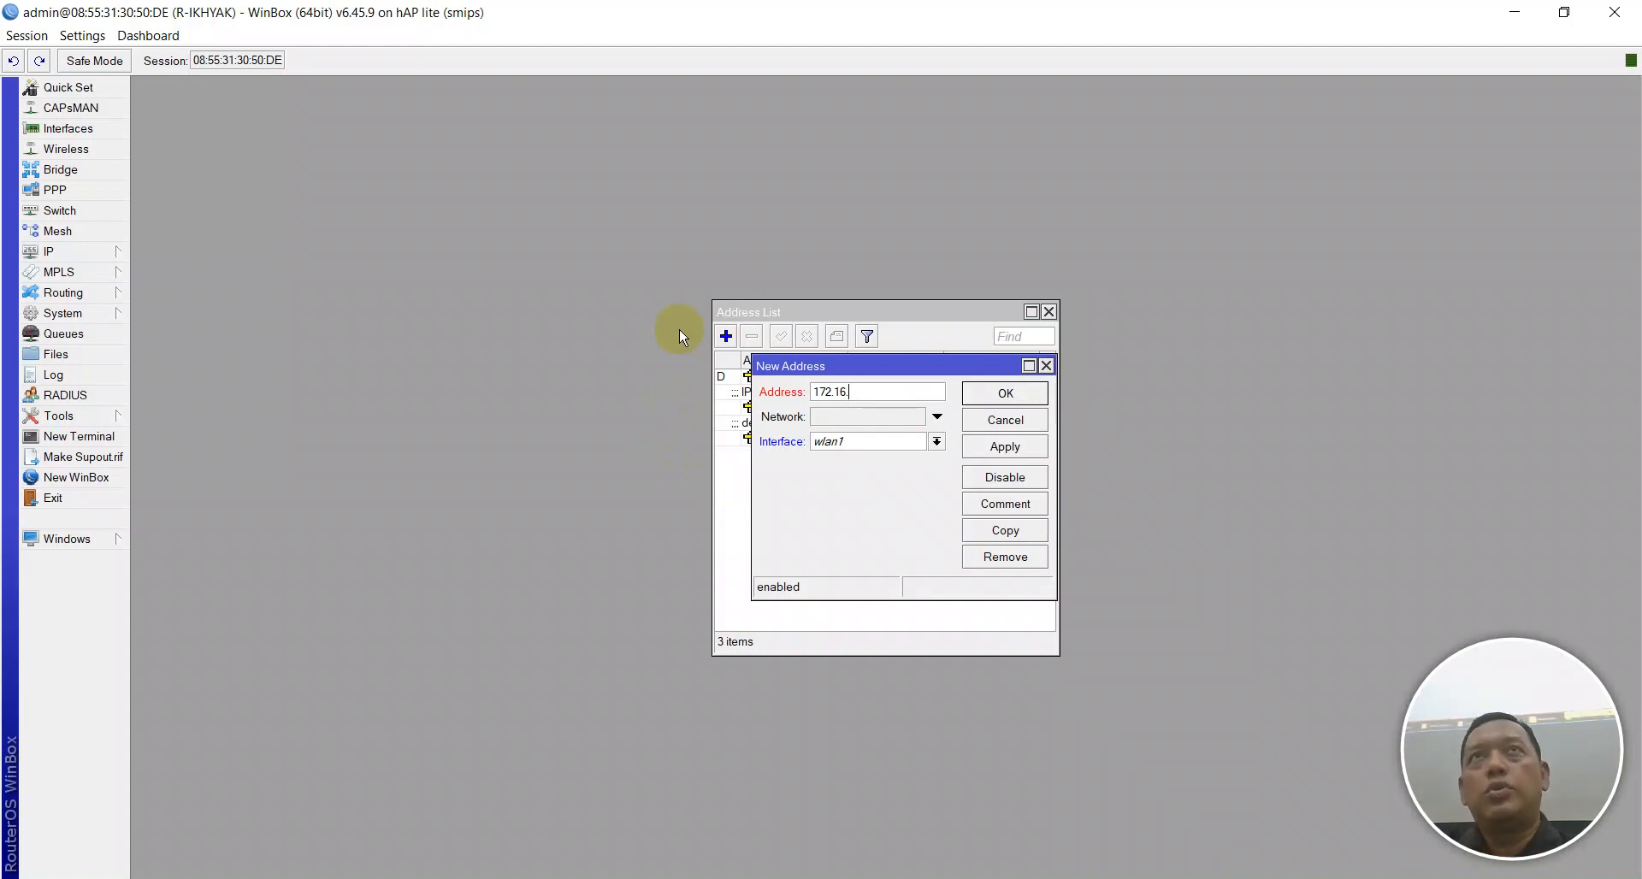
{"action": "type", "text": ".100/"}
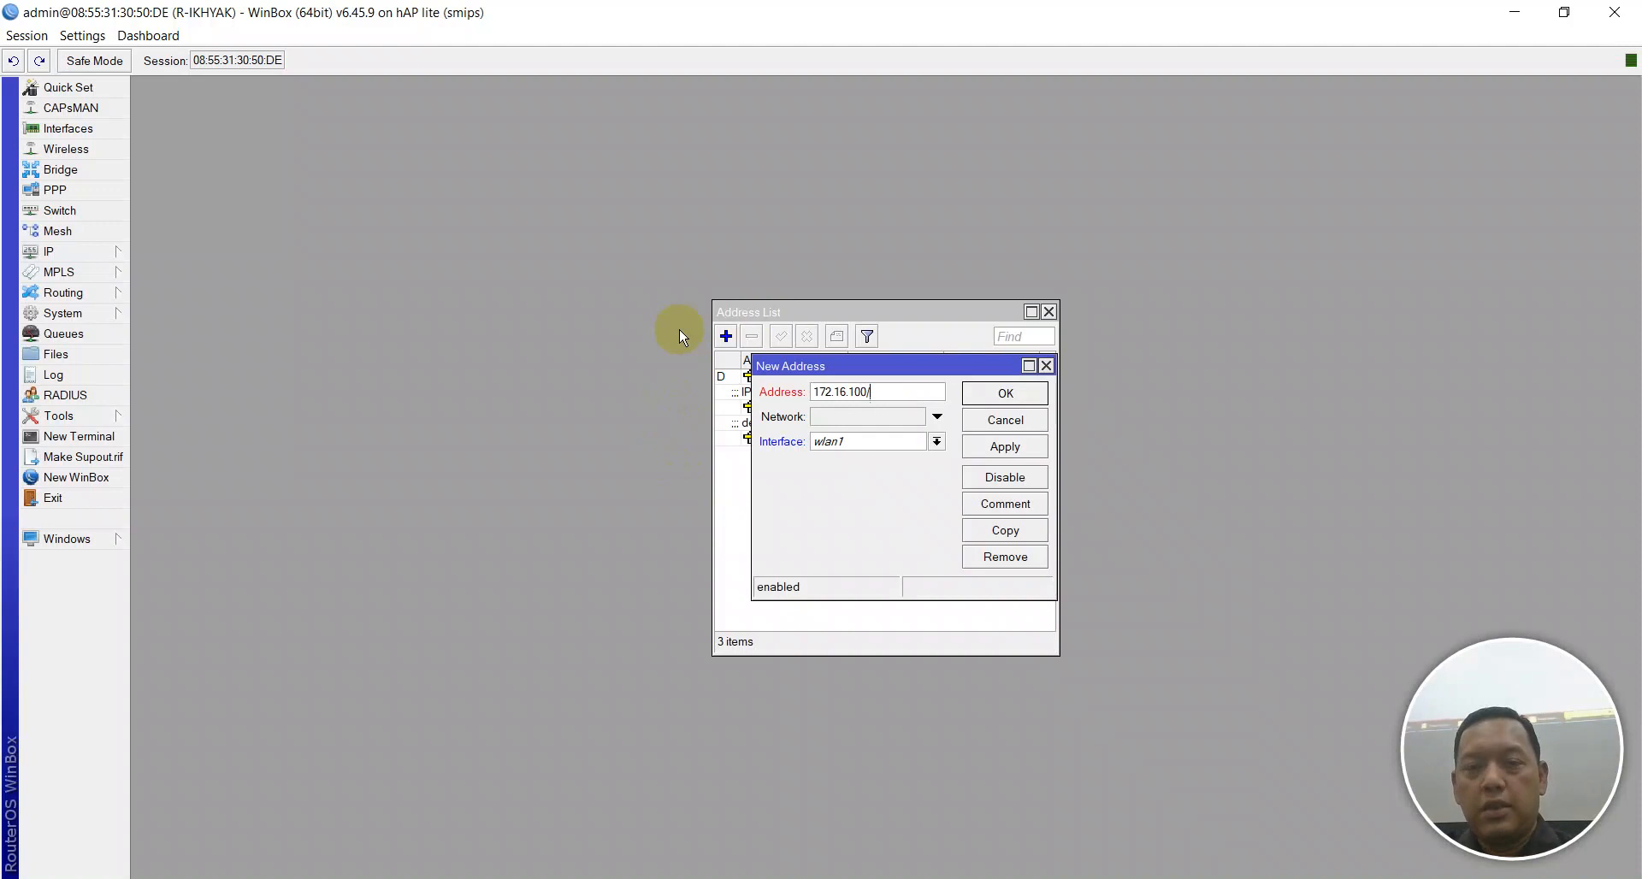
{"action": "key", "text": "BackSpace"}
{"action": "type", "text": ".1/24"}
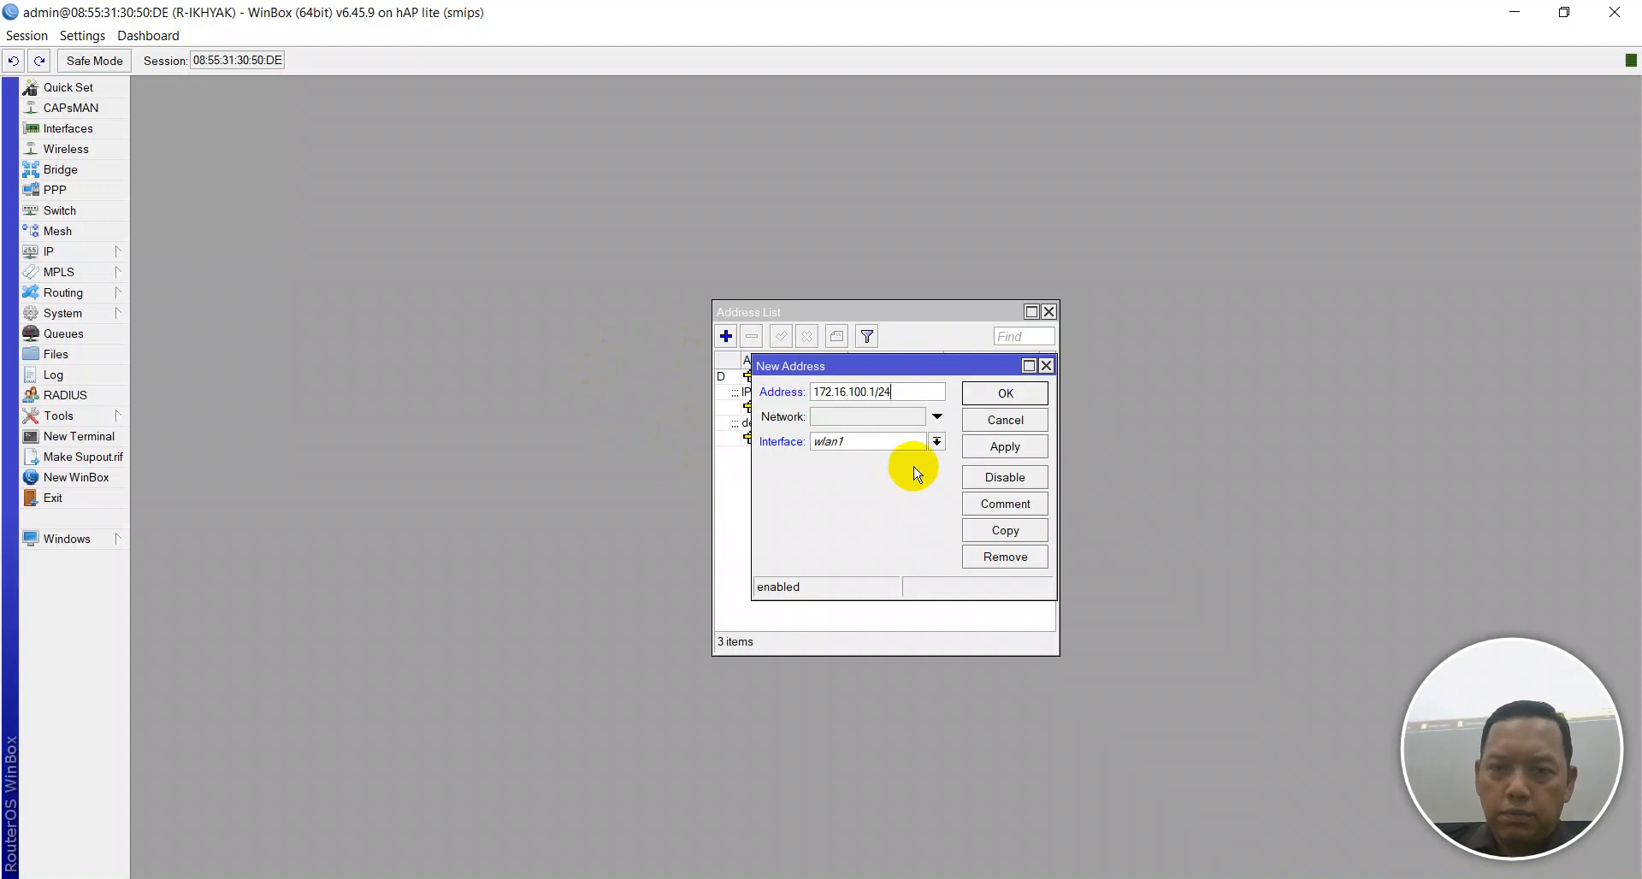
{"action": "left_click", "coordinate": [937, 442]}
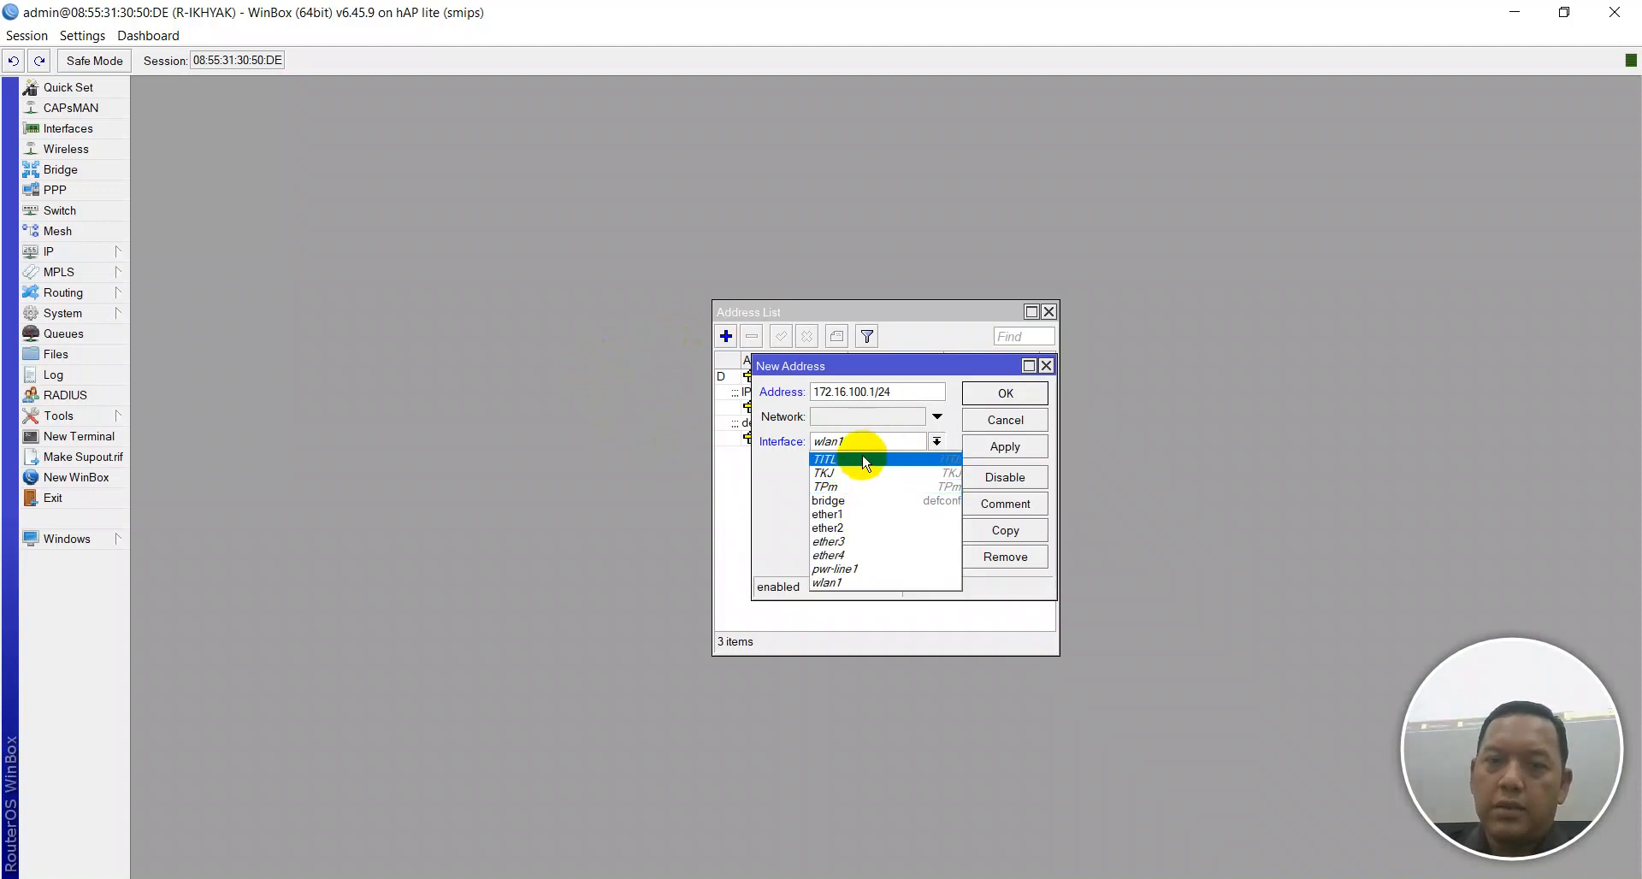
{"action": "left_click", "coordinate": [863, 460]}
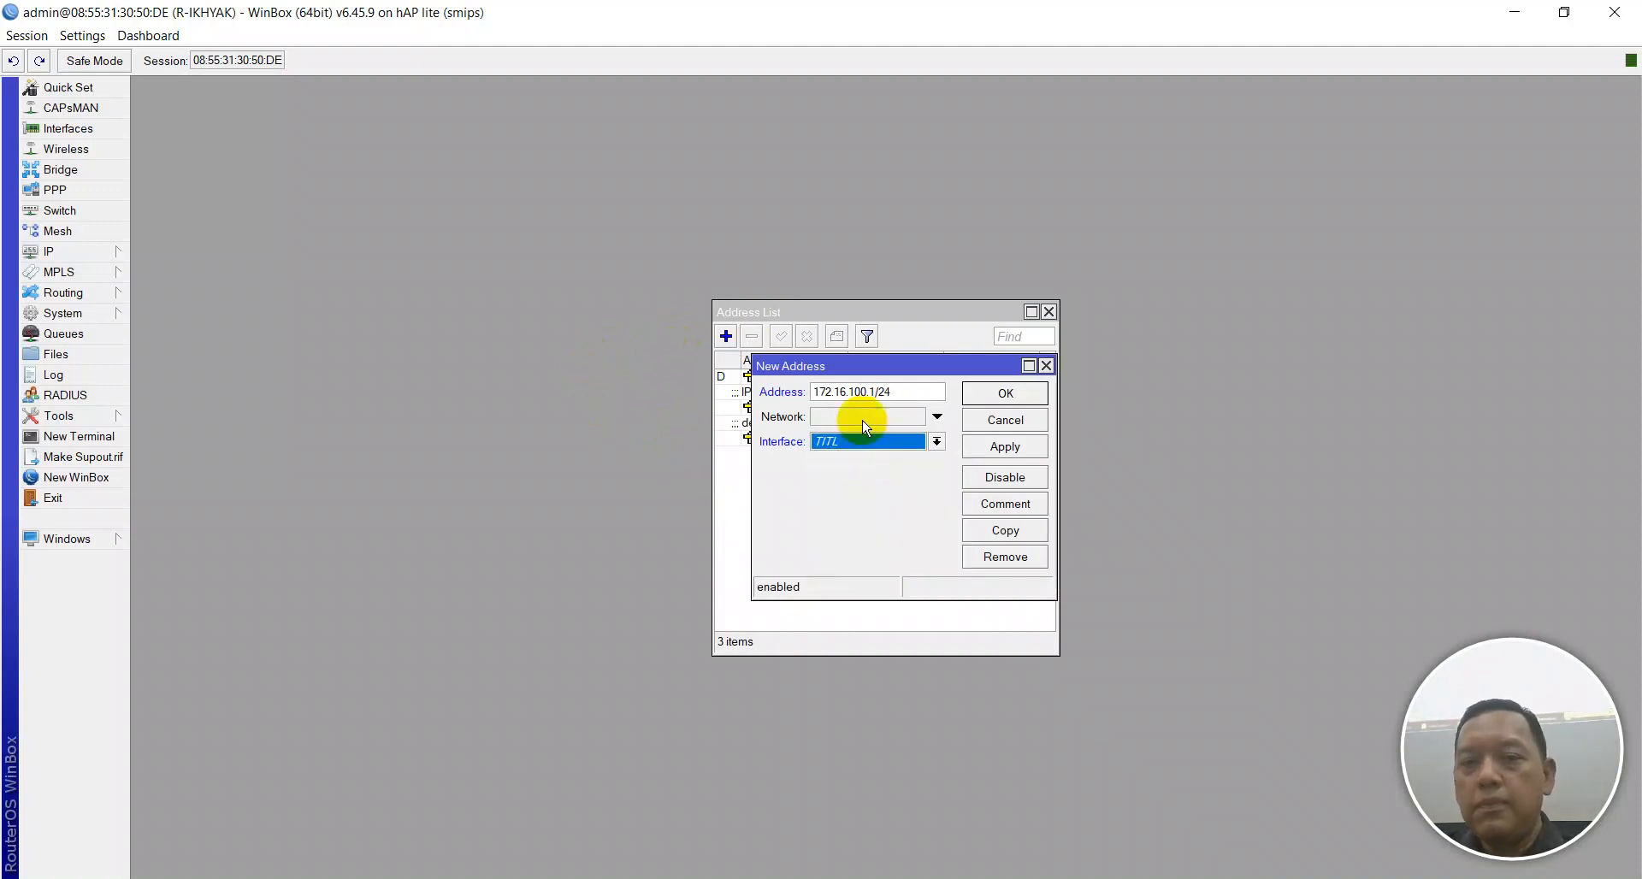
Apply the TITL address and save it with the comment 'IP VLAN TITL'.
{"action": "left_click", "coordinate": [1005, 446]}
{"action": "left_click", "coordinate": [1013, 506]}
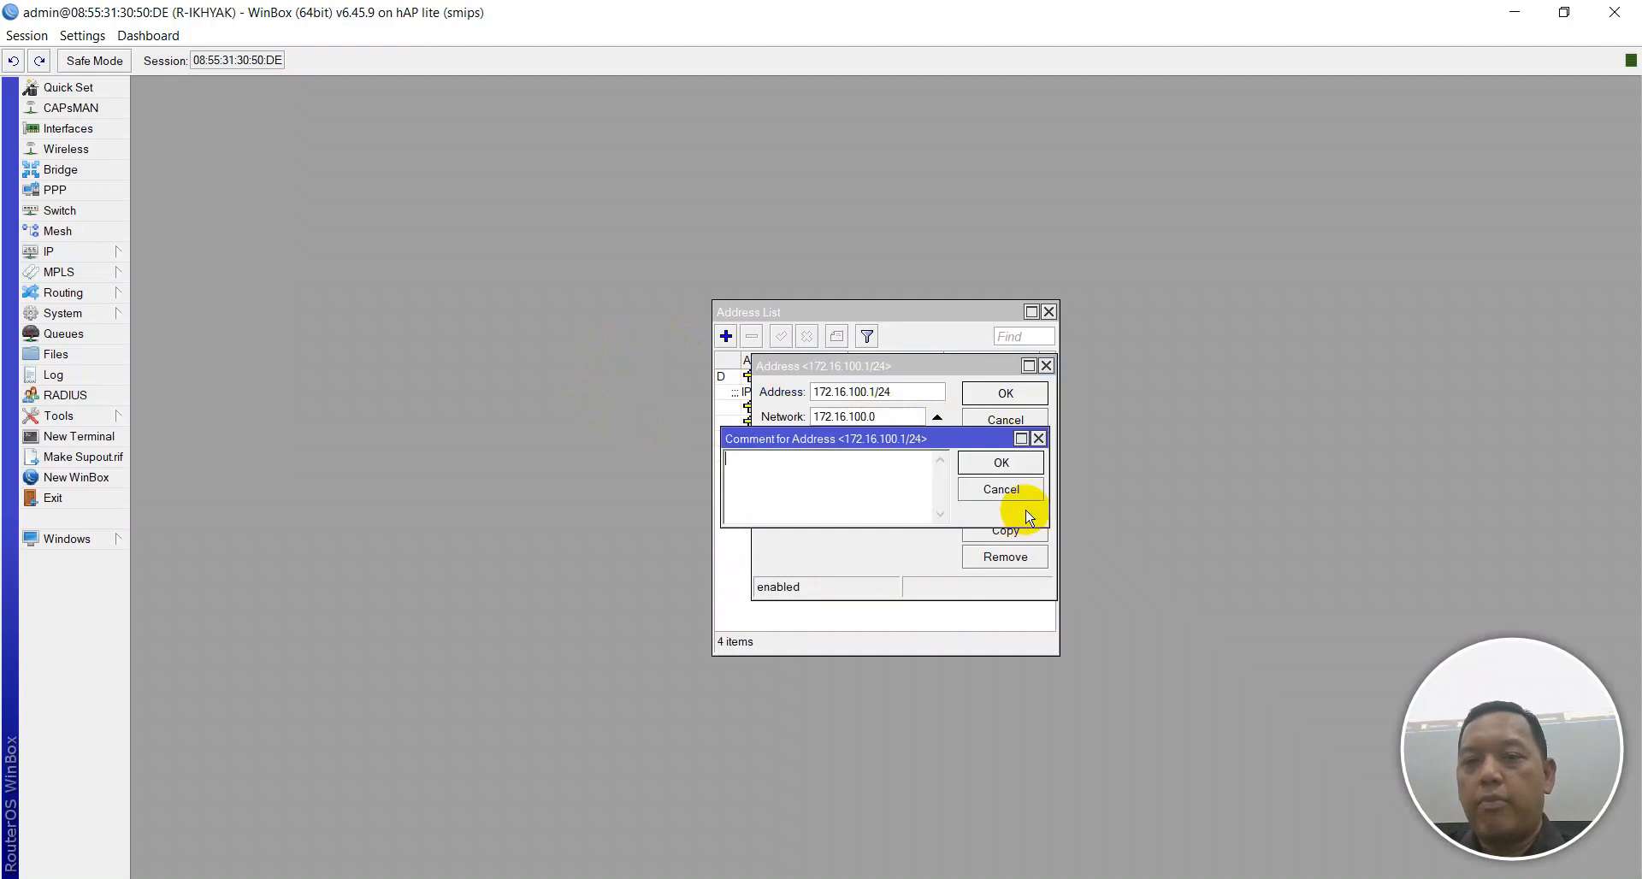
{"action": "type", "text": "IP VLAN TITL"}
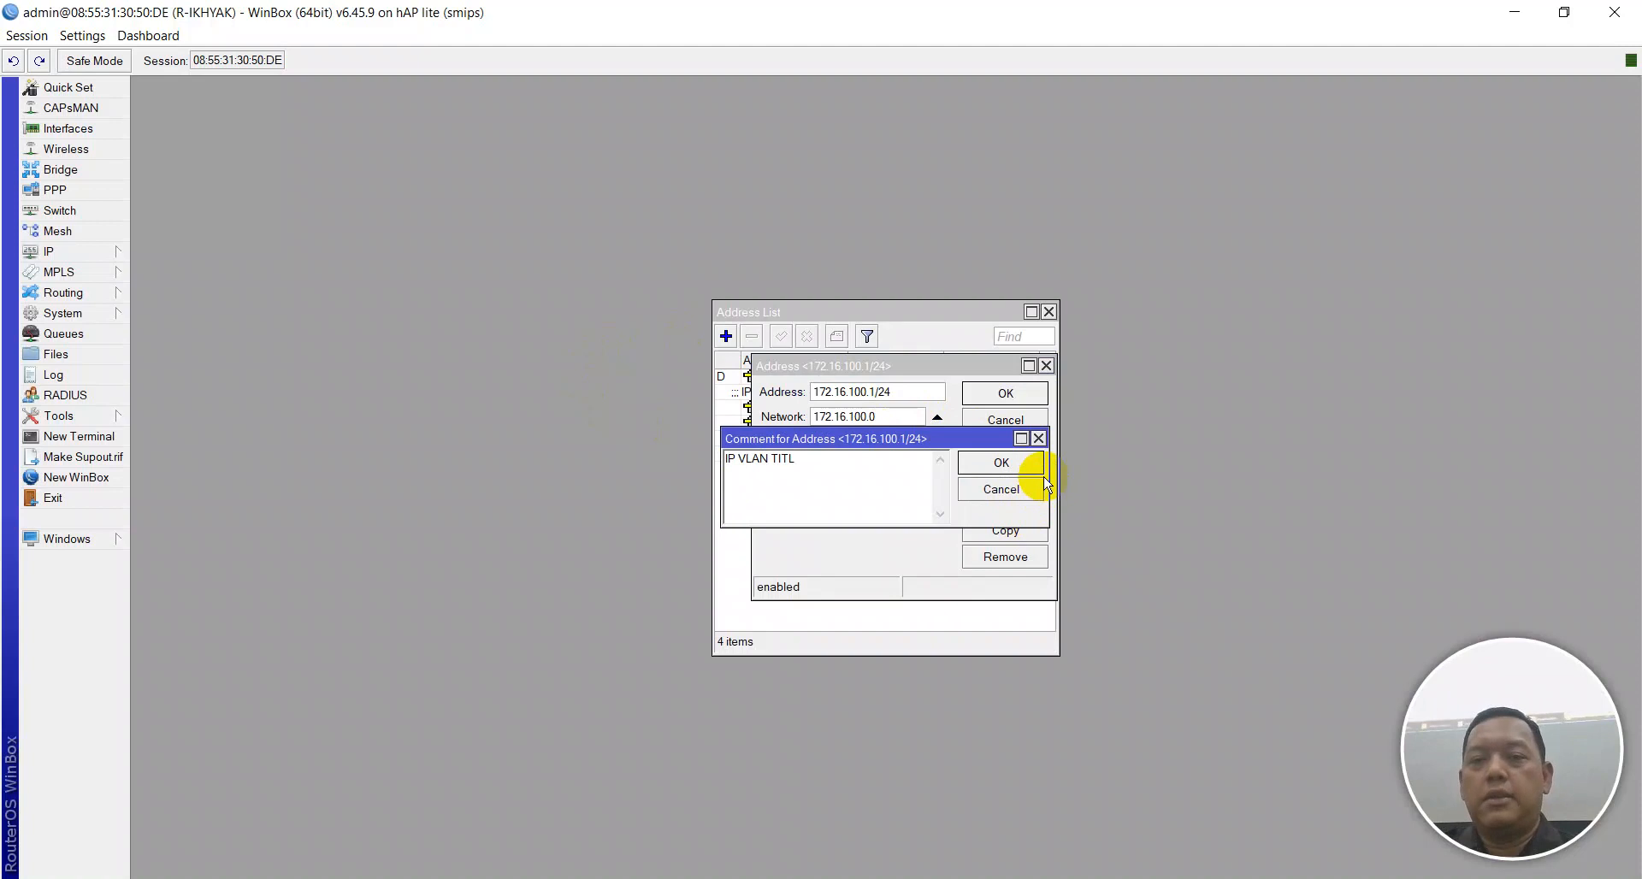
{"action": "left_click", "coordinate": [1043, 473]}
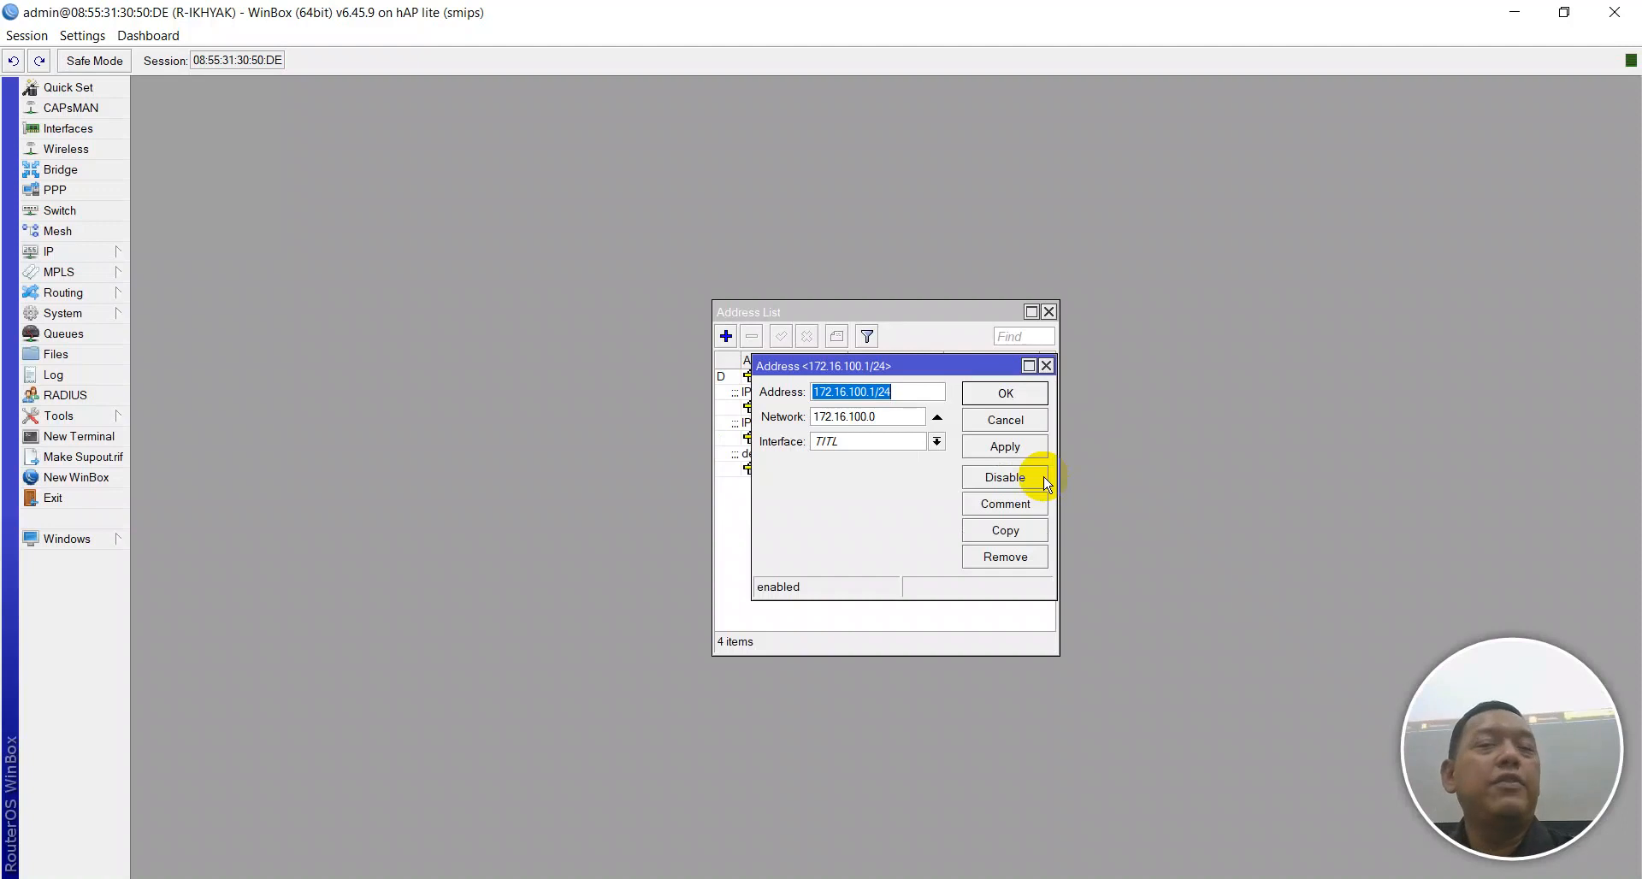
{"action": "left_click", "coordinate": [992, 395]}
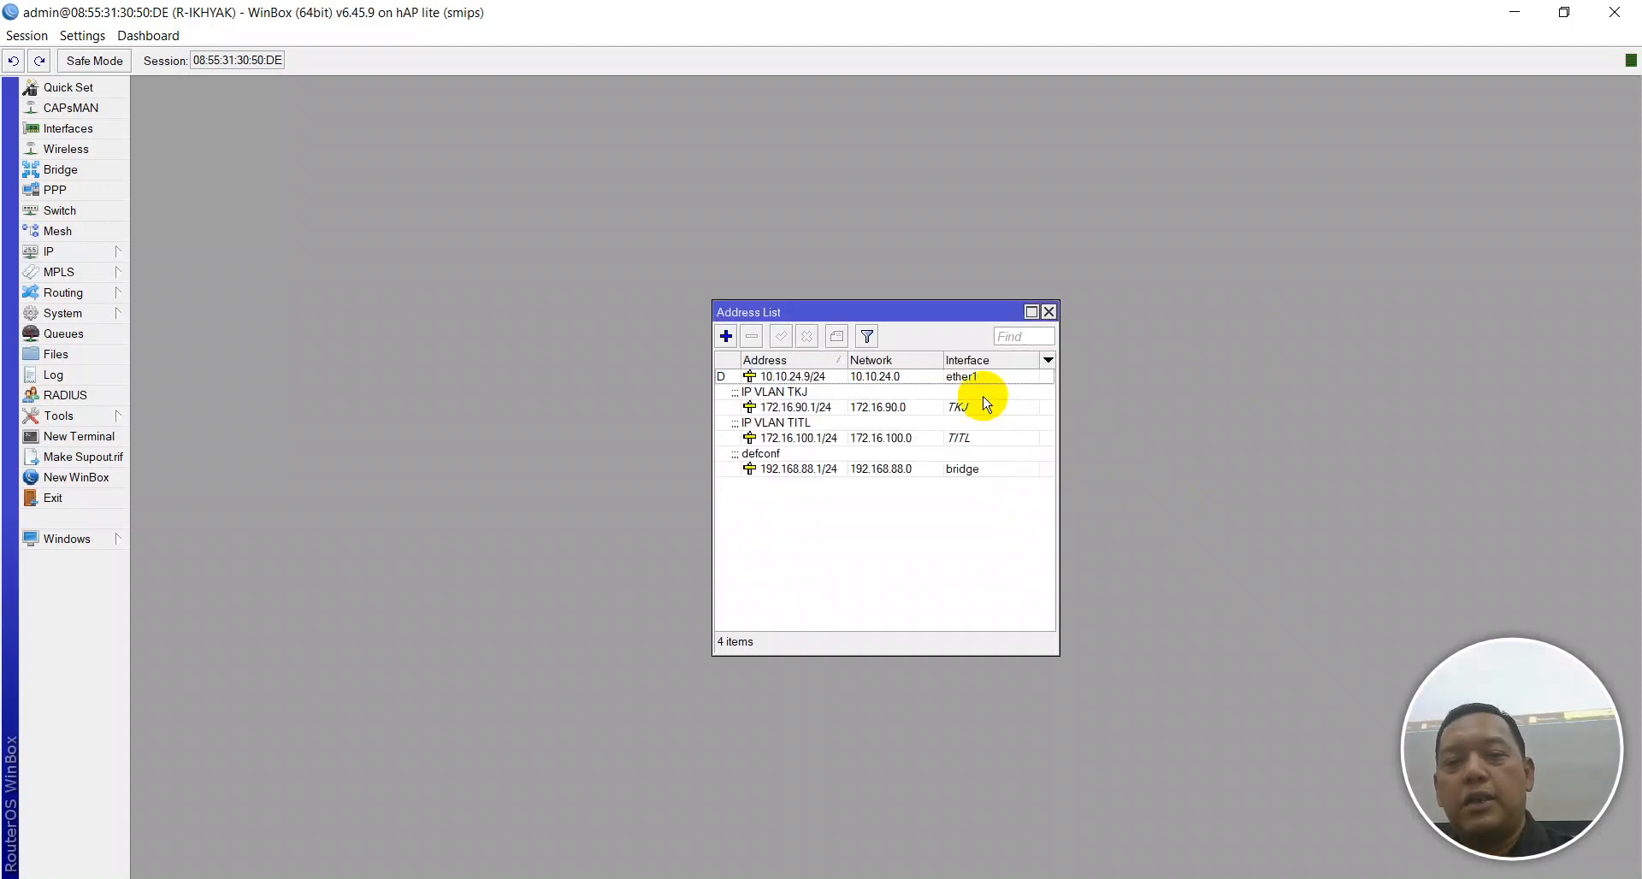
Enter a new address 172.16.110.1/24 assigned to the TPm interface.
{"action": "left_click", "coordinate": [725, 336]}
{"action": "type", "text": "17"}
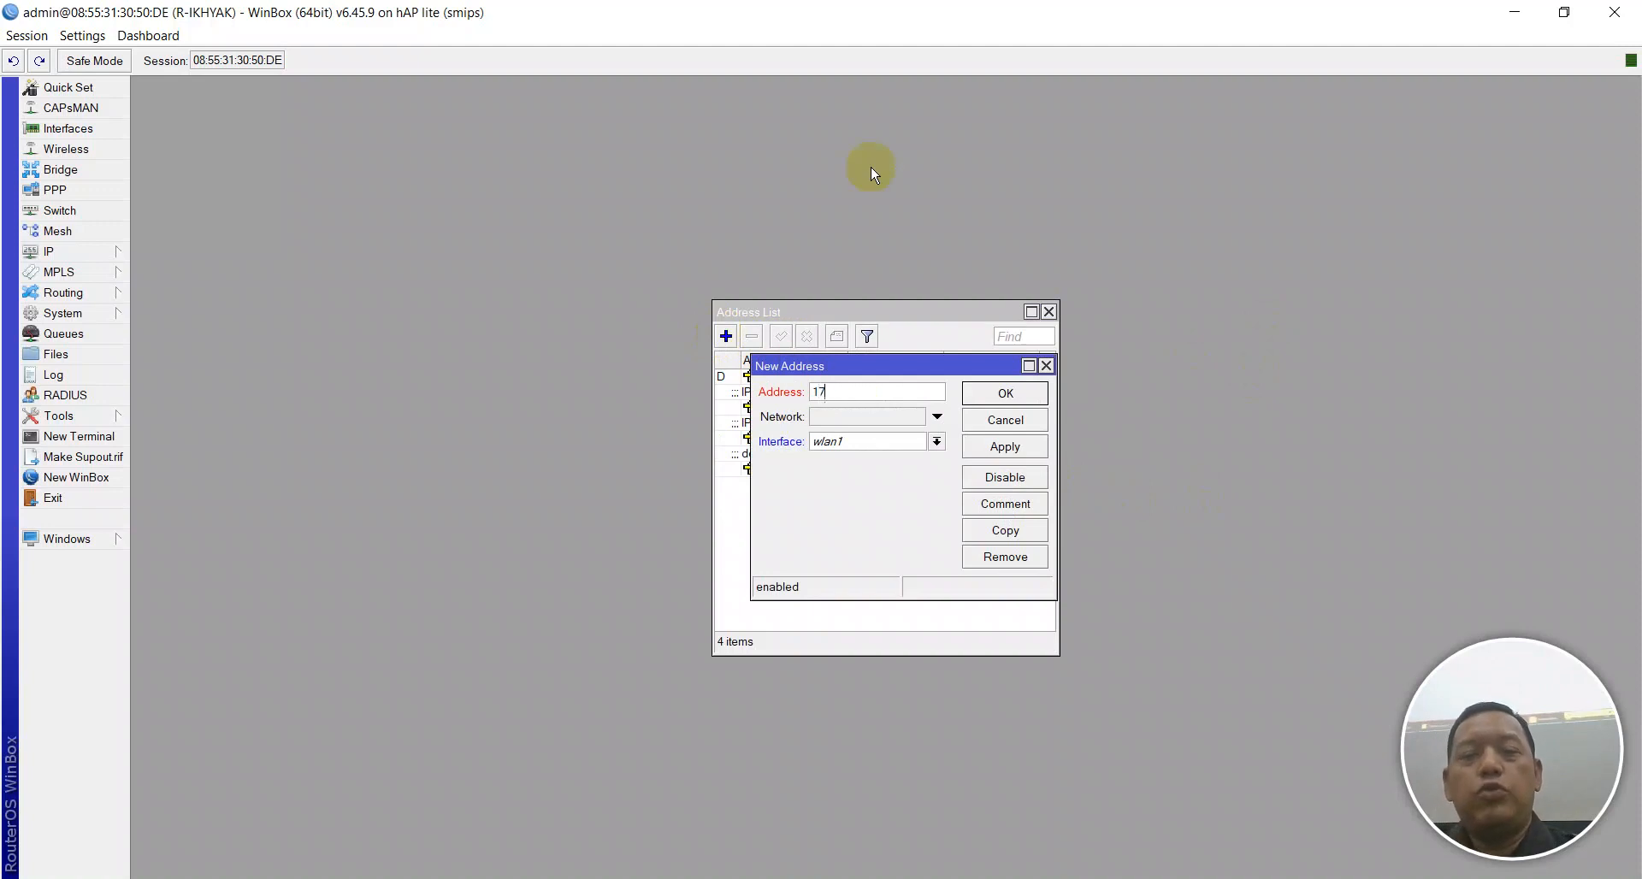
{"action": "type", "text": "2.17"}
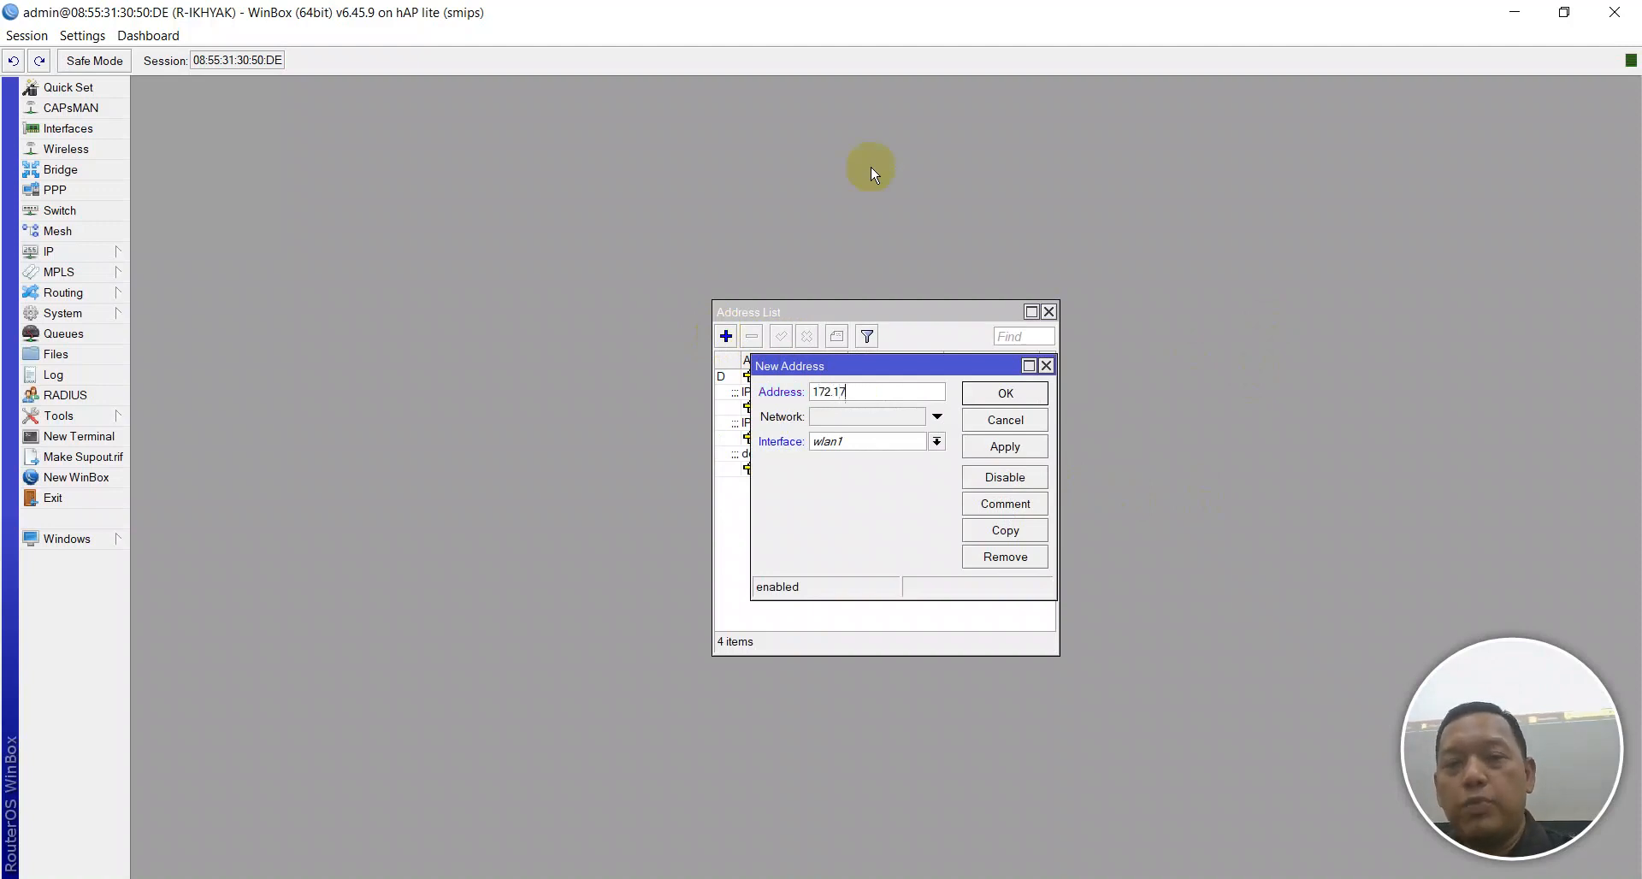
{"action": "type", "text": "6"}
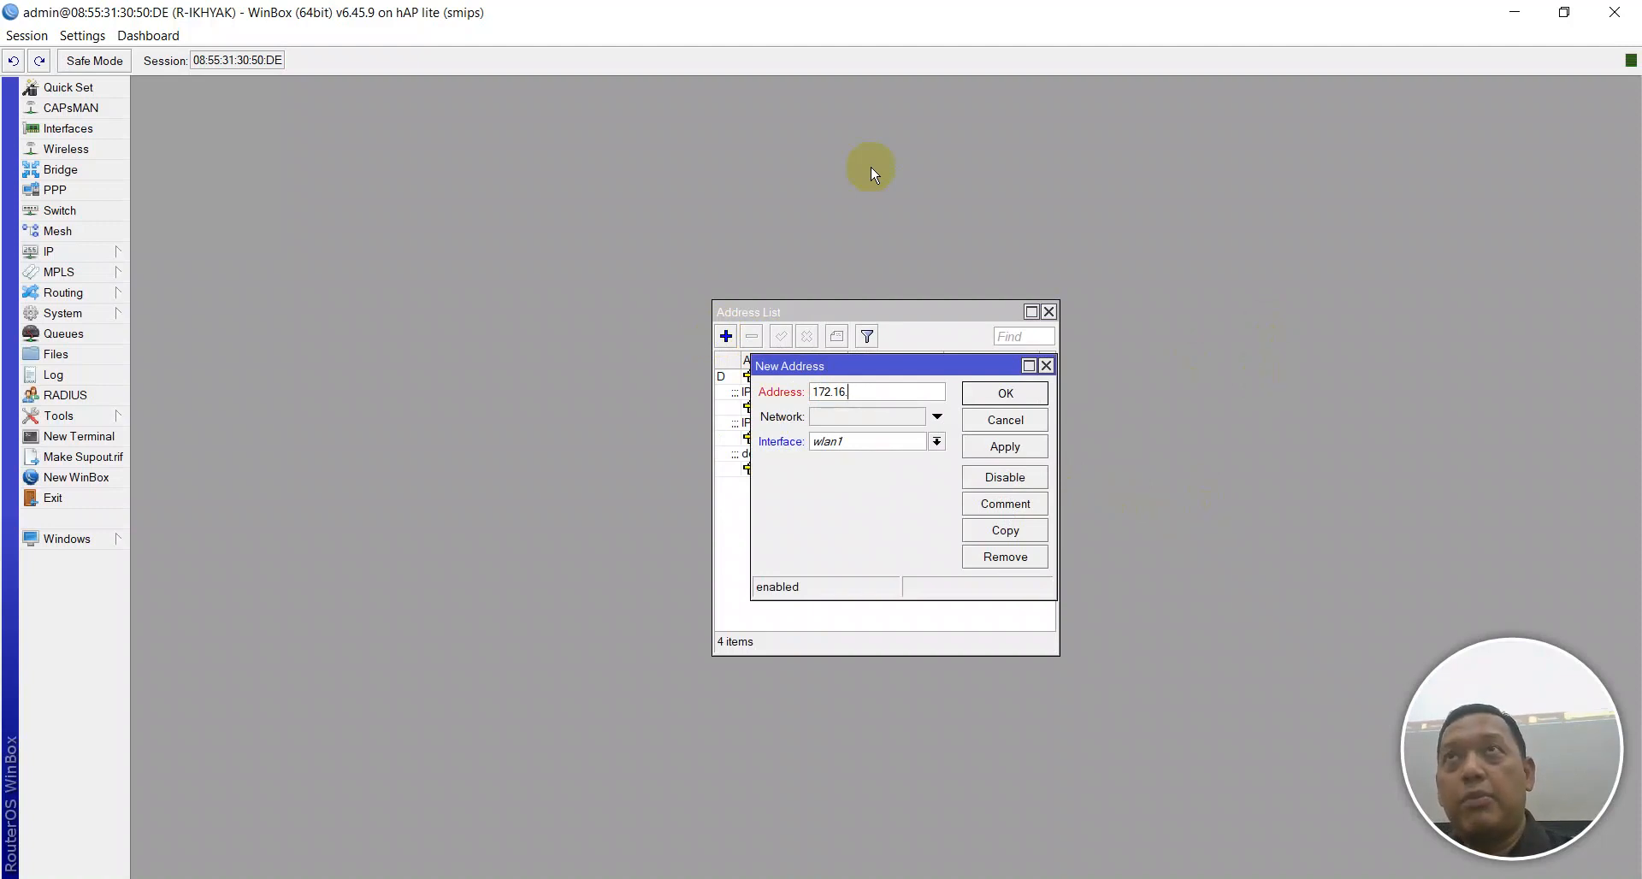
{"action": "type", "text": ".11"}
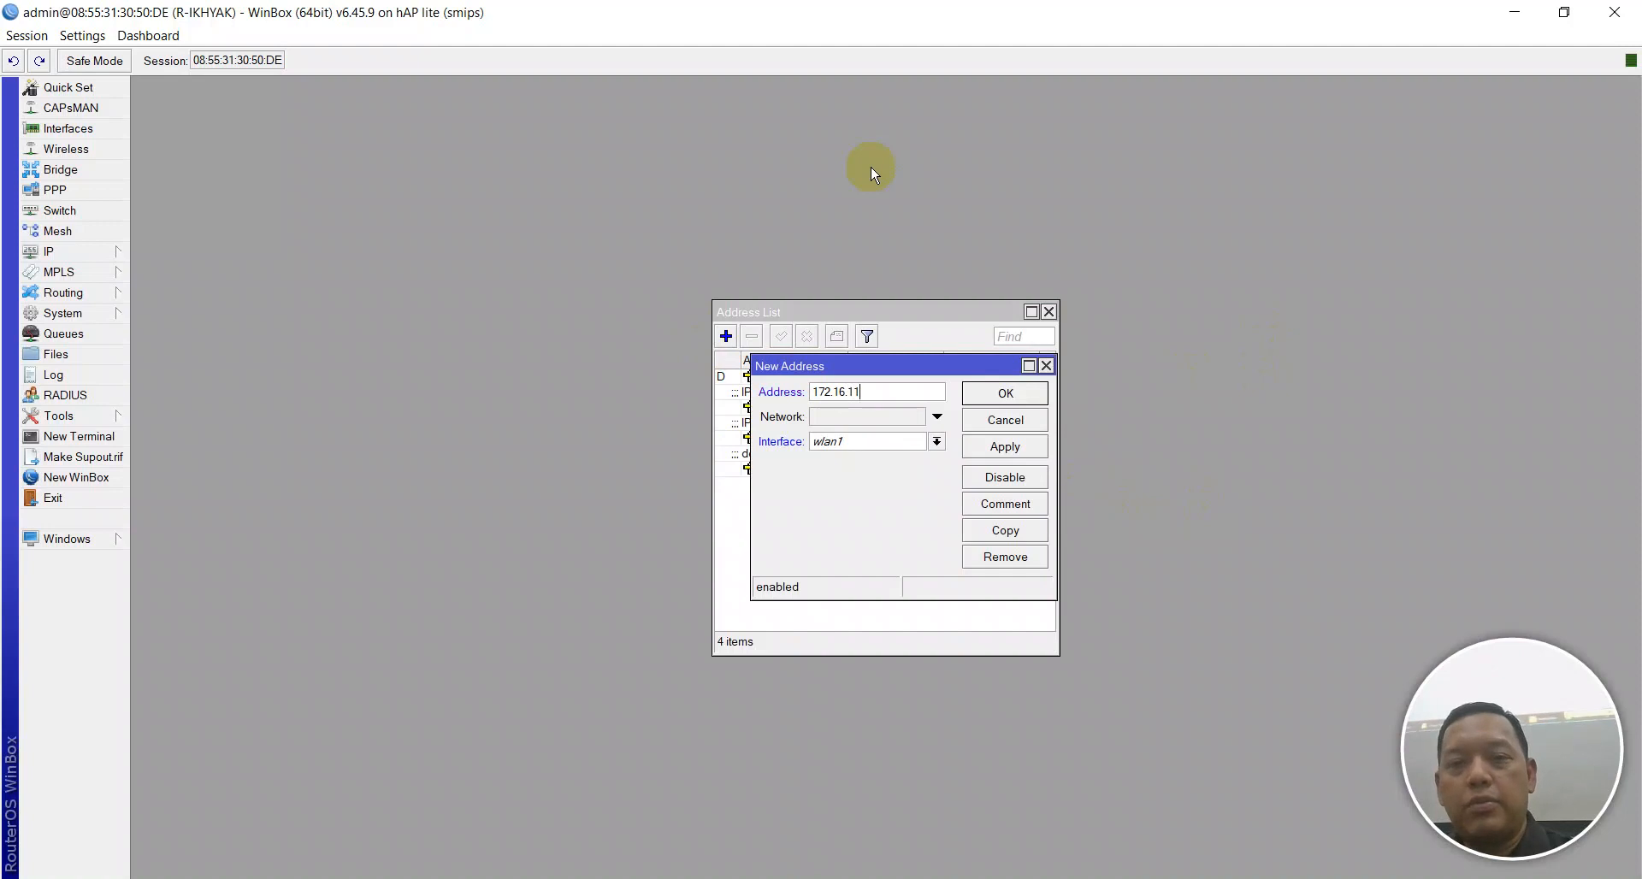
{"action": "type", "text": "0.1/24"}
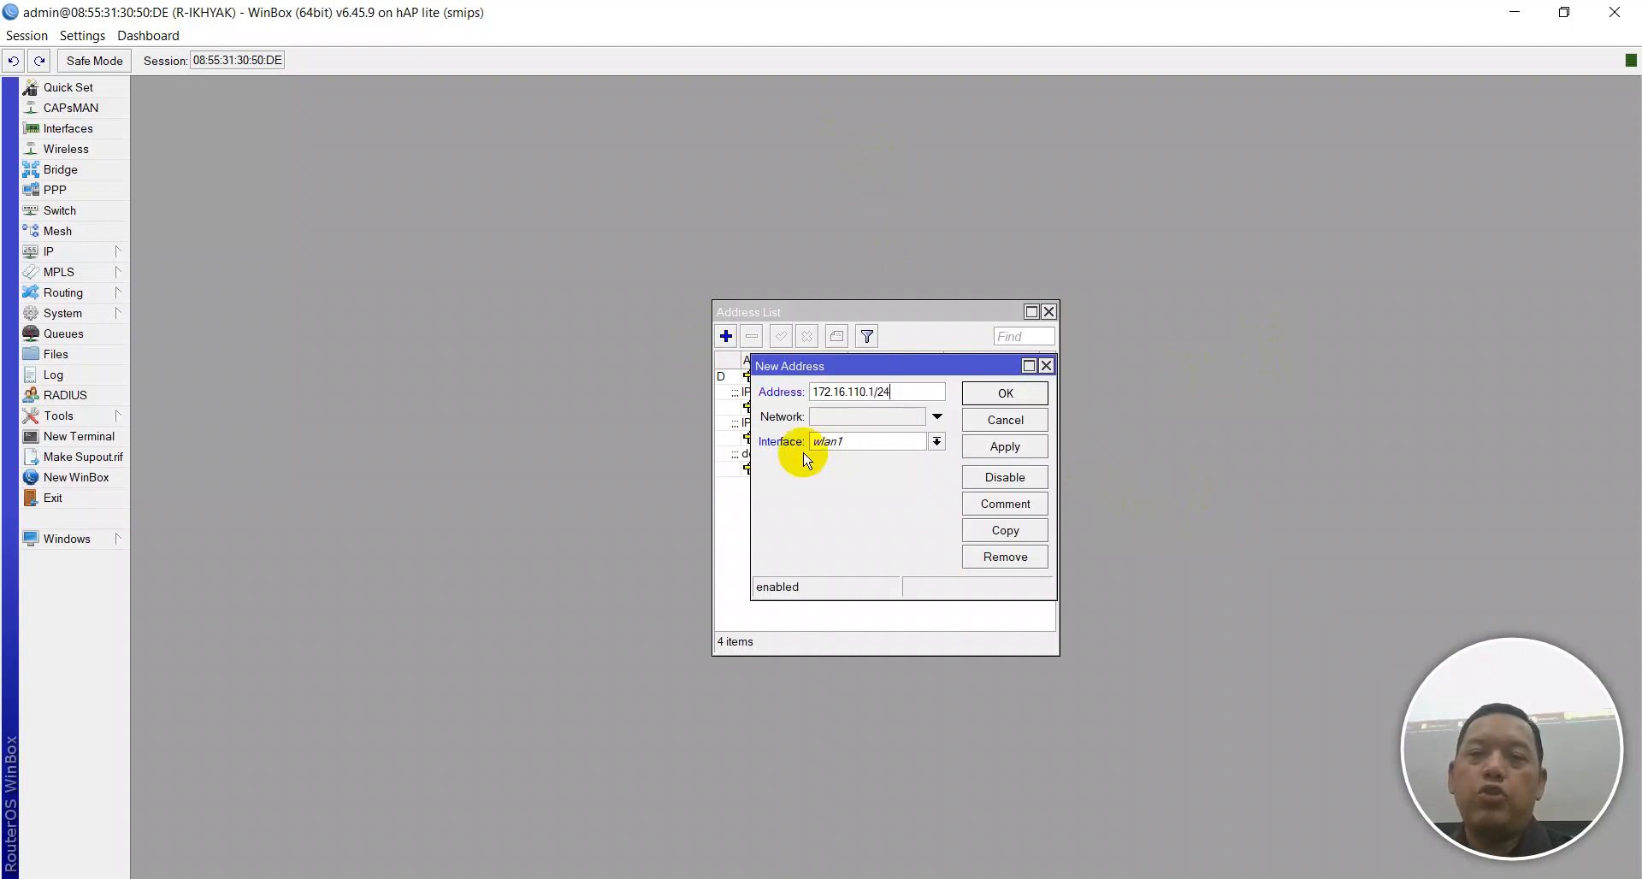
{"action": "left_click", "coordinate": [828, 441]}
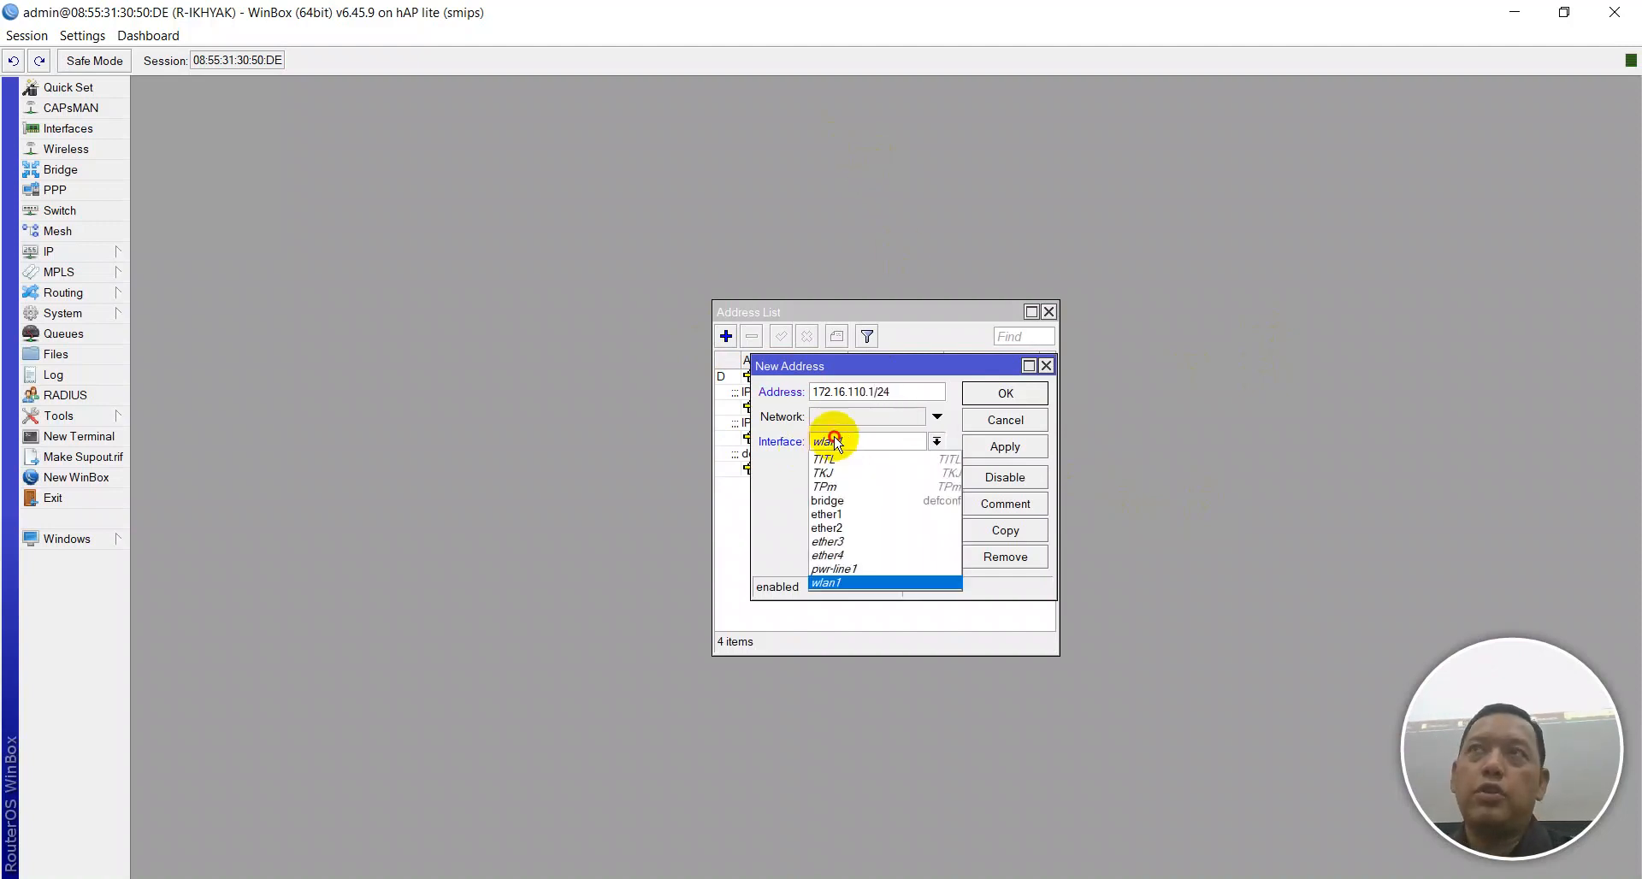
{"action": "left_click", "coordinate": [834, 486]}
Apply the TPm address and save it with the comment 'IP VLAN TPm'.
{"action": "left_click", "coordinate": [983, 446]}
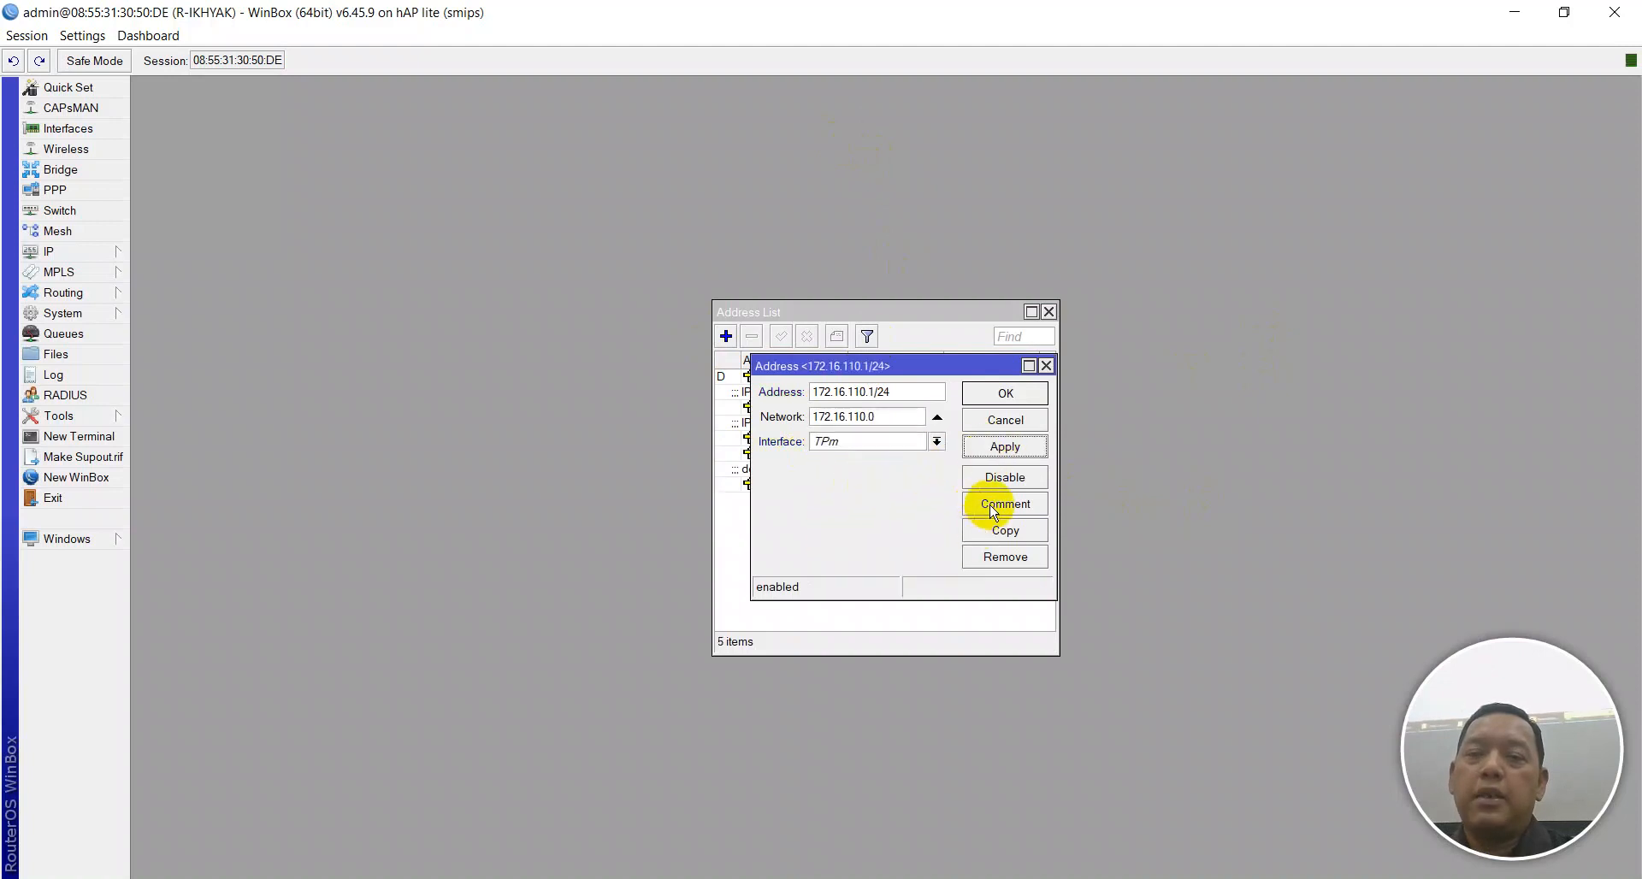
{"action": "left_click", "coordinate": [1005, 504]}
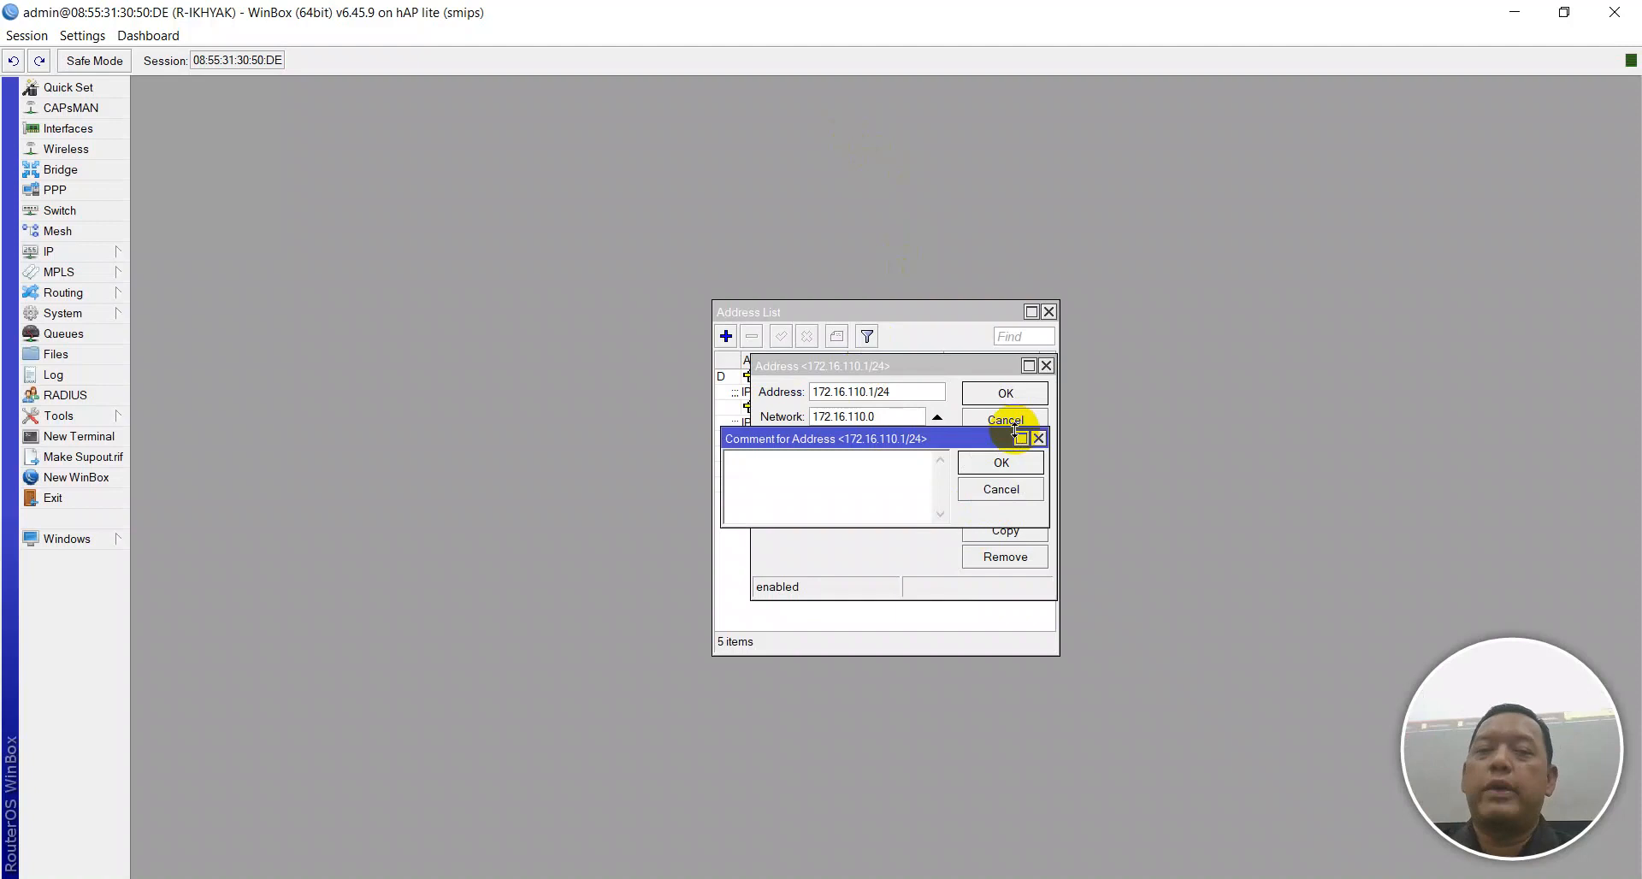
{"action": "type", "text": "IP"}
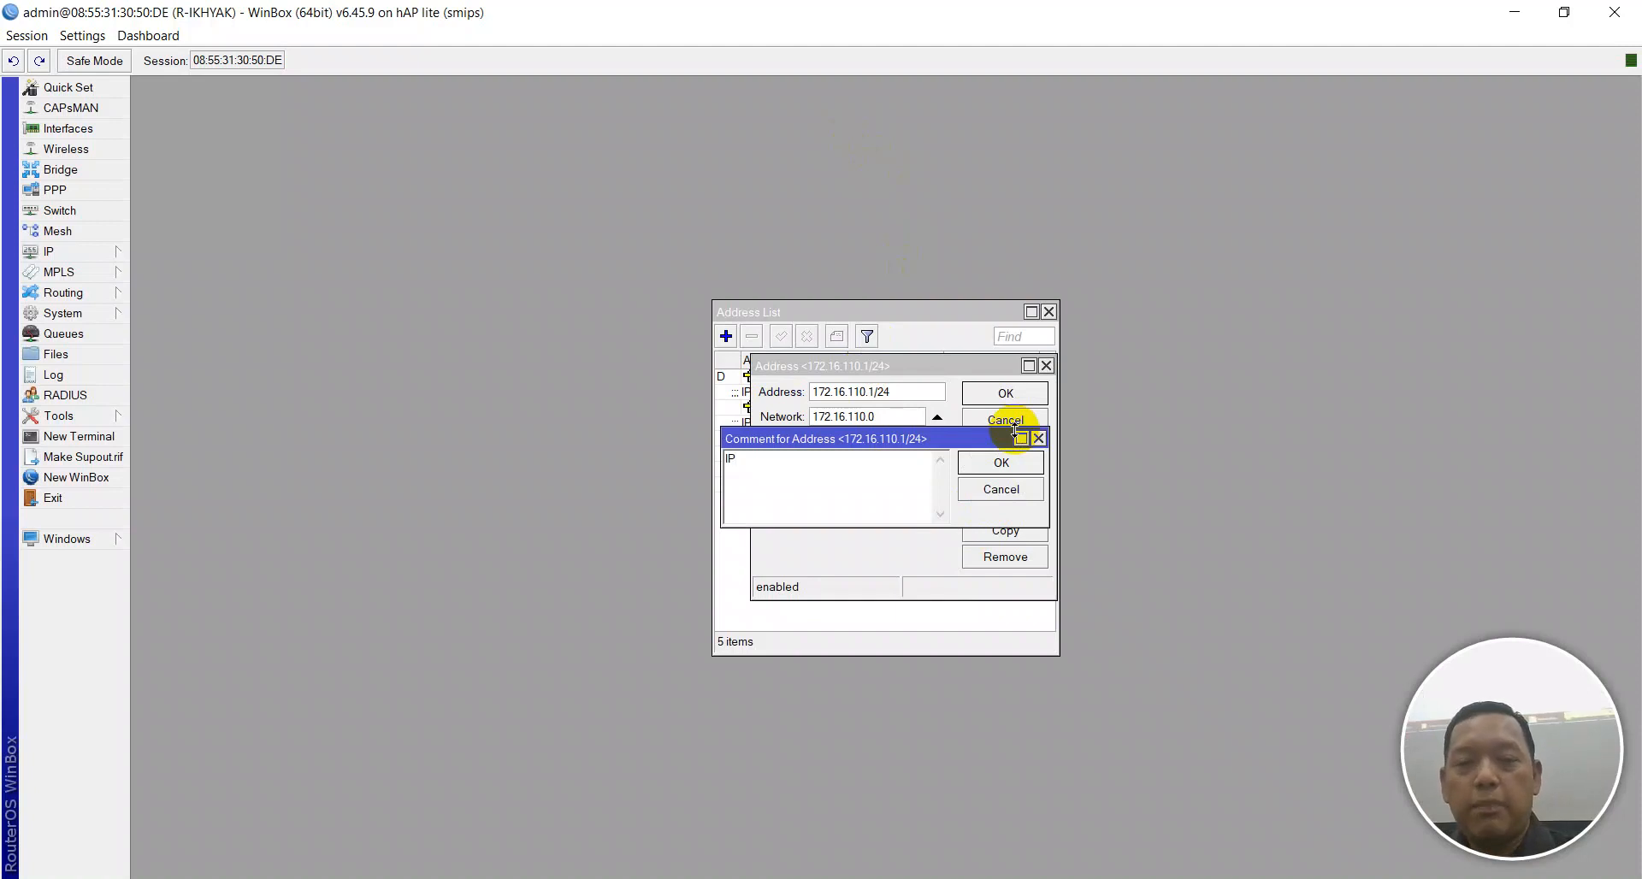
{"action": "type", "text": " VLAN"}
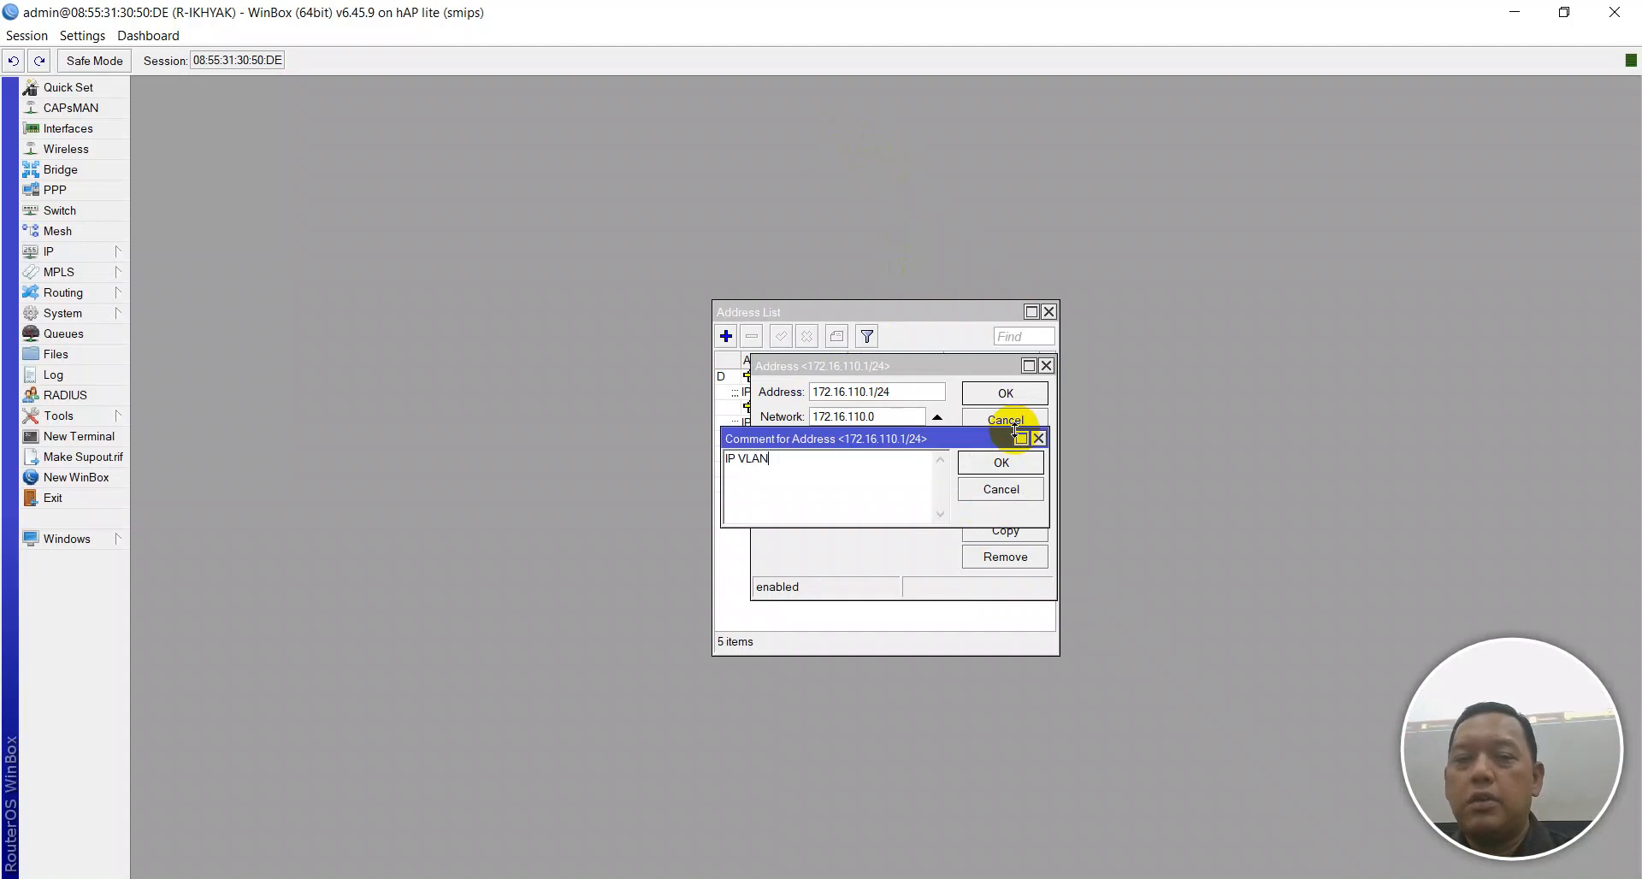
{"action": "type", "text": " TPm"}
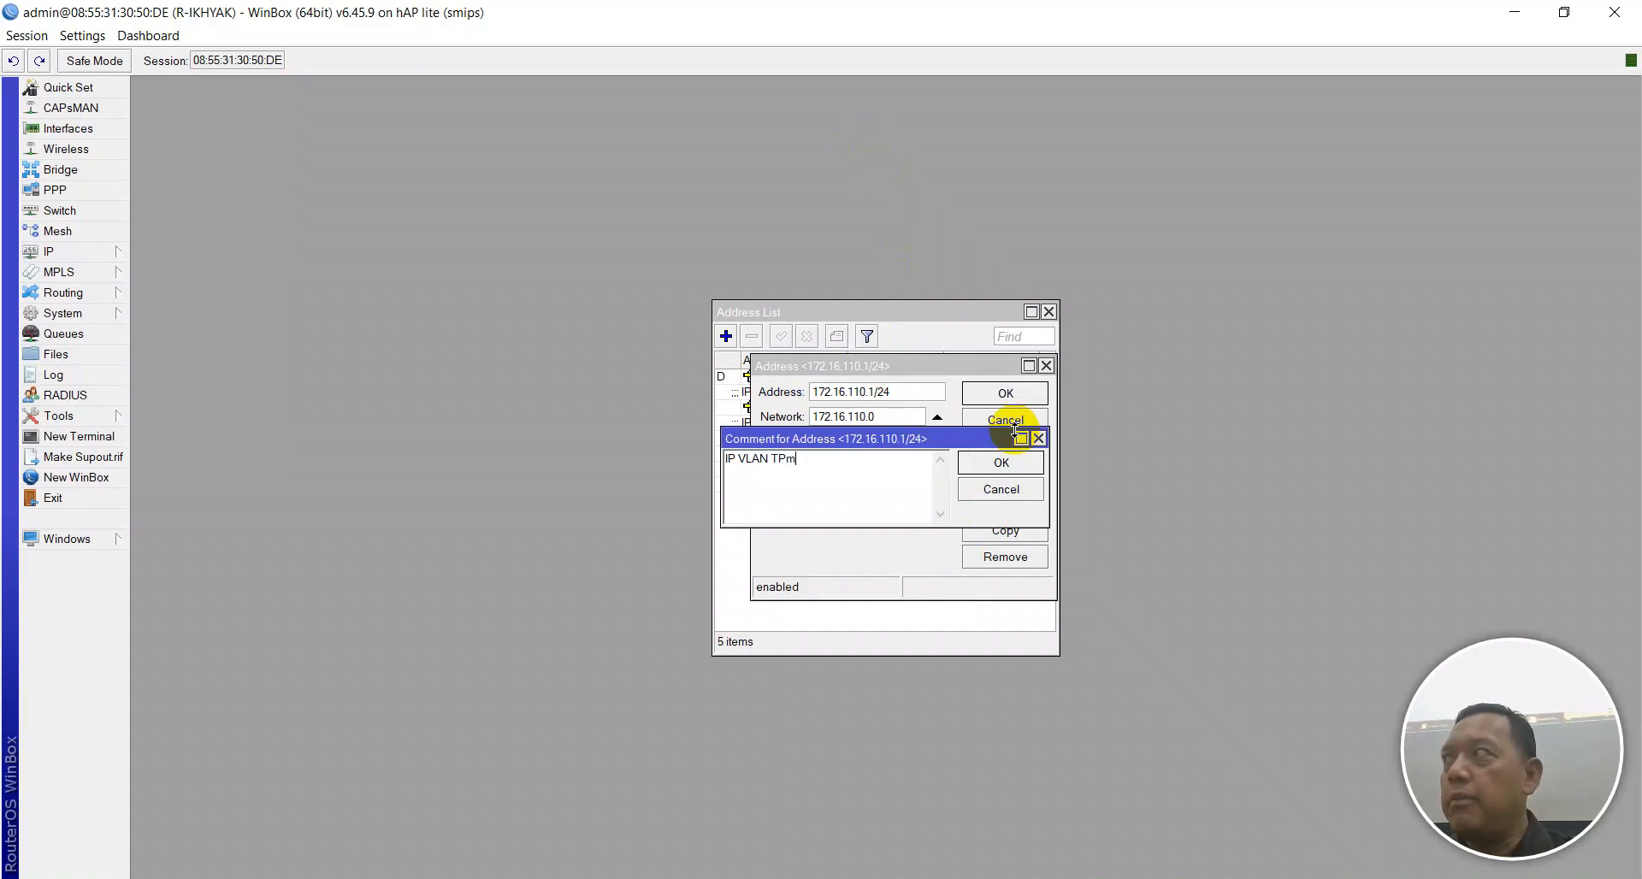
{"action": "key", "text": "Return"}
{"action": "key", "text": "Return"}
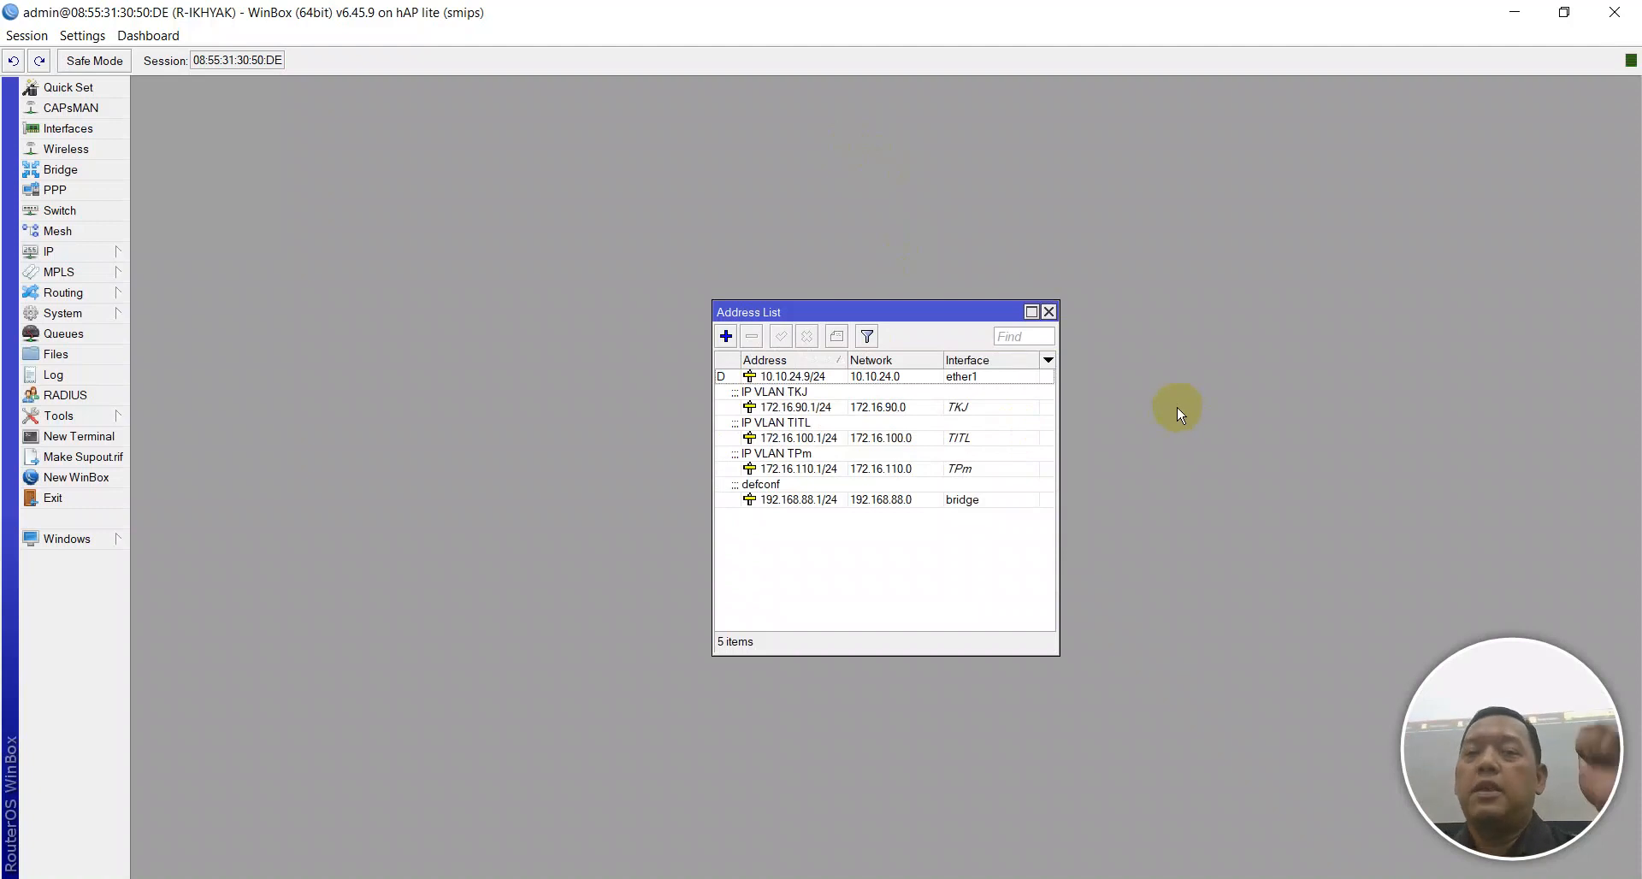
Review the TKJ, TITL, TPm and defconf 192.168.88.1/24 entries, then close the Address List.
{"action": "left_click", "coordinate": [793, 405]}
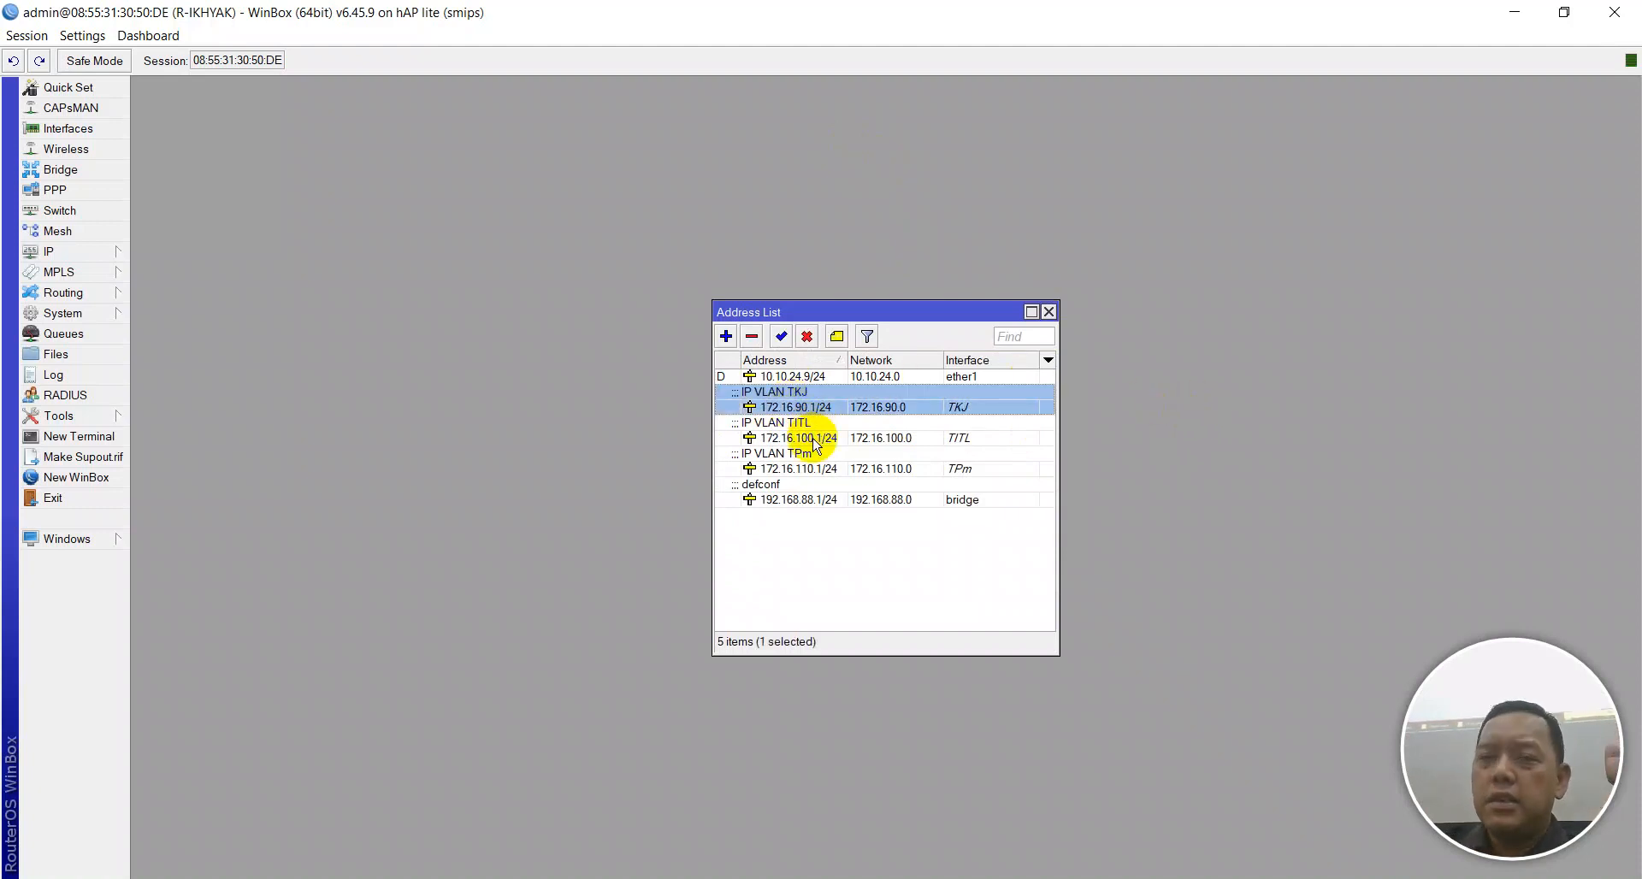
{"action": "left_click", "coordinate": [814, 439]}
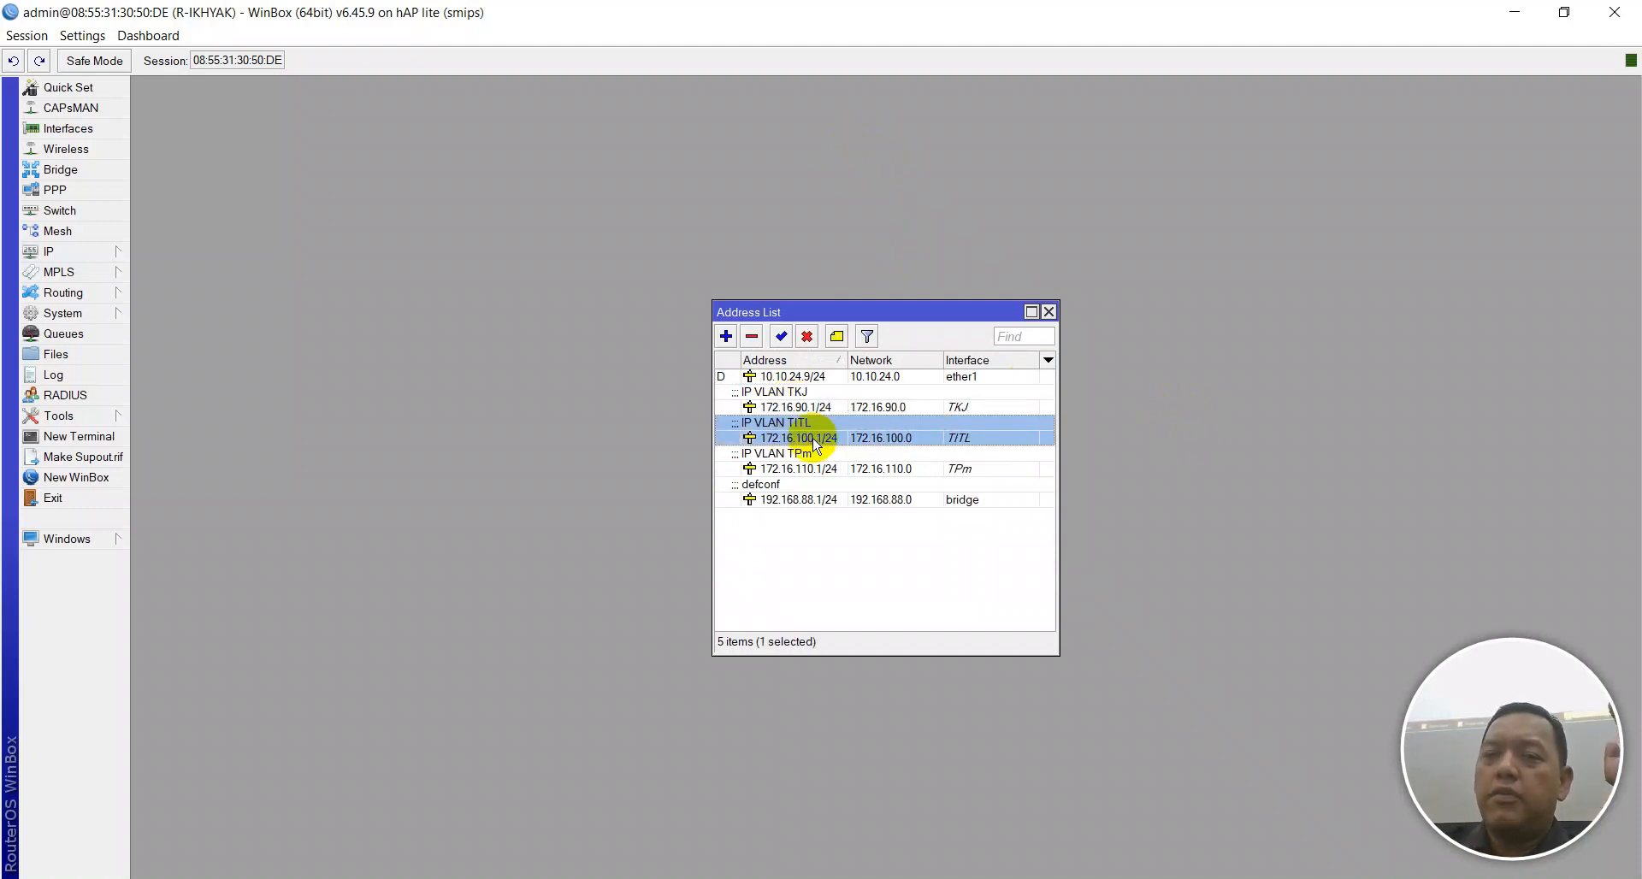
{"action": "left_click", "coordinate": [810, 467]}
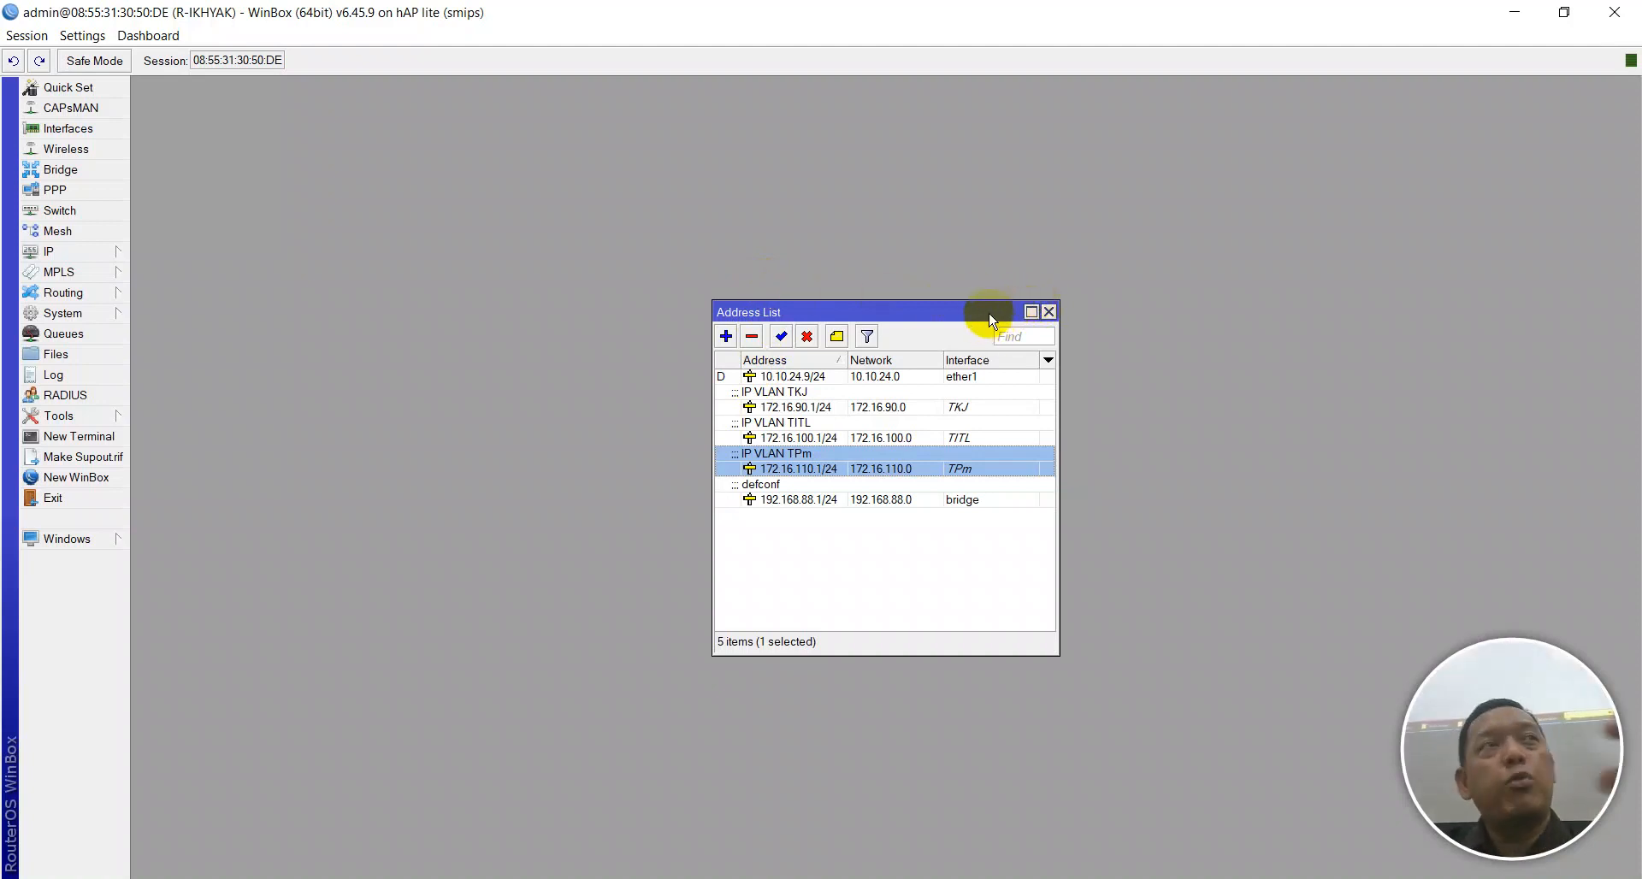
{"action": "left_click", "coordinate": [843, 503]}
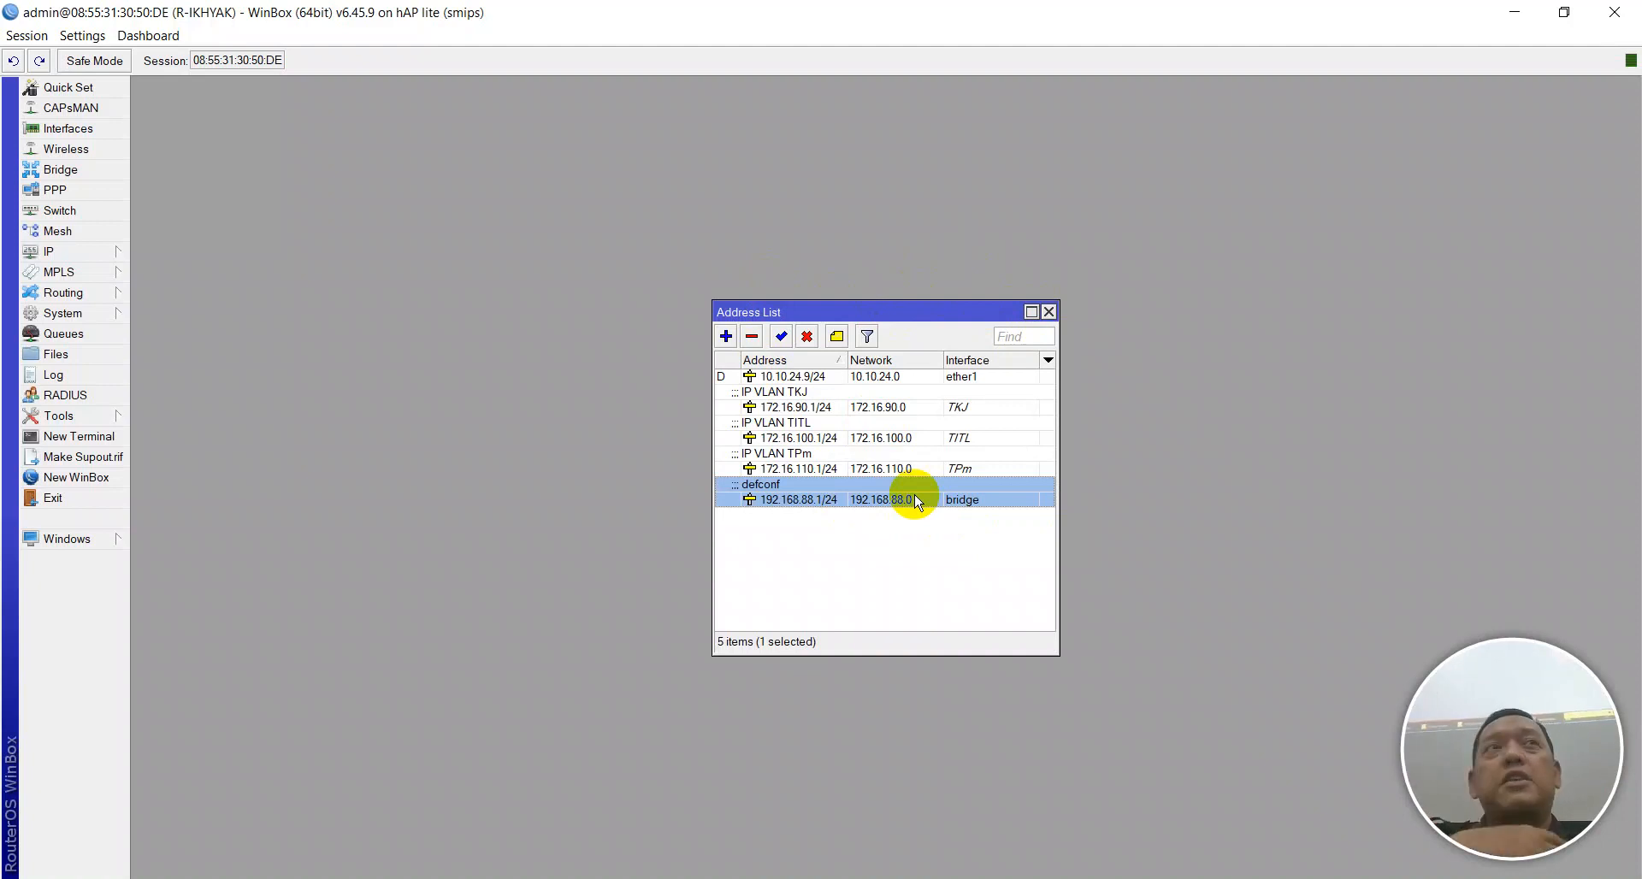
{"action": "left_click", "coordinate": [1048, 312]}
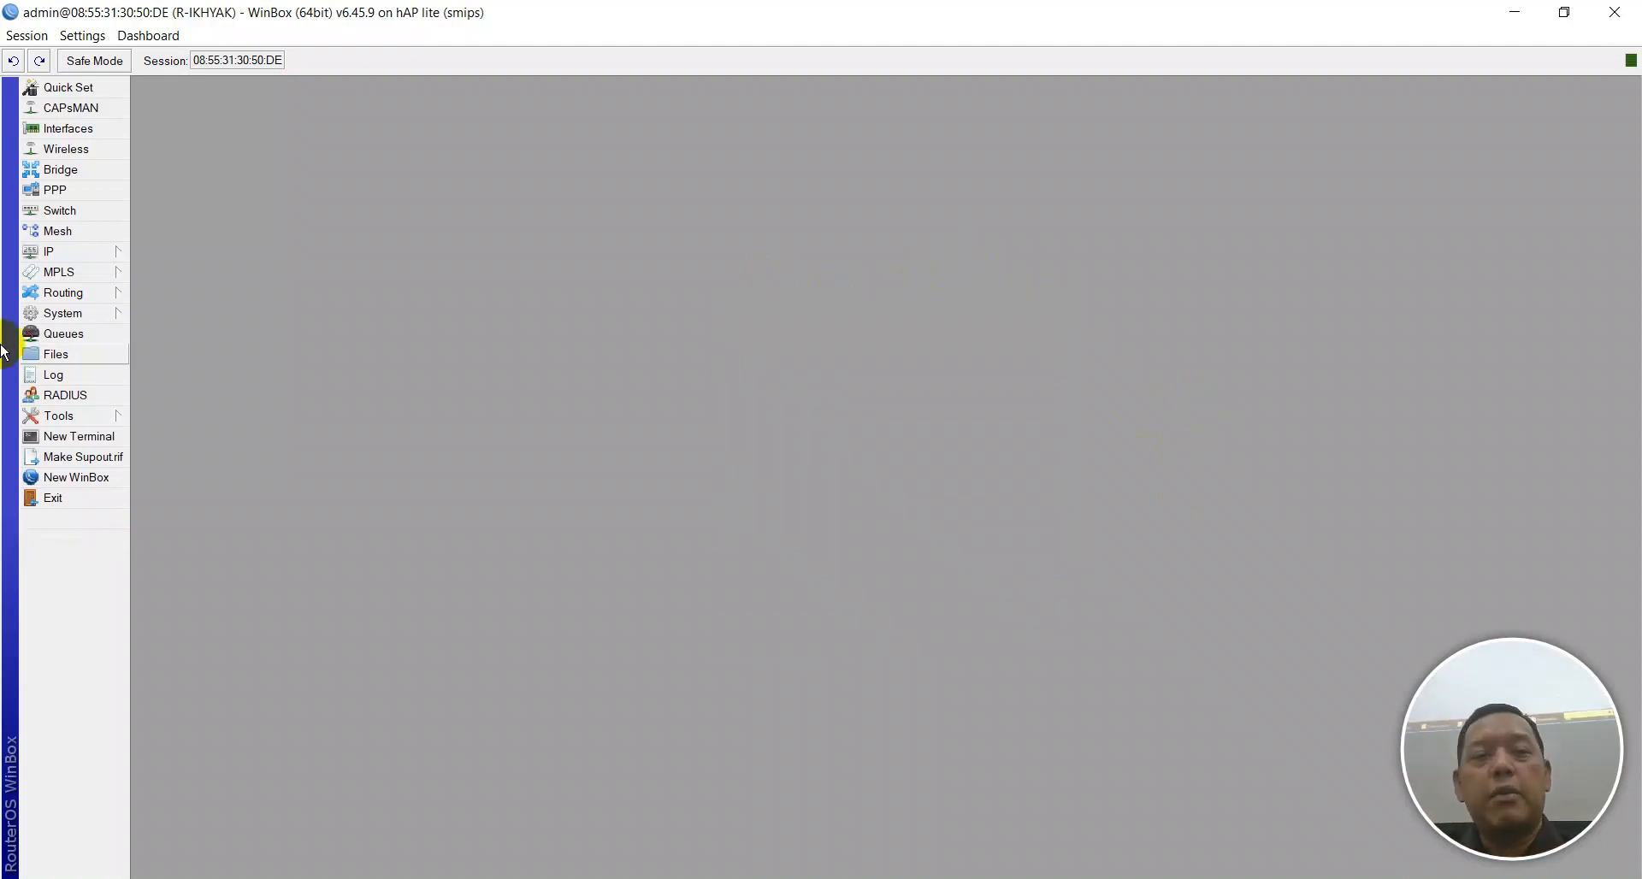
Reset the router configuration with No Default Configuration and Do Not Backup ticked.
{"action": "left_click", "coordinate": [47, 318]}
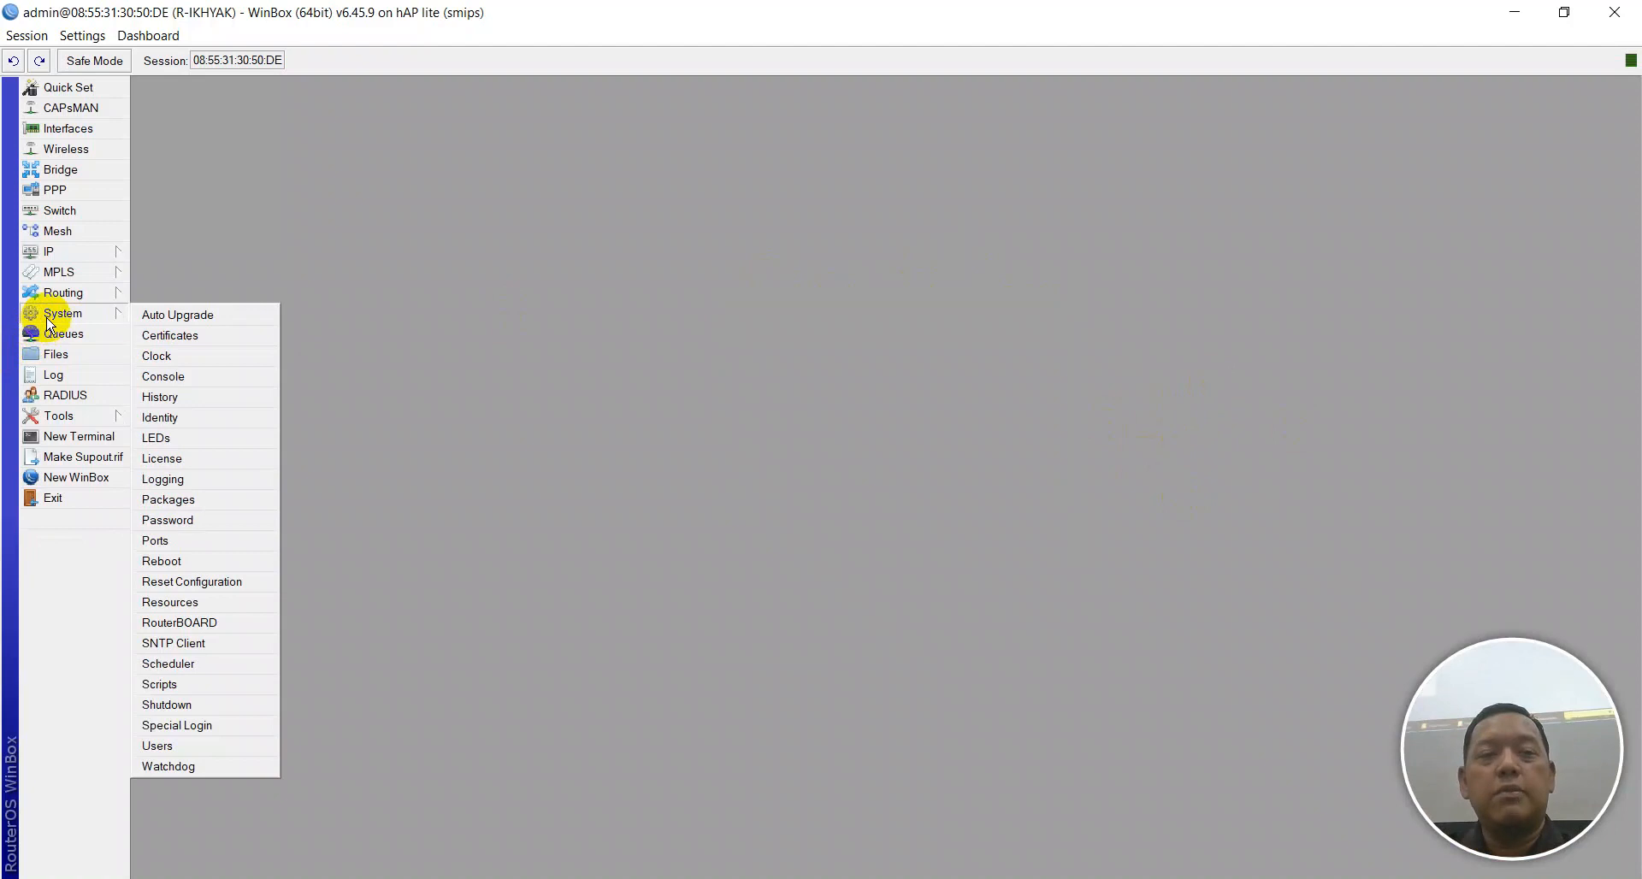
{"action": "left_click", "coordinate": [214, 583]}
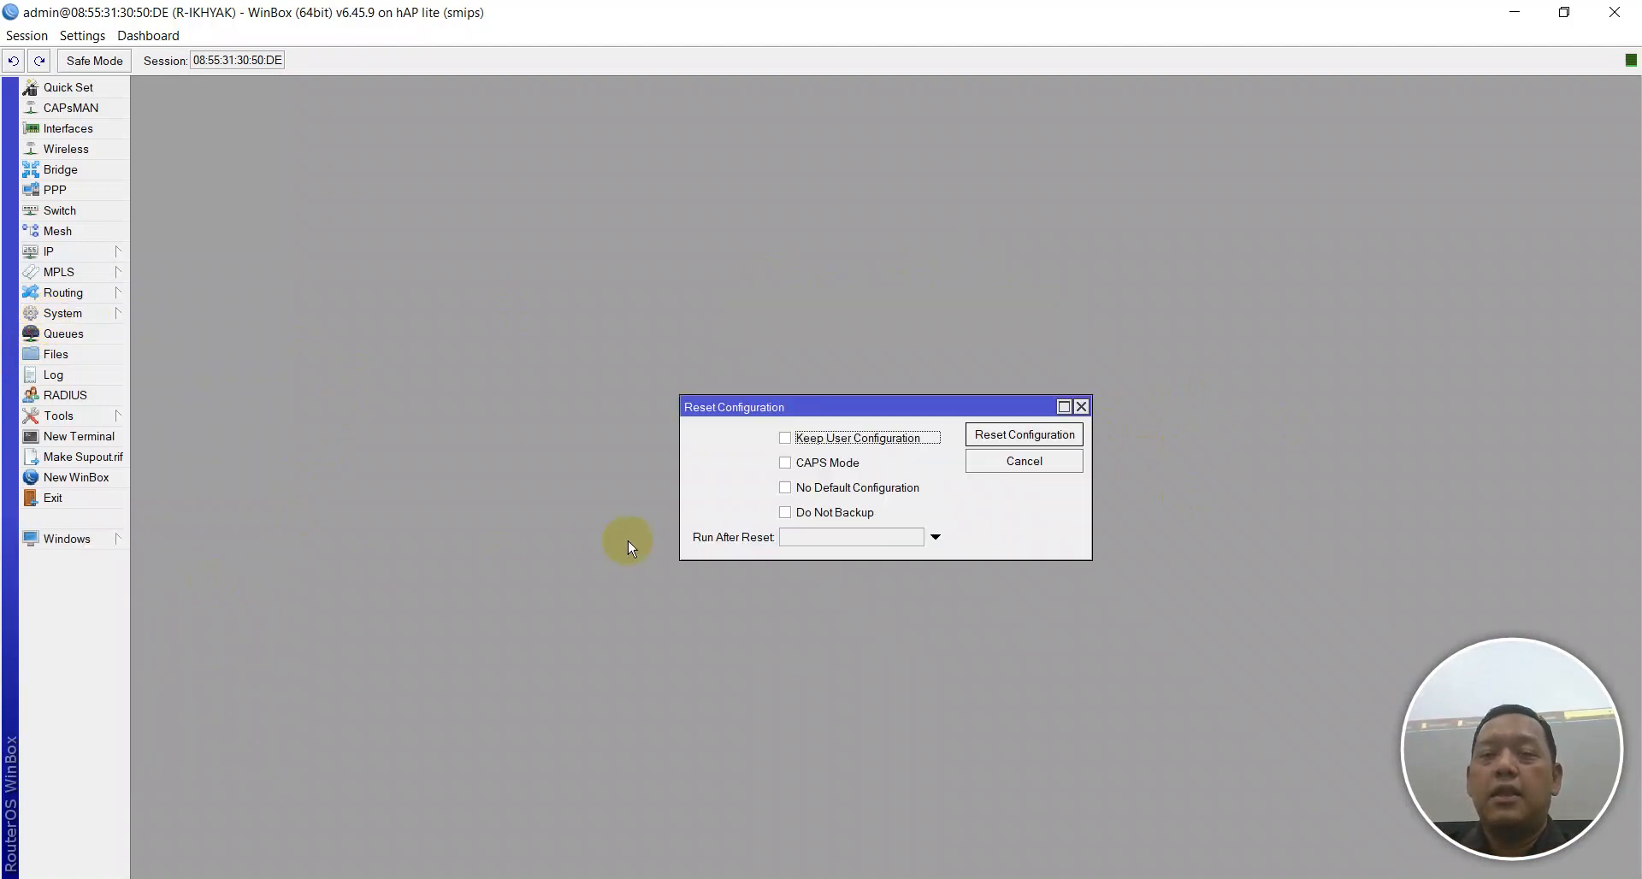
{"action": "left_click", "coordinate": [826, 489]}
{"action": "left_click", "coordinate": [819, 515]}
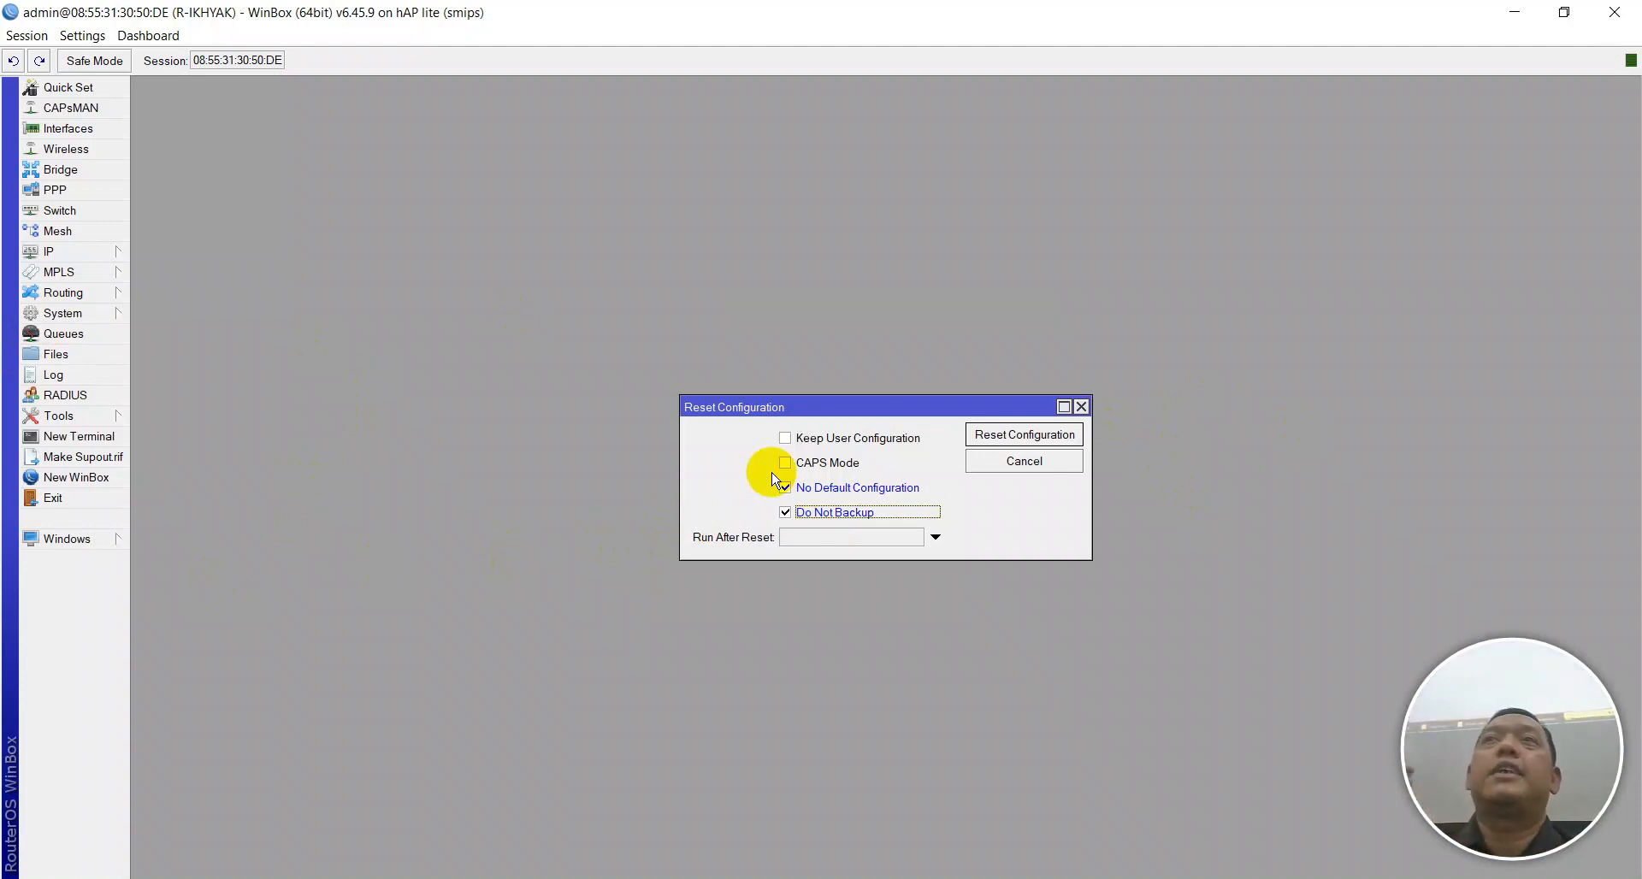
{"action": "left_click", "coordinate": [771, 467]}
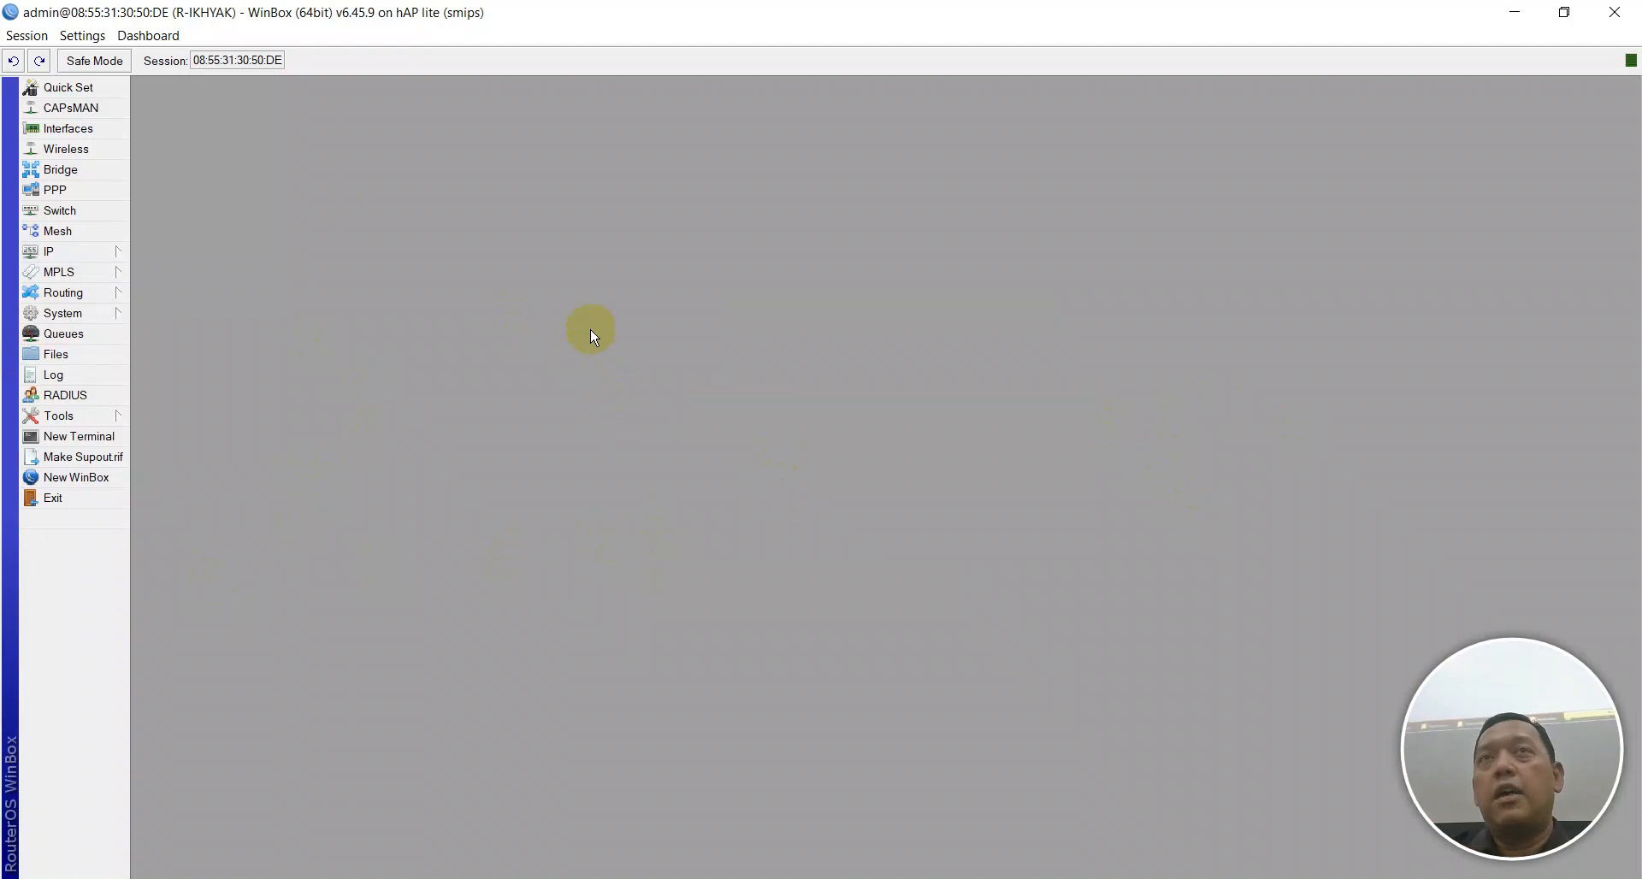
{"action": "left_click", "coordinate": [53, 169]}
Retry connecting to the router from a refreshed Neighbors list after failed attempts.
{"action": "left_click", "coordinate": [216, 402]}
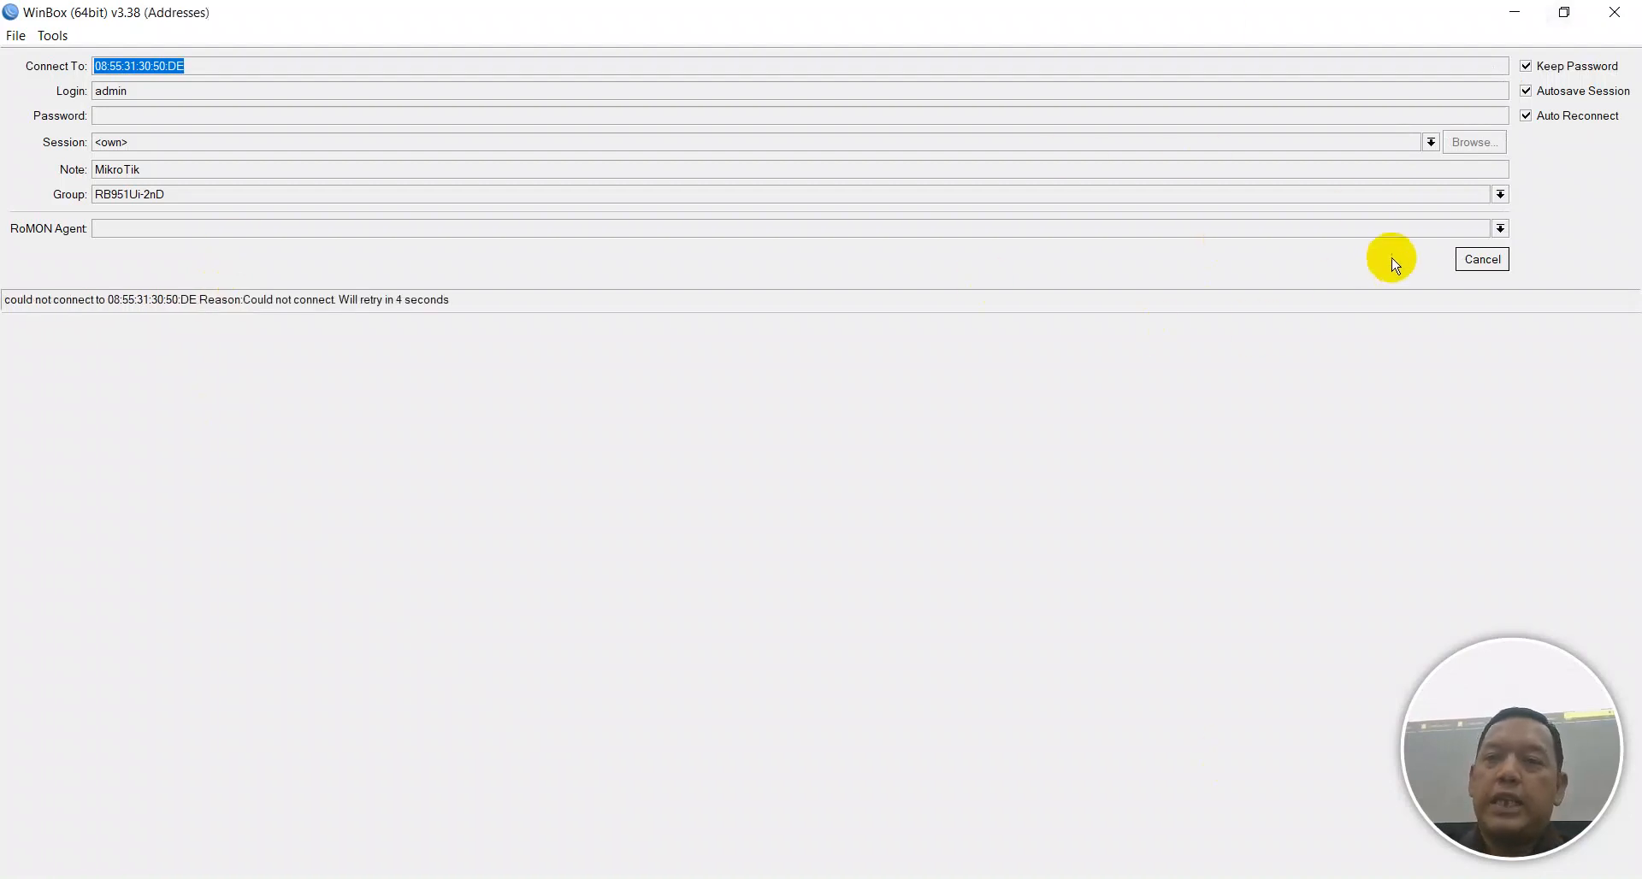
{"action": "left_click", "coordinate": [1466, 265]}
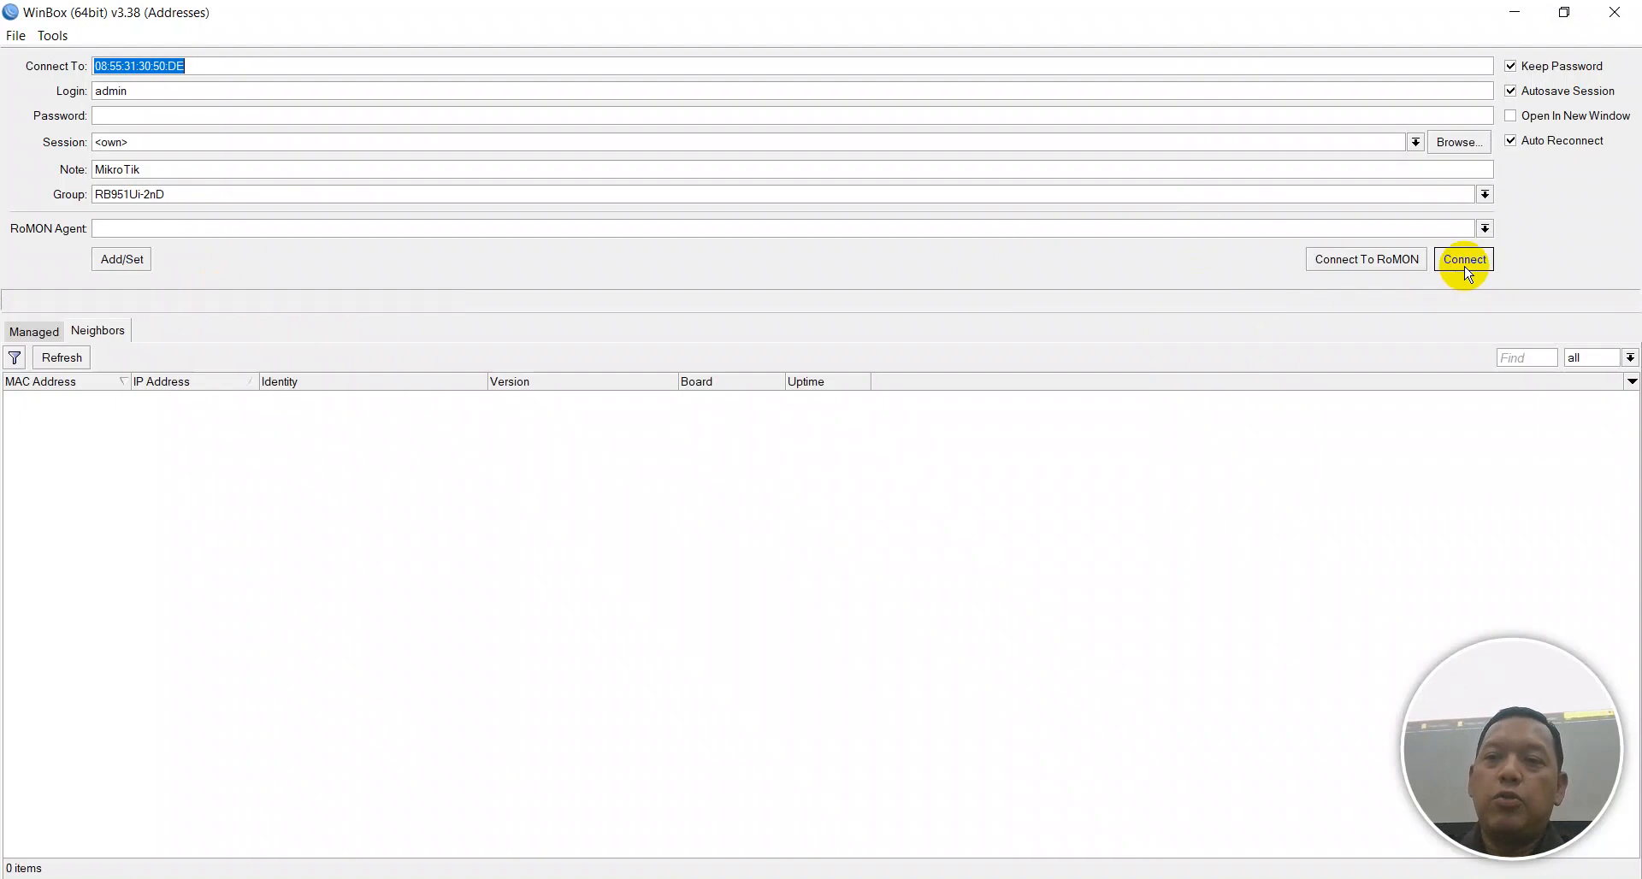
{"action": "left_click", "coordinate": [49, 400]}
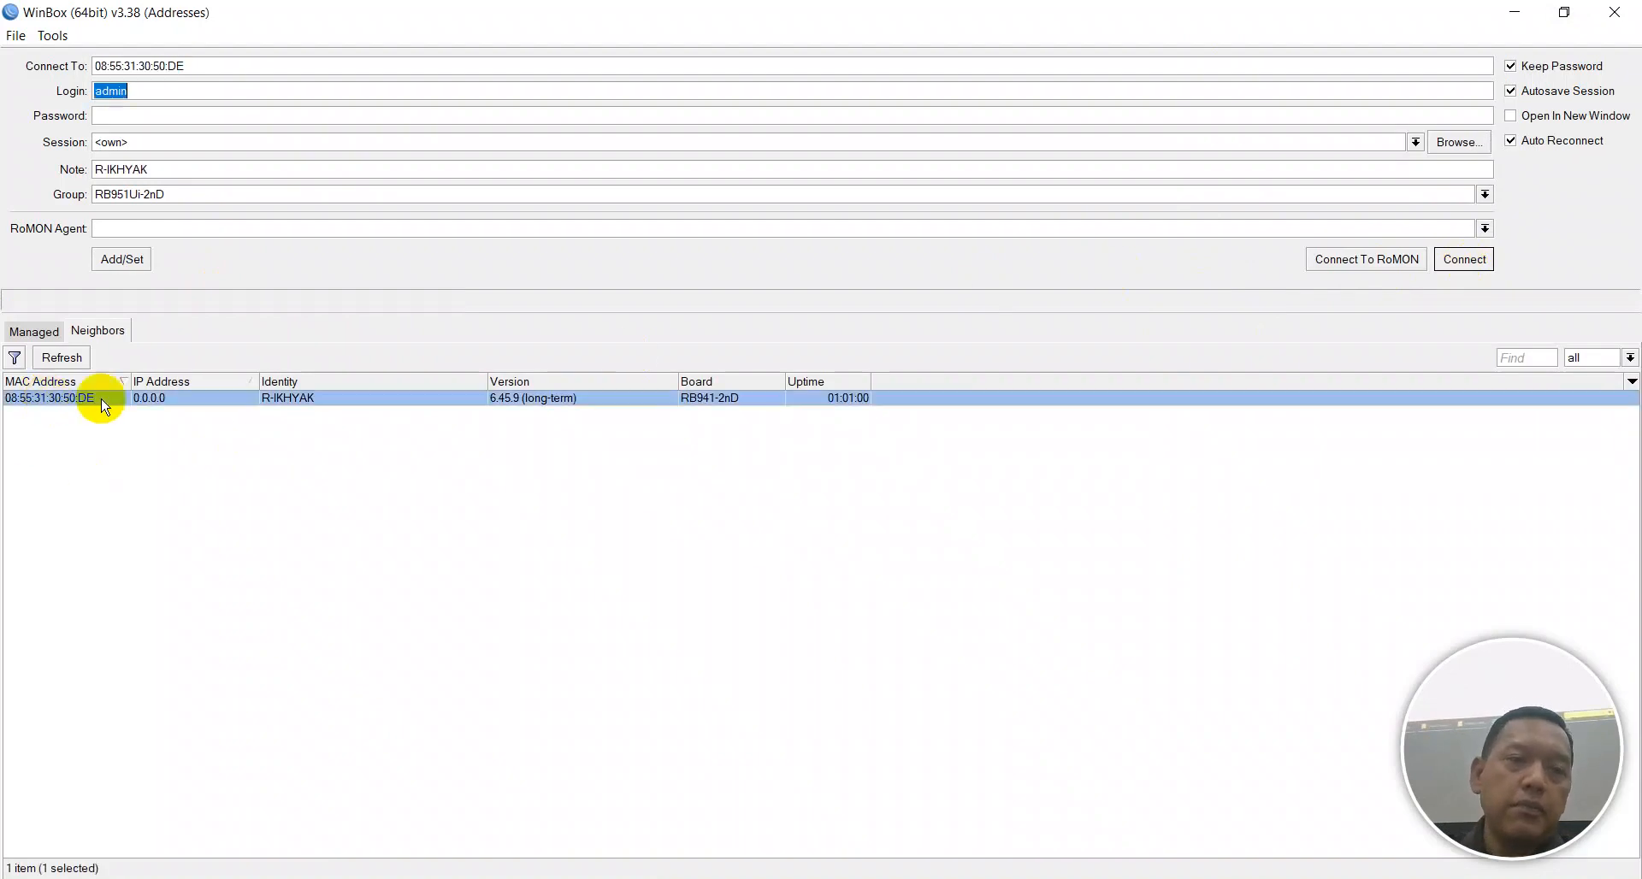
{"action": "left_click", "coordinate": [1459, 260]}
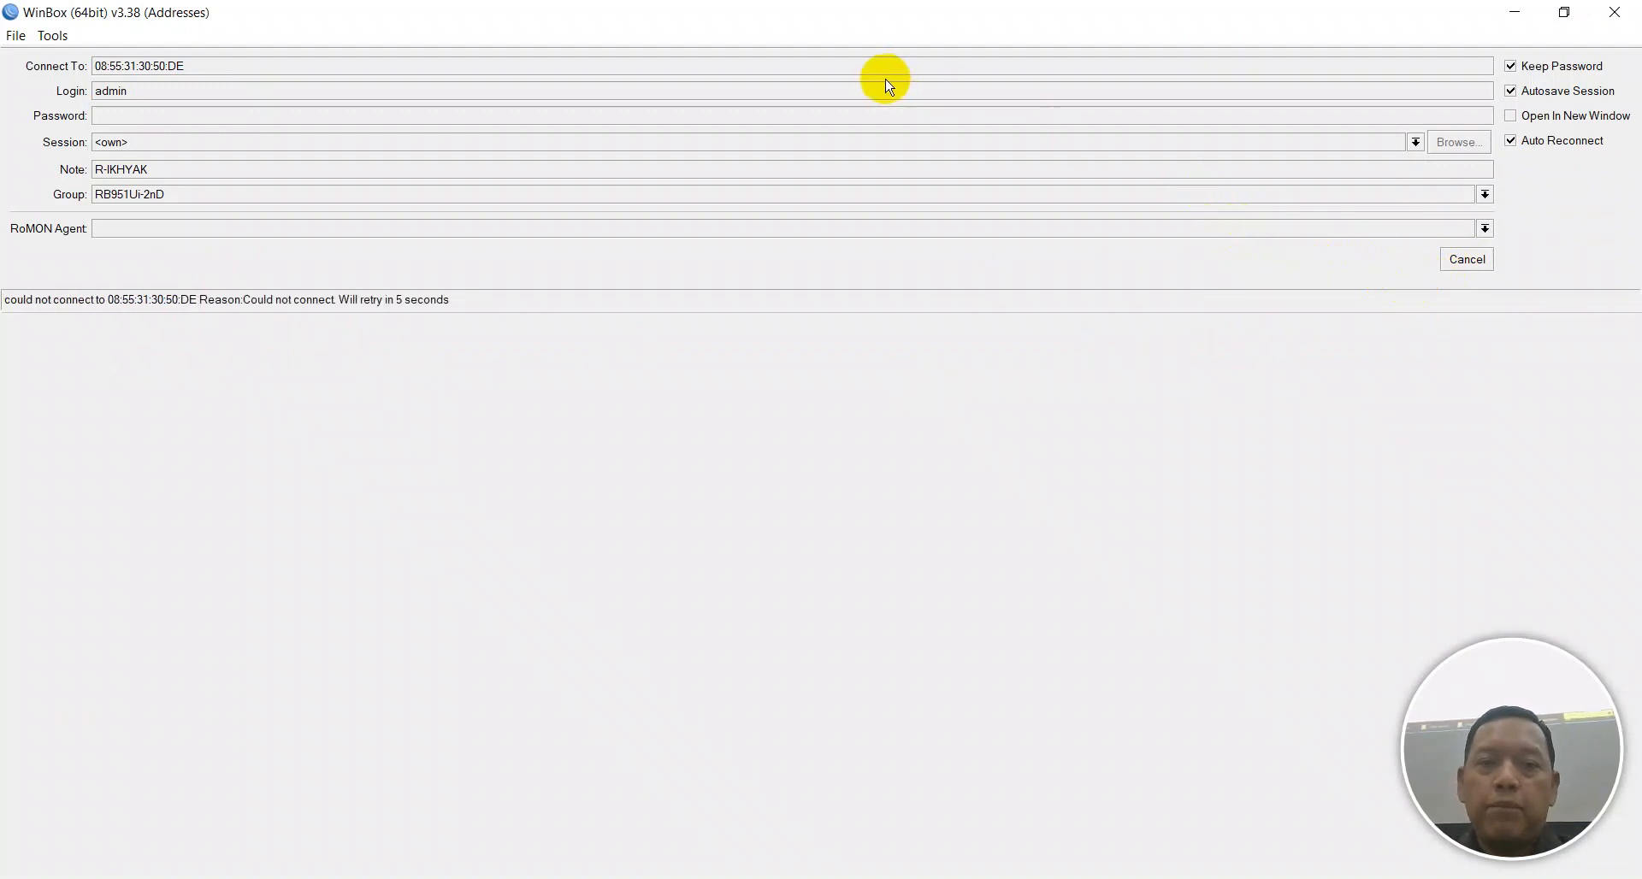
{"action": "left_click", "coordinate": [1467, 260]}
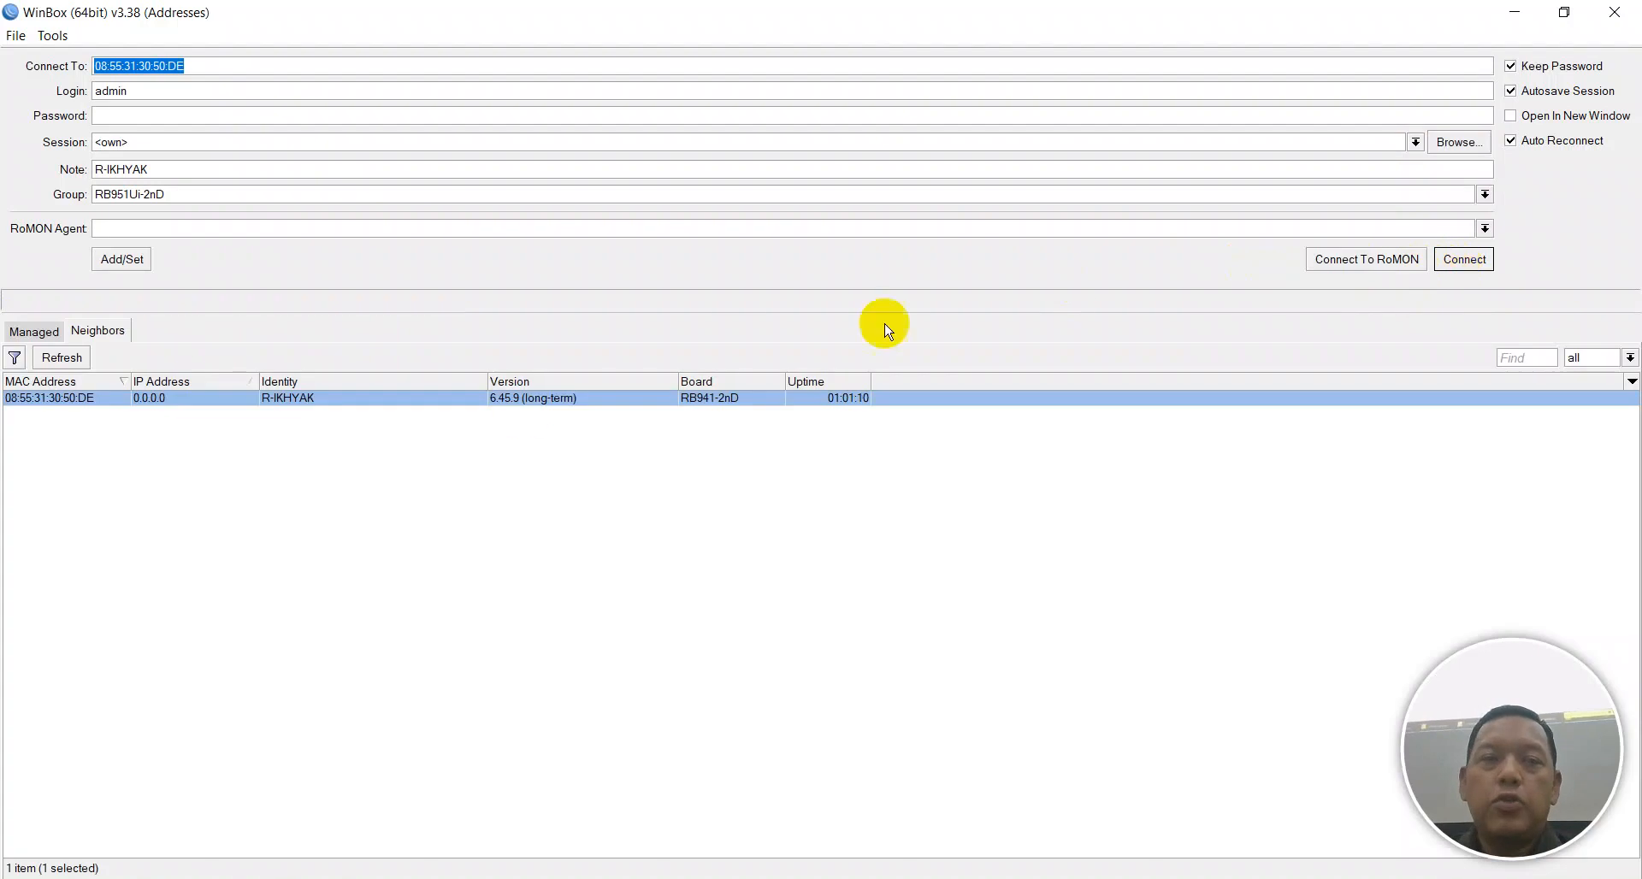
{"action": "left_click", "coordinate": [393, 439]}
{"action": "left_click", "coordinate": [66, 359]}
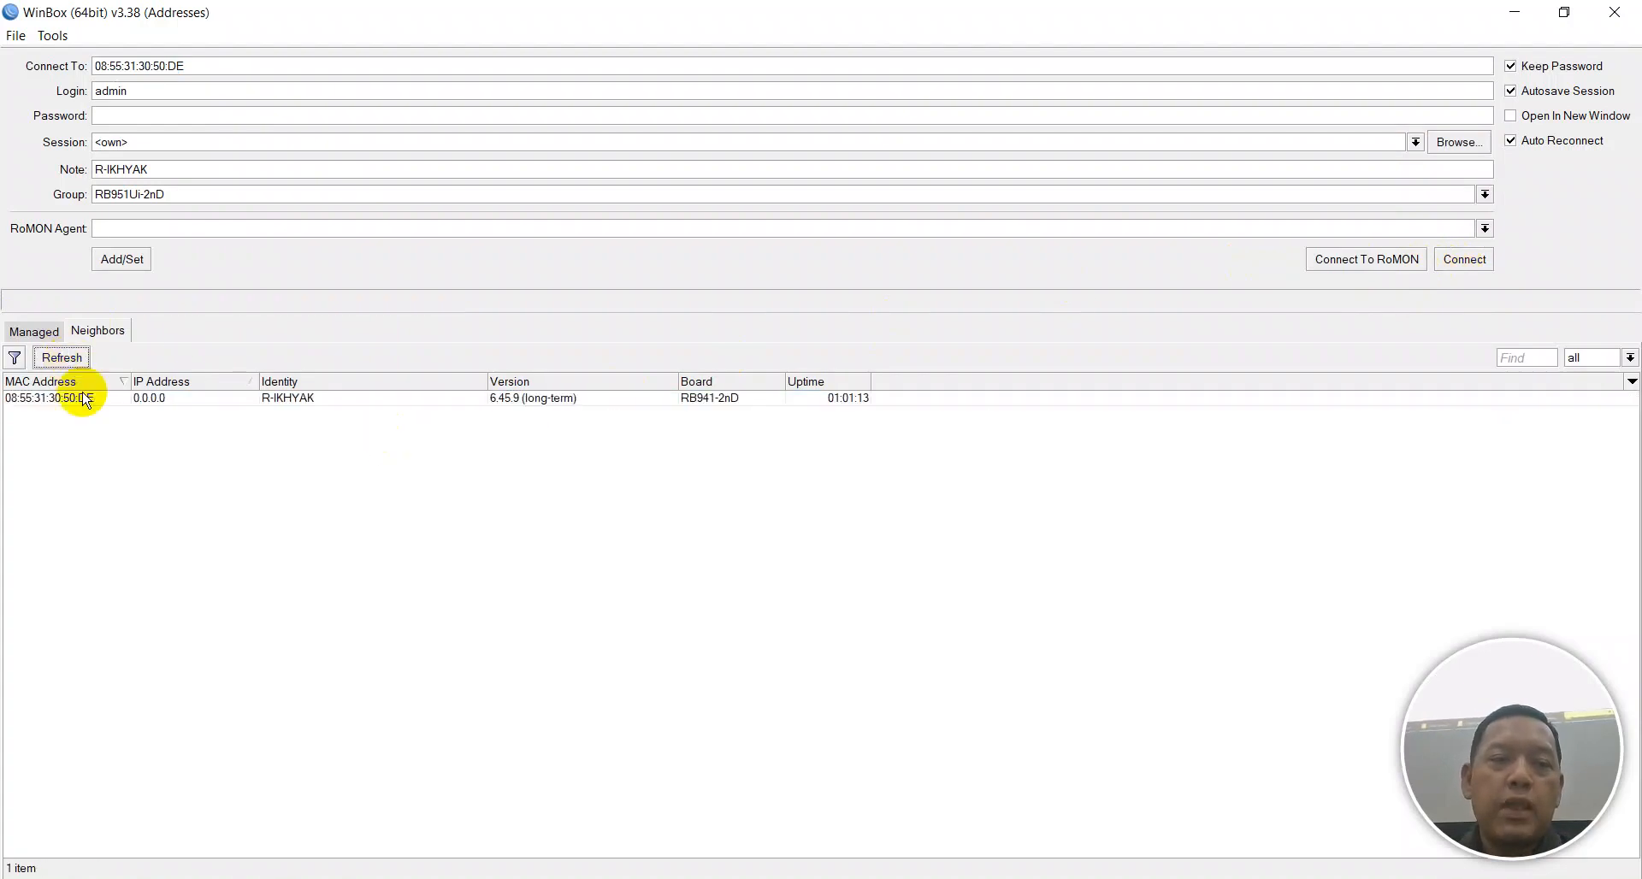
{"action": "left_click", "coordinate": [87, 400]}
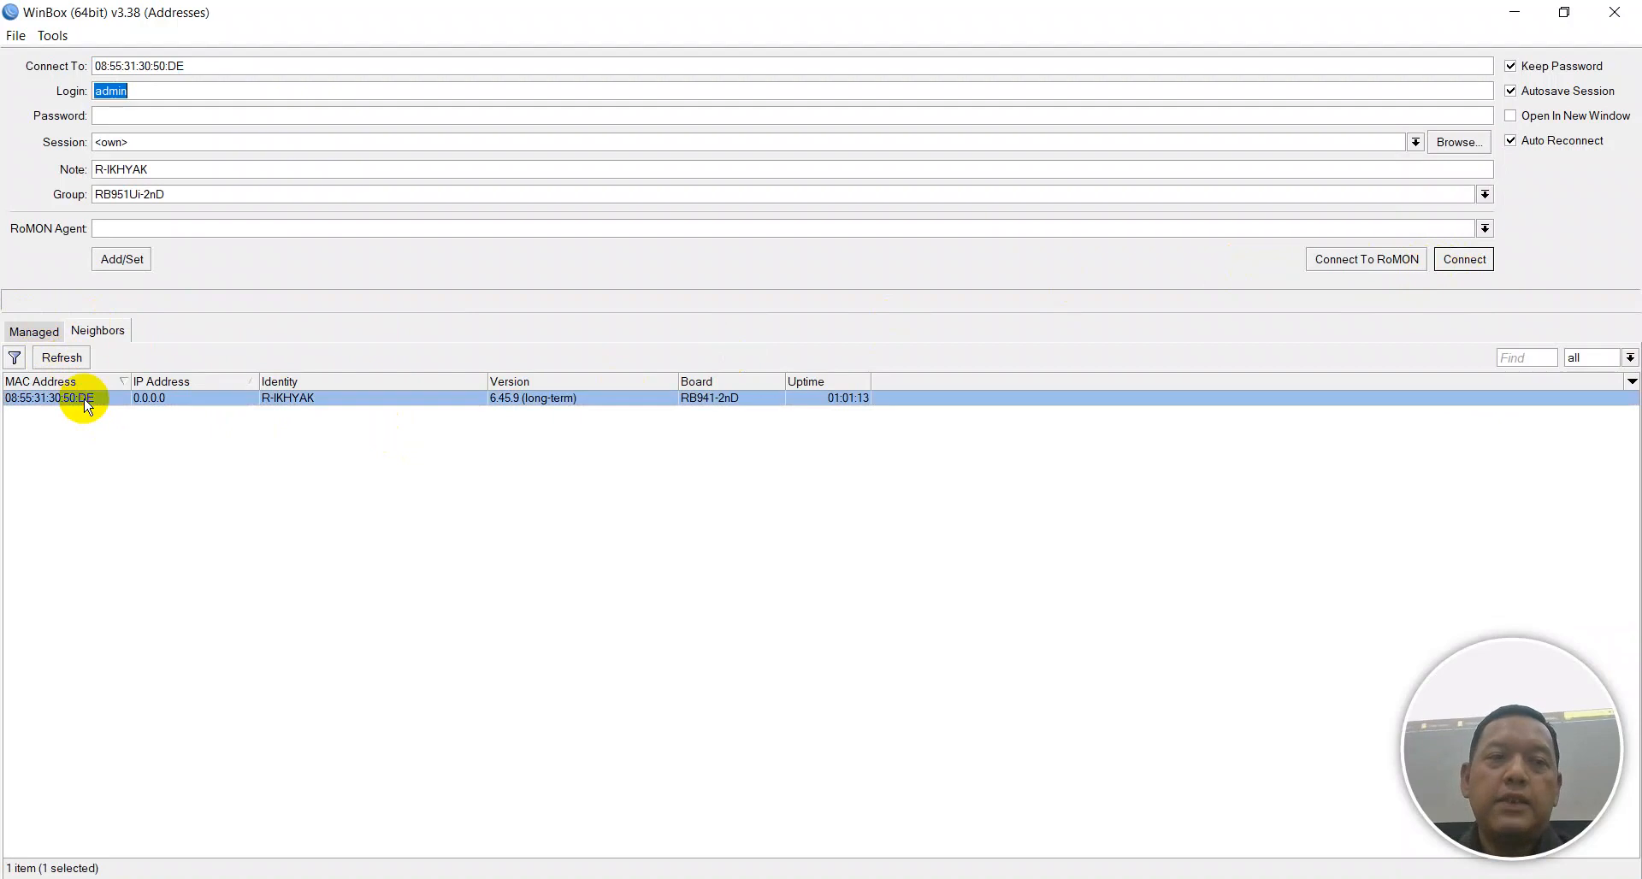
{"action": "left_click", "coordinate": [1464, 259]}
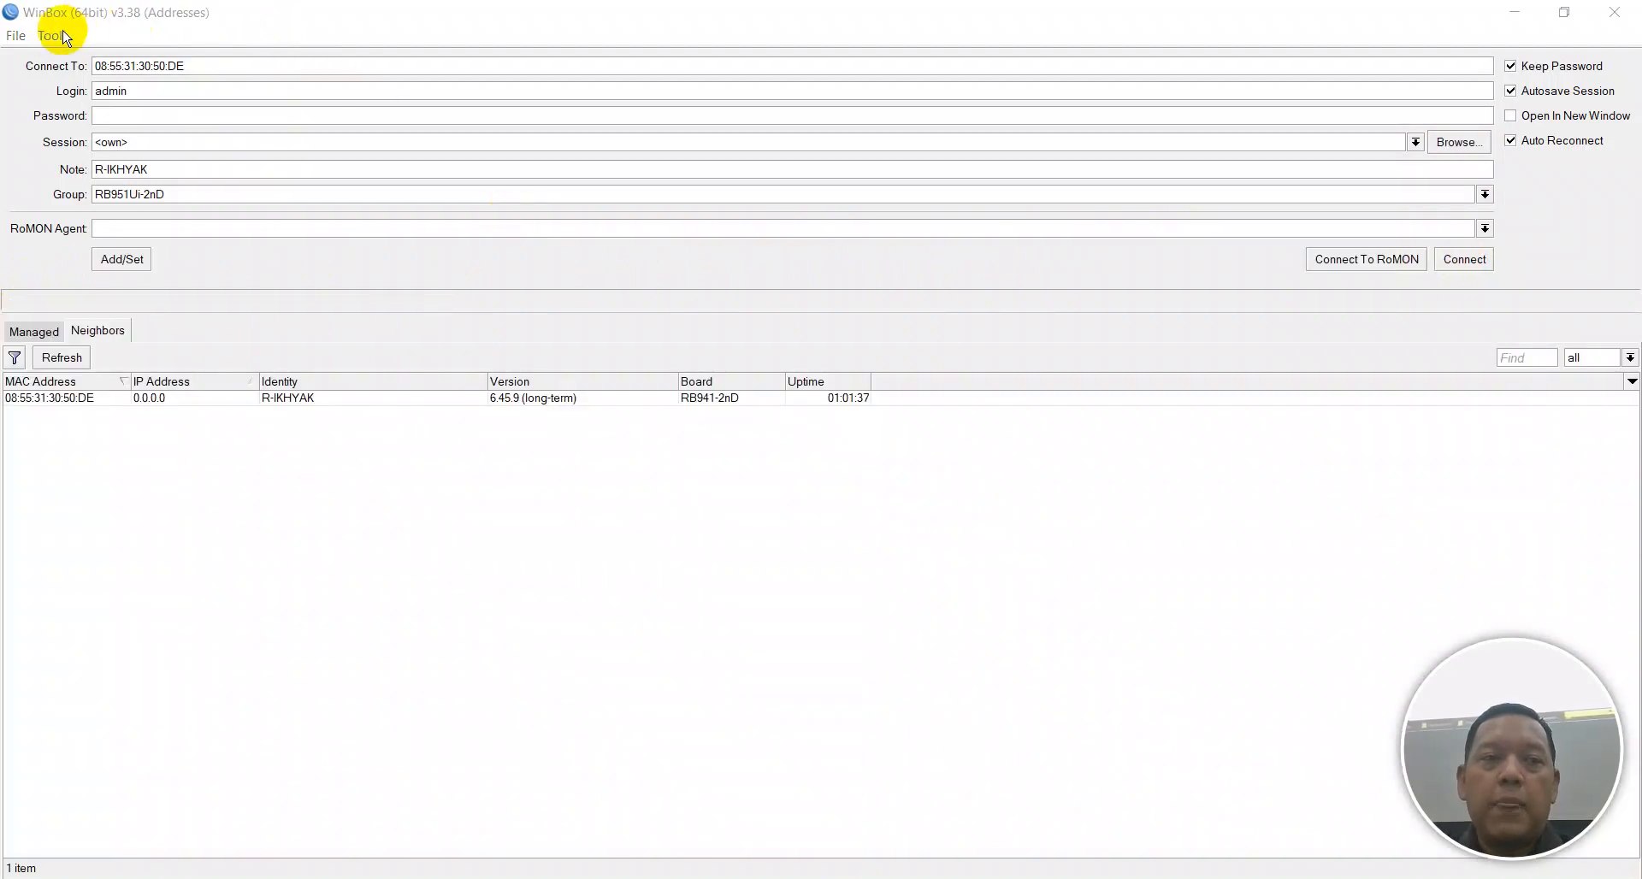
Clear WinBox's cache, rescan neighbors and reconnect to the hAP lite with an empty password.
{"action": "left_click", "coordinate": [52, 35]}
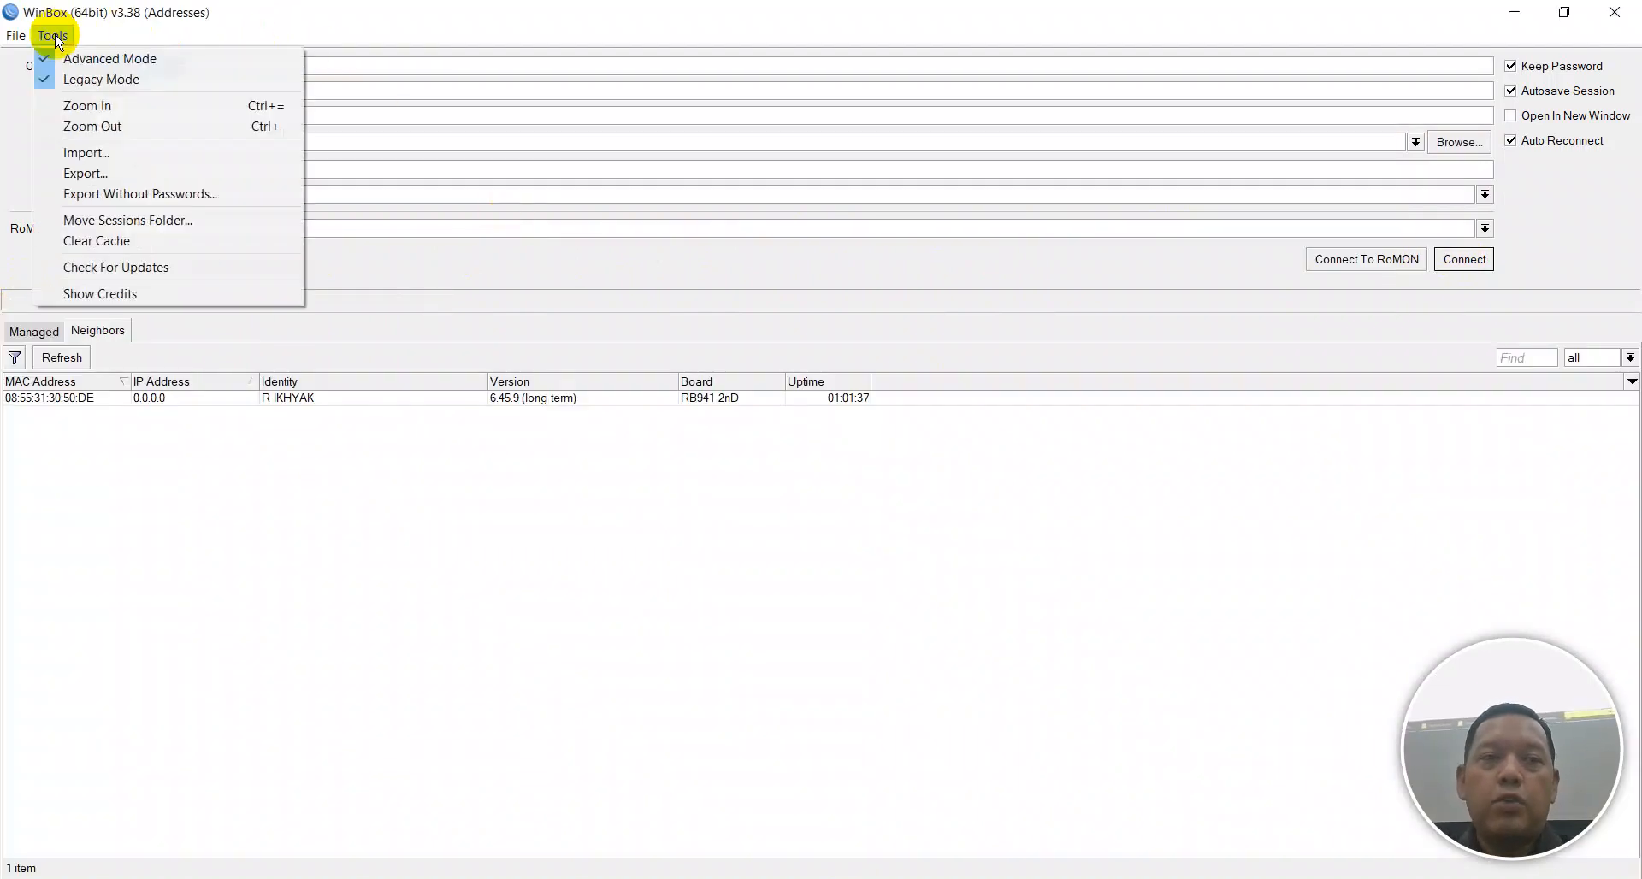
{"action": "left_click", "coordinate": [100, 242]}
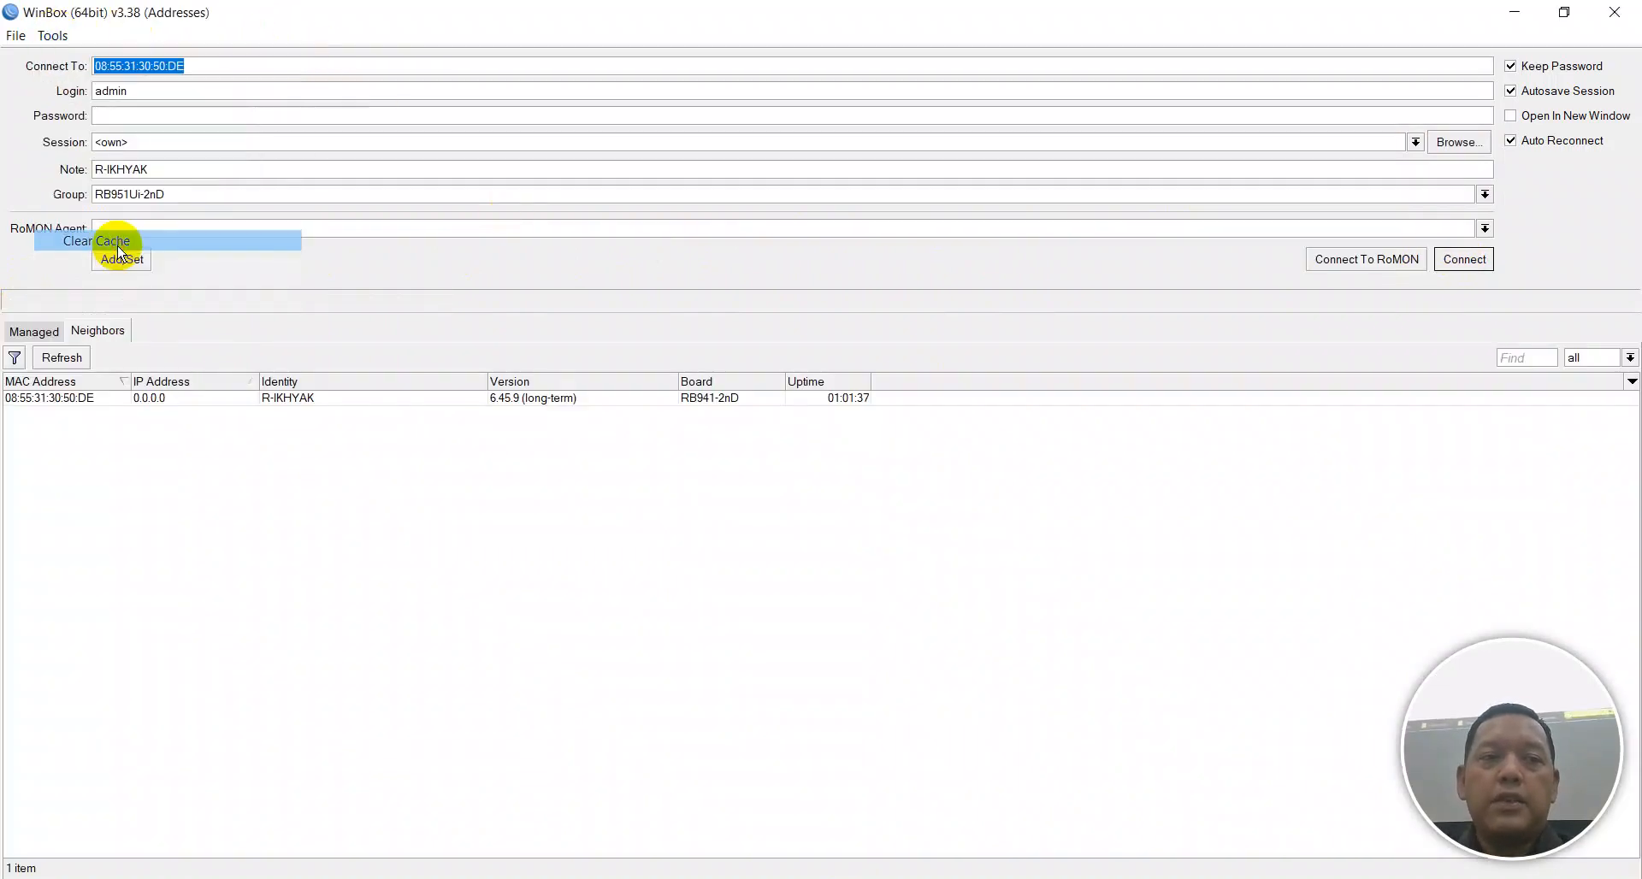
{"action": "left_click", "coordinate": [72, 357]}
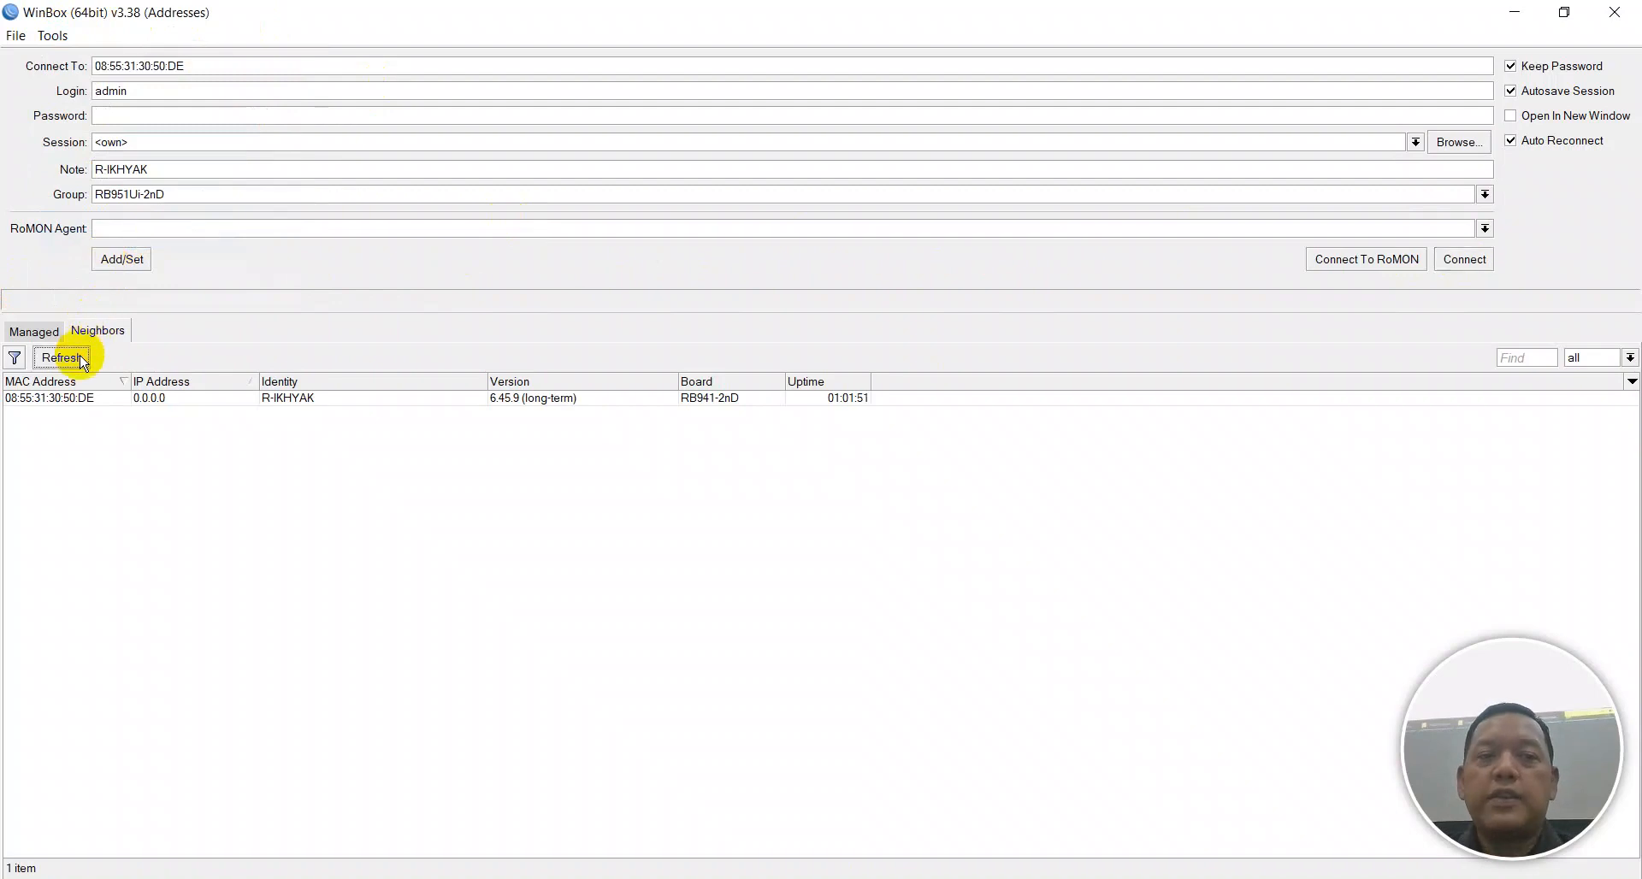
{"action": "left_click", "coordinate": [77, 399]}
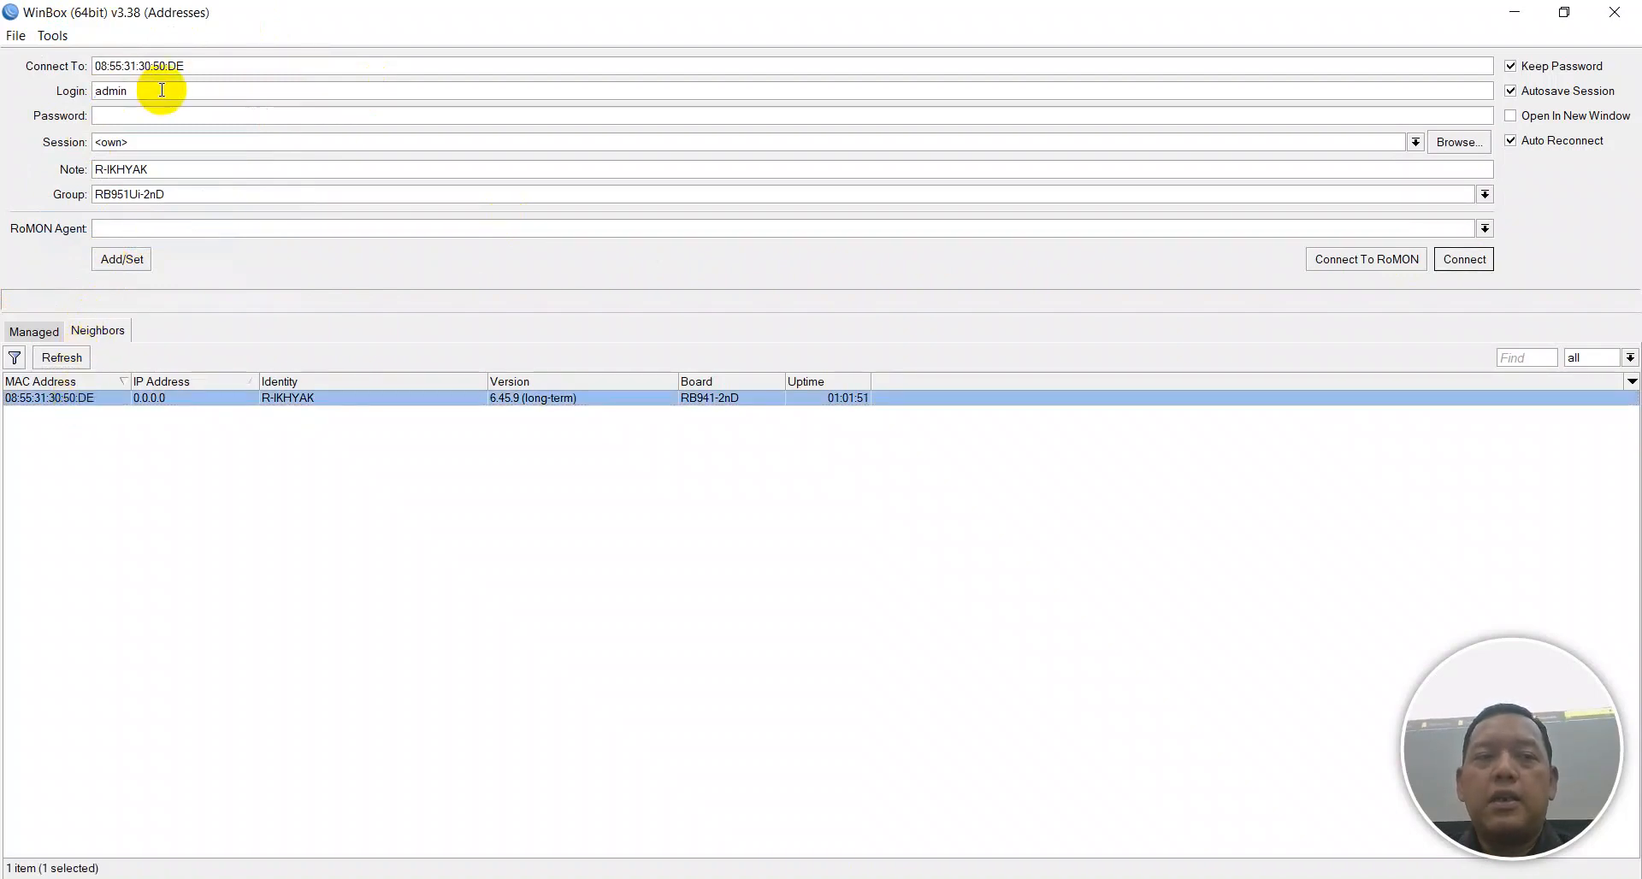
{"action": "left_click", "coordinate": [244, 115]}
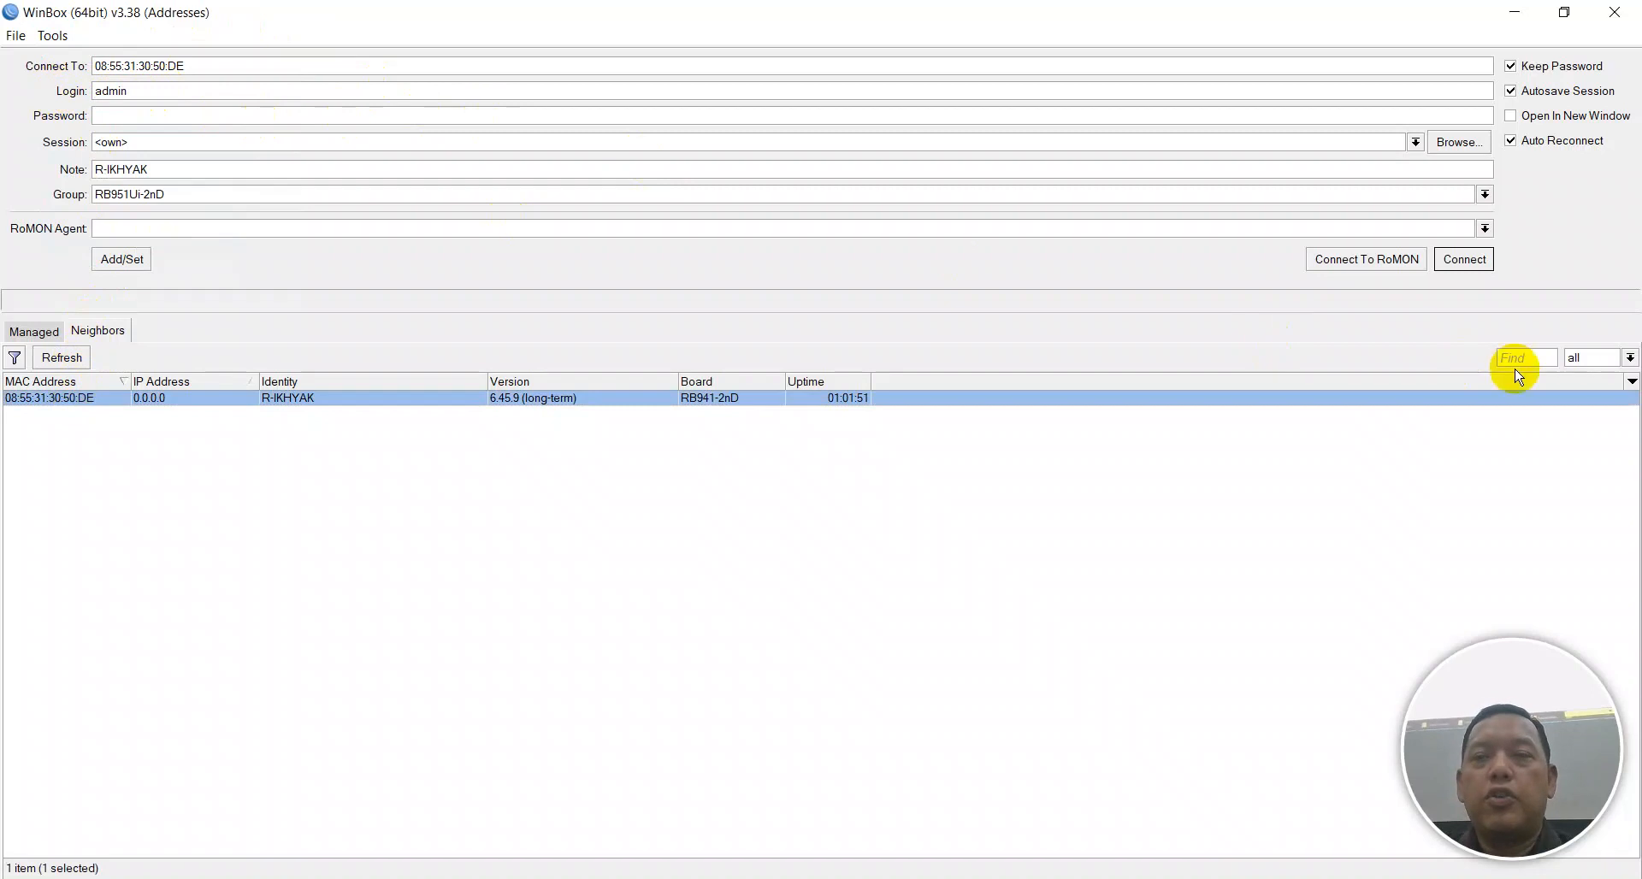
{"action": "left_click", "coordinate": [1463, 261]}
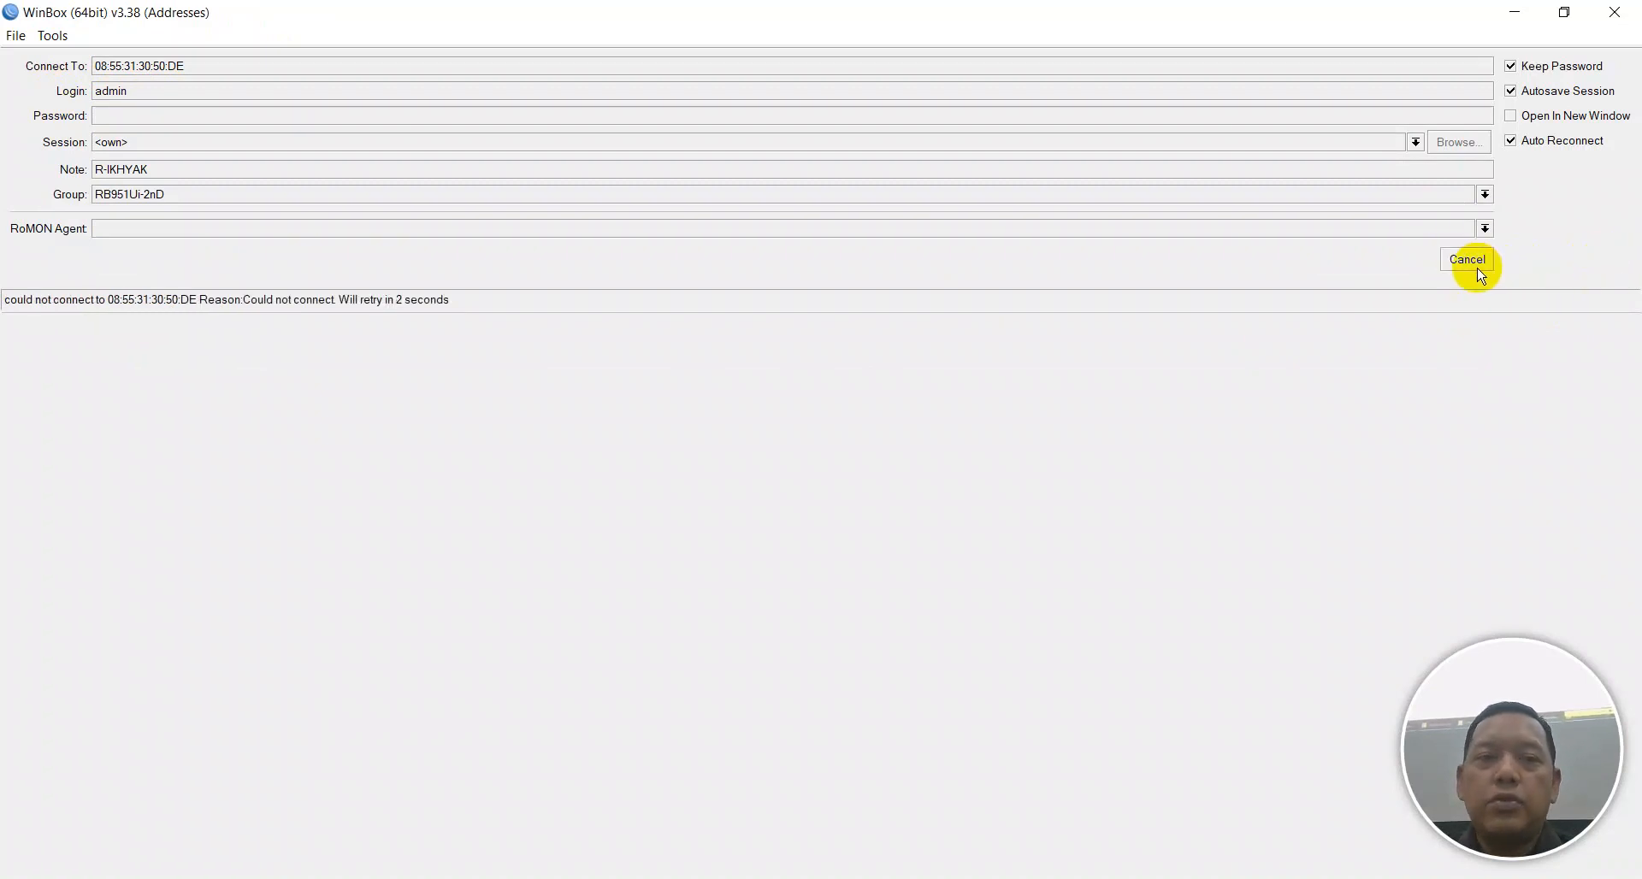
{"action": "left_click", "coordinate": [1471, 263]}
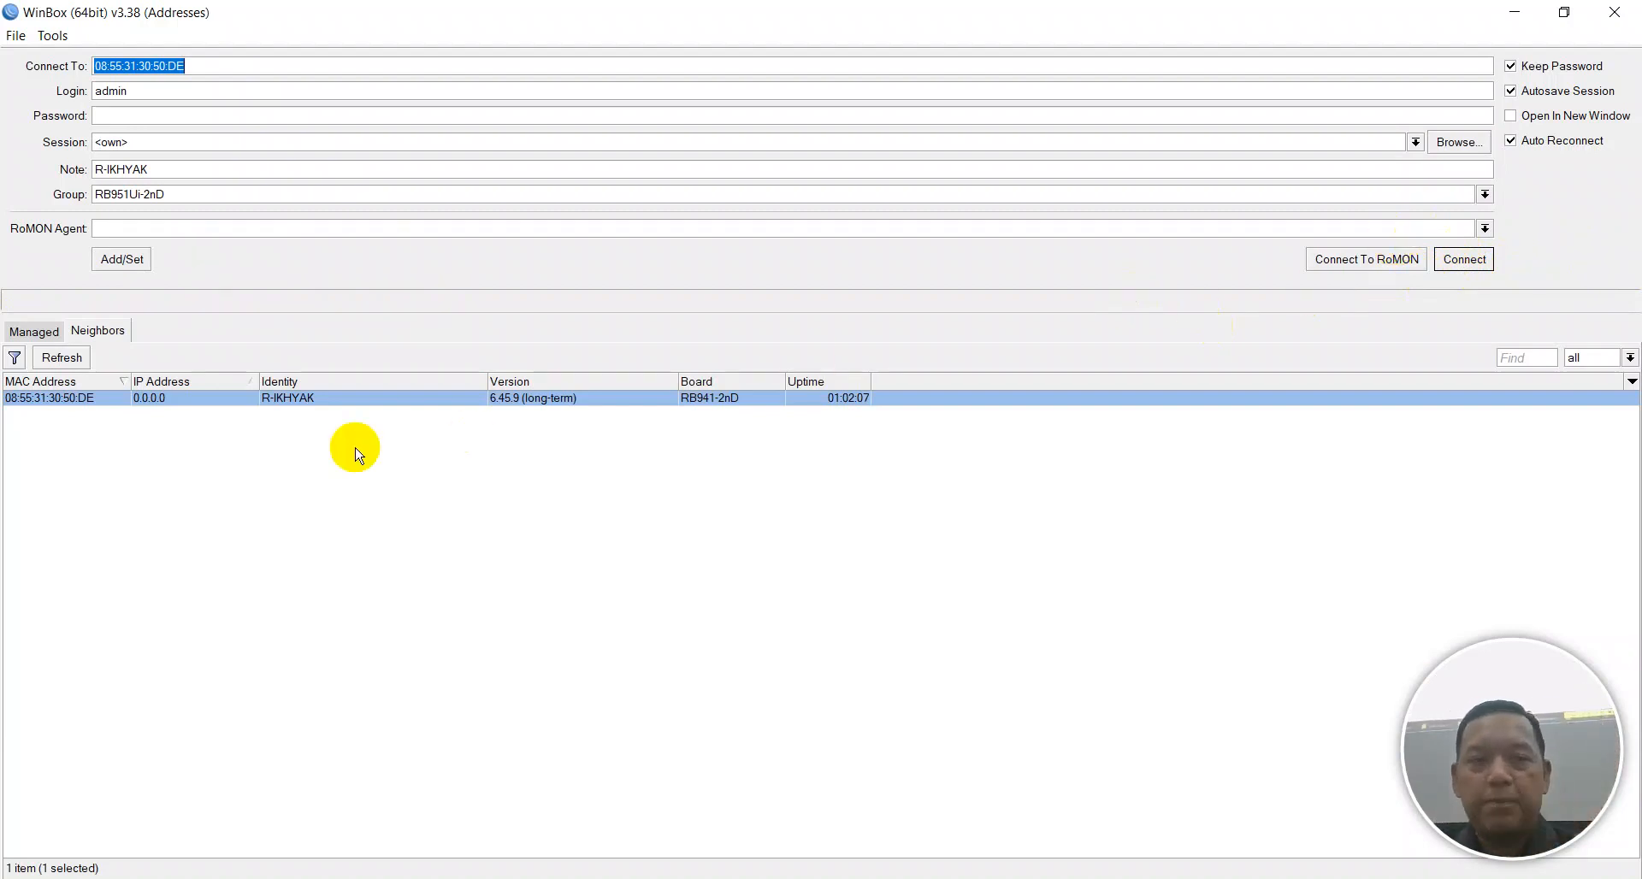
{"action": "left_click", "coordinate": [76, 358]}
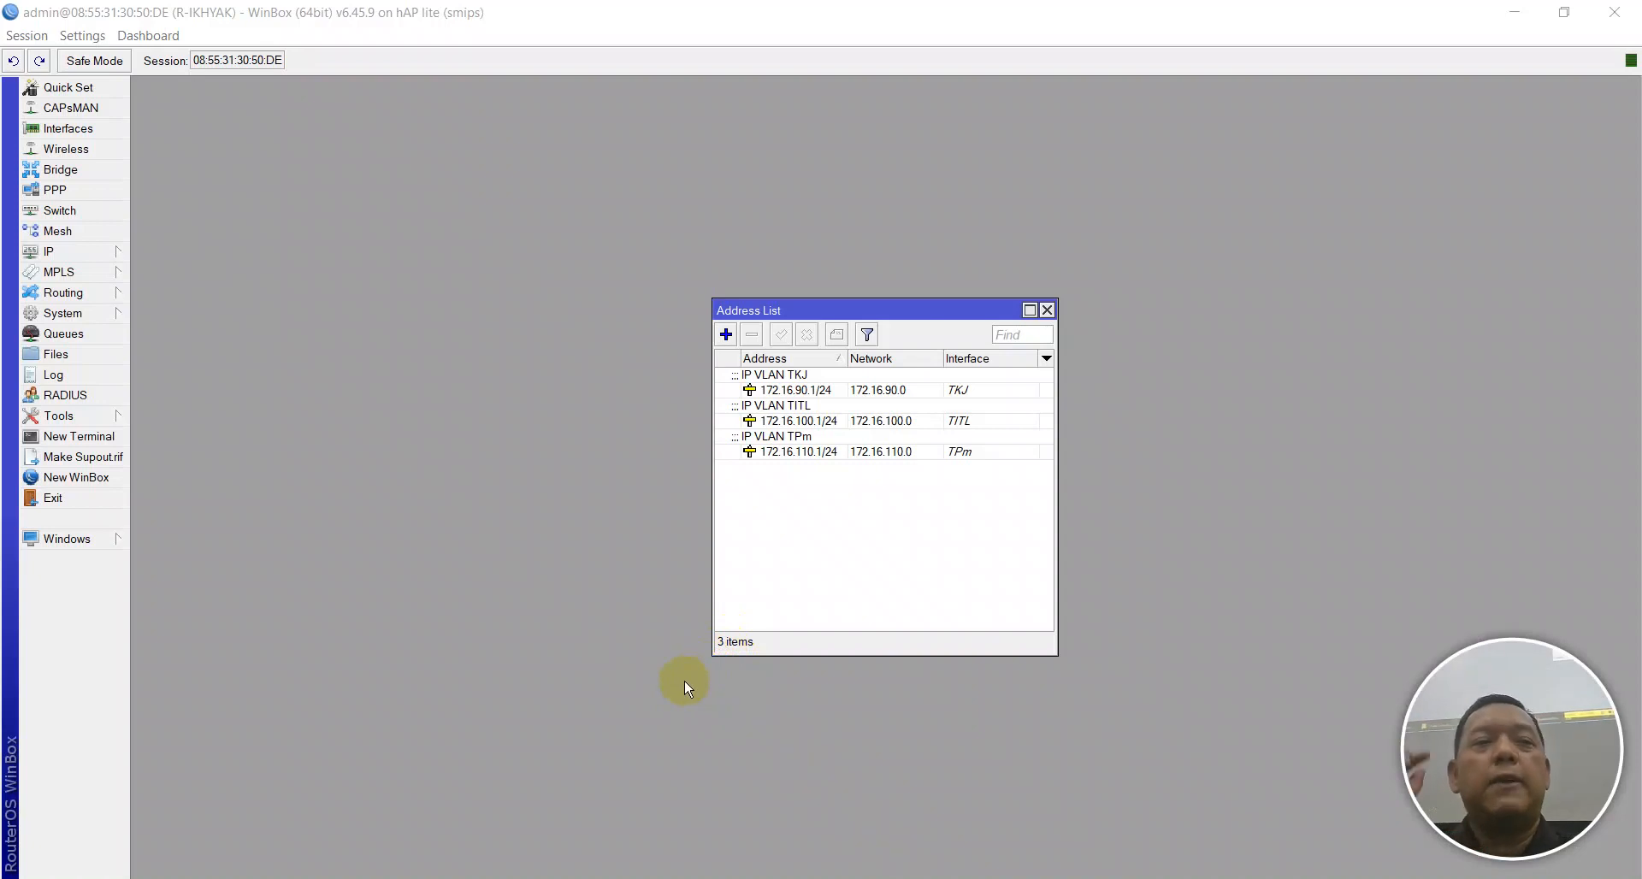
Add and save a DHCP client on ether1 under IP > DHCP Client.
{"action": "left_click", "coordinate": [116, 258]}
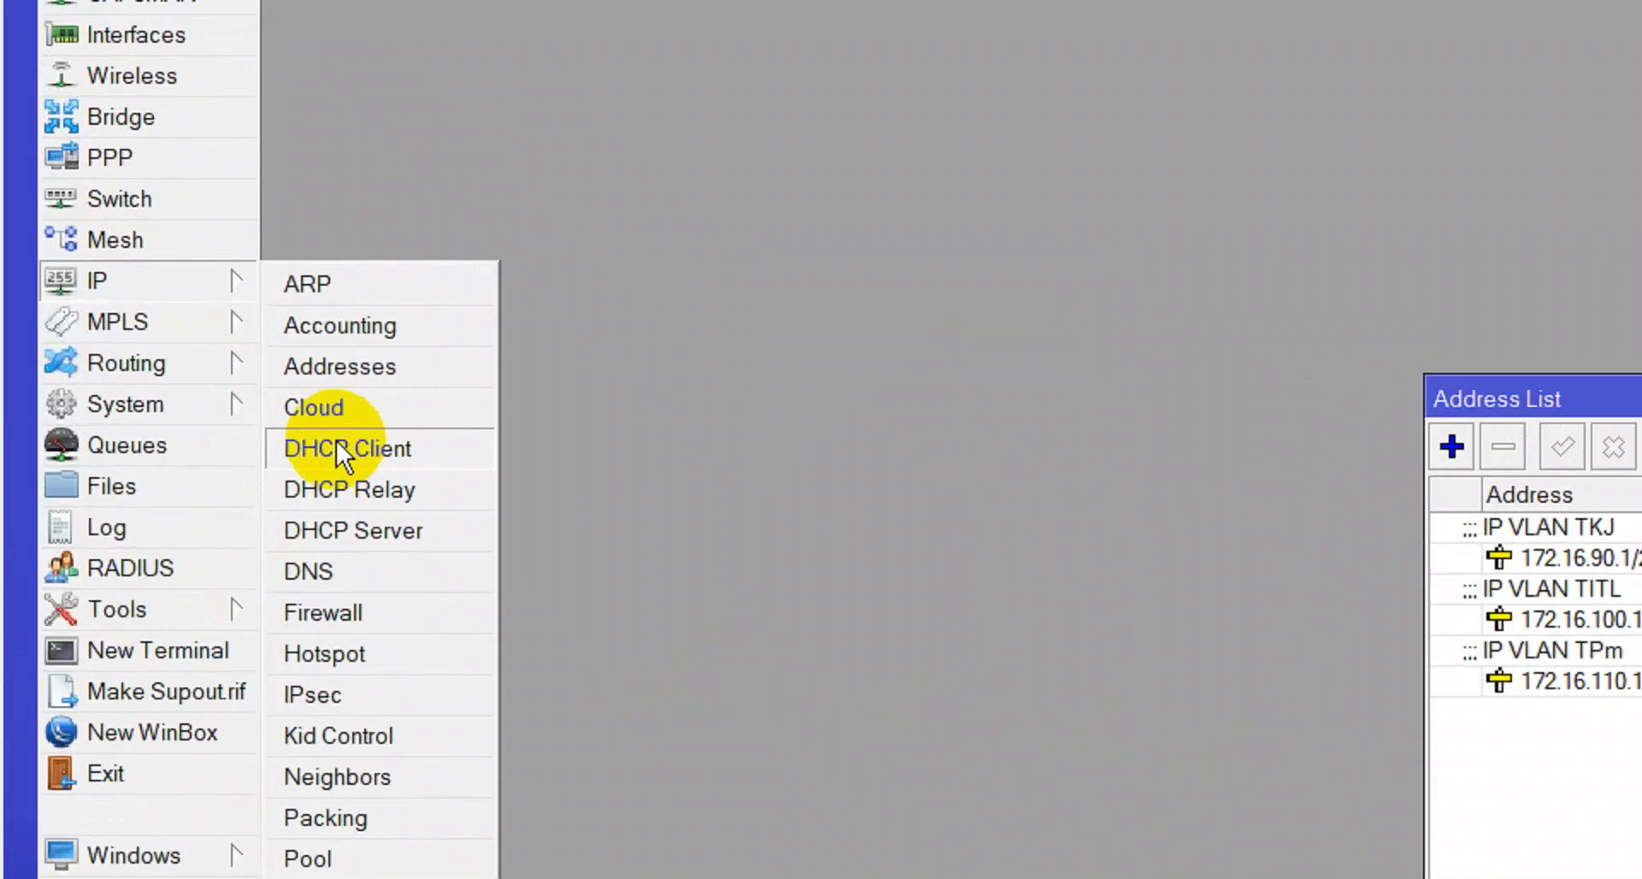
{"action": "left_click", "coordinate": [156, 276]}
{"action": "left_click", "coordinate": [157, 276]}
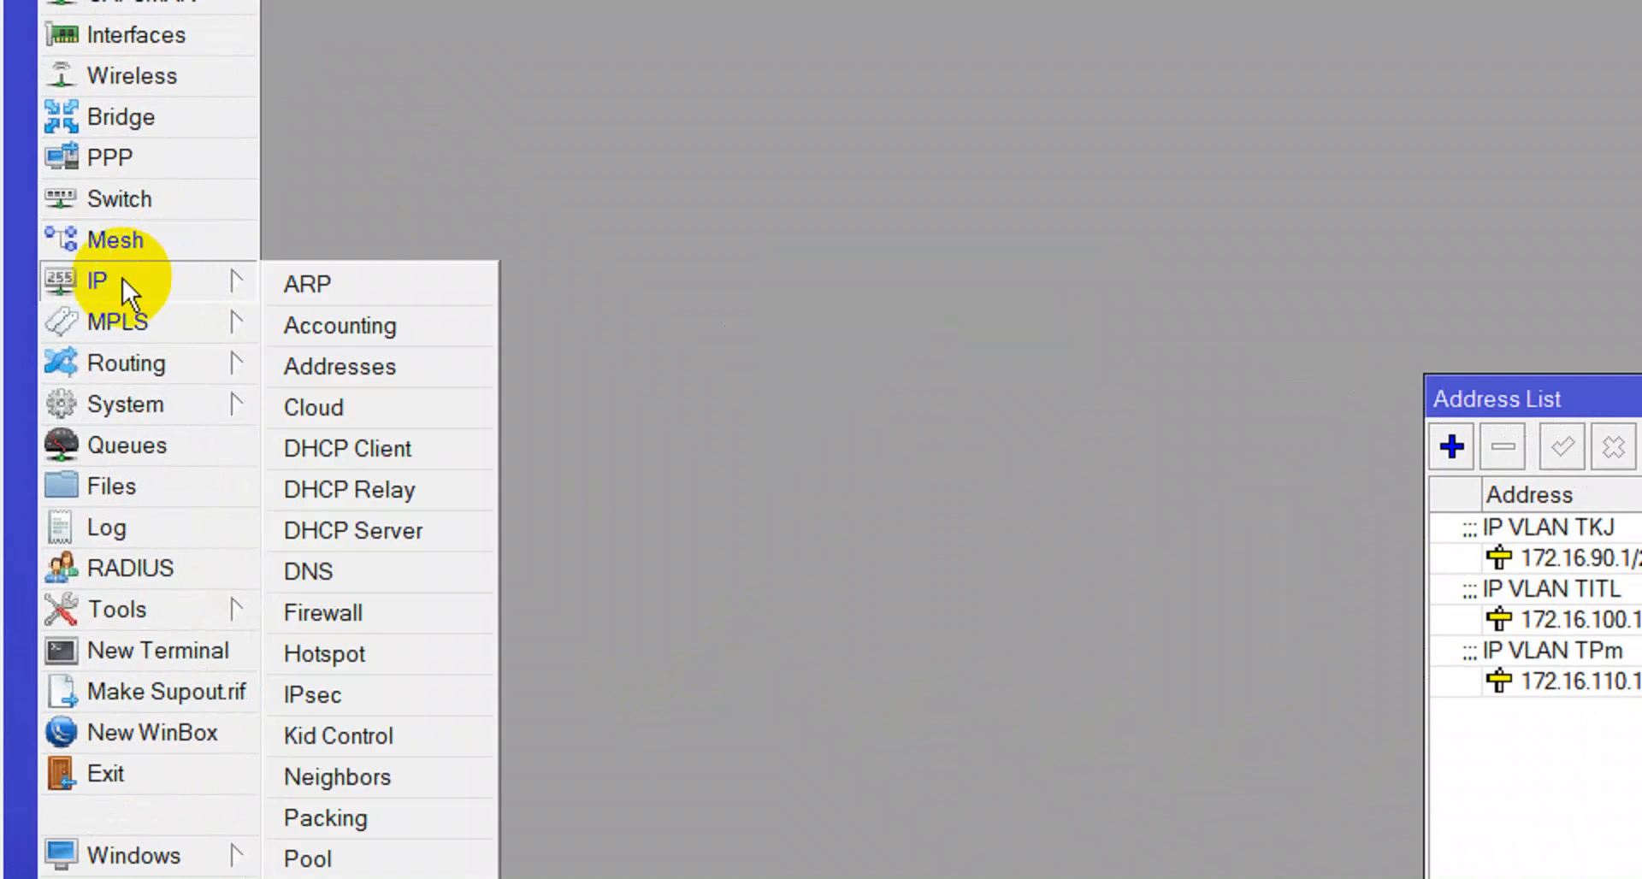
{"action": "left_click", "coordinate": [300, 446]}
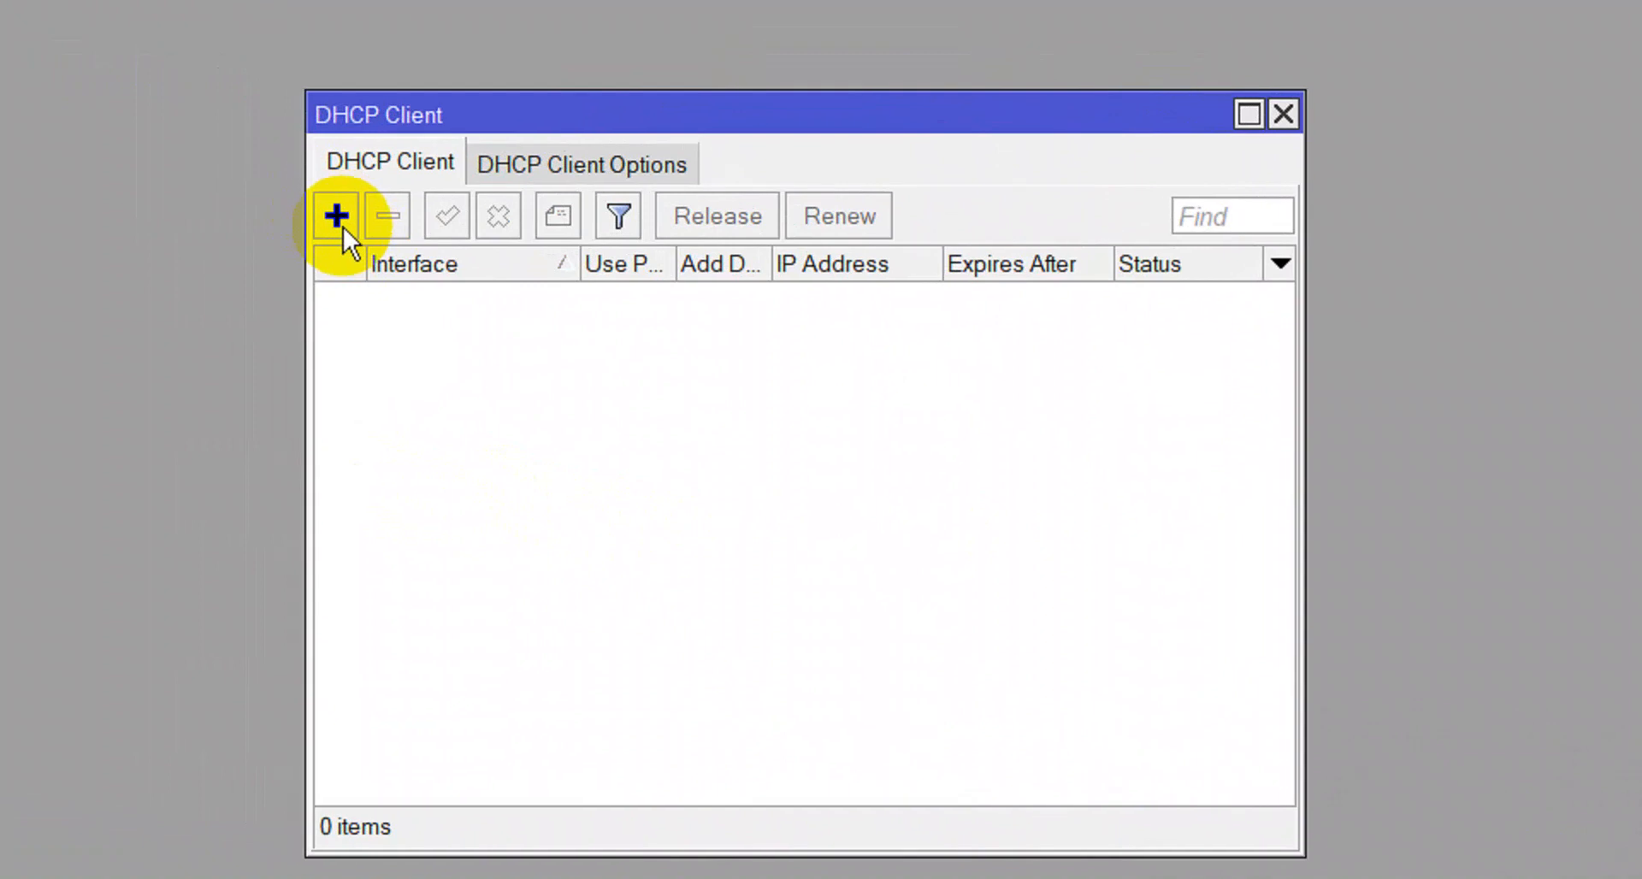
{"action": "left_click", "coordinate": [340, 224]}
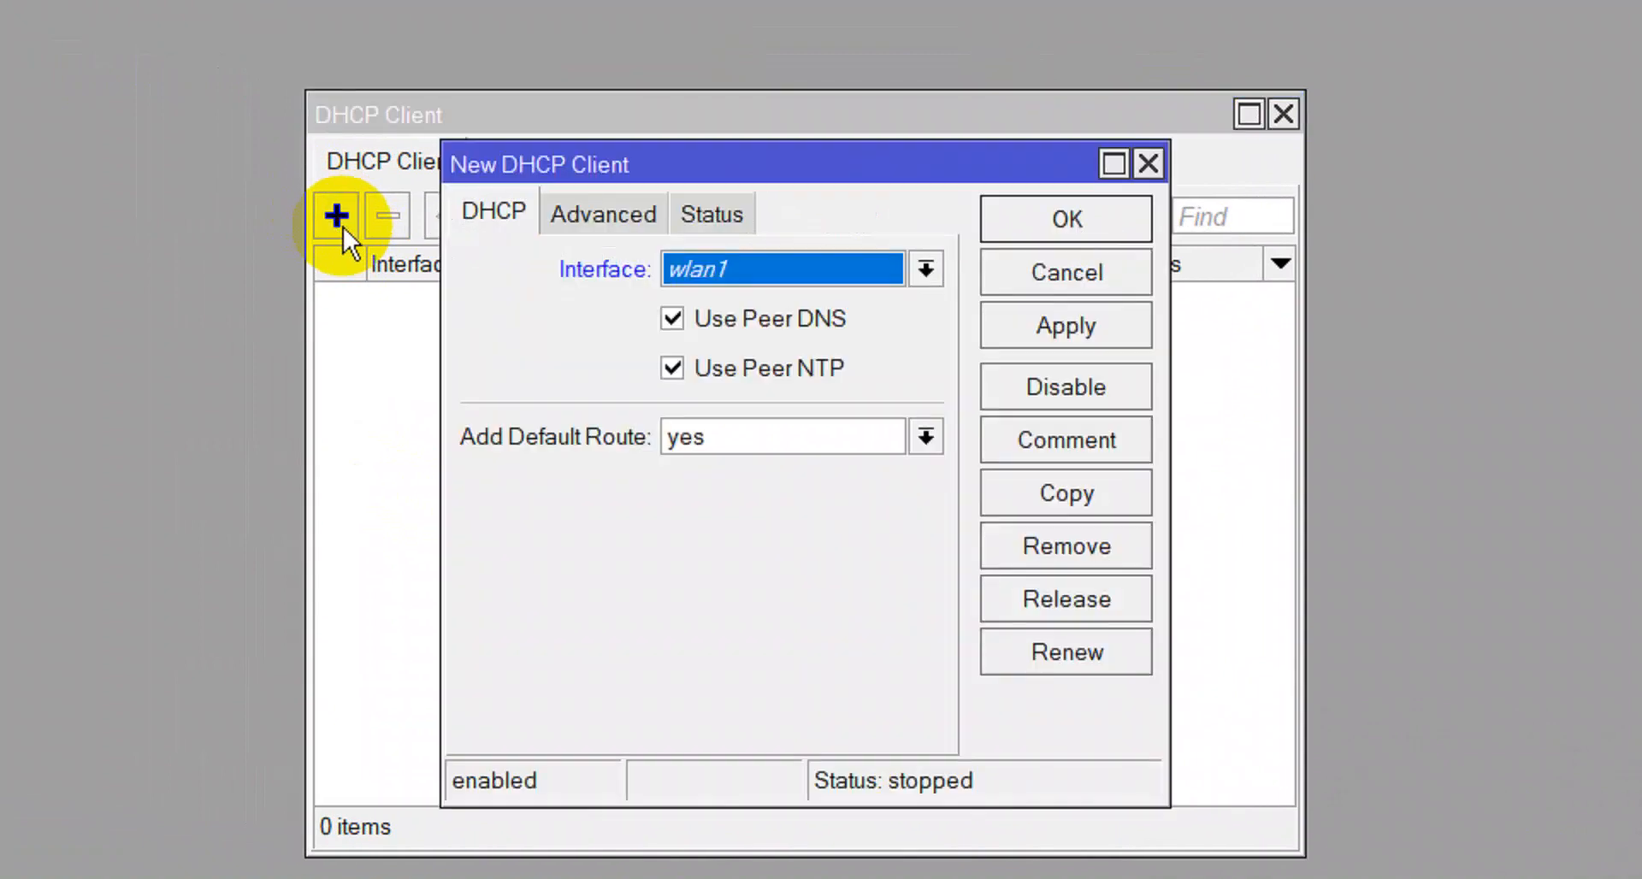
{"action": "left_click", "coordinate": [706, 269]}
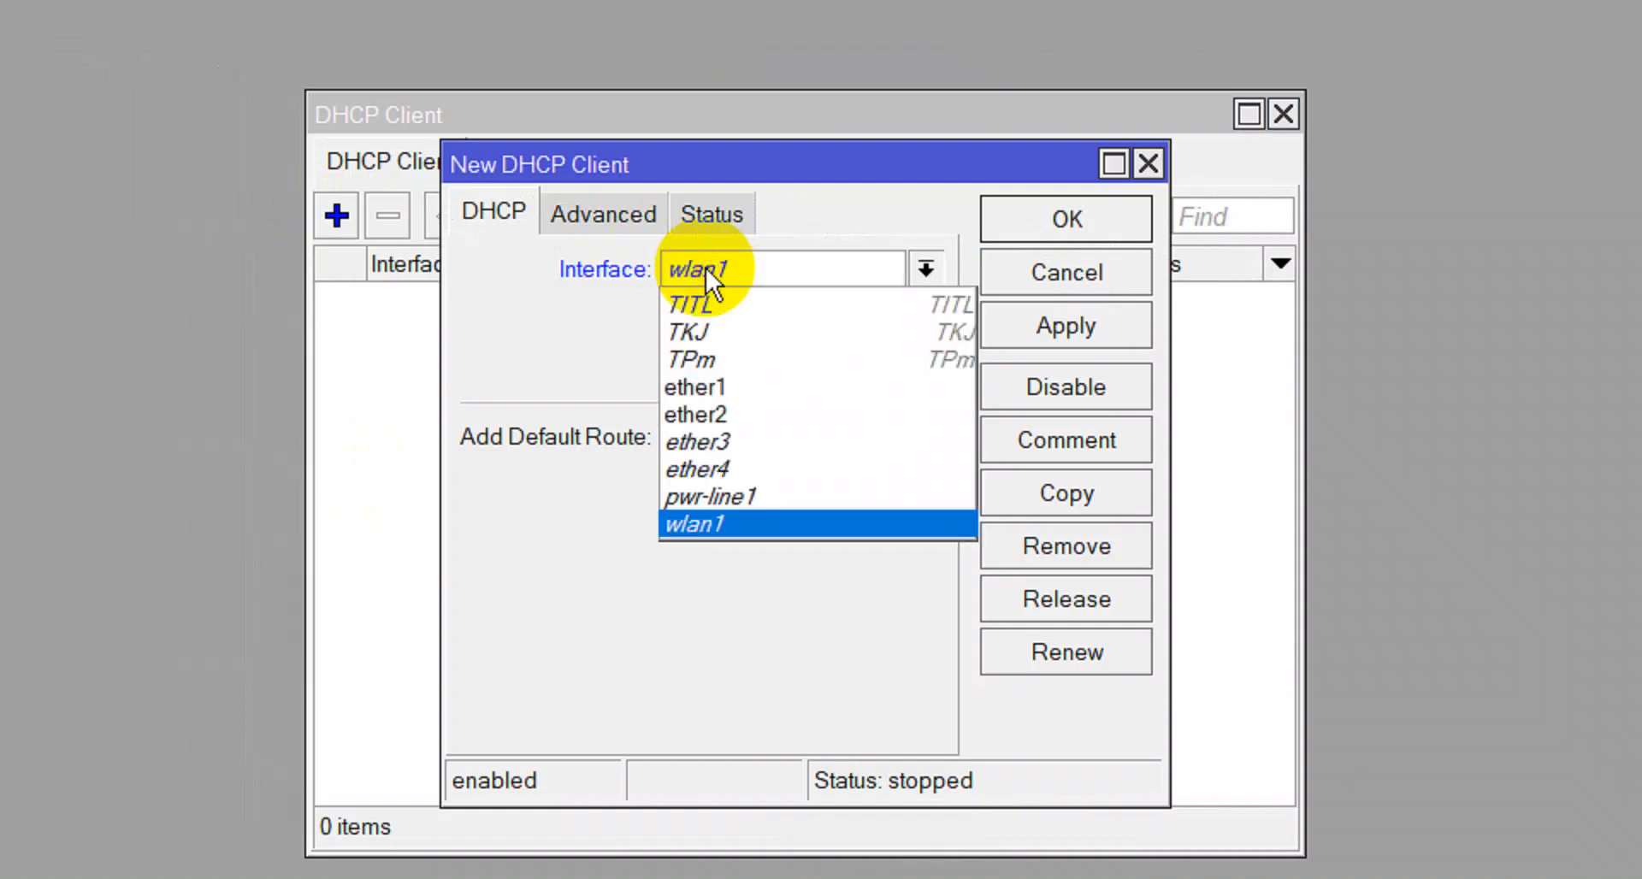
{"action": "left_click", "coordinate": [708, 389]}
{"action": "left_click", "coordinate": [1045, 325]}
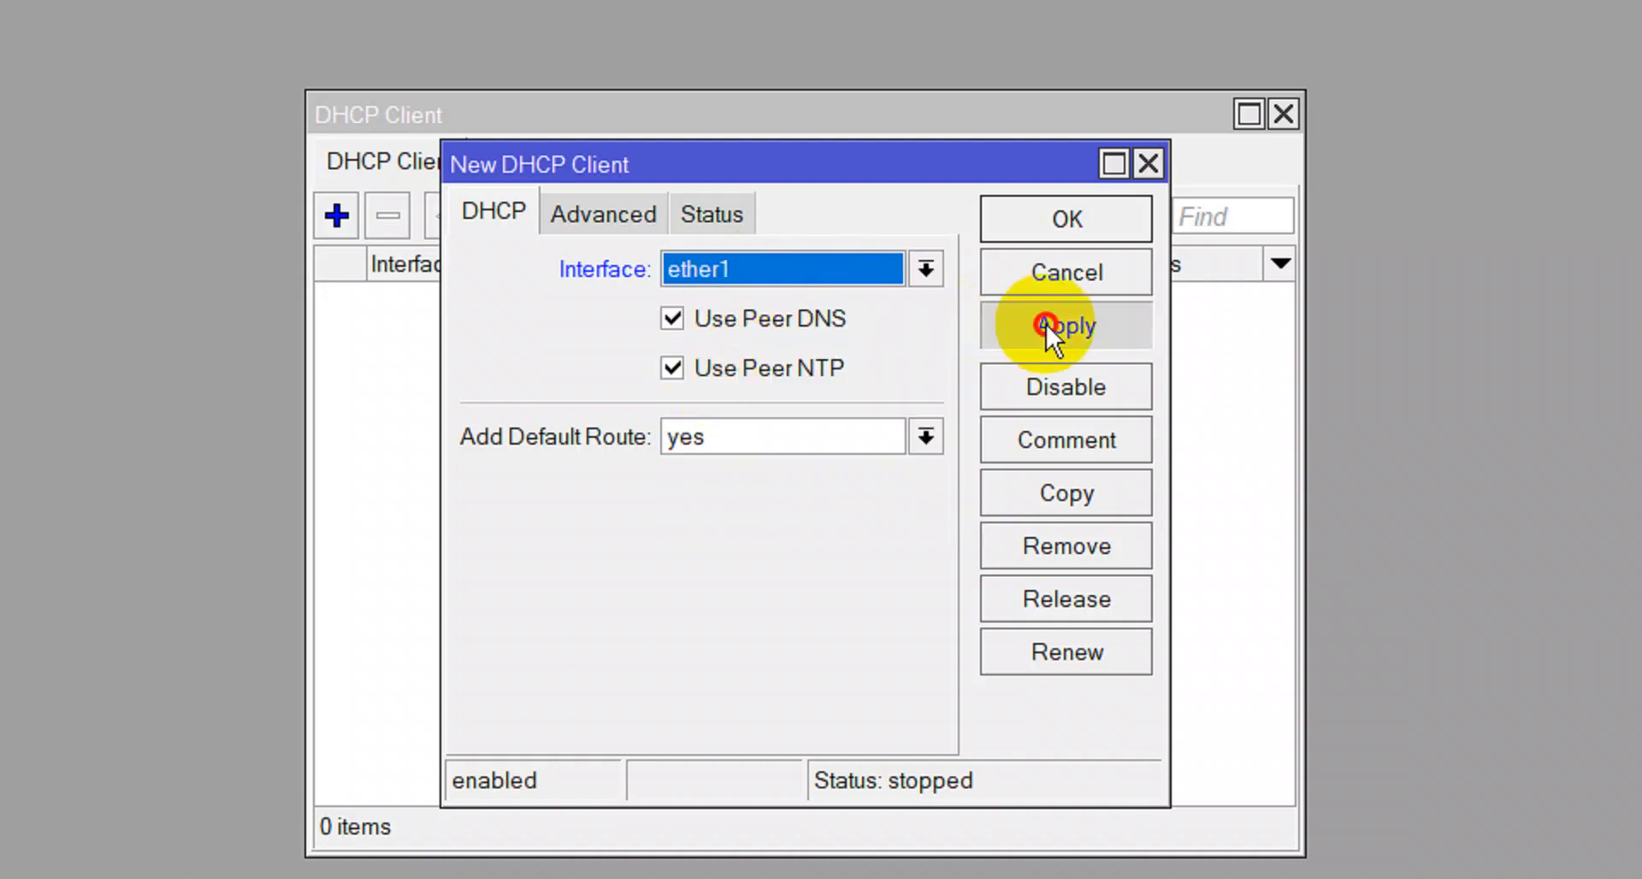
{"action": "left_click", "coordinate": [1079, 212]}
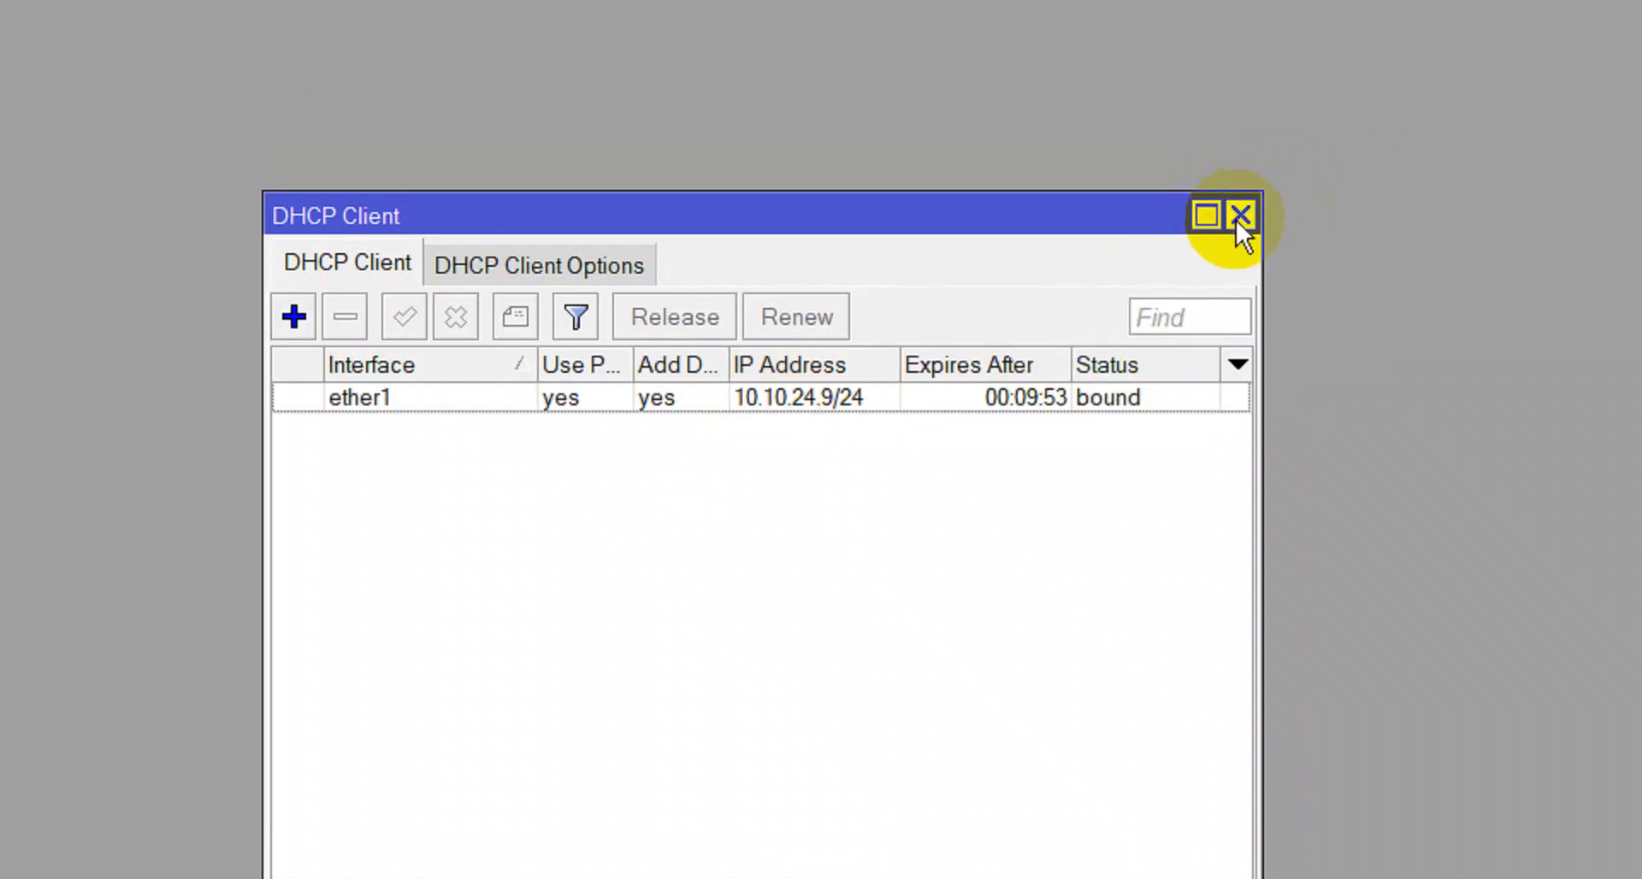
In a new terminal, ping google.com and facebook.com, stopping each with Ctrl+C.
{"action": "left_click", "coordinate": [1240, 217]}
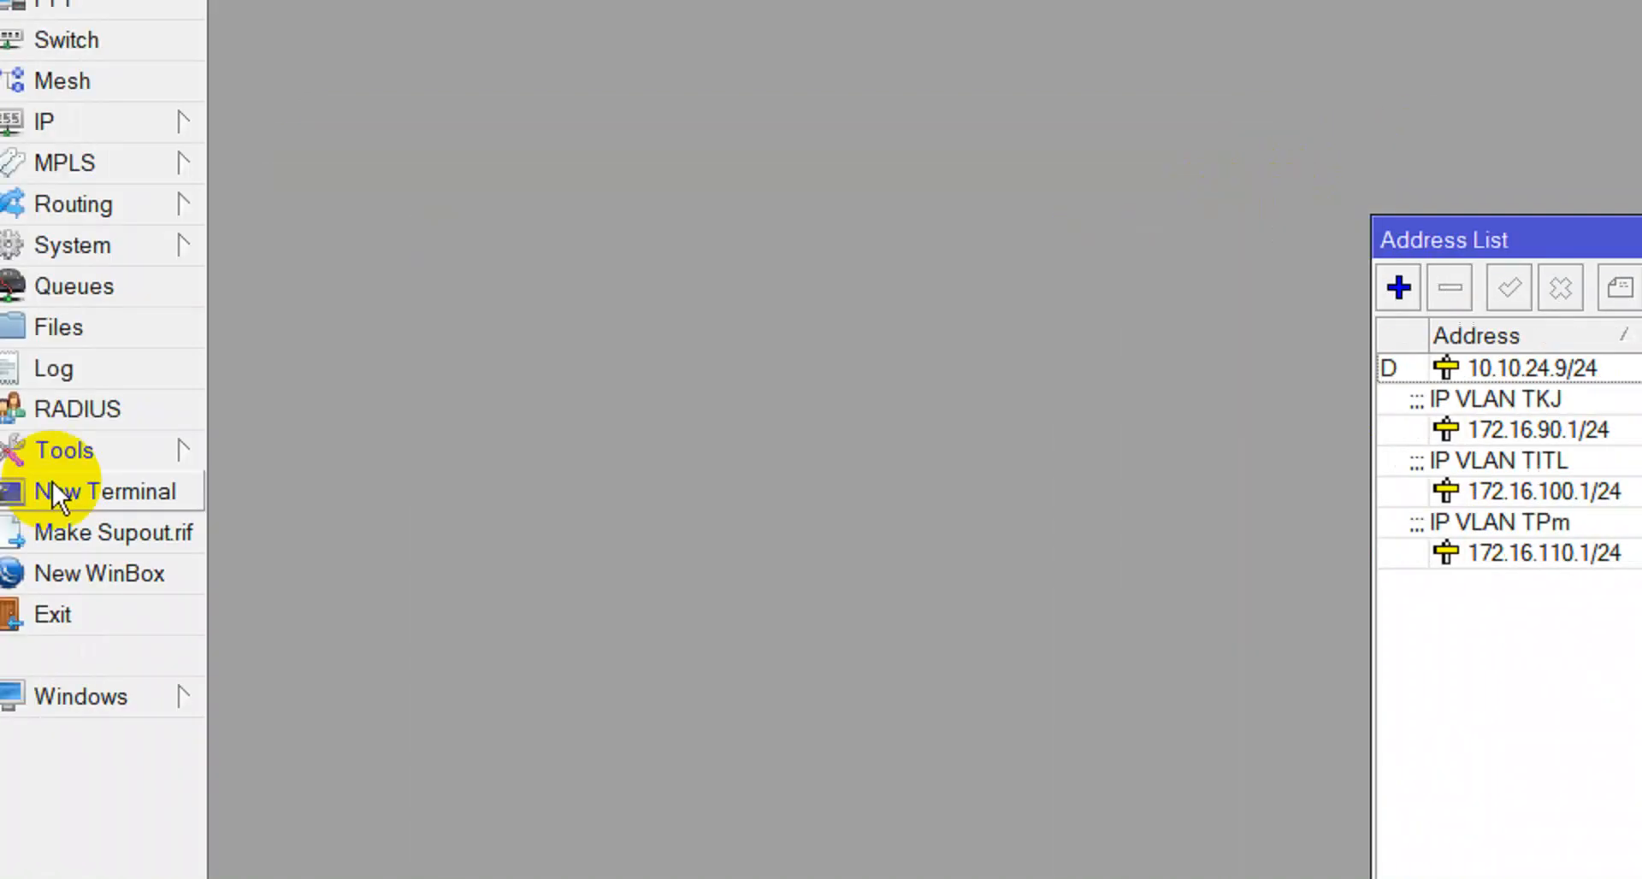
{"action": "left_click", "coordinate": [162, 491]}
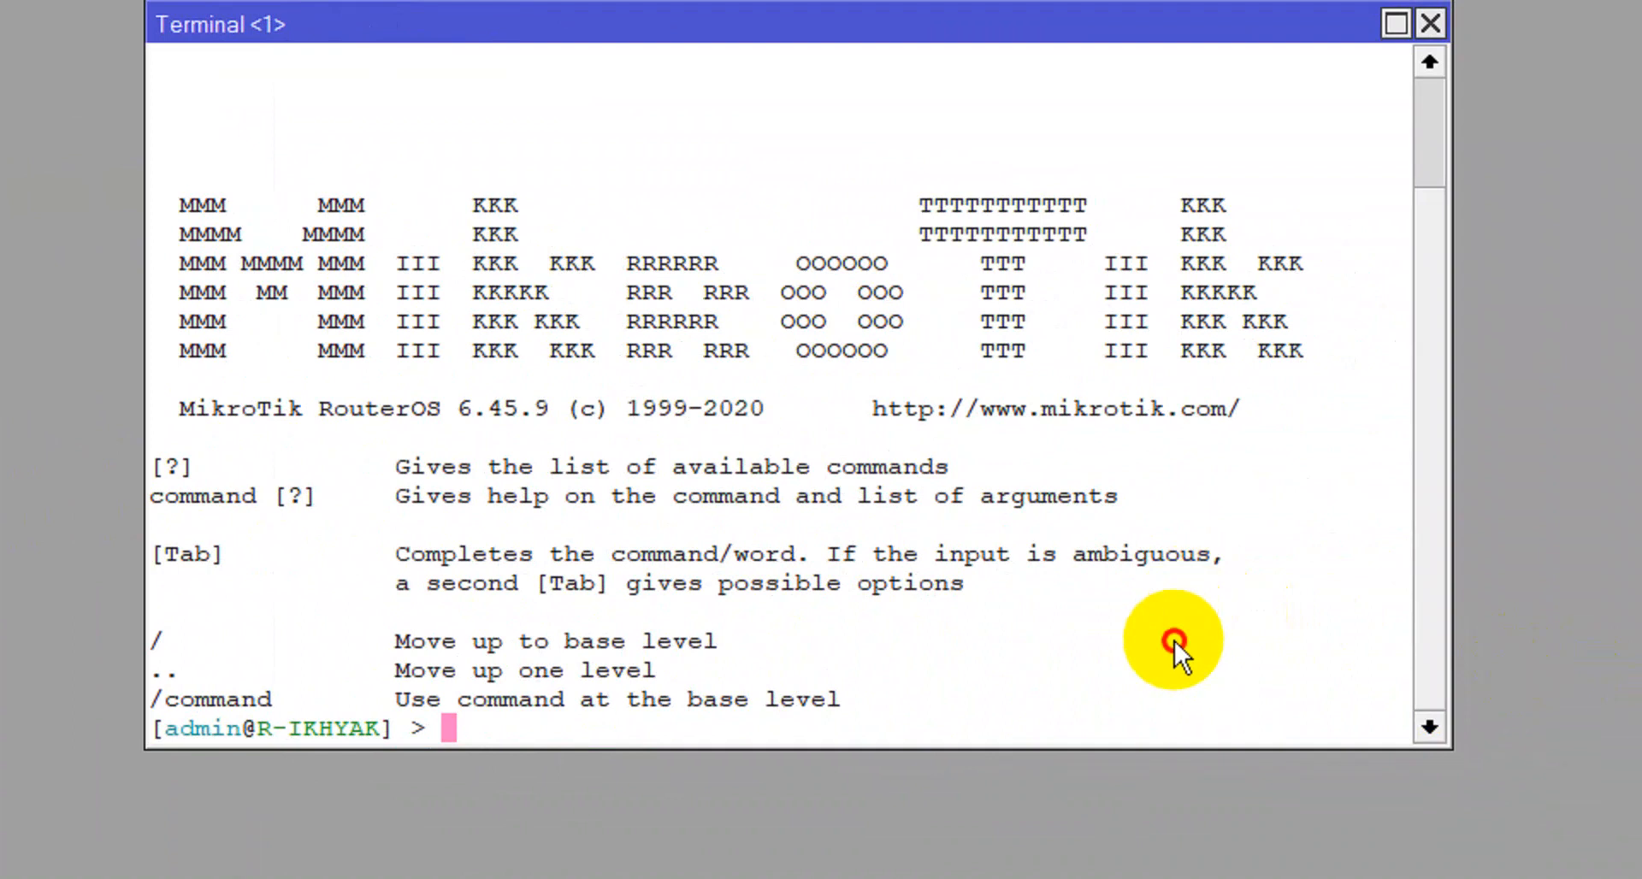
{"action": "type", "text": "pi"}
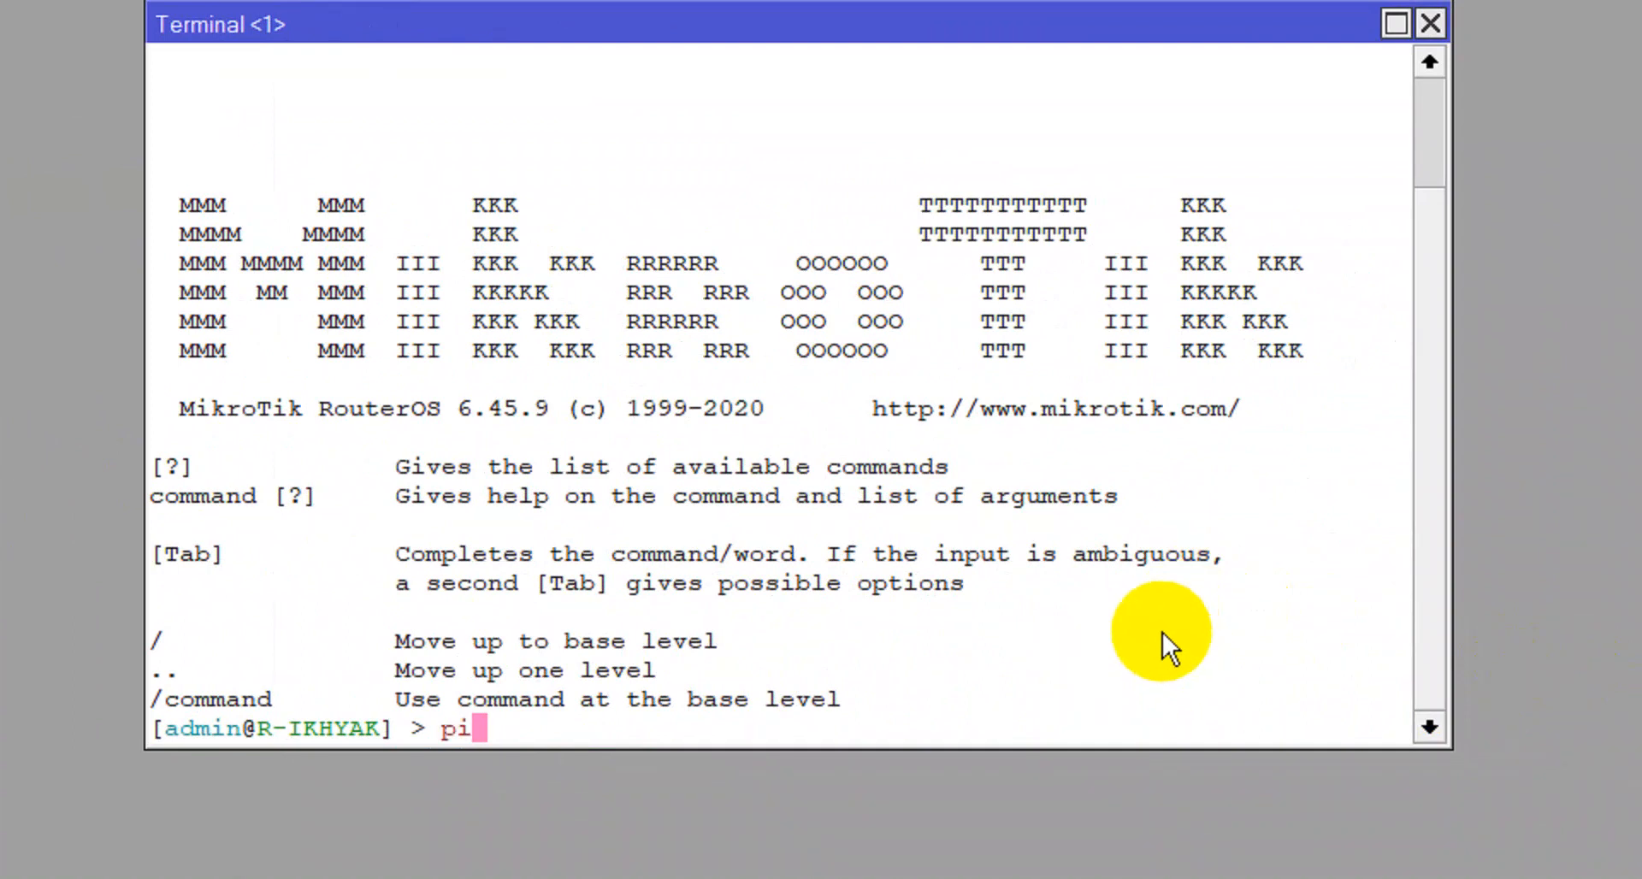
{"action": "type", "text": "ng google.com"}
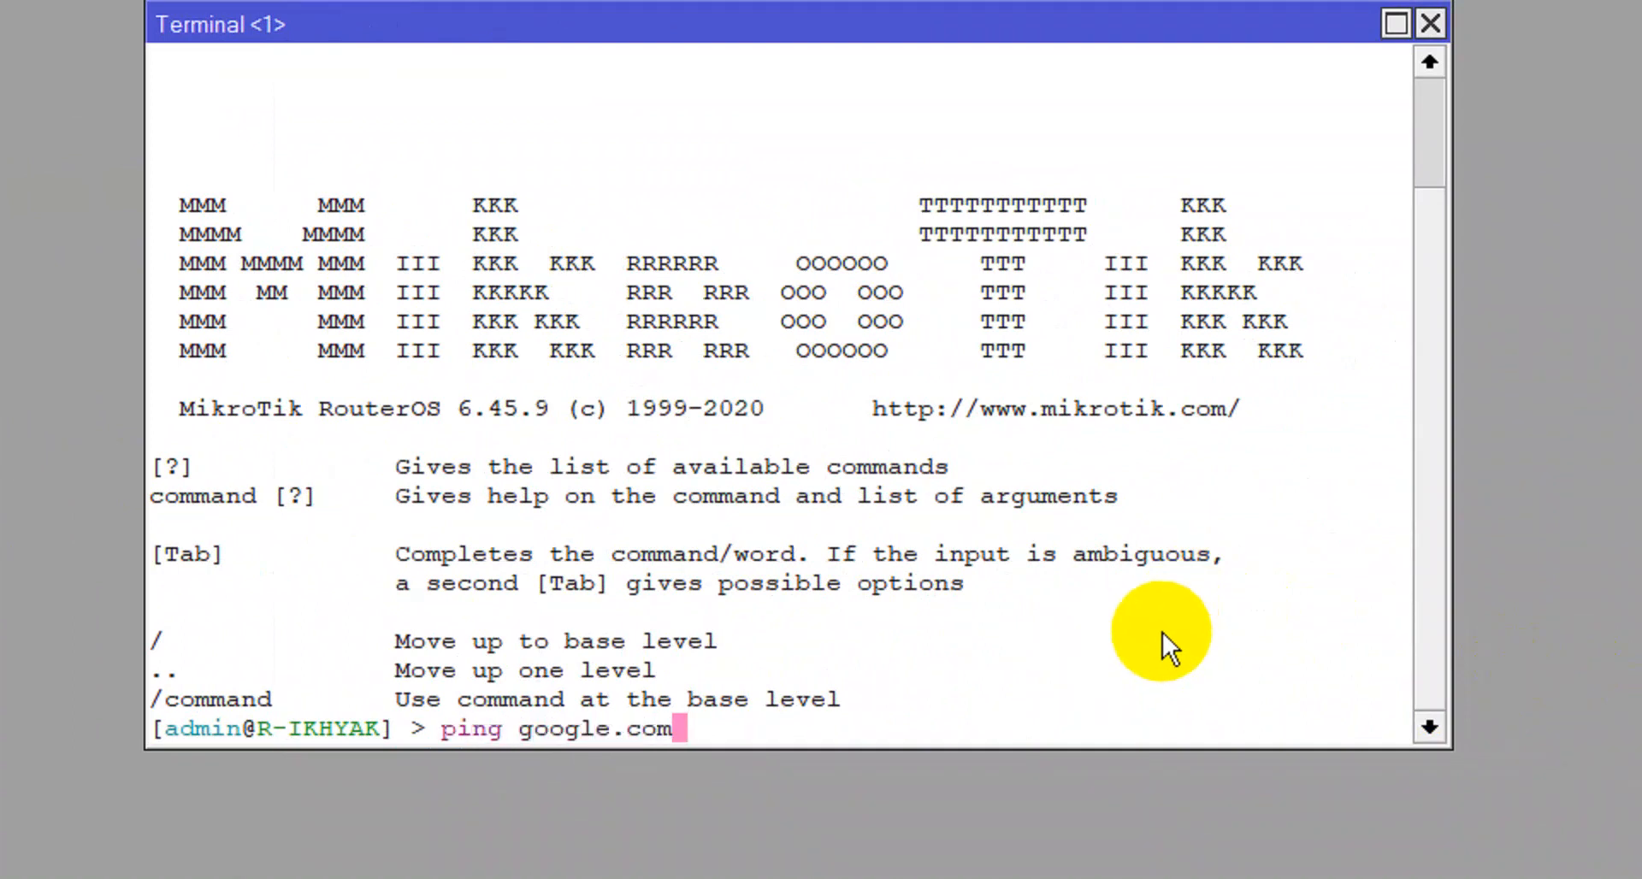
{"action": "key", "text": "Return"}
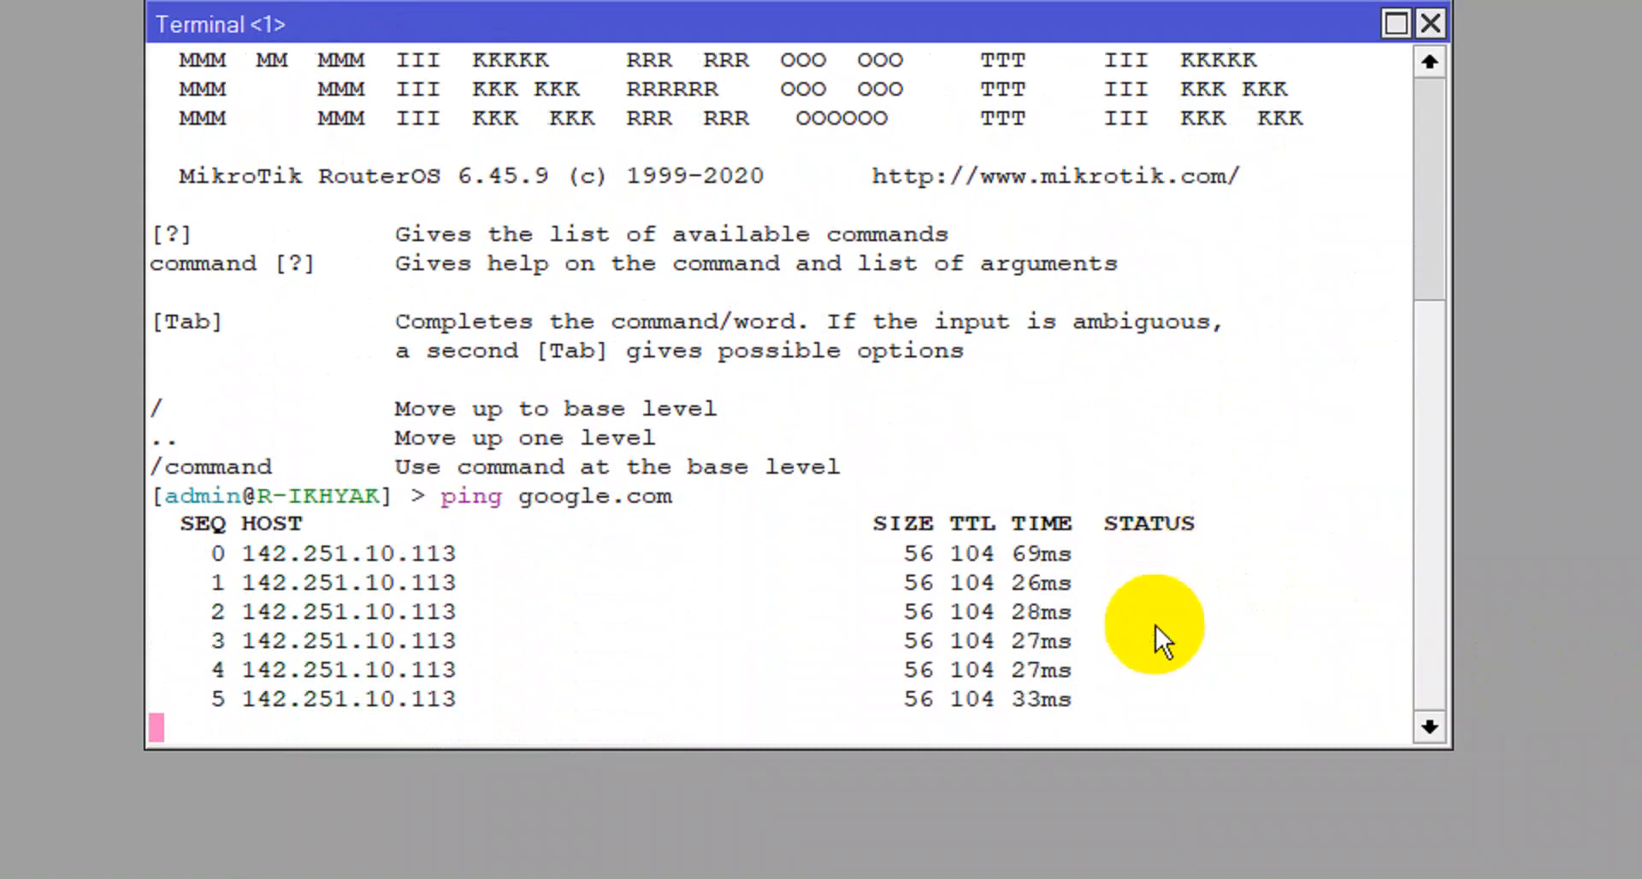
{"action": "key", "text": "ctrl+c"}
{"action": "type", "text": "p"}
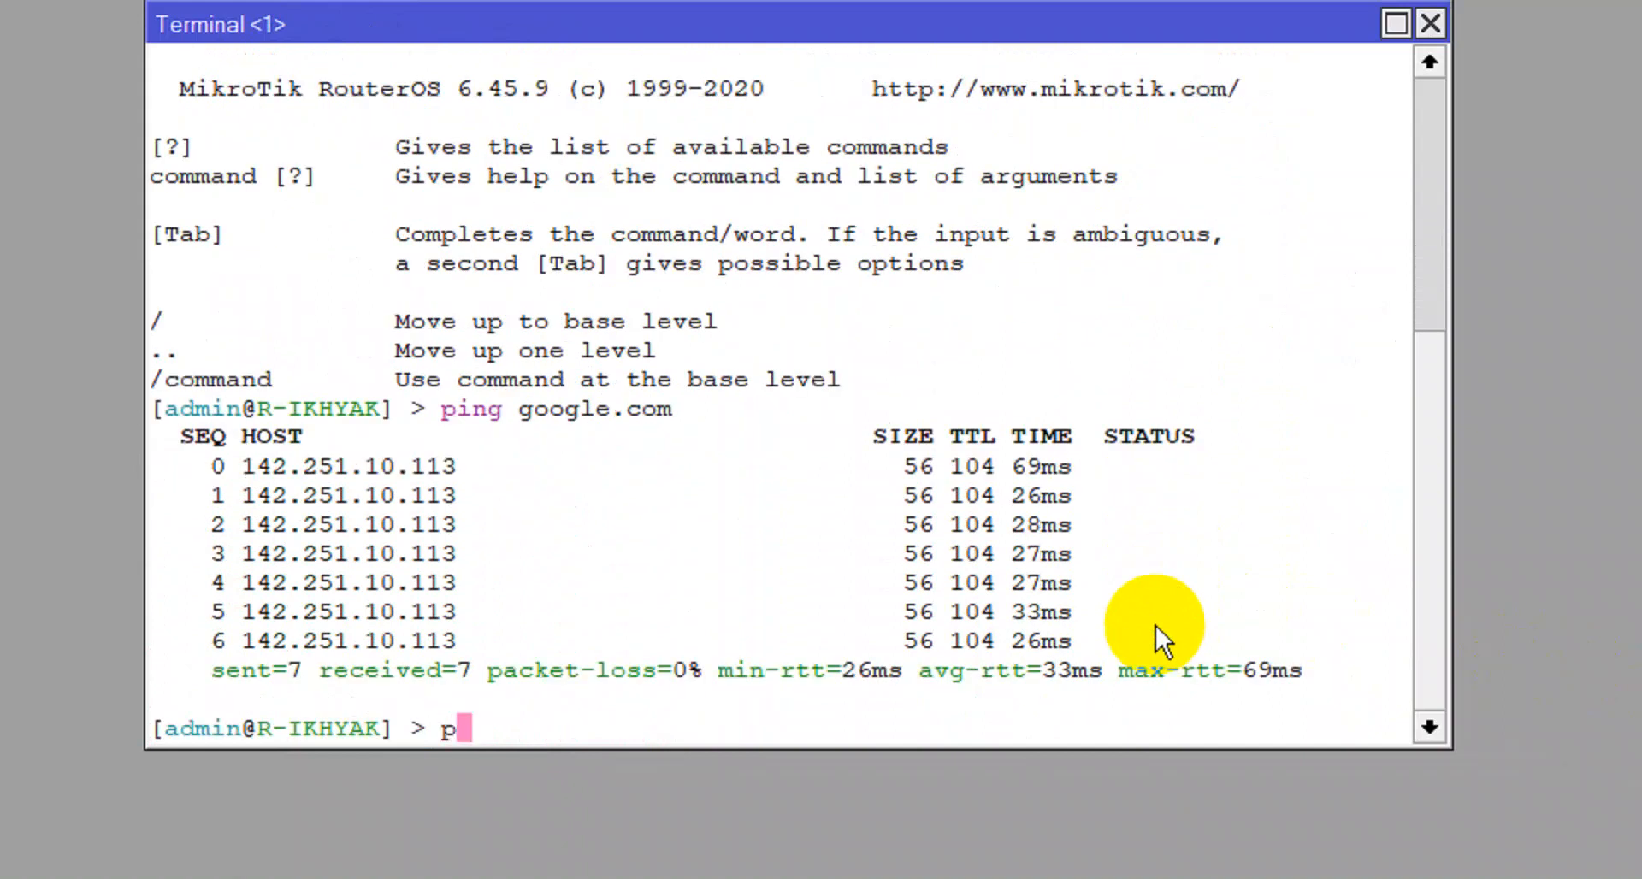
{"action": "type", "text": "ing facebook.com"}
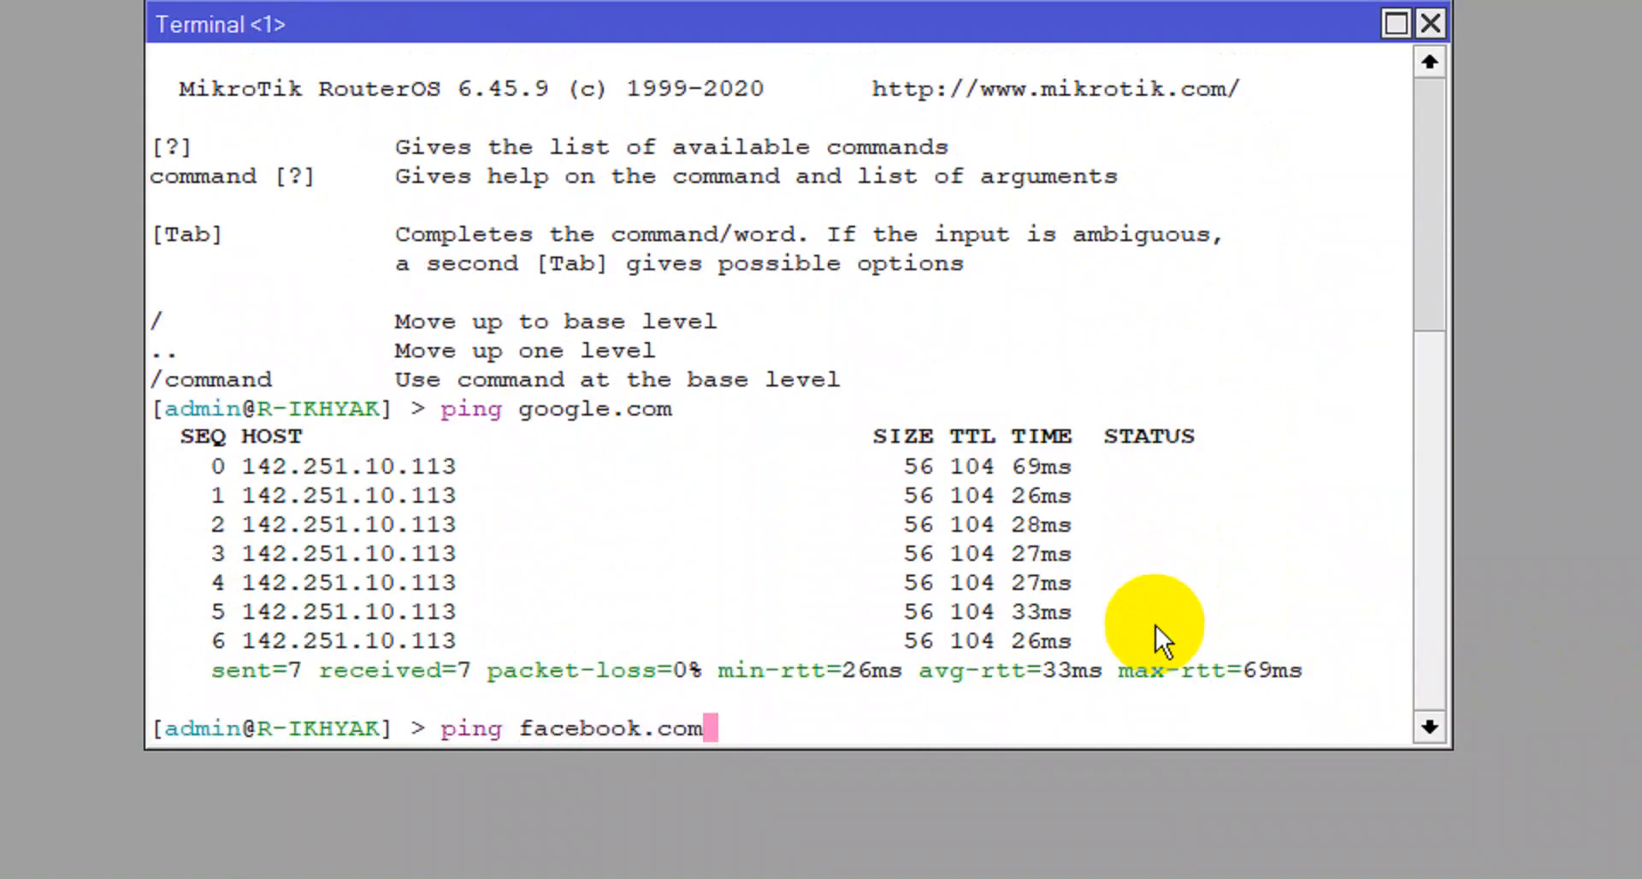
{"action": "key", "text": "Return"}
{"action": "key", "text": "ctrl+c"}
Ping mikrotik.com and 8.8.4.4, then close the Terminal and Route List windows.
{"action": "type", "text": "ping mik"}
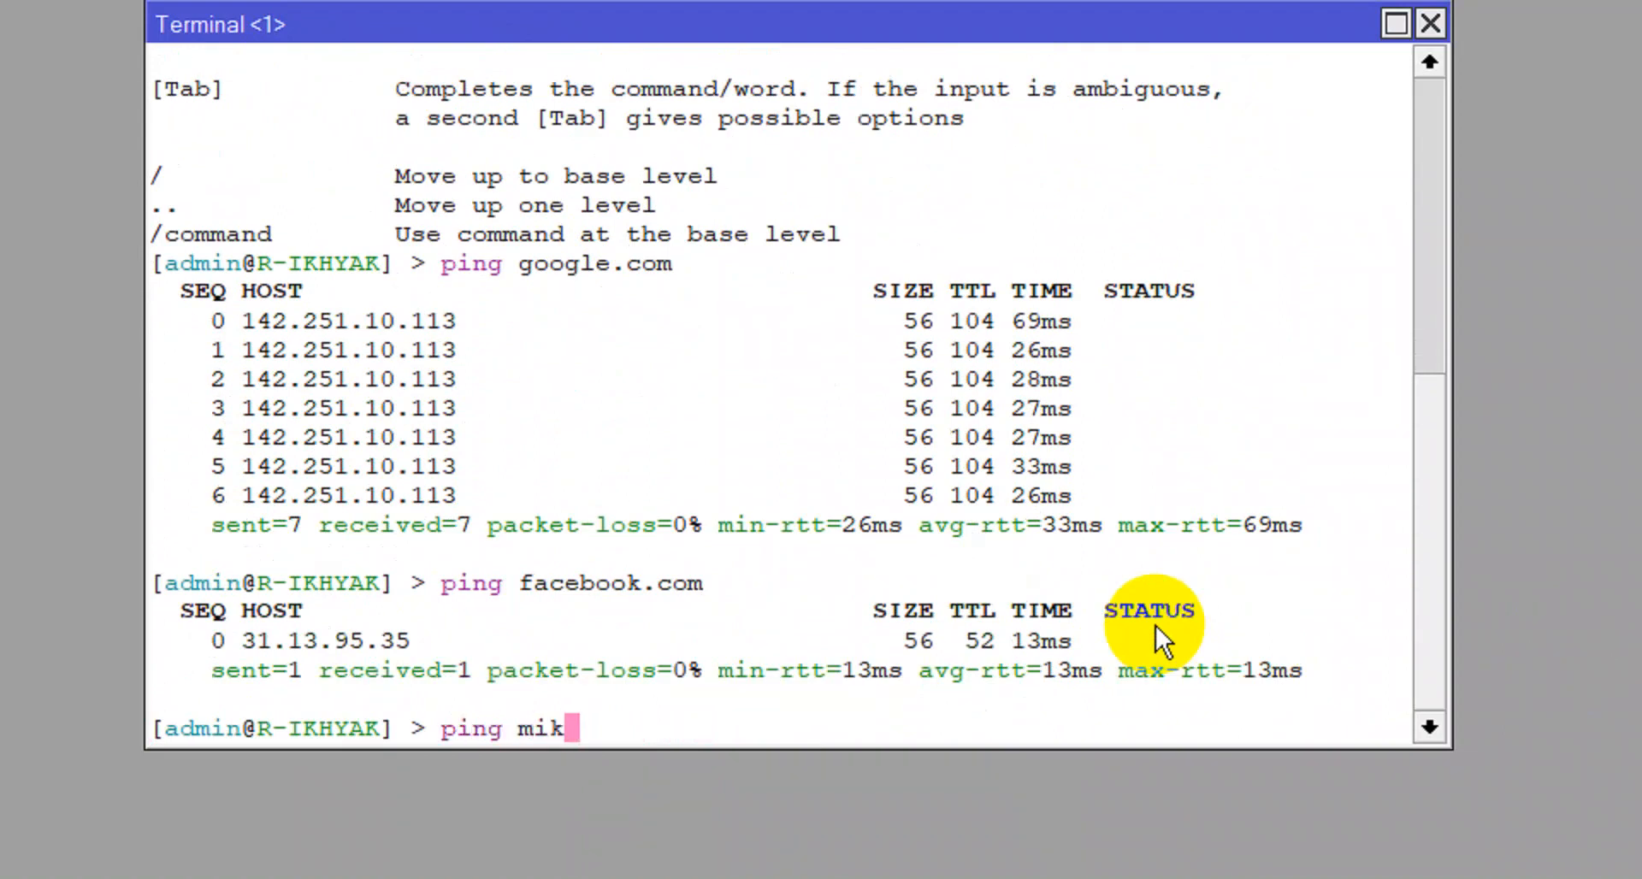
{"action": "type", "text": "rotik.com"}
{"action": "key", "text": "Return"}
{"action": "key", "text": "ctrl+c"}
{"action": "type", "text": "pi"}
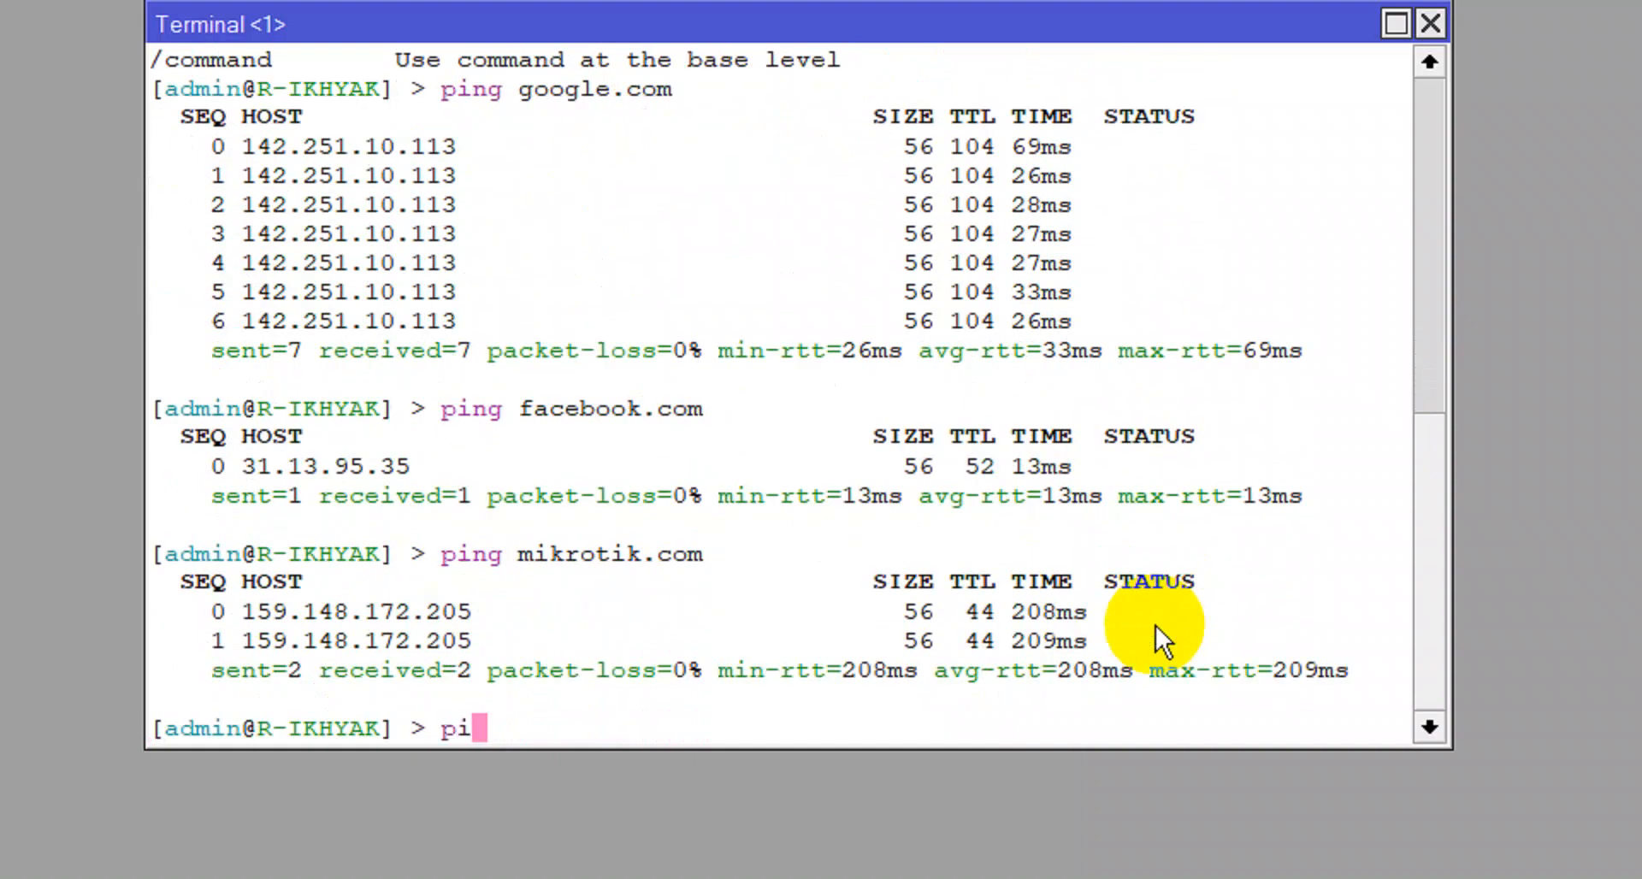
{"action": "type", "text": "ng 8.8.4.4"}
{"action": "key", "text": "Return"}
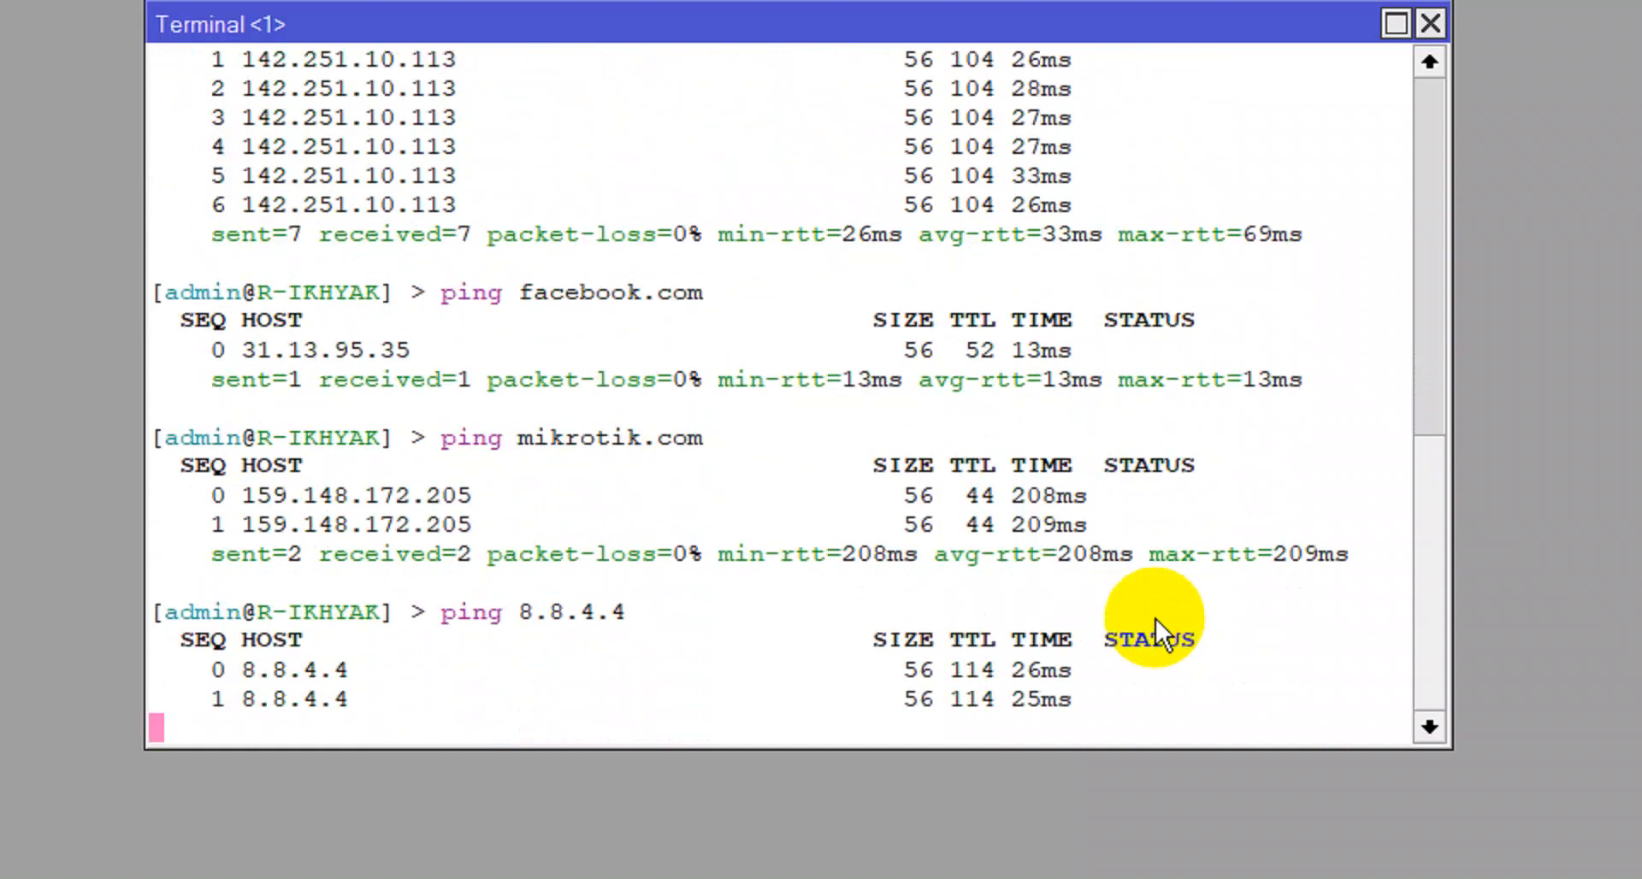
{"action": "key", "text": "ctrl+c"}
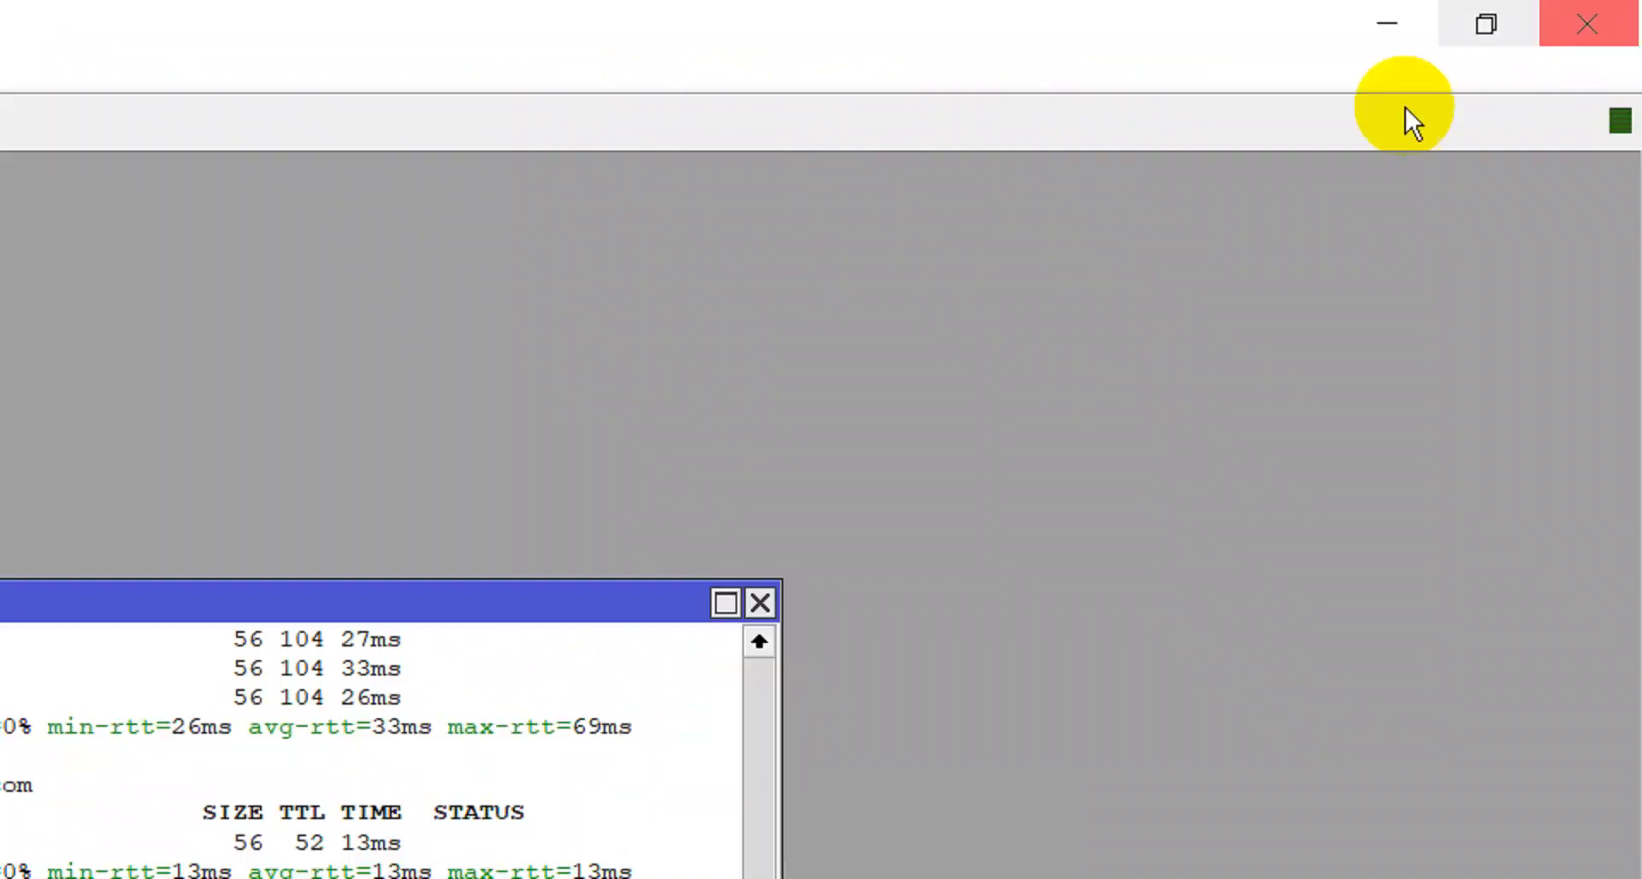
{"action": "left_click", "coordinate": [760, 526]}
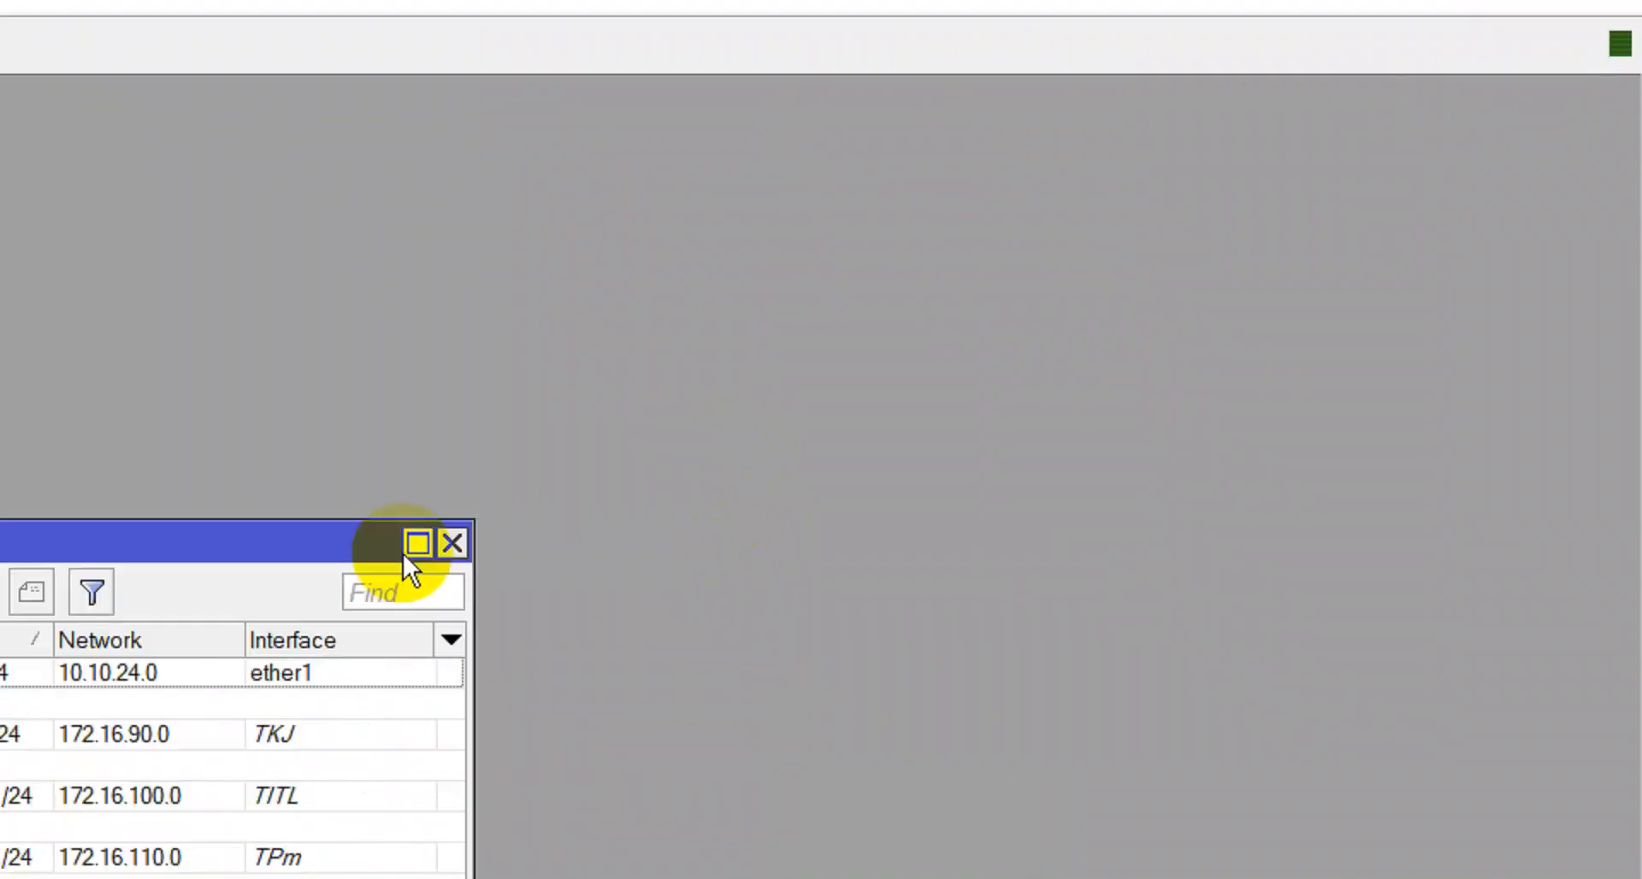
{"action": "left_click", "coordinate": [454, 541]}
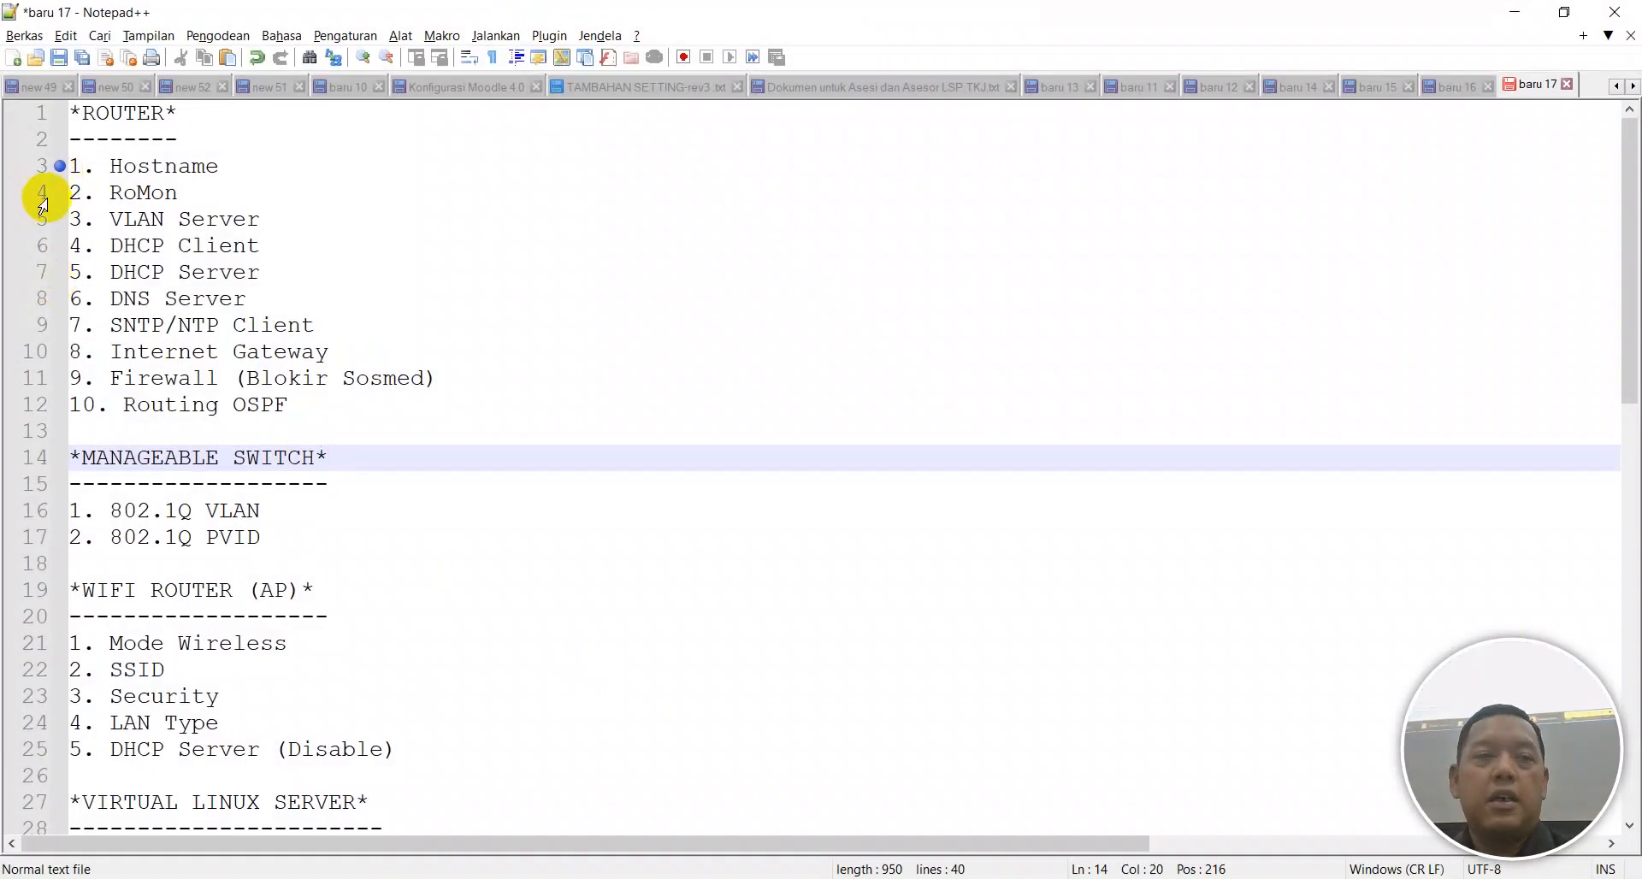
Bookmark checklist lines 4–7 (RoMon, VLAN Server, DHCP Client, DHCP Server) and switch back to WinBox.
{"action": "scroll", "coordinate": [162, 265], "scroll_direction": "up", "scroll_amount": 5, "text": "ctrl"}
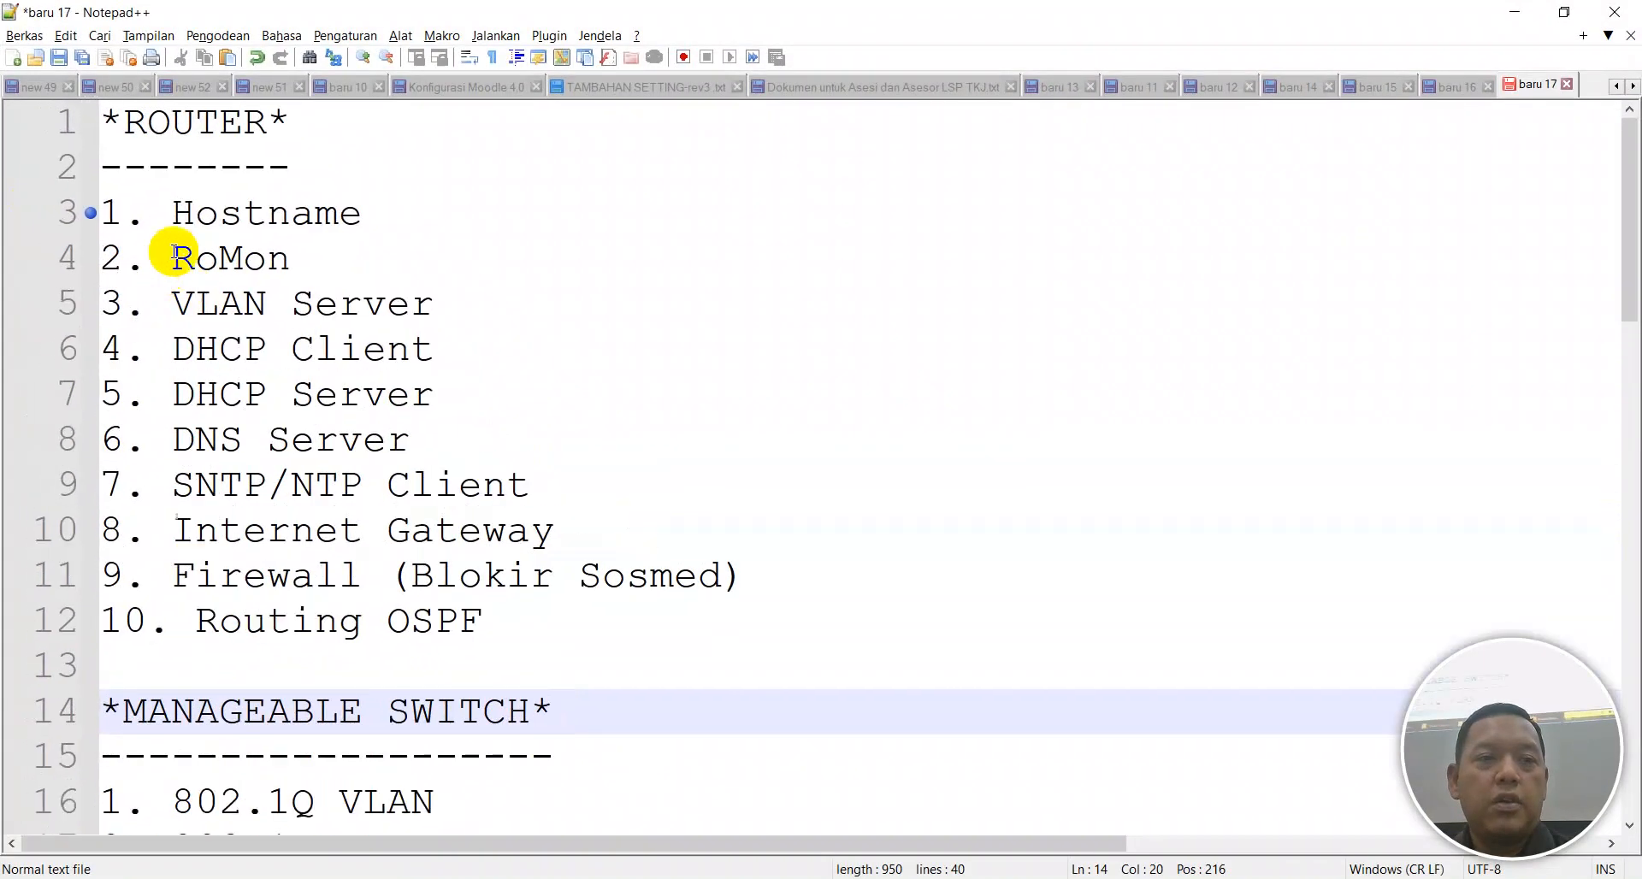
{"action": "left_click", "coordinate": [70, 253]}
{"action": "left_click", "coordinate": [89, 257]}
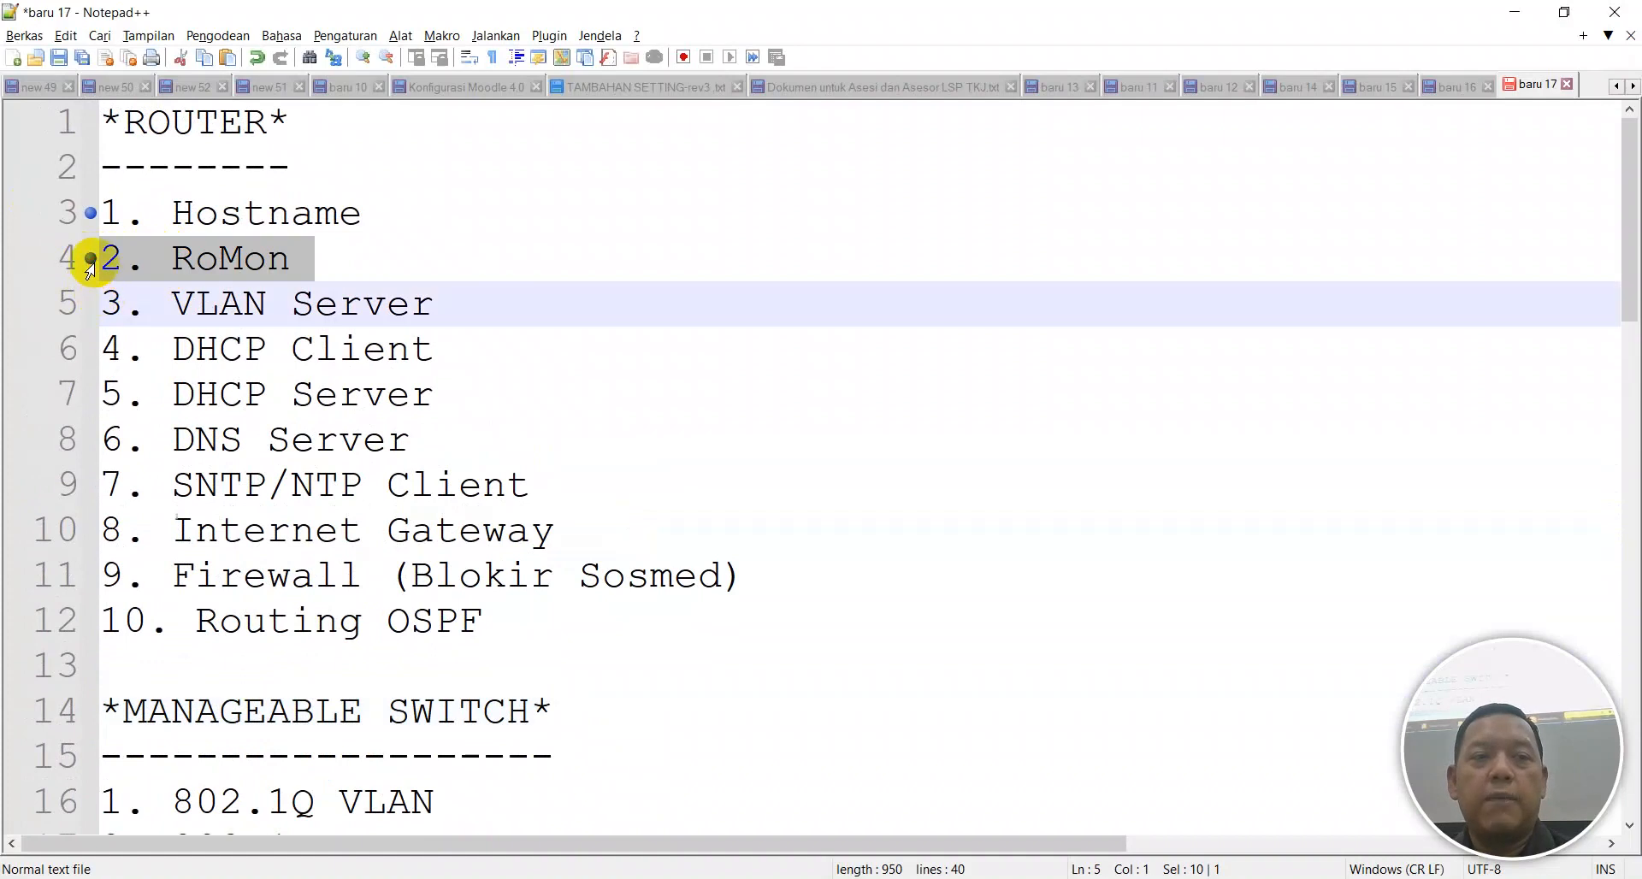
{"action": "left_click", "coordinate": [84, 313]}
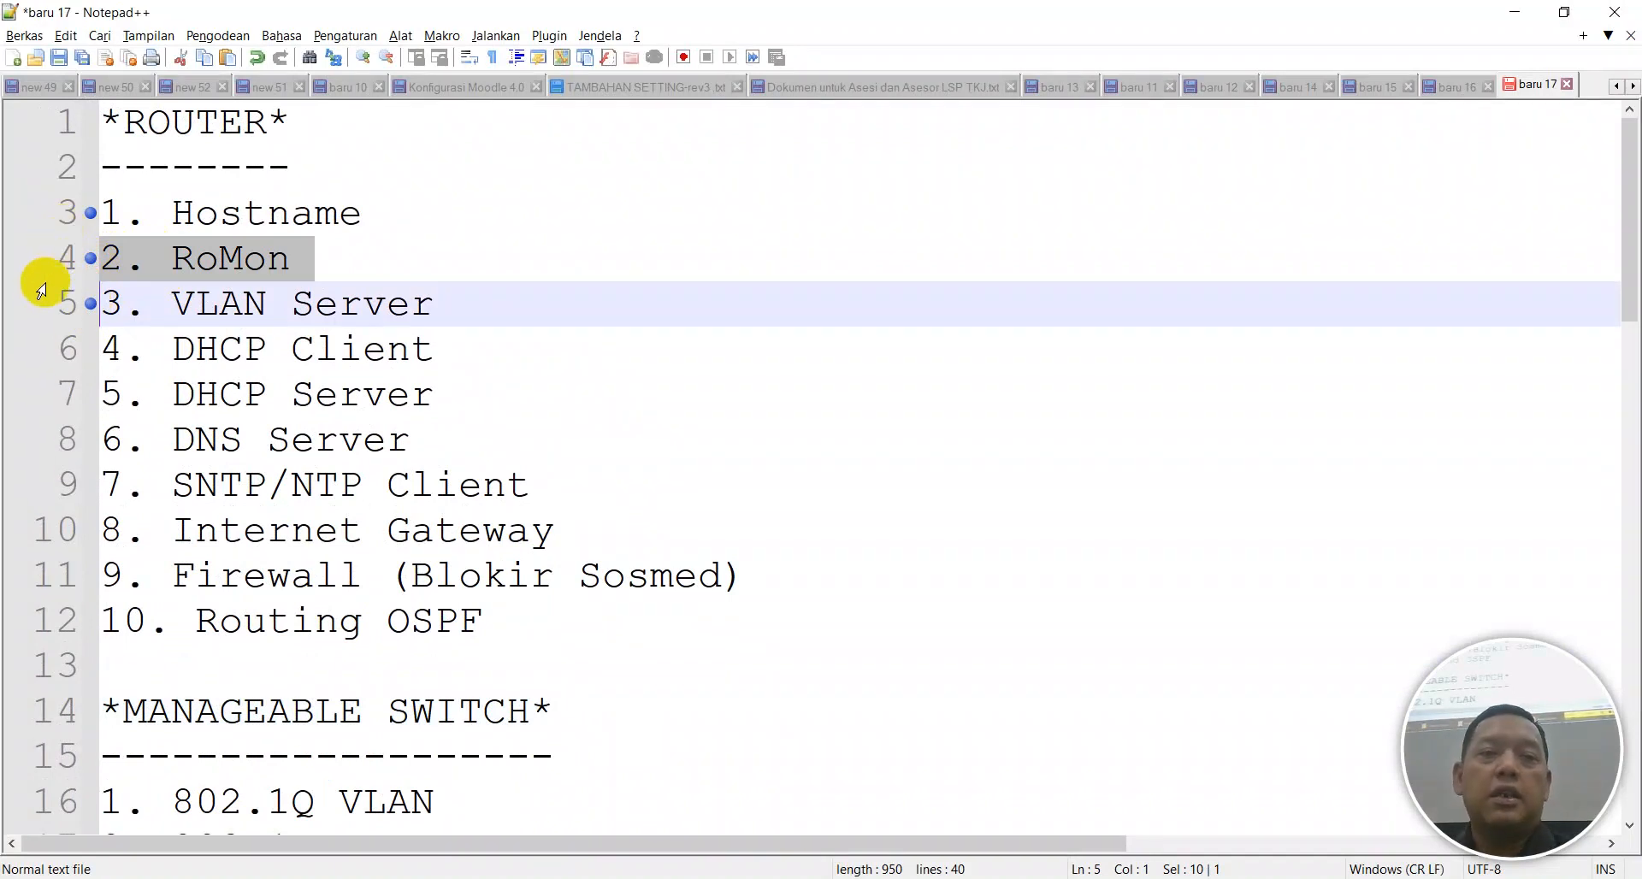
{"action": "left_click", "coordinate": [87, 351]}
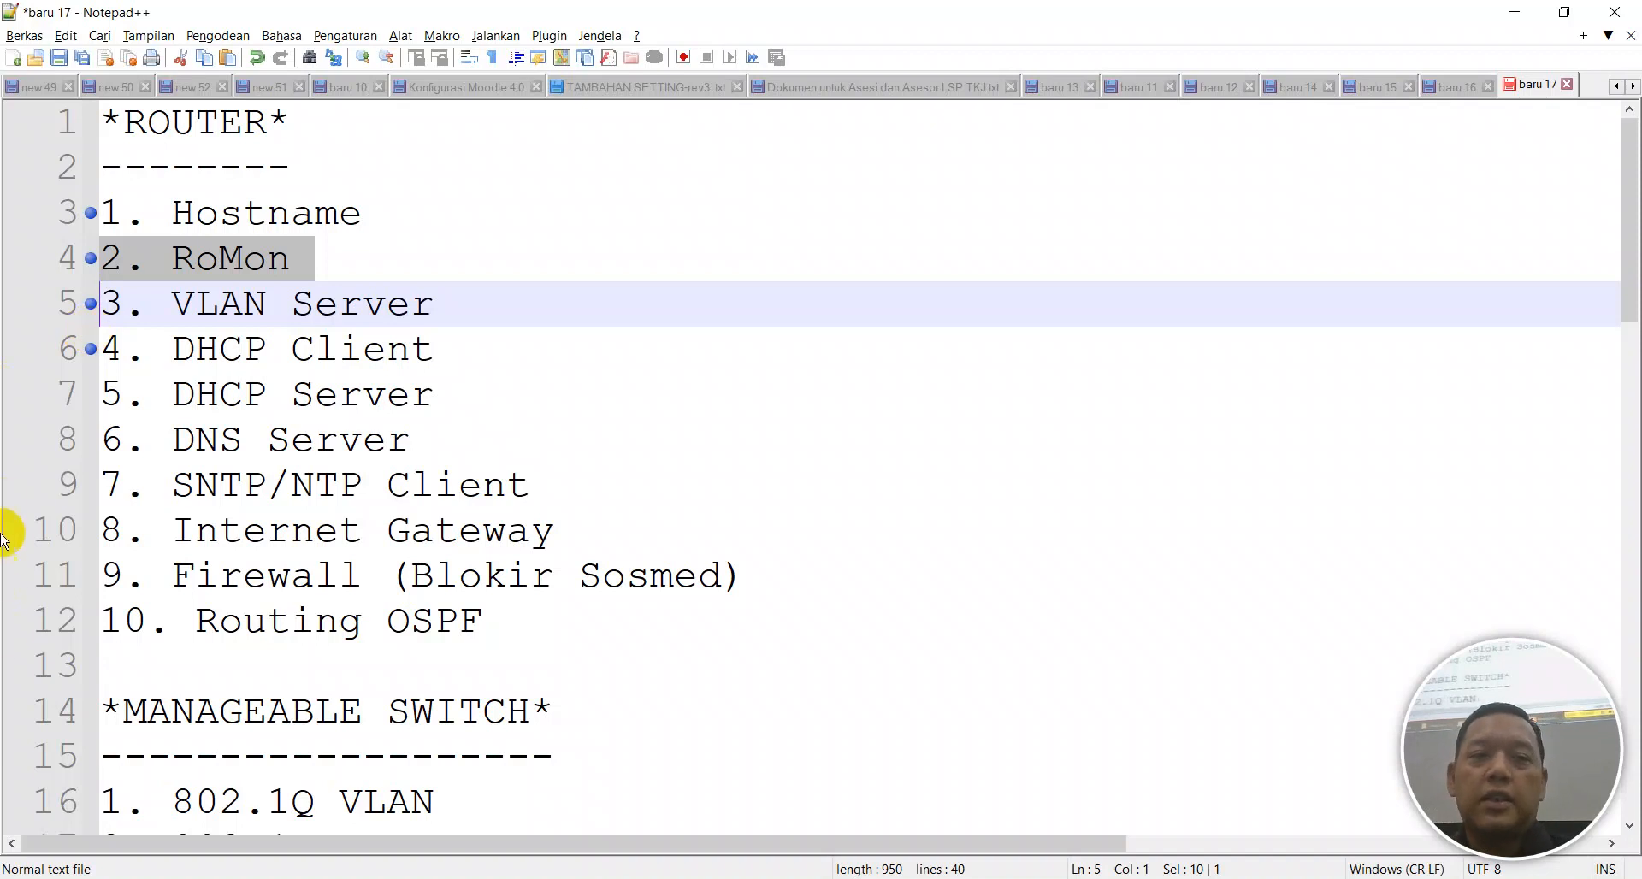
{"action": "left_click", "coordinate": [85, 394]}
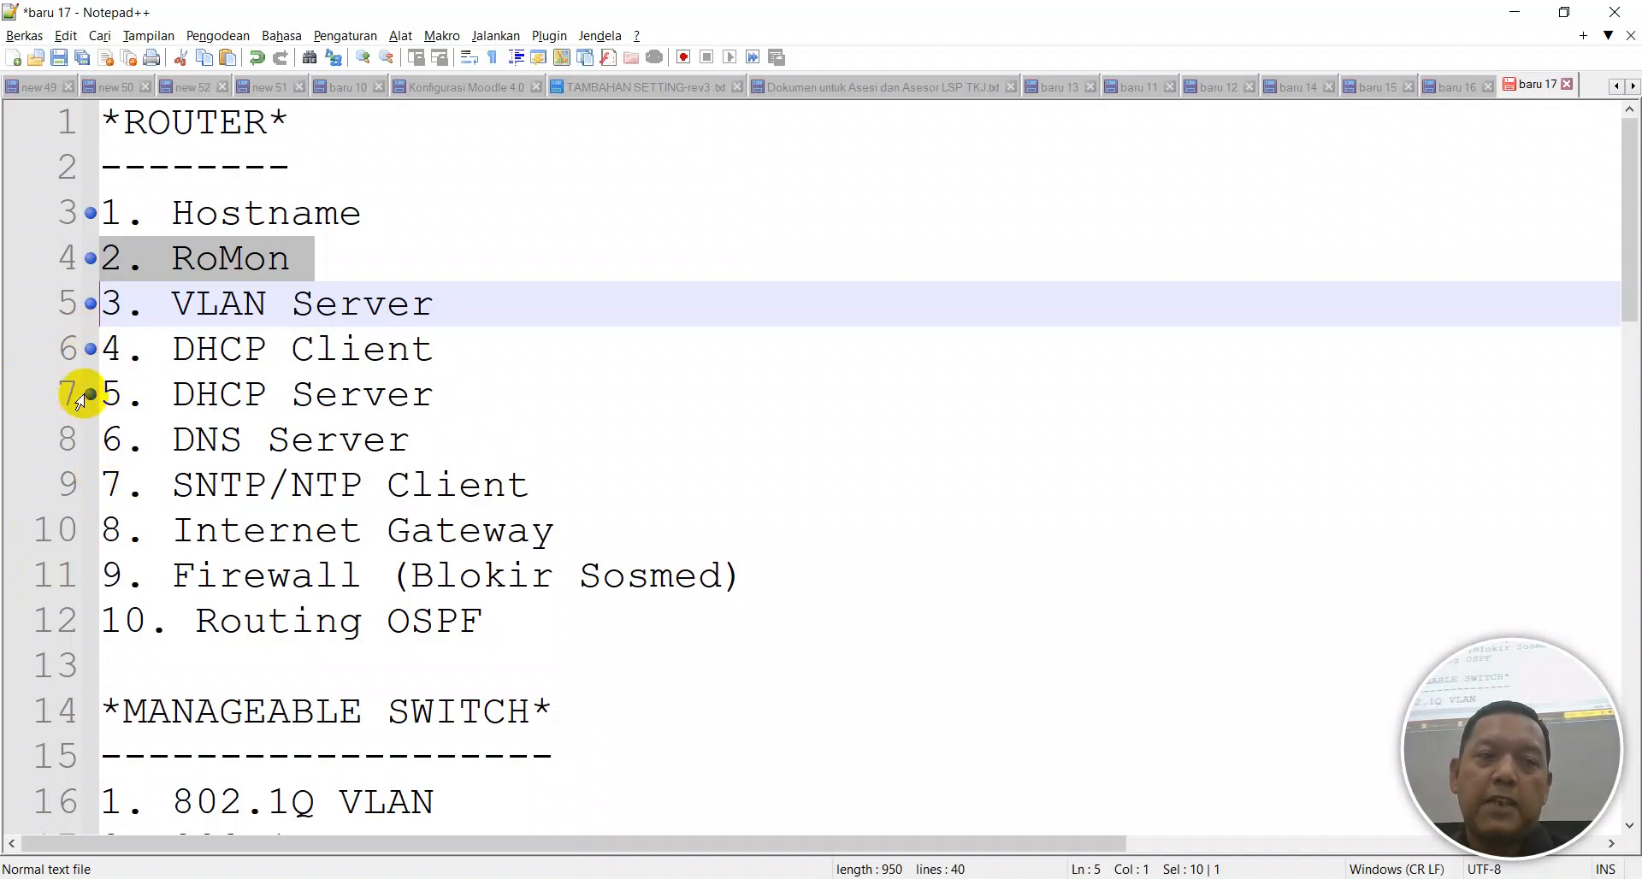
{"action": "mouse_move", "coordinate": [1039, 878]}
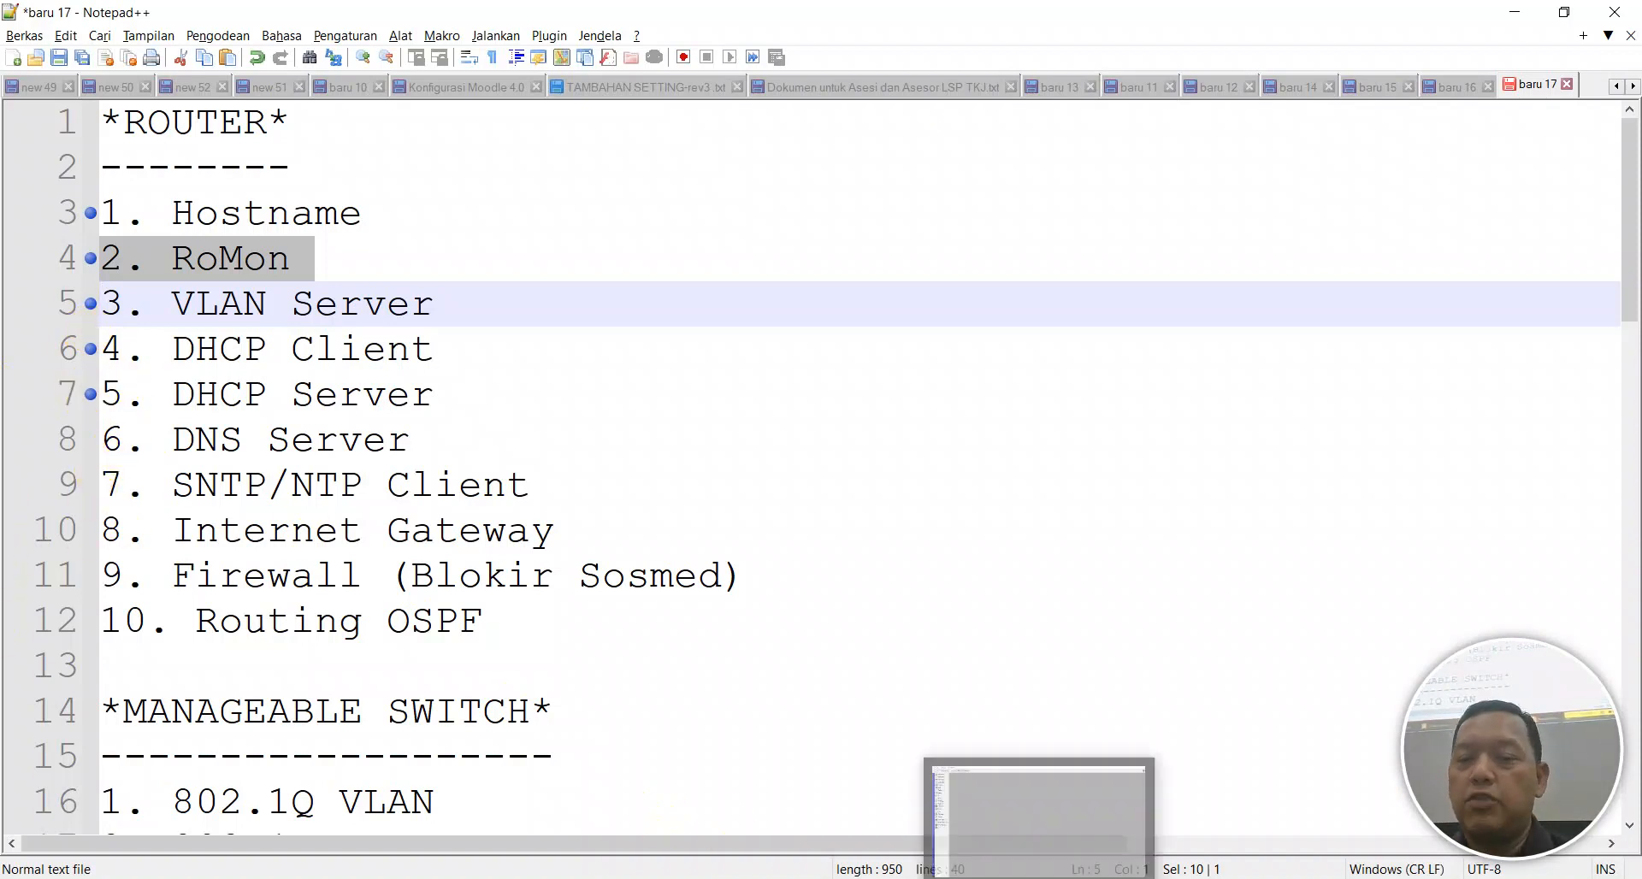
{"action": "left_click", "coordinate": [1039, 822]}
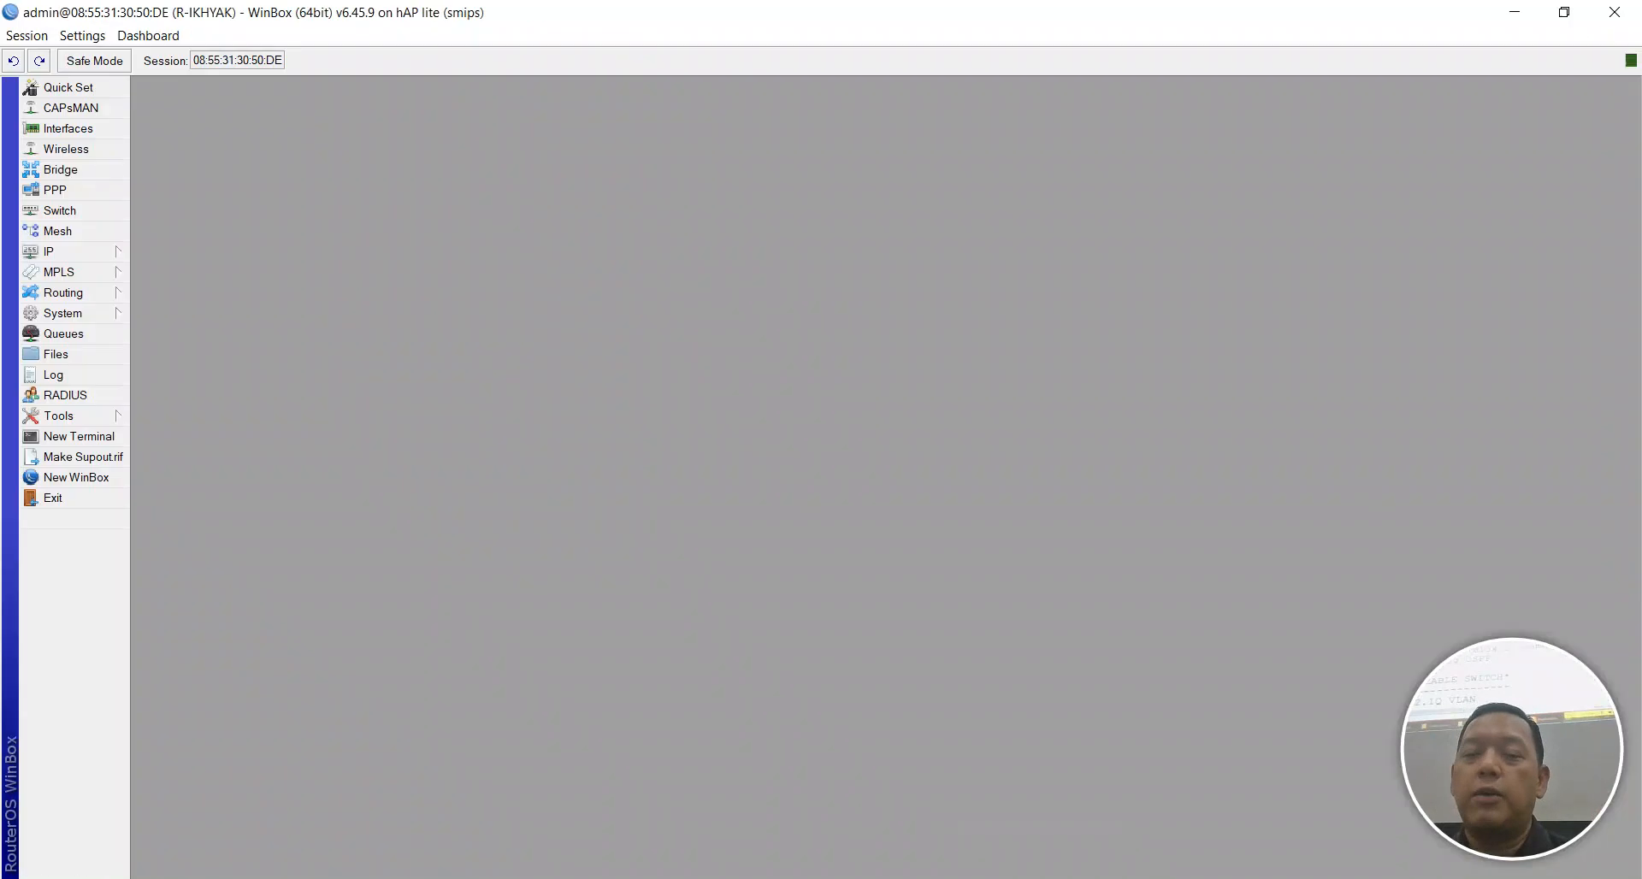
Start DHCP Setup from IP > DHCP Server on the TKJ VLAN interface.
{"action": "left_click", "coordinate": [47, 257]}
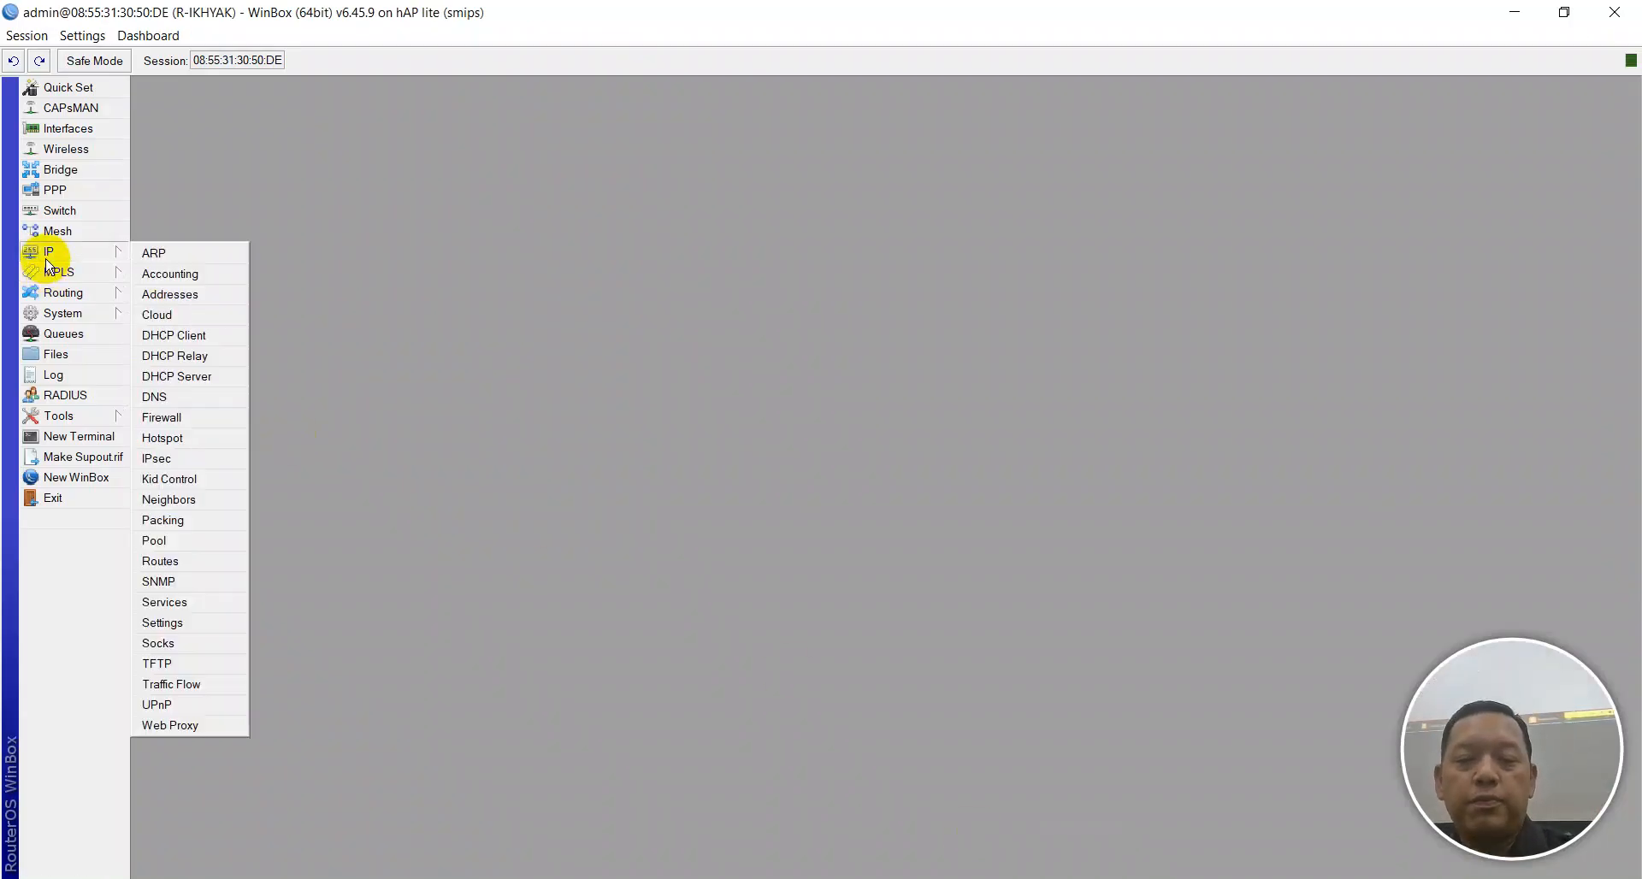
{"action": "left_click", "coordinate": [39, 276]}
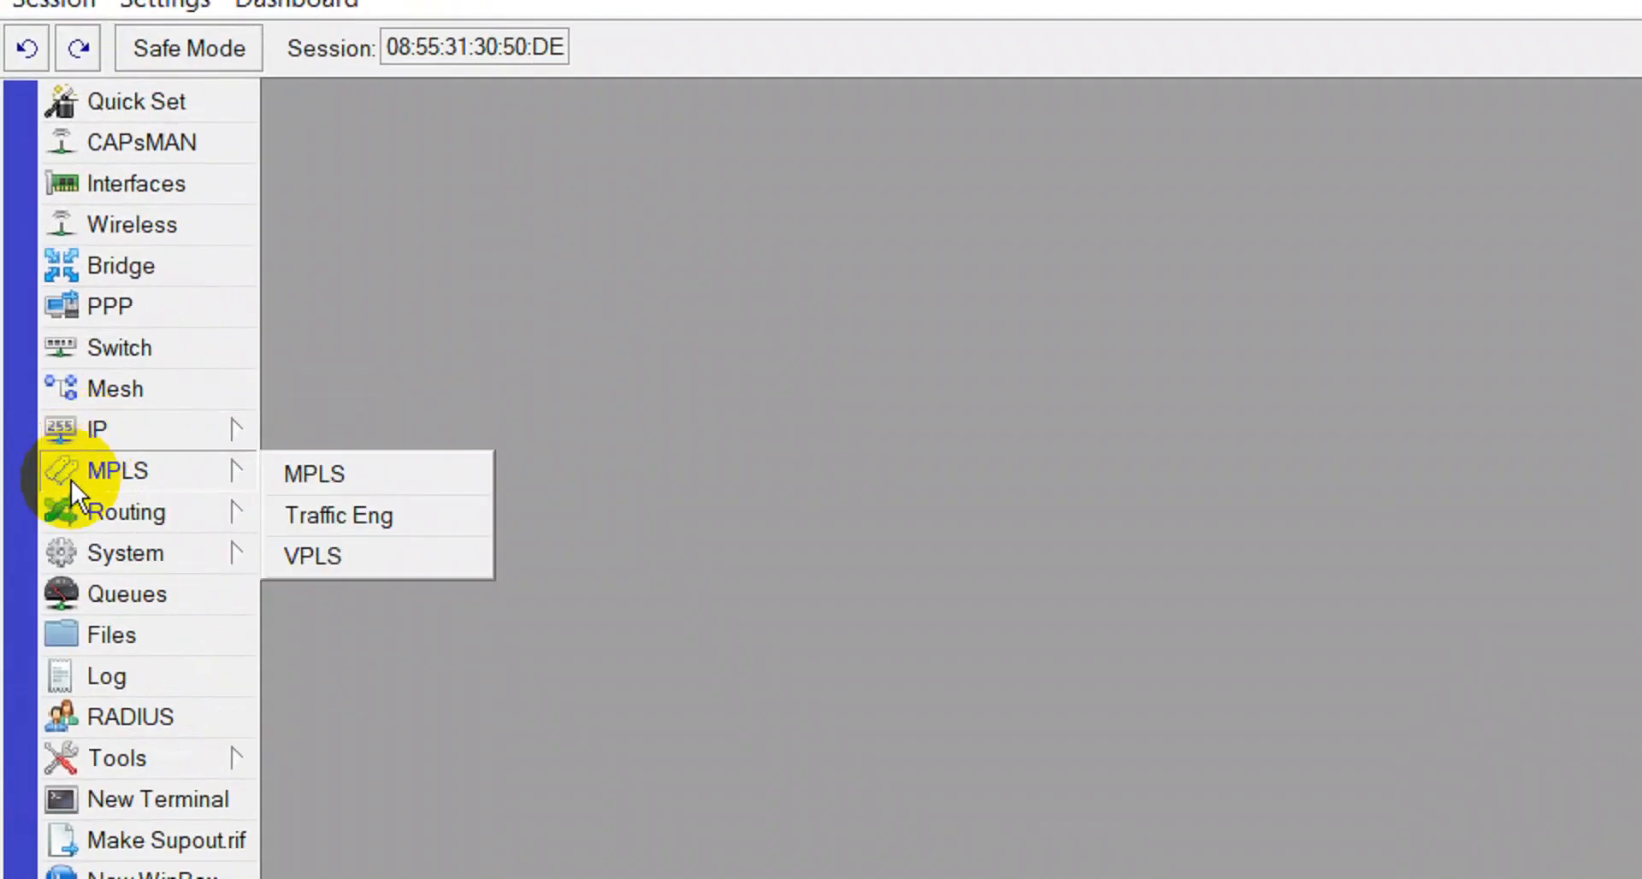
{"action": "left_click", "coordinate": [135, 435]}
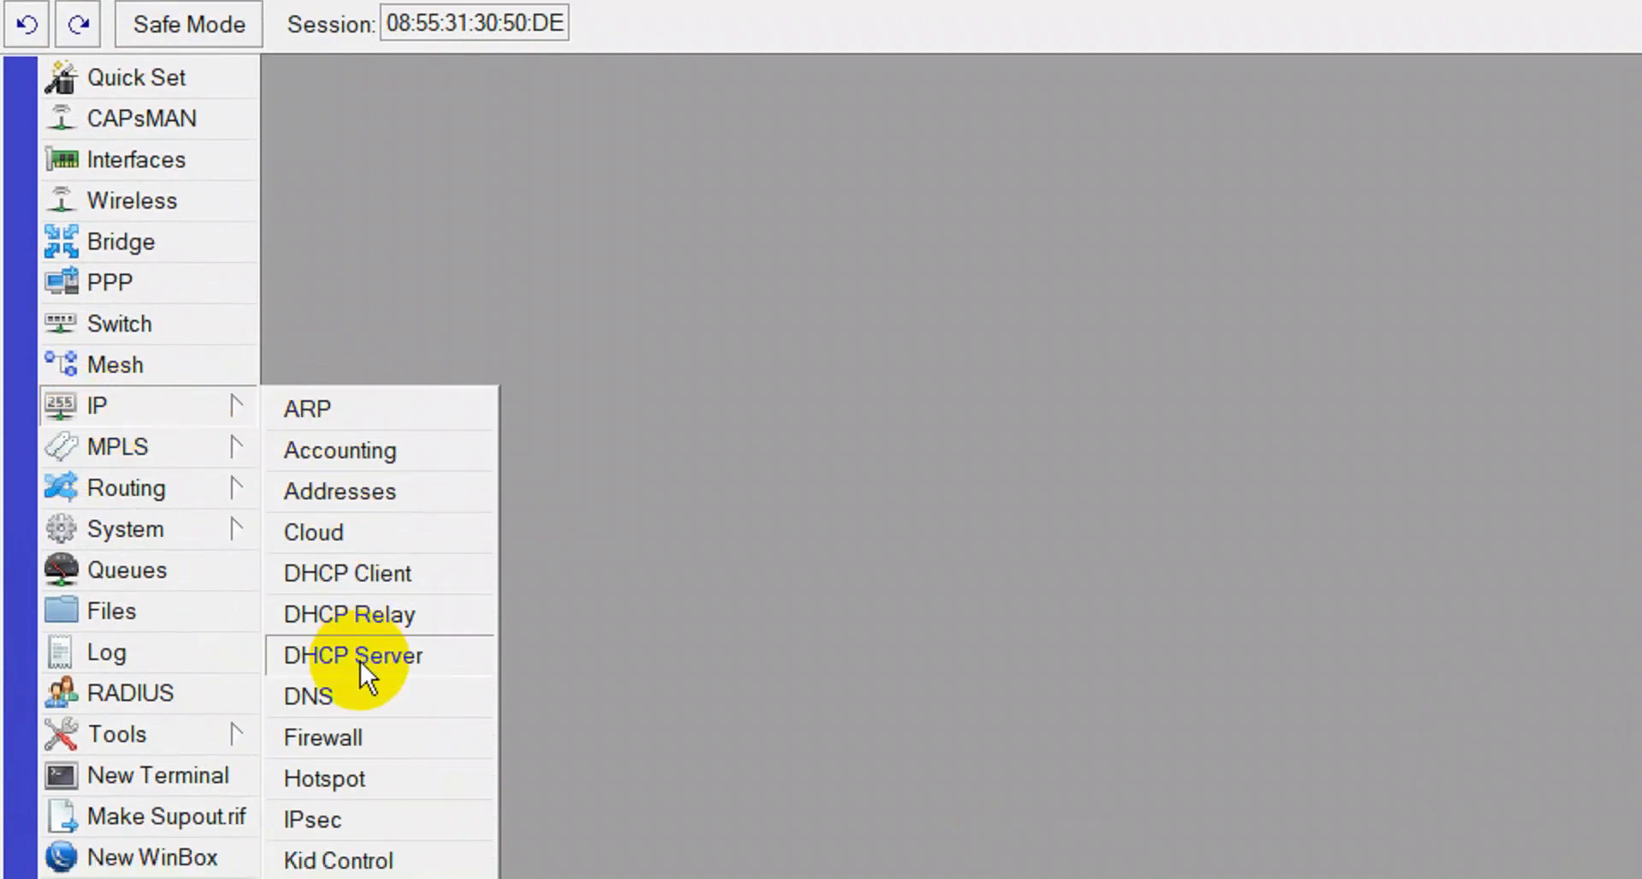
{"action": "left_click", "coordinate": [361, 661]}
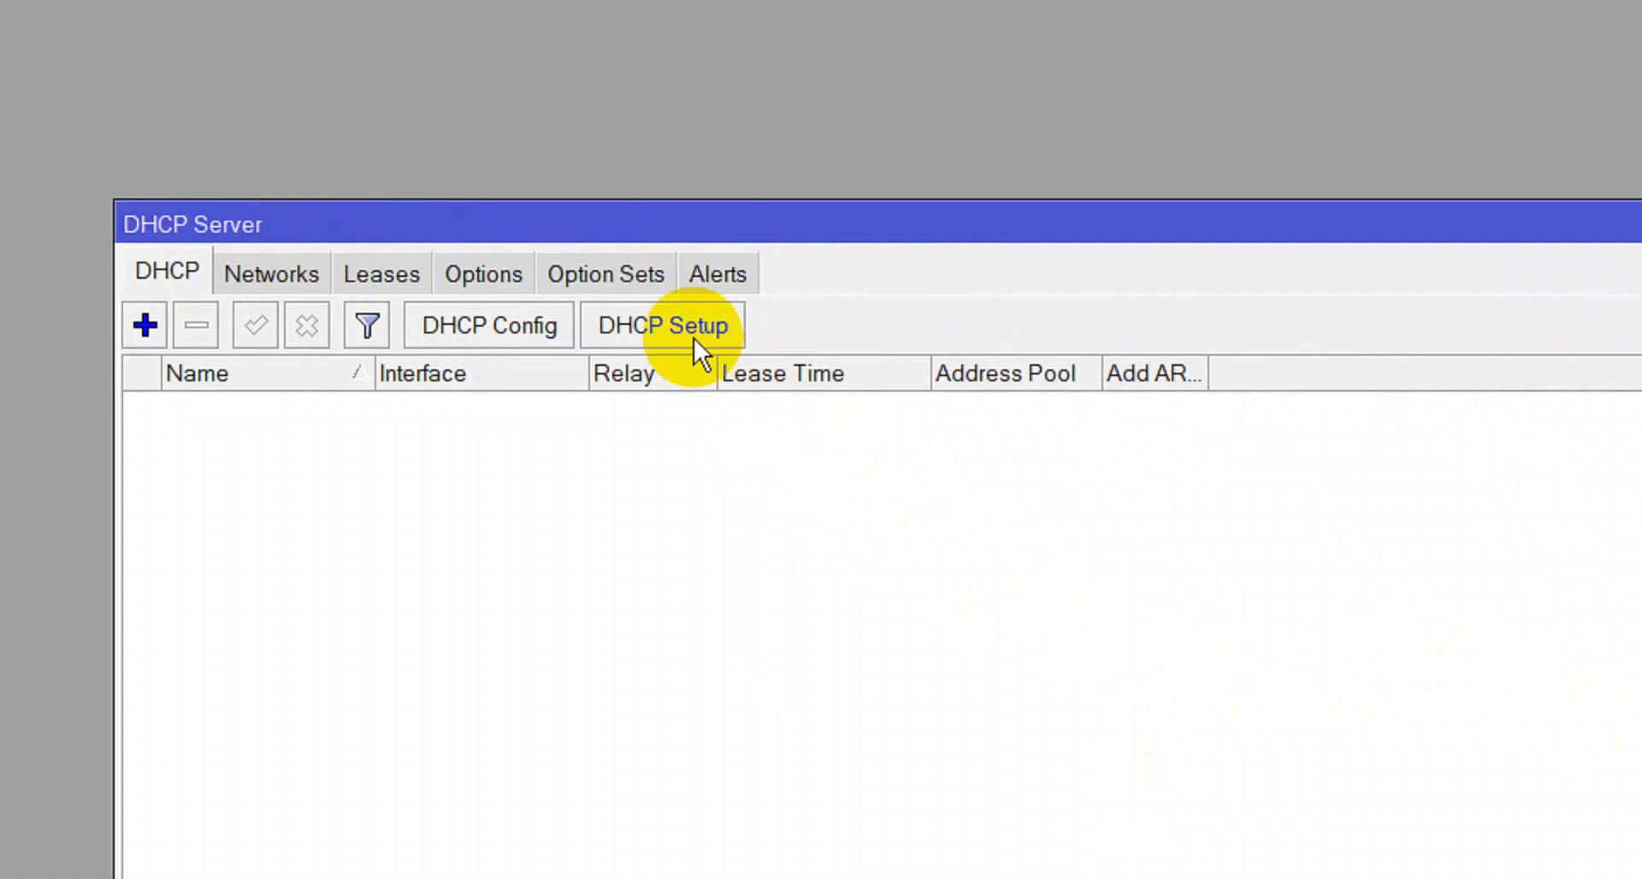
{"action": "left_click", "coordinate": [694, 337]}
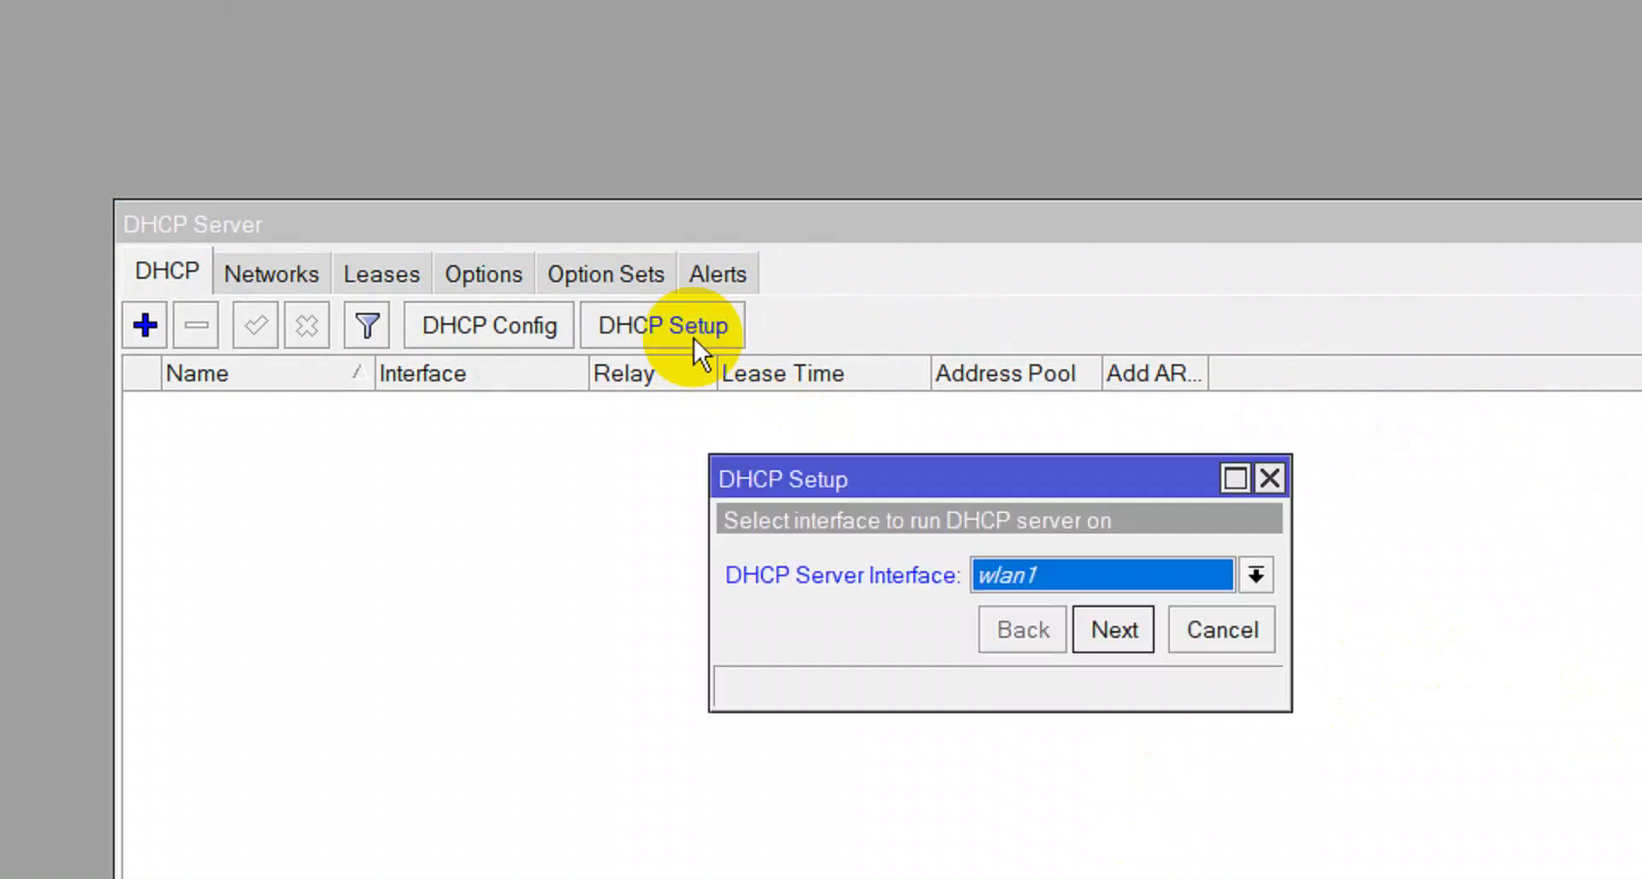
{"action": "left_click", "coordinate": [998, 586]}
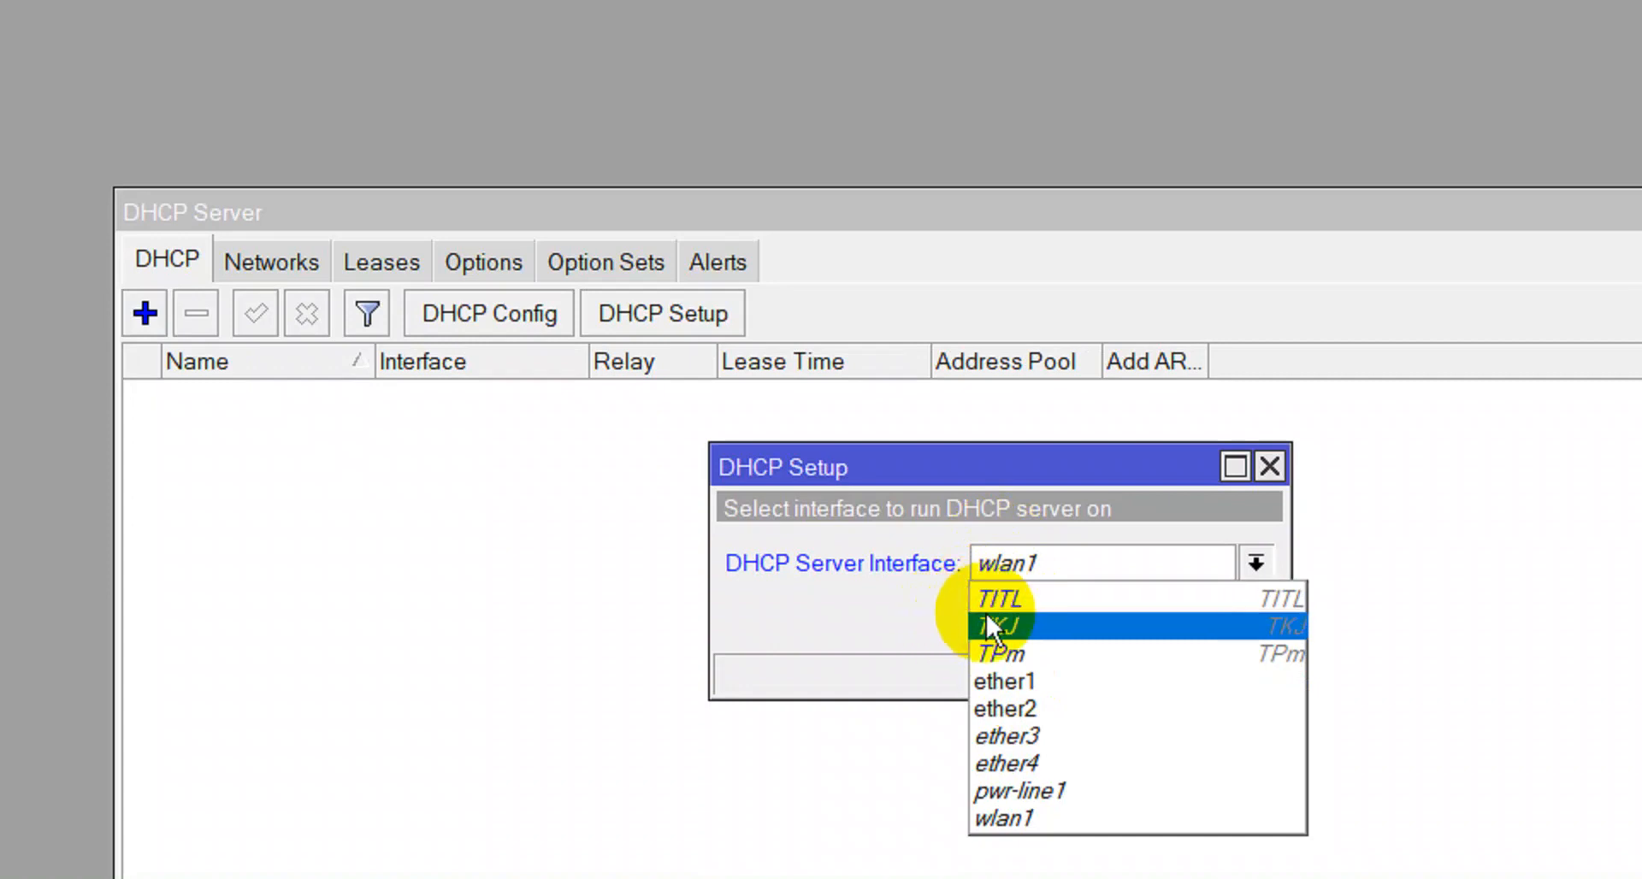
{"action": "left_click", "coordinate": [1007, 627]}
{"action": "left_click", "coordinate": [1105, 618]}
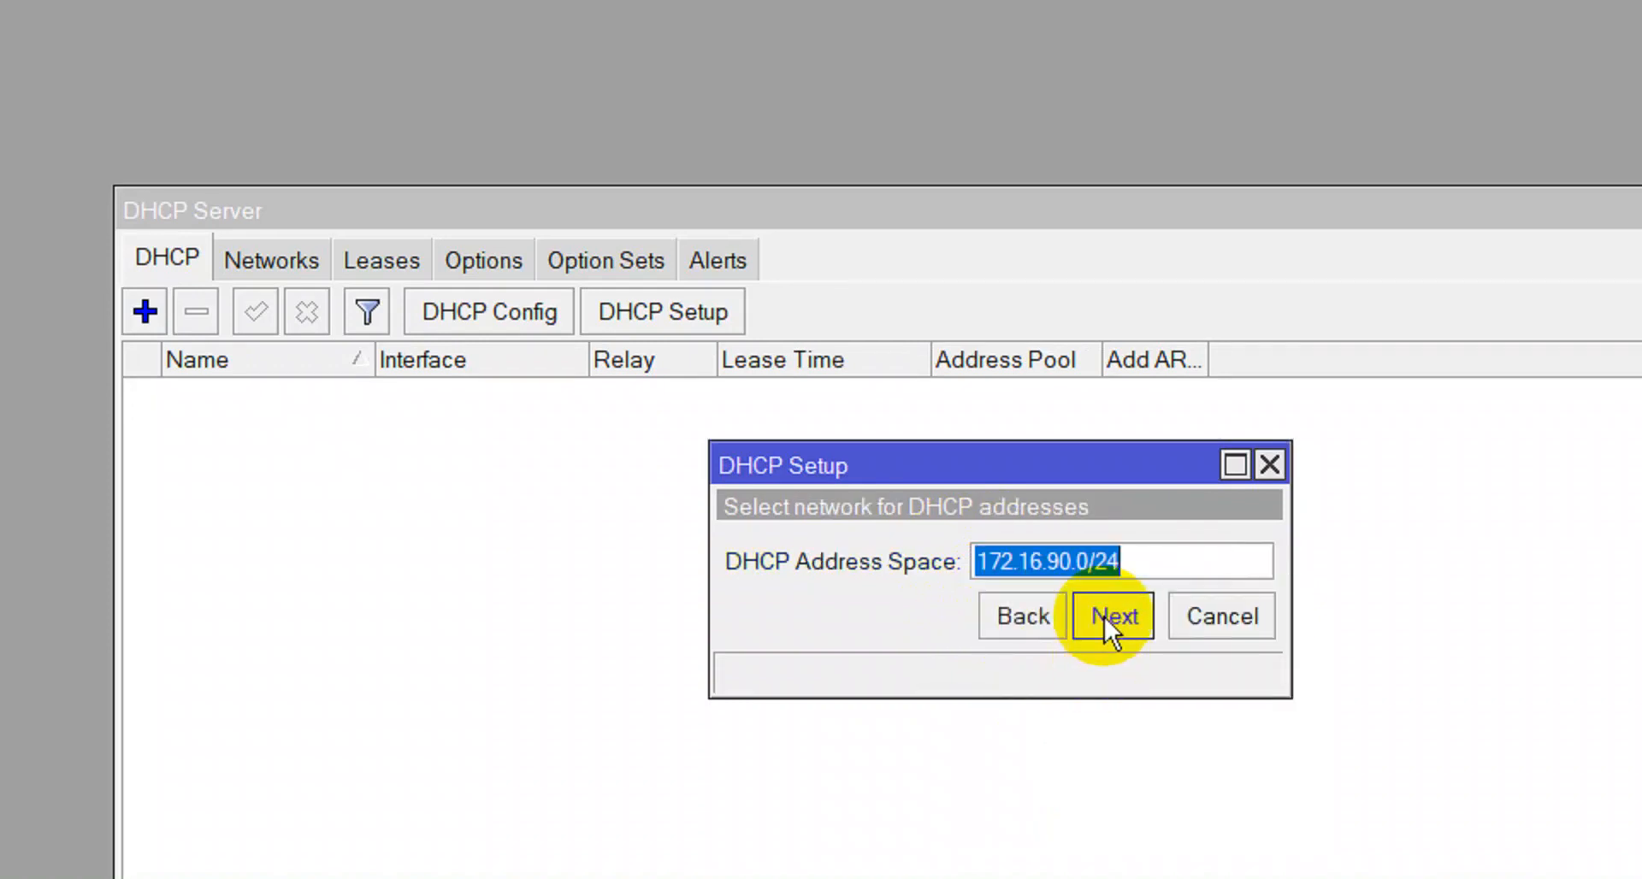
Accept 172.16.90.0/24, the gateway, pool dhcp_pool0, DNS servers and the 00:10:00 lease to create dhcp1.
{"action": "left_click", "coordinate": [1105, 617]}
{"action": "left_click", "coordinate": [1105, 617]}
{"action": "left_click", "coordinate": [1104, 616]}
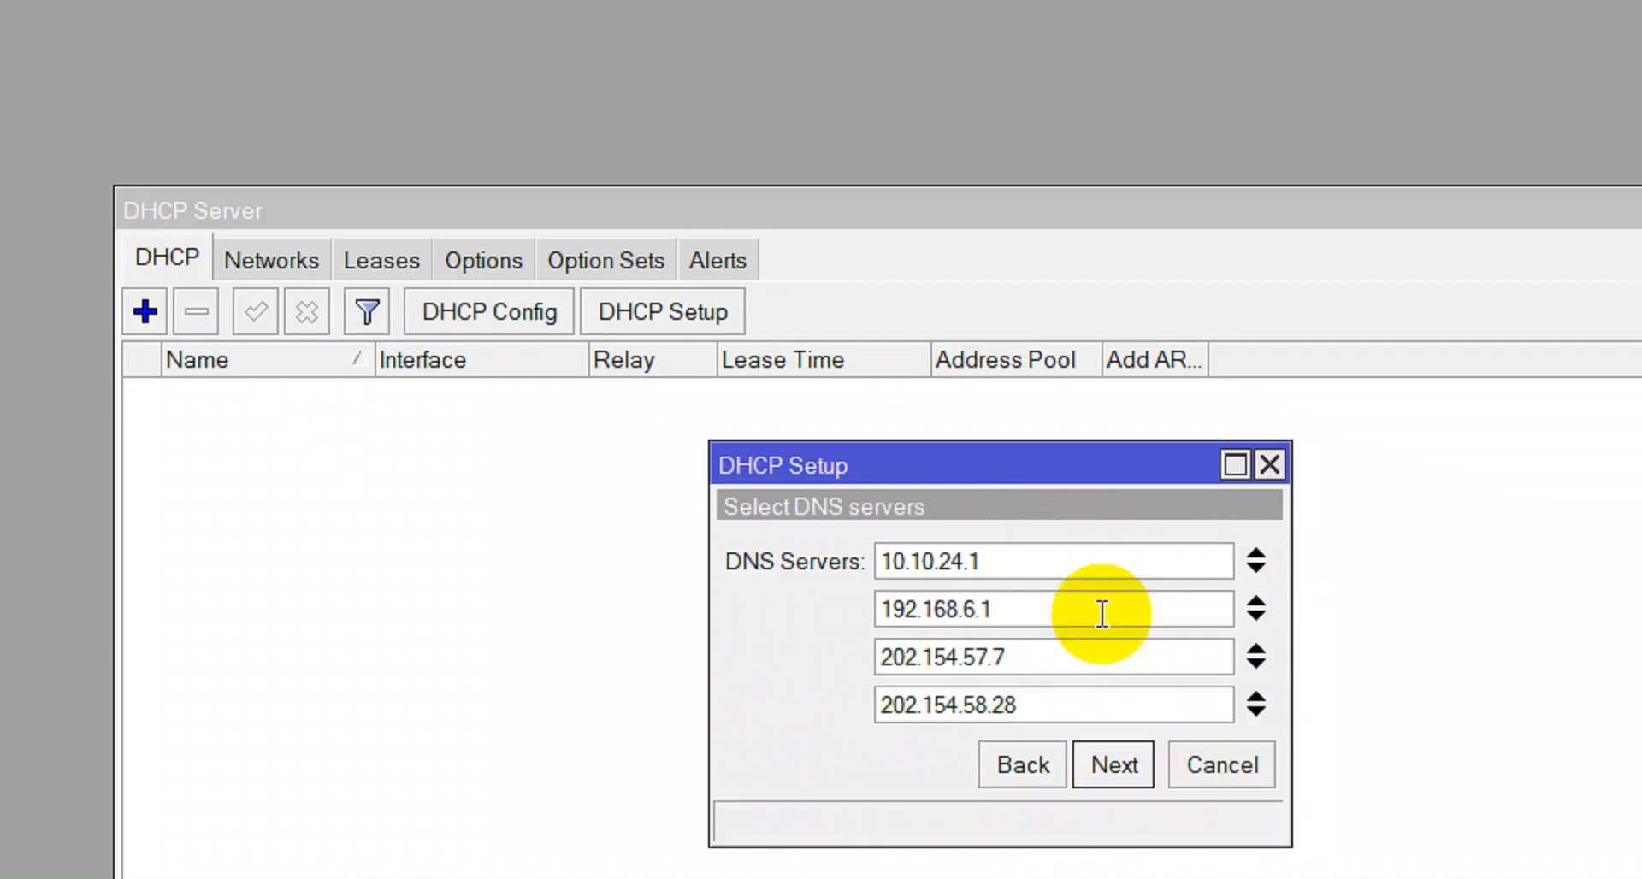
{"action": "left_click", "coordinate": [1099, 764]}
{"action": "left_click", "coordinate": [1103, 666]}
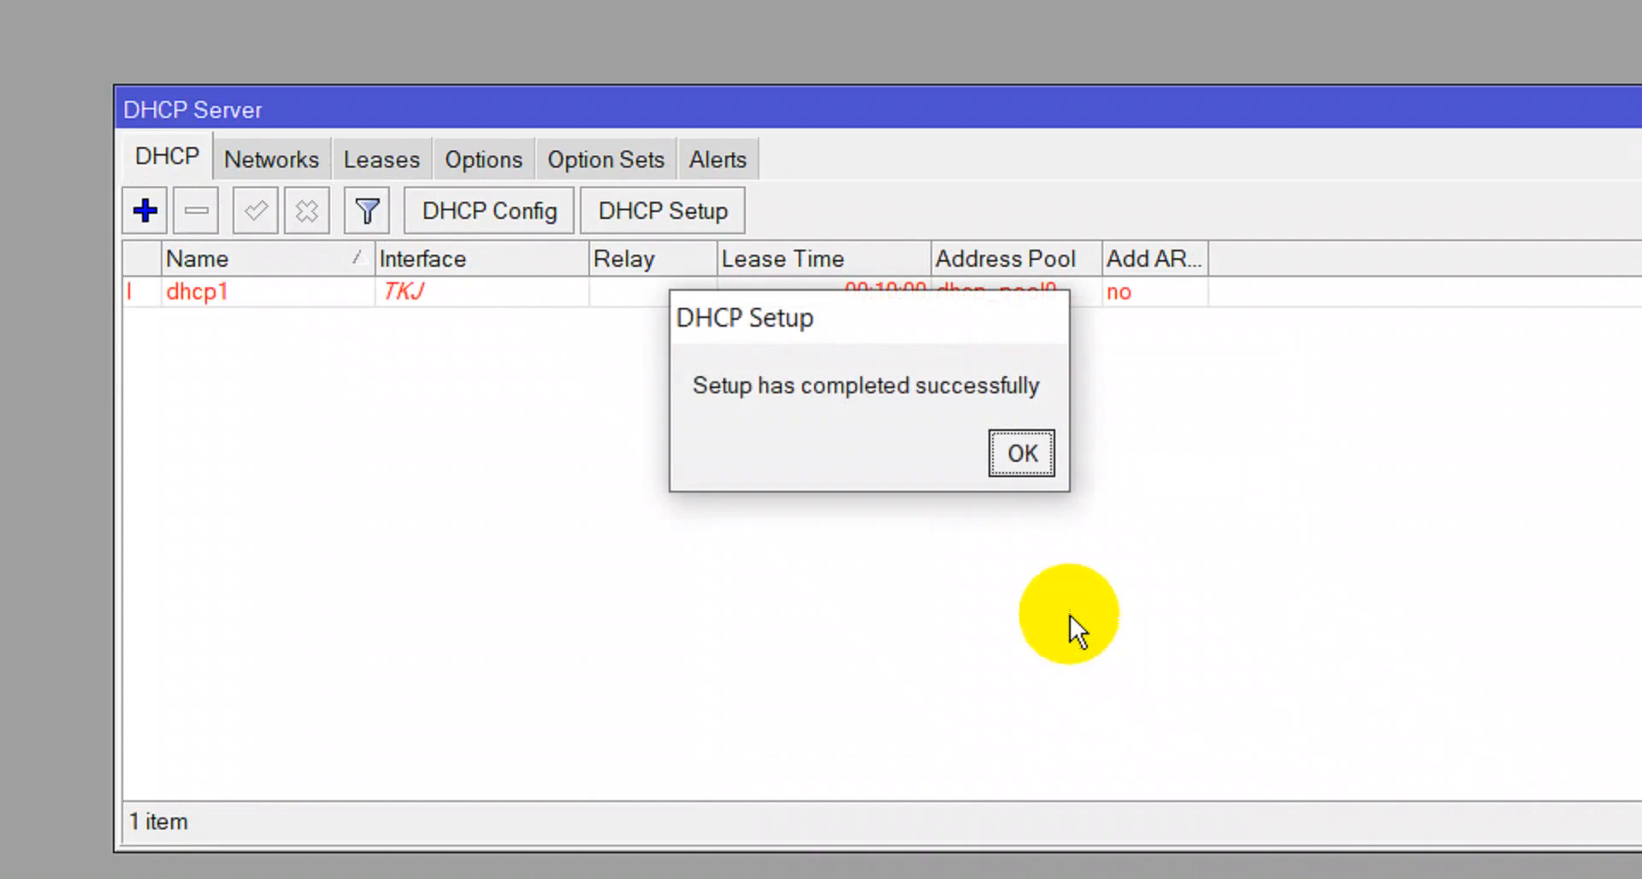
{"action": "left_click", "coordinate": [1021, 454]}
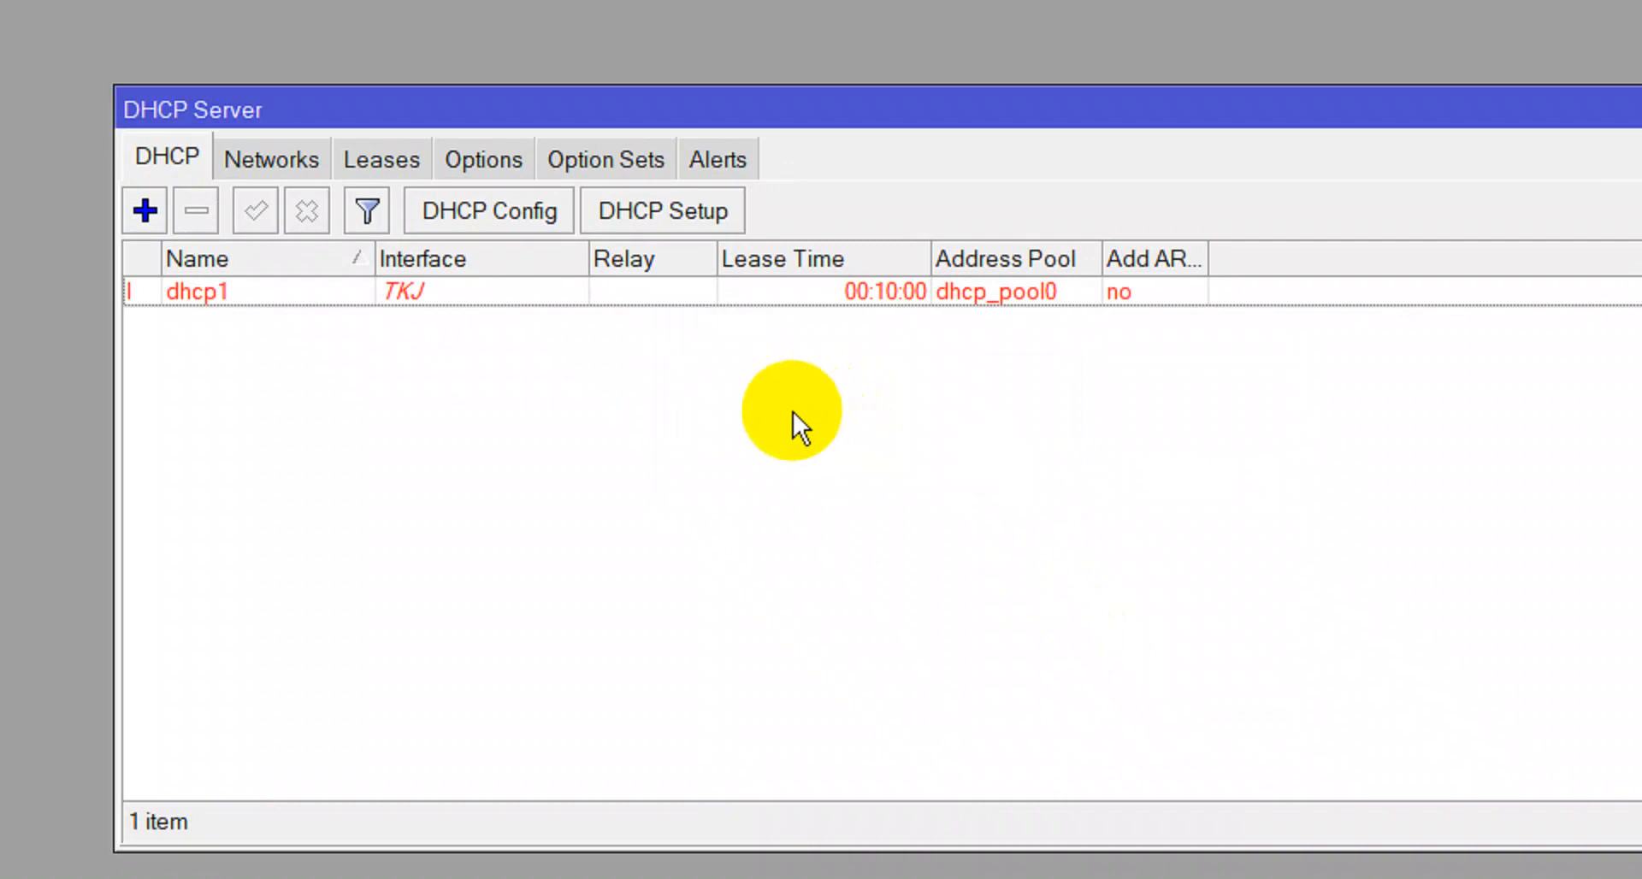
Run DHCP Setup on the TITL interface with all suggested defaults, creating dhcp2.
{"action": "left_click", "coordinate": [644, 214]}
{"action": "left_click", "coordinate": [1038, 466]}
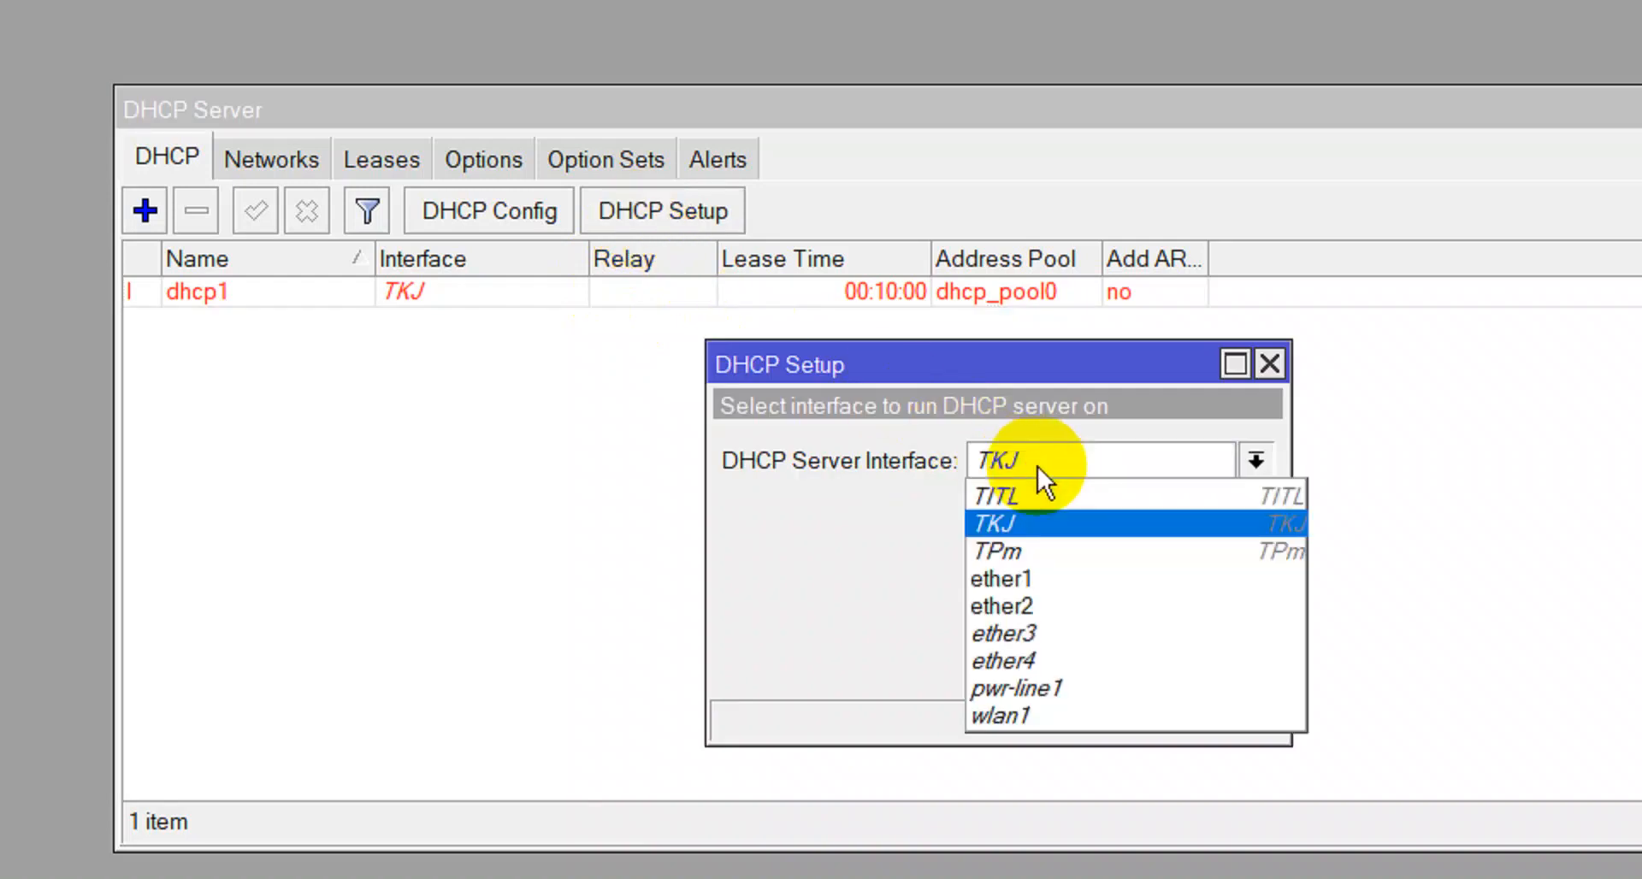
{"action": "left_click", "coordinate": [1028, 500]}
{"action": "left_click", "coordinate": [1115, 663]}
{"action": "left_click", "coordinate": [1115, 665]}
{"action": "left_click", "coordinate": [1110, 664]}
{"action": "left_click", "coordinate": [1107, 644]}
{"action": "left_click", "coordinate": [1107, 644]}
{"action": "left_click", "coordinate": [1107, 646]}
{"action": "left_click", "coordinate": [1052, 440]}
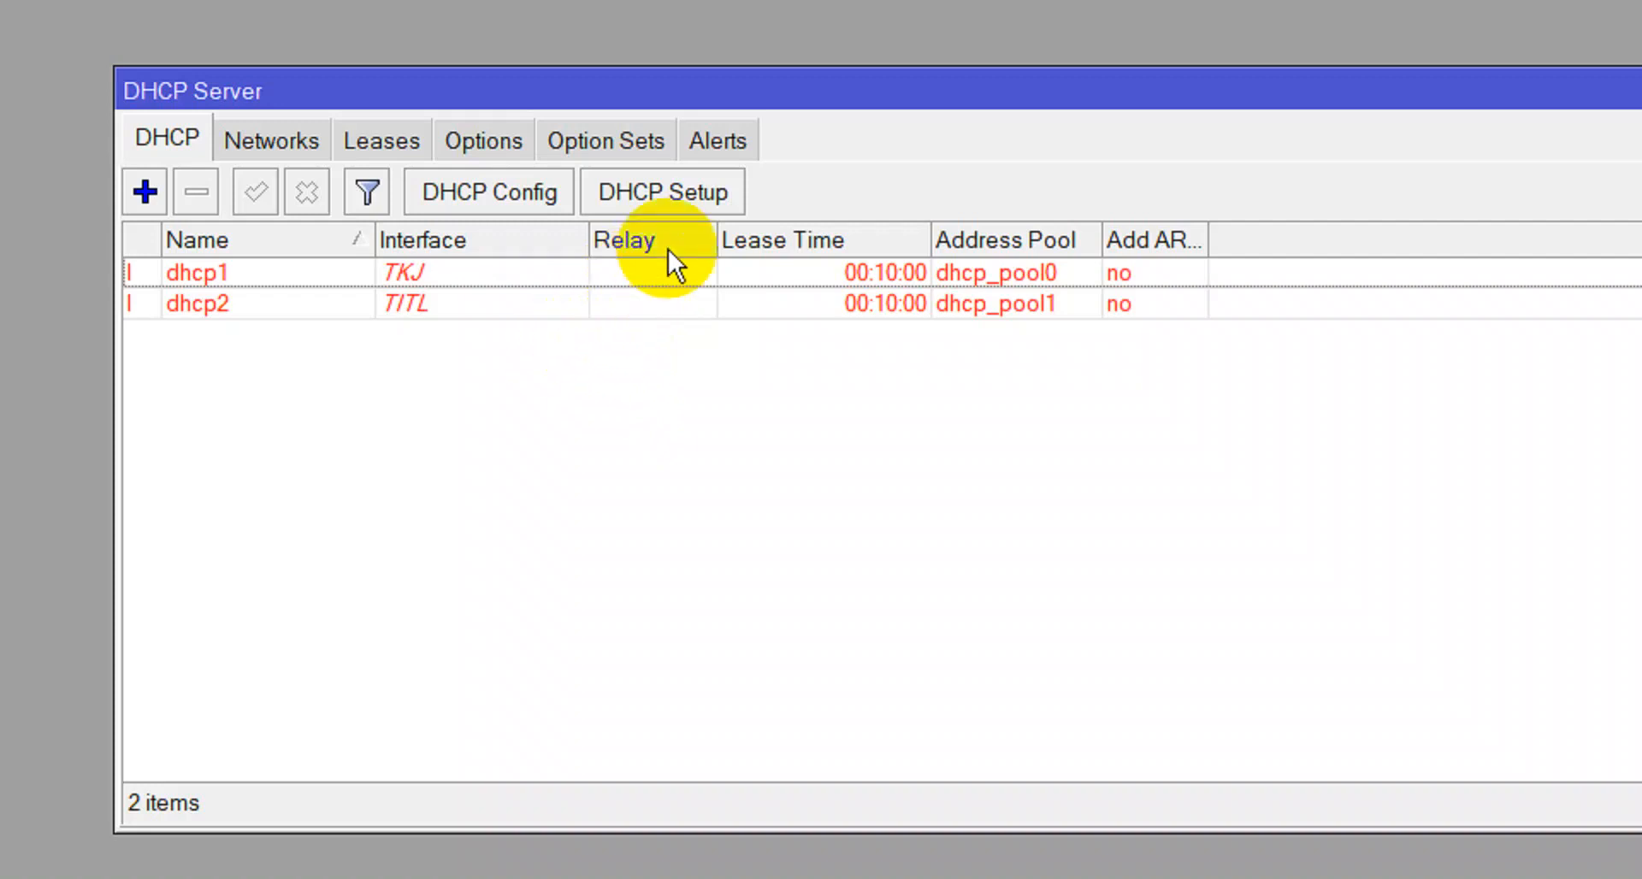
Run DHCP Setup on the TPm interface with all suggested defaults, creating dhcp3.
{"action": "left_click", "coordinate": [669, 195]}
{"action": "left_click", "coordinate": [1000, 462]}
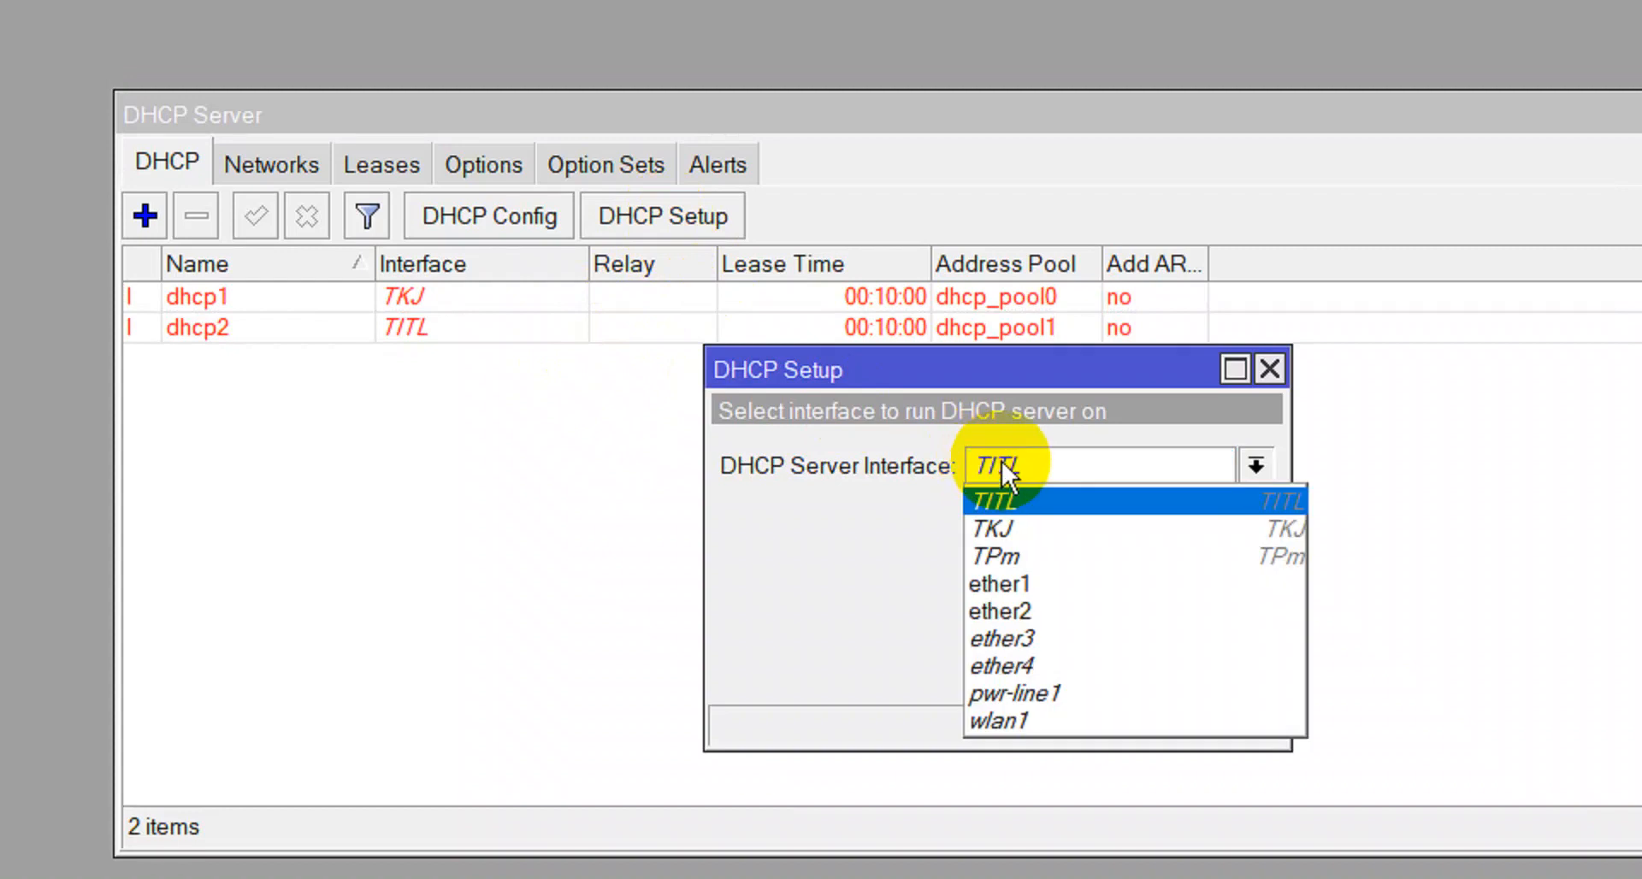
{"action": "left_click", "coordinate": [994, 551]}
{"action": "left_click", "coordinate": [1116, 667]}
{"action": "left_click", "coordinate": [1119, 668]}
{"action": "left_click", "coordinate": [1116, 668]}
{"action": "left_click", "coordinate": [1115, 668]}
{"action": "left_click", "coordinate": [1115, 655]}
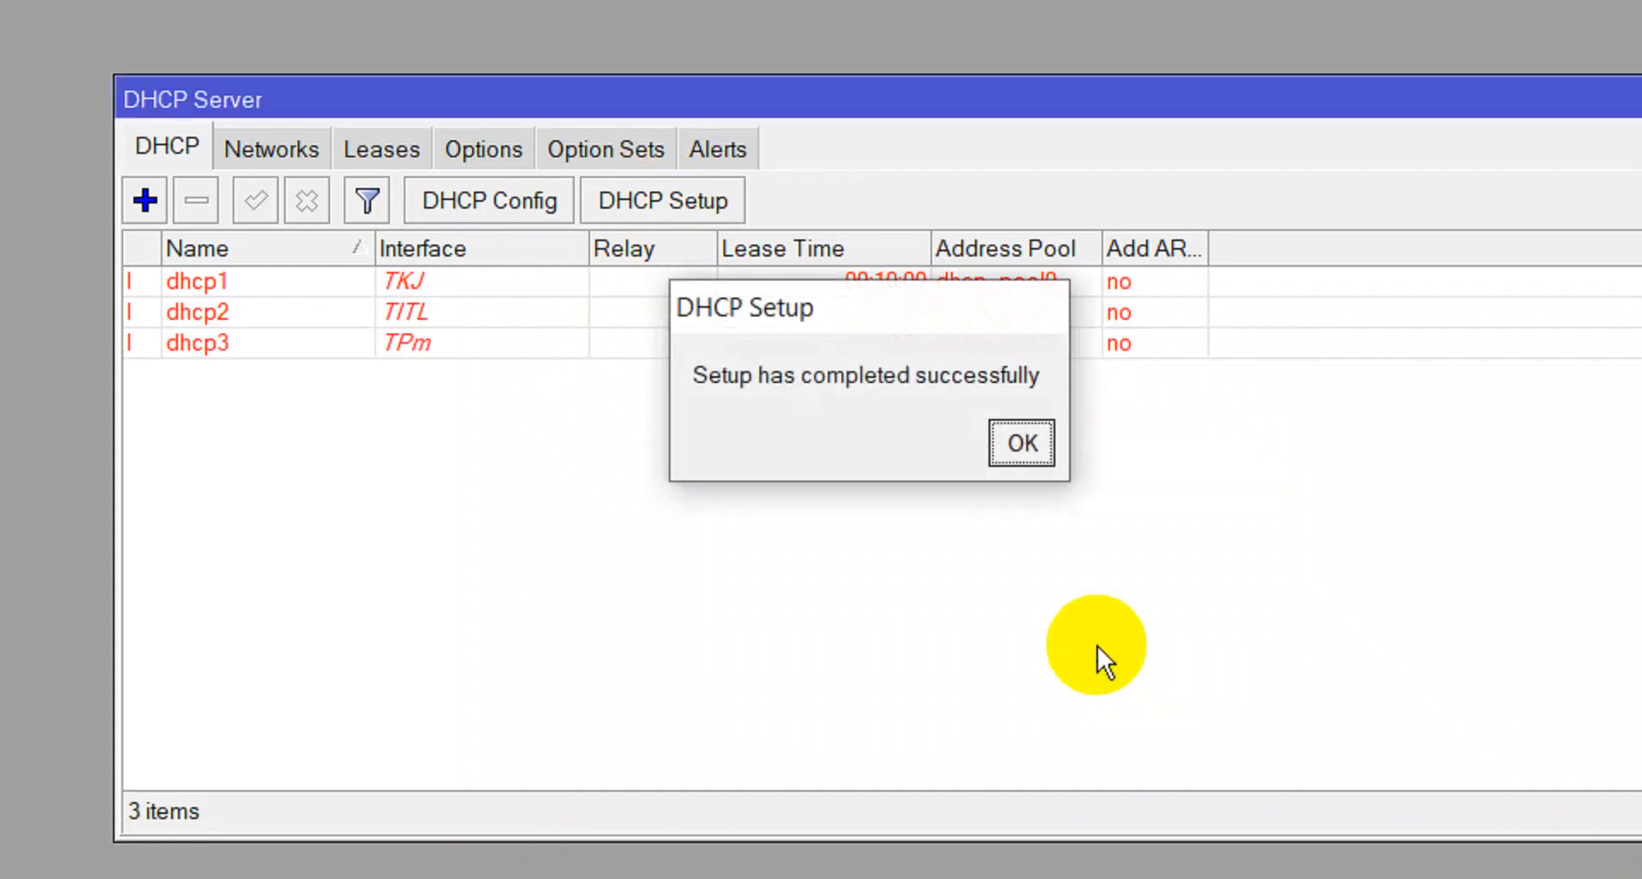
{"action": "left_click", "coordinate": [1012, 460]}
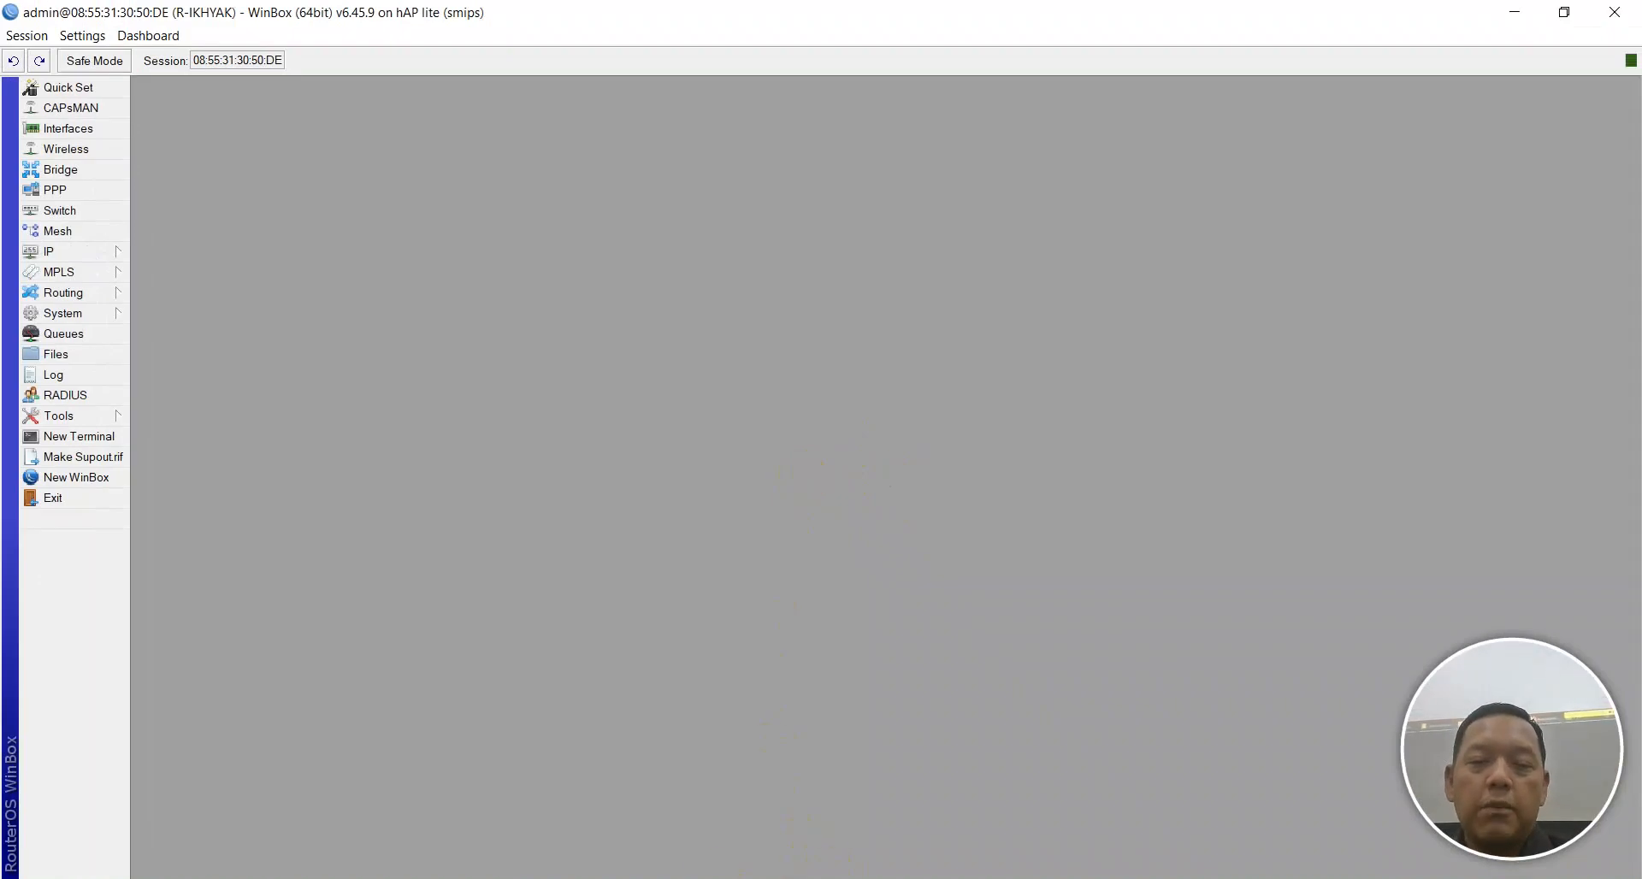
Bookmark checklist line 8, DNS Server, then bring up WinBox's IP menu.
{"action": "left_click", "coordinate": [808, 878]}
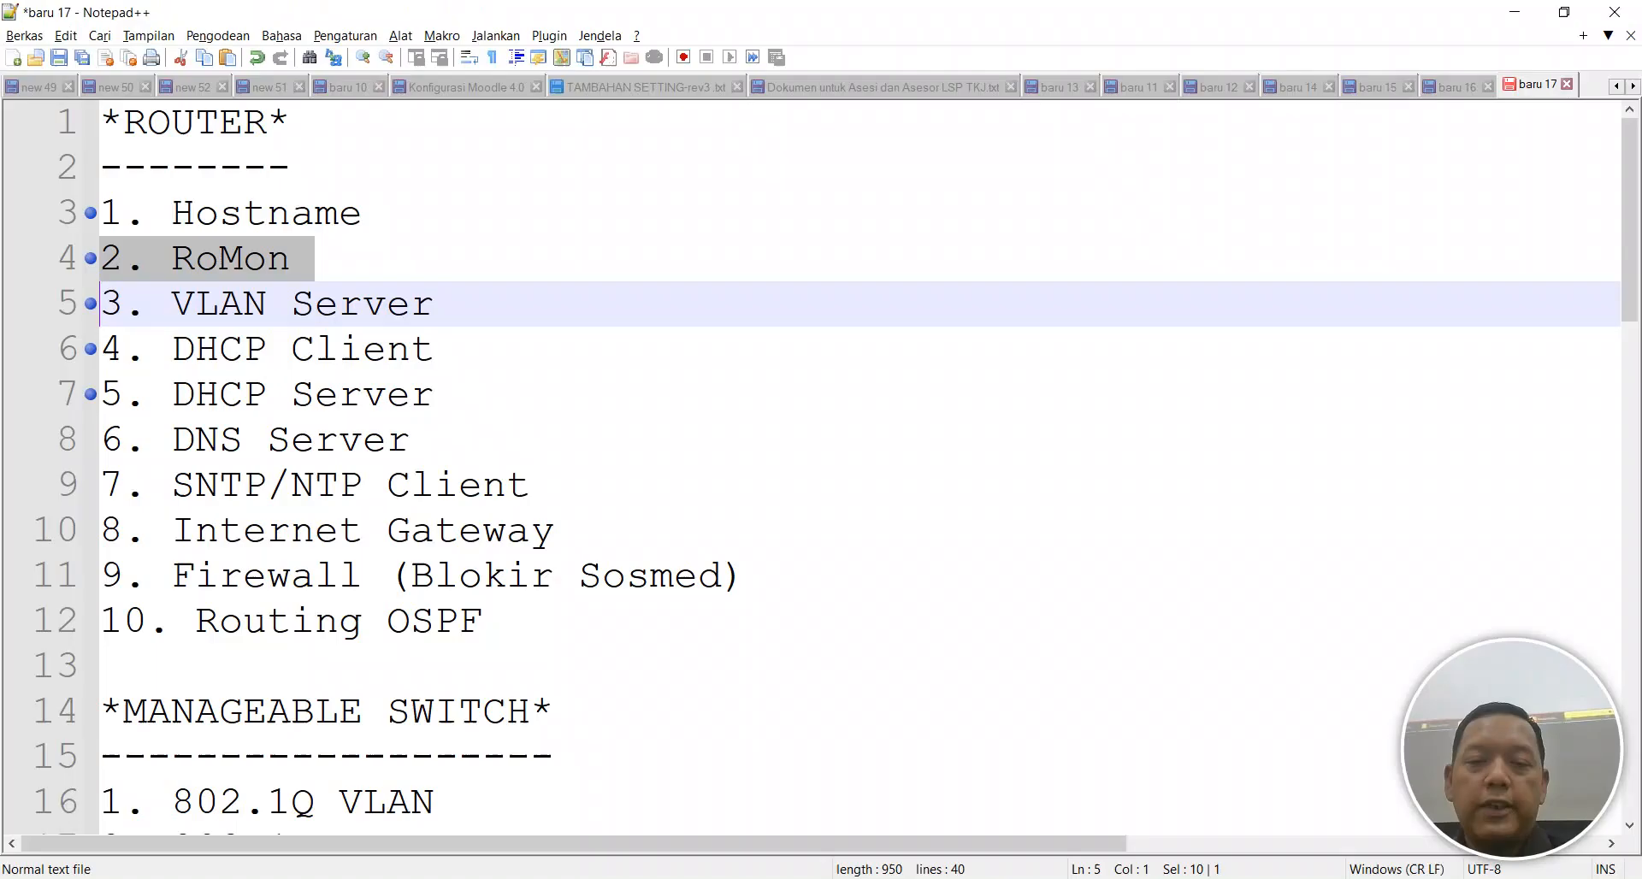
{"action": "left_click", "coordinate": [79, 441]}
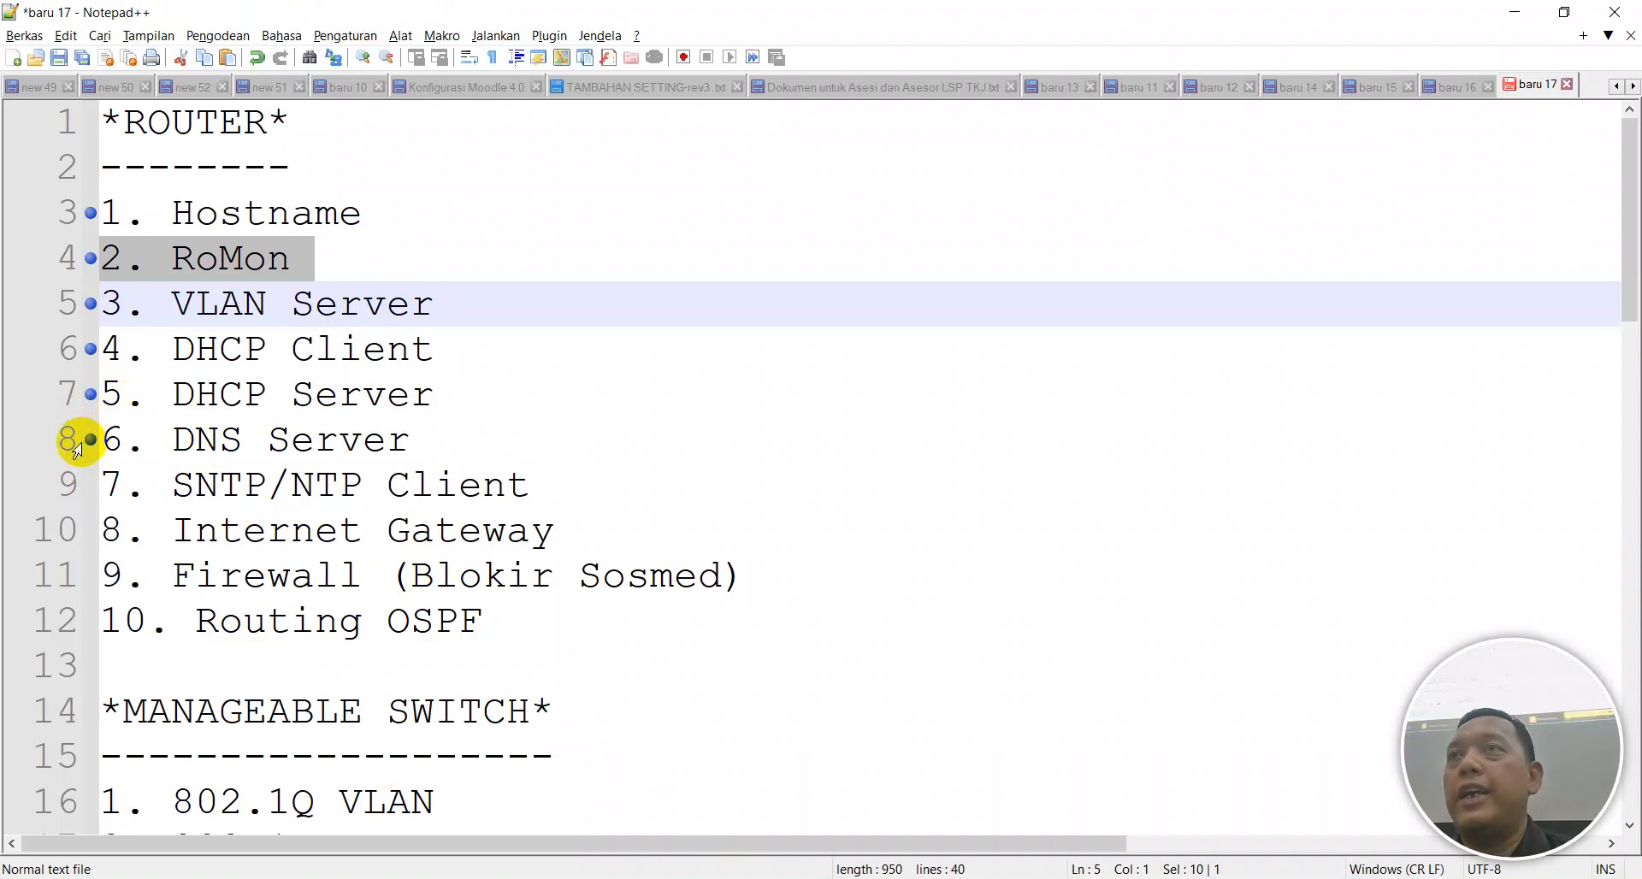
{"action": "left_click", "coordinate": [975, 878]}
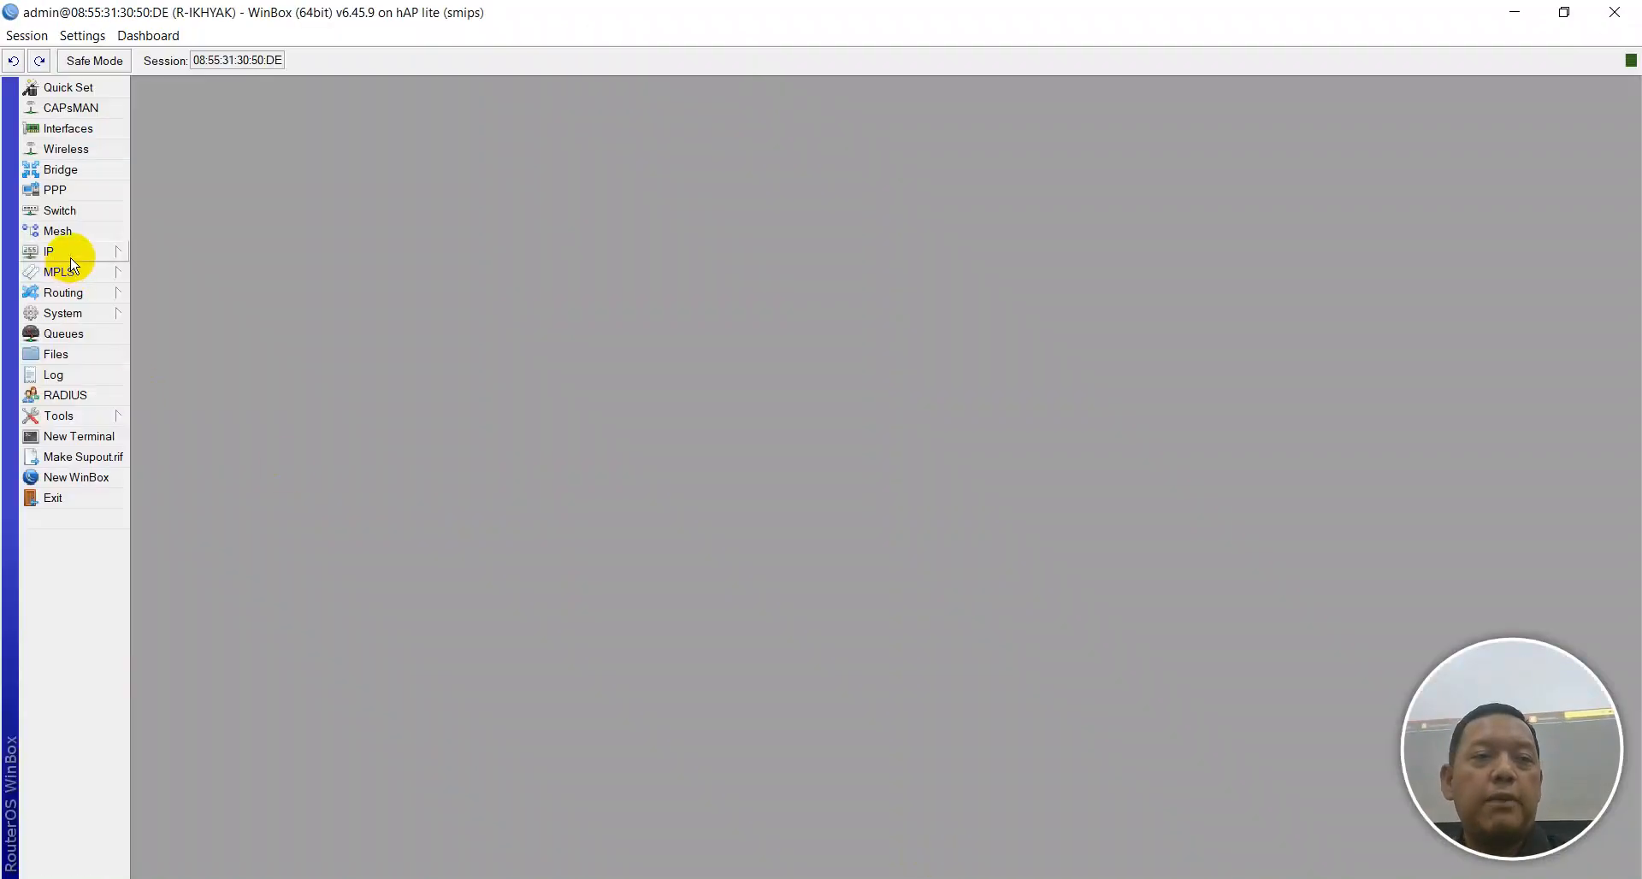
{"action": "left_click", "coordinate": [71, 257]}
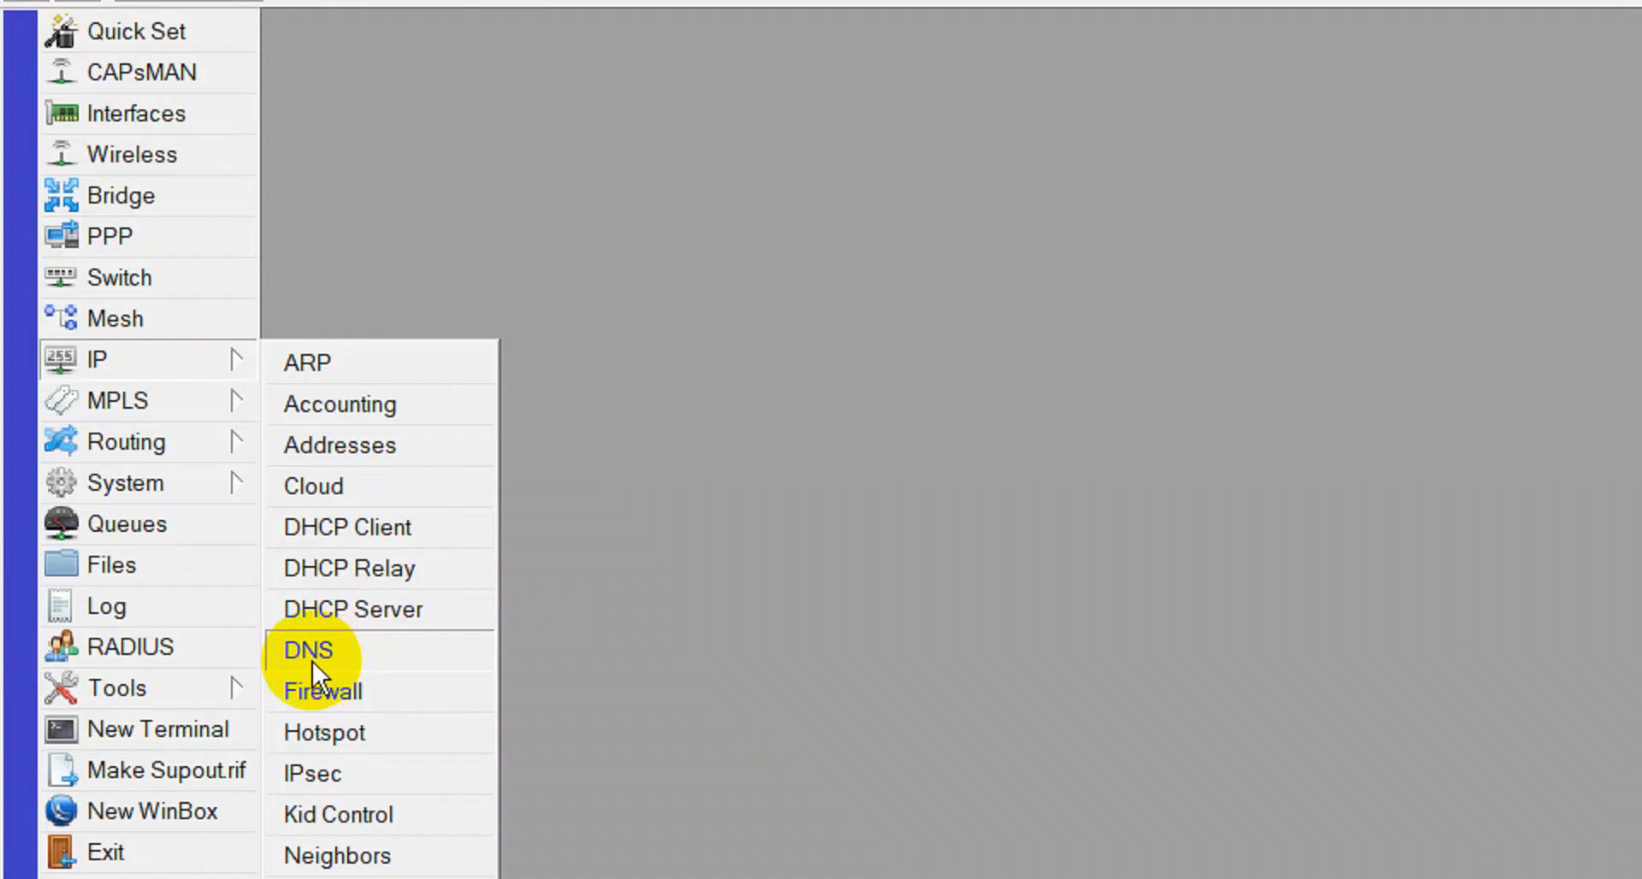
Enable Allow Remote Requests in IP > DNS and apply it.
{"action": "left_click", "coordinate": [311, 661]}
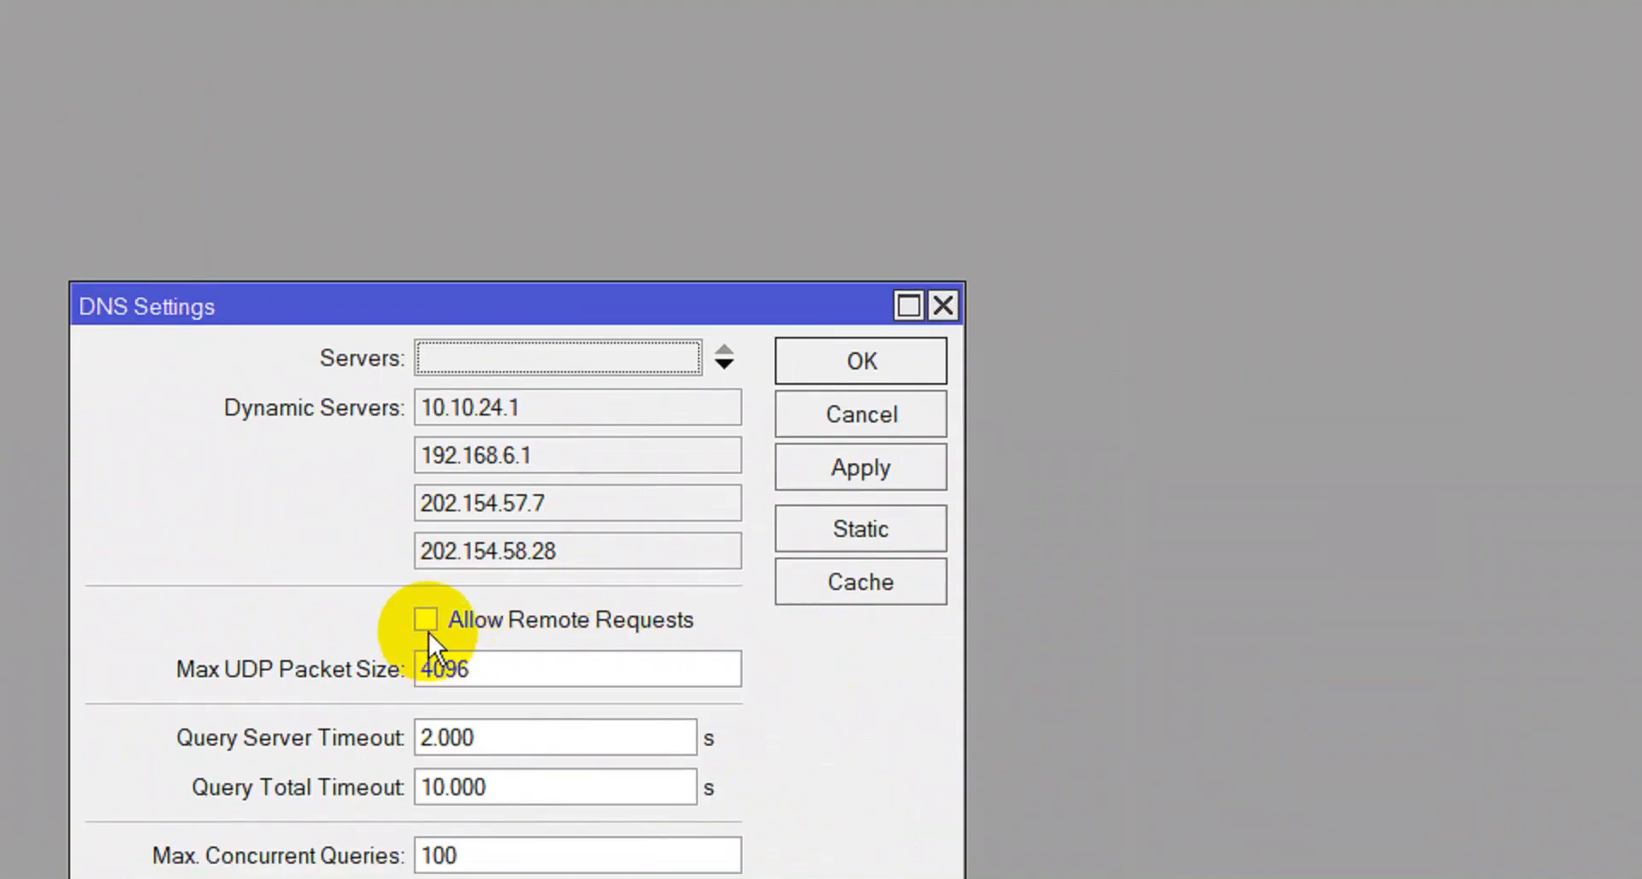
{"action": "left_click", "coordinate": [428, 631]}
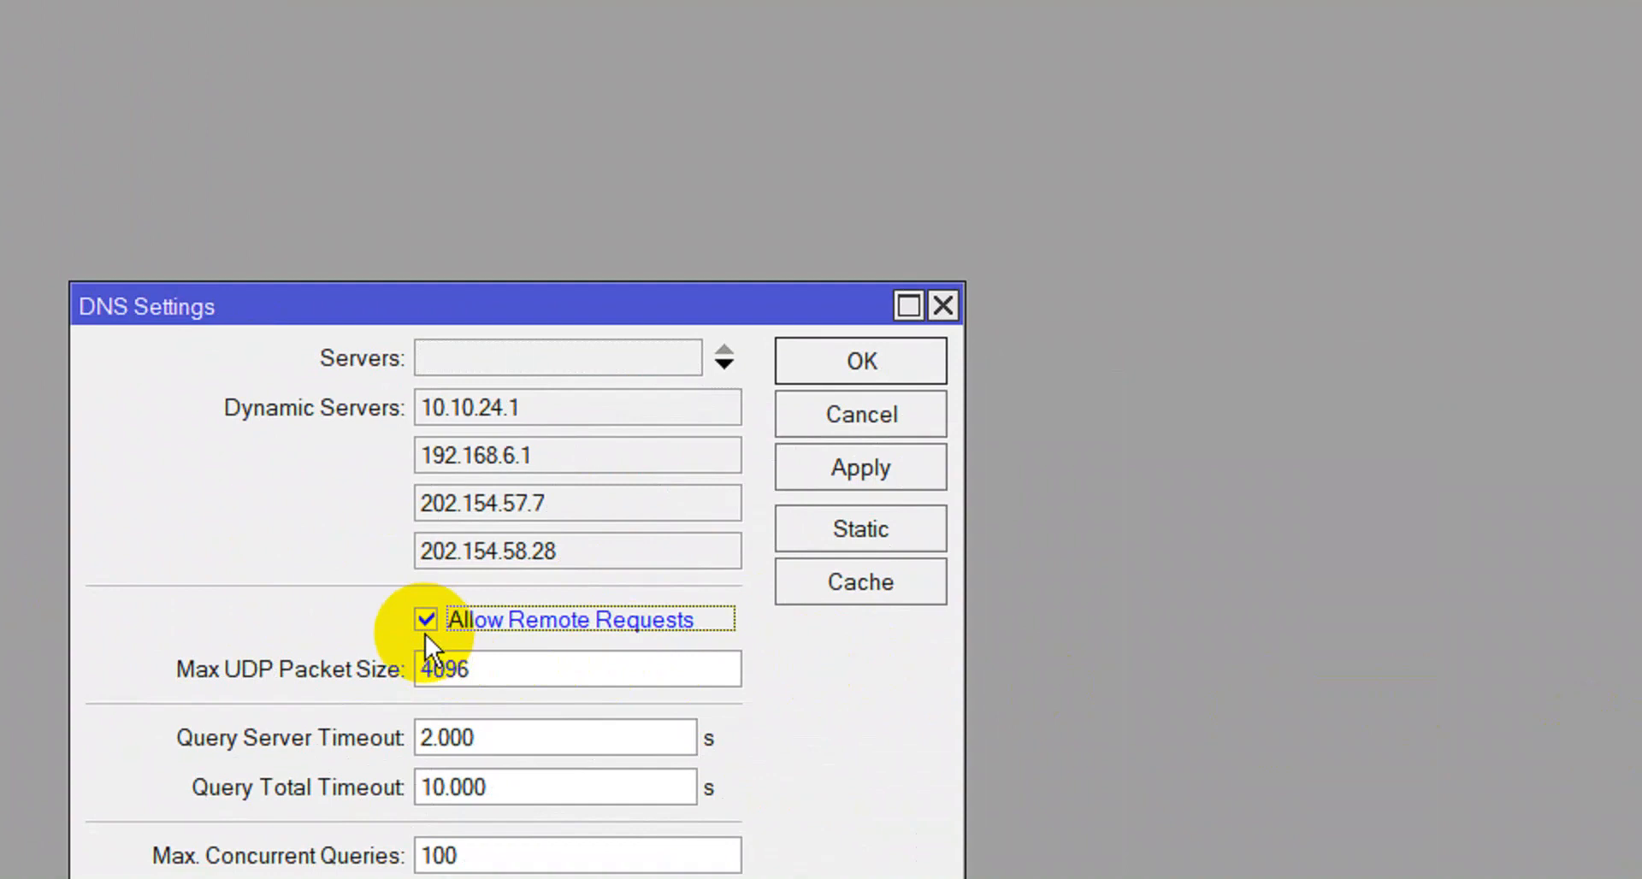
{"action": "left_click", "coordinate": [839, 475]}
{"action": "left_click", "coordinate": [858, 367]}
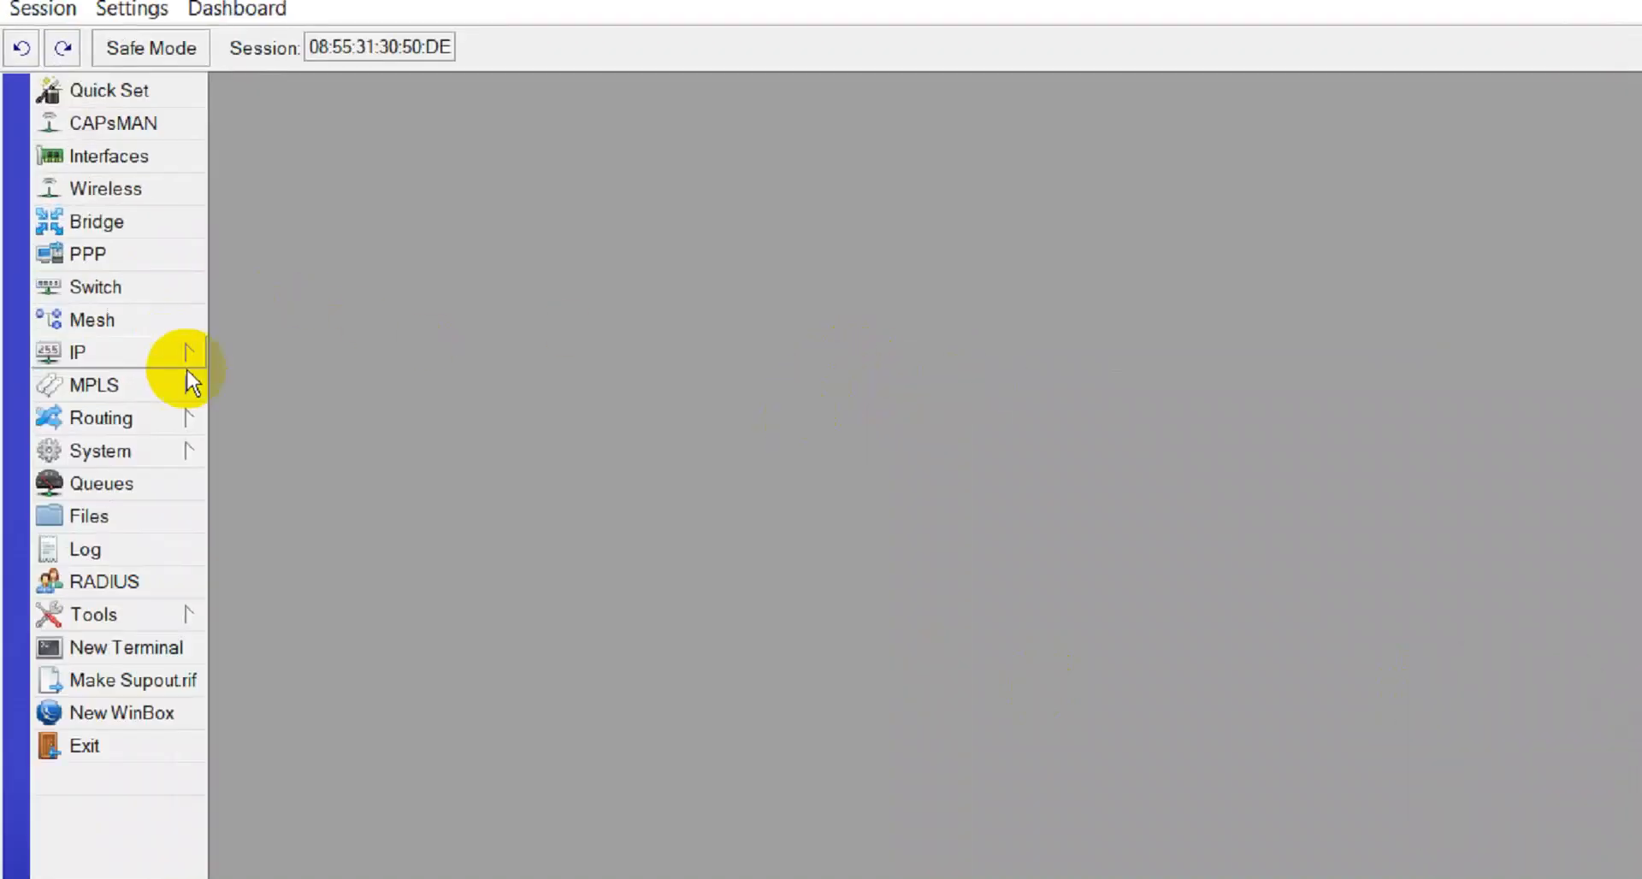
Reopen the DNS settings to verify Allow Remote Requests and apply again.
{"action": "left_click", "coordinate": [177, 357]}
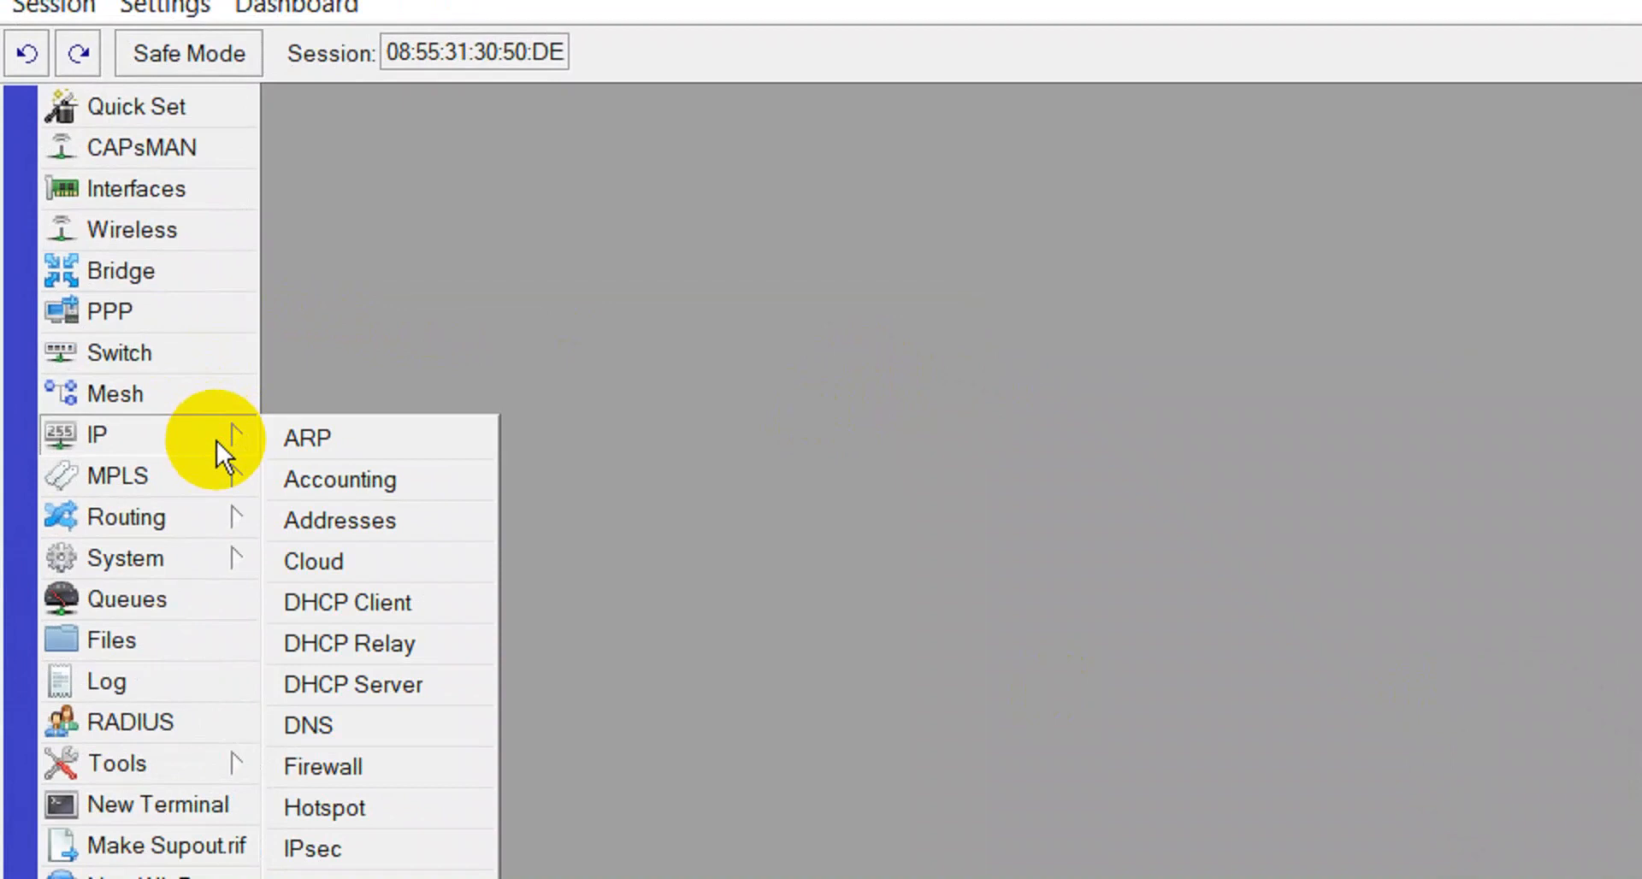
{"action": "left_click", "coordinate": [316, 660]}
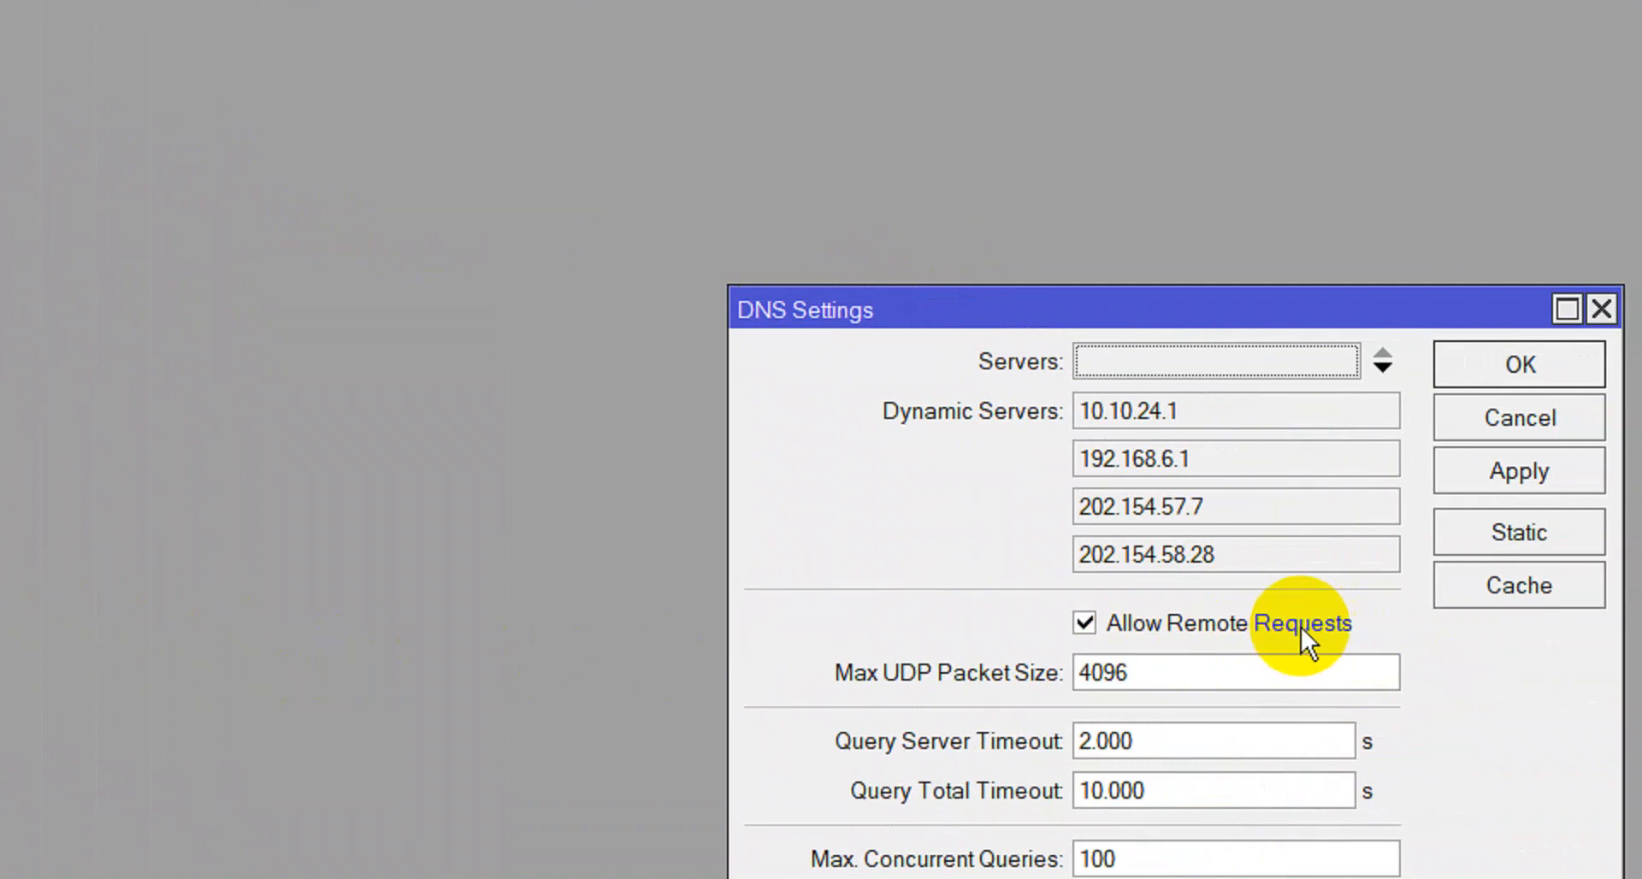
{"action": "left_click", "coordinate": [1510, 477]}
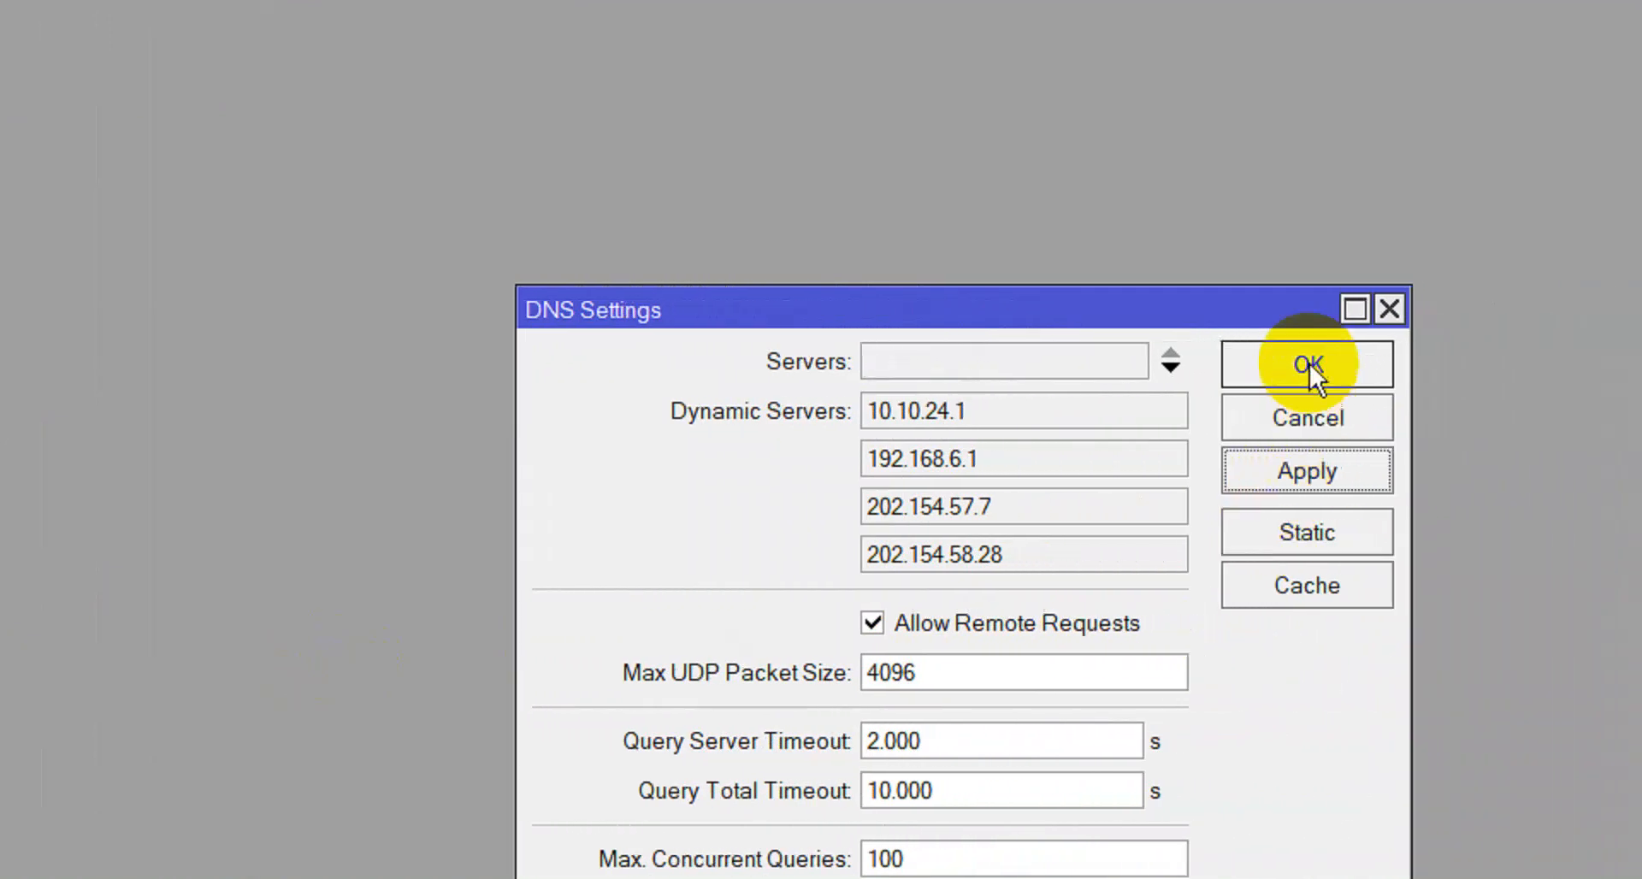
{"action": "left_click", "coordinate": [1342, 366]}
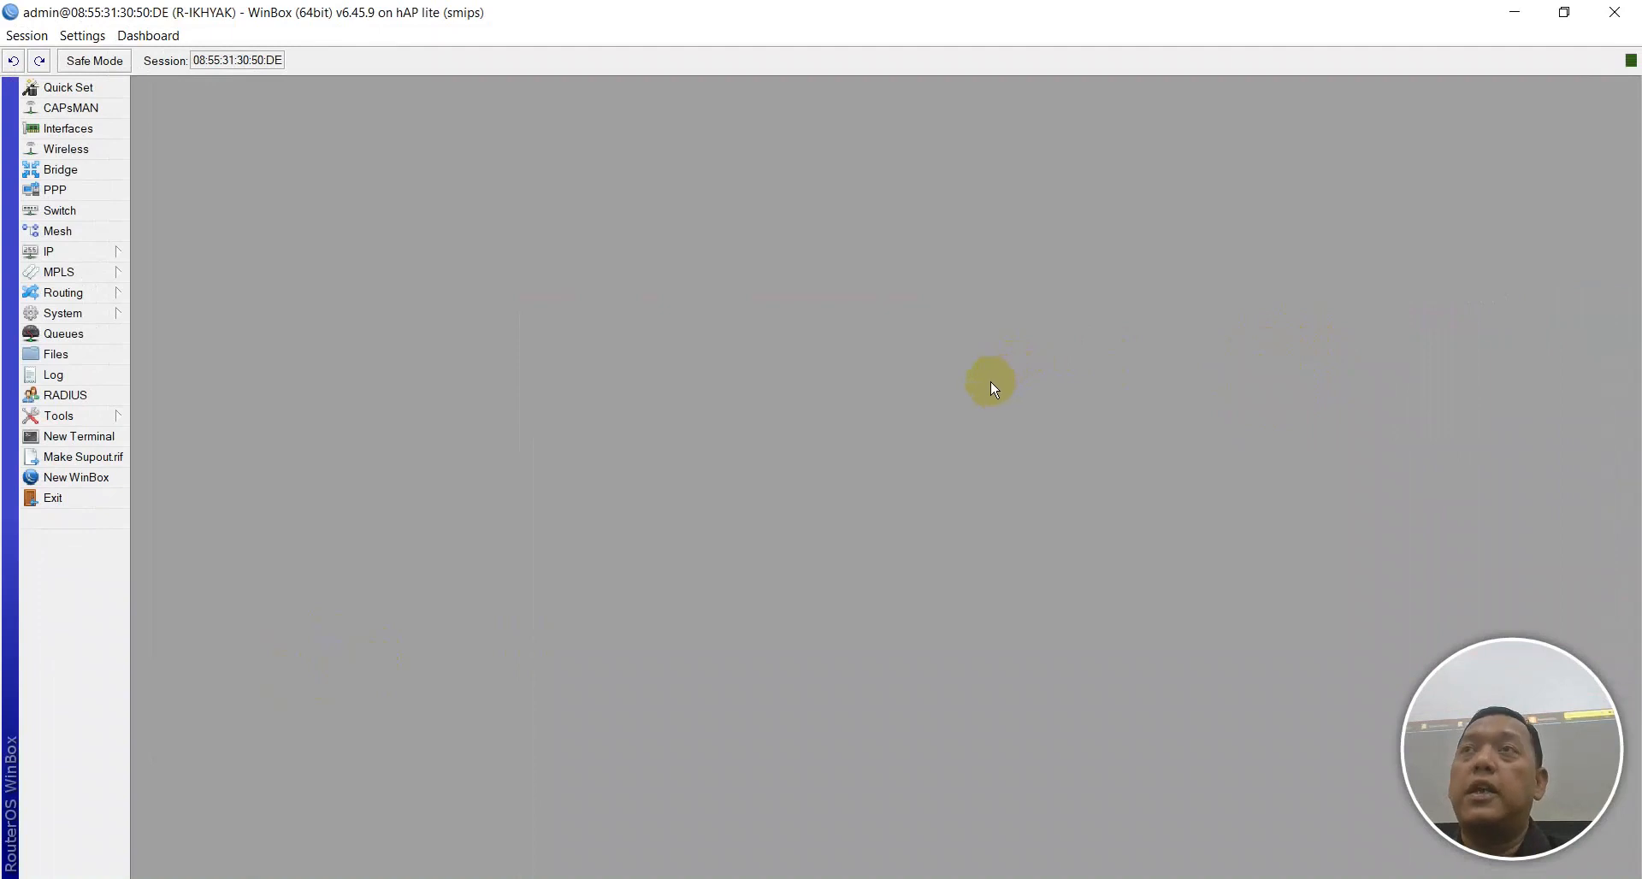
Bookmark checklist line 9, SNTP/NTP Client, and Alt+Tab back to WinBox.
{"action": "left_click", "coordinate": [663, 878]}
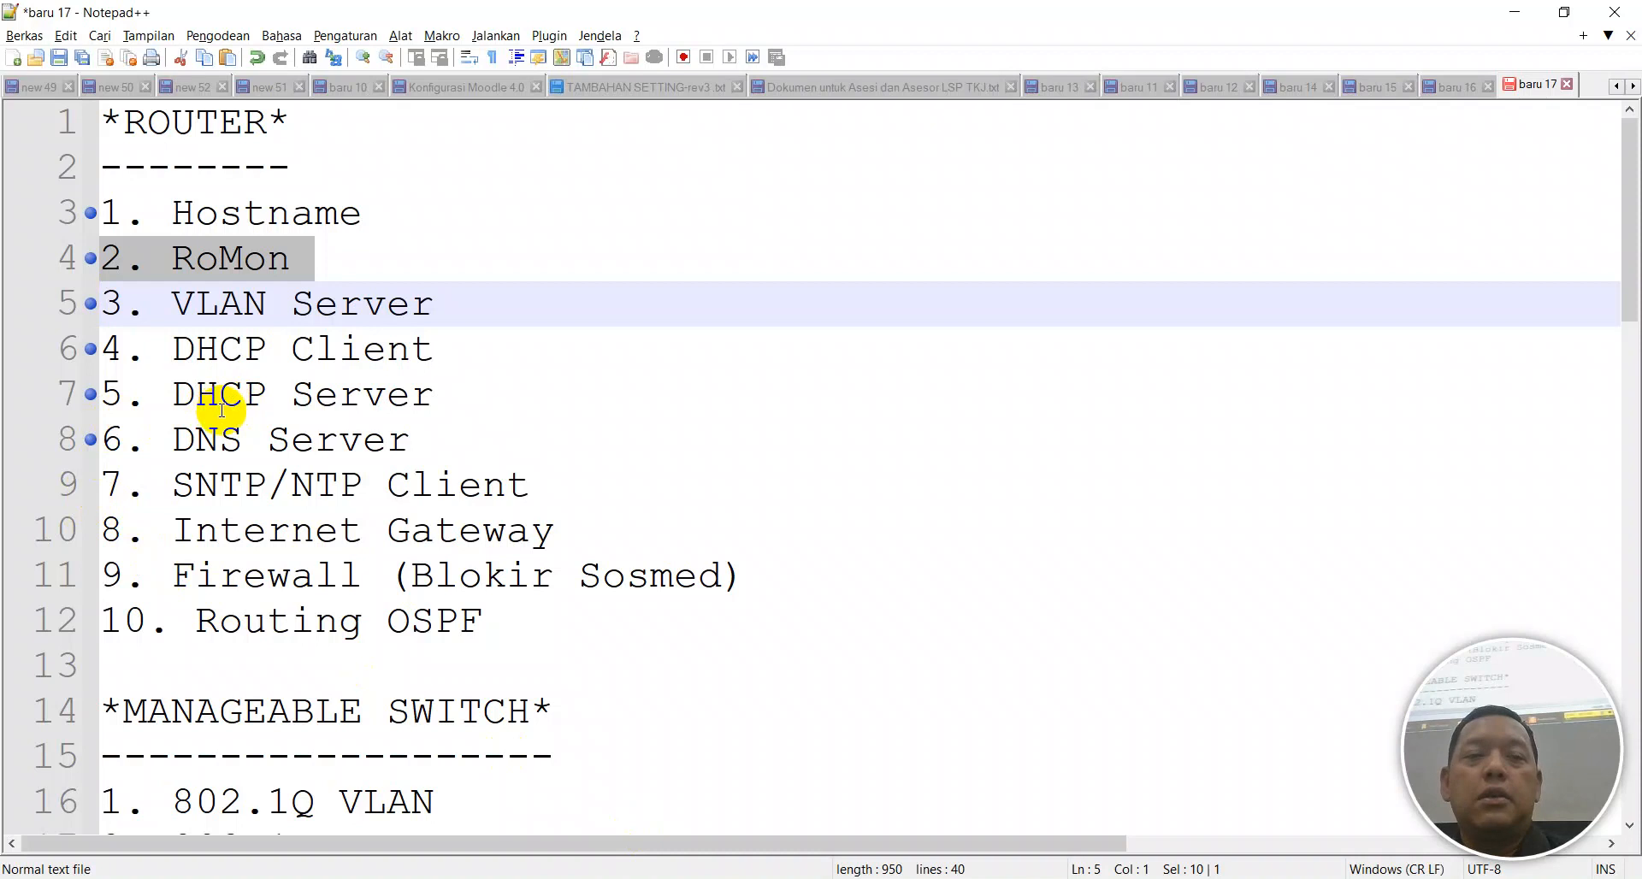
{"action": "left_click", "coordinate": [89, 488]}
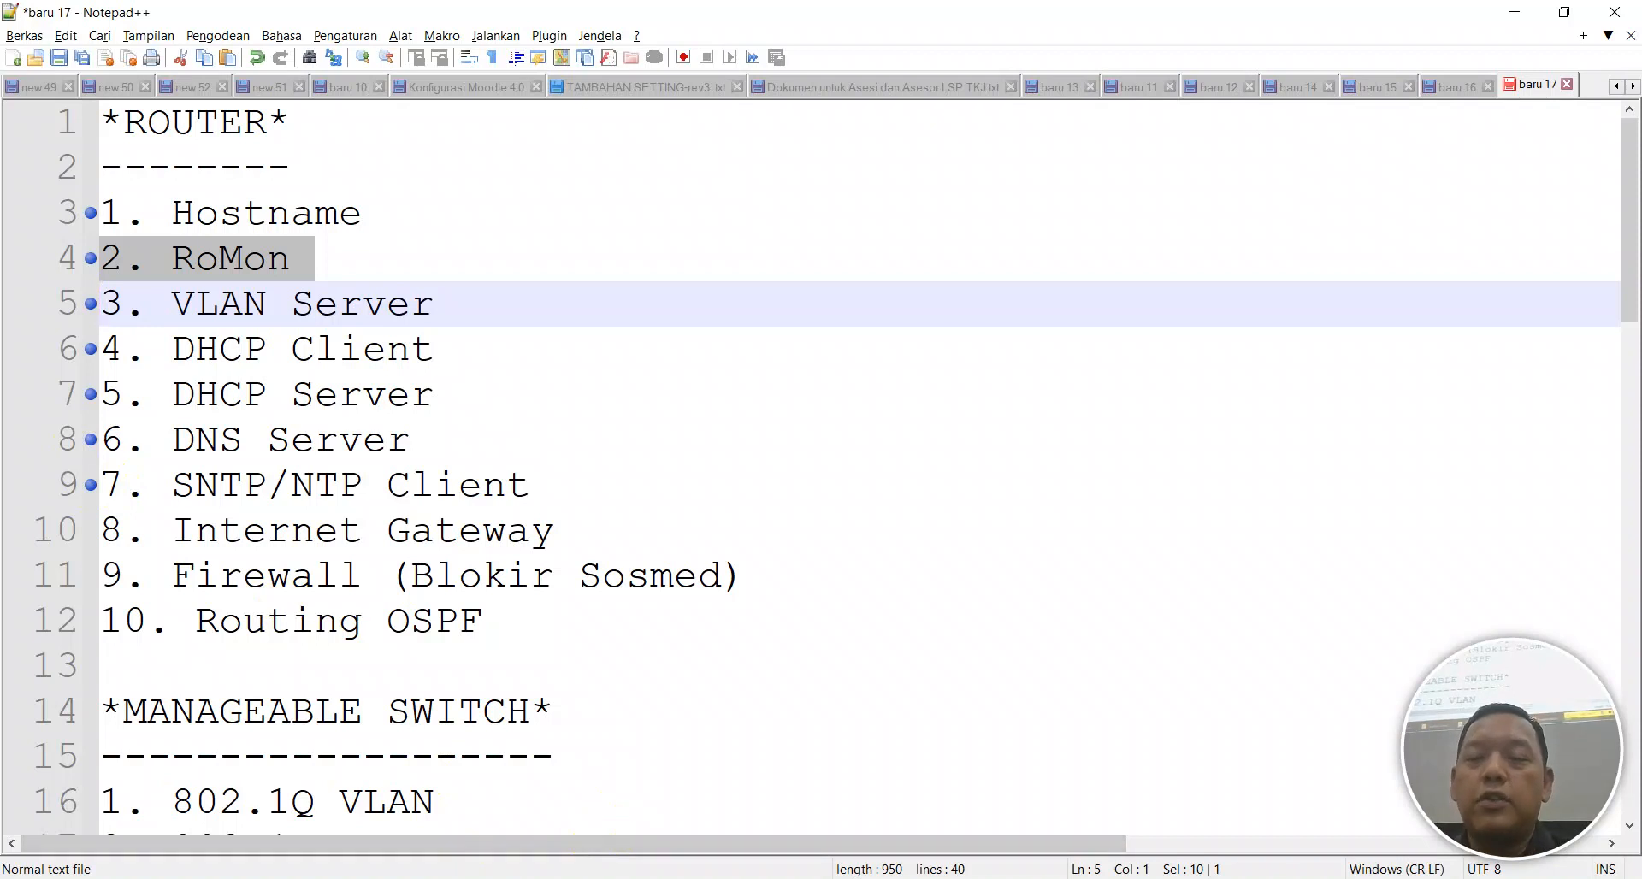
{"action": "key", "text": "alt+Tab"}
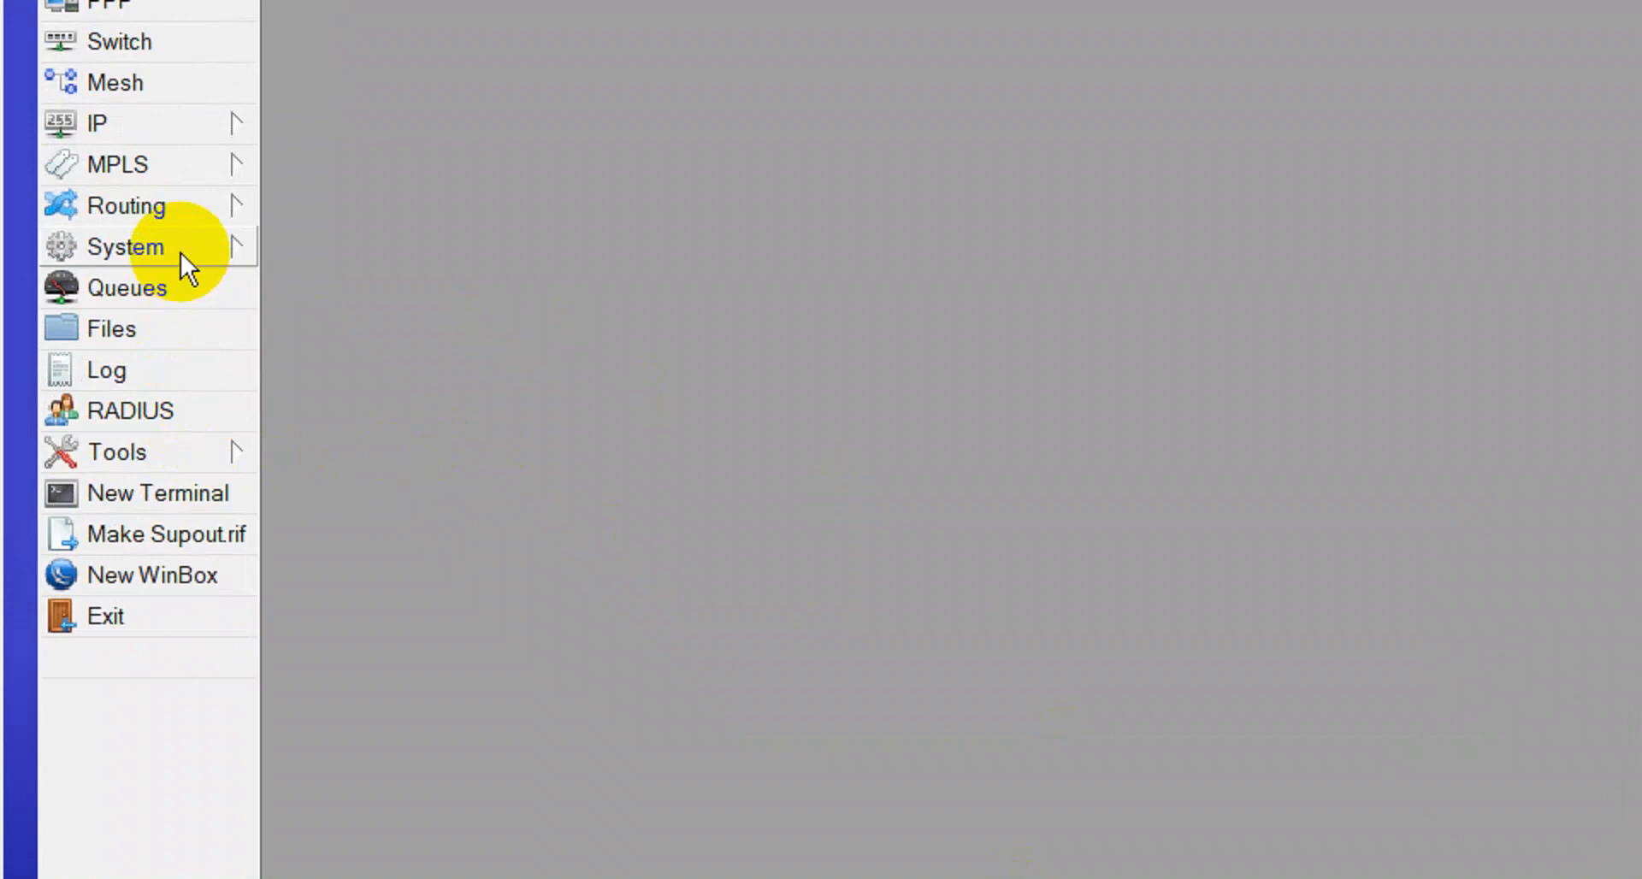
Enable the SNTP client and set the primary NTP server to 1.id.pool.ntp.org.
{"action": "left_click", "coordinate": [182, 253]}
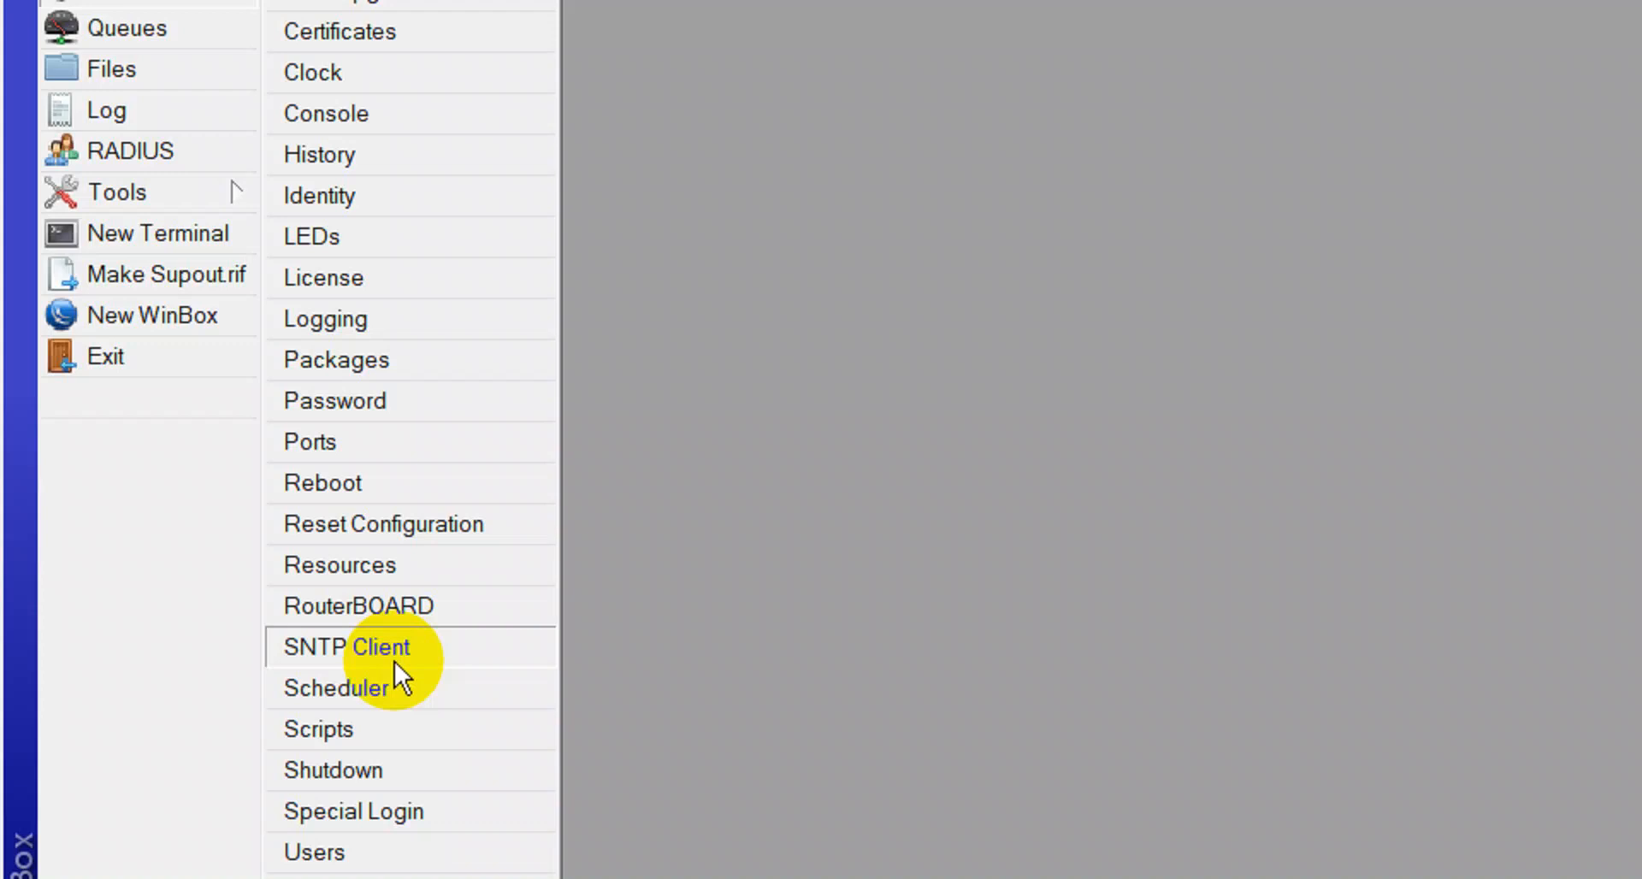
{"action": "left_click", "coordinate": [394, 660]}
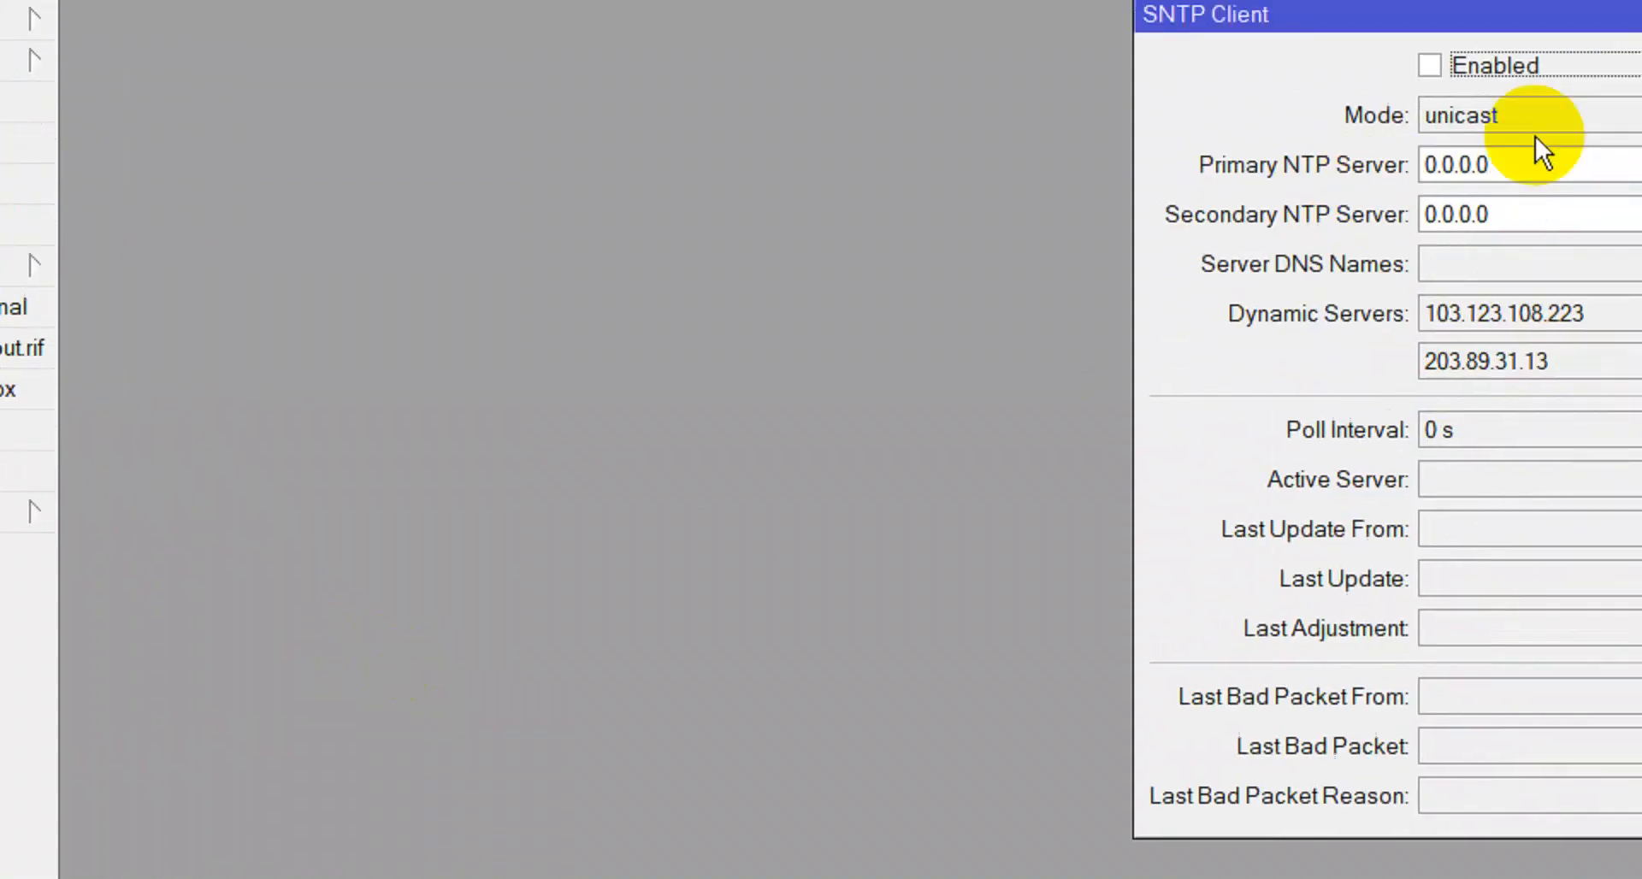
{"action": "left_click", "coordinate": [1352, 168]}
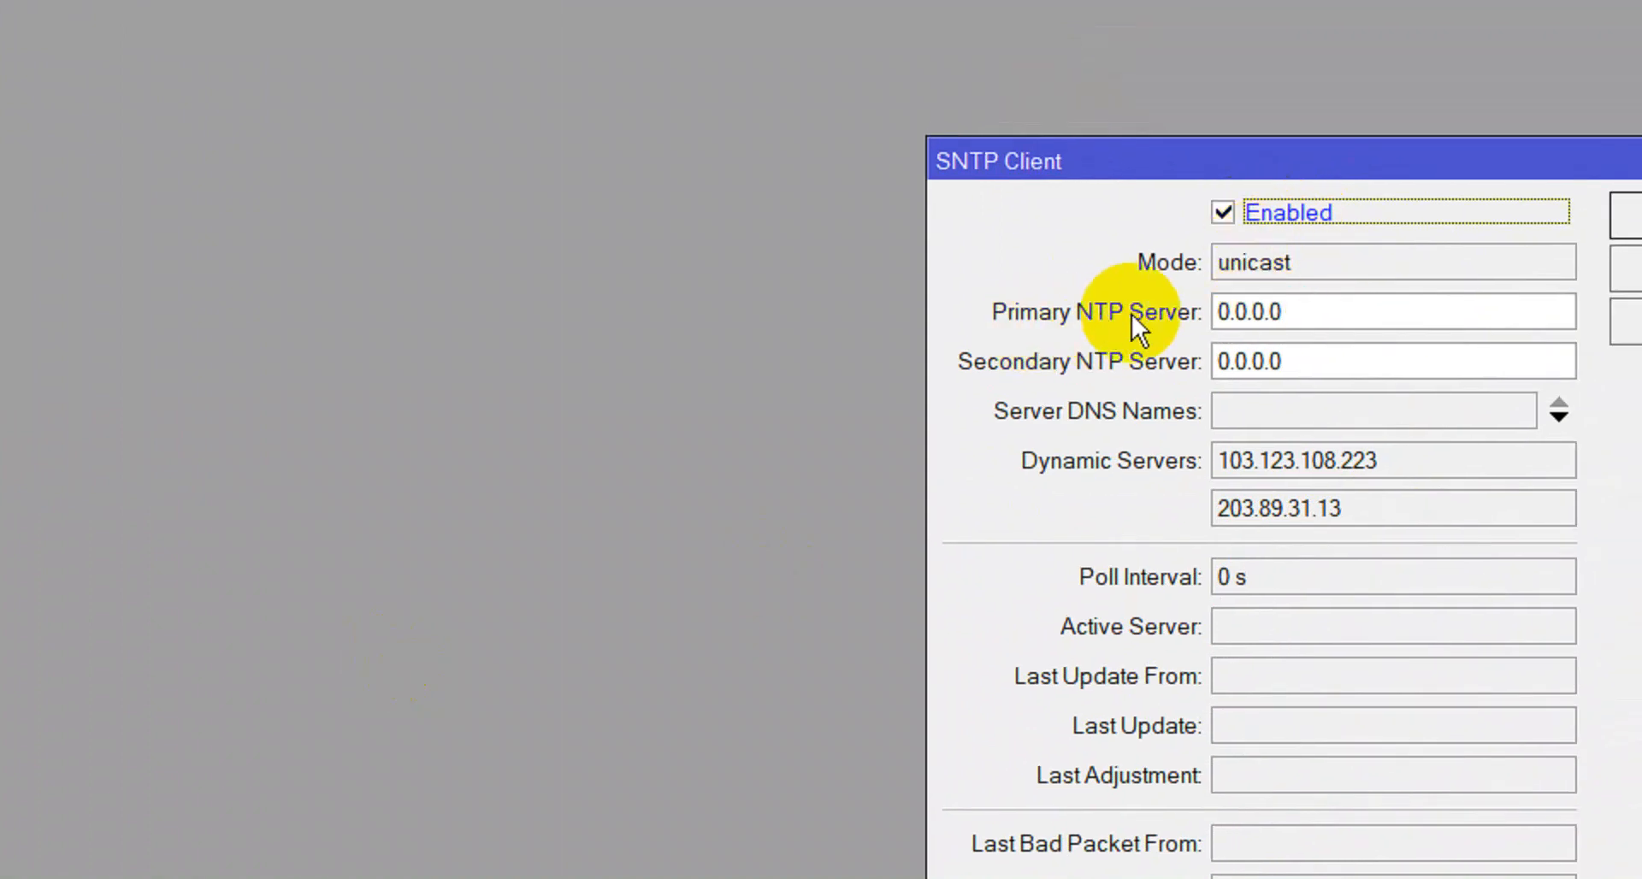
{"action": "left_click_drag", "start_coordinate": [1340, 313], "coordinate": [894, 327]}
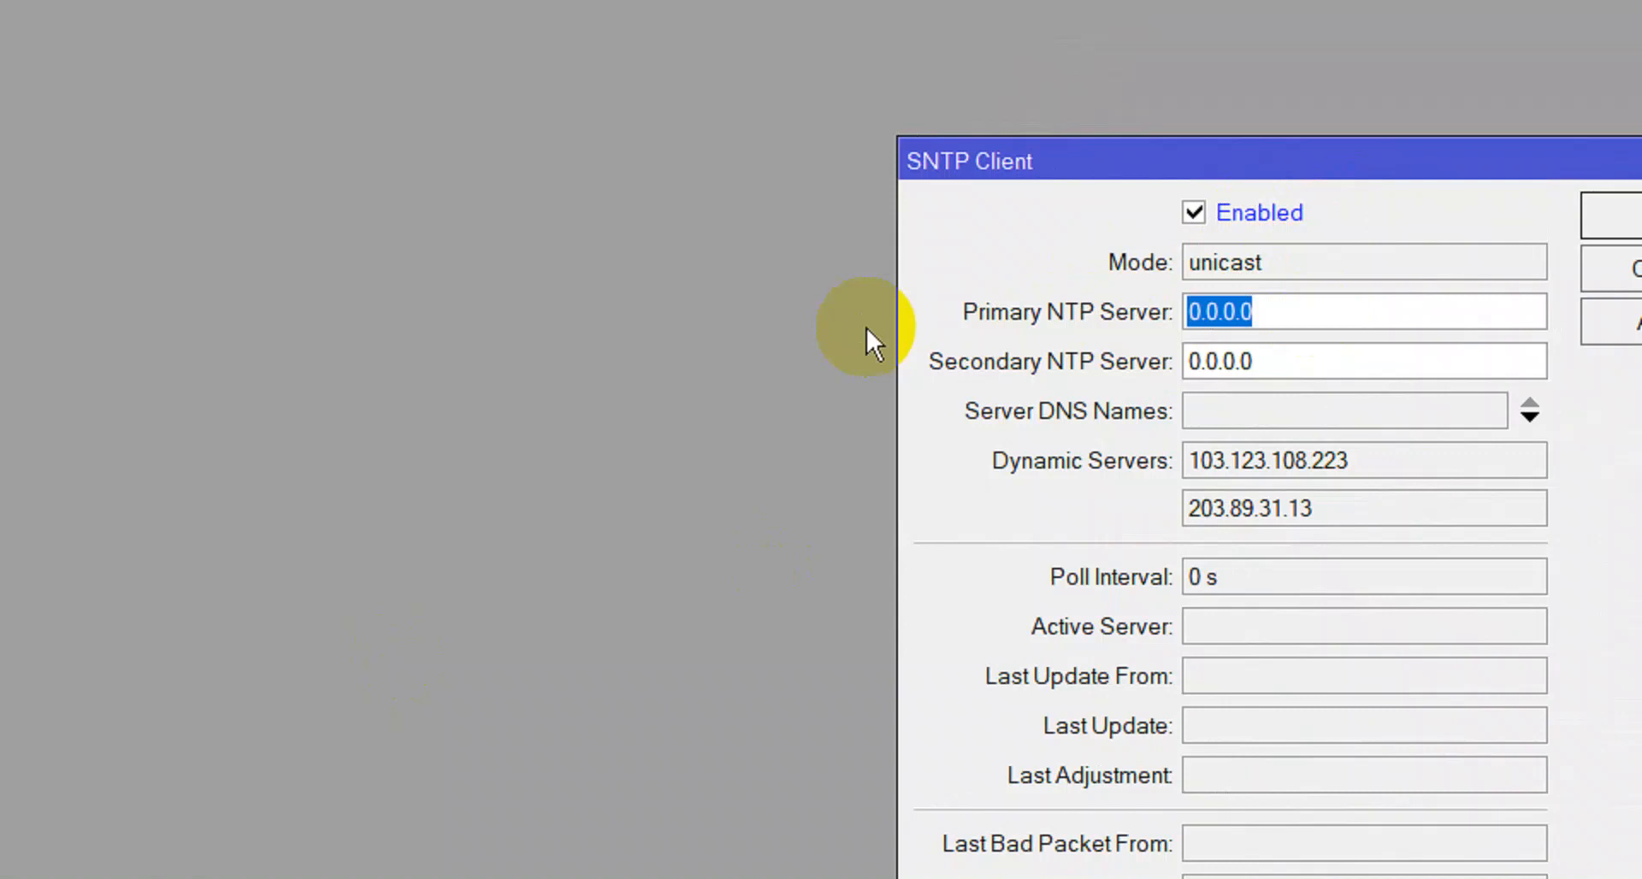
{"action": "type", "text": "1.id"}
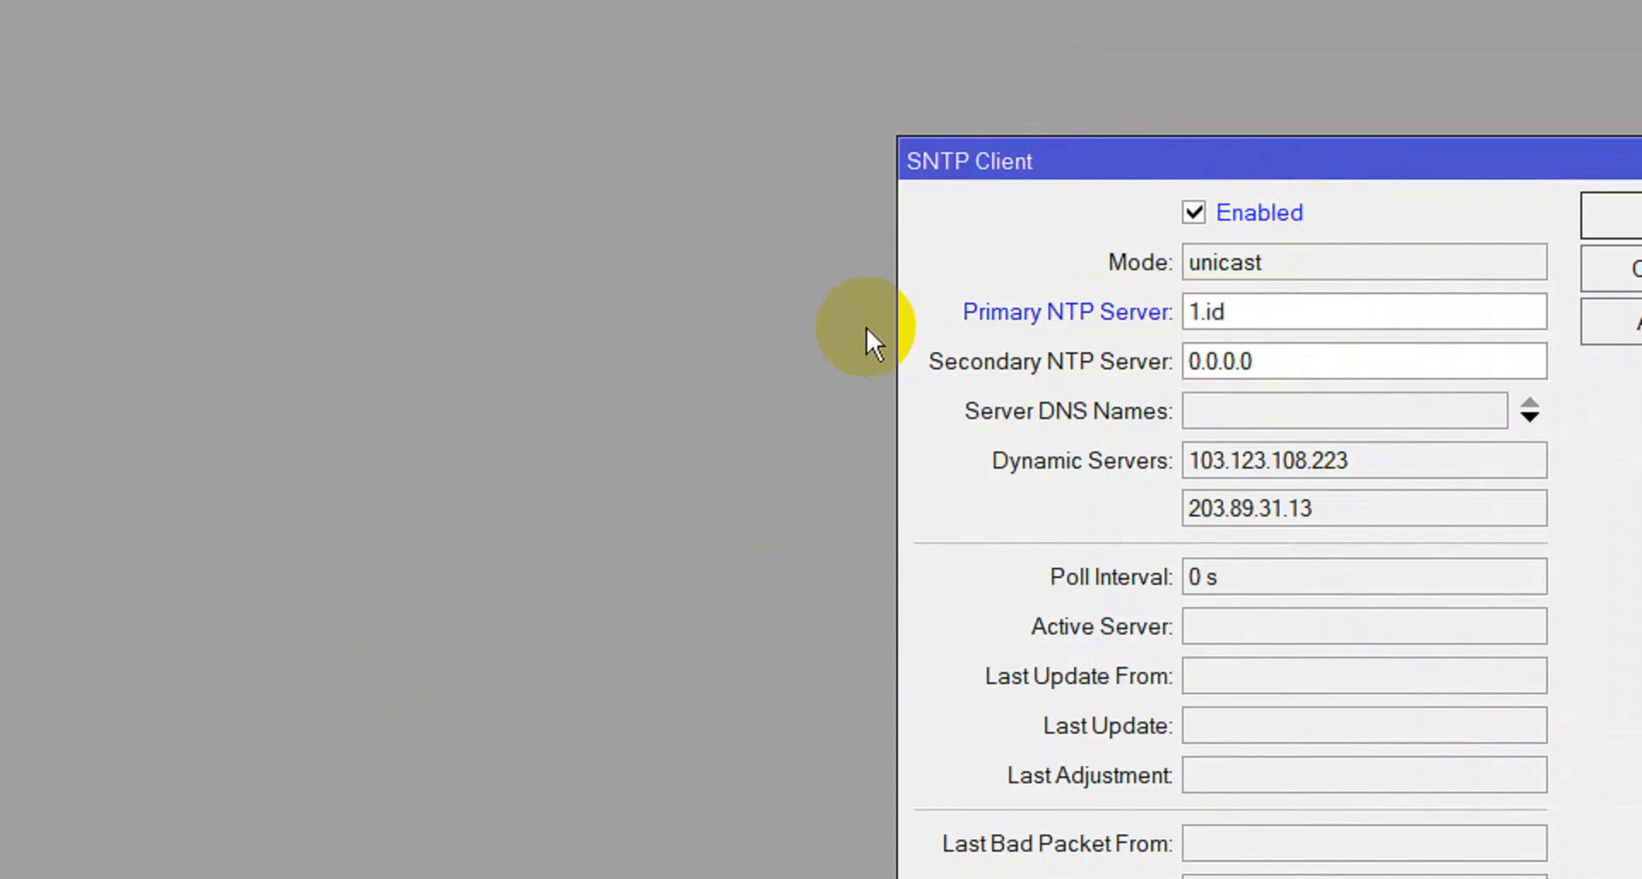
{"action": "type", "text": ".pool.ntp.org"}
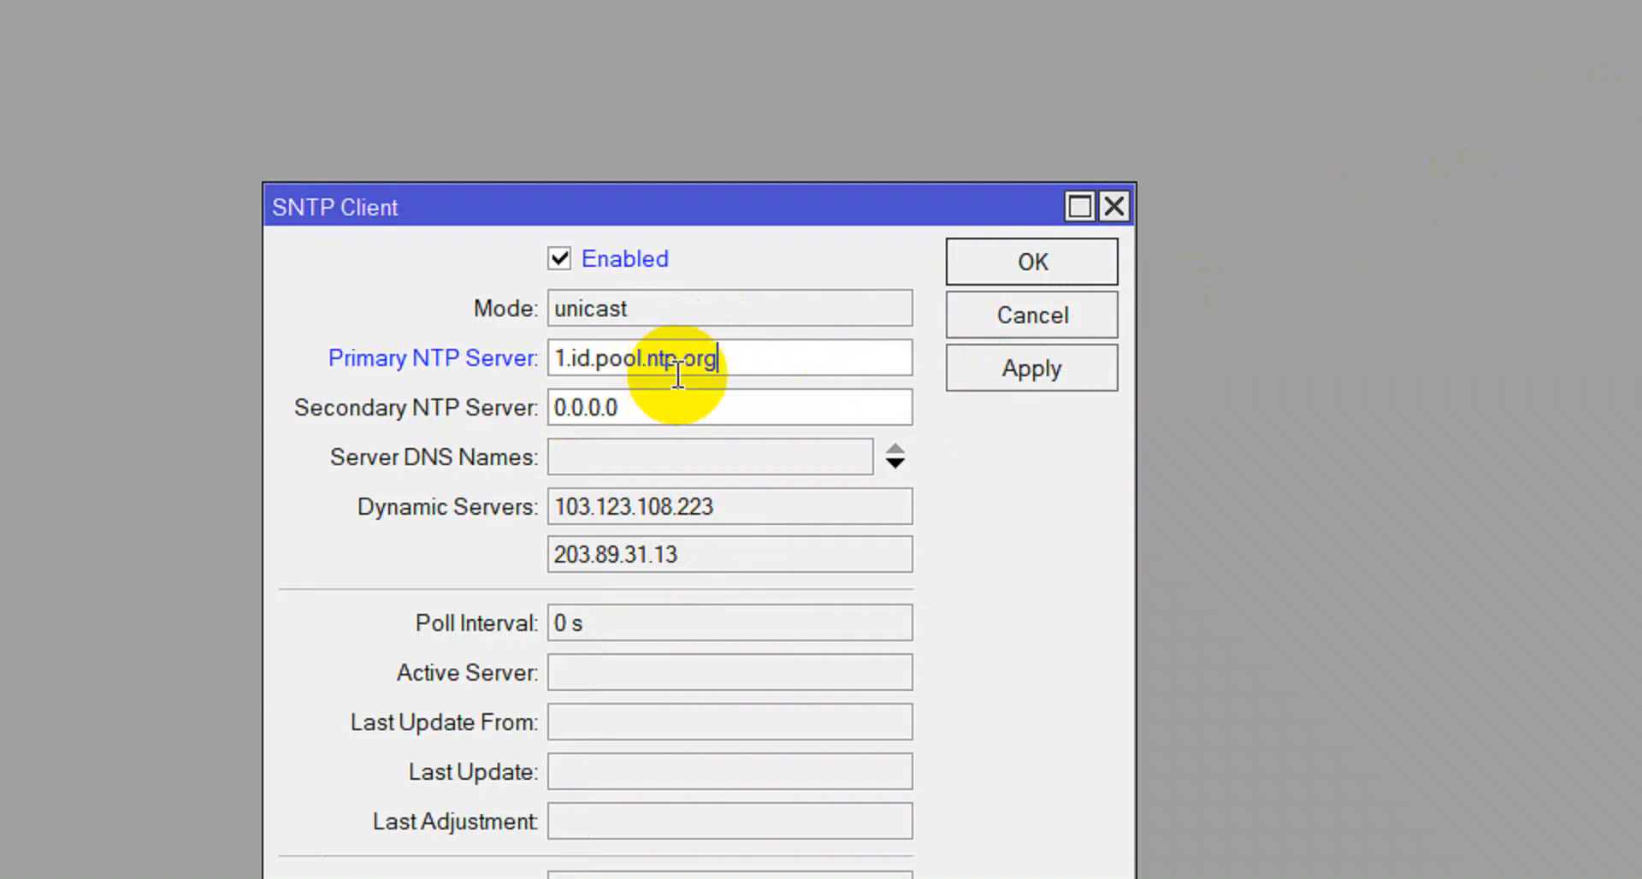
Set the secondary NTP server to 2.id.pool.ntp.org by copying and editing the primary name.
{"action": "left_click_drag", "start_coordinate": [743, 356], "coordinate": [544, 357]}
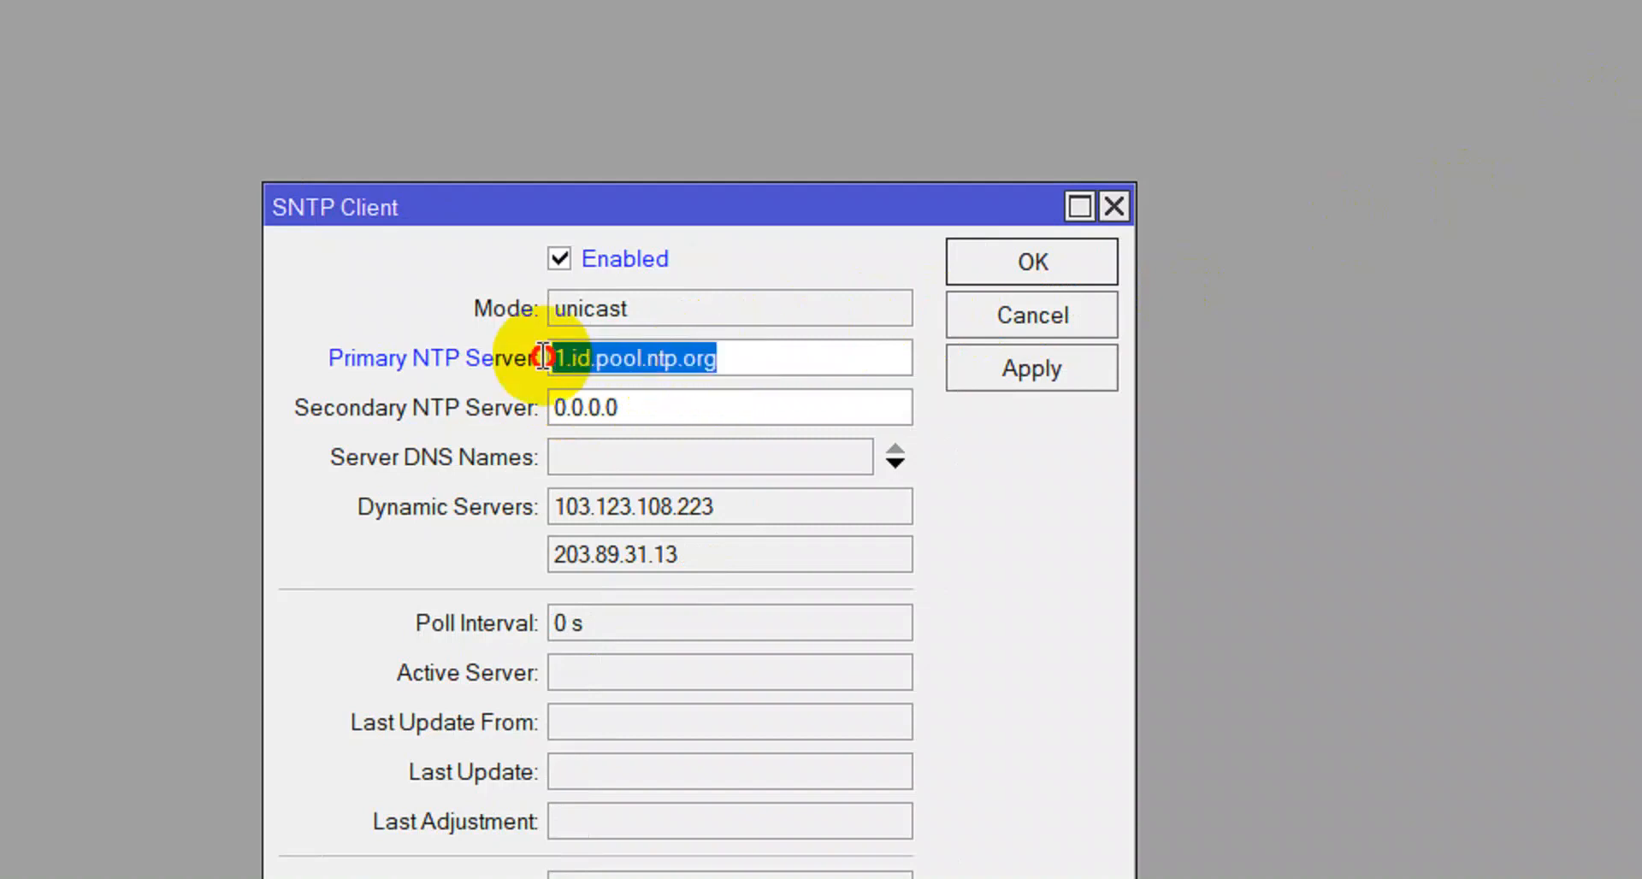
{"action": "right_click", "coordinate": [616, 368]}
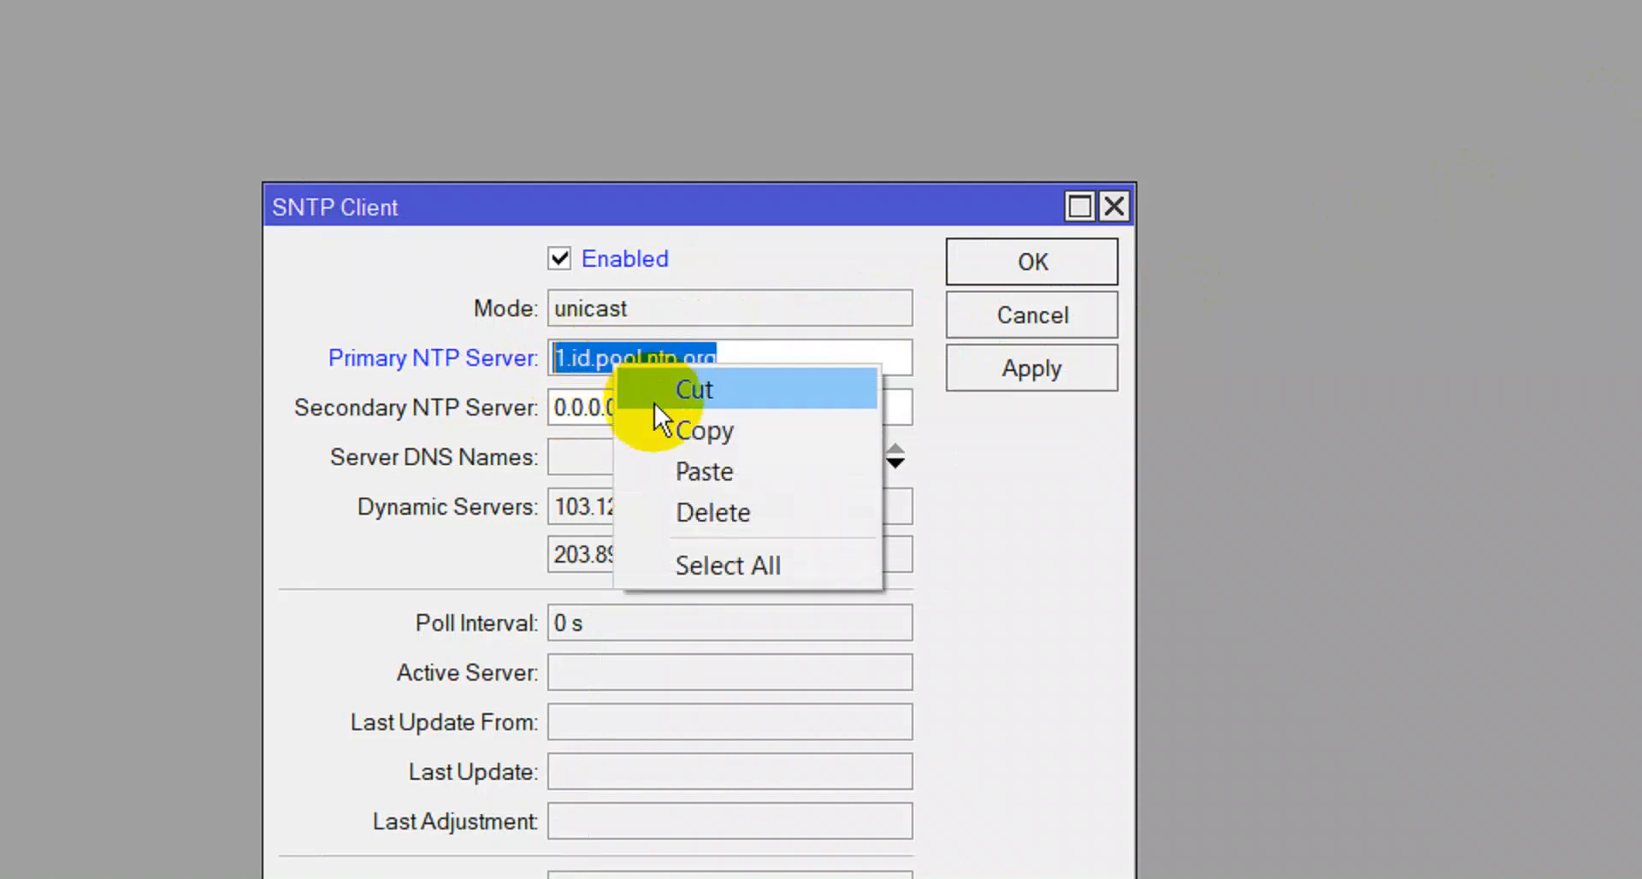
{"action": "left_click", "coordinate": [675, 432]}
{"action": "left_click_drag", "start_coordinate": [667, 407], "coordinate": [484, 410]}
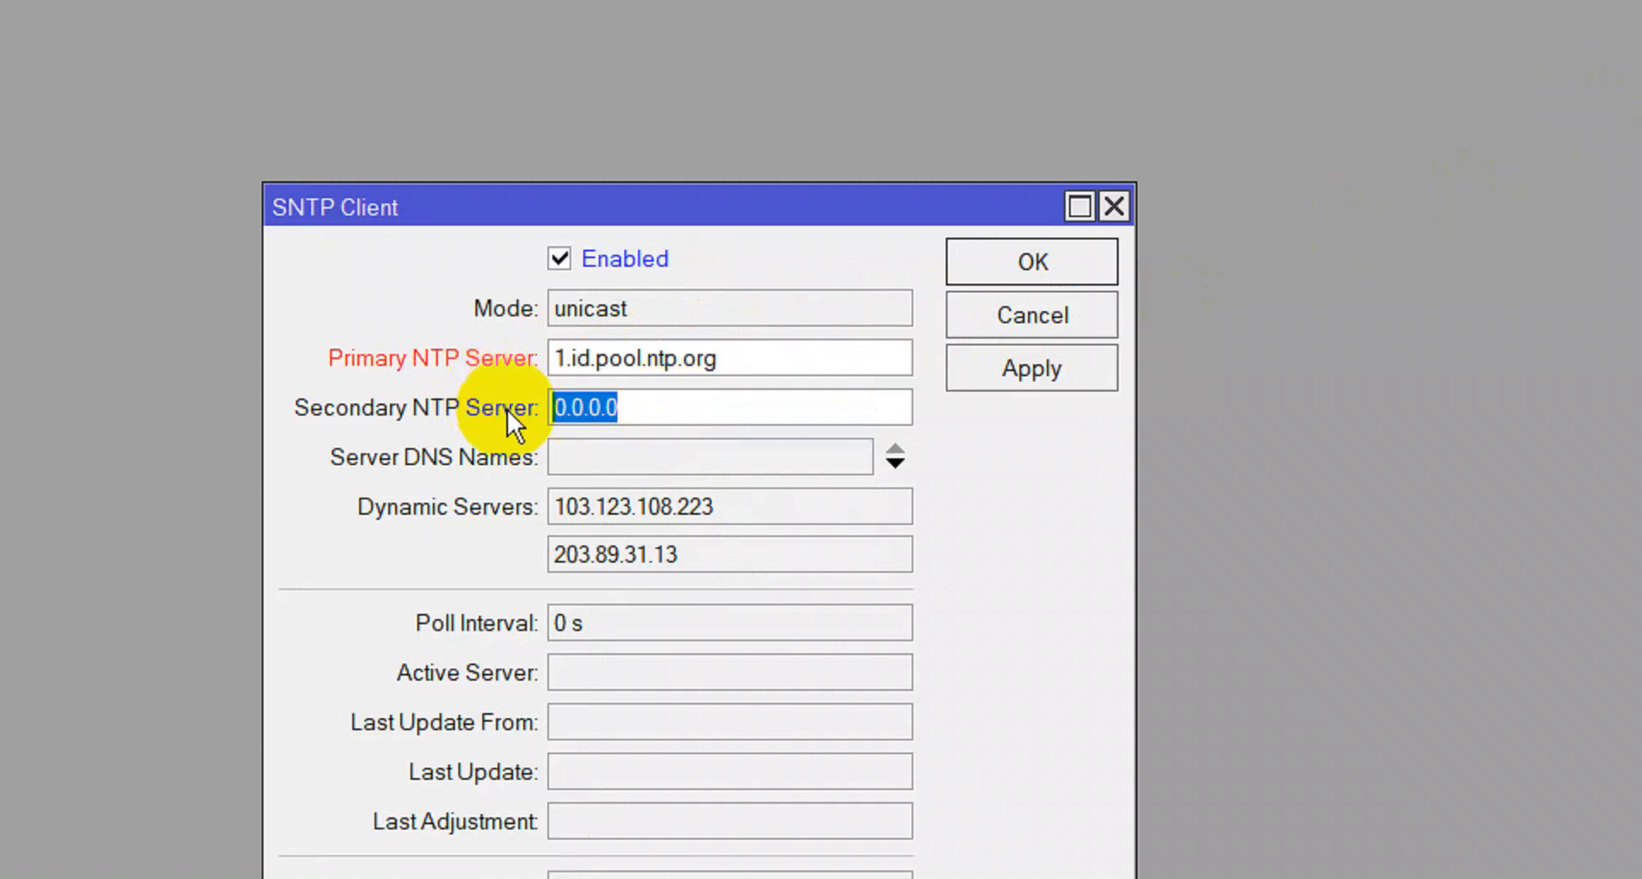
{"action": "key", "text": "ctrl+v"}
{"action": "key", "text": "Home"}
{"action": "key", "text": "Delete"}
{"action": "type", "text": "2"}
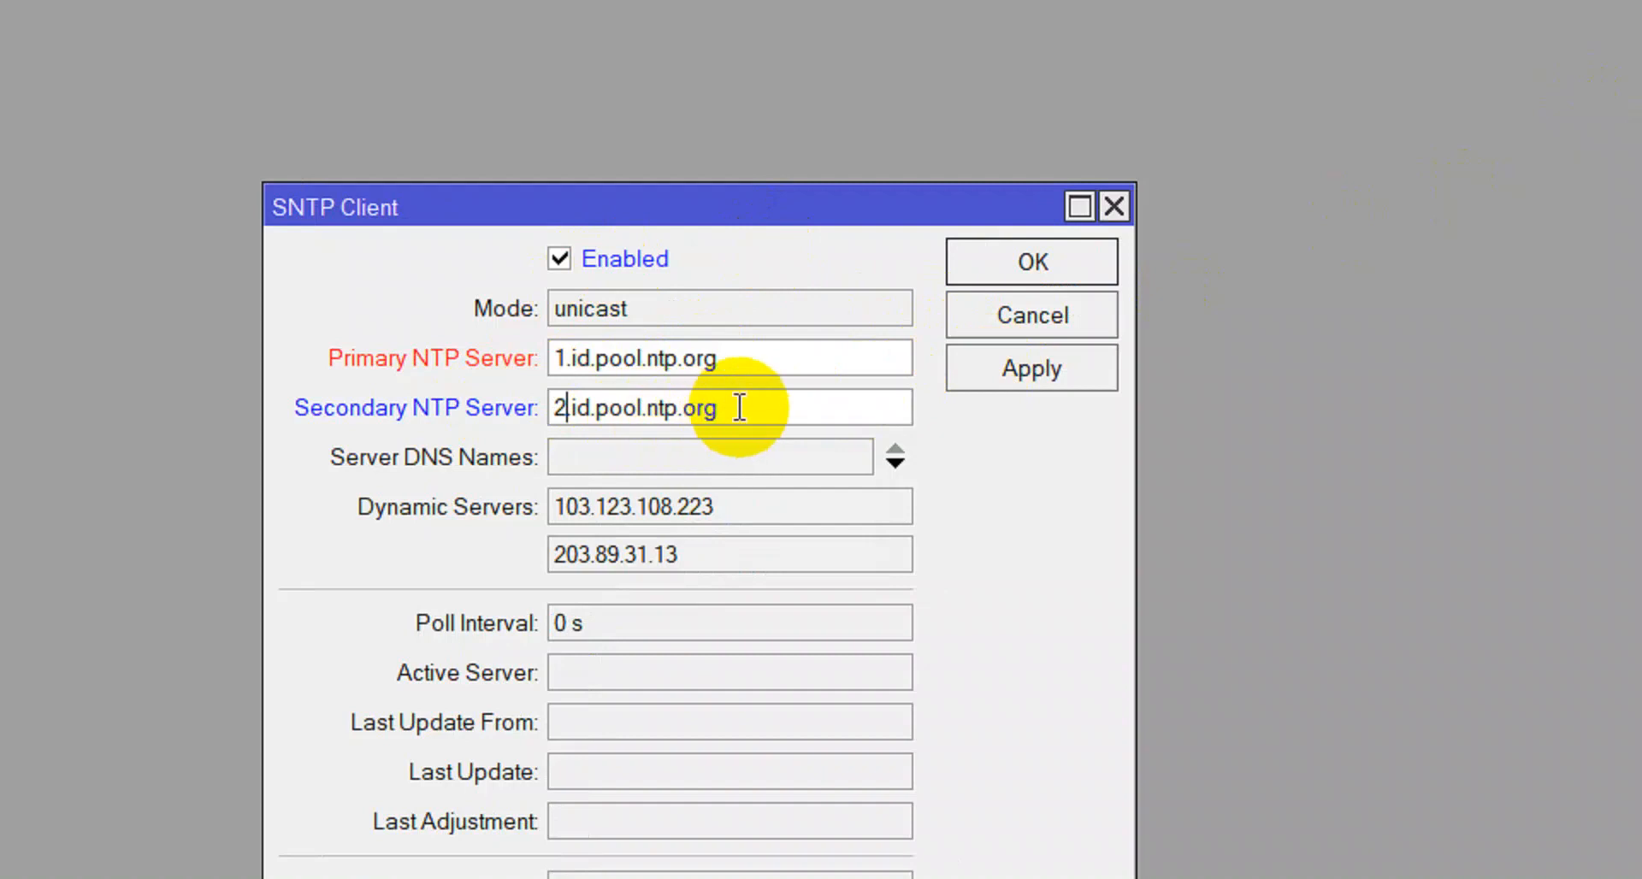
{"action": "left_click_drag", "start_coordinate": [733, 407], "coordinate": [359, 441]}
Apply the servers, dismiss the error requiring an IP address, and move the SNTP window aside.
{"action": "left_click", "coordinate": [1018, 368]}
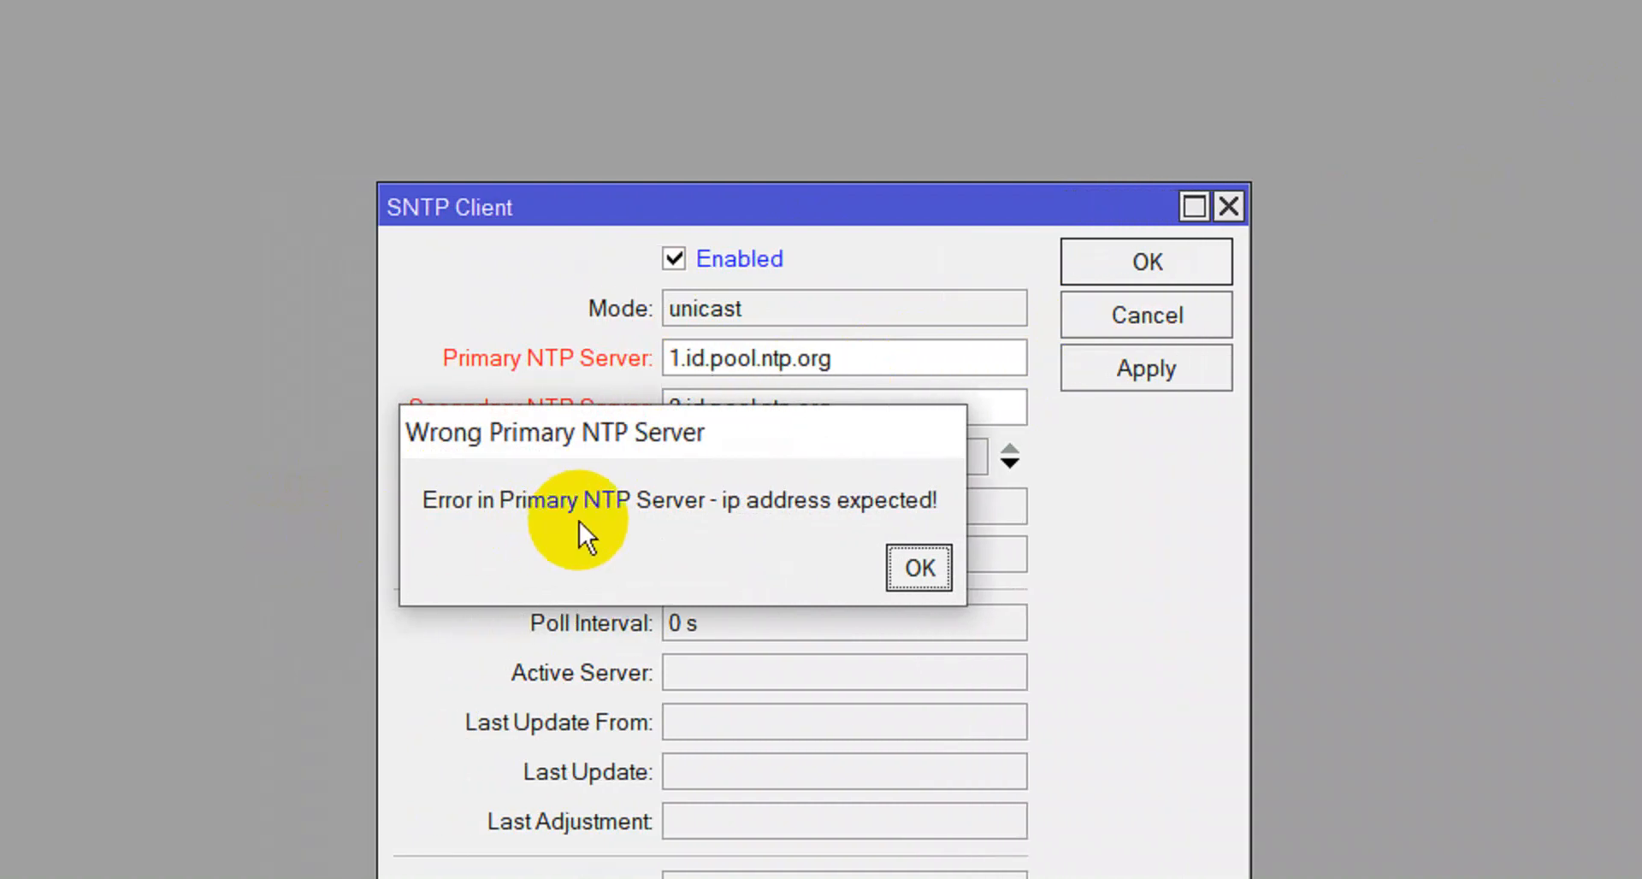
{"action": "left_click", "coordinate": [917, 570]}
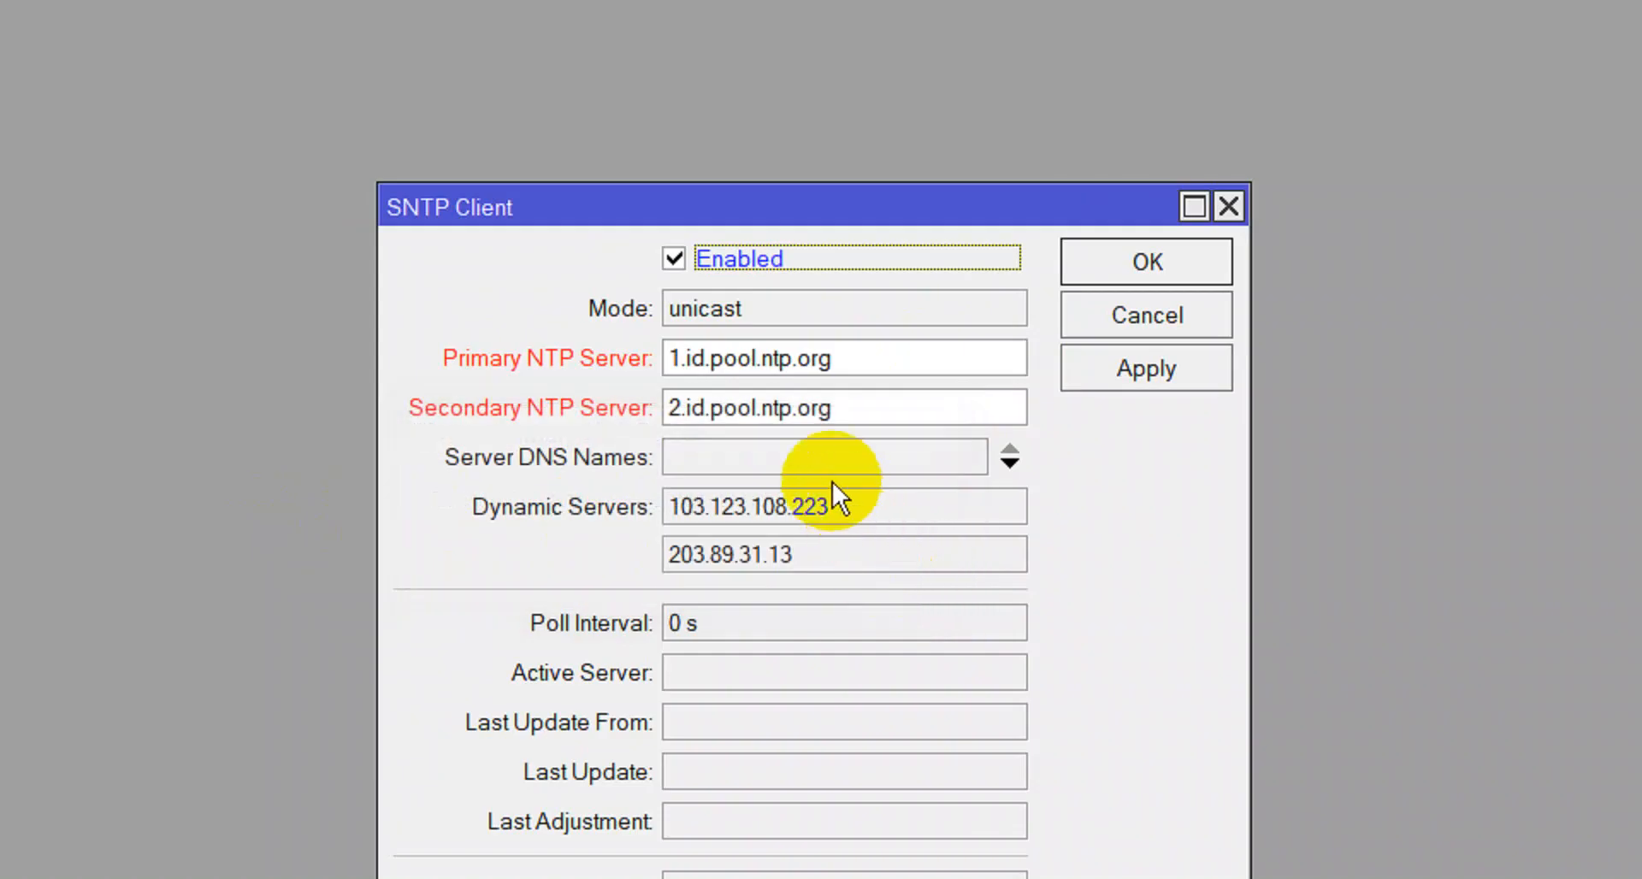
{"action": "left_click_drag", "start_coordinate": [872, 207], "coordinate": [1513, 108]}
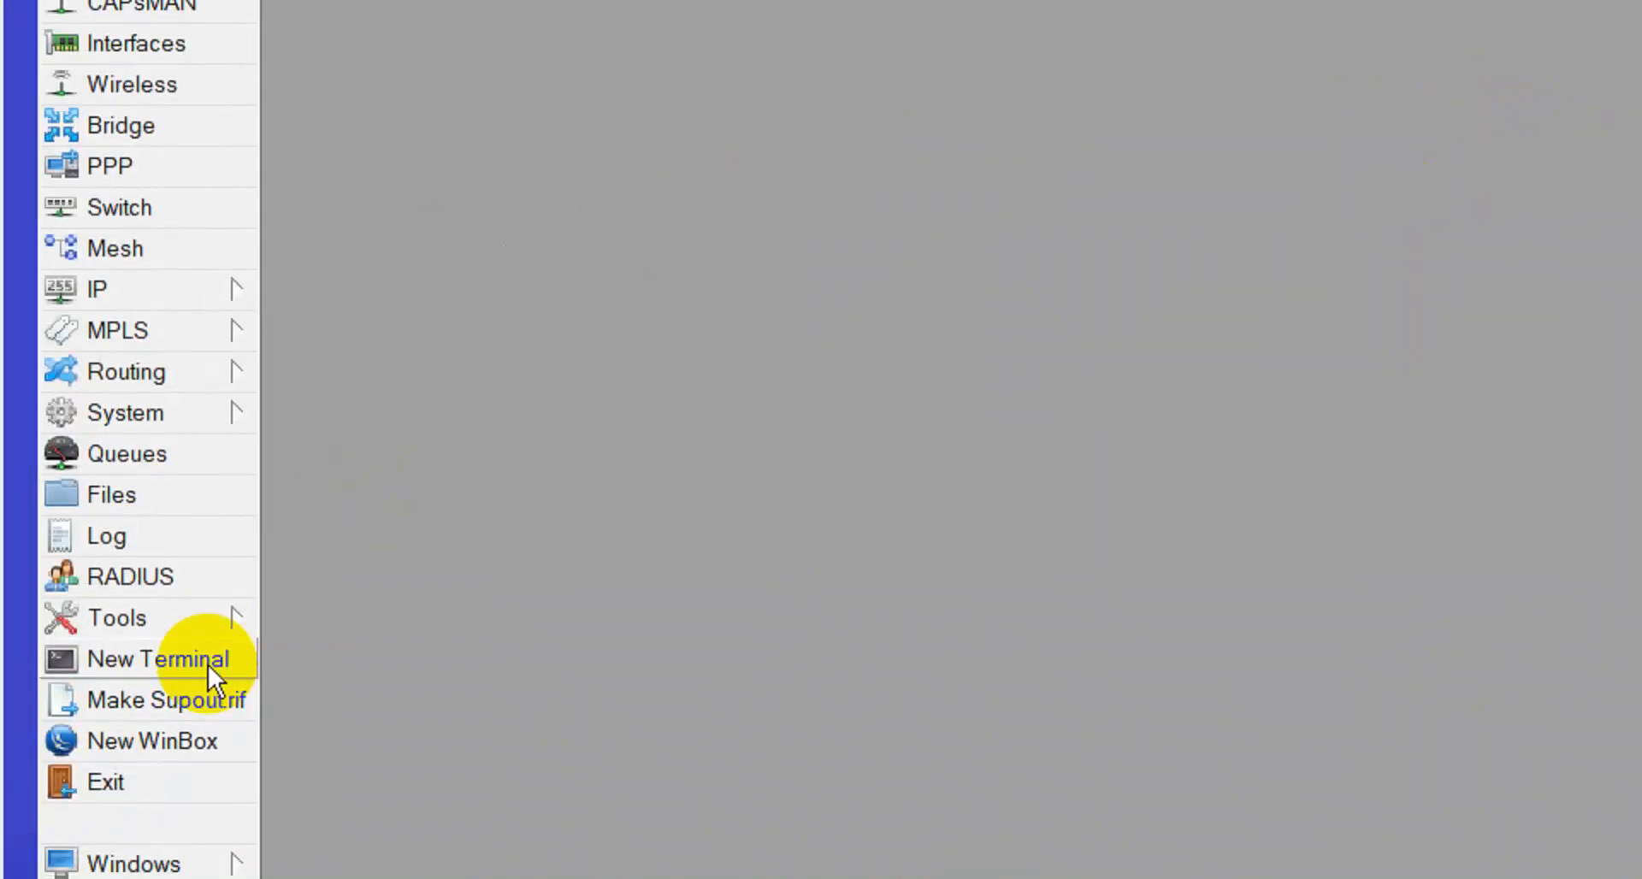
Ping 1.id.pool.ntp.org in a new terminal and paste its IP 116.12.47.30 as primary NTP server.
{"action": "left_click", "coordinate": [208, 660]}
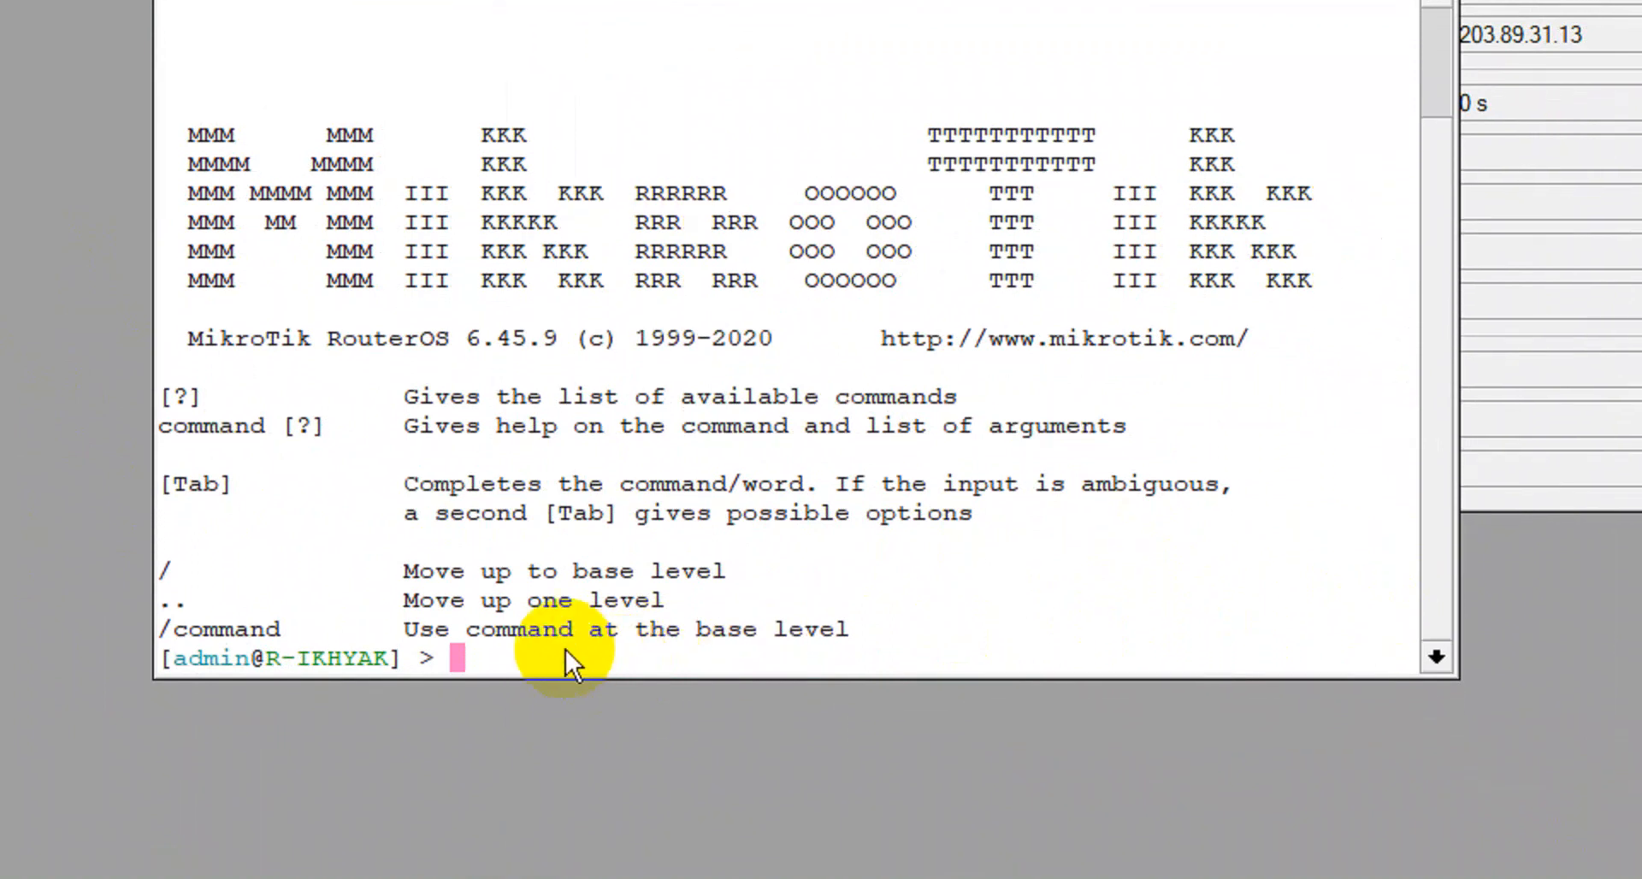
{"action": "type", "text": "ping 1.id."}
{"action": "type", "text": "pool"}
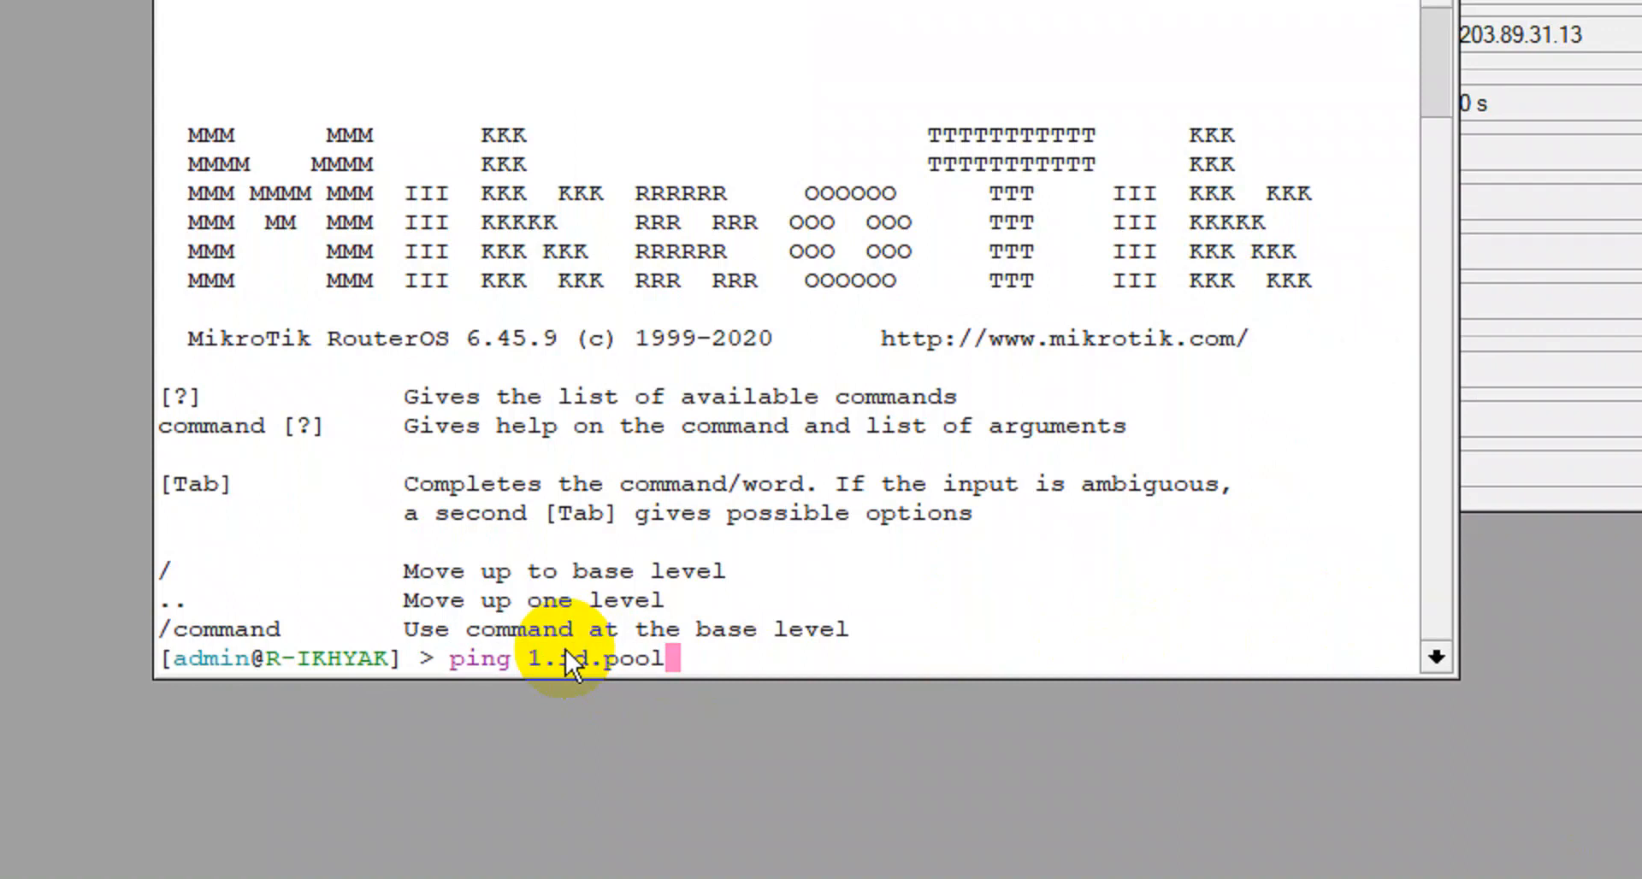
{"action": "type", "text": ".nt"}
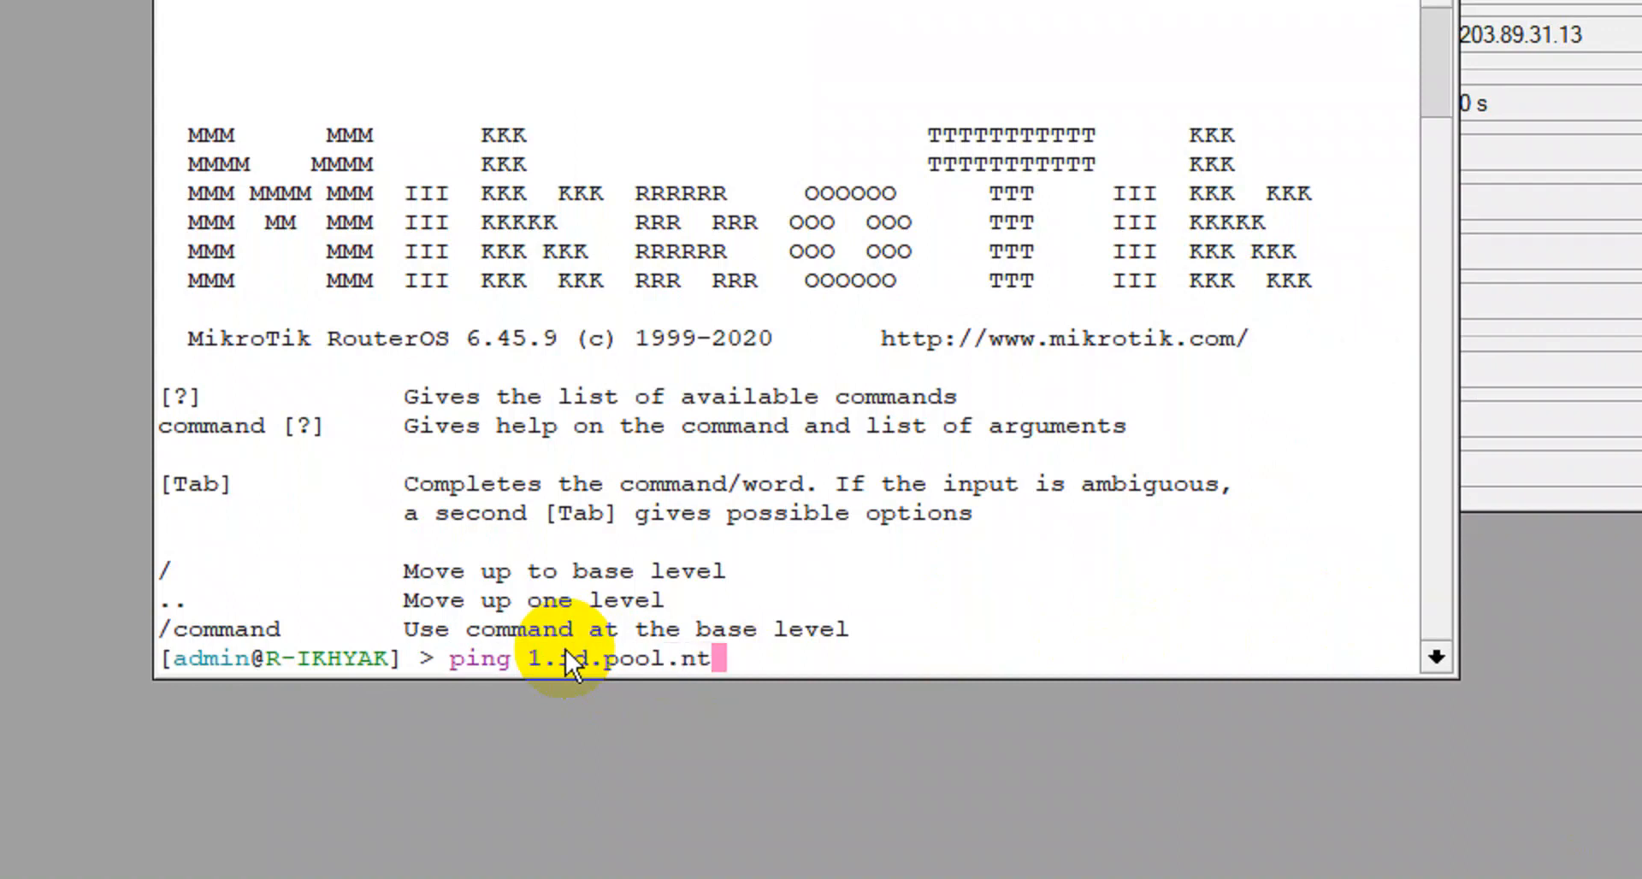
{"action": "type", "text": "p.org"}
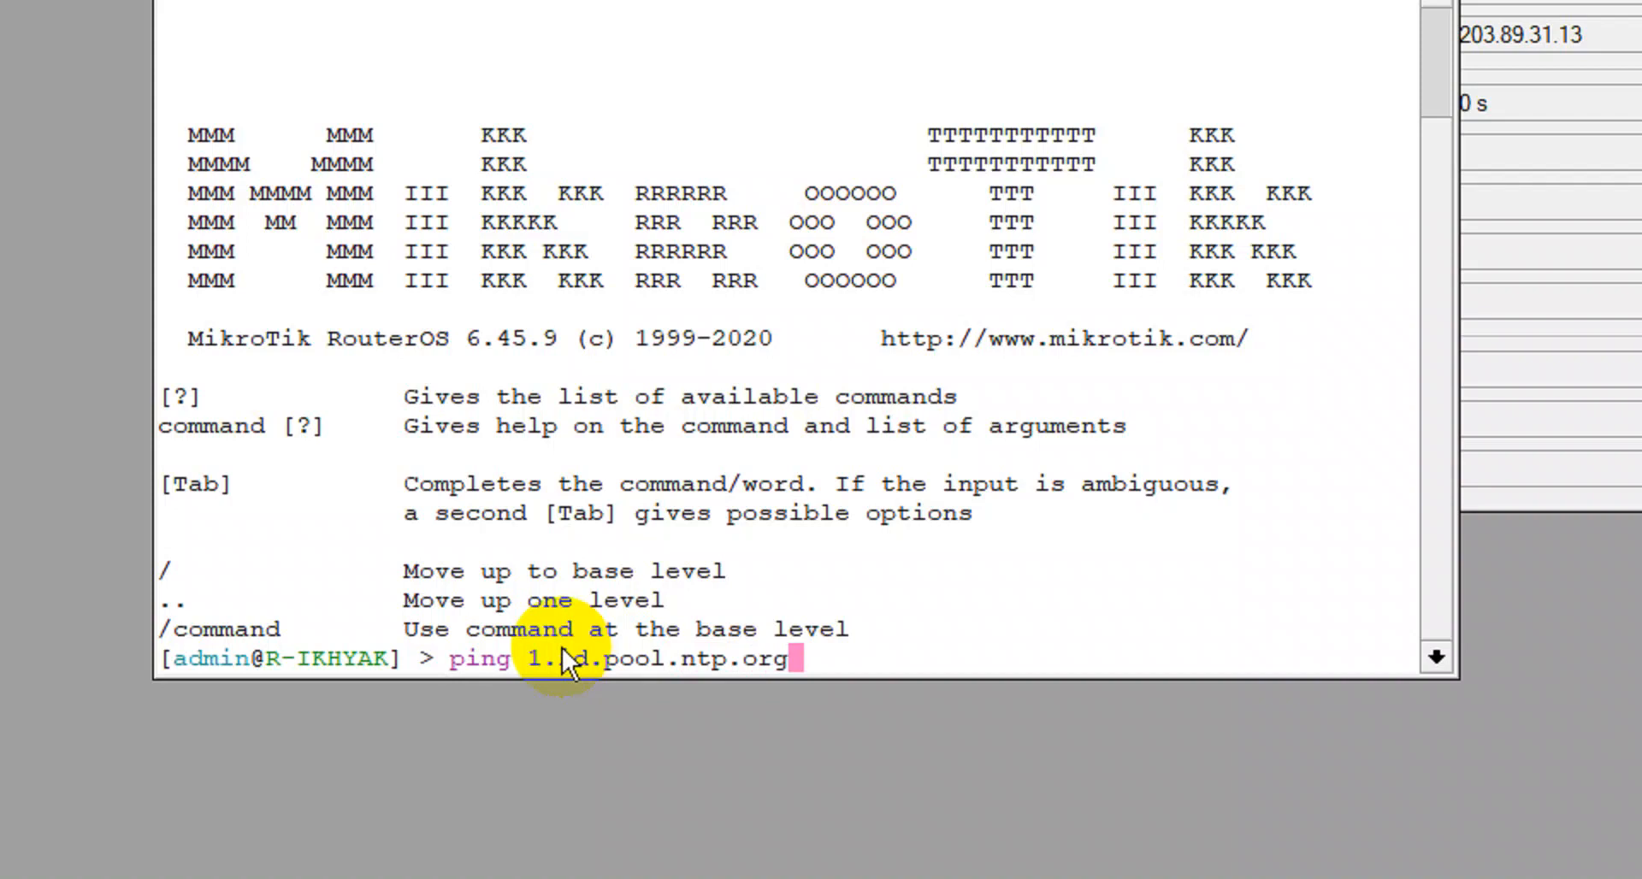
{"action": "key", "text": "Return"}
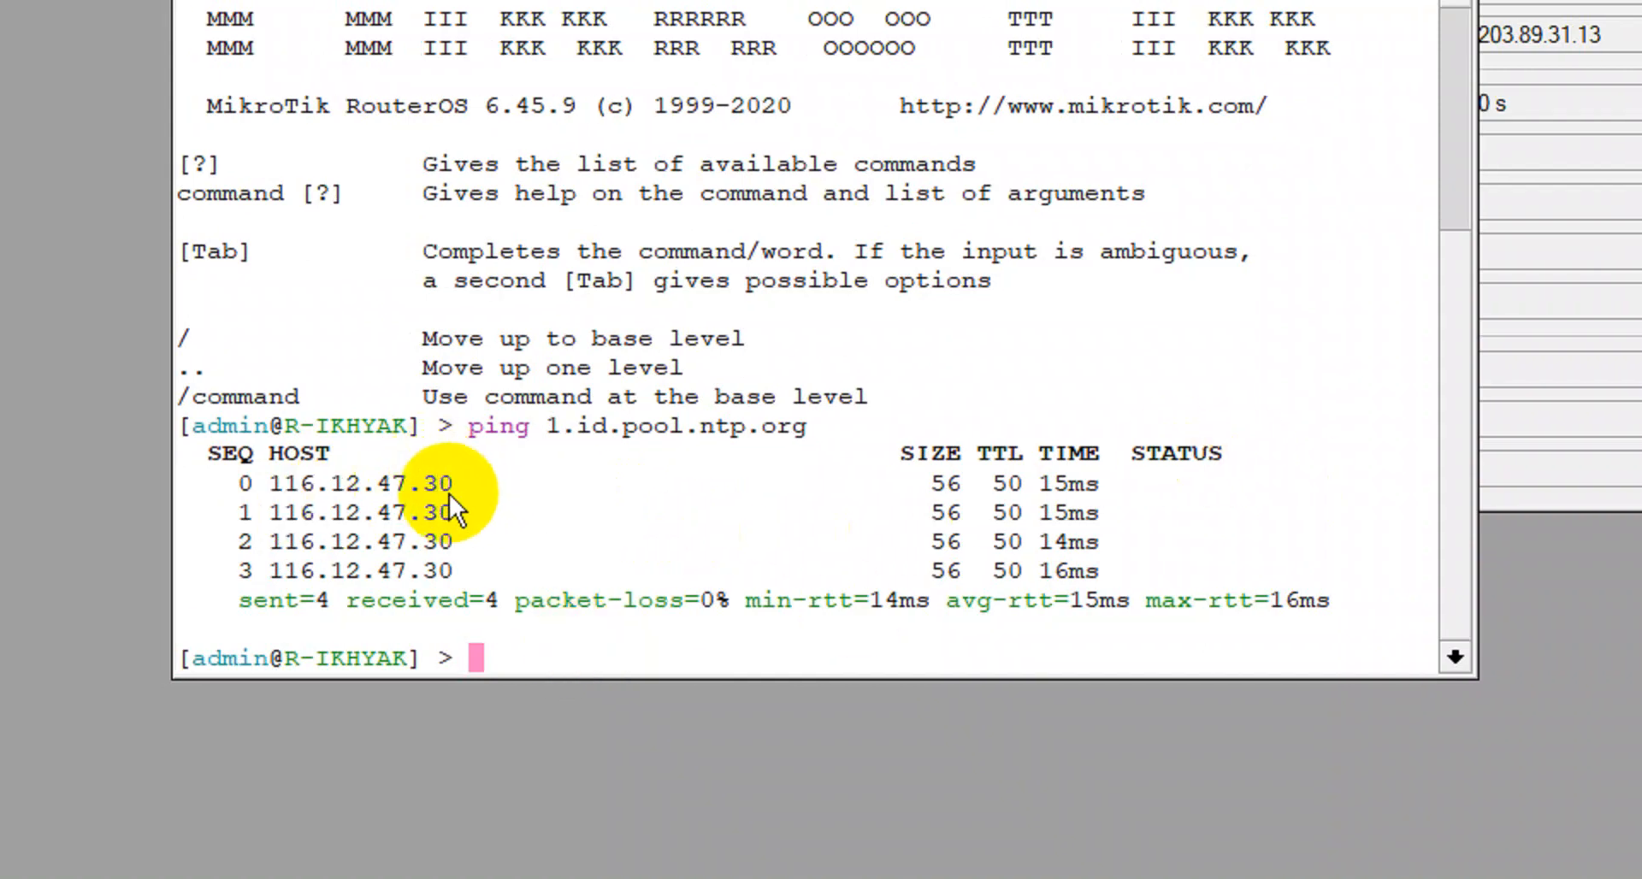
{"action": "left_click_drag", "start_coordinate": [454, 484], "coordinate": [323, 484]}
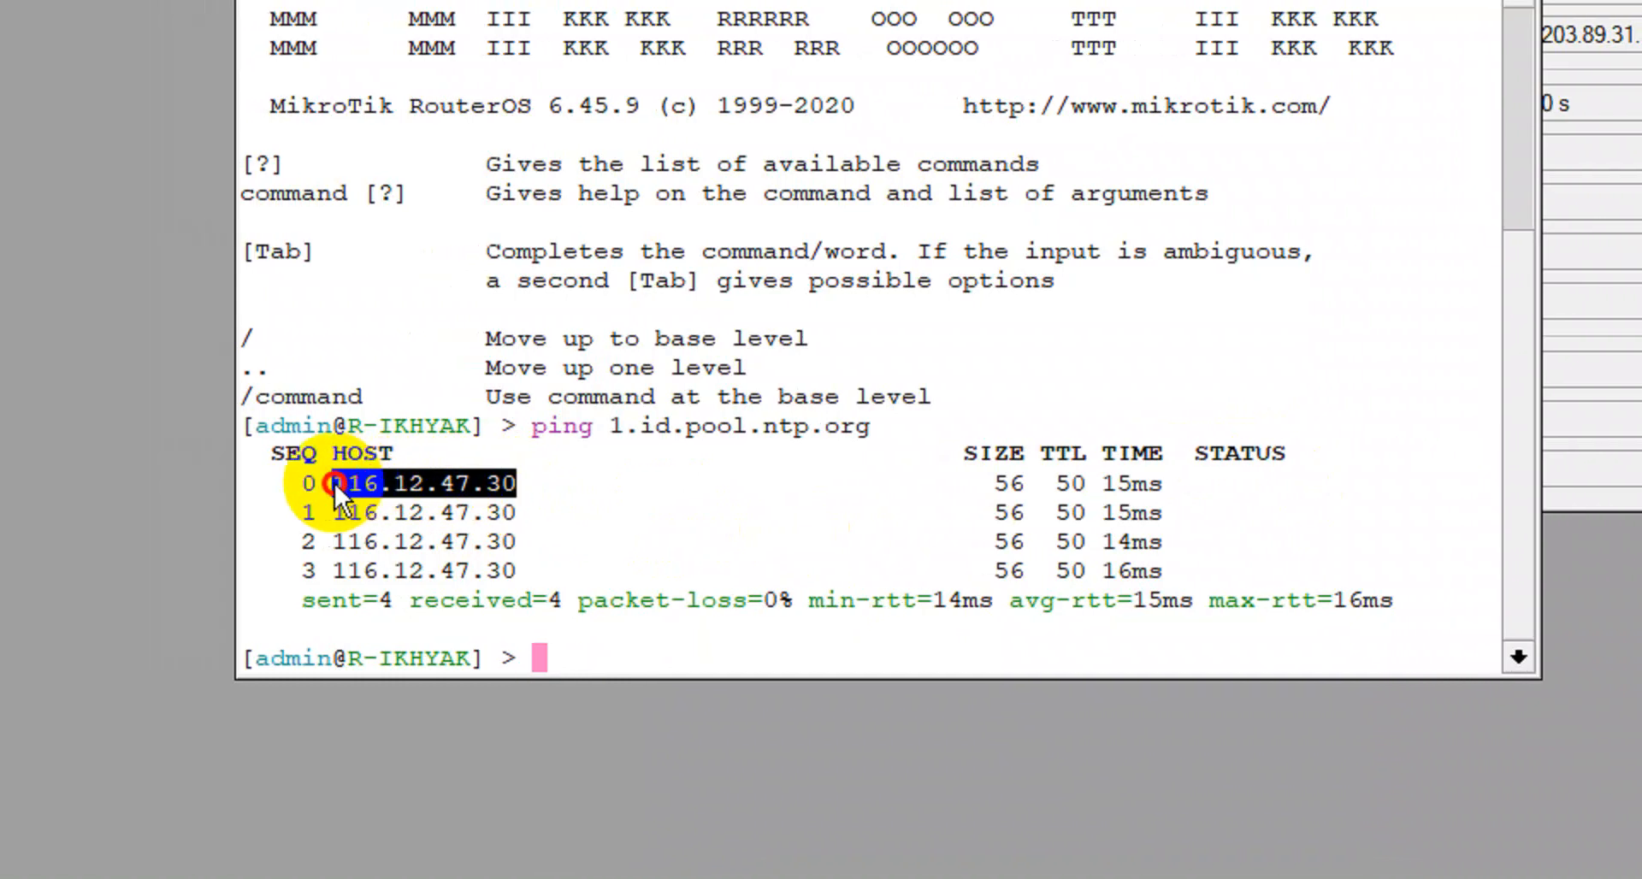
{"action": "right_click", "coordinate": [371, 484]}
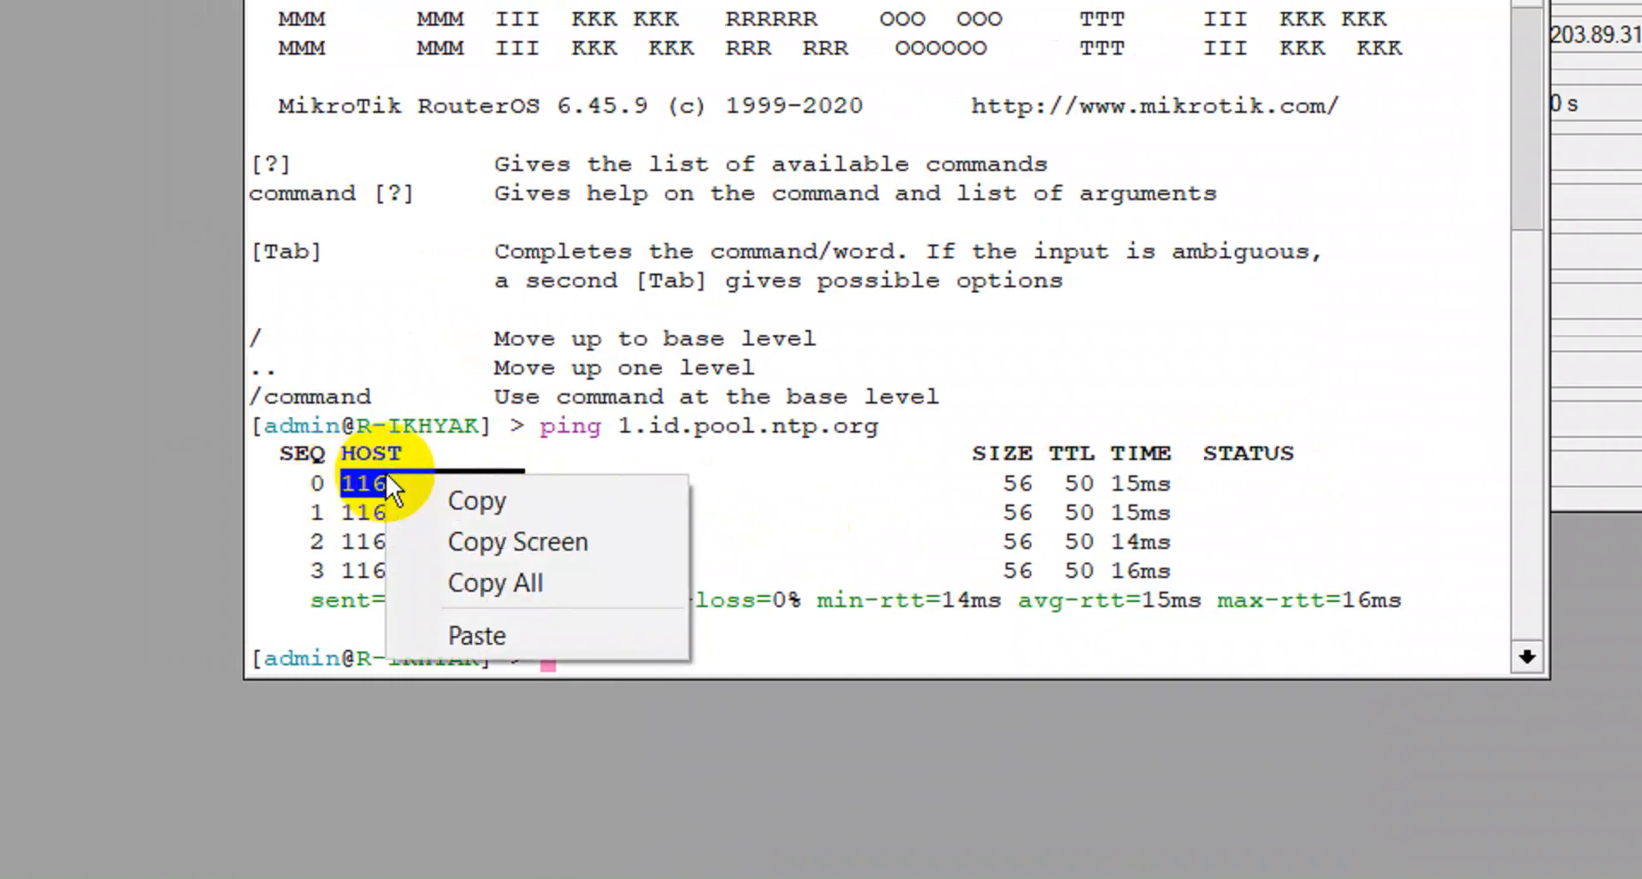
{"action": "left_click", "coordinate": [440, 488]}
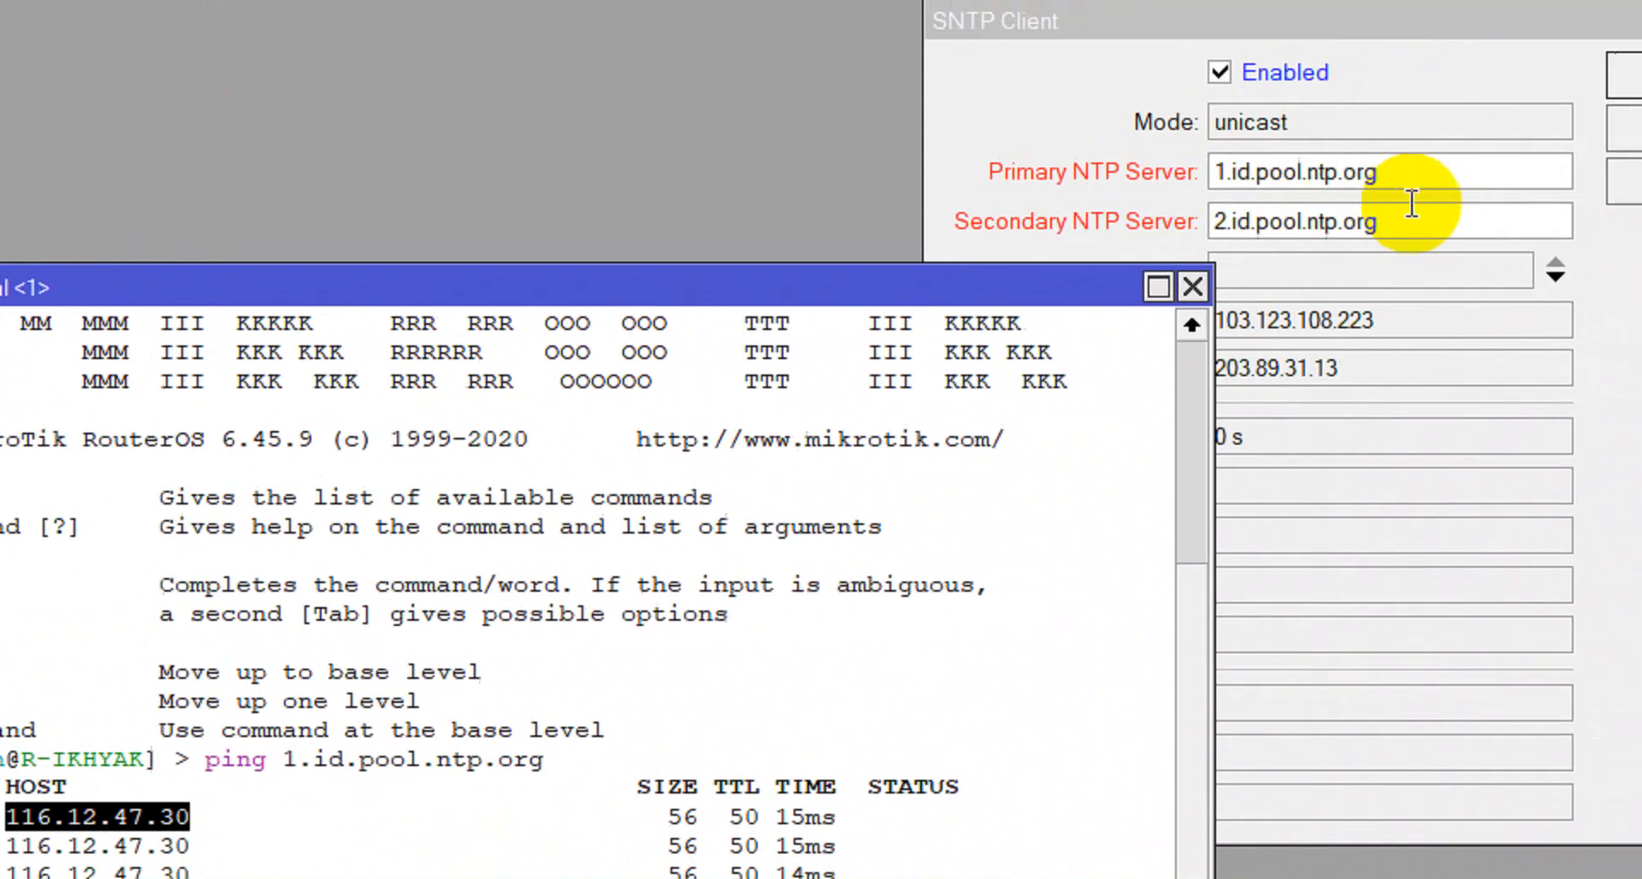
{"action": "left_click_drag", "start_coordinate": [1389, 171], "coordinate": [1205, 171]}
{"action": "left_click_drag", "start_coordinate": [1069, 220], "coordinate": [1019, 223]}
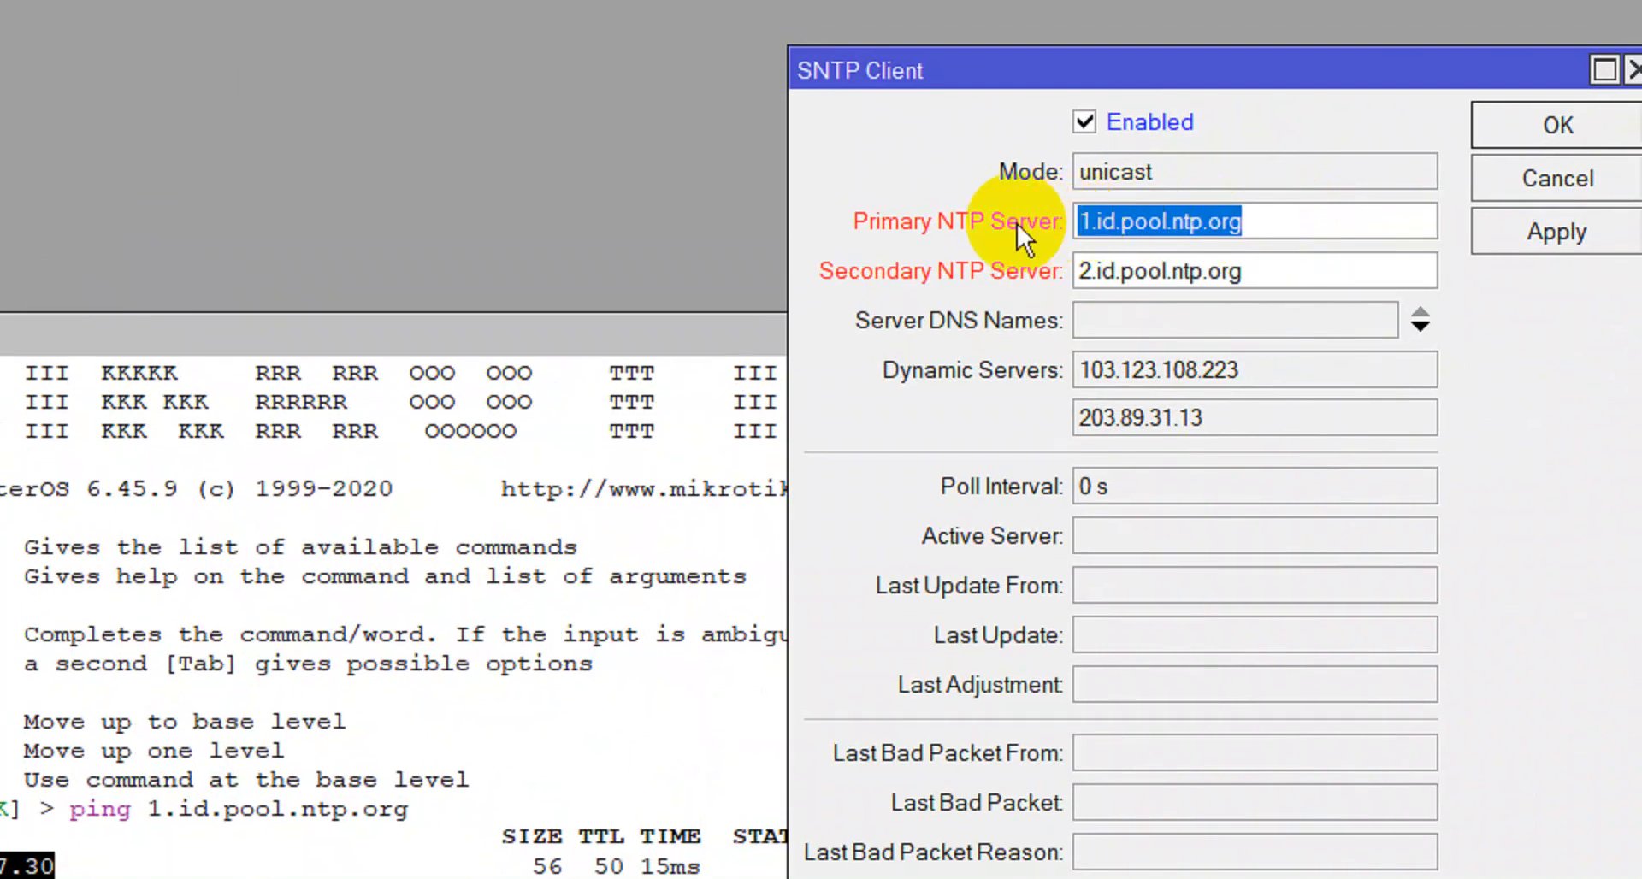
{"action": "key", "text": "ctrl+v"}
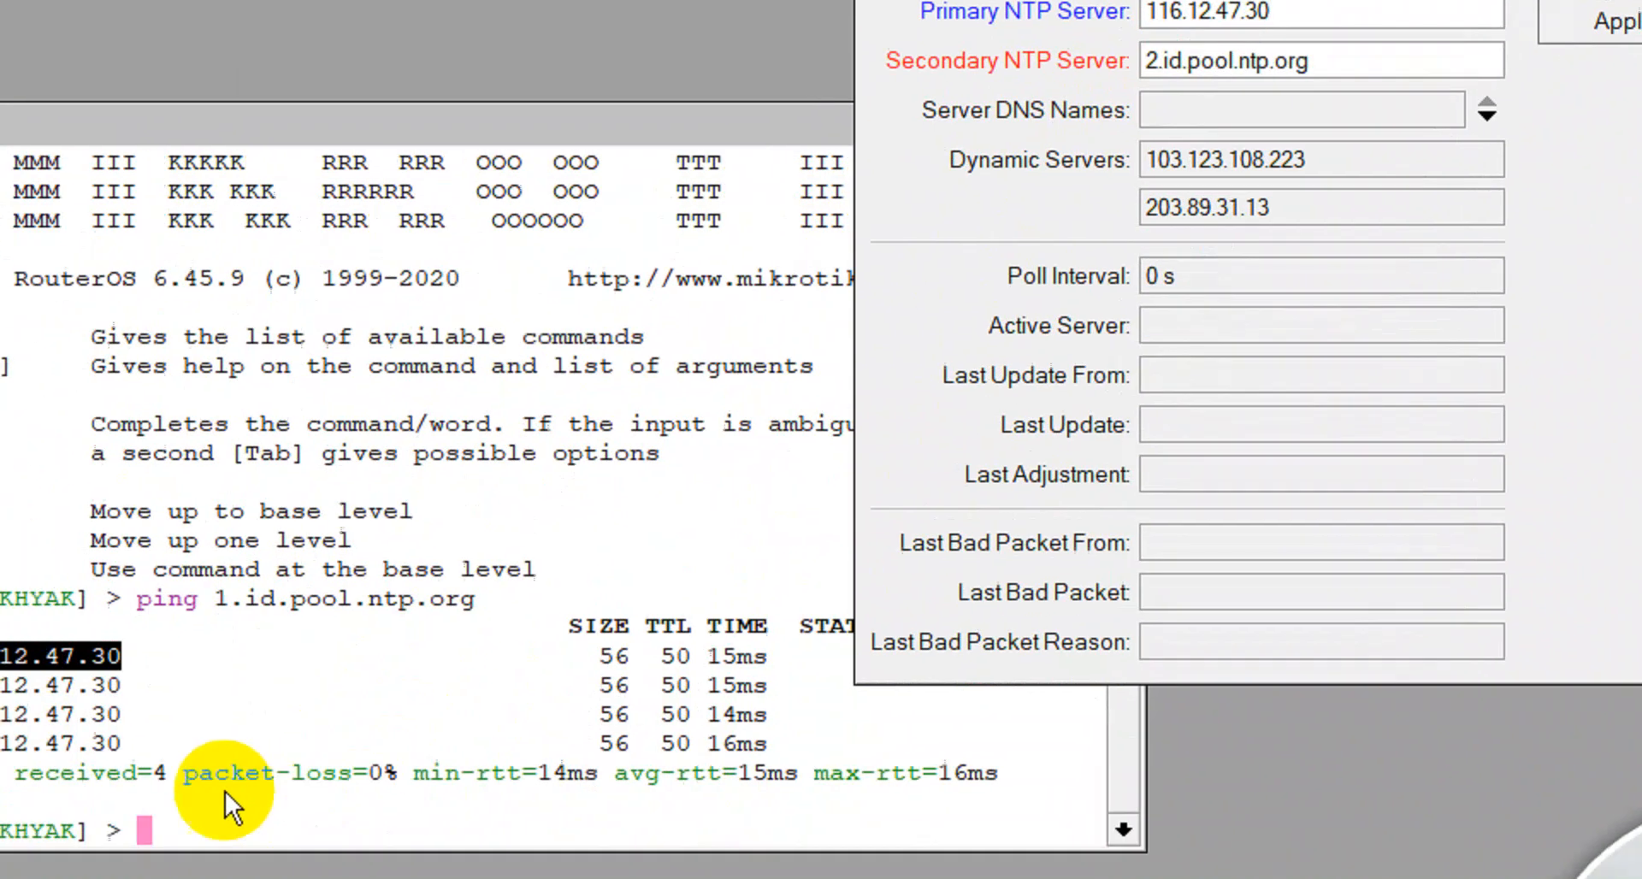
Ping 2.id.pool.ntp.org and paste its IP 103.177.8.230 as secondary NTP server.
{"action": "left_click", "coordinate": [219, 802]}
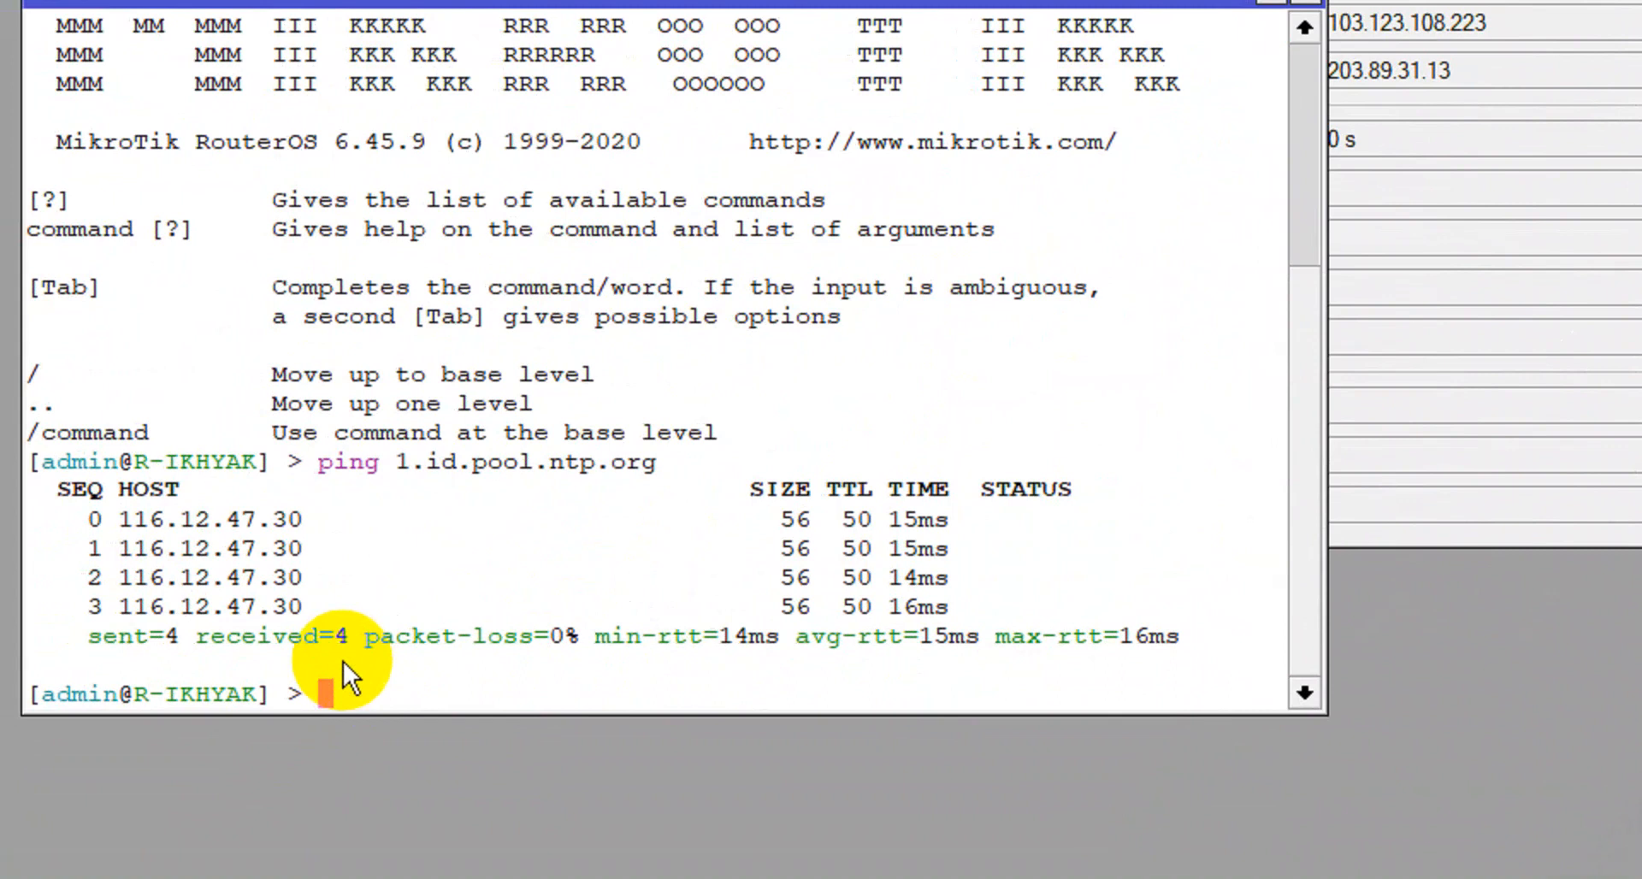
{"action": "key", "text": "Up"}
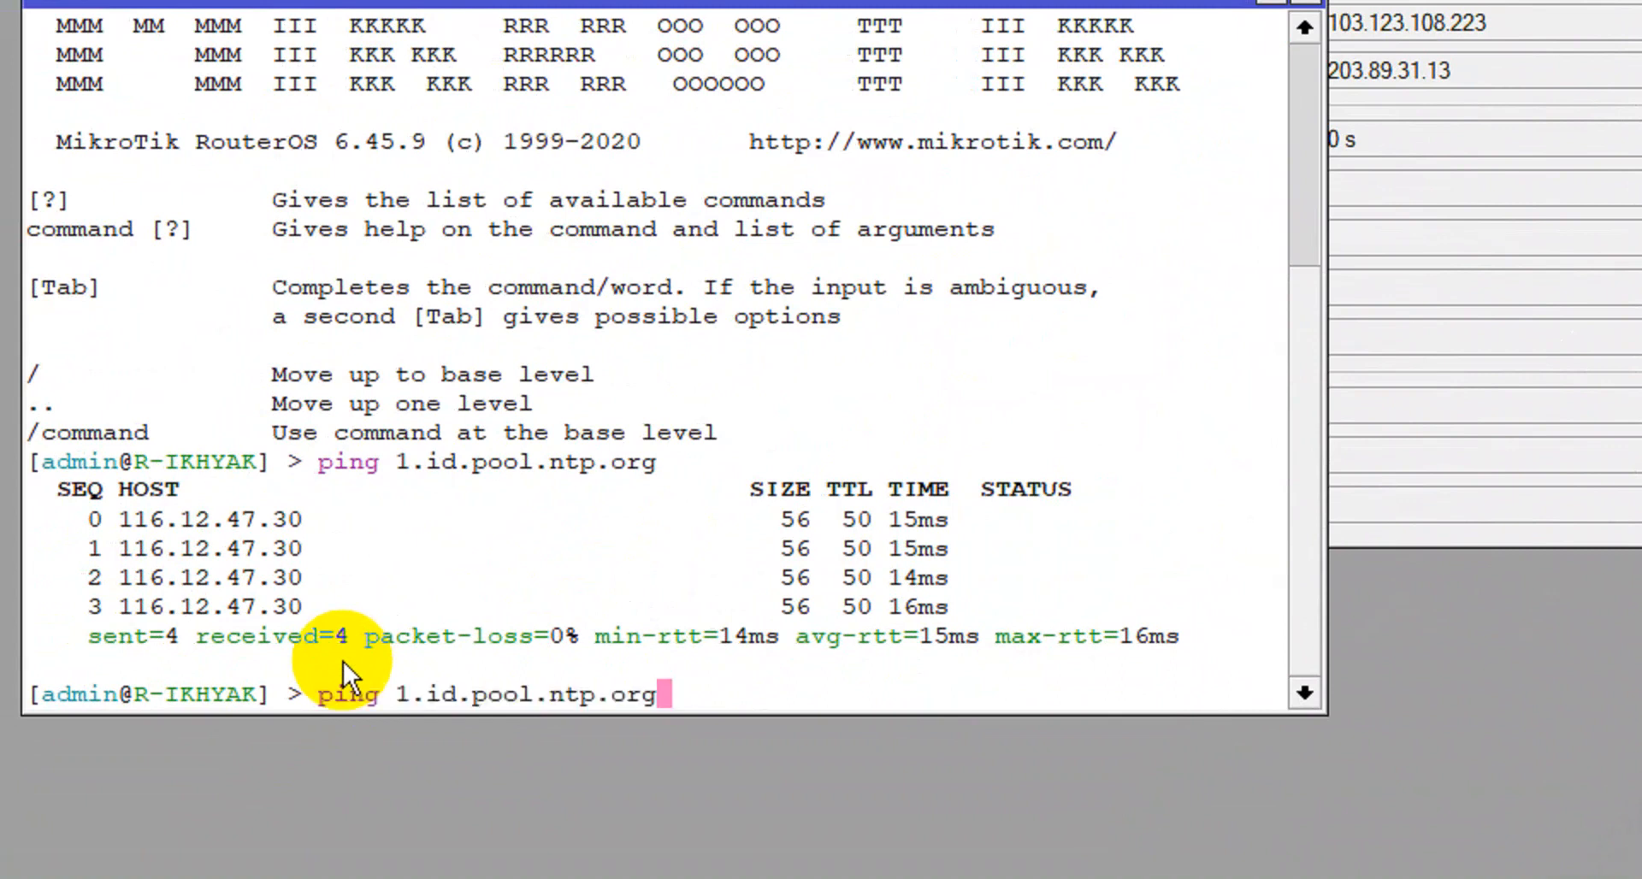
{"action": "key", "text": "Left"}
{"action": "key", "text": "Left"}
{"action": "key", "text": "Left"}
{"action": "key", "text": "Left"}
{"action": "key", "text": "Left"}
{"action": "key", "text": "Left"}
{"action": "key", "text": "Left"}
{"action": "key", "text": "Left"}
{"action": "key", "text": "Left"}
{"action": "key", "text": "Left"}
{"action": "key", "text": "Left"}
{"action": "key", "text": "Left"}
{"action": "key", "text": "Left"}
{"action": "key", "text": "Left"}
{"action": "key", "text": "Left"}
{"action": "key", "text": "Left"}
{"action": "key", "text": "BackSpace"}
{"action": "type", "text": "2"}
{"action": "key", "text": "Return"}
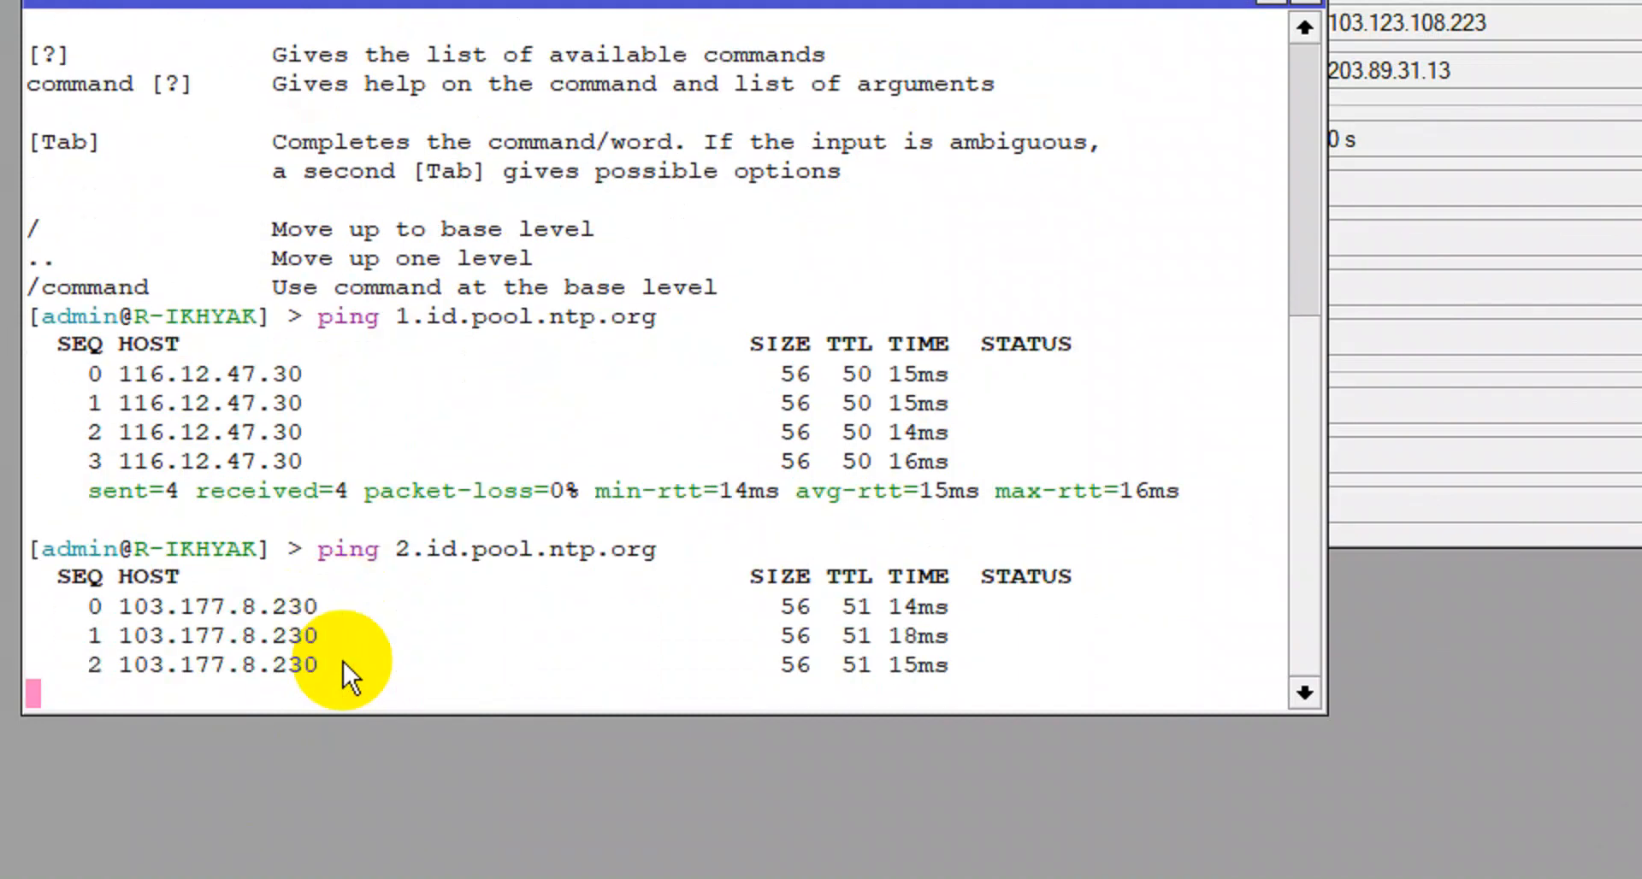
{"action": "key", "text": "ctrl+c"}
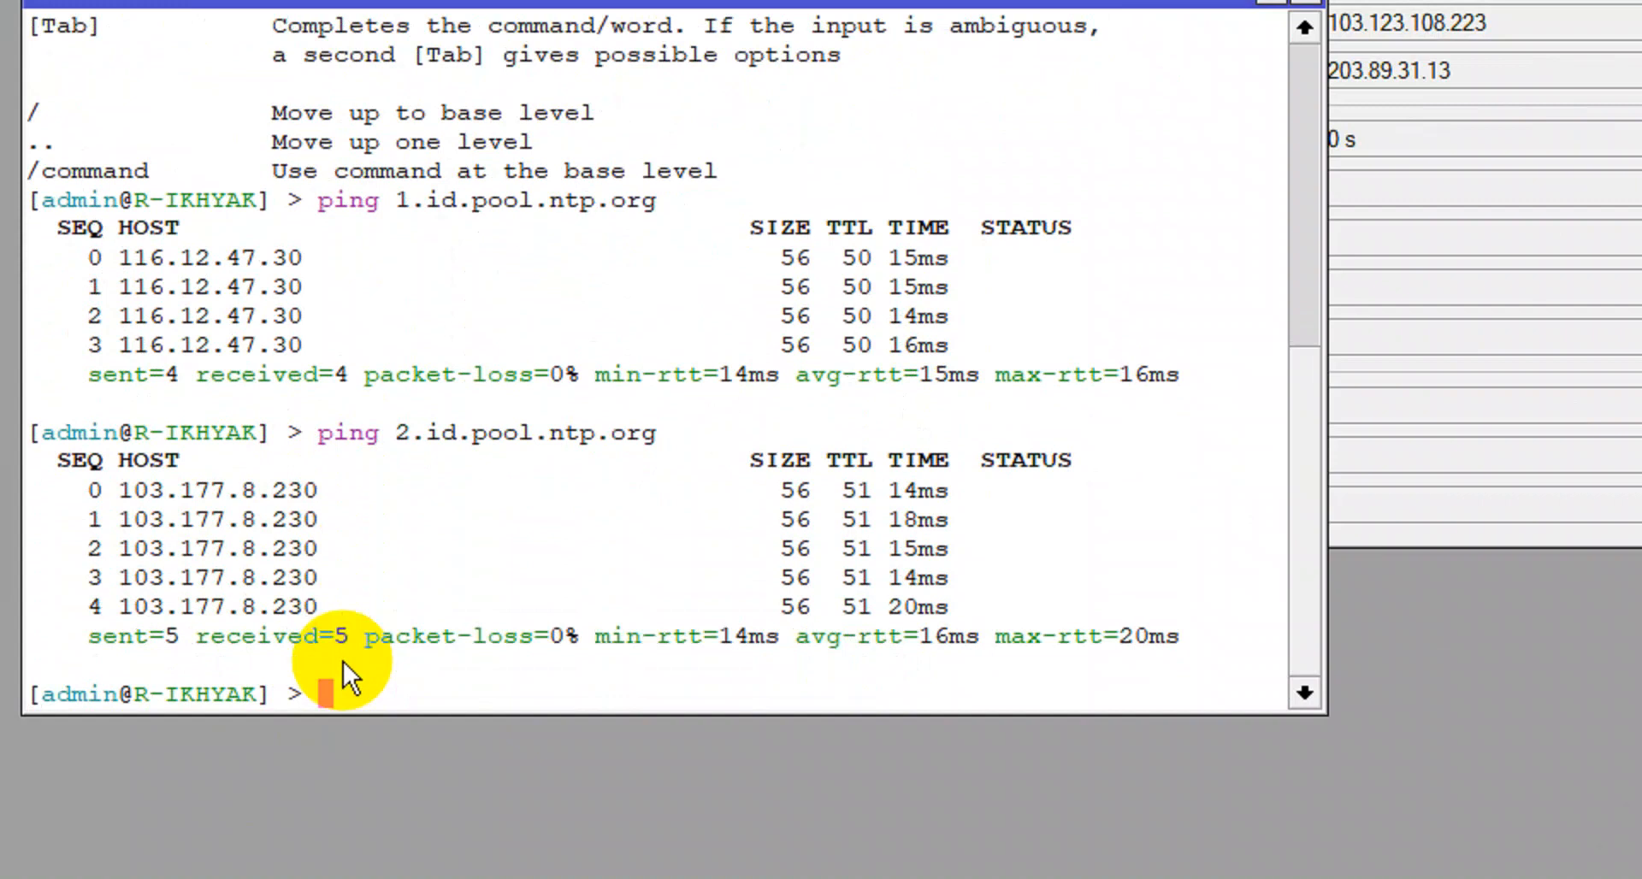
{"action": "left_click_drag", "start_coordinate": [388, 495], "coordinate": [200, 499]}
{"action": "right_click", "coordinate": [349, 492]}
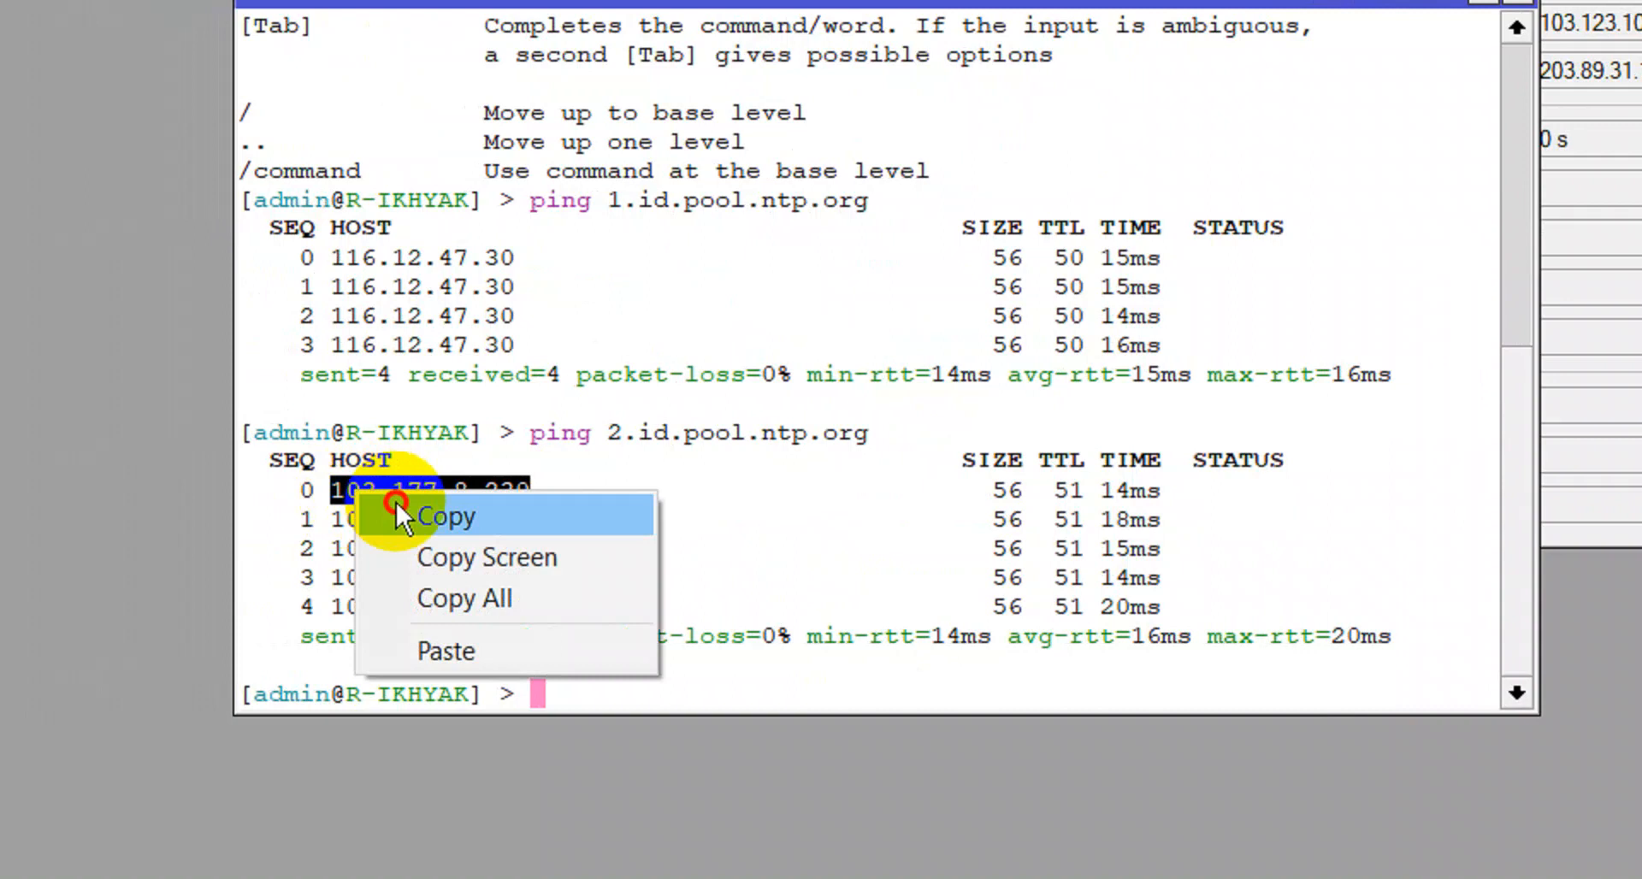
{"action": "left_click", "coordinate": [397, 502]}
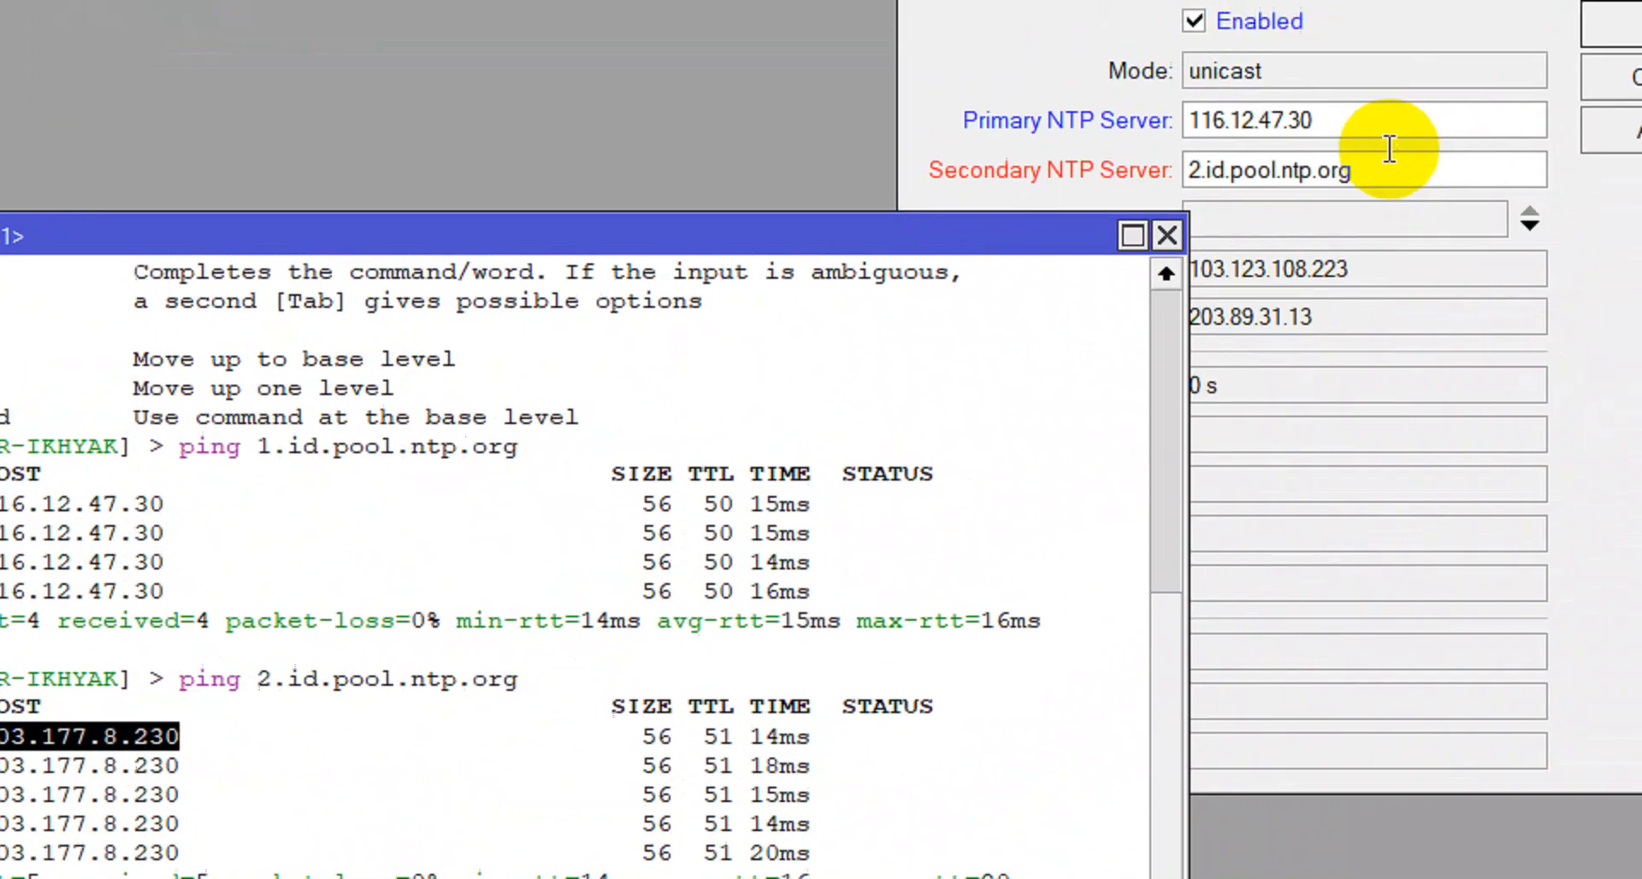
{"action": "left_click_drag", "start_coordinate": [1321, 221], "coordinate": [1059, 231]}
{"action": "key", "text": "ctrl+v"}
{"action": "left_click", "coordinate": [1599, 186]}
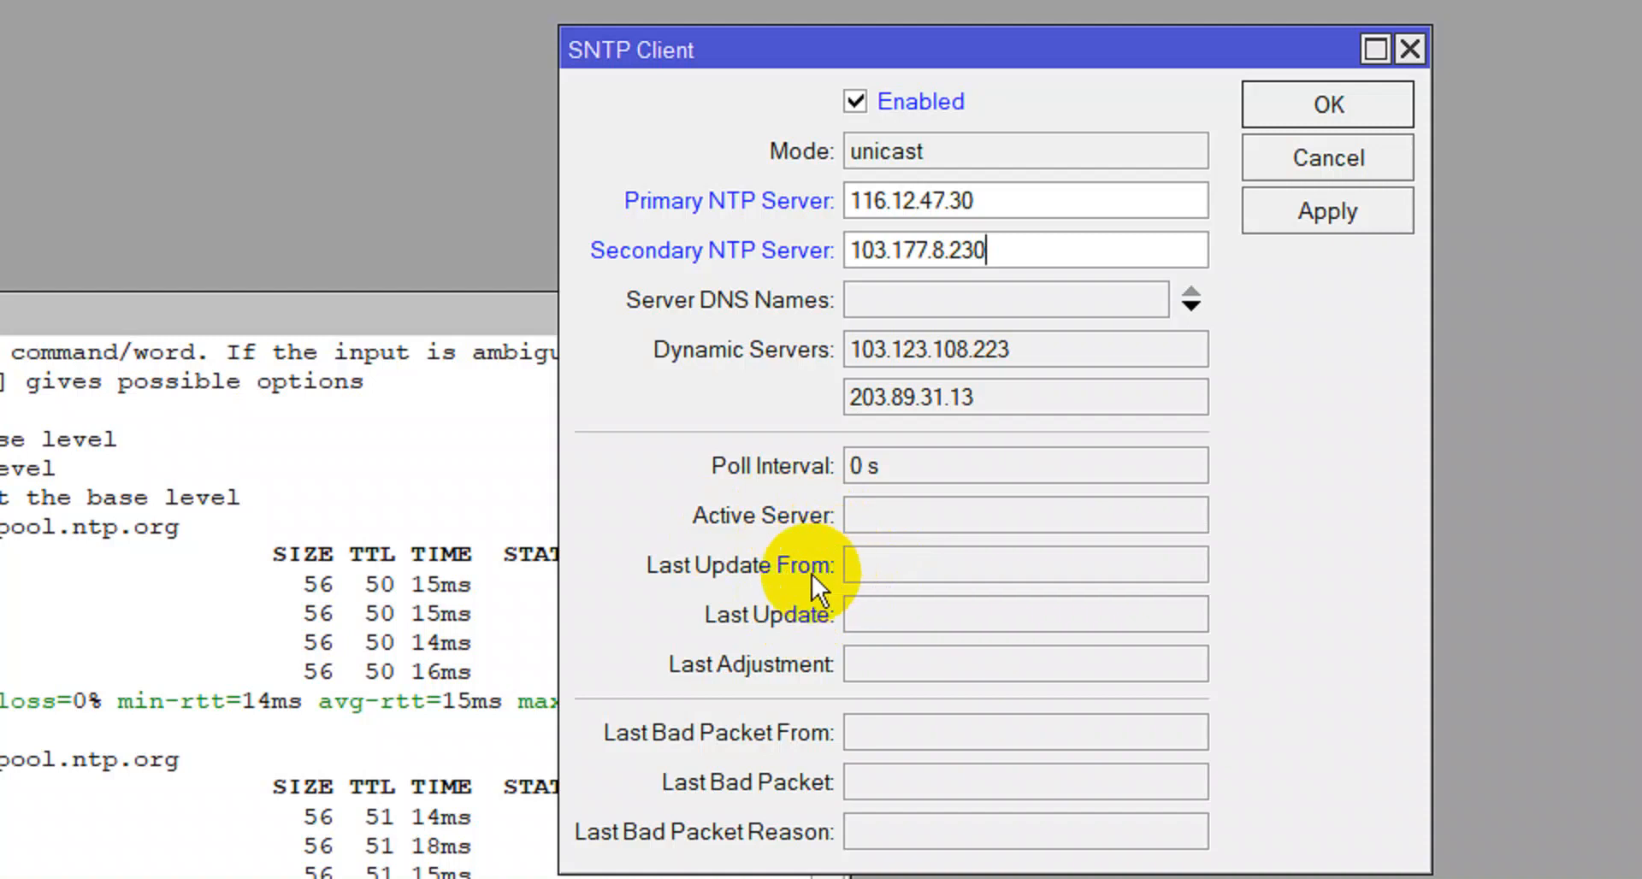
Apply the IP-based SNTP servers, then close the SNTP Client window and the terminal.
{"action": "left_click", "coordinate": [1304, 221]}
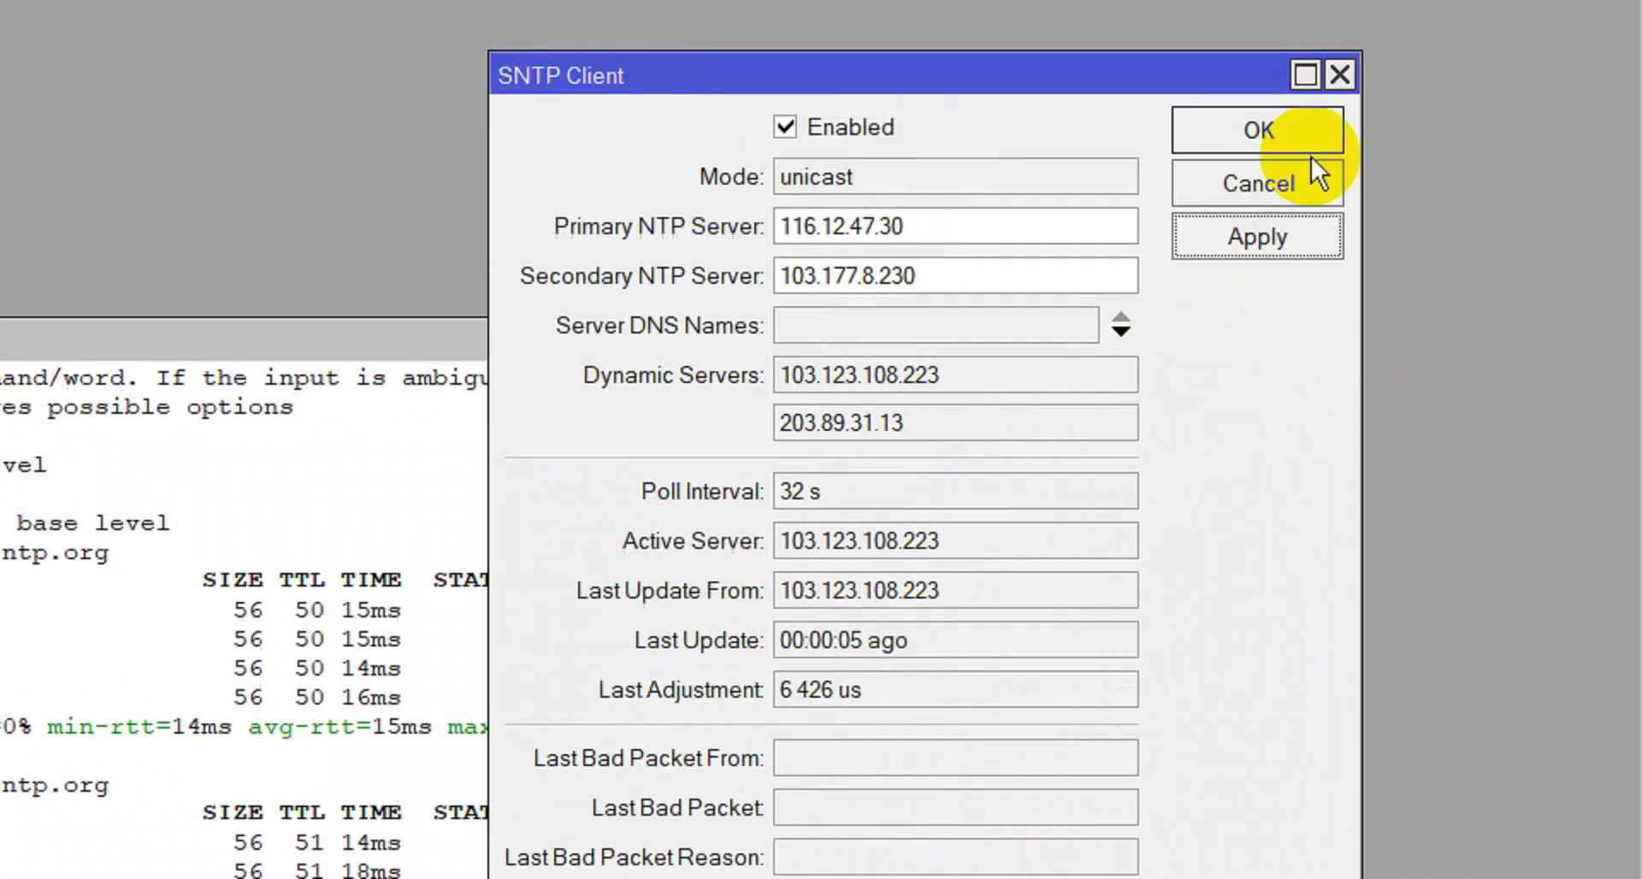
{"action": "left_click", "coordinate": [1323, 79]}
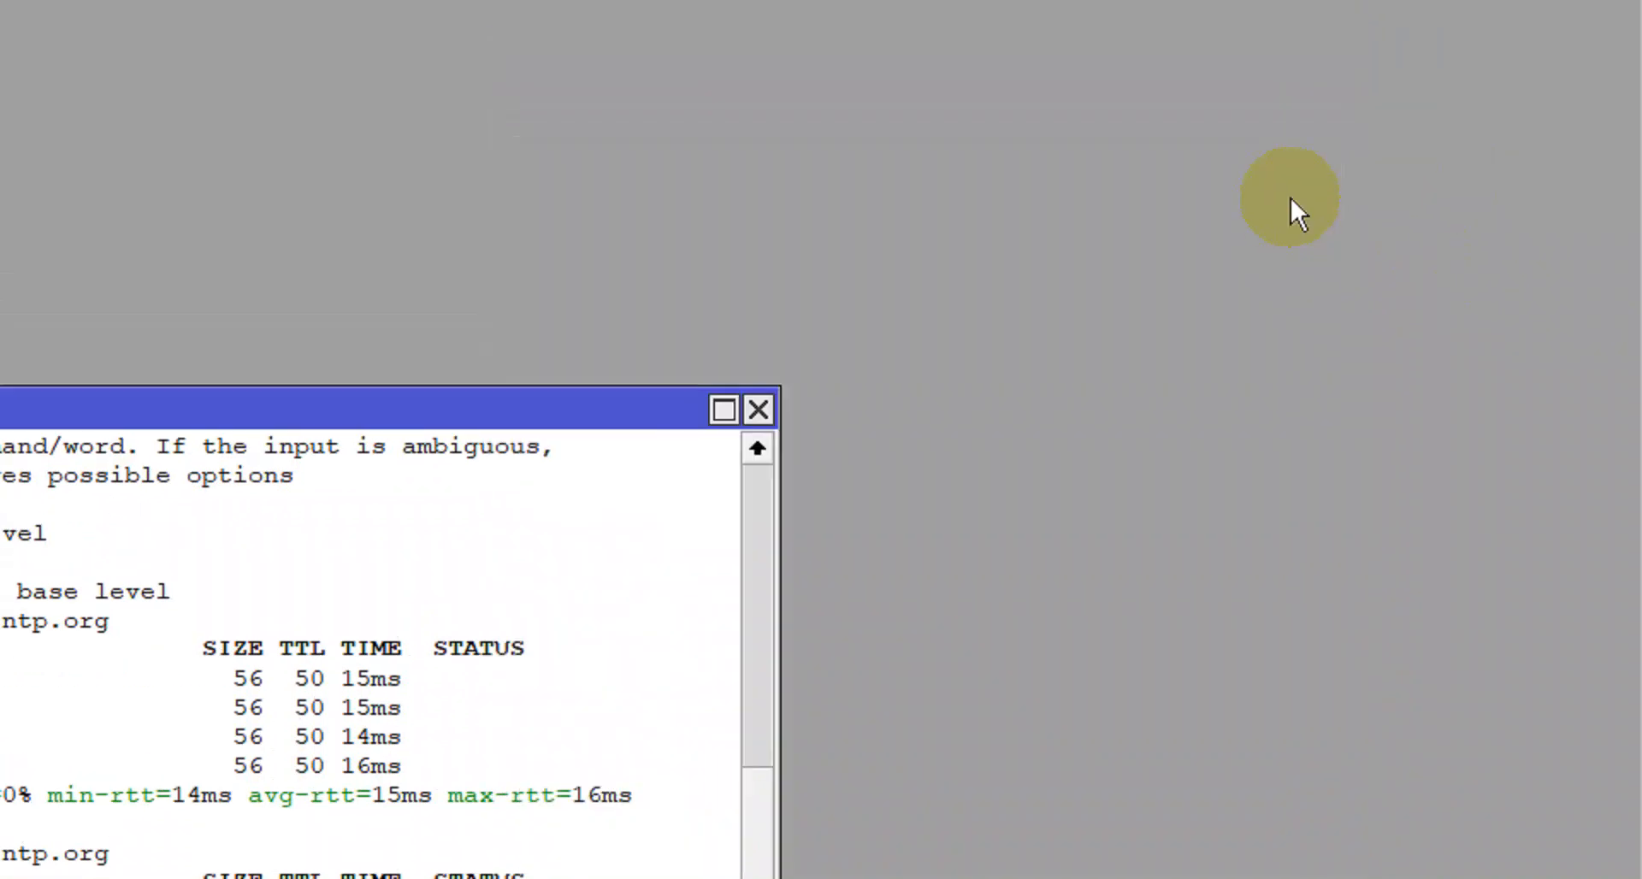
{"action": "left_click", "coordinate": [768, 434]}
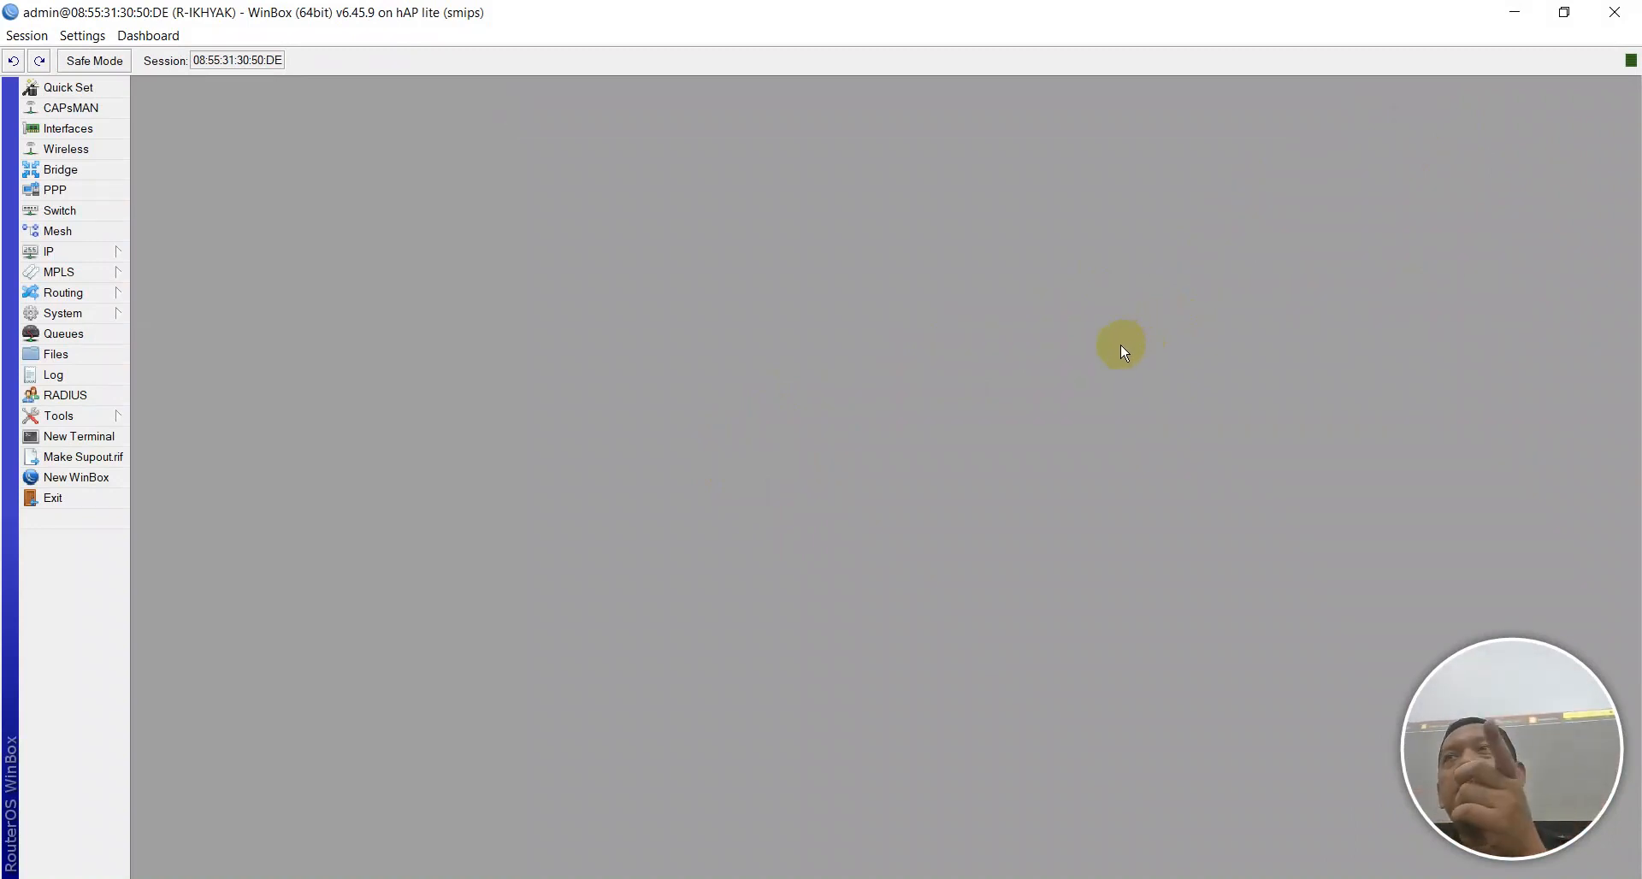
Confirm the Asia/Jakarta time zone in System > Clock and apply it.
{"action": "left_click", "coordinate": [109, 312]}
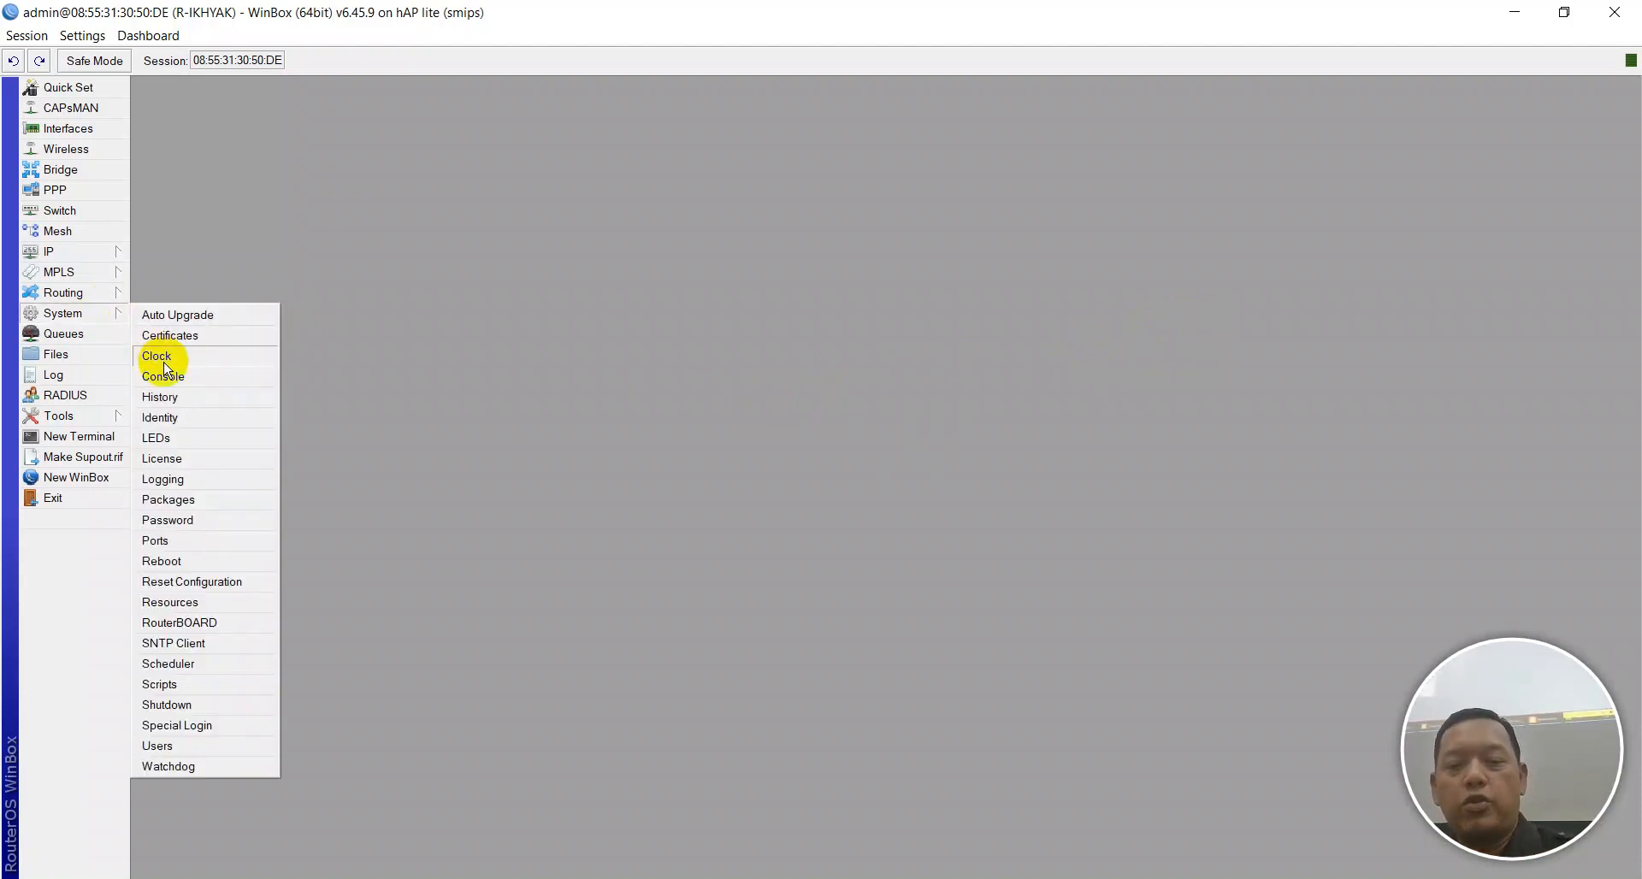
{"action": "mouse_move", "coordinate": [81, 311]}
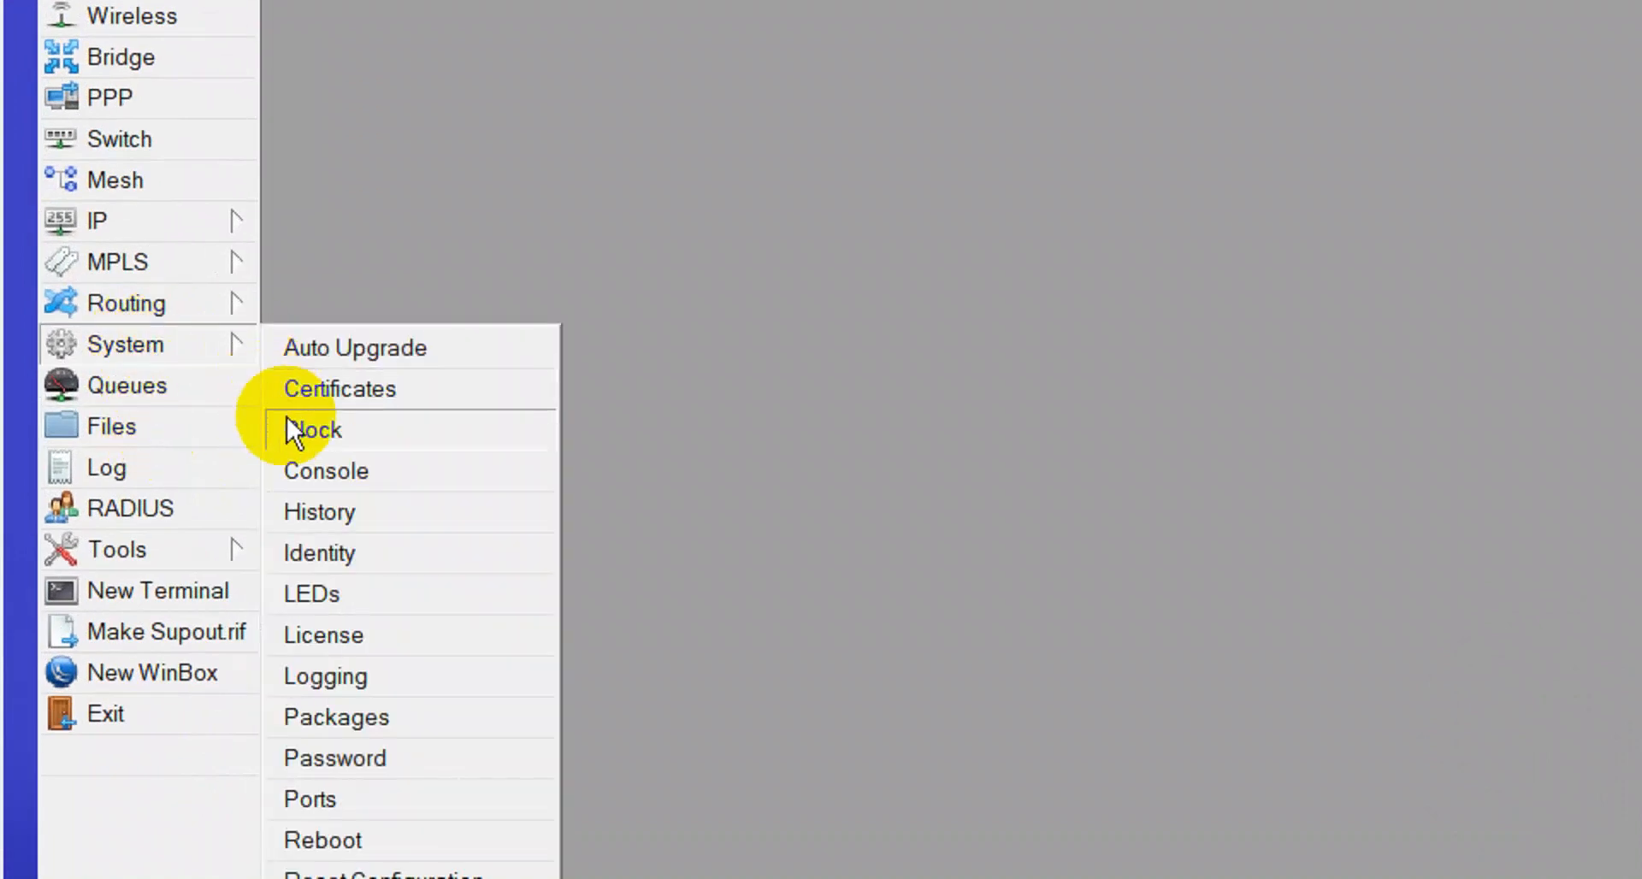
{"action": "left_click", "coordinate": [330, 438]}
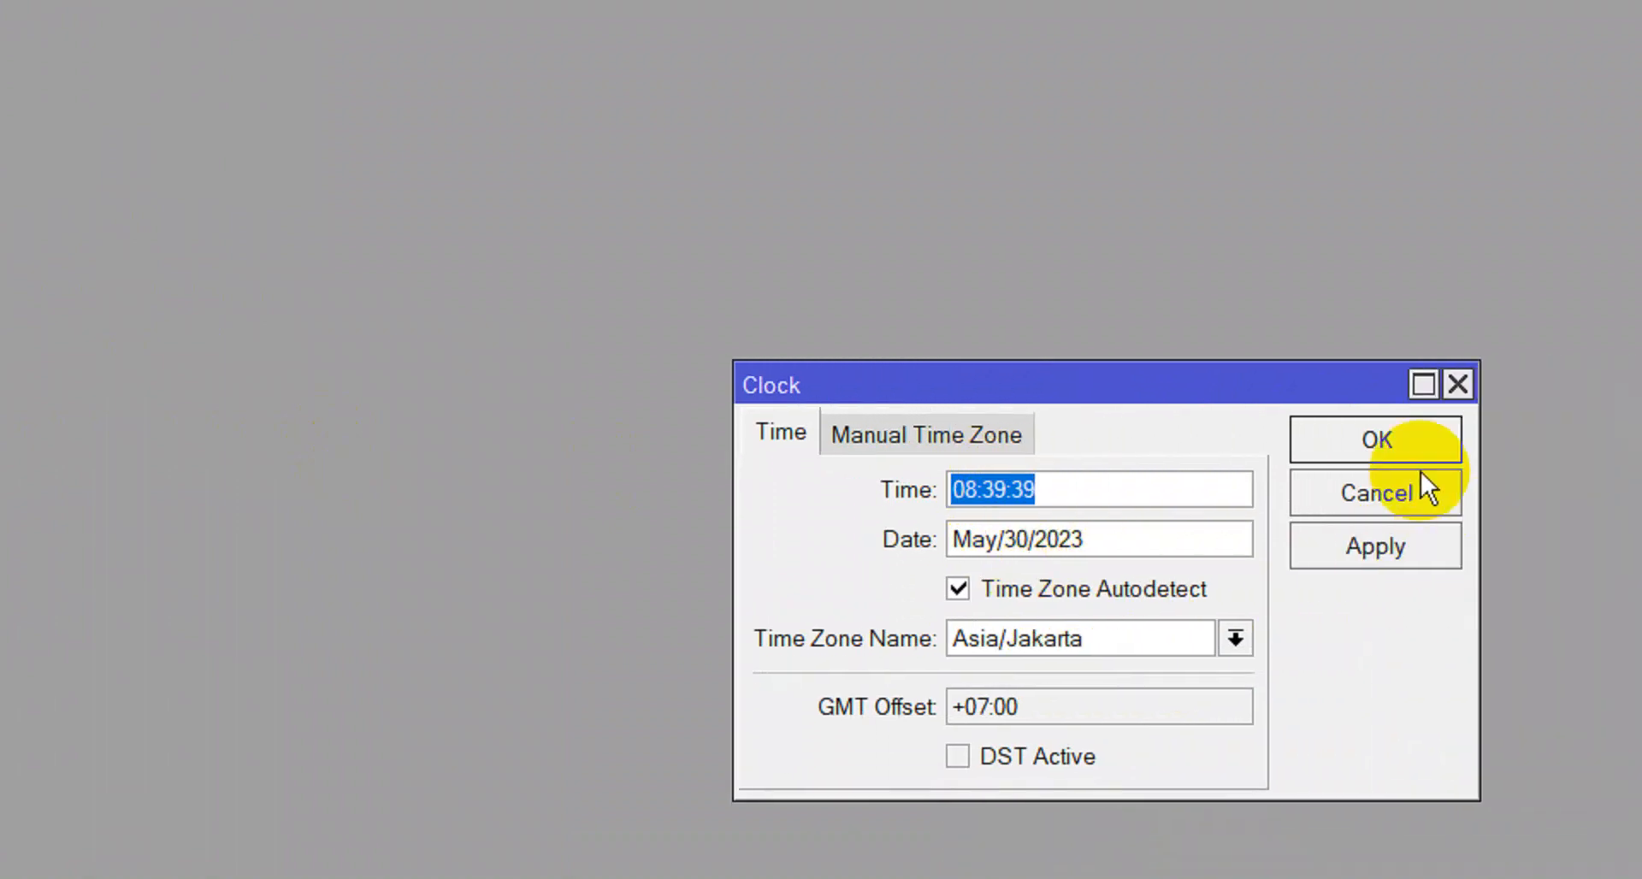
{"action": "left_click", "coordinate": [1635, 455]}
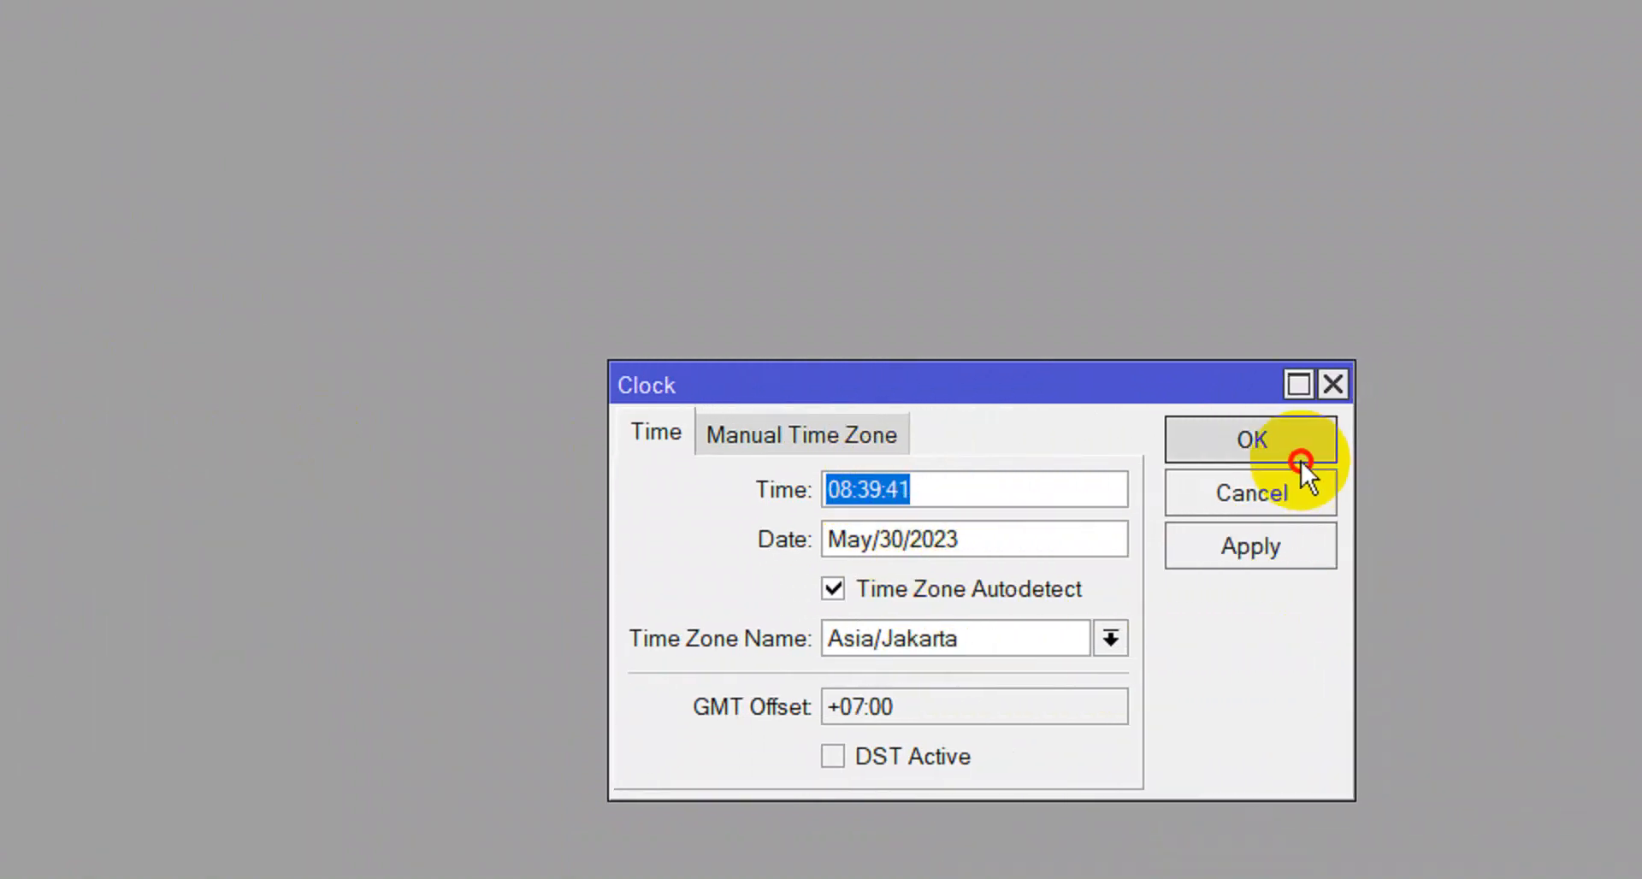
{"action": "left_click", "coordinate": [1280, 567]}
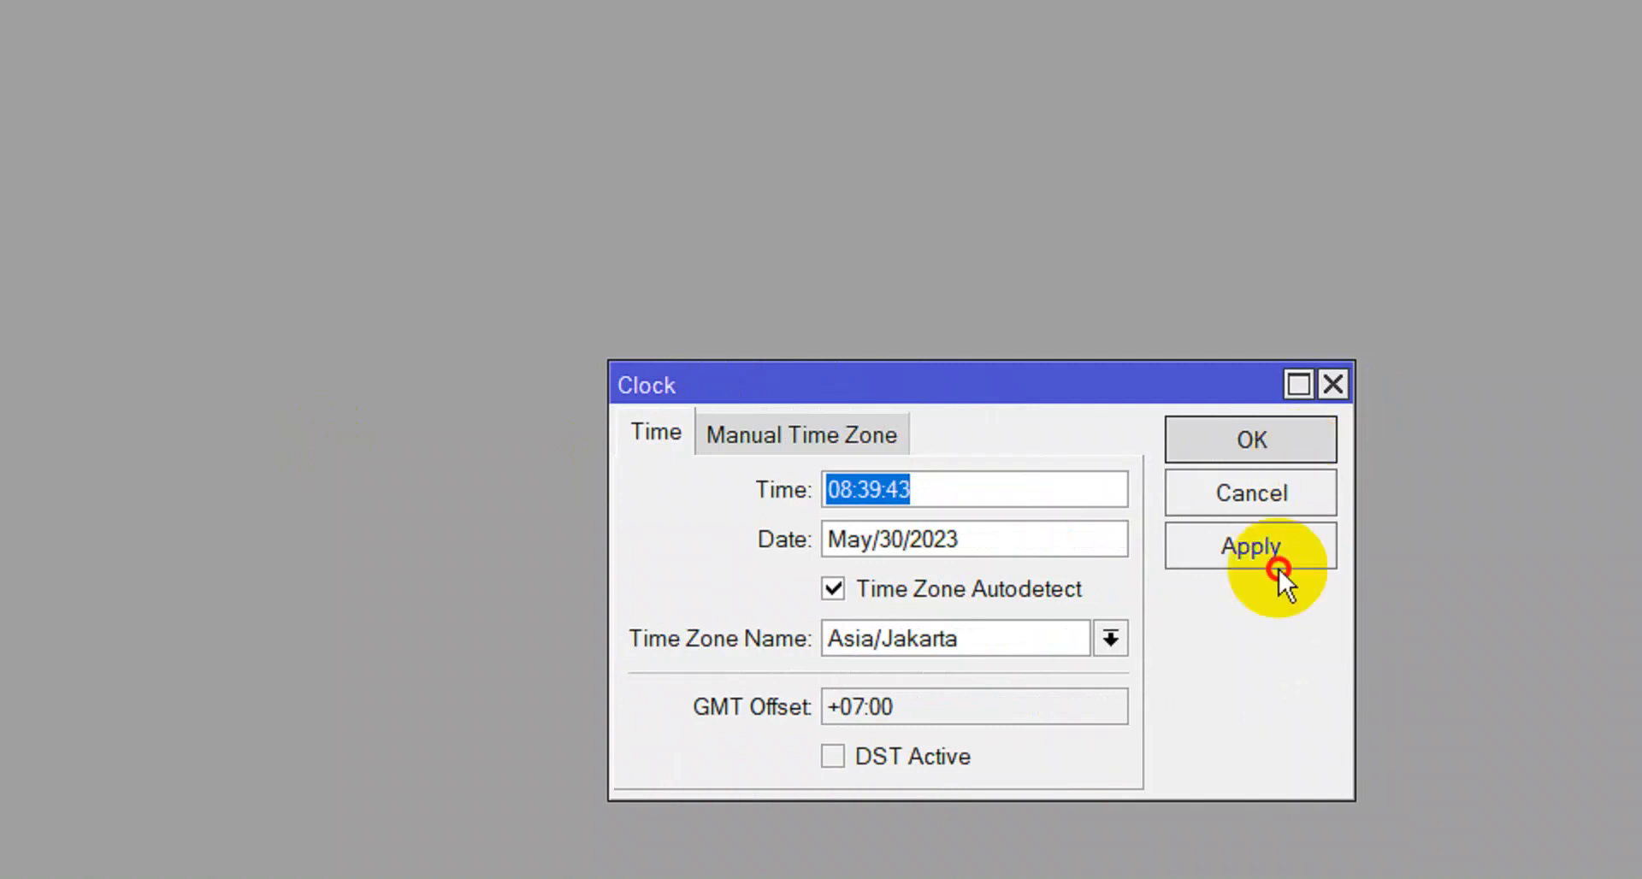
{"action": "left_click", "coordinate": [1286, 432]}
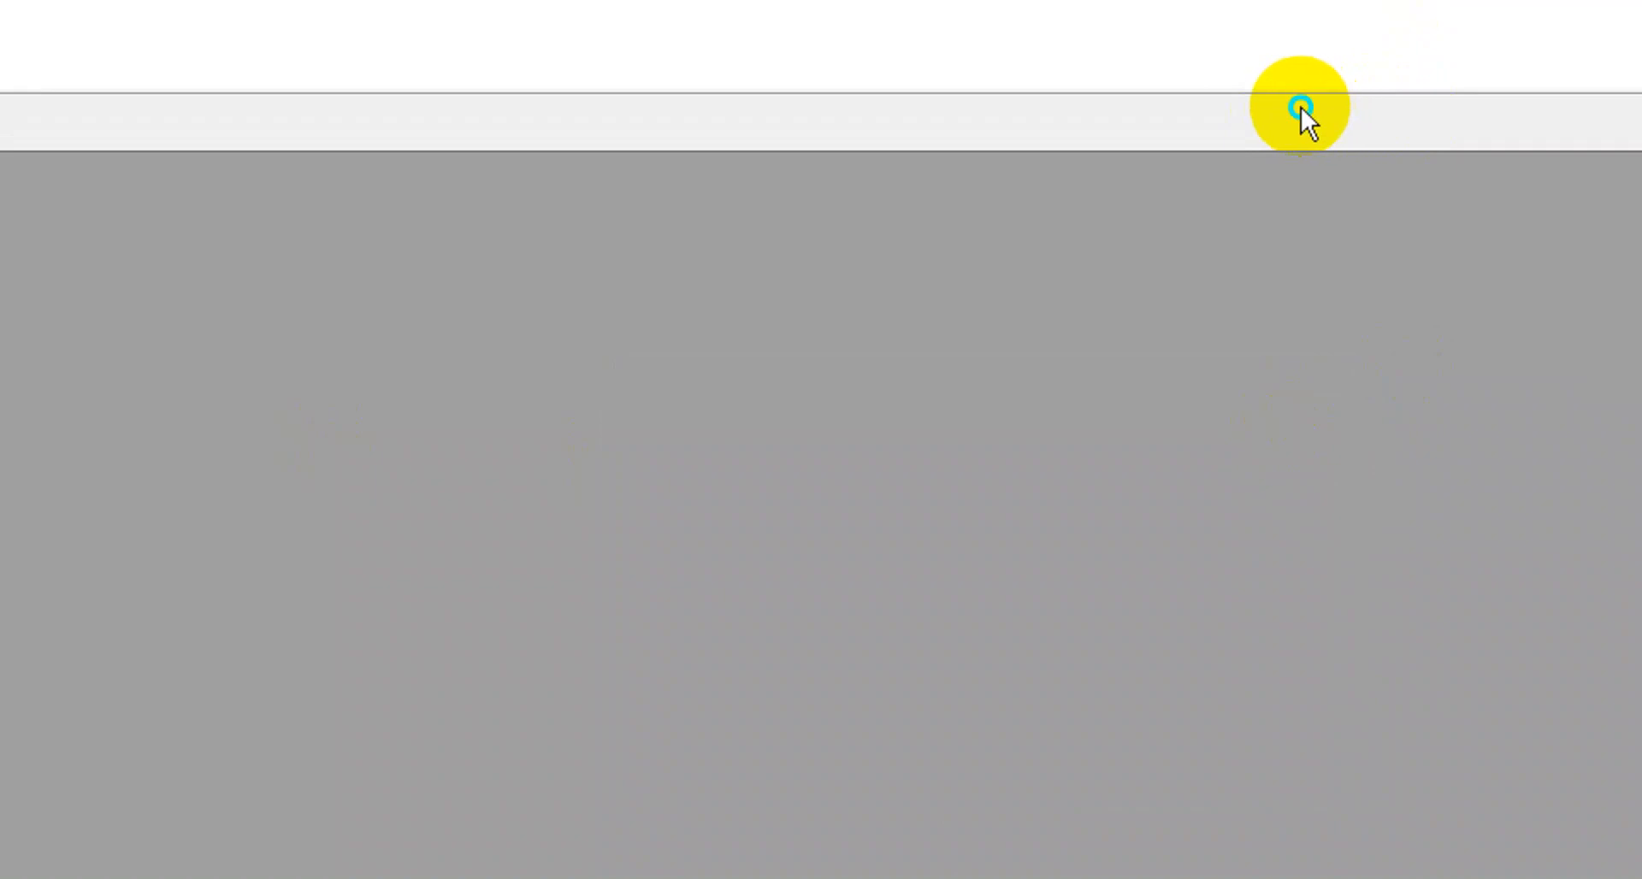
Add the router's time and date readouts to the WinBox toolbar.
{"action": "right_click", "coordinate": [1300, 106]}
{"action": "left_click", "coordinate": [1303, 175]}
{"action": "right_click", "coordinate": [1288, 124]}
{"action": "left_click", "coordinate": [1302, 220]}
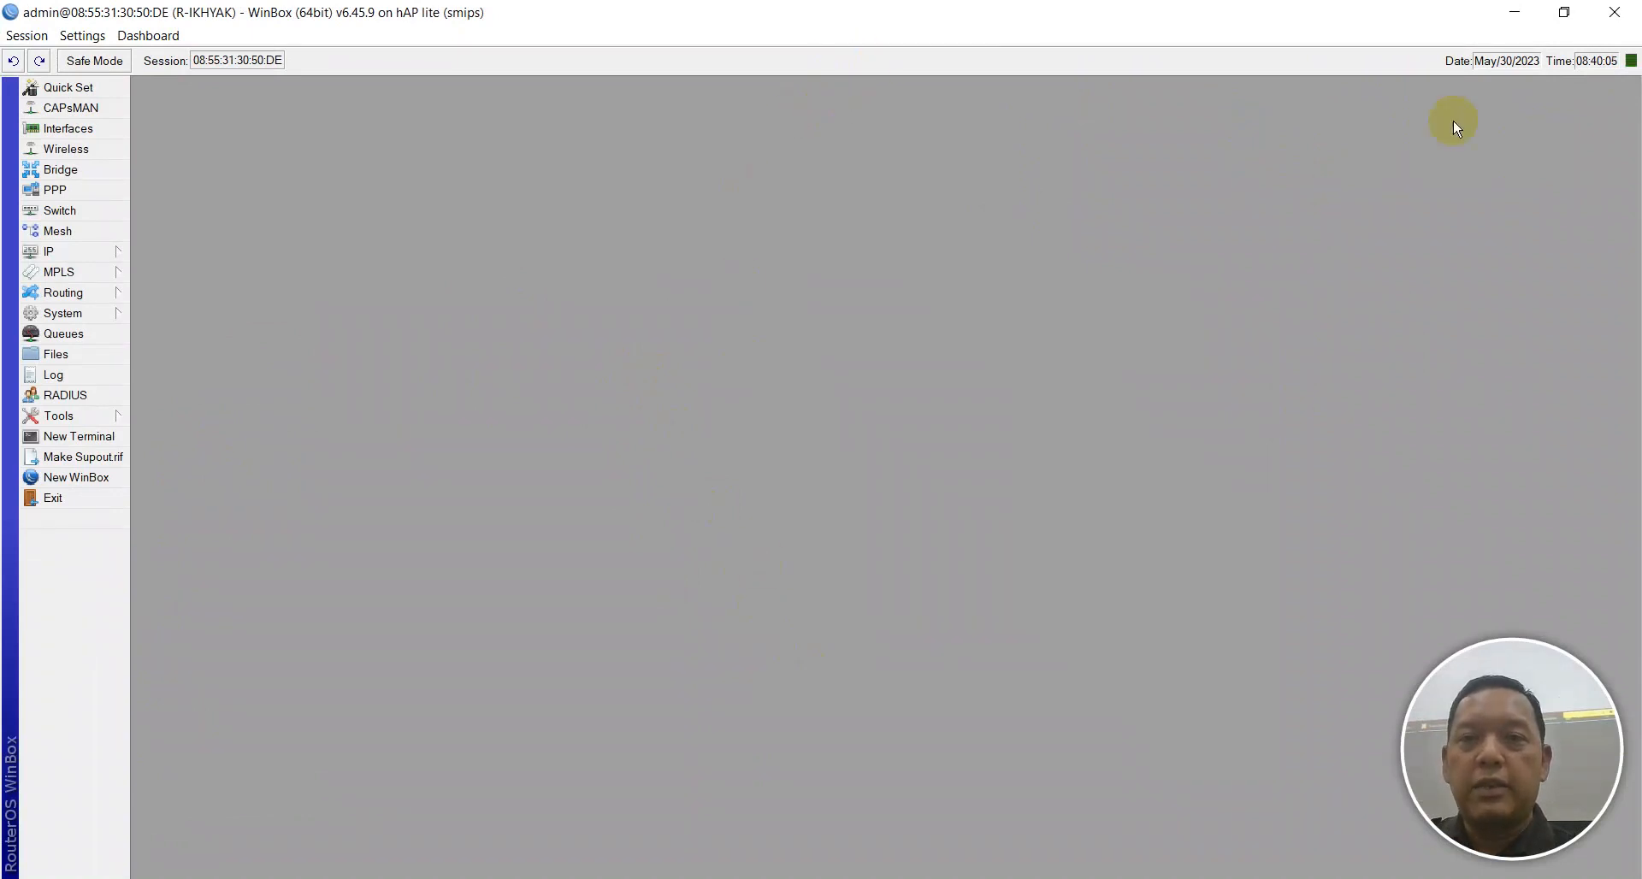
Remove the date and time readouts from WinBox's status bar.
{"action": "right_click", "coordinate": [1531, 69]}
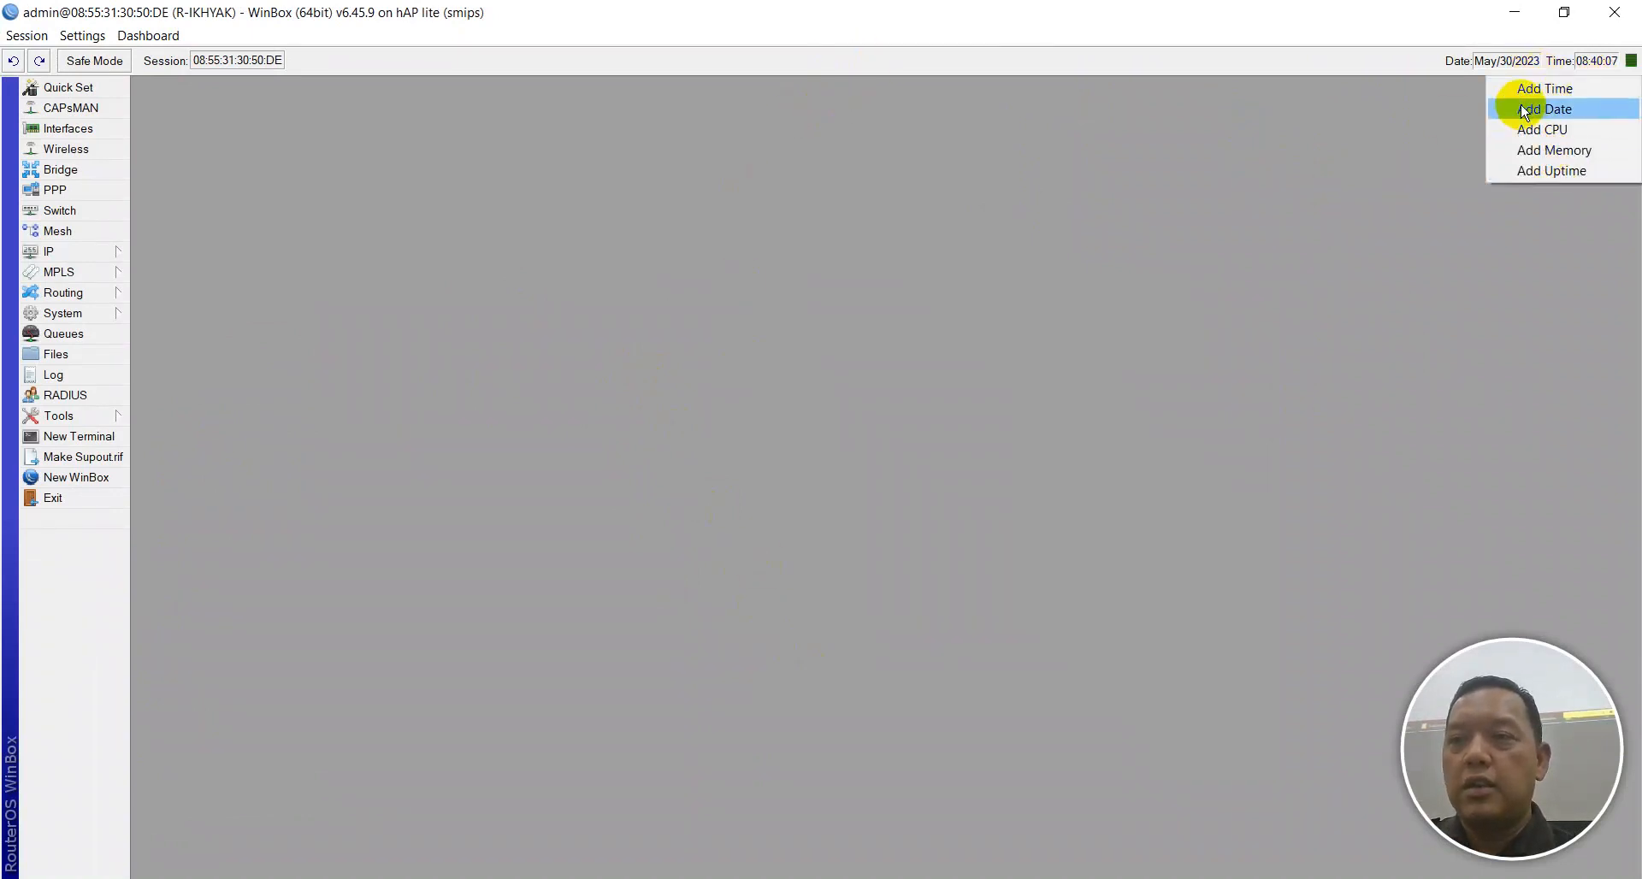
{"action": "right_click", "coordinate": [1511, 63]}
{"action": "left_click", "coordinate": [1517, 101]}
{"action": "right_click", "coordinate": [1595, 59]}
{"action": "left_click", "coordinate": [1591, 103]}
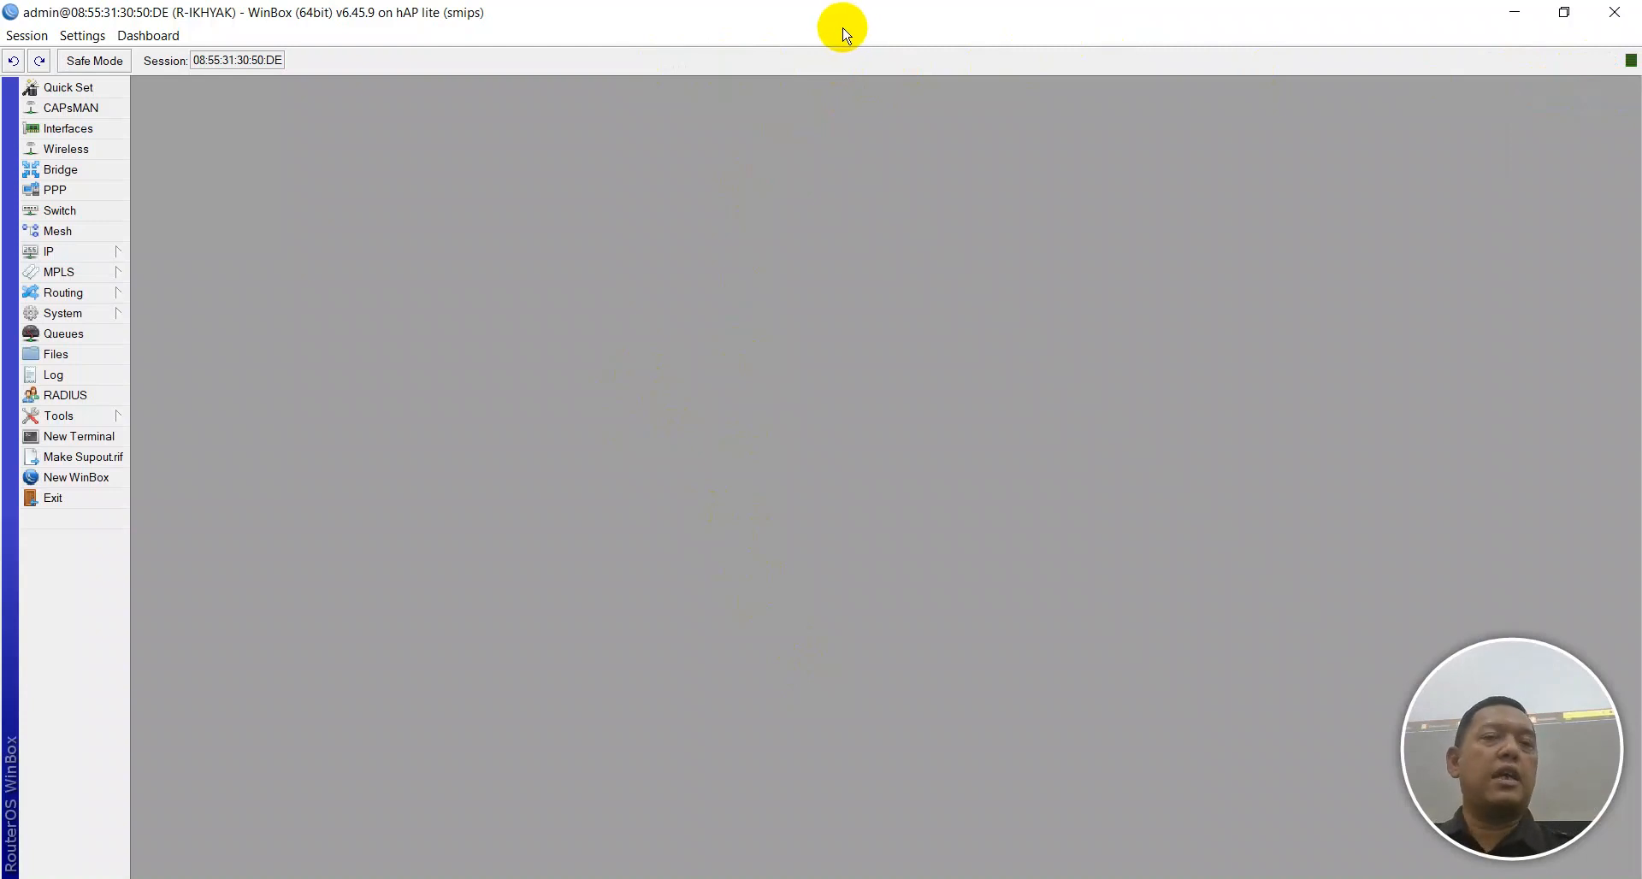
Re-add the router's date and time readouts, then bring the Notepad++ checklist forward.
{"action": "right_click", "coordinate": [825, 60]}
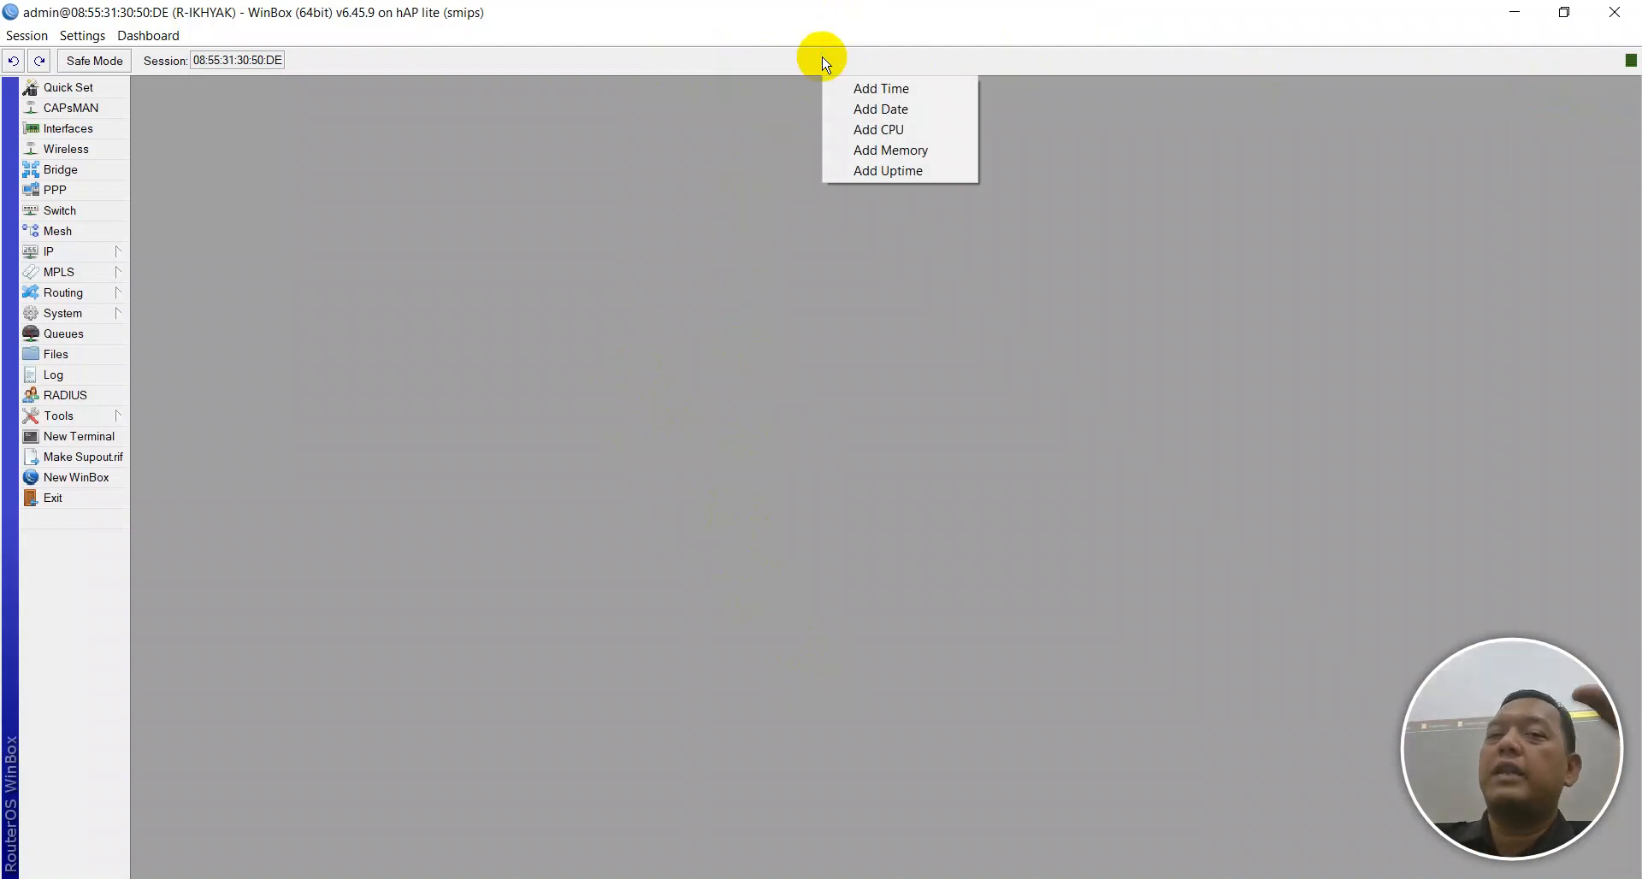
{"action": "left_click", "coordinate": [872, 113]}
{"action": "right_click", "coordinate": [881, 72]}
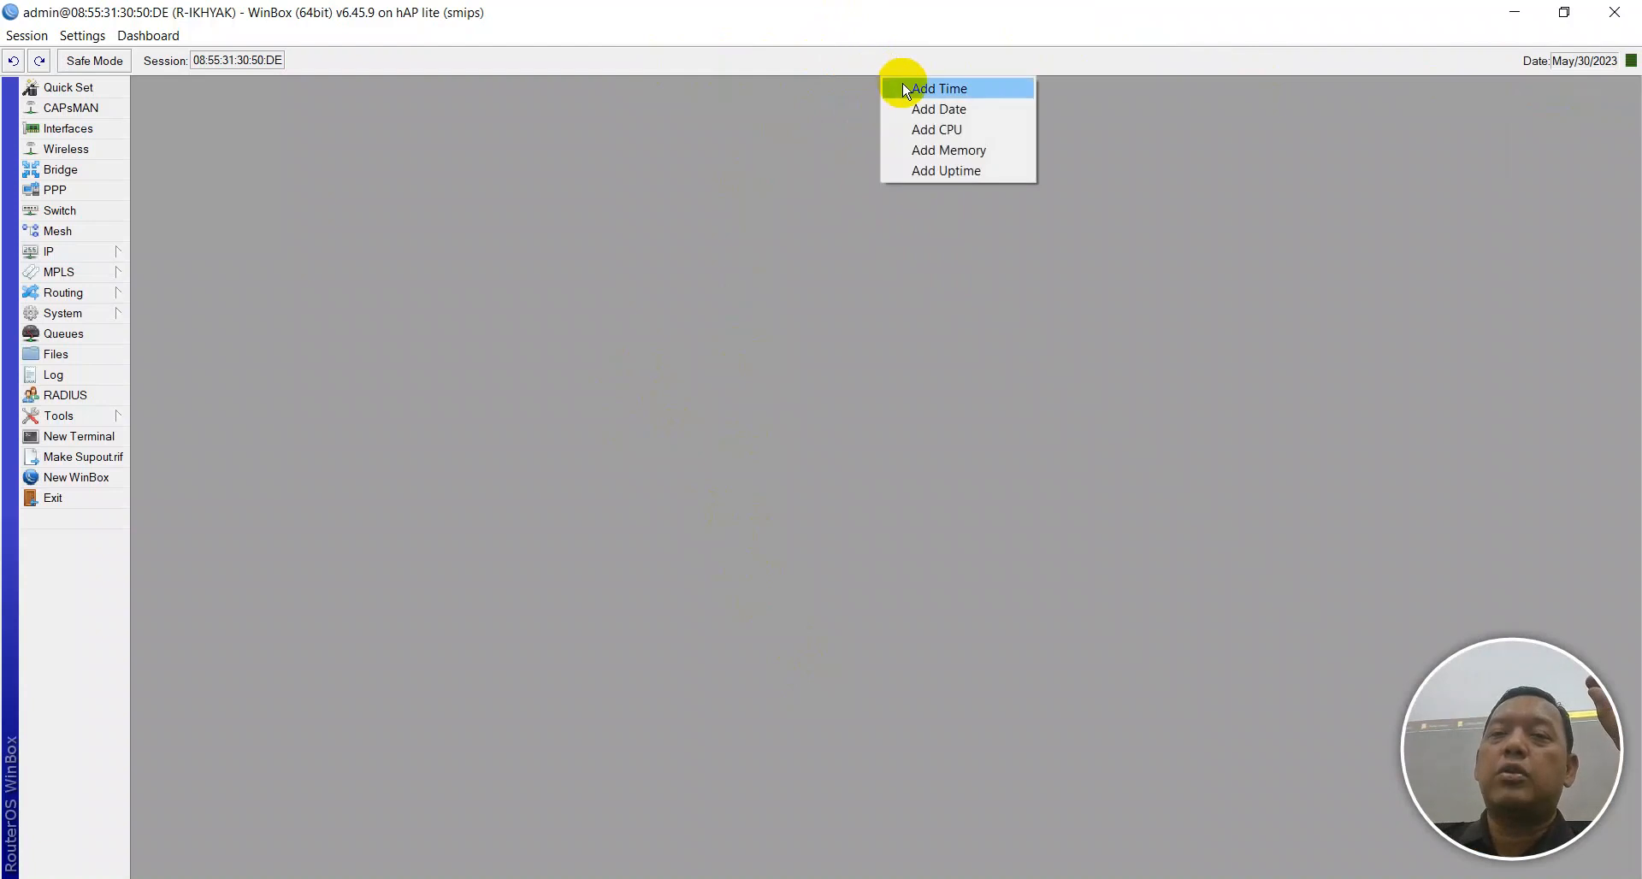
{"action": "left_click", "coordinate": [901, 88]}
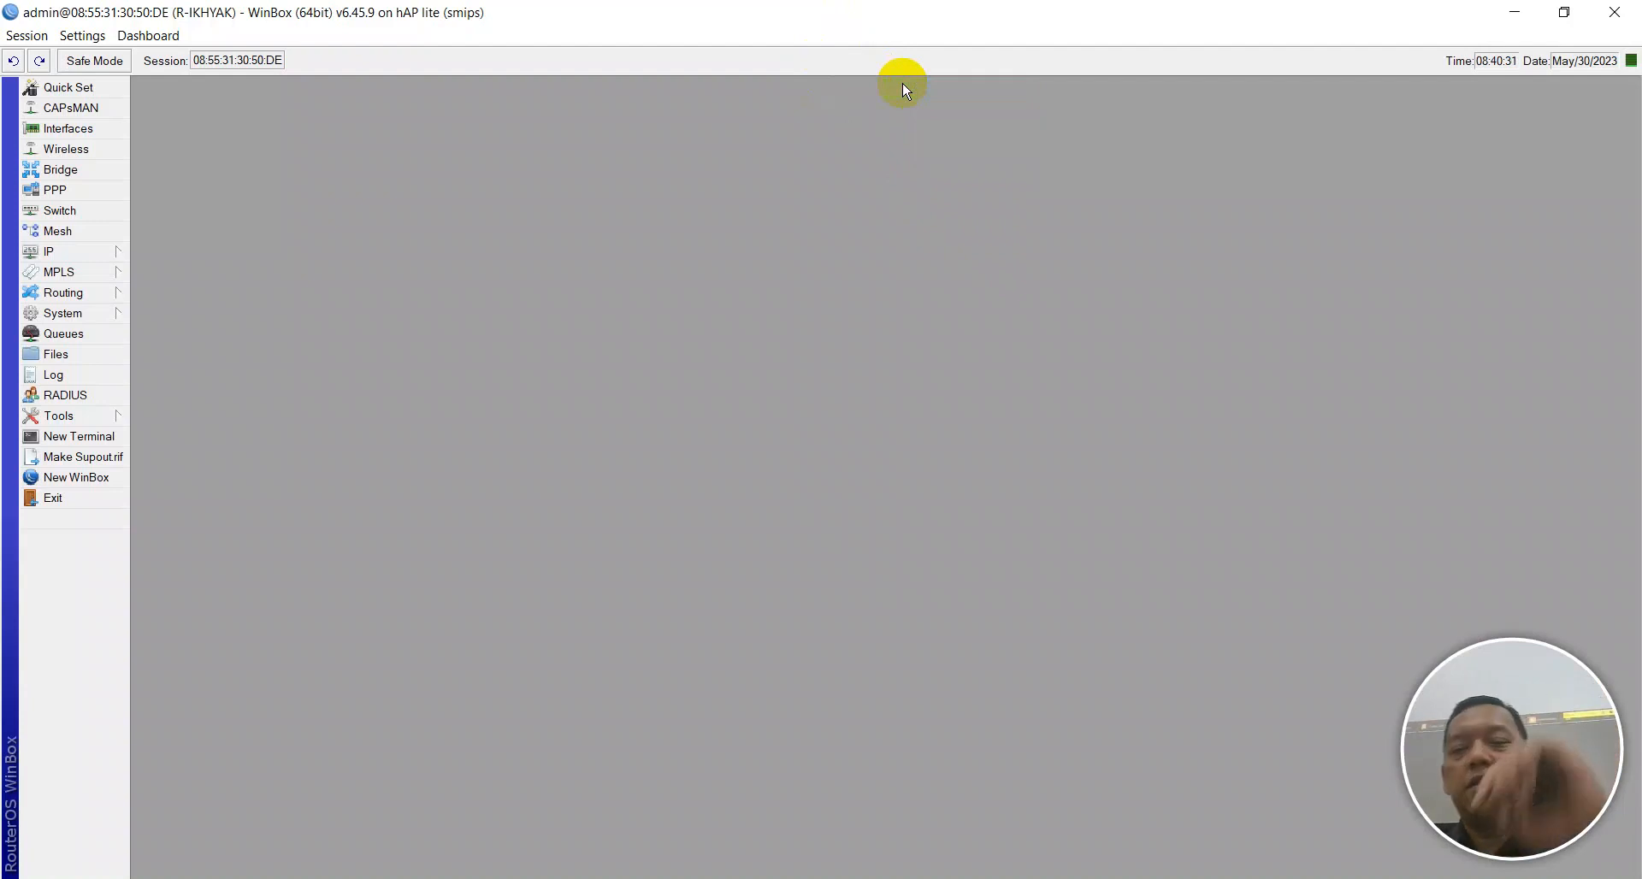
{"action": "left_click", "coordinate": [599, 878]}
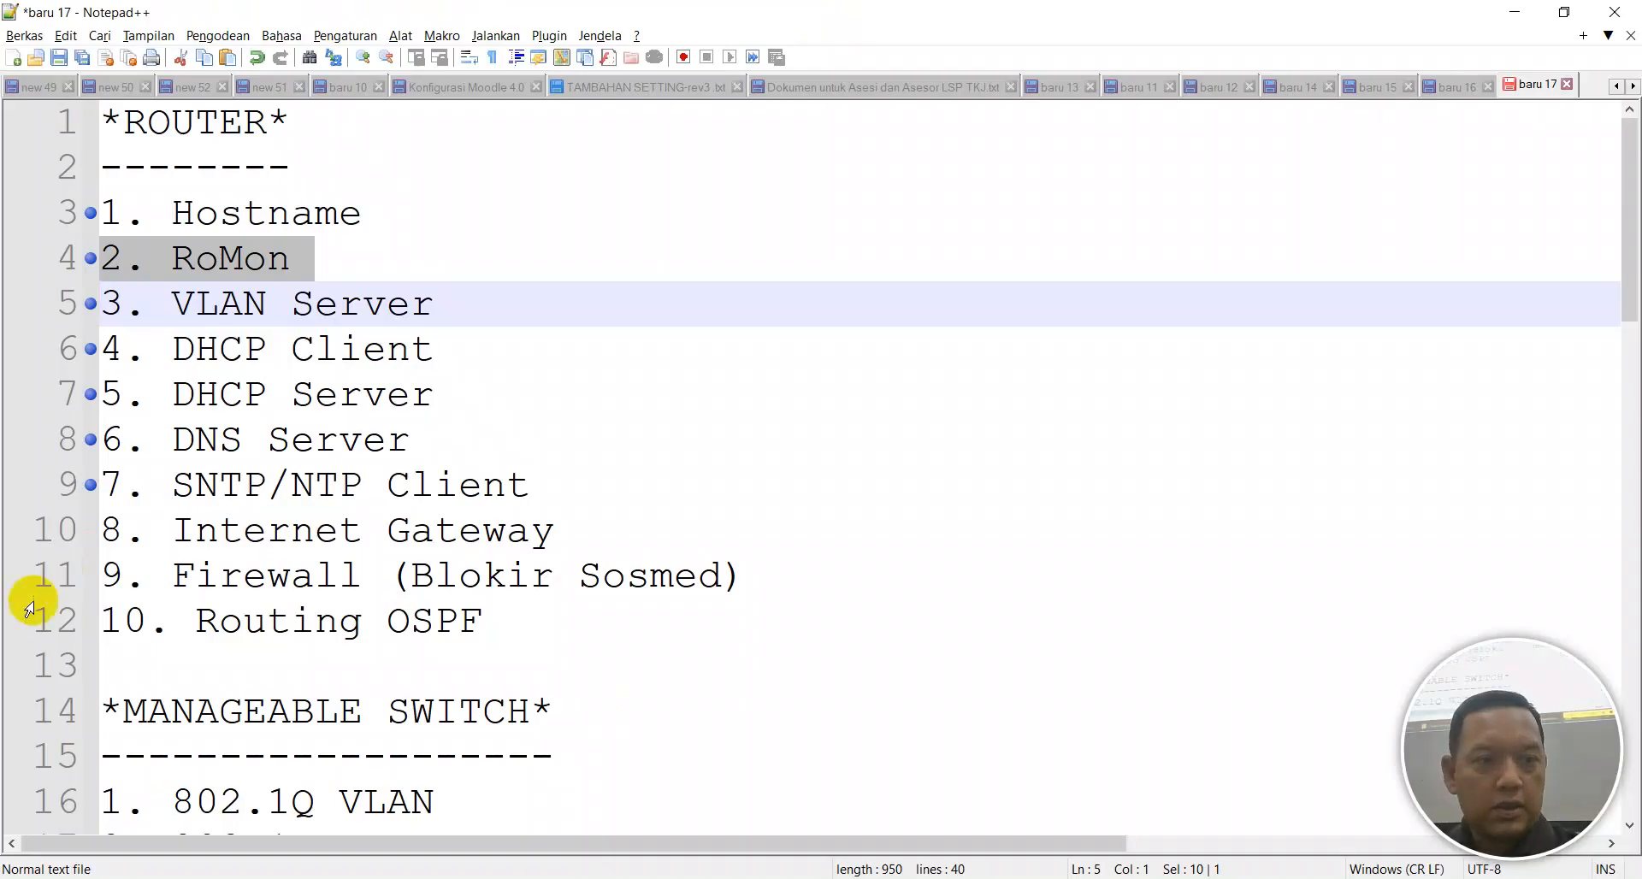
Bookmark line 10, '8. Internet Gateway', in the router checklist.
{"action": "left_click", "coordinate": [89, 530]}
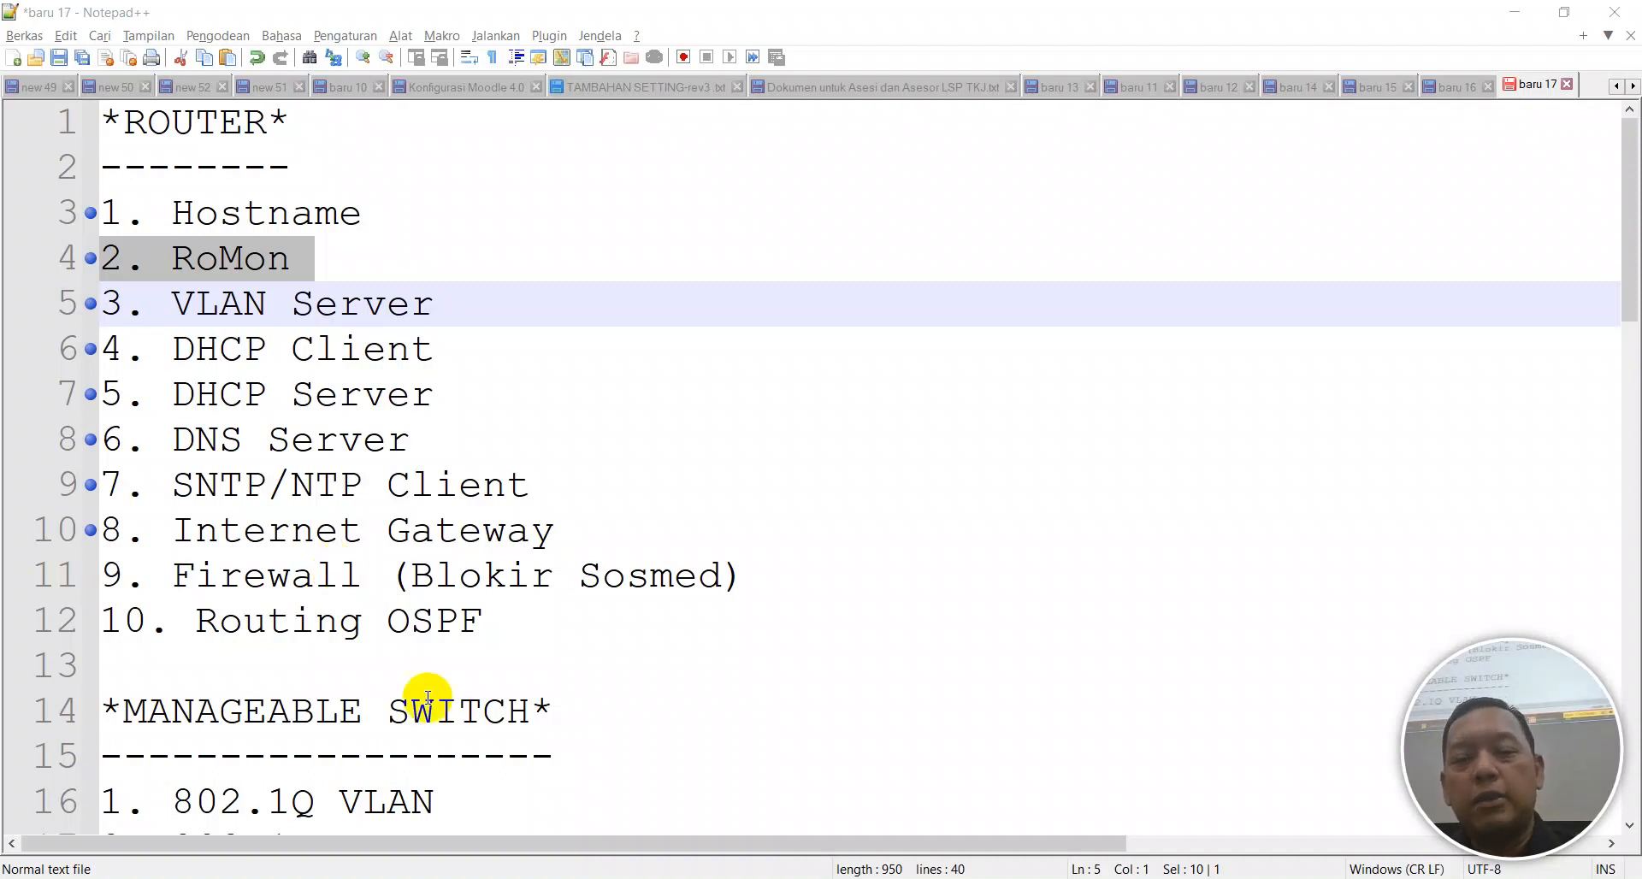
Back in WinBox, open IP > Firewall's NAT list and create a new srcnat rule.
{"action": "left_click", "coordinate": [1041, 877]}
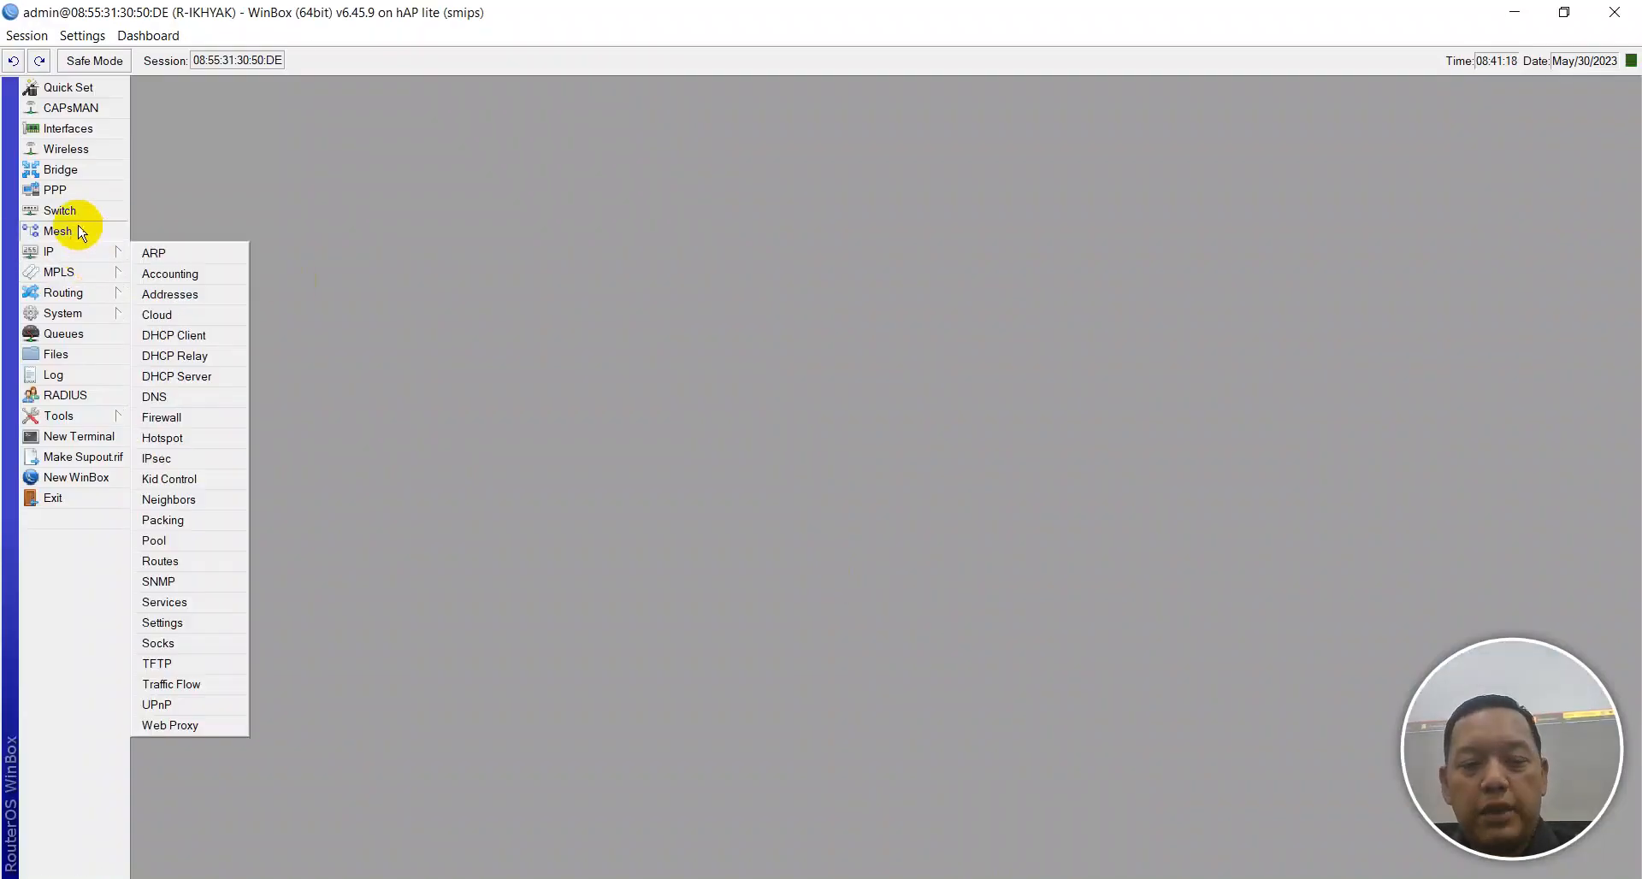
{"action": "mouse_move", "coordinate": [68, 255]}
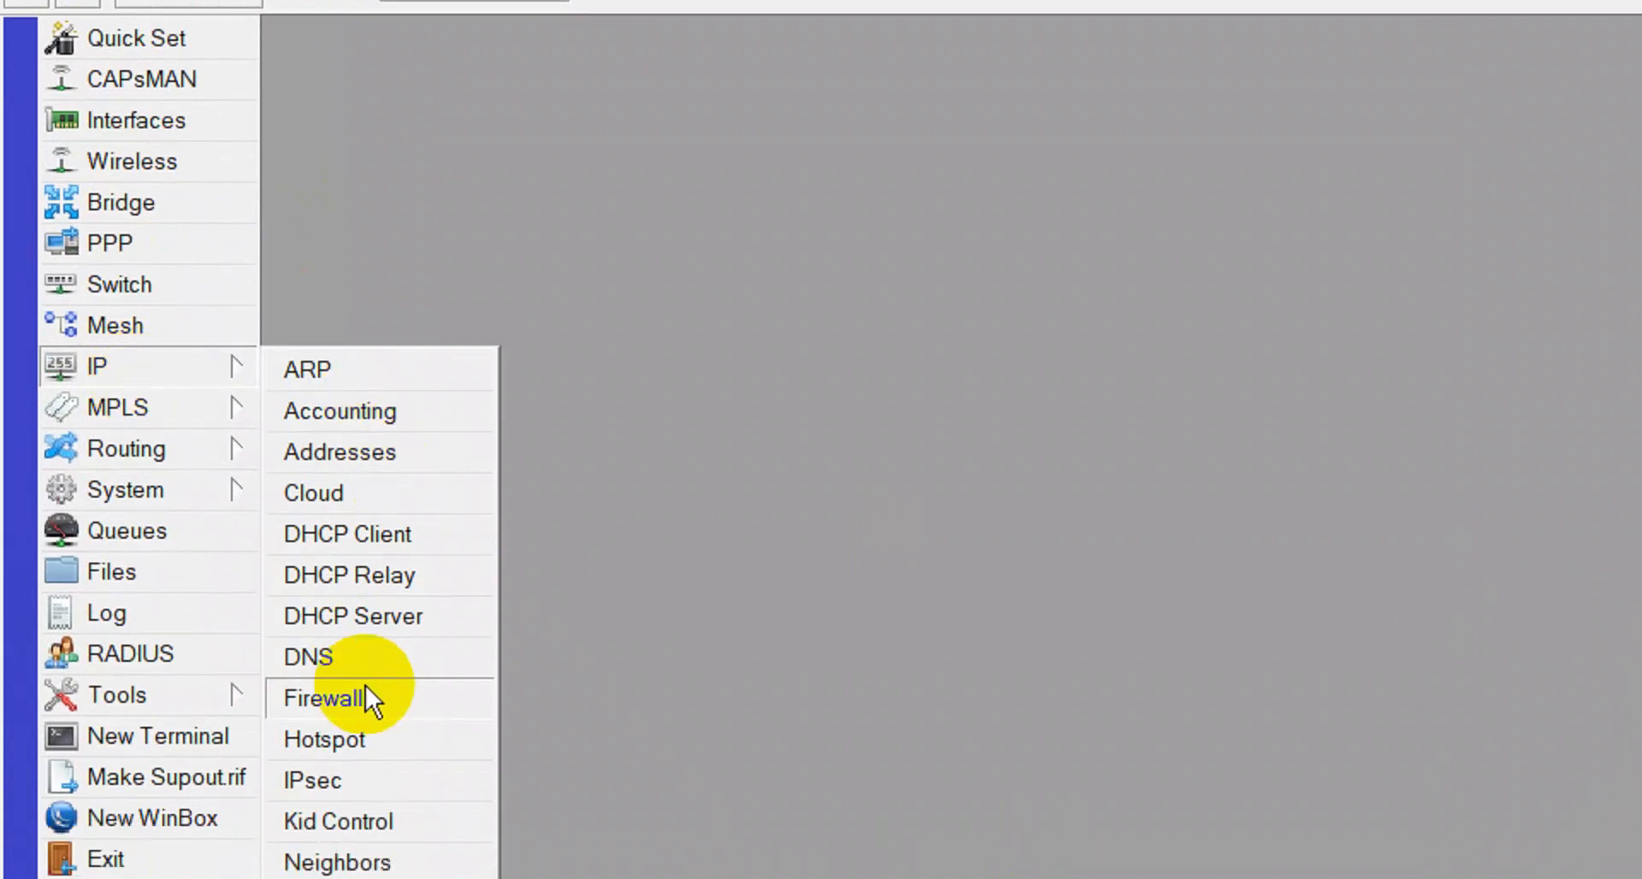
{"action": "left_click", "coordinate": [365, 662]}
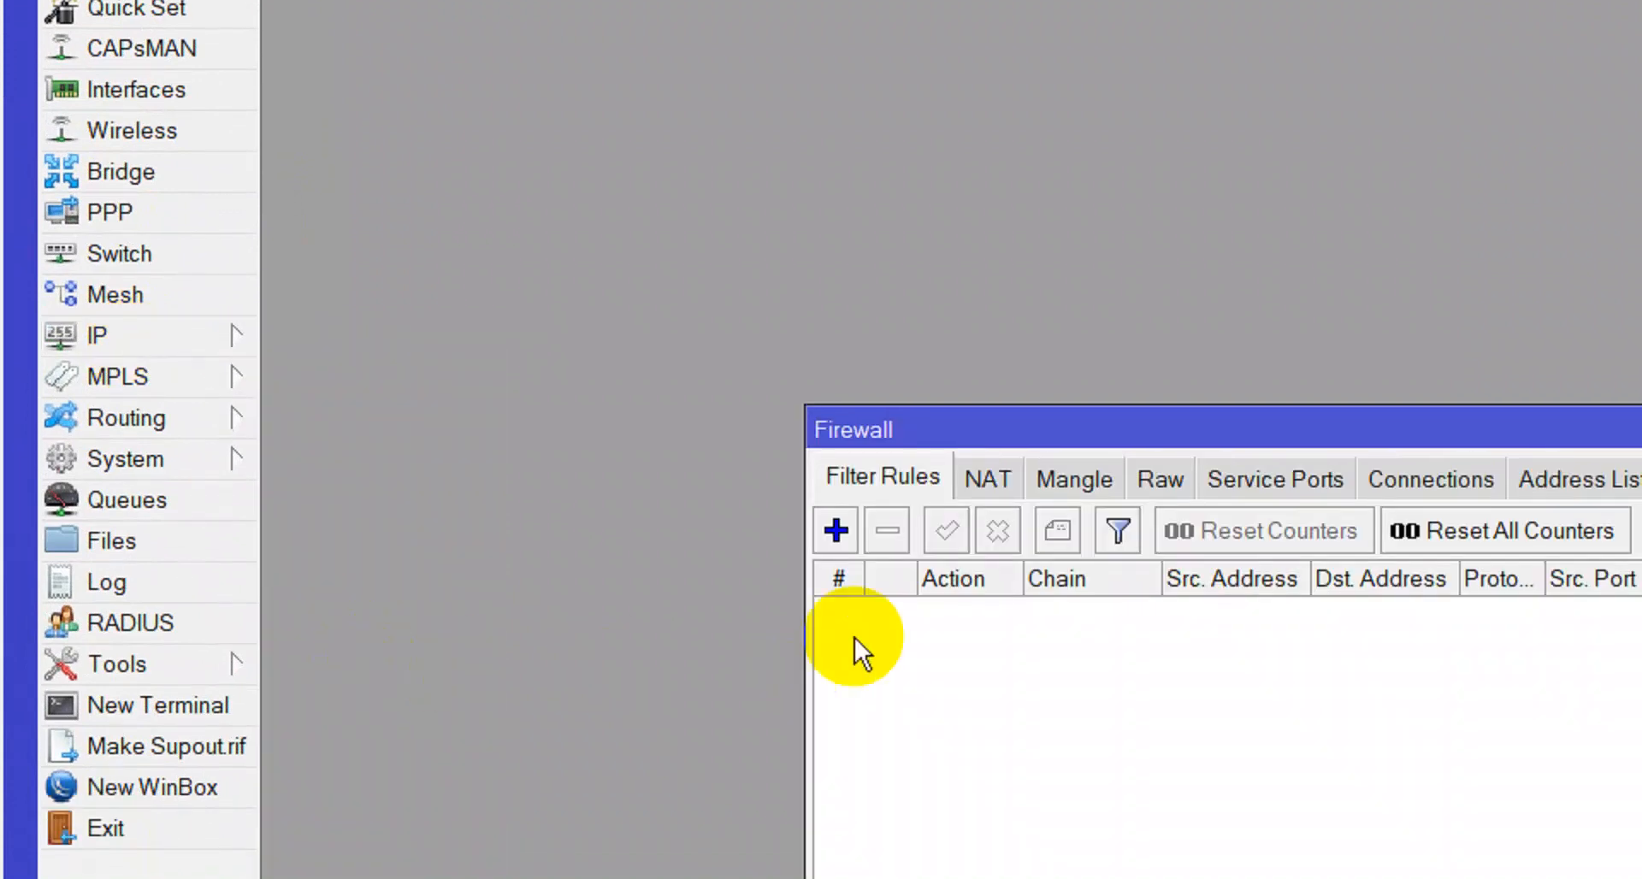
{"action": "left_click", "coordinate": [998, 491]}
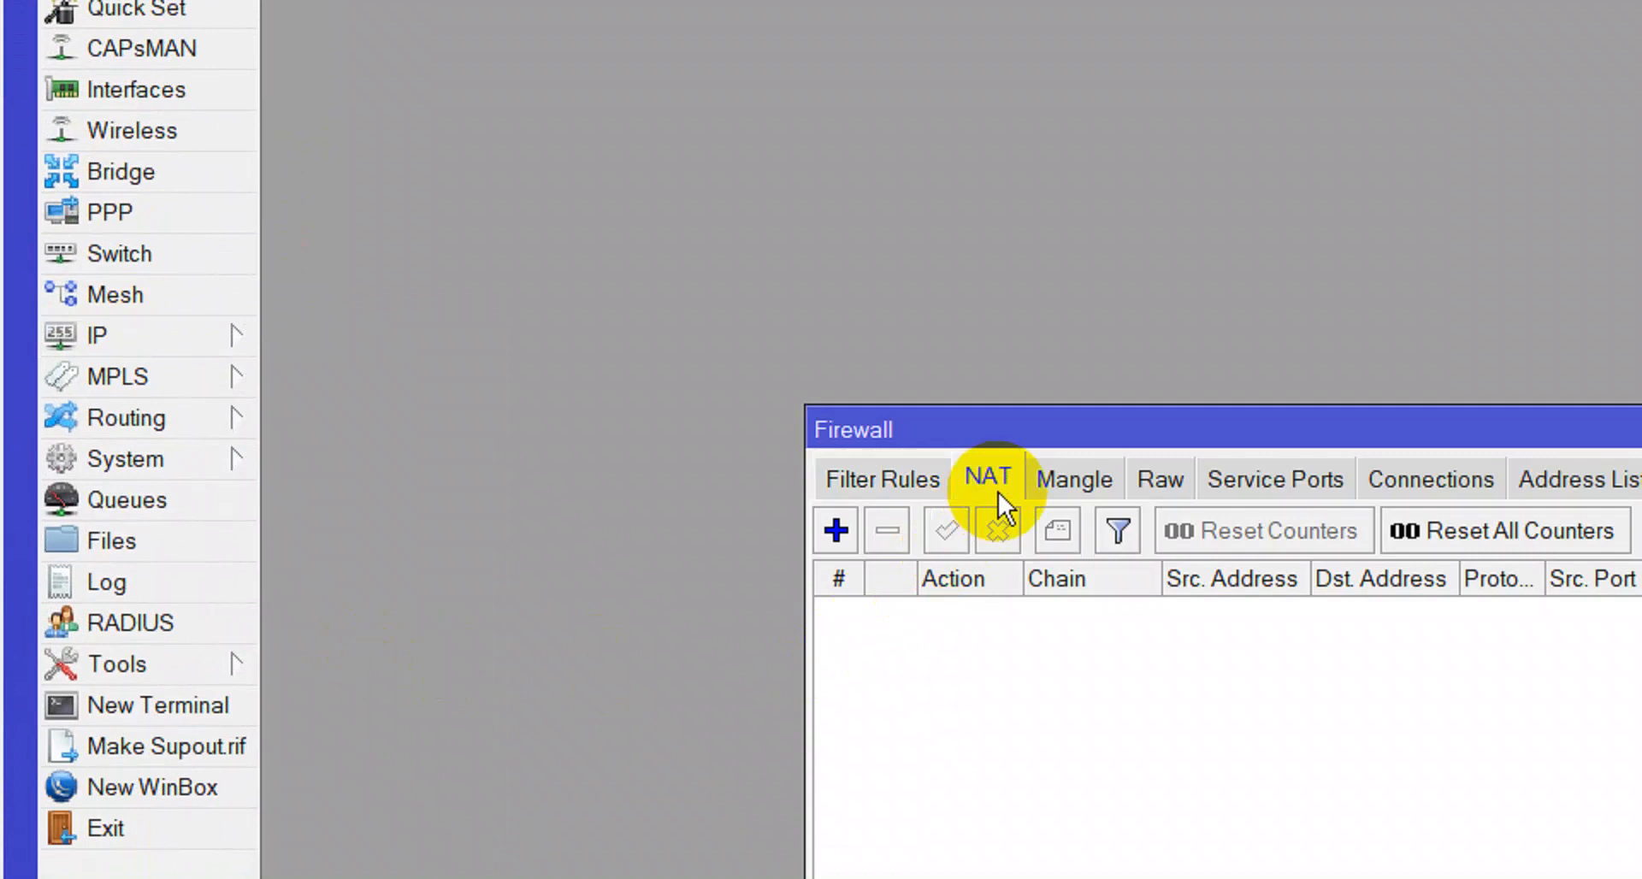
{"action": "left_click", "coordinate": [131, 341]}
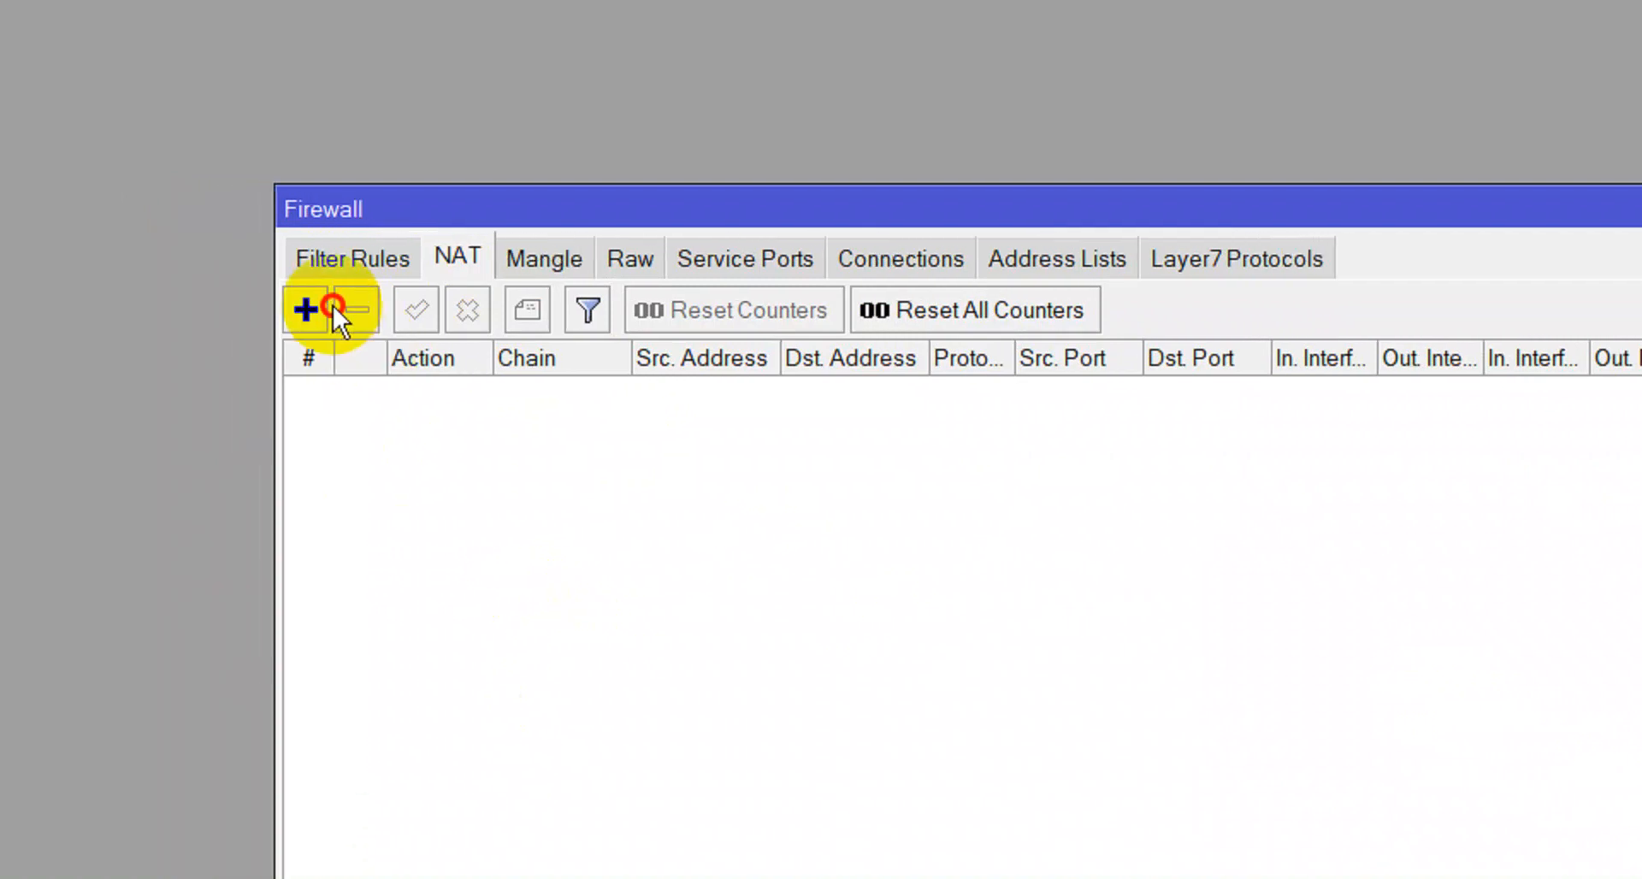
{"action": "left_click", "coordinate": [332, 309]}
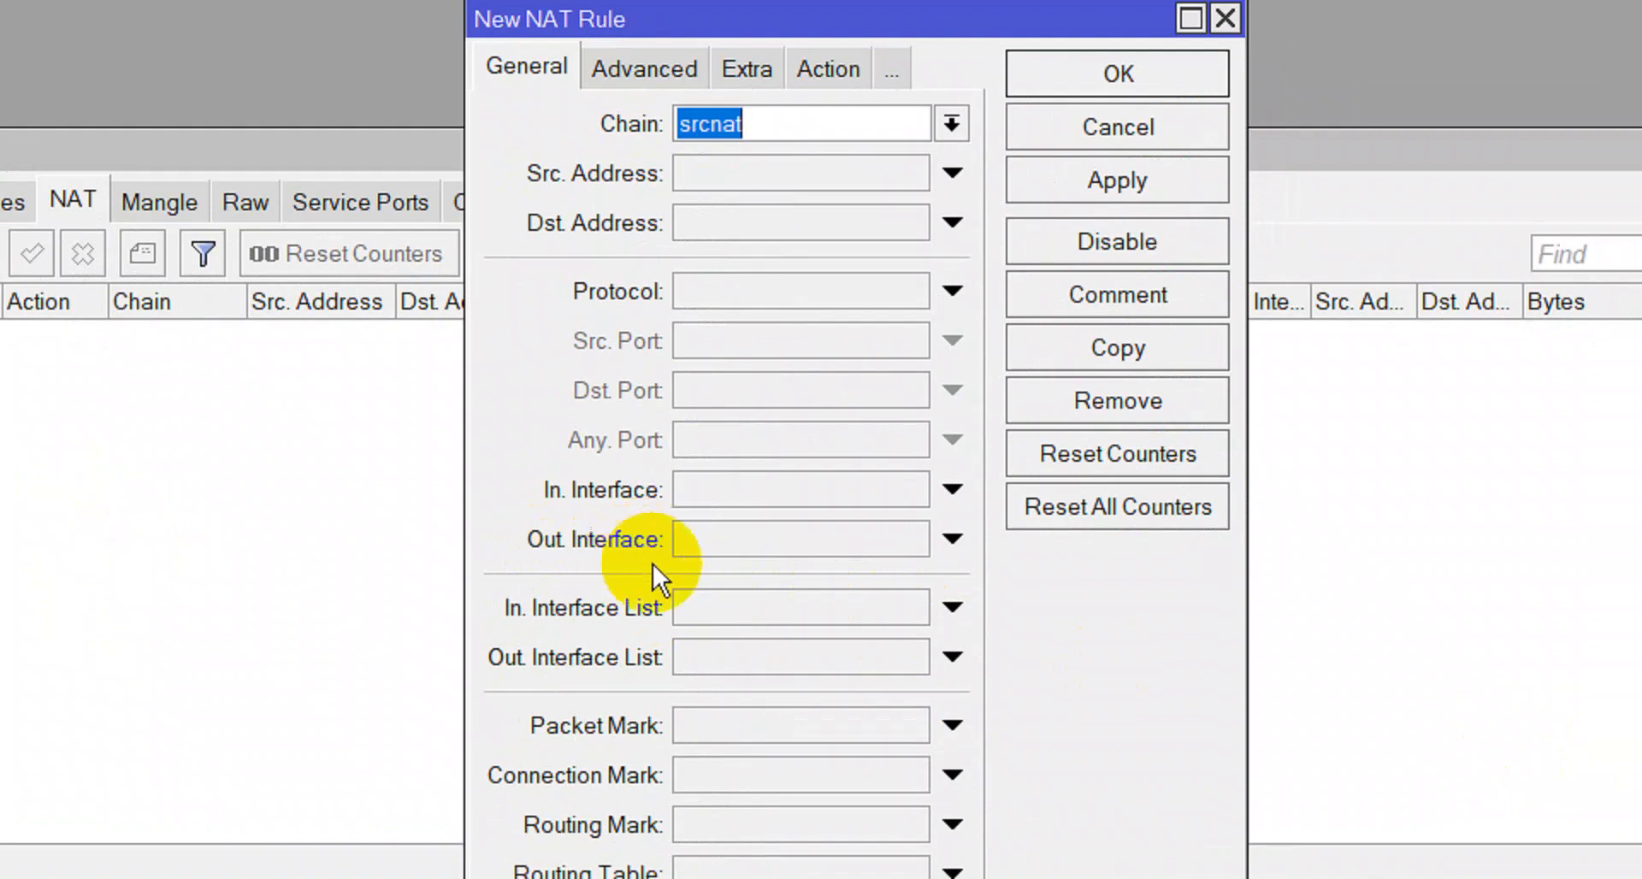
Set the rule's Out. Interface to ether1 and action to masquerade, then apply.
{"action": "left_click", "coordinate": [855, 538]}
{"action": "left_click", "coordinate": [912, 538]}
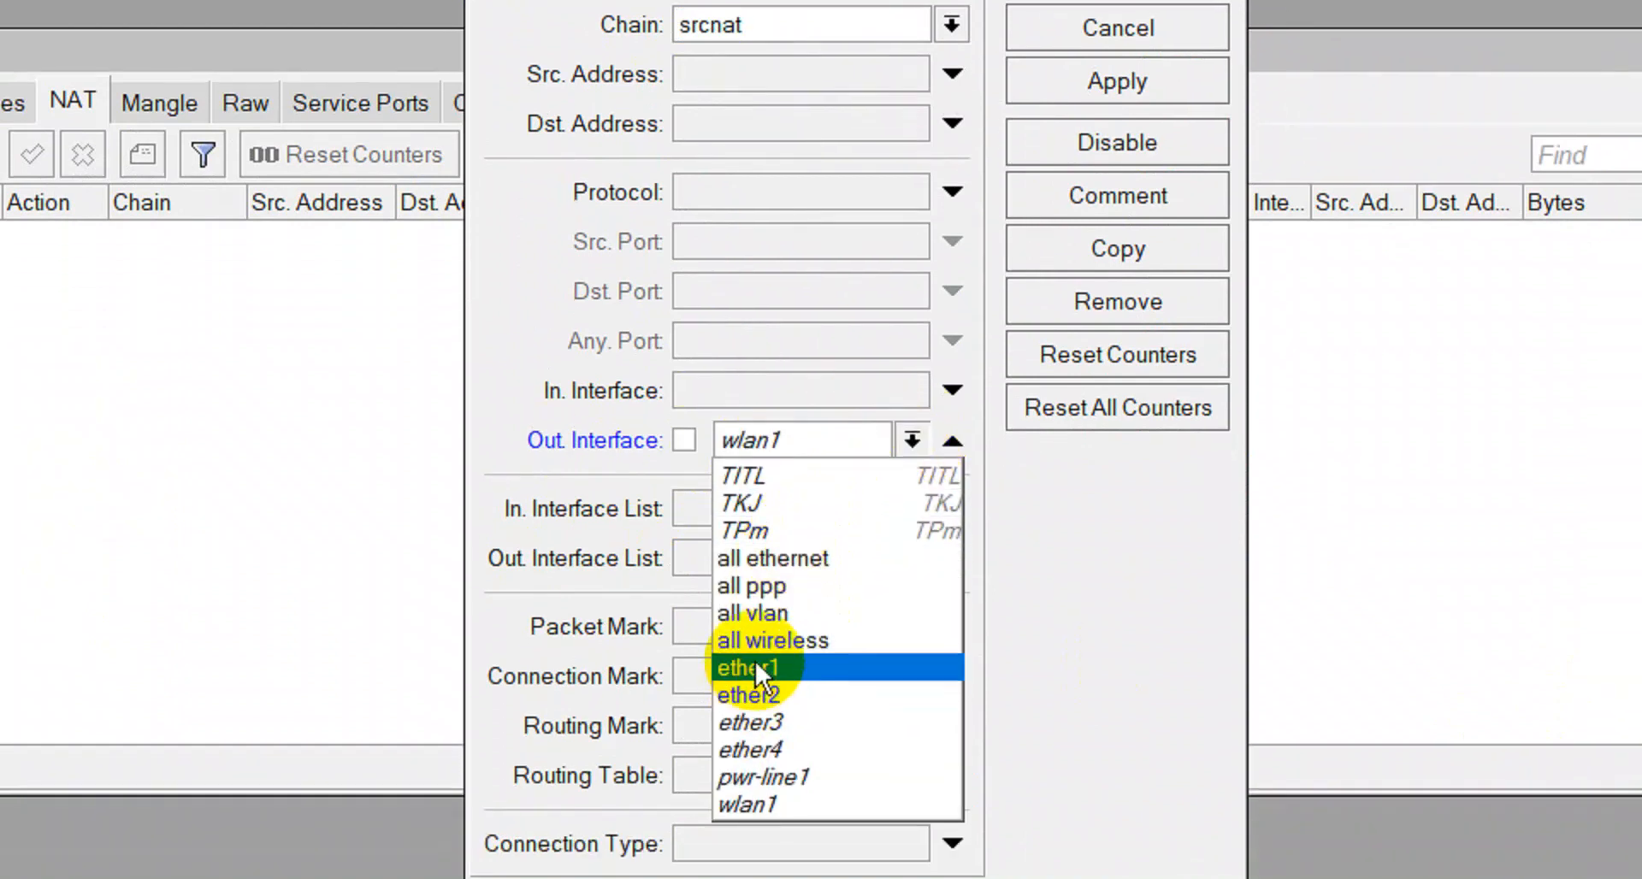
{"action": "left_click", "coordinate": [756, 665]}
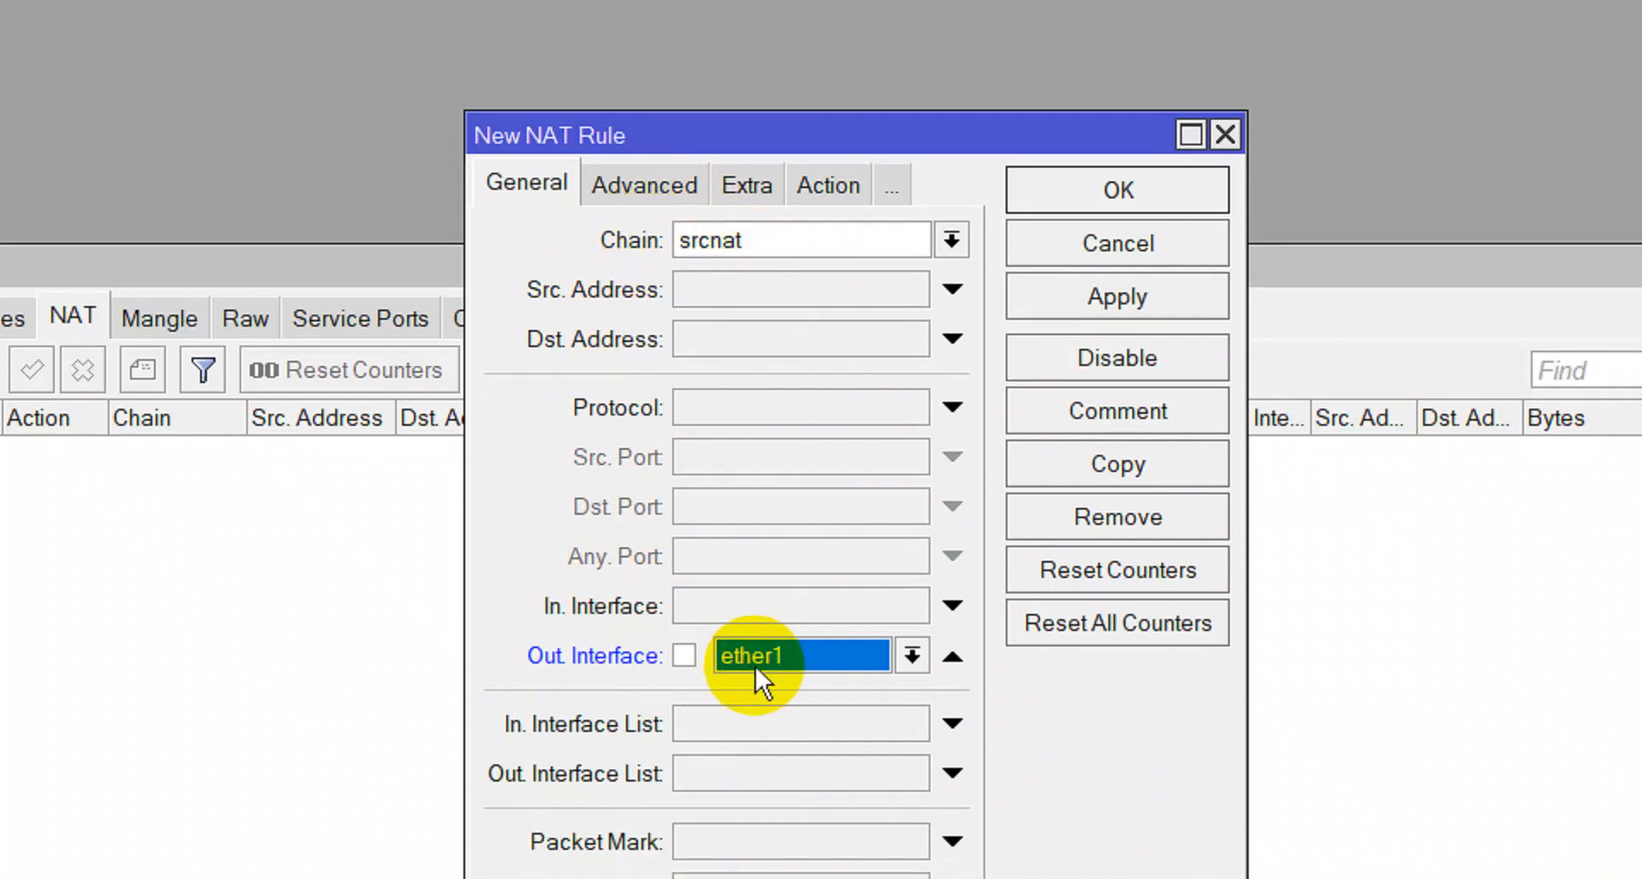
{"action": "left_click", "coordinate": [830, 210]}
{"action": "left_click", "coordinate": [788, 246]}
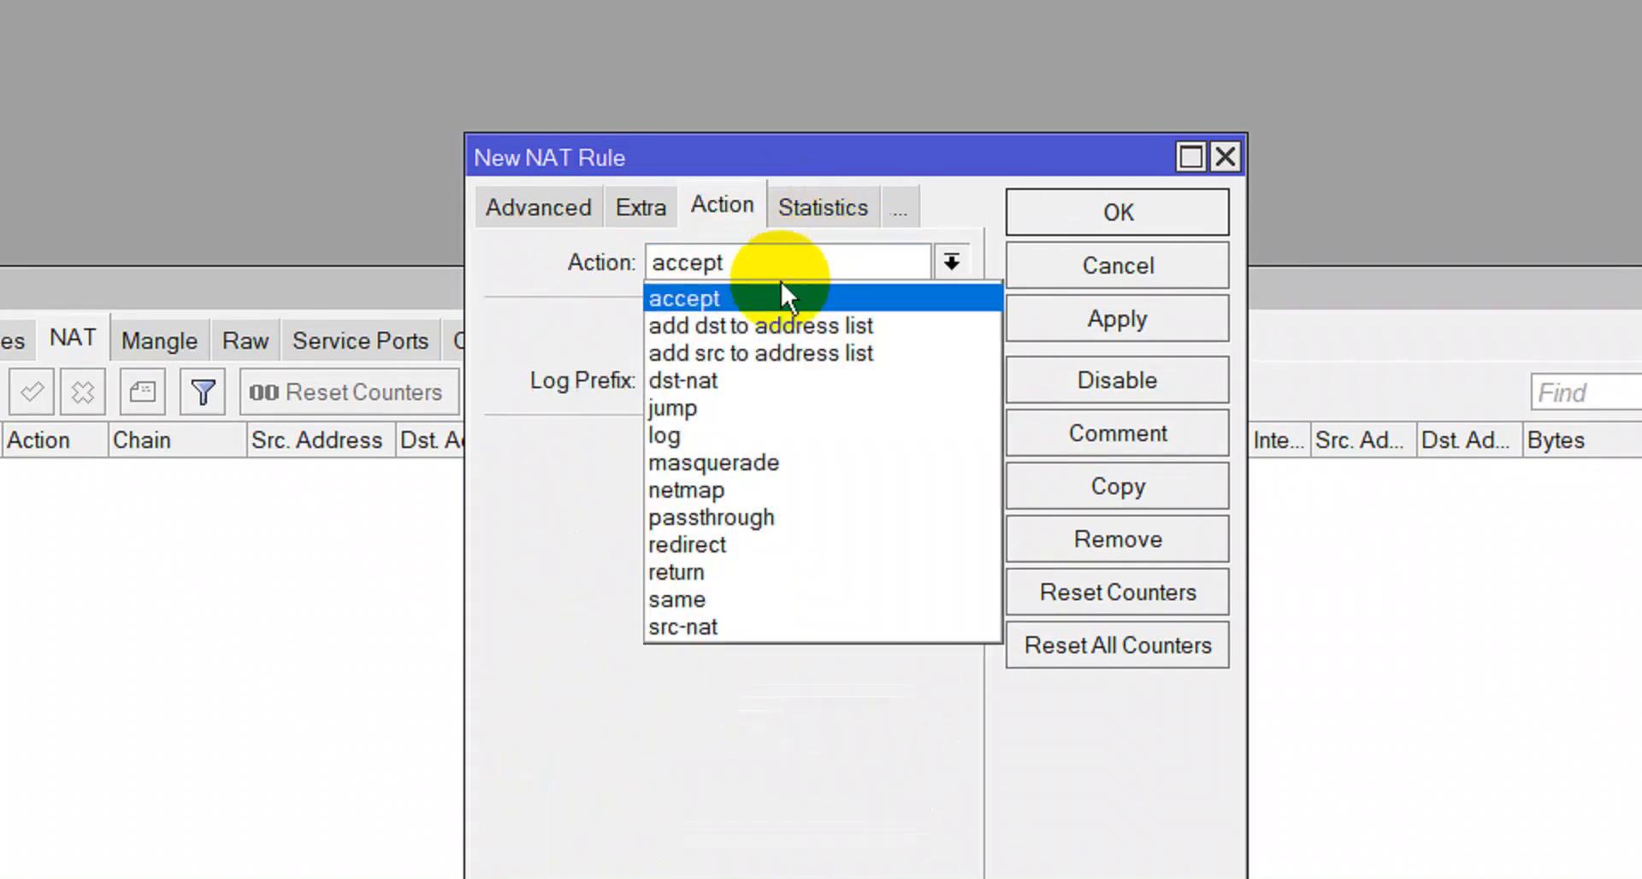
{"action": "left_click", "coordinate": [771, 463]}
{"action": "left_click", "coordinate": [1050, 336]}
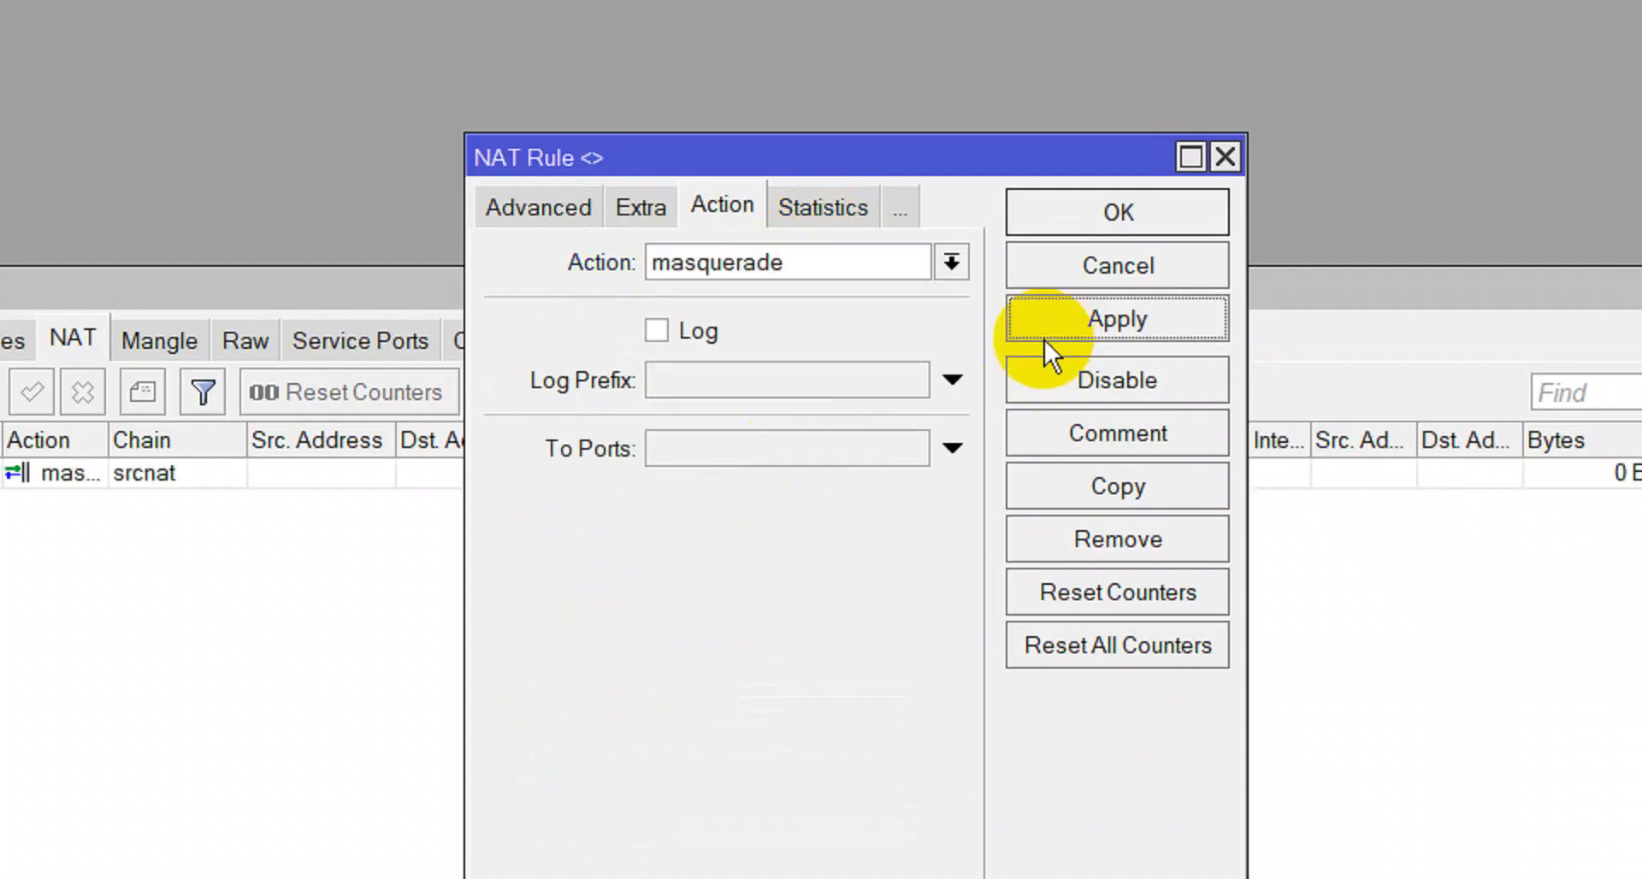
Comment the rule 'INTERNET GATEWAY' and close it with OK.
{"action": "left_click", "coordinate": [1059, 449]}
{"action": "type", "text": "INTERNET GATEWAY"}
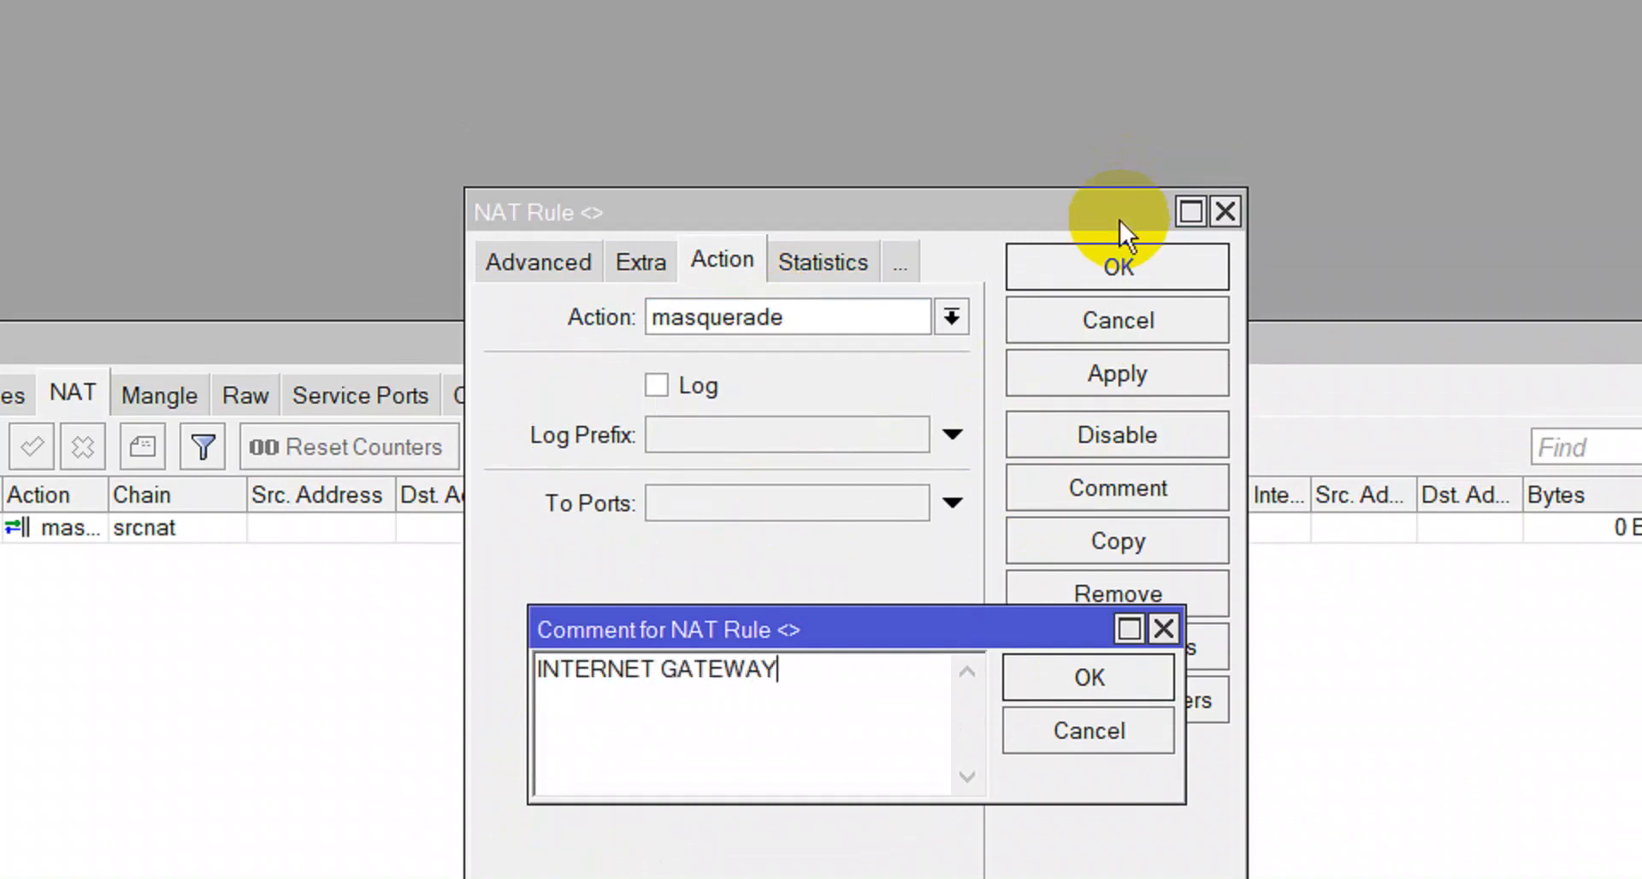
{"action": "key", "text": "Return"}
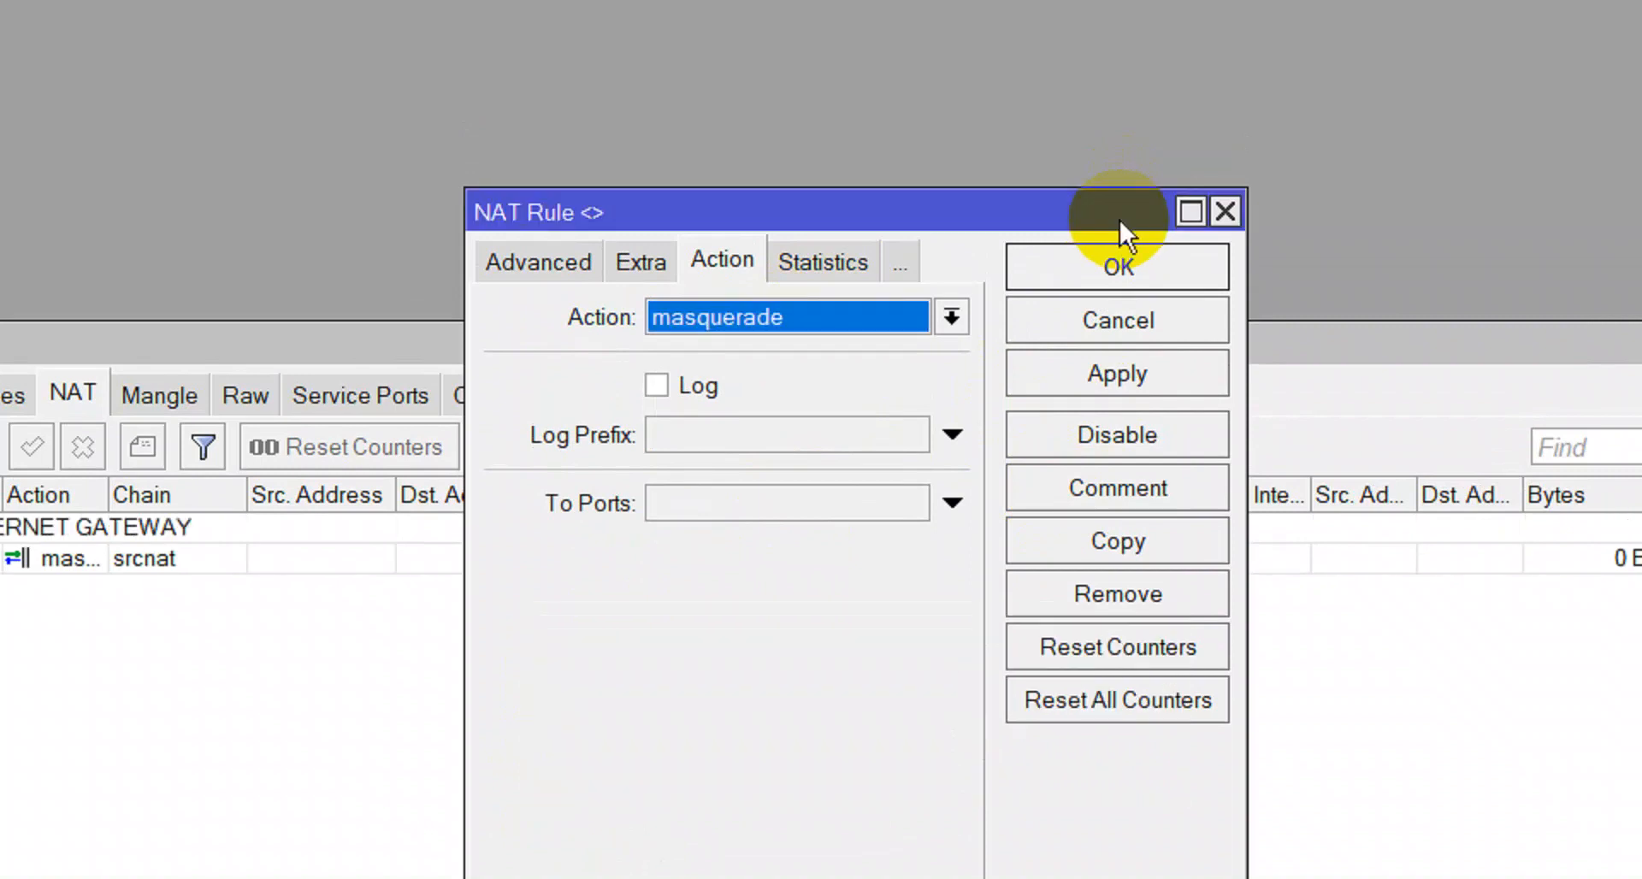
{"action": "left_click", "coordinate": [1112, 271]}
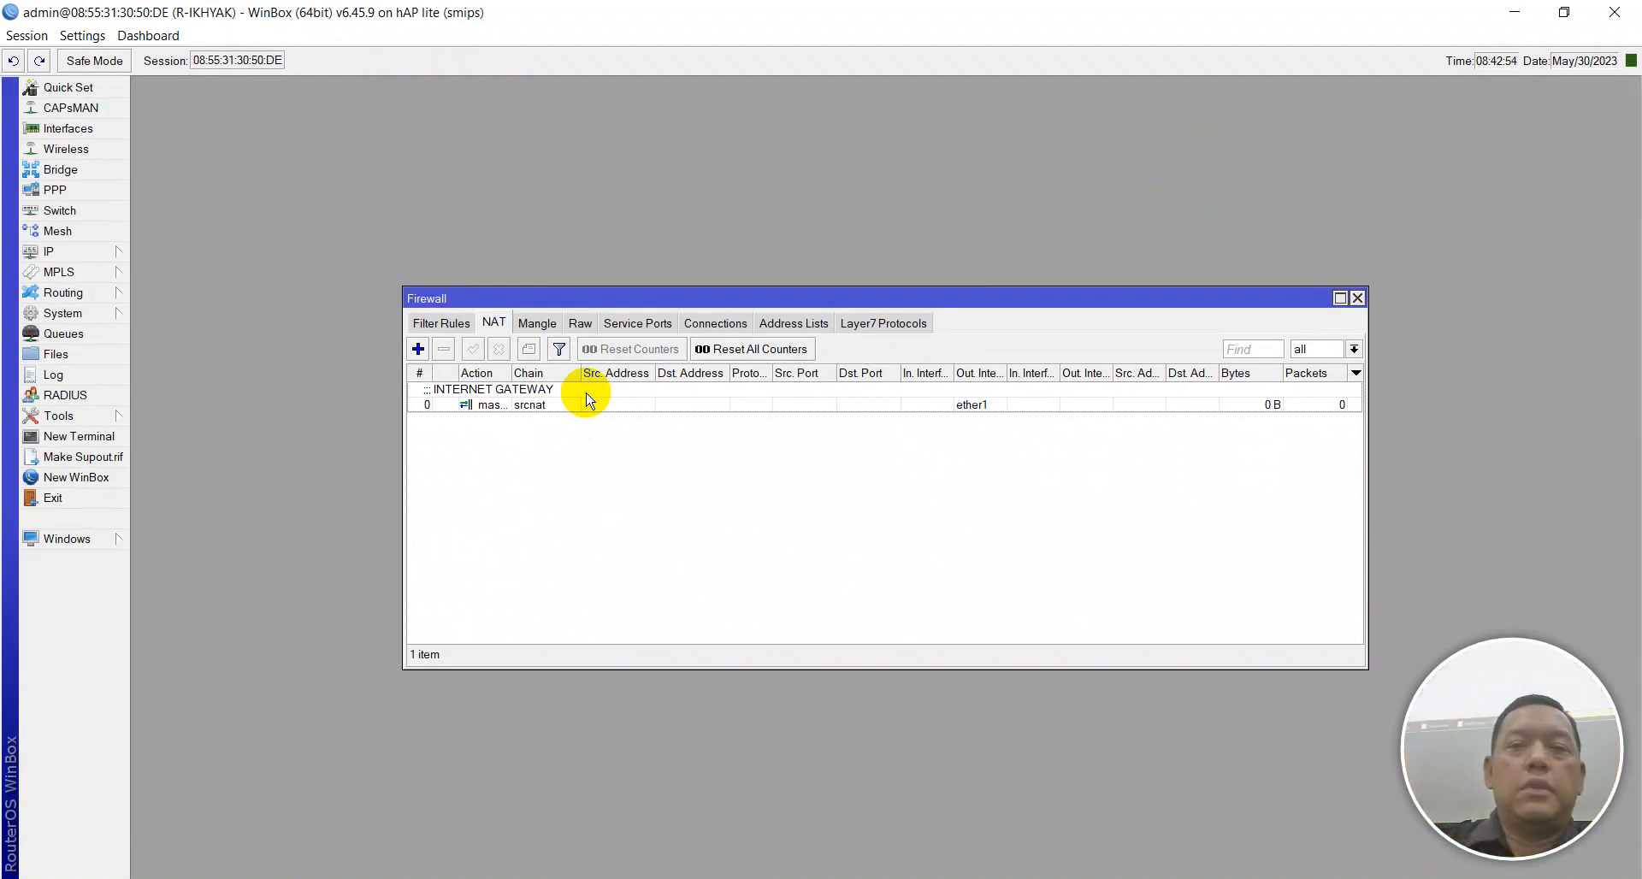
Check the INTERNET GATEWAY rule's Advanced and General tabs, close Firewall, and return to Notepad++.
{"action": "double_click", "coordinate": [503, 404]}
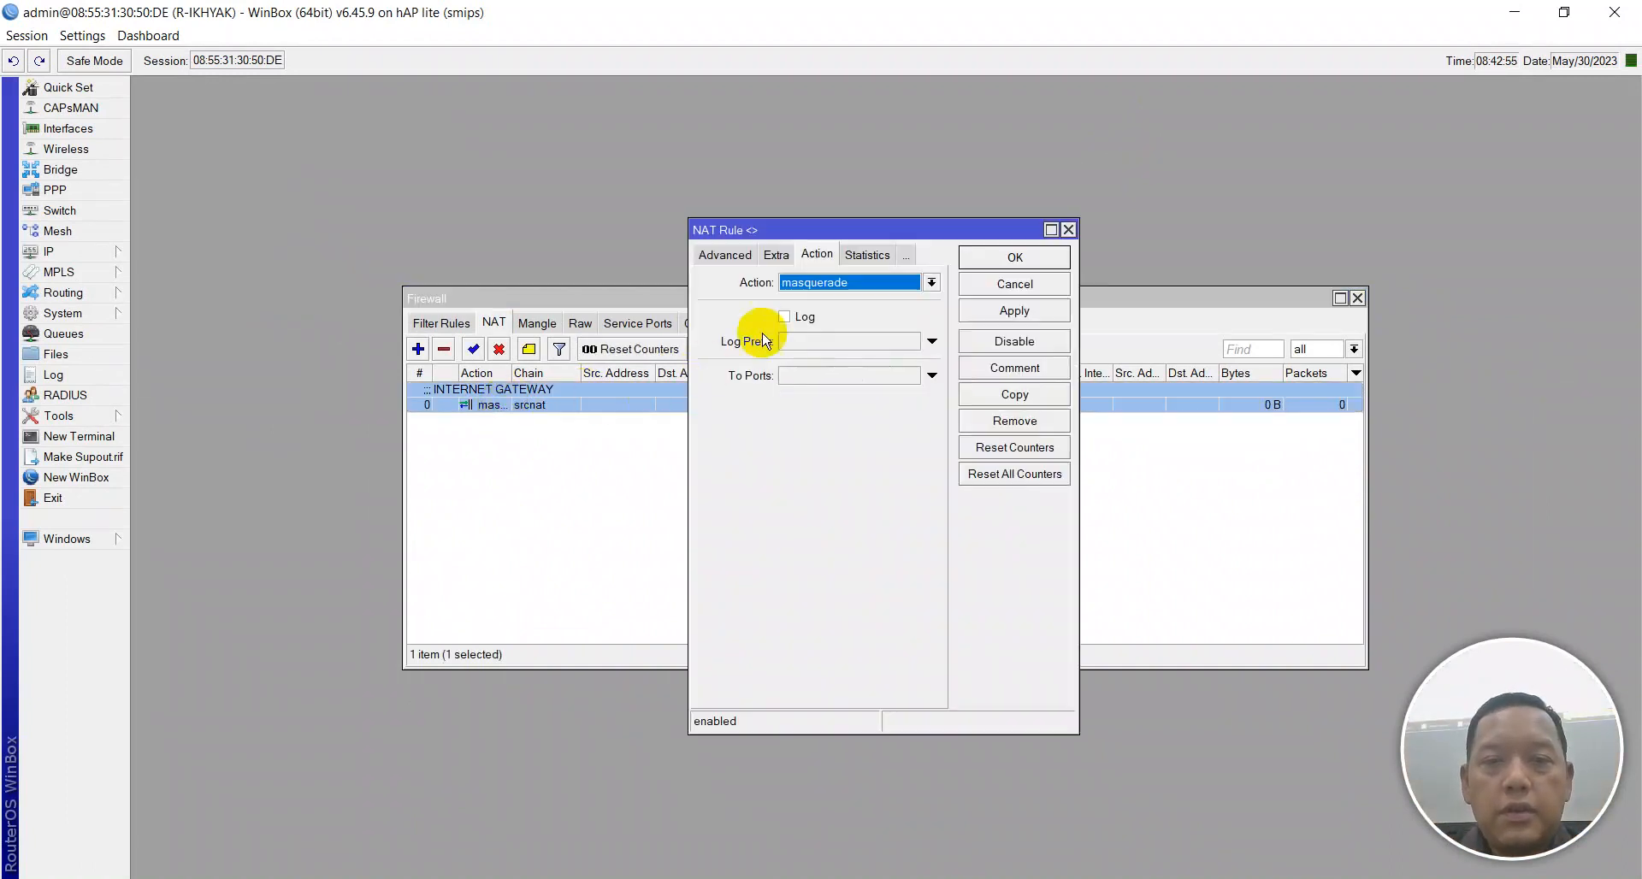
{"action": "left_click", "coordinate": [724, 255]}
{"action": "left_click", "coordinate": [717, 254]}
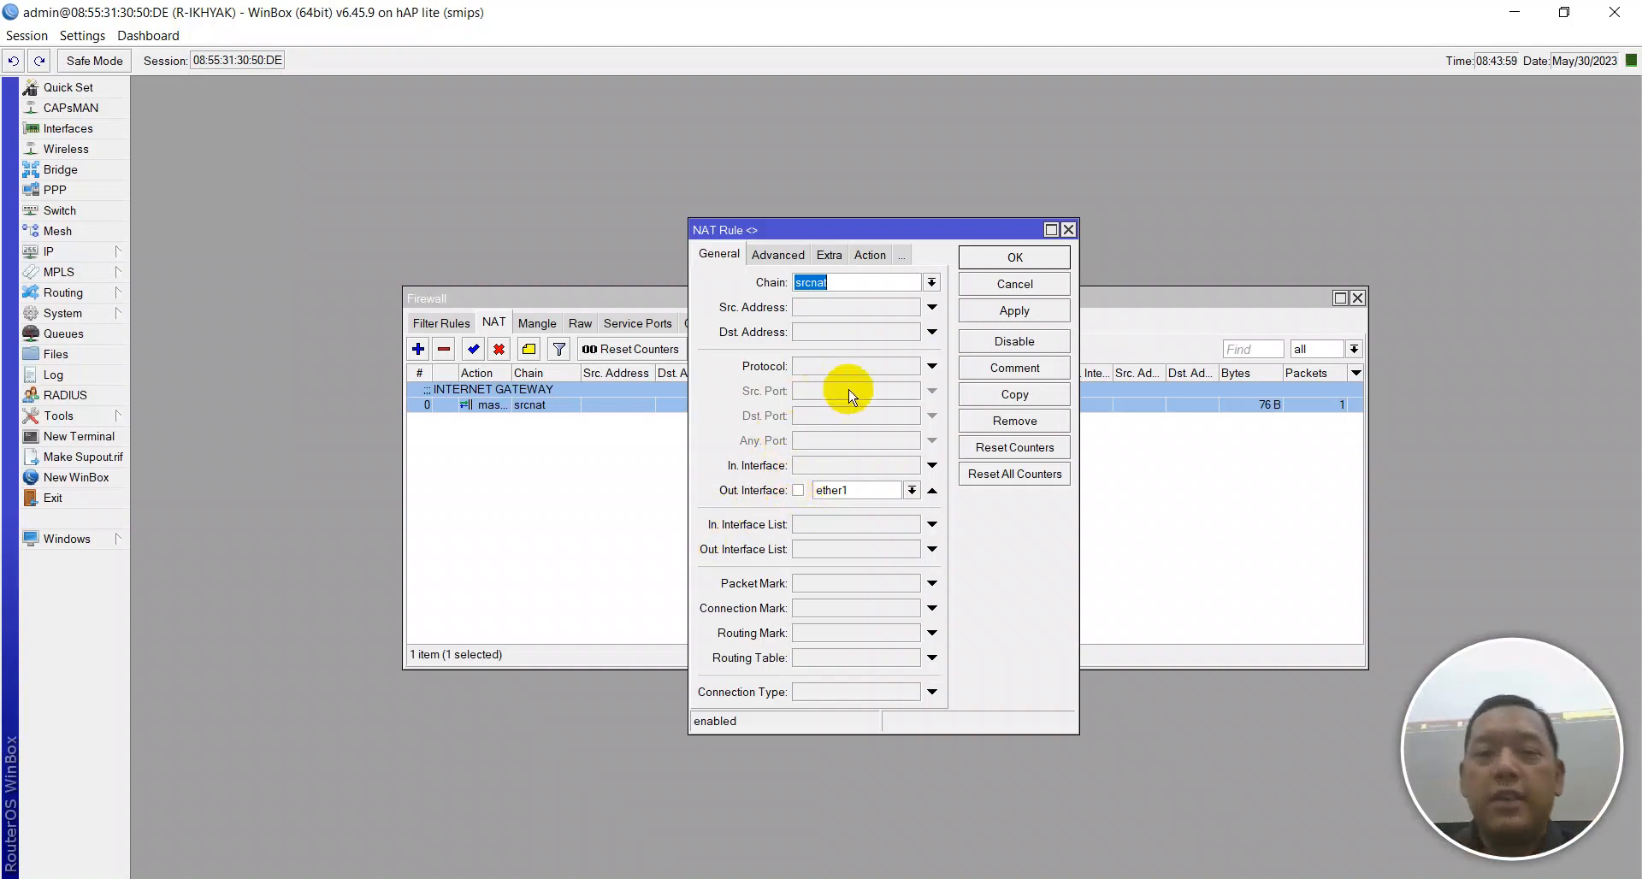
{"action": "left_click", "coordinate": [995, 256]}
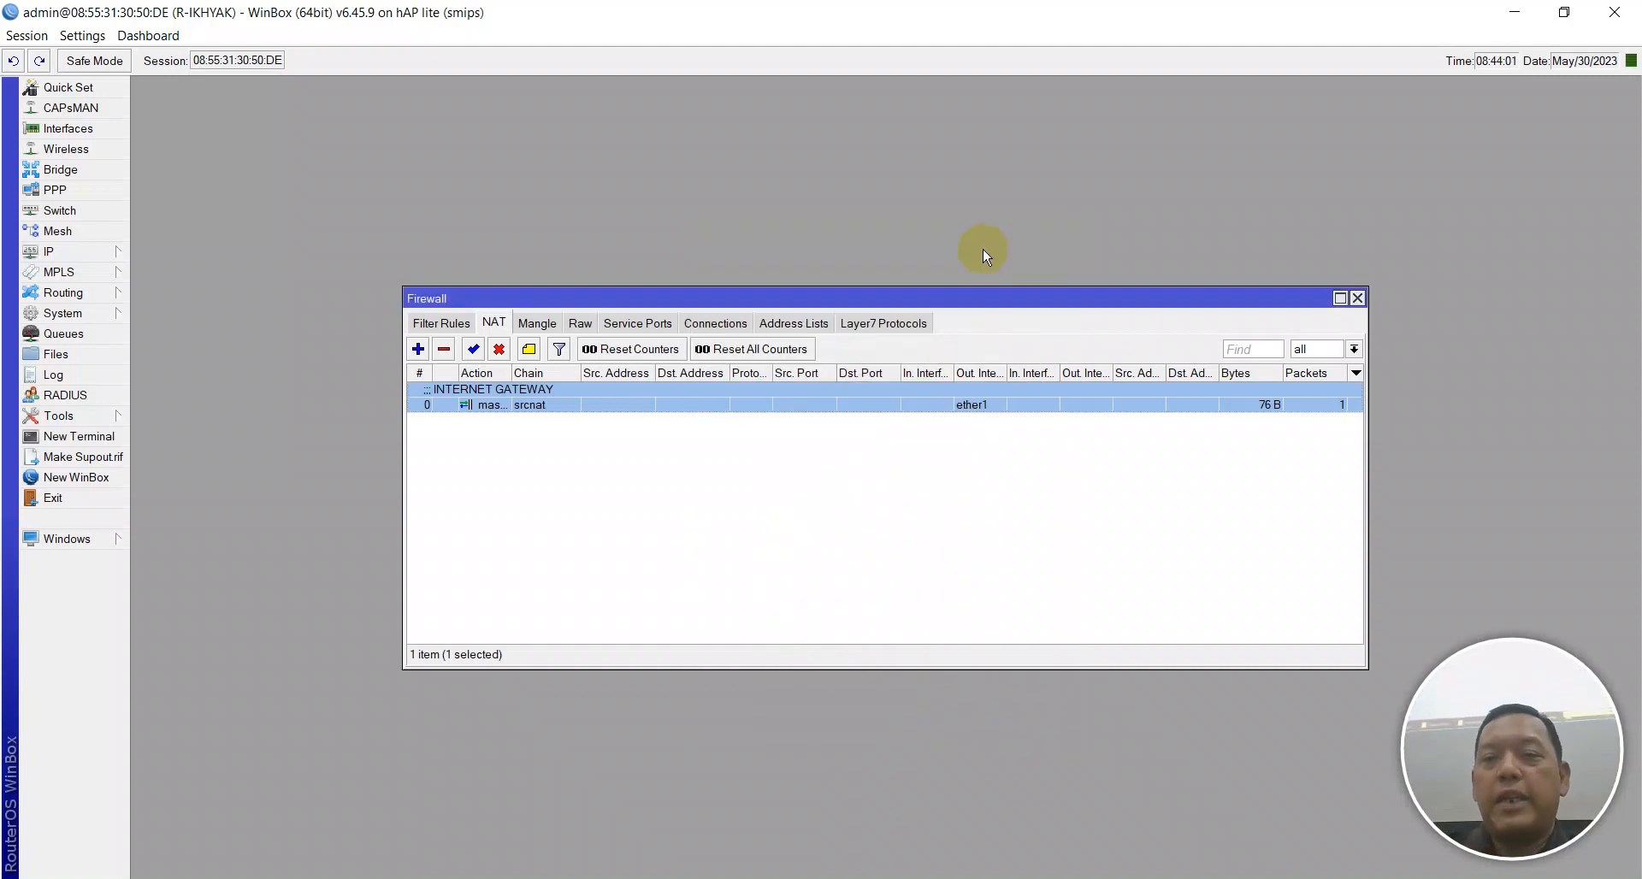
{"action": "left_click", "coordinate": [1355, 298]}
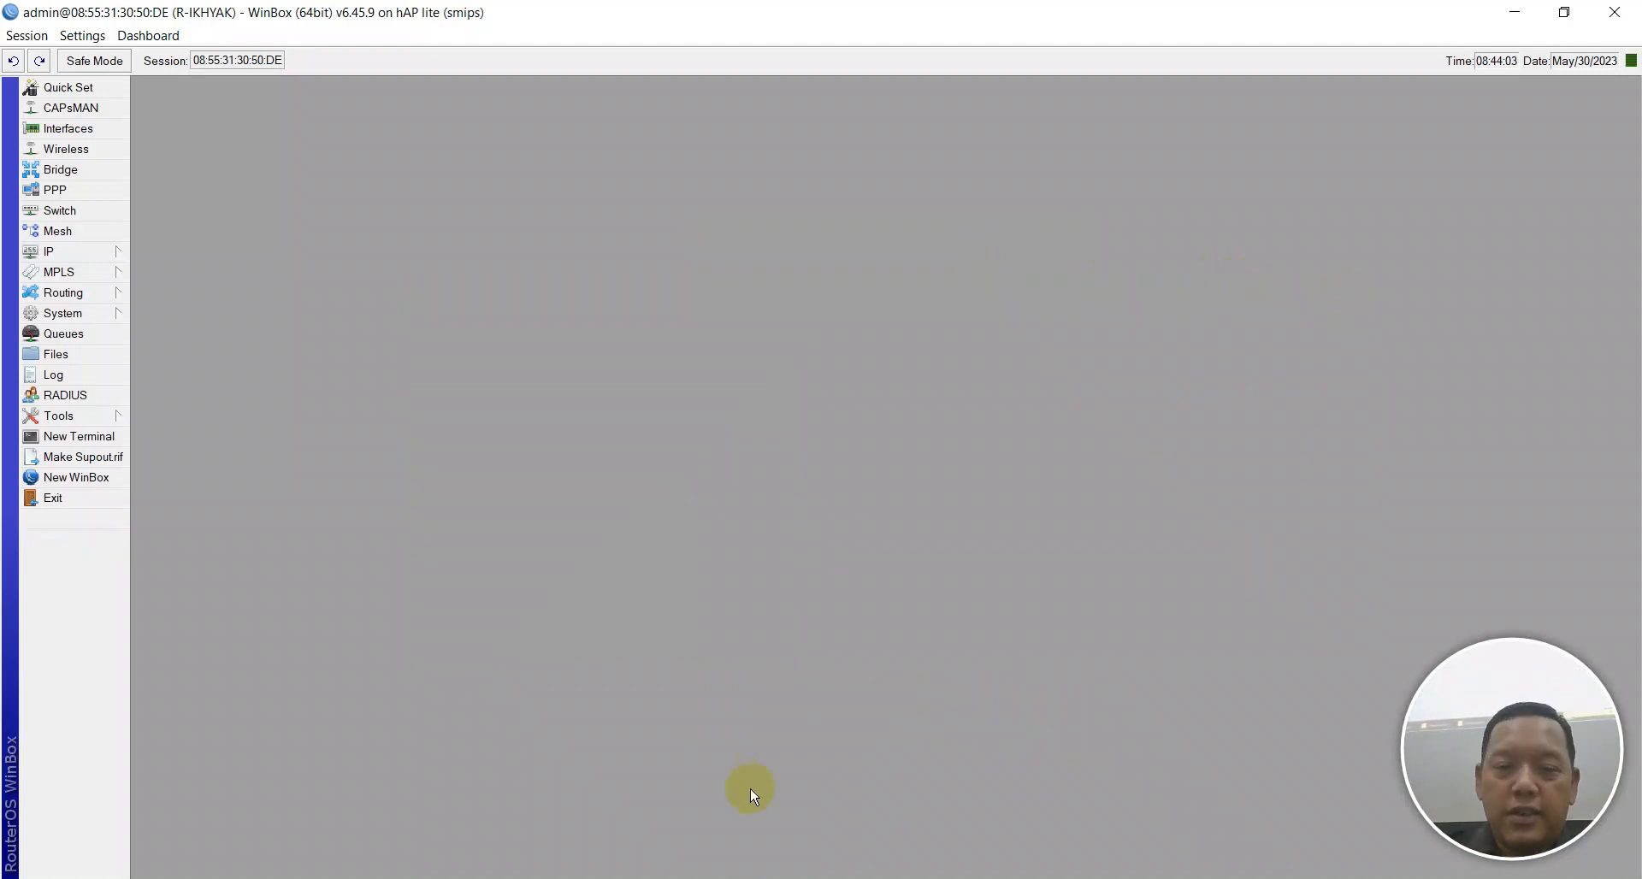
{"action": "left_click", "coordinate": [753, 878]}
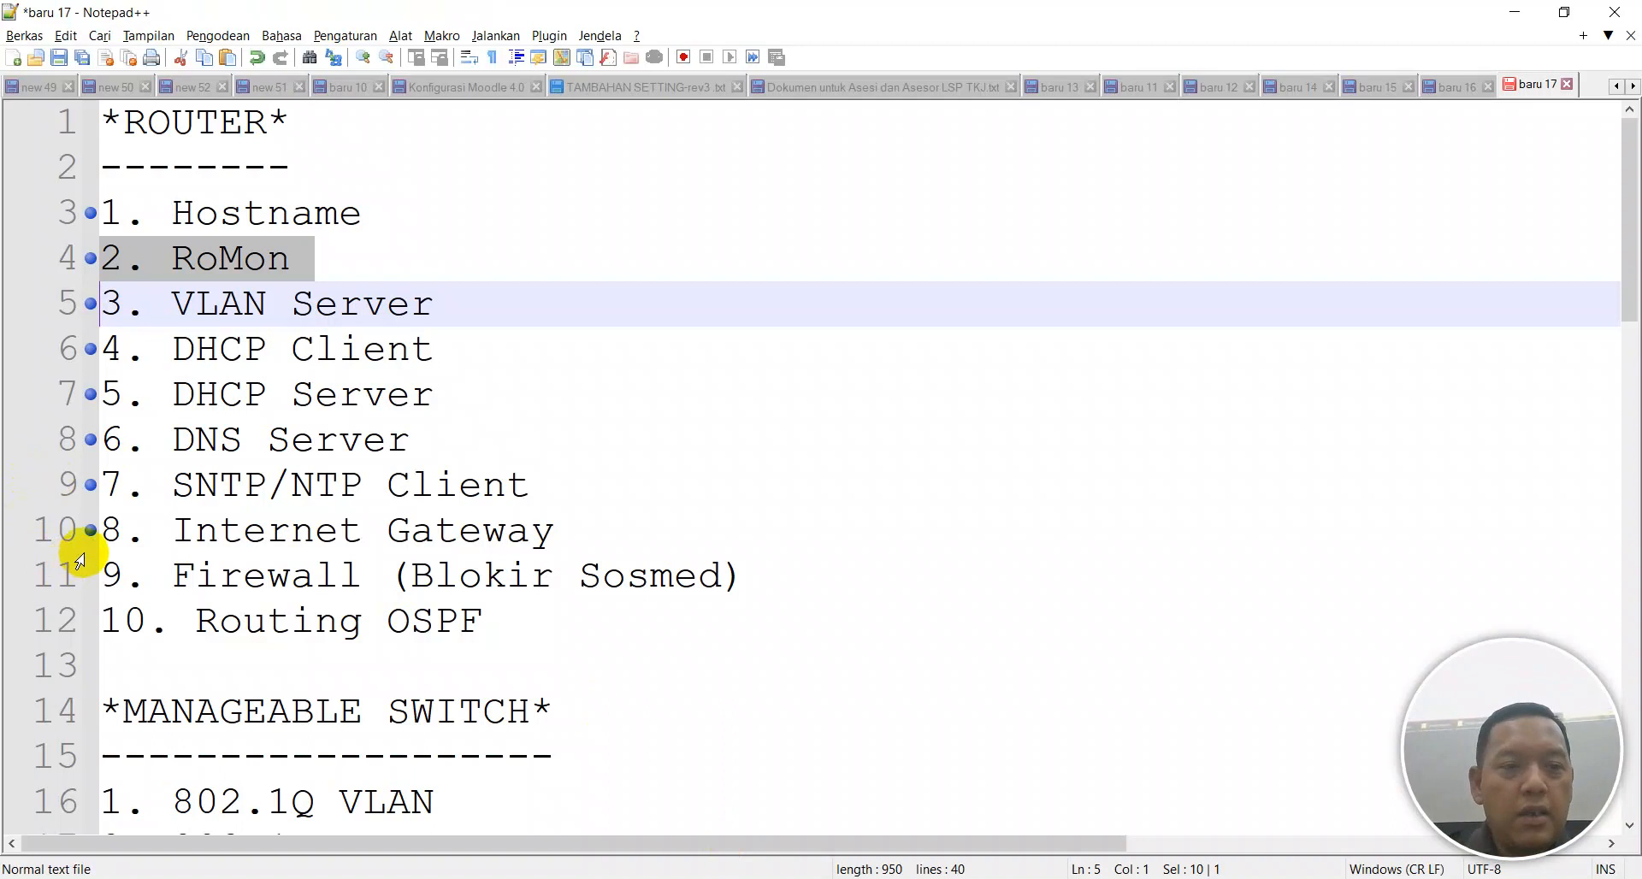
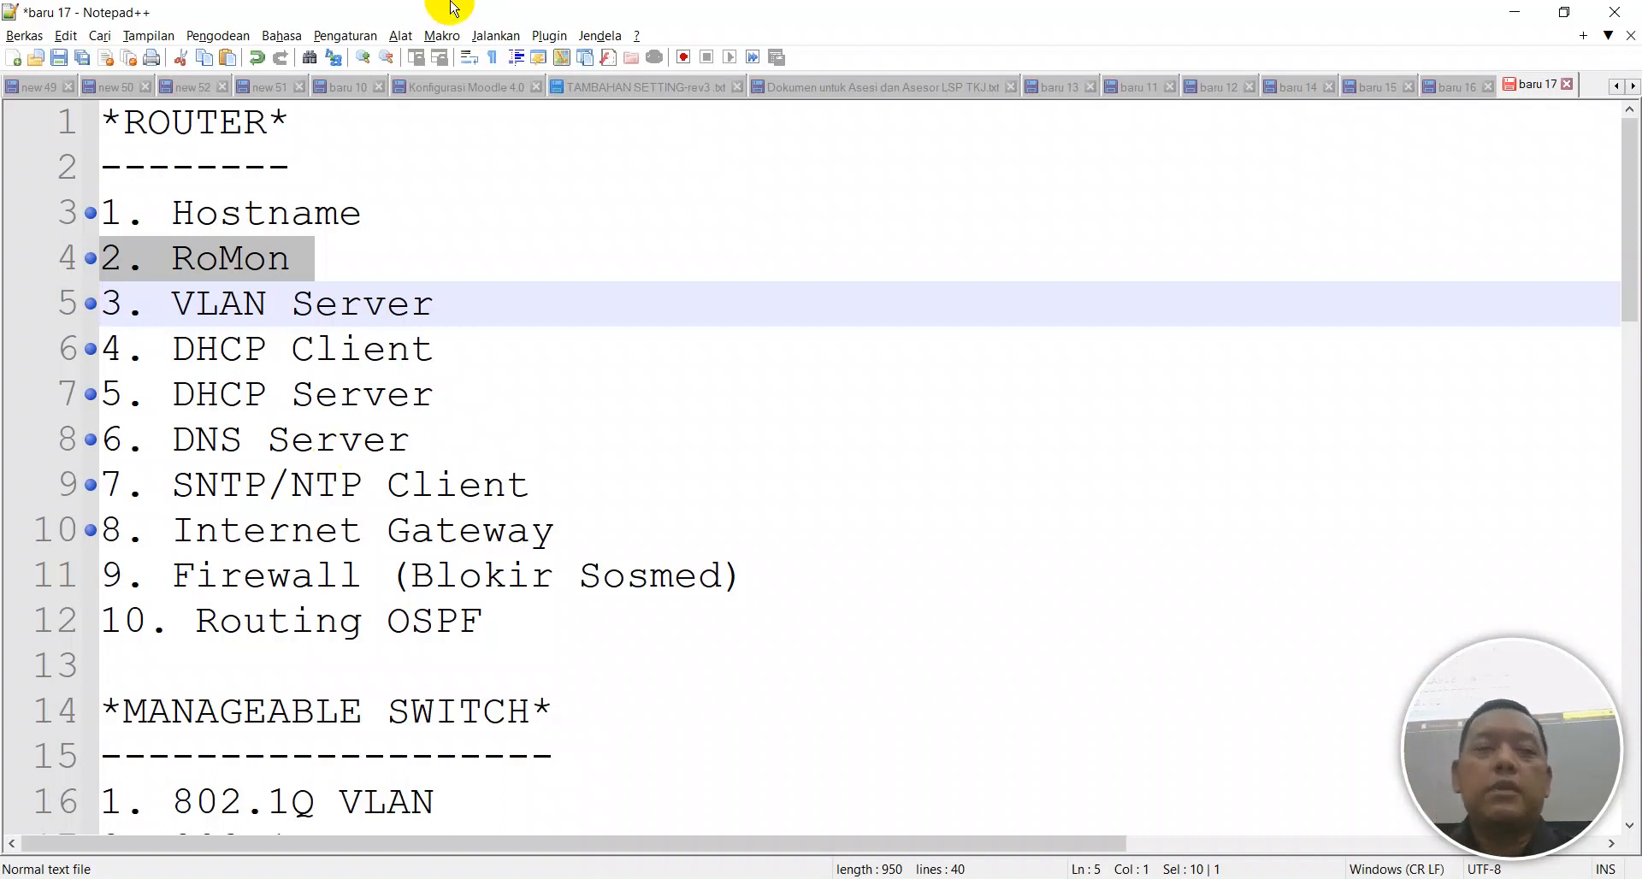
Bookmark line 11, '9. Firewall (Blokir Sosmed)', glance at the browser, and scroll the notes.
{"action": "left_click", "coordinate": [91, 575]}
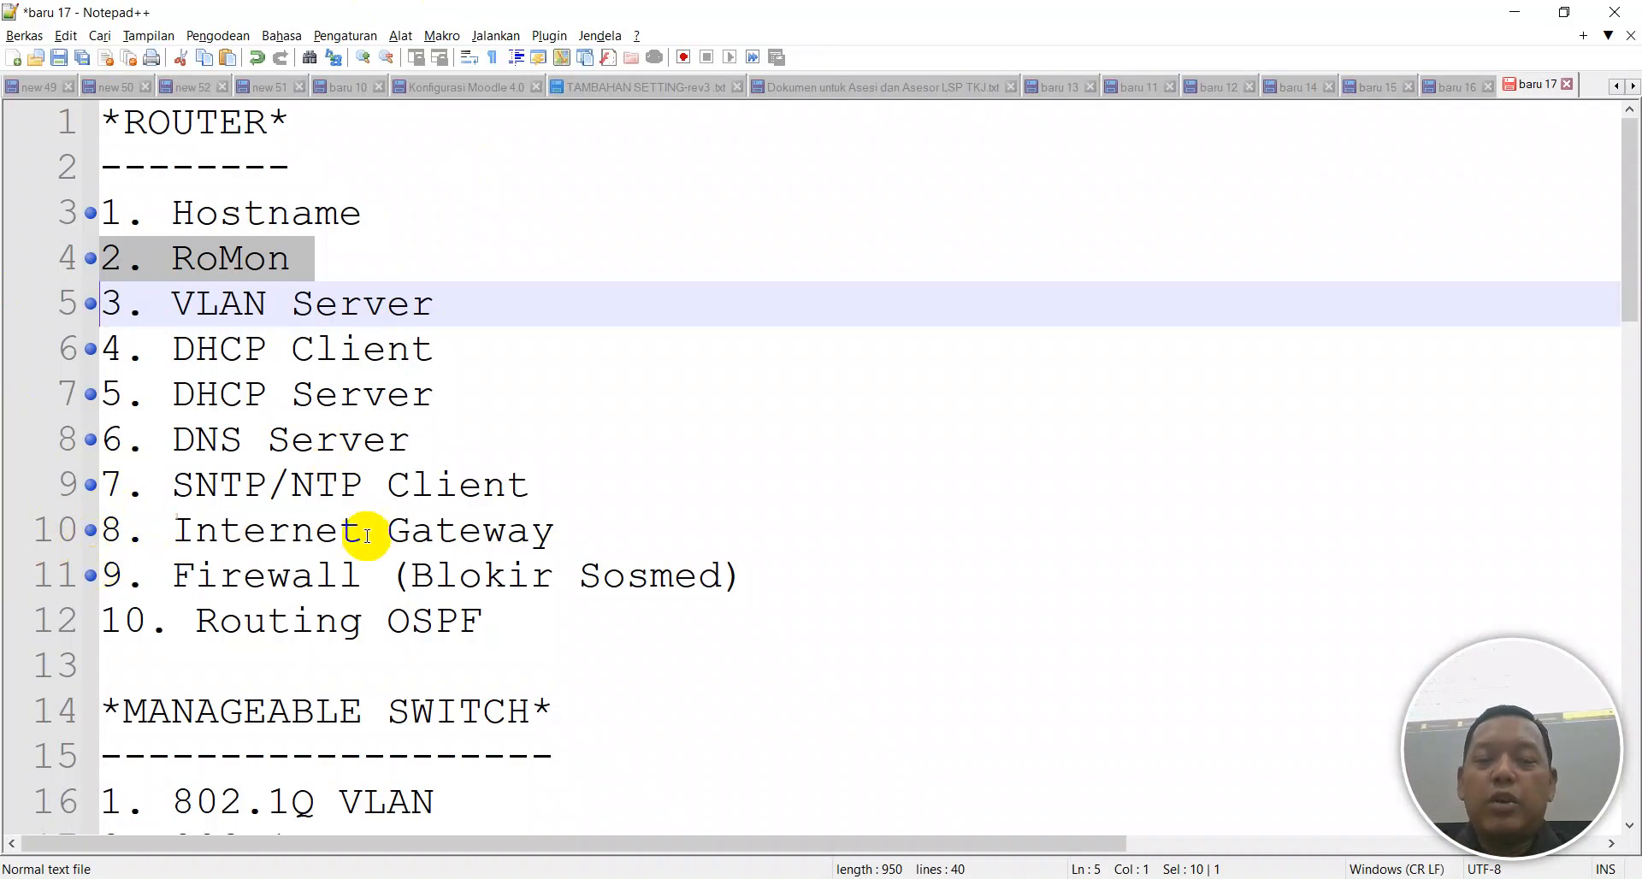
{"action": "mouse_move", "coordinate": [917, 878]}
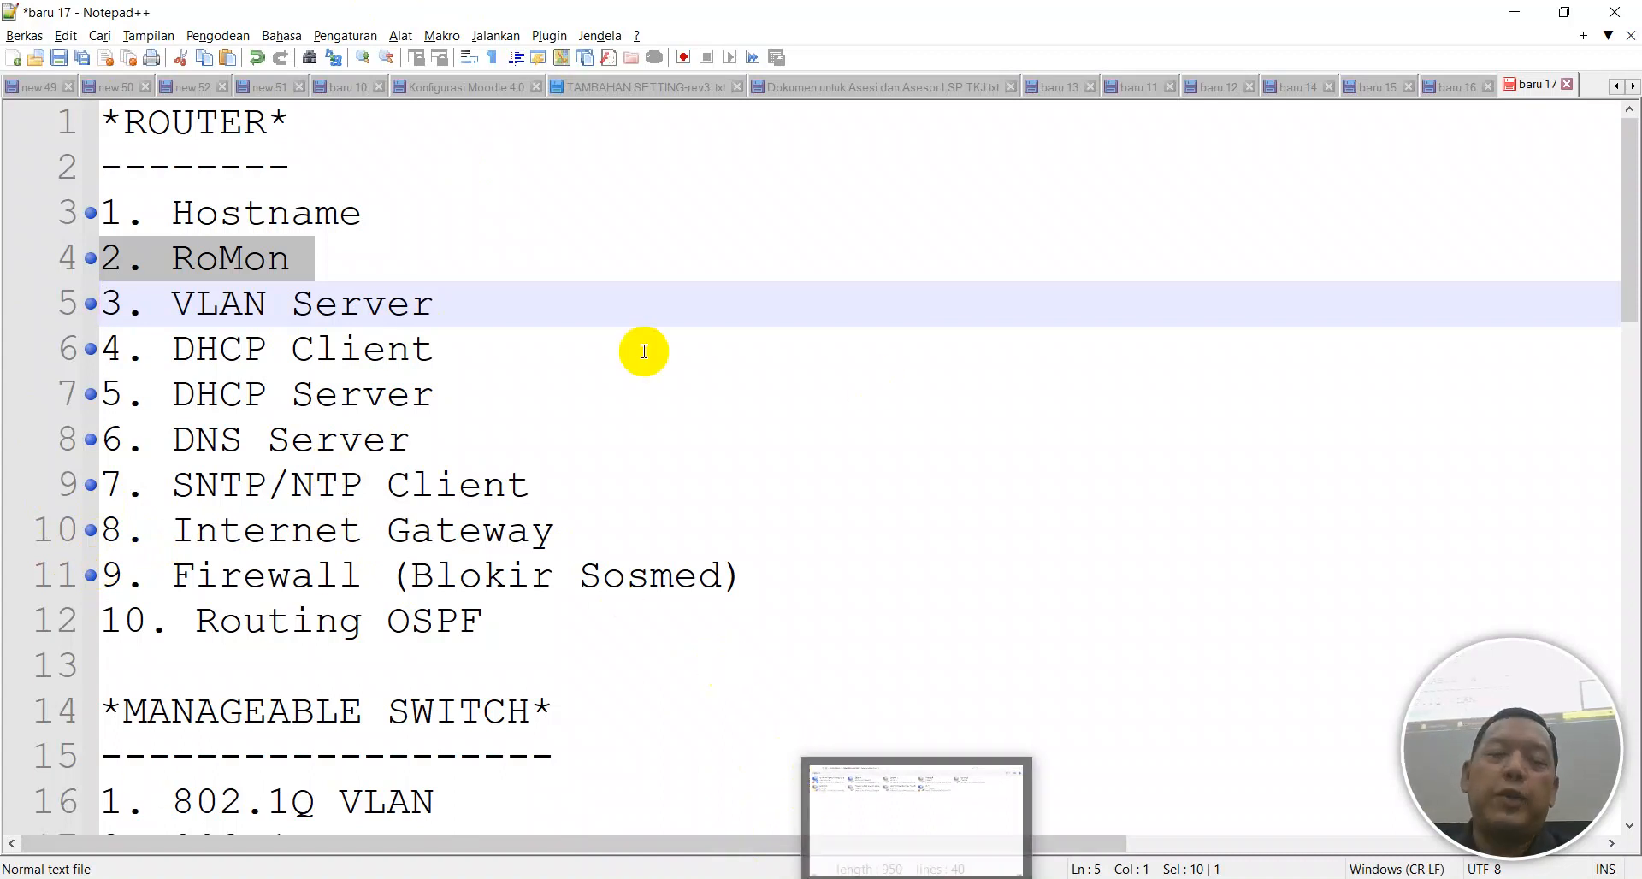
{"action": "key", "text": "alt+Tab"}
{"action": "key", "text": "alt+Tab"}
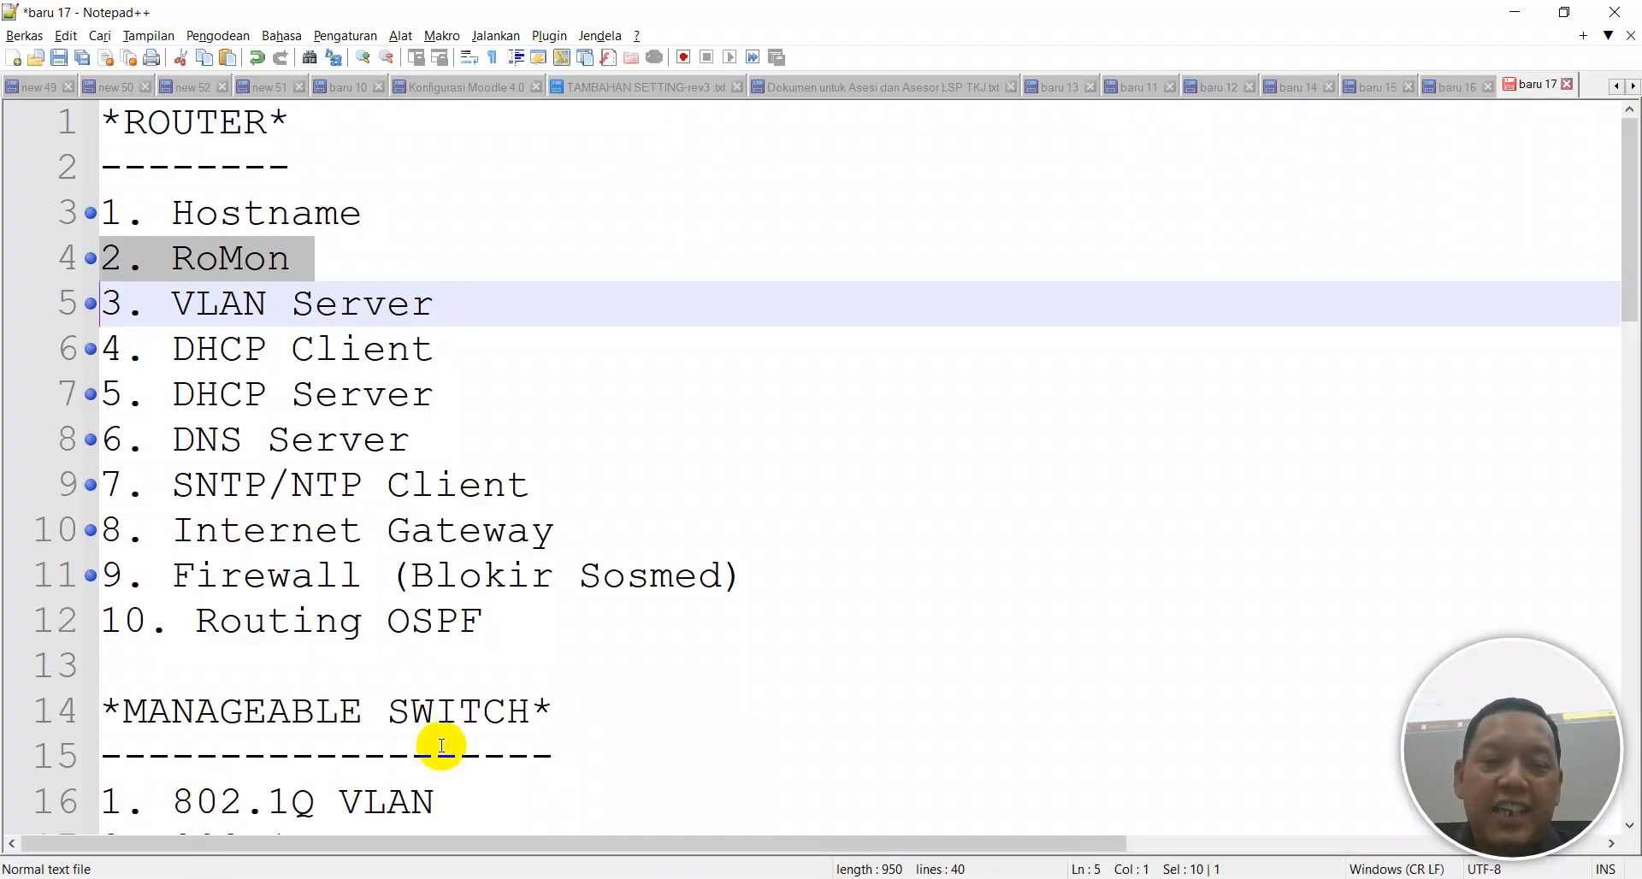
{"action": "scroll", "coordinate": [567, 550], "scroll_direction": "down", "scroll_amount": 10}
{"action": "scroll", "coordinate": [583, 543], "scroll_direction": "up", "scroll_amount": 1}
{"action": "scroll", "coordinate": [584, 543], "scroll_direction": "down", "scroll_amount": 1}
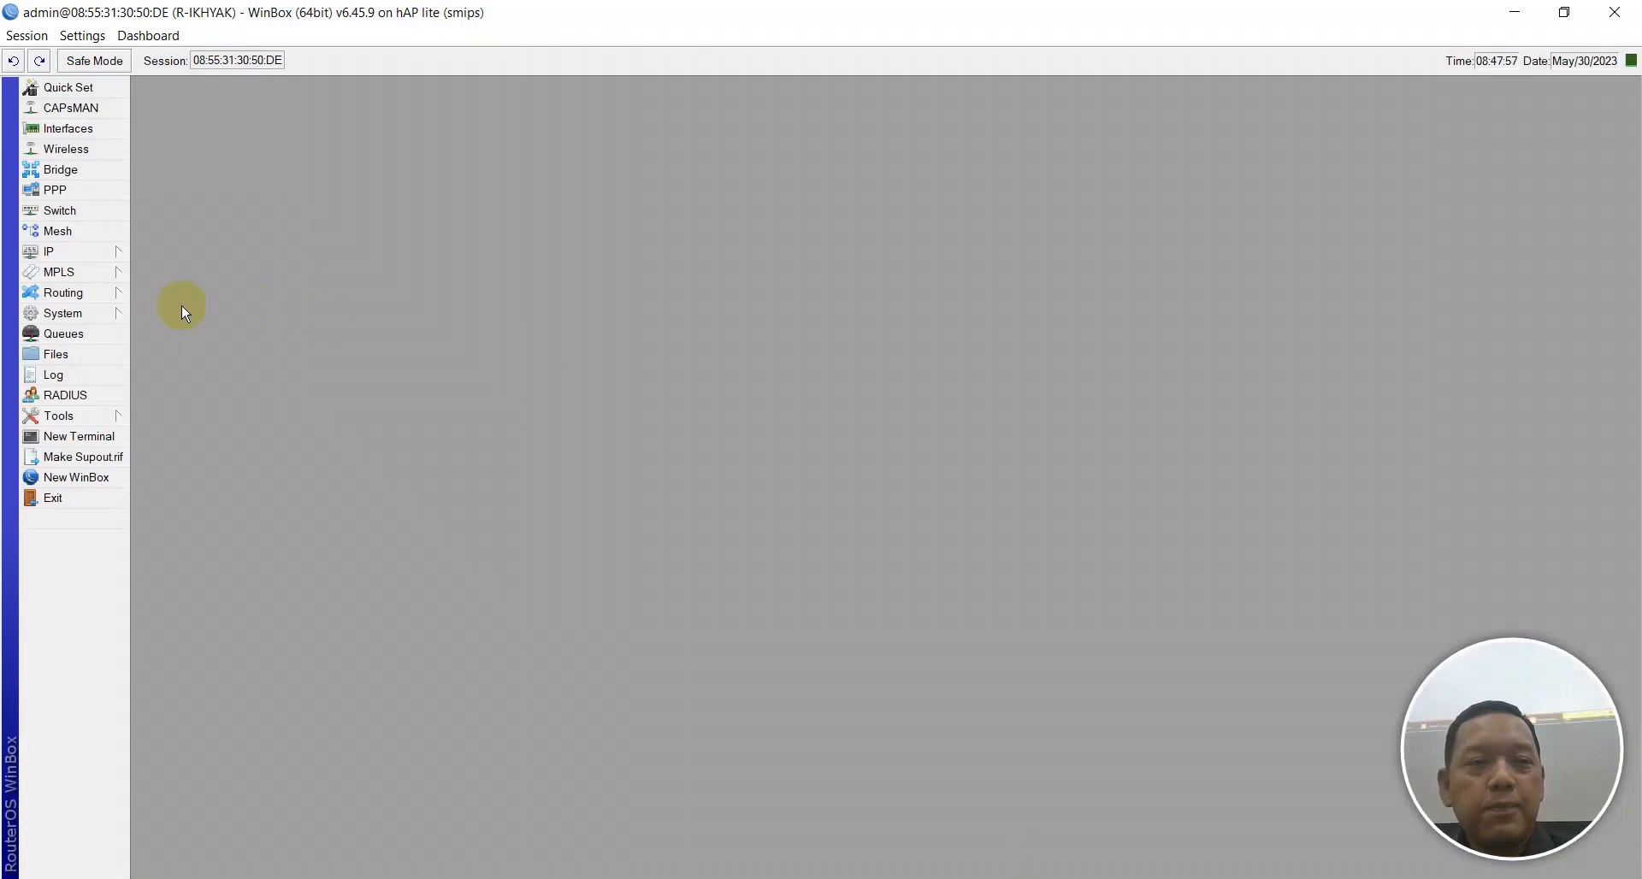
Open the router's Firewall window and review its Raw, Filter Rules and Layer7 Protocols lists.
{"action": "left_click", "coordinate": [53, 249]}
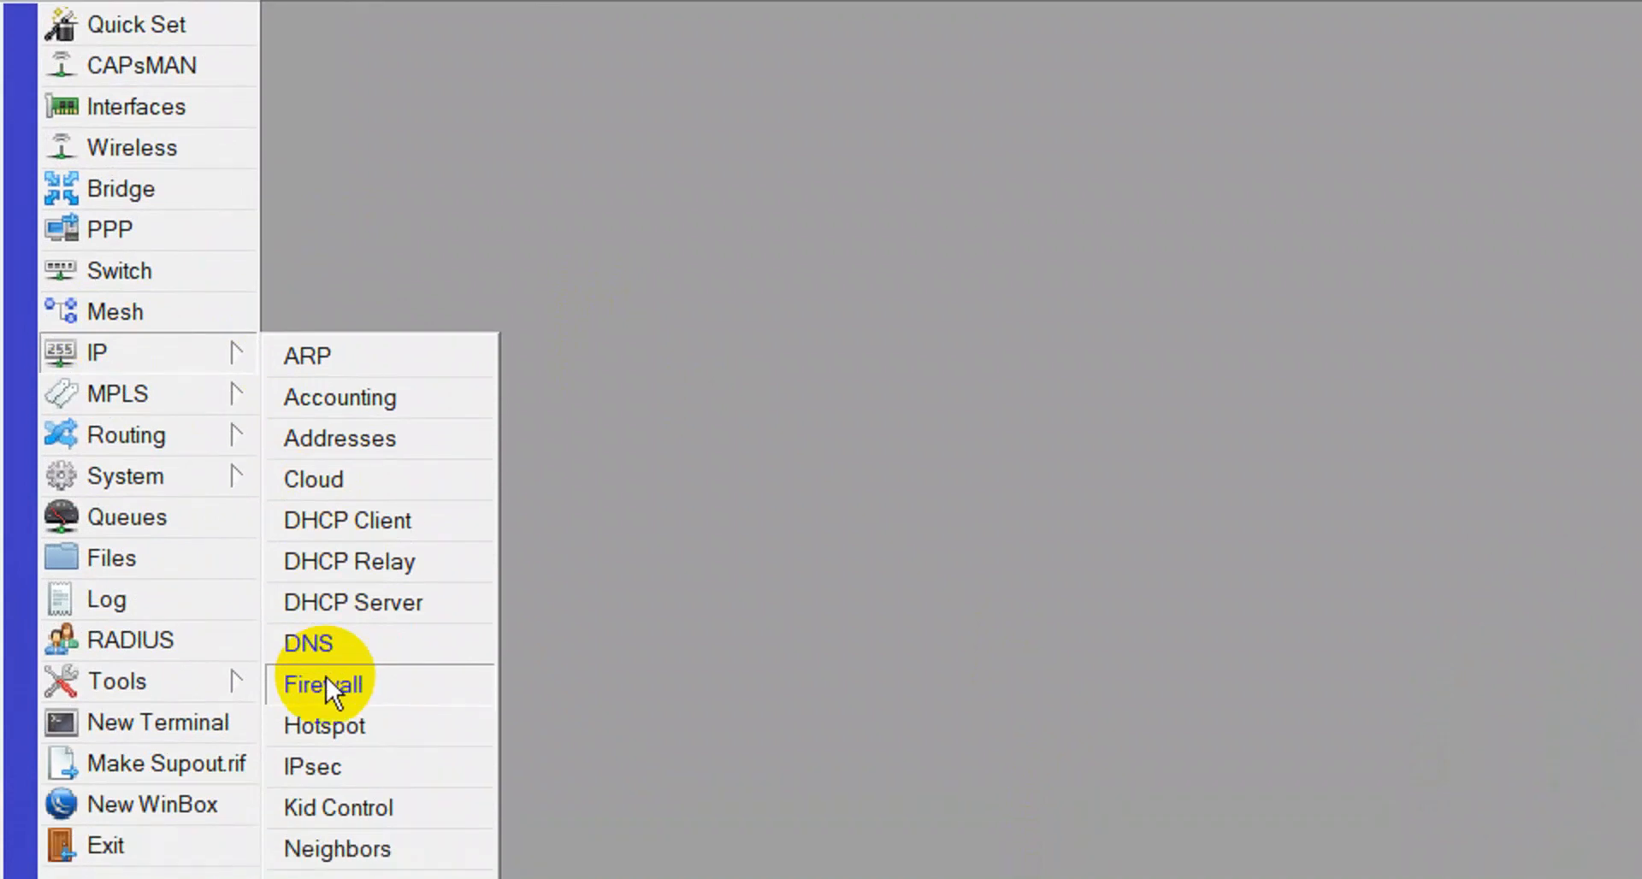
{"action": "left_click", "coordinate": [325, 733]}
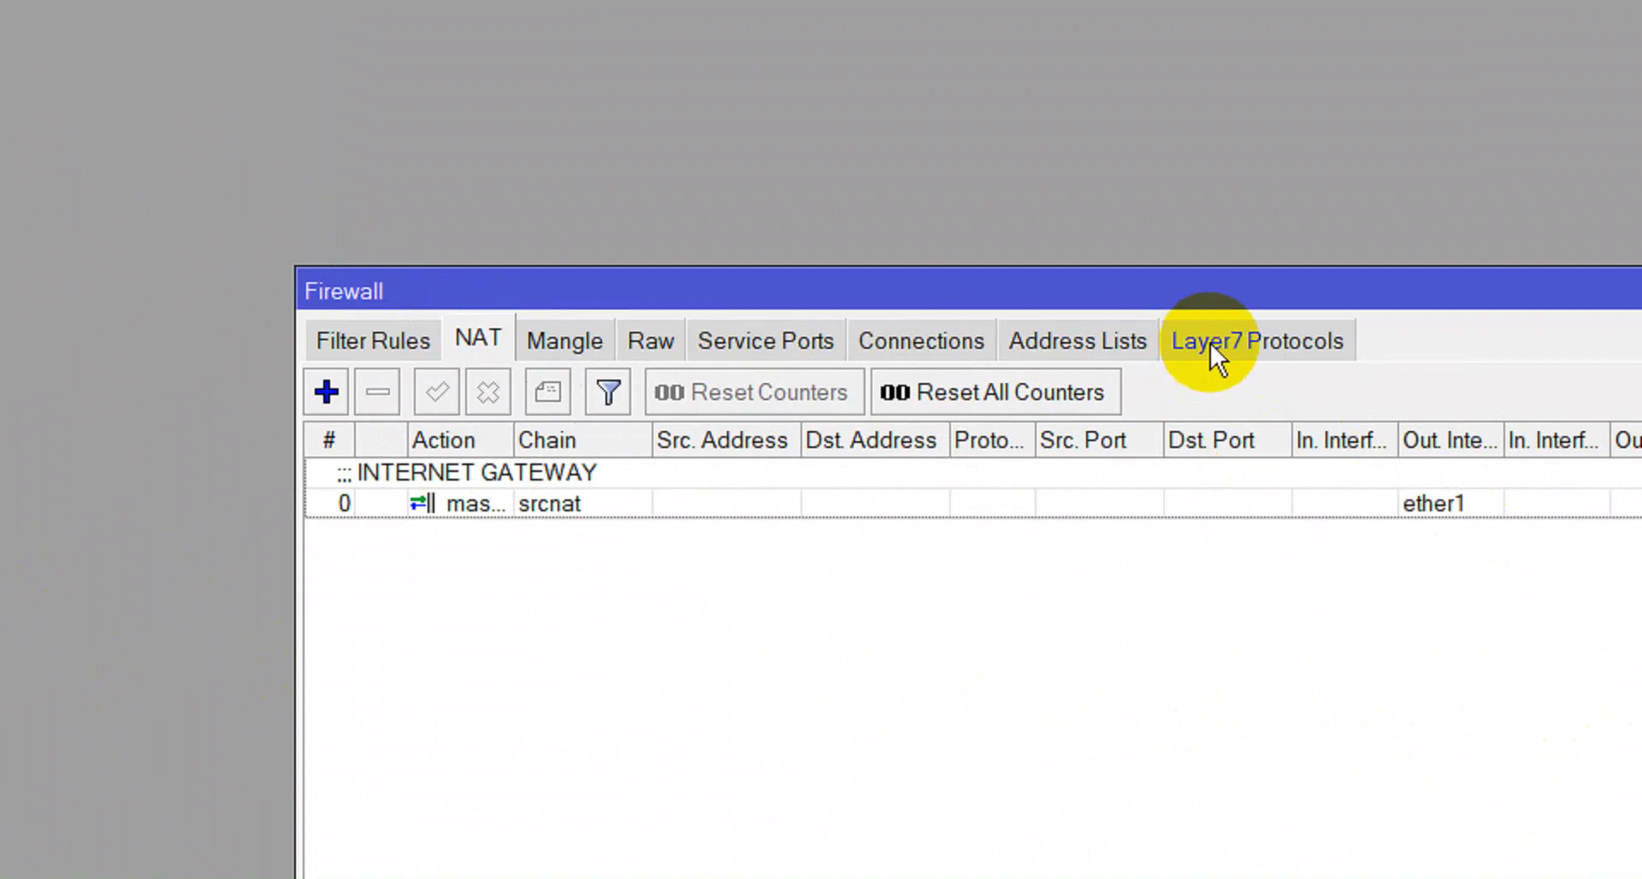
{"action": "left_click", "coordinate": [655, 346]}
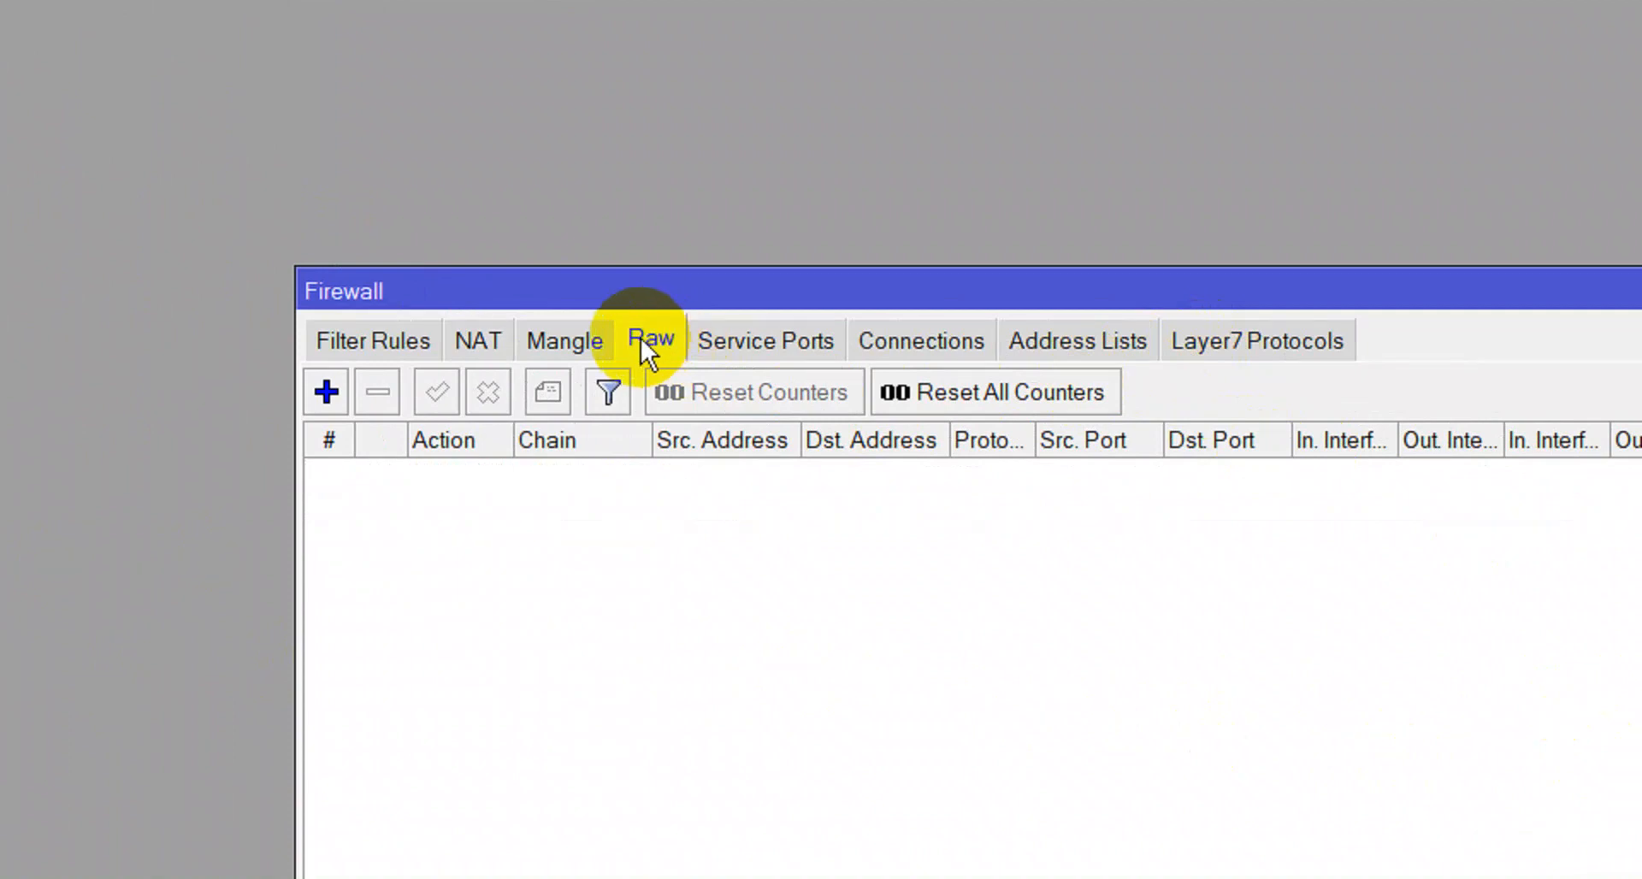
{"action": "left_click", "coordinate": [333, 344]}
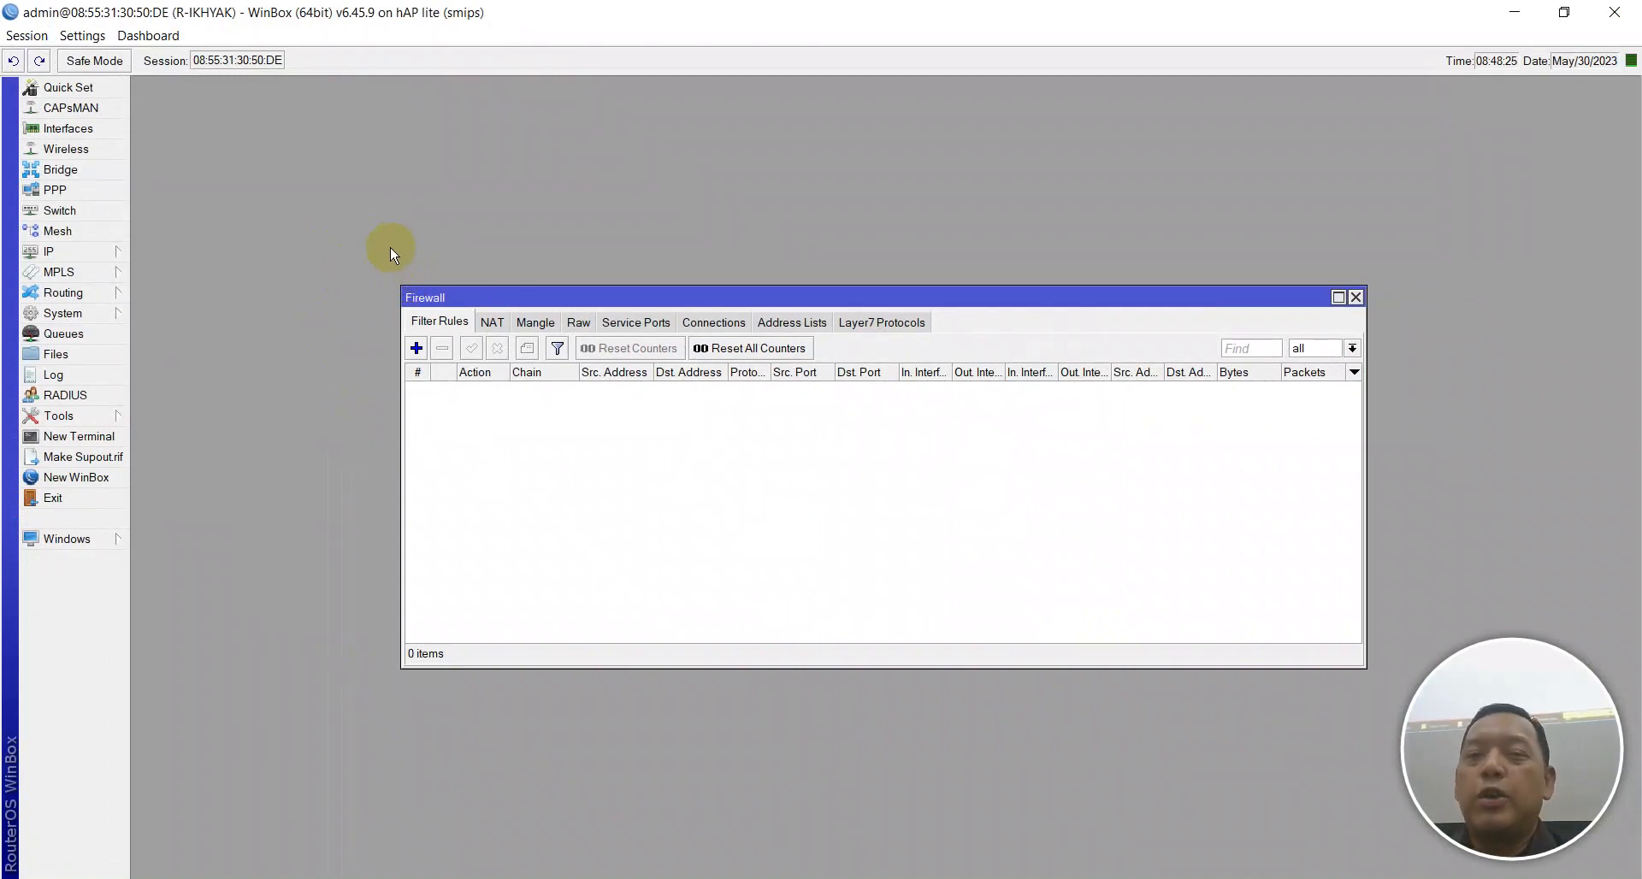
{"action": "left_click", "coordinate": [873, 323]}
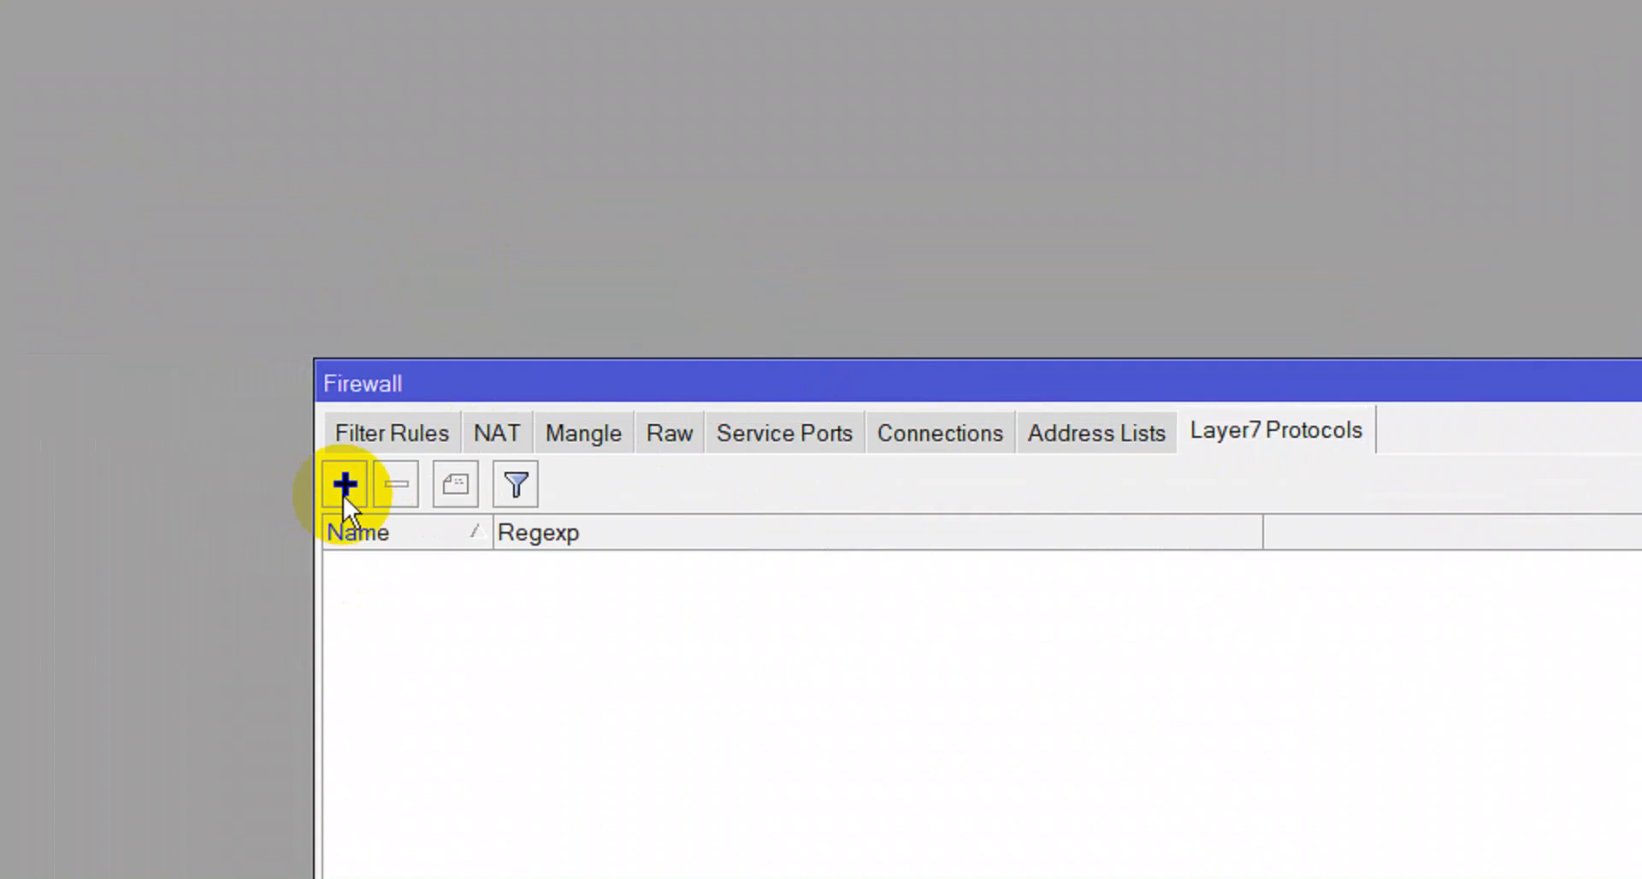
Add a Layer7 protocol named BLOCK SOSMED and reopen it with the regexp still empty.
{"action": "left_click", "coordinate": [343, 496]}
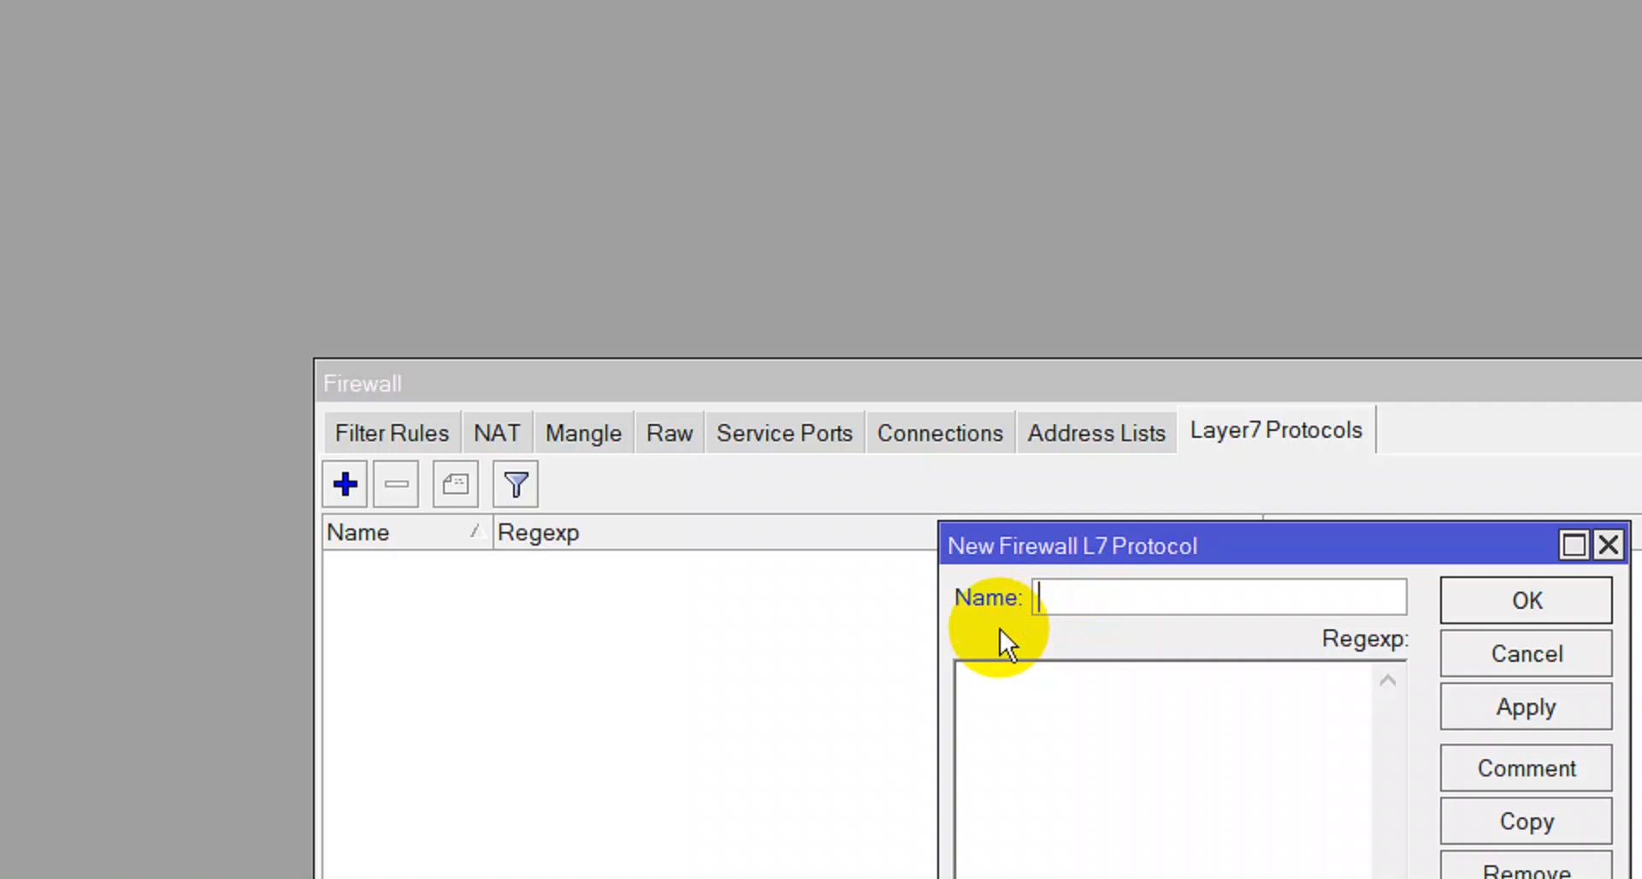
{"action": "type", "text": "BLOCK SOS"}
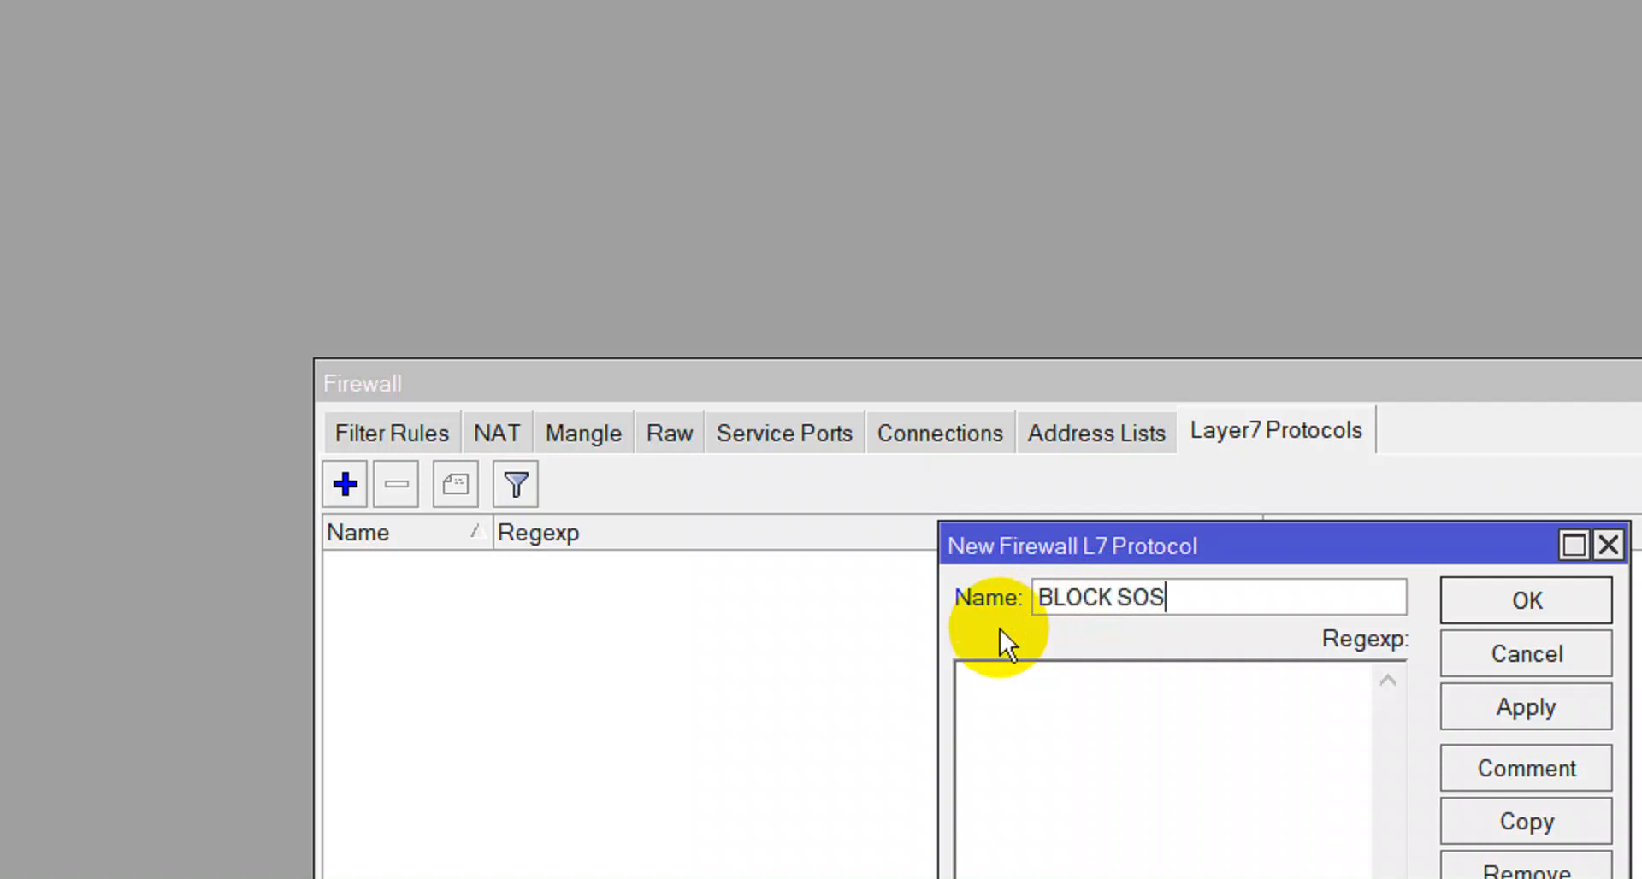
{"action": "type", "text": "MED"}
{"action": "key", "text": "Return"}
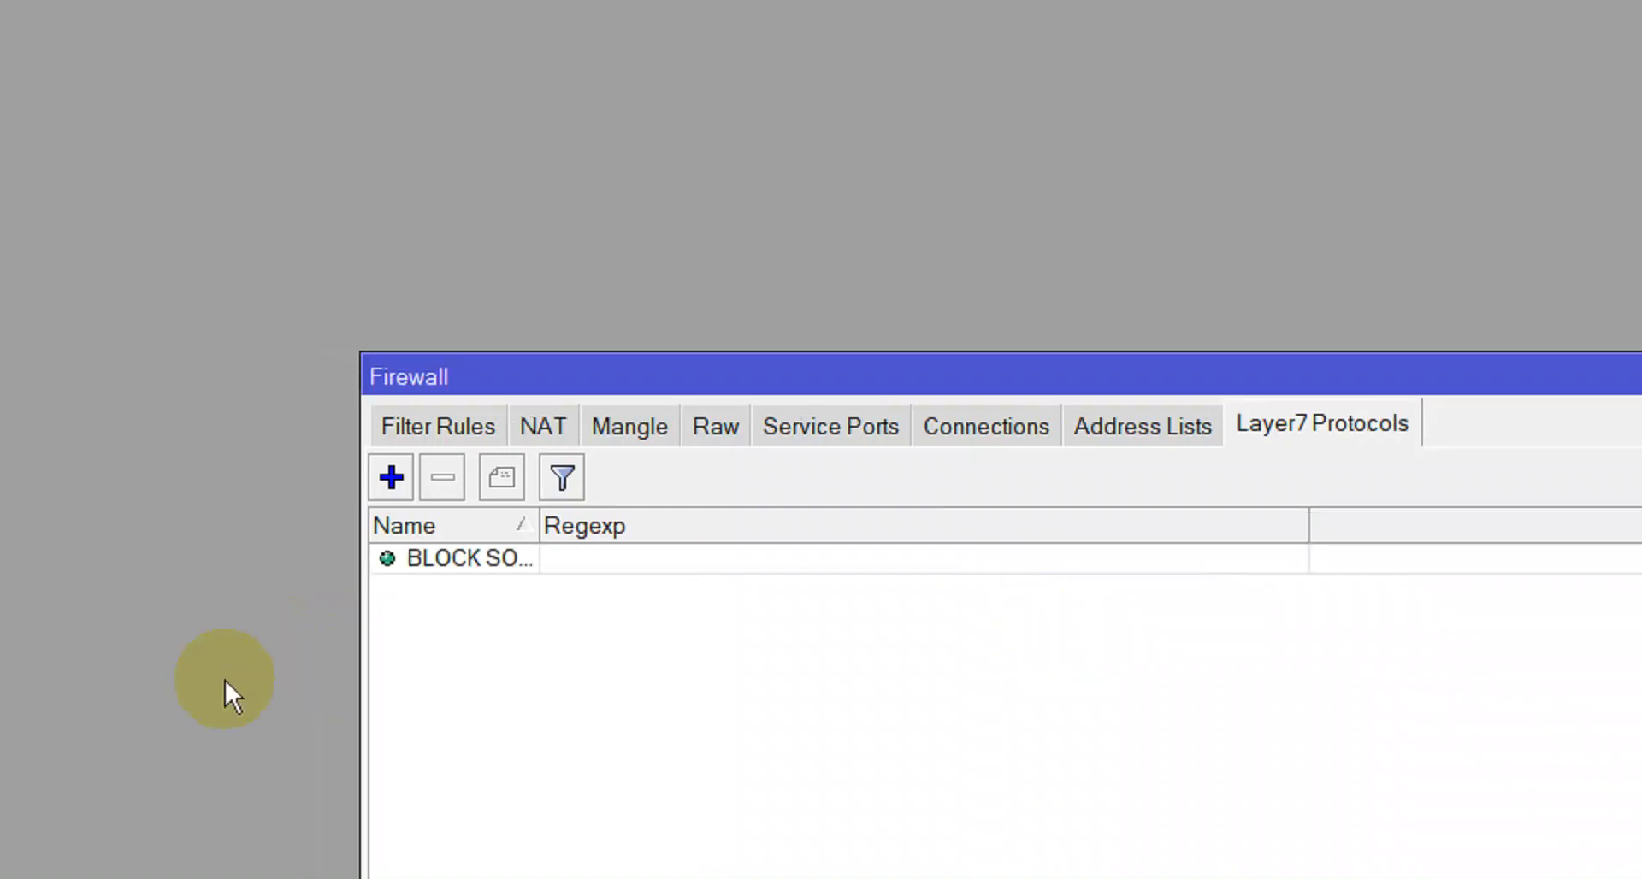
{"action": "double_click", "coordinate": [427, 565]}
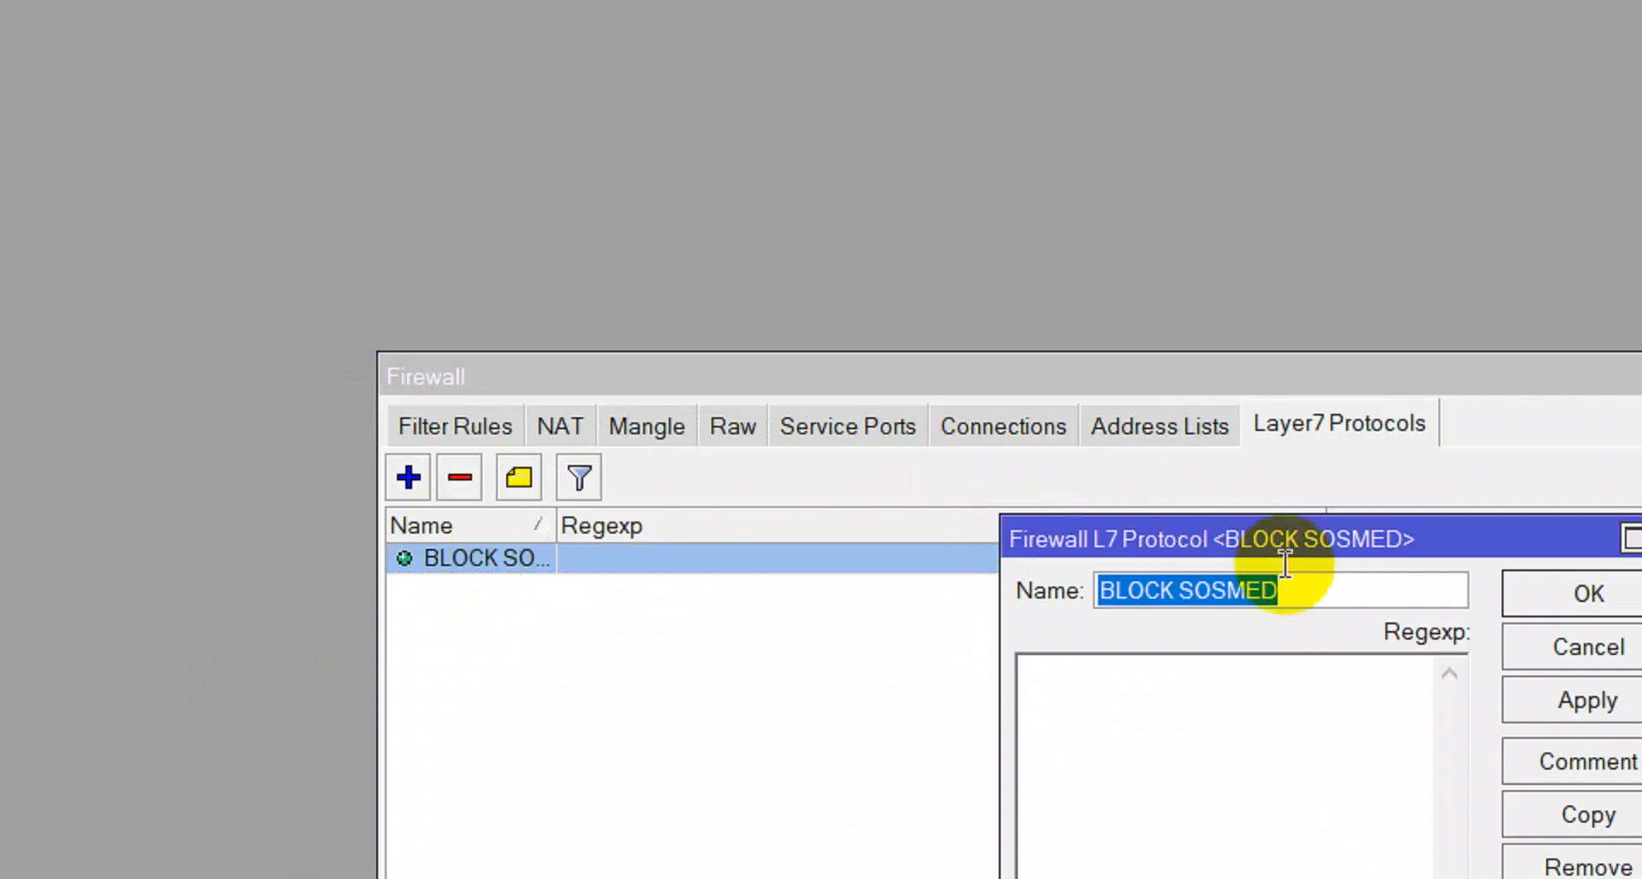
{"action": "left_click", "coordinate": [1322, 680]}
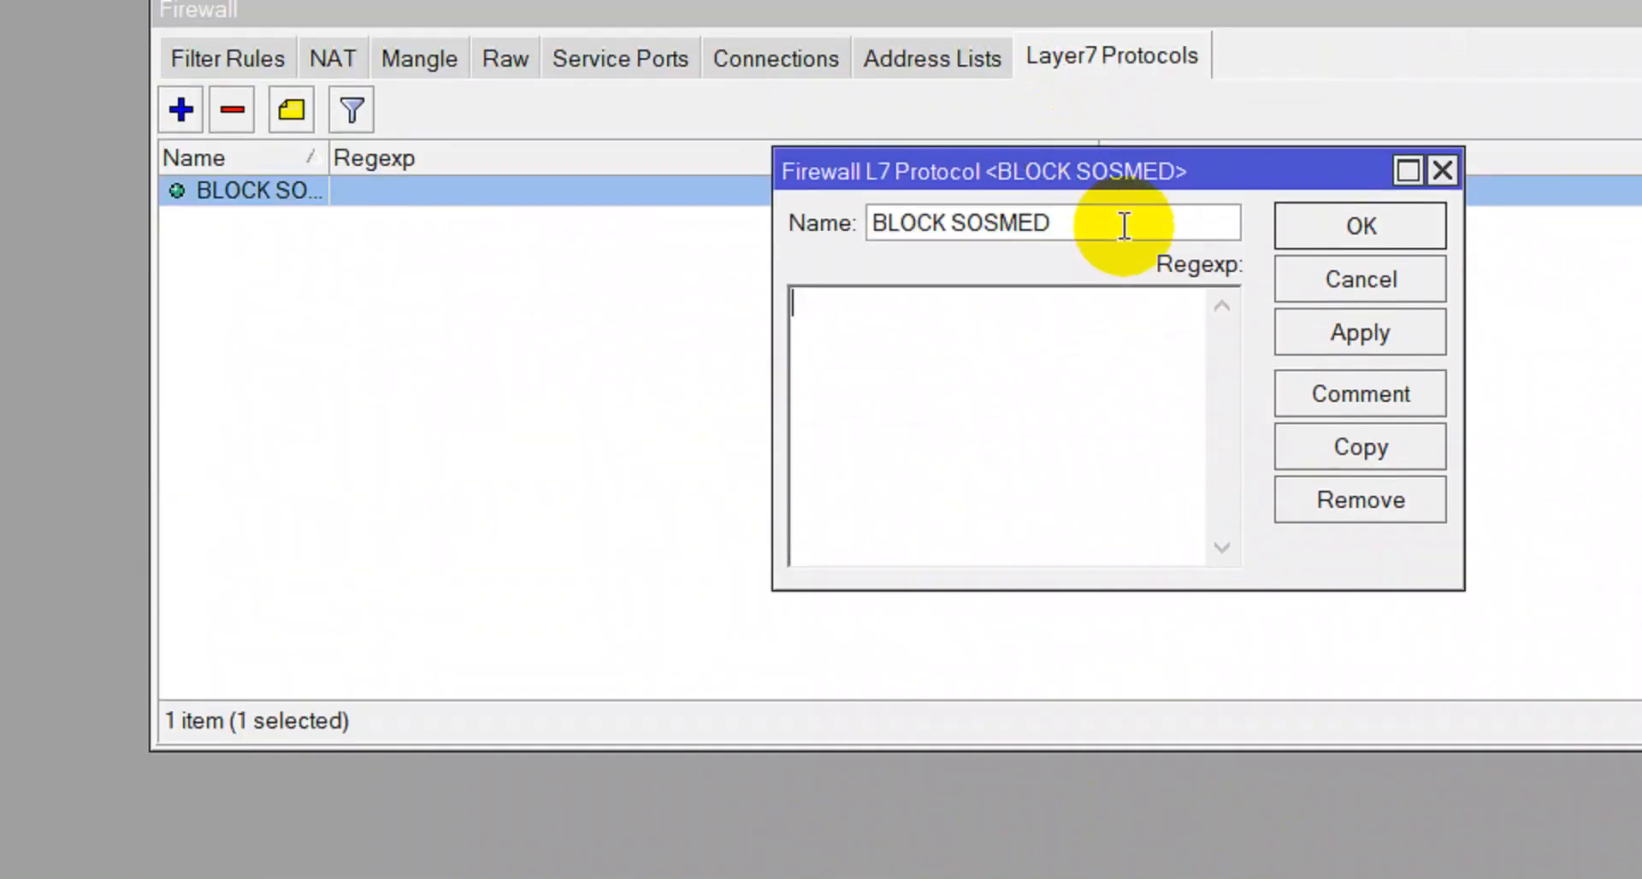
{"action": "left_click", "coordinate": [1125, 221]}
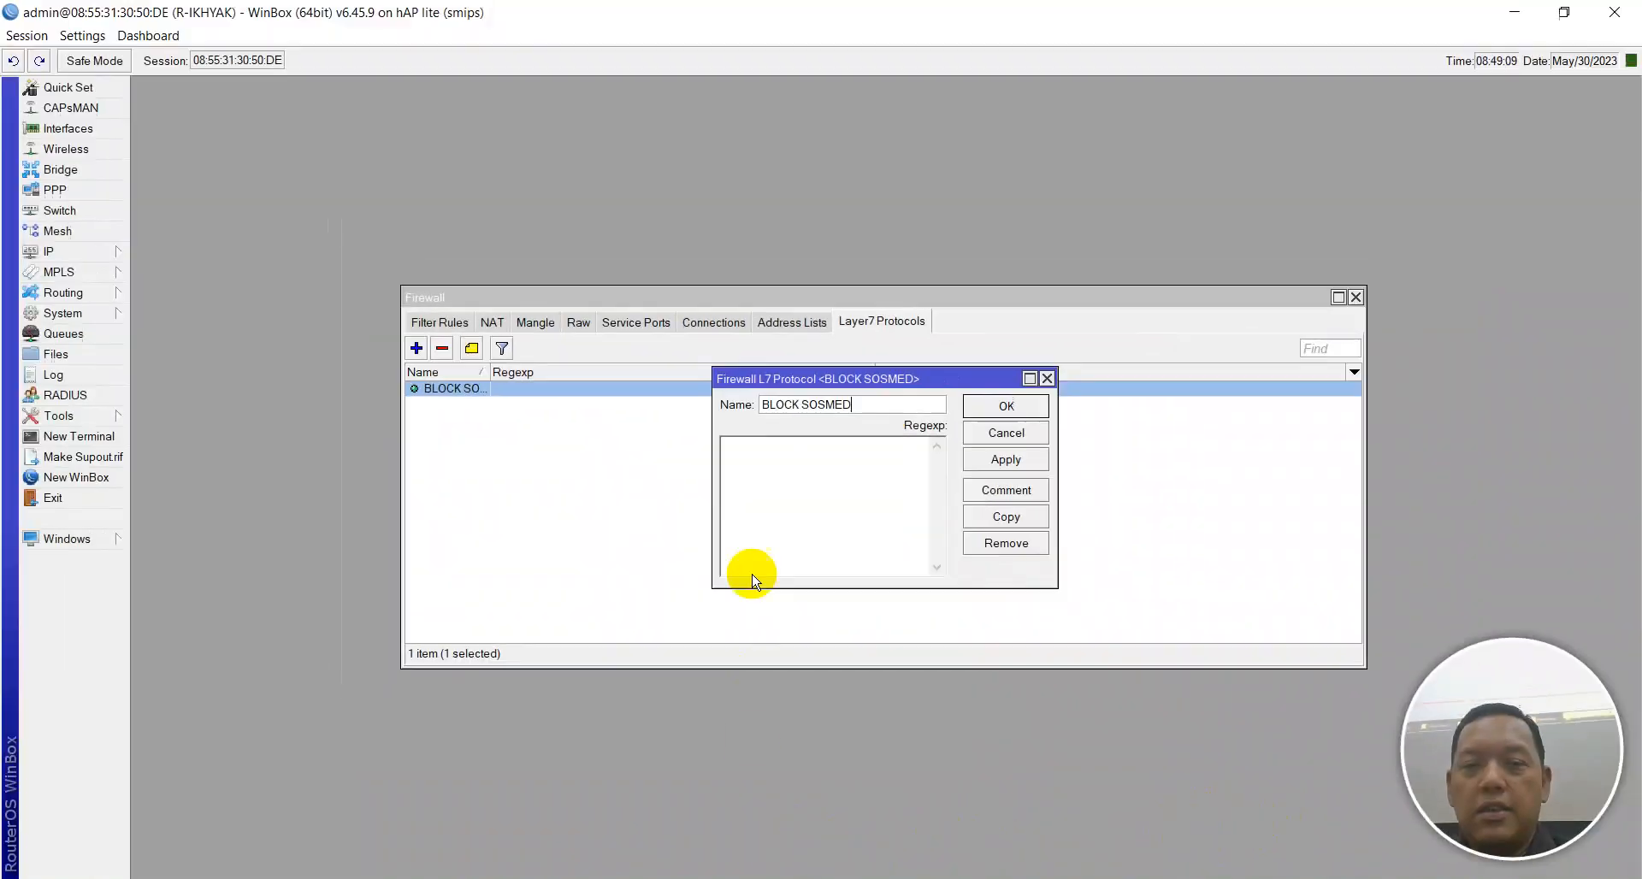
{"action": "key", "text": "alt+Tab"}
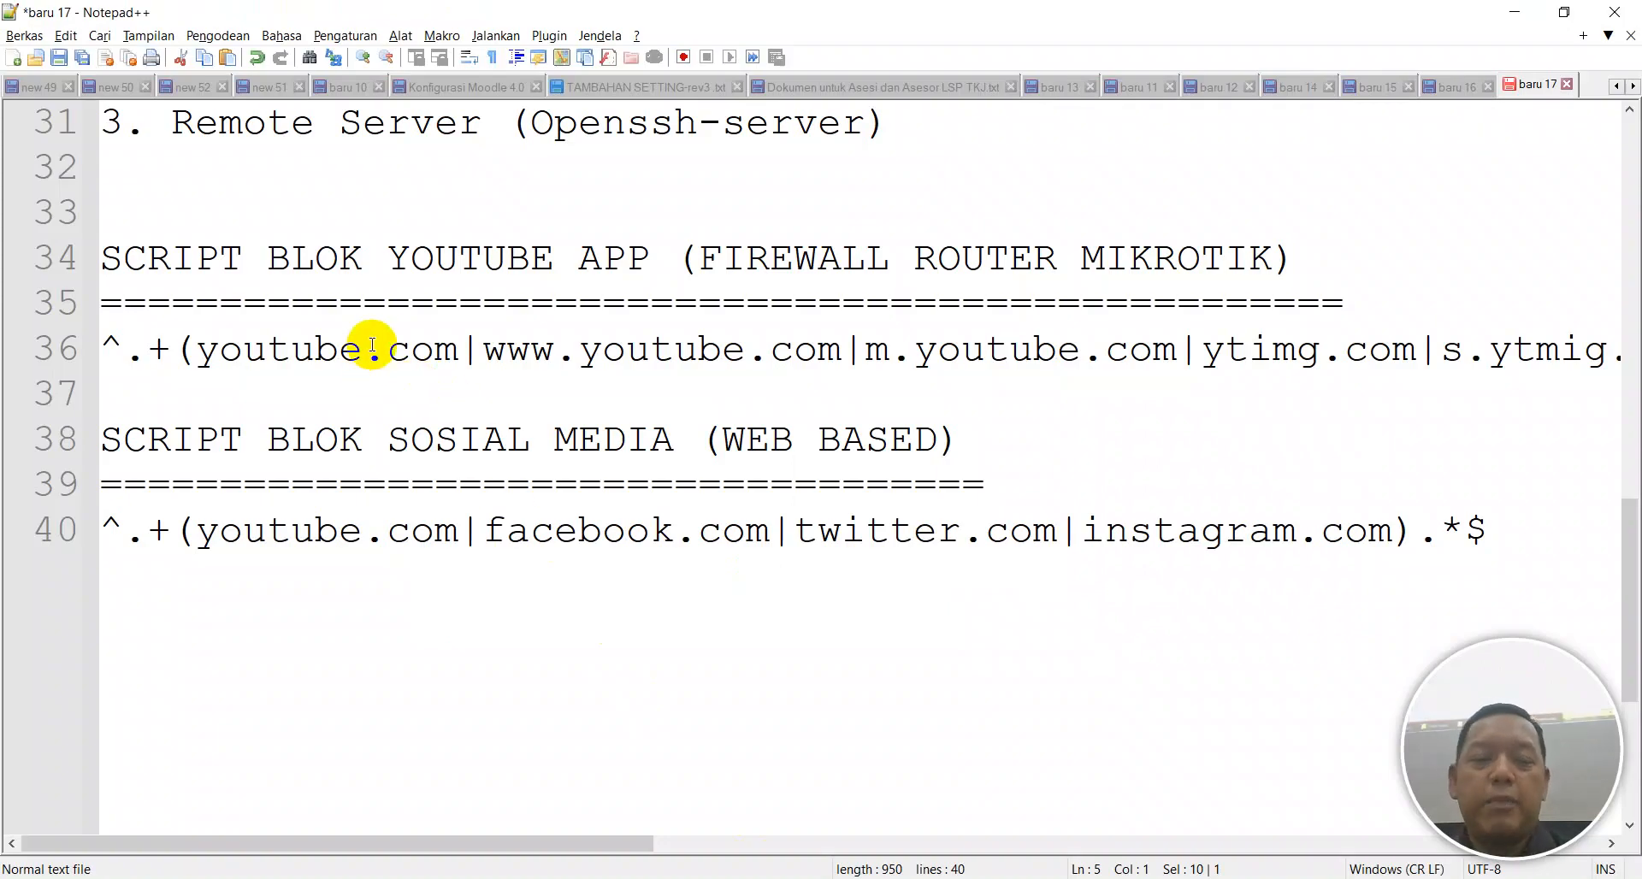
Find the SCRIPT BLOK SOSIAL MEDIA (WEB BASED) section and select line 40's regex for copying.
{"action": "scroll", "coordinate": [440, 367], "scroll_direction": "down", "scroll_amount": 3}
{"action": "left_click_drag", "start_coordinate": [170, 237], "coordinate": [531, 221]}
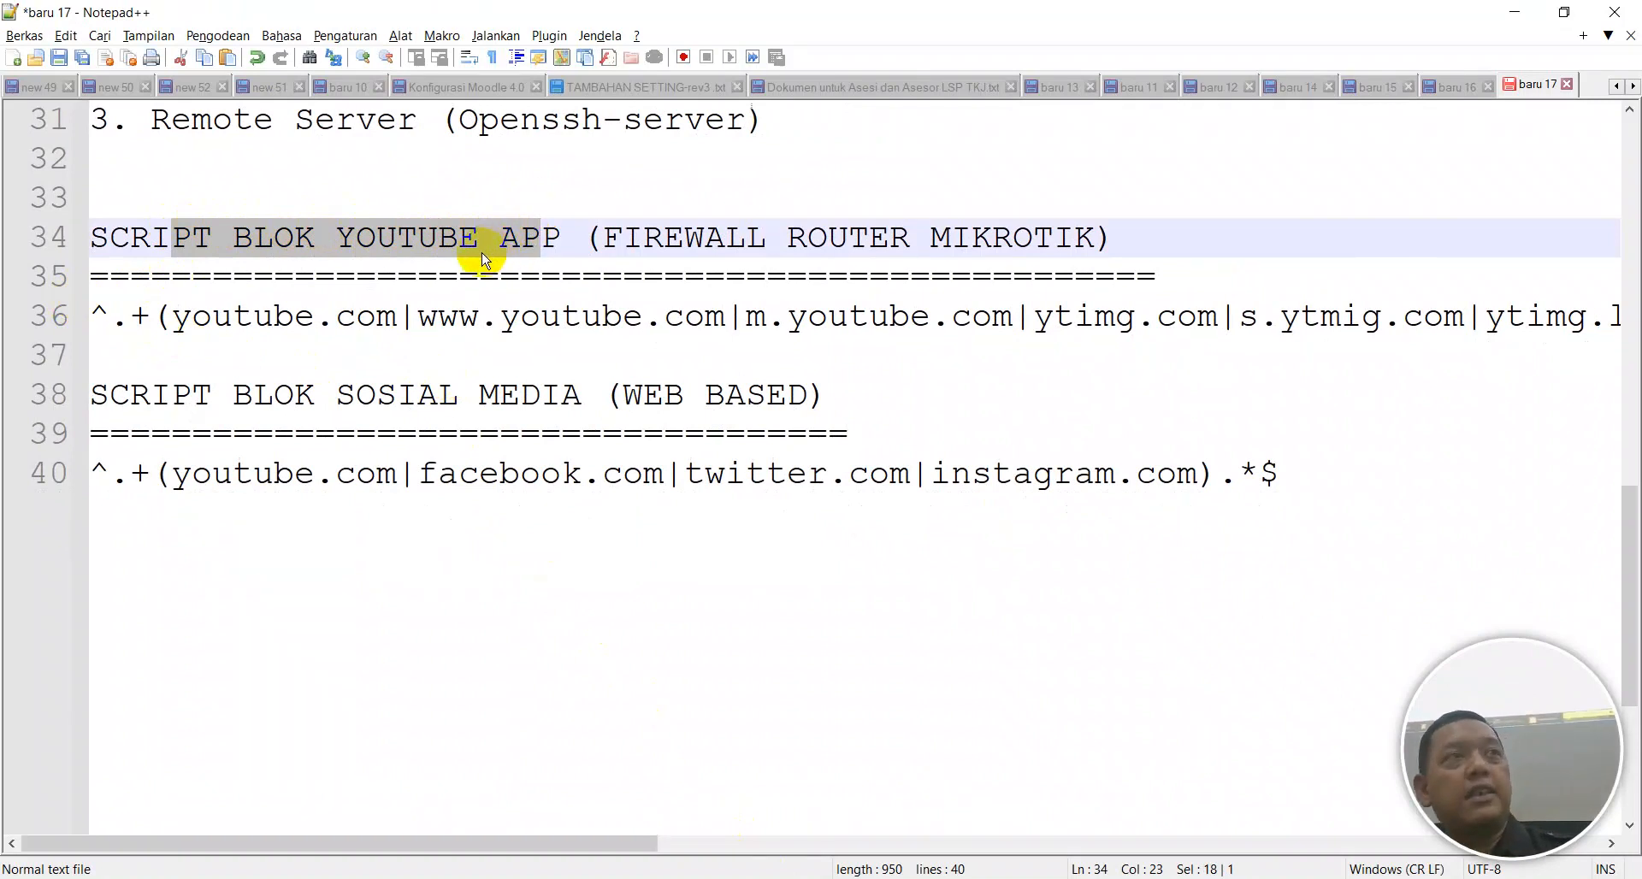
{"action": "left_click", "coordinate": [531, 314]}
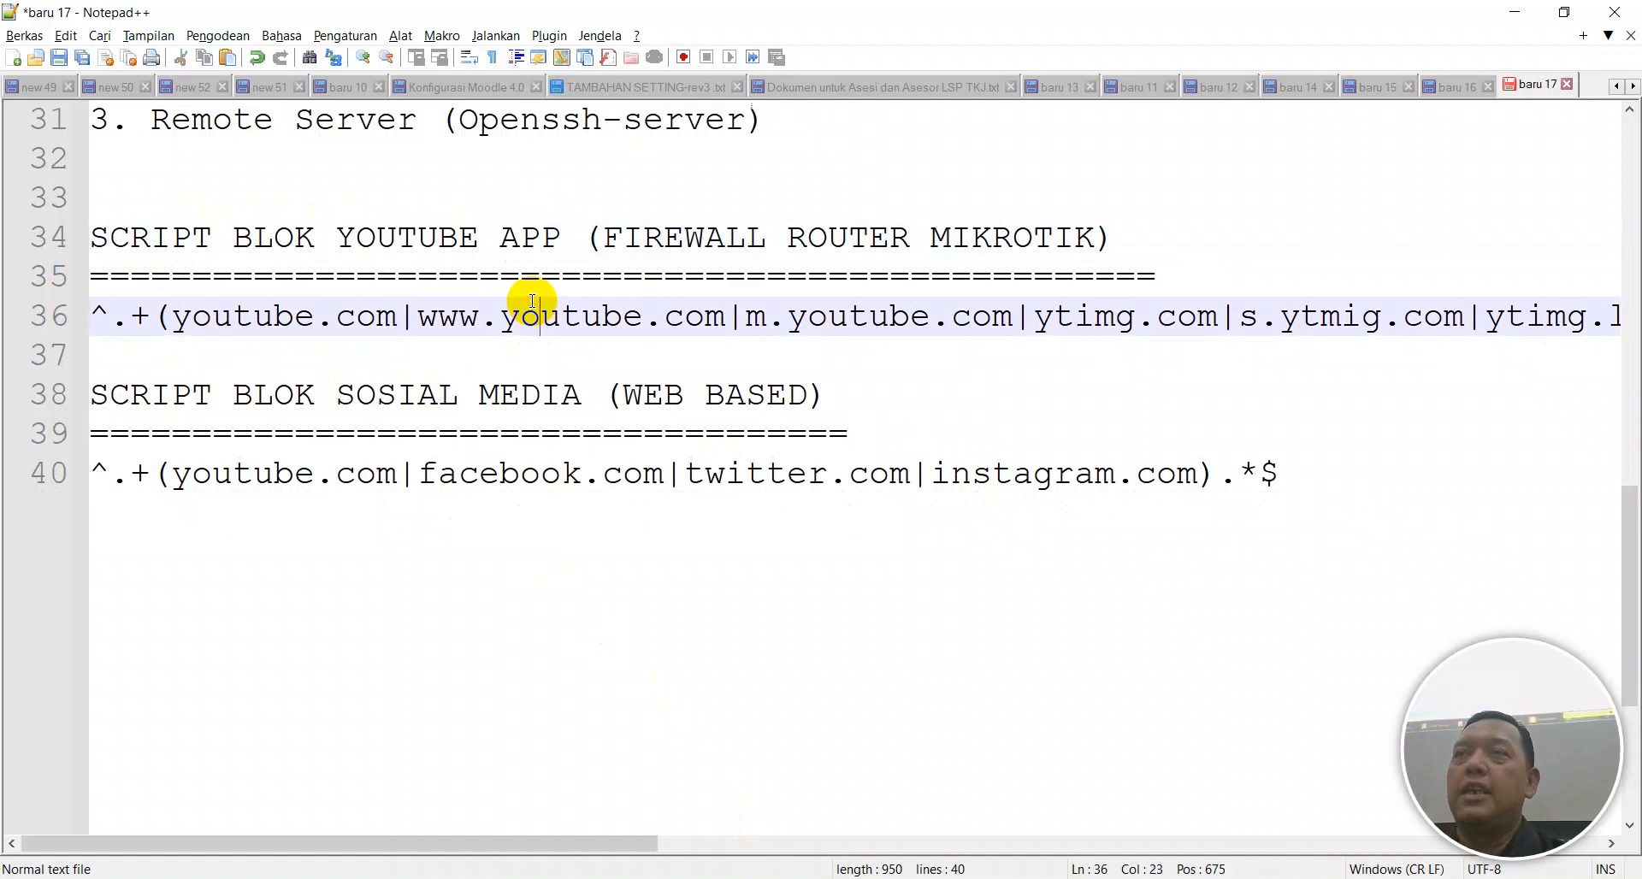
{"action": "left_click", "coordinate": [562, 436]}
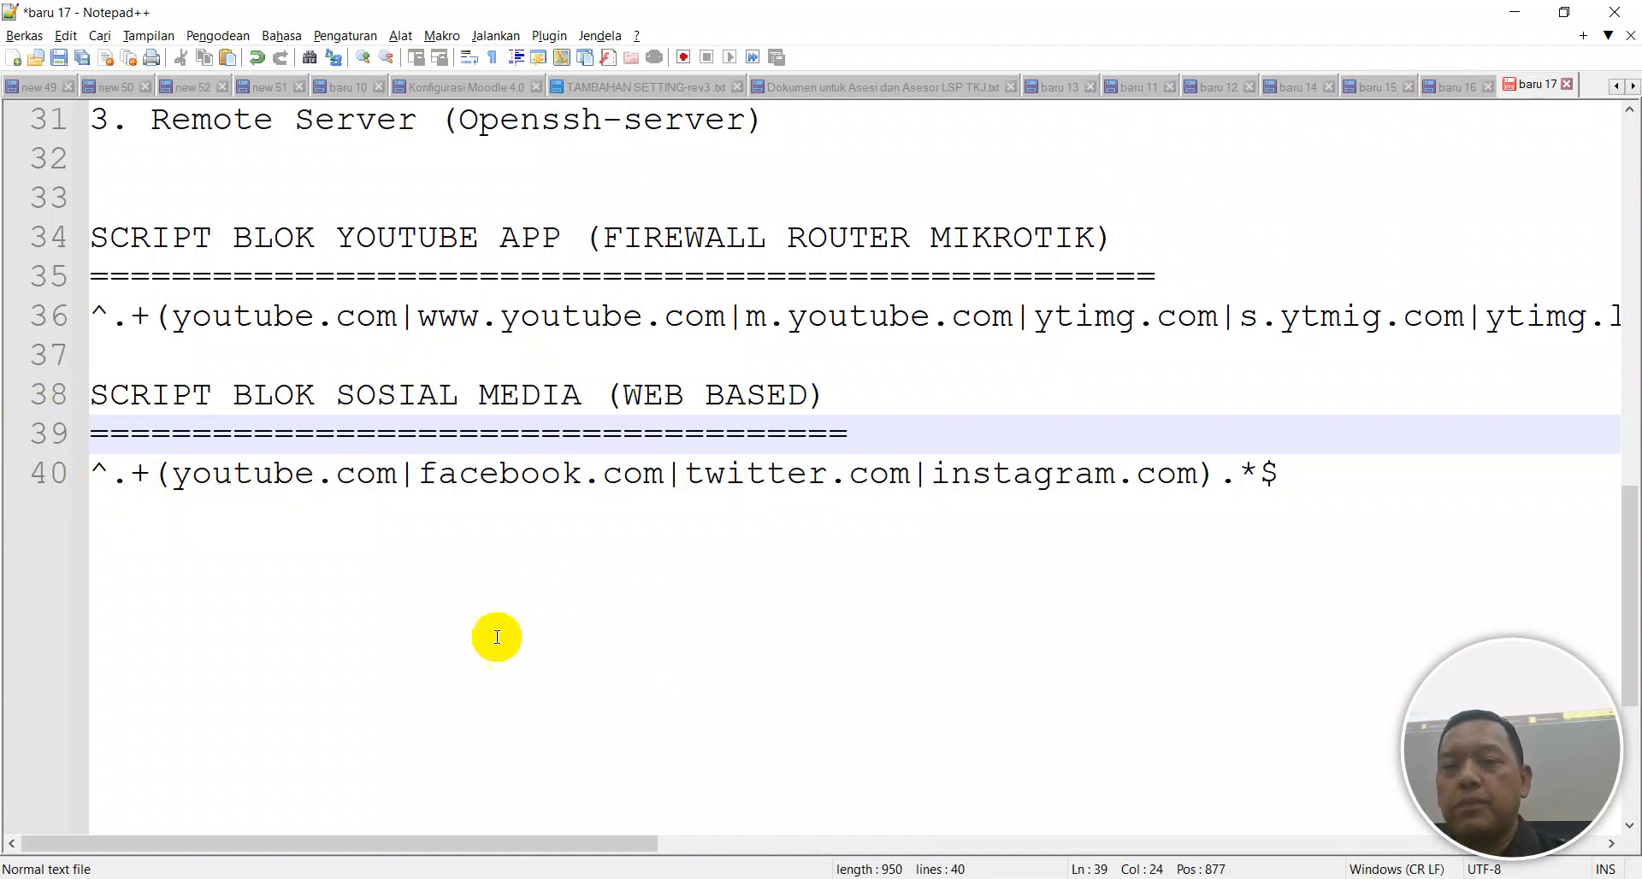
{"action": "left_click_drag", "start_coordinate": [1279, 473], "coordinate": [79, 470]}
{"action": "key", "text": "ctrl+c"}
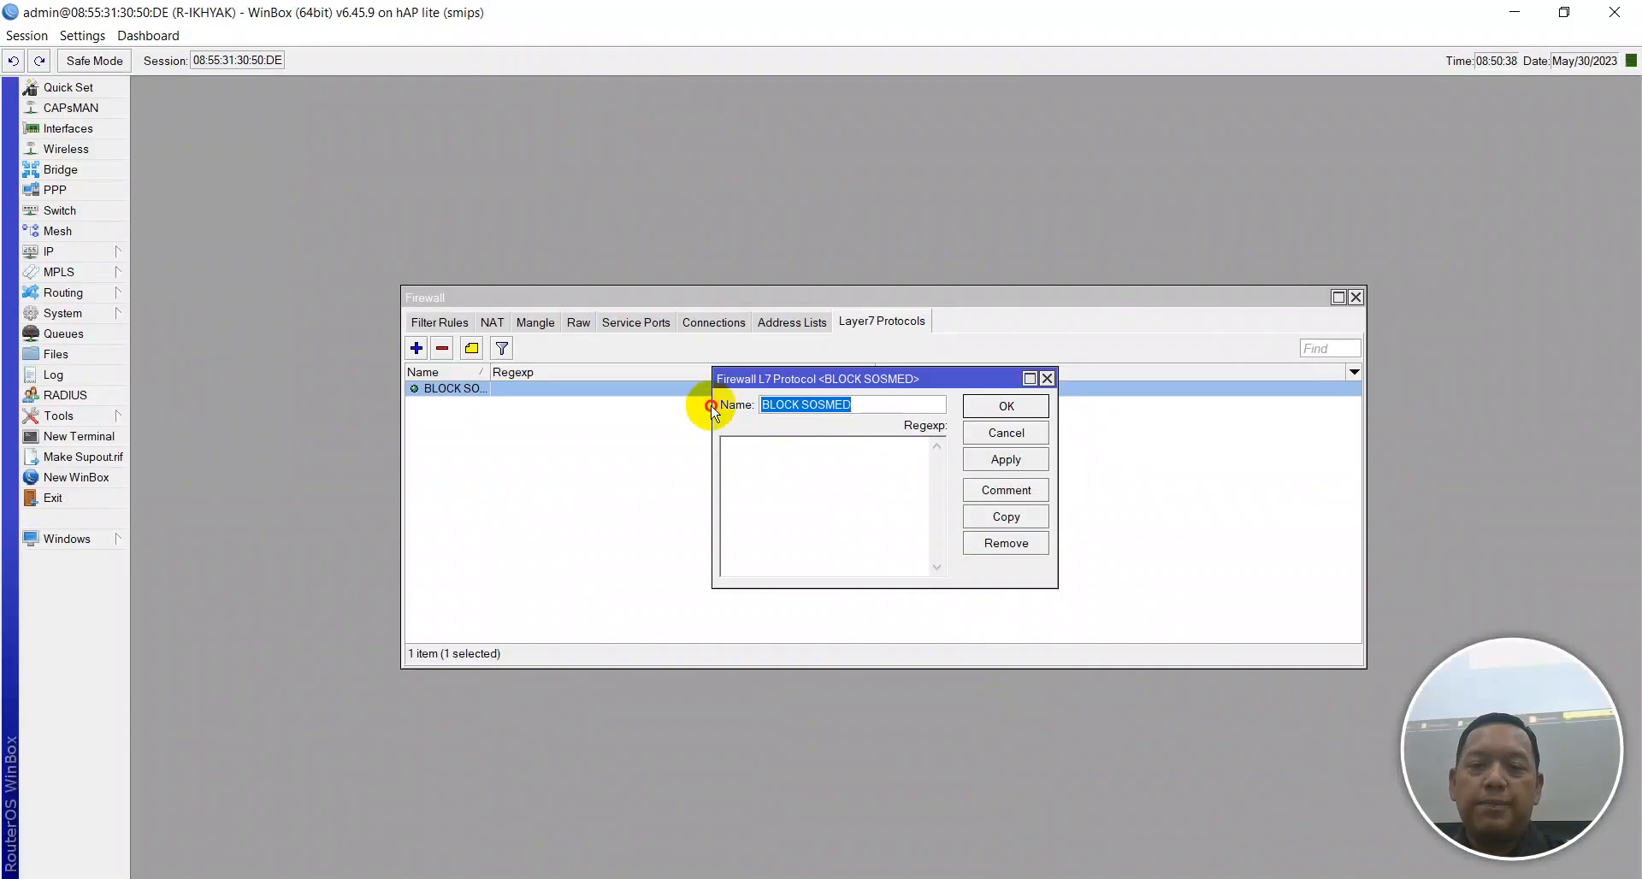
Paste ^.+(youtube.com|facebook.com|twitter.com|instagram.com).*$ as BLOCK SOSMED's regexp and apply it.
{"action": "key", "text": "Escape"}
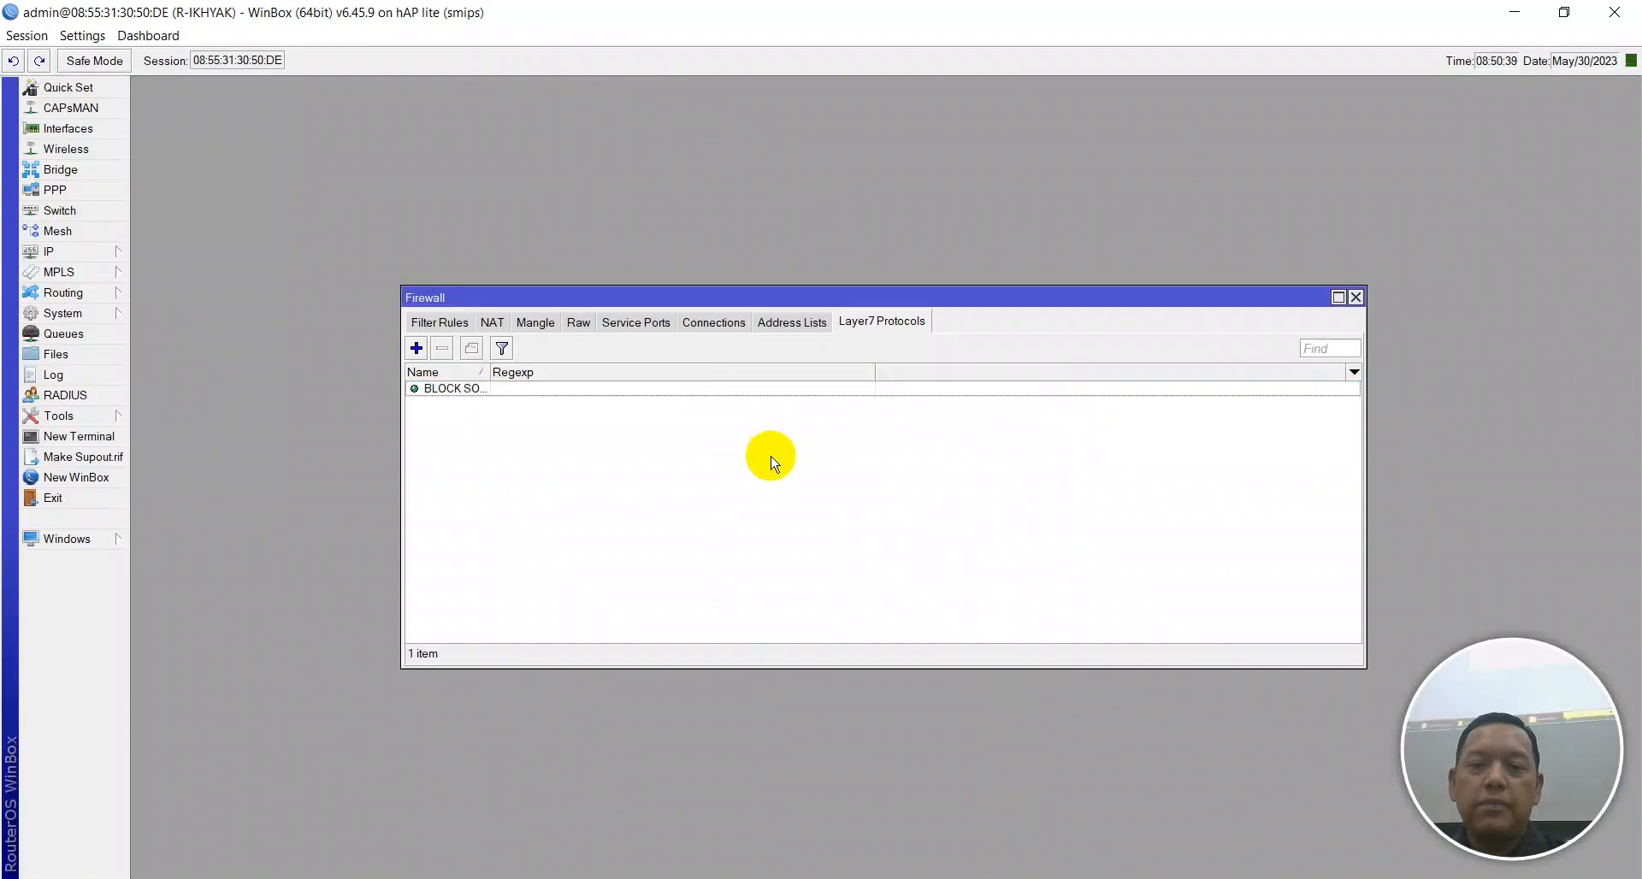
{"action": "double_click", "coordinate": [531, 395]}
{"action": "left_click", "coordinate": [838, 480]}
{"action": "key", "text": "ctrl+v"}
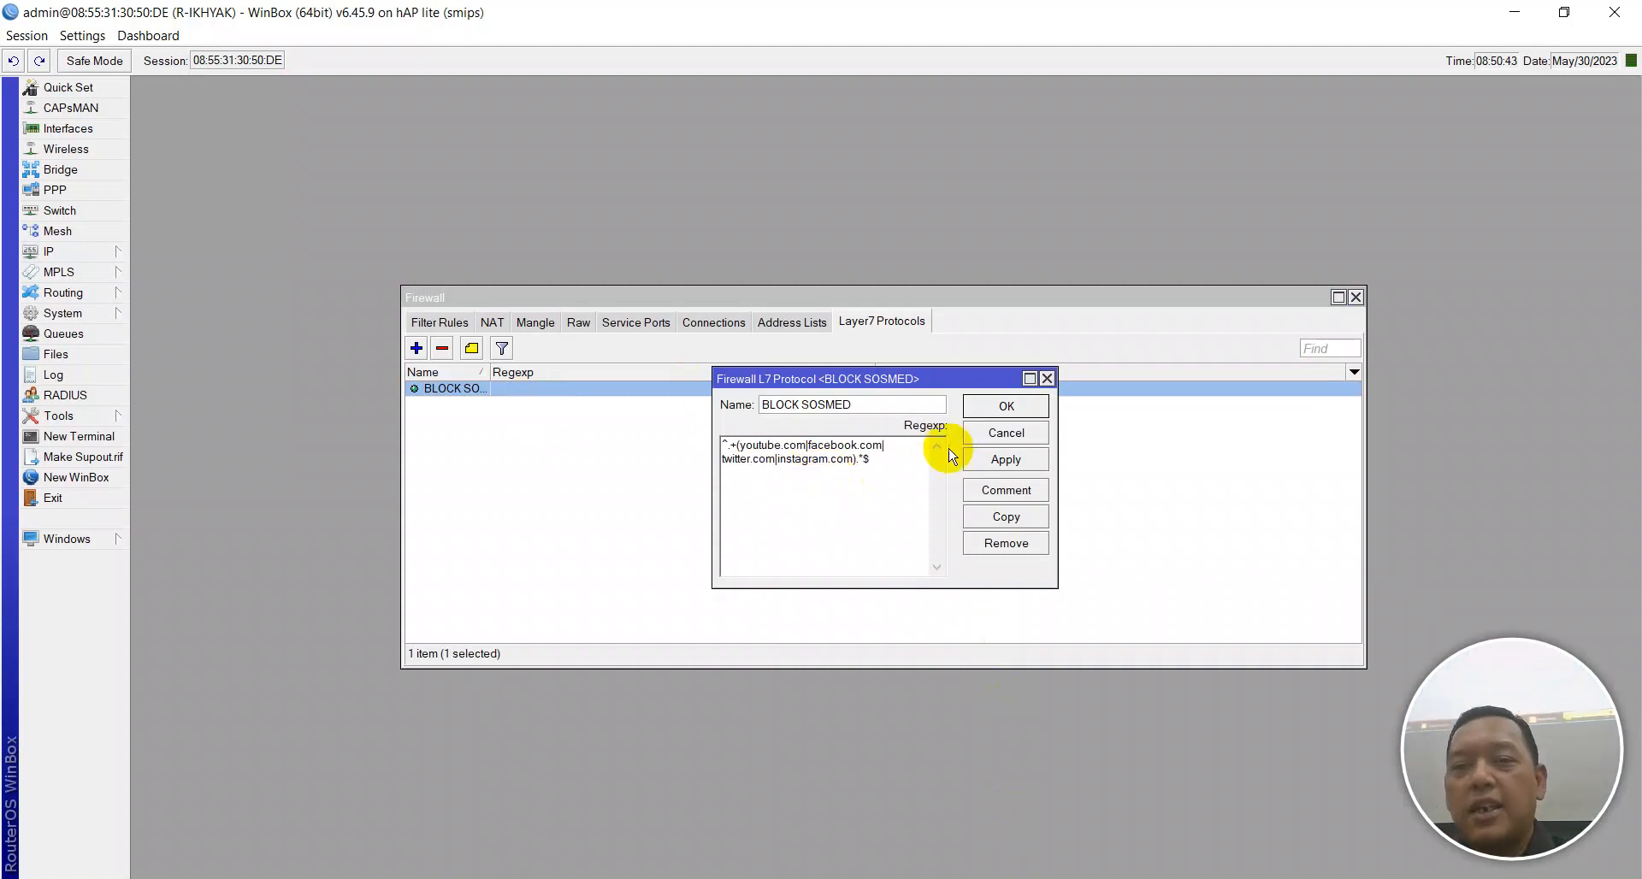
{"action": "left_click", "coordinate": [1006, 459]}
Comment the protocol 'BLOCK SOSMED', apply, and close the editor with OK.
{"action": "left_click", "coordinate": [1006, 489]}
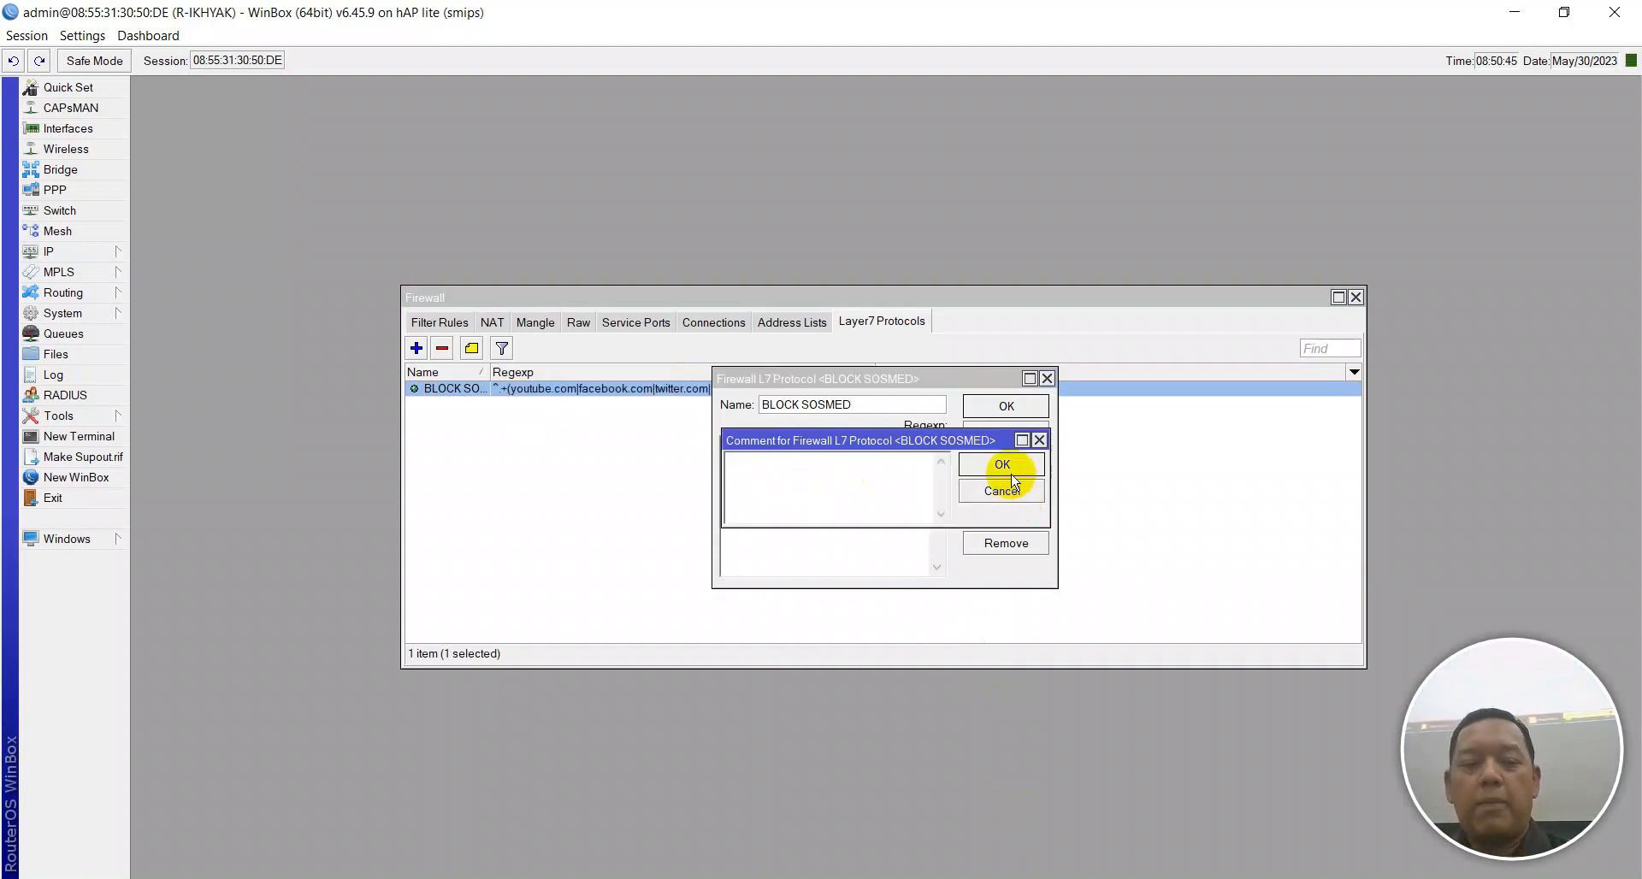
{"action": "type", "text": "BLOCK "}
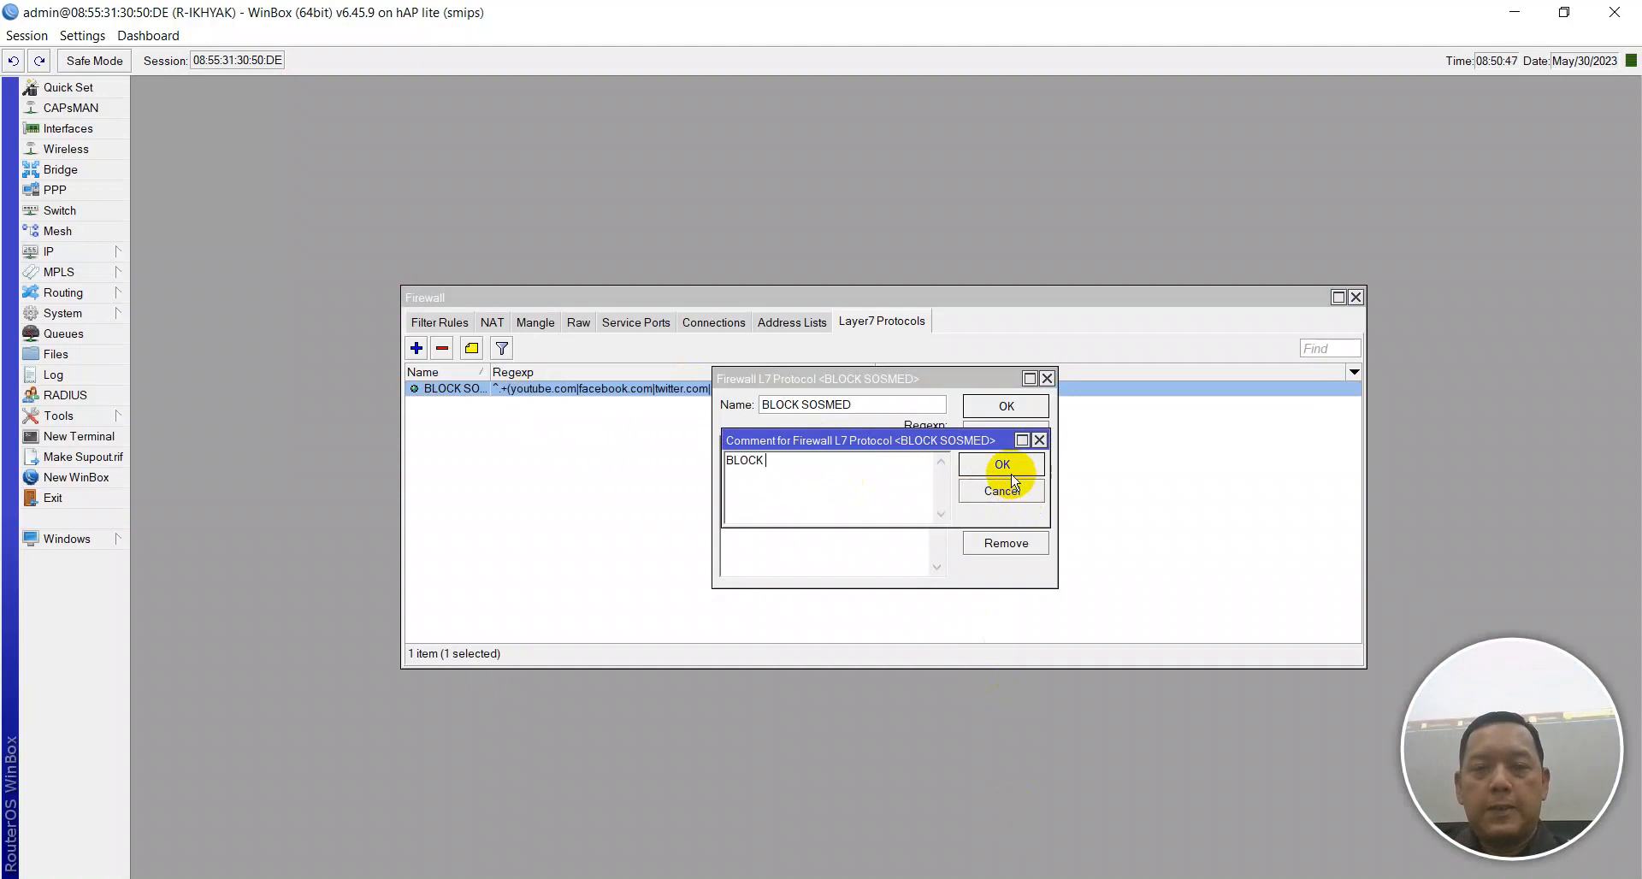
{"action": "type", "text": "SOSMED"}
{"action": "left_click", "coordinate": [1009, 468]}
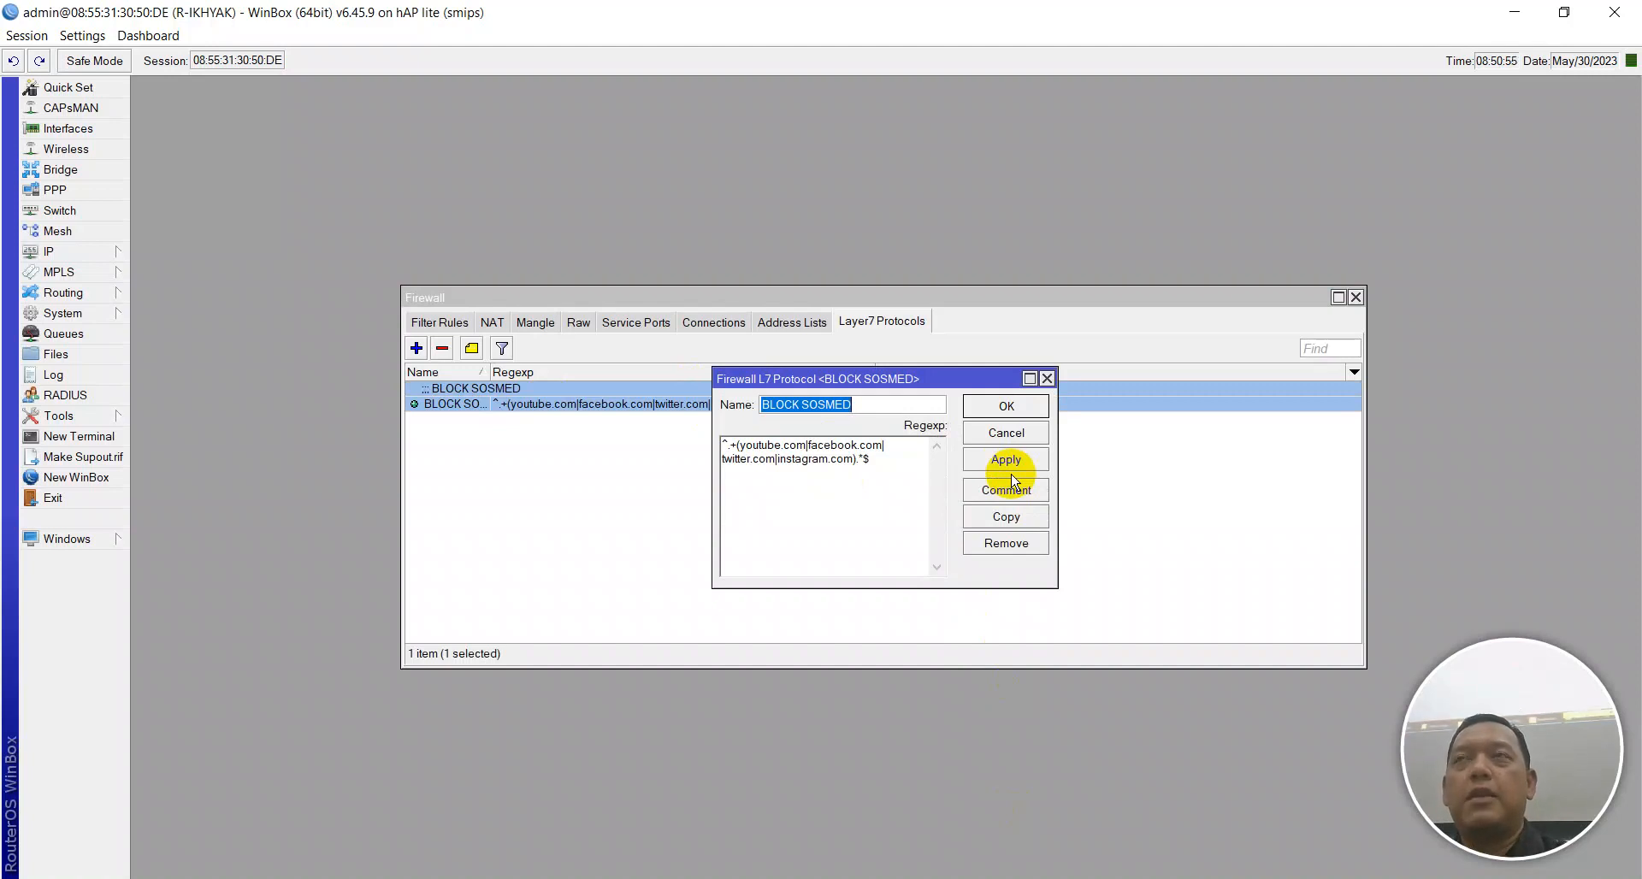
{"action": "left_click", "coordinate": [1027, 461]}
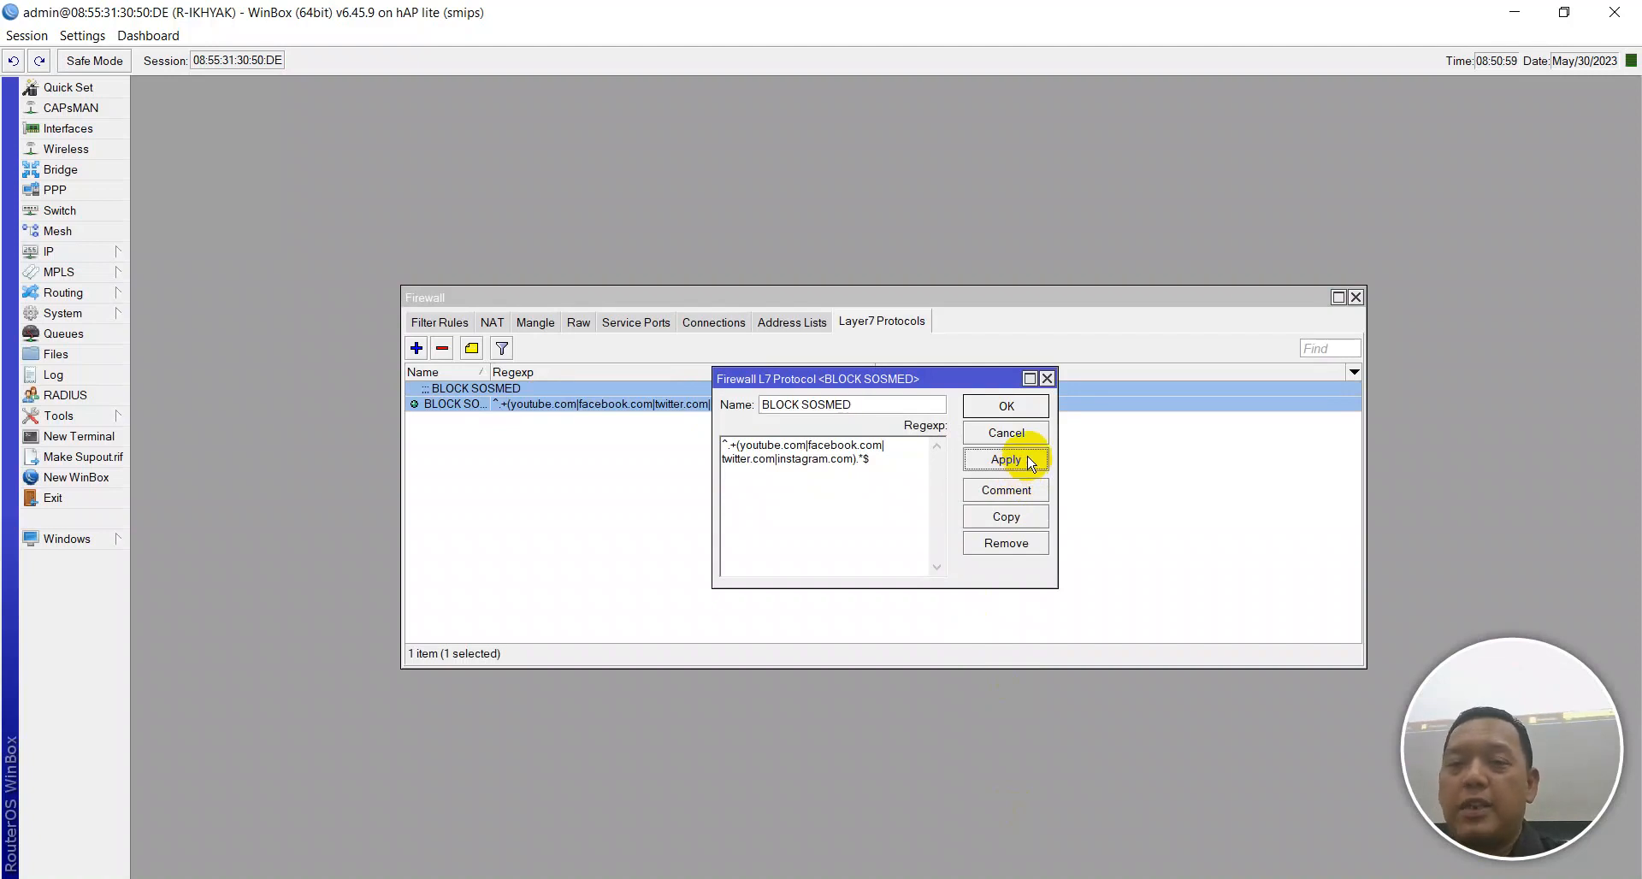
{"action": "left_click", "coordinate": [1019, 409]}
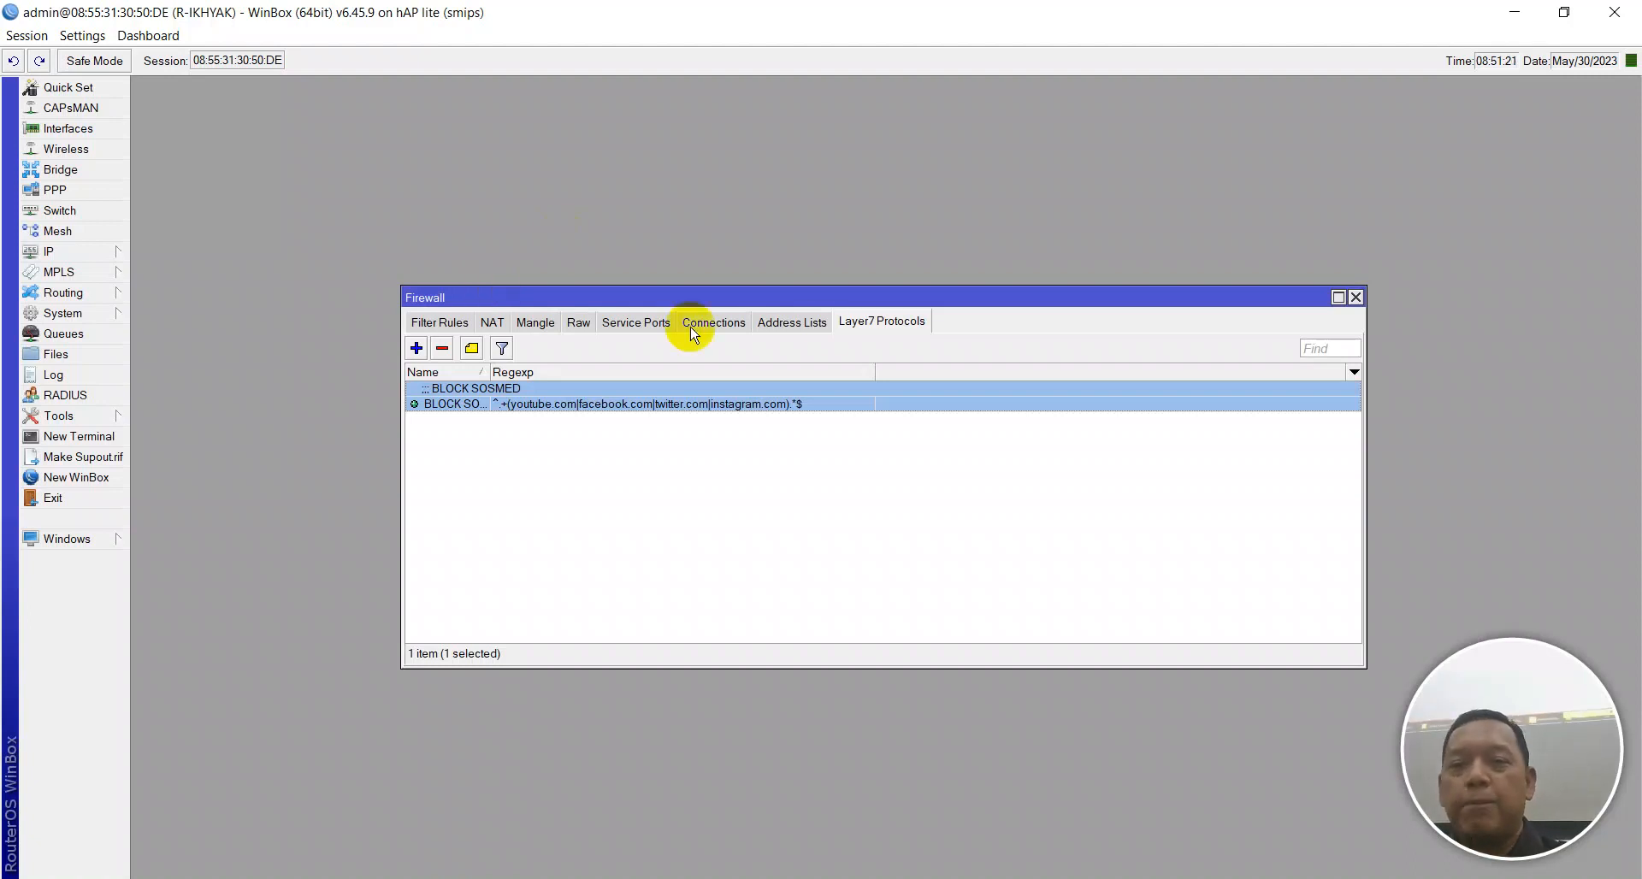
Start a new forward filter rule matching protocol 6 (tcp) with Dst. Port 443,80.
{"action": "left_click", "coordinate": [439, 324]}
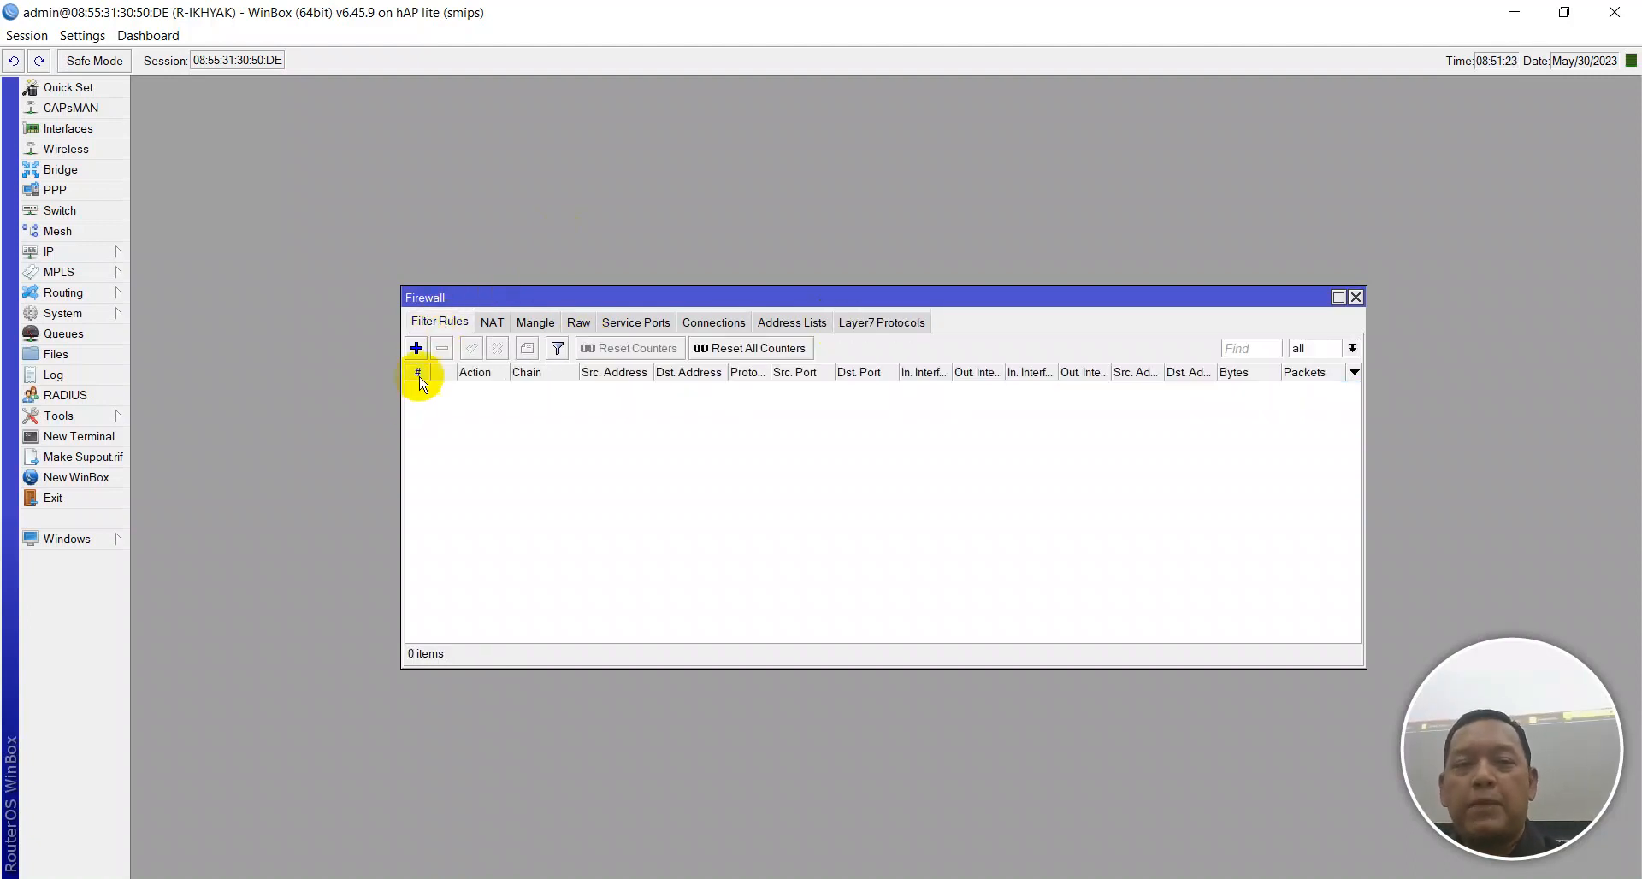
{"action": "left_click", "coordinate": [418, 348]}
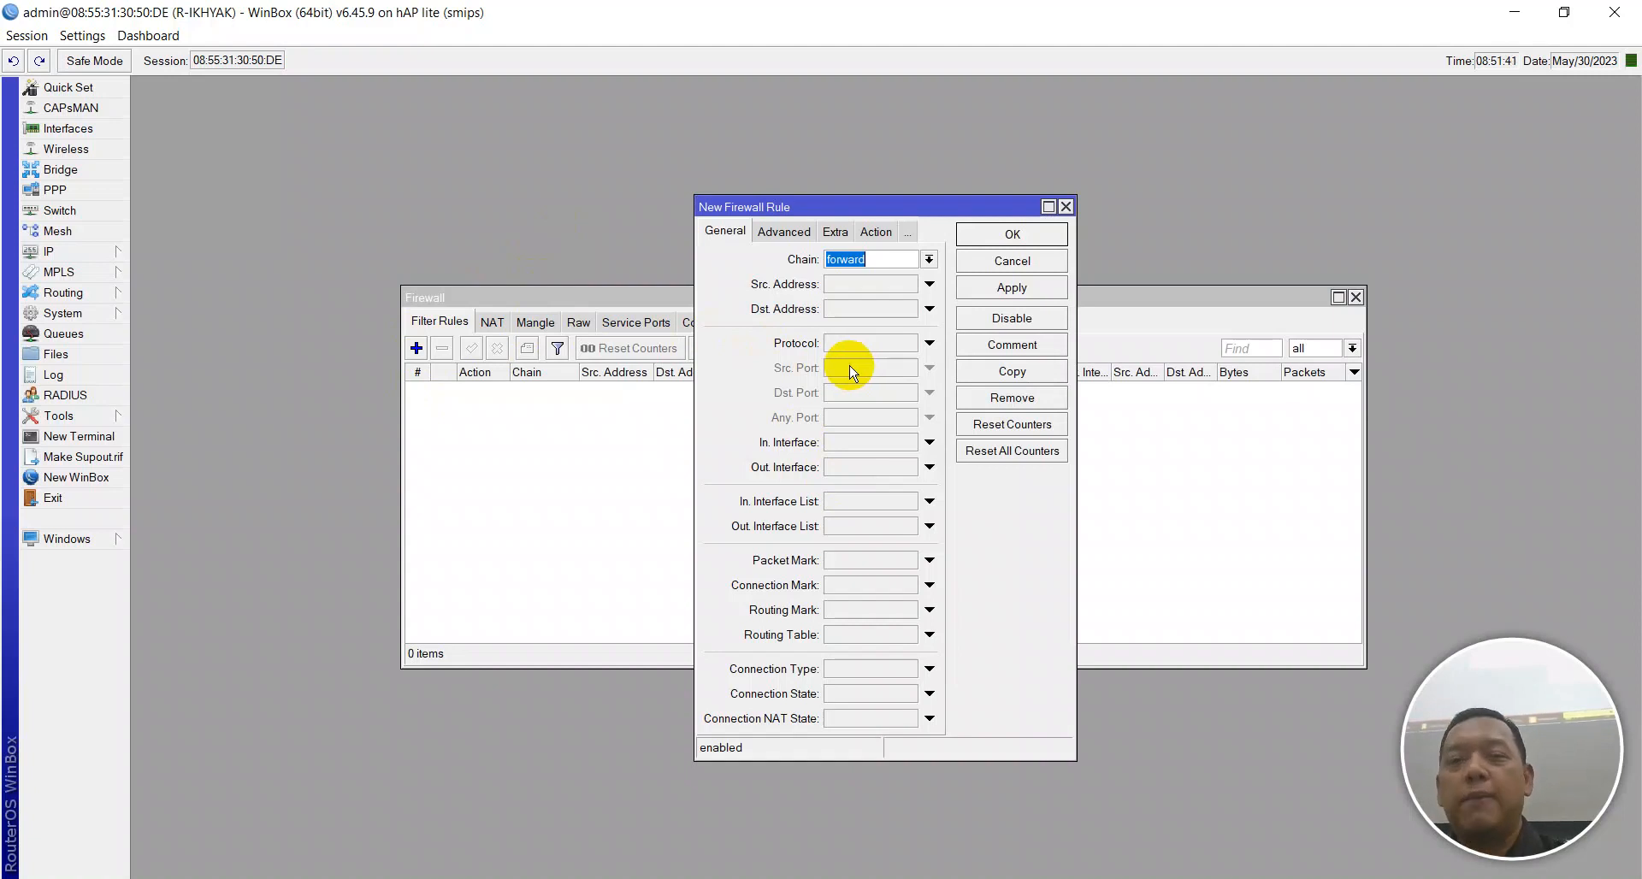
{"action": "left_click_drag", "start_coordinate": [695, 342], "coordinate": [522, 328]}
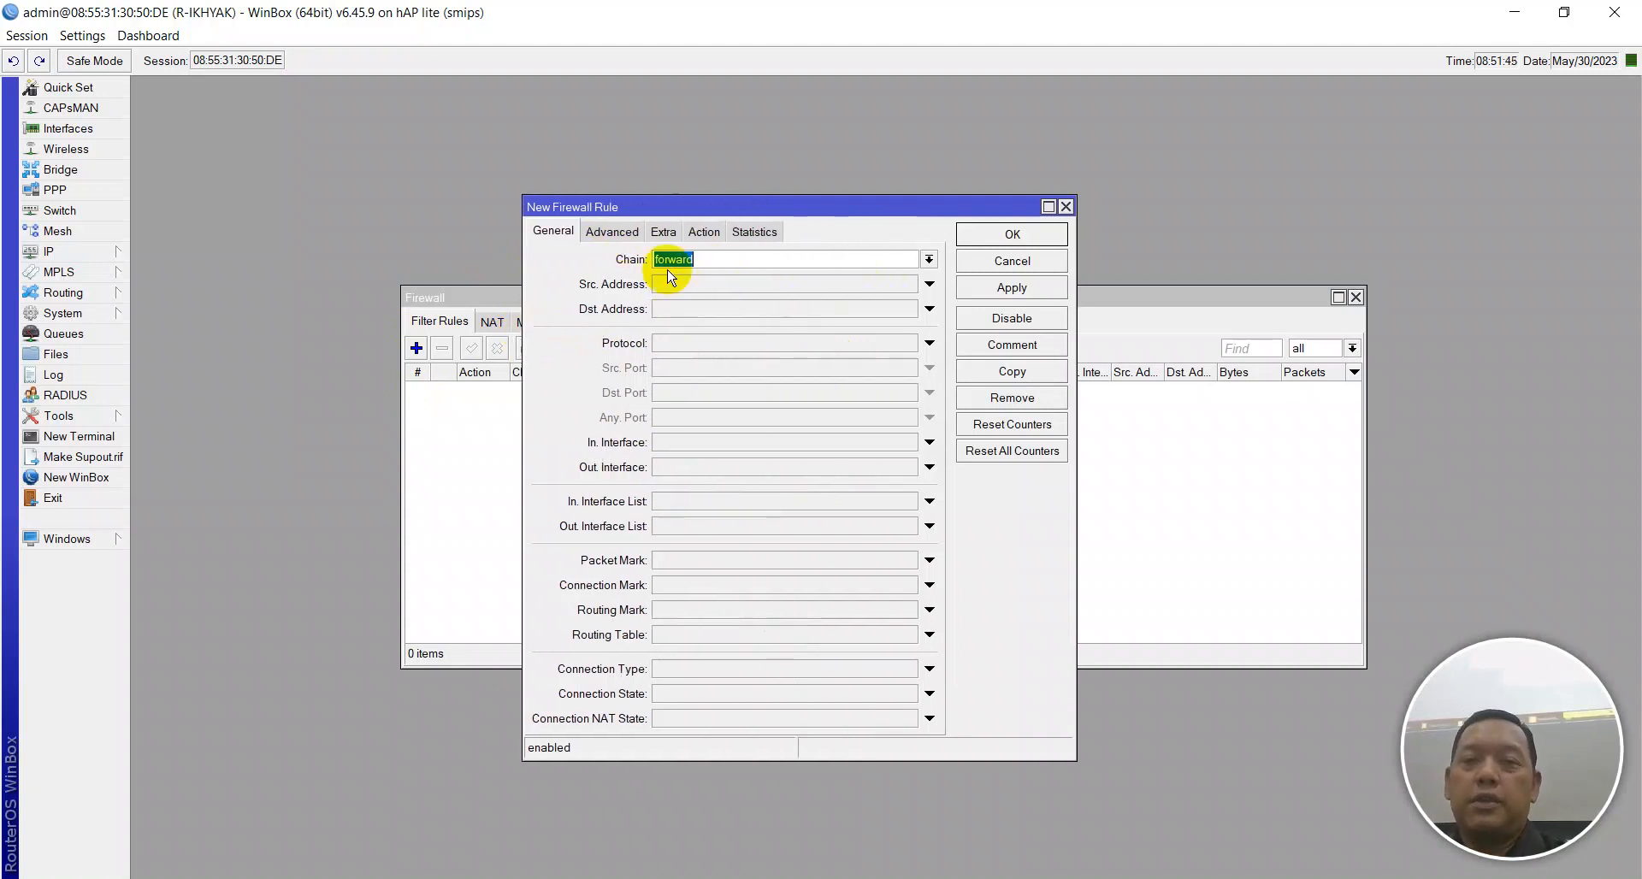
{"action": "left_click", "coordinate": [681, 344]}
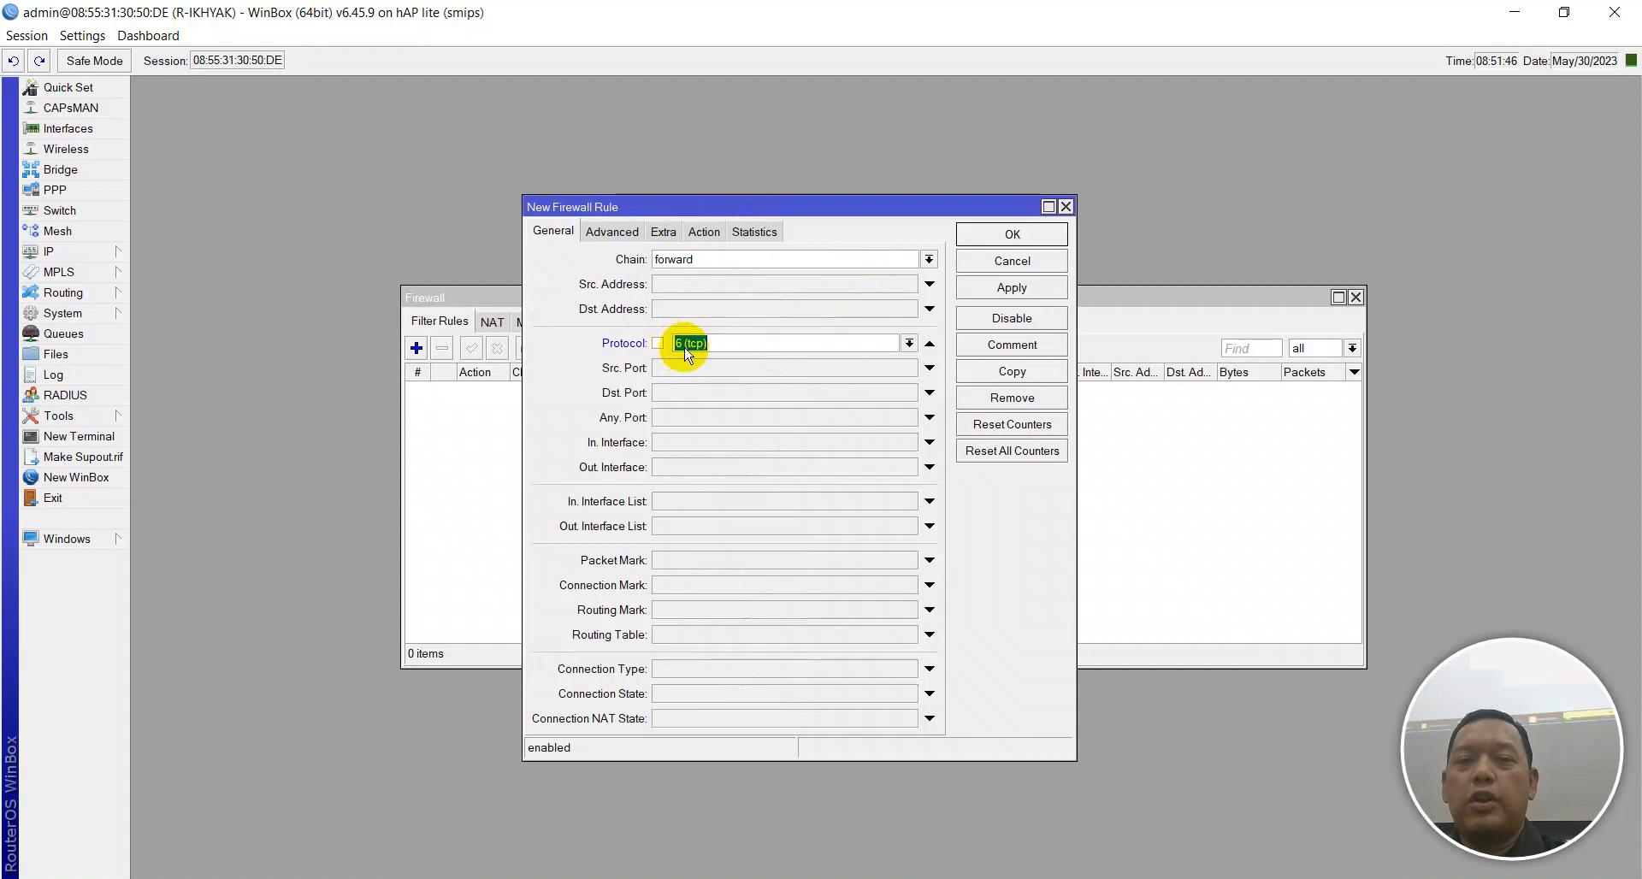
{"action": "left_click", "coordinate": [696, 392]}
{"action": "type", "text": "443"}
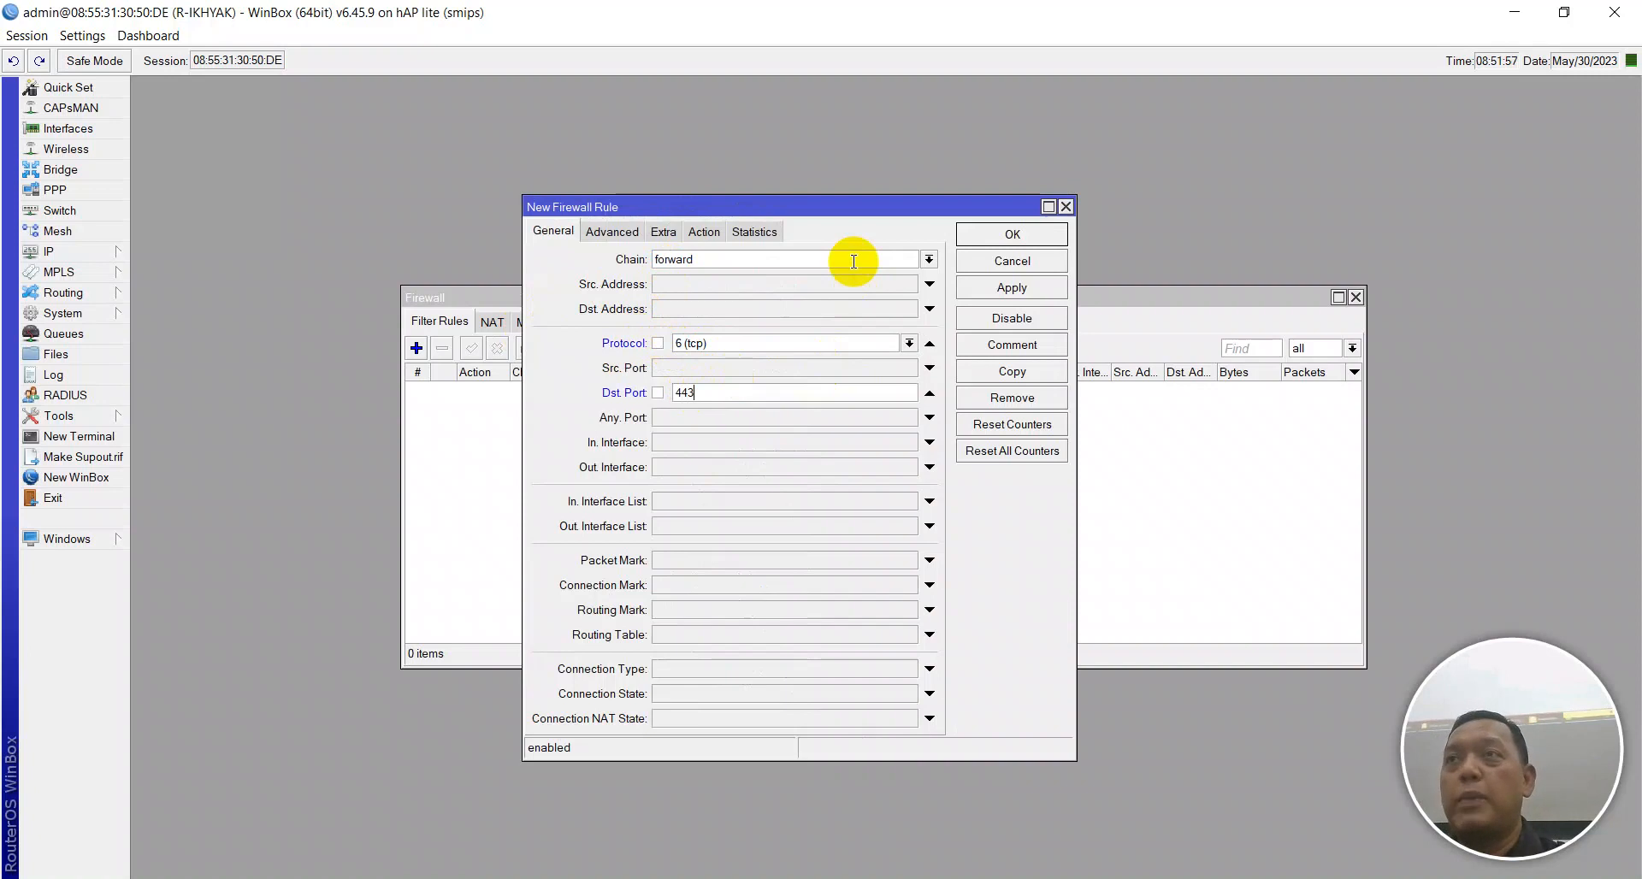
{"action": "type", "text": ",80"}
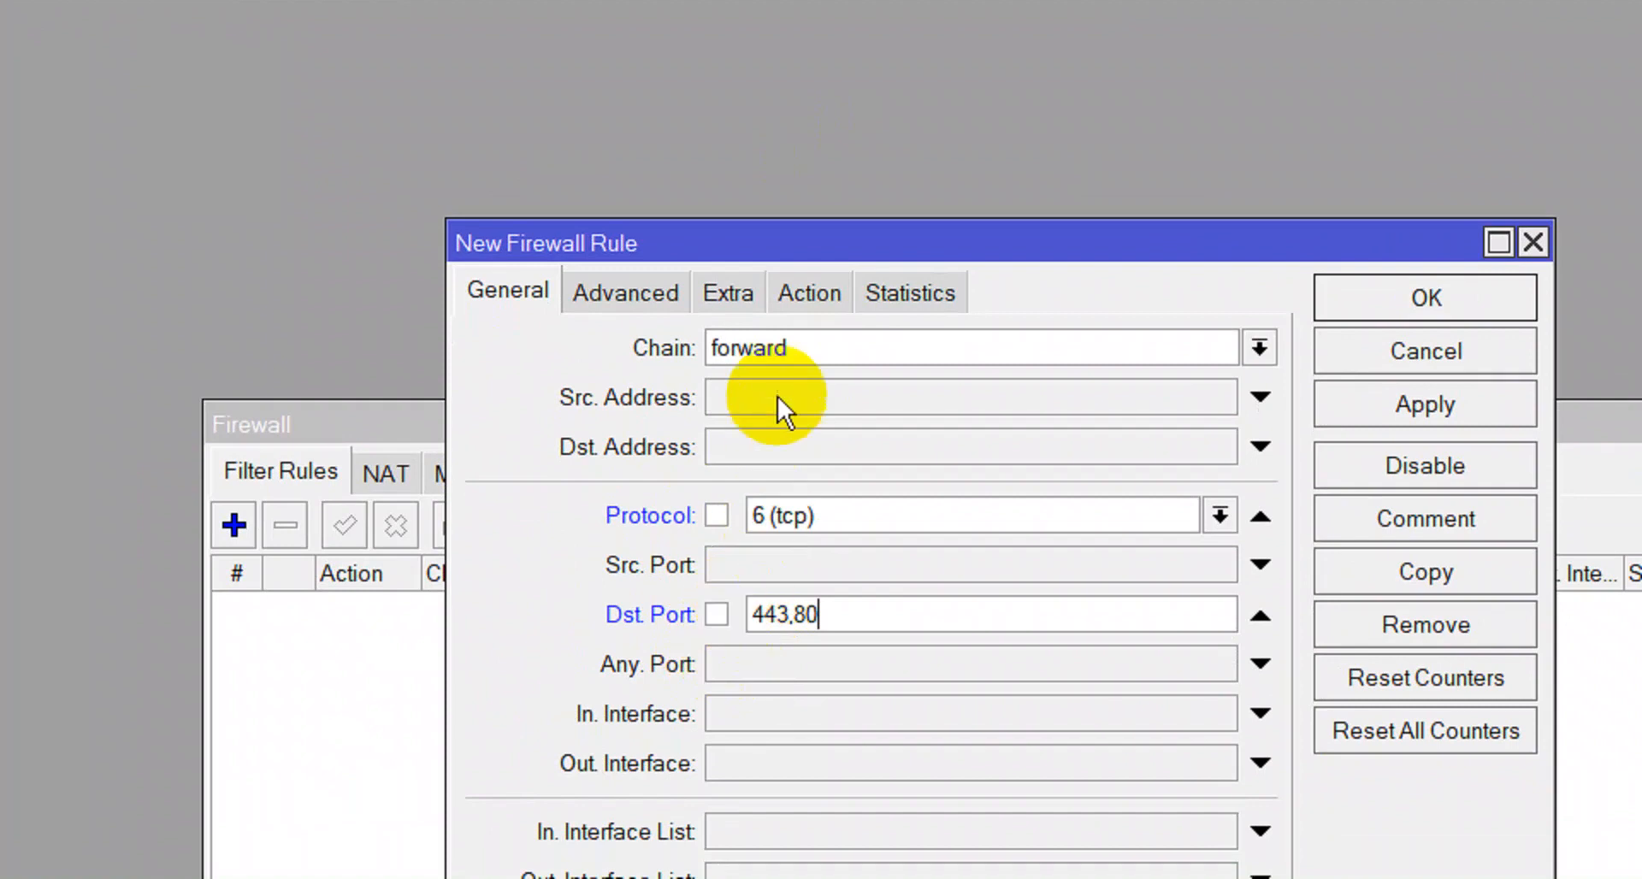
{"action": "left_click", "coordinate": [670, 291]}
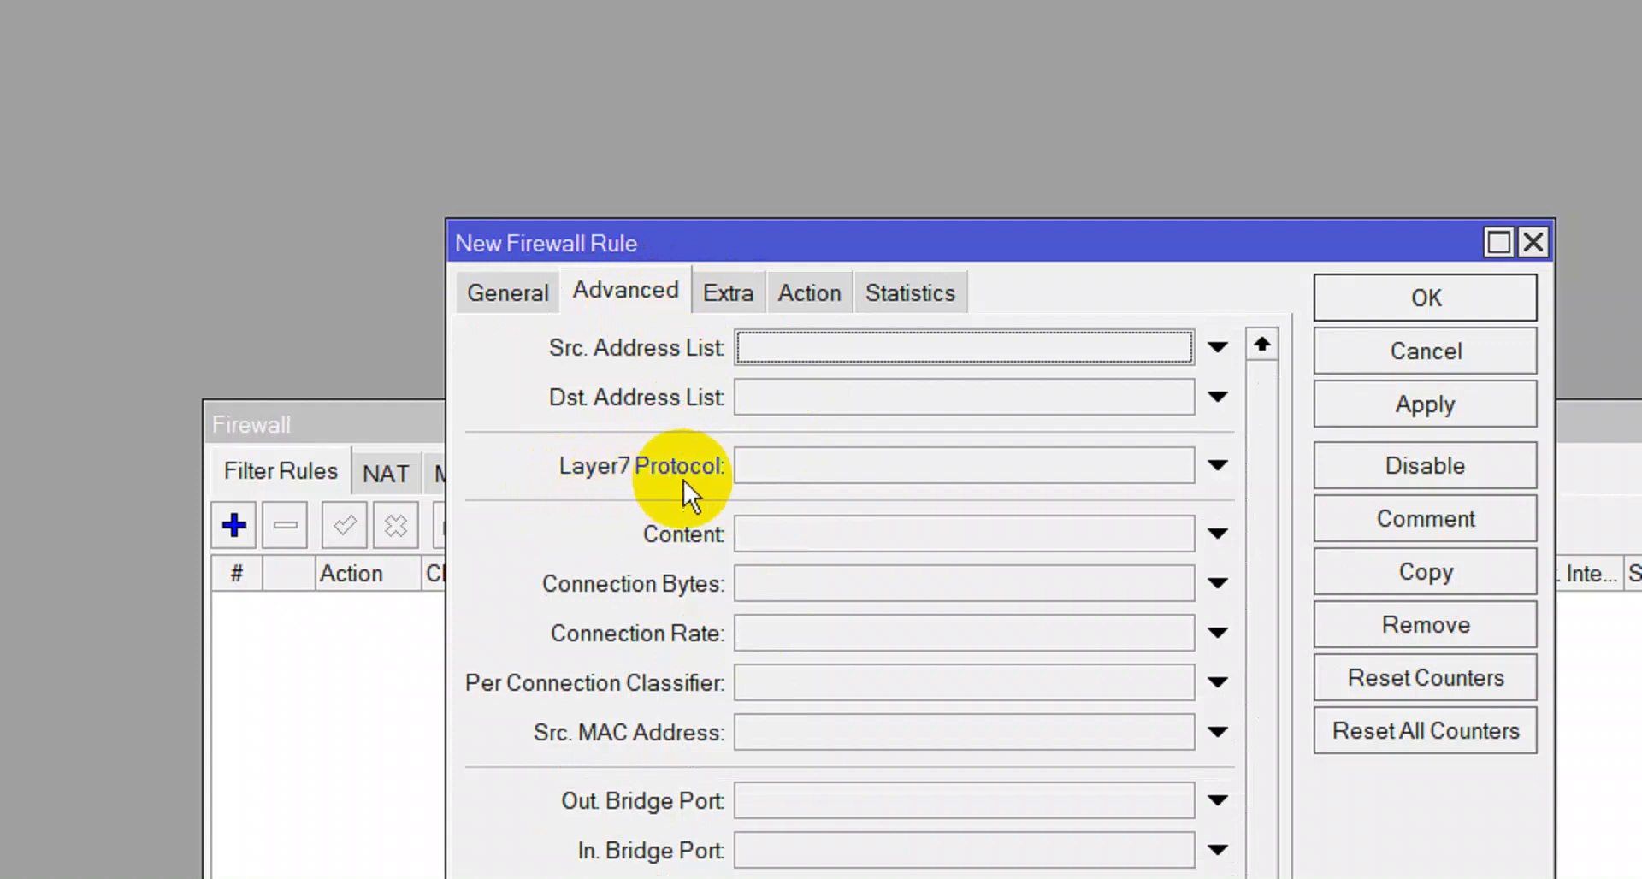
Set Layer7 Protocol to BLOCK SOSMED and action to drop, then recheck the General and Advanced settings.
{"action": "left_click", "coordinate": [1132, 484]}
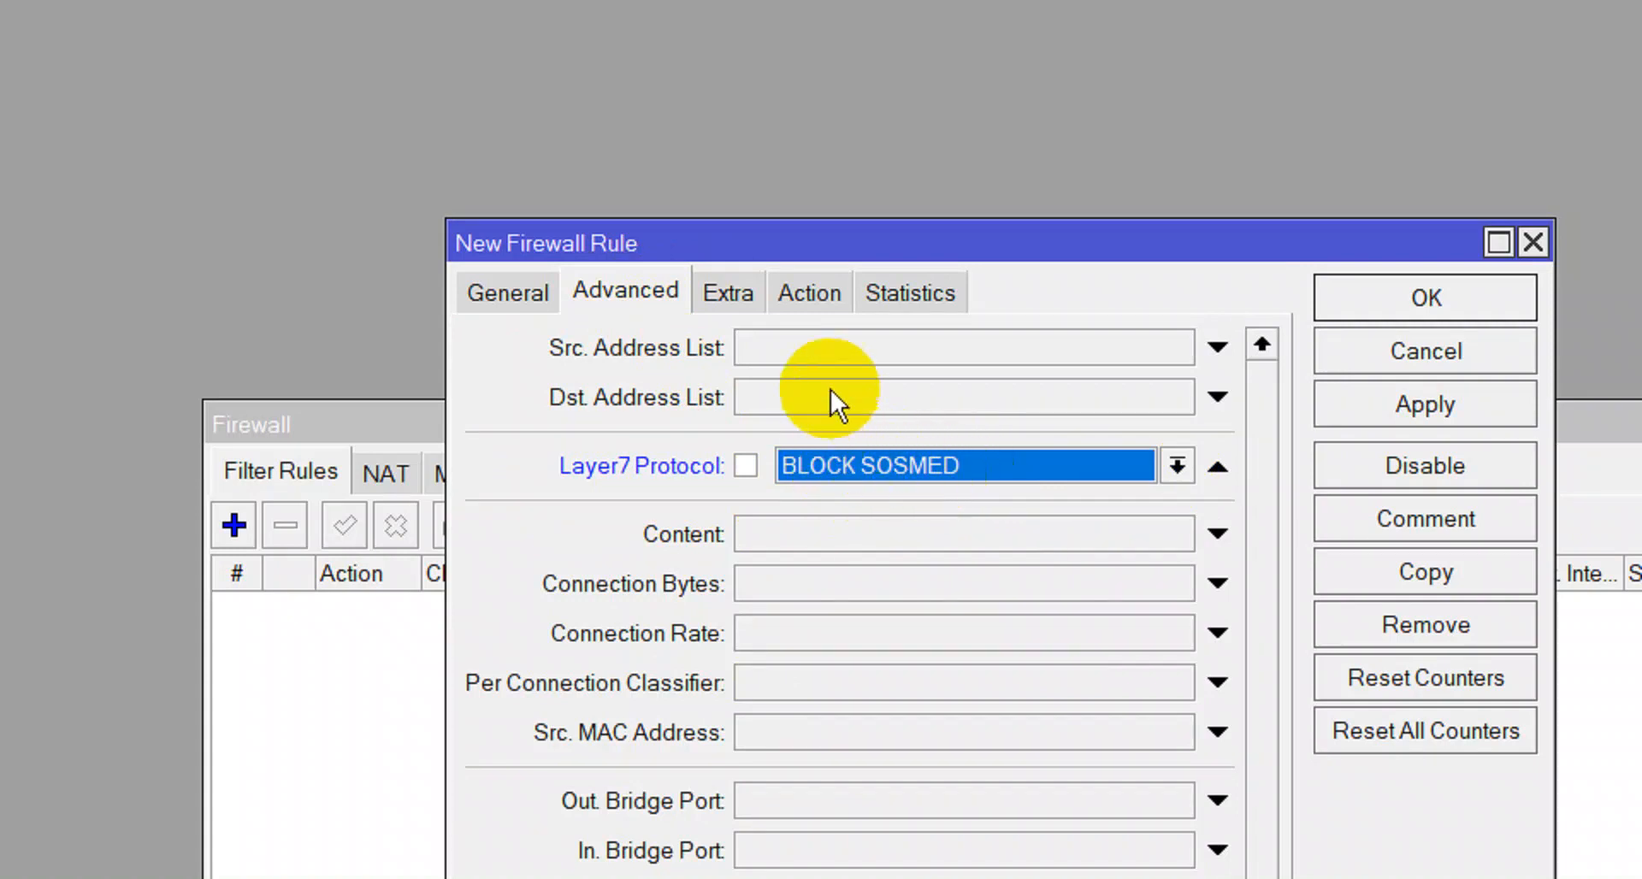
{"action": "left_click", "coordinate": [811, 293]}
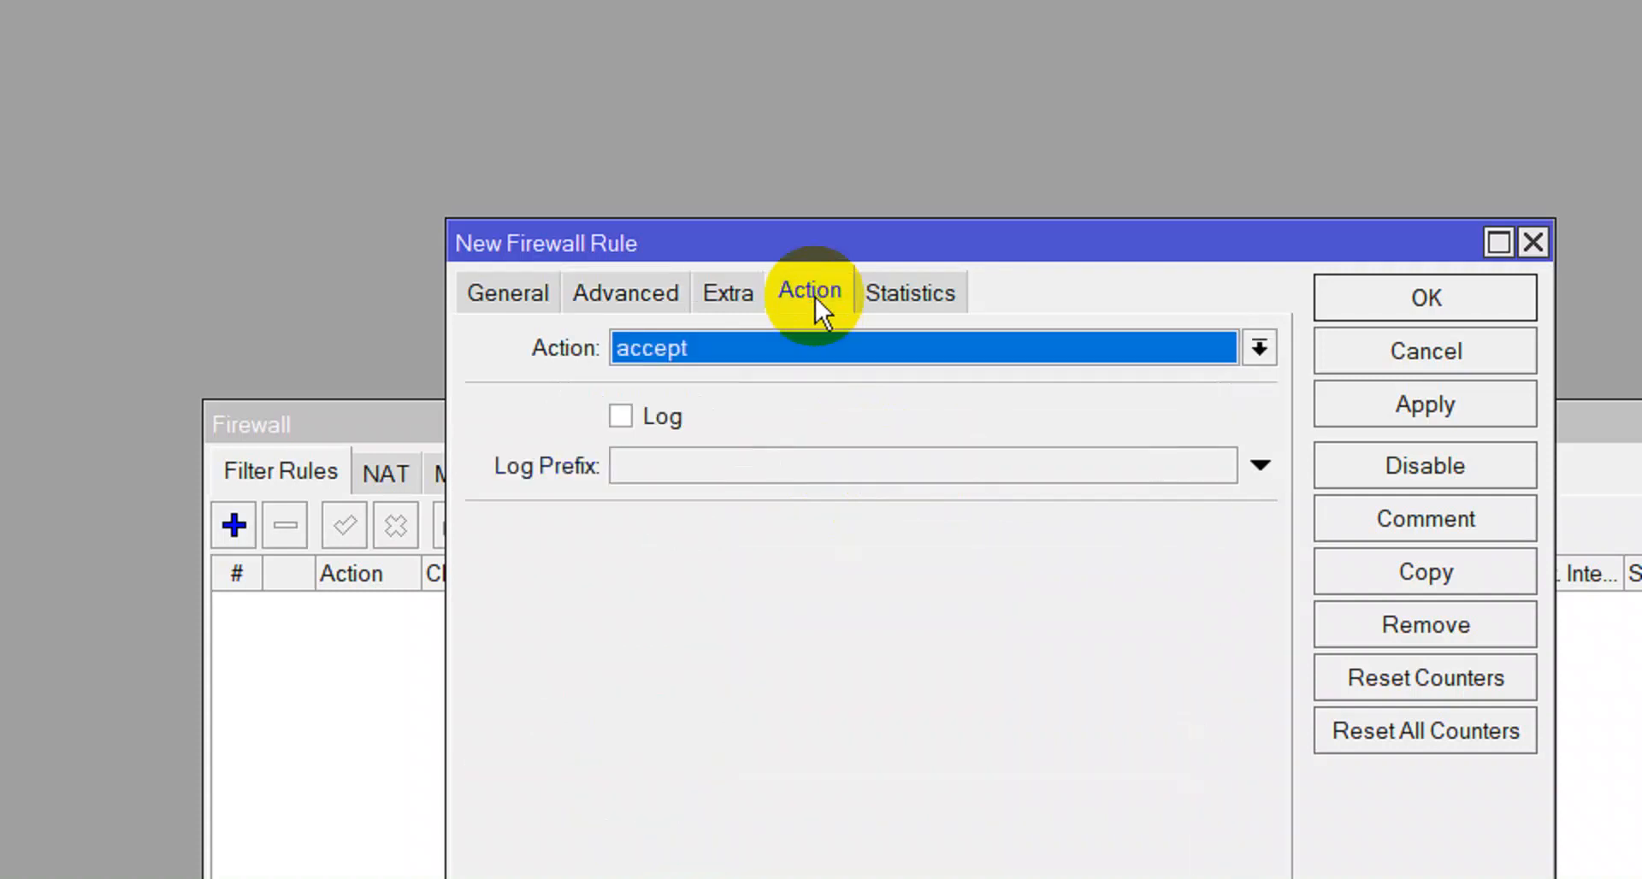
{"action": "left_click", "coordinate": [763, 348]}
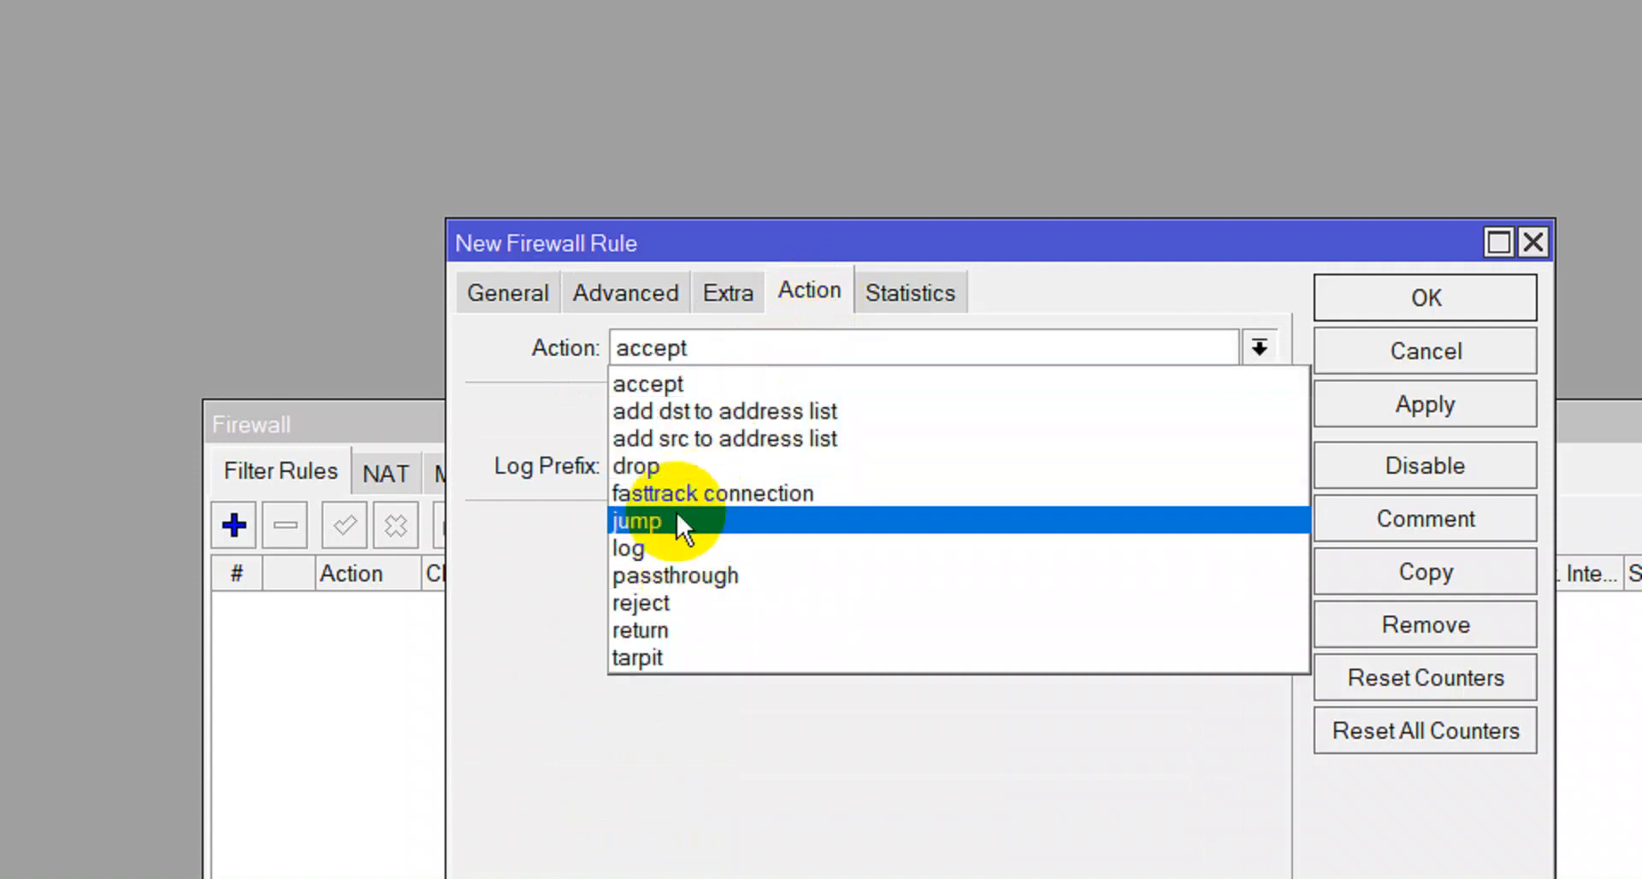
{"action": "left_click", "coordinate": [669, 469]}
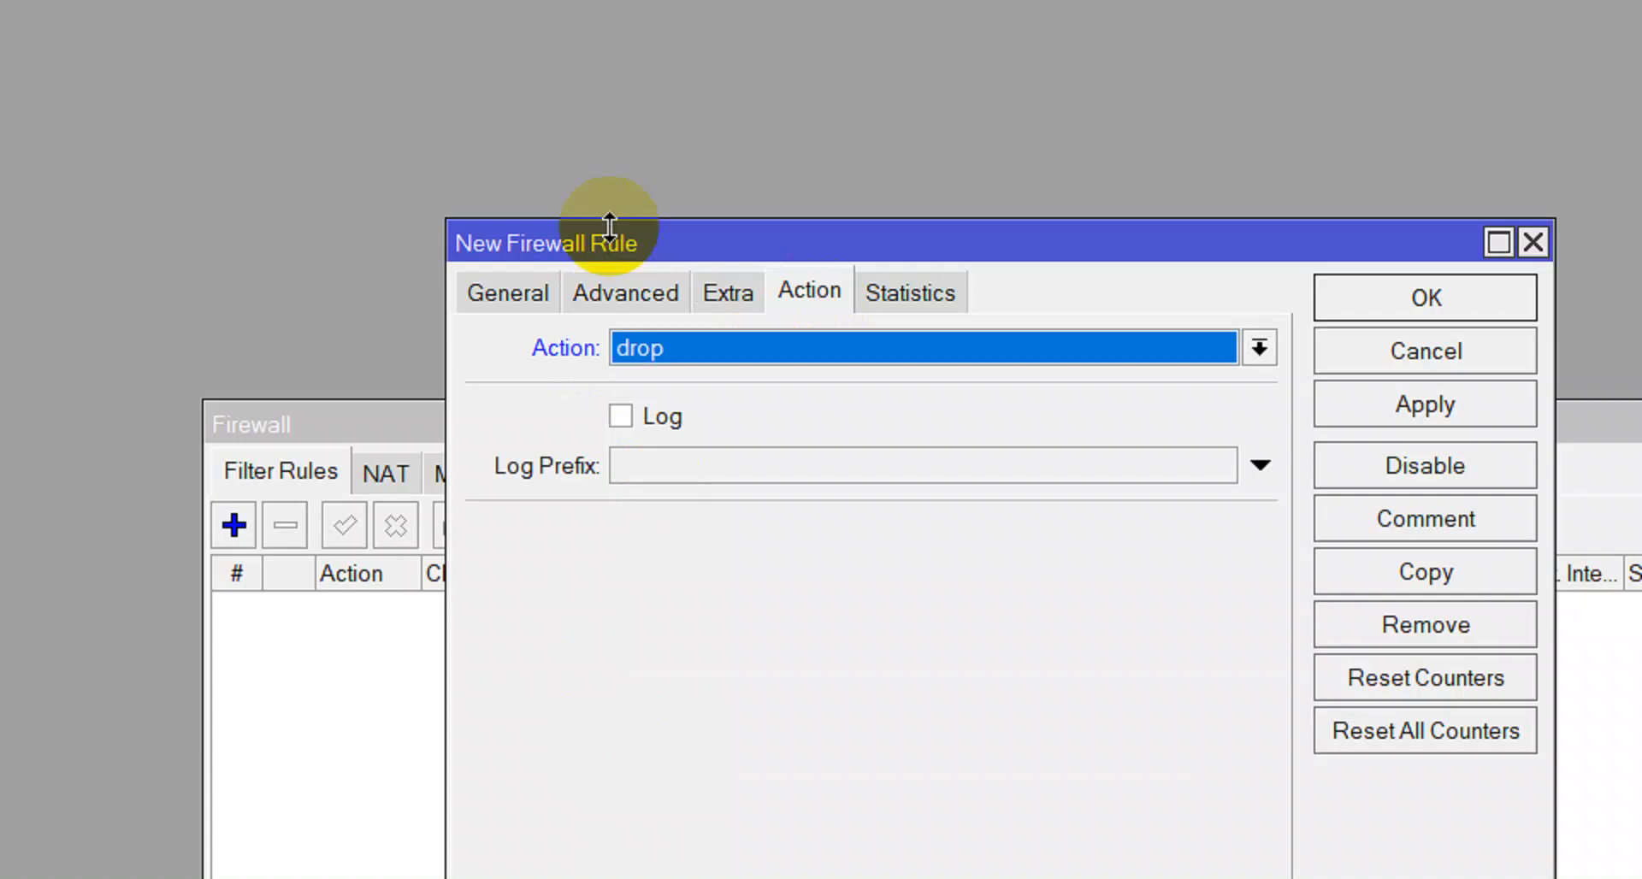
{"action": "left_click", "coordinate": [515, 276]}
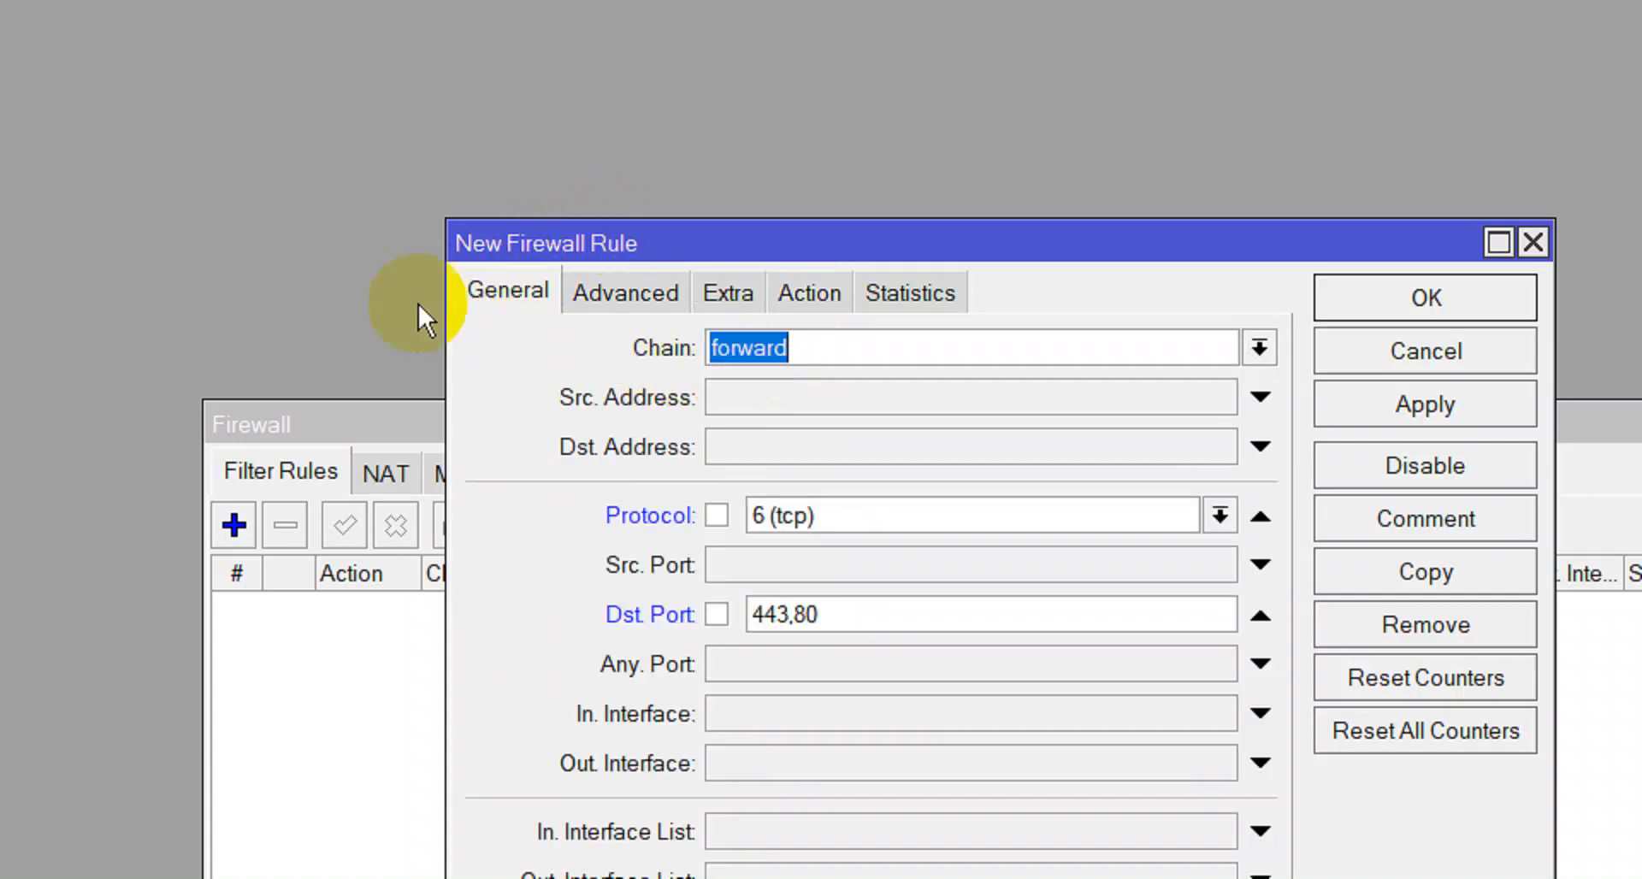
{"action": "left_click", "coordinate": [923, 516]}
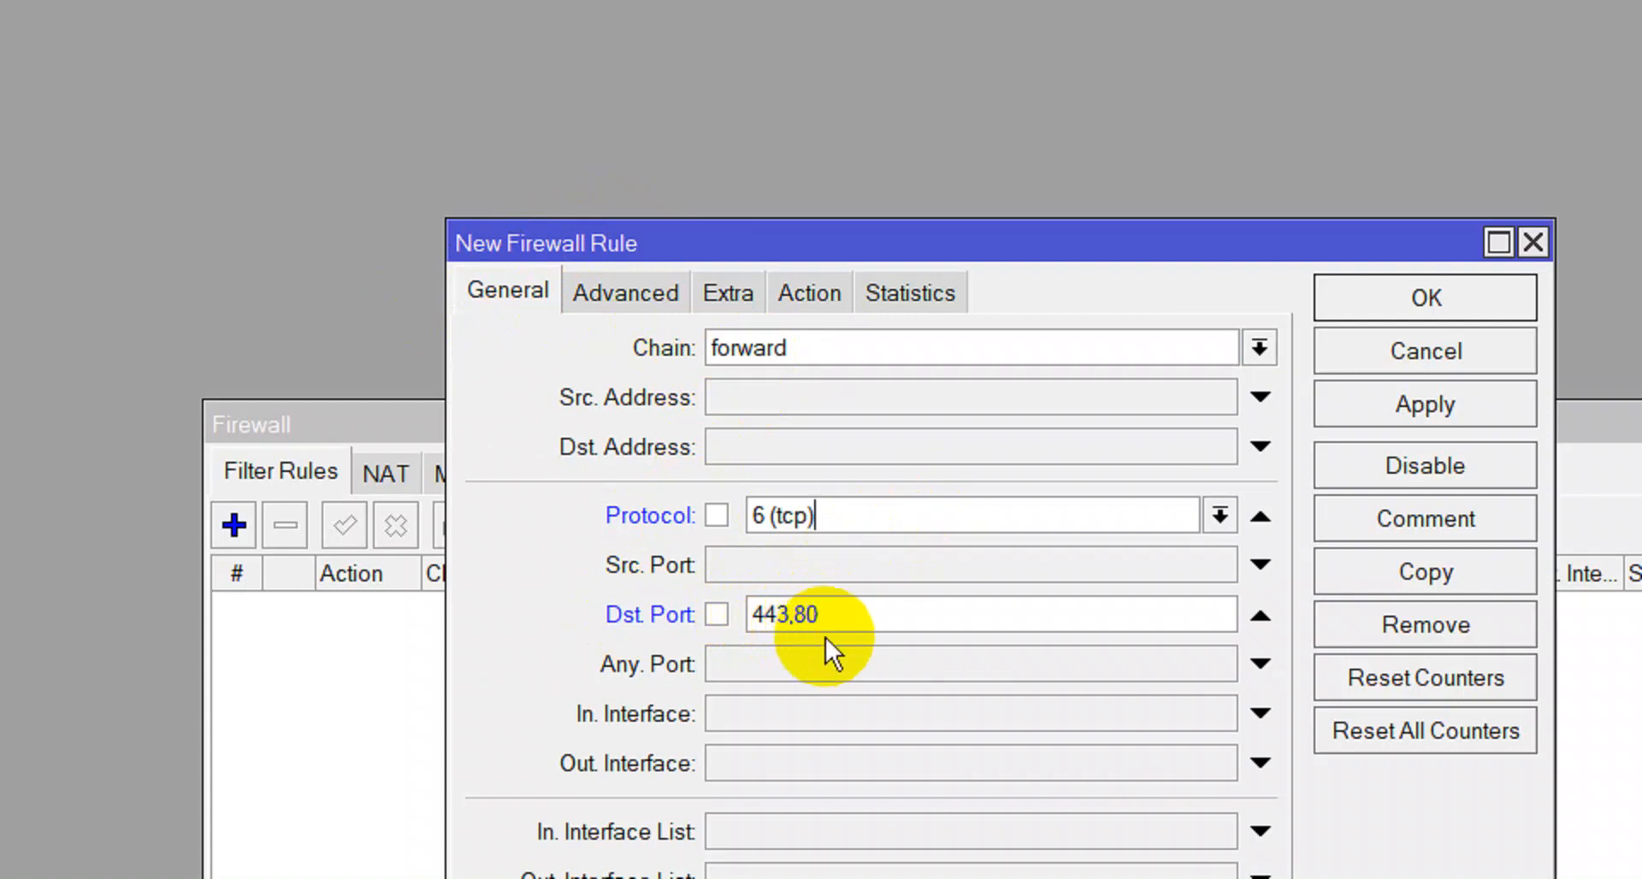
{"action": "left_click", "coordinate": [629, 299]}
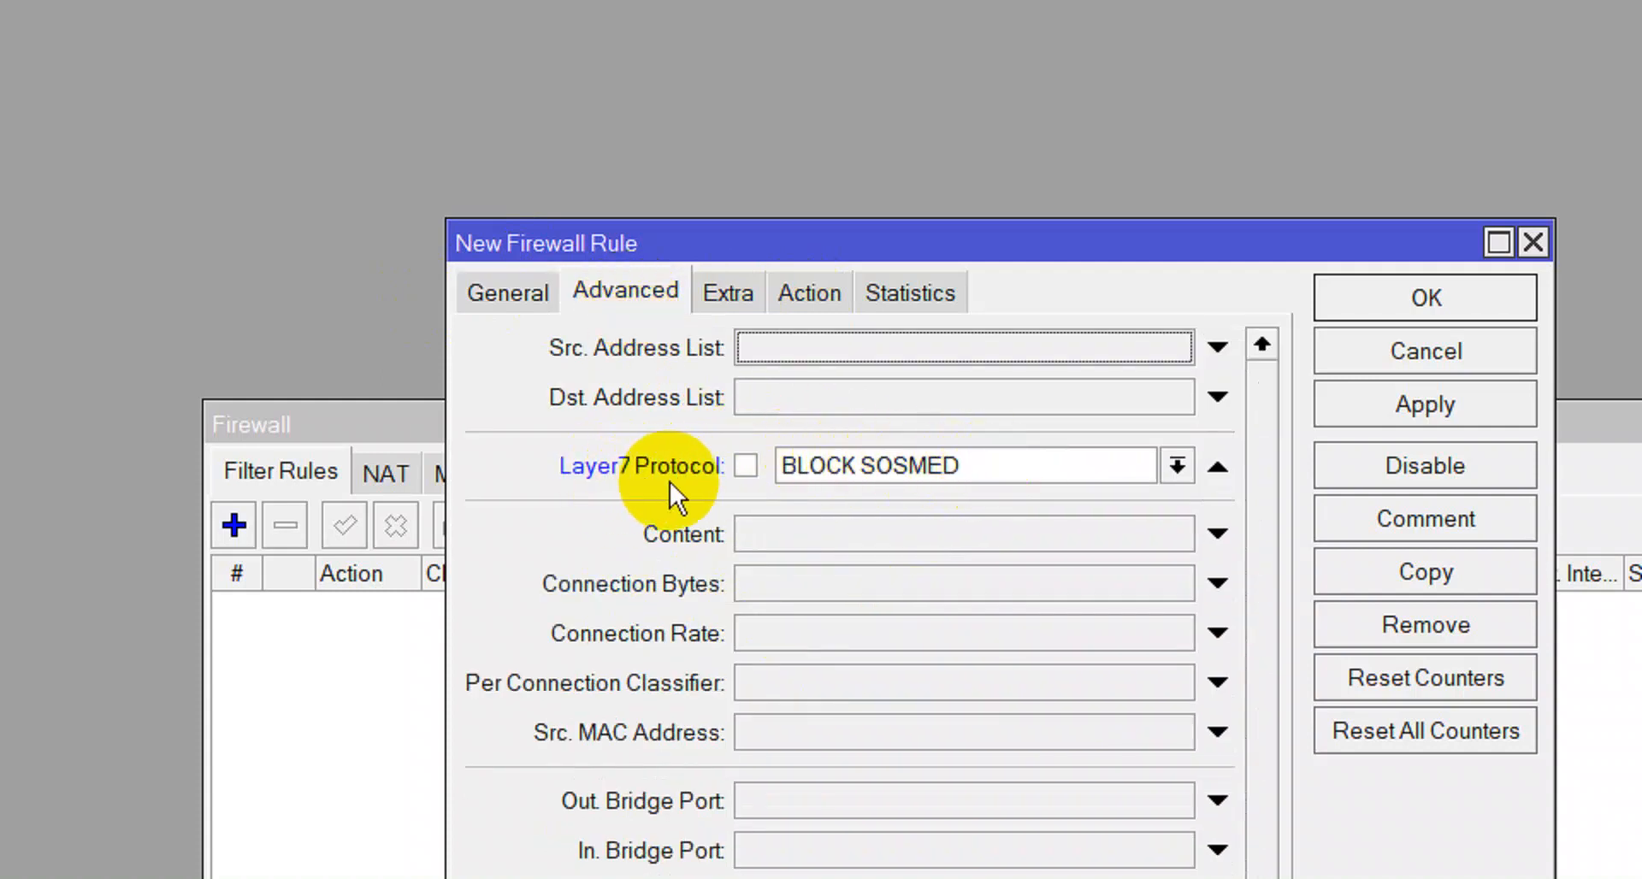
Apply the drop rule, comment it 'BLOCK SOSMED', and close it with OK.
{"action": "left_click", "coordinate": [810, 294]}
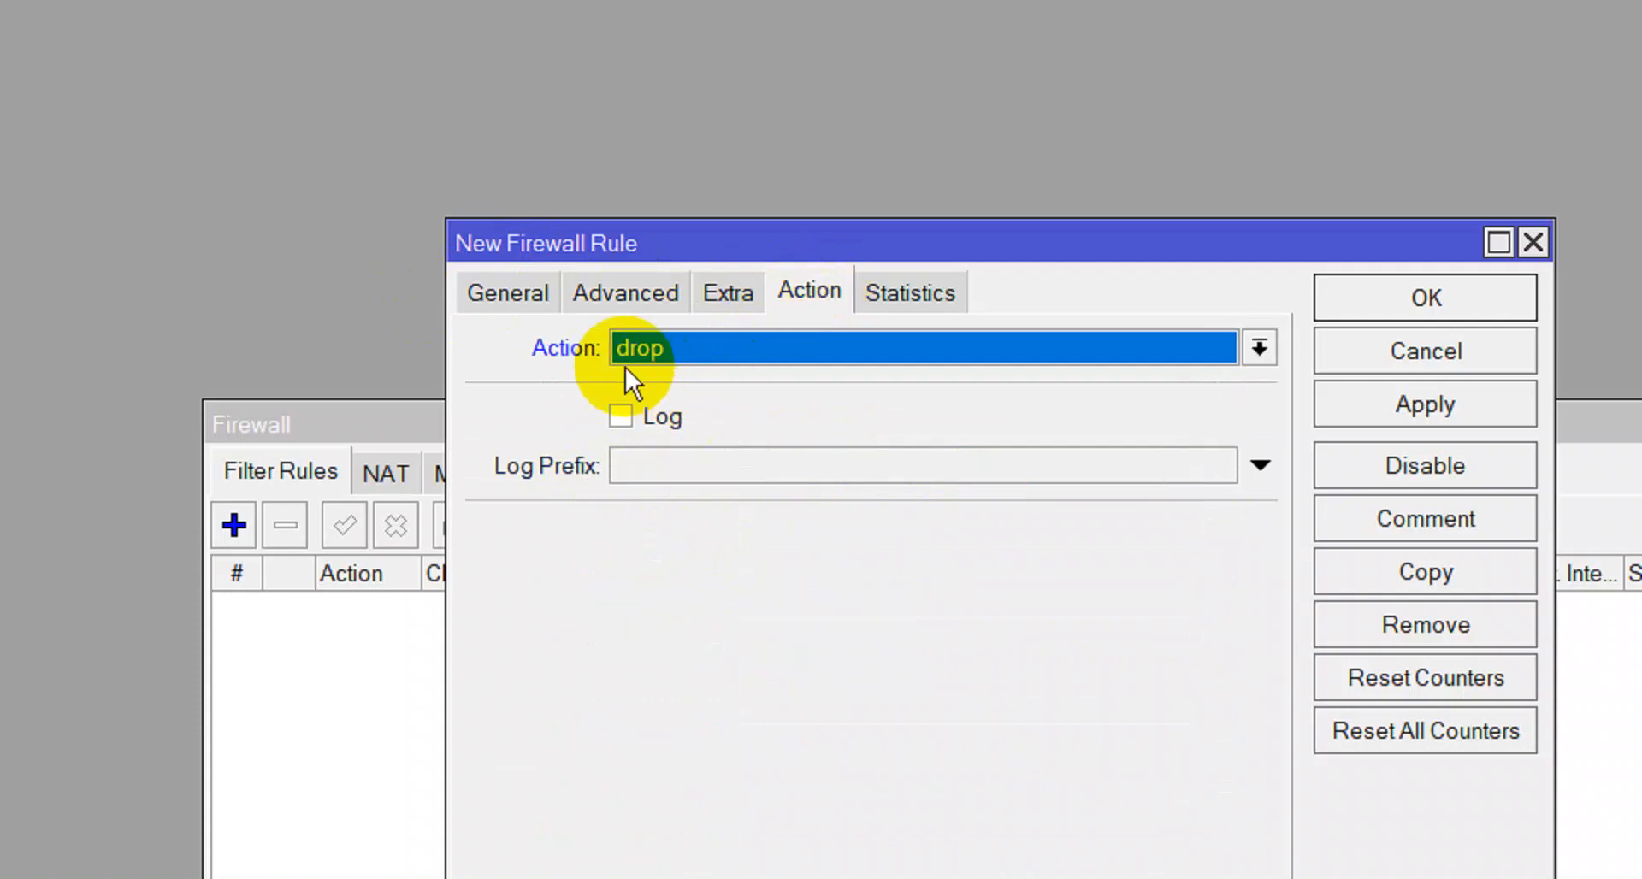
{"action": "left_click", "coordinate": [1424, 404]}
{"action": "left_click", "coordinate": [1425, 519]}
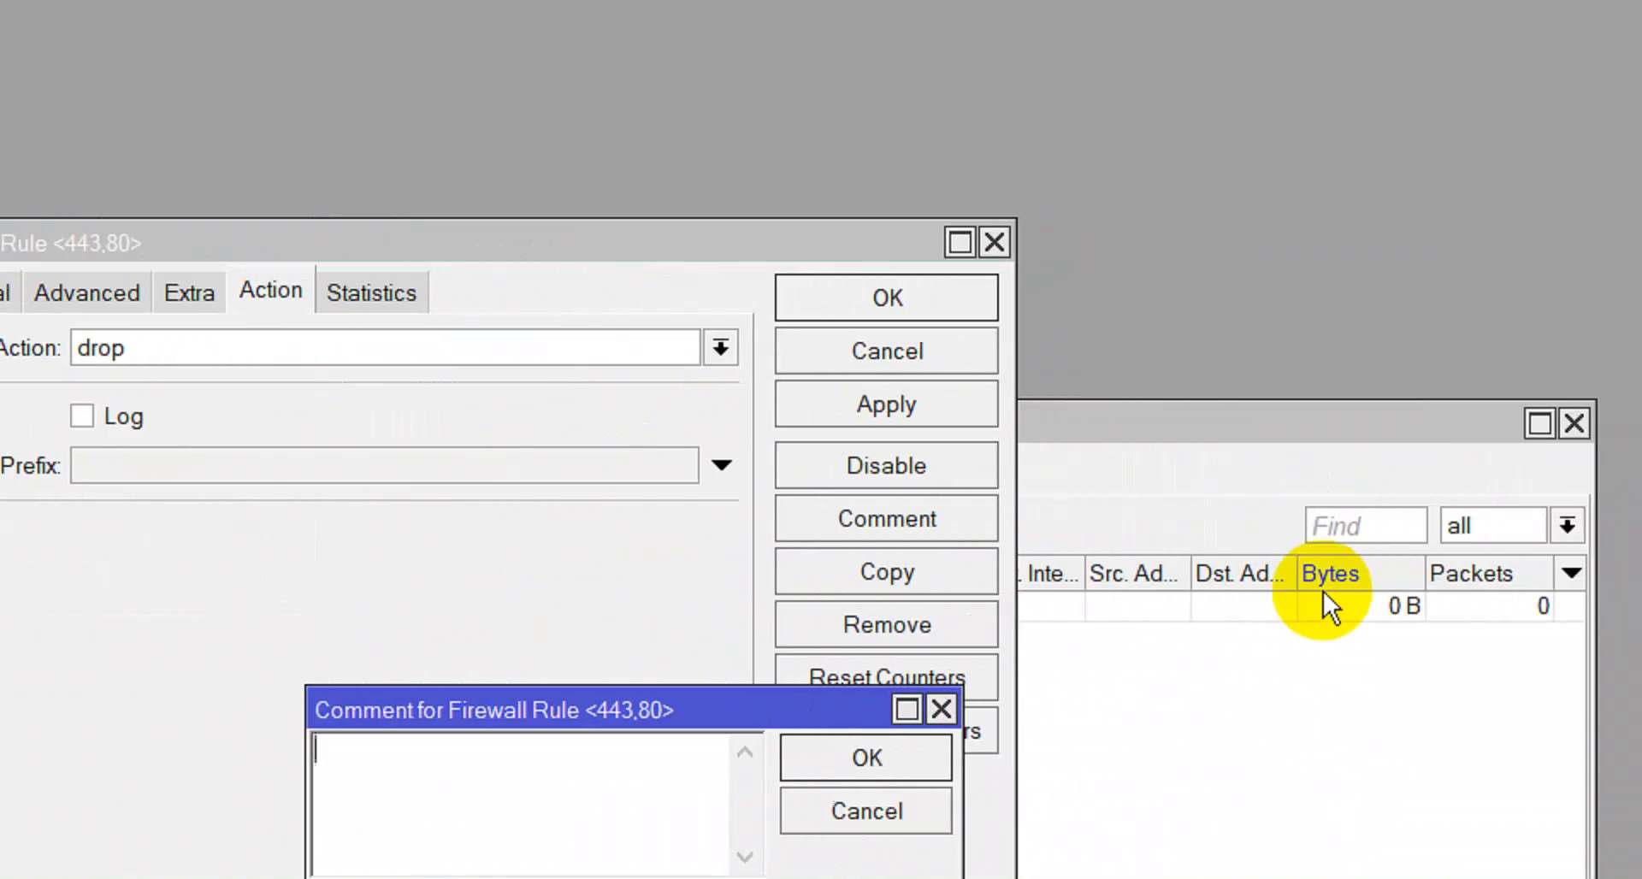
{"action": "type", "text": "BLOCK SOSMED"}
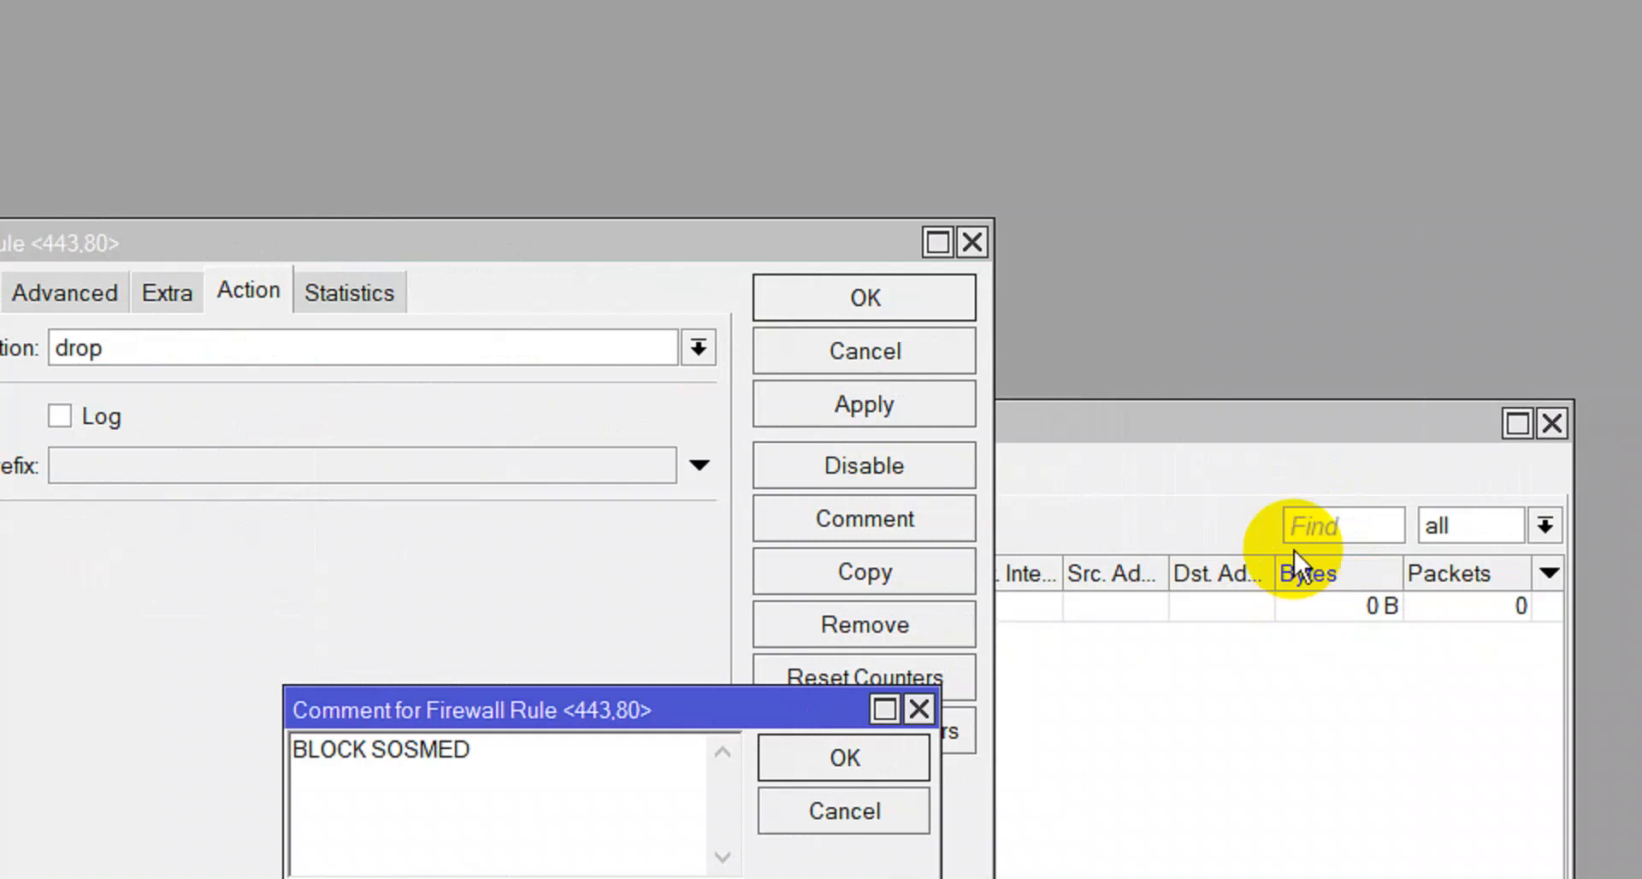
{"action": "left_click", "coordinate": [809, 697]}
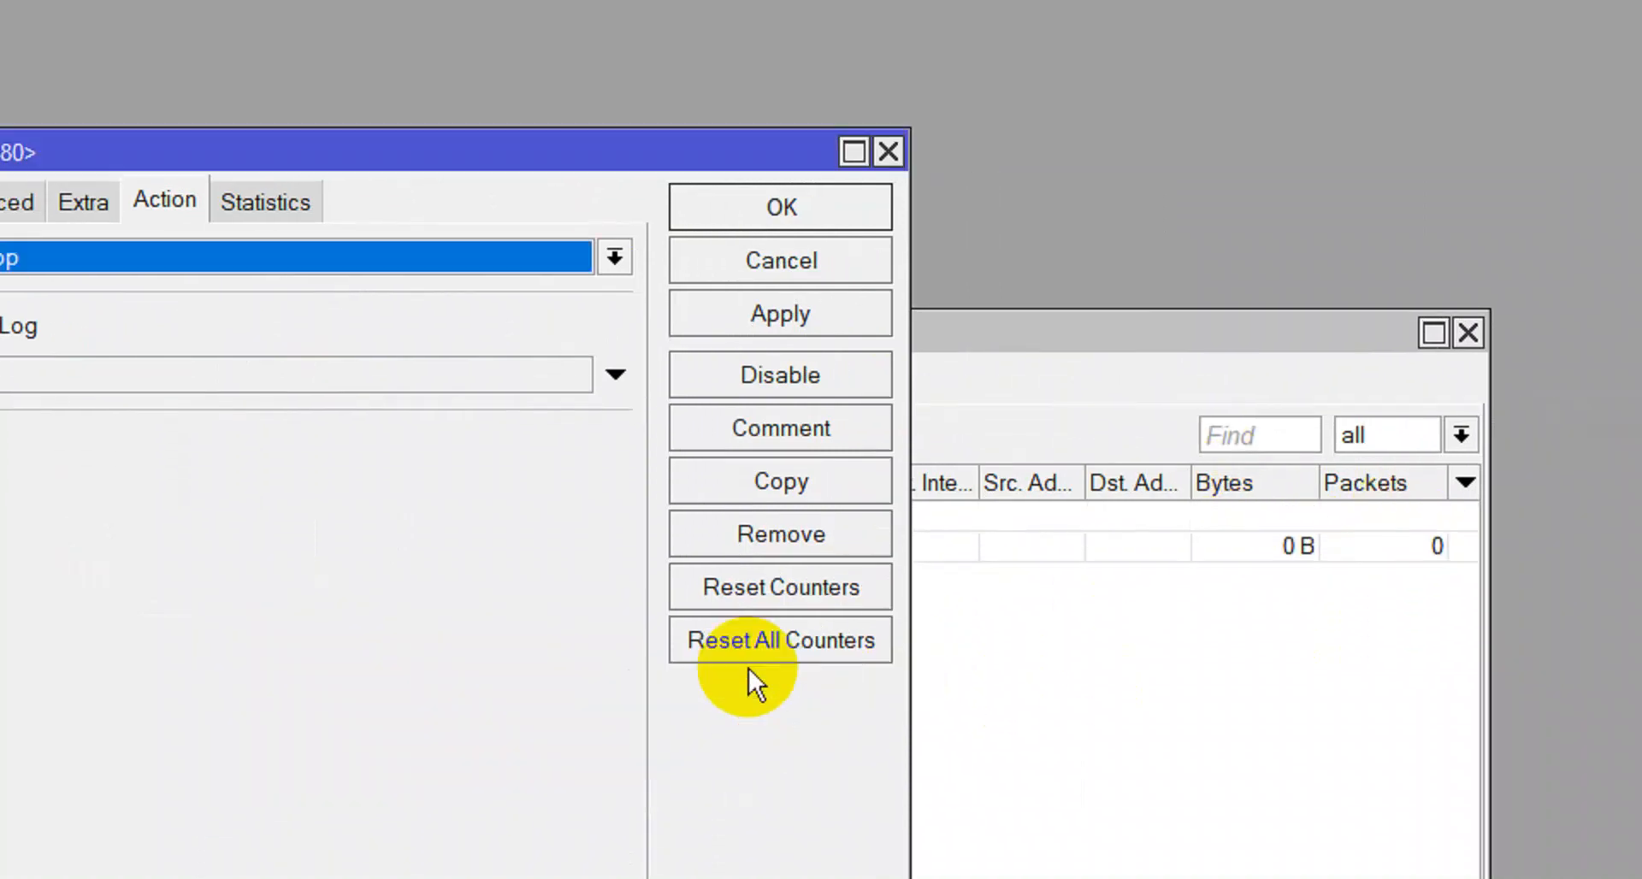
{"action": "left_click", "coordinate": [768, 346]}
{"action": "left_click", "coordinate": [799, 222]}
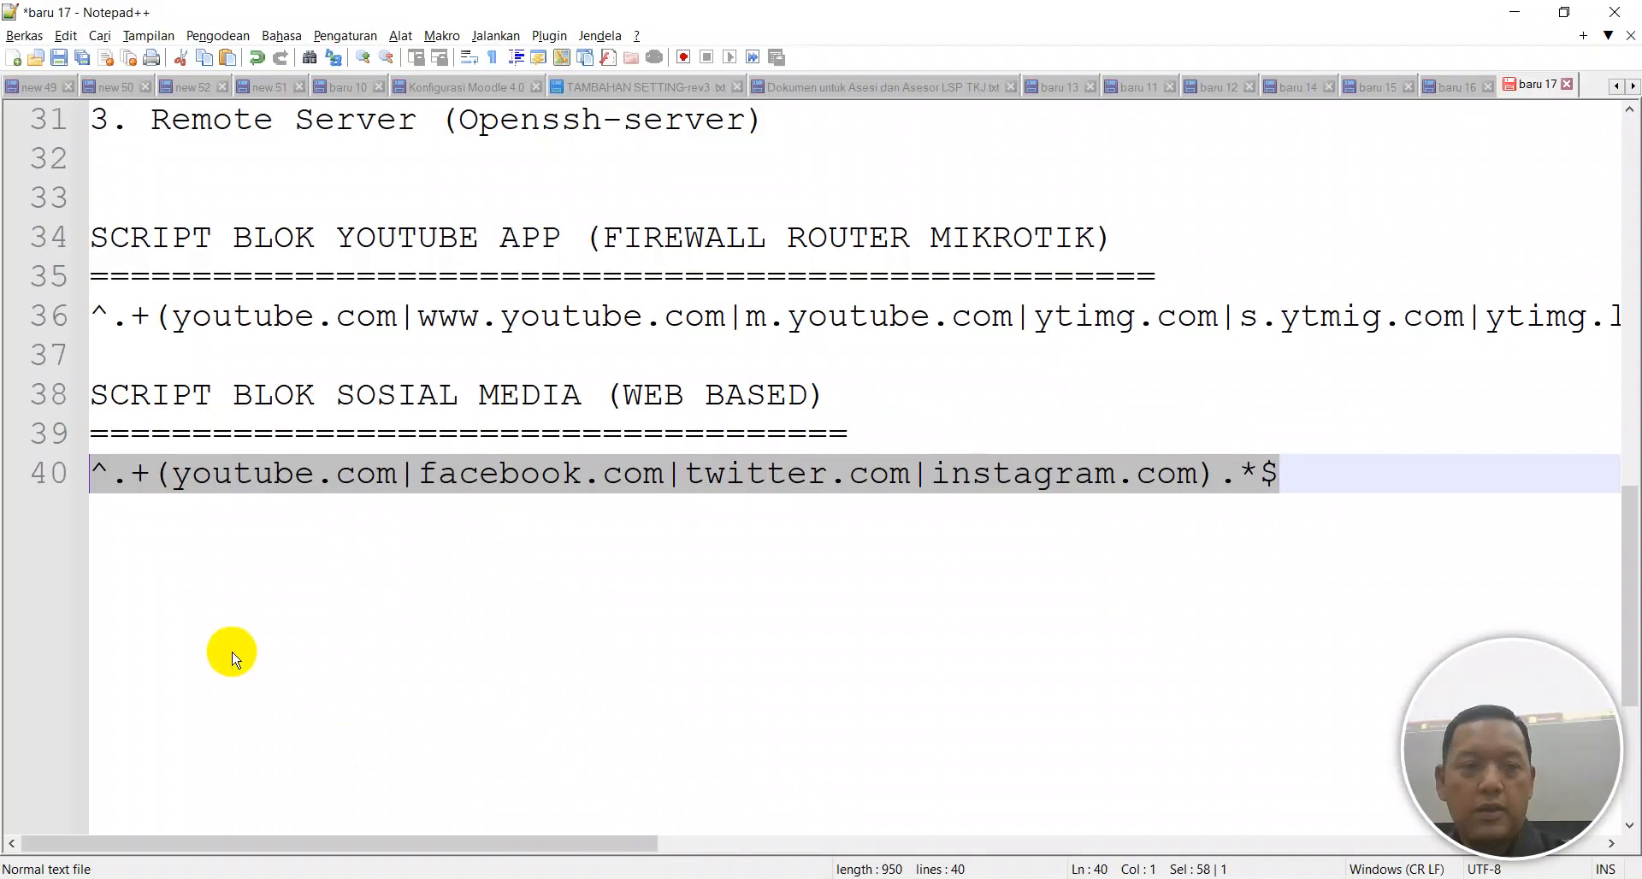
Scroll to the top of the notes and bookmark line 12, '10. Routing OSPF'.
{"action": "scroll", "coordinate": [322, 248], "scroll_direction": "up", "scroll_amount": 10}
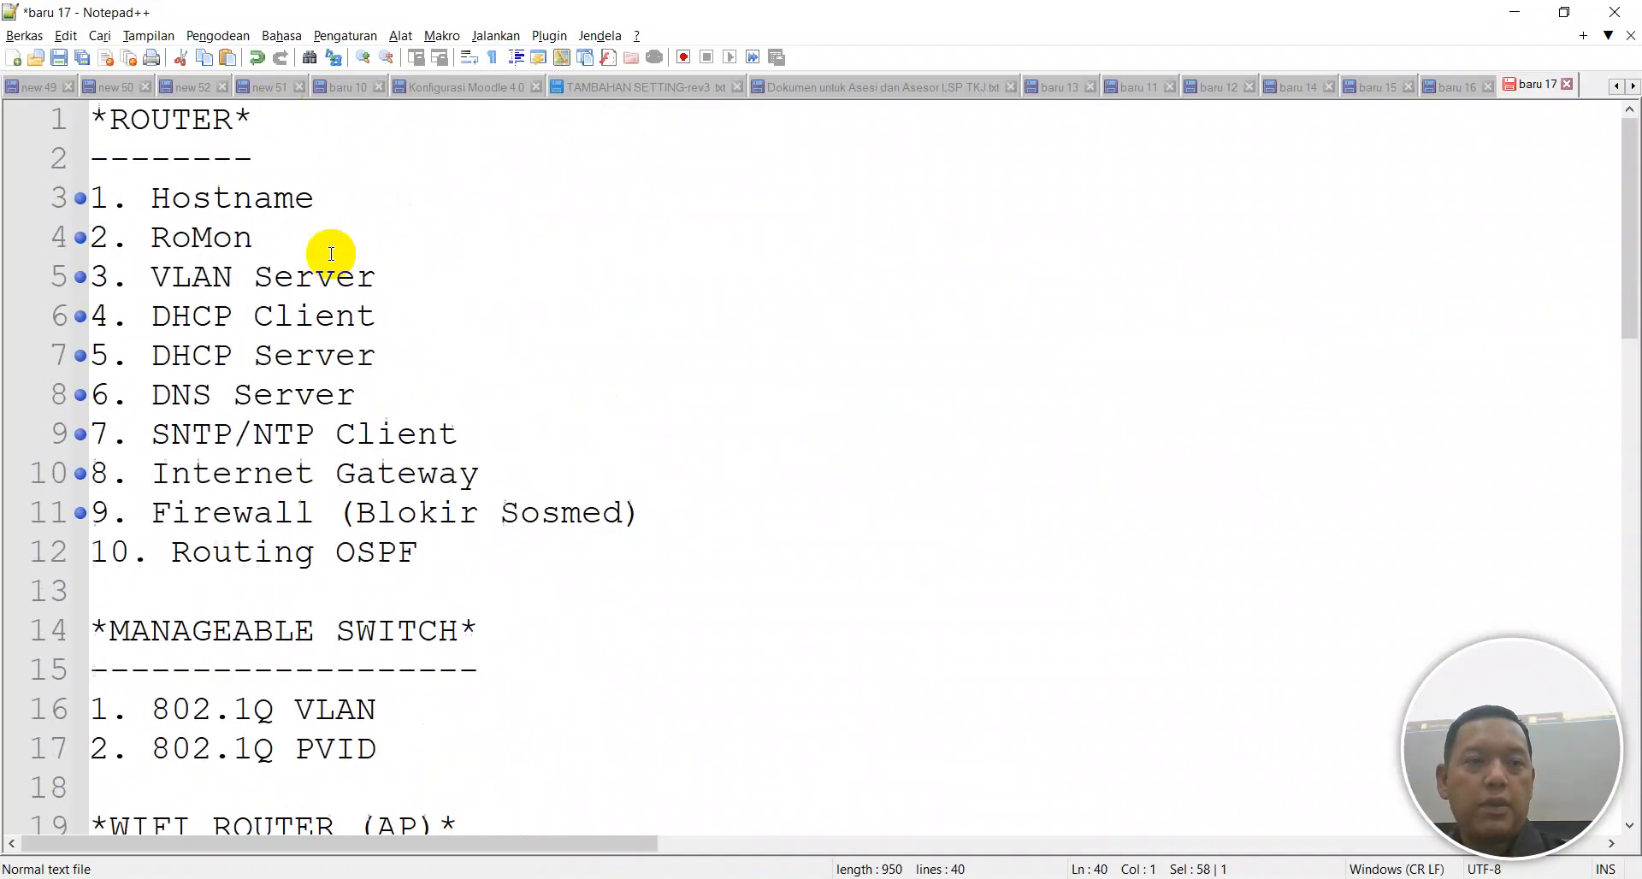
{"action": "left_click", "coordinate": [77, 554]}
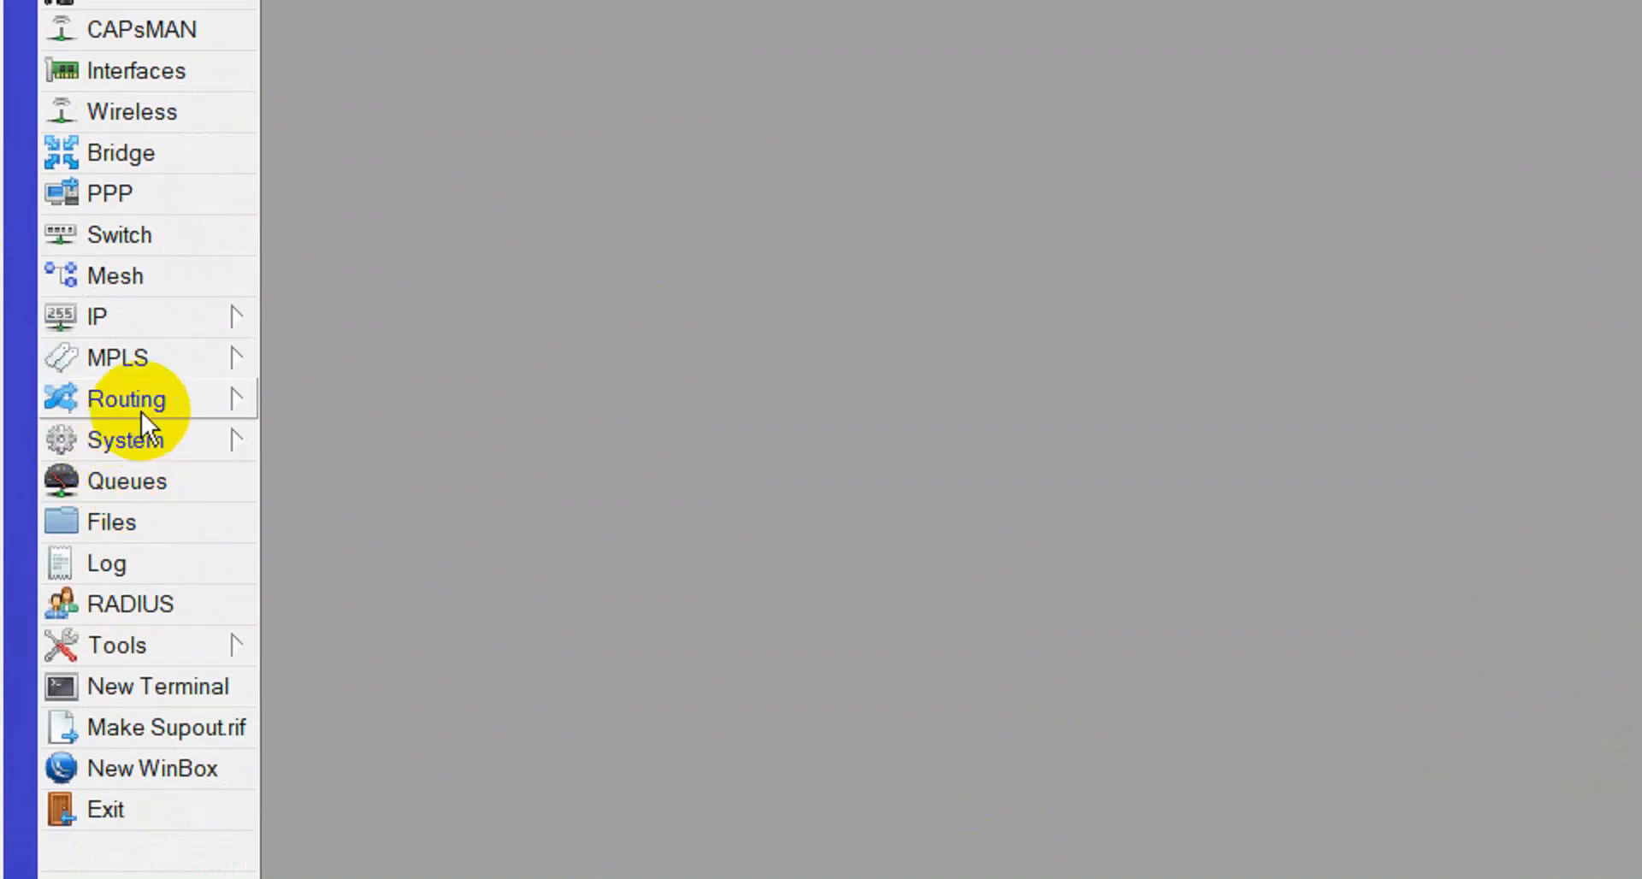
Open Routing > OSPF and flip through its Interfaces, Instances and Networks lists, all empty.
{"action": "left_click", "coordinate": [141, 412]}
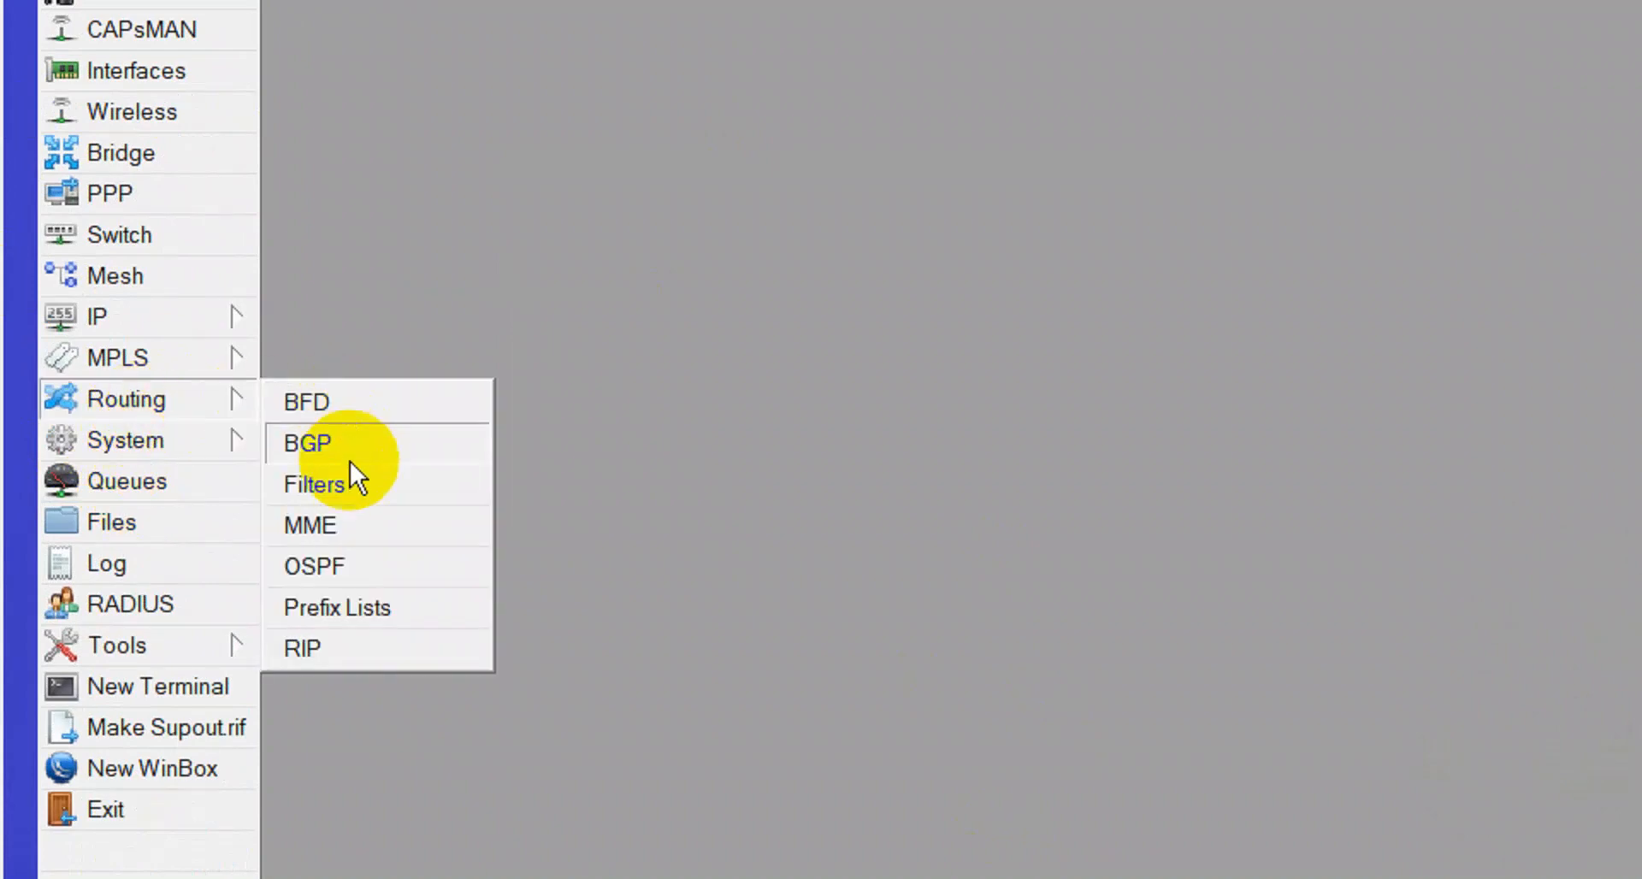
{"action": "left_click", "coordinate": [314, 566]}
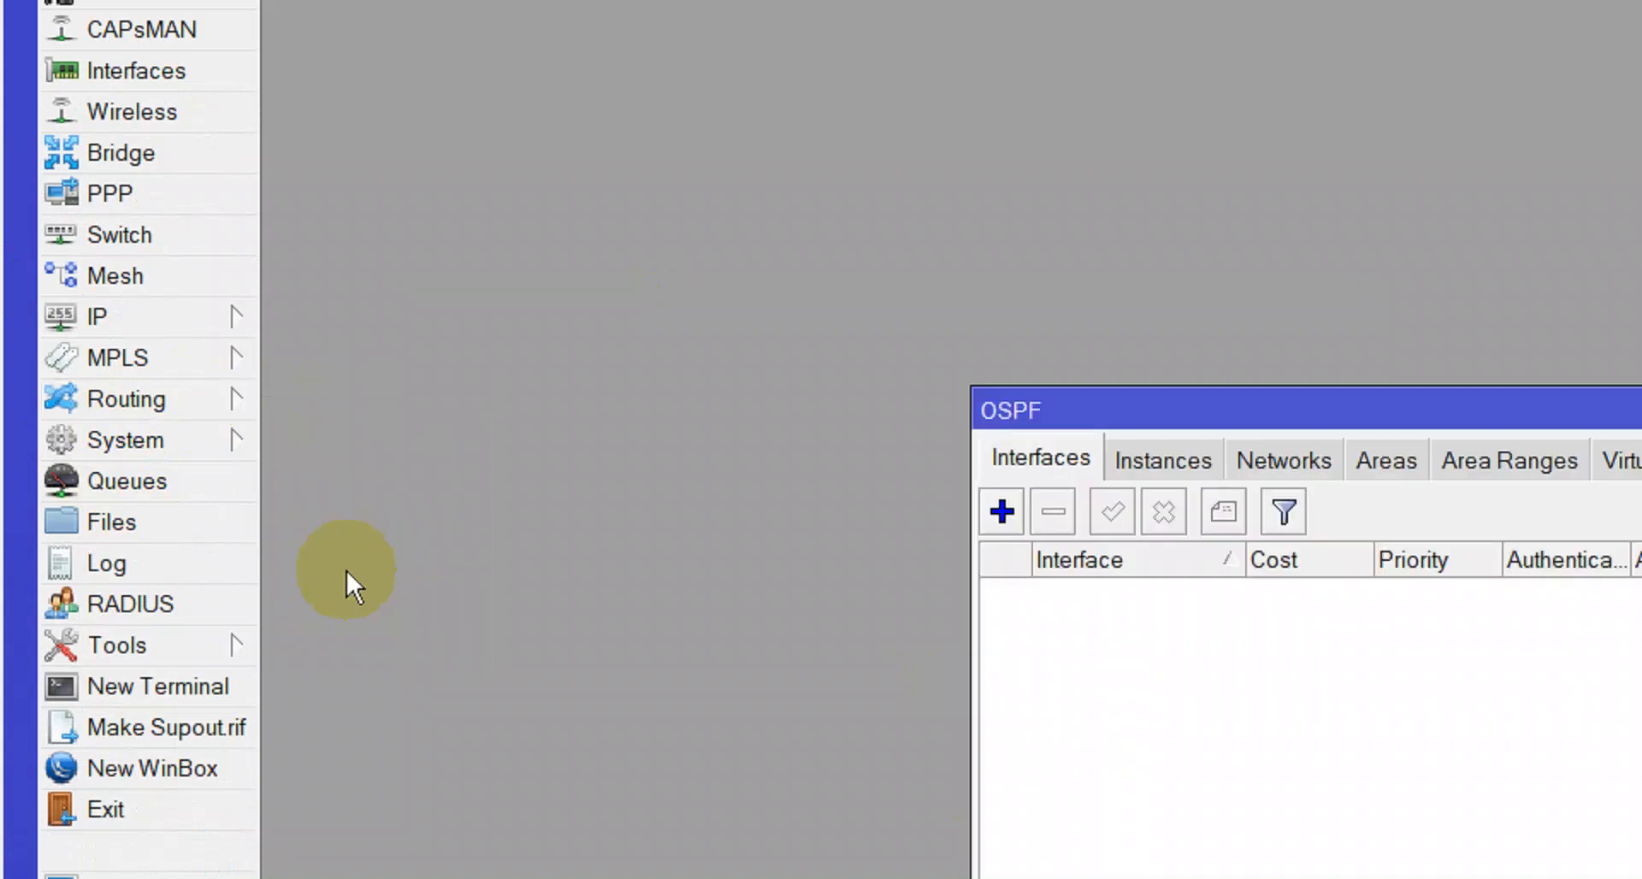
{"action": "left_click_drag", "start_coordinate": [1206, 402], "coordinate": [1398, 490]}
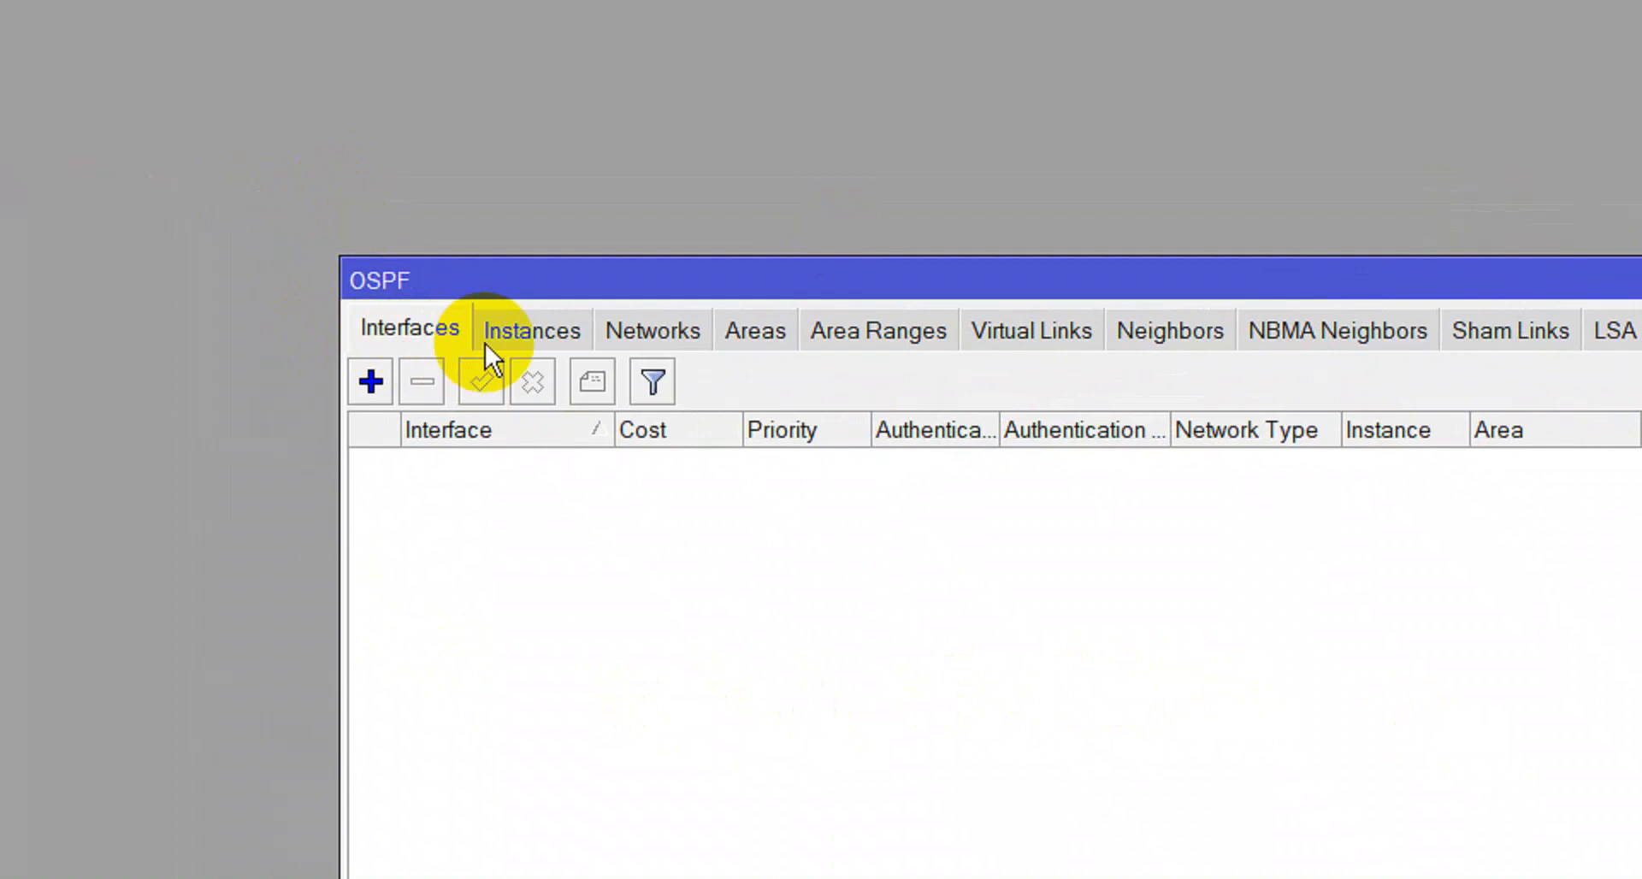
{"action": "left_click", "coordinate": [517, 333]}
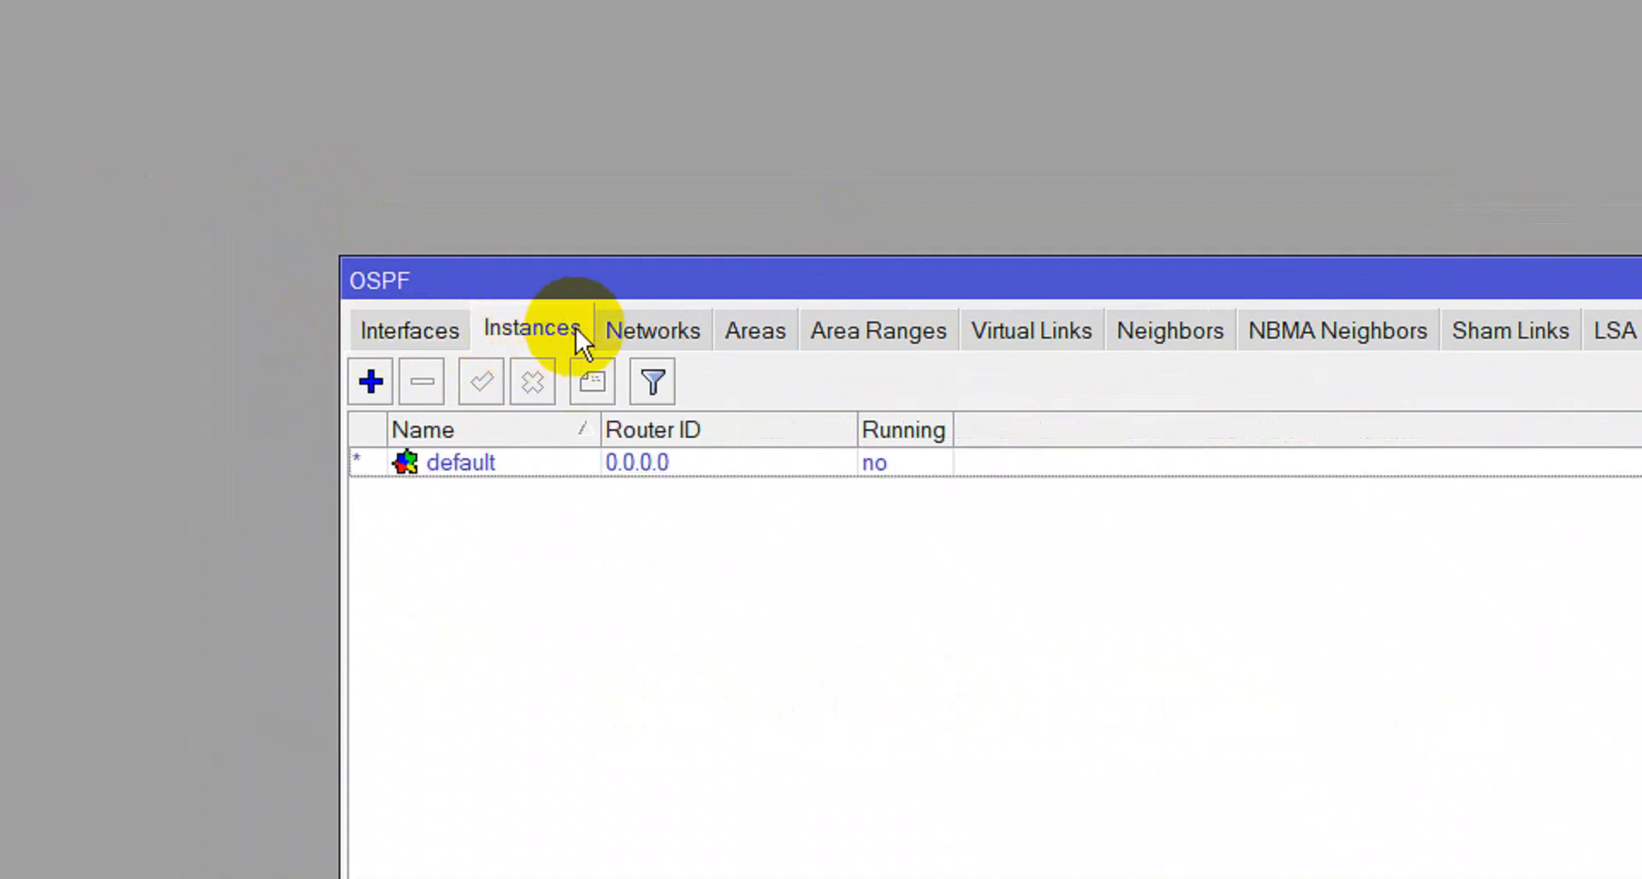
{"action": "left_click", "coordinate": [613, 331]}
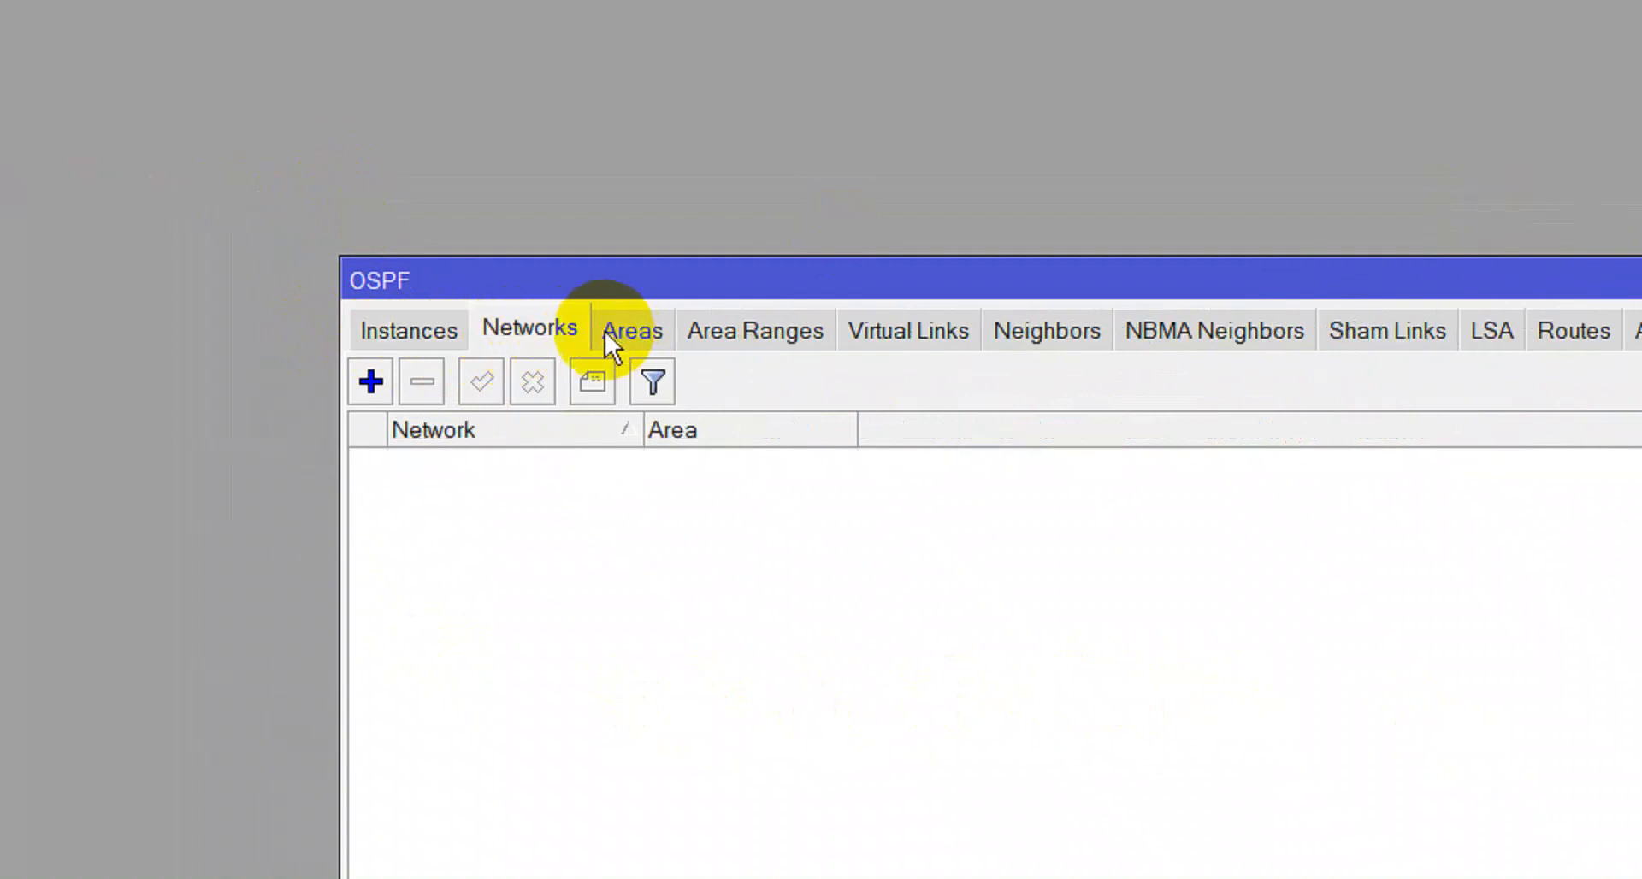
{"action": "left_click", "coordinate": [443, 341]}
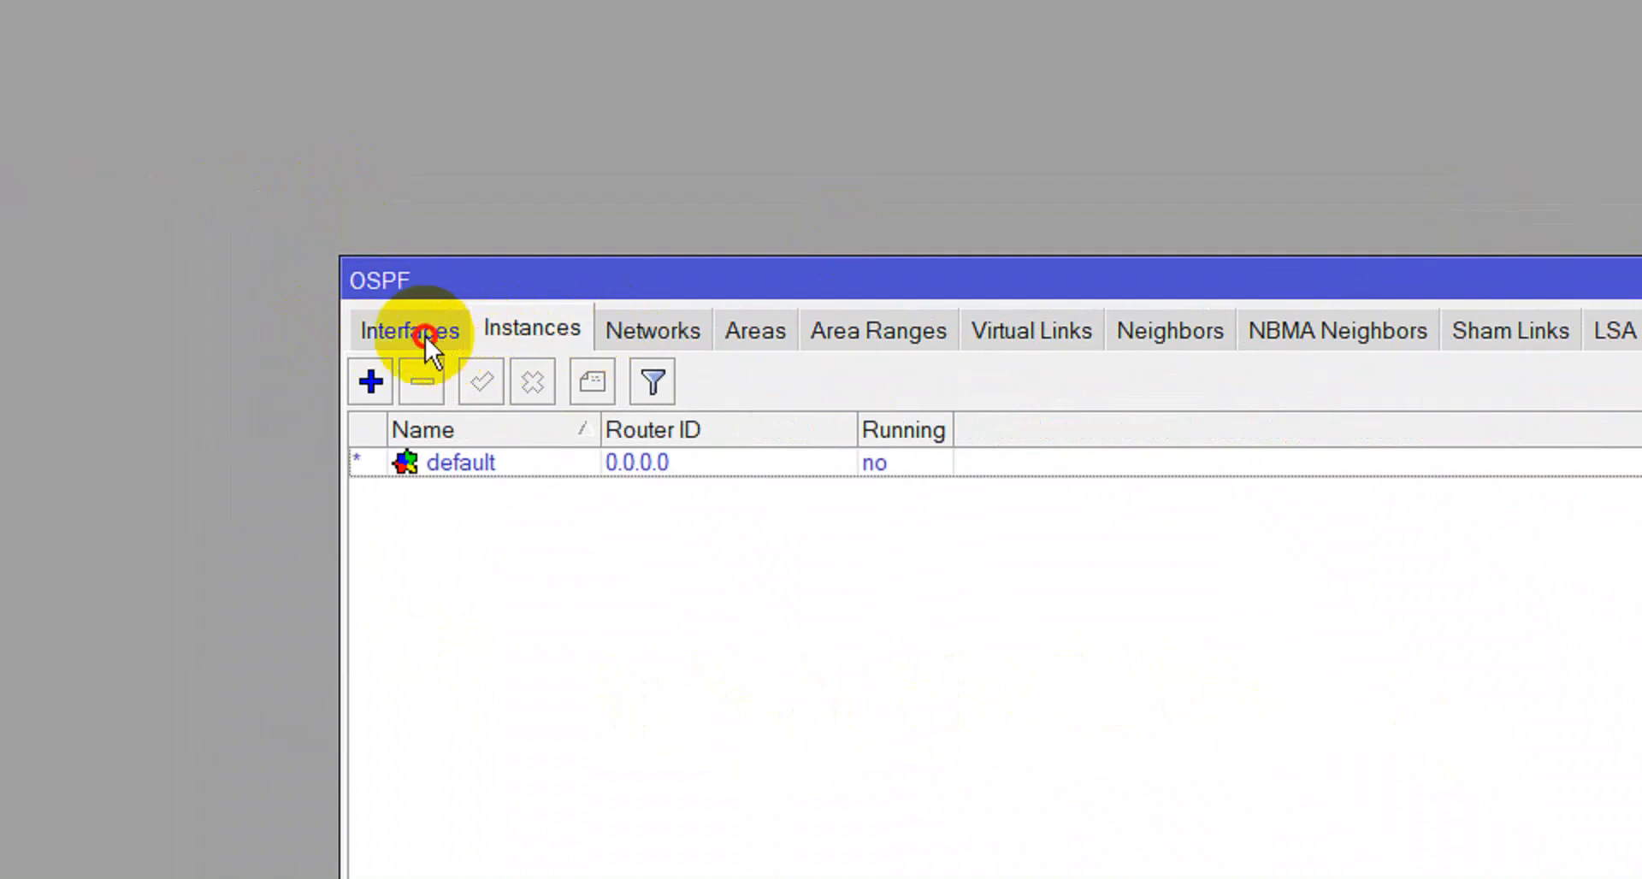
{"action": "left_click", "coordinate": [419, 332]}
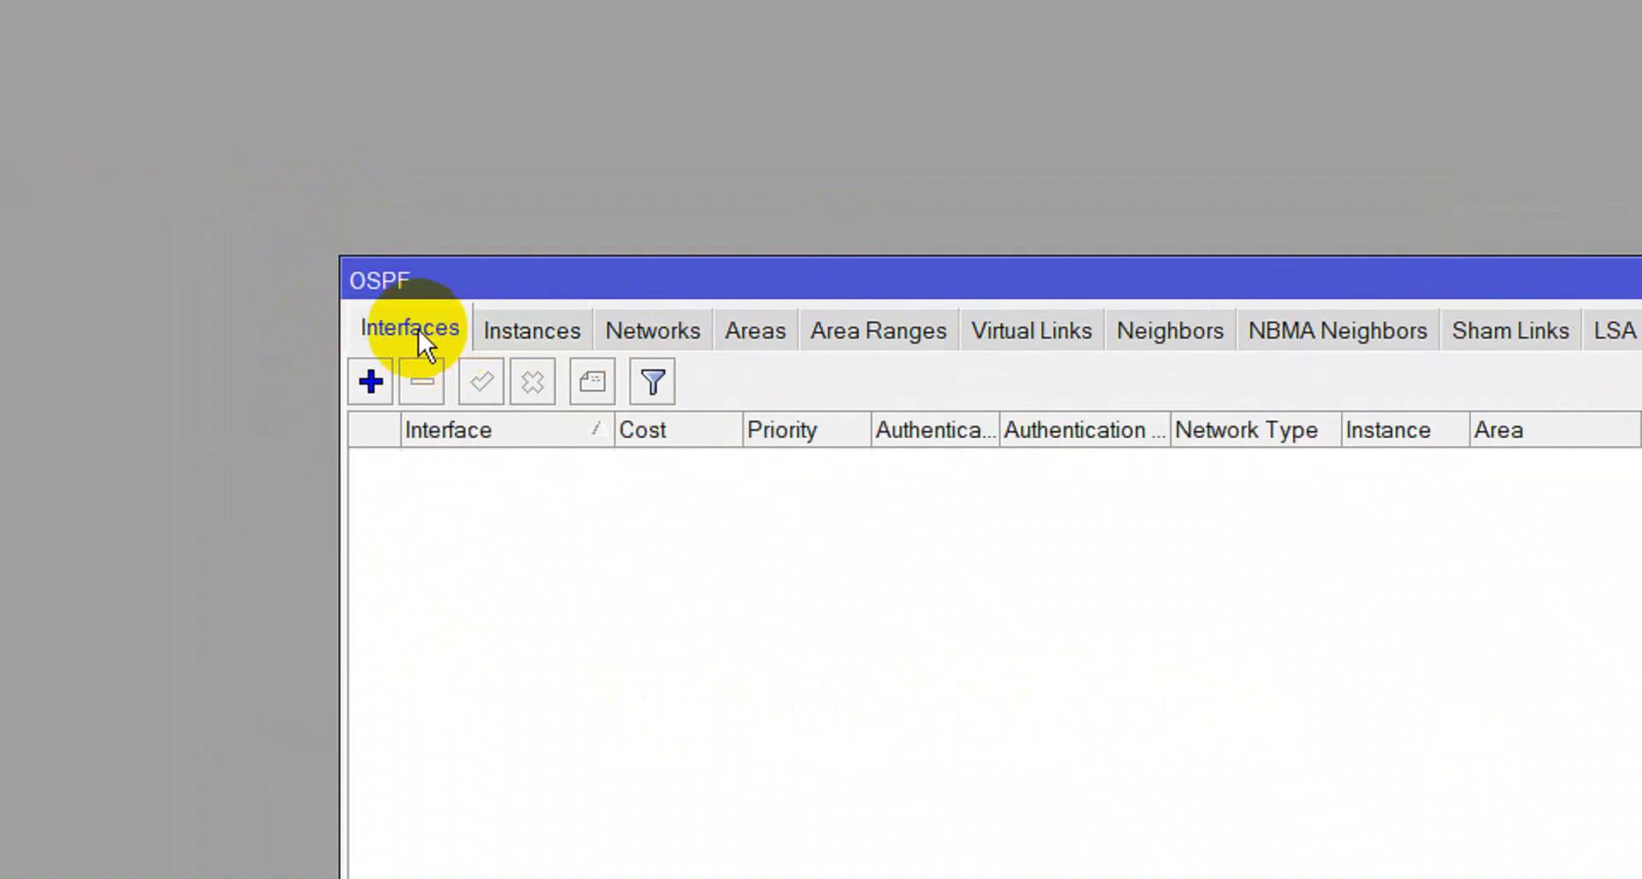
{"action": "left_click", "coordinate": [530, 327]}
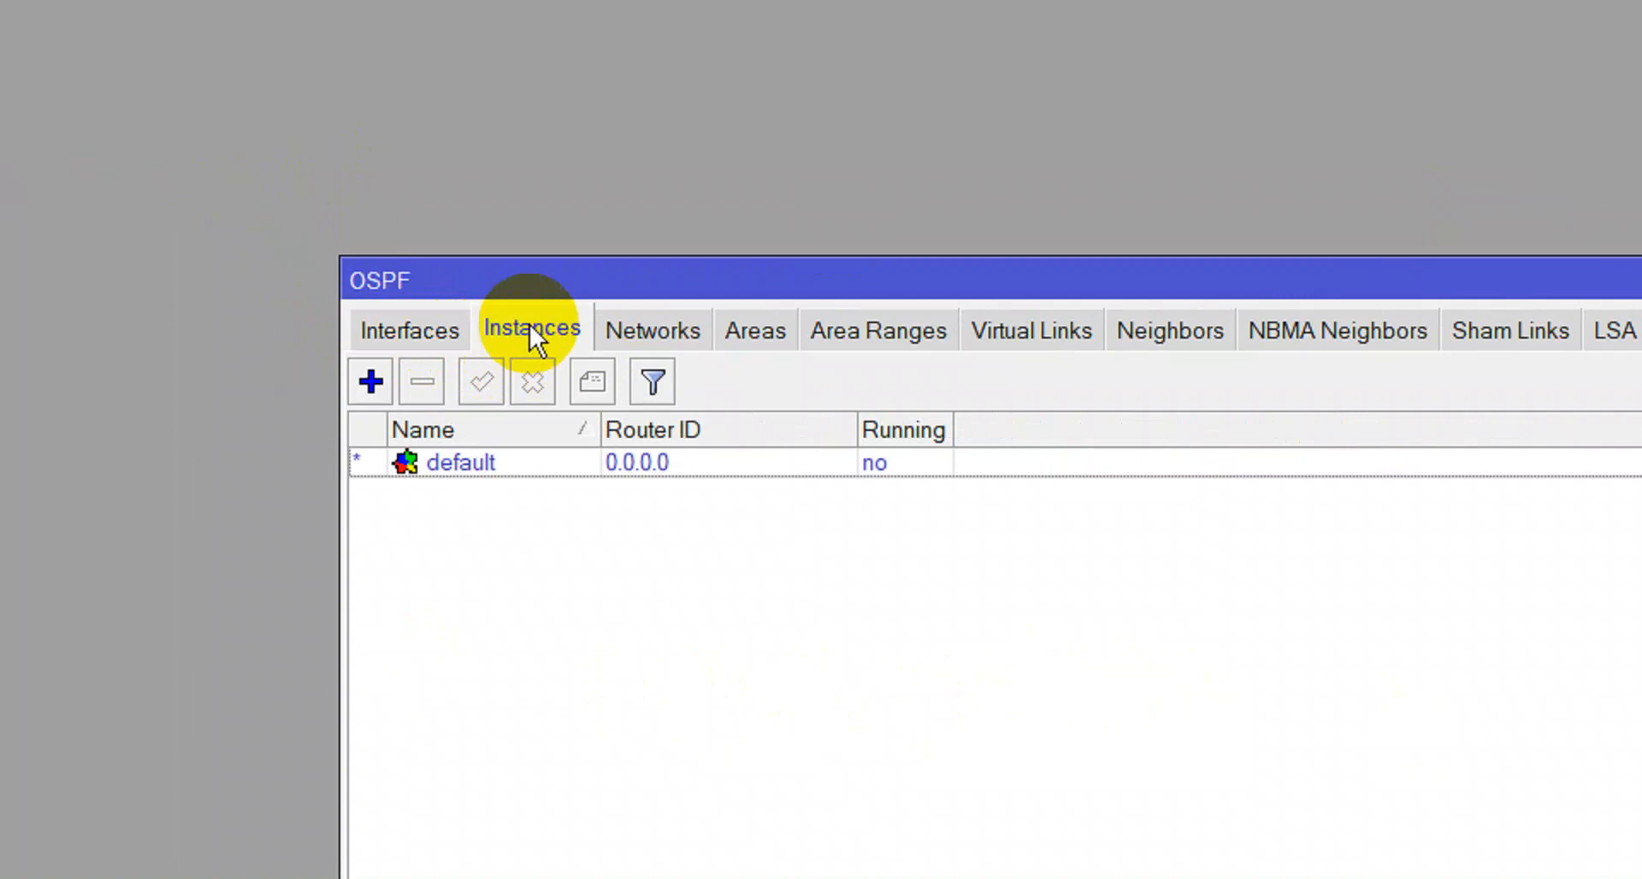
{"action": "left_click", "coordinate": [622, 338]}
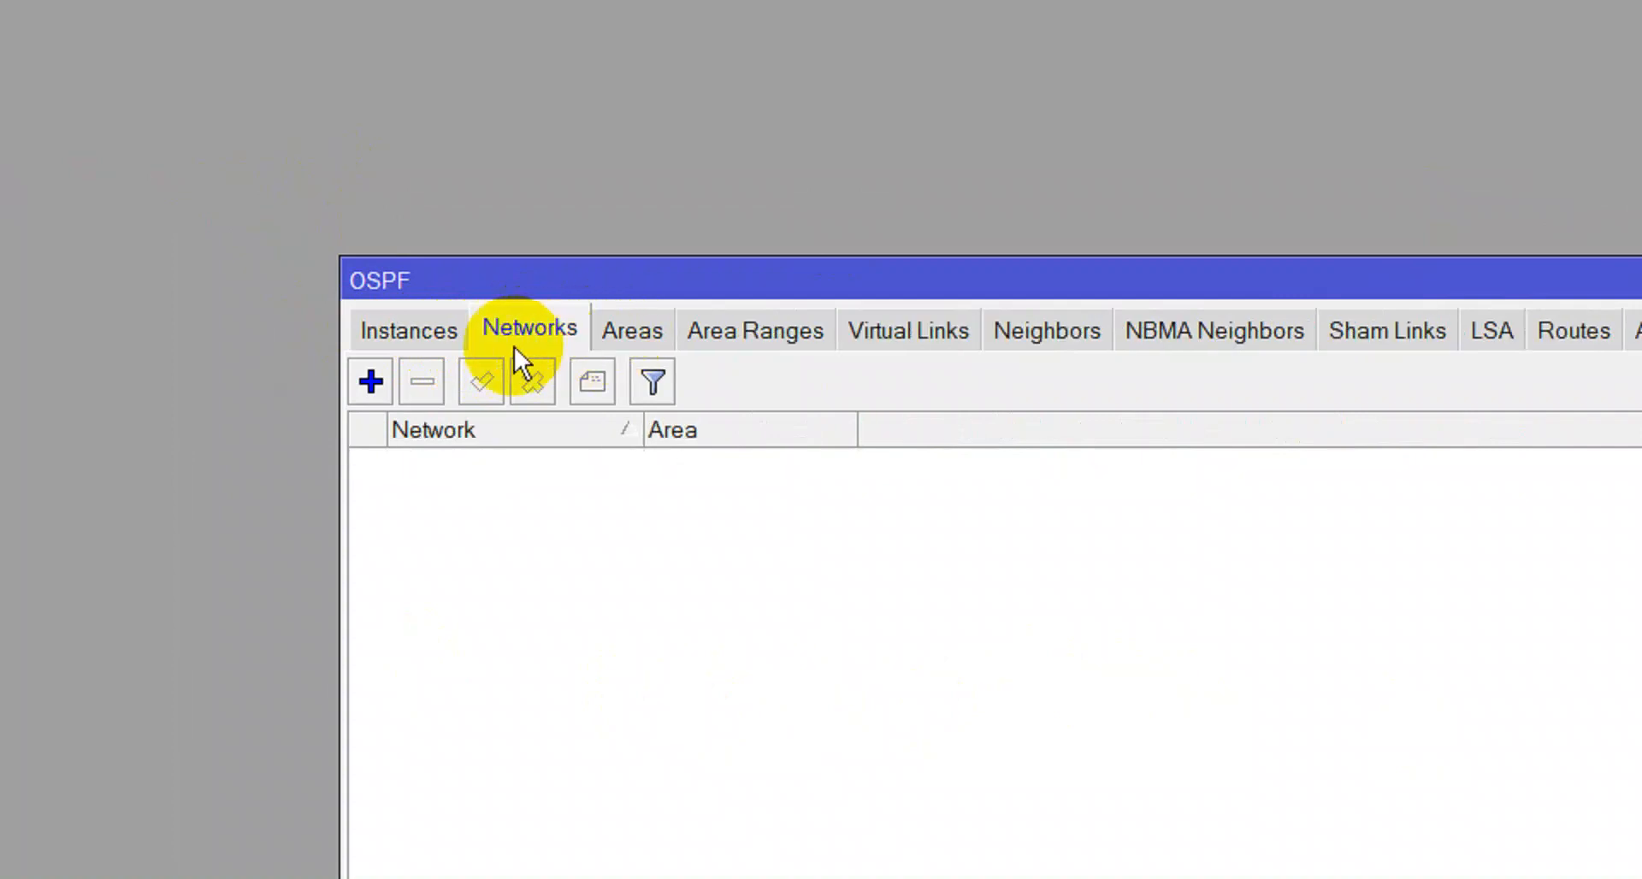
{"action": "left_click", "coordinate": [445, 342]}
{"action": "left_click", "coordinate": [434, 325]}
{"action": "left_click_drag", "start_coordinate": [517, 291], "coordinate": [758, 378]}
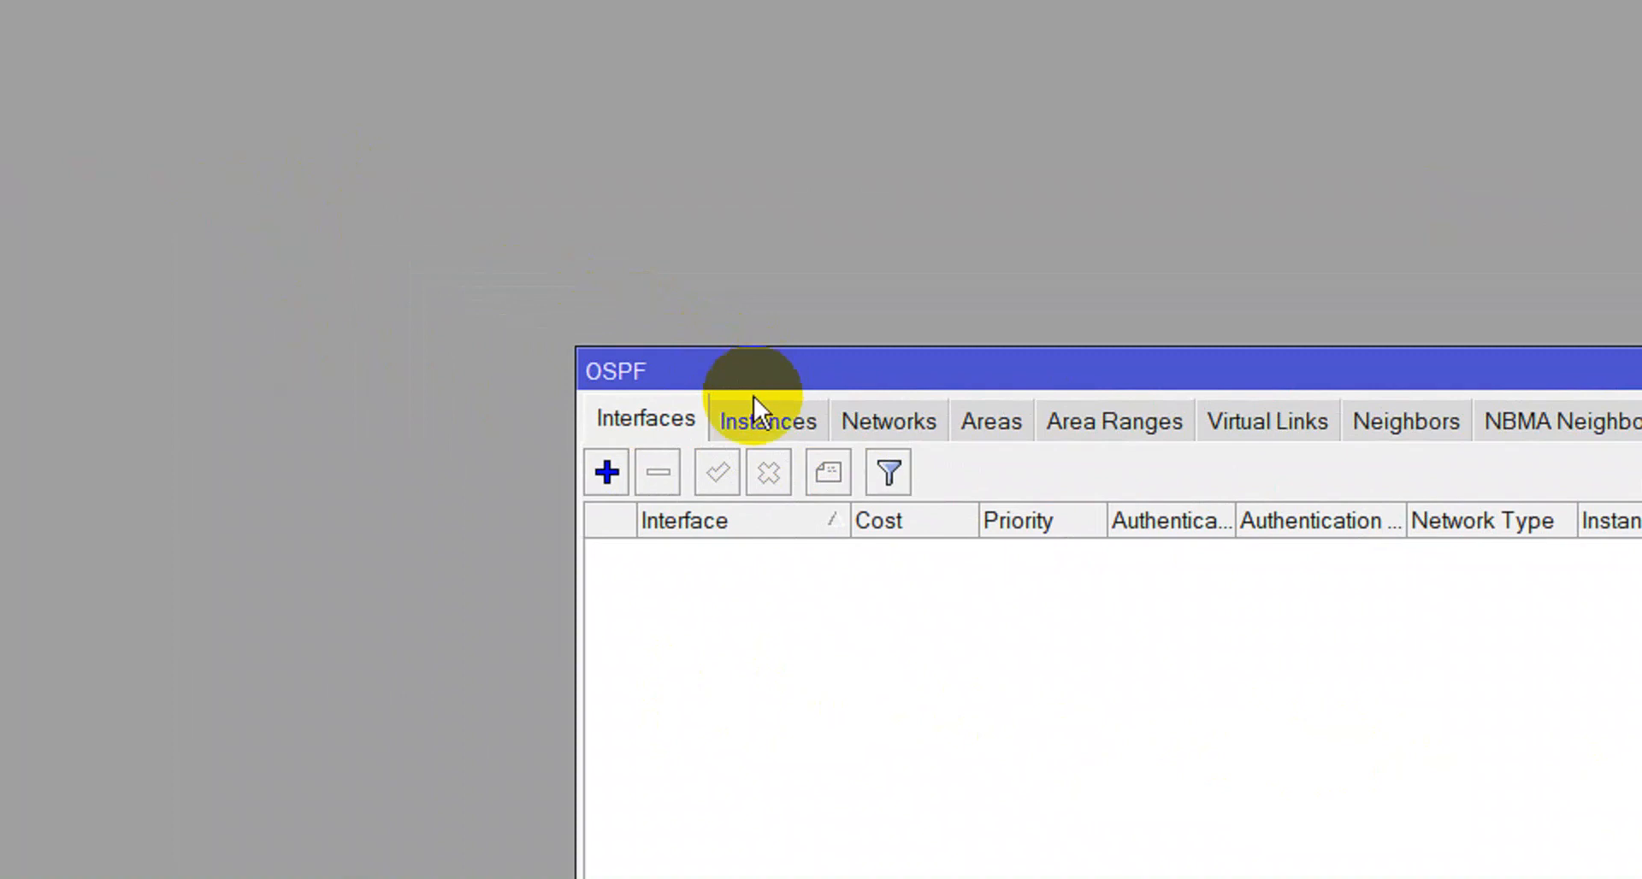
{"action": "left_click", "coordinate": [201, 220]}
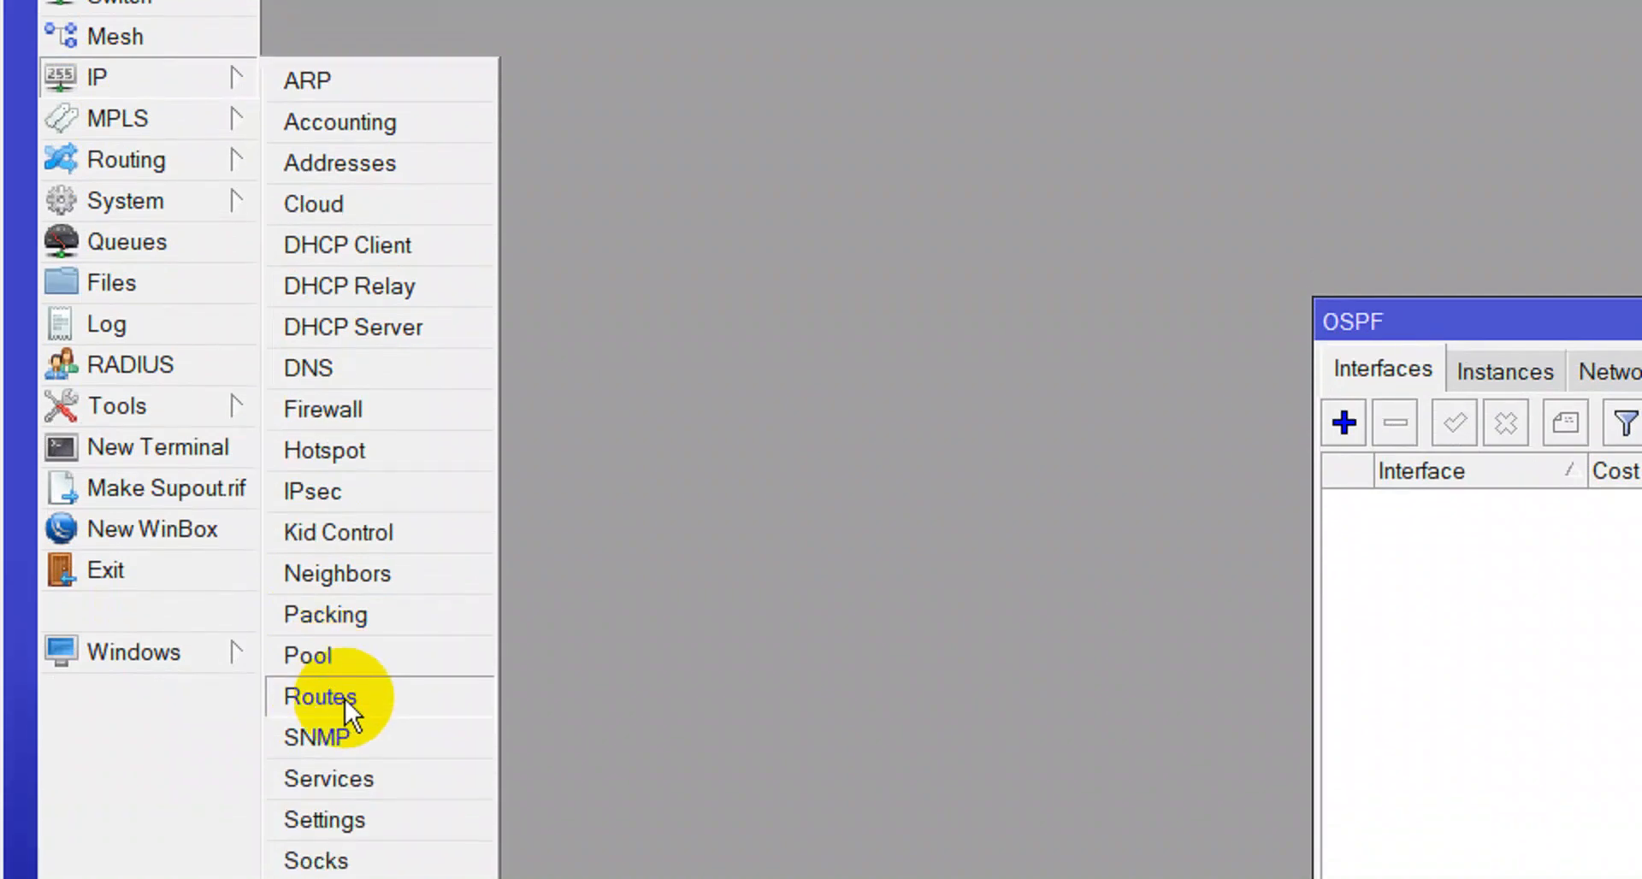
Open the Route List beside the OSPF window and start a new OSPF network from the Networks list.
{"action": "left_click", "coordinate": [342, 793]}
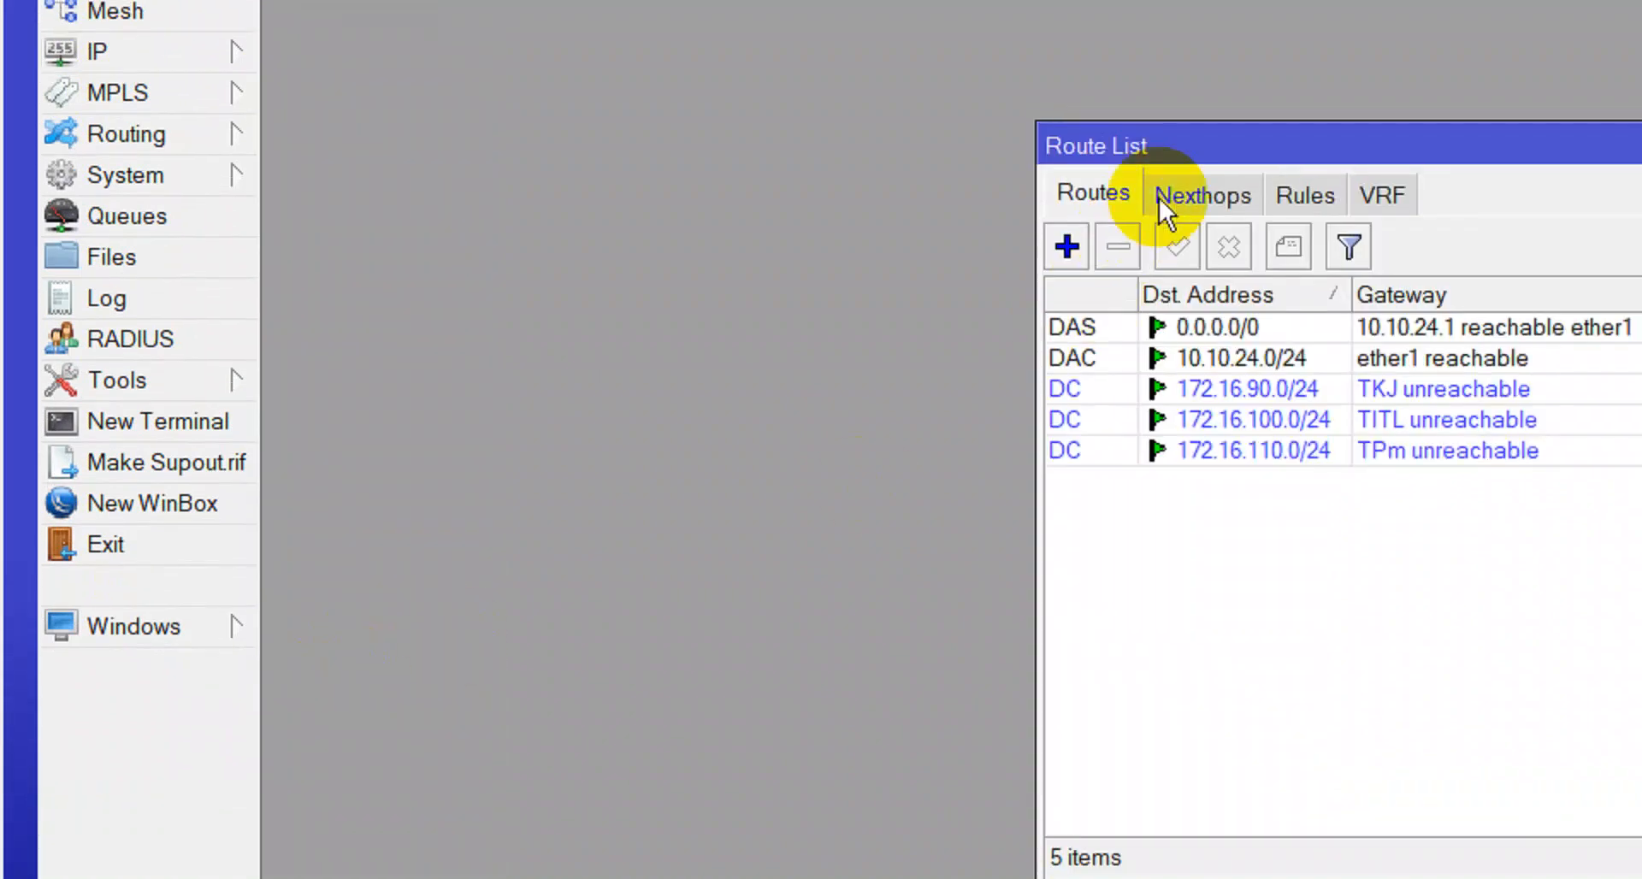
{"action": "left_click_drag", "start_coordinate": [1191, 134], "coordinate": [492, 0]}
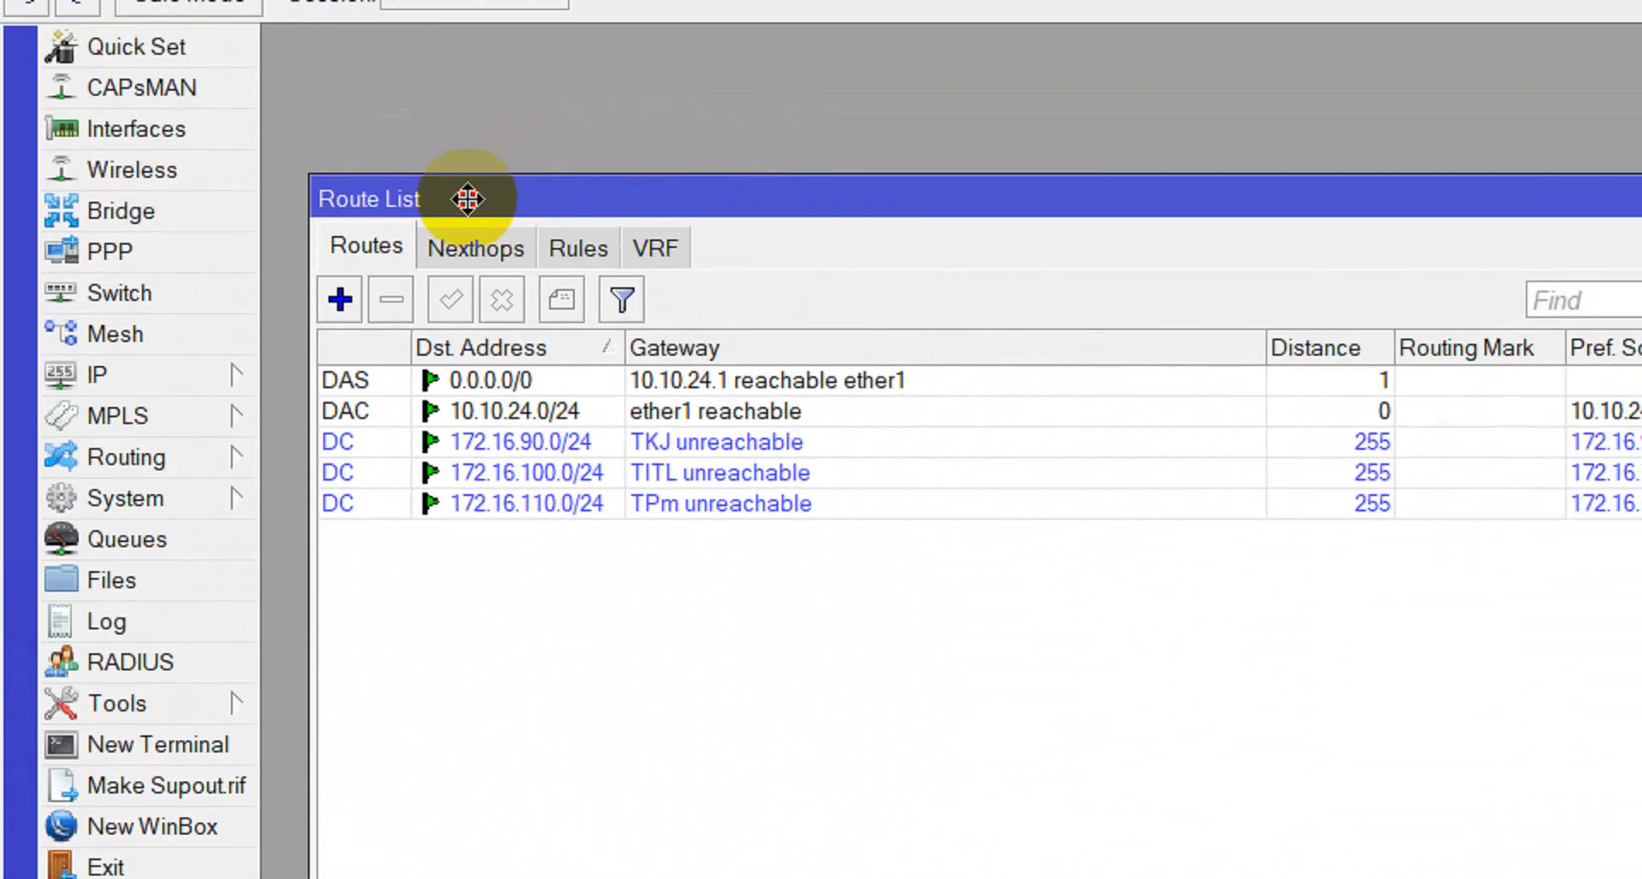
{"action": "left_click_drag", "start_coordinate": [1534, 630], "coordinate": [1419, 571]}
{"action": "left_click_drag", "start_coordinate": [1307, 384], "coordinate": [1002, 425]}
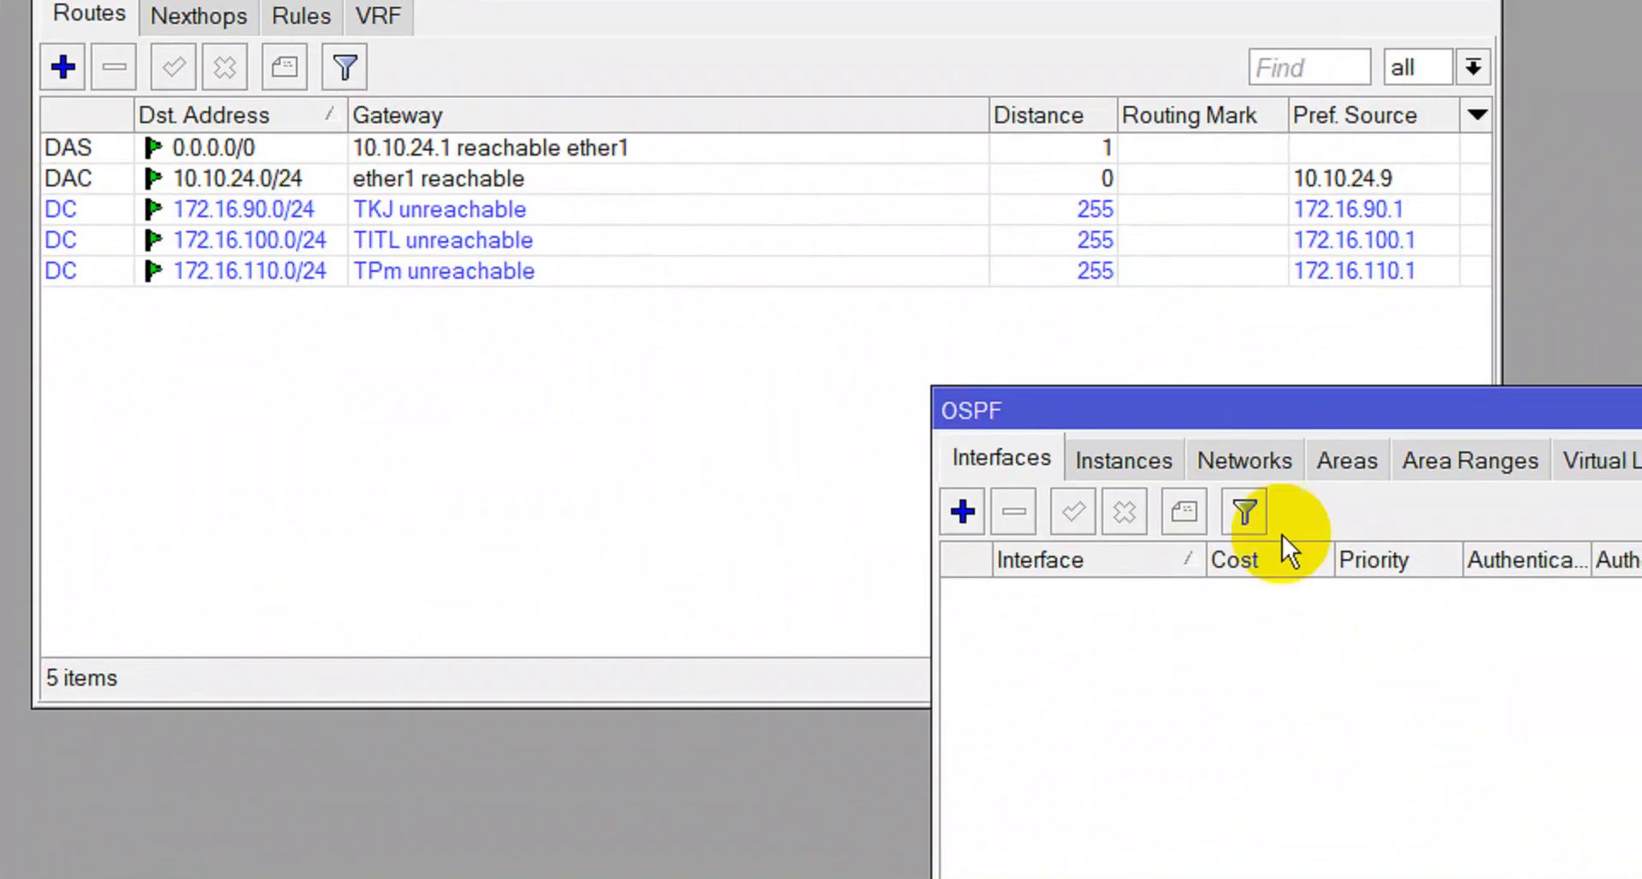
{"action": "left_click", "coordinate": [1245, 453]}
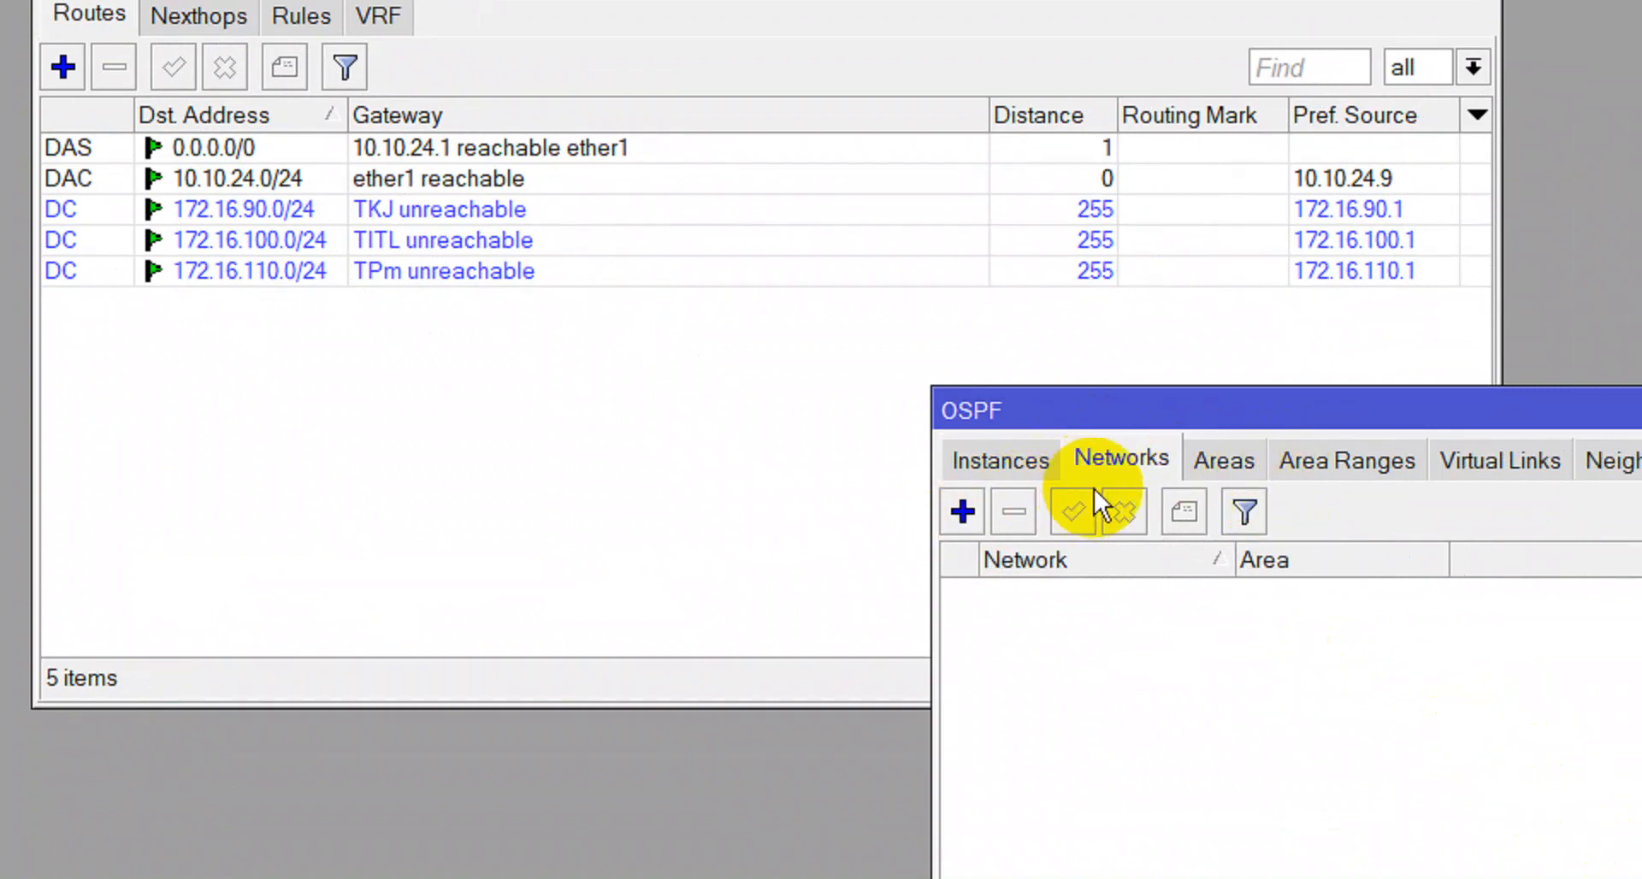
{"action": "left_click", "coordinate": [967, 517]}
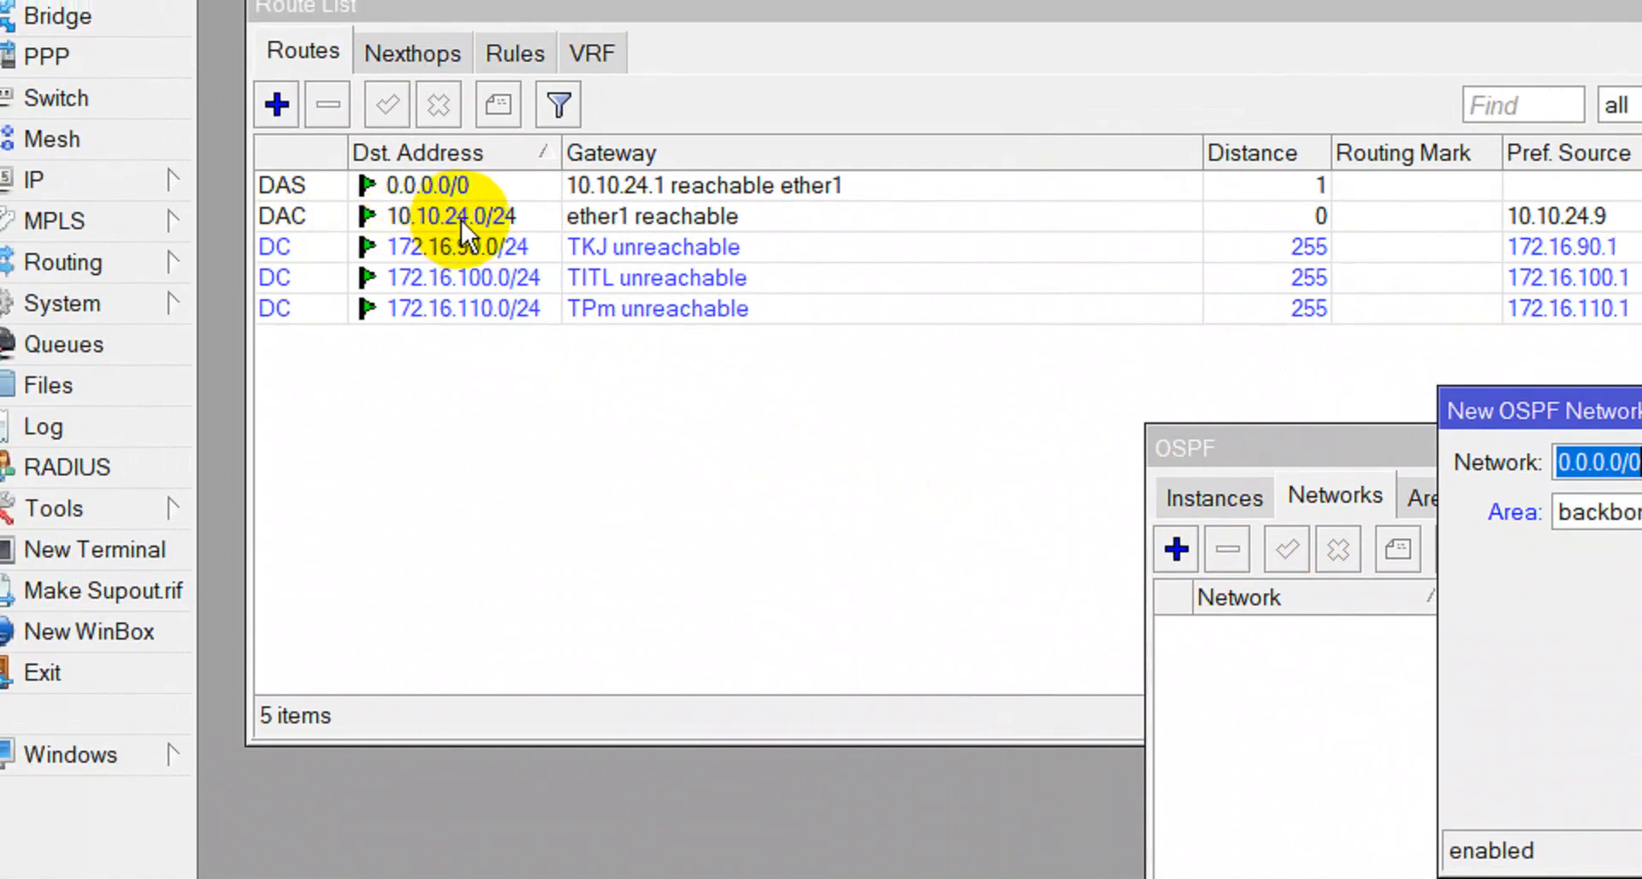
Copy the destination address 10.10.24.0/24 from its route entry.
{"action": "double_click", "coordinate": [395, 220]}
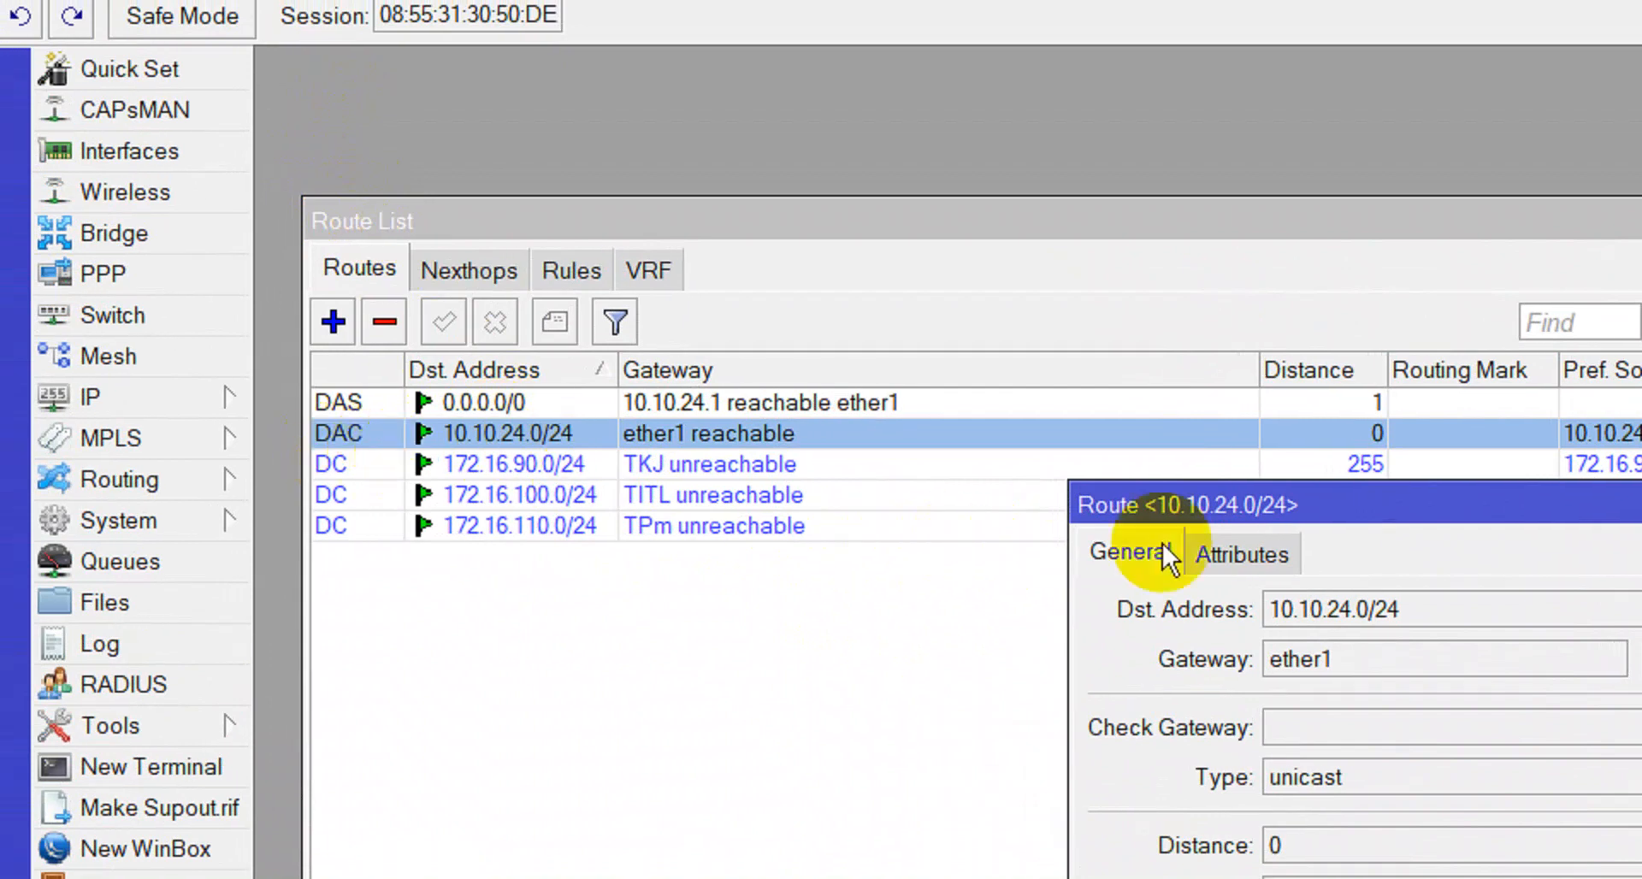
{"action": "left_click_drag", "start_coordinate": [1412, 612], "coordinate": [1383, 613]}
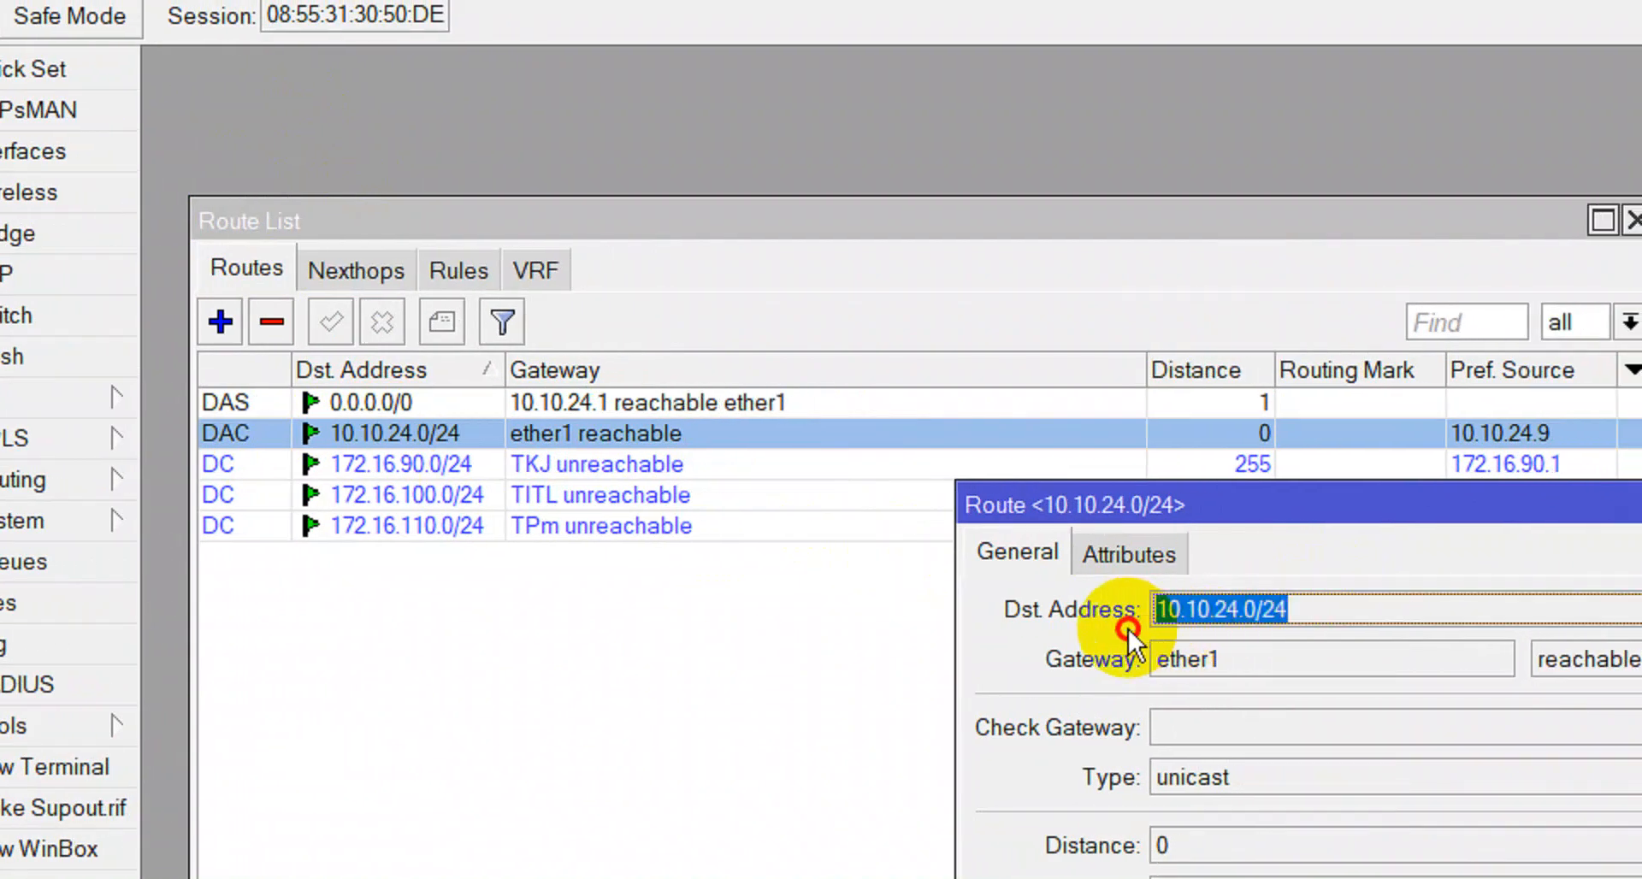
{"action": "right_click", "coordinate": [1217, 607]}
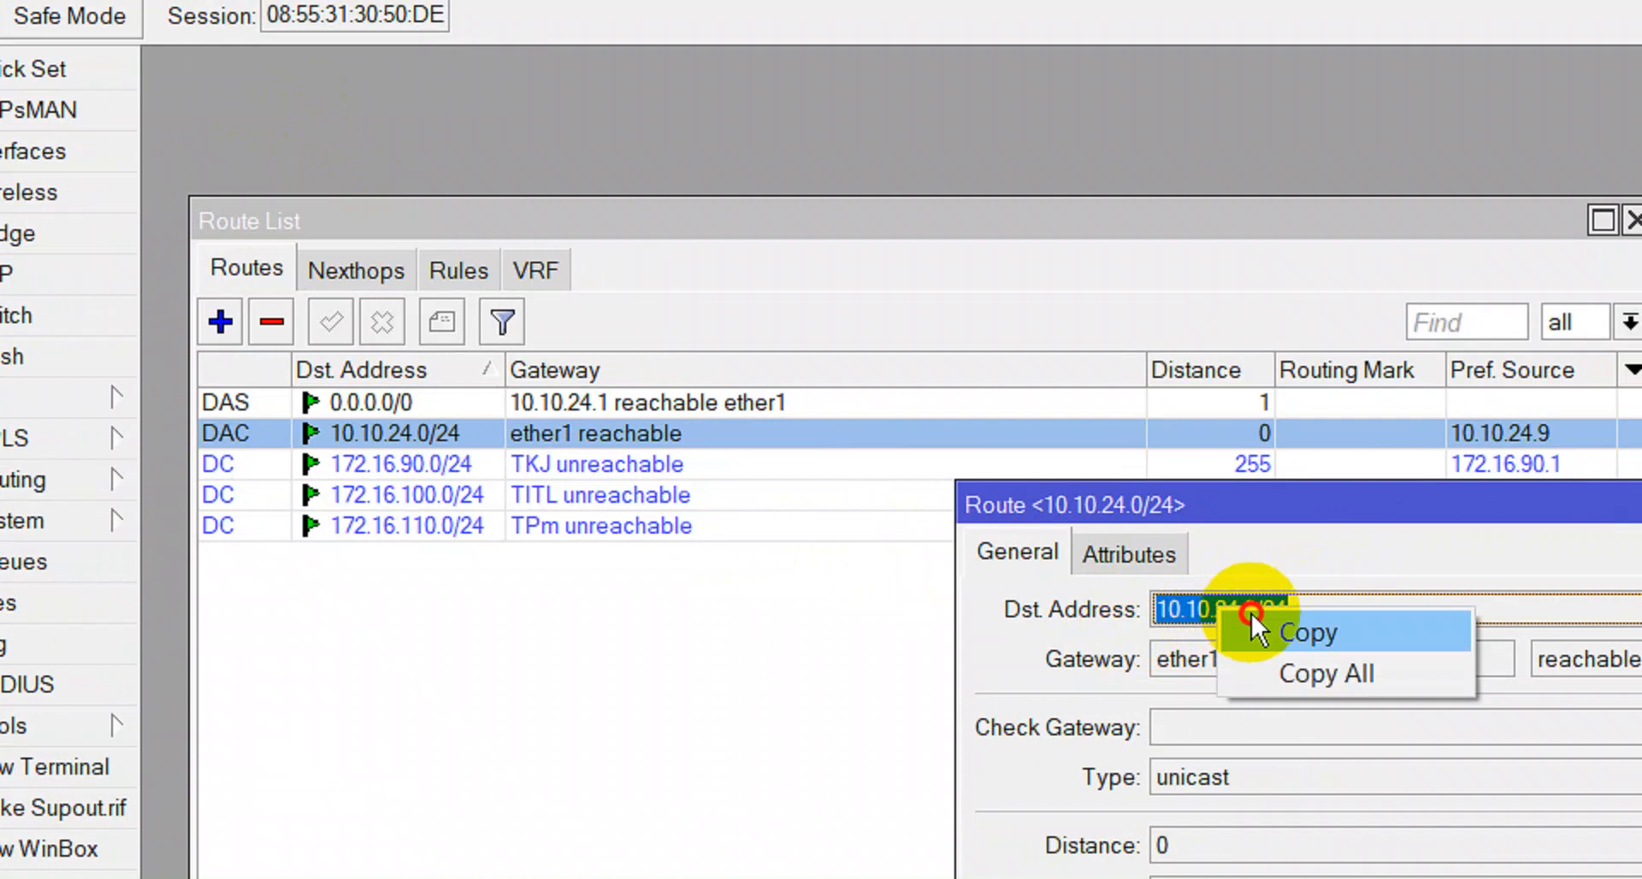
{"action": "left_click", "coordinate": [1252, 618]}
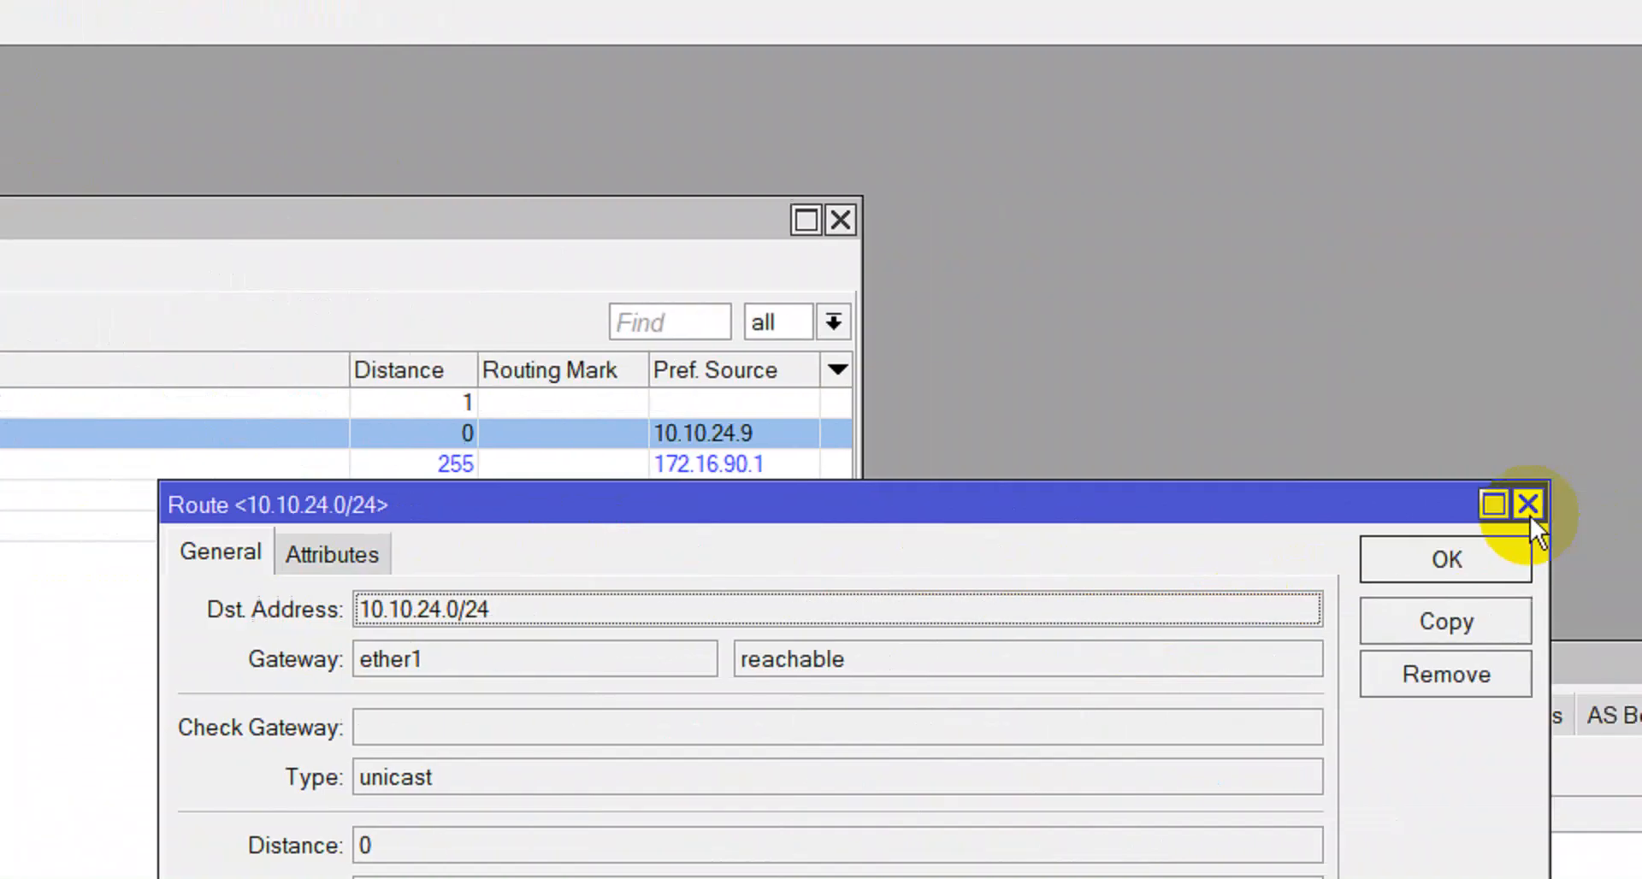
{"action": "left_click", "coordinate": [1301, 553]}
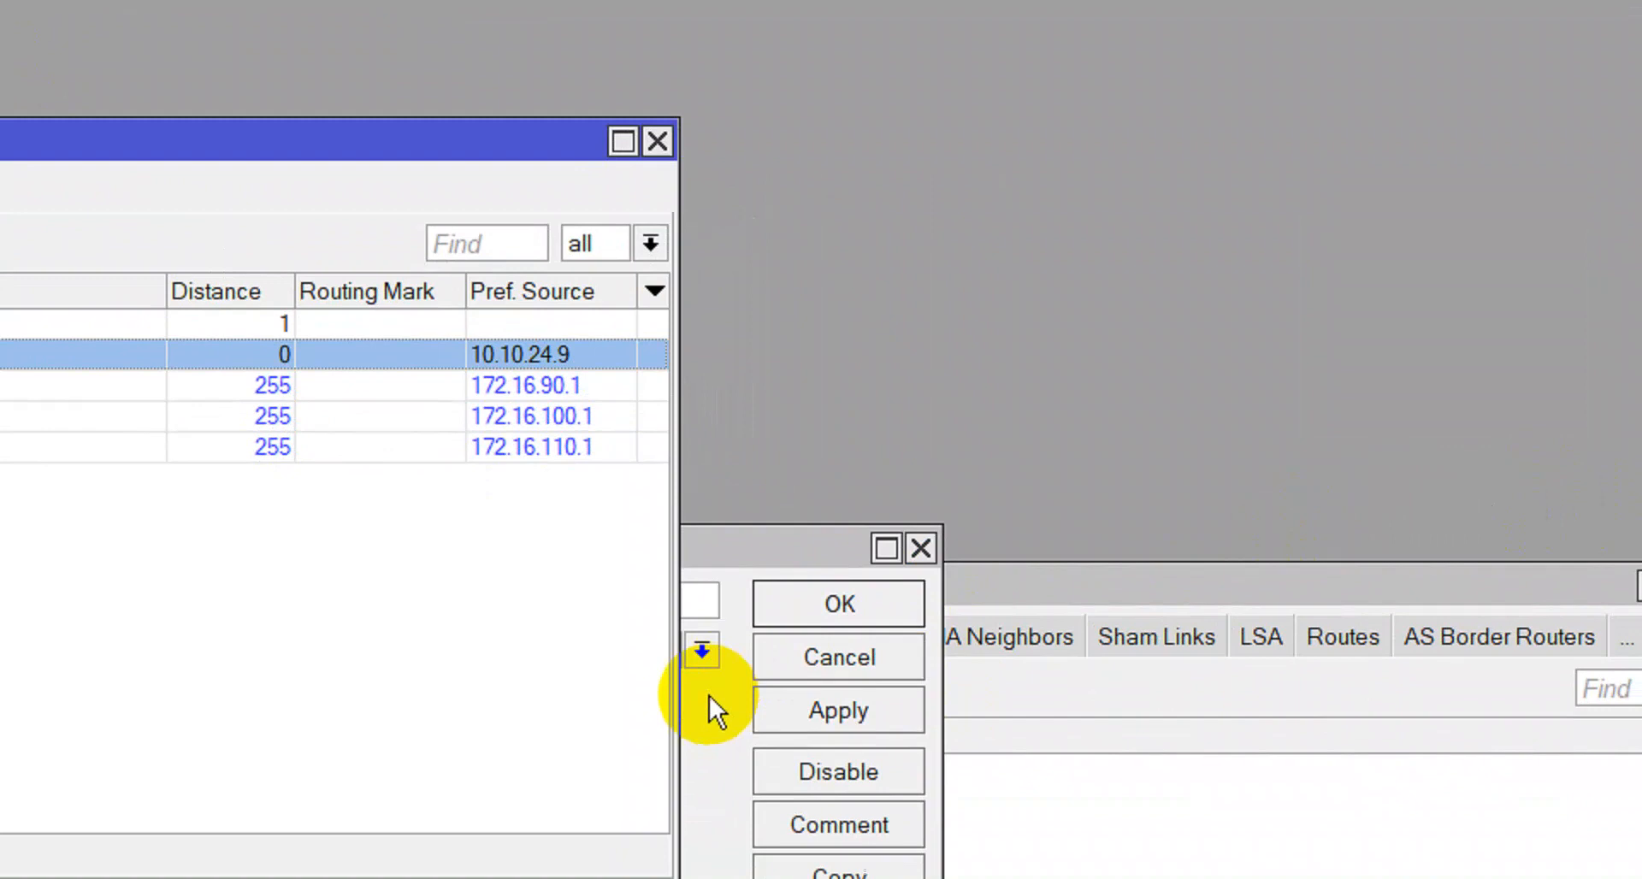
Paste 10.10.24.0/24 as the OSPF network, comment it INTERNET, and save it.
{"action": "left_click", "coordinate": [710, 695]}
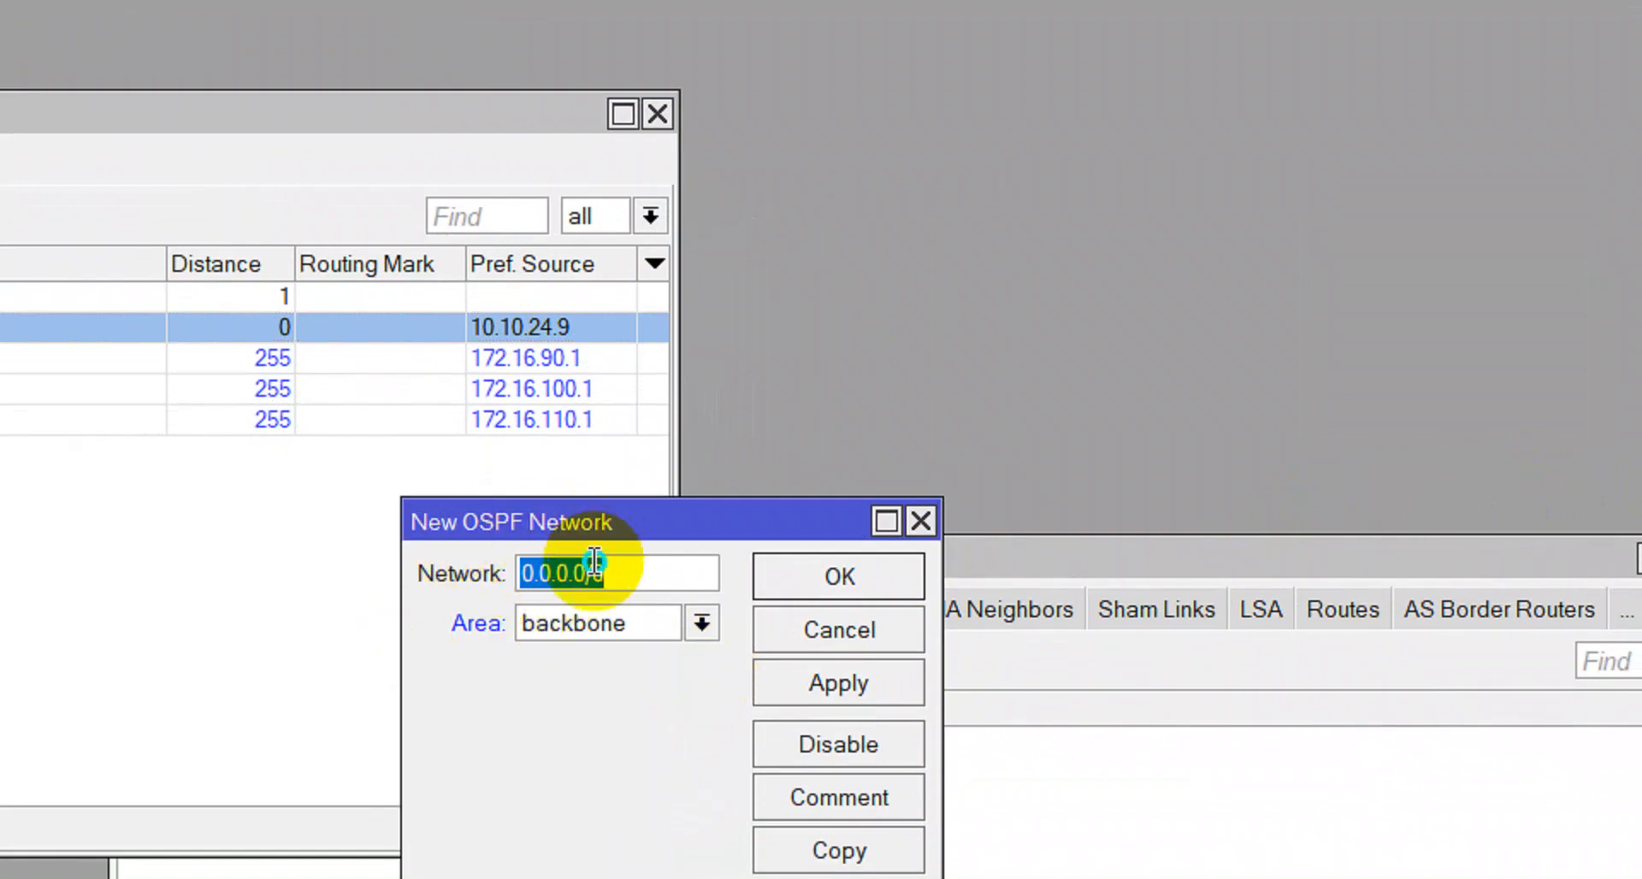
{"action": "right_click", "coordinate": [631, 564]}
{"action": "left_click", "coordinate": [689, 672]}
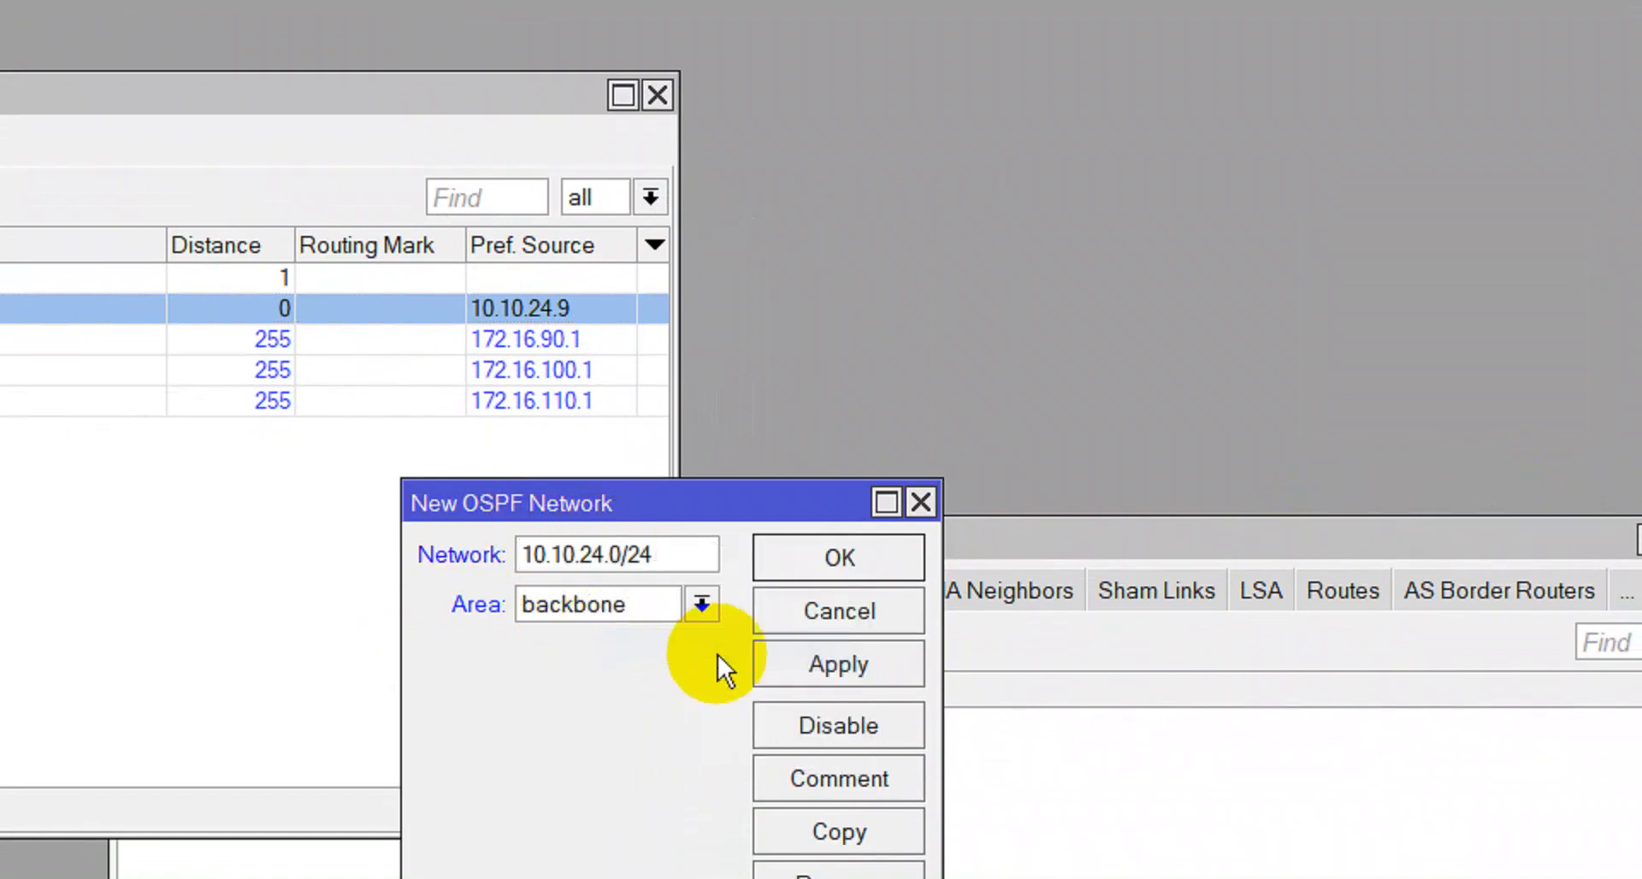
{"action": "left_click", "coordinate": [844, 660]}
{"action": "left_click", "coordinate": [858, 771]}
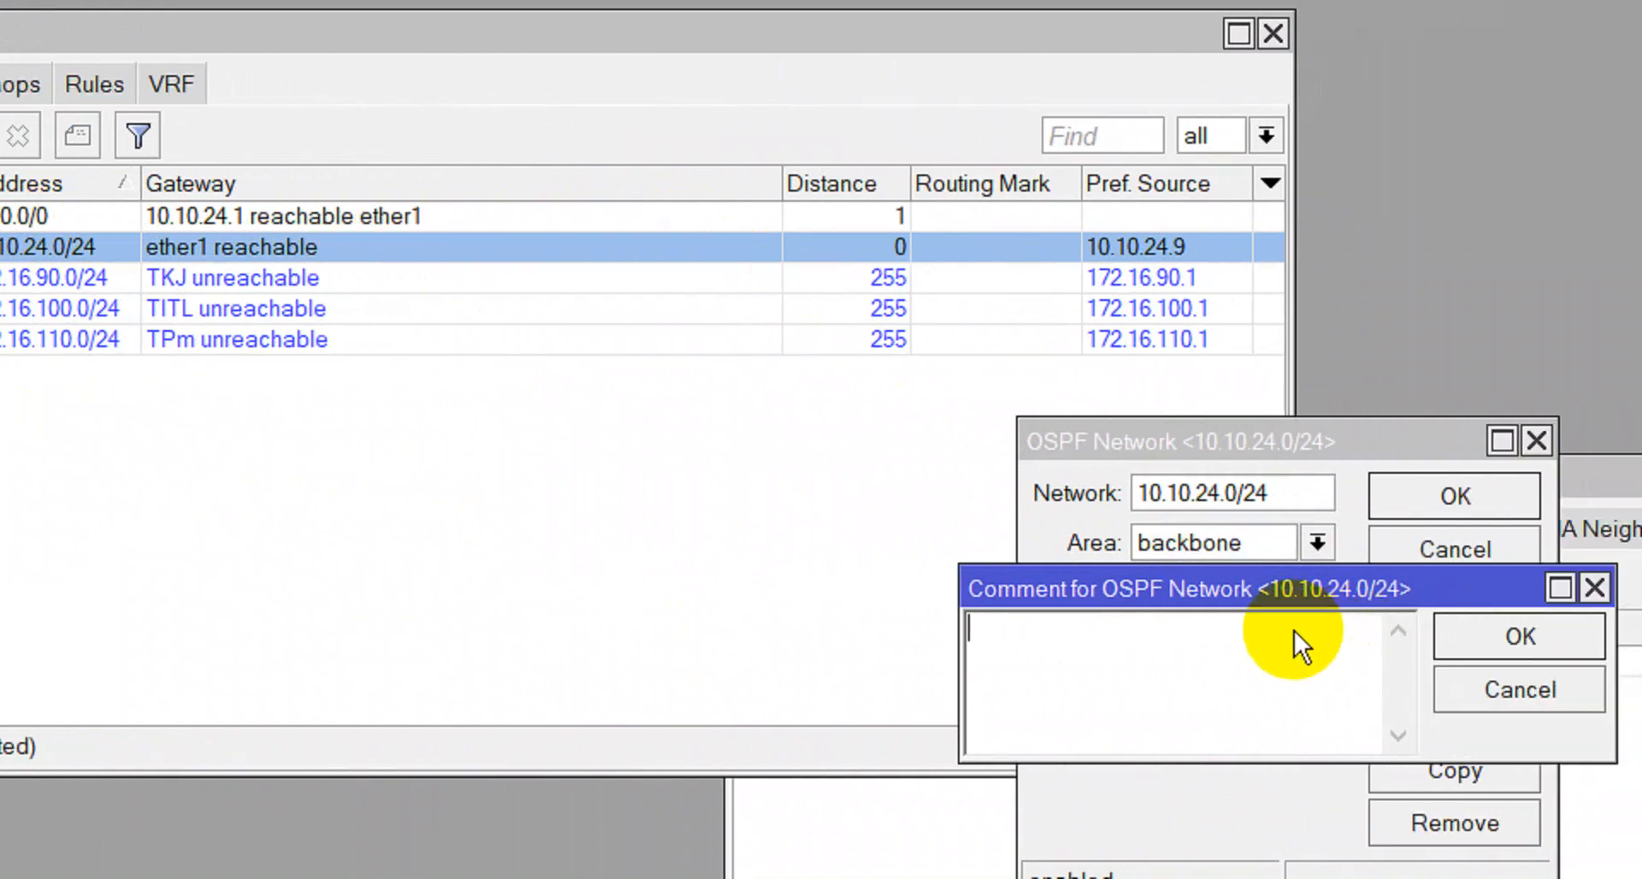
{"action": "type", "text": "INTERNET"}
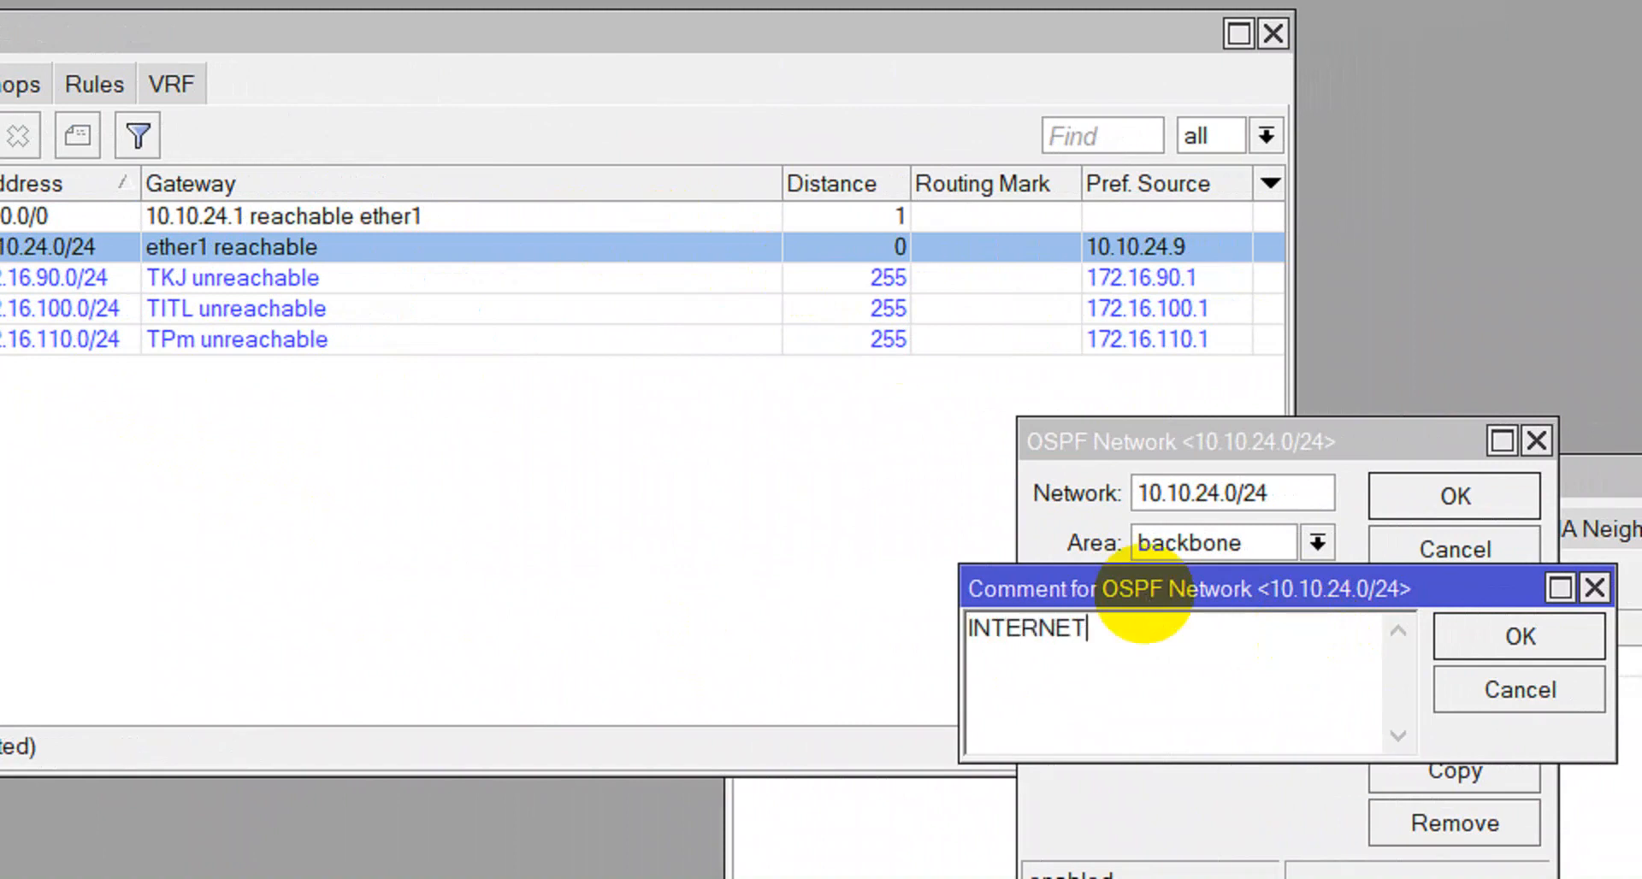
{"action": "key", "text": "Return"}
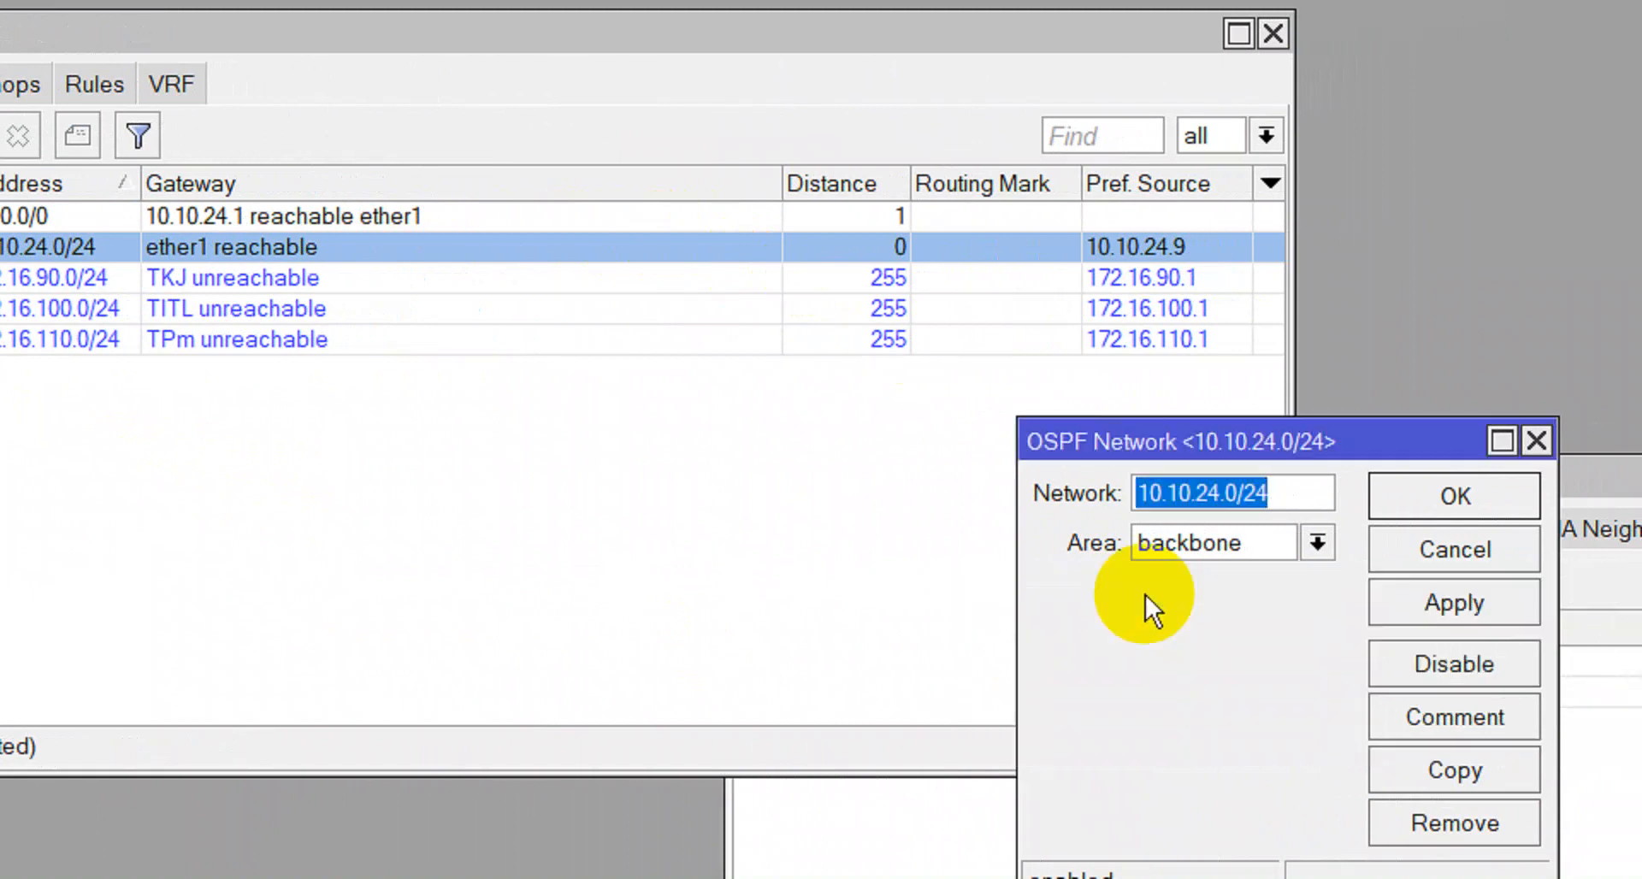
{"action": "left_click", "coordinate": [1393, 603]}
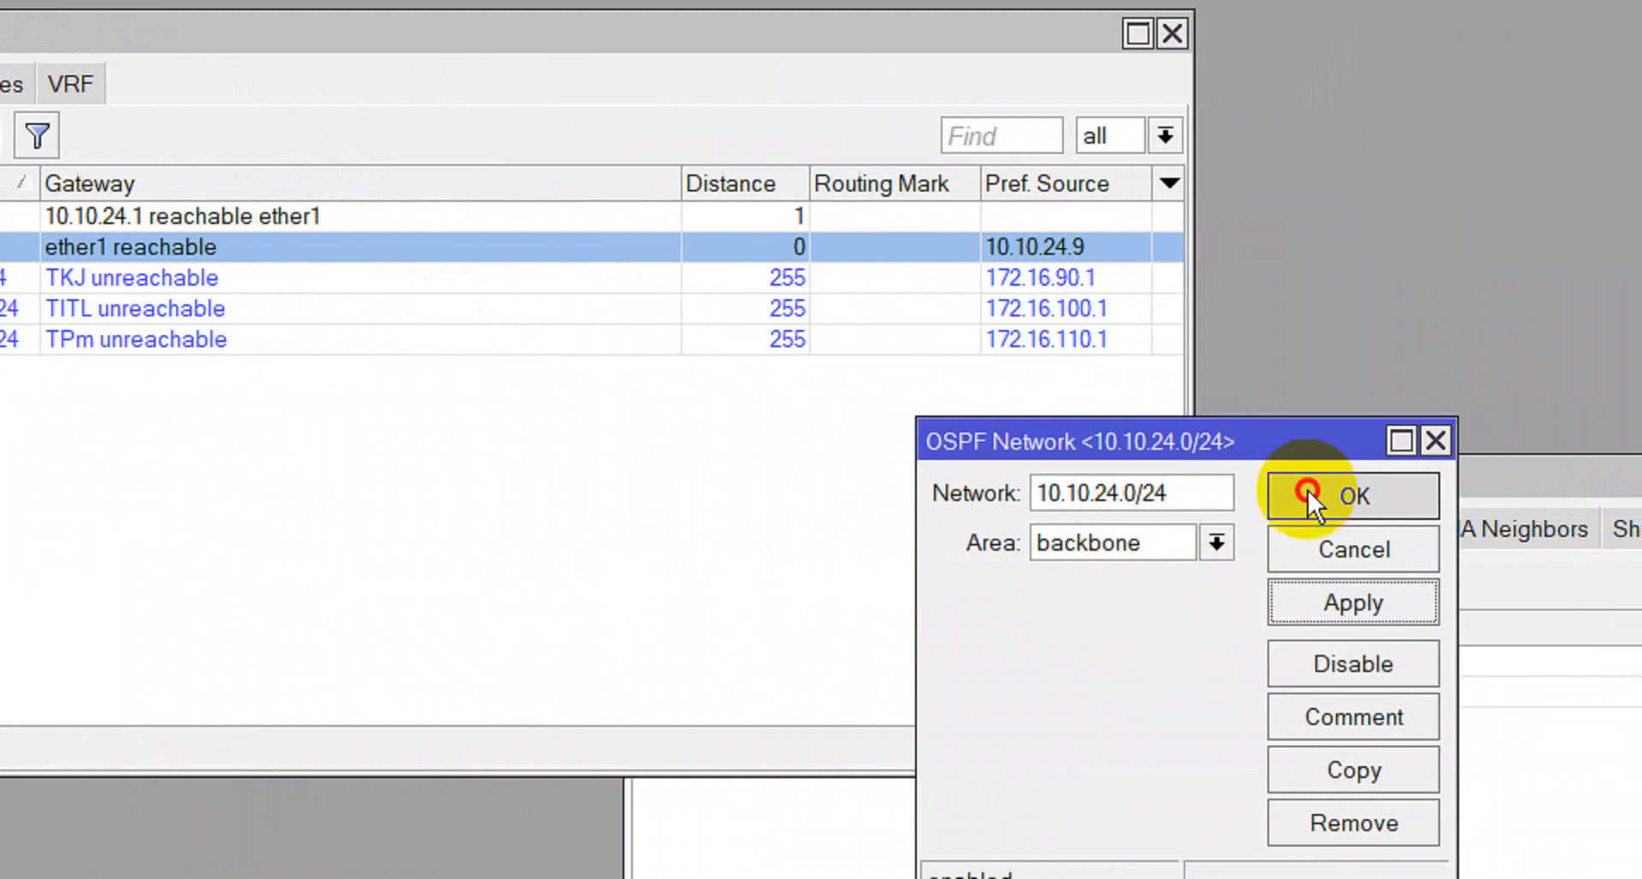
{"action": "left_click", "coordinate": [1411, 506]}
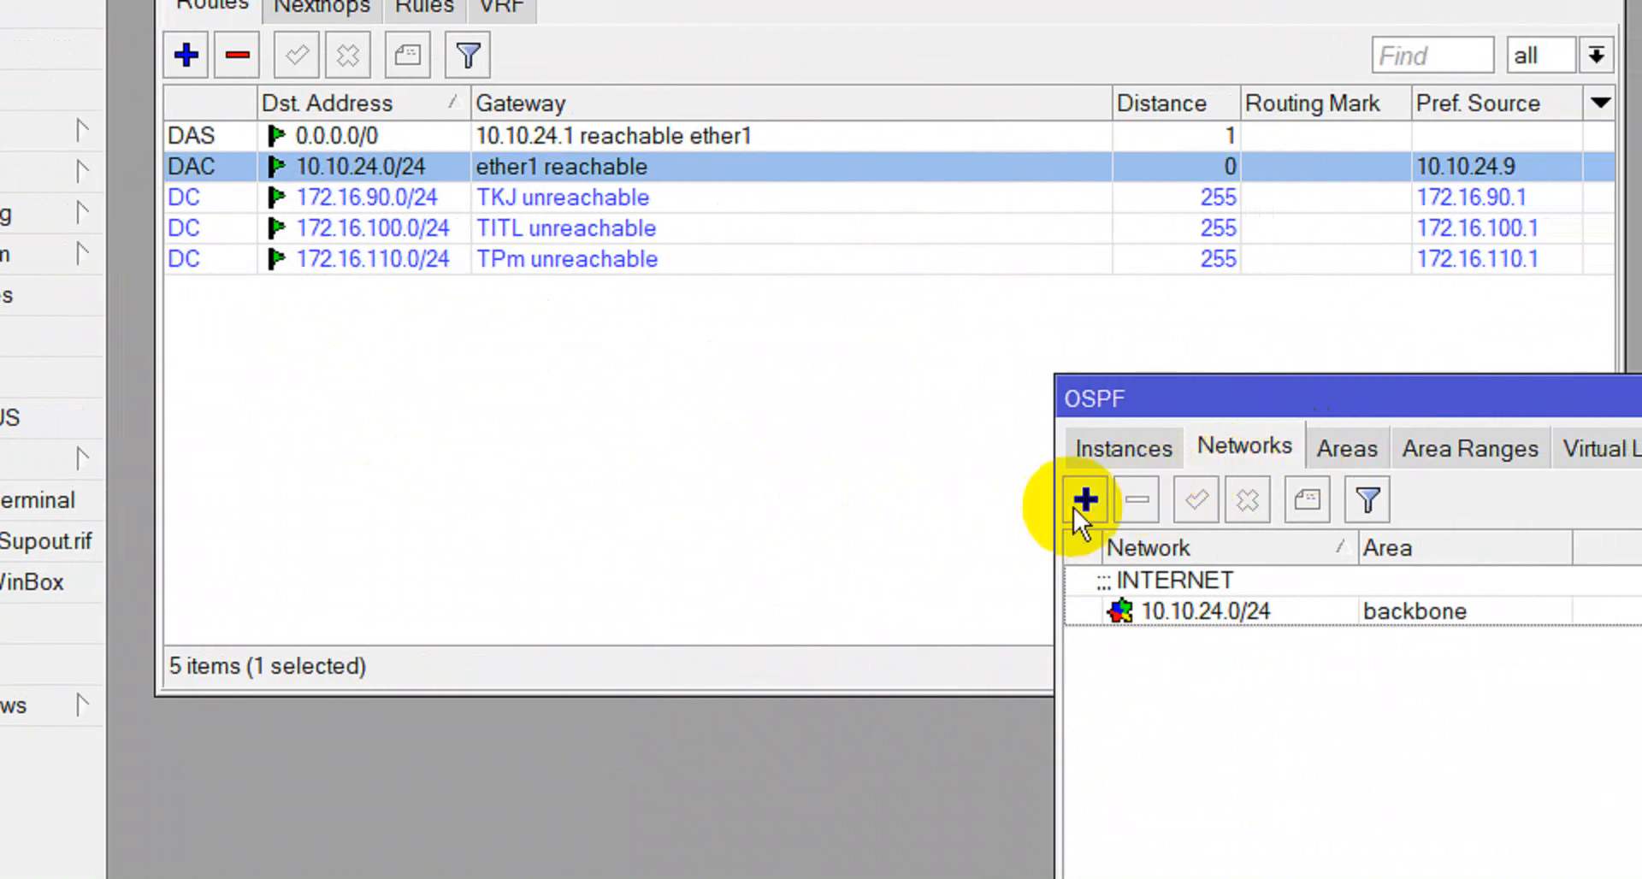
Start another OSPF network and copy the 172.16.90.0/24 route's destination address.
{"action": "left_click", "coordinate": [1094, 503]}
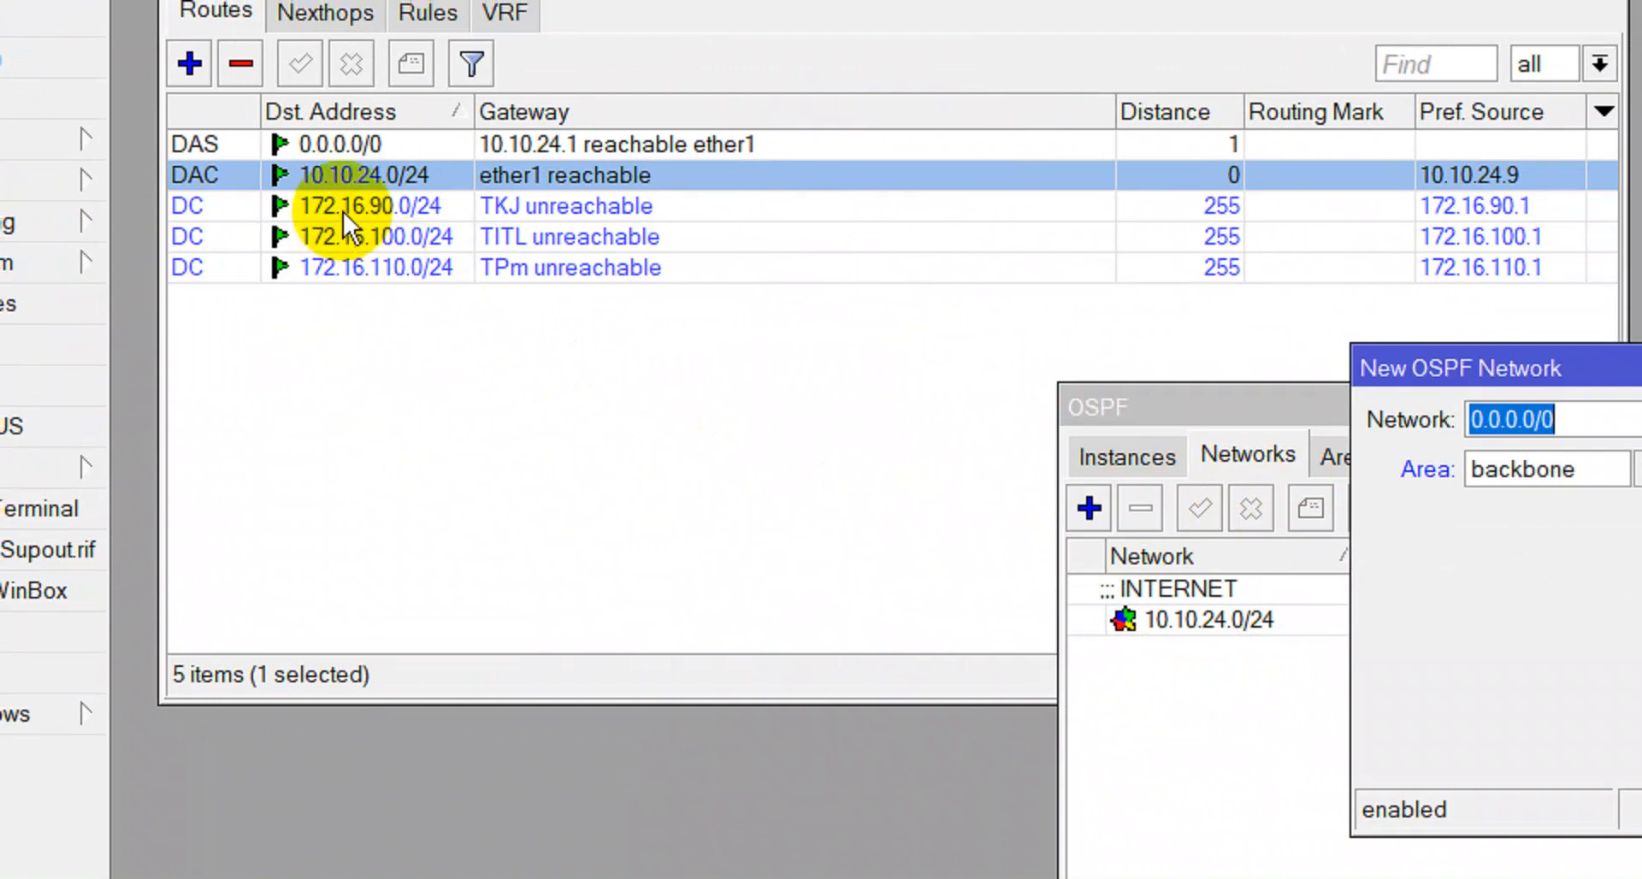
{"action": "left_click", "coordinate": [340, 198]}
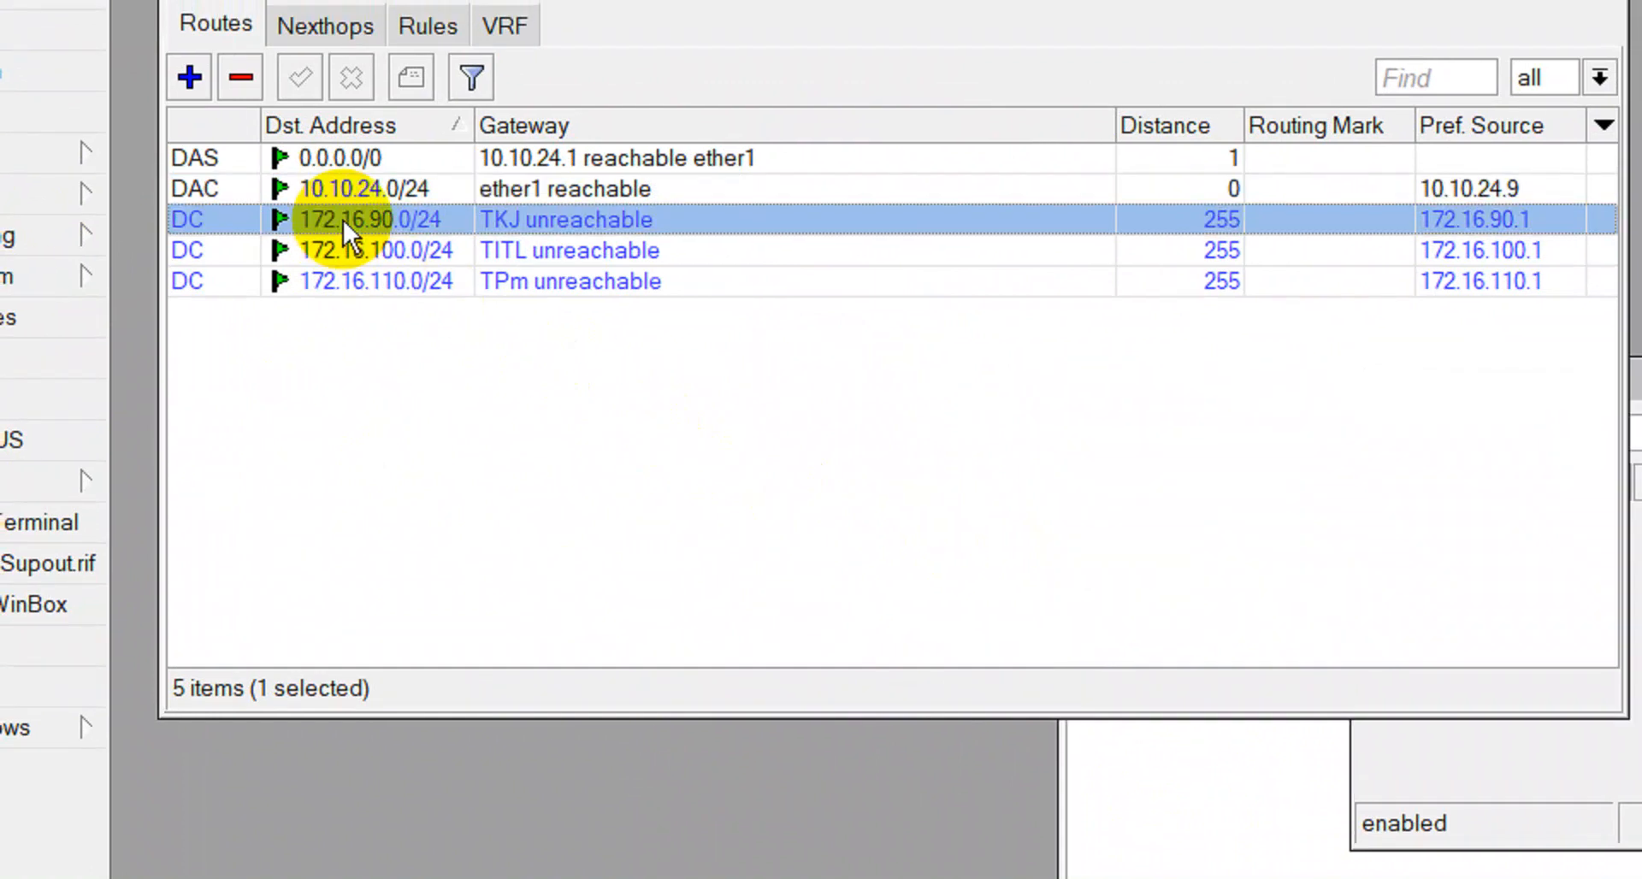
{"action": "double_click", "coordinate": [426, 231]}
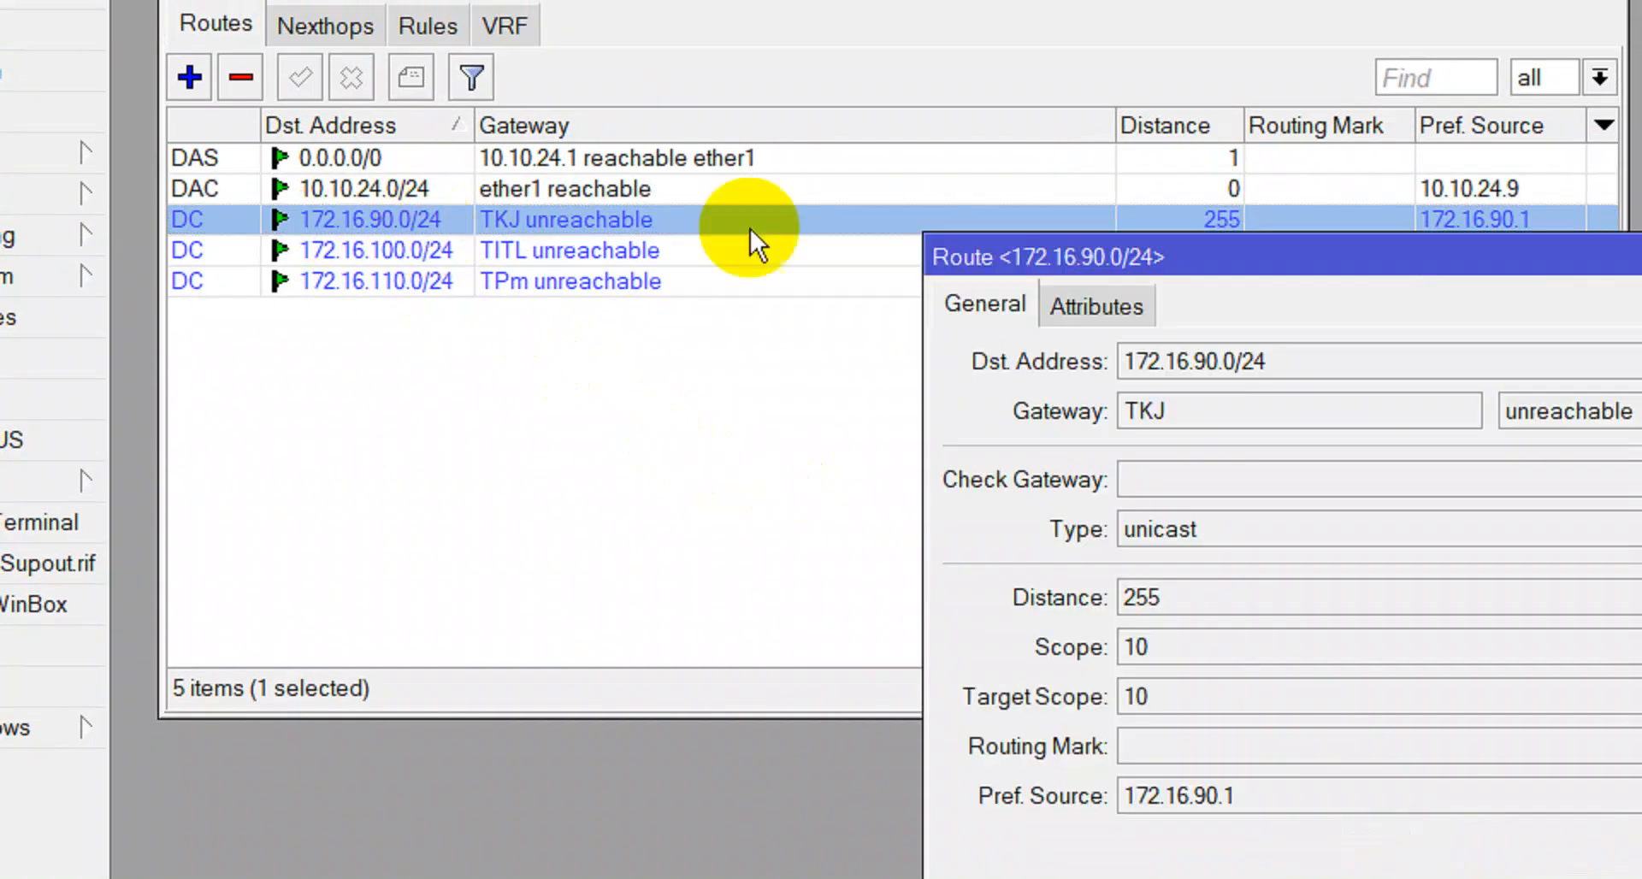
{"action": "double_click", "coordinate": [1157, 352]}
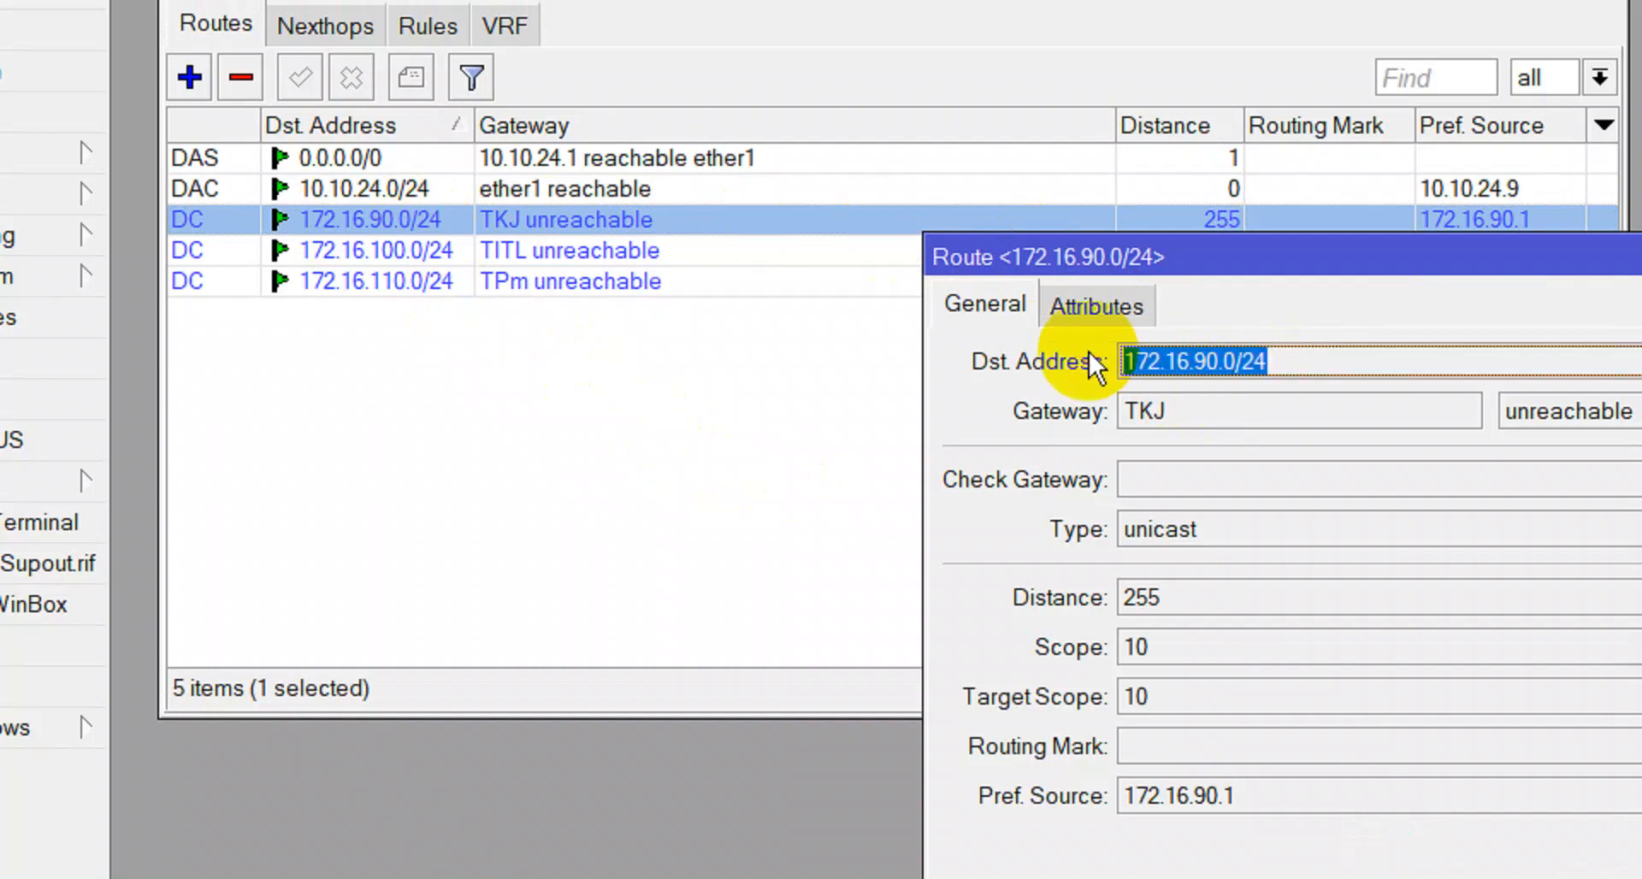
{"action": "right_click", "coordinate": [1146, 352]}
{"action": "left_click", "coordinate": [1193, 376]}
{"action": "left_click", "coordinate": [1601, 323]}
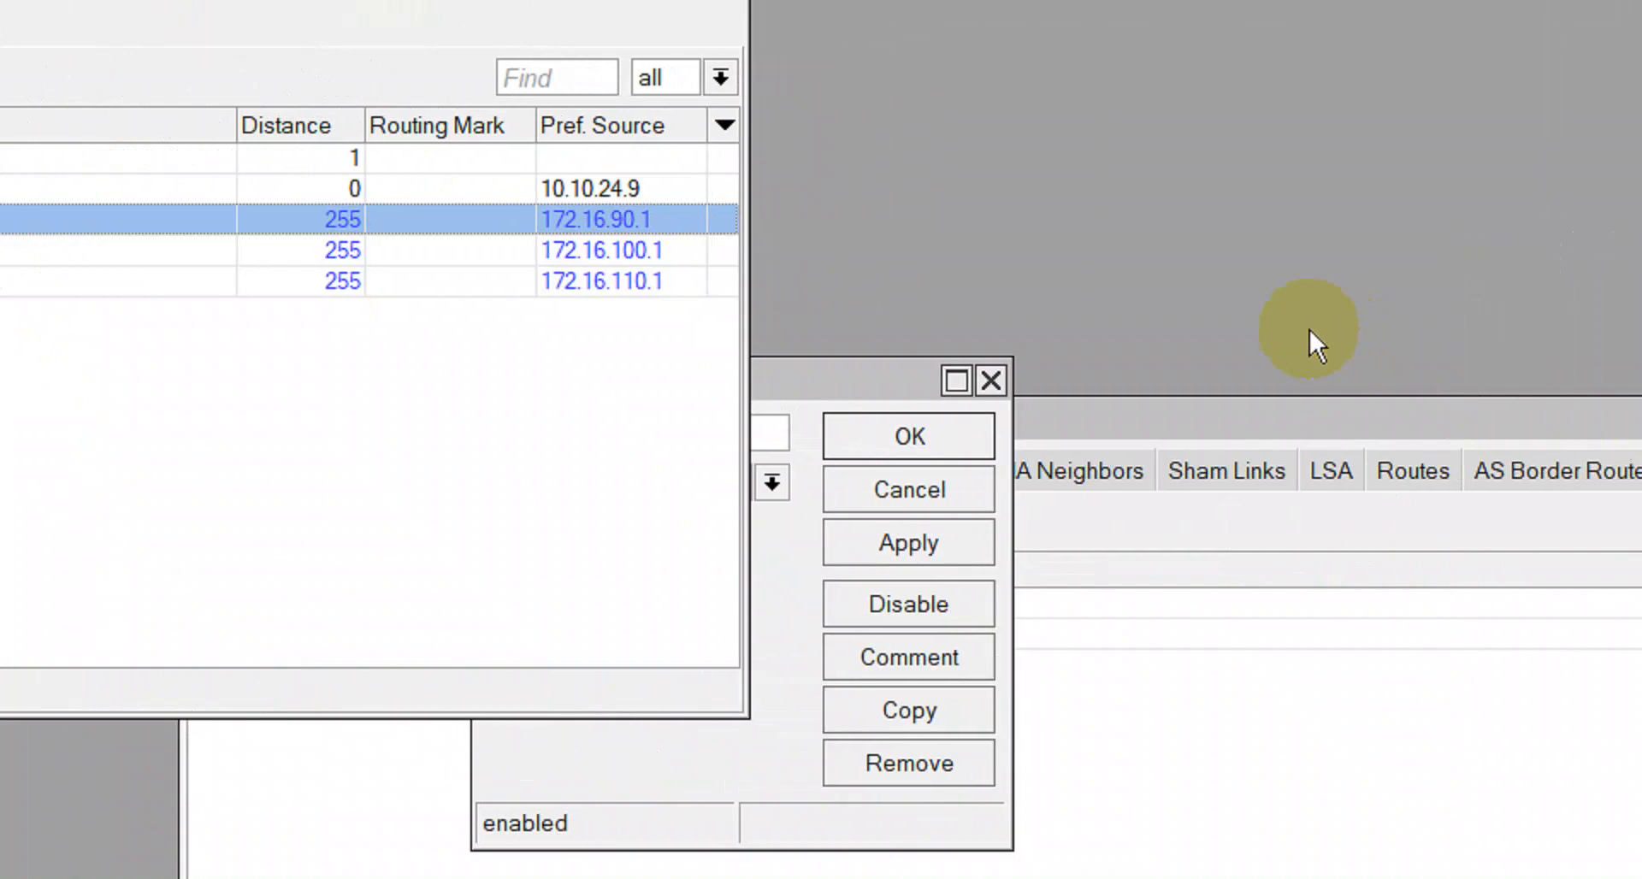
Paste 172.16.90.0/24 as the network, comment it TKJ, and save the entry.
{"action": "left_click", "coordinate": [761, 578]}
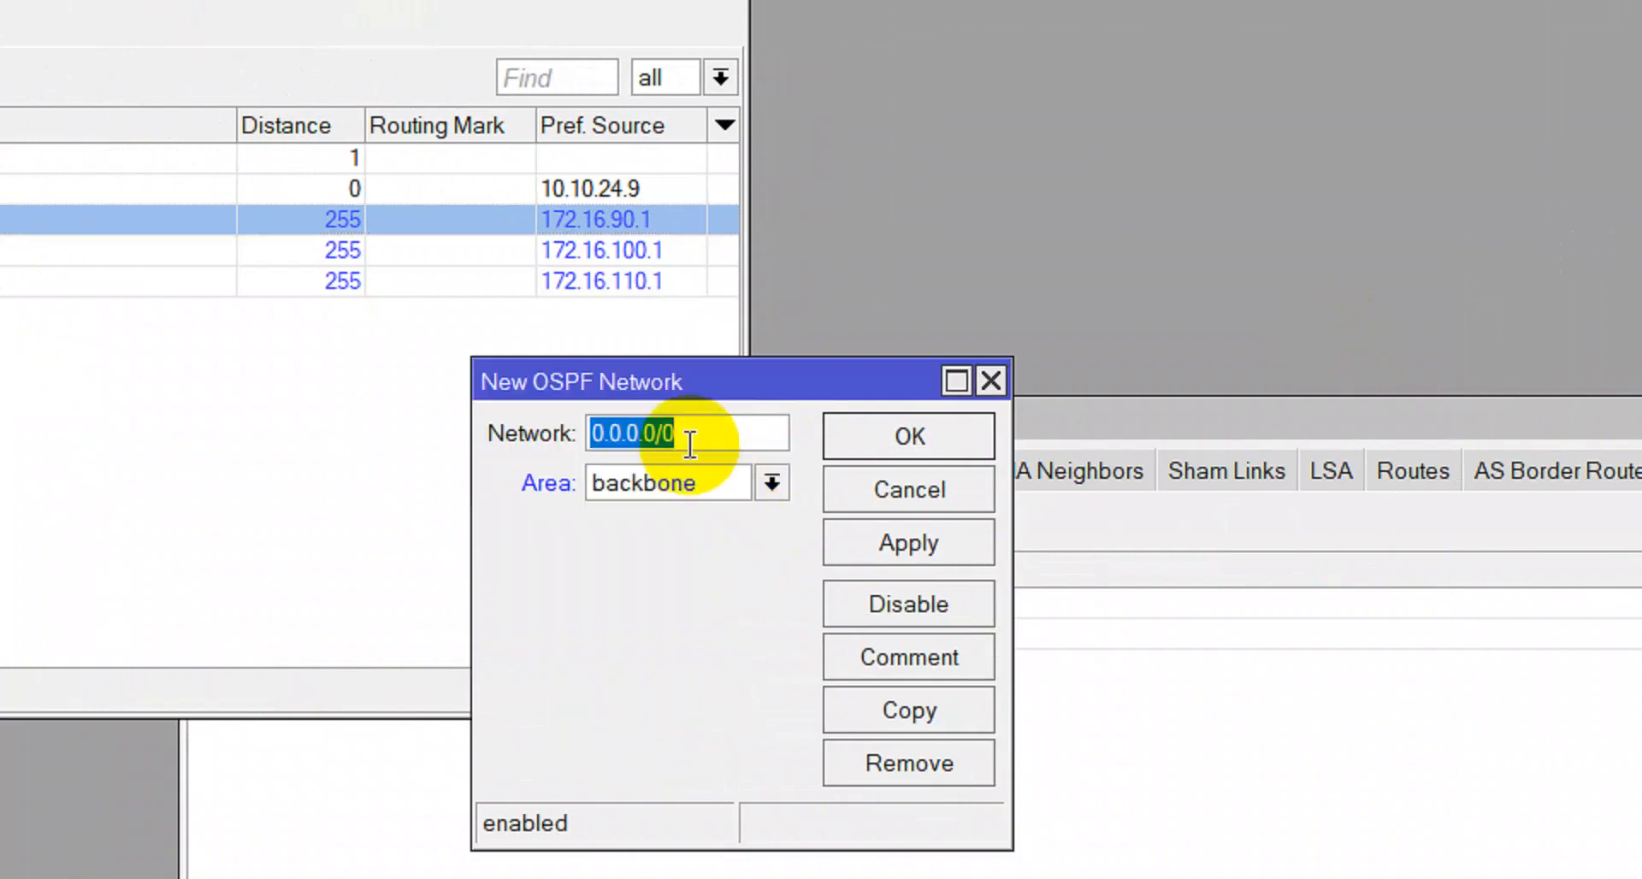
{"action": "key", "text": "ctrl+v"}
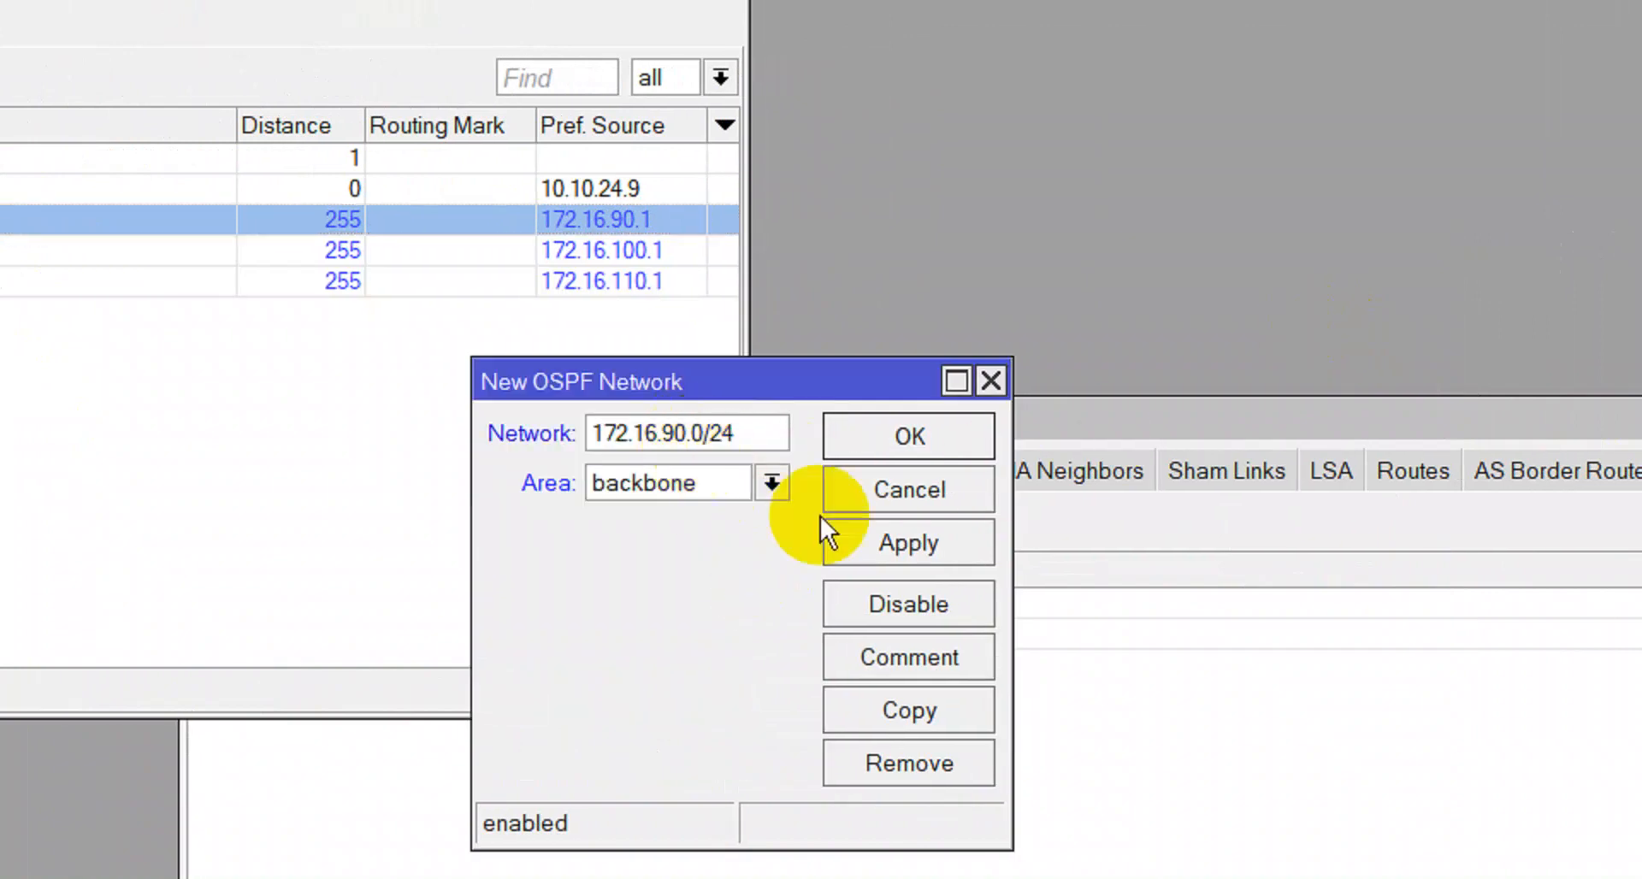
{"action": "left_click", "coordinate": [899, 541]}
{"action": "left_click", "coordinate": [926, 655]}
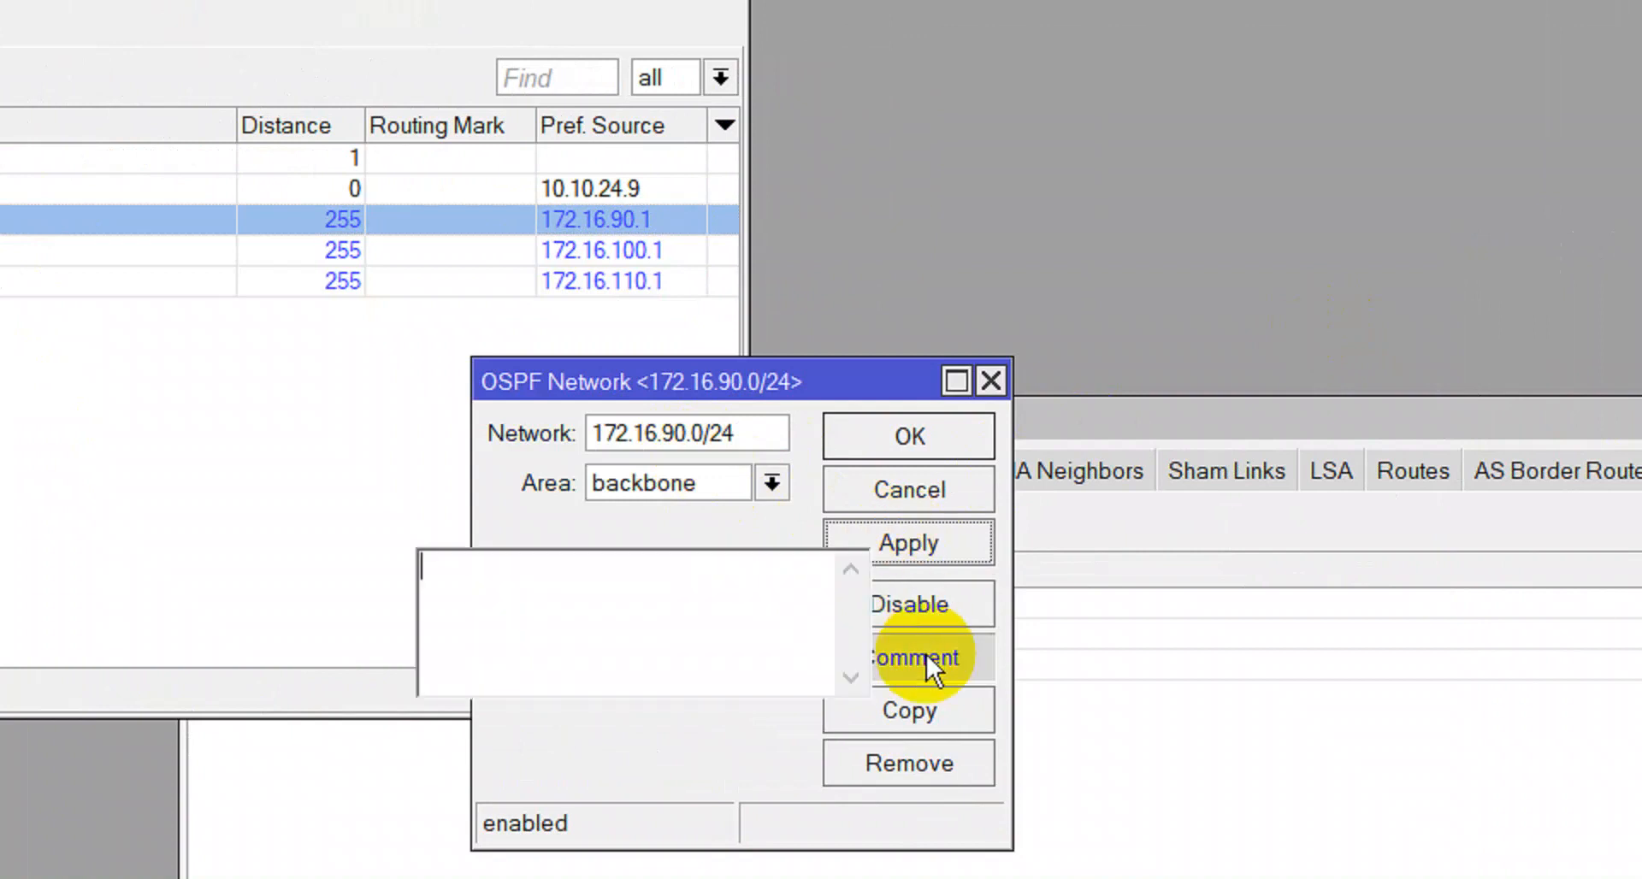
{"action": "type", "text": "TKJ"}
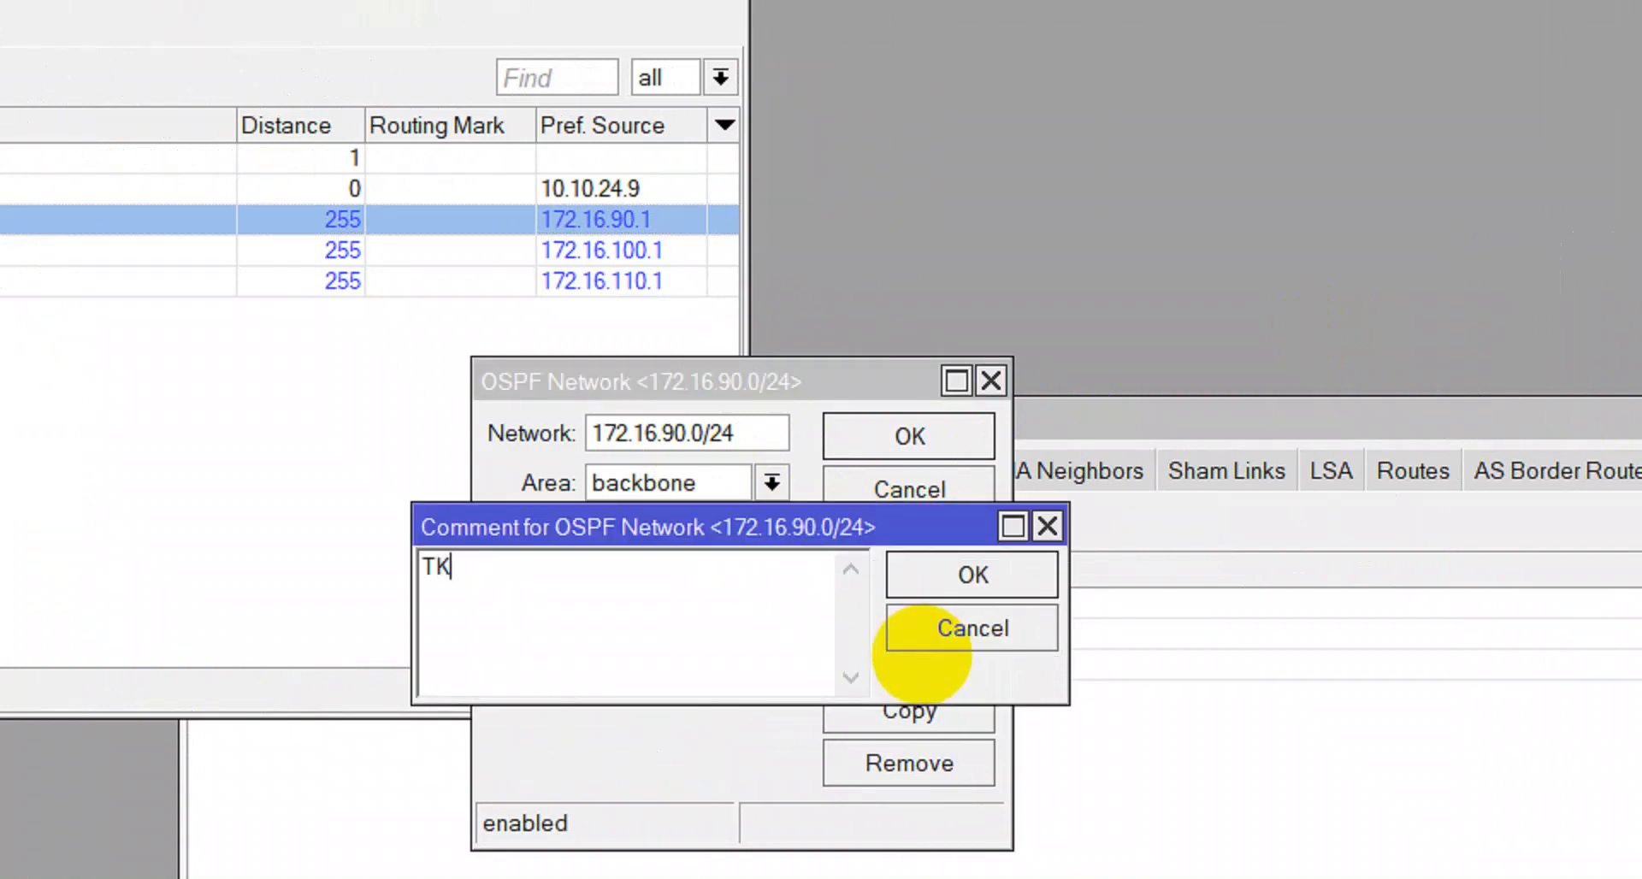
{"action": "left_click", "coordinate": [923, 566]}
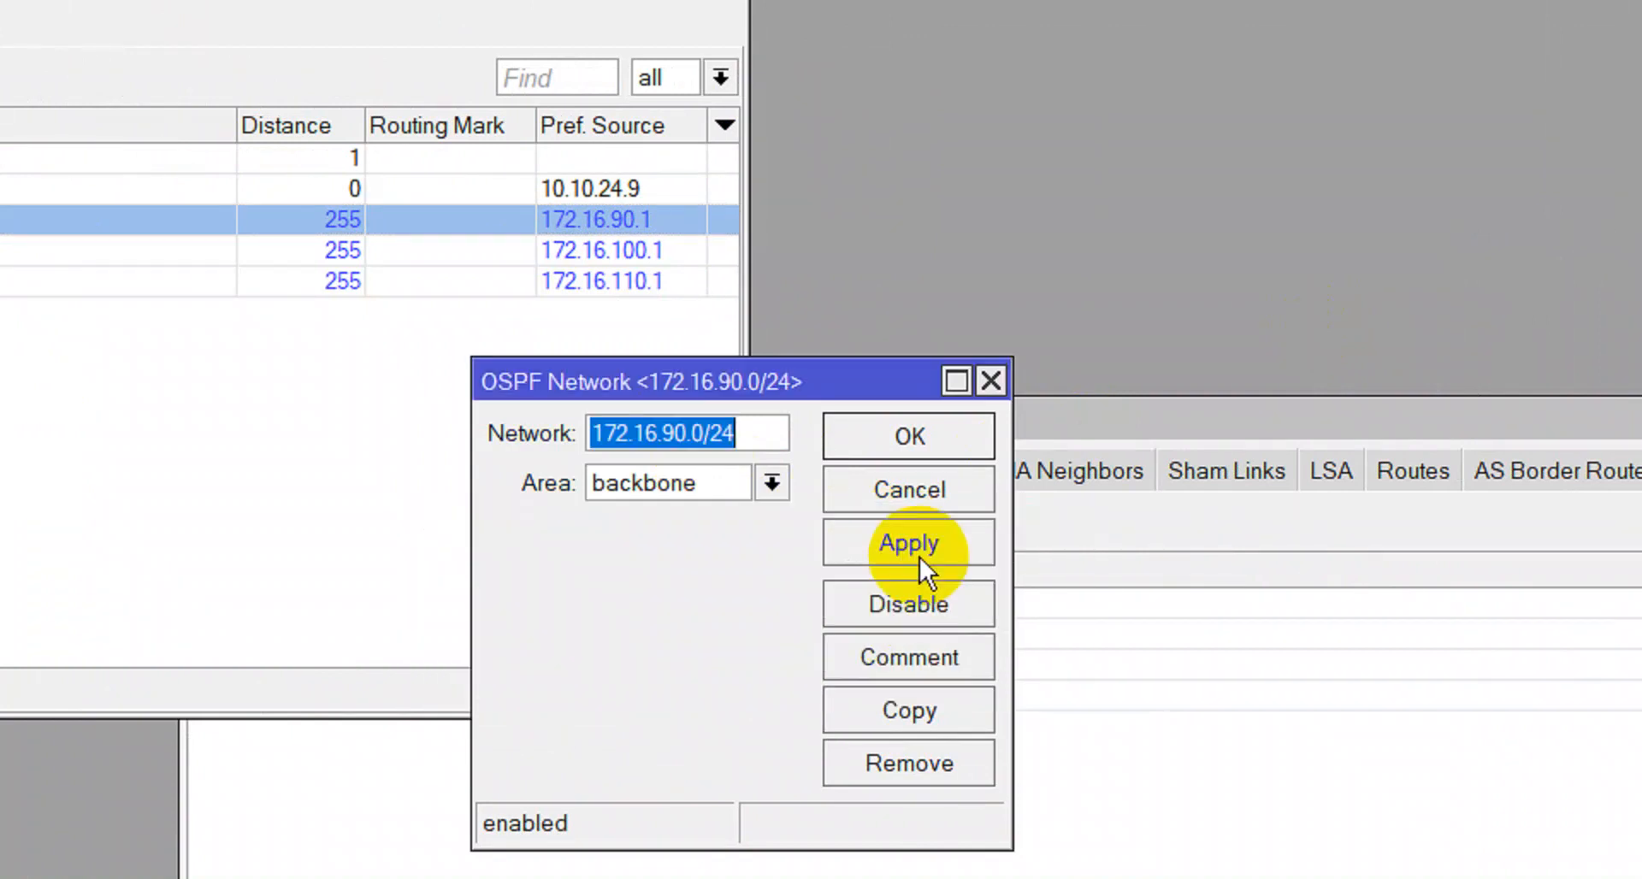
{"action": "left_click", "coordinate": [885, 450]}
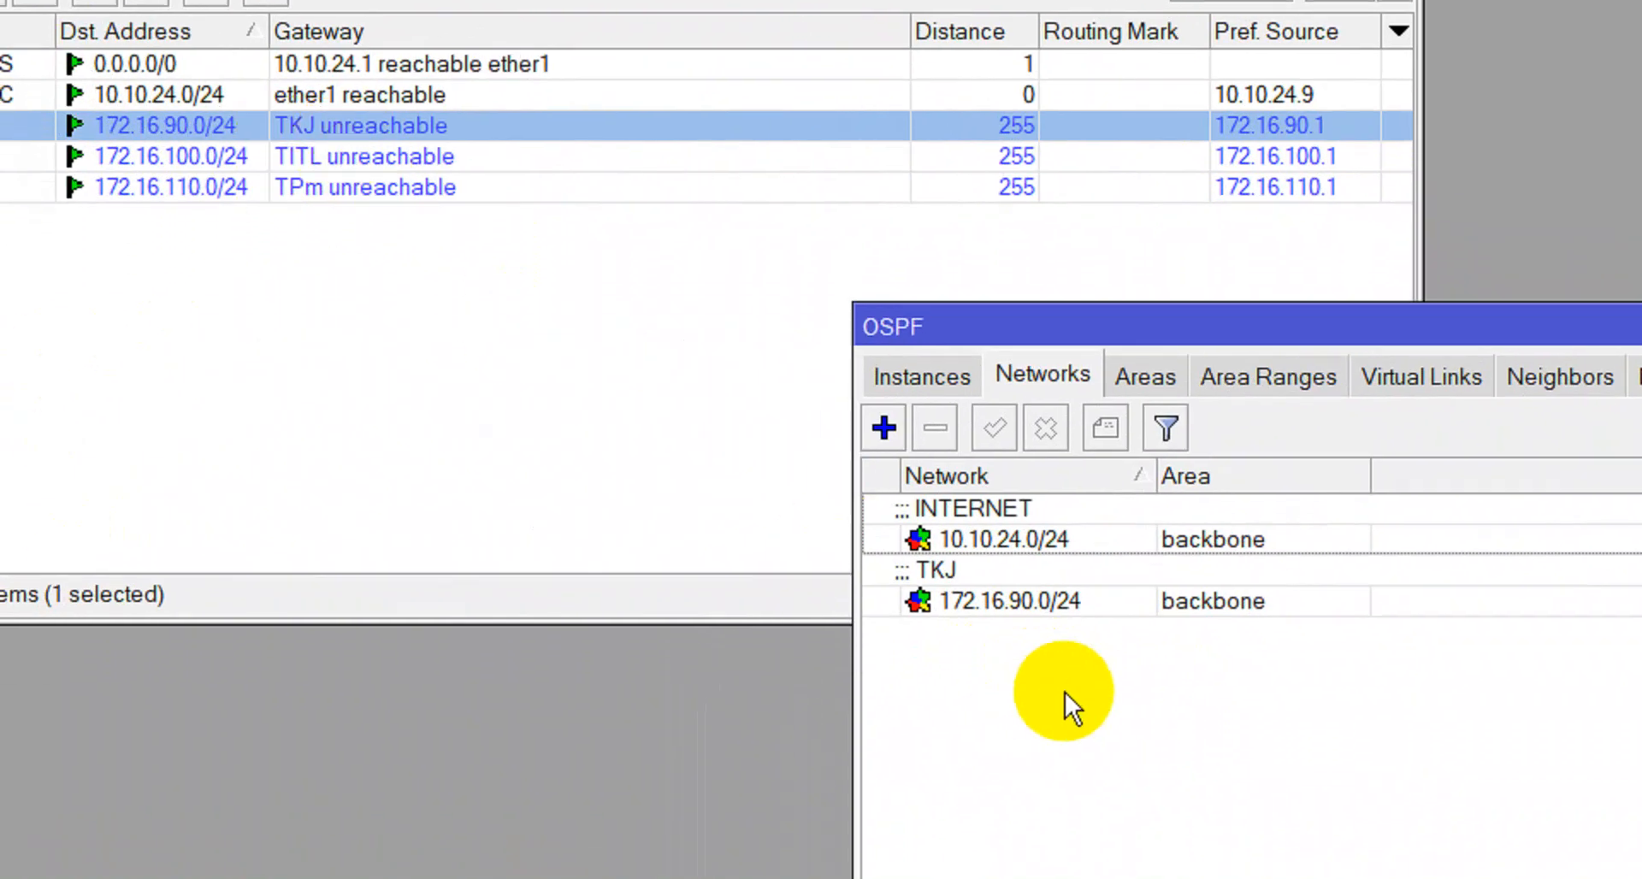
Line the OSPF window up with the route list and begin a third OSPF network.
{"action": "left_click_drag", "start_coordinate": [1172, 312], "coordinate": [1641, 0]}
{"action": "left_click_drag", "start_coordinate": [1299, 101], "coordinate": [1299, 11]}
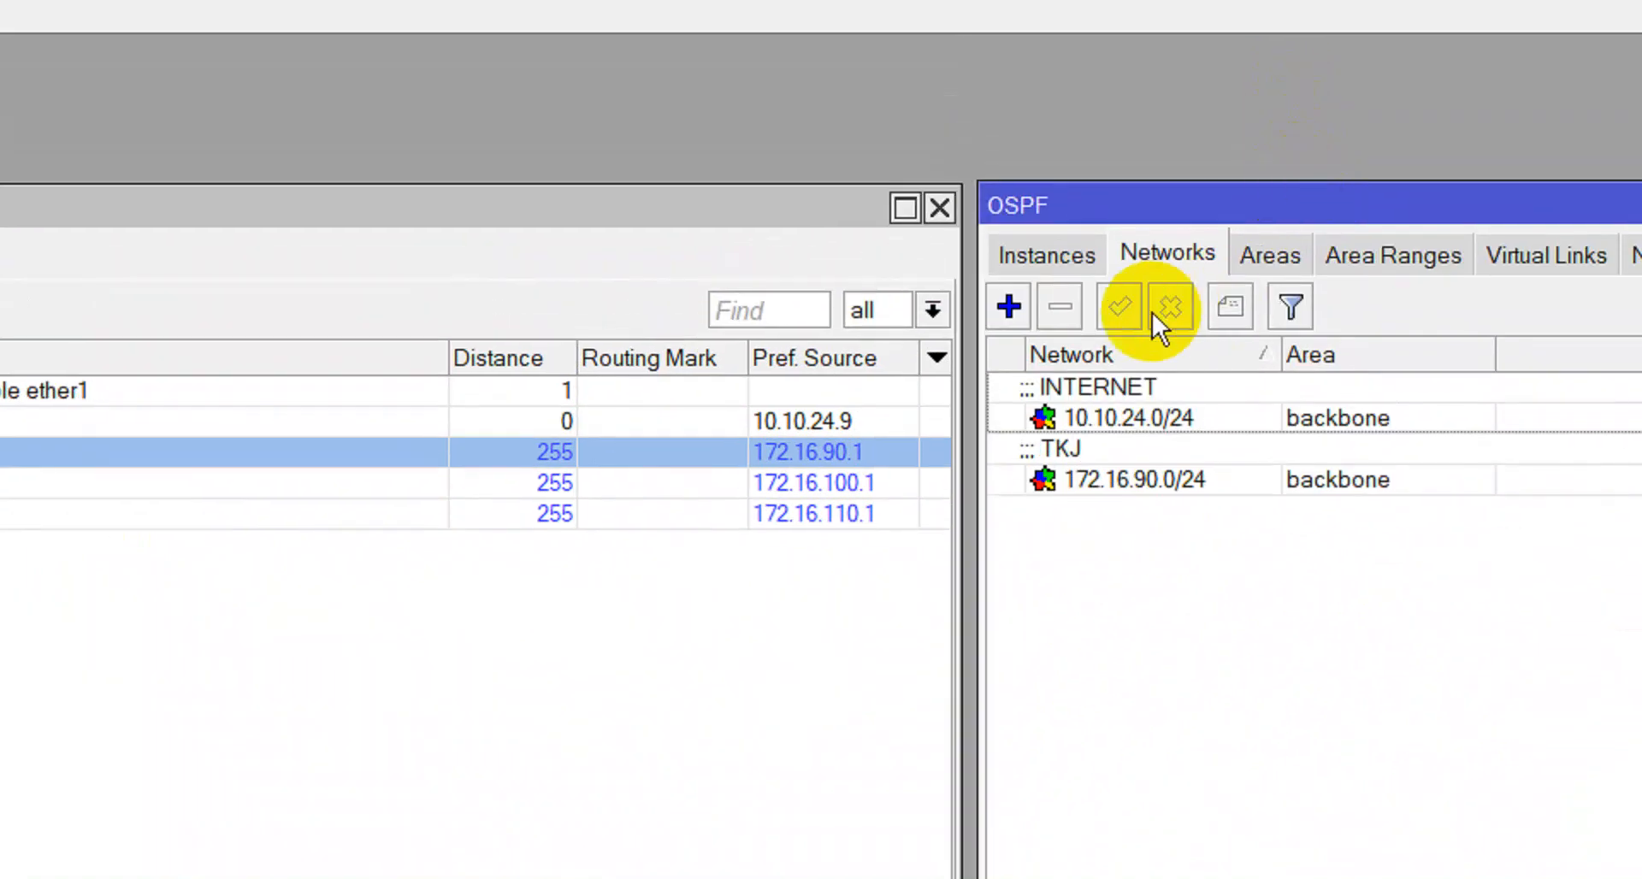
{"action": "left_click", "coordinate": [1003, 305]}
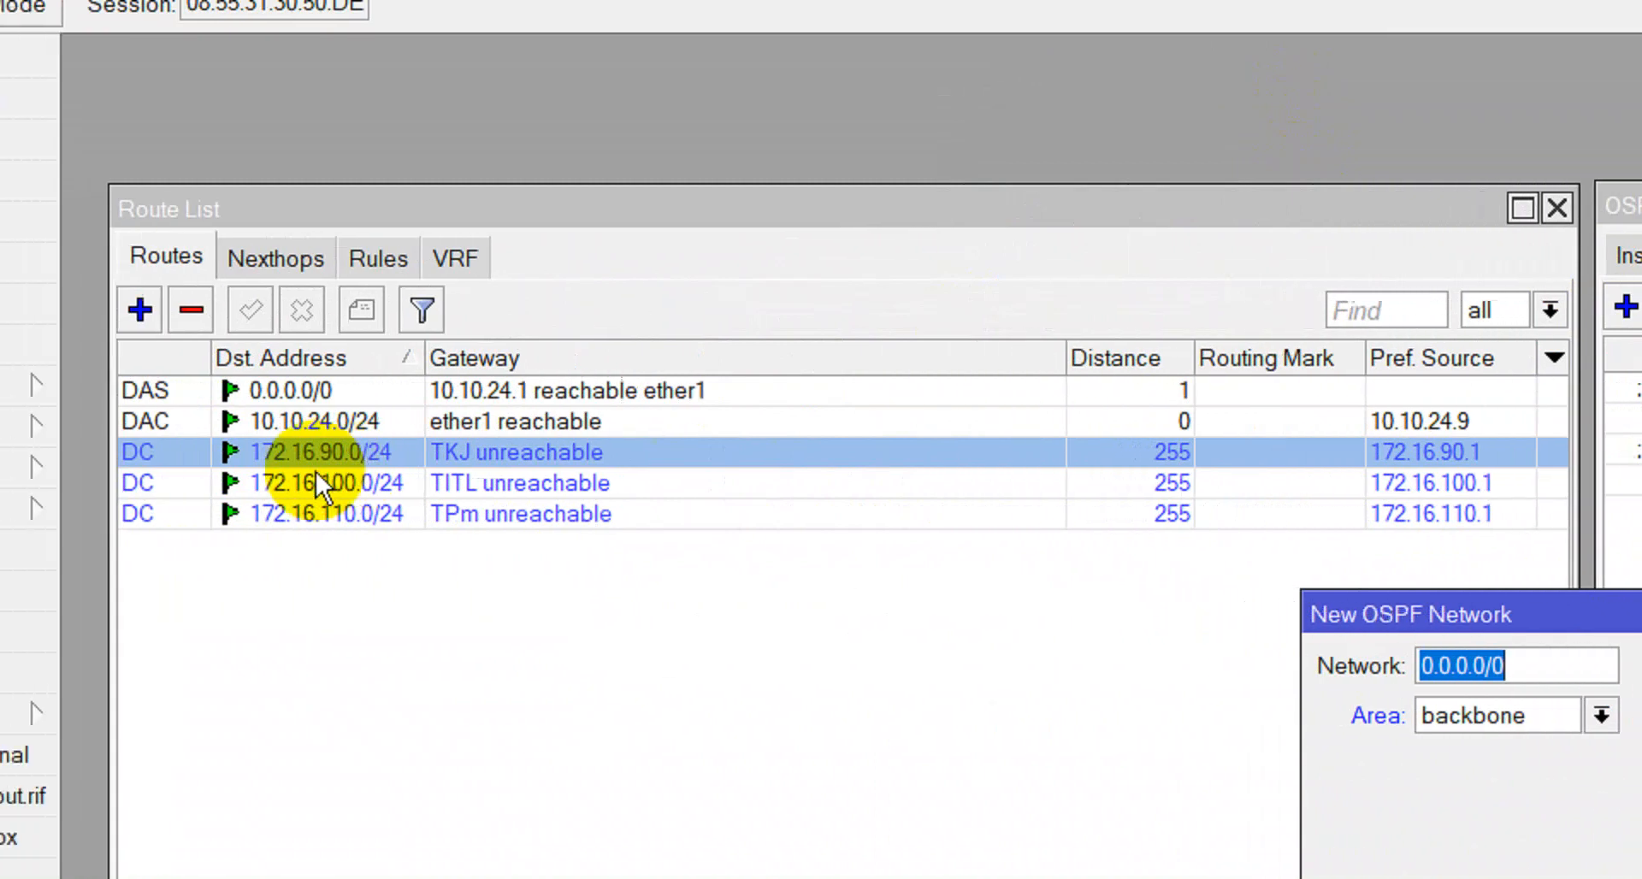
Copy the destination address 172.16.100.0/24 from its route entry.
{"action": "double_click", "coordinate": [40, 481]}
{"action": "left_click_drag", "start_coordinate": [1292, 582], "coordinate": [1069, 583]}
{"action": "right_click", "coordinate": [1167, 583]}
{"action": "left_click", "coordinate": [1250, 608]}
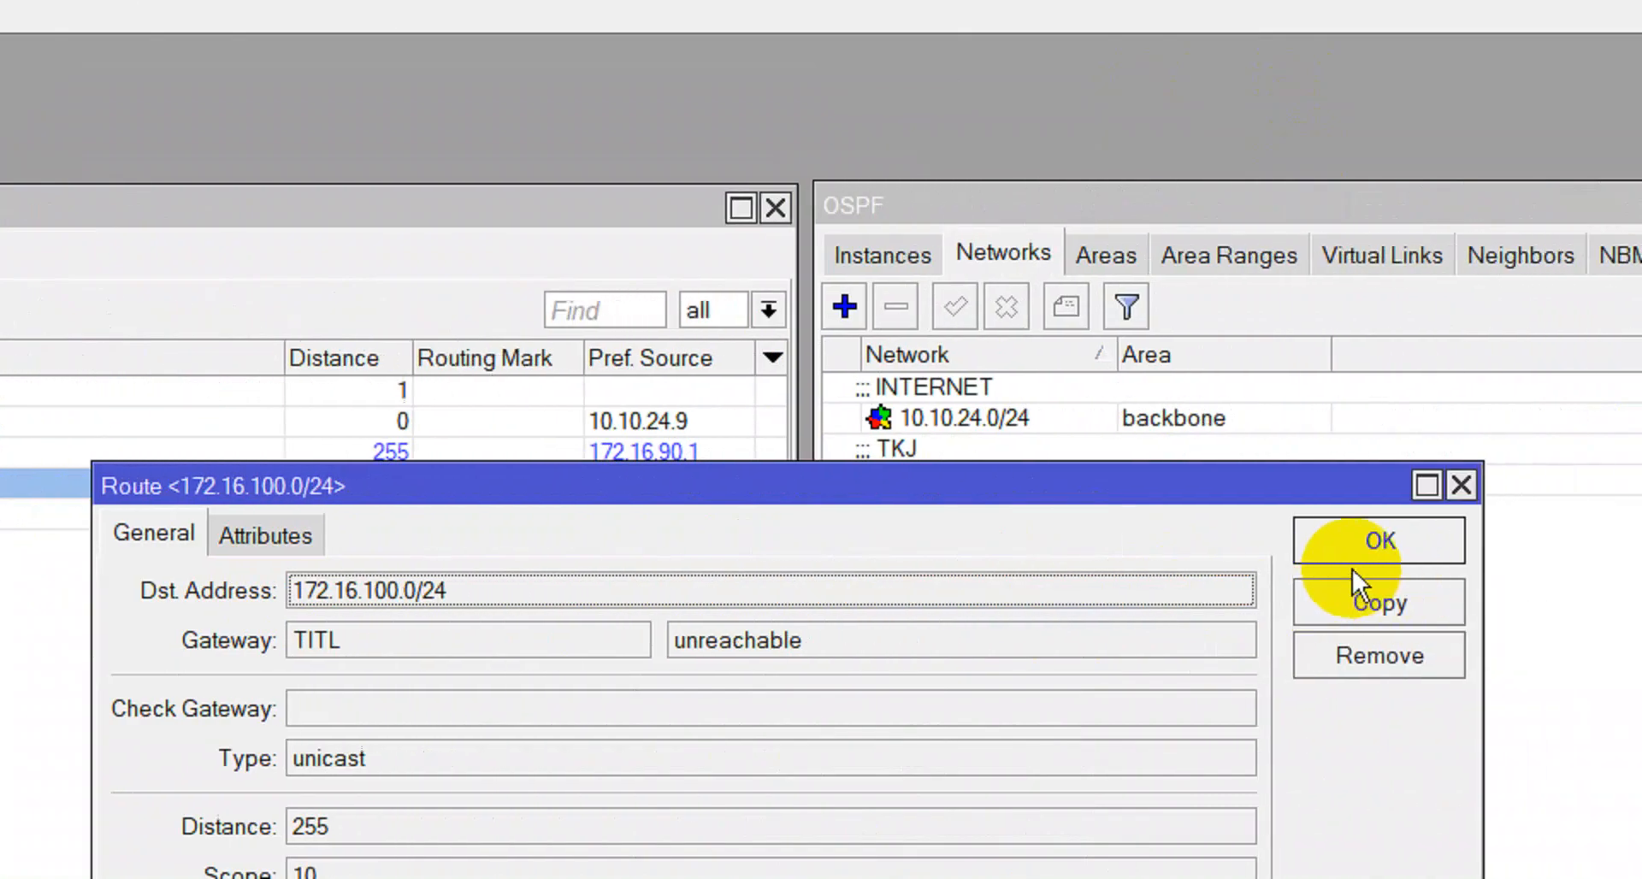
{"action": "left_click", "coordinate": [1543, 538]}
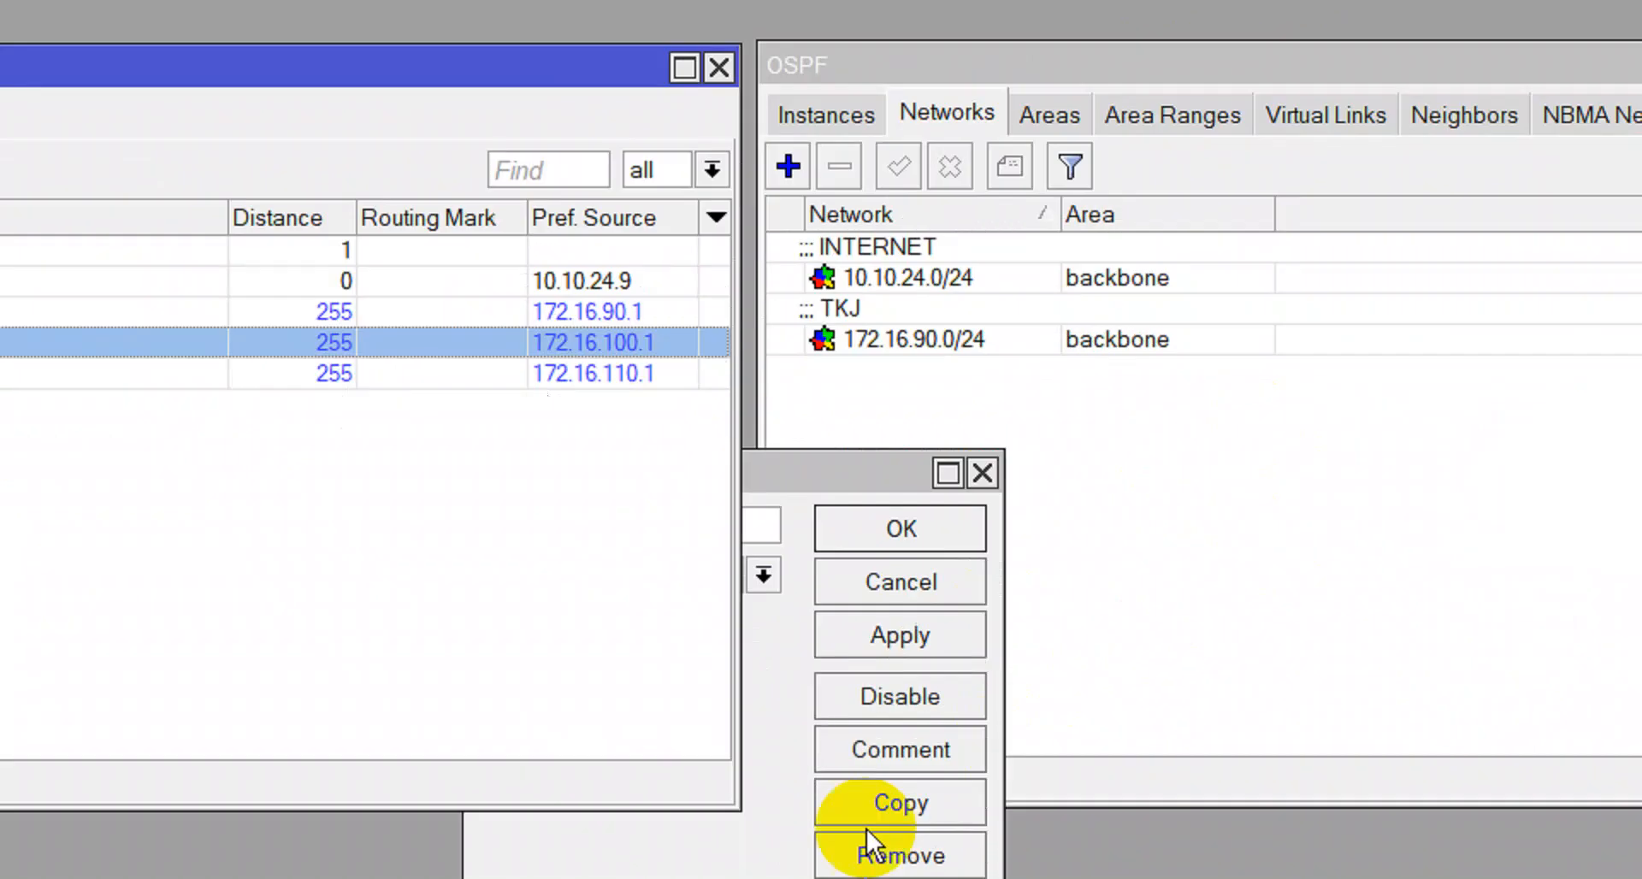
Paste 172.16.100.0/24 into the new OSPF network, comment it TITL, and save.
{"action": "left_click", "coordinate": [741, 743]}
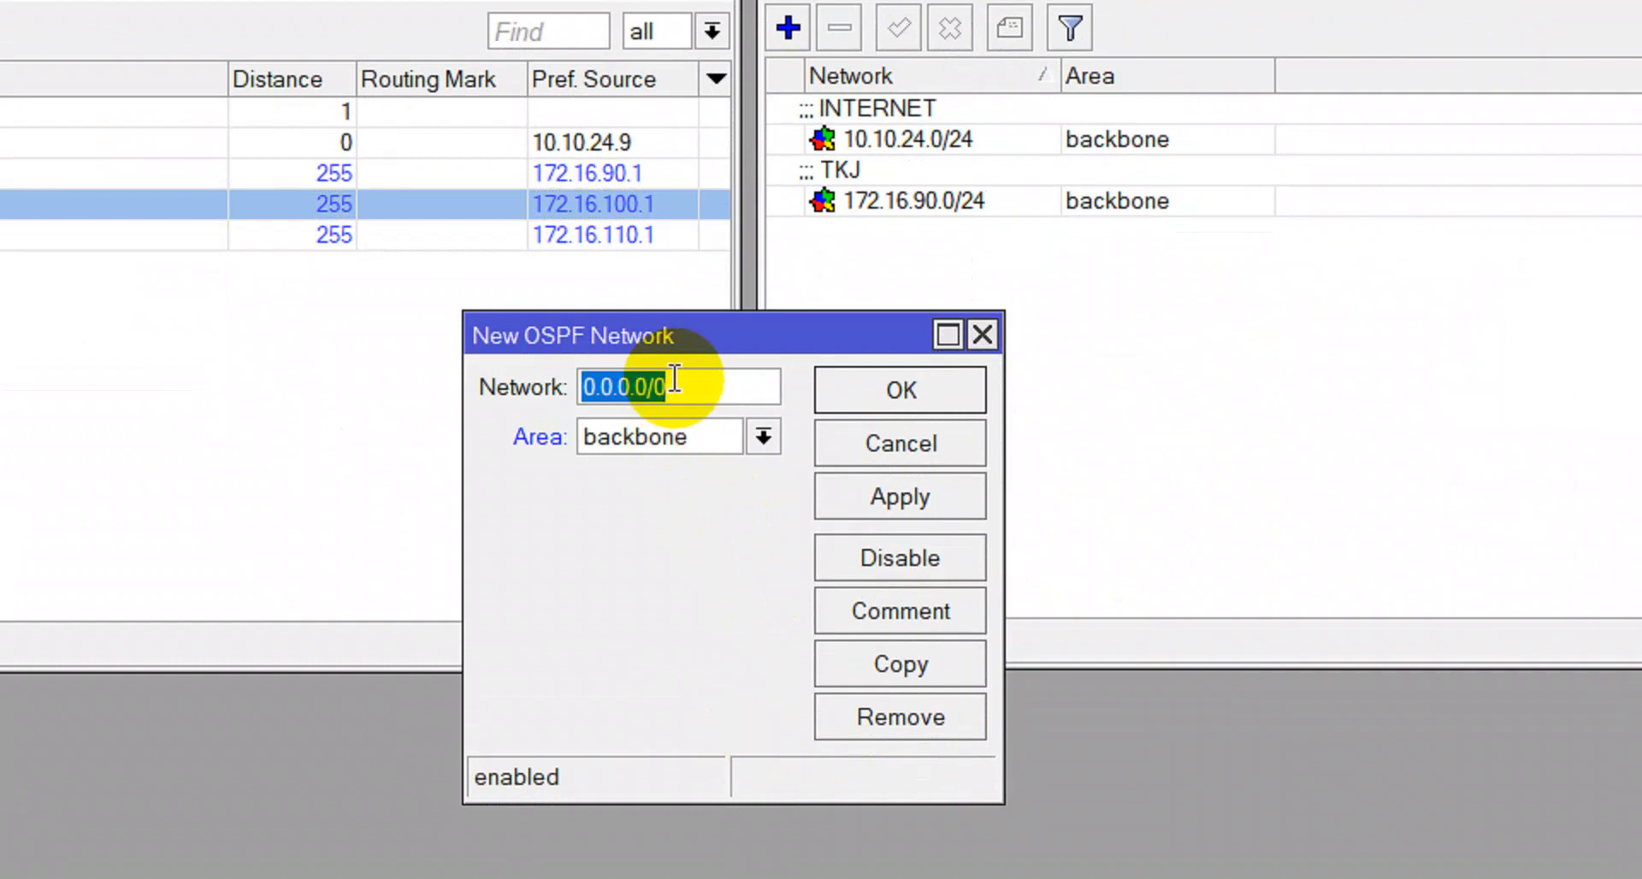
{"action": "key", "text": "ctrl+v"}
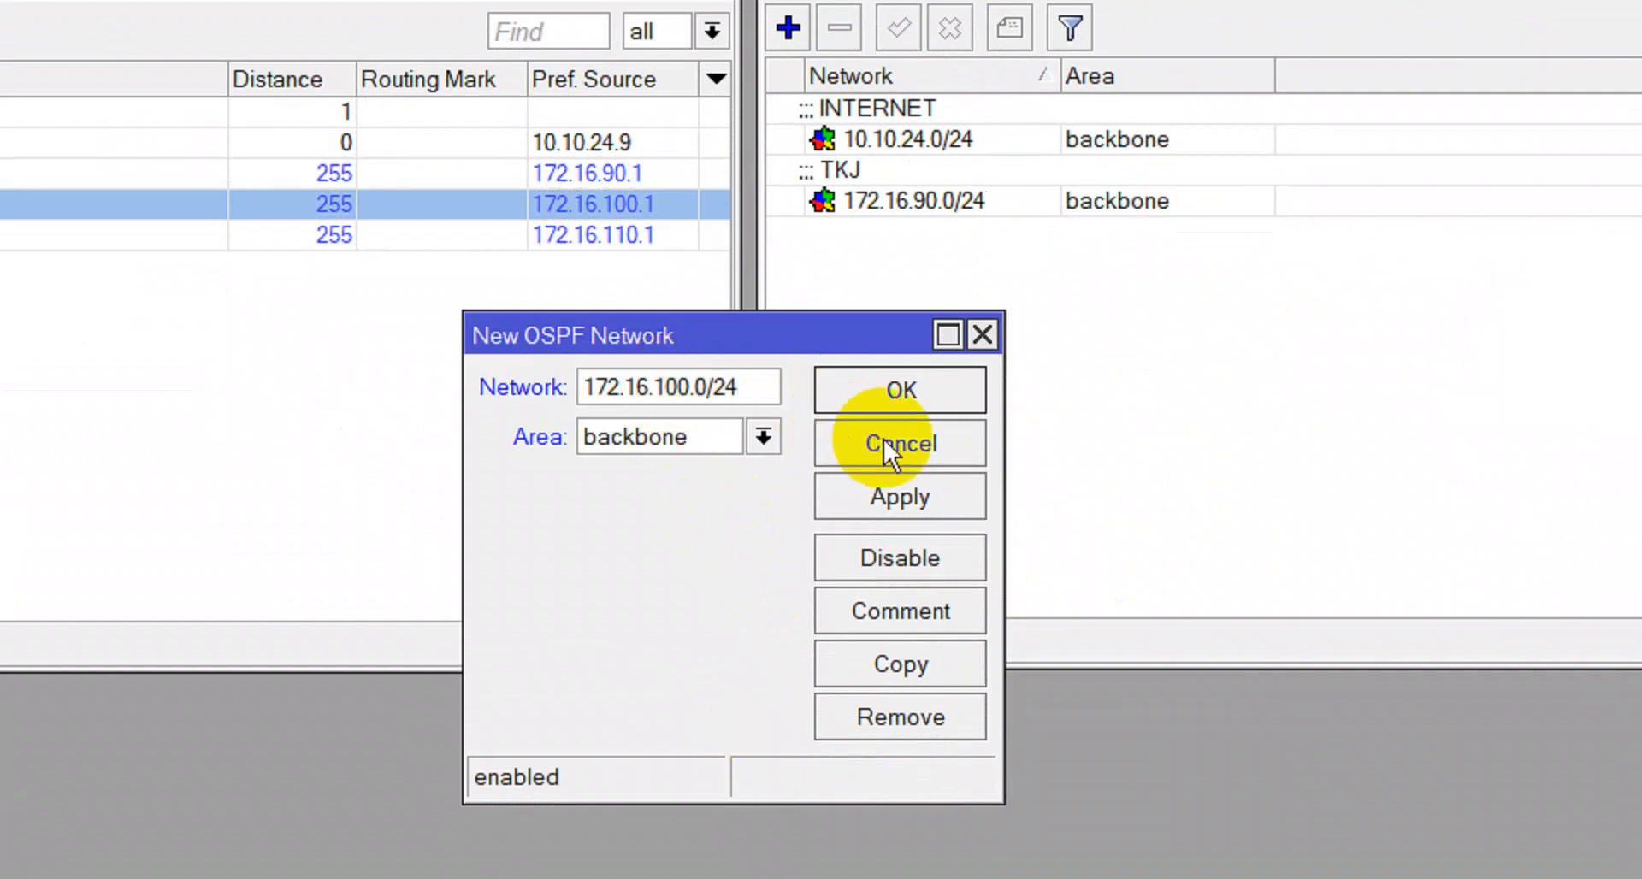
{"action": "left_click", "coordinate": [906, 500]}
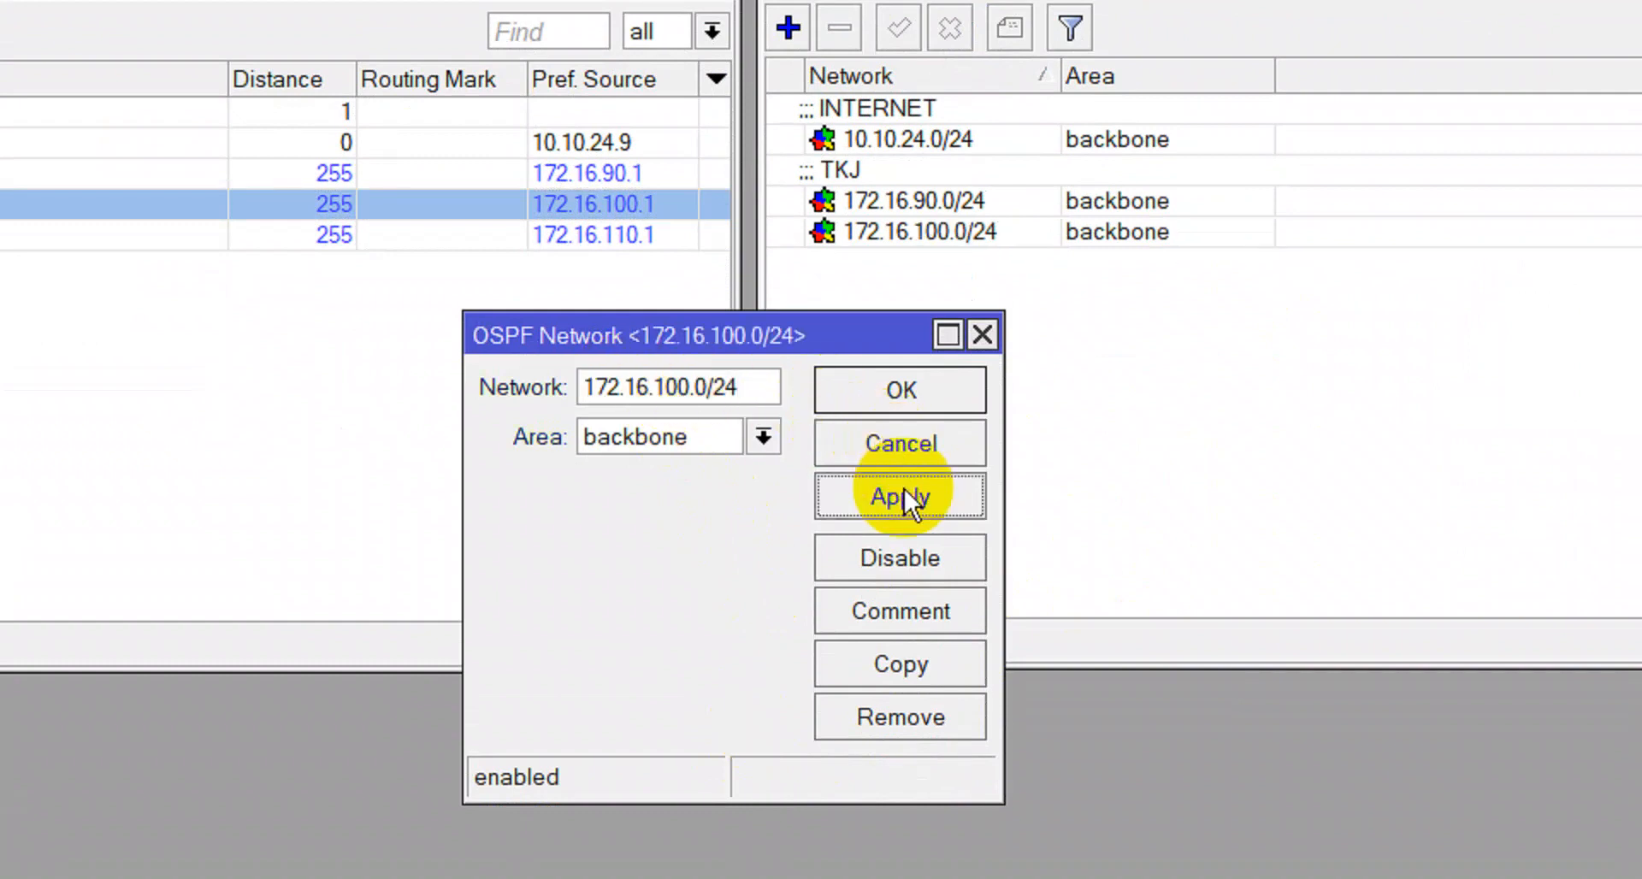
{"action": "left_click", "coordinate": [910, 614]}
{"action": "type", "text": "TITL"}
{"action": "key", "text": "Return"}
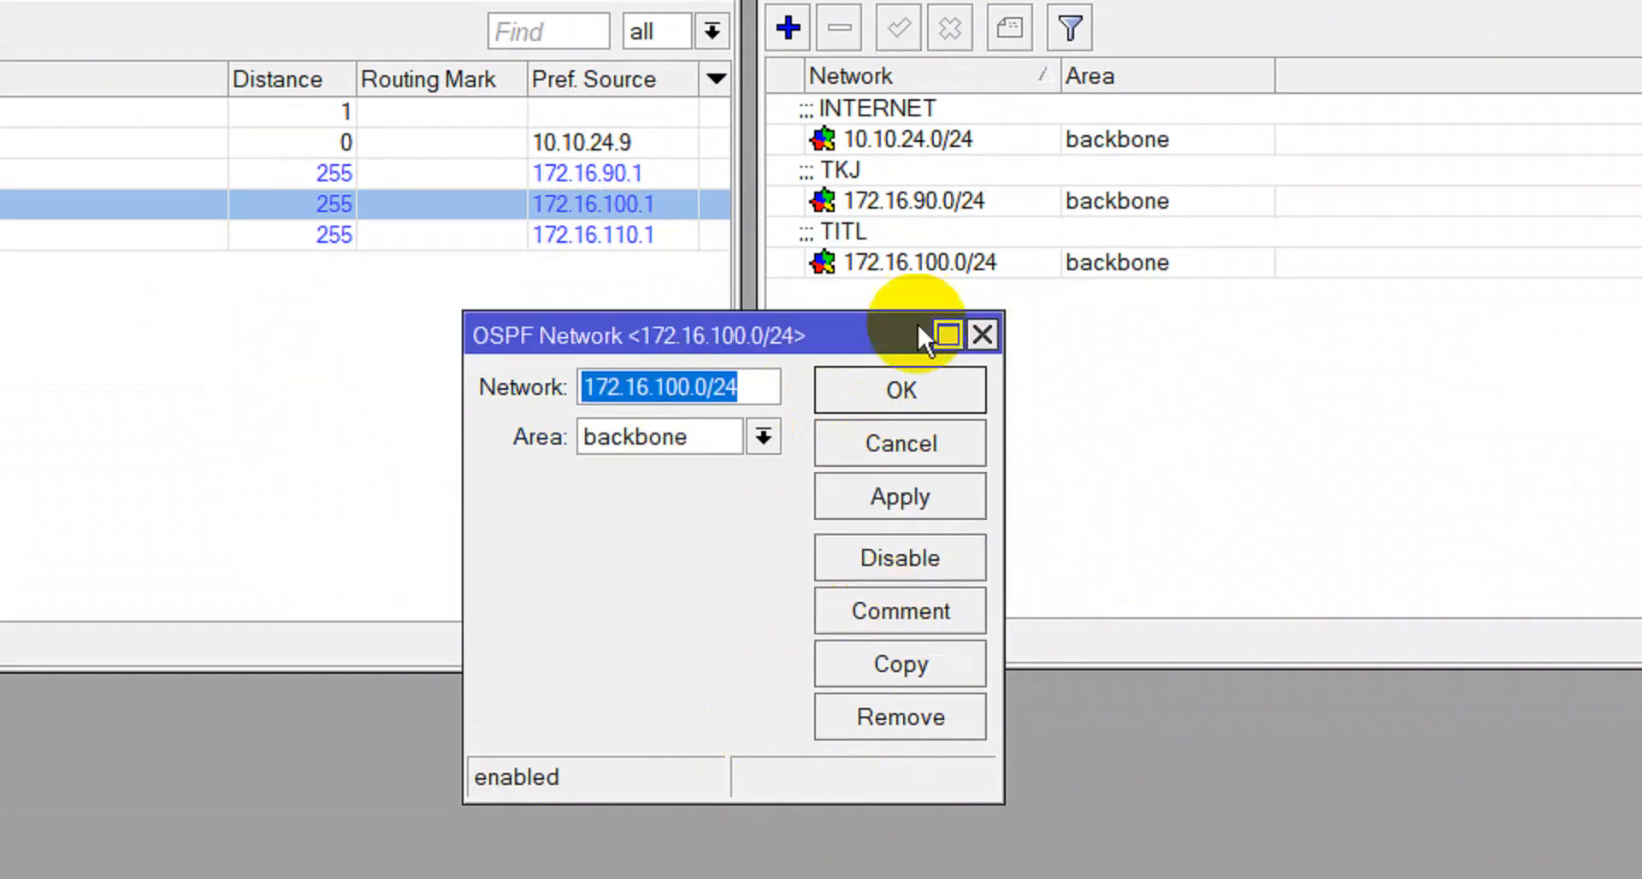
{"action": "left_click", "coordinate": [902, 391]}
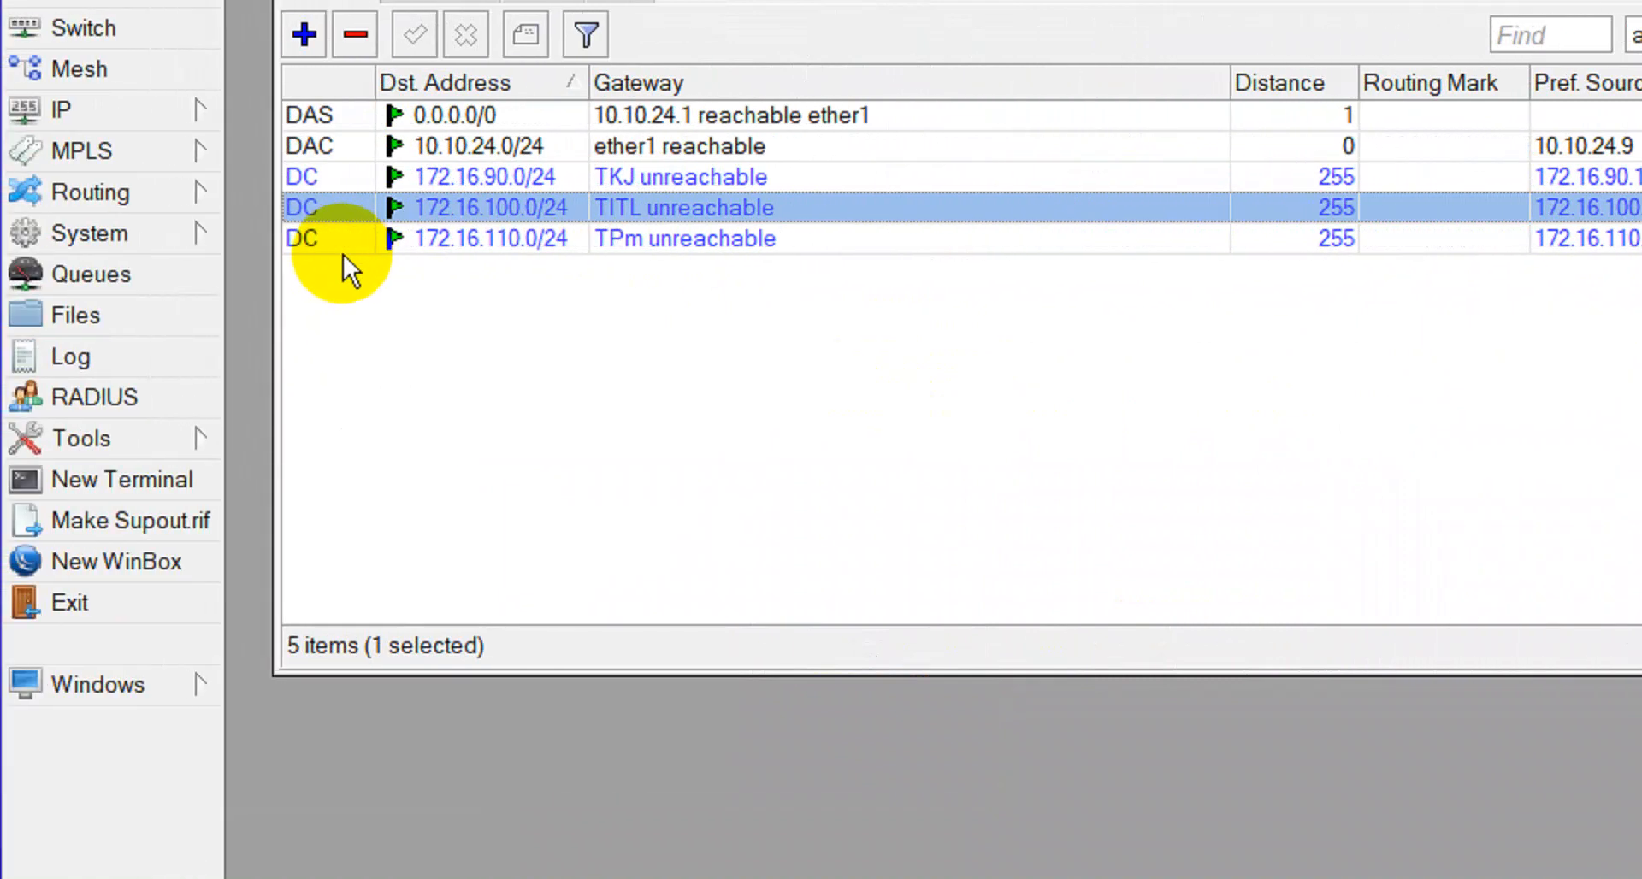
Copy the destination address 172.16.110.0/24 from its route entry.
{"action": "double_click", "coordinate": [376, 250]}
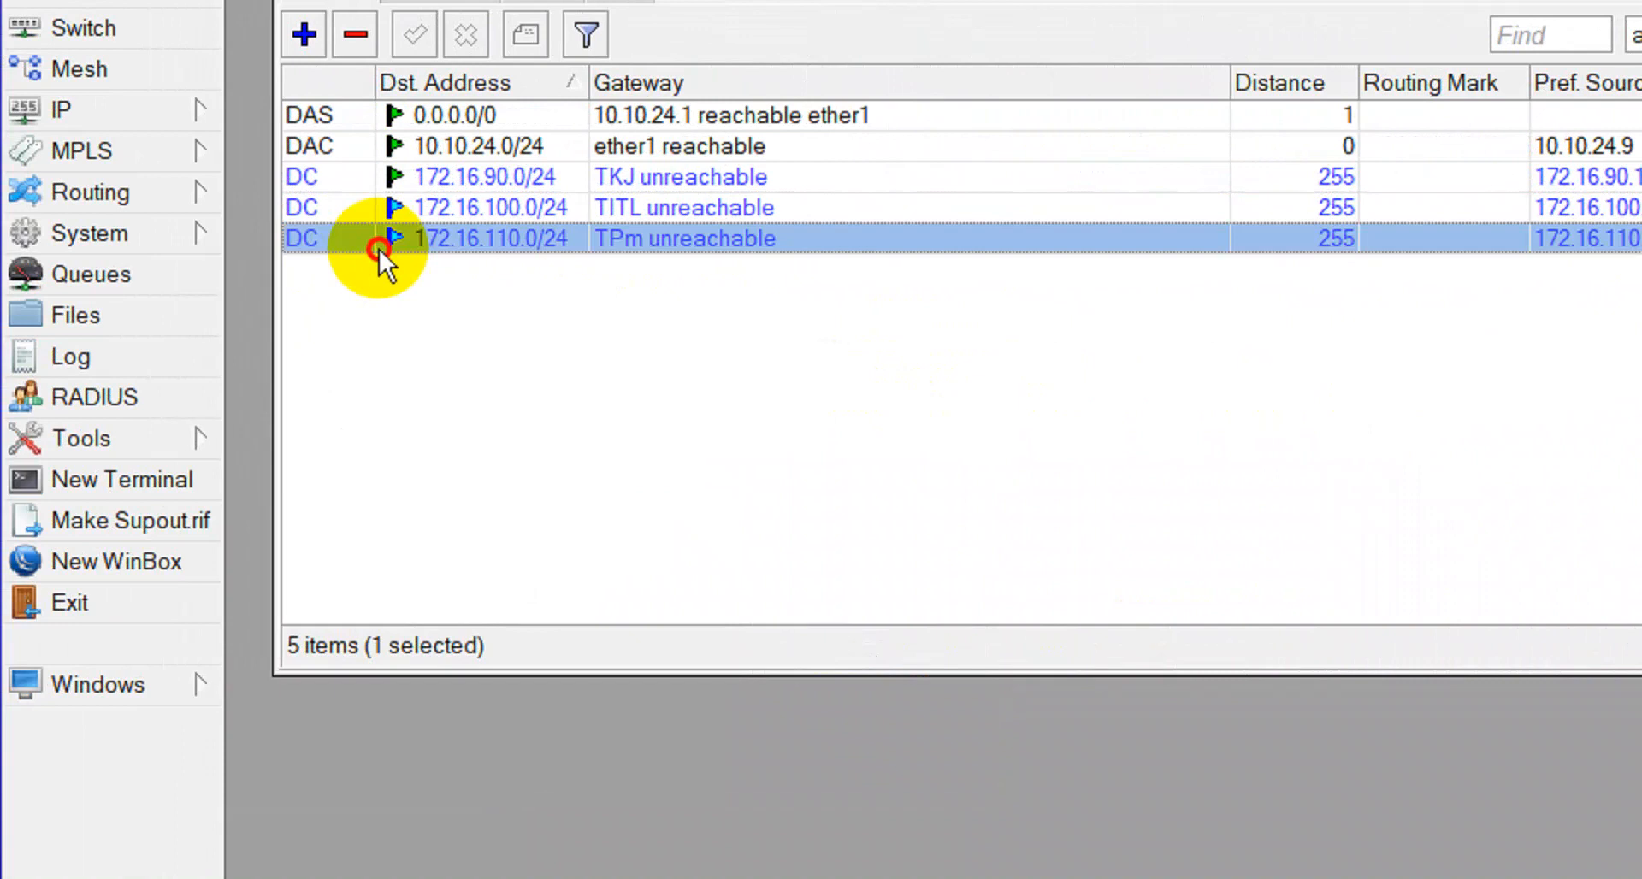
{"action": "double_click", "coordinate": [1240, 313]}
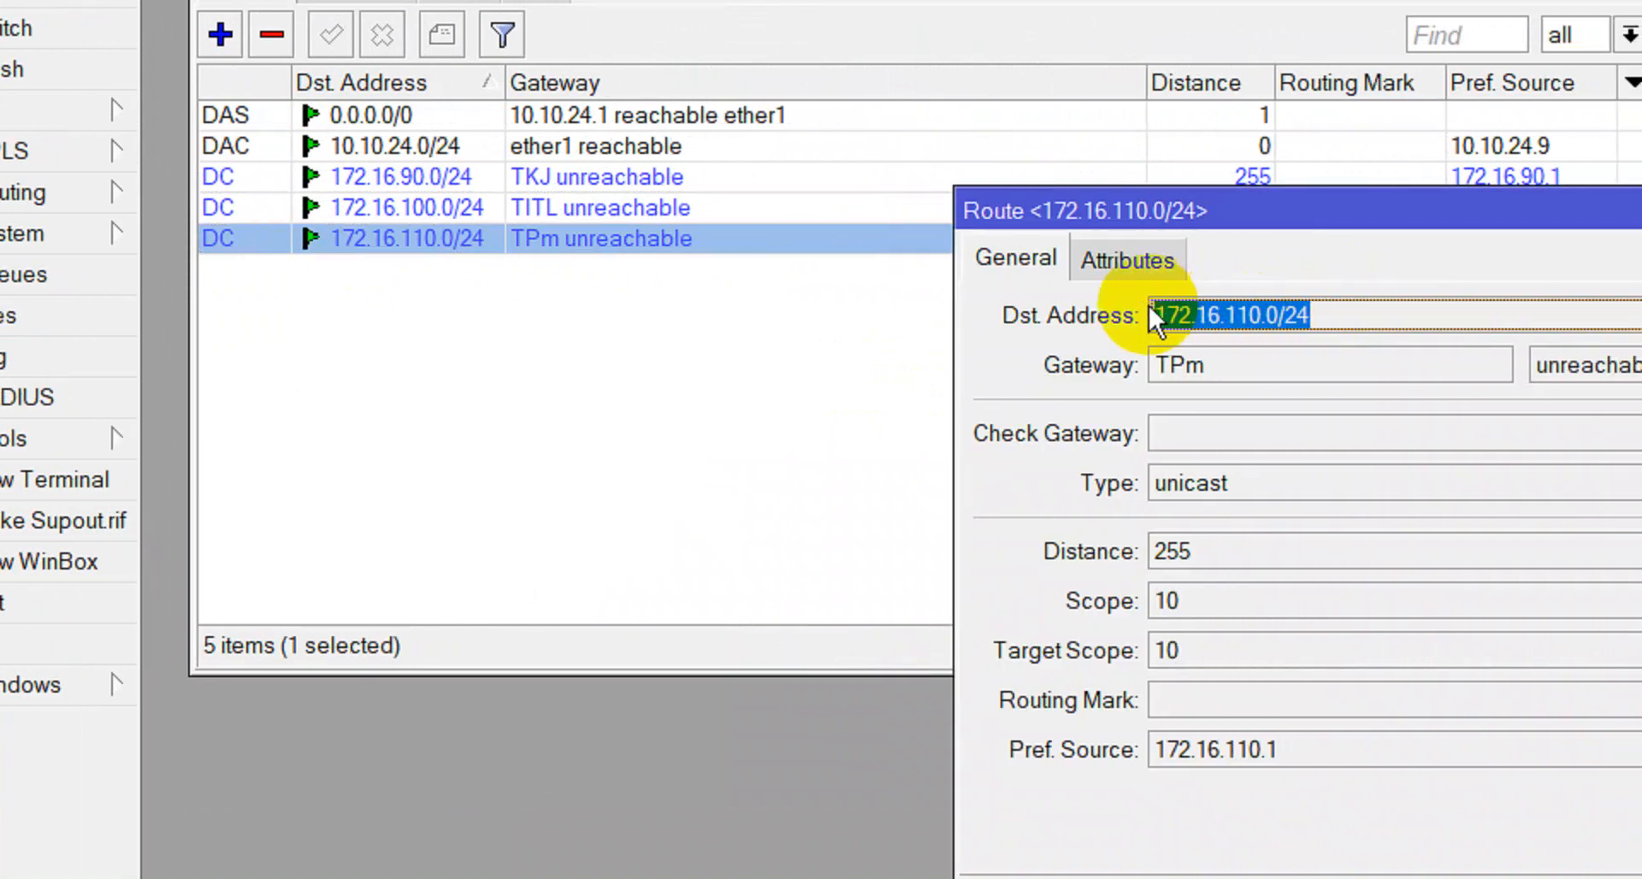
{"action": "right_click", "coordinate": [1172, 316]}
{"action": "left_click", "coordinate": [1232, 341]}
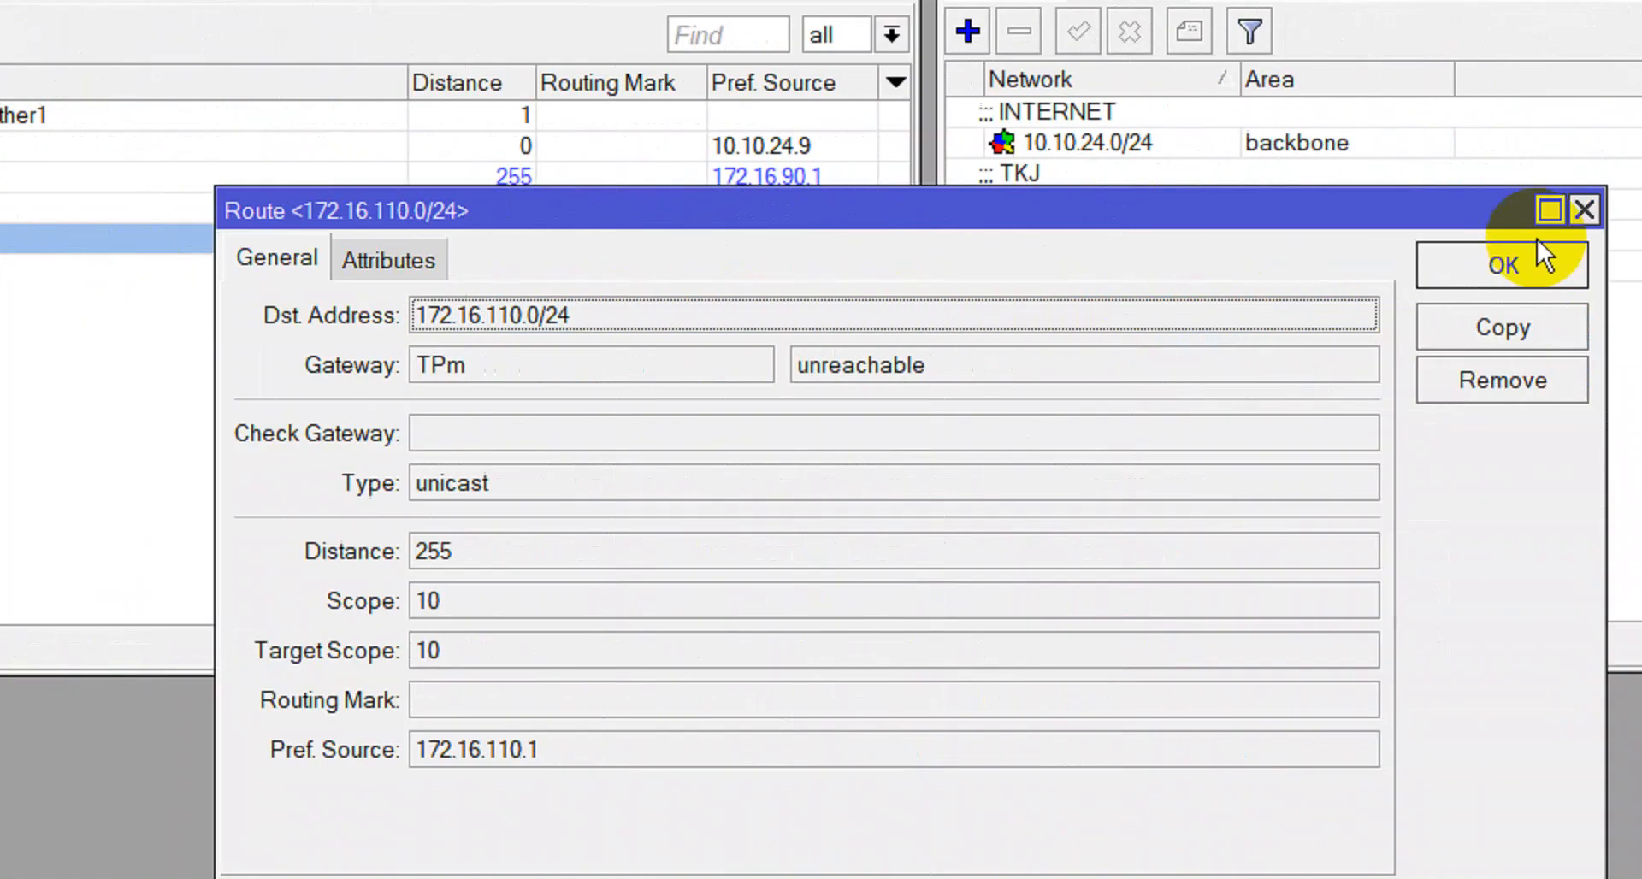
{"action": "left_click", "coordinate": [1507, 267]}
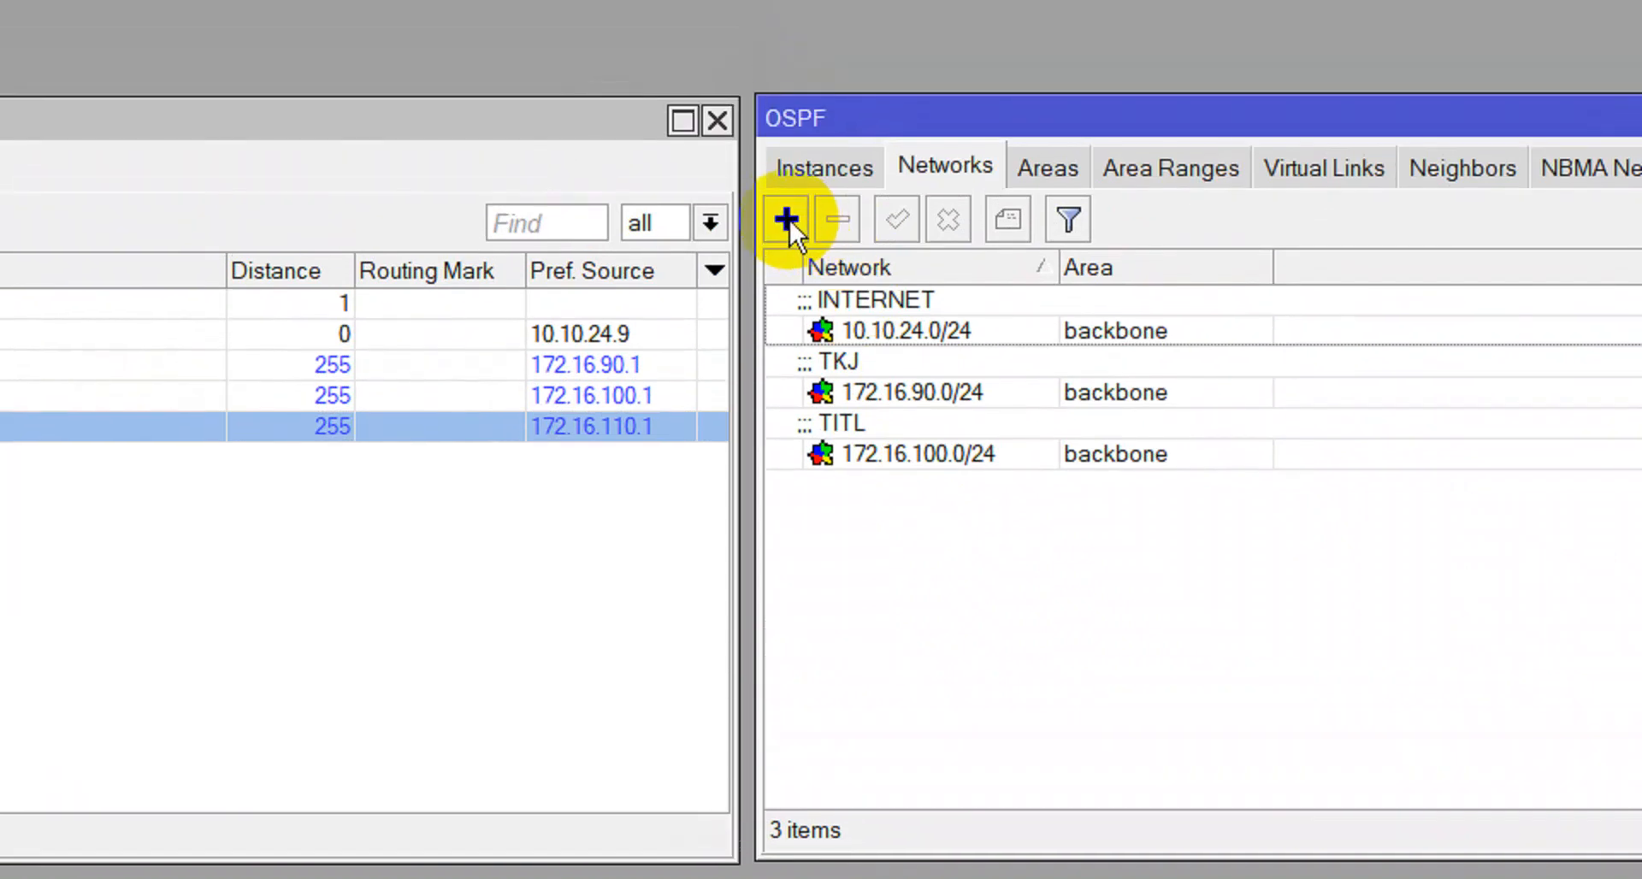
Create a new OSPF network 172.16.110.0/24, comment it TPm, and save.
{"action": "left_click", "coordinate": [785, 152]}
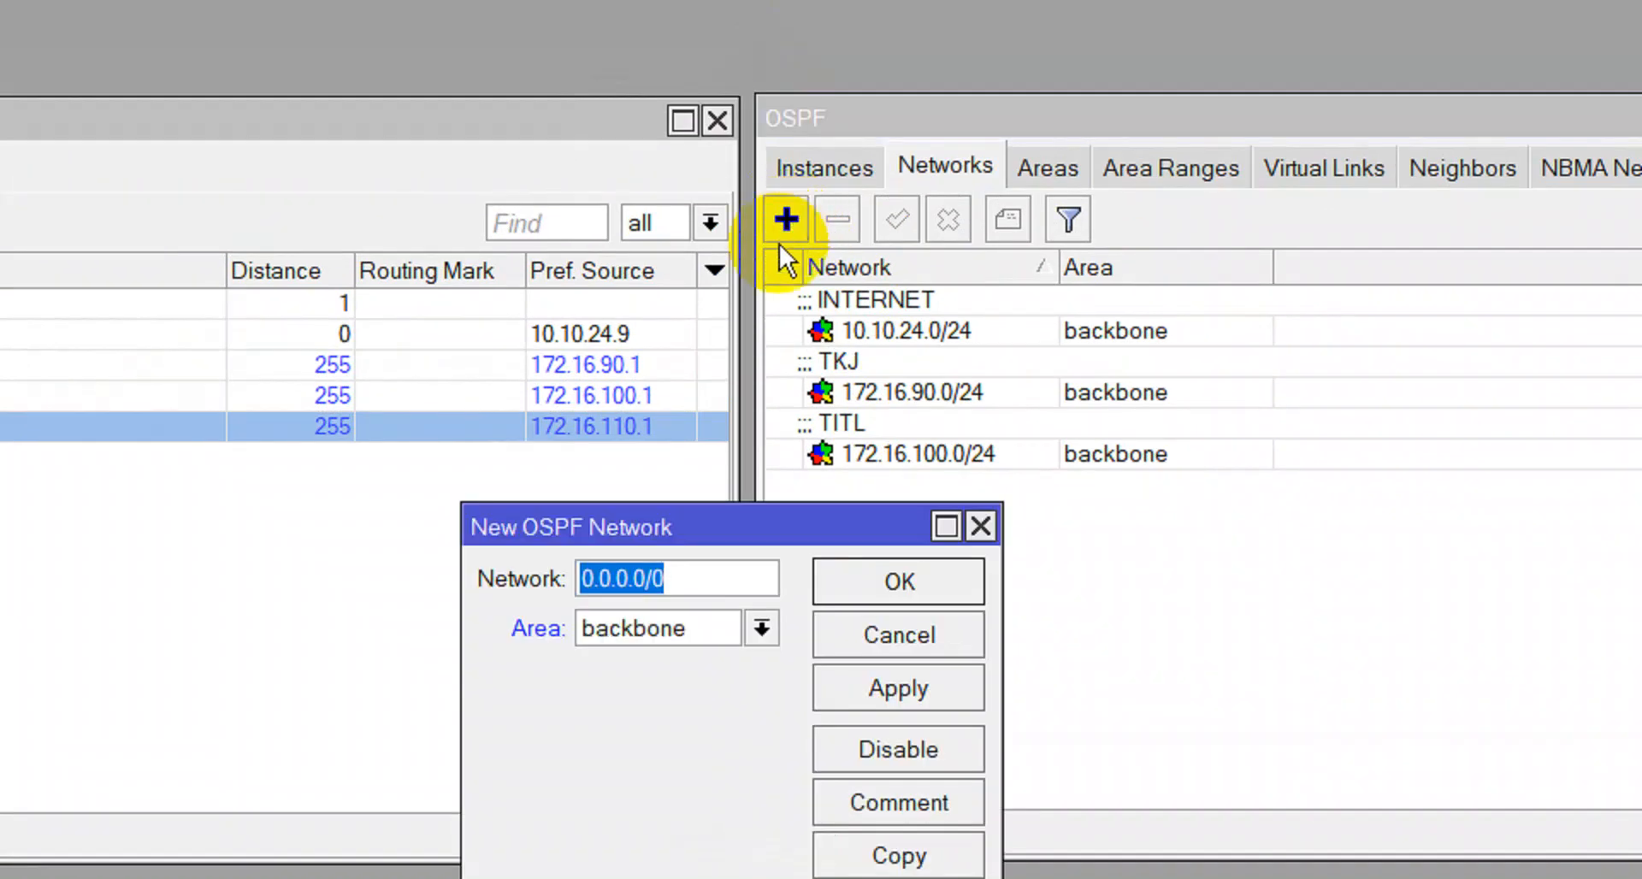
{"action": "key", "text": "ctrl+v"}
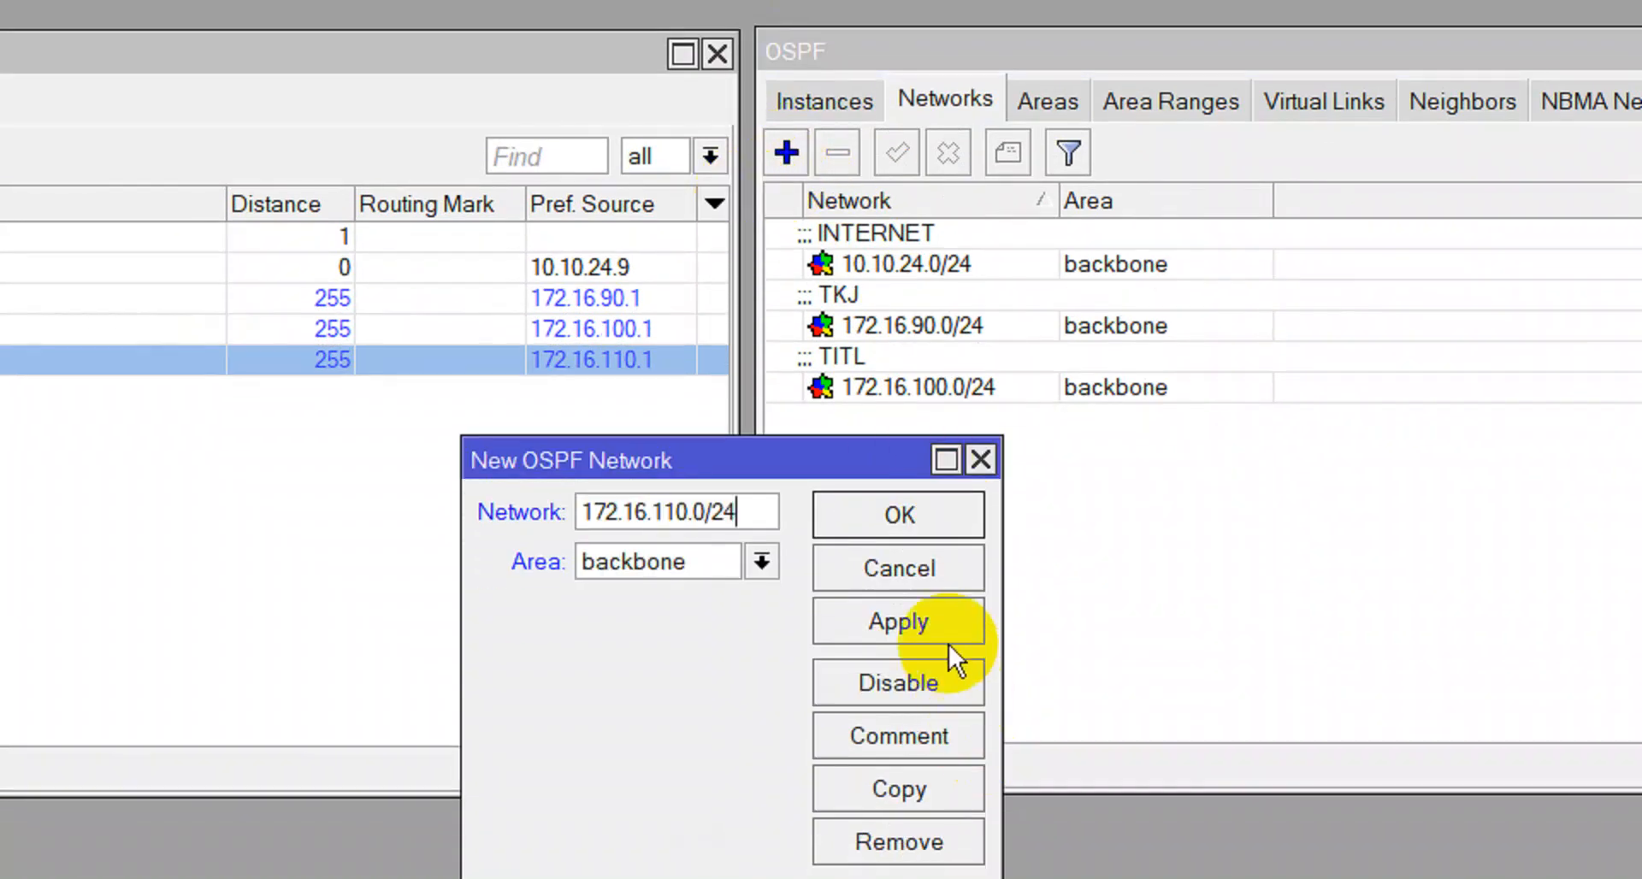
{"action": "left_click", "coordinate": [941, 691]}
{"action": "left_click", "coordinate": [941, 803]}
{"action": "type", "text": "TPm"}
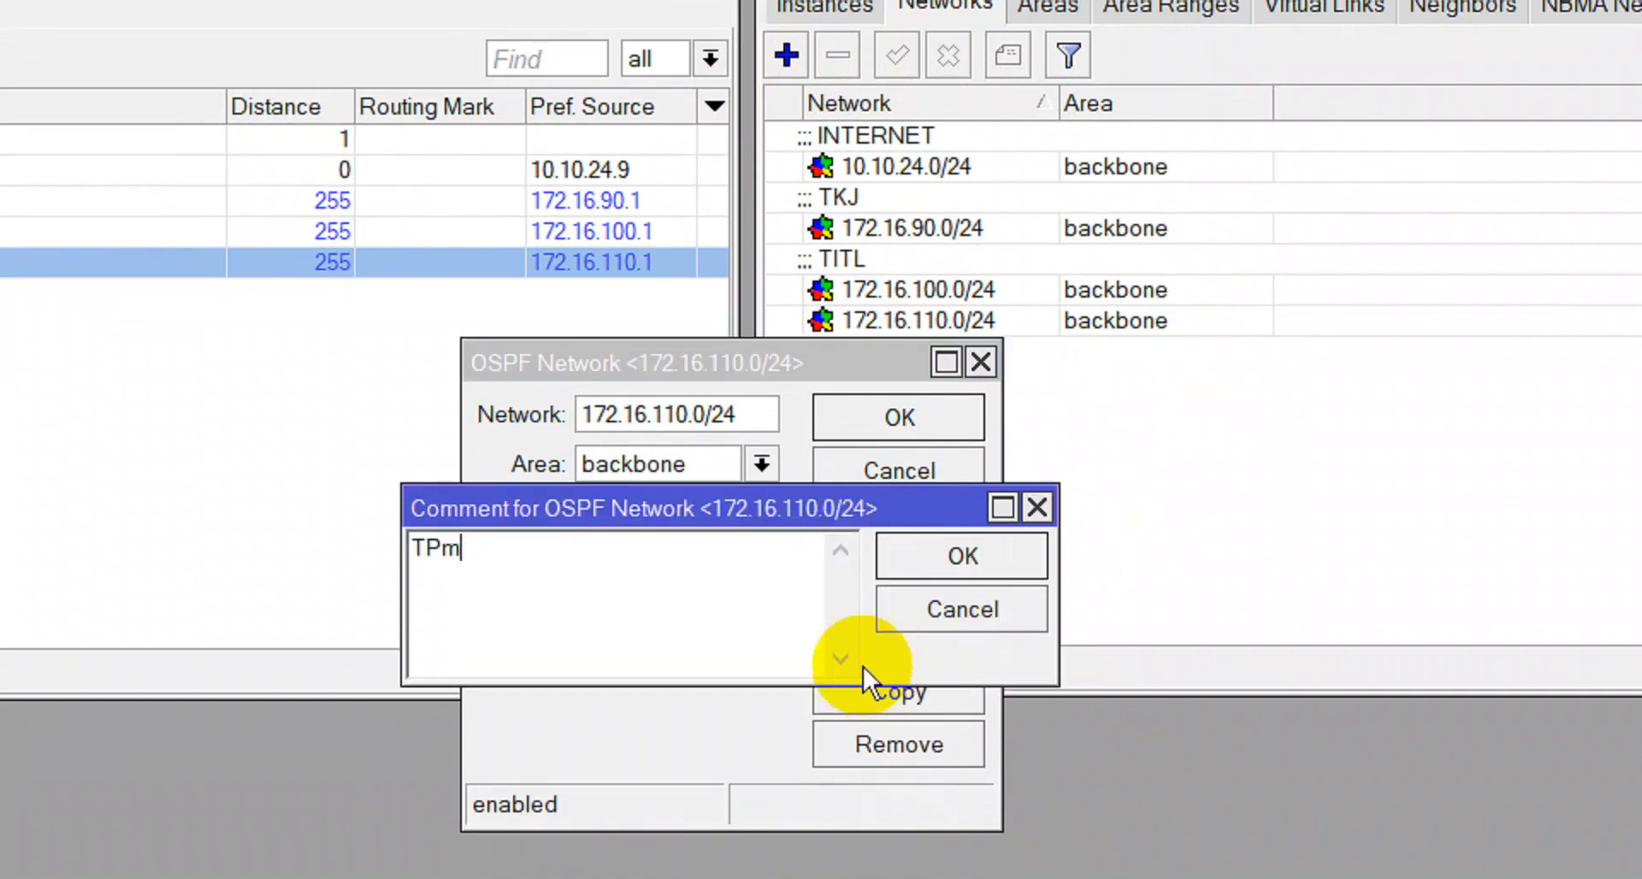
{"action": "left_click", "coordinate": [961, 568]}
{"action": "left_click", "coordinate": [941, 419]}
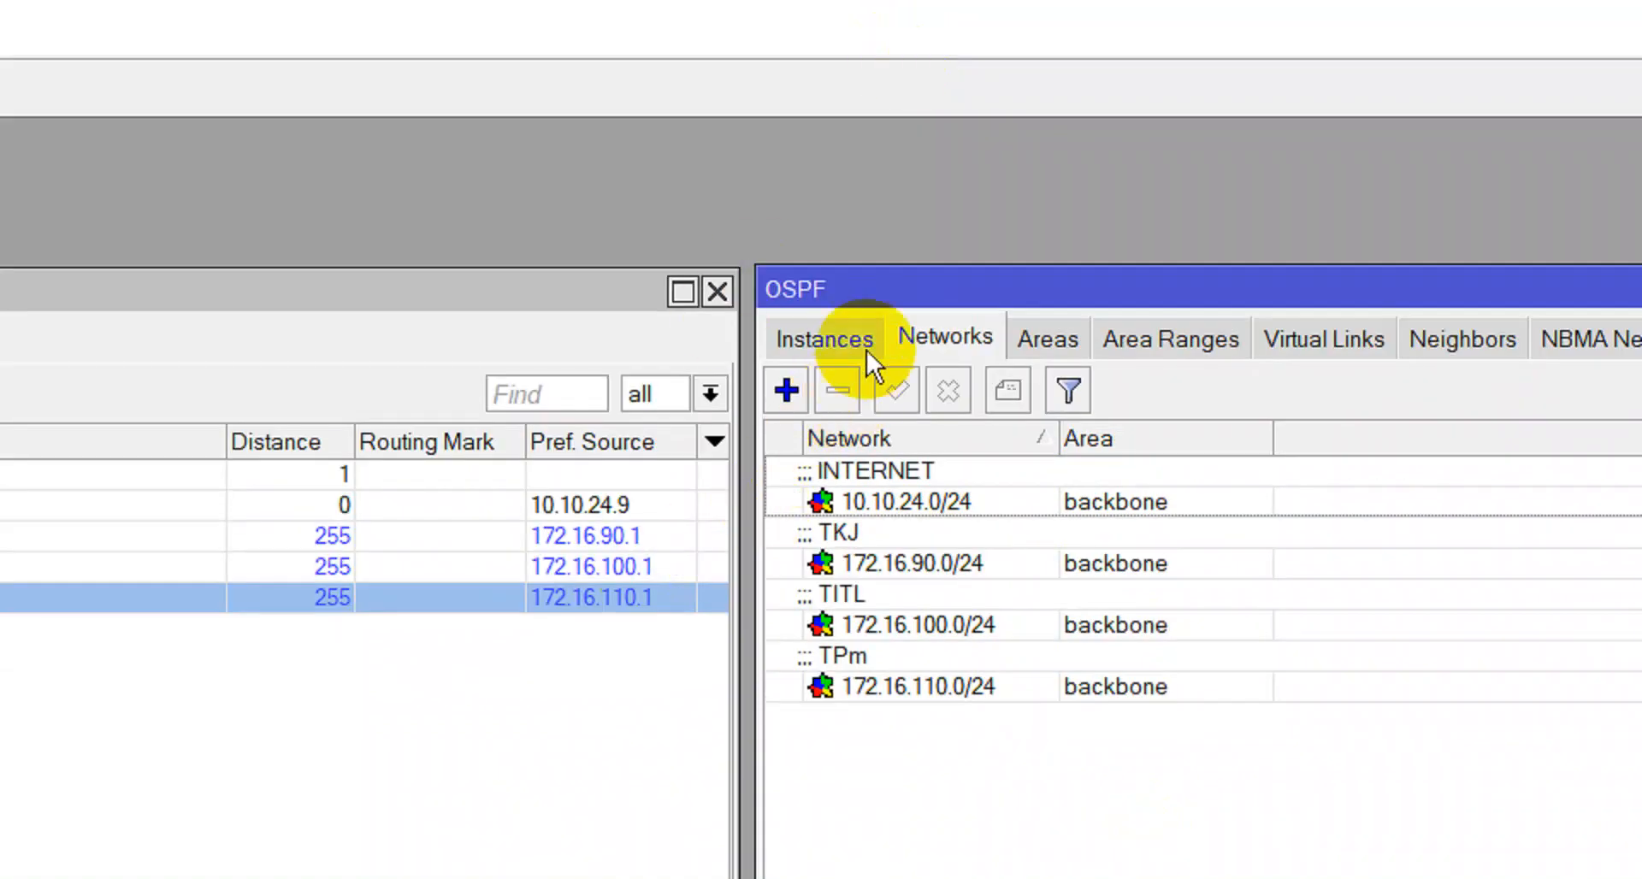
Set the default OSPF instance's Name to PC-24 and Router ID to 80.80.80.80, then apply.
{"action": "left_click", "coordinate": [865, 351]}
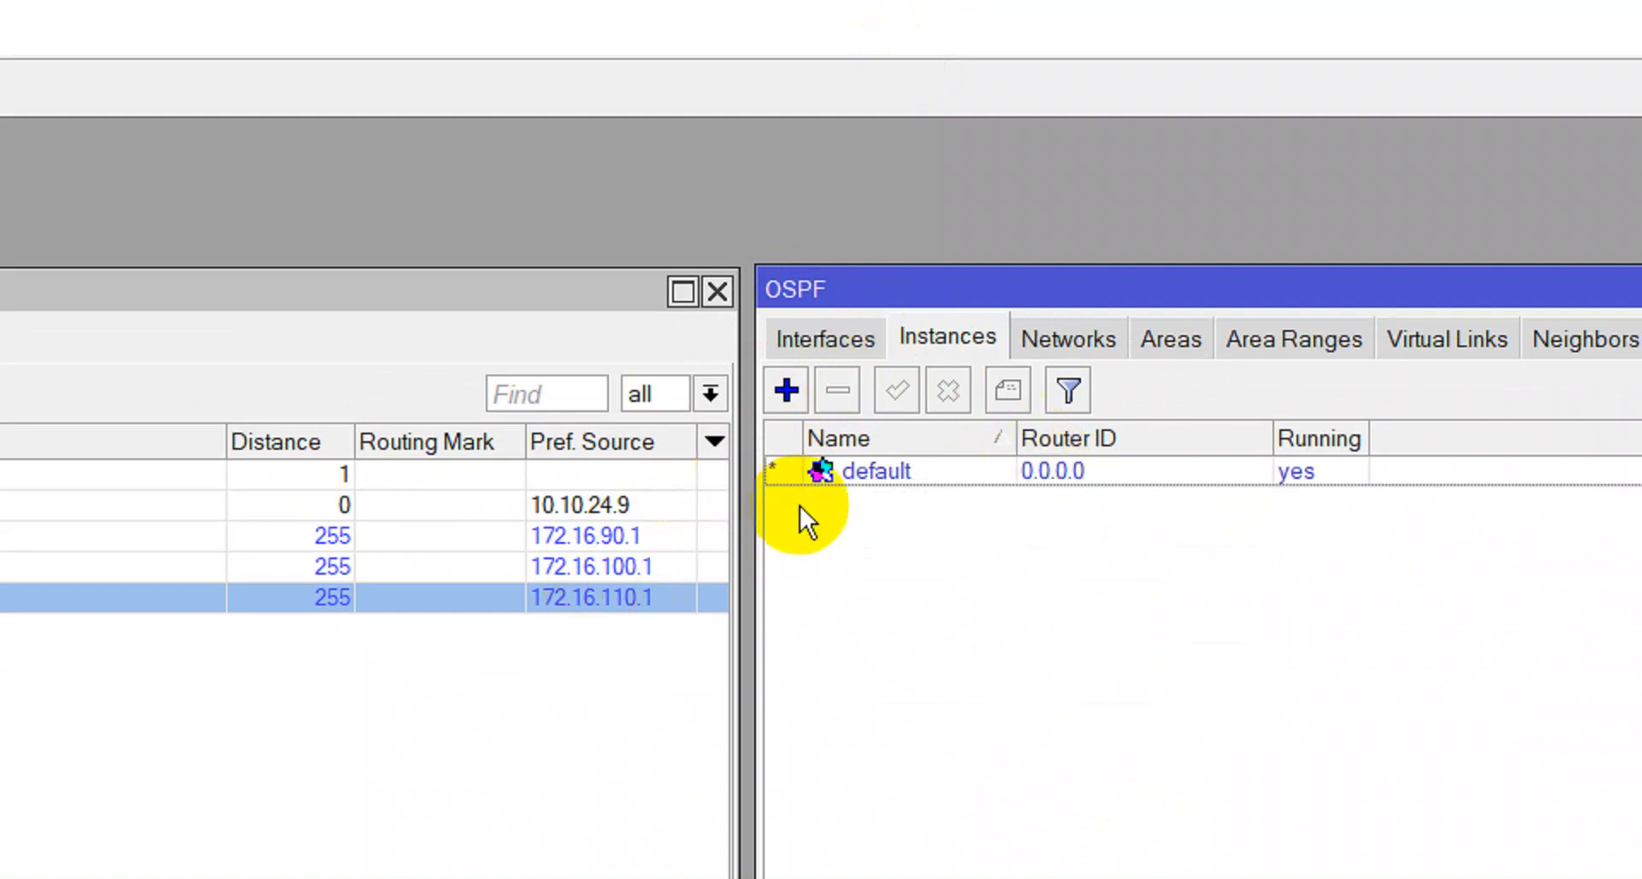
{"action": "double_click", "coordinate": [890, 481]}
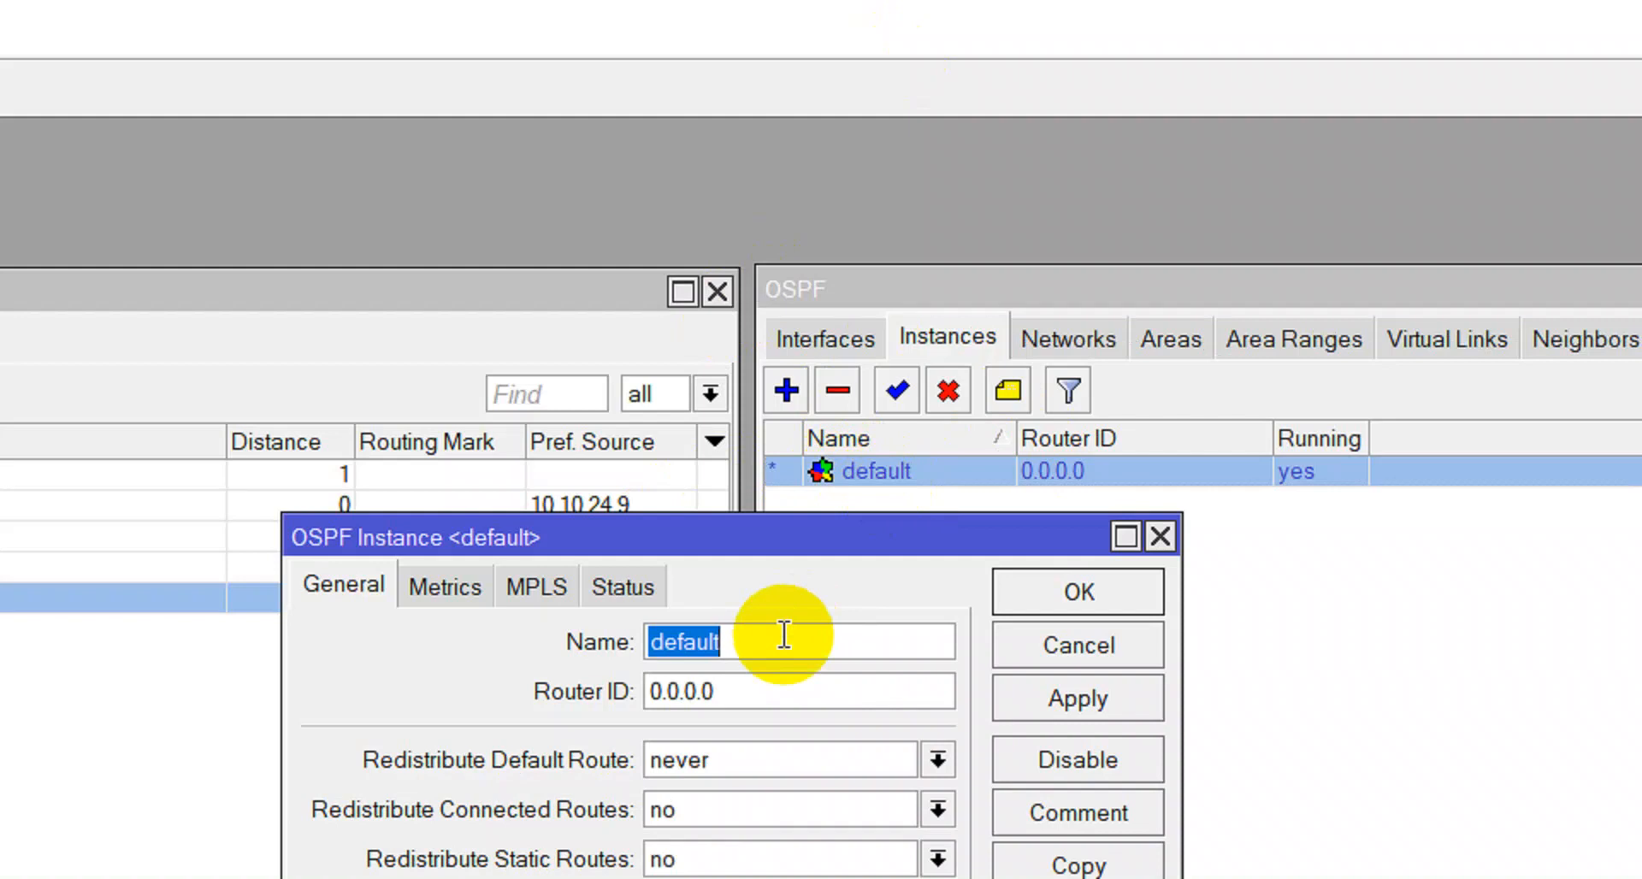
{"action": "type", "text": "PC-"}
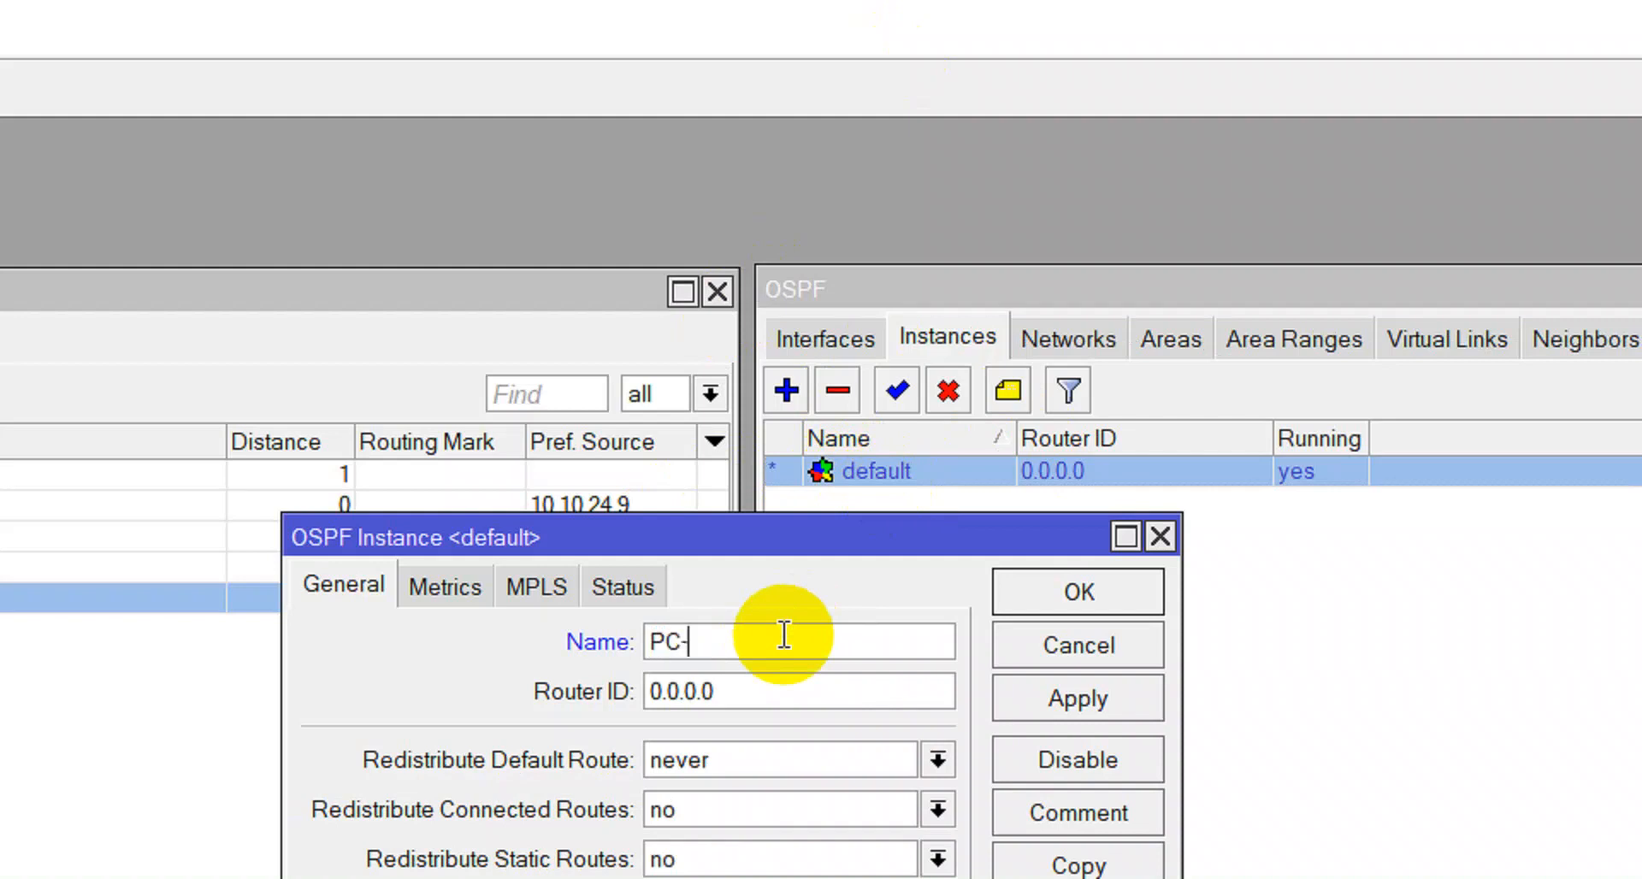
{"action": "type", "text": "24"}
{"action": "left_click_drag", "start_coordinate": [731, 696], "coordinate": [537, 712]}
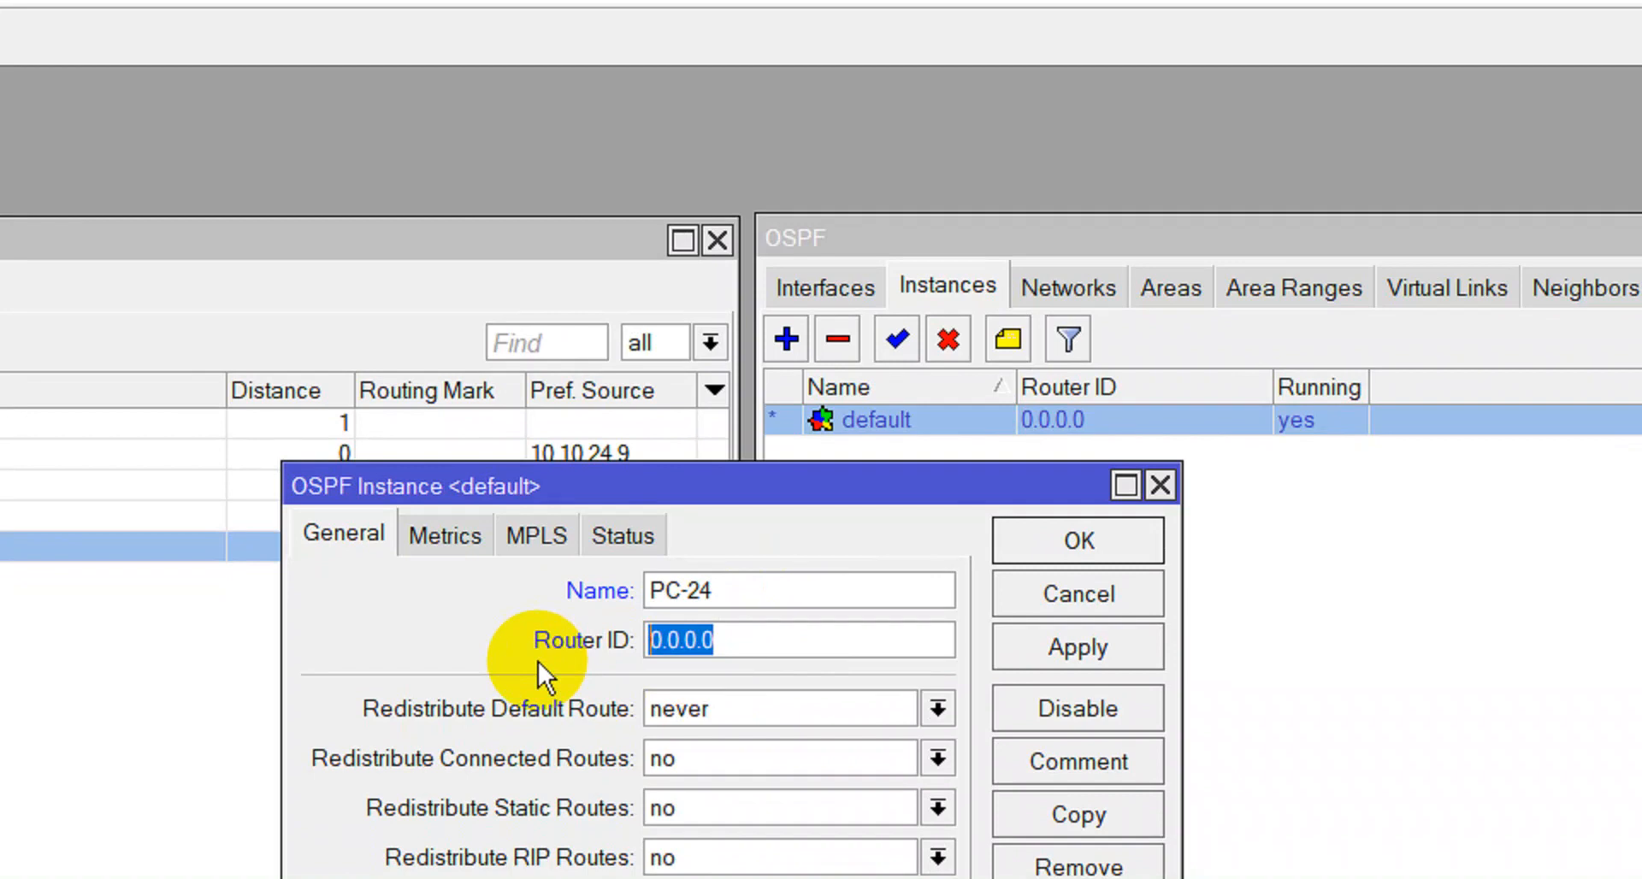
{"action": "type", "text": "80.80"}
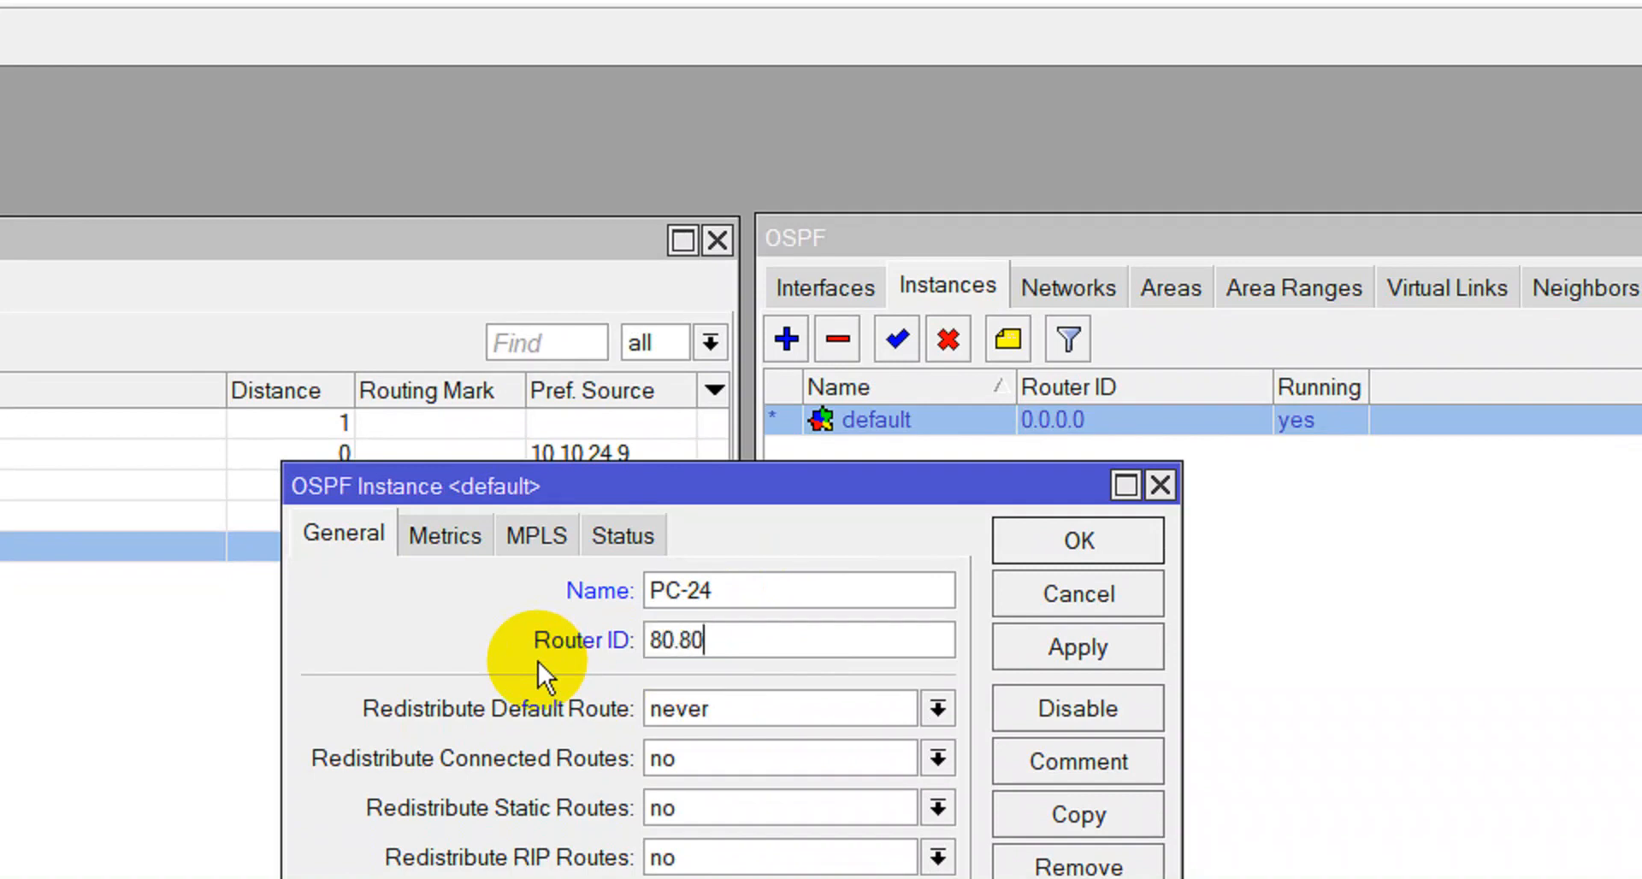
{"action": "type", "text": ".80.80"}
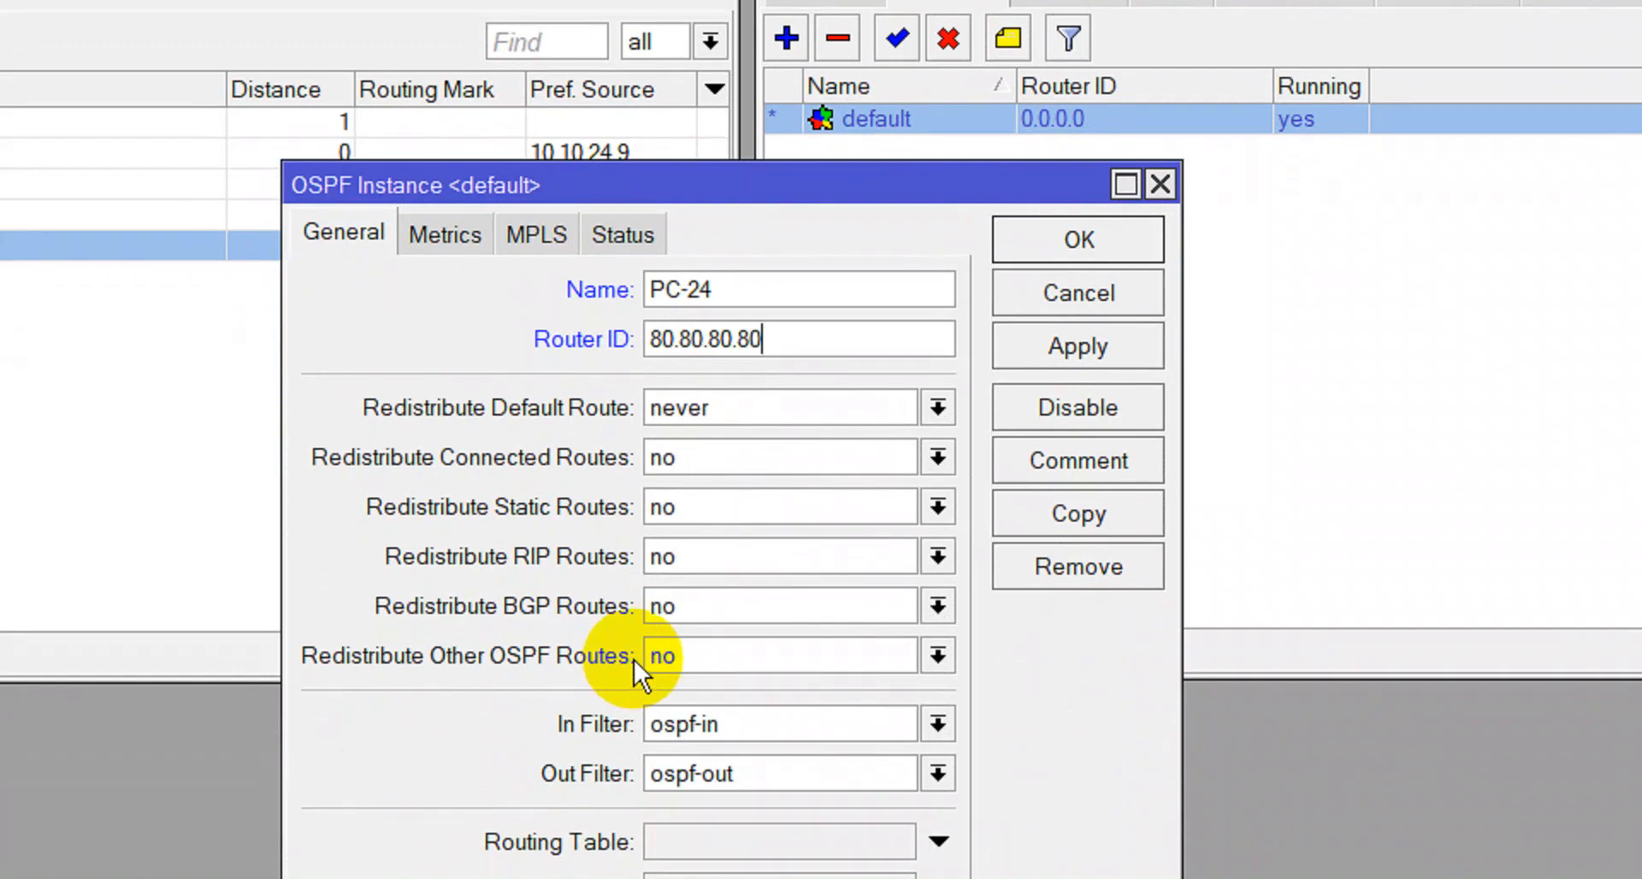
{"action": "left_click", "coordinate": [1023, 337]}
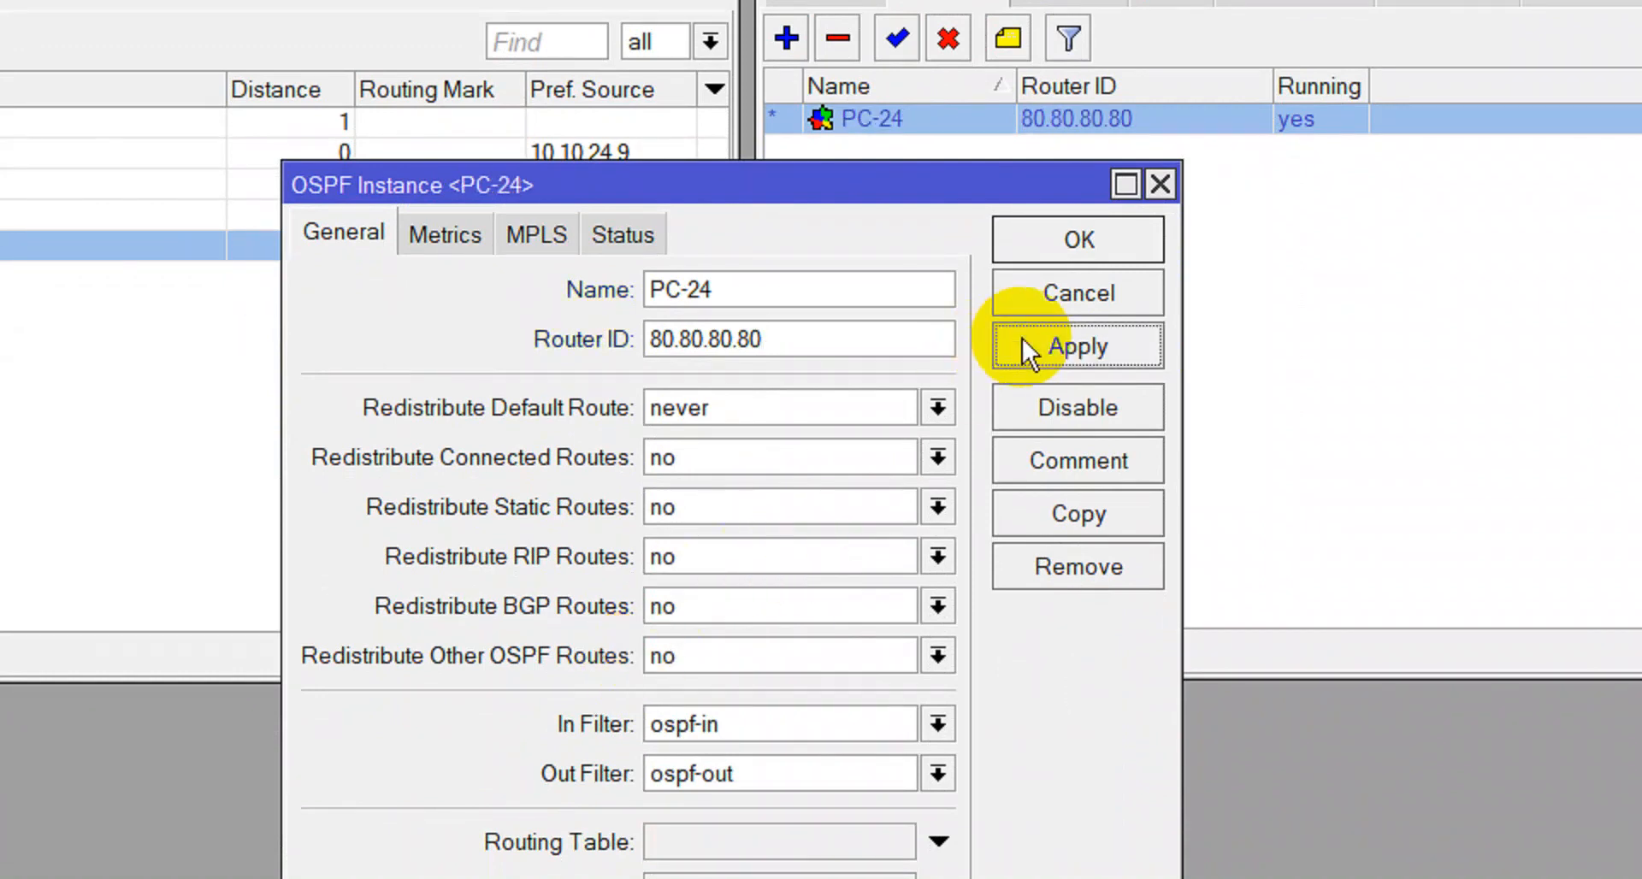
{"action": "left_click", "coordinate": [1057, 240]}
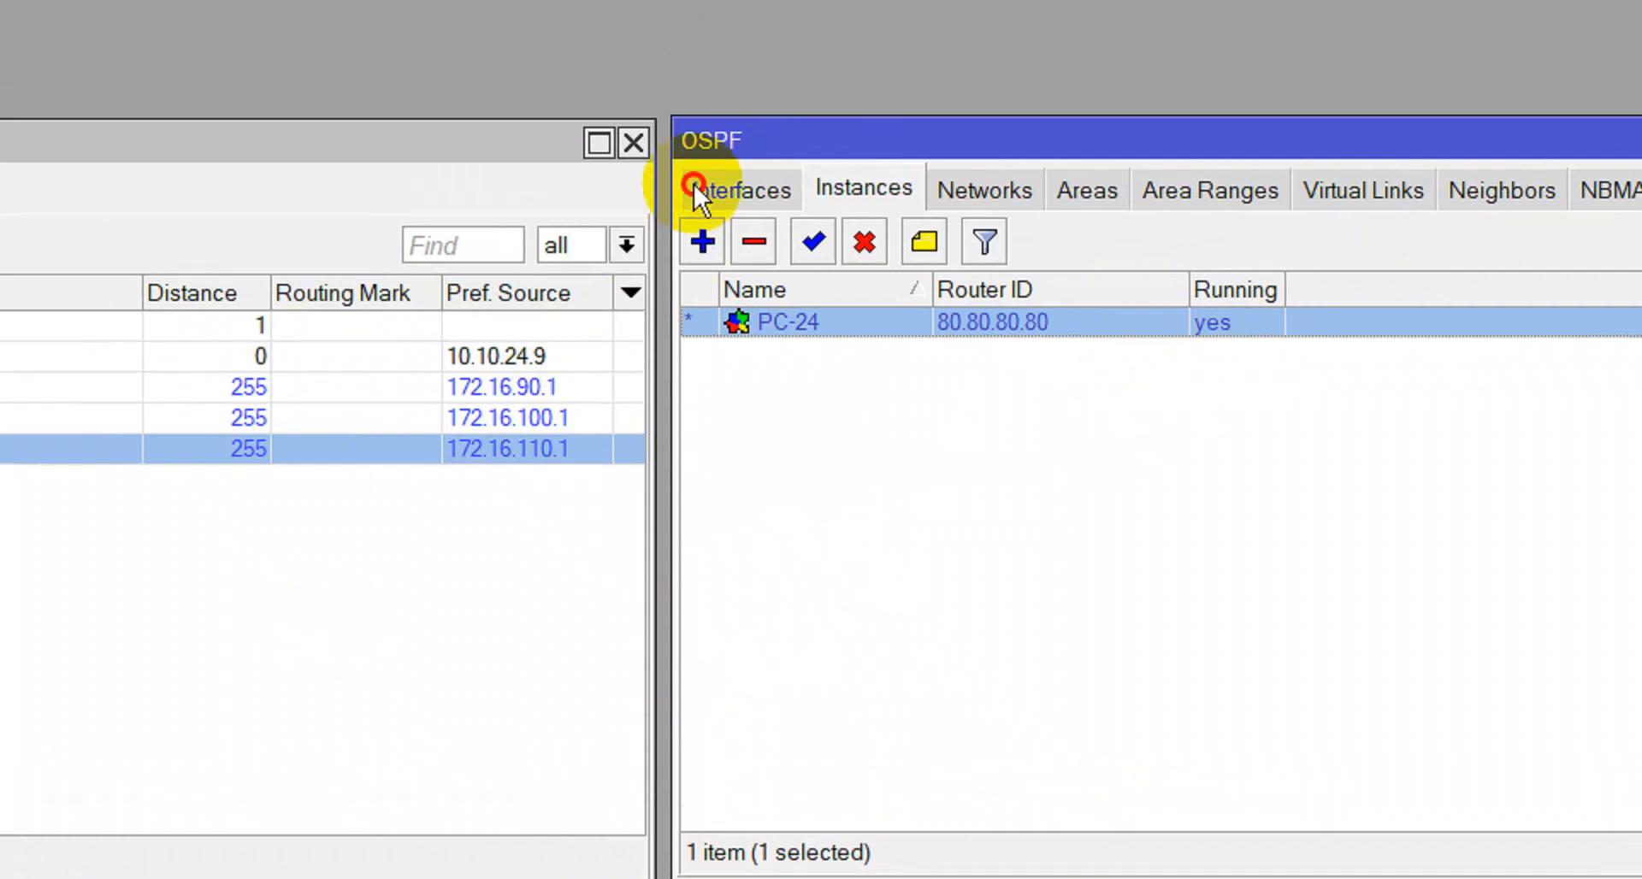
Add a new OSPF interface on ether1 with MD5 authentication and enter its key.
{"action": "left_click", "coordinate": [694, 187]}
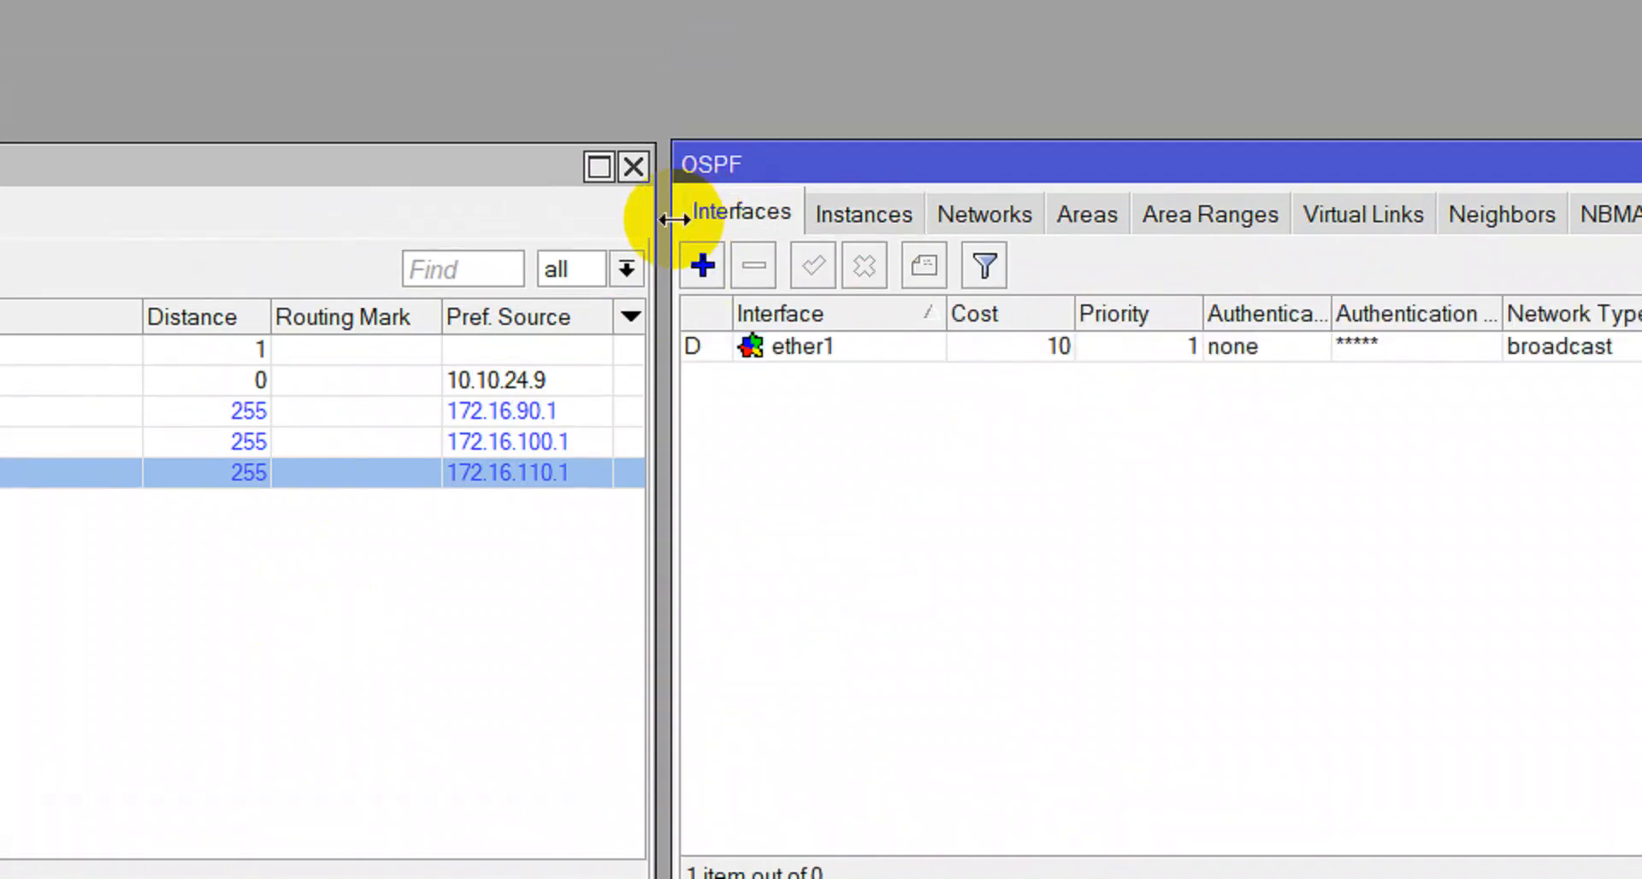
{"action": "left_click", "coordinate": [695, 258]}
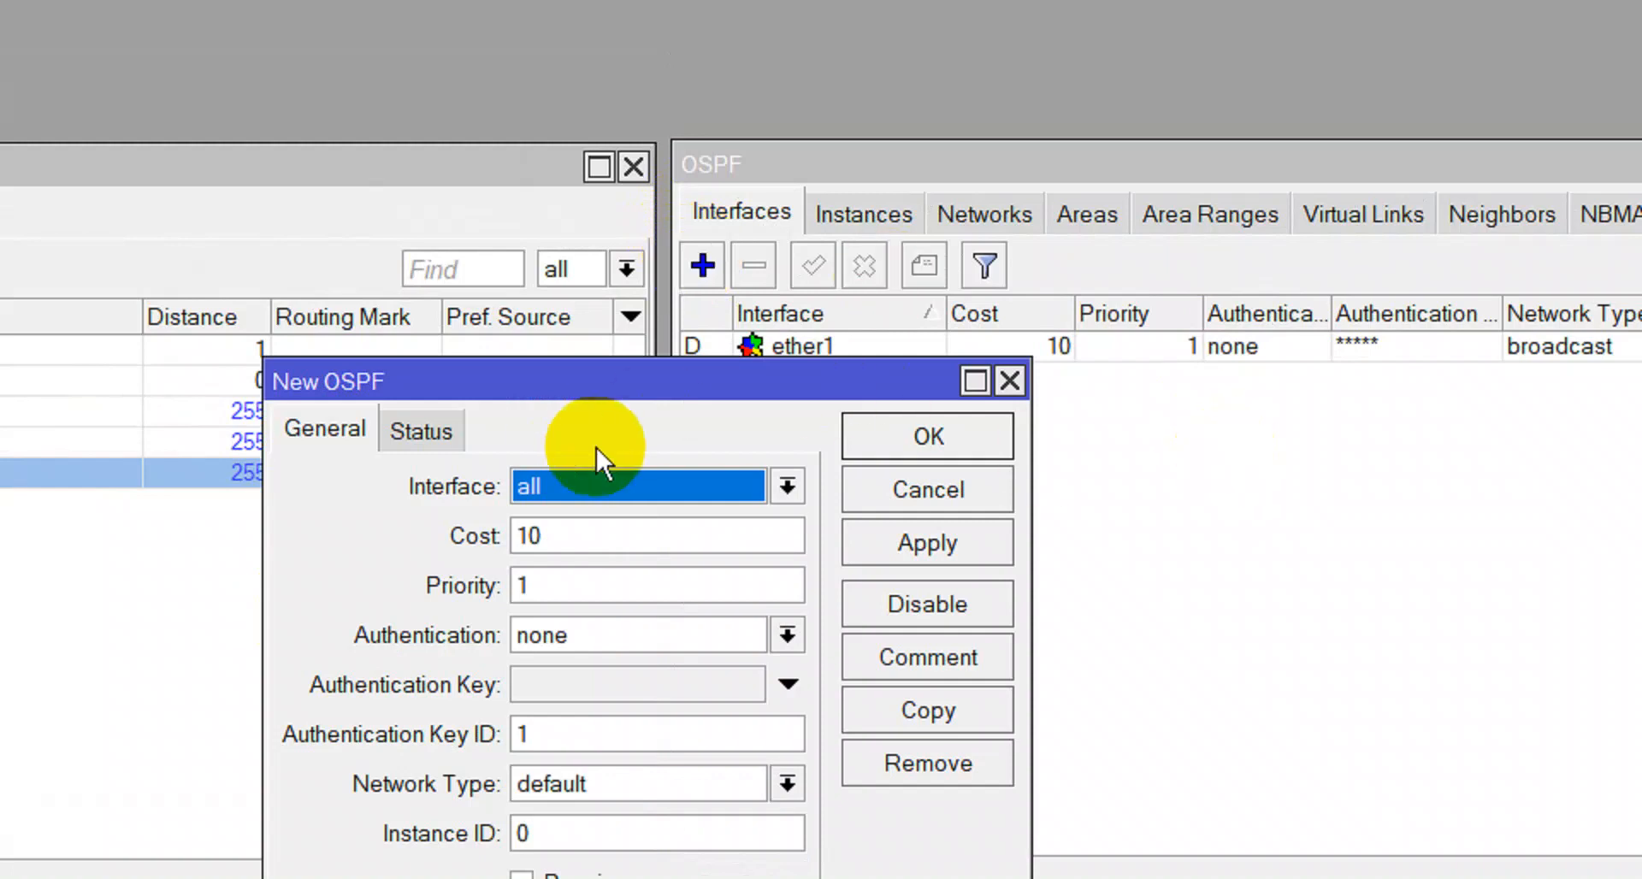
{"action": "left_click", "coordinate": [721, 485]}
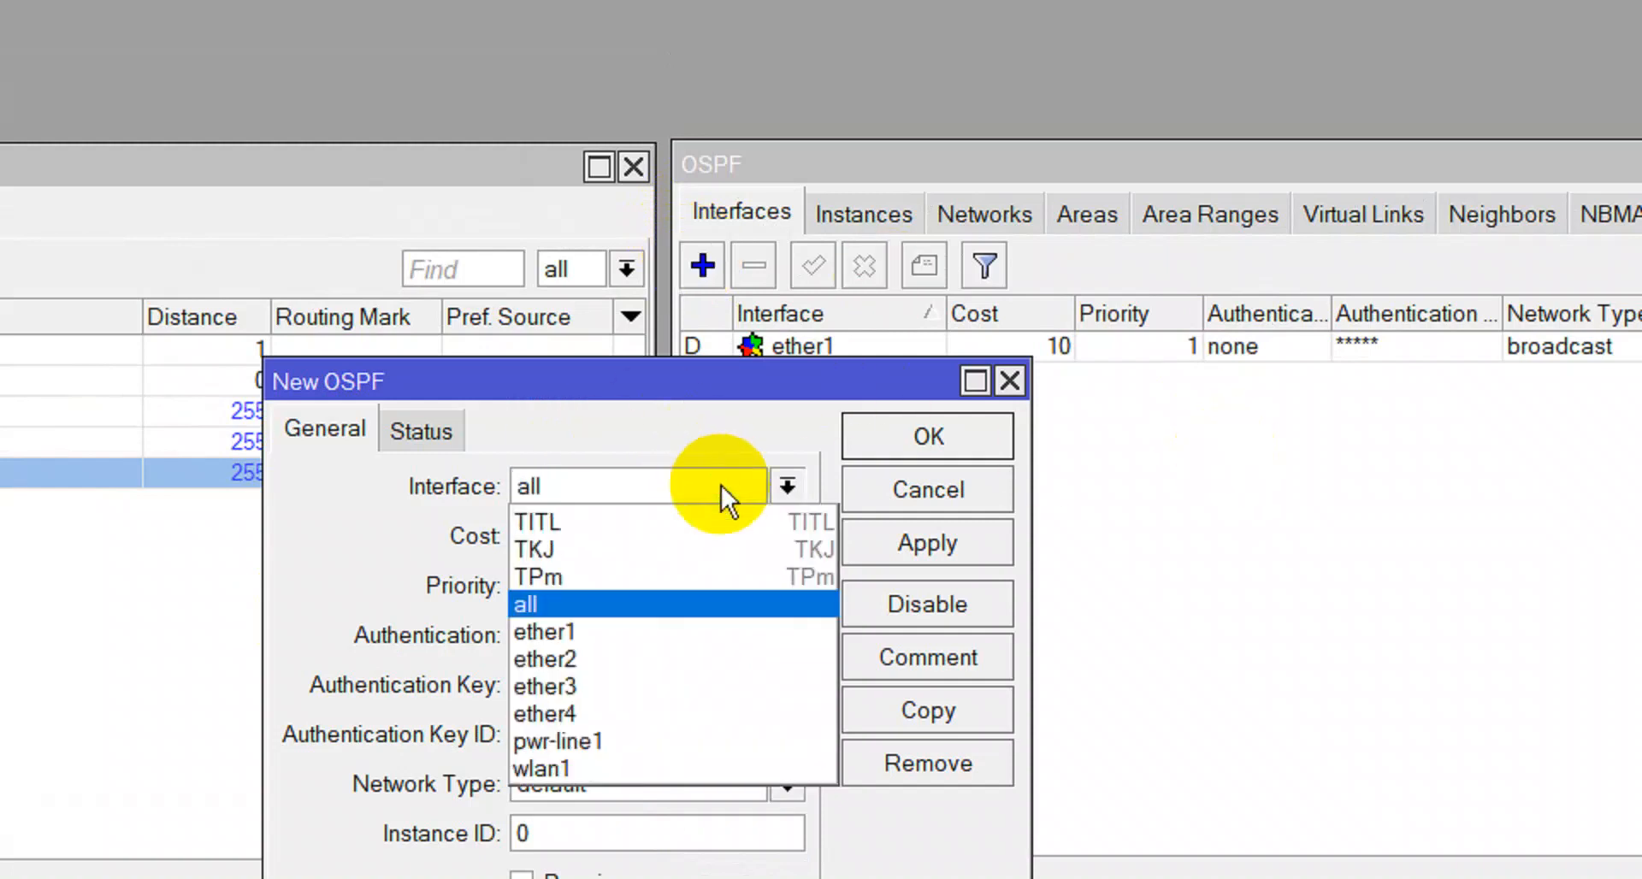
{"action": "left_click", "coordinate": [636, 631]}
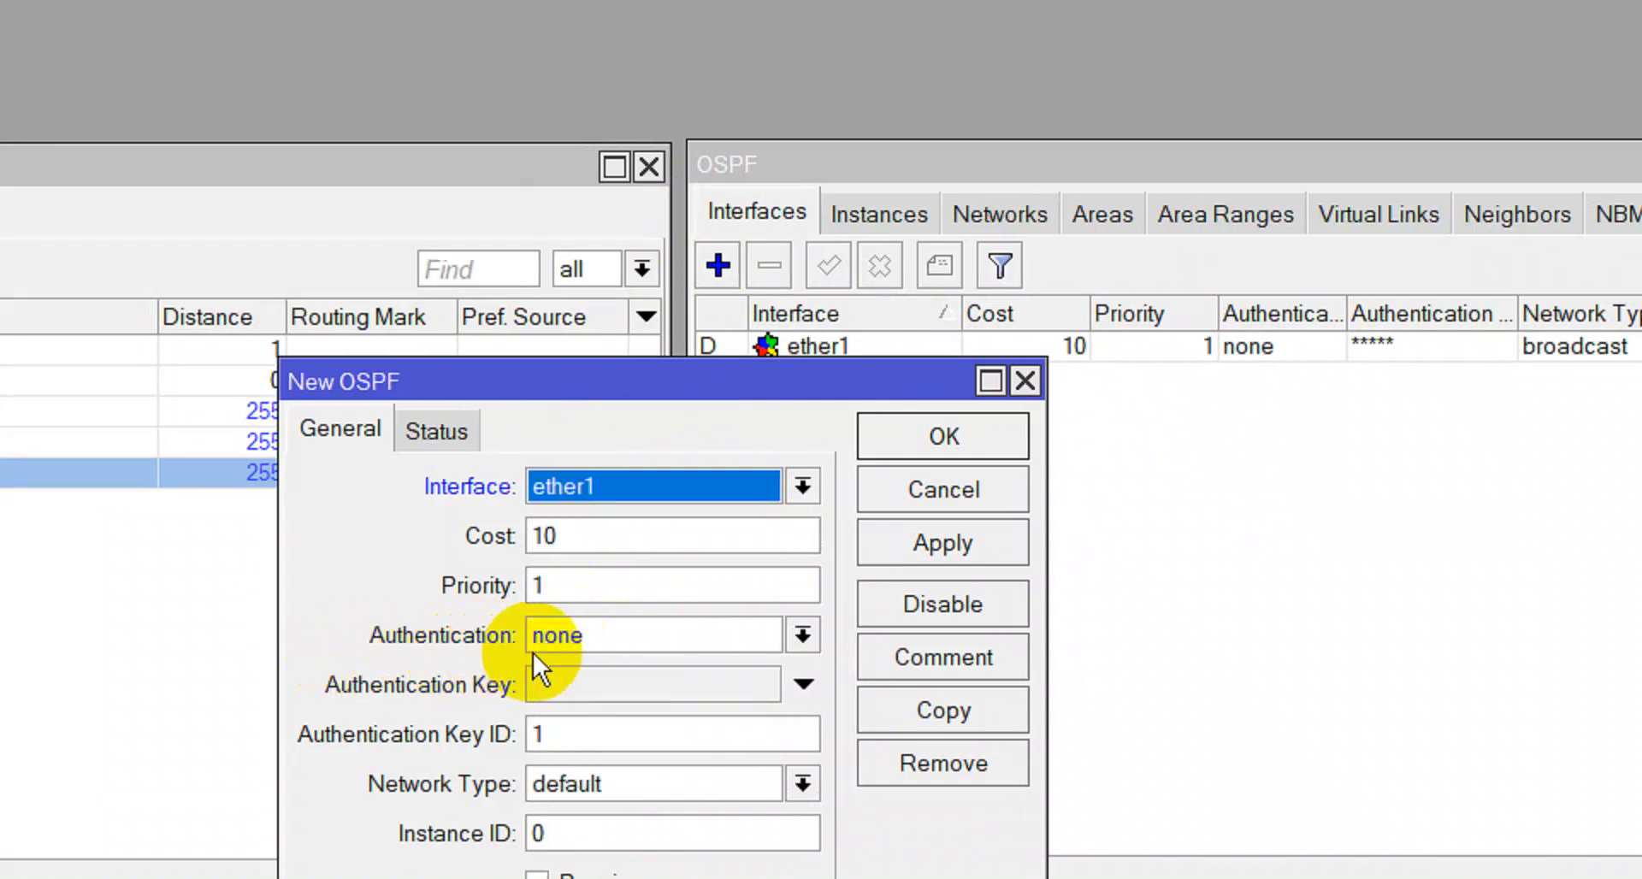
{"action": "left_click", "coordinate": [594, 643]}
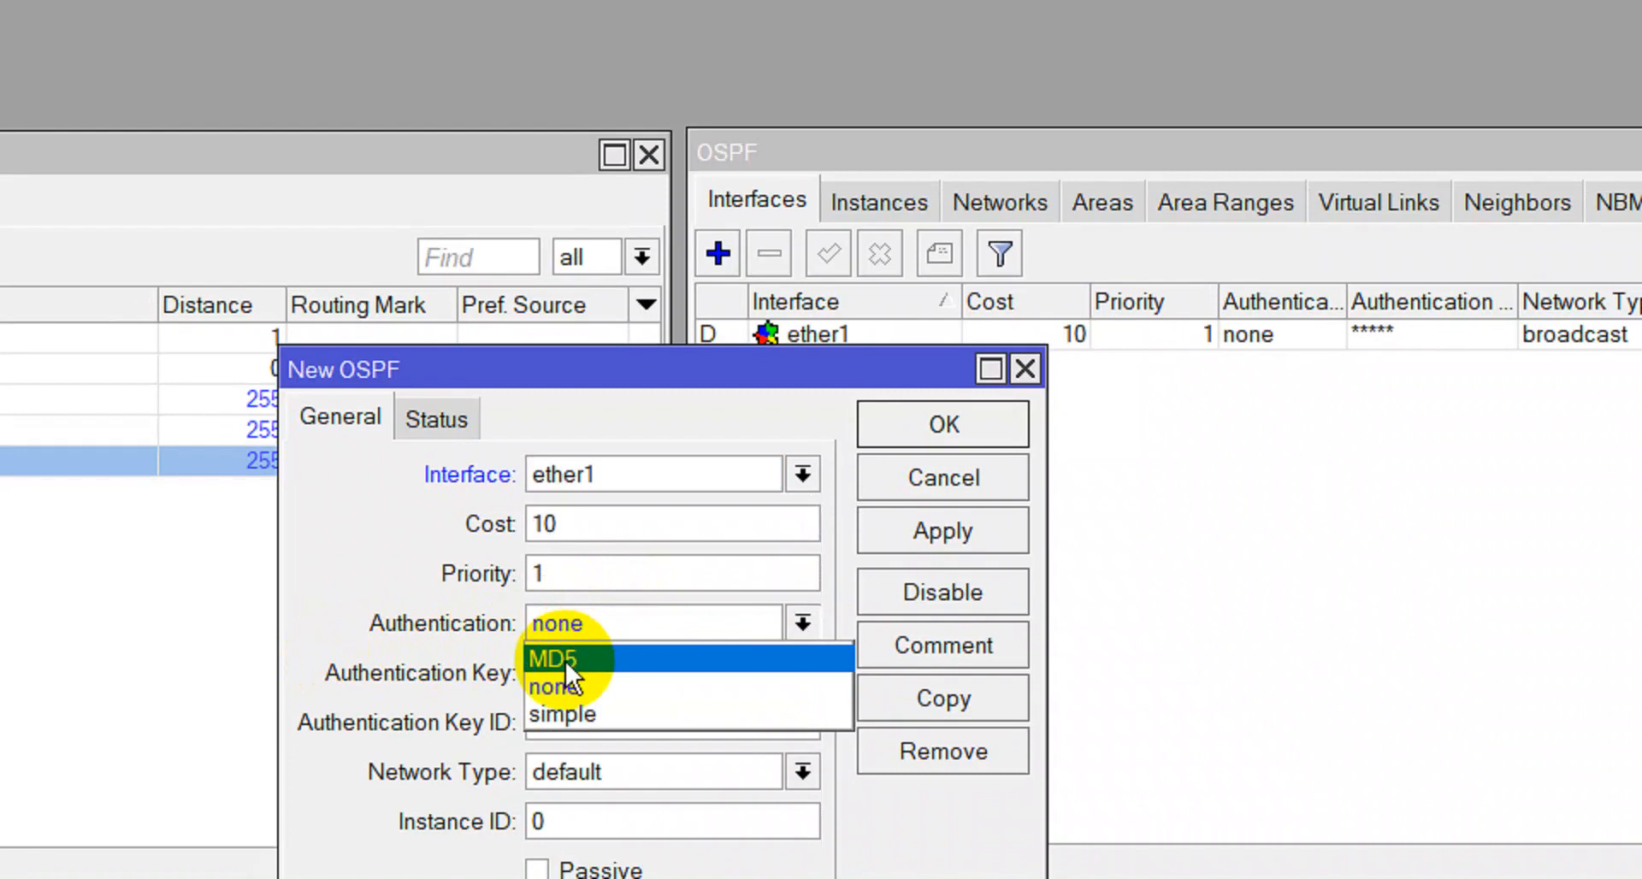
{"action": "left_click", "coordinate": [566, 660]}
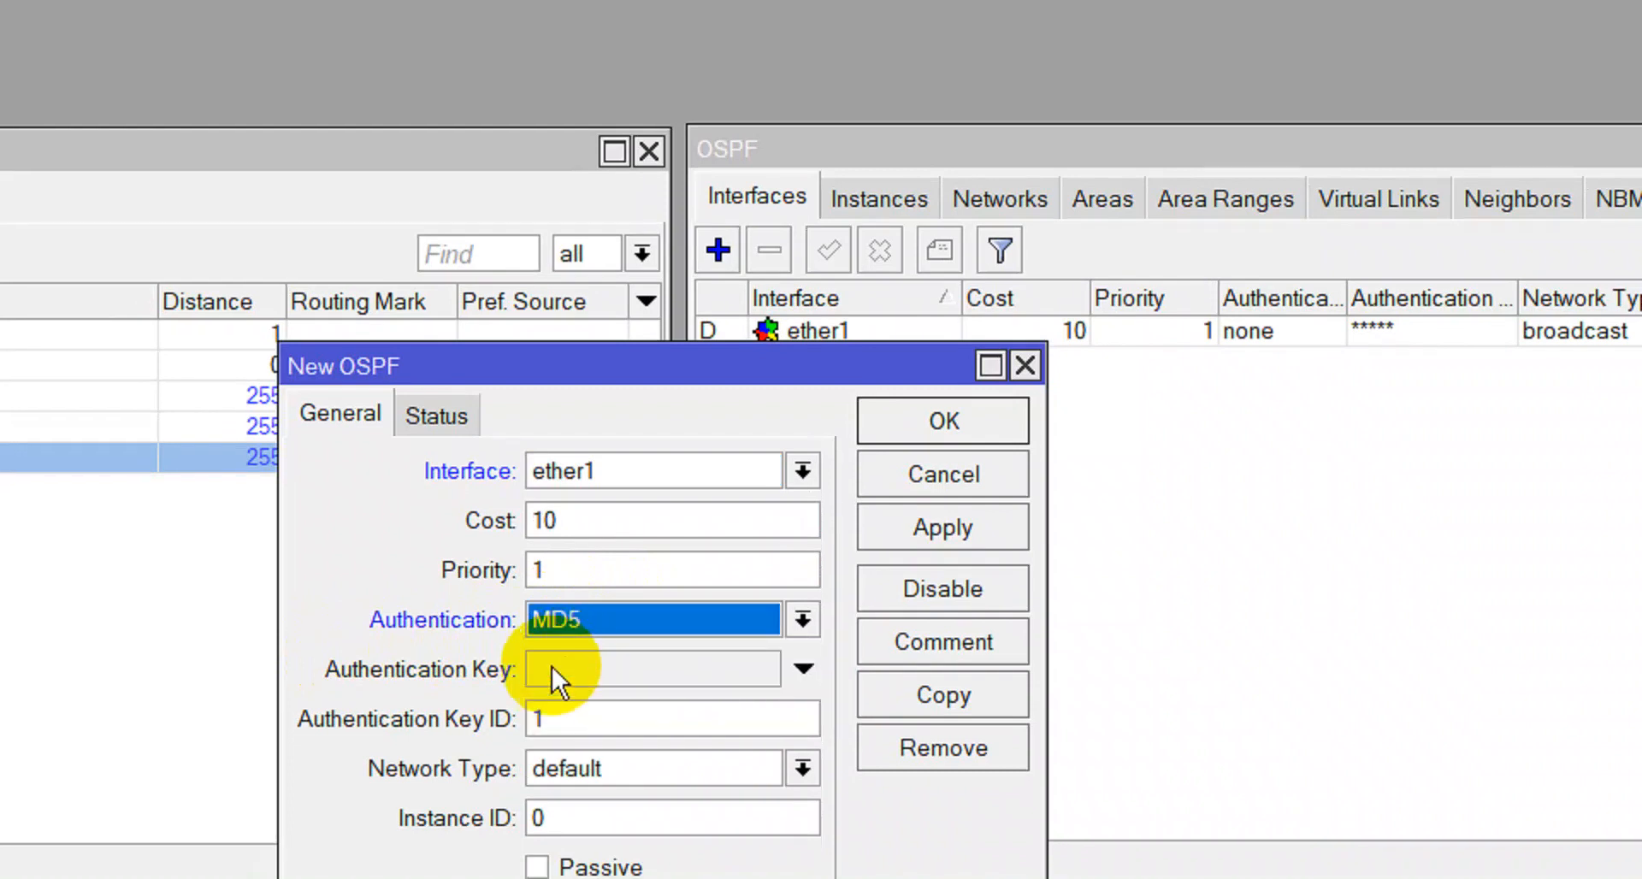
{"action": "left_click", "coordinate": [547, 657]}
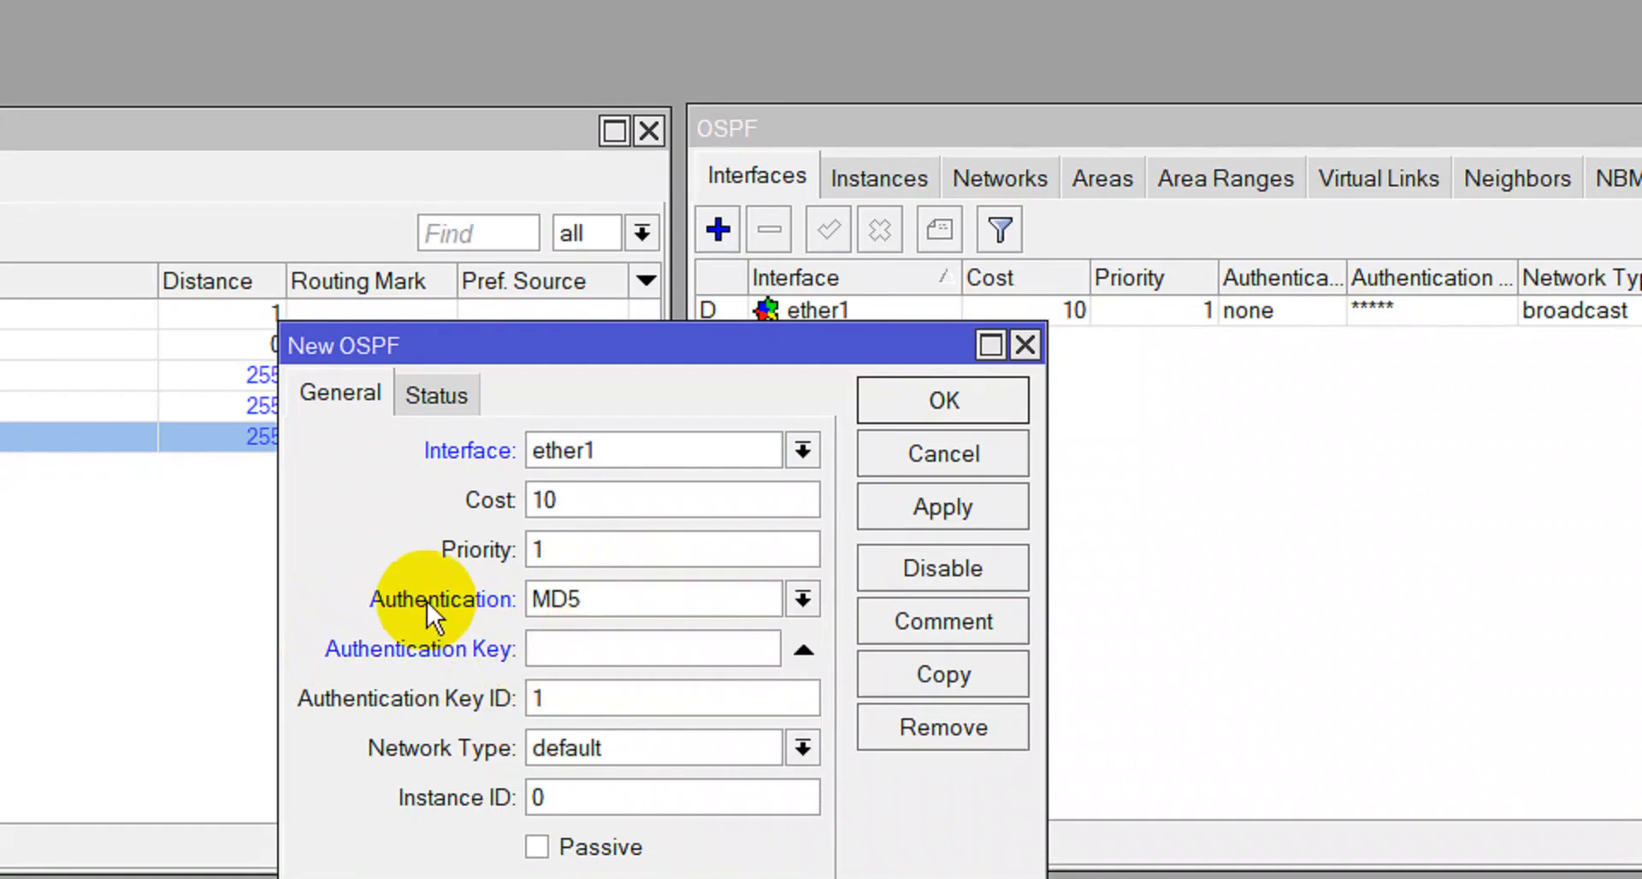
{"action": "type", "text": "*****"}
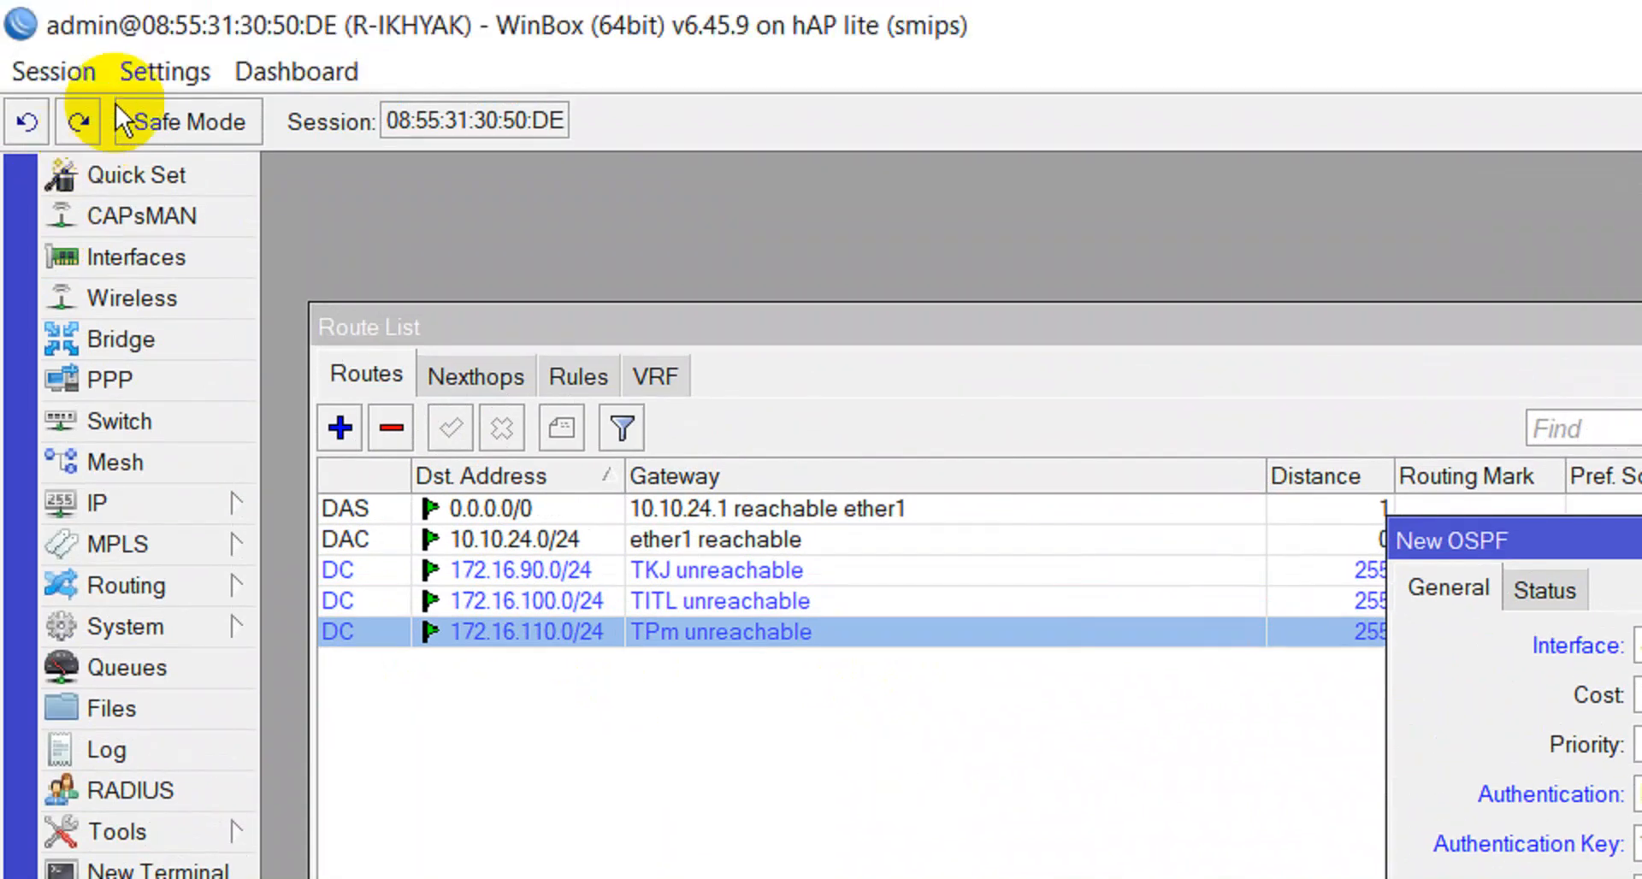
Toggle Hide Passwords in Settings to reveal the authentication key, then hide it again.
{"action": "left_click", "coordinate": [159, 69]}
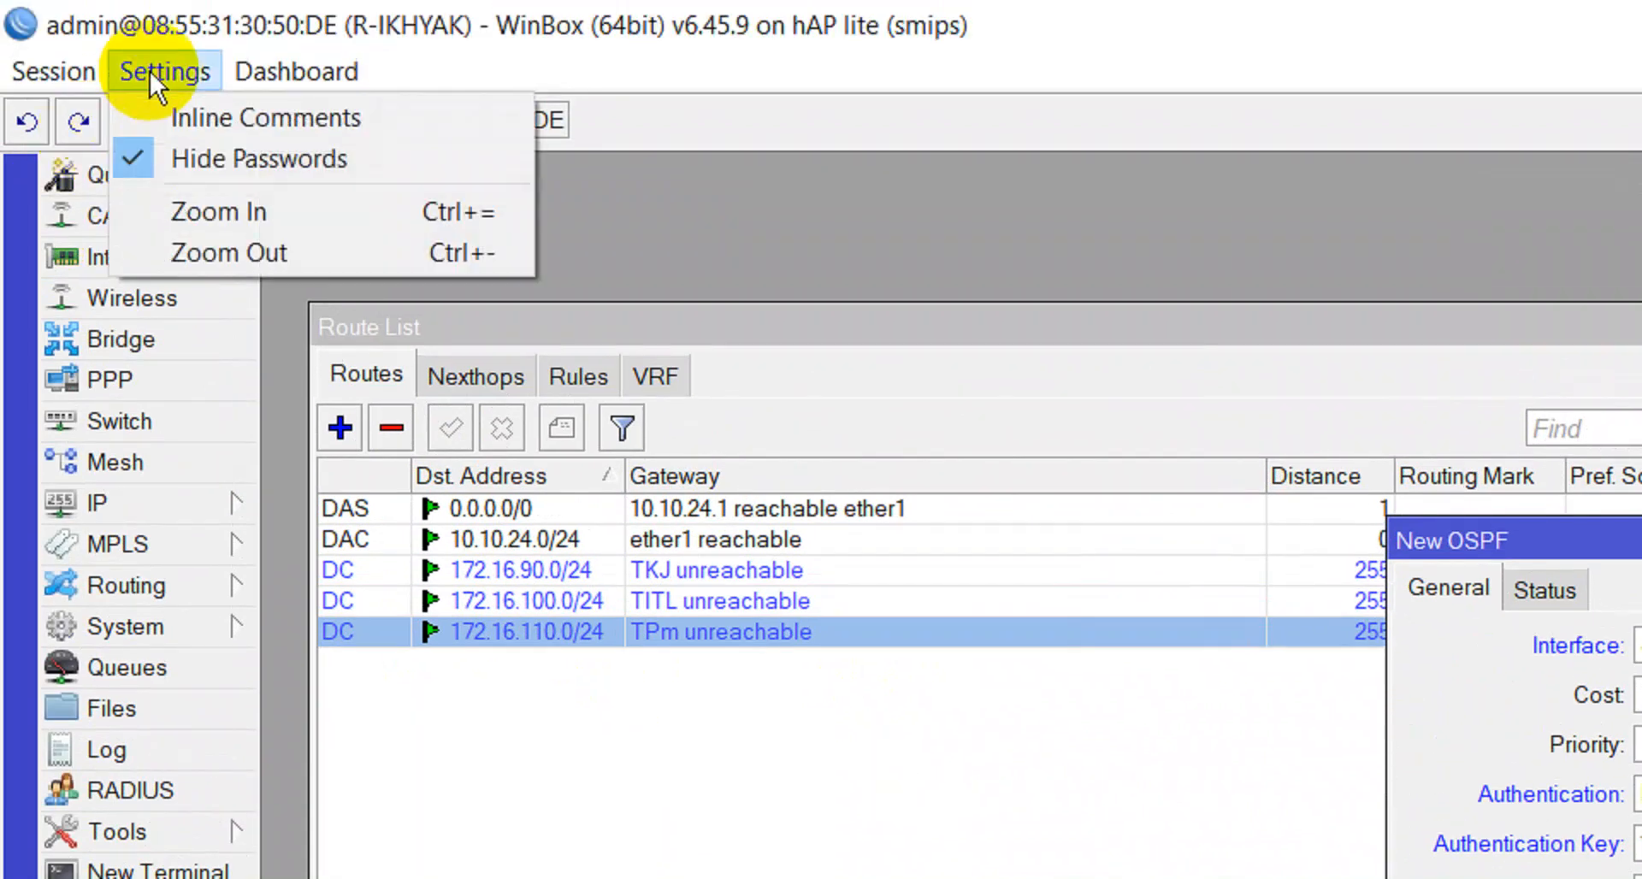
{"action": "left_click", "coordinate": [207, 167]}
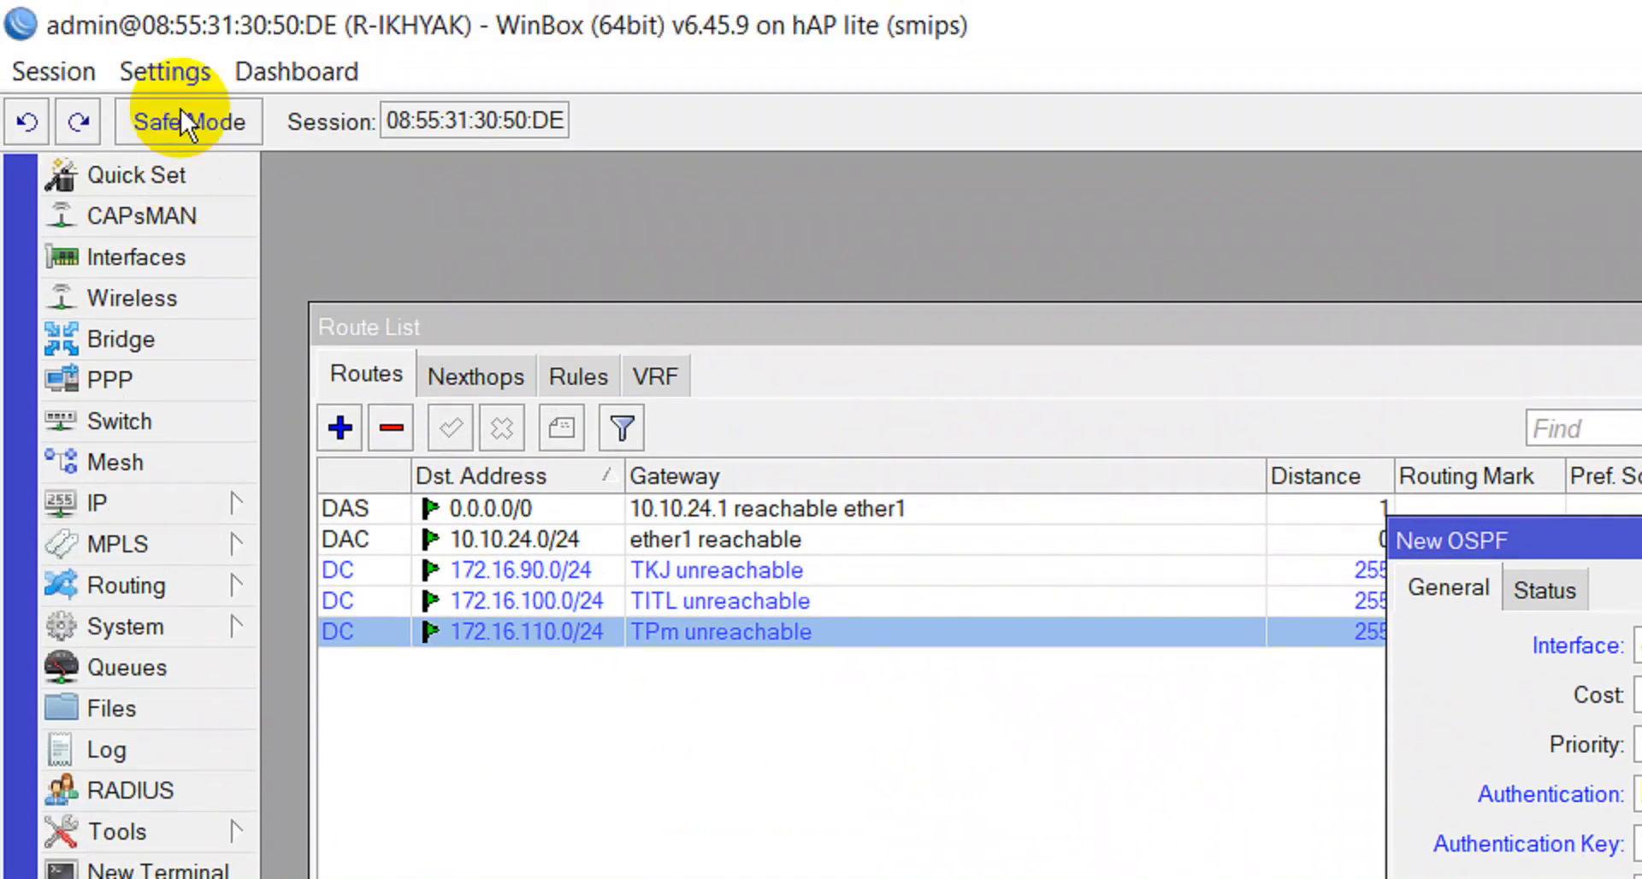
{"action": "left_click", "coordinate": [175, 75]}
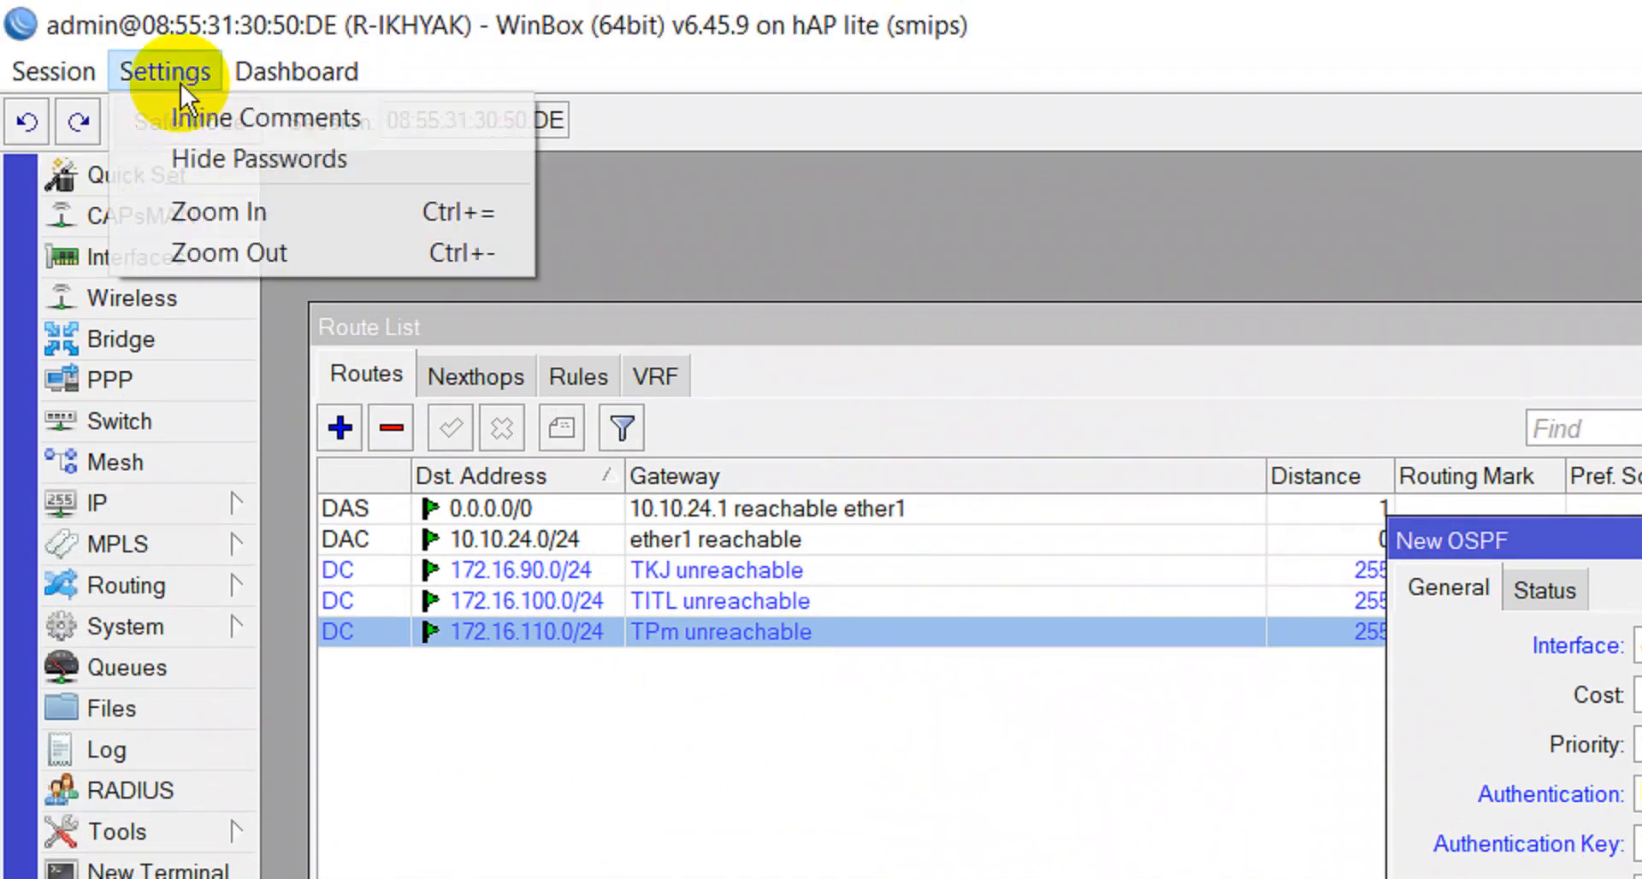
{"action": "left_click", "coordinate": [214, 167]}
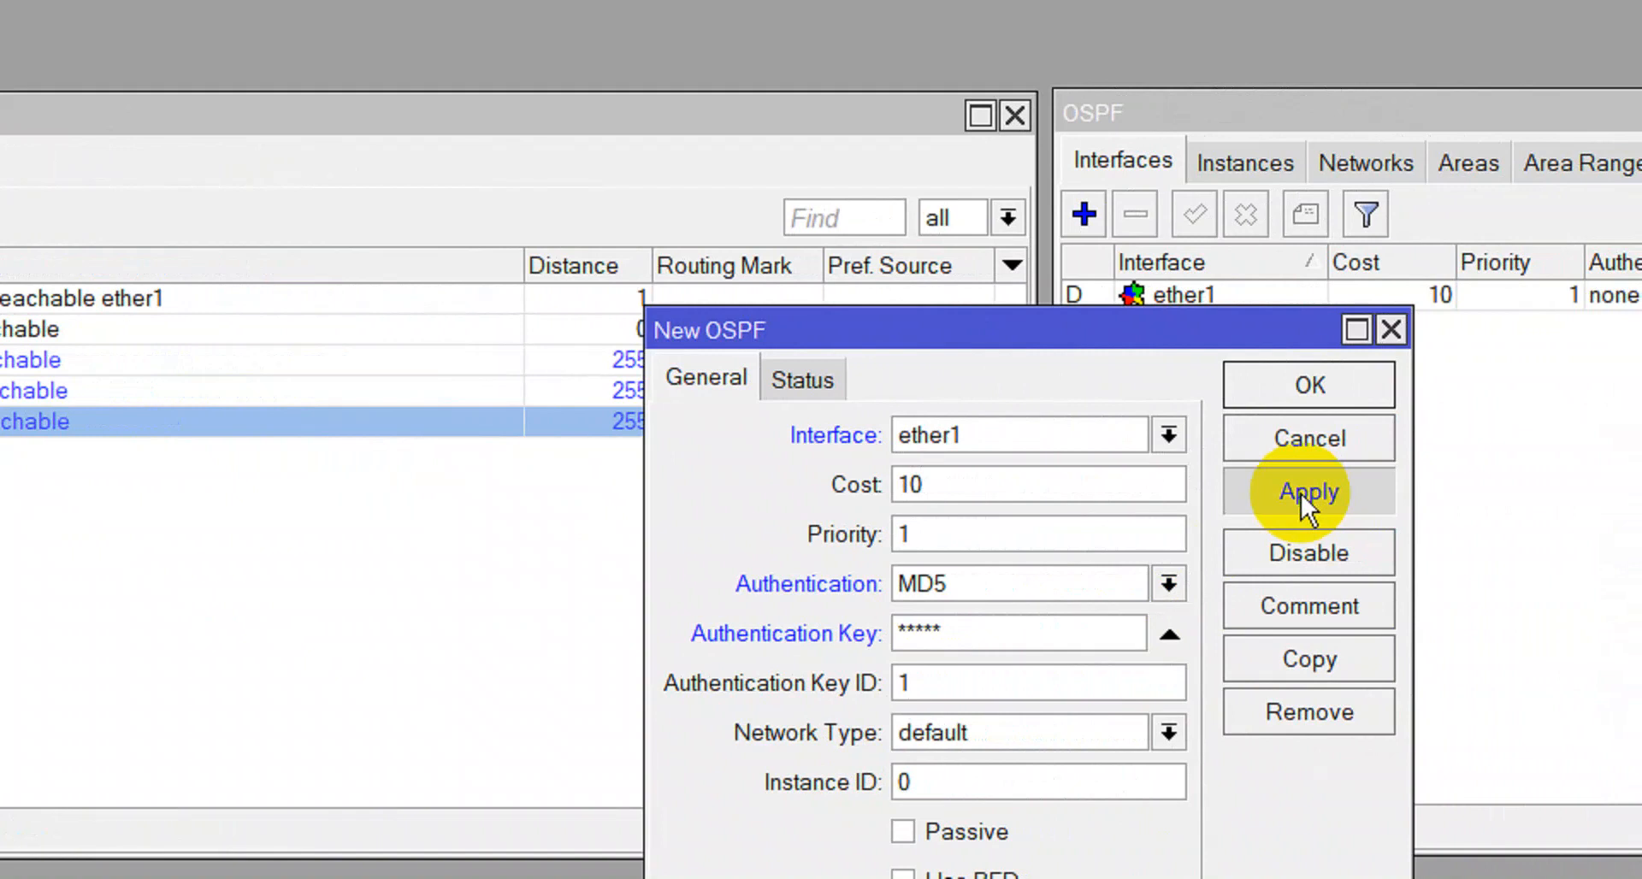
Apply the interface, set its network type to broadcast, and save it.
{"action": "left_click", "coordinate": [1317, 495]}
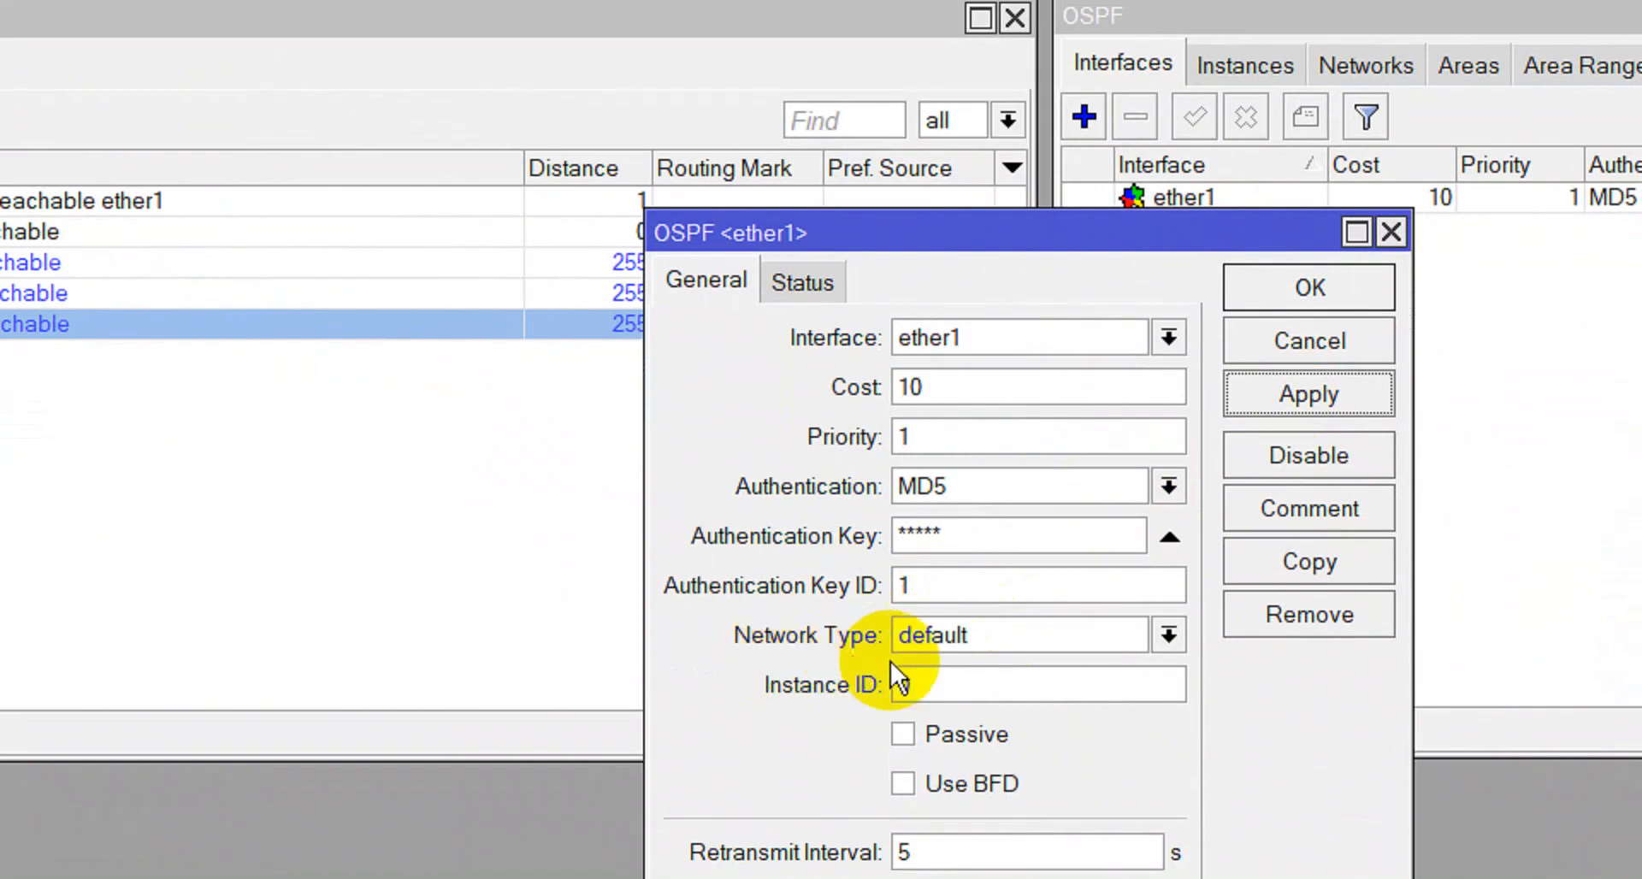
{"action": "left_click", "coordinate": [1168, 635]}
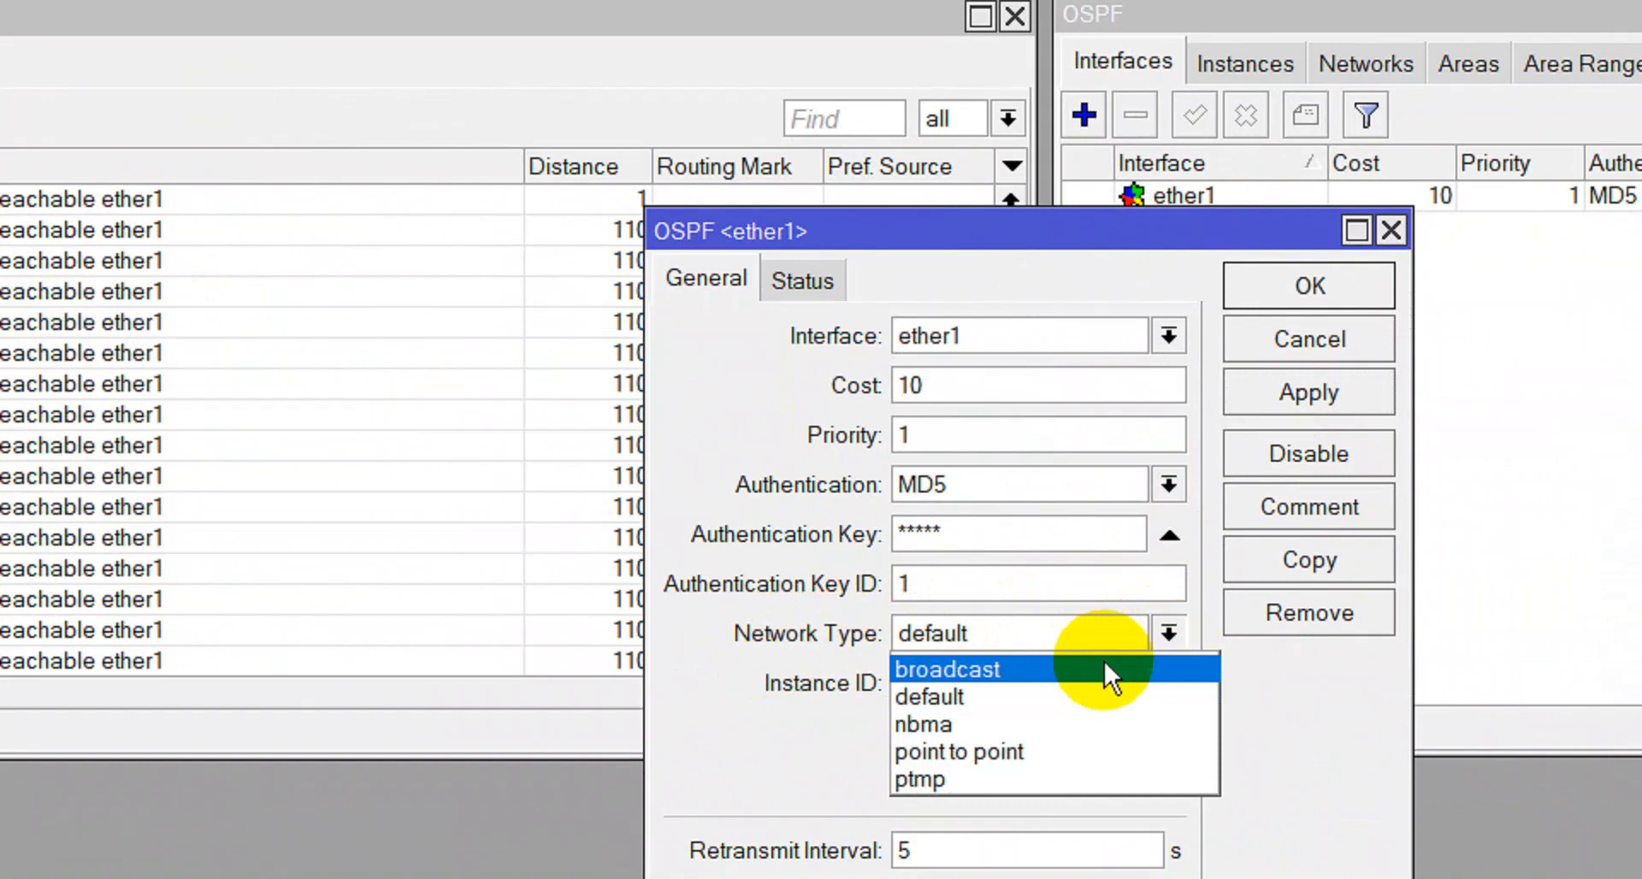
{"action": "left_click", "coordinate": [1105, 669]}
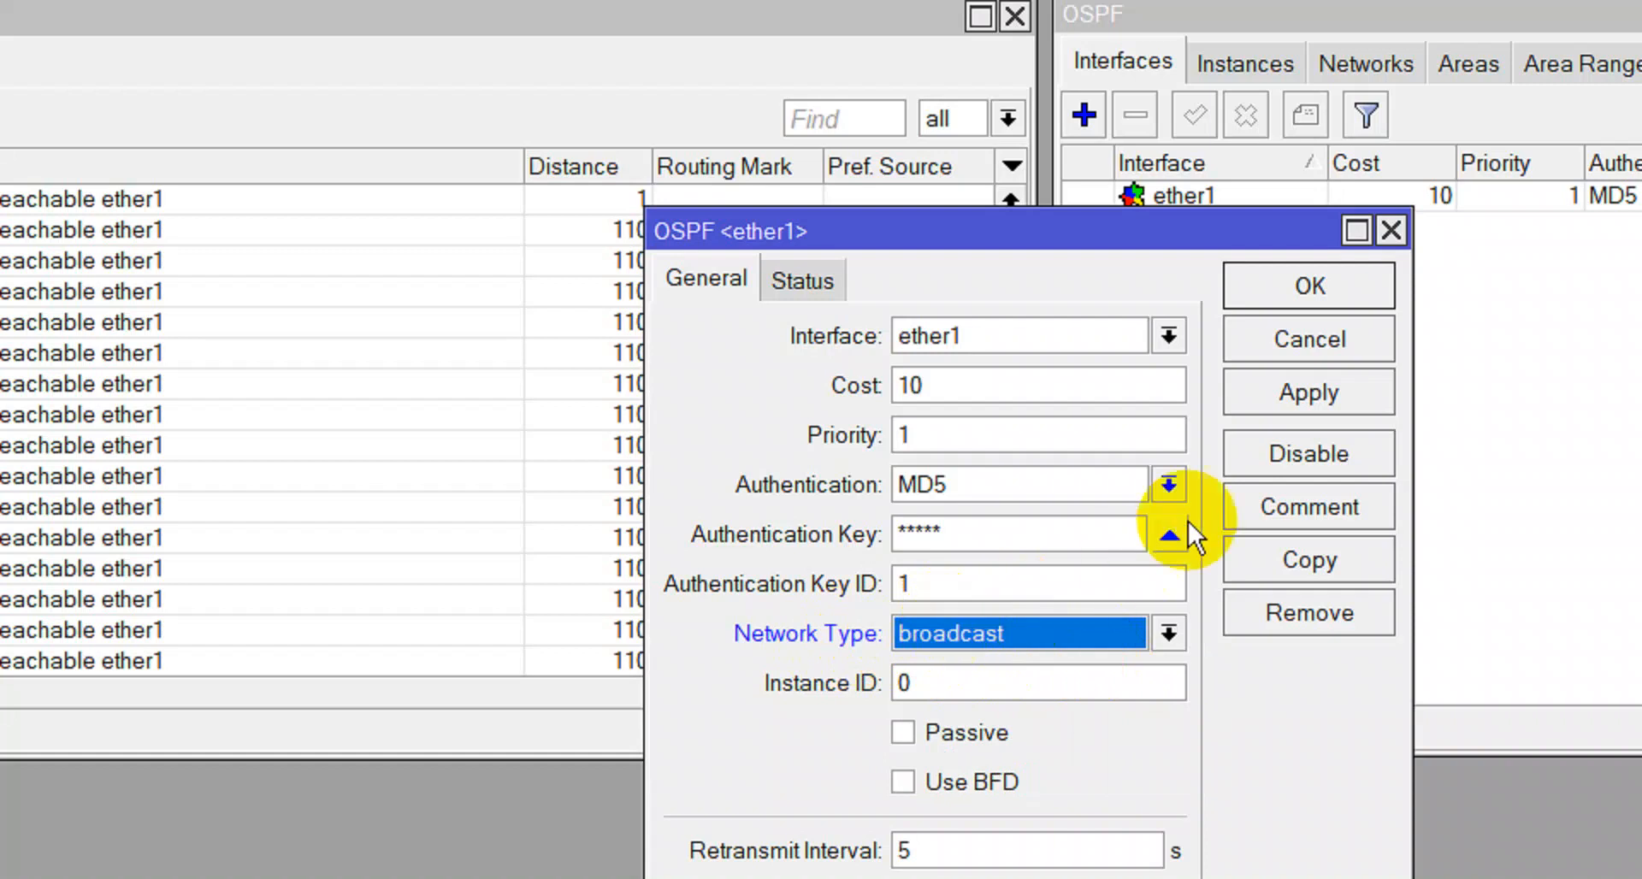
{"action": "left_click", "coordinate": [1269, 389]}
{"action": "left_click", "coordinate": [1291, 291]}
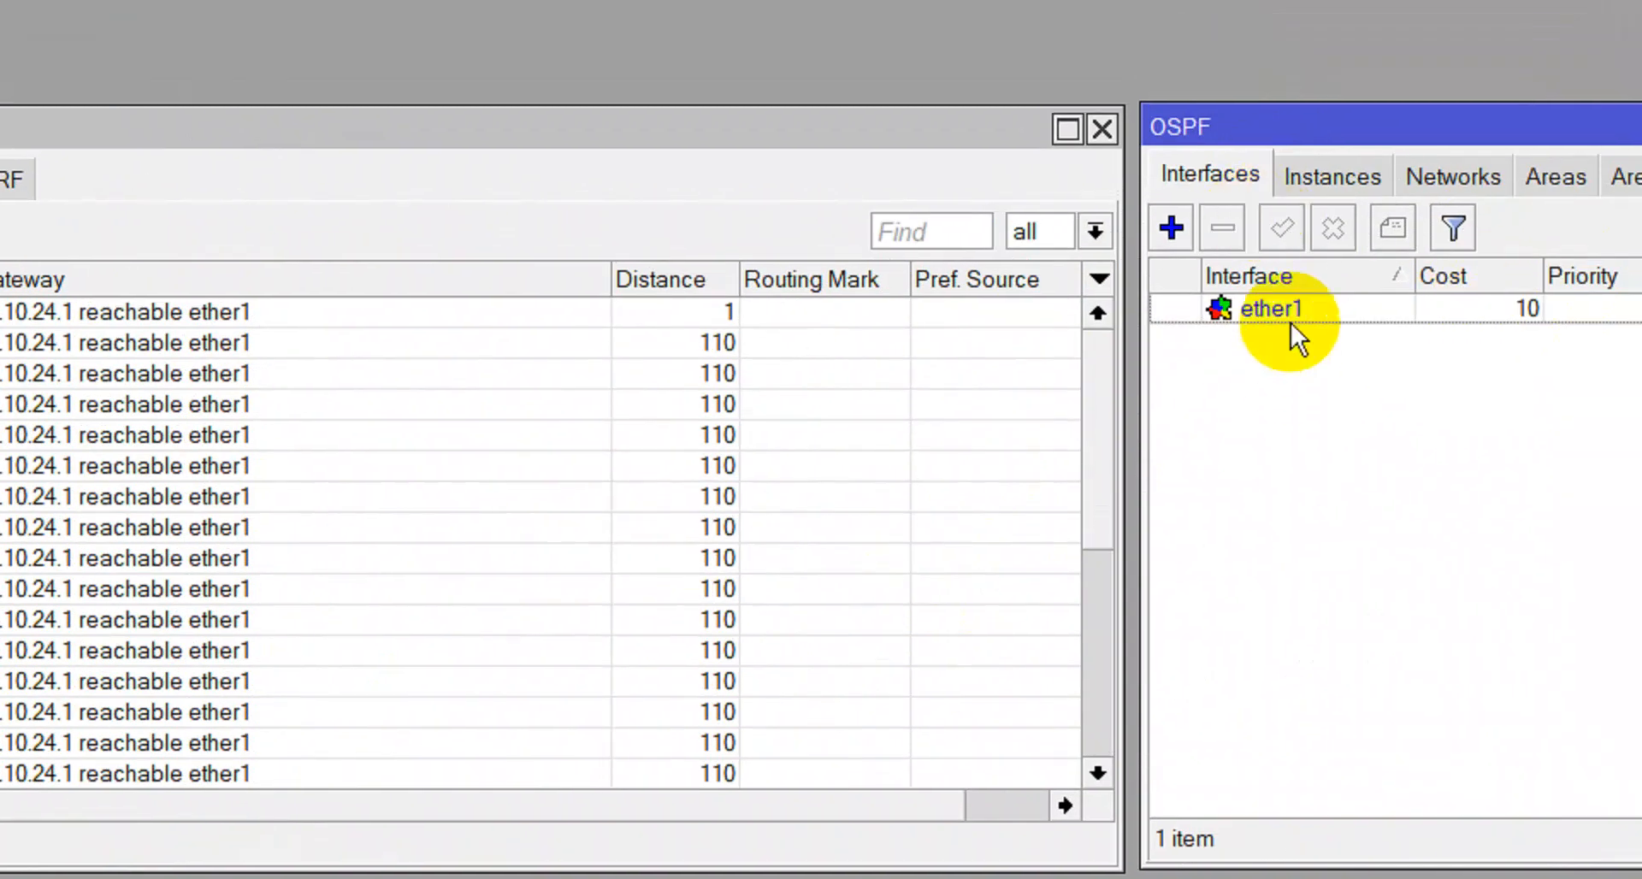
Review the ether1 OSPF interface settings, then close it and the remaining route and OSPF windows.
{"action": "double_click", "coordinate": [1290, 318]}
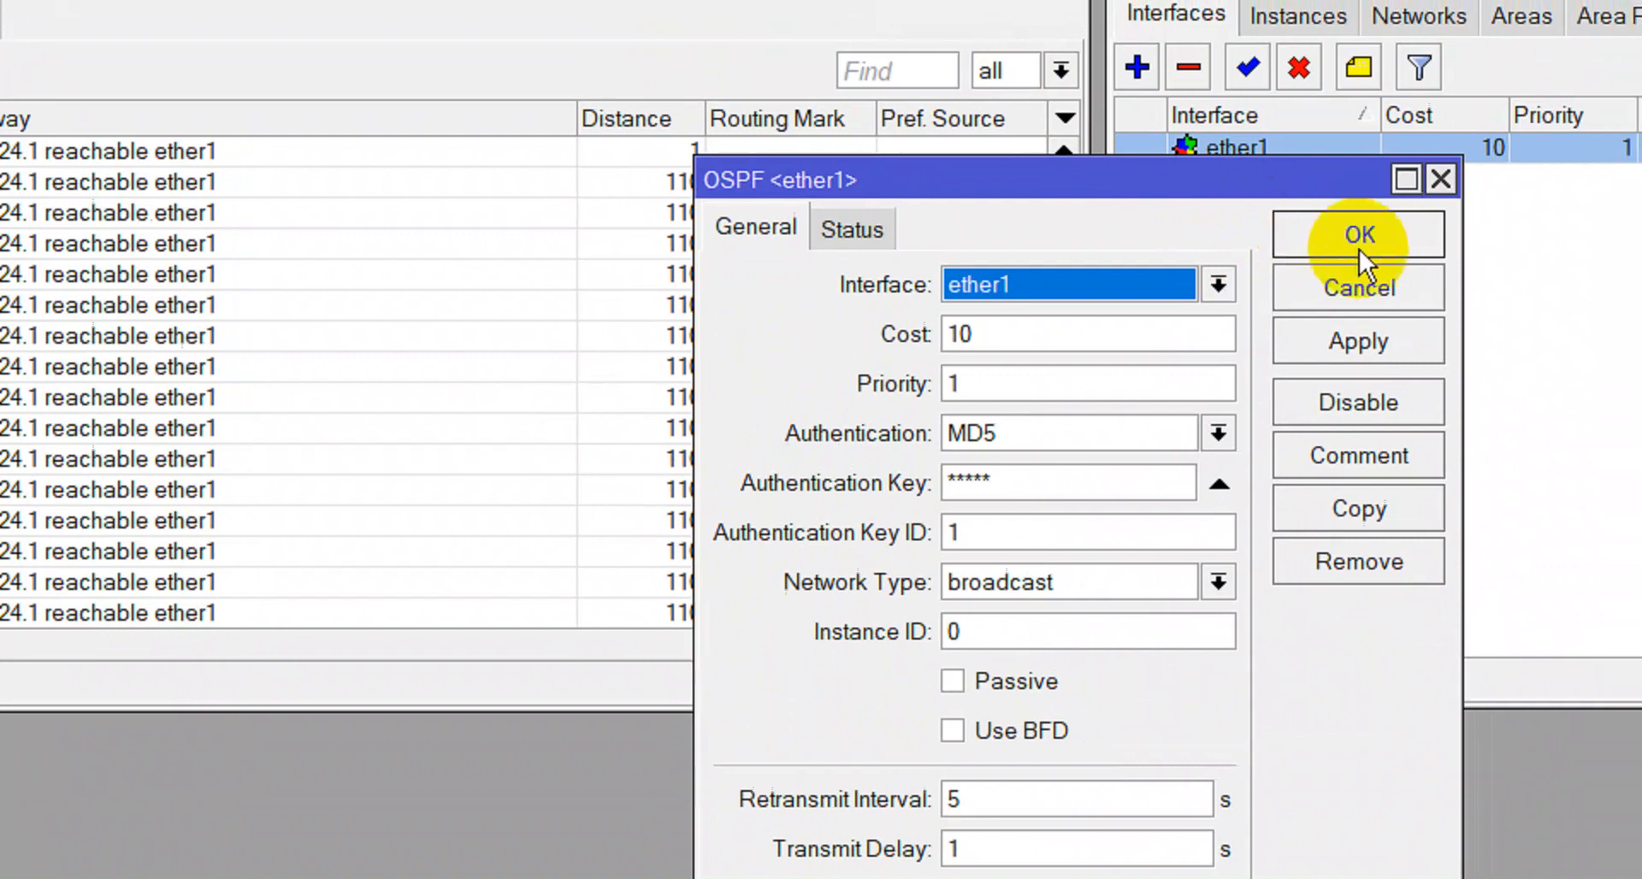
{"action": "left_click", "coordinate": [1390, 341]}
{"action": "left_click", "coordinate": [1399, 240]}
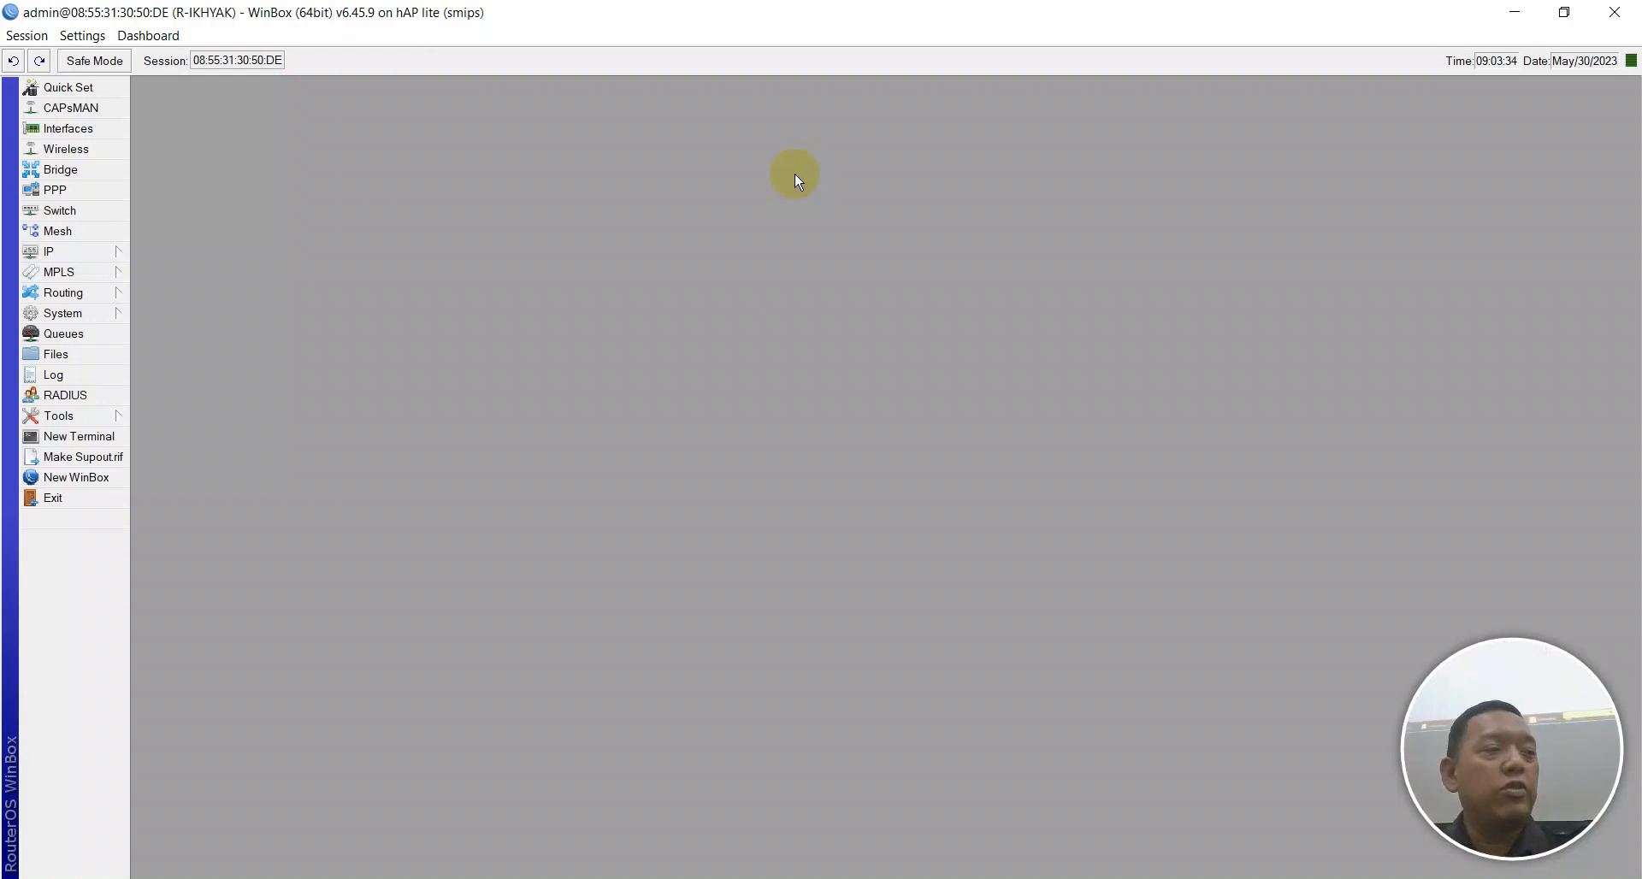
Glance at the task checklist, then disconnect from the hAP lite router via the Session menu.
{"action": "key", "text": "alt+Tab"}
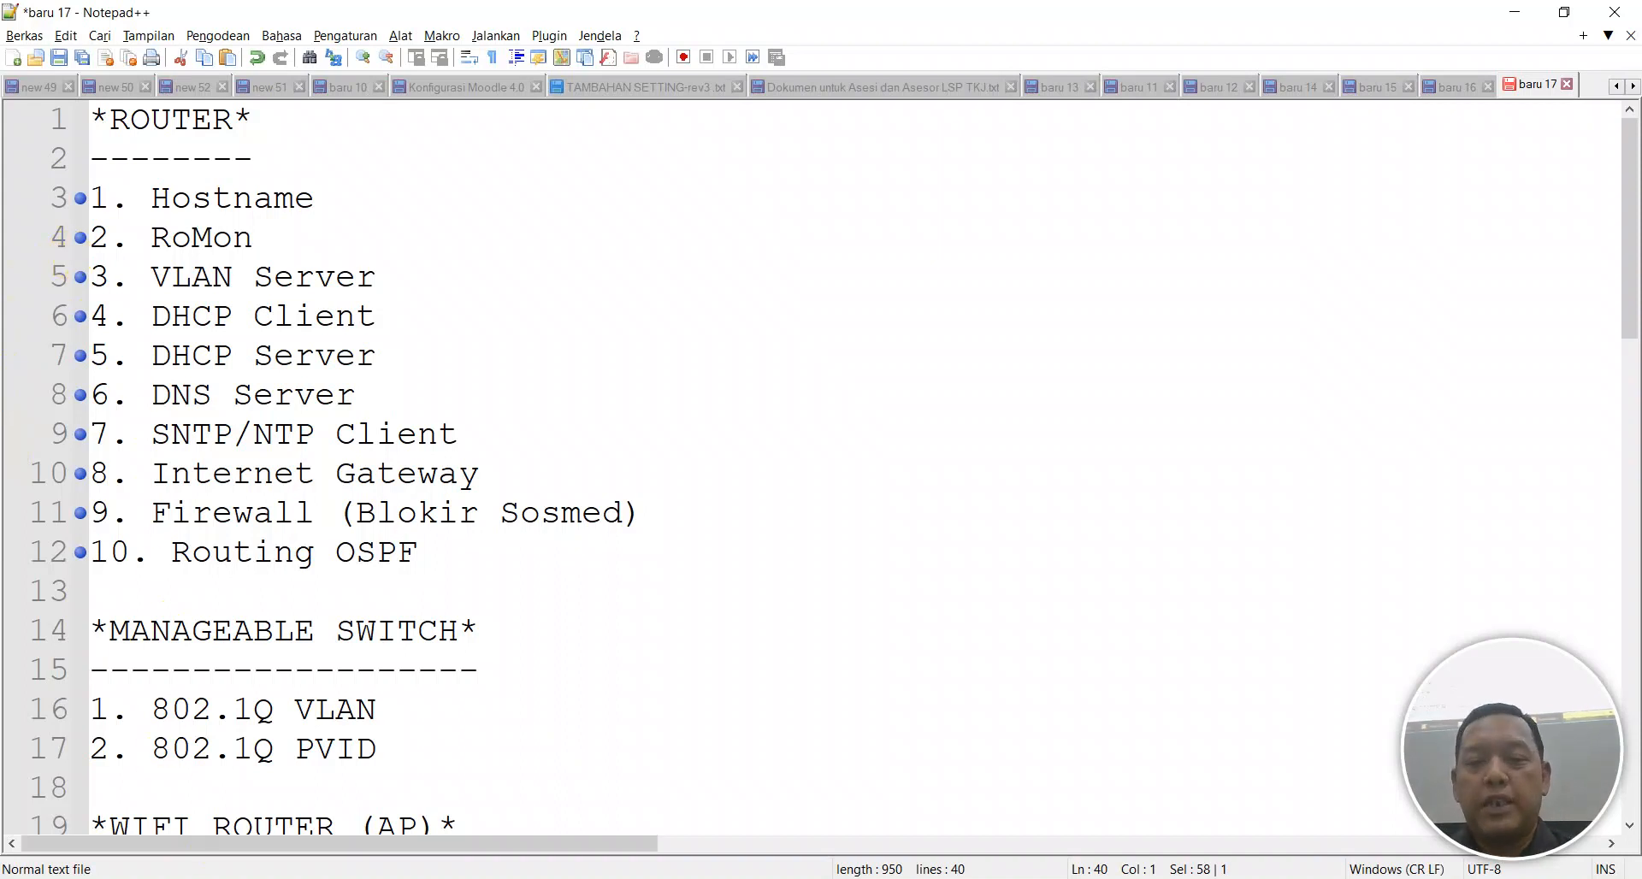
{"action": "key", "text": "alt+Tab"}
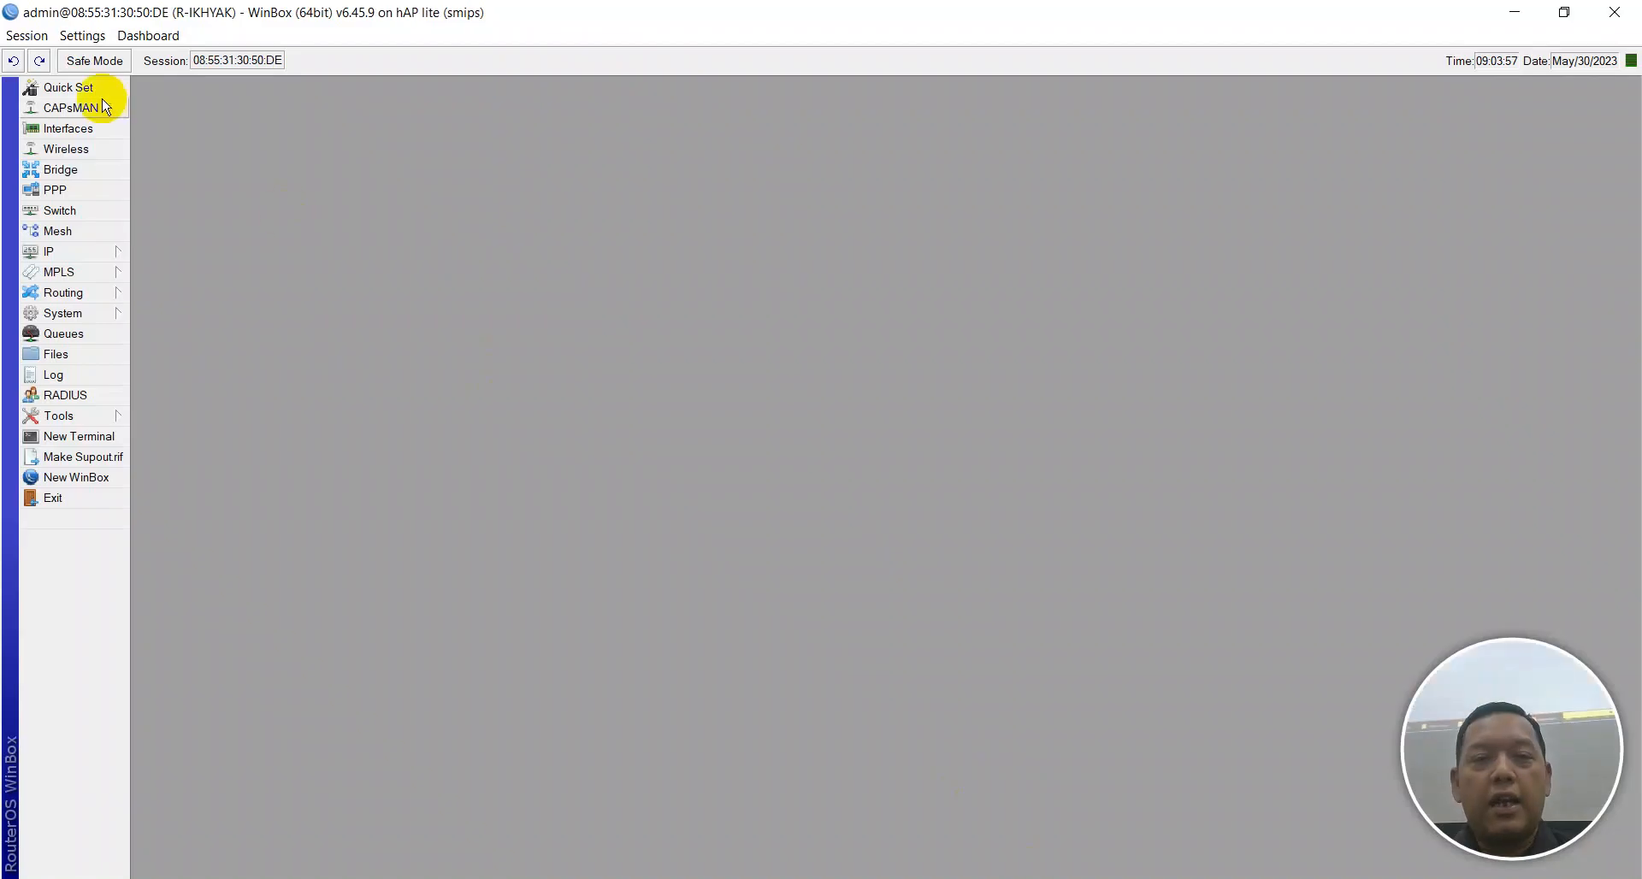
{"action": "left_click", "coordinate": [18, 38]}
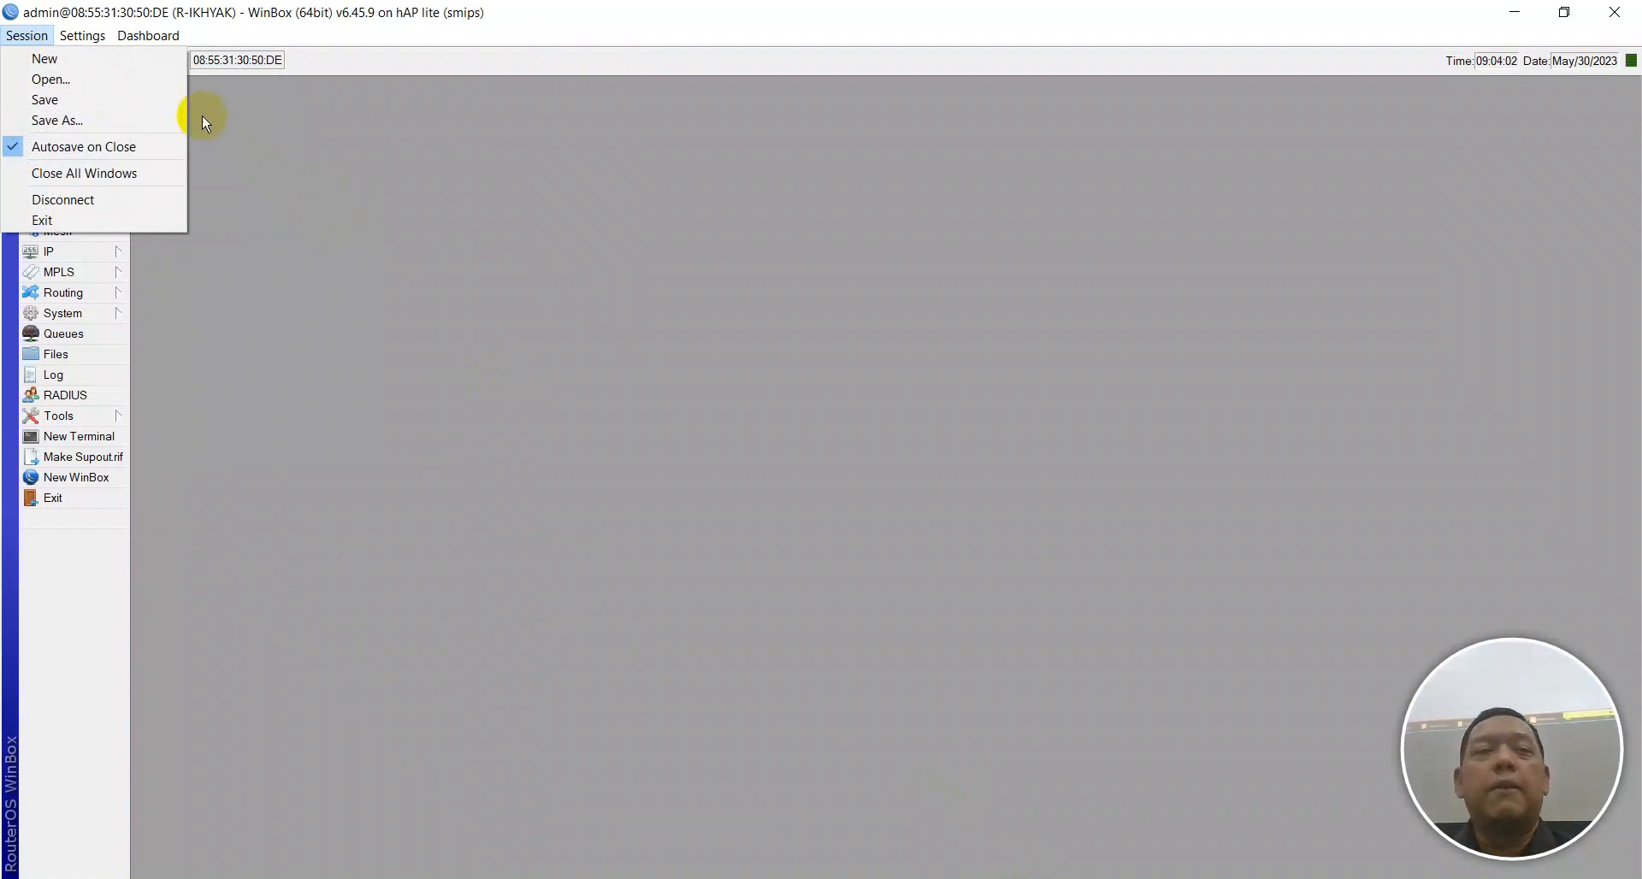
{"action": "mouse_move", "coordinate": [154, 27]}
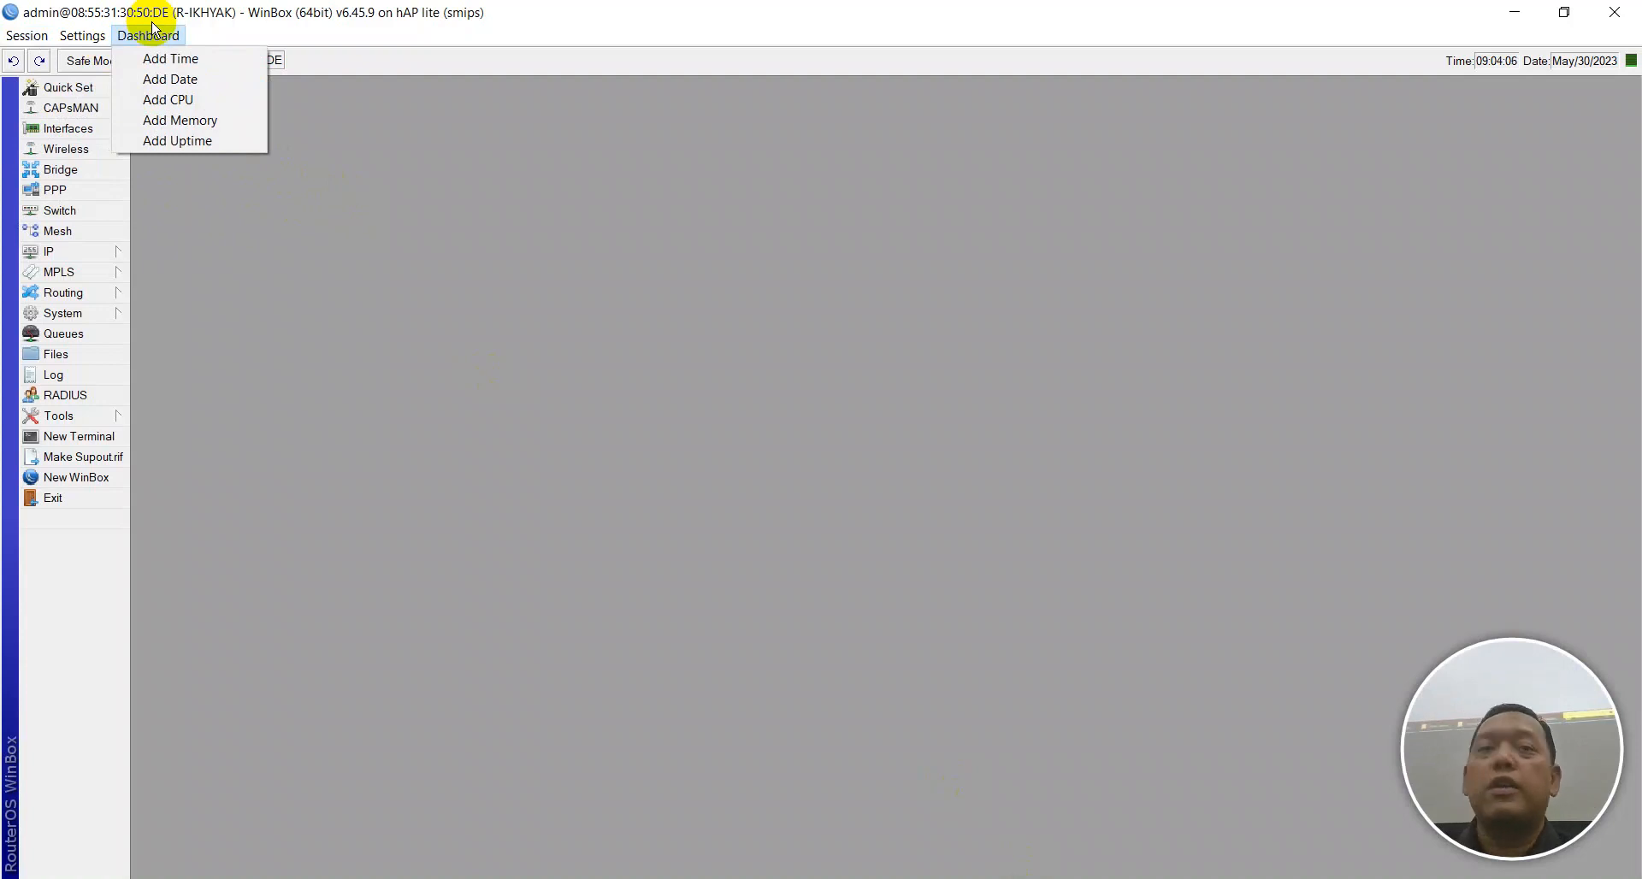
{"action": "mouse_move", "coordinate": [22, 35]}
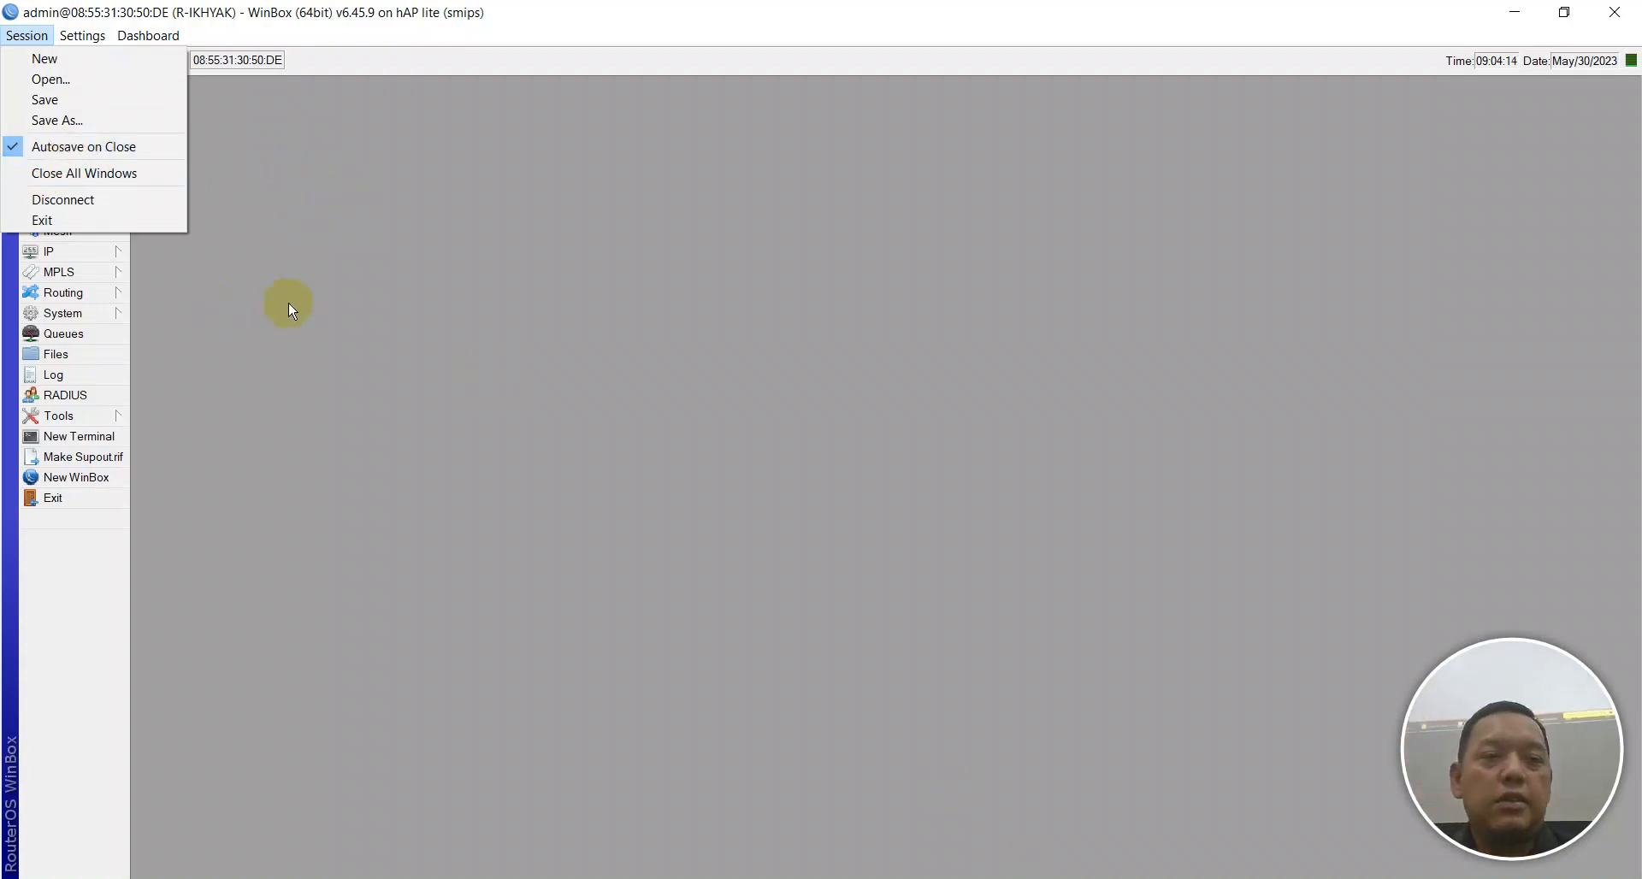
{"action": "left_click", "coordinate": [336, 260]}
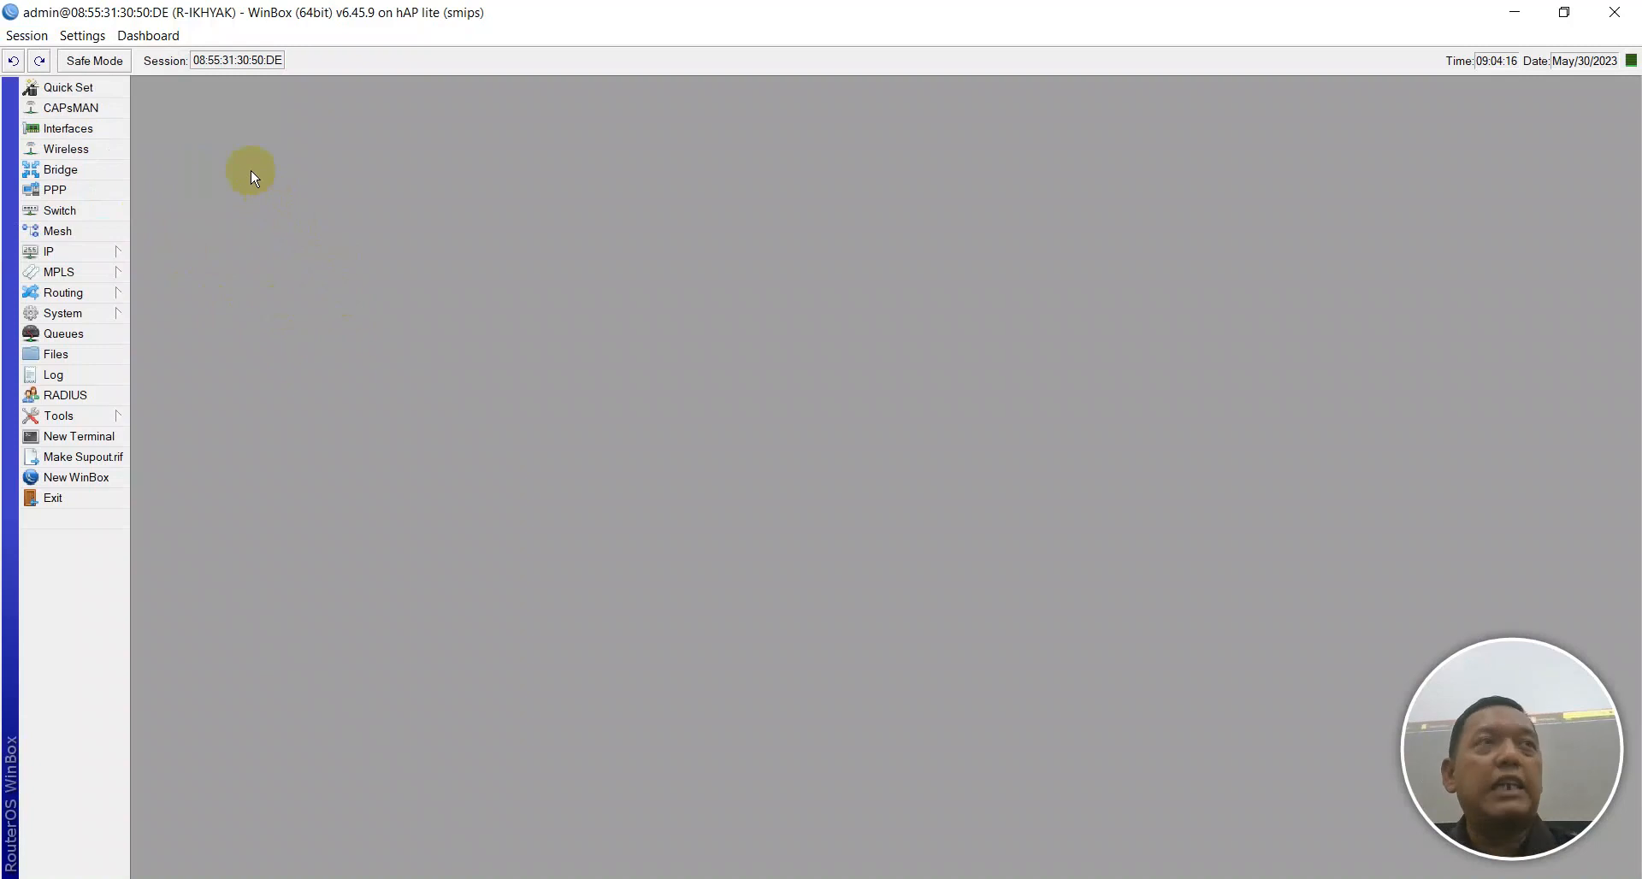
{"action": "left_click", "coordinate": [26, 35]}
{"action": "left_click", "coordinate": [84, 199]}
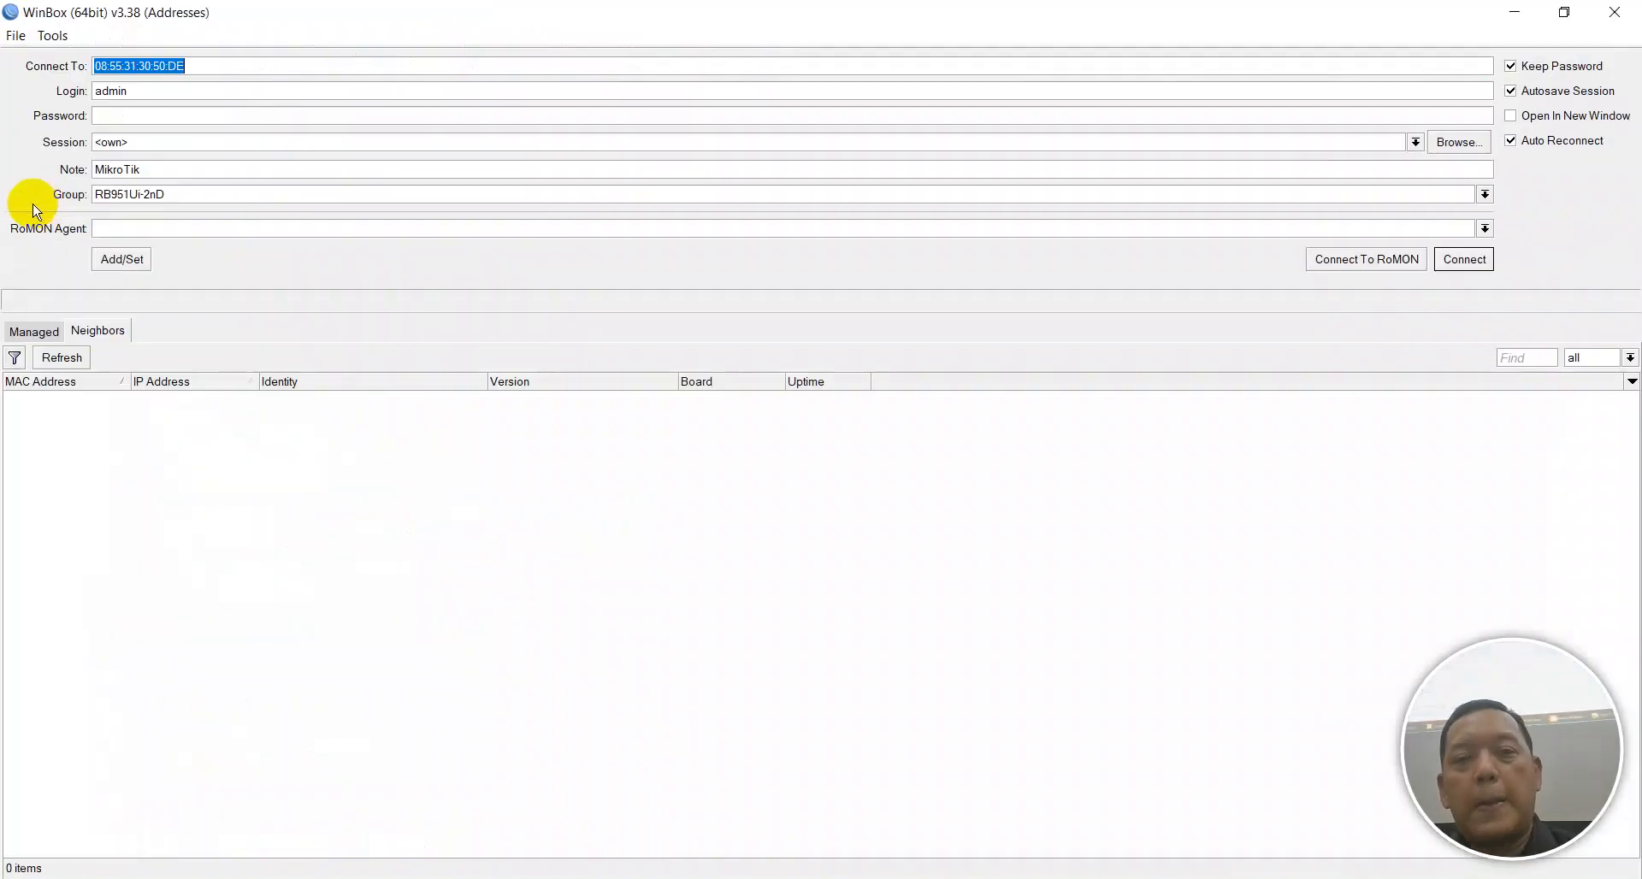
Minimize WinBox, review the checklist's MANAGEABLE SWITCH section, then switch to Network Connections.
{"action": "double_click", "coordinate": [1489, 10]}
{"action": "left_click", "coordinate": [1532, 12]}
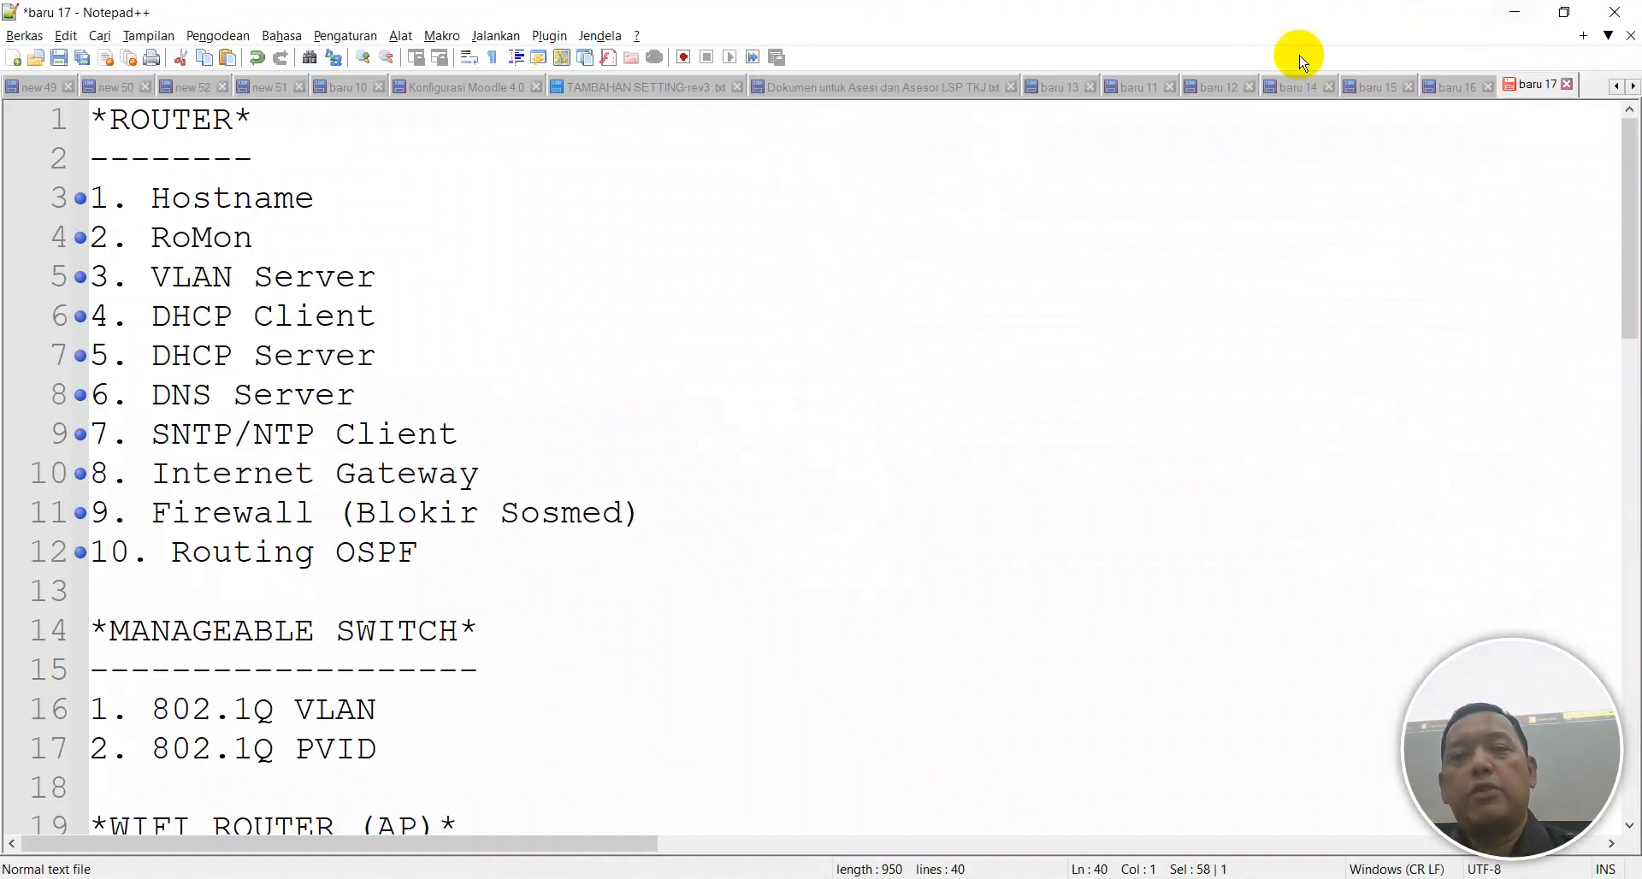
{"action": "scroll", "coordinate": [680, 368], "scroll_direction": "down", "scroll_amount": 4}
{"action": "left_click", "coordinate": [380, 212]}
{"action": "scroll", "coordinate": [379, 222], "scroll_direction": "up", "scroll_amount": 1}
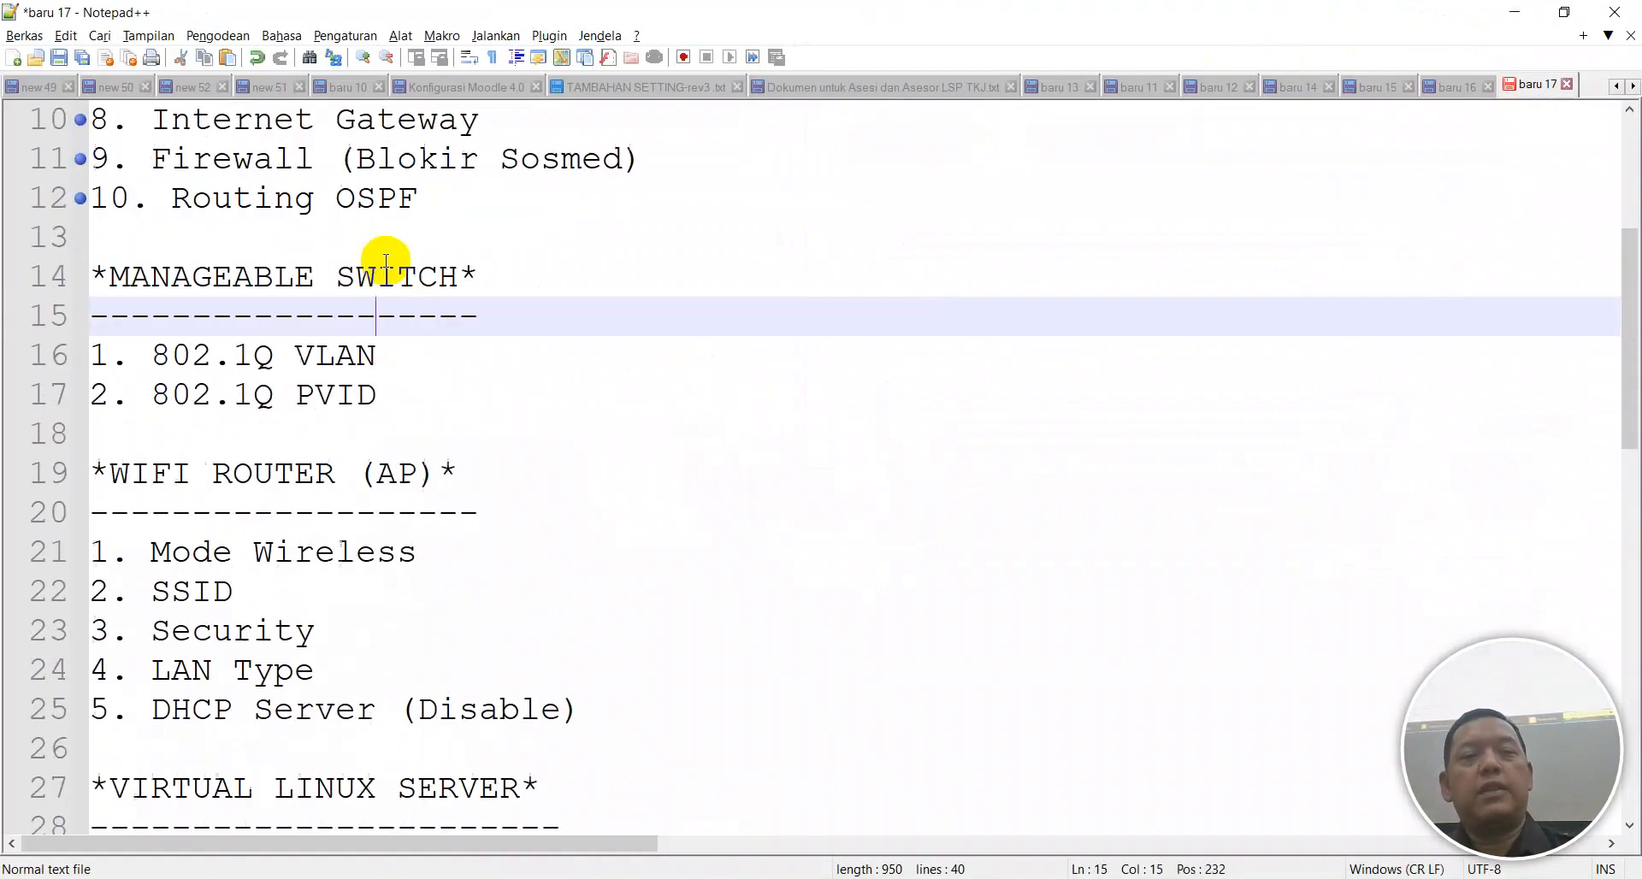
{"action": "left_click", "coordinate": [272, 475]}
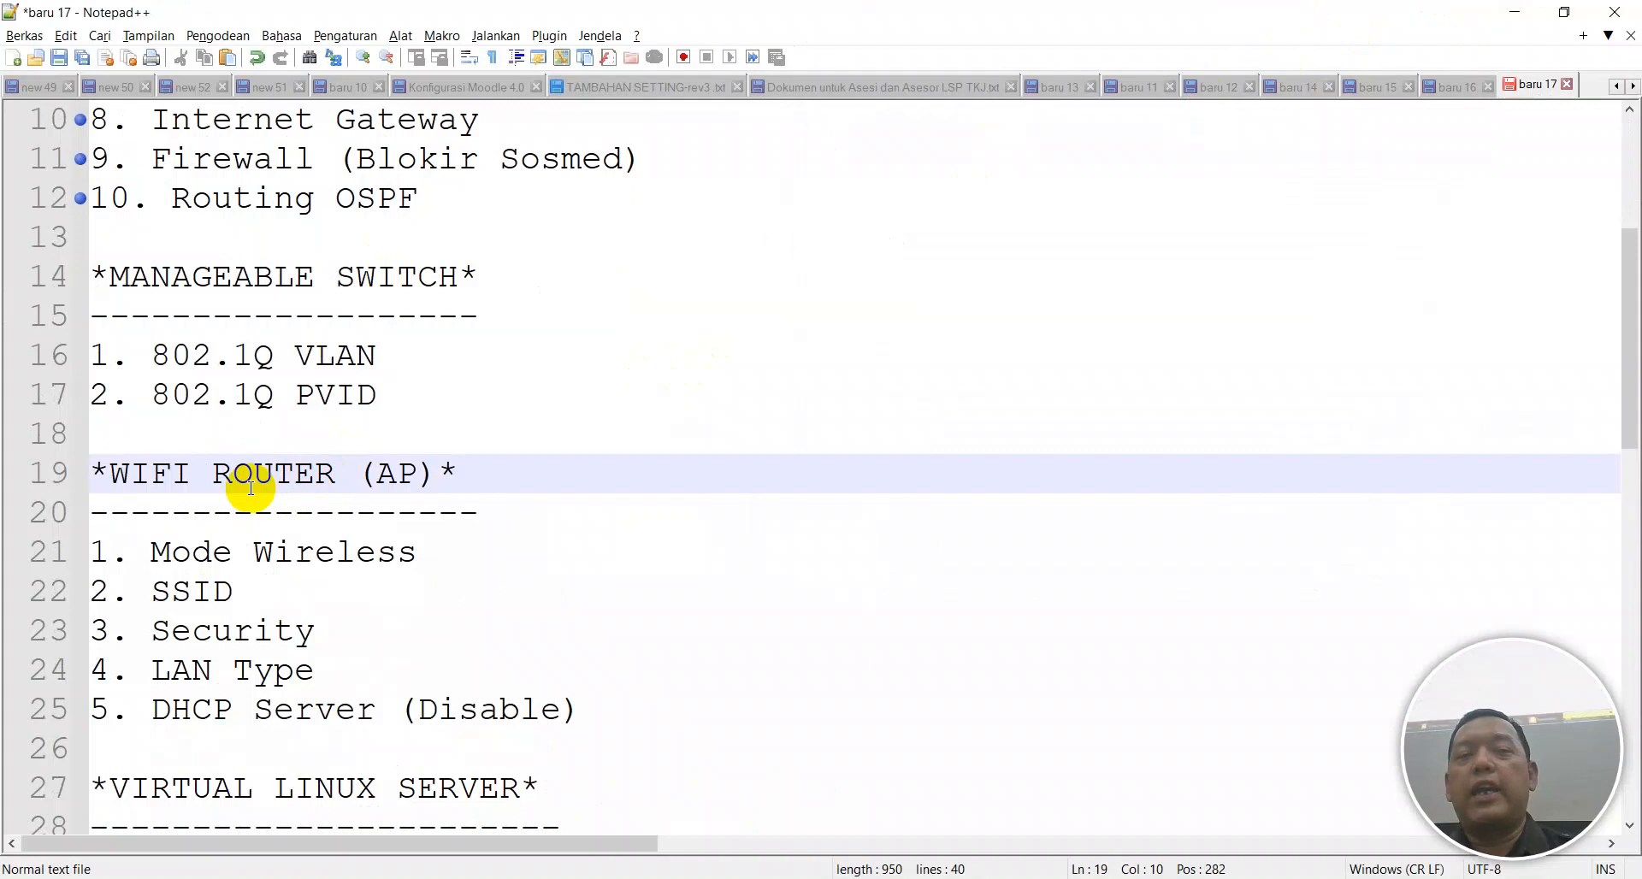
{"action": "scroll", "coordinate": [243, 469], "scroll_direction": "up", "scroll_amount": 1}
{"action": "left_click", "coordinate": [228, 437]}
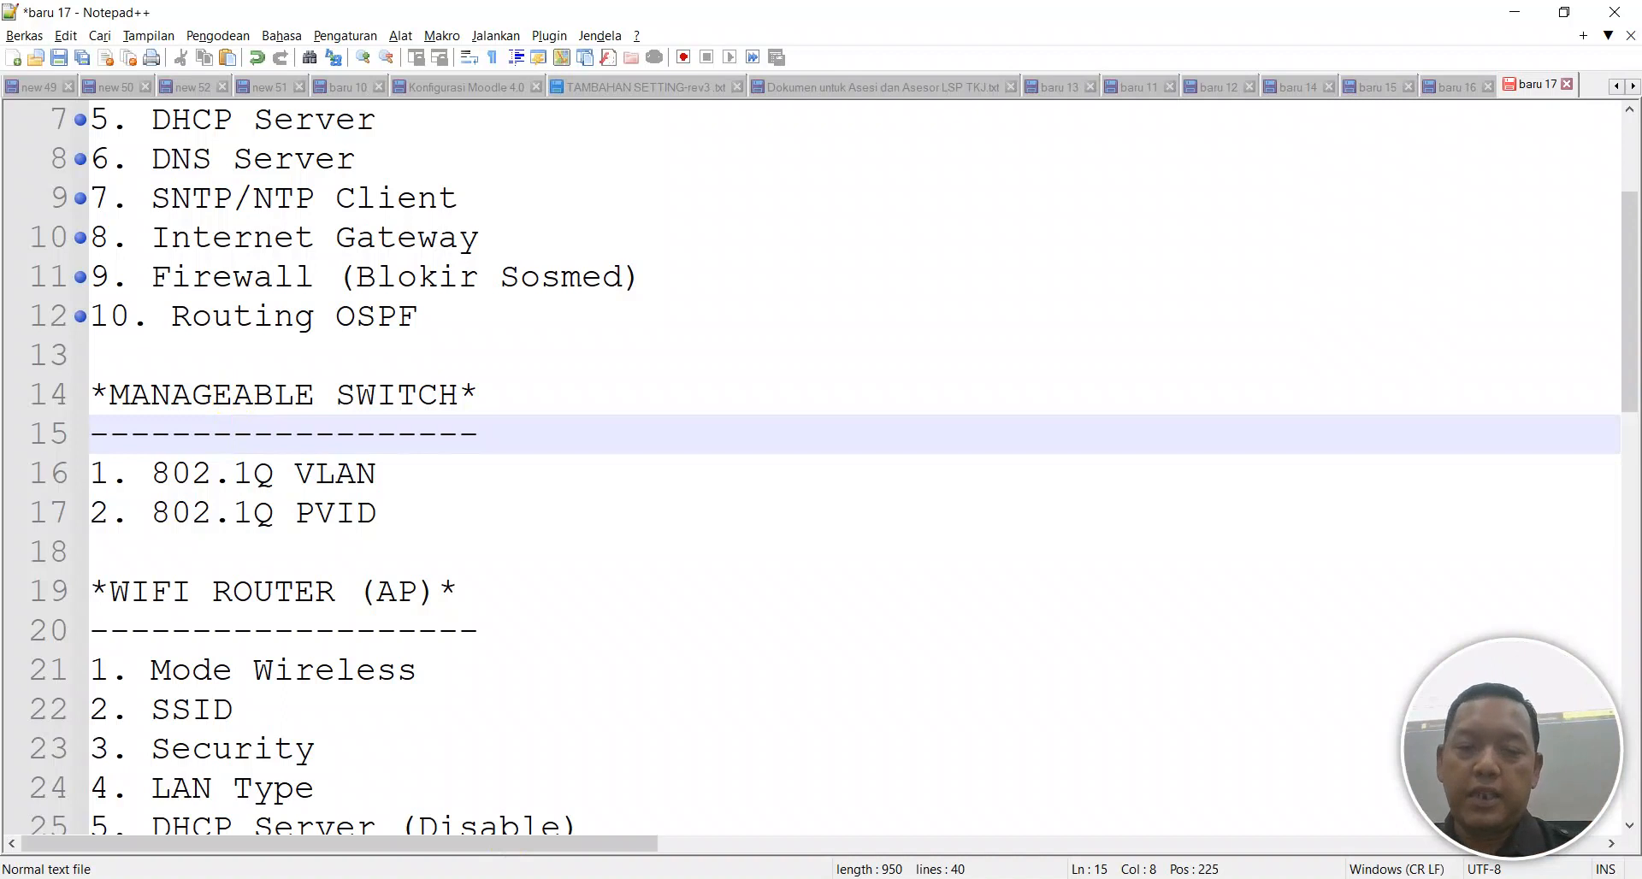
{"action": "left_click", "coordinate": [513, 878]}
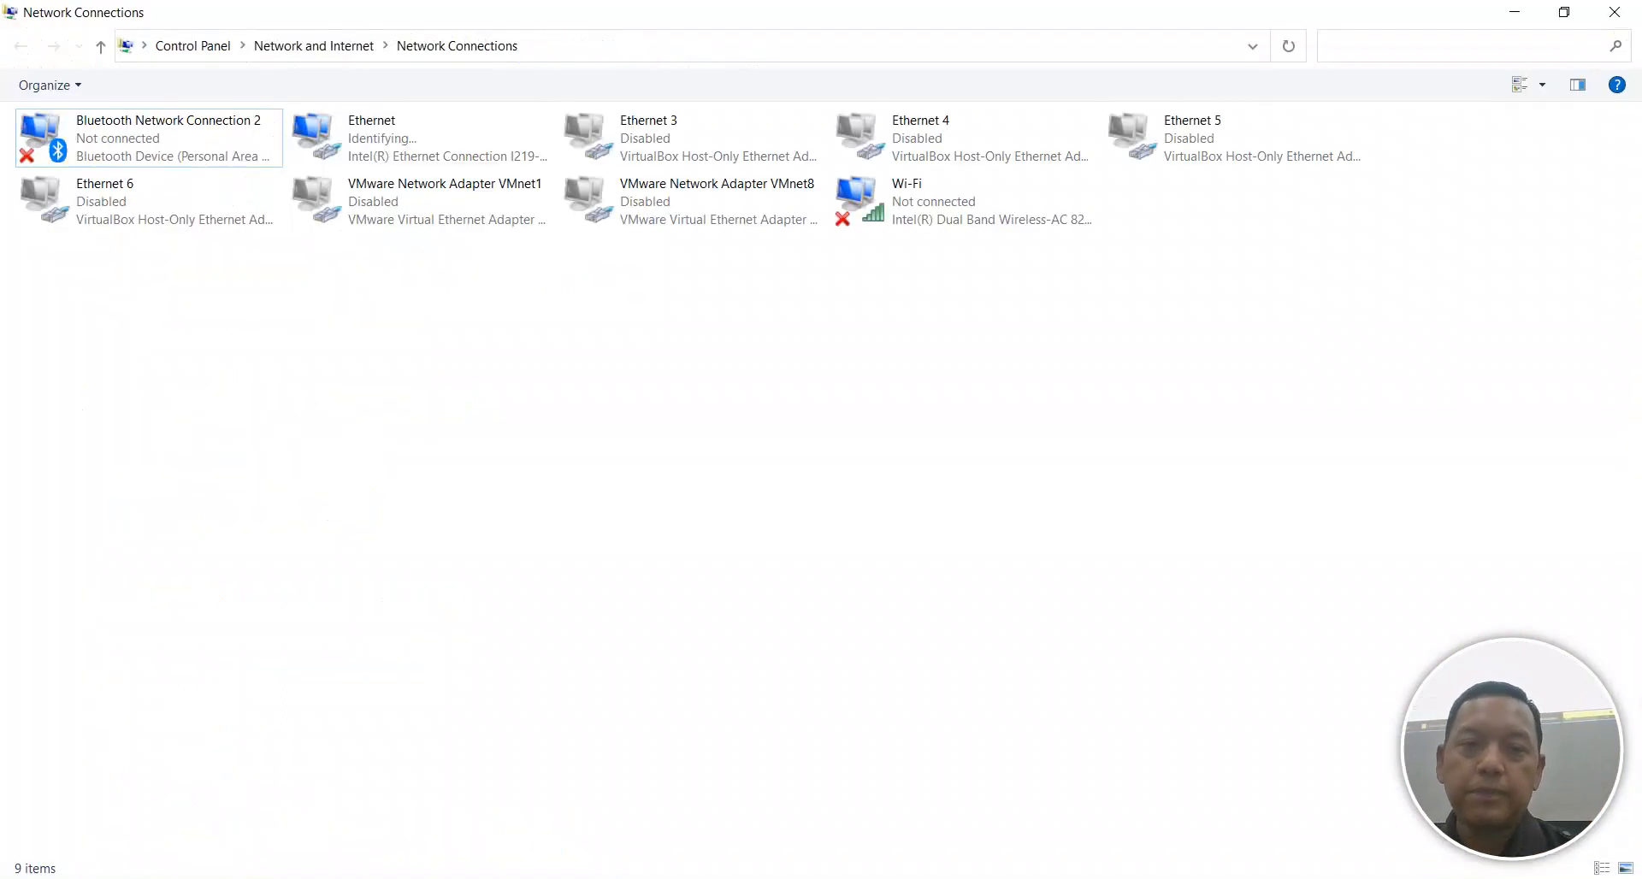
Open the Ethernet adapter's Properties, then its Internet Protocol Version 4 (TCP/IPv4) settings.
{"action": "right_click", "coordinate": [378, 160]}
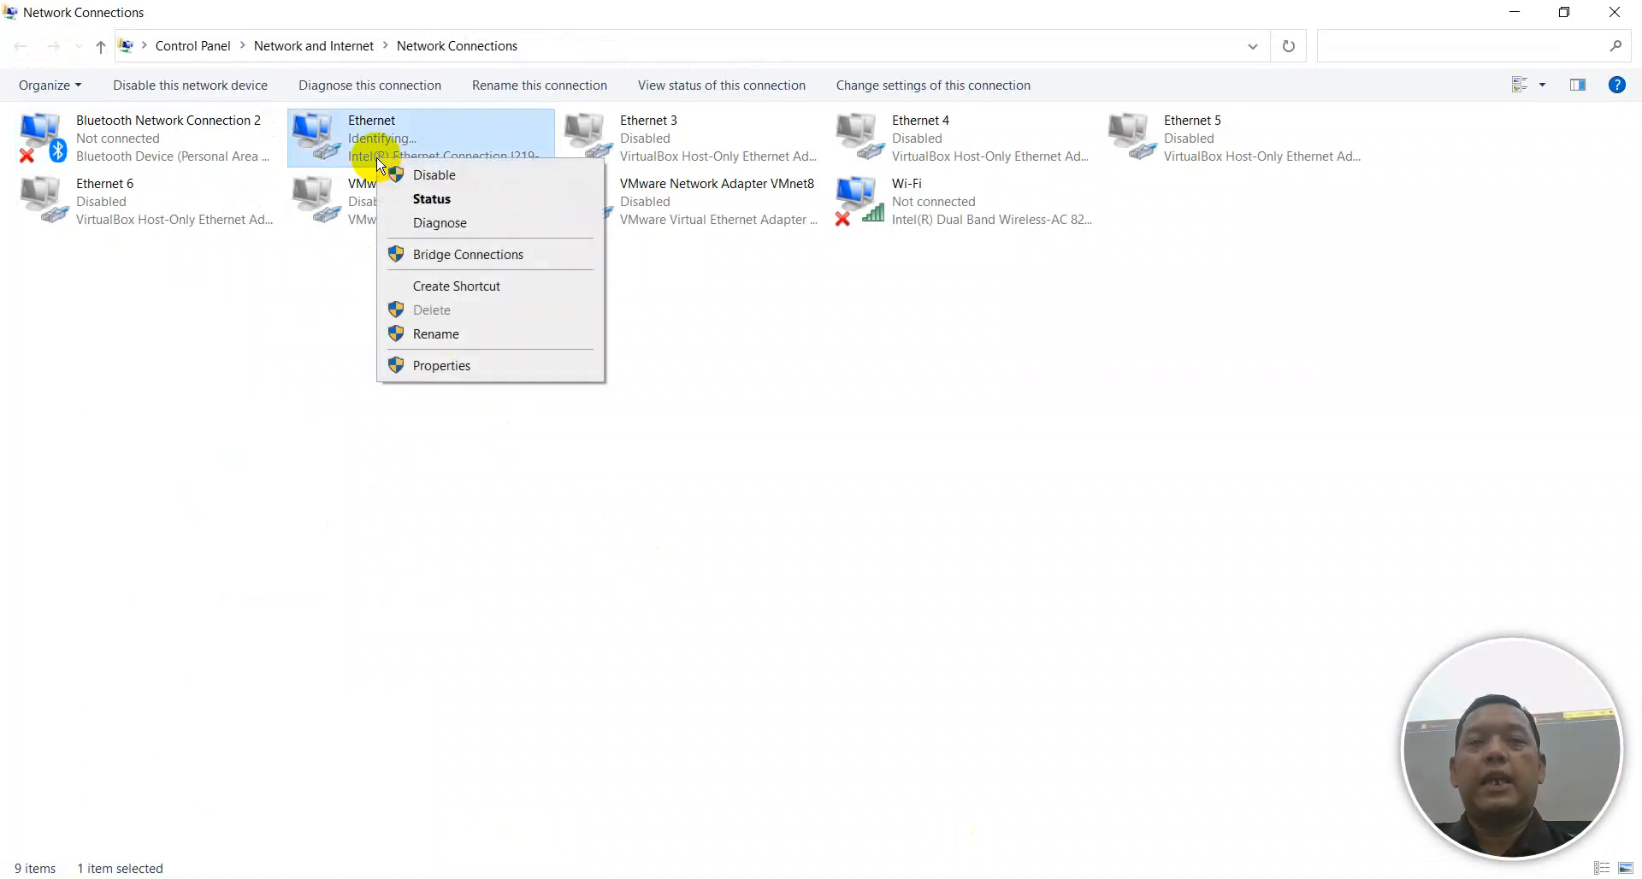
{"action": "left_click", "coordinate": [470, 366]}
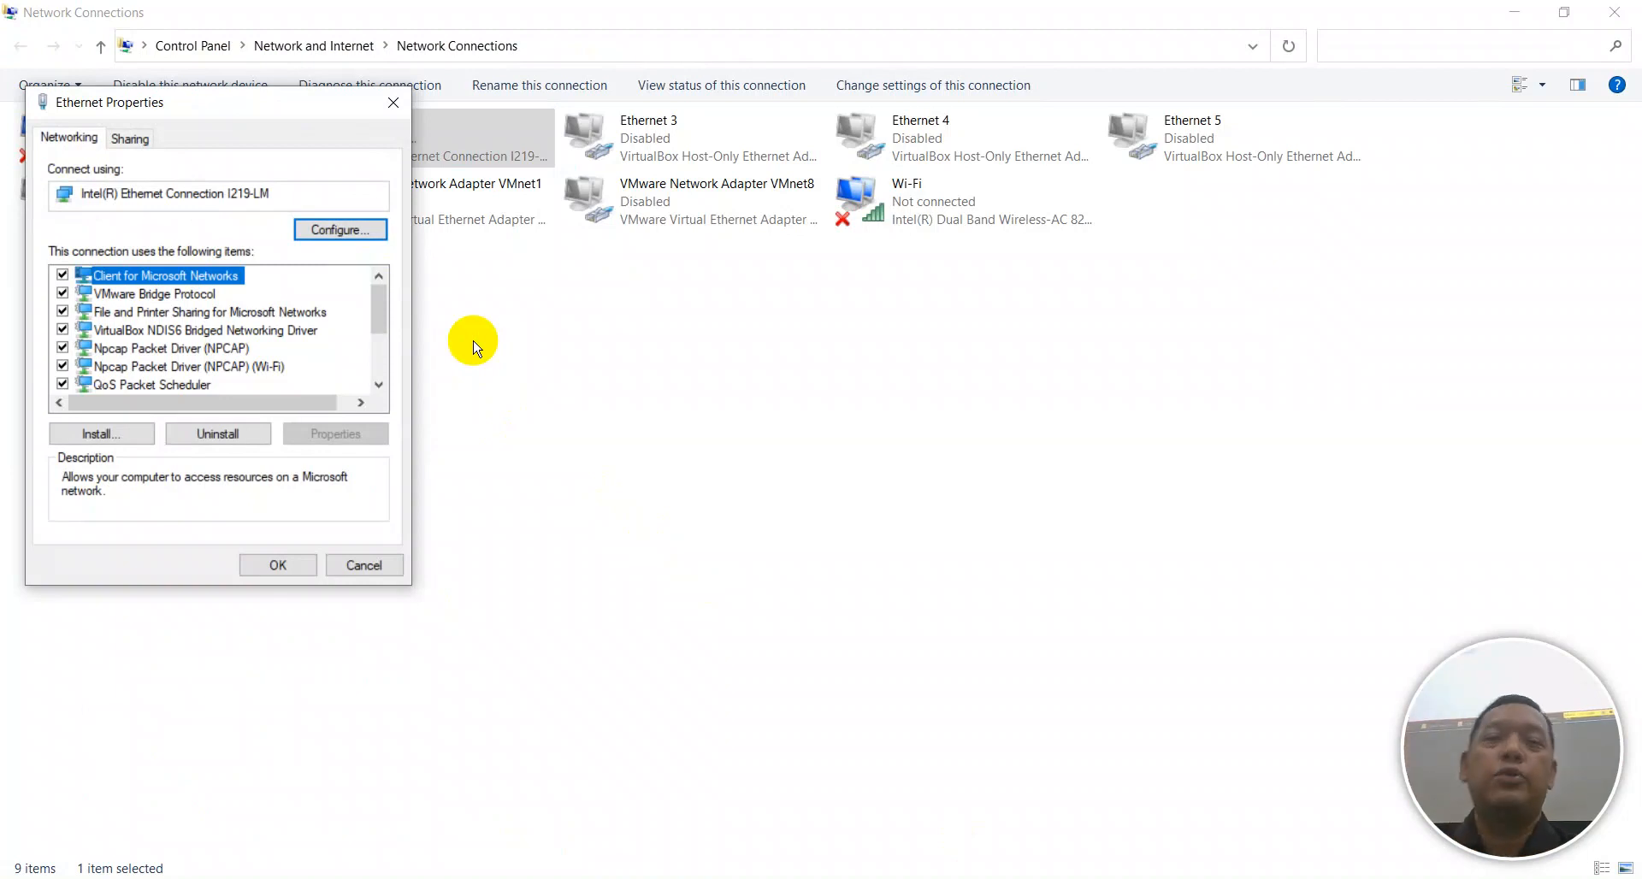
{"action": "left_click_drag", "start_coordinate": [254, 102], "coordinate": [542, 97]}
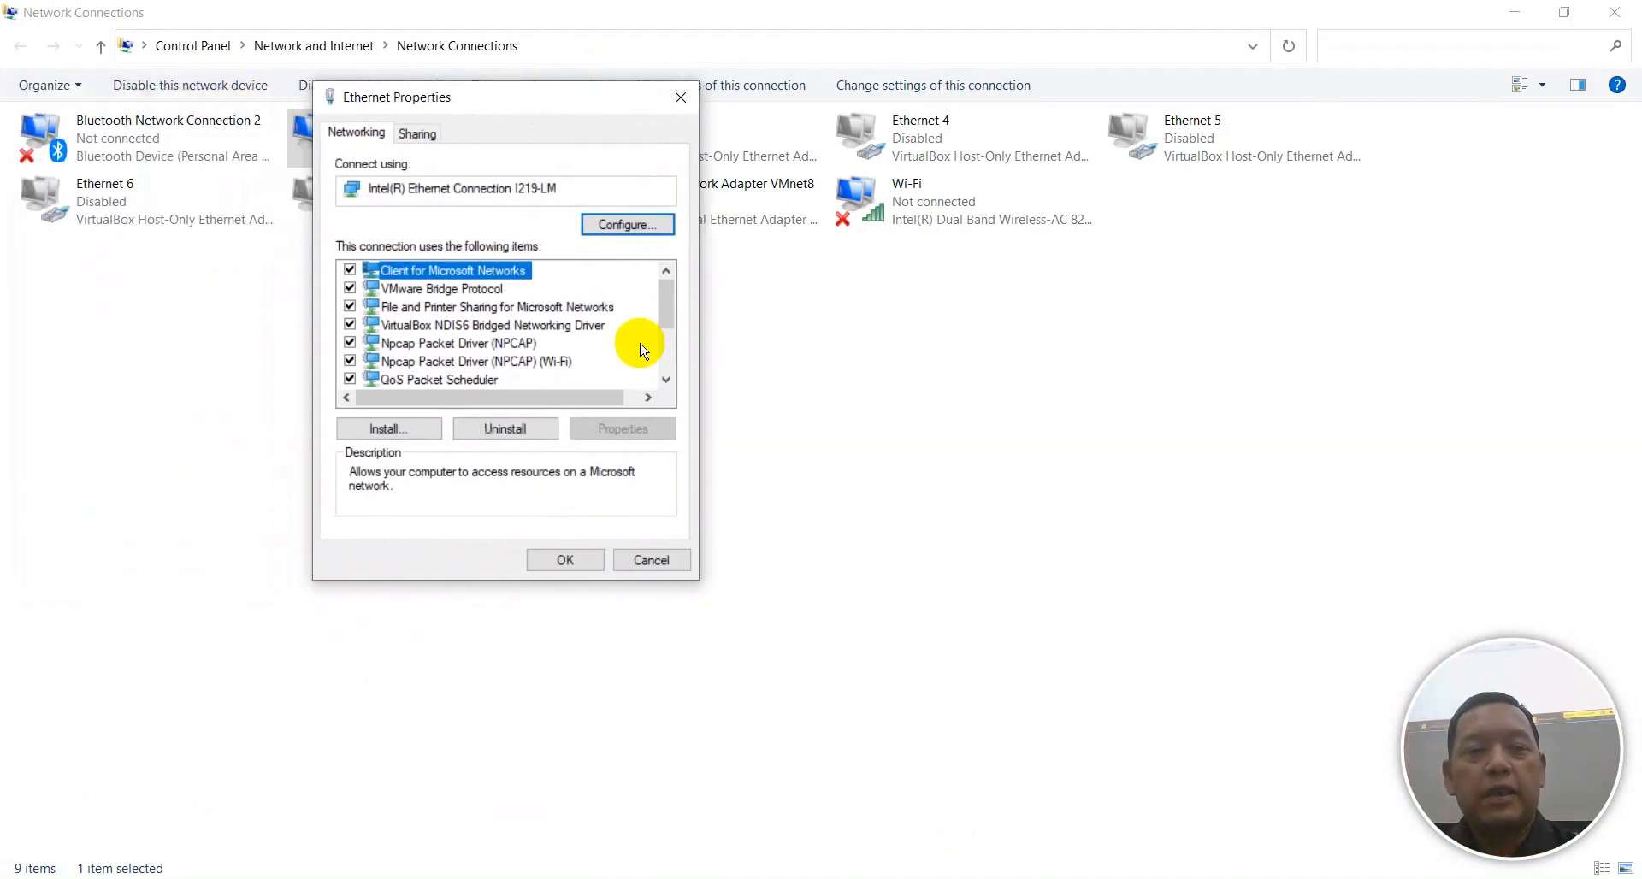
{"action": "scroll", "coordinate": [640, 349], "scroll_direction": "down", "scroll_amount": 2}
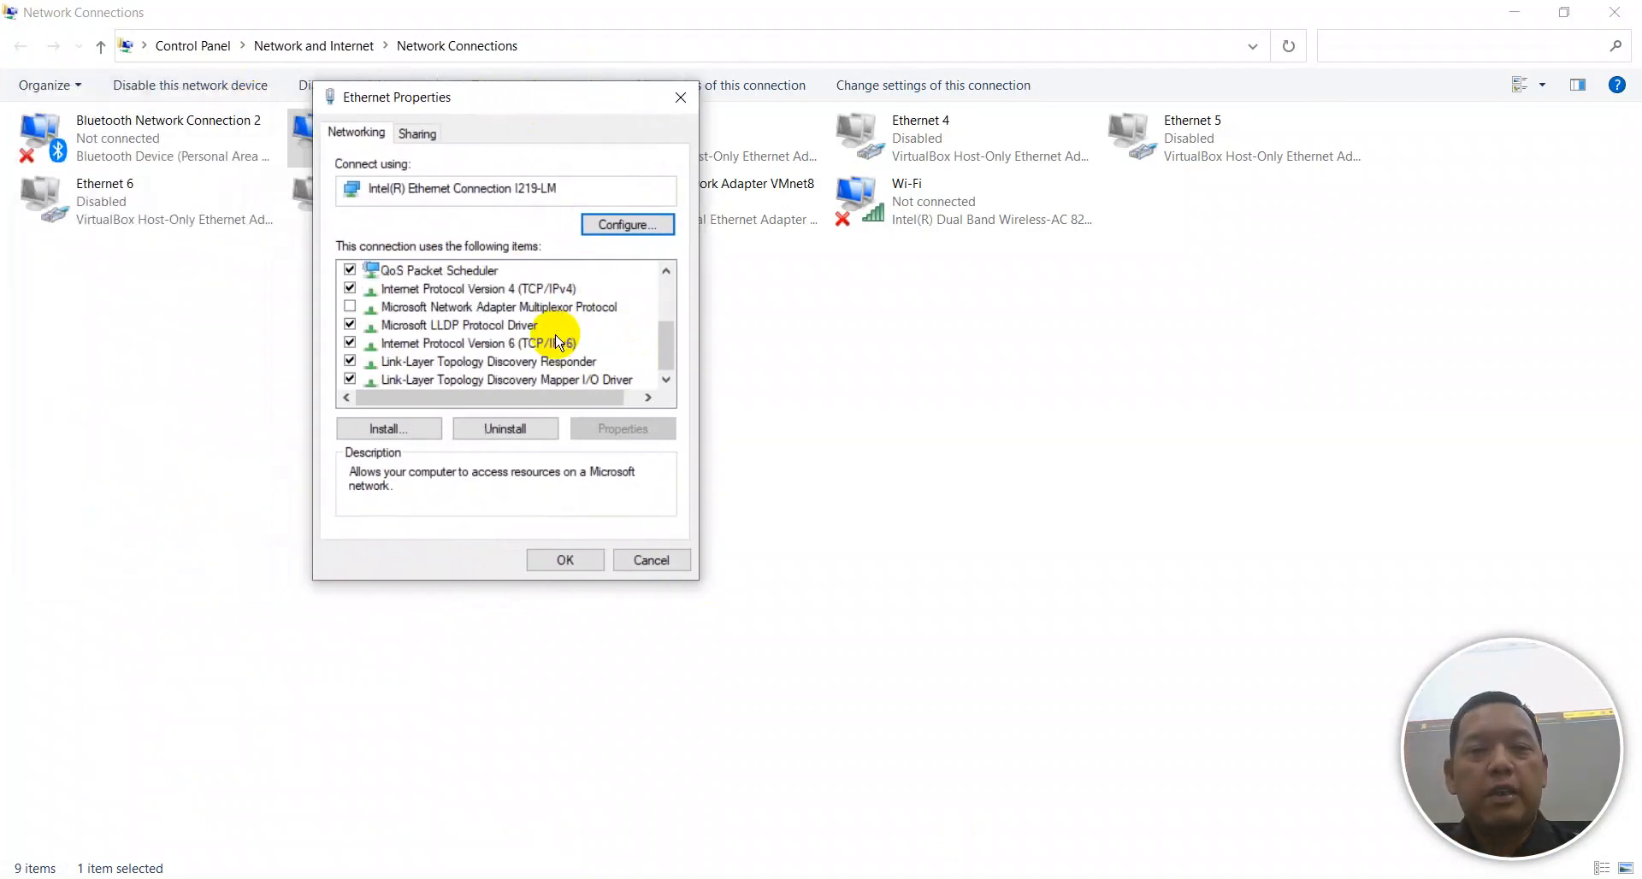
{"action": "double_click", "coordinate": [535, 291]}
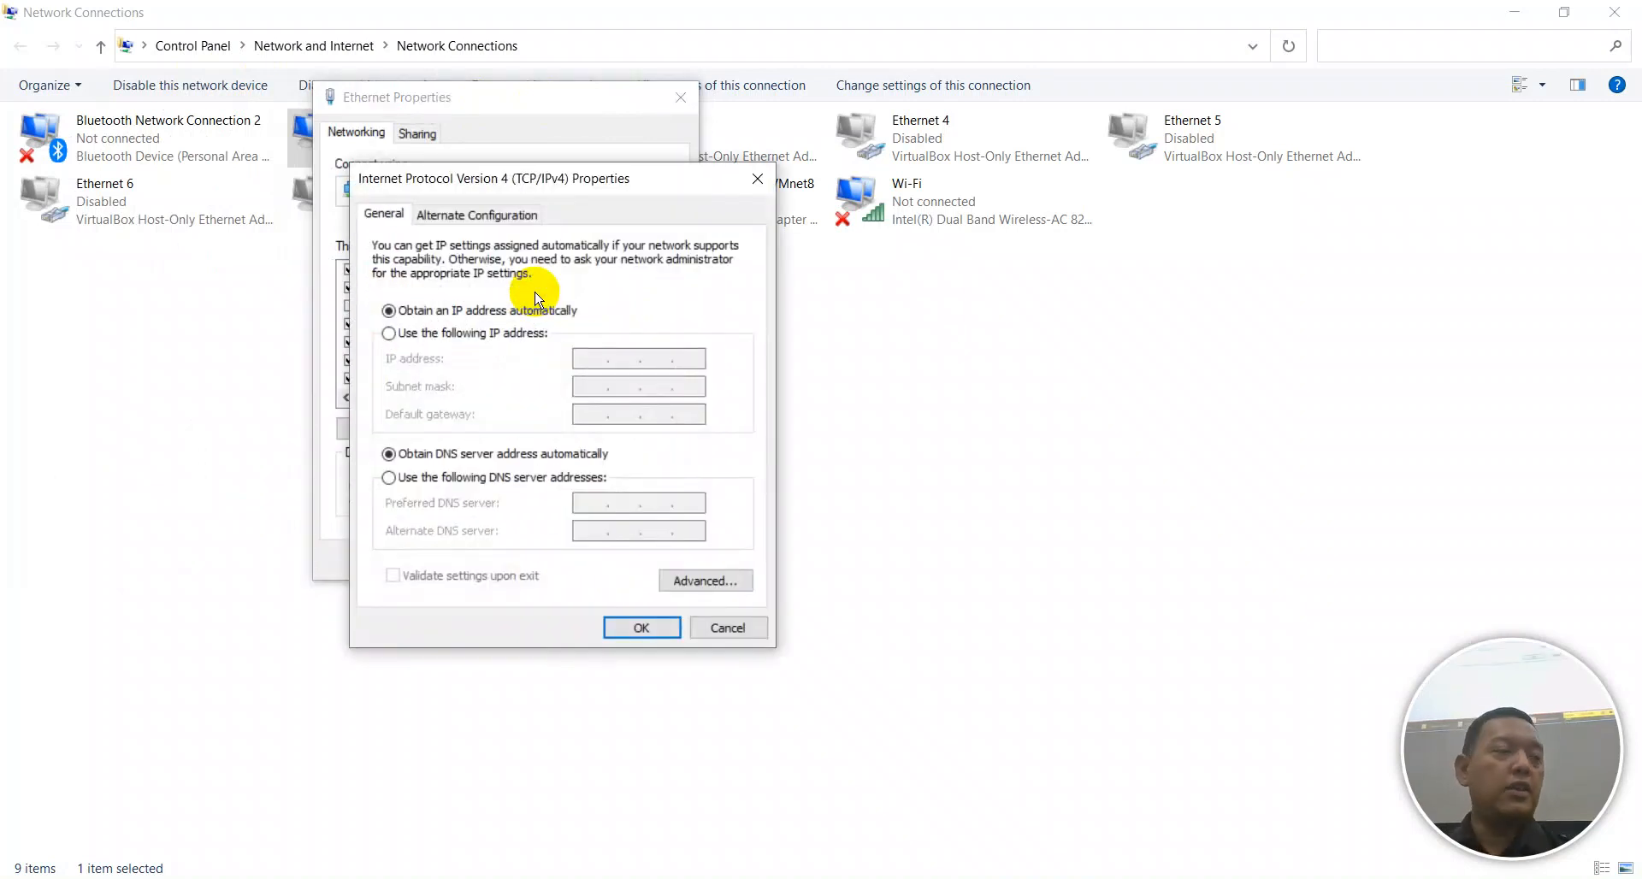
Enter the static IP address 10.1.2.3 with subnet mask 255.0.0.0 in IPv4 Properties.
{"action": "left_click", "coordinate": [501, 333]}
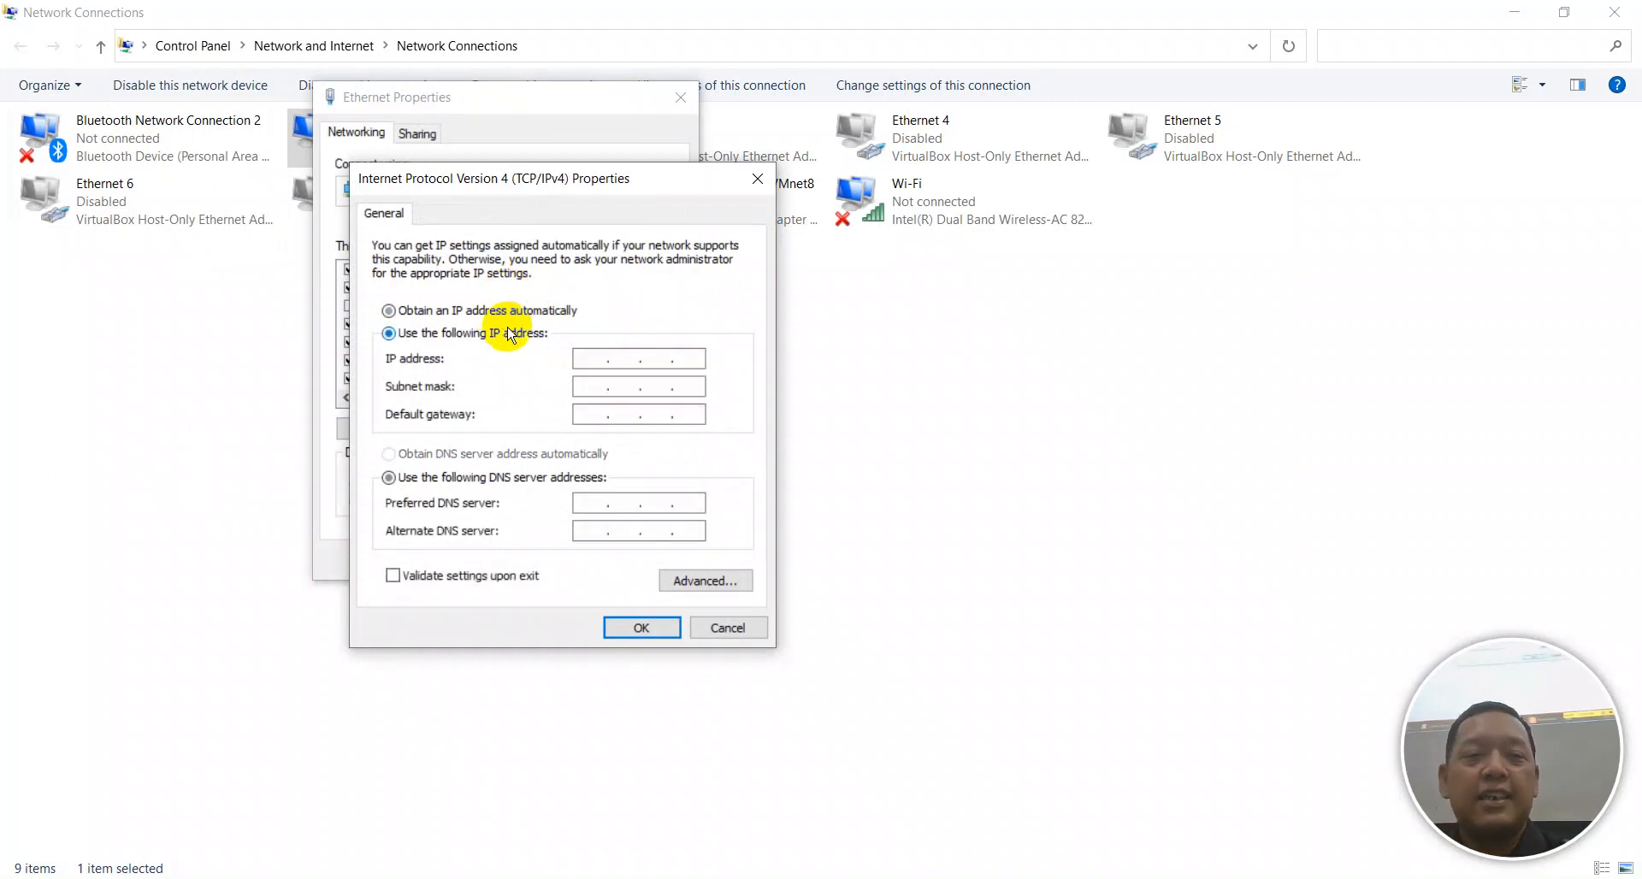
{"action": "left_click", "coordinate": [600, 359]}
{"action": "type", "text": "10."}
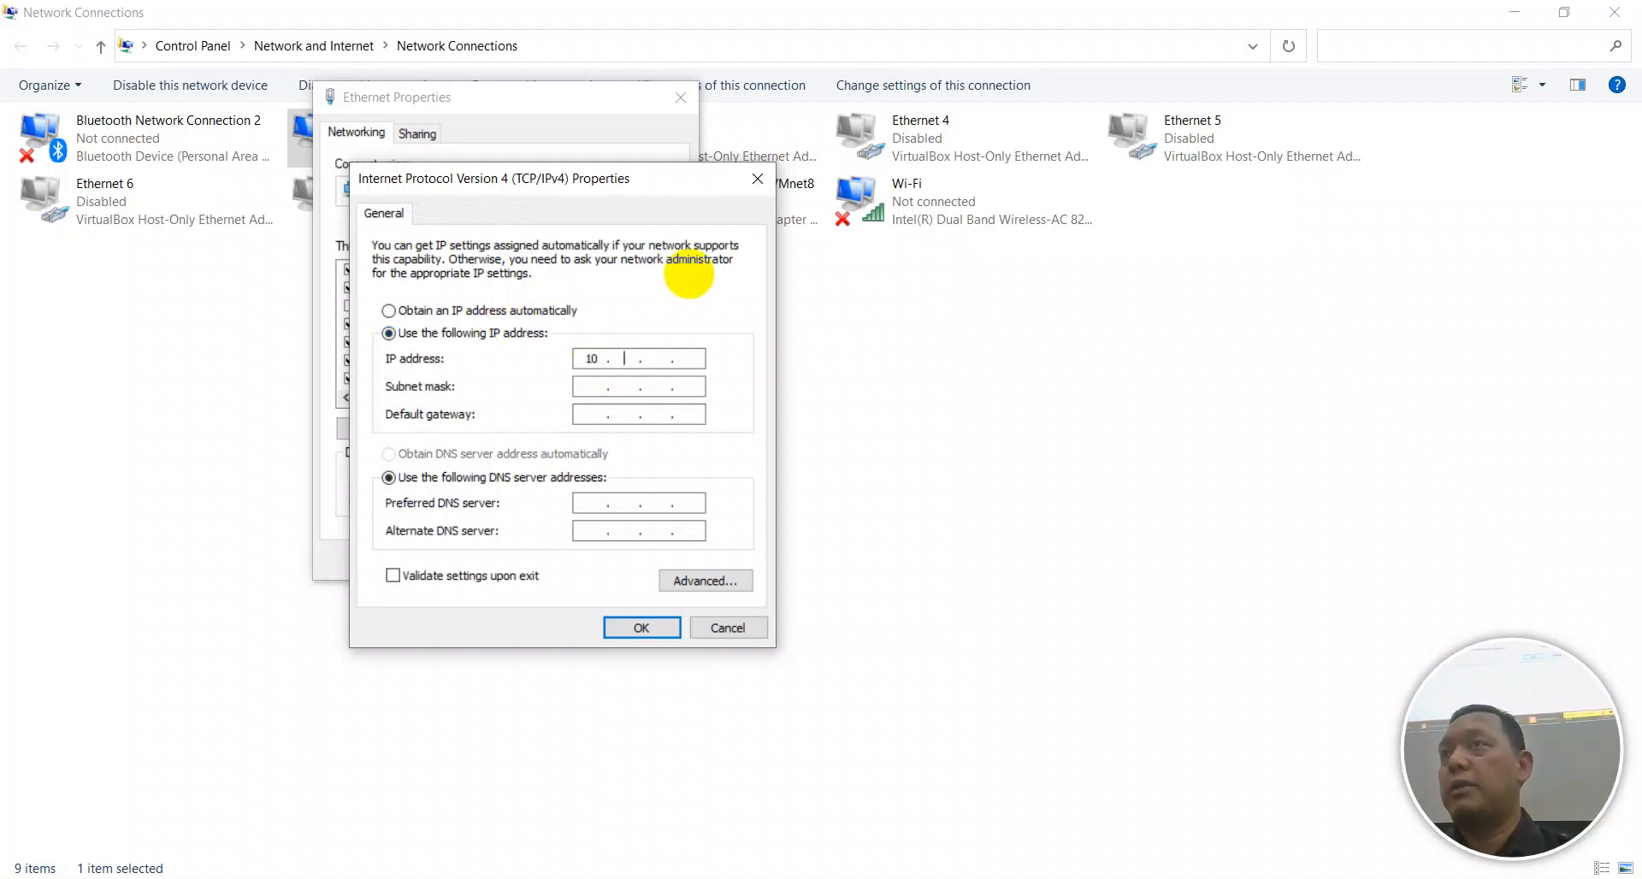
{"action": "type", "text": "1.1"}
{"action": "key", "text": "BackSpace"}
{"action": "type", "text": "2.3"}
{"action": "key", "text": "Tab"}
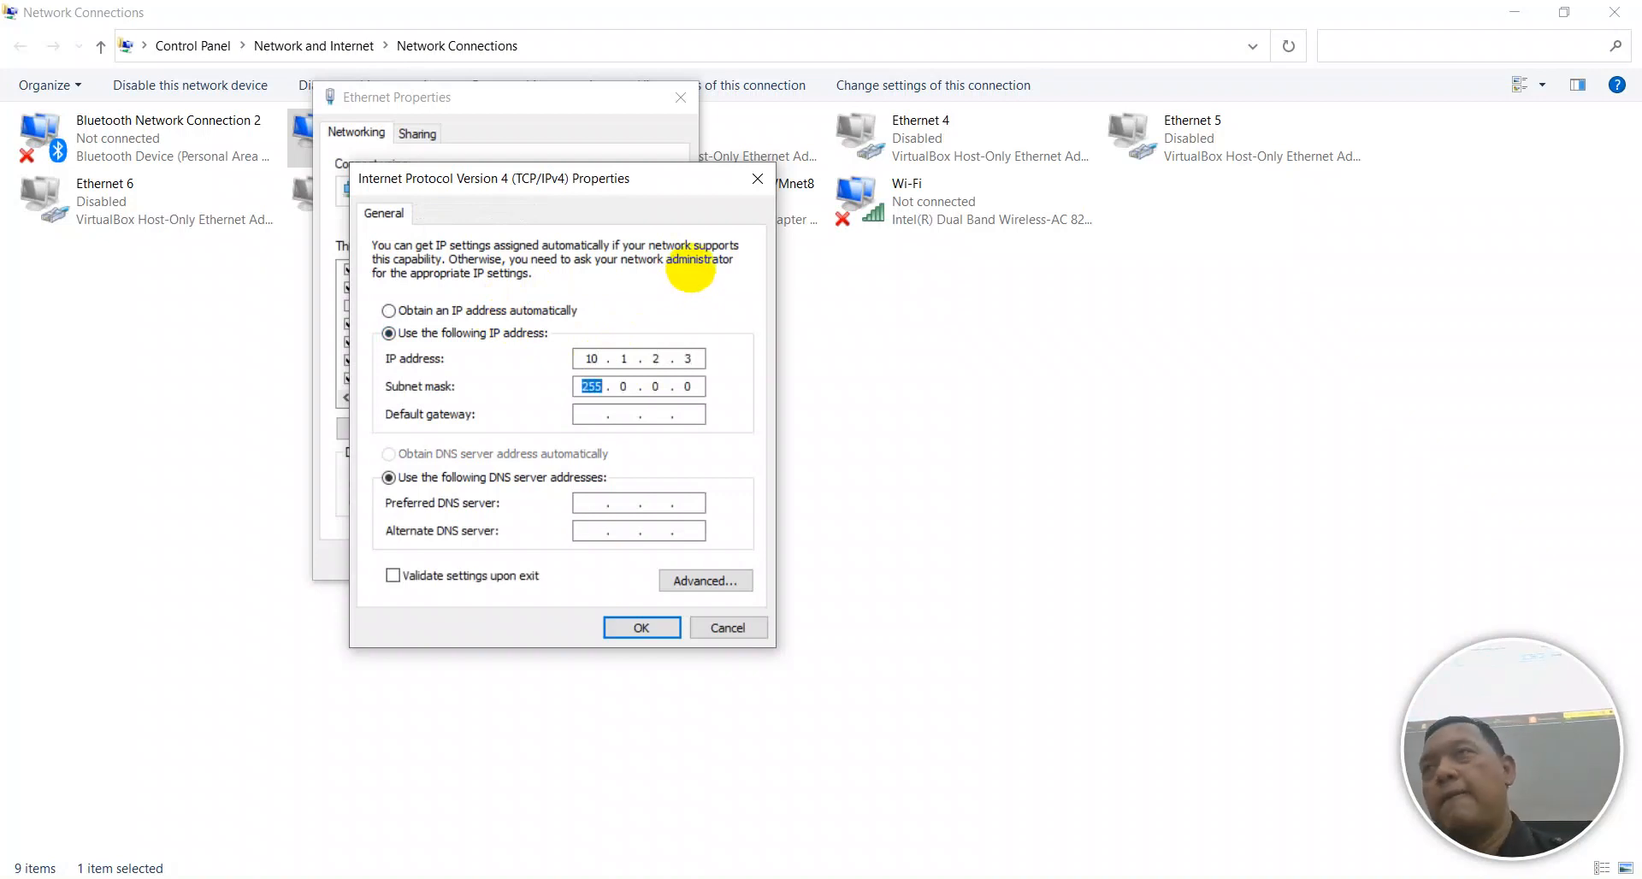
{"action": "type", "text": ".25"}
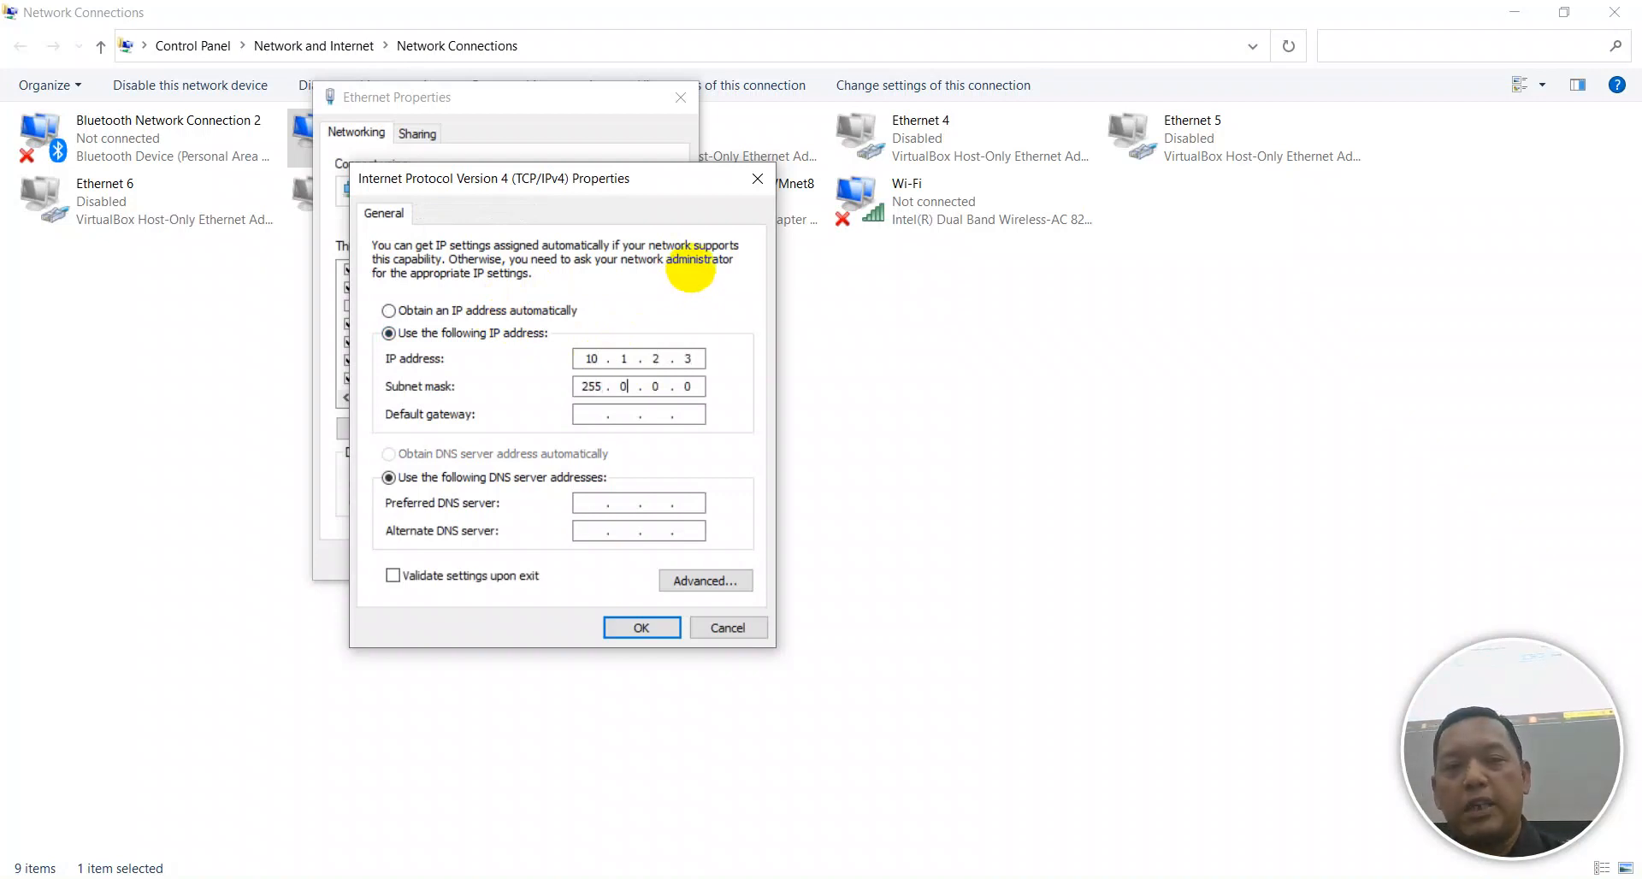
{"action": "type", "text": "5.255."}
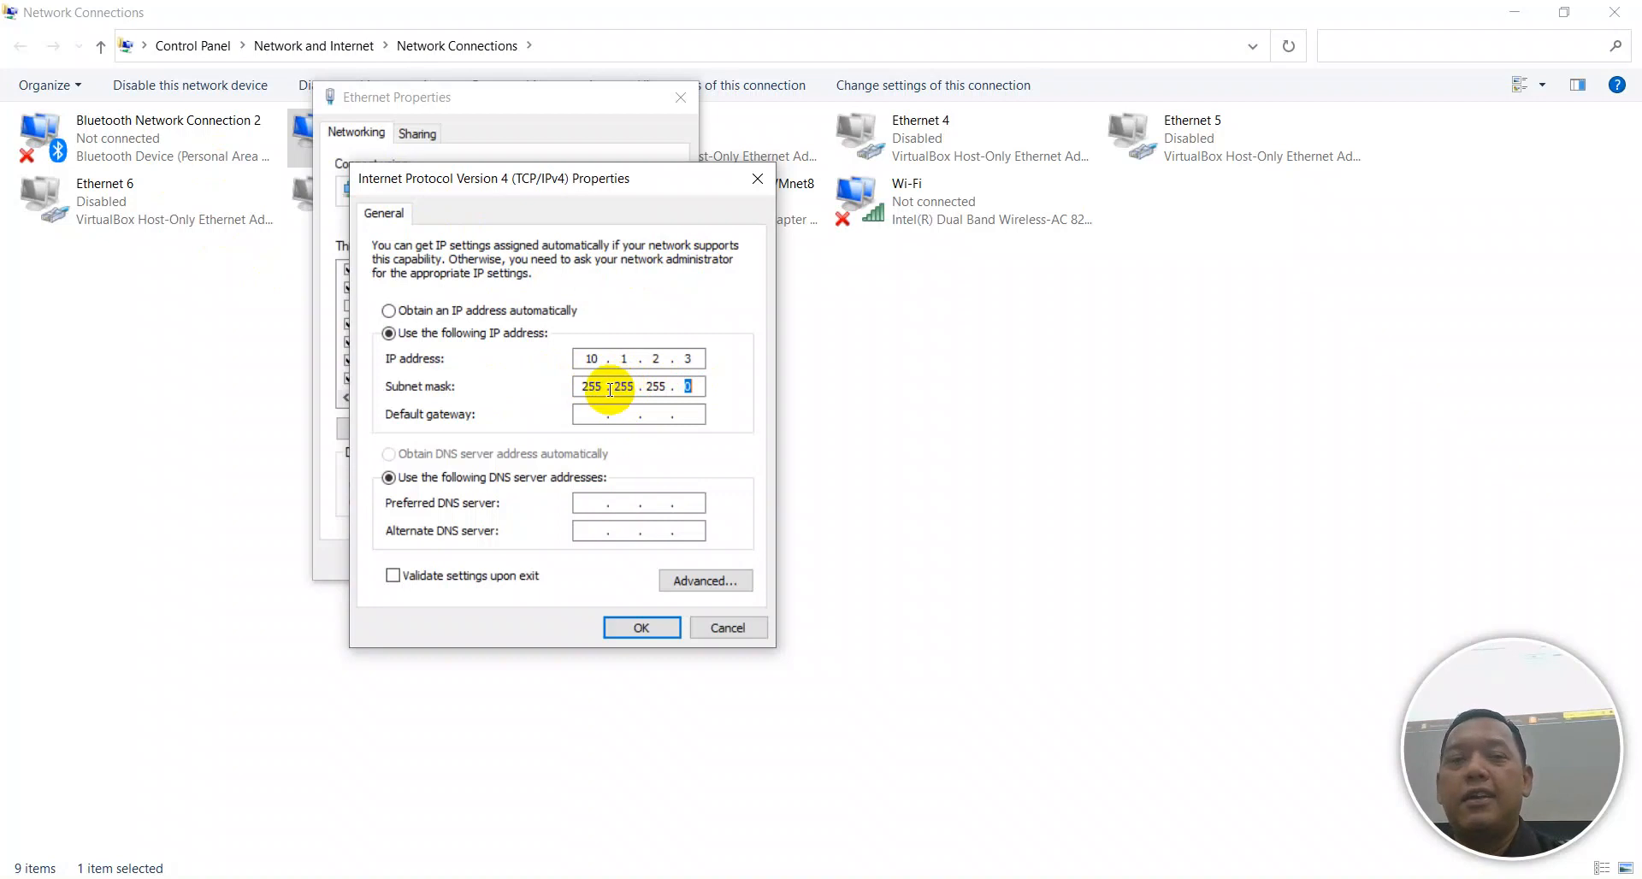
{"action": "key", "text": "BackSpace"}
{"action": "key", "text": "BackSpace"}
{"action": "key", "text": "BackSpace"}
{"action": "key", "text": "BackSpace"}
{"action": "key", "text": "BackSpace"}
{"action": "key", "text": "BackSpace"}
{"action": "key", "text": "BackSpace"}
{"action": "type", "text": "0.0.0"}
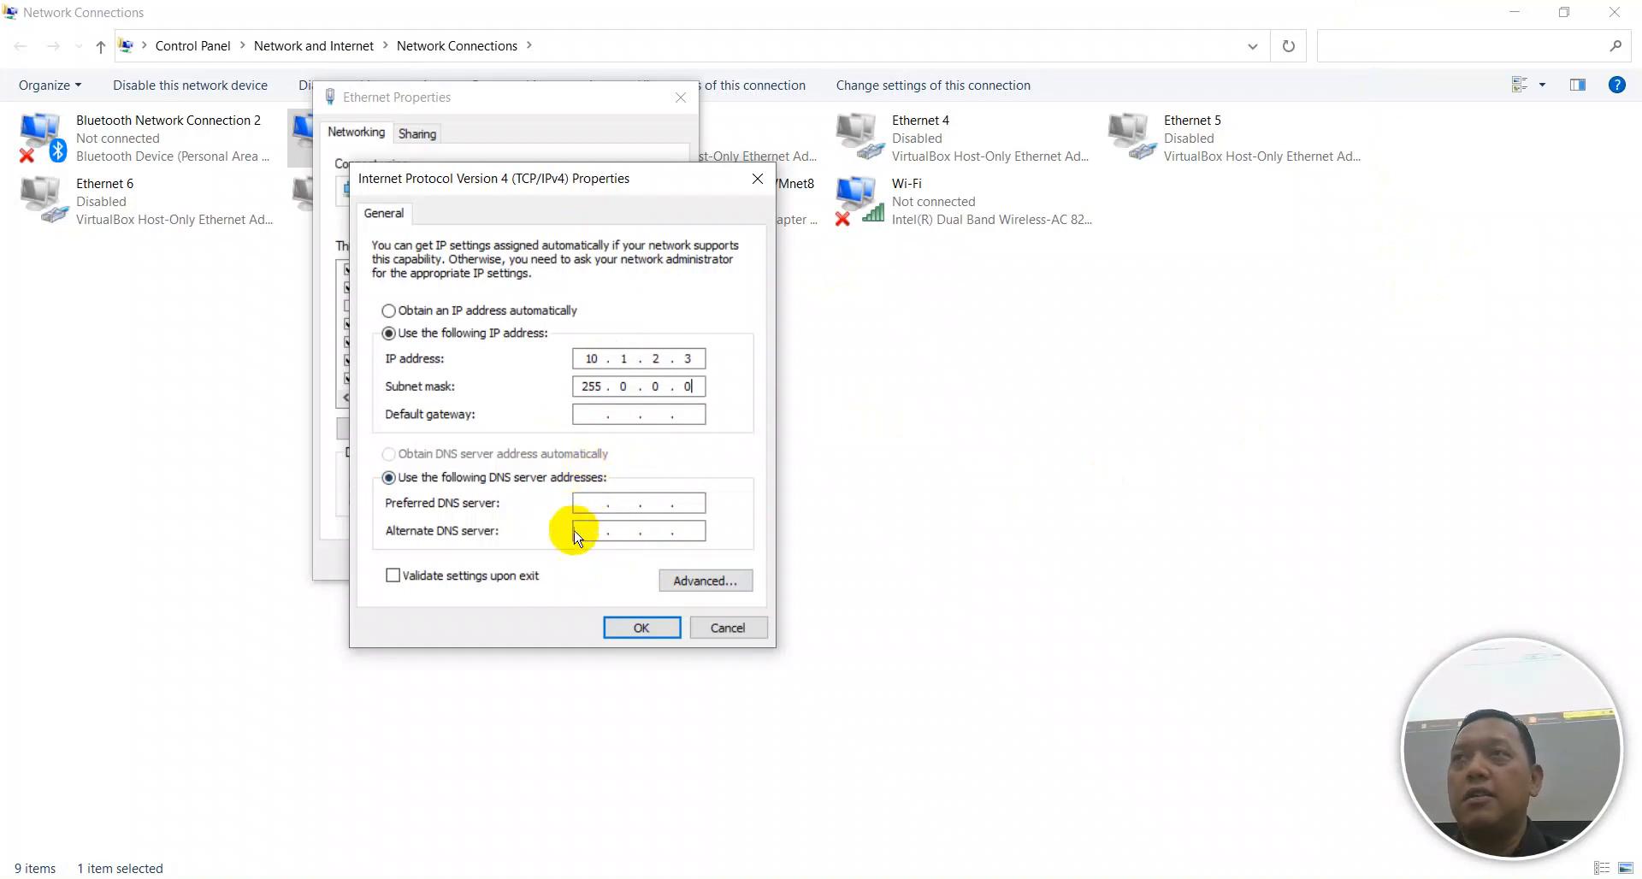
Confirm the IPv4 and Ethernet Properties dialogs so the static address takes effect.
{"action": "left_click", "coordinate": [641, 627]}
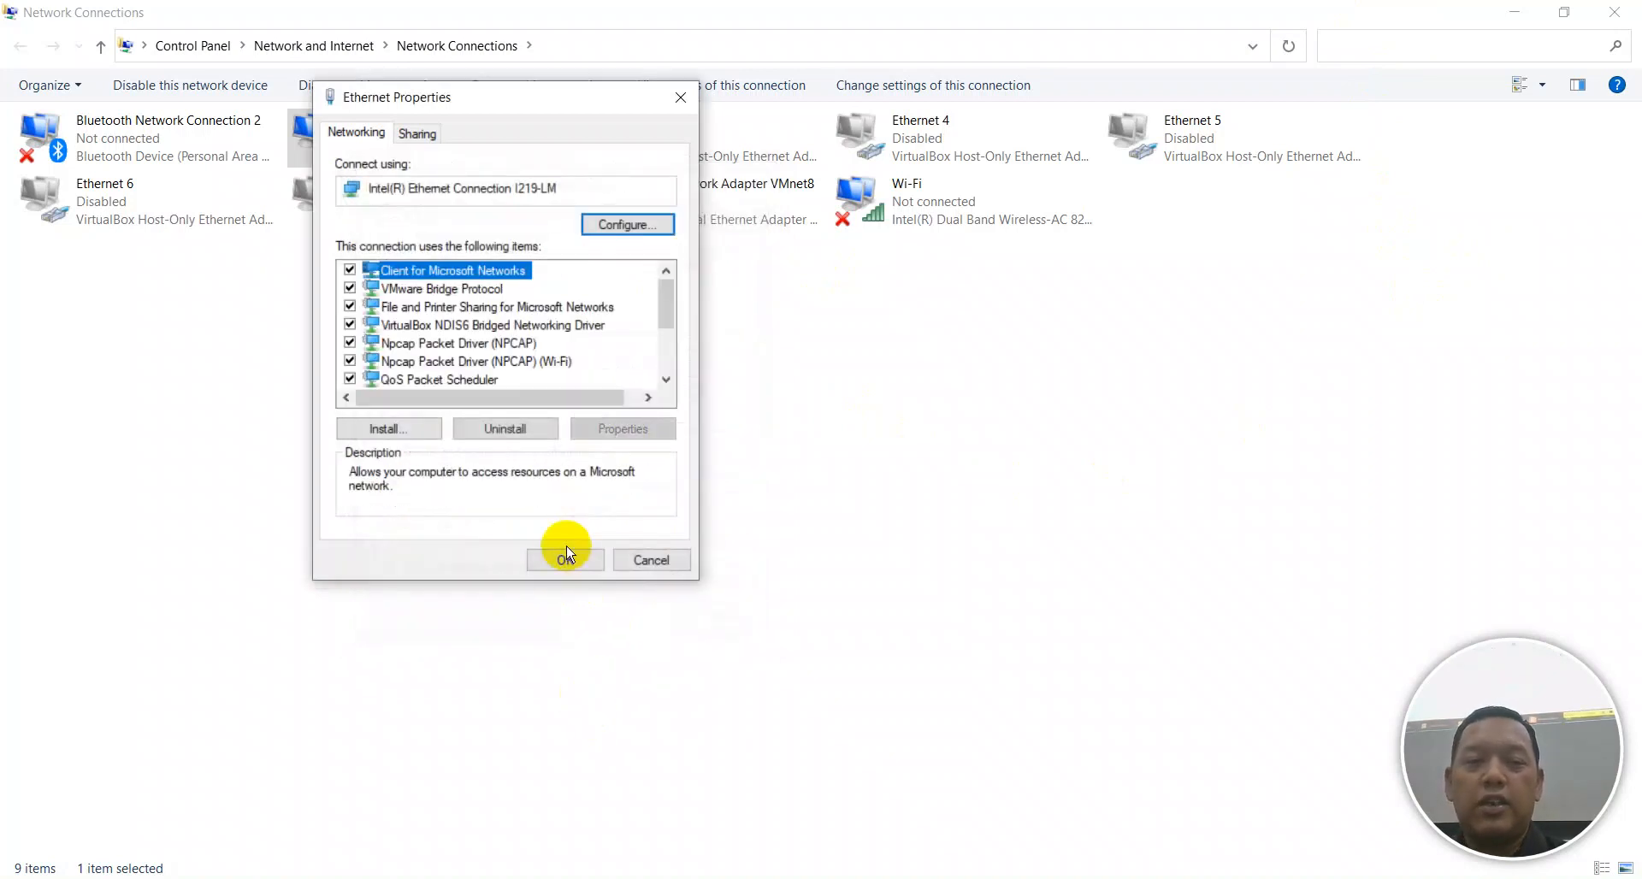
{"action": "left_click", "coordinate": [559, 559]}
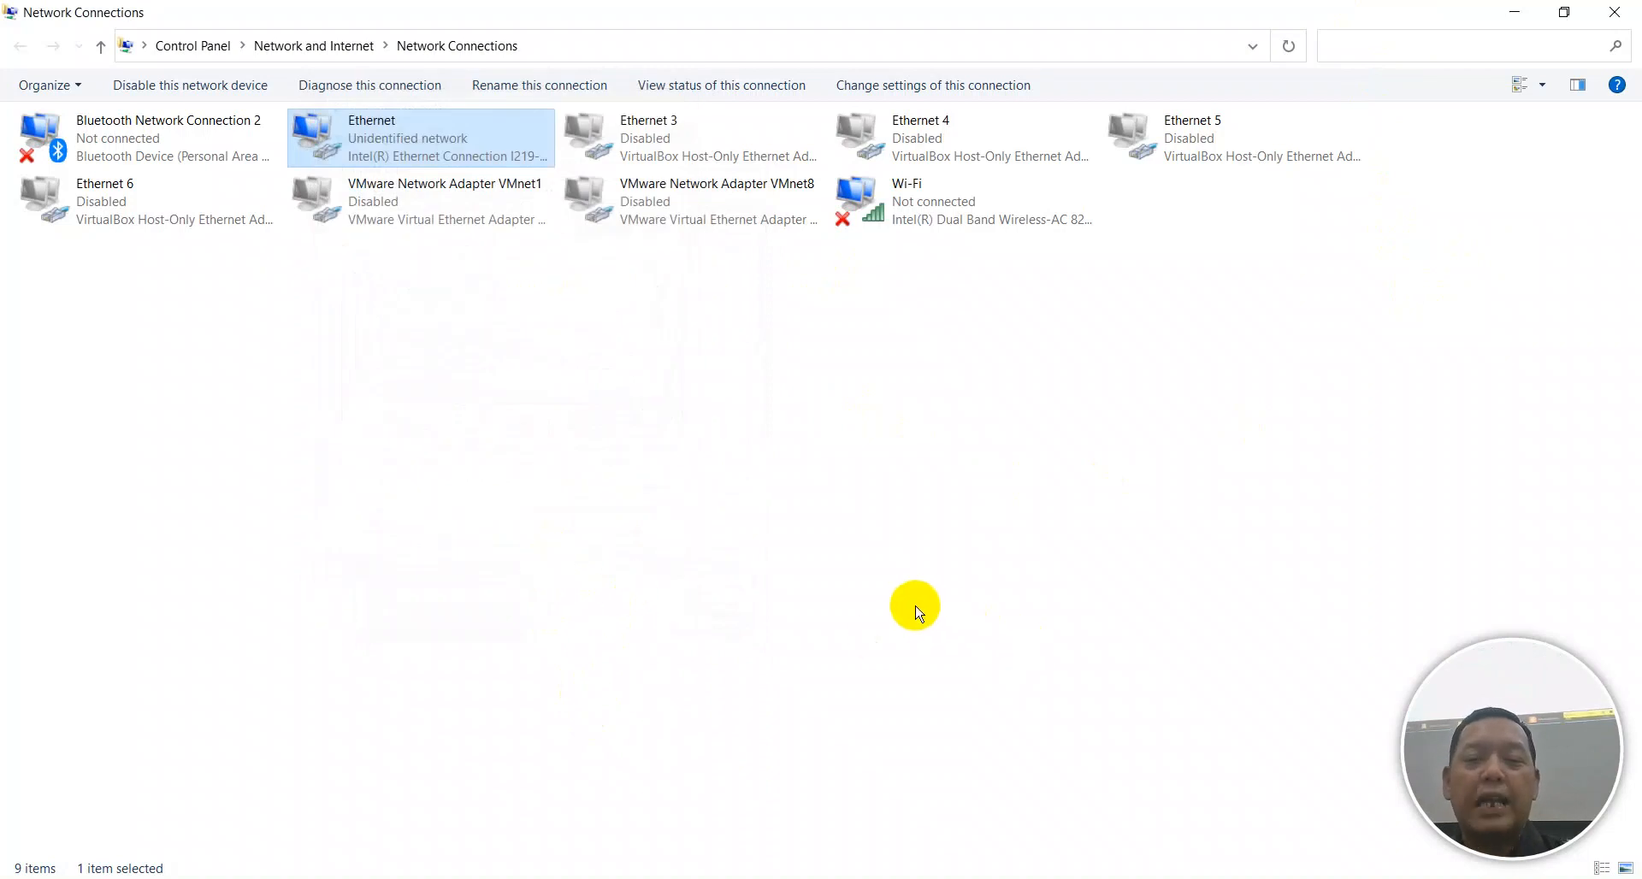
{"action": "left_click", "coordinate": [903, 568]}
Launch Command Prompt from the Run box with cmd.
{"action": "key", "text": "super+r"}
{"action": "type", "text": "cmd"}
{"action": "key", "text": "Return"}
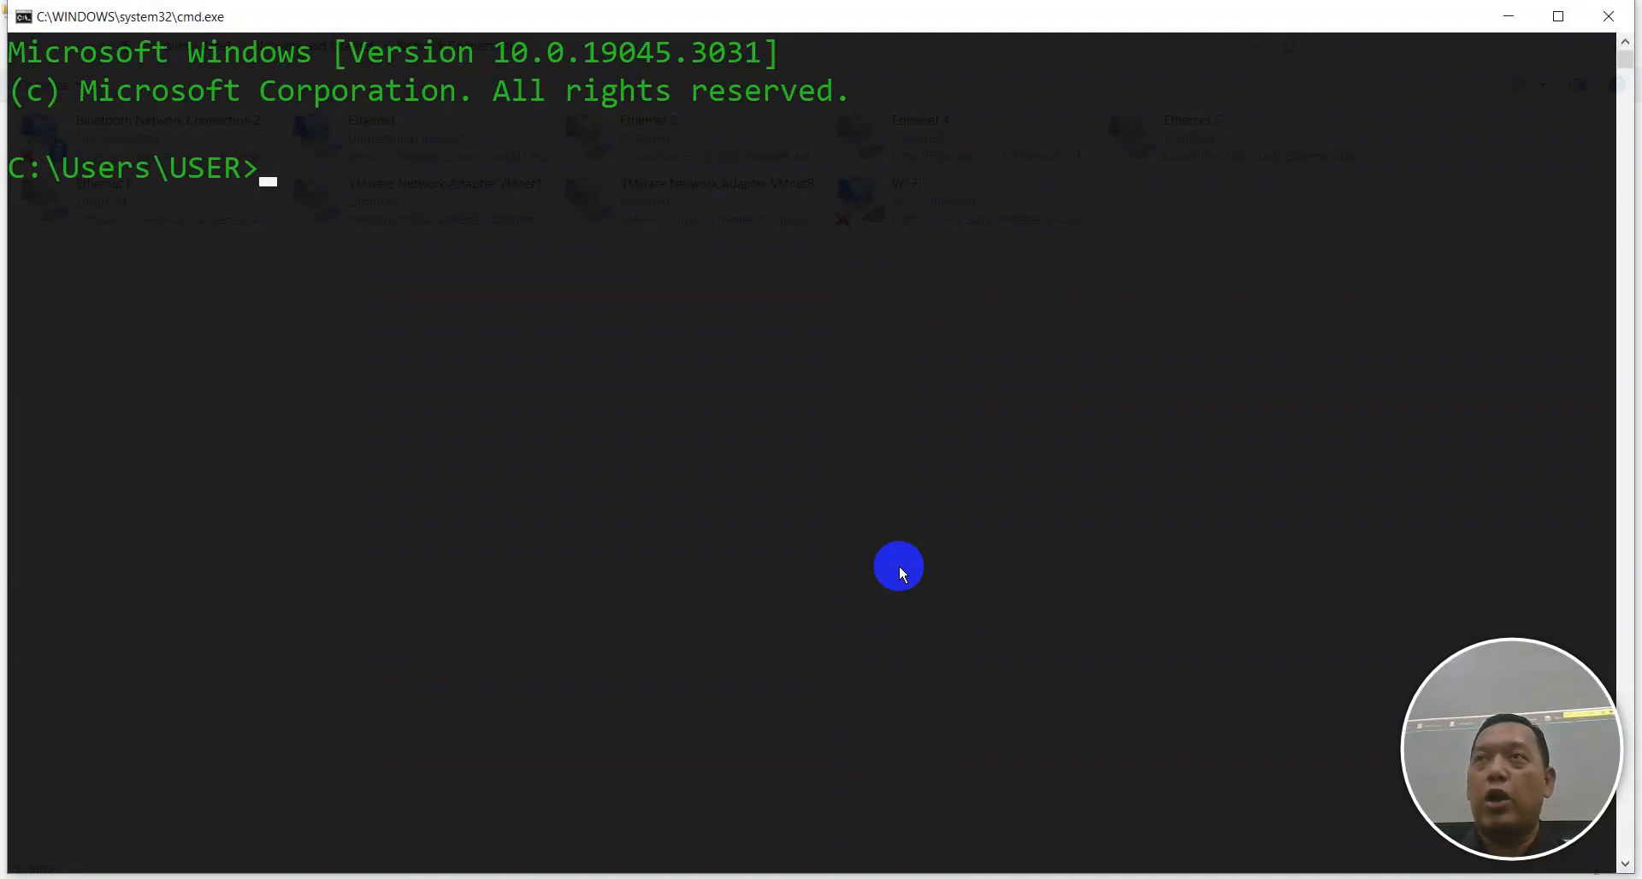
Run 'ping 10.90.90.90' in Command Prompt and check the replies.
{"action": "type", "text": "ping"}
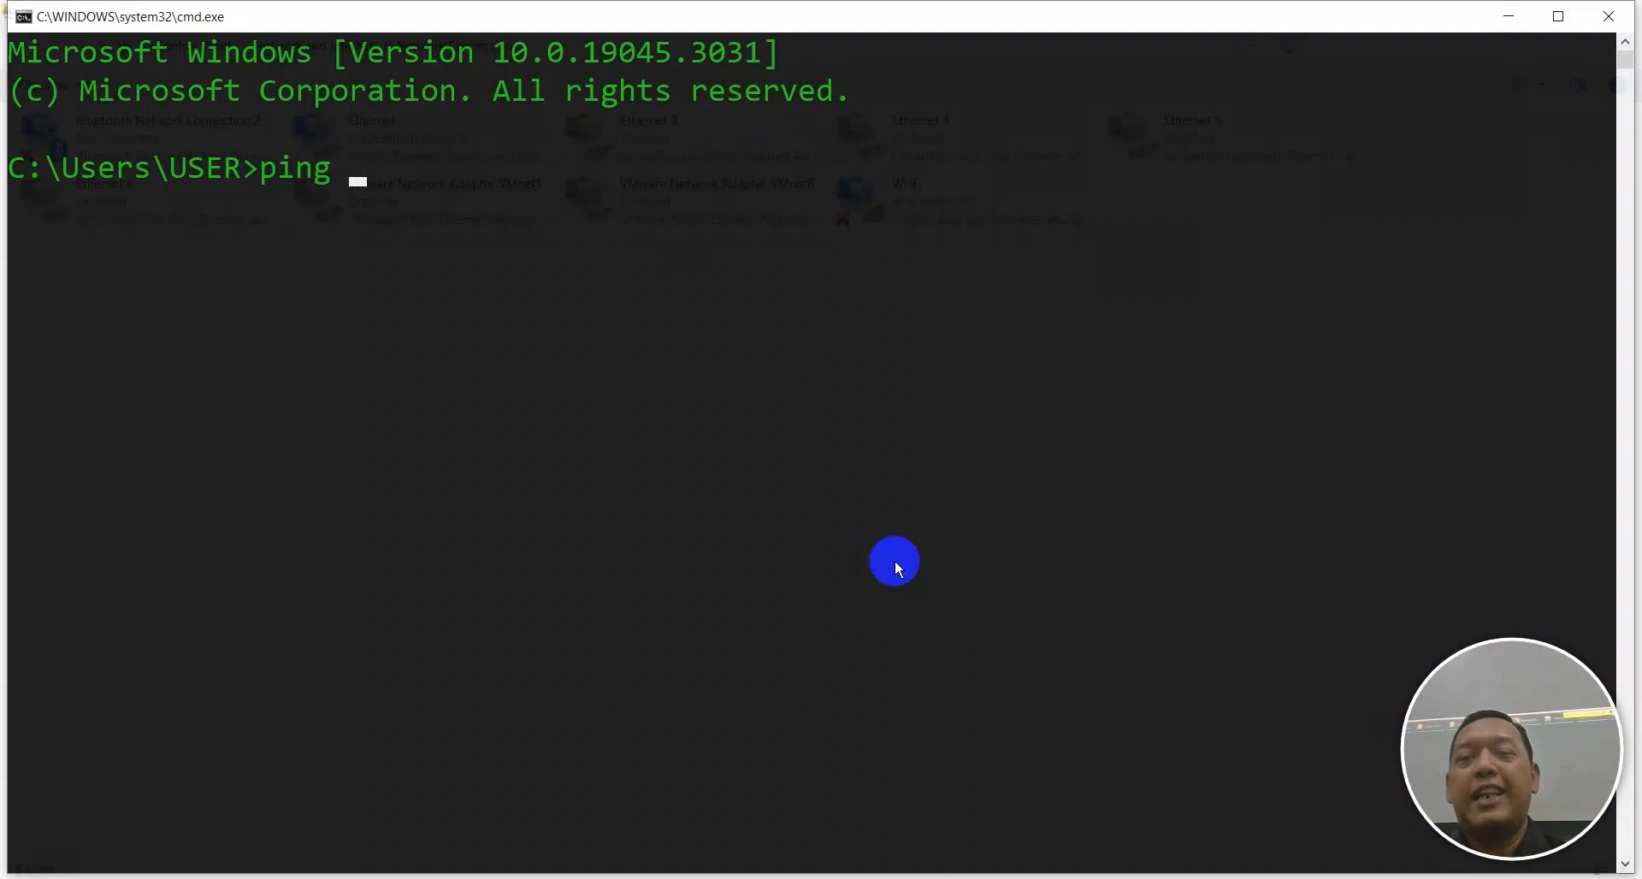
{"action": "type", "text": "10.90.9.90"}
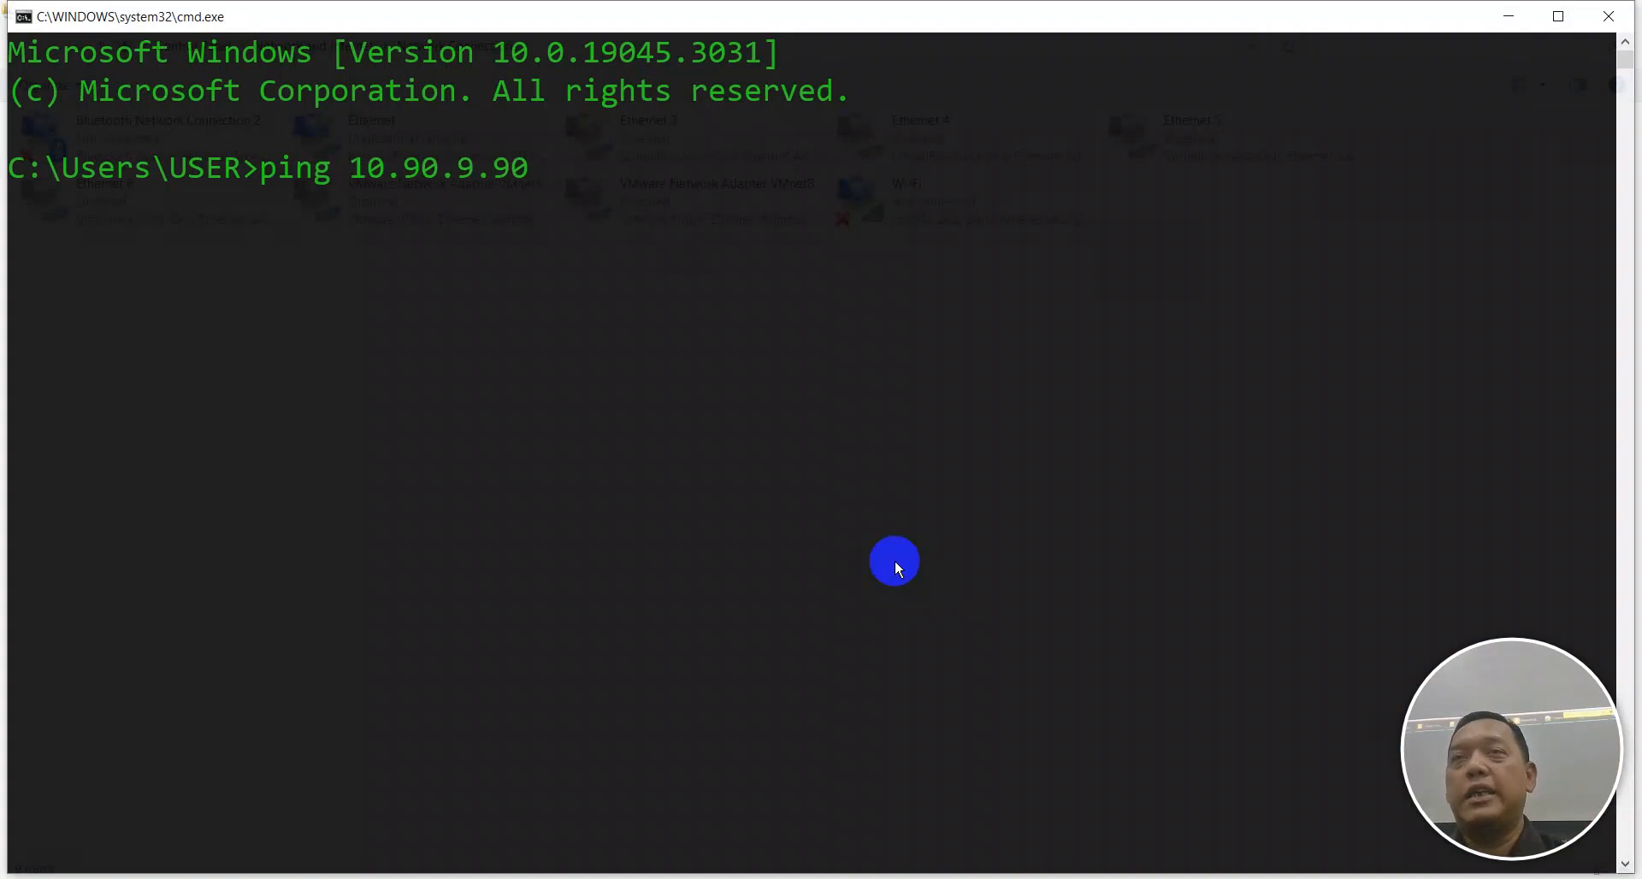
{"action": "key", "text": "BackSpace"}
{"action": "key", "text": "BackSpace"}
{"action": "key", "text": "BackSpace"}
{"action": "type", "text": "0.90"}
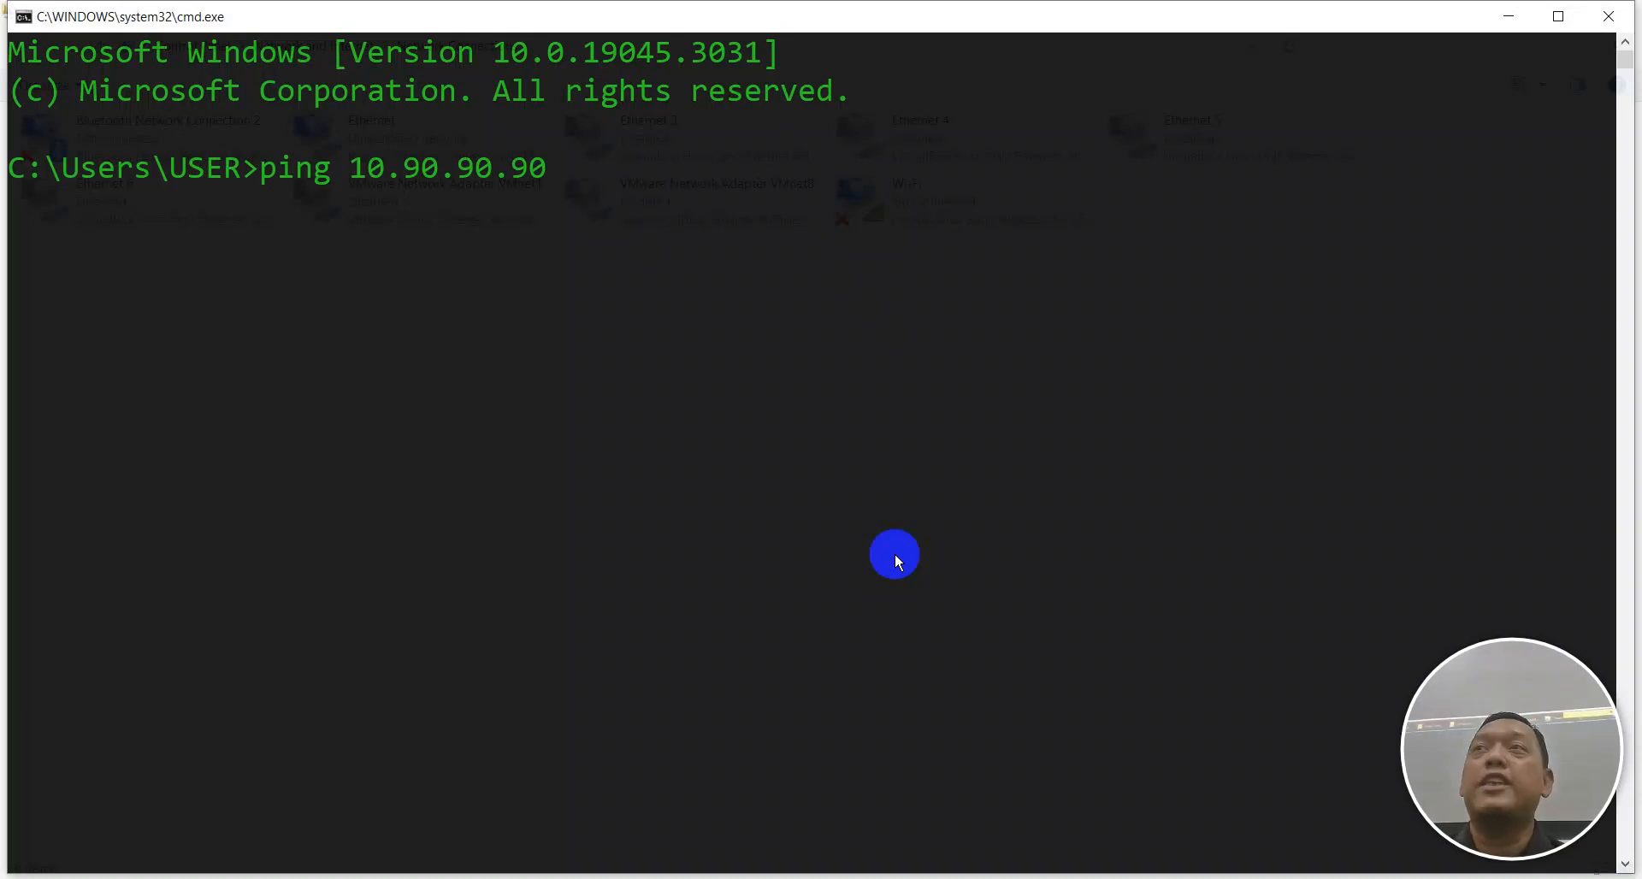
{"action": "key", "text": "Return"}
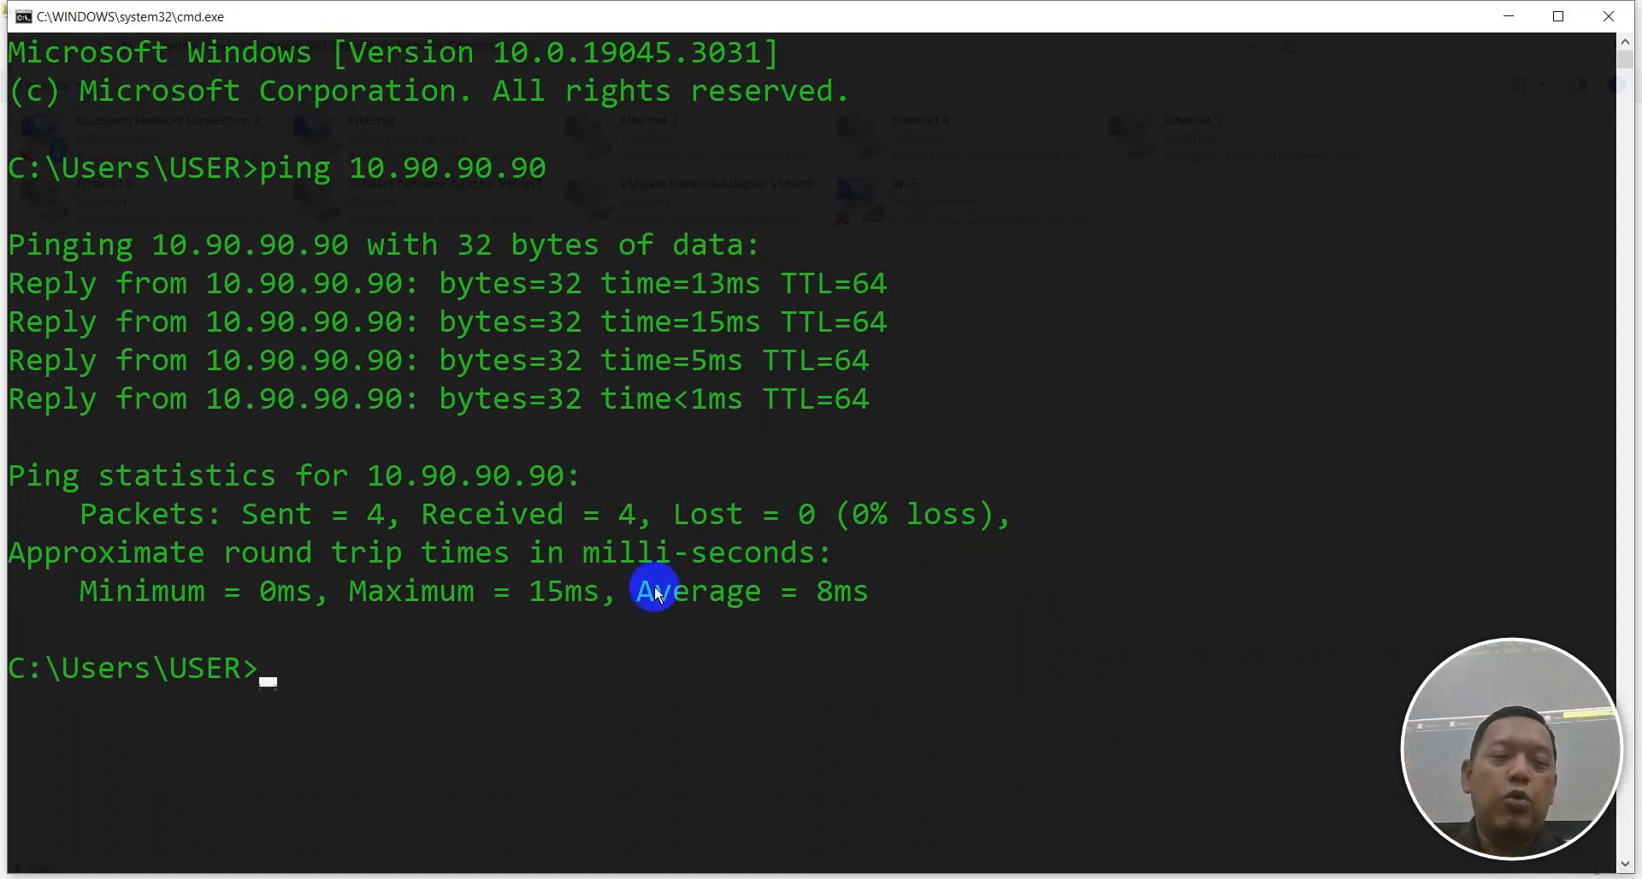
{"action": "left_click", "coordinate": [263, 877]}
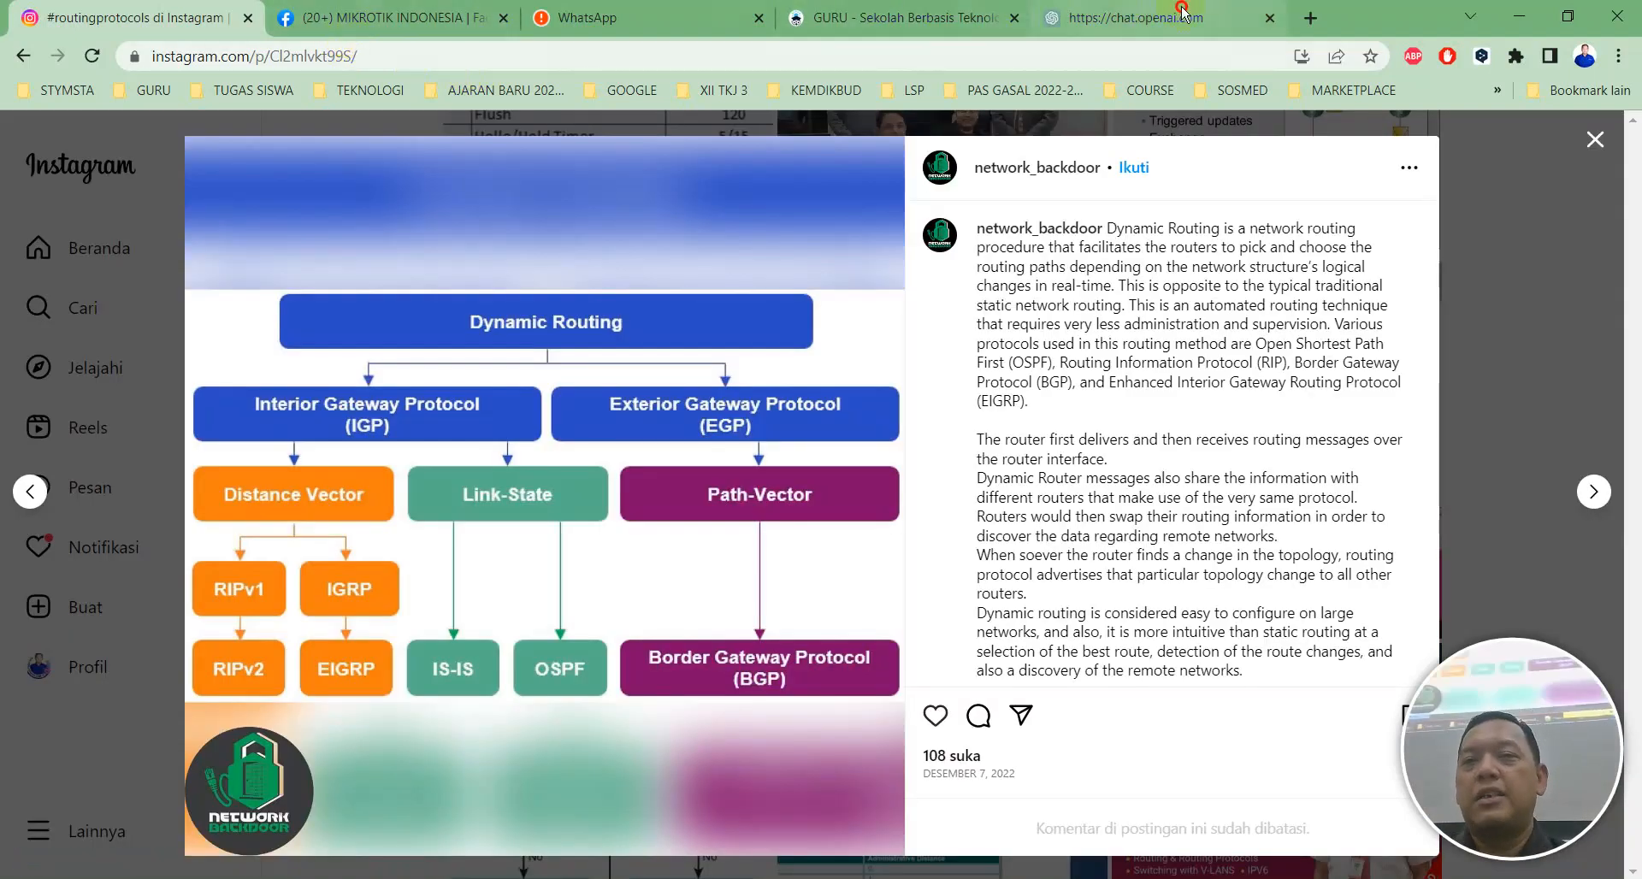
Load 10.90.90.90 in a new Chrome tab to reach the switch's login page.
{"action": "left_click", "coordinate": [1182, 12]}
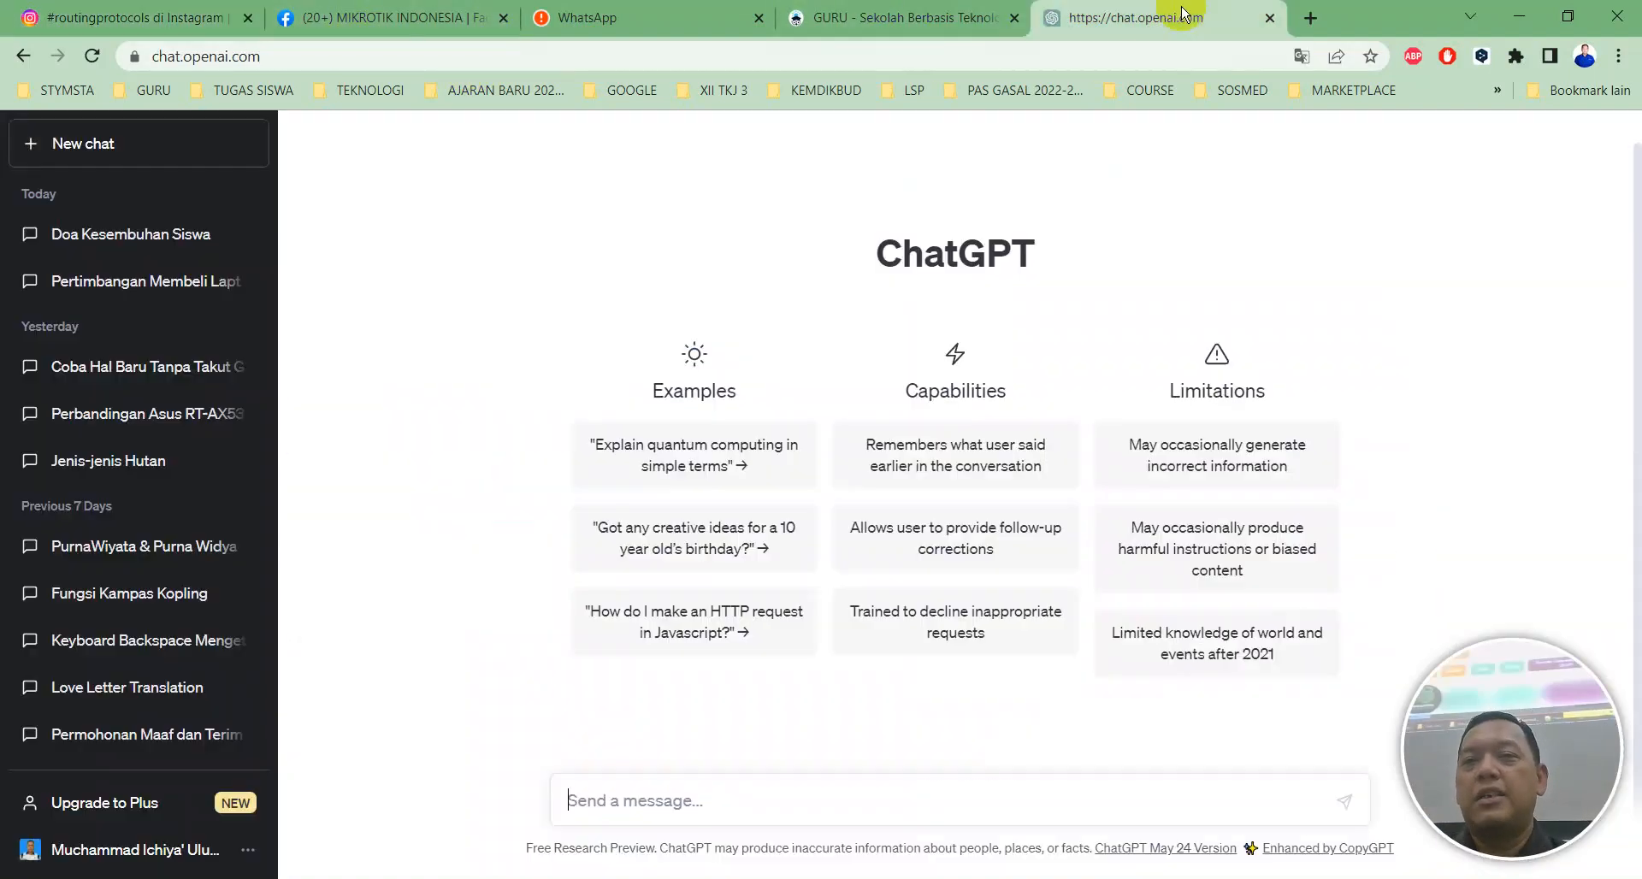
{"action": "left_click", "coordinate": [1310, 17]}
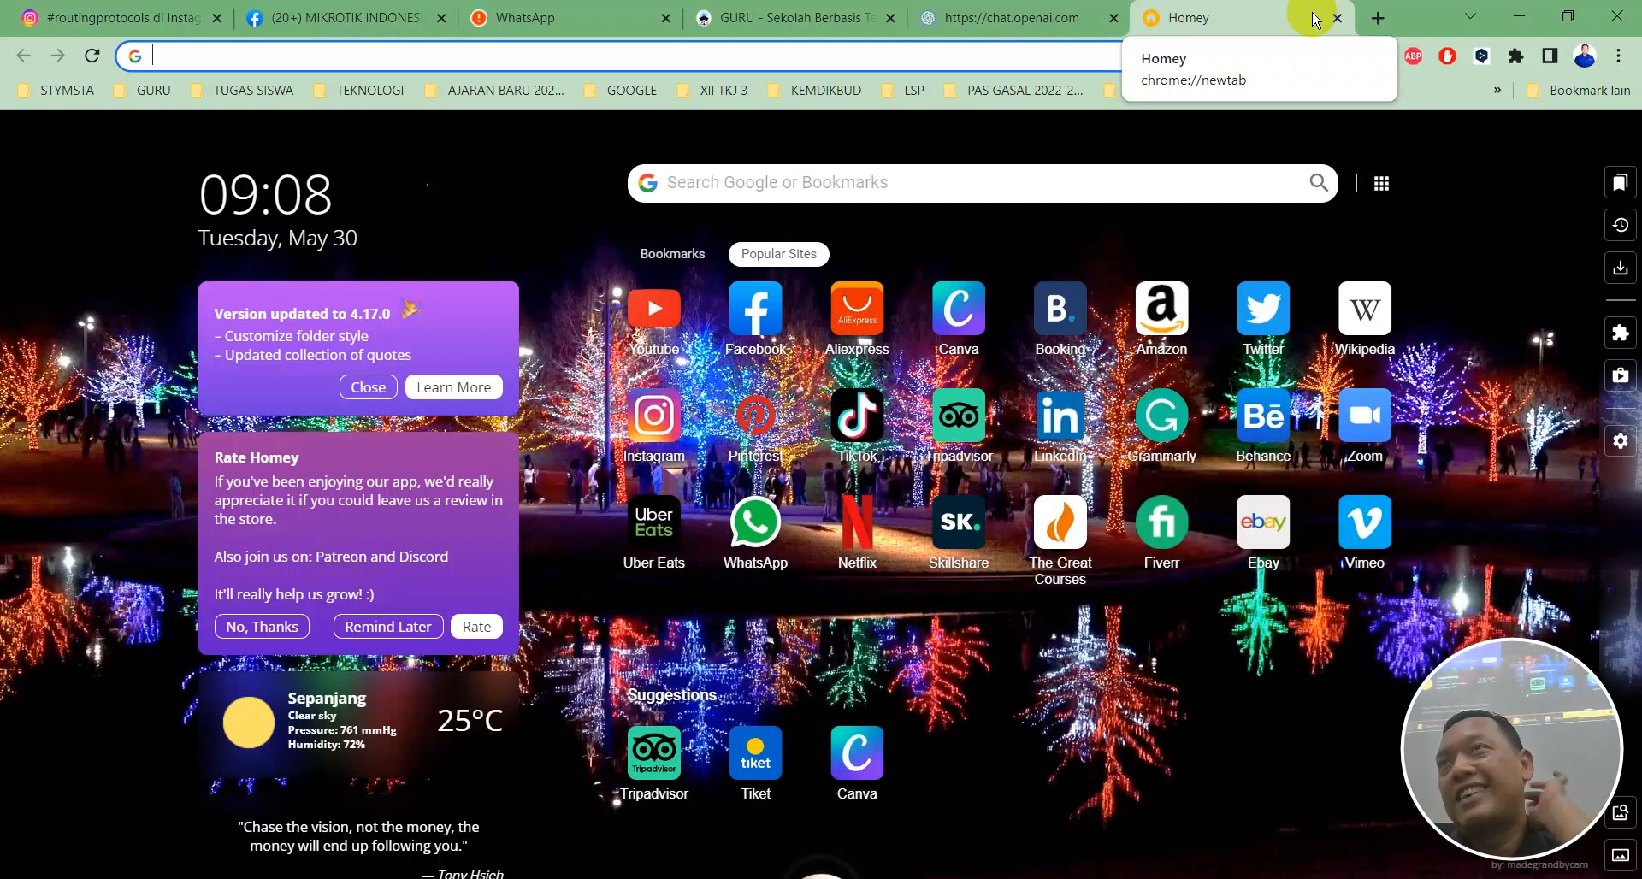
{"action": "type", "text": "10"}
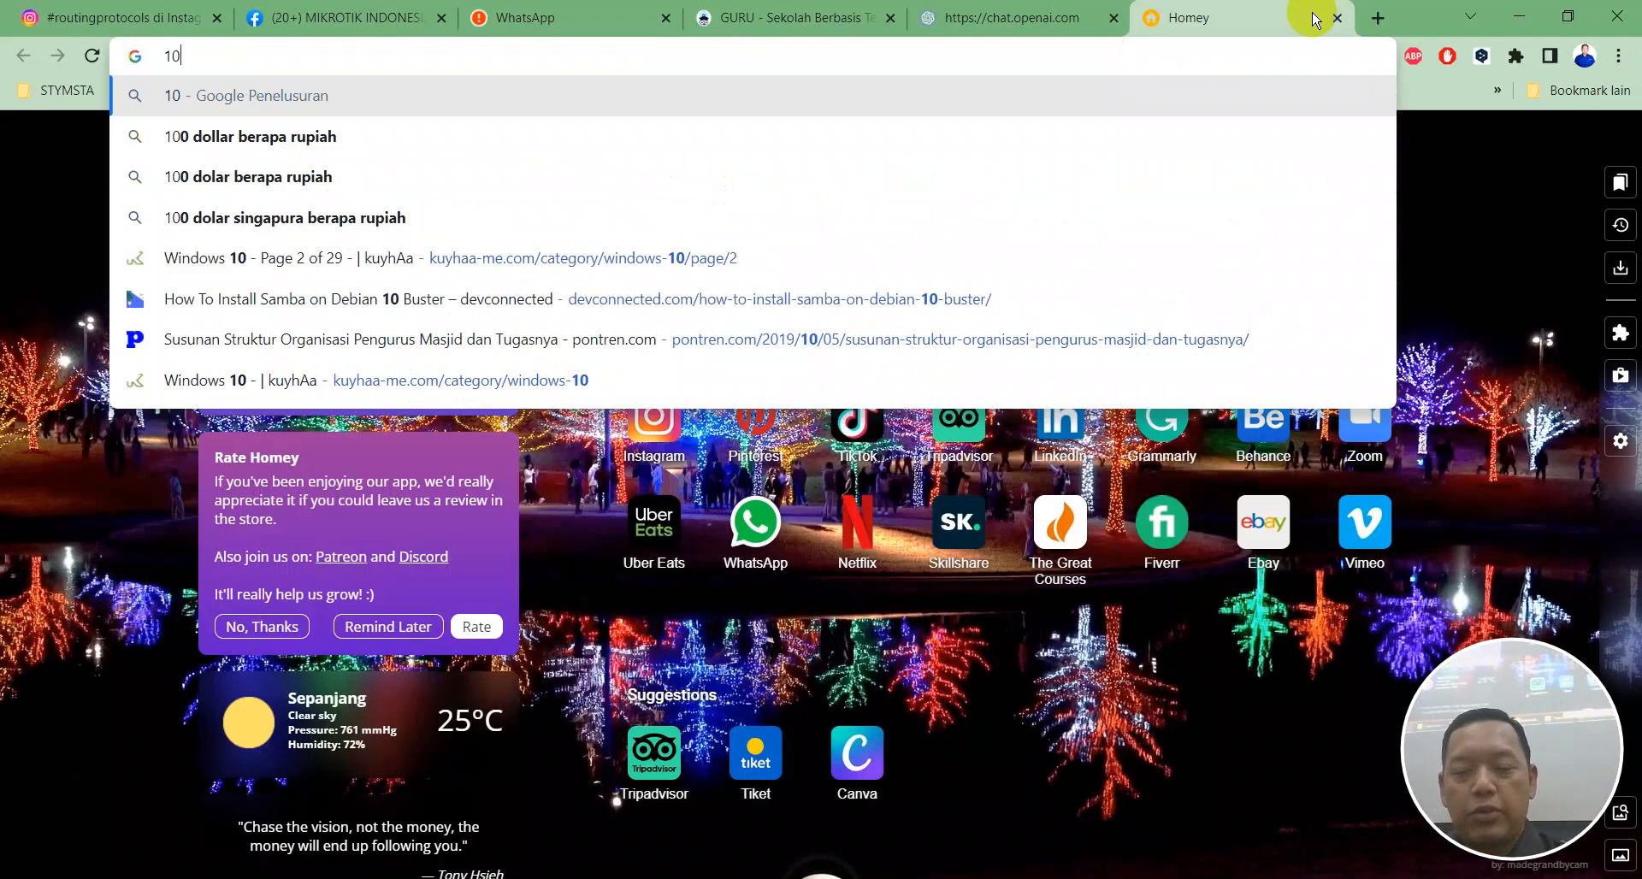
{"action": "type", "text": ".90.90.90"}
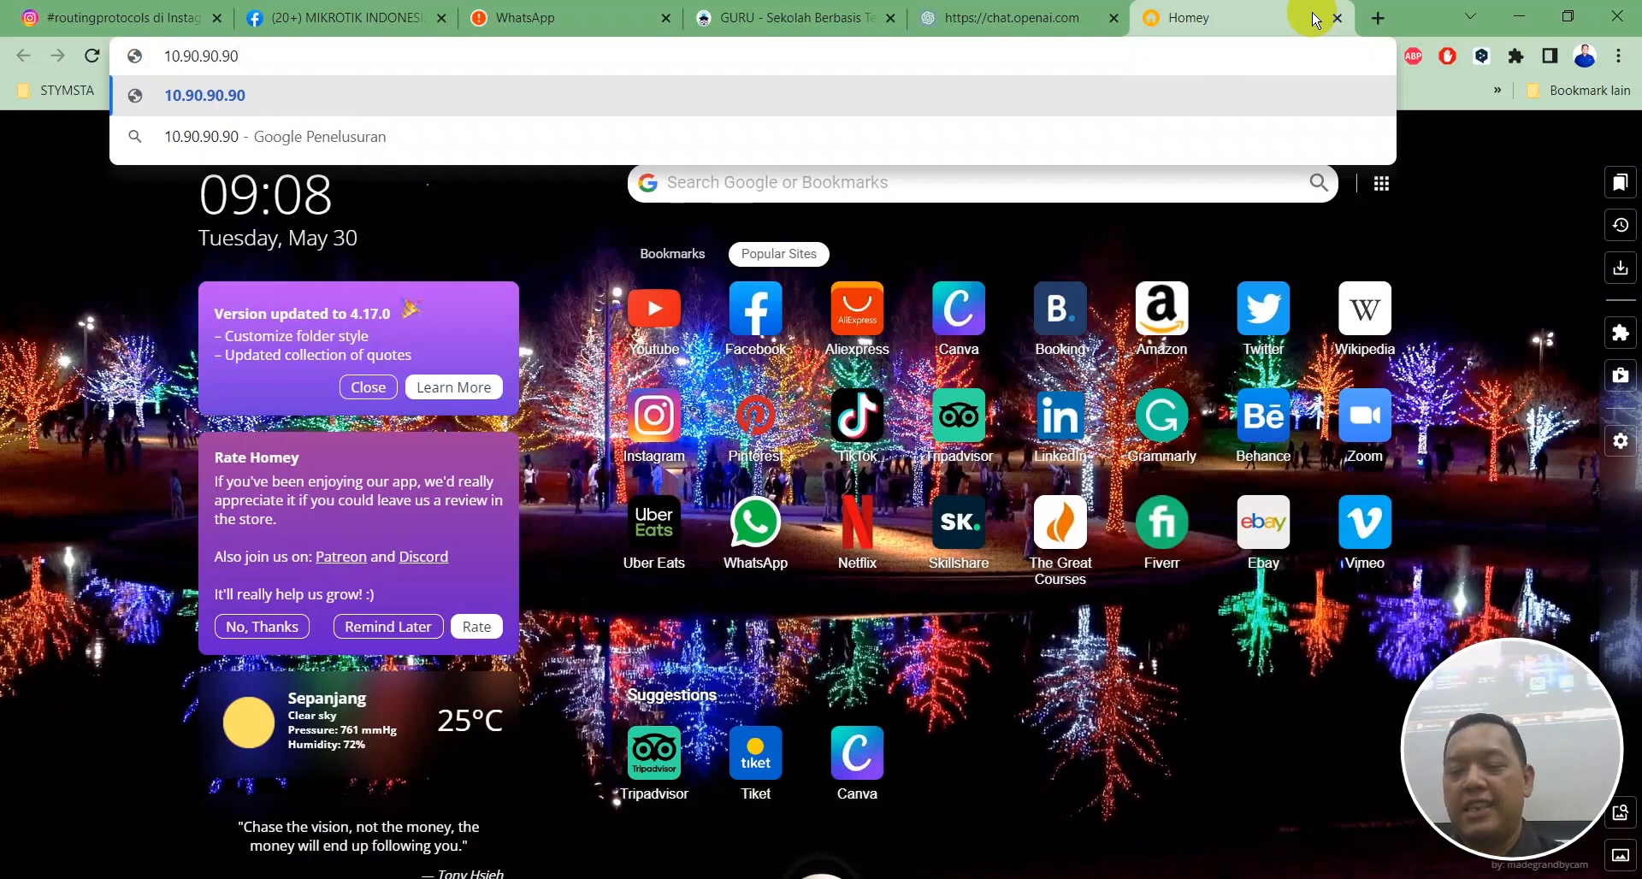
{"action": "key", "text": "Return"}
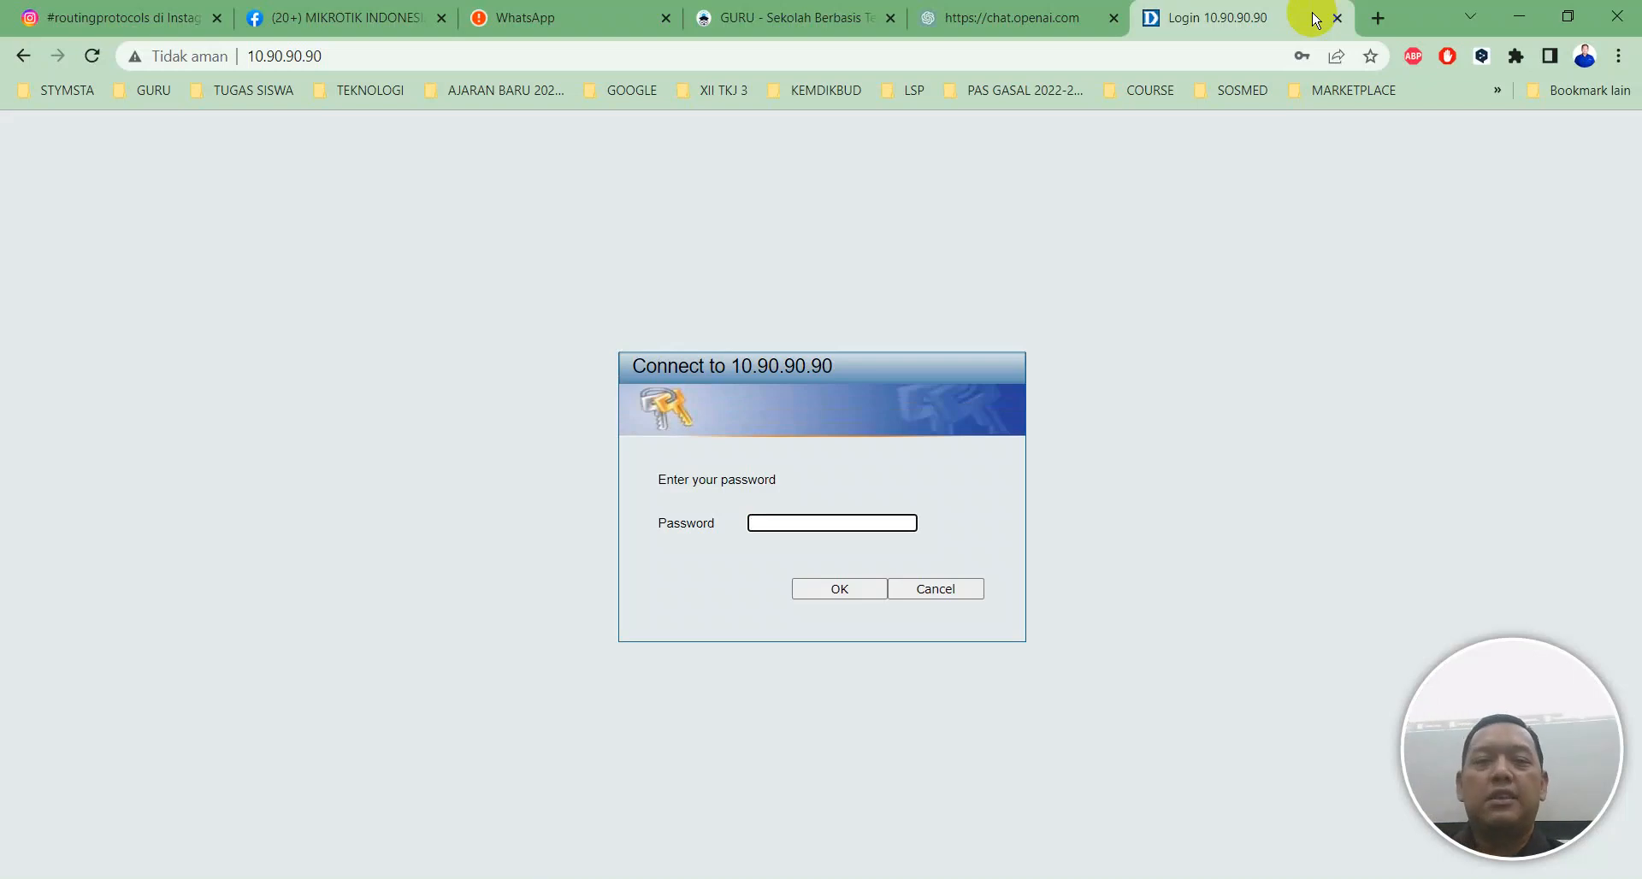
Log in to the DGS-1100 with the admin password and expand L2 Features.
{"action": "type", "text": "dmin"}
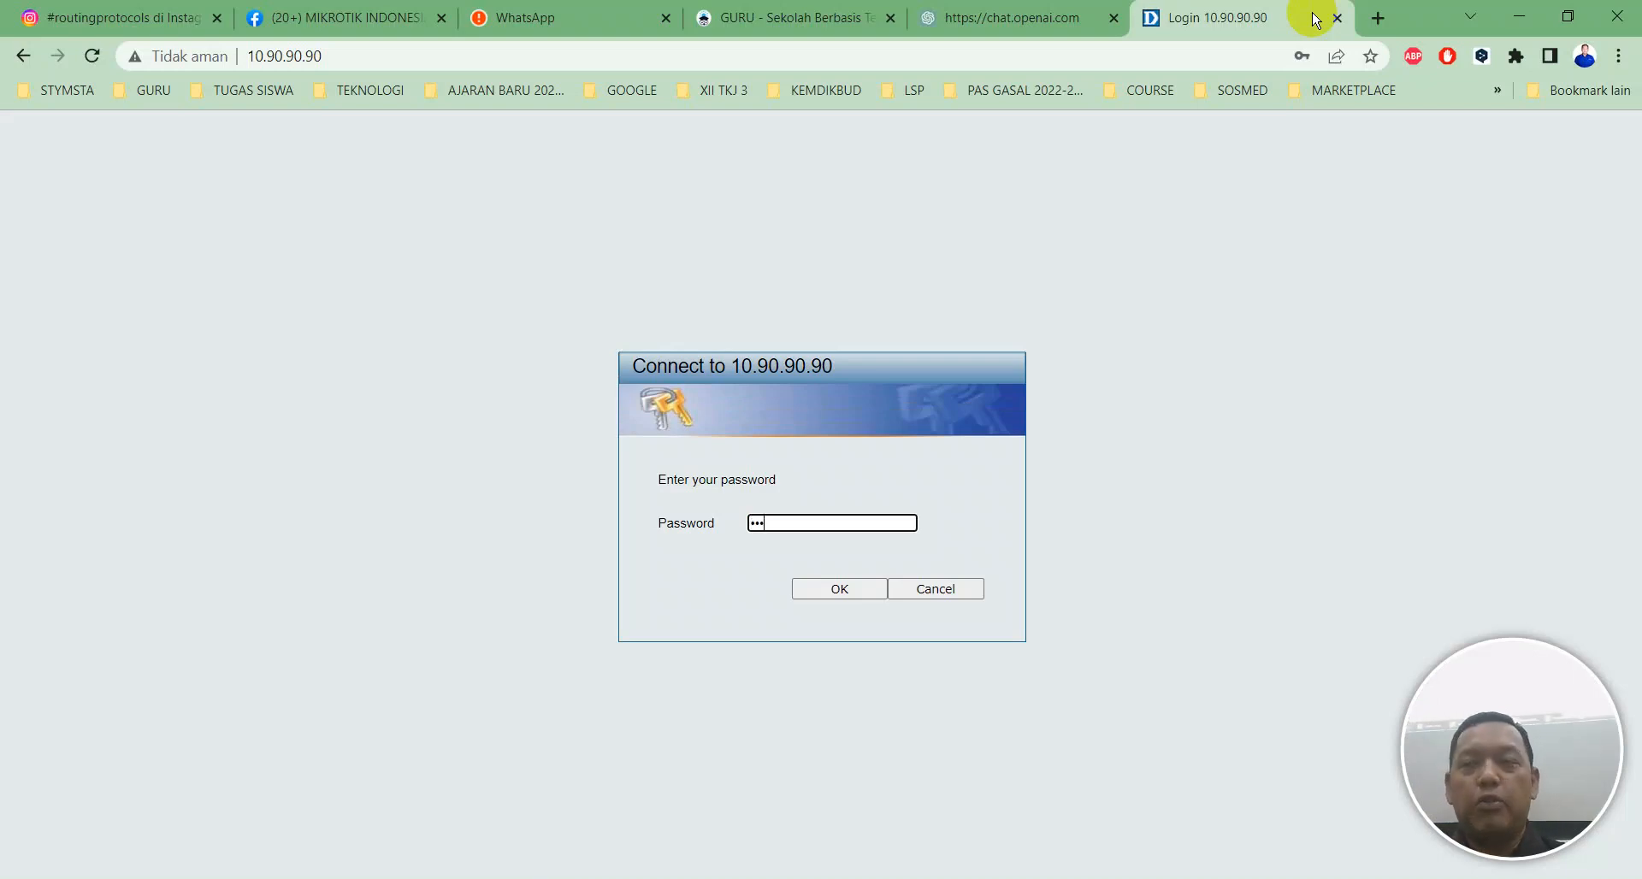
{"action": "key", "text": "Return"}
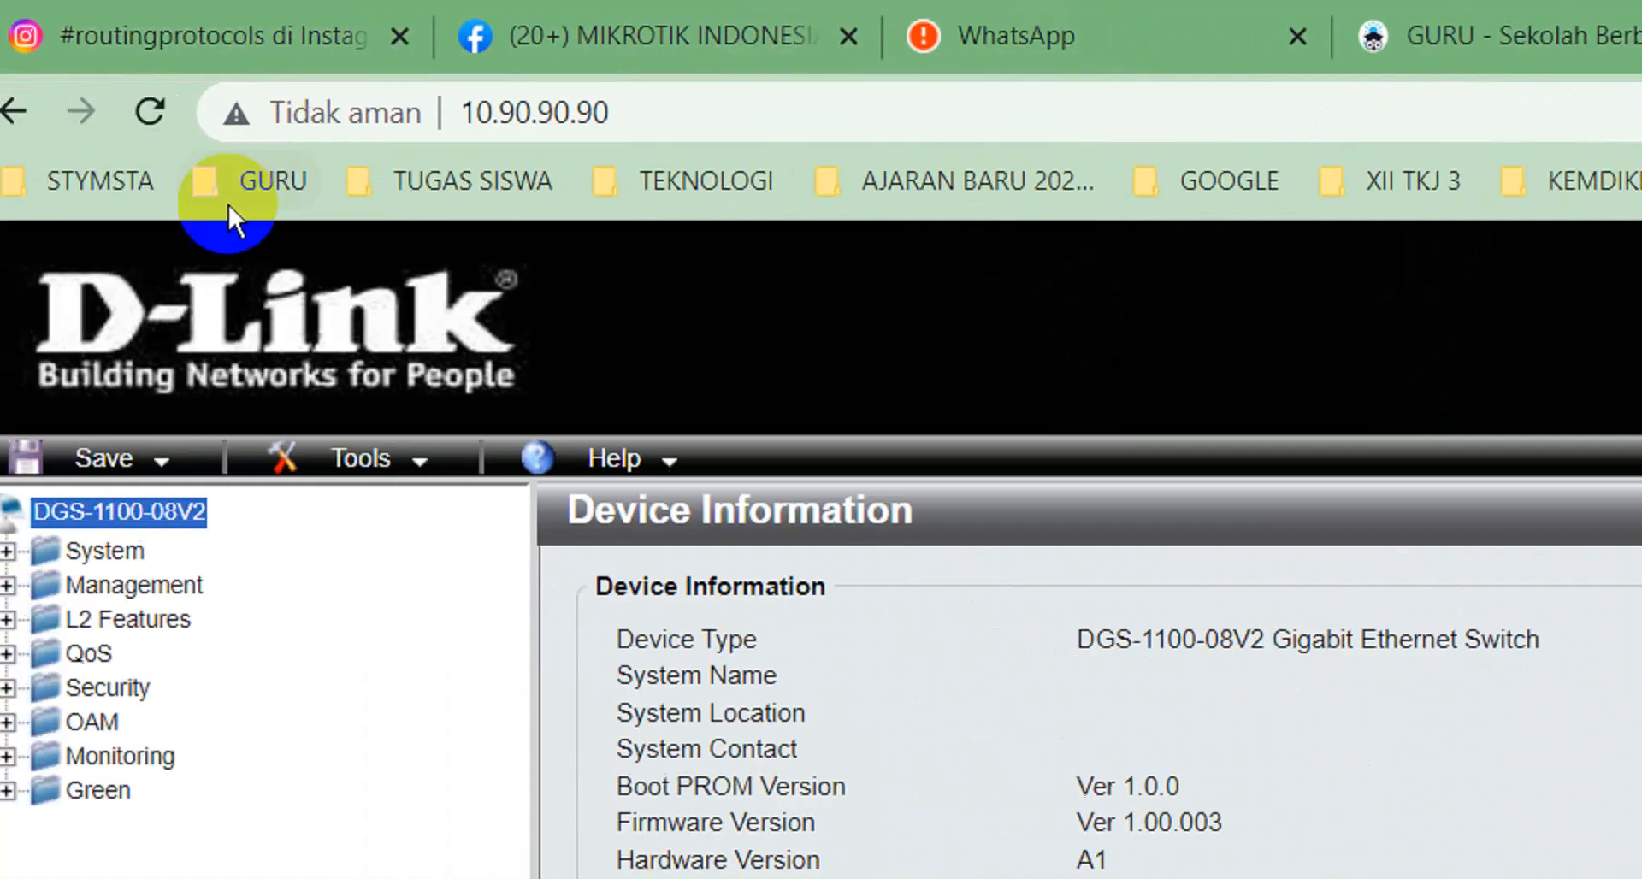
{"action": "left_click", "coordinate": [176, 619]}
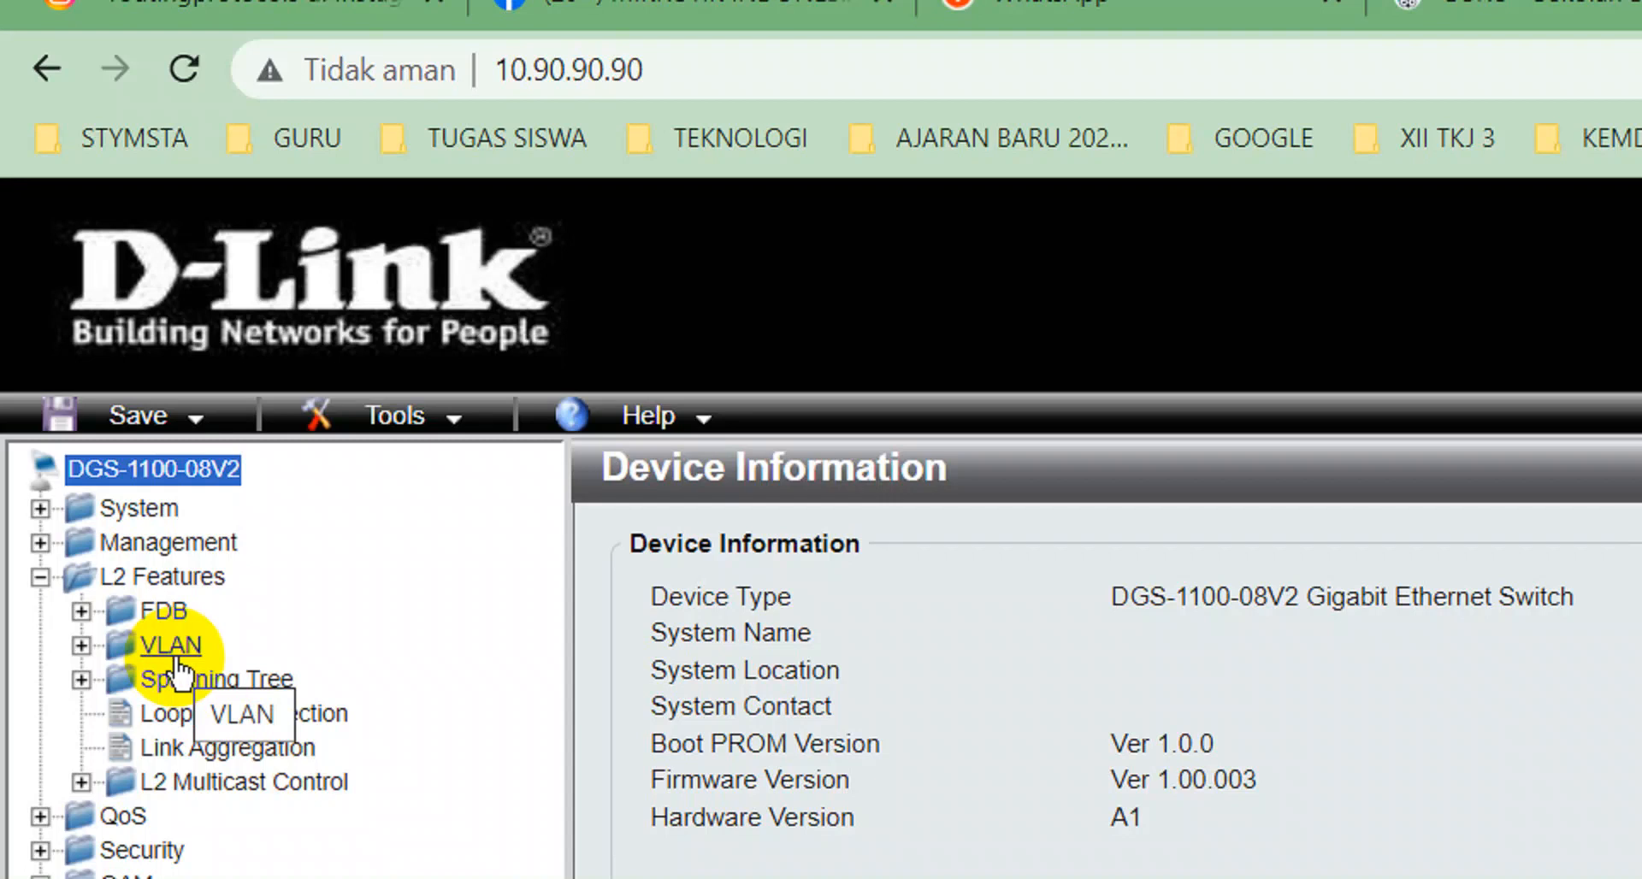
Expand VLAN under L2 Features and show the 802.1Q VLAN page.
{"action": "left_click", "coordinate": [171, 645]}
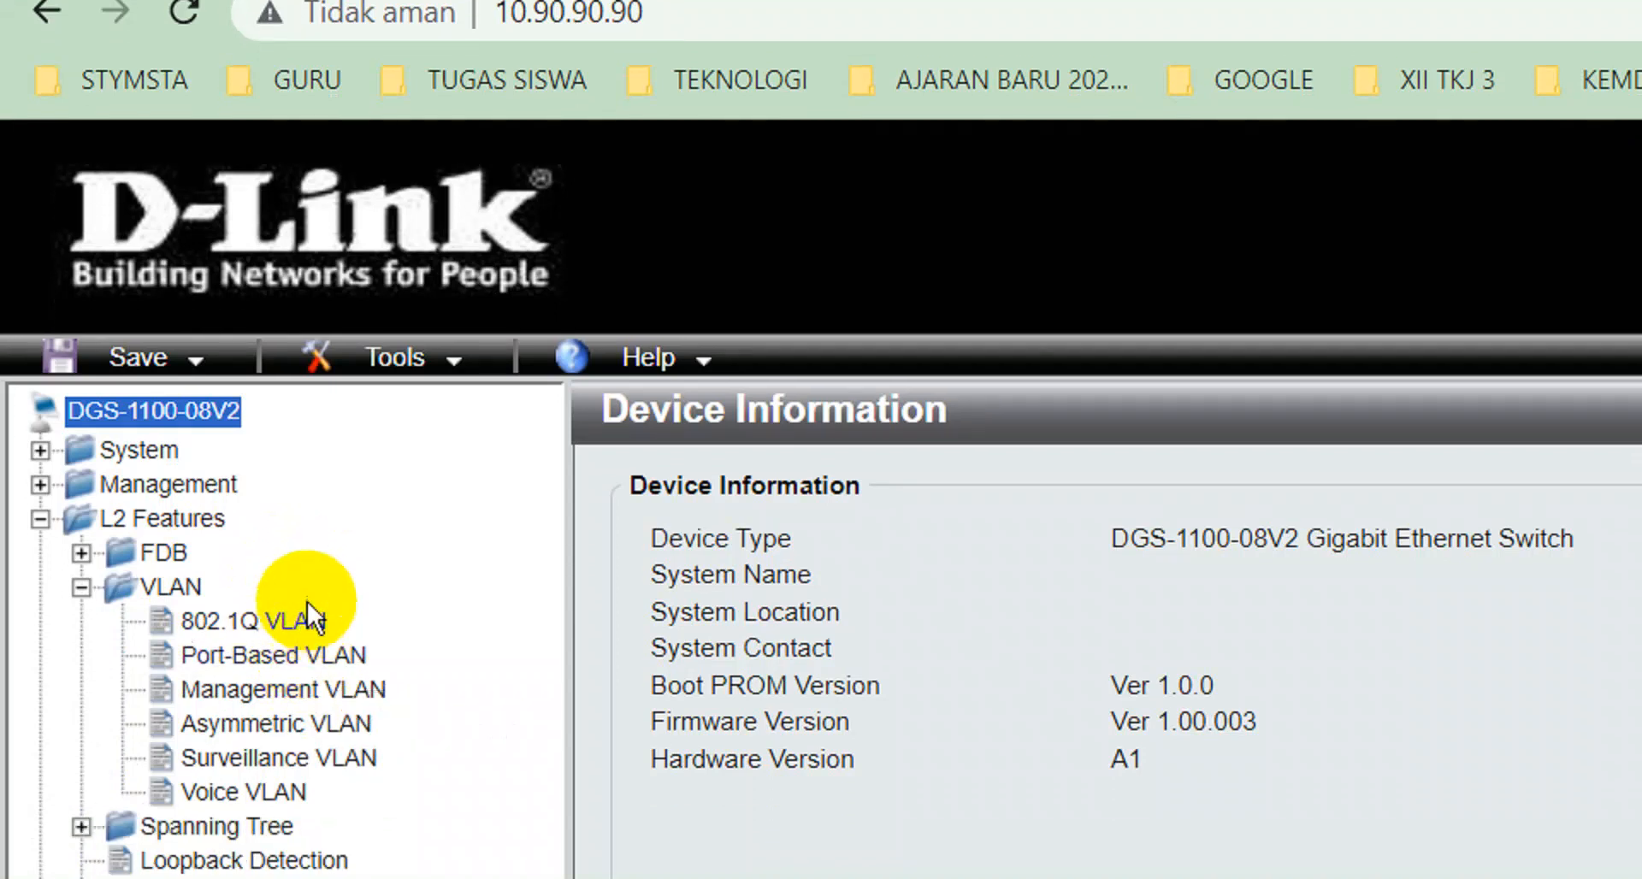
{"action": "left_click", "coordinate": [312, 626]}
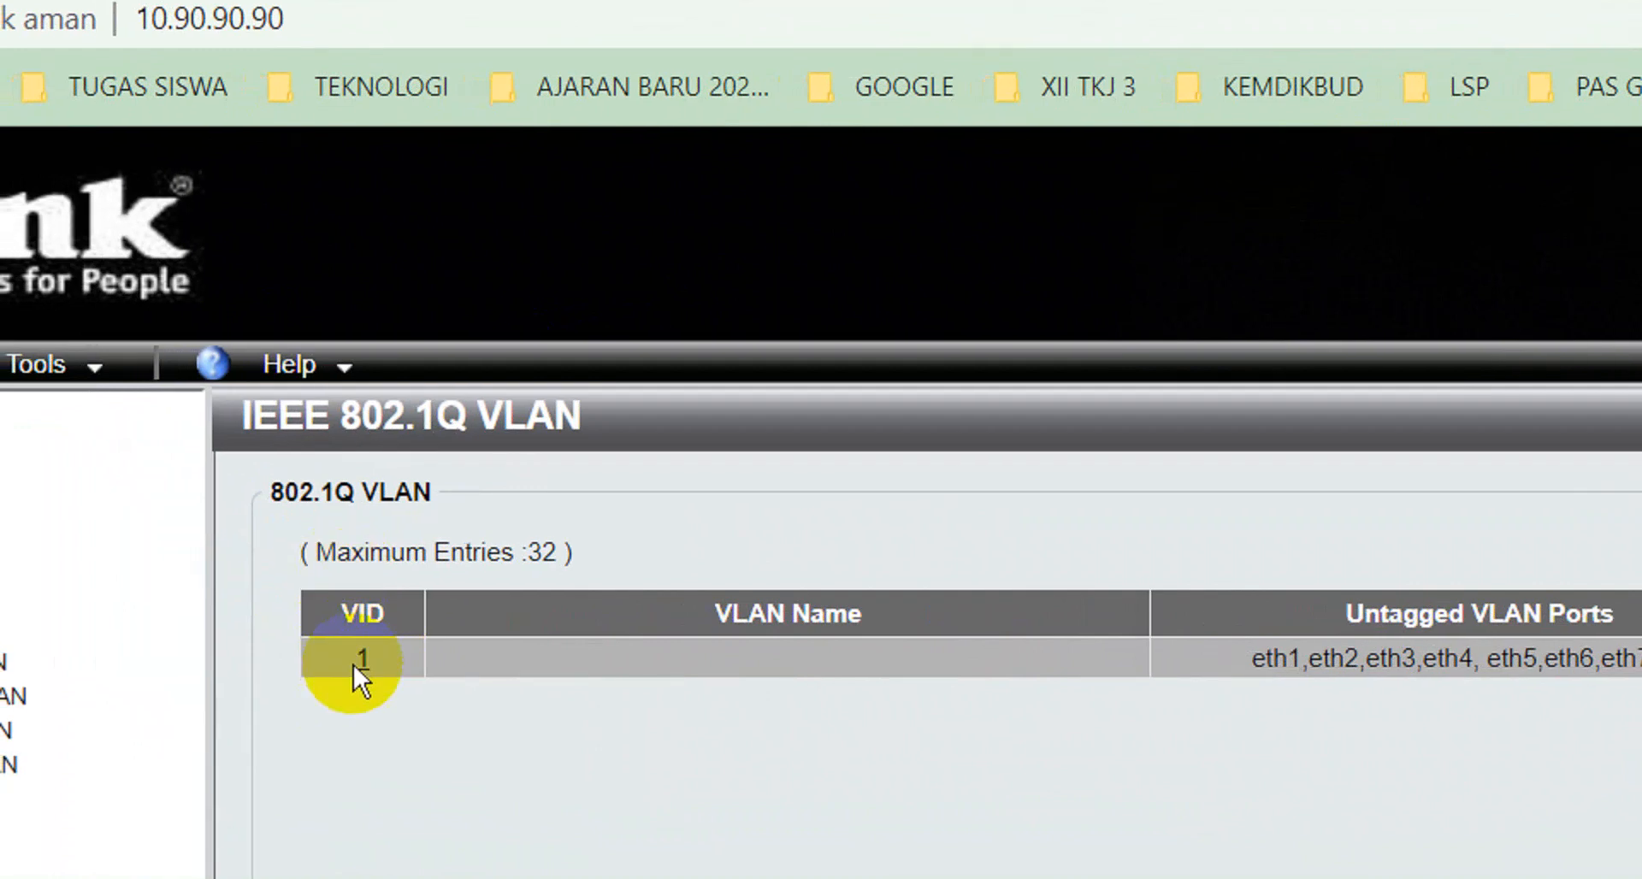
Edit VLAN 1 so eth1 is Tagged and eth2–eth8 are Not Member, then apply.
{"action": "left_click", "coordinate": [359, 661]}
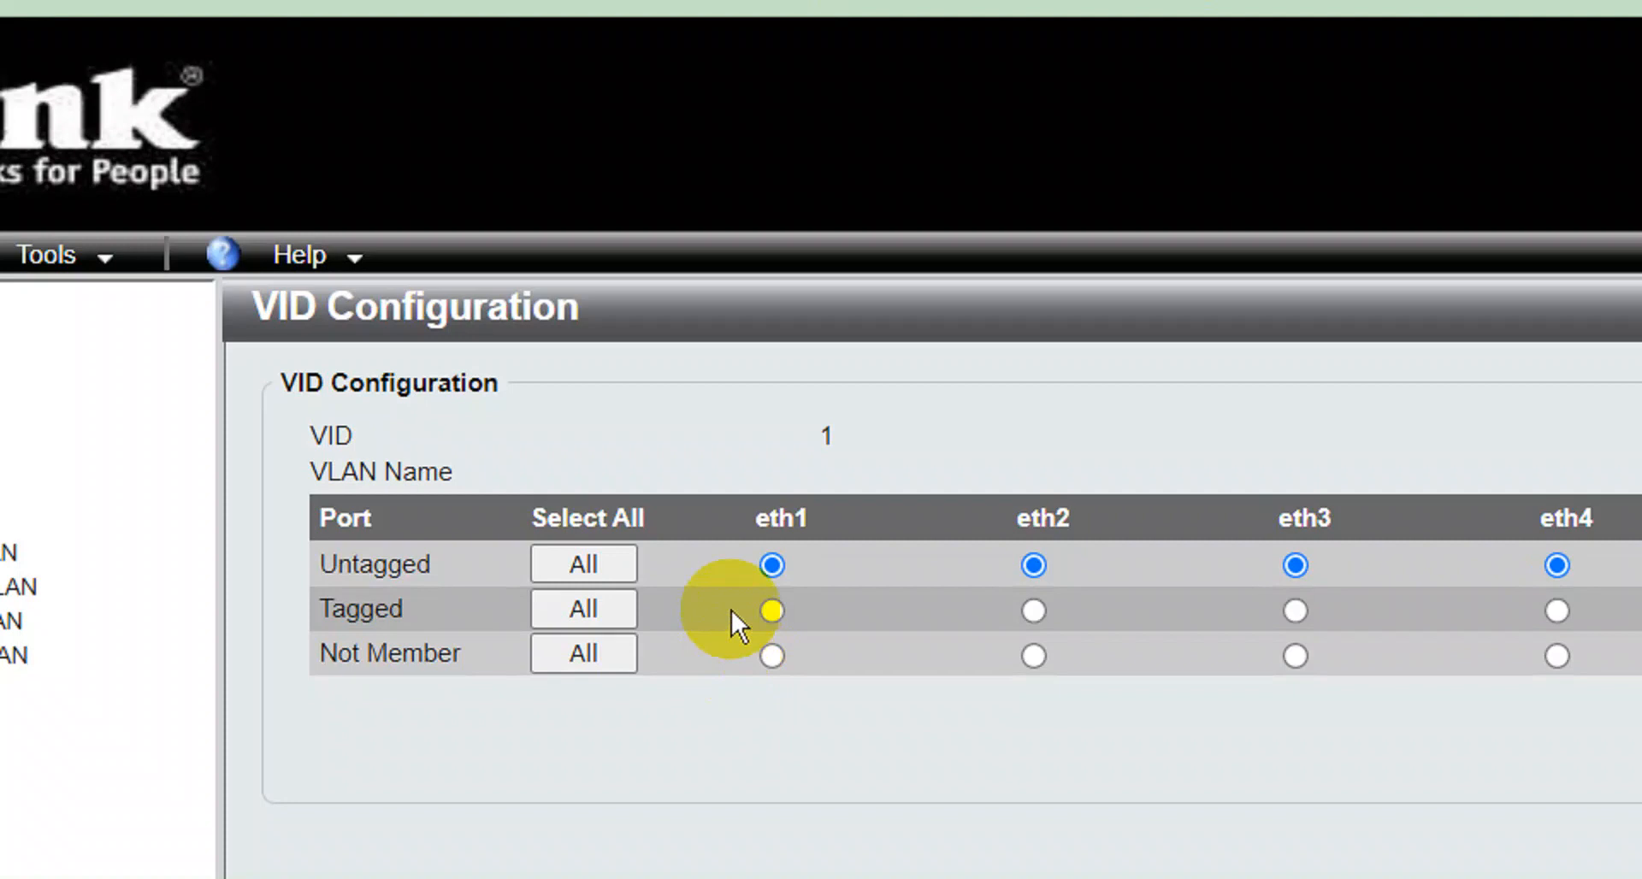
{"action": "left_click", "coordinate": [778, 614]}
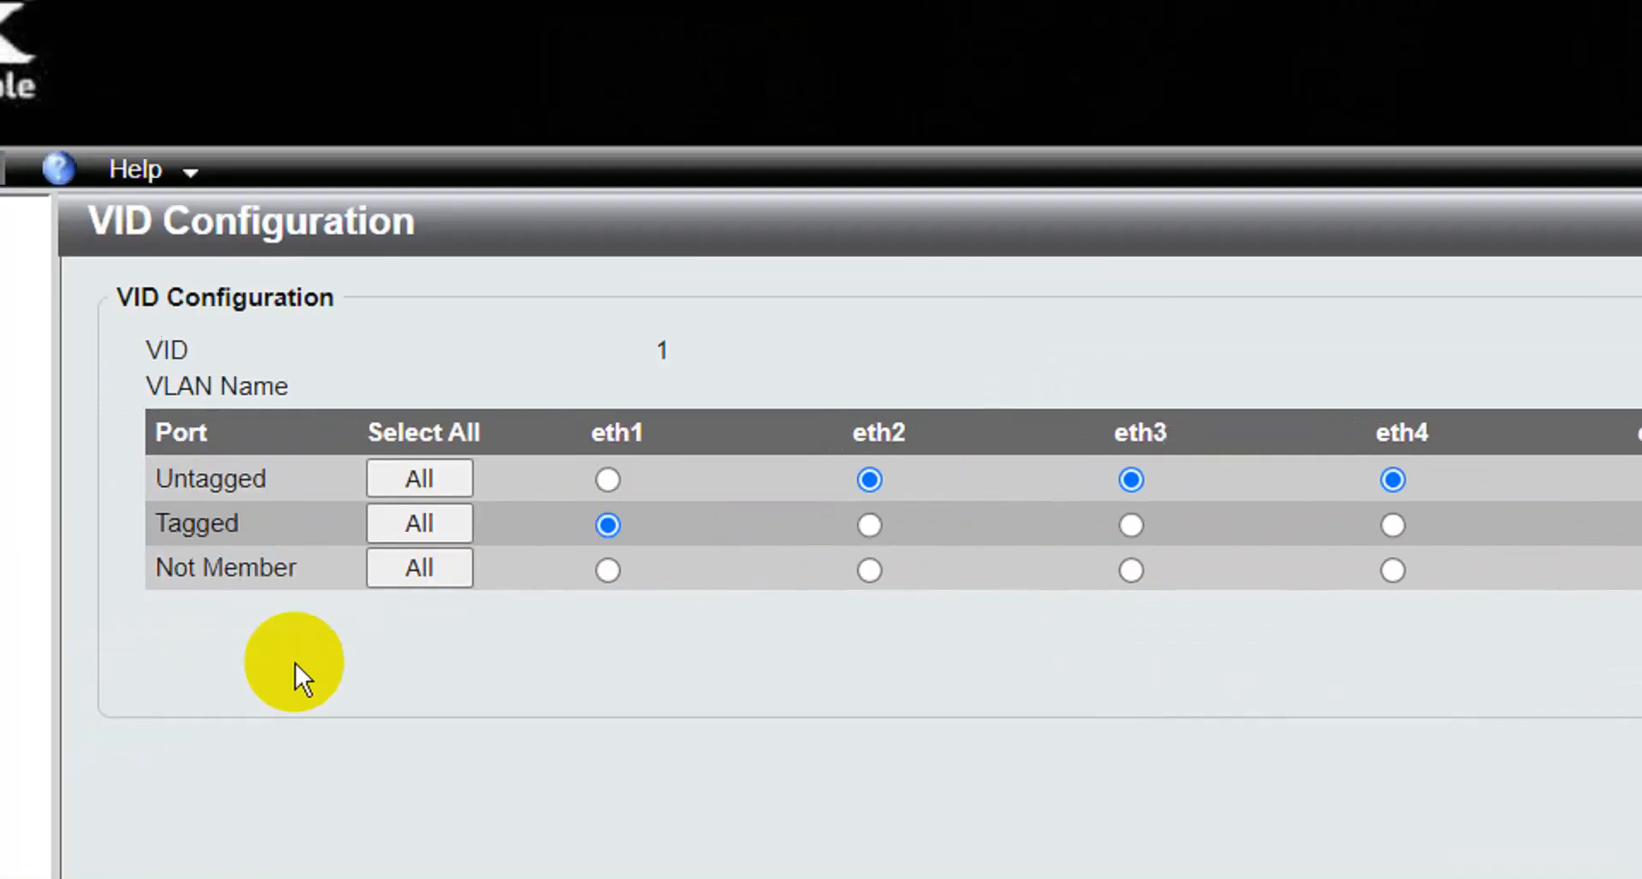
{"action": "left_click", "coordinate": [869, 571]}
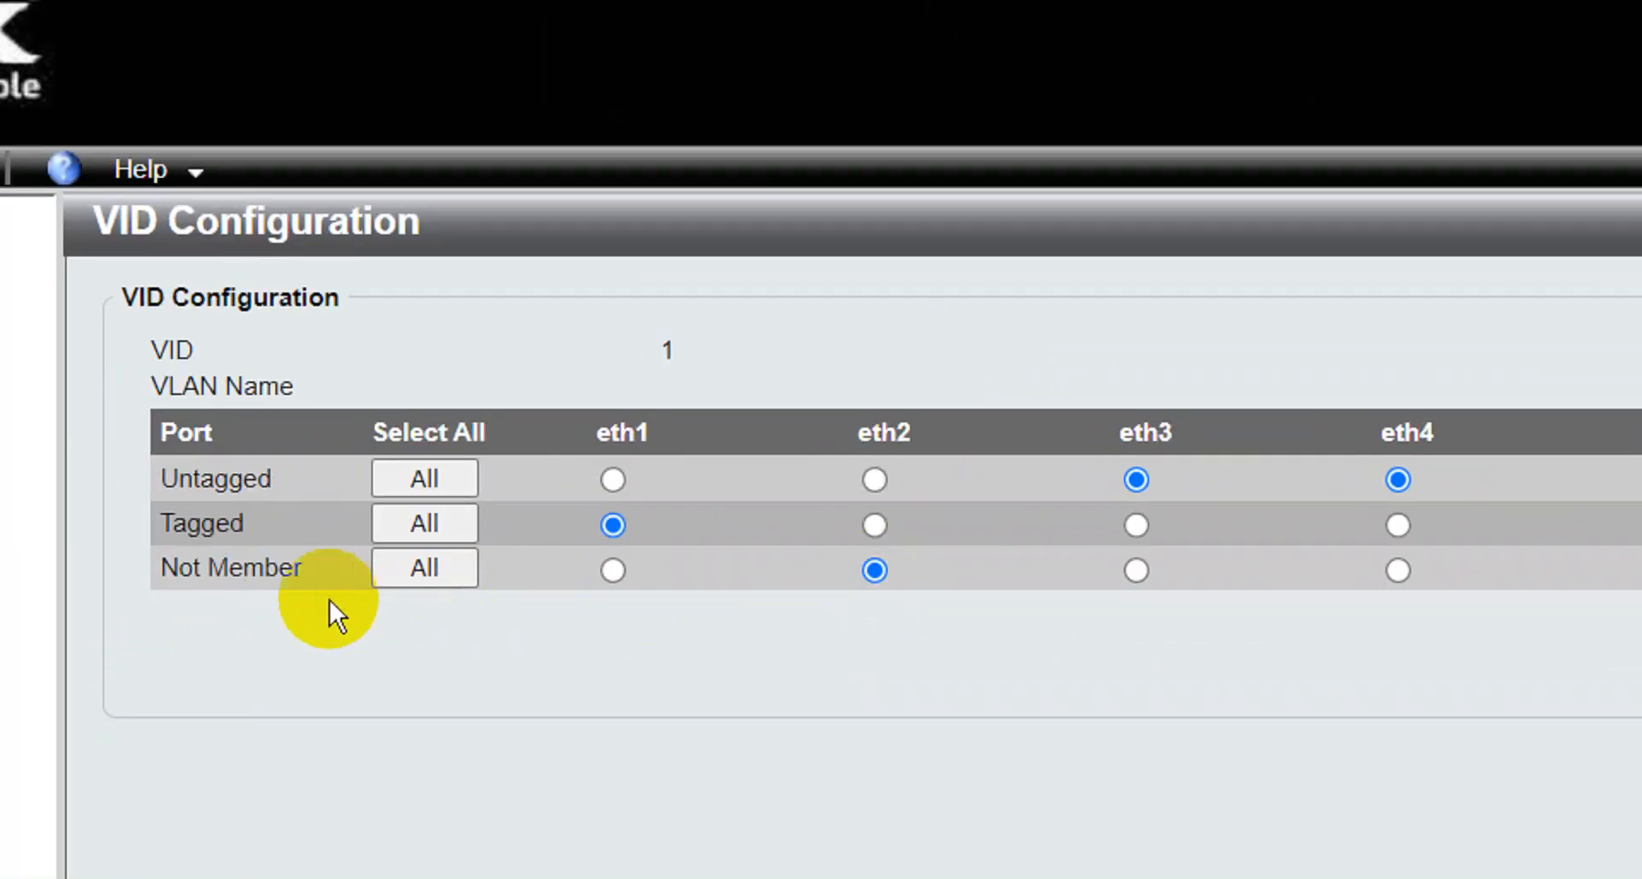
{"action": "left_click", "coordinate": [1193, 560]}
{"action": "left_click", "coordinate": [1443, 559]}
{"action": "left_click", "coordinate": [1424, 558]}
{"action": "left_click", "coordinate": [1590, 560]}
{"action": "left_click", "coordinate": [1458, 558]}
{"action": "left_click", "coordinate": [1605, 557]}
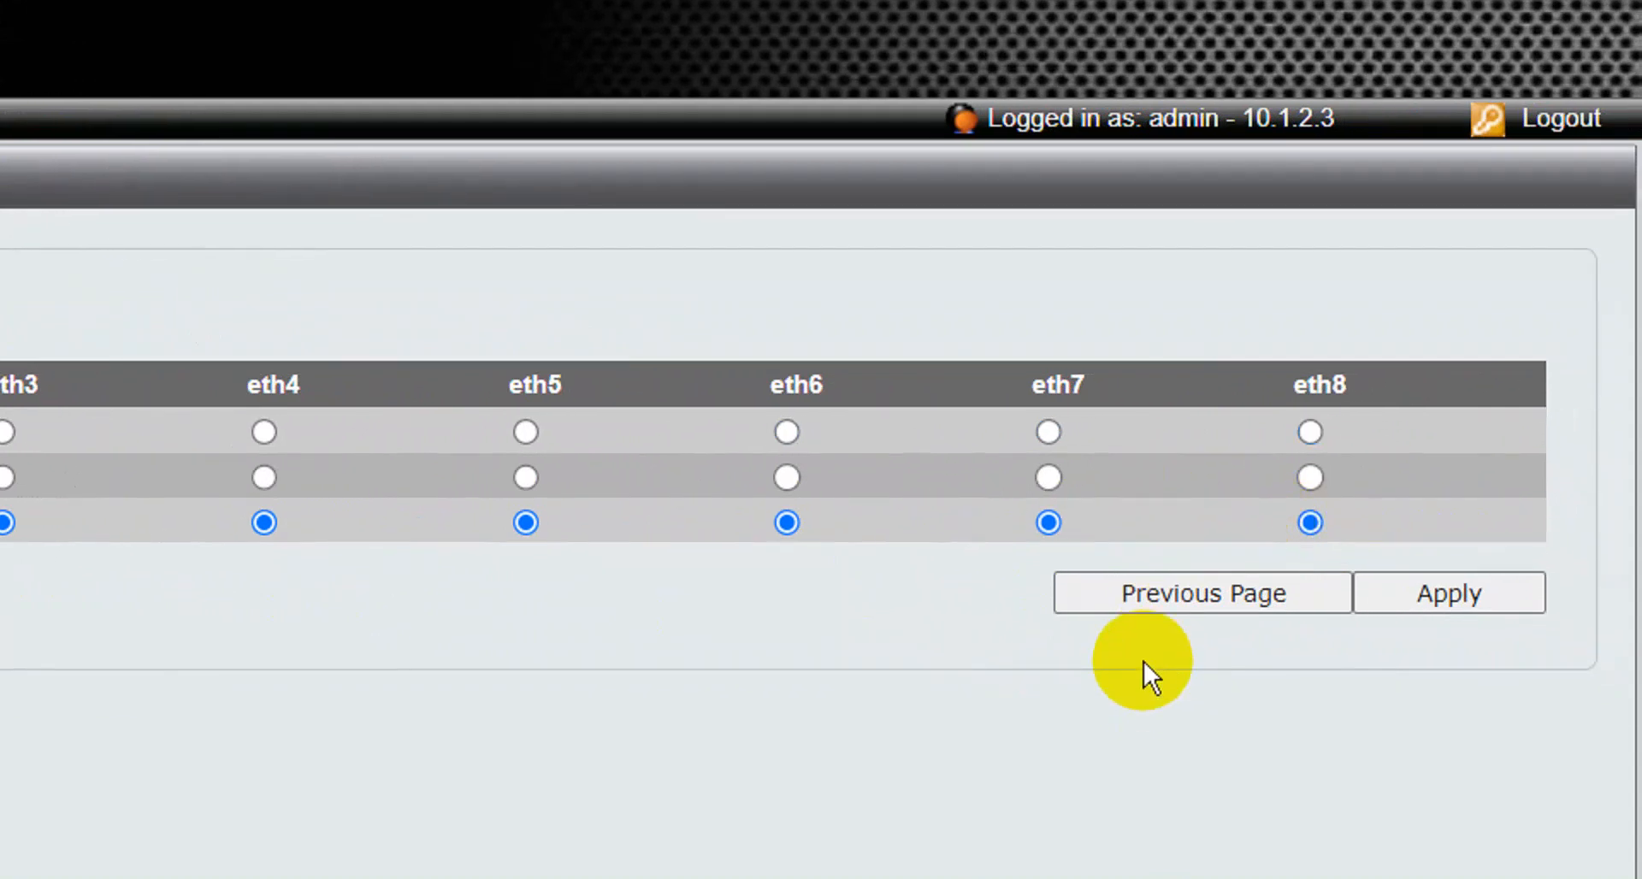
{"action": "left_click", "coordinate": [1462, 598]}
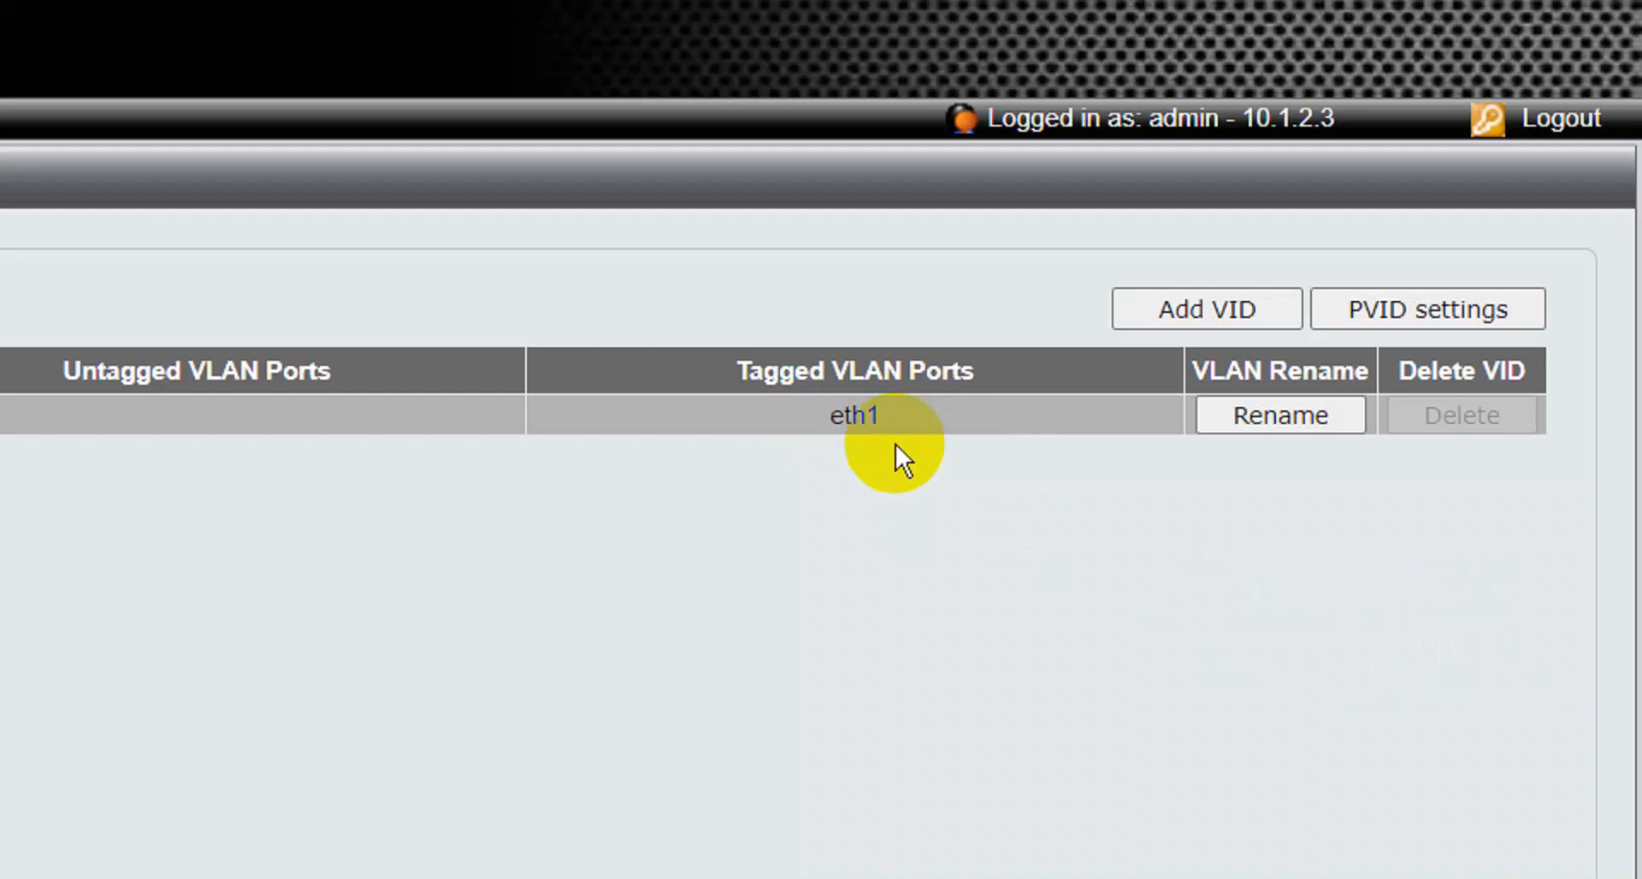
Add VLAN ID 10 named TKJ with eth2, eth3 untagged and eth1 tagged, and apply.
{"action": "left_click", "coordinate": [1234, 306]}
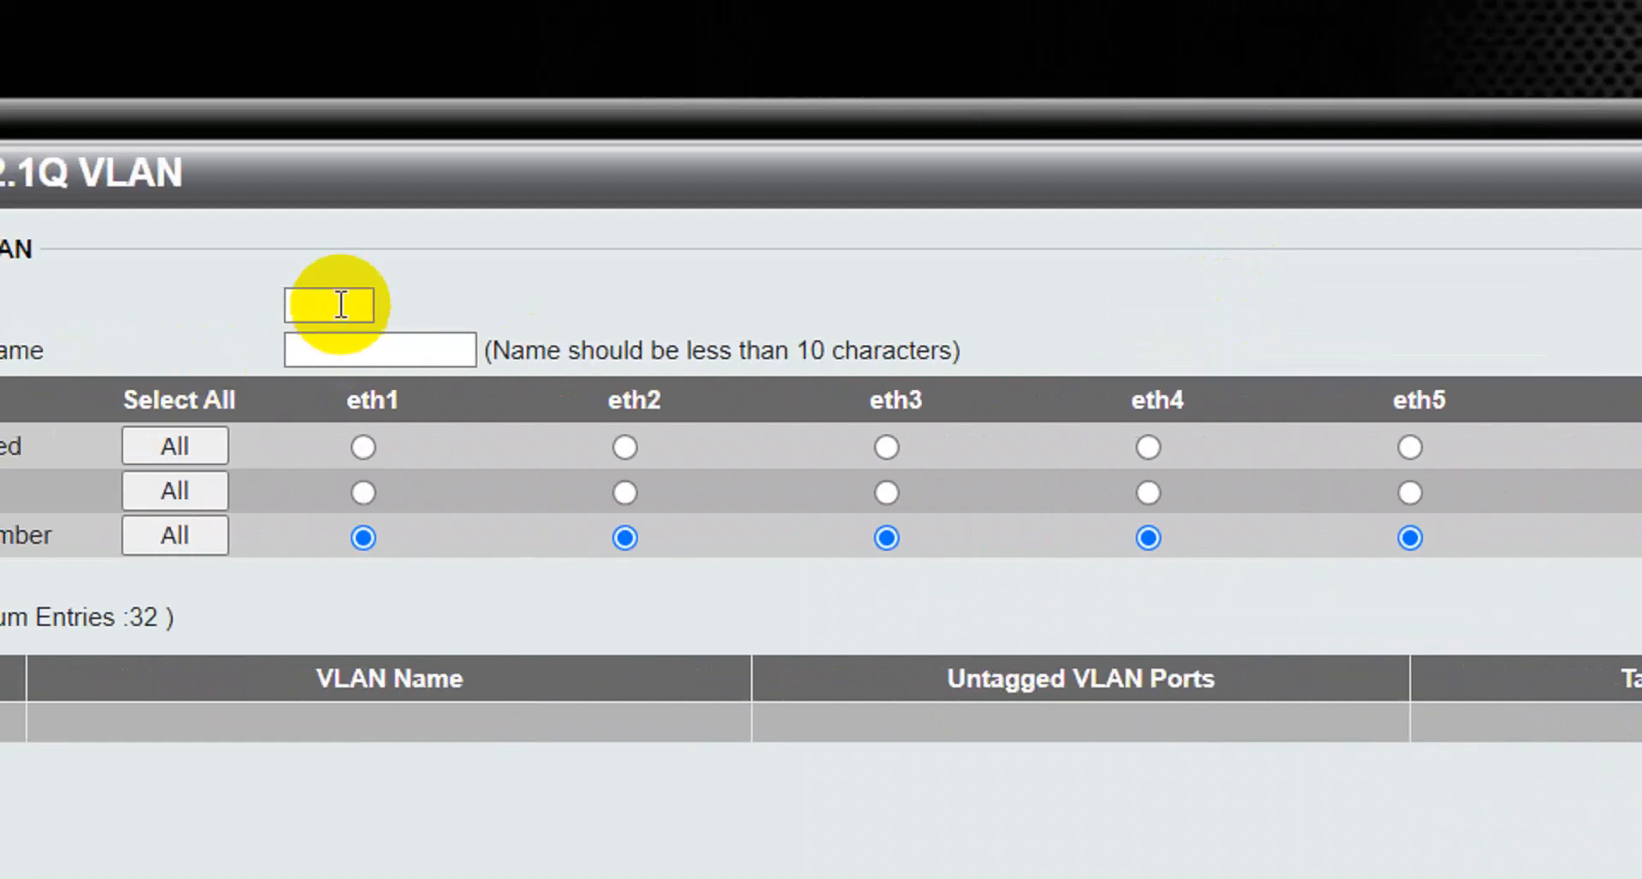
{"action": "left_click", "coordinate": [94, 305]}
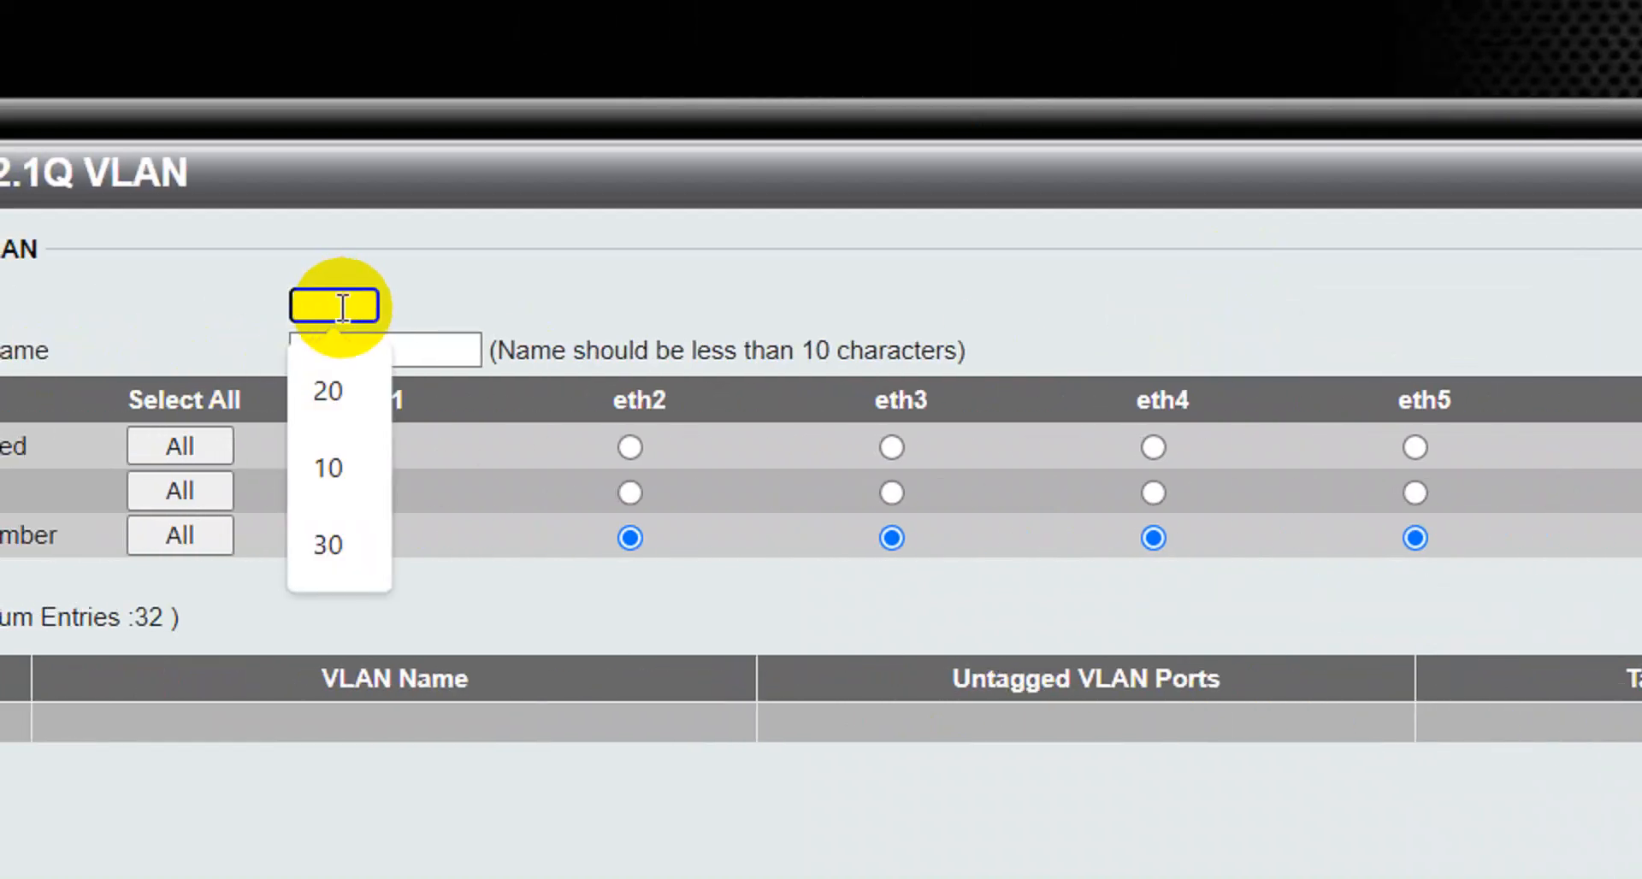
{"action": "left_click", "coordinate": [345, 466]}
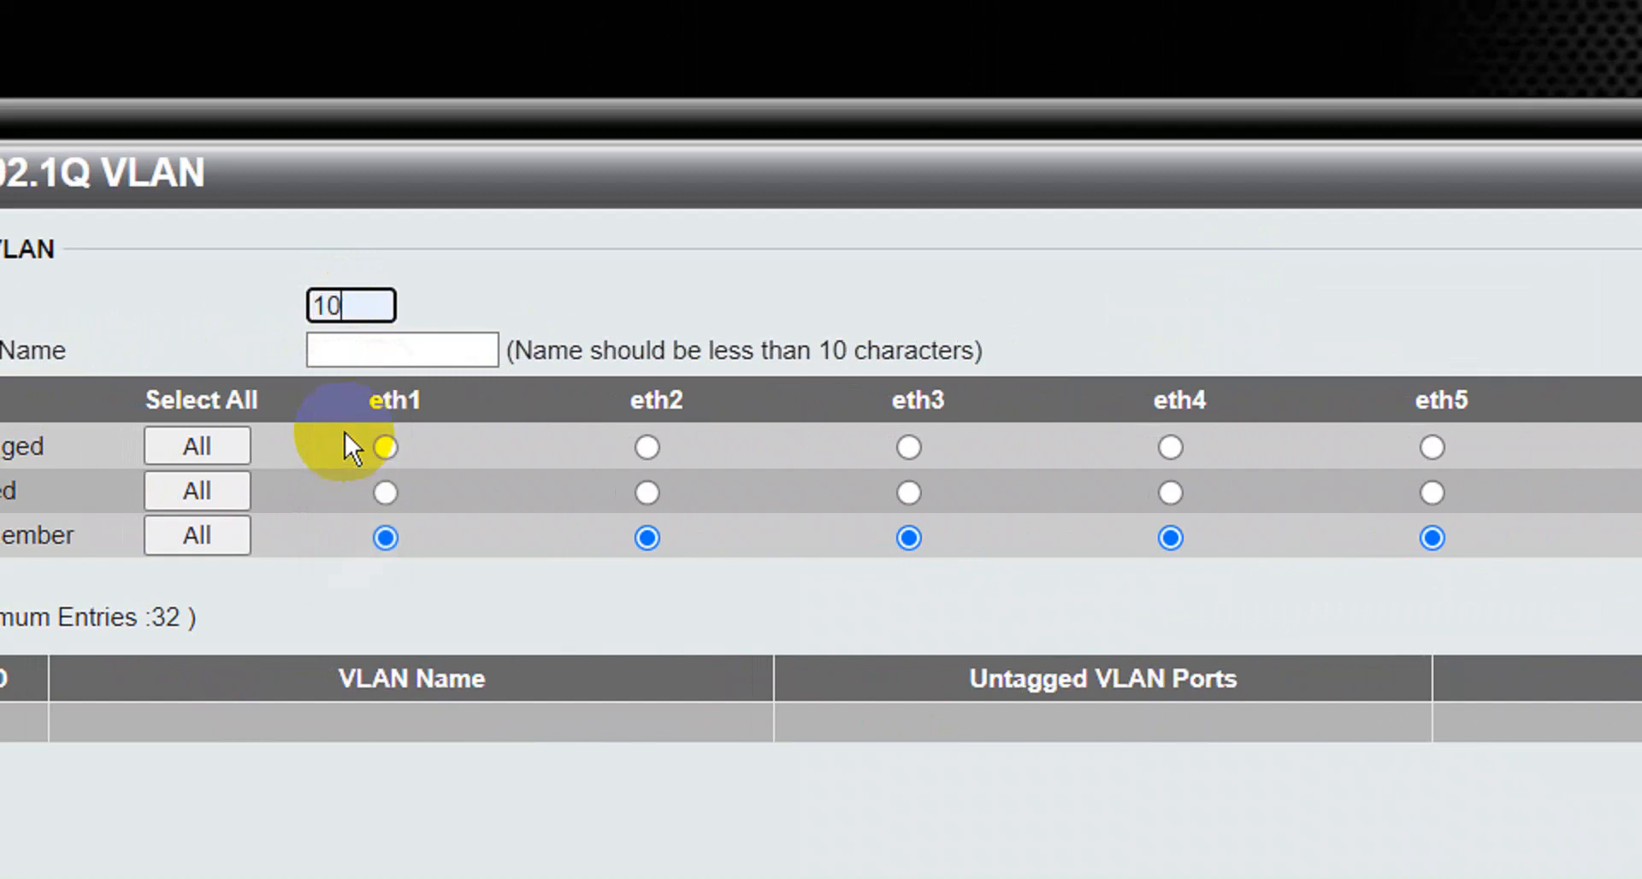
{"action": "left_click", "coordinate": [366, 346]}
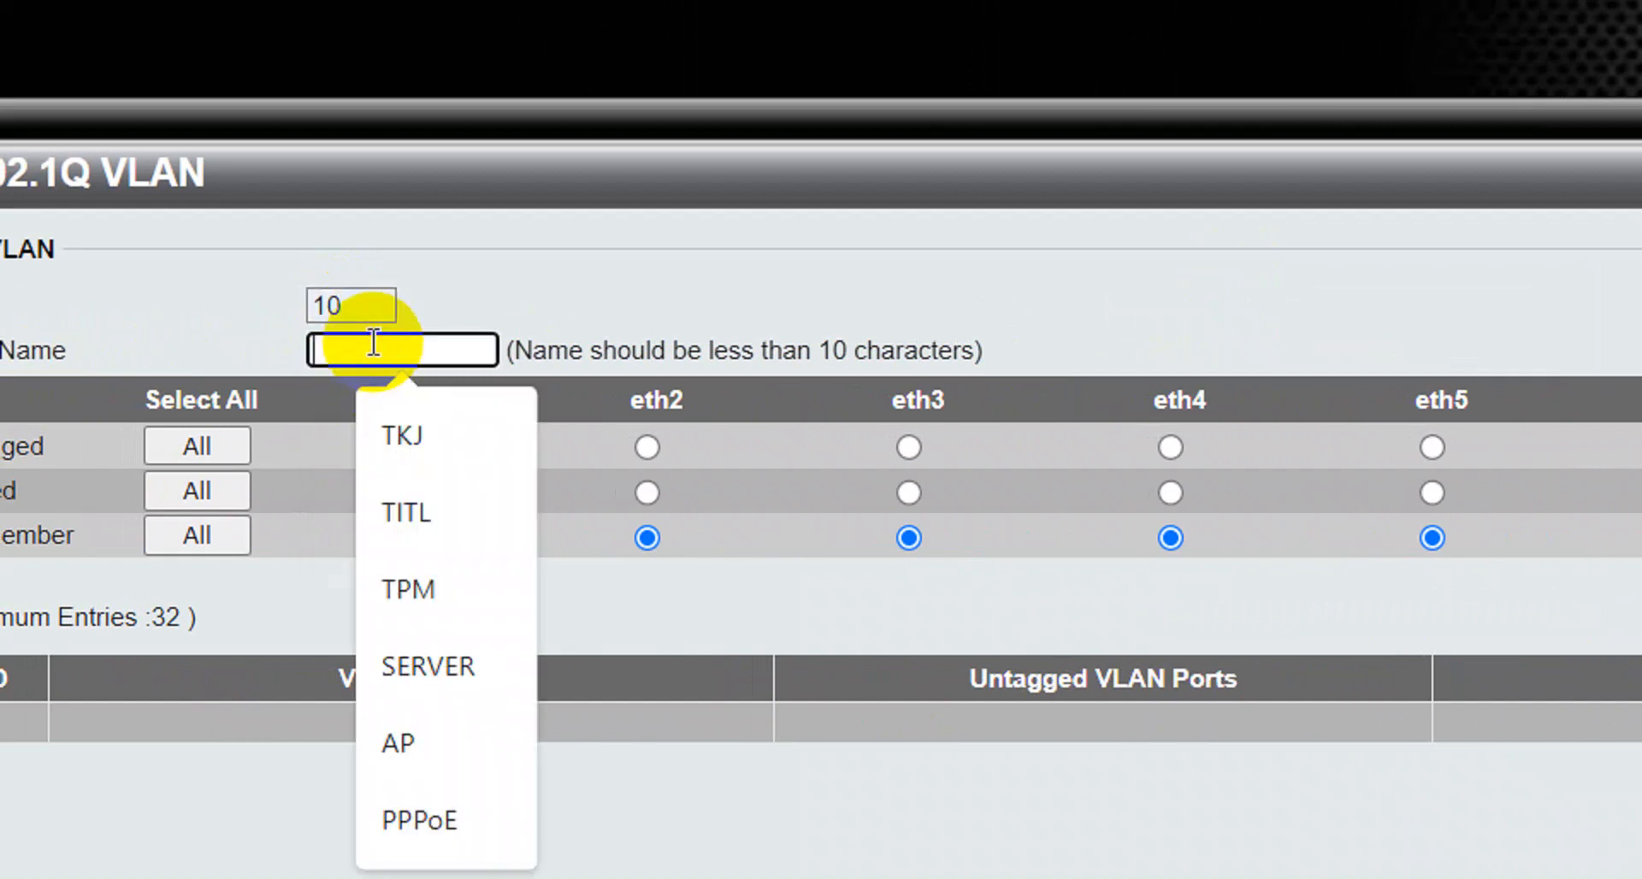
{"action": "left_click", "coordinate": [489, 443]}
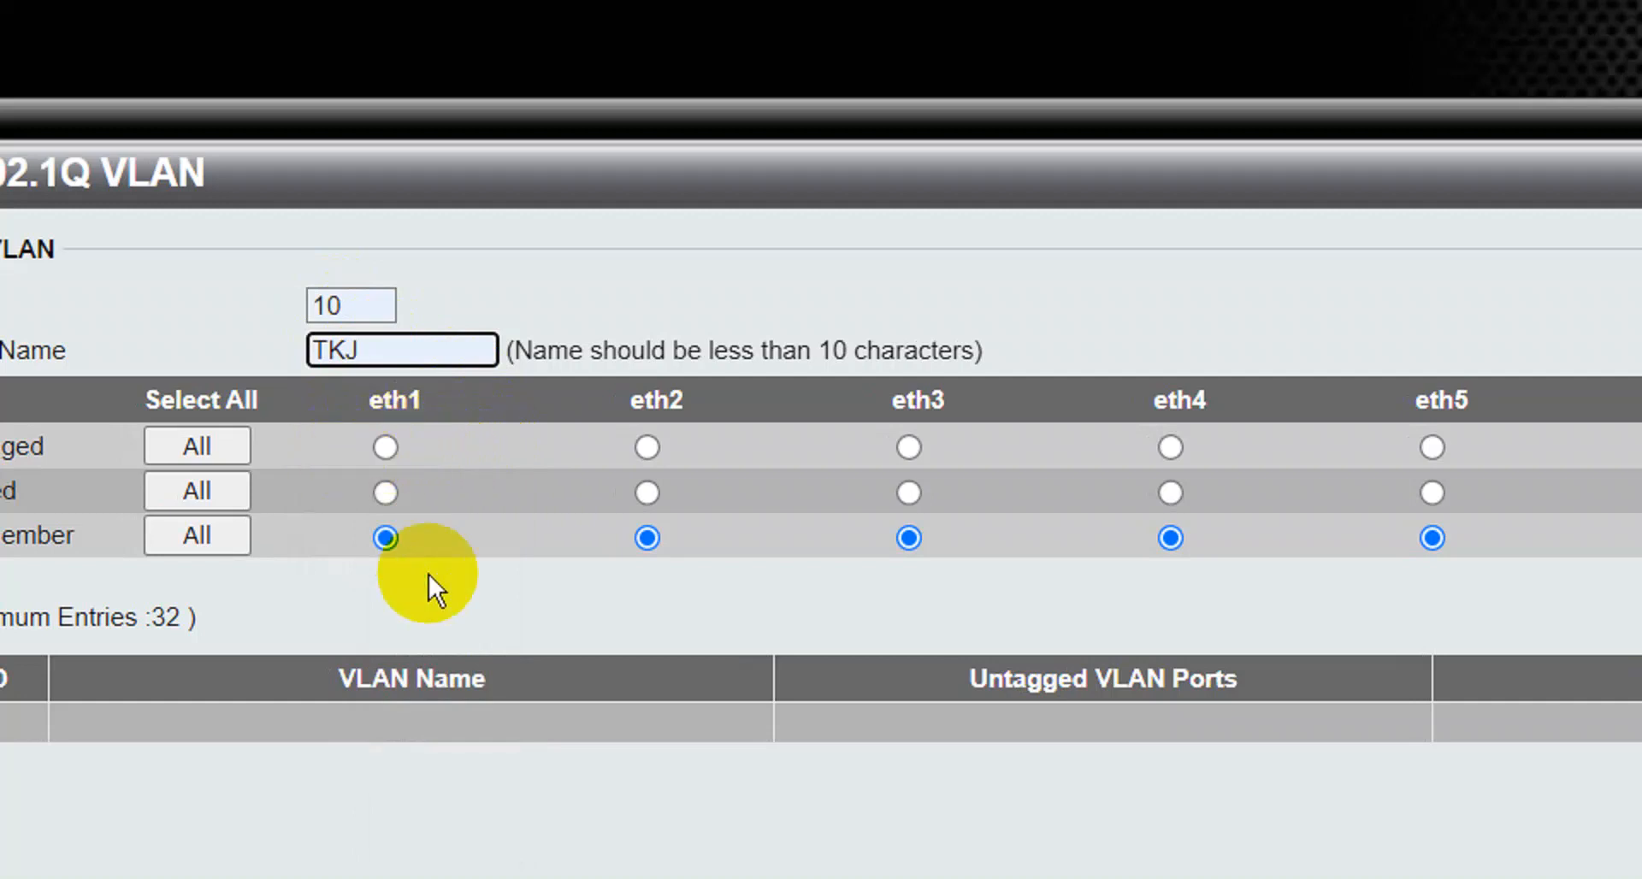
{"action": "left_click", "coordinate": [396, 479]}
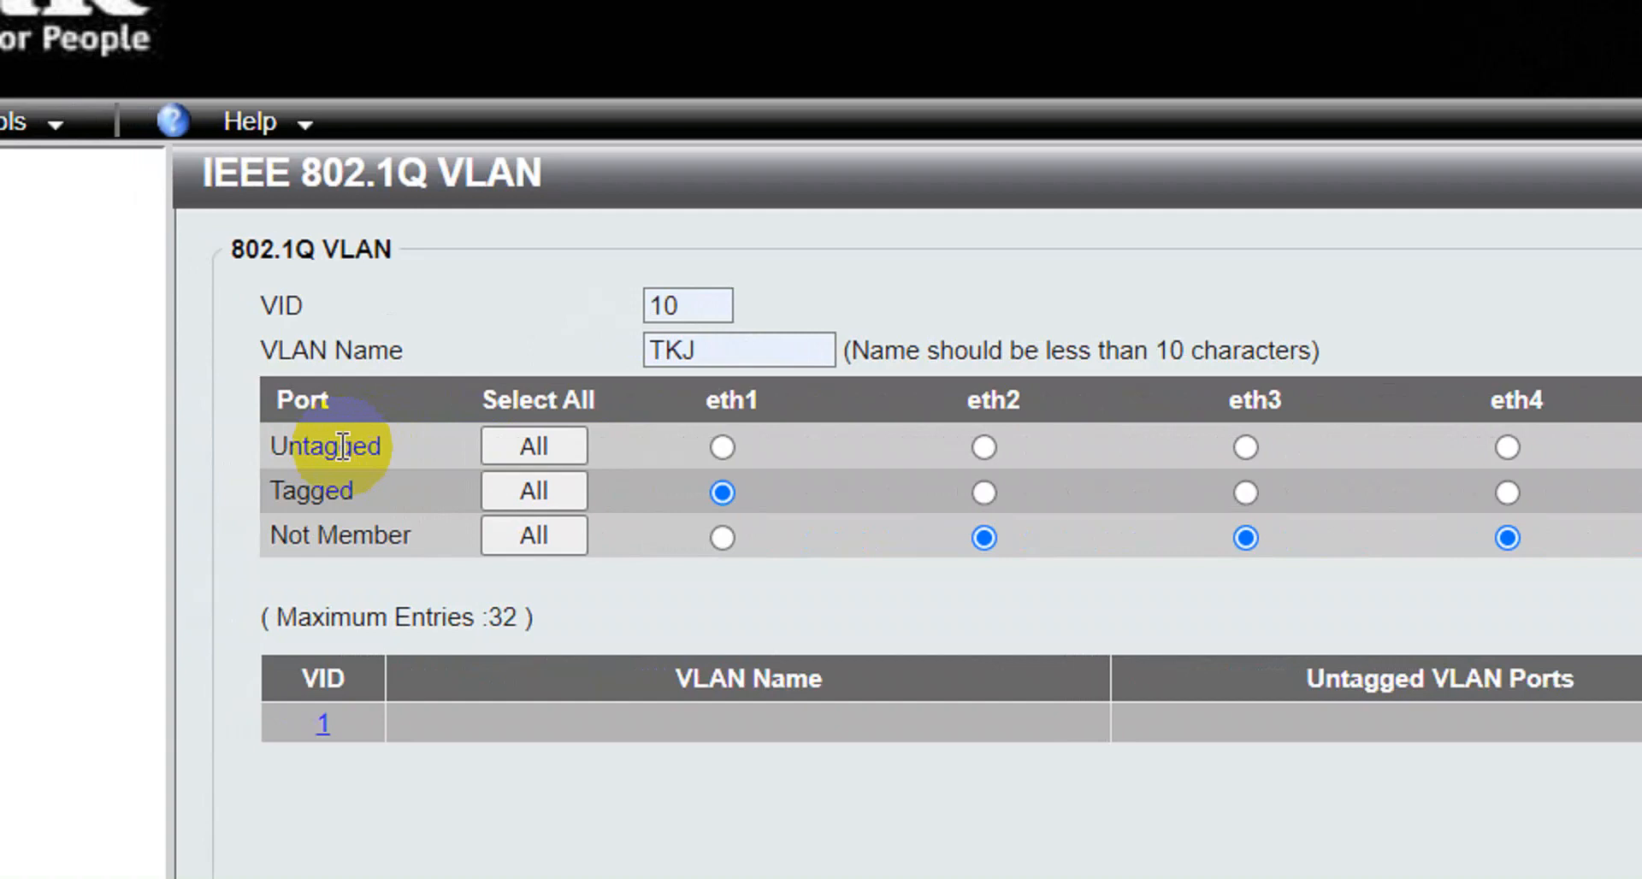
{"action": "left_click", "coordinate": [983, 446]}
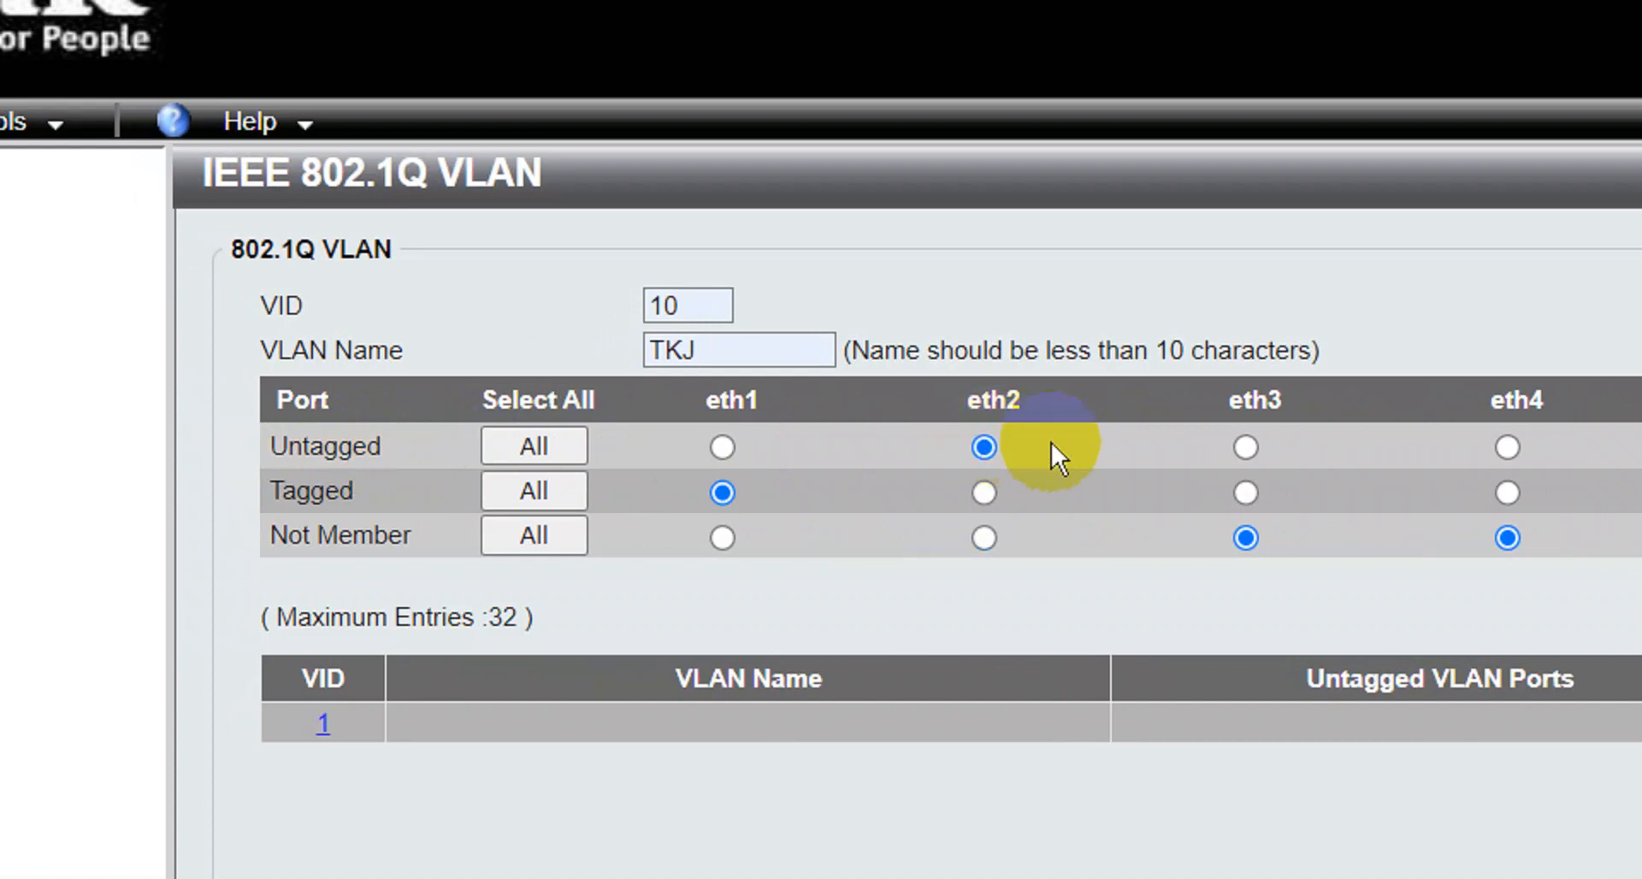
{"action": "left_click", "coordinate": [1244, 446]}
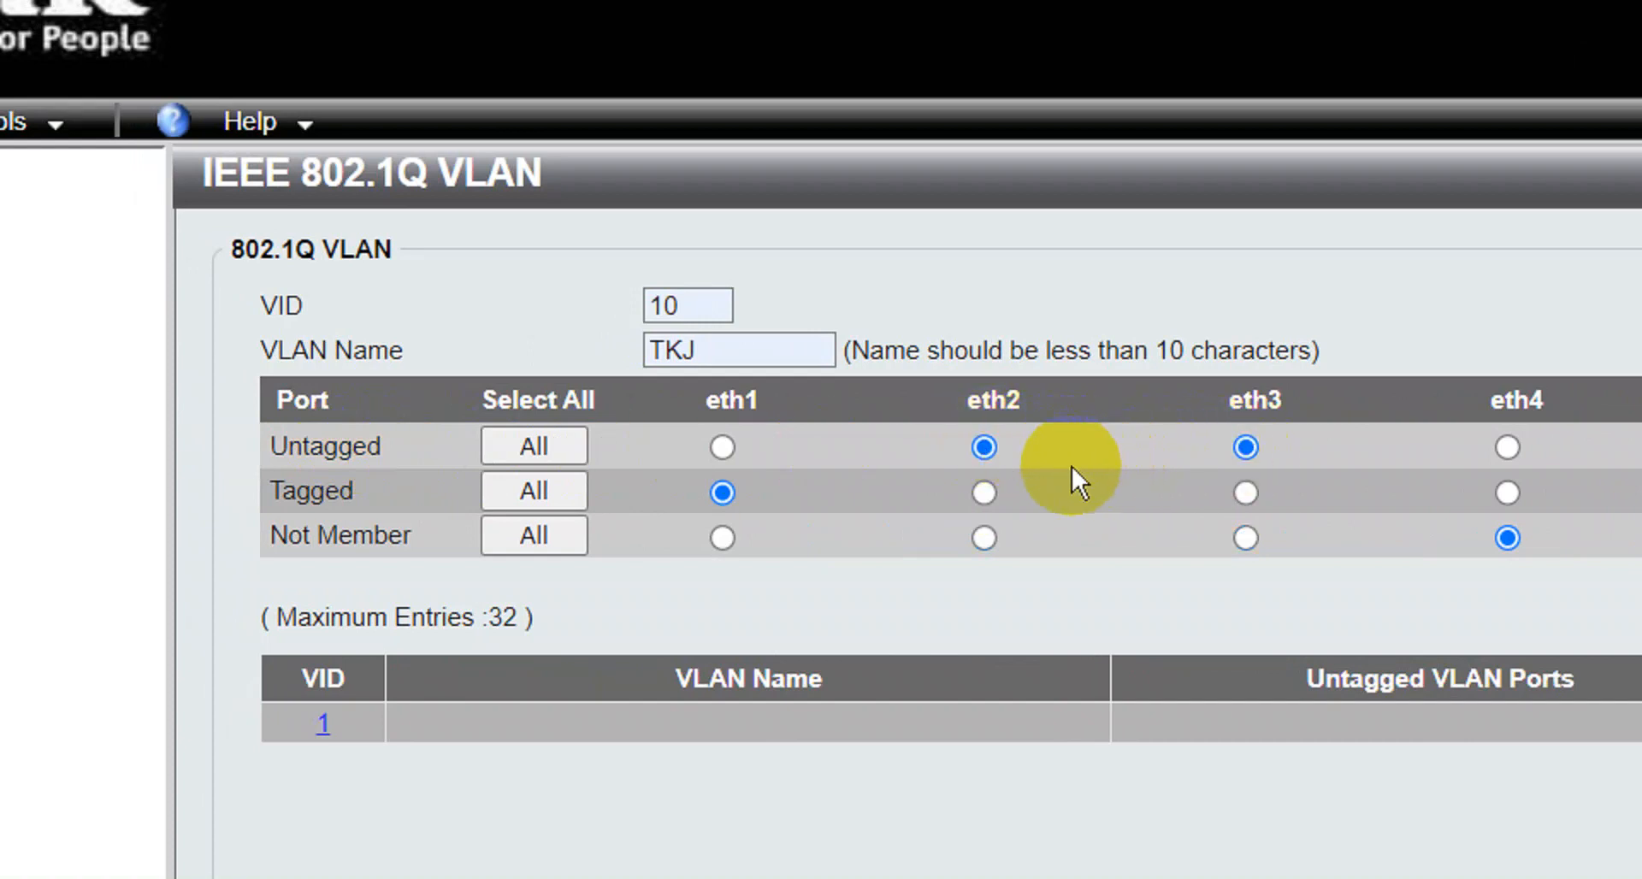
{"action": "left_click", "coordinate": [725, 486]}
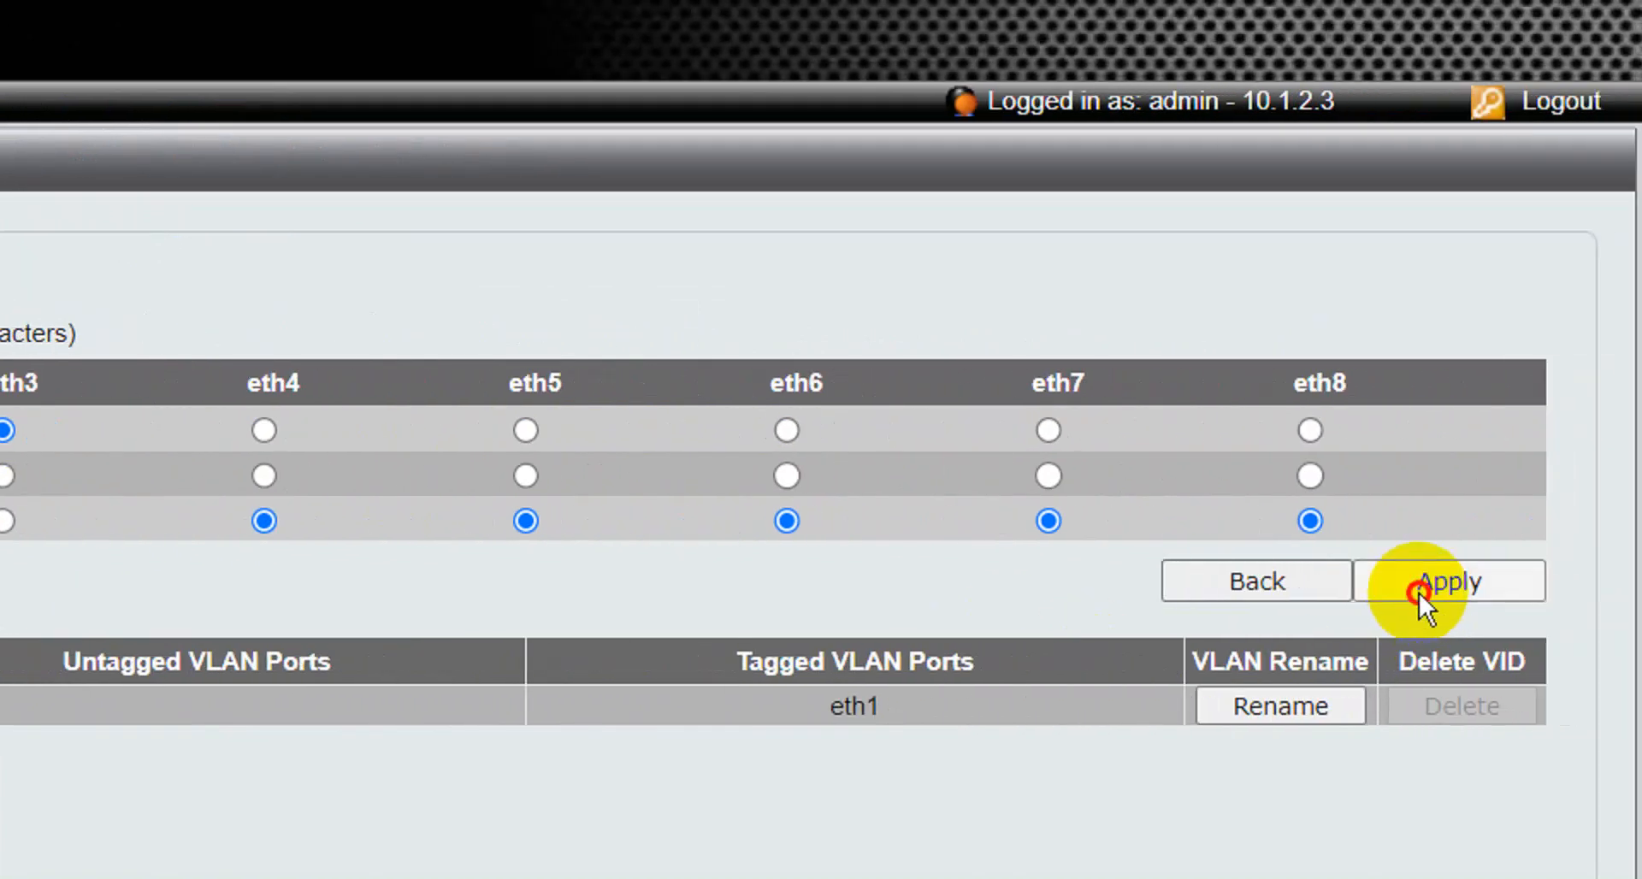
{"action": "left_click", "coordinate": [1419, 593]}
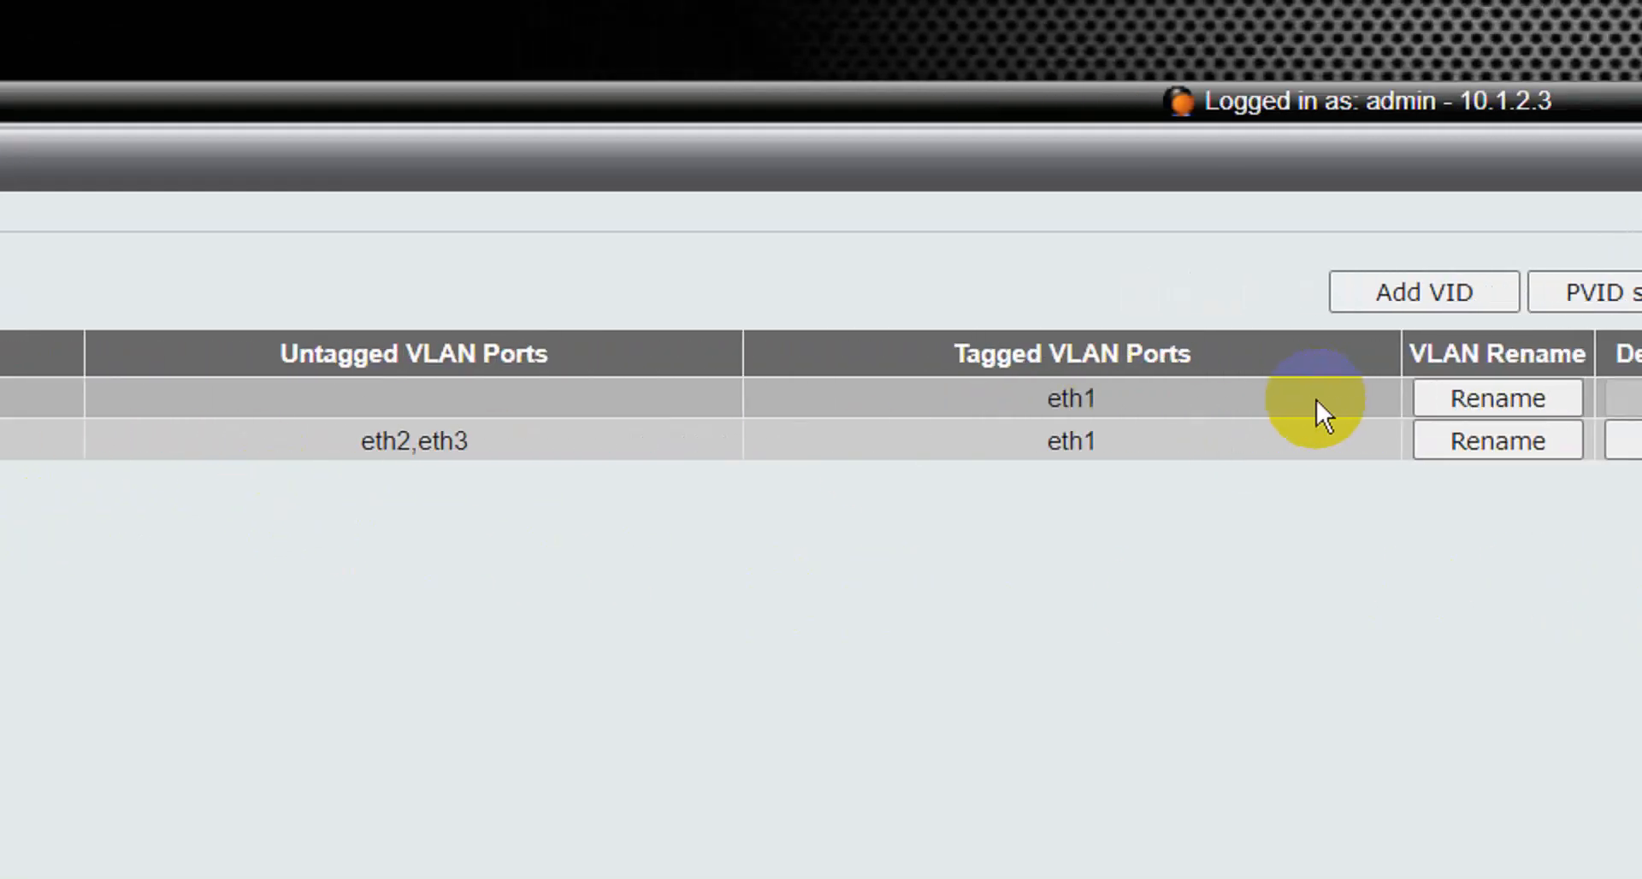
Add VLAN ID 20 named TITL with eth1 tagged and eth4, eth5 untagged, and apply.
{"action": "left_click", "coordinate": [1411, 295]}
{"action": "left_click", "coordinate": [183, 277]}
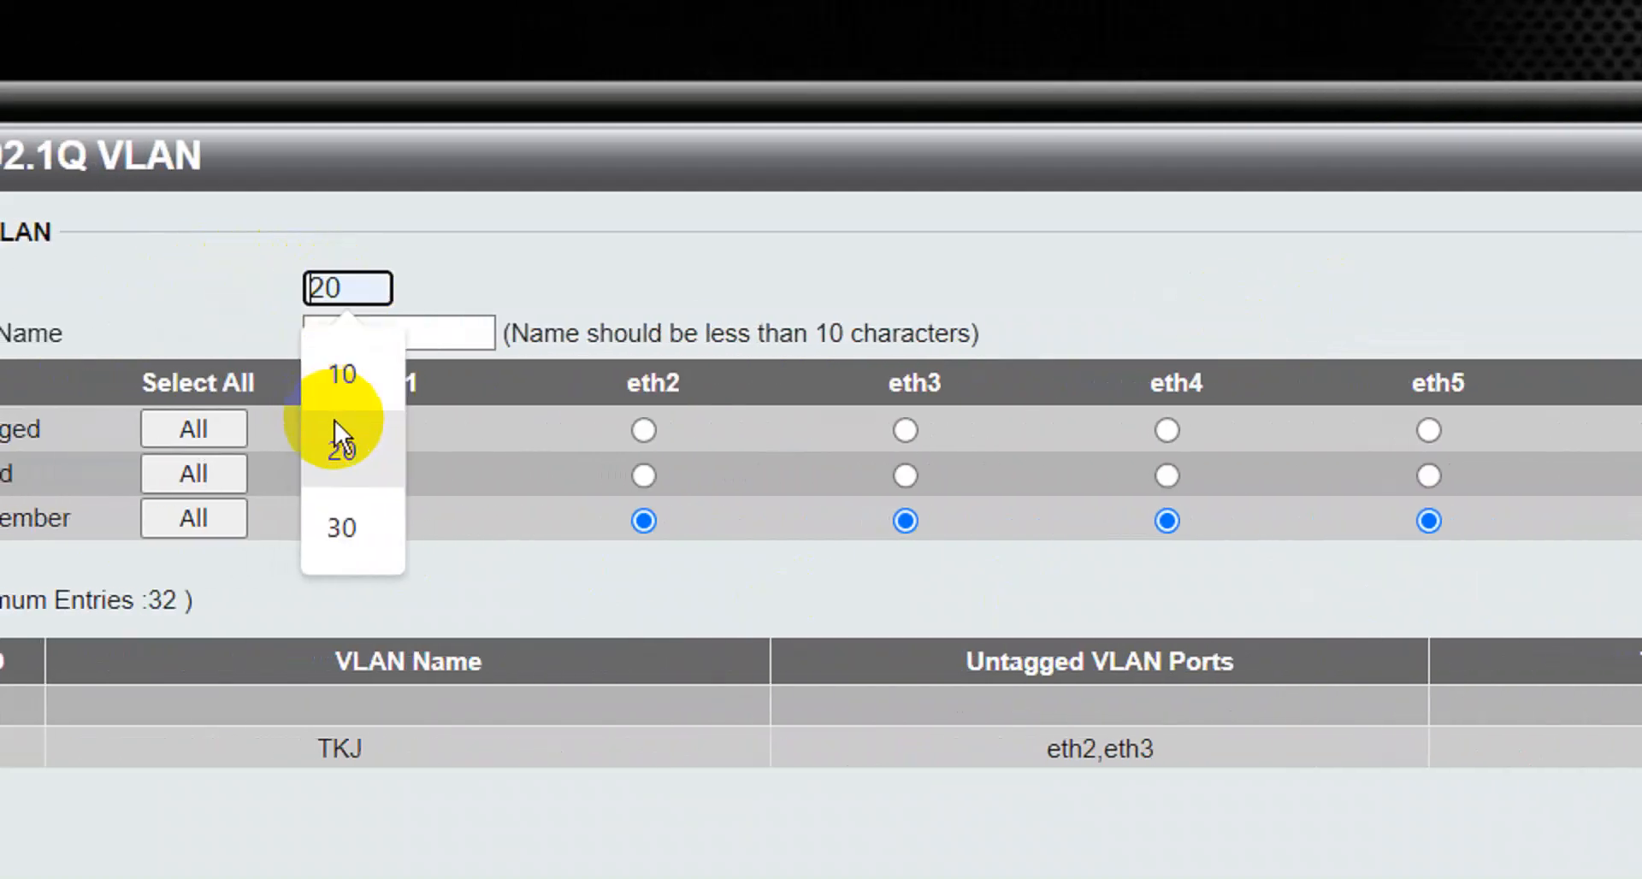
{"action": "left_click", "coordinate": [342, 427]}
{"action": "left_click", "coordinate": [377, 334]}
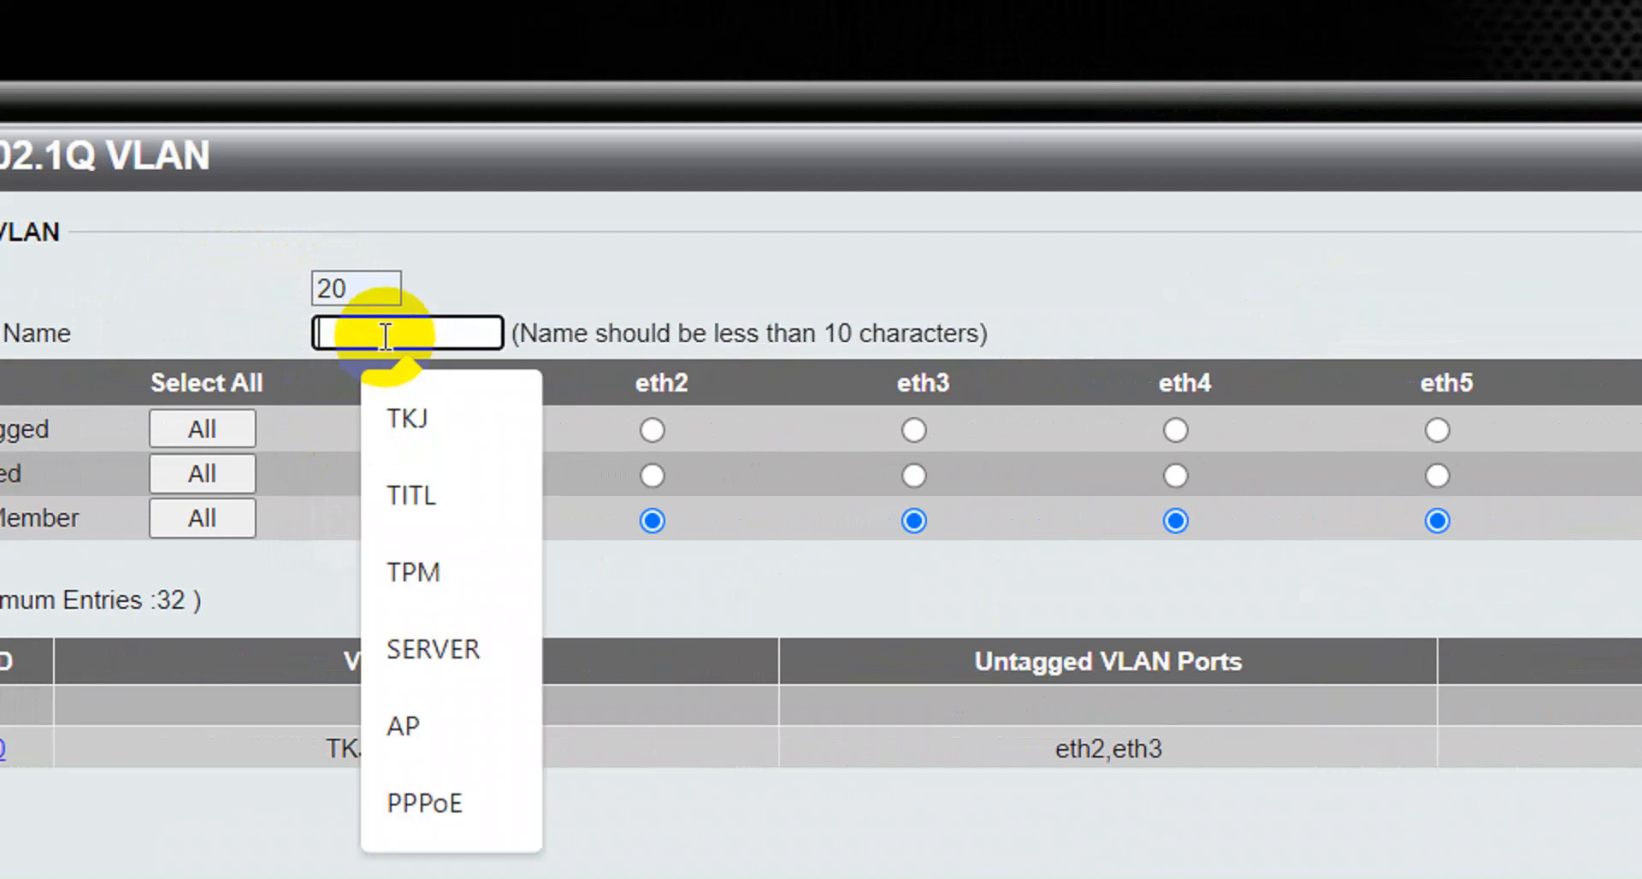
{"action": "left_click", "coordinate": [389, 483]}
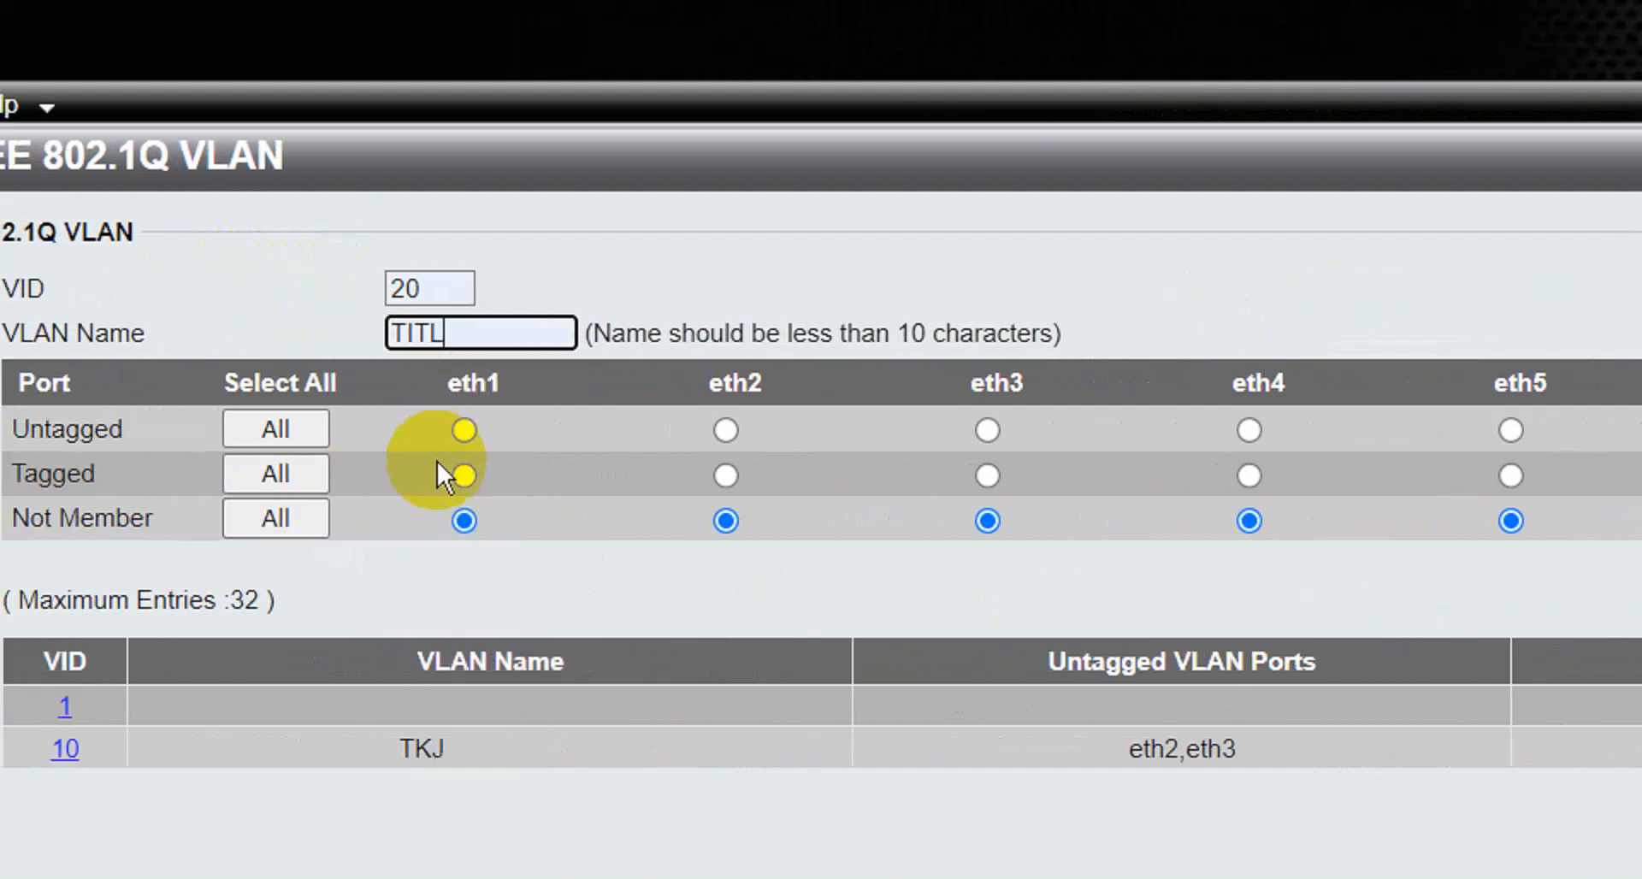
{"action": "left_click", "coordinate": [456, 479]}
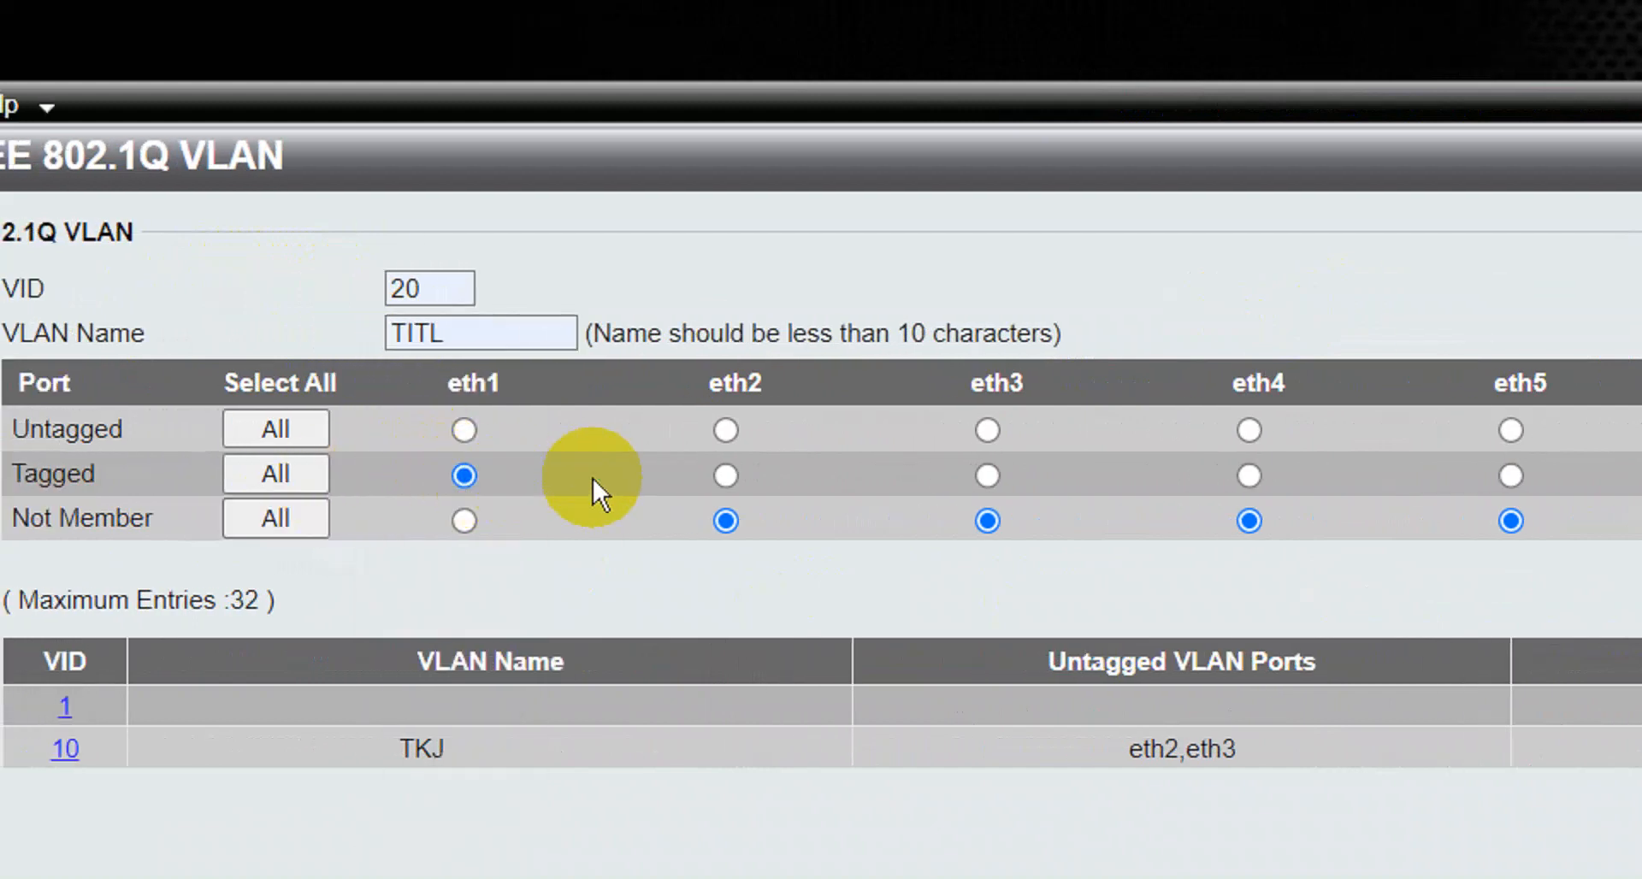
{"action": "left_click", "coordinate": [1248, 430]}
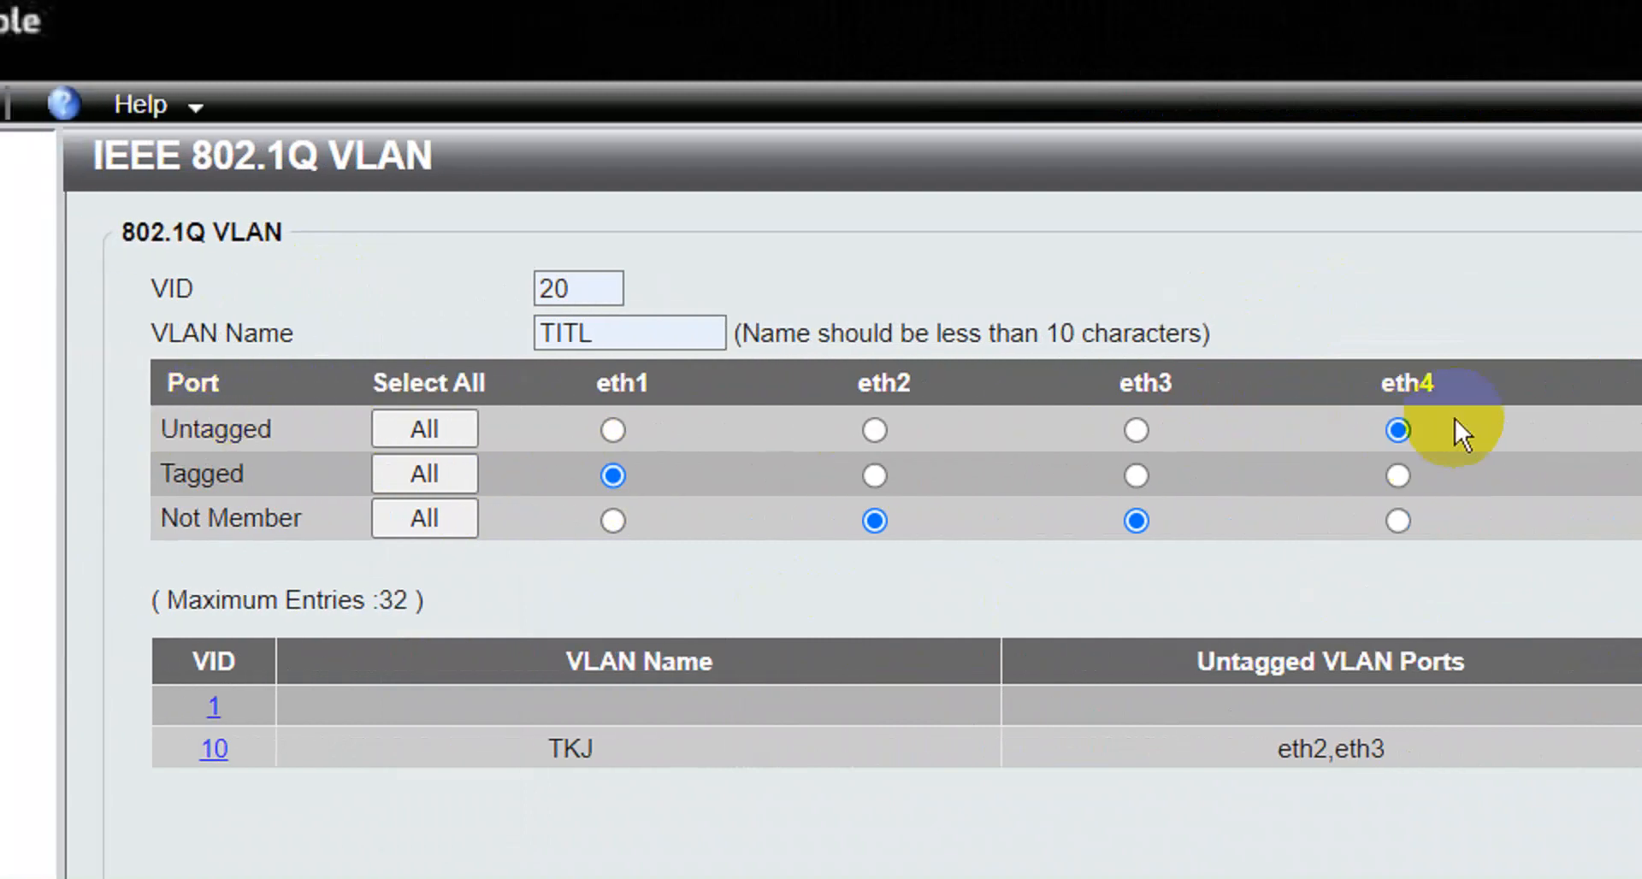
{"action": "left_click", "coordinate": [1304, 430]}
{"action": "left_click", "coordinate": [1395, 581]}
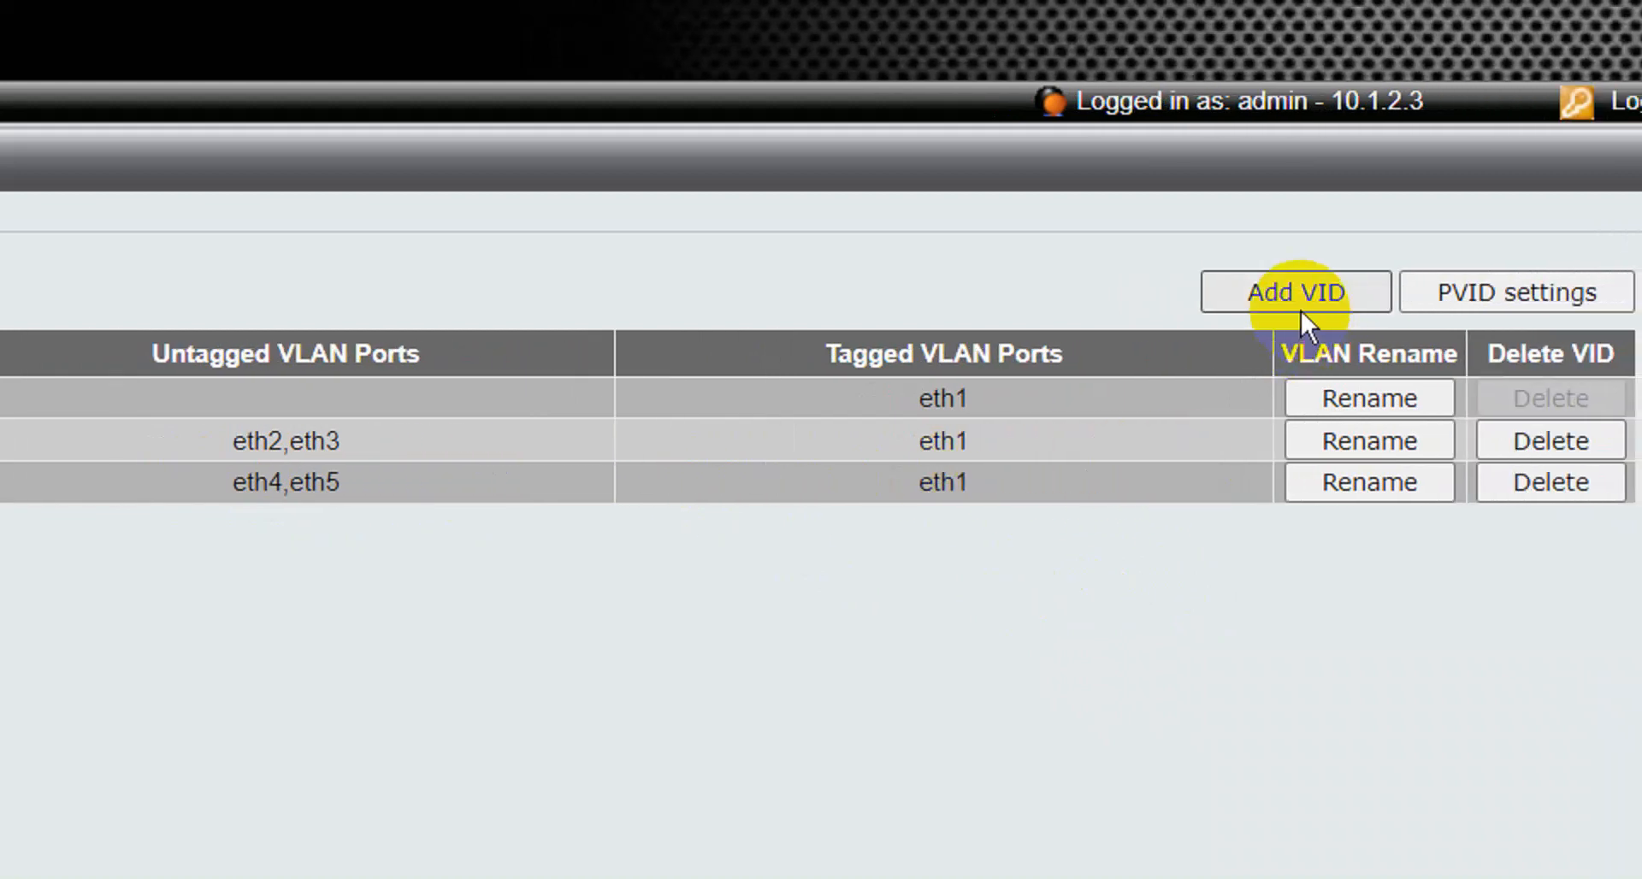
Add VLAN ID 30 named TPm with eth6, eth7 untagged and eth1 tagged, and apply.
{"action": "left_click", "coordinate": [1304, 293]}
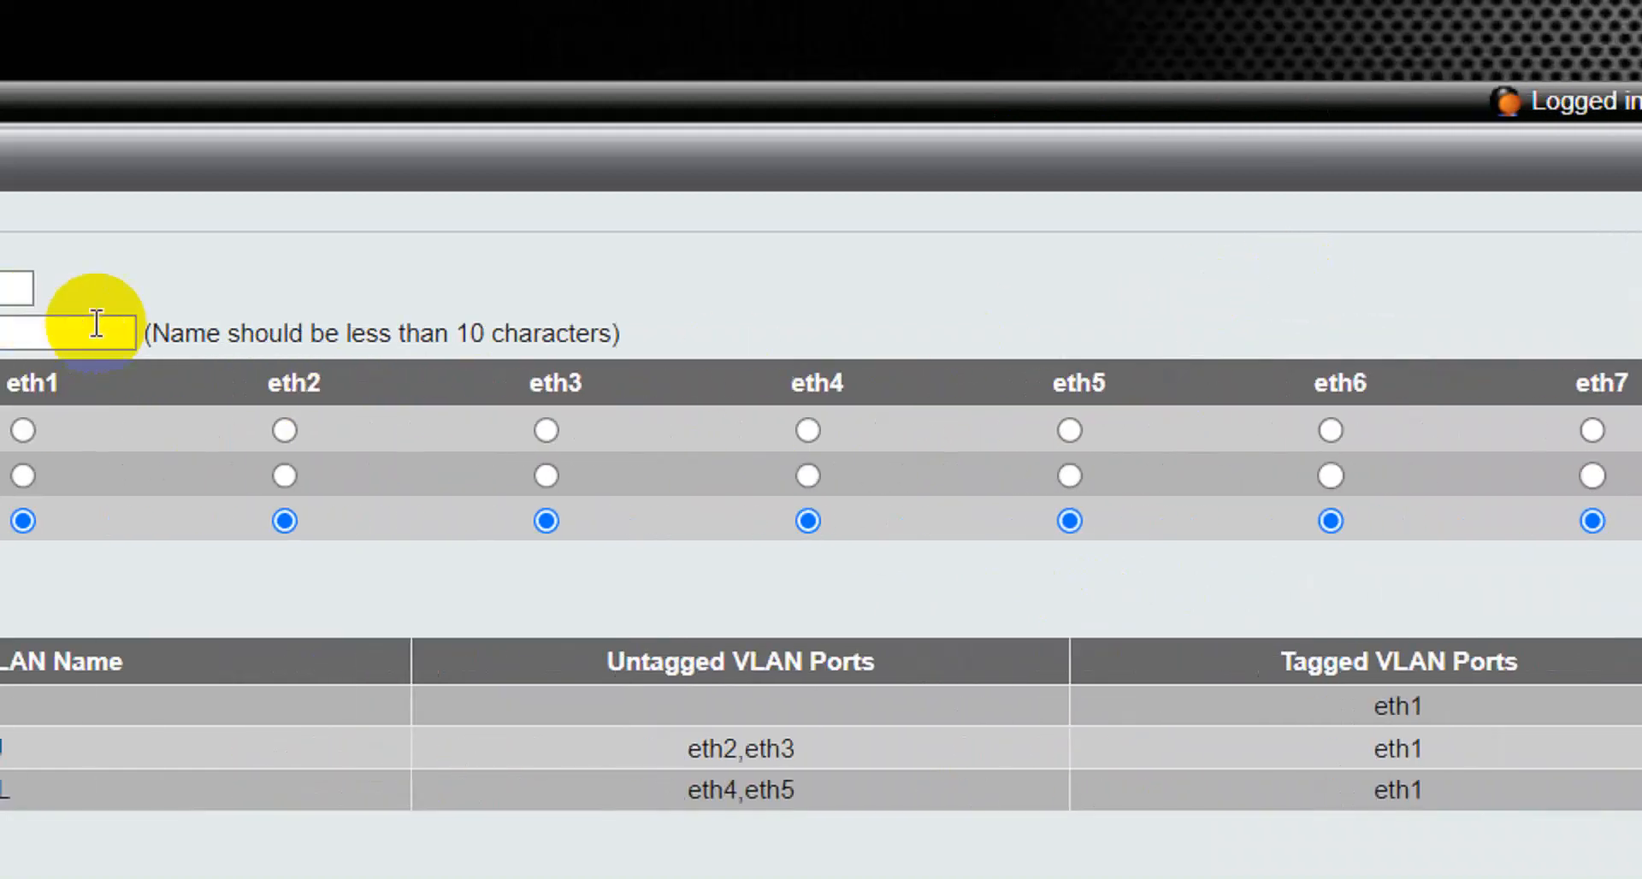
{"action": "left_click", "coordinate": [14, 287]}
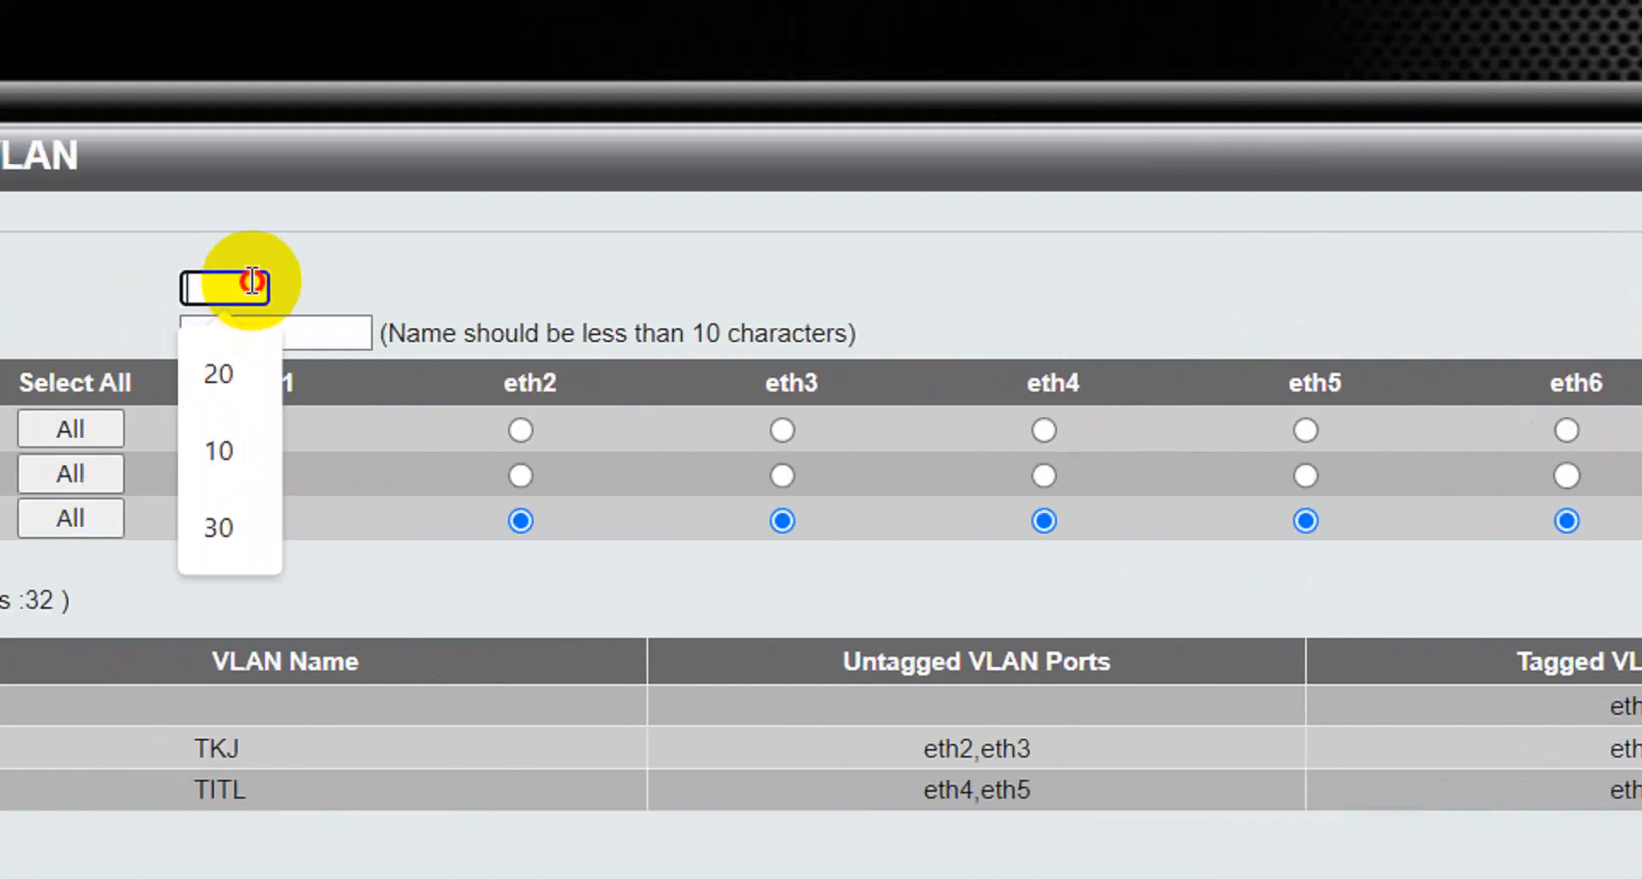
{"action": "left_click", "coordinate": [216, 528]}
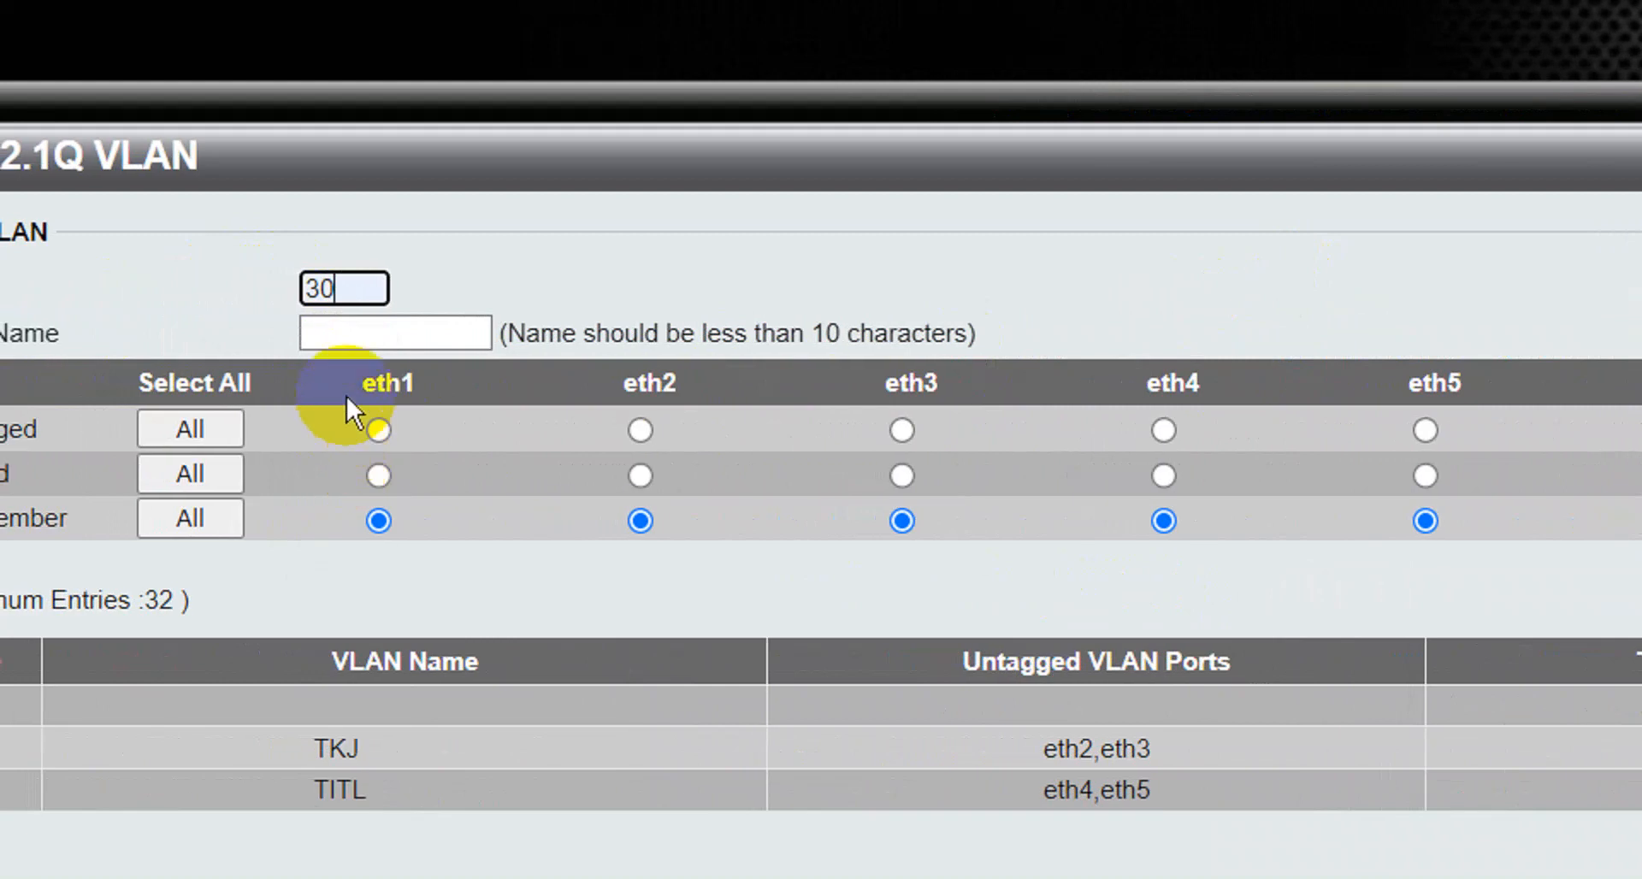
{"action": "left_click", "coordinate": [371, 334]}
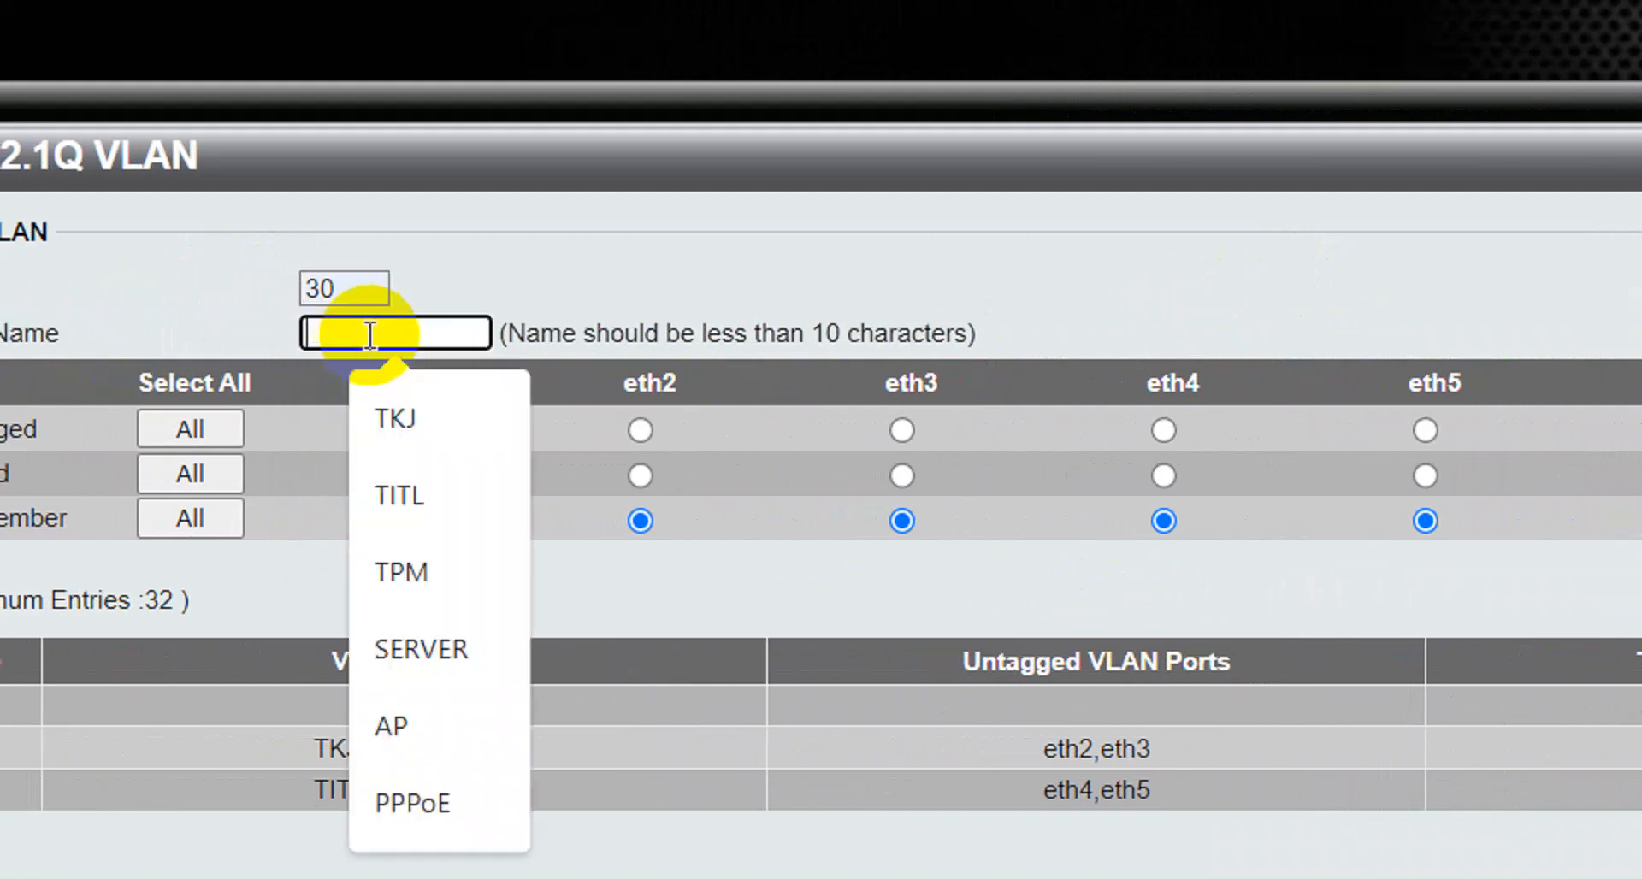
{"action": "left_click", "coordinate": [403, 570]}
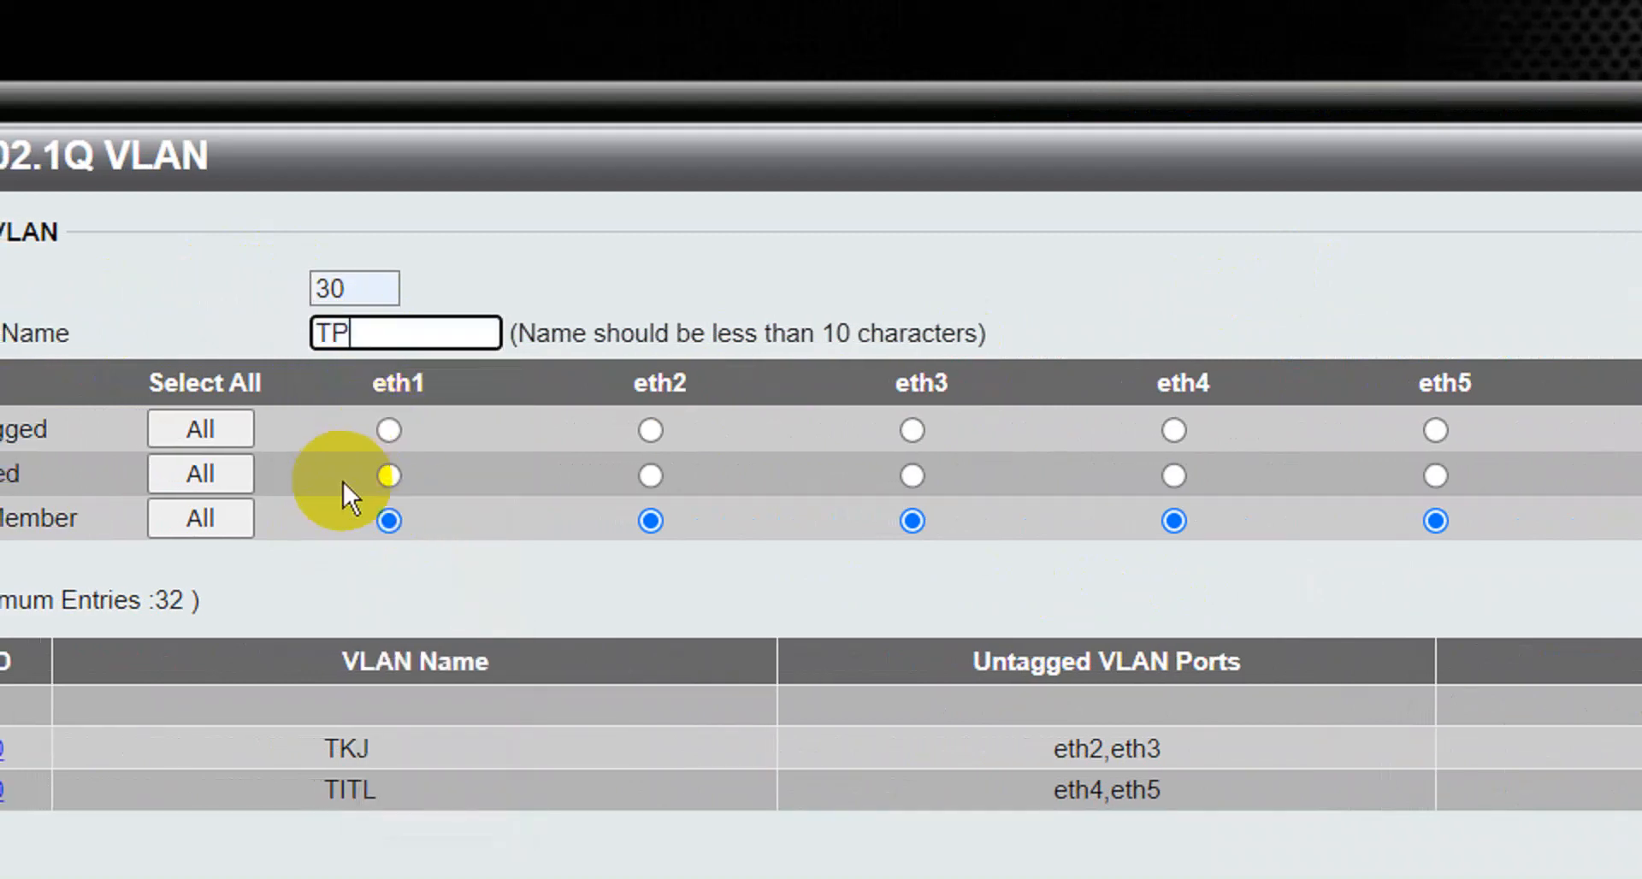
{"action": "key", "text": "BackSpace"}
{"action": "type", "text": "m"}
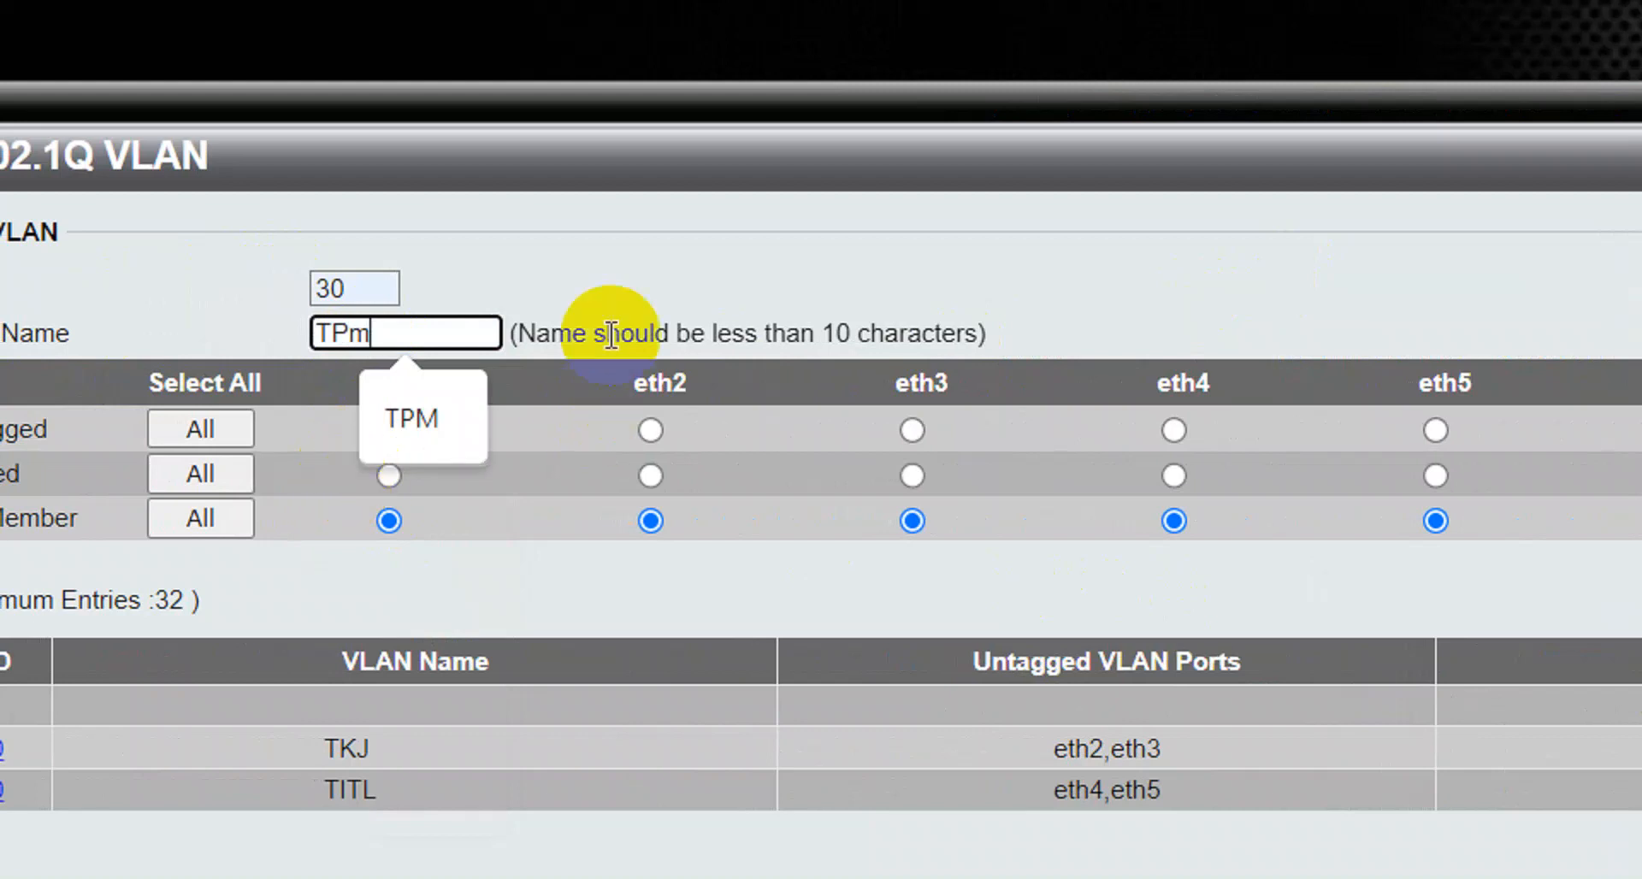
{"action": "left_click", "coordinate": [630, 271]}
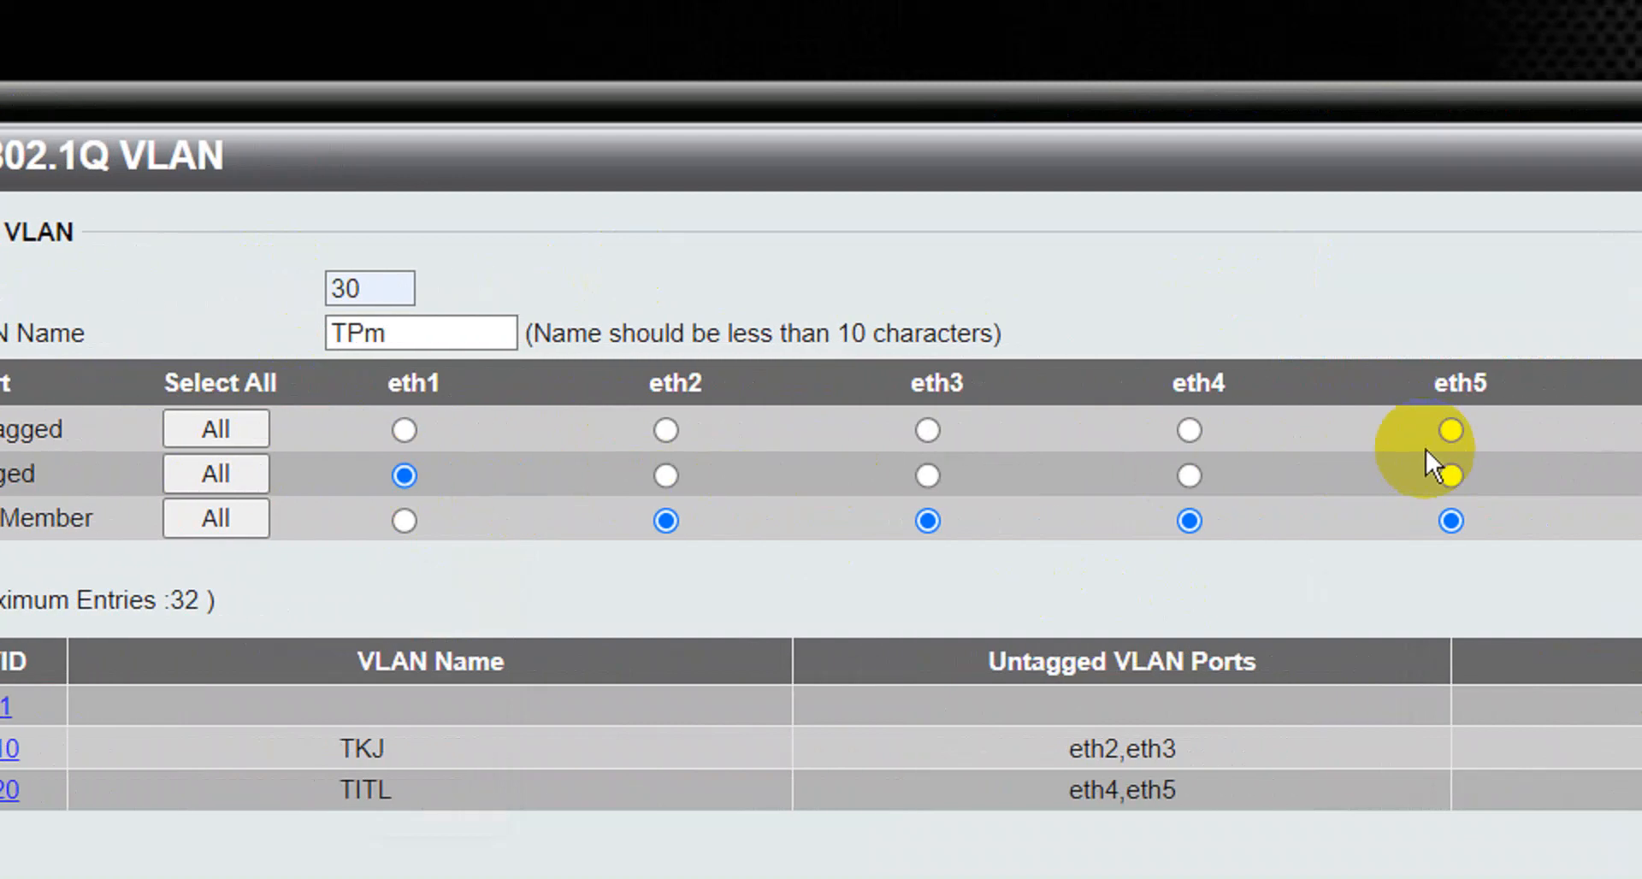
{"action": "left_click", "coordinate": [1456, 430]}
{"action": "left_click", "coordinate": [1613, 430]}
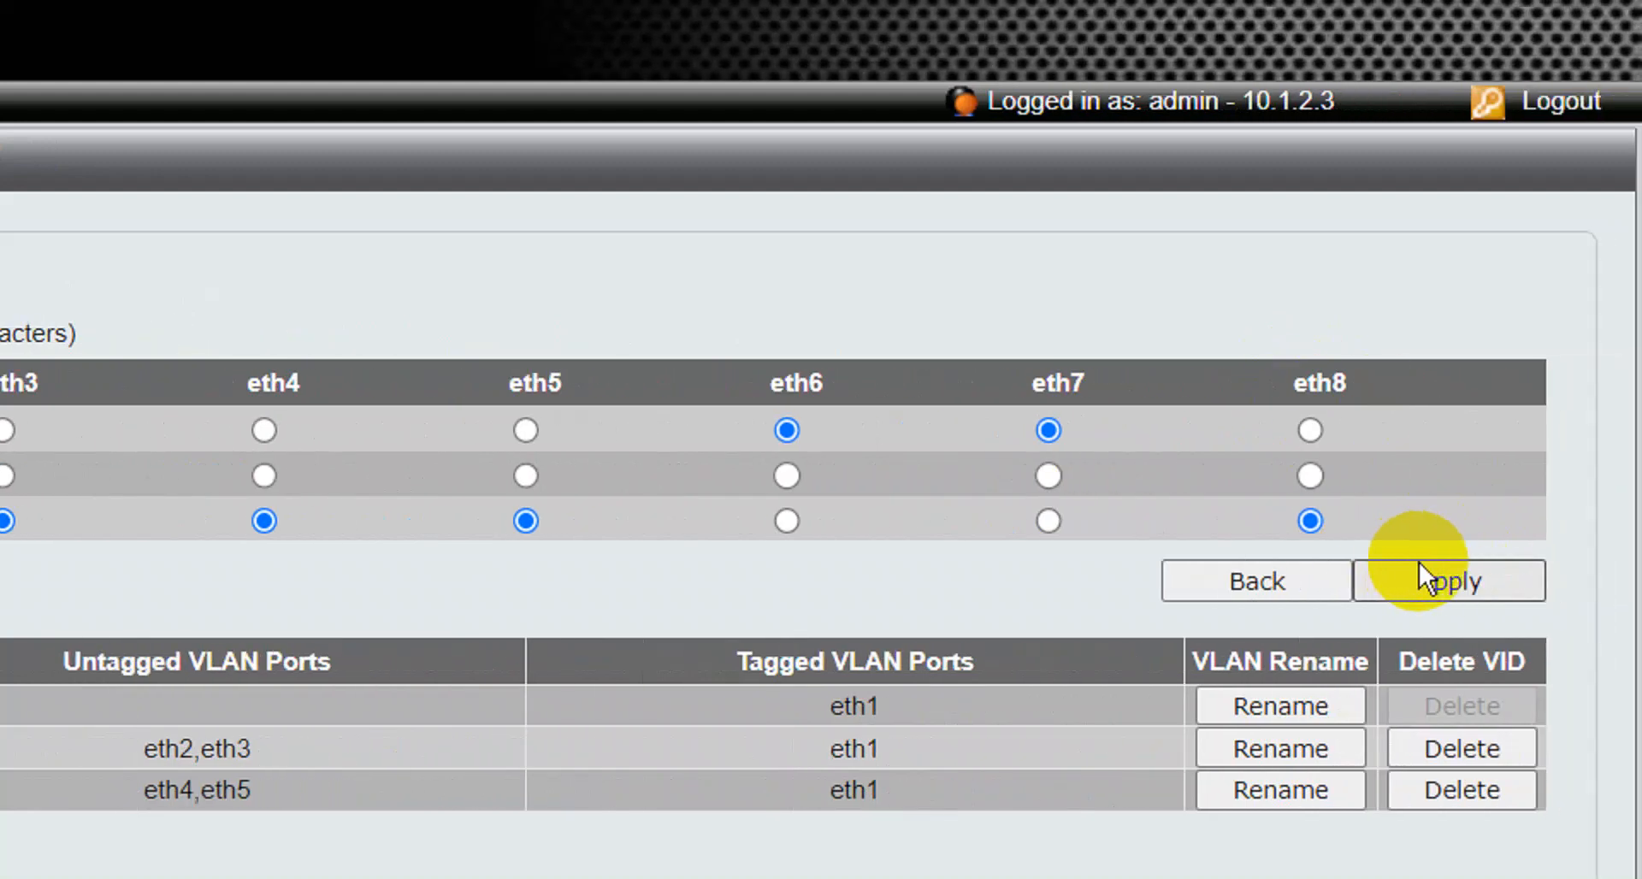
{"action": "left_click", "coordinate": [1419, 573]}
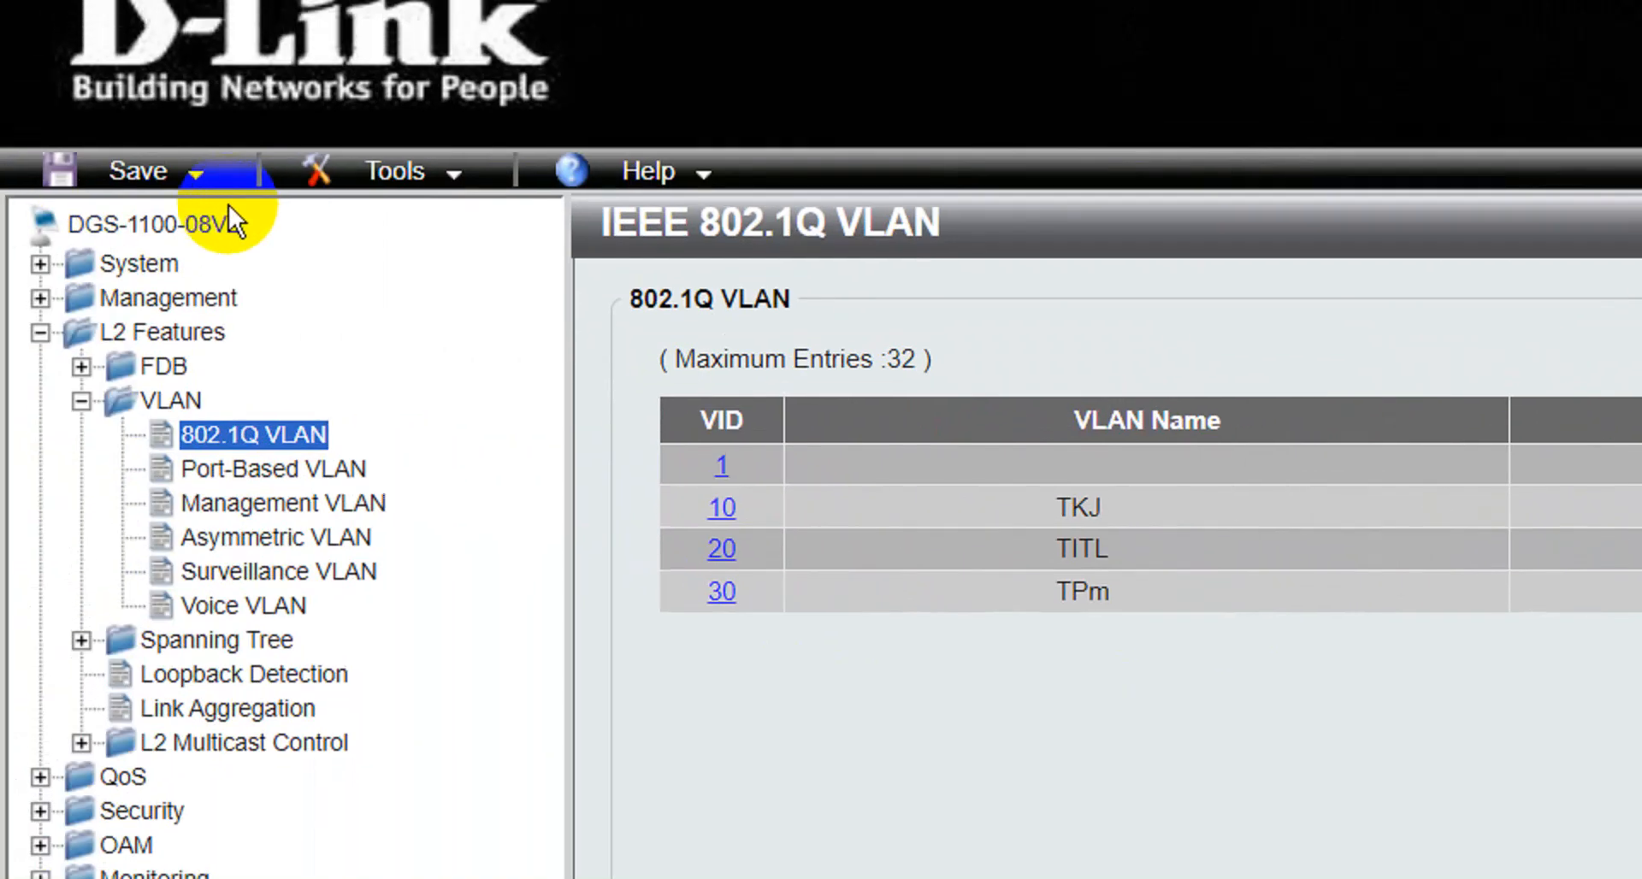
Write the switch's four-VLAN configuration to flash from the Save Configuration page and acknowledge the confirmation.
{"action": "left_click", "coordinate": [0, 99]}
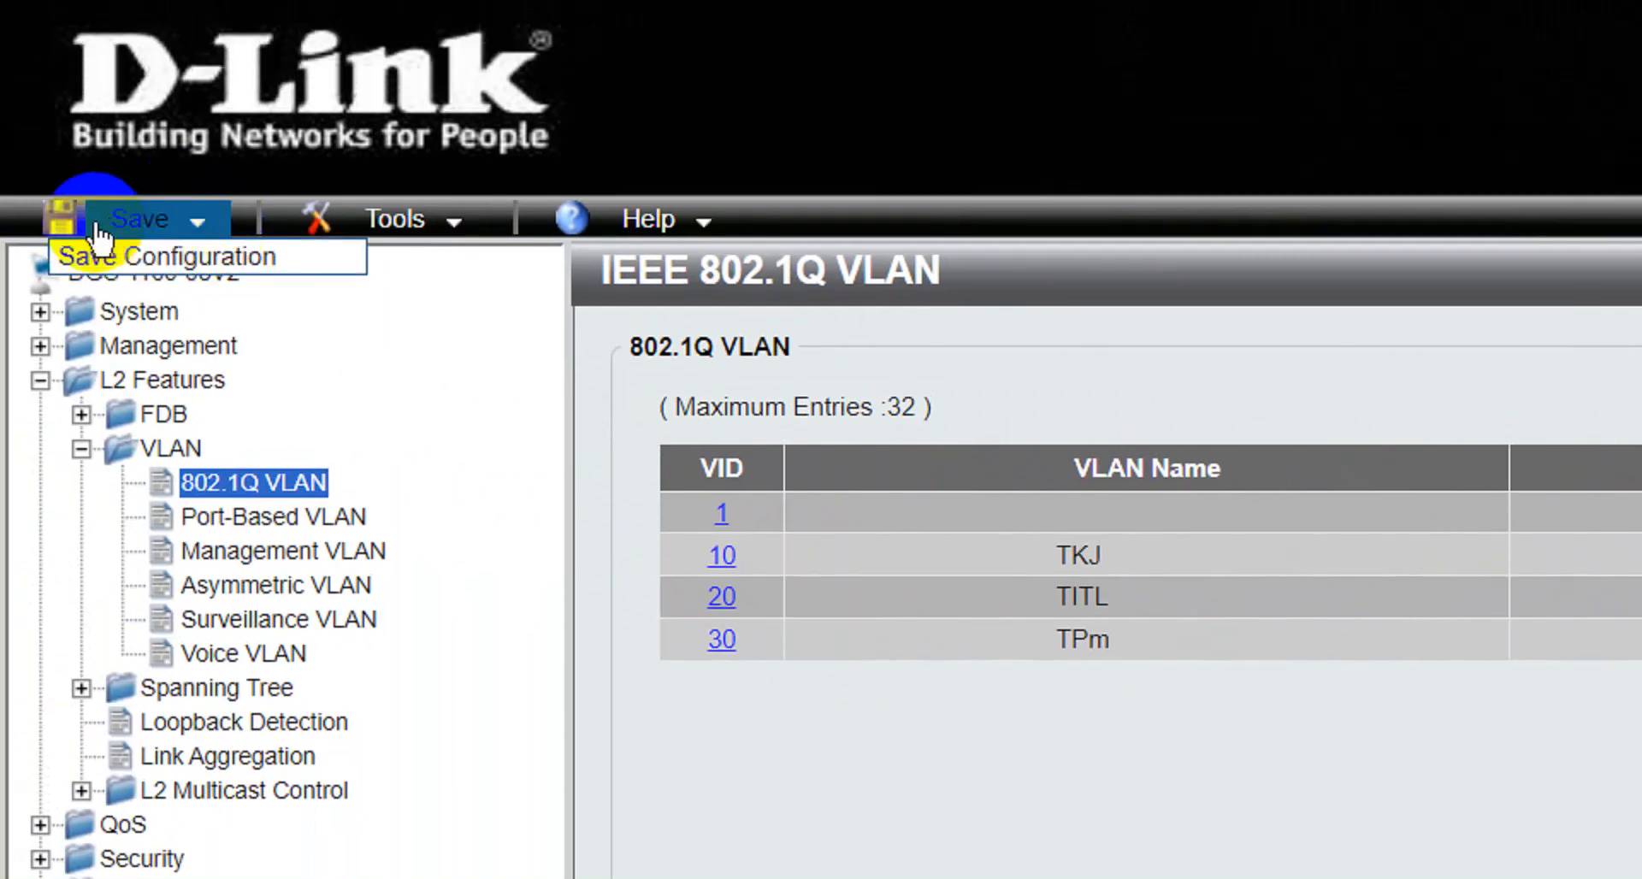
{"action": "left_click", "coordinate": [145, 275]}
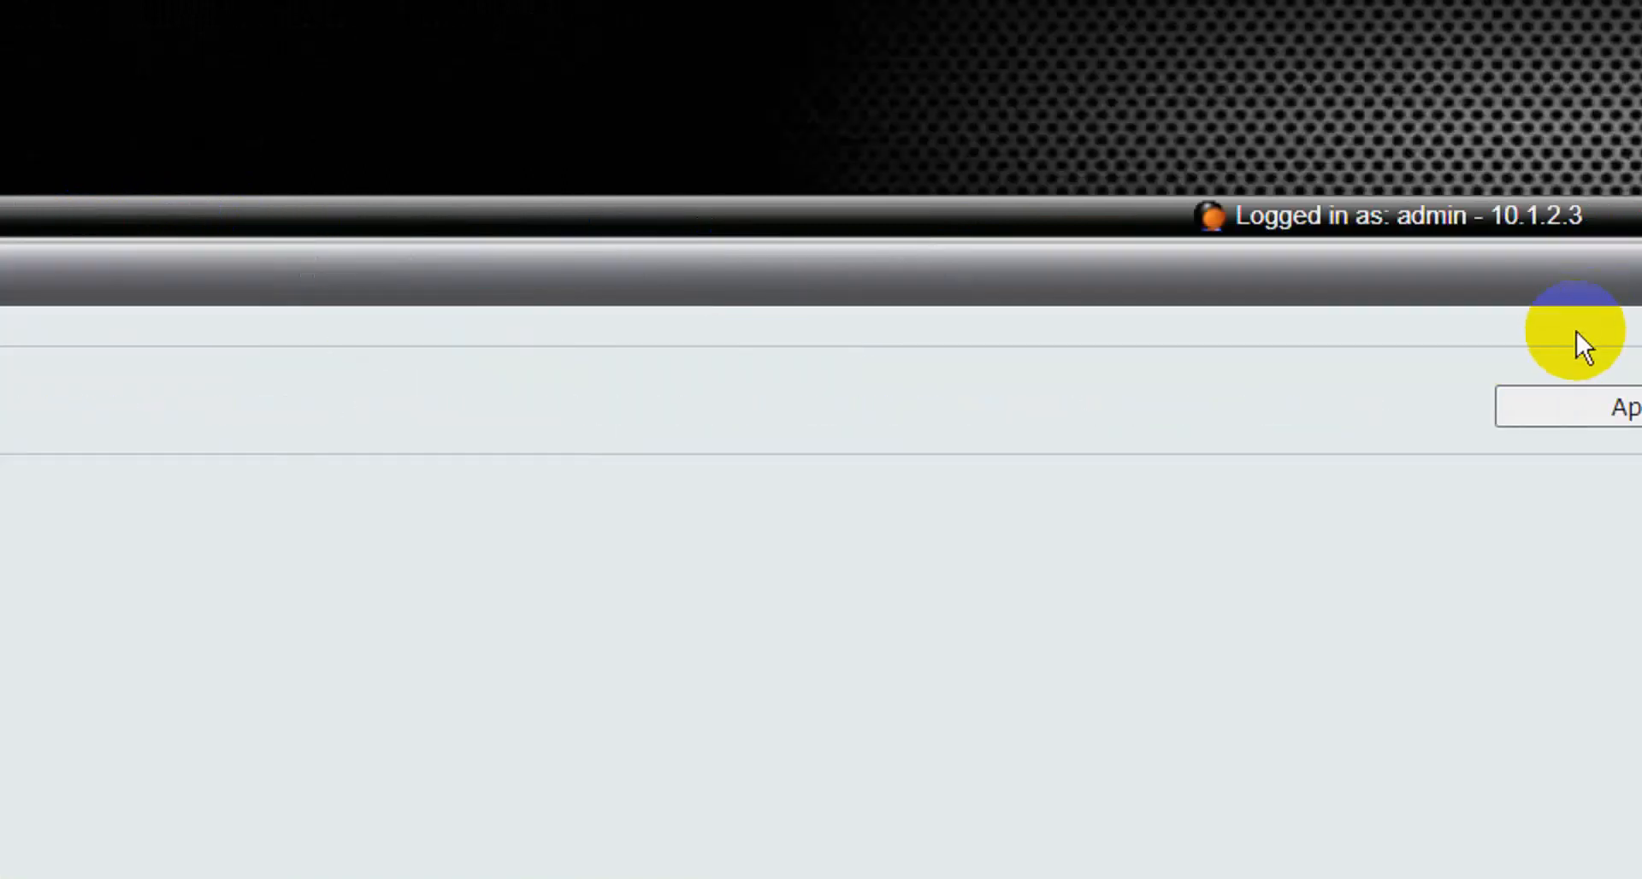
{"action": "left_click", "coordinate": [1367, 391]}
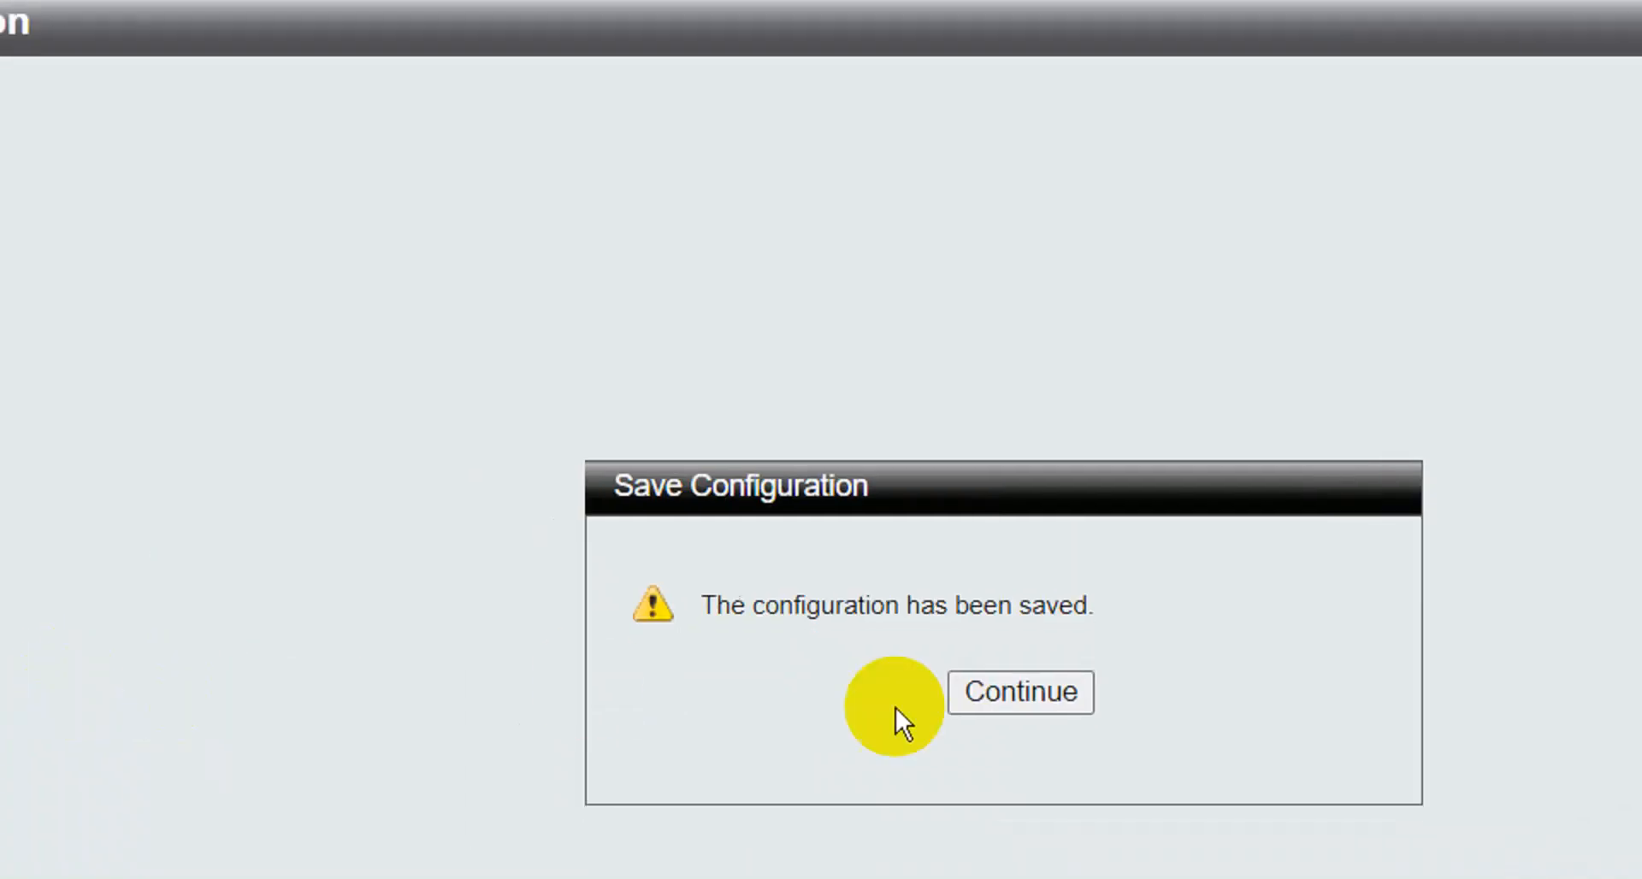
{"action": "left_click", "coordinate": [1013, 663]}
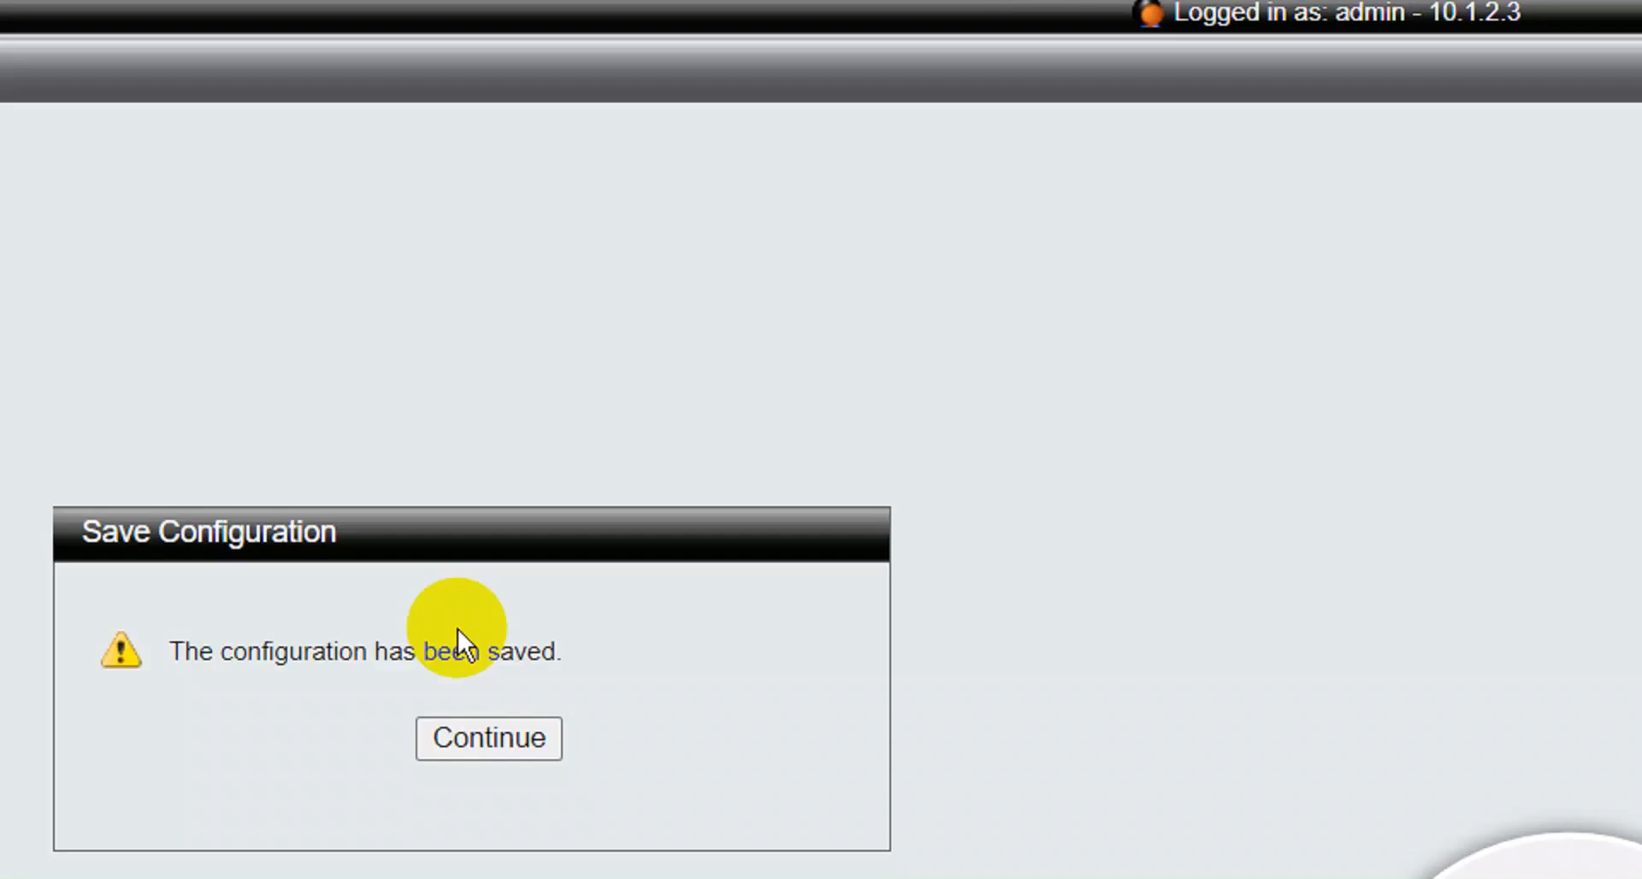
{"action": "left_click", "coordinate": [516, 690]}
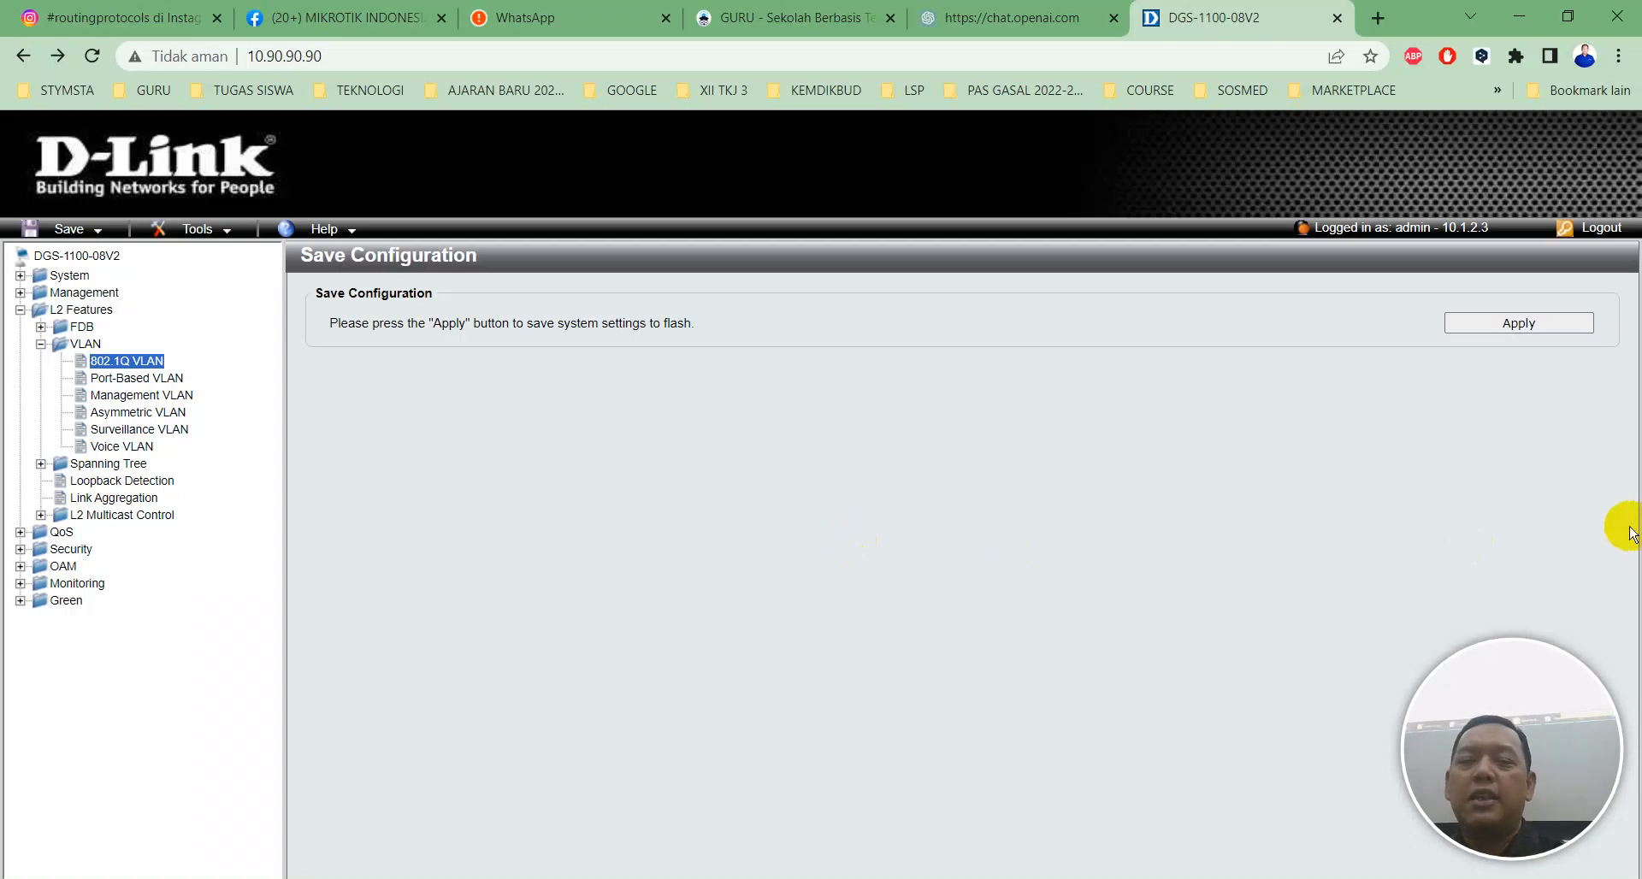
Switch the Ethernet adapter's IPv4 from static 10.1.2.3 to automatic IP and DNS.
{"action": "left_click", "coordinate": [1336, 17]}
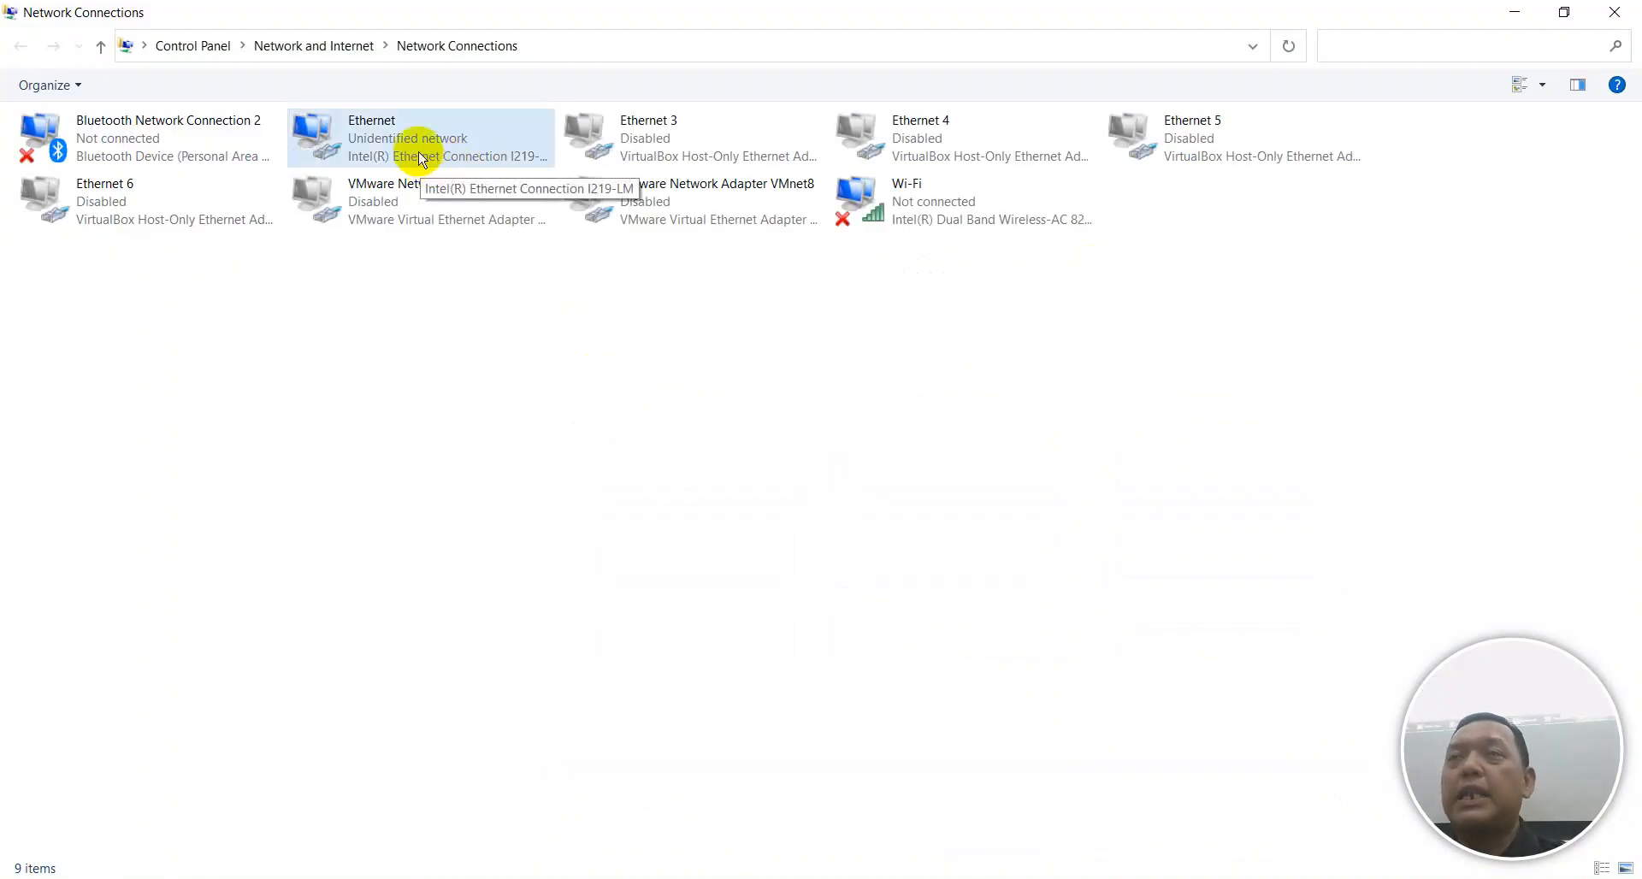
{"action": "right_click", "coordinate": [421, 160]}
{"action": "left_click", "coordinate": [506, 361]}
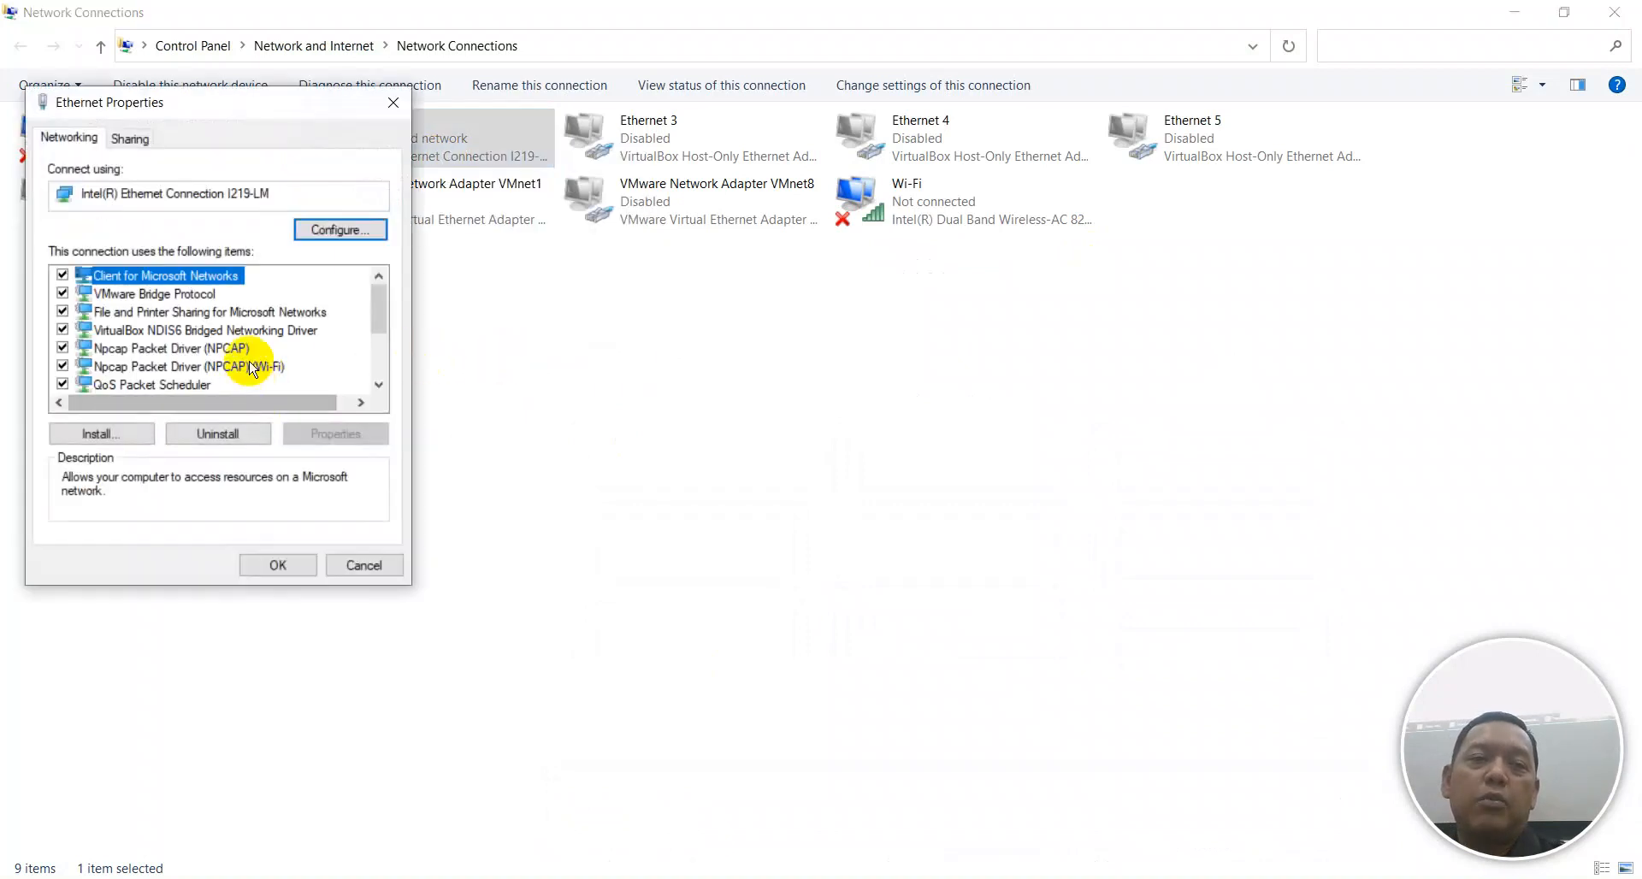
{"action": "scroll", "coordinate": [257, 371], "scroll_direction": "down", "scroll_amount": 2}
{"action": "double_click", "coordinate": [239, 296]}
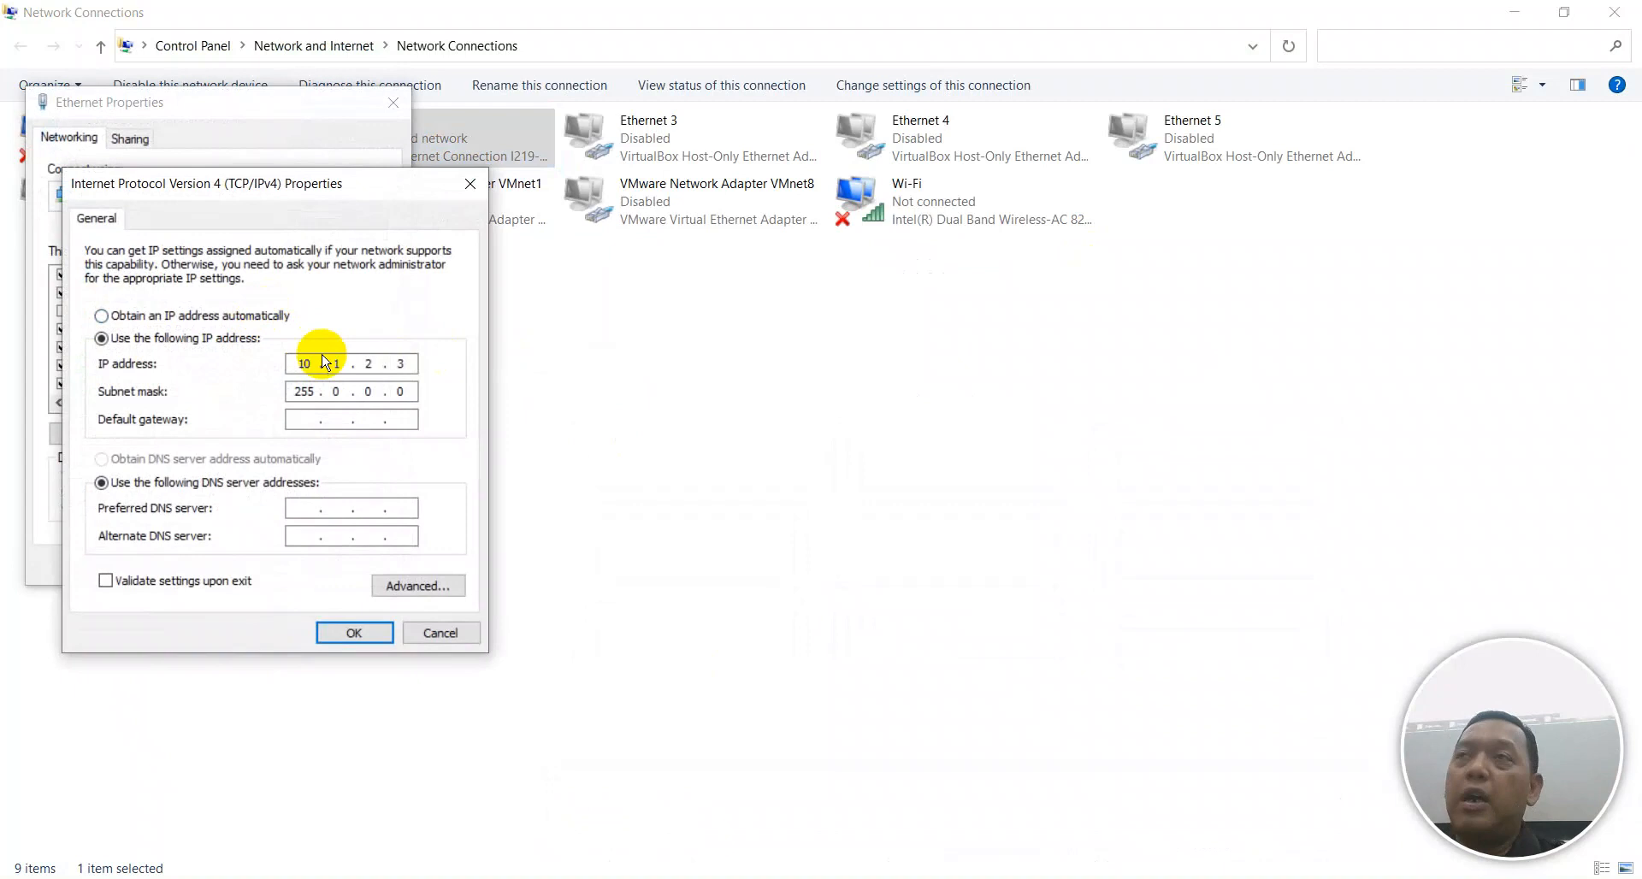
{"action": "left_click", "coordinate": [176, 316]}
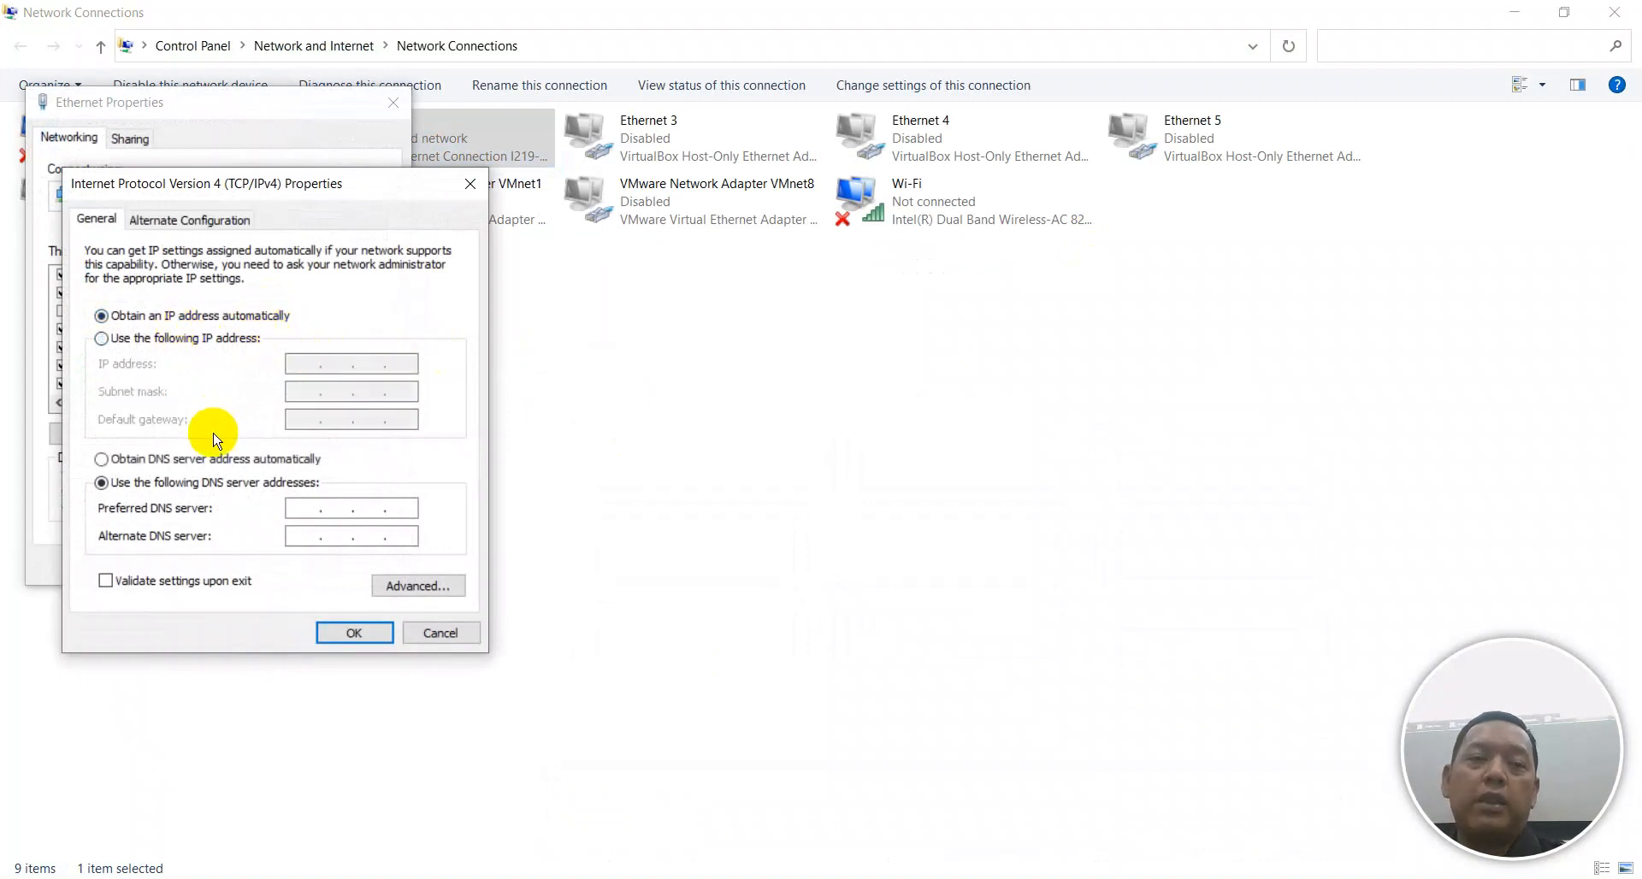
{"action": "left_click", "coordinate": [228, 459]}
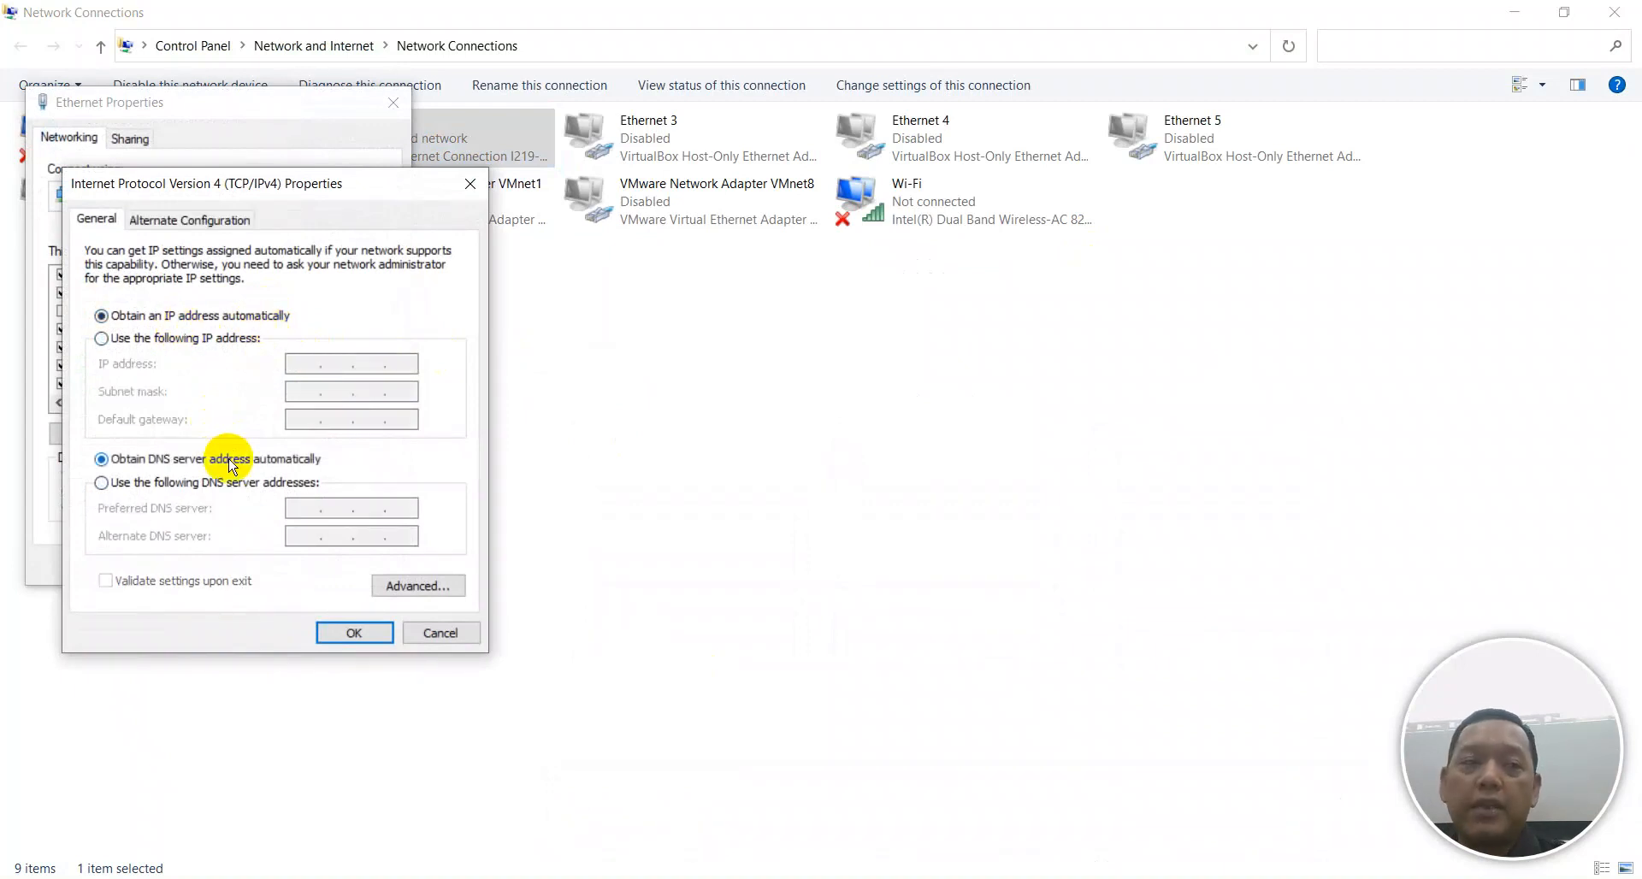
{"action": "left_click", "coordinate": [353, 632]}
{"action": "left_click", "coordinate": [299, 565]}
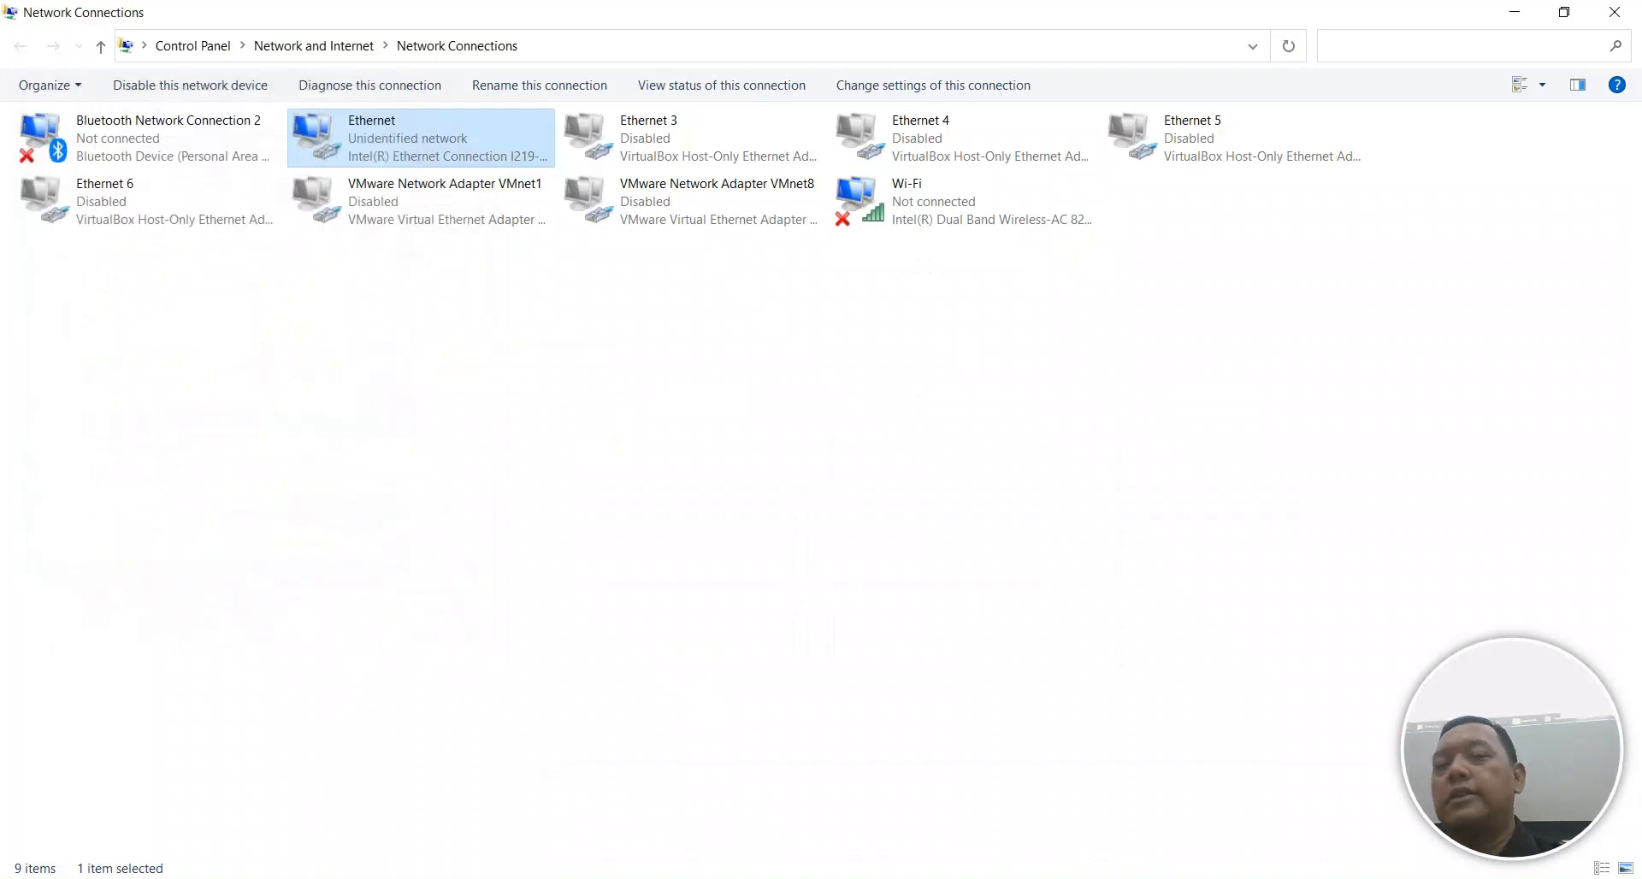
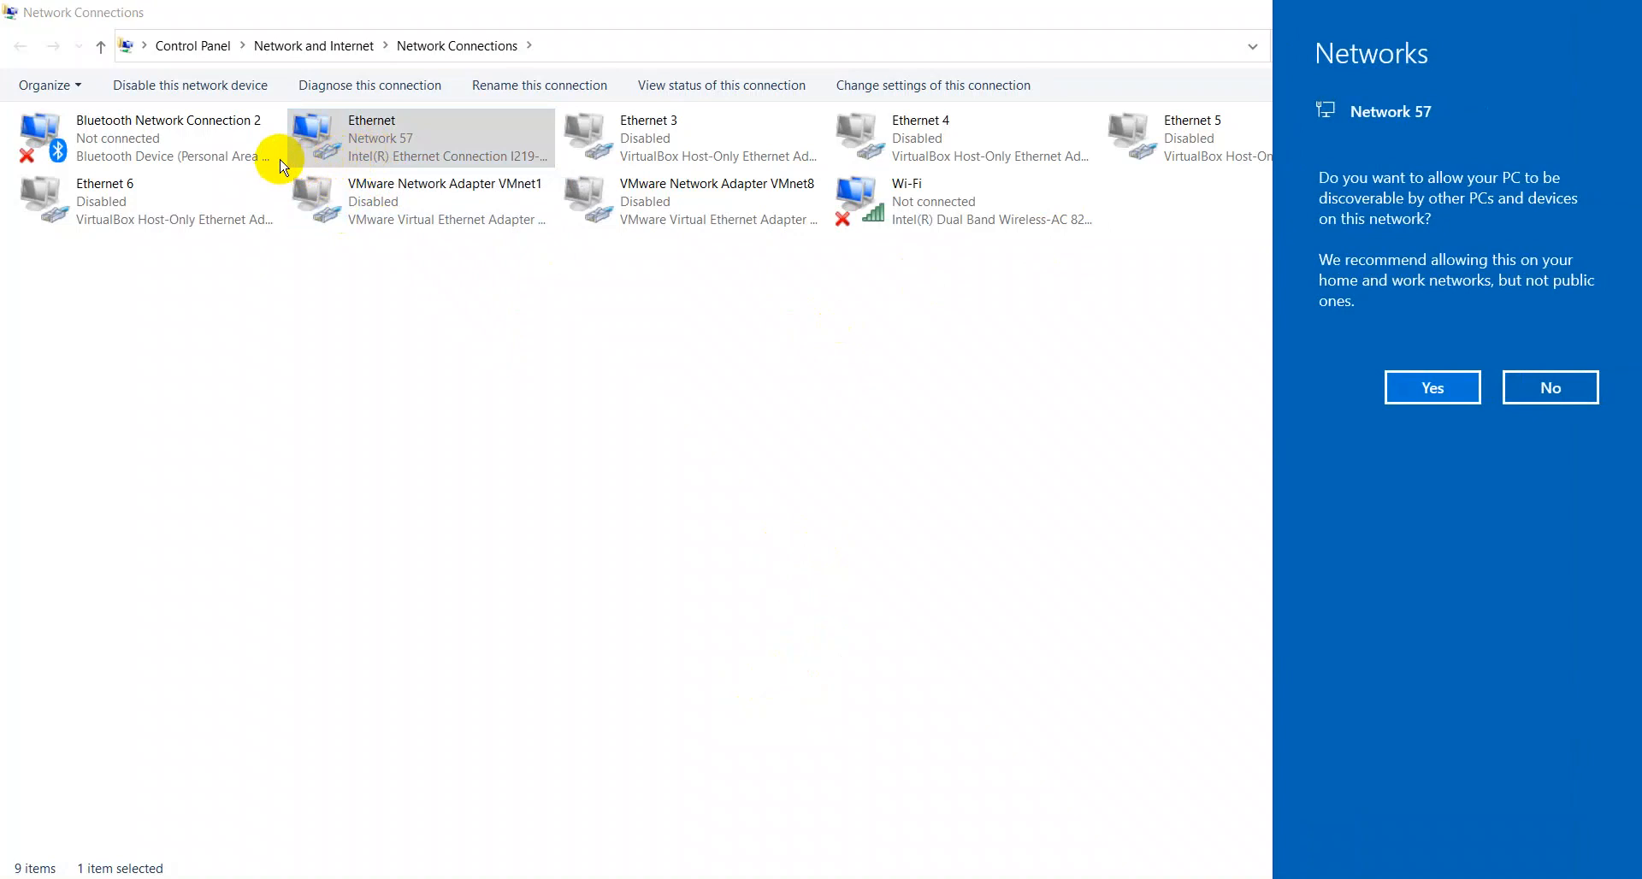
Allow the PC to be discoverable on Network 57, then select the Ethernet adapter.
{"action": "left_click", "coordinate": [1421, 378]}
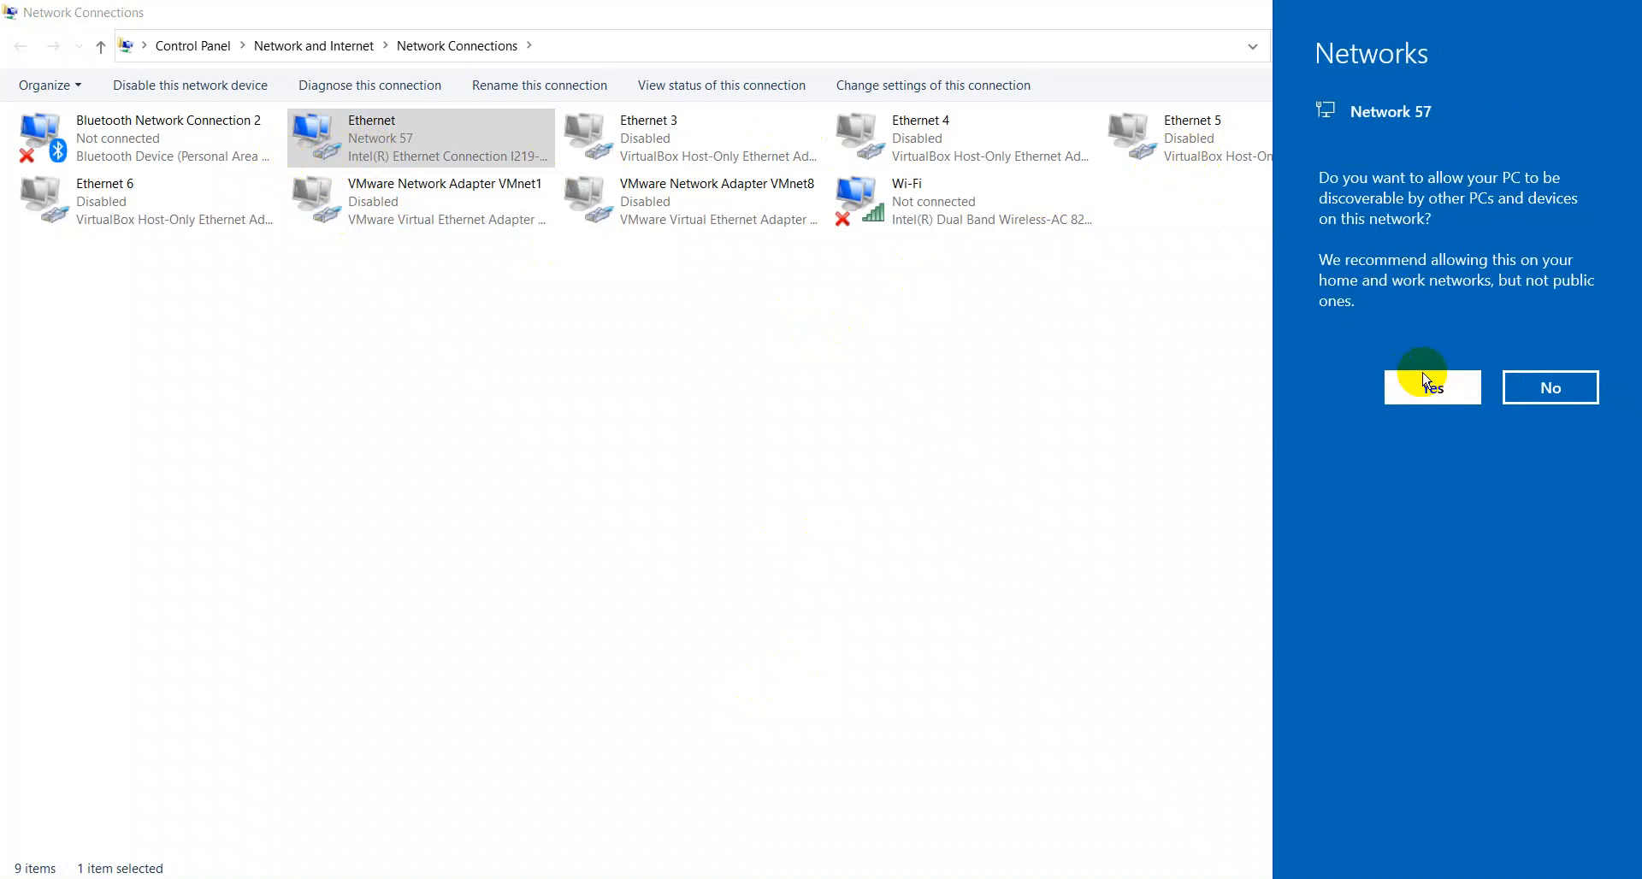
{"action": "left_click", "coordinate": [231, 238]}
{"action": "left_click", "coordinate": [358, 143]}
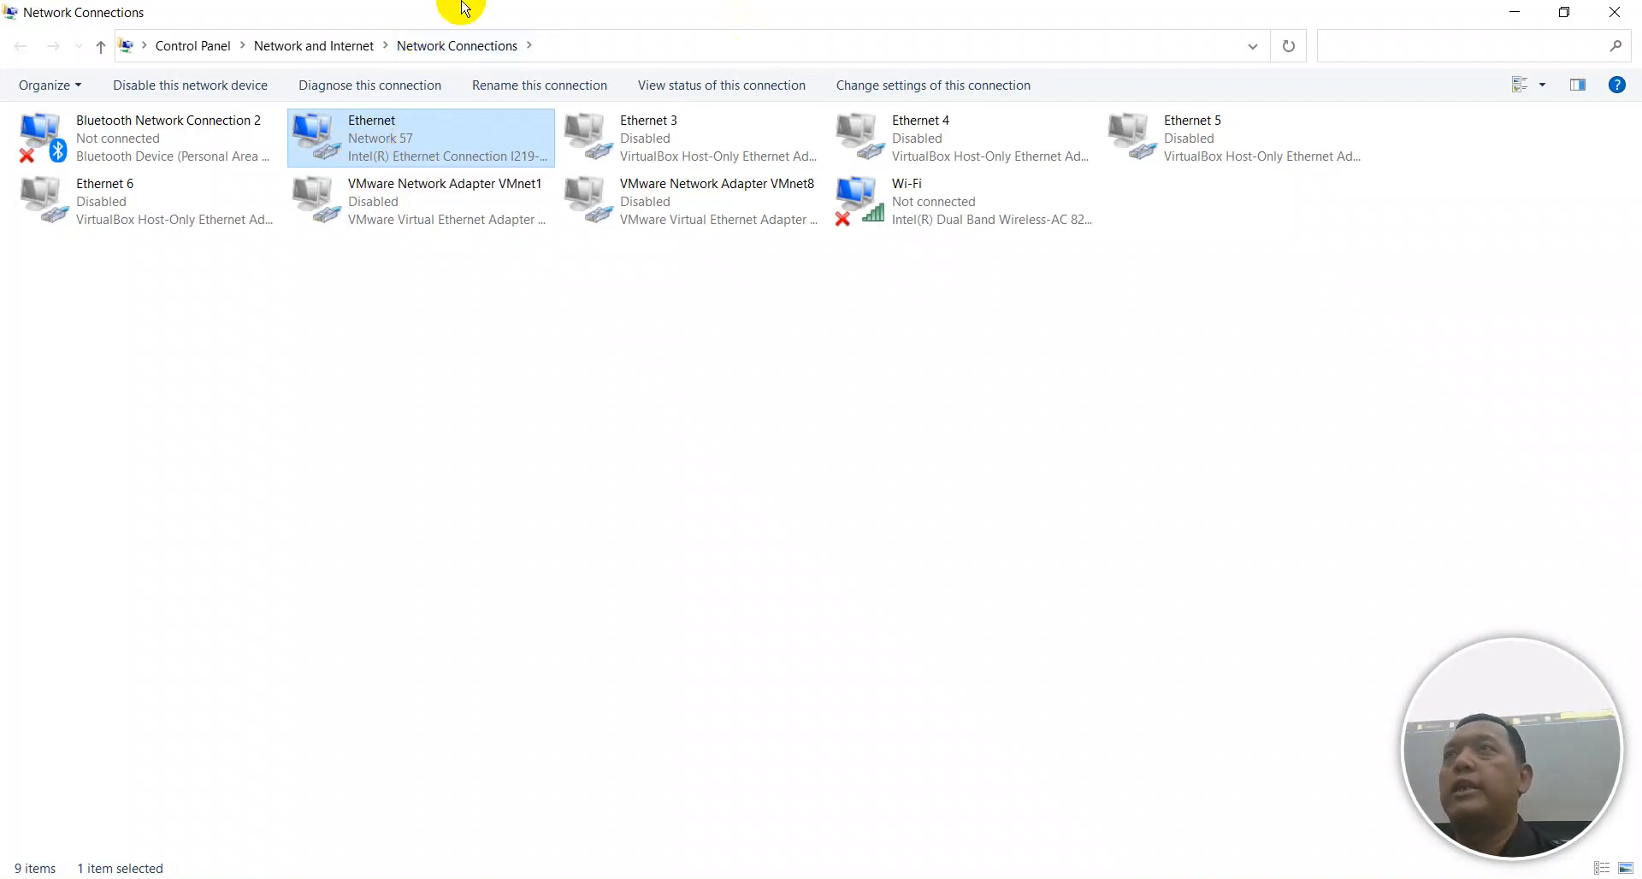
{"action": "right_click", "coordinate": [393, 151]}
{"action": "left_click", "coordinate": [469, 193]}
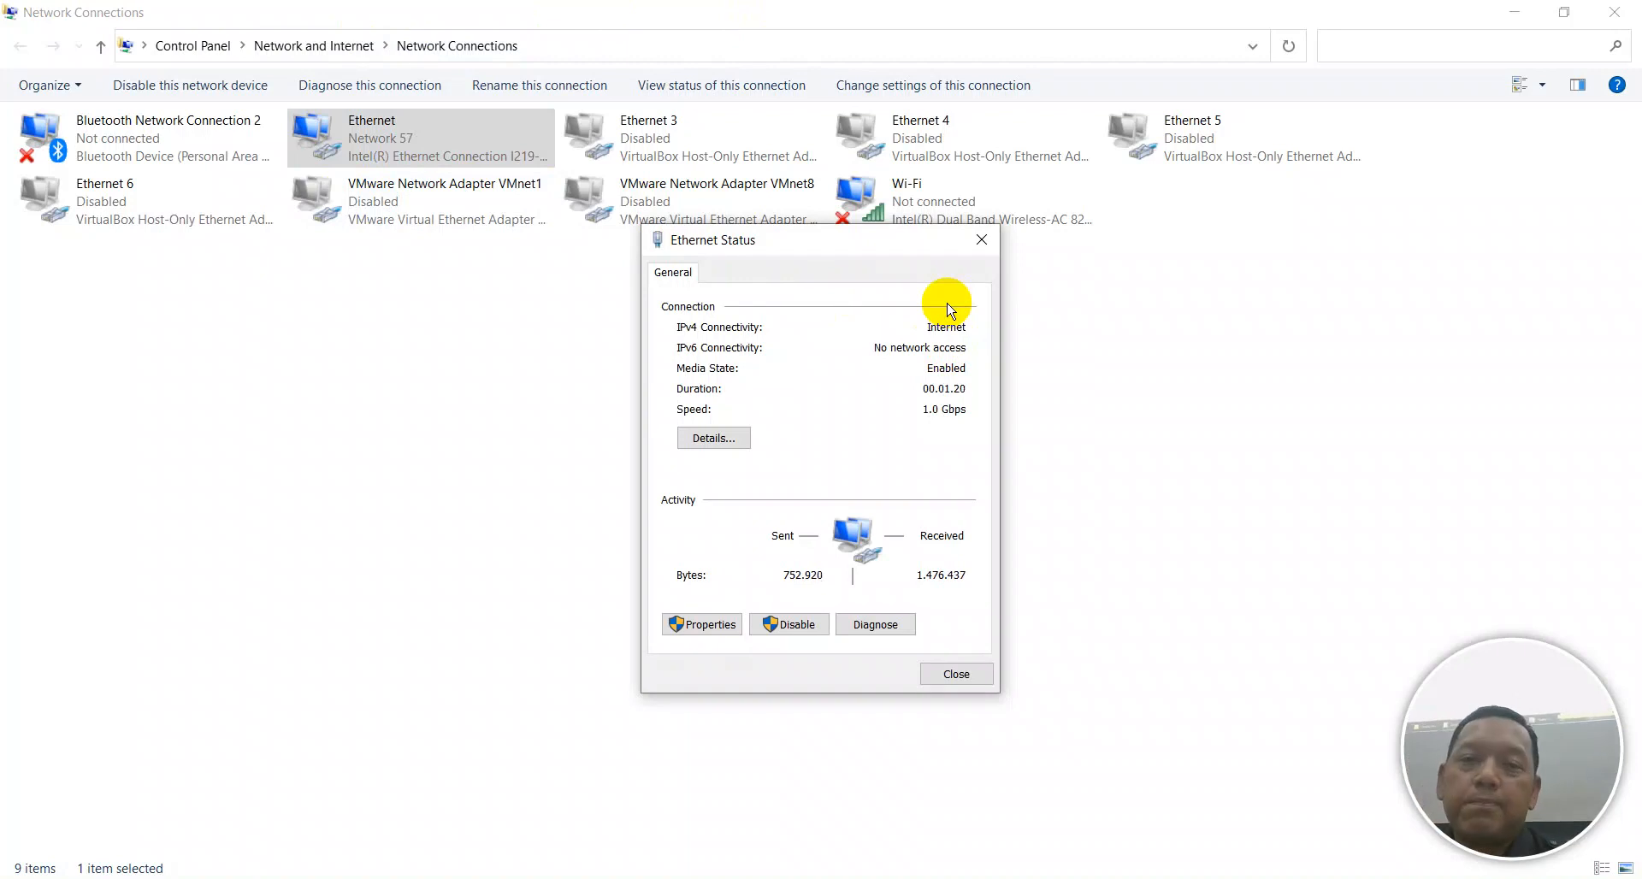
{"action": "left_click", "coordinate": [733, 436]}
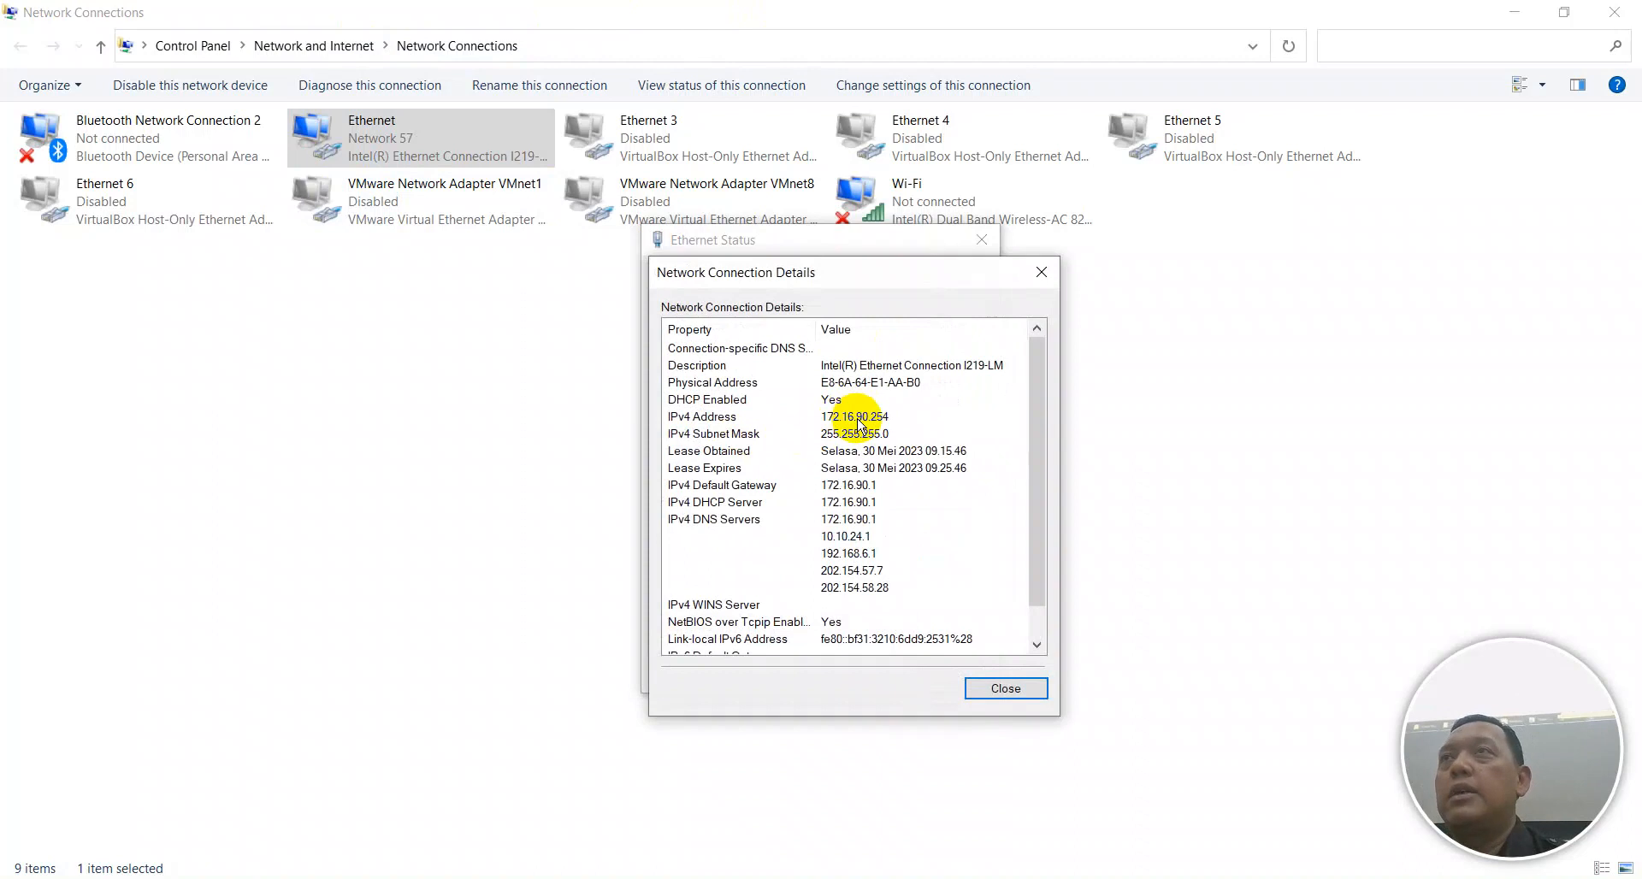
{"action": "key", "text": "Escape"}
{"action": "key", "text": "Escape"}
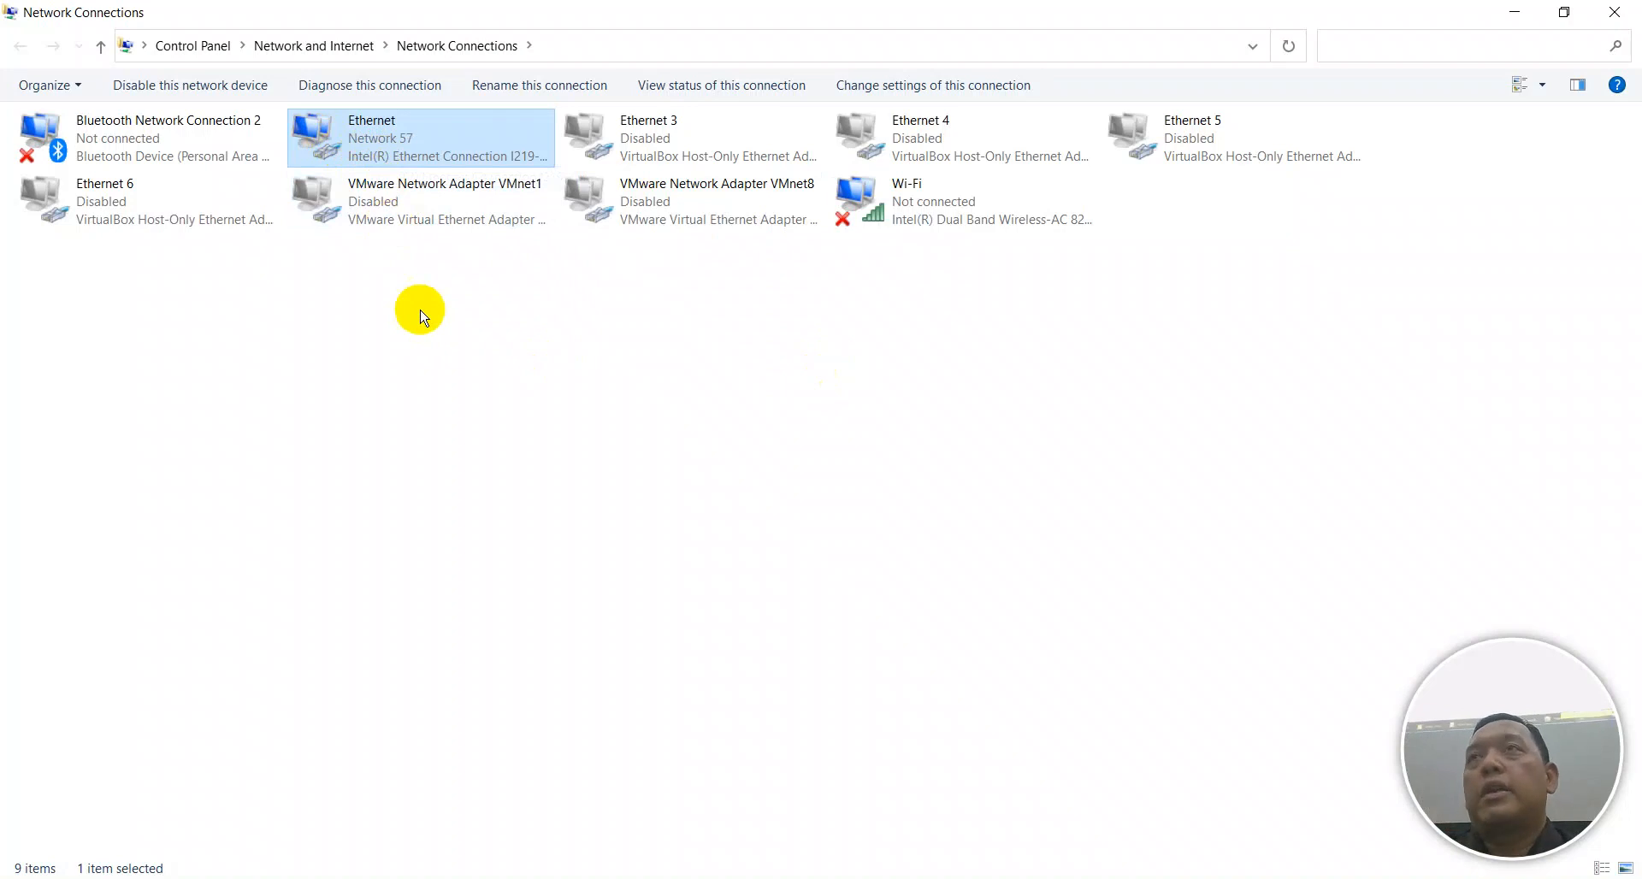
{"action": "right_click", "coordinate": [315, 146]}
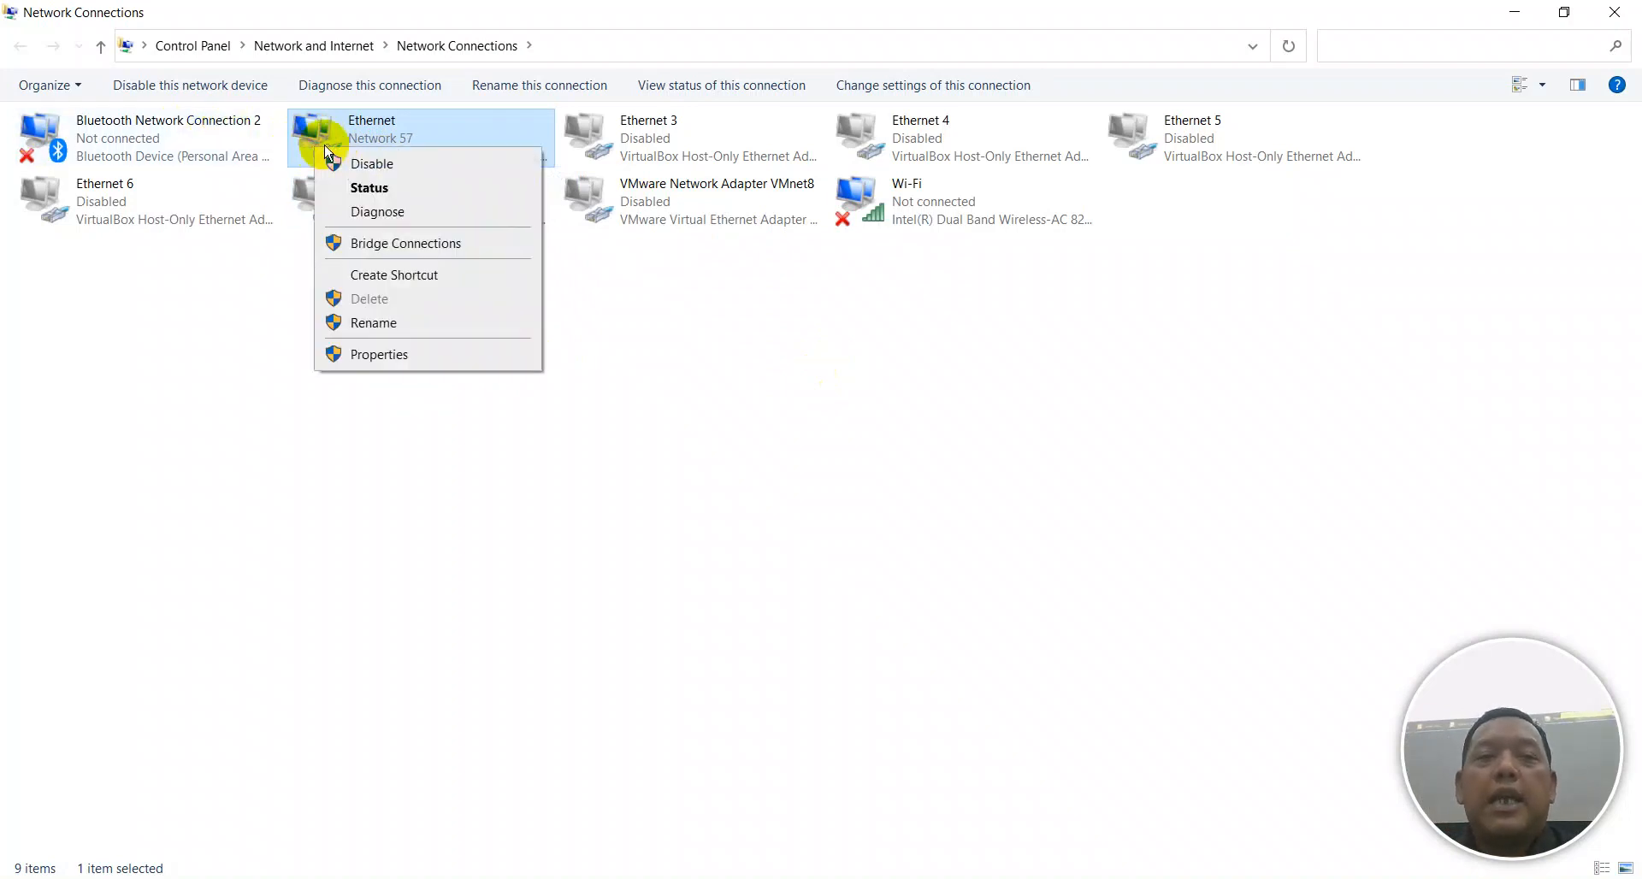
{"action": "left_click", "coordinate": [355, 192]}
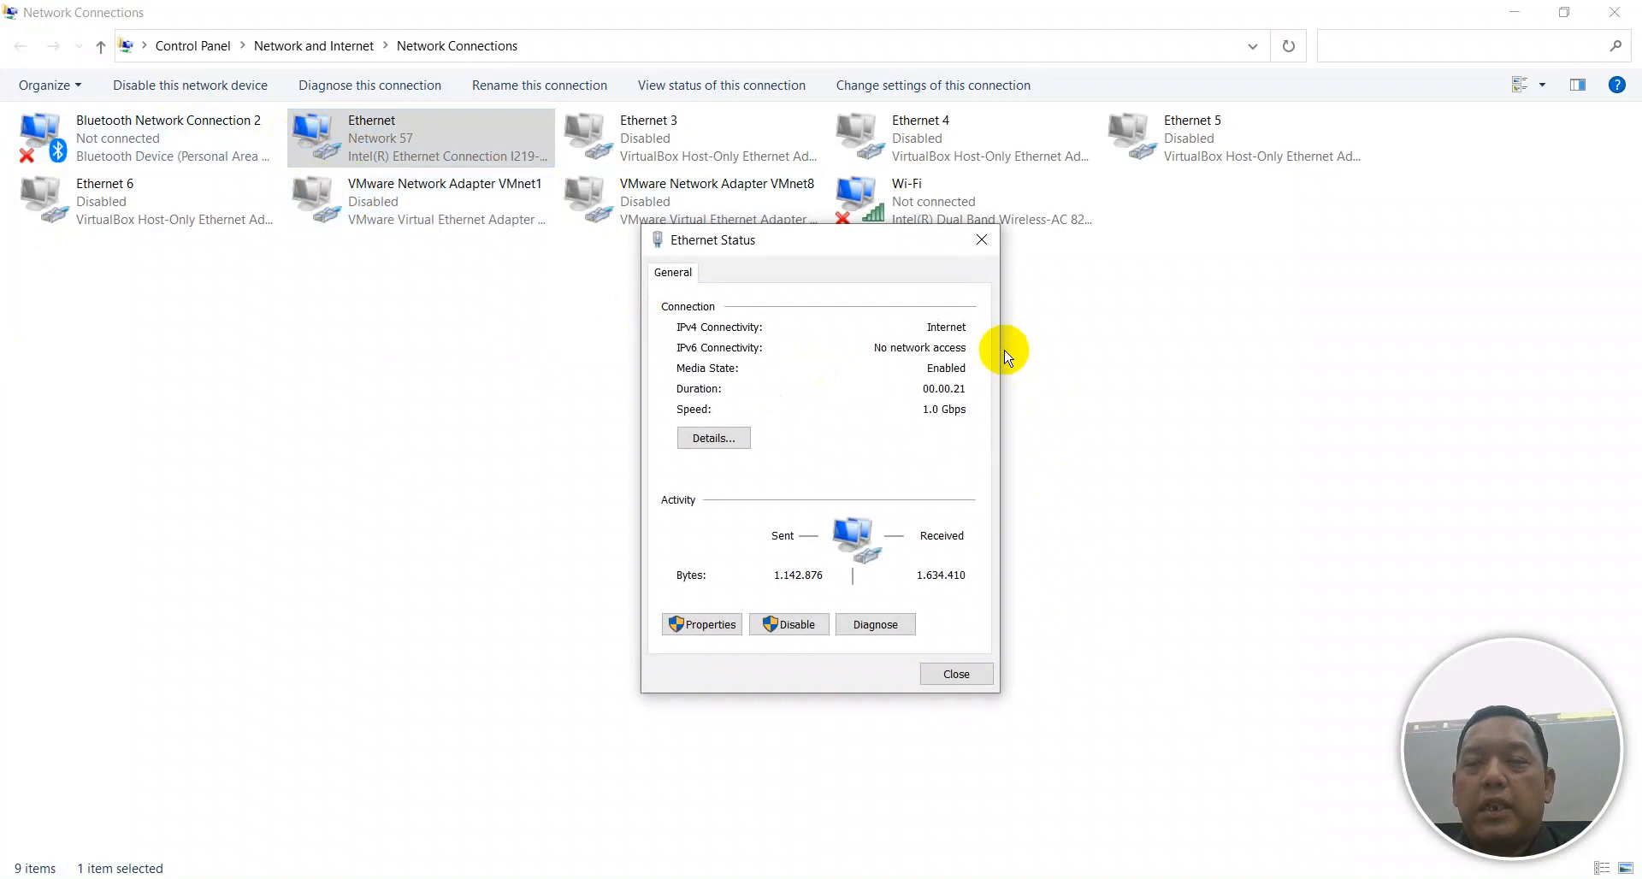
{"action": "left_click", "coordinate": [733, 441]}
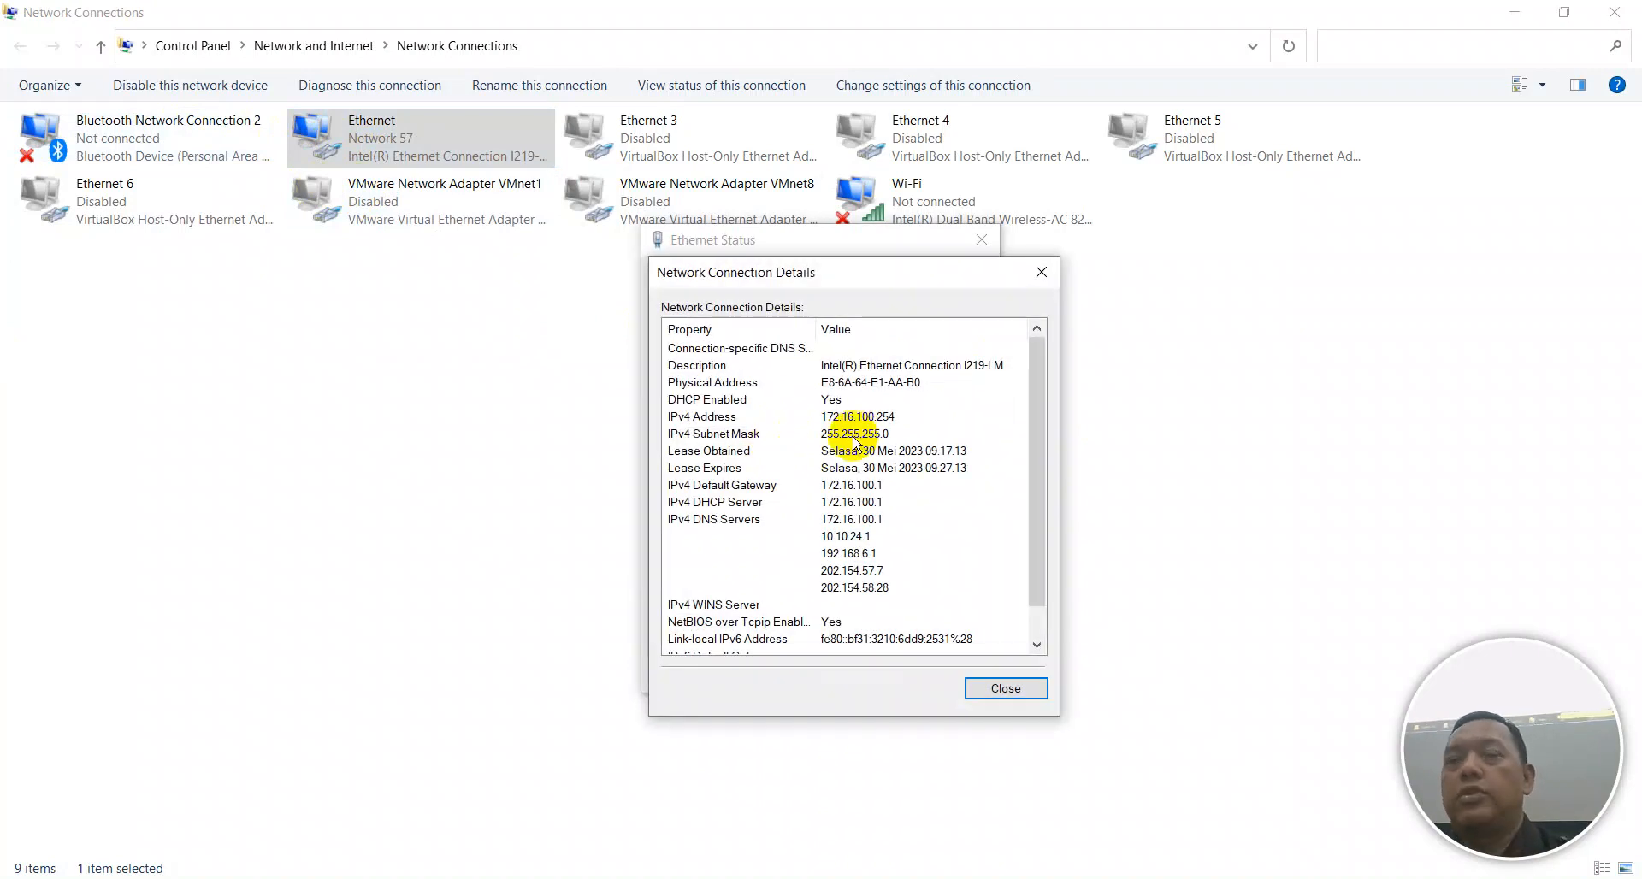
{"action": "key", "text": "Escape"}
{"action": "key", "text": "Escape"}
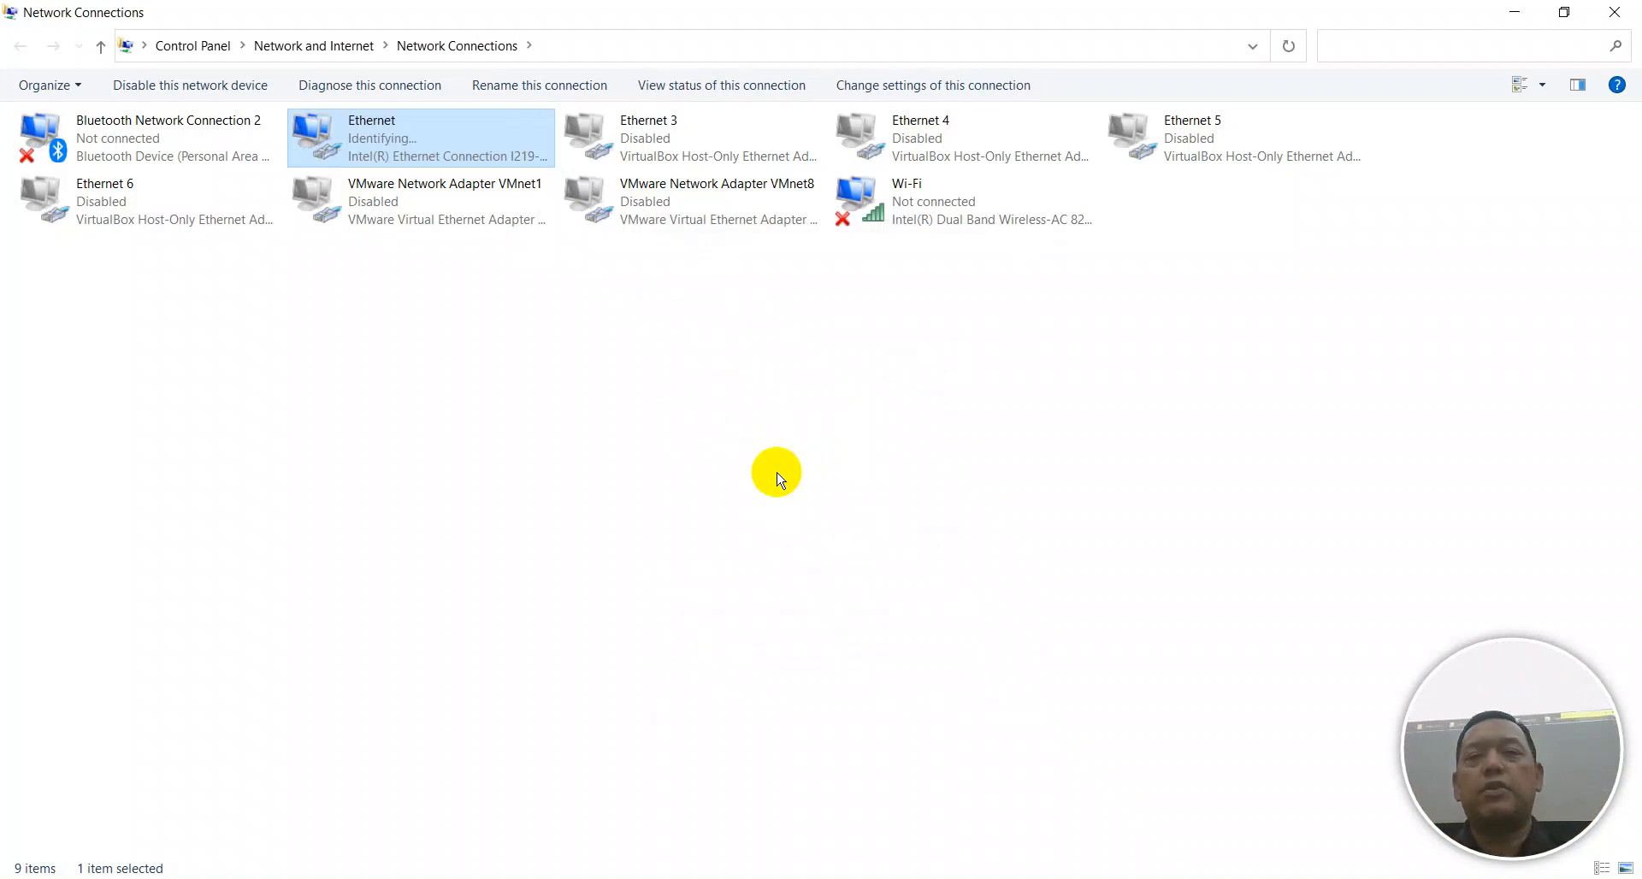
{"action": "left_click", "coordinate": [422, 351]}
{"action": "left_click", "coordinate": [417, 164]}
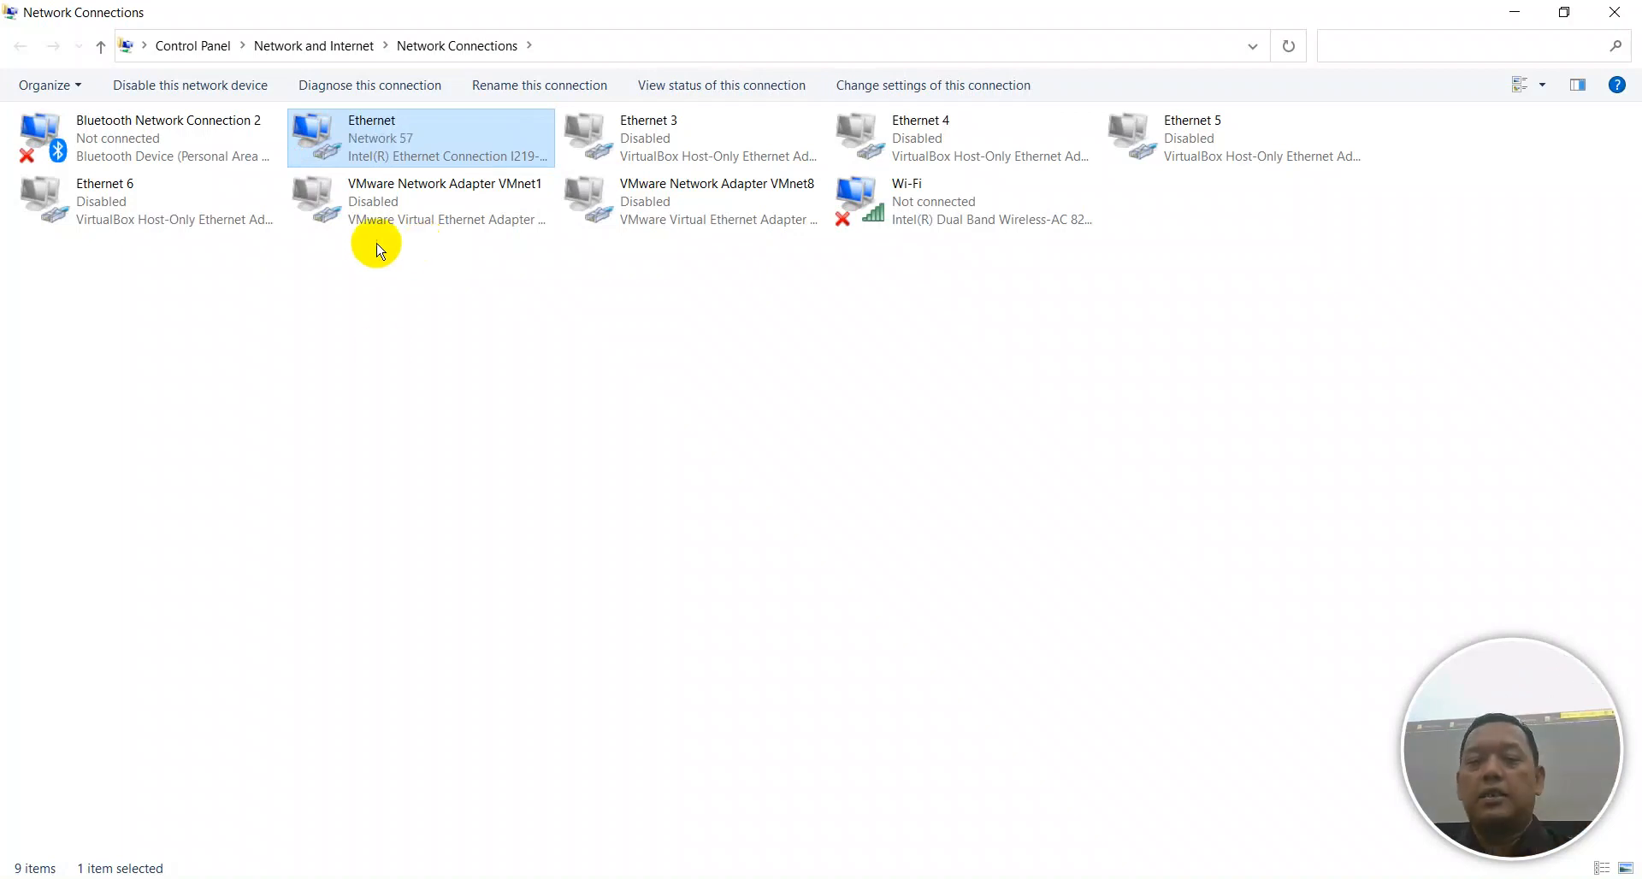
Clear the Command Prompt and ping detik.com to test internet access, then stop it.
{"action": "left_click", "coordinate": [1016, 877]}
{"action": "type", "text": "cls"}
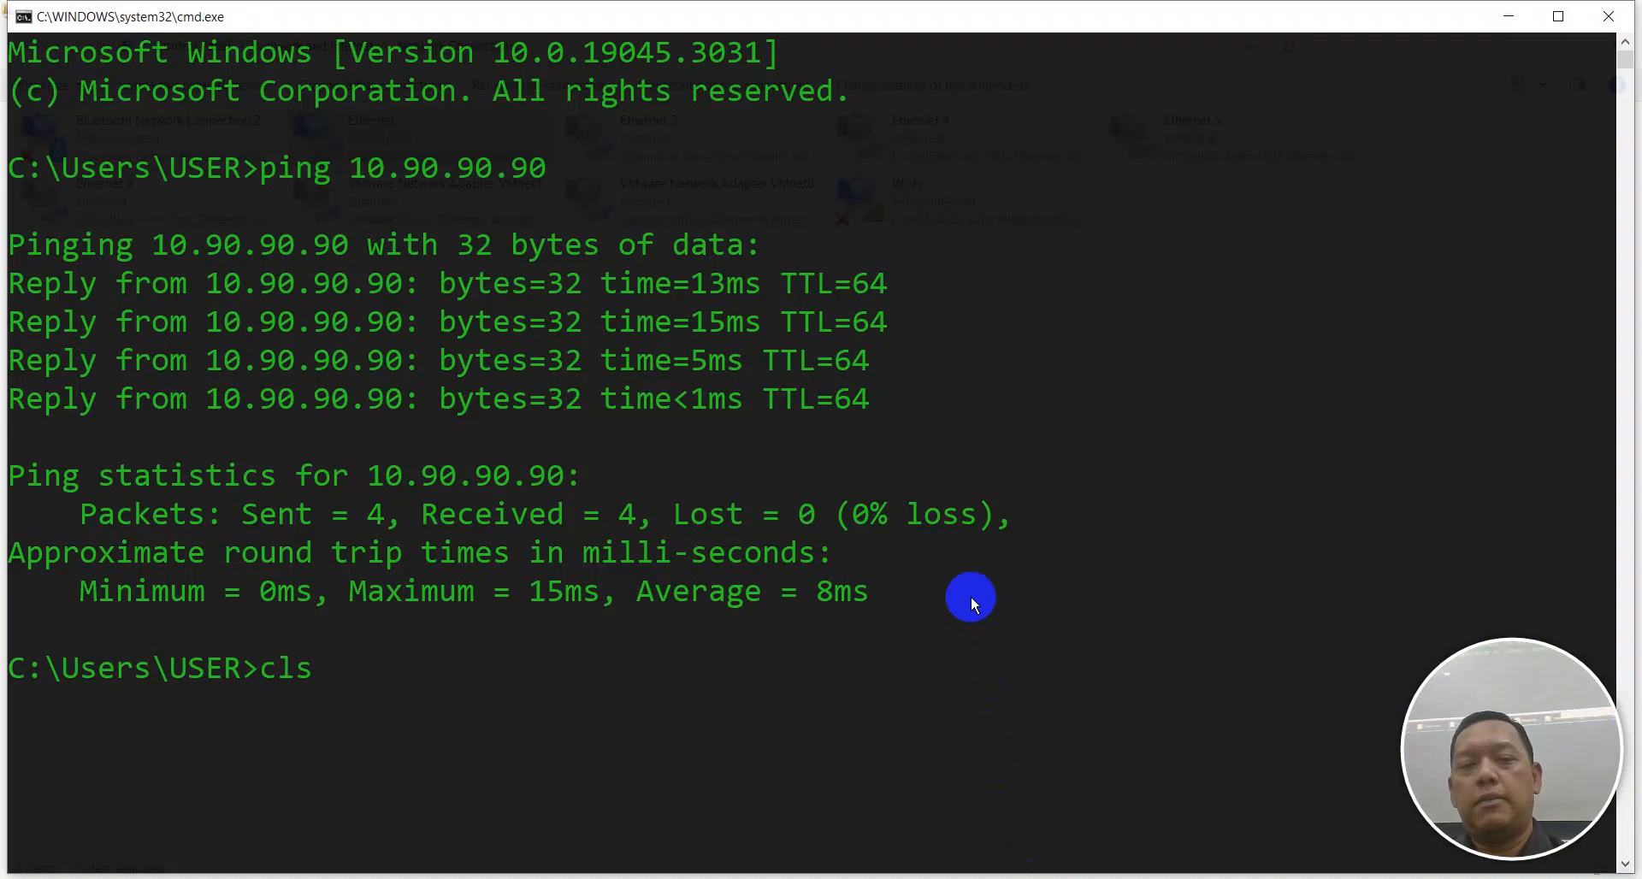
{"action": "key", "text": "Return"}
{"action": "type", "text": "ping googl"}
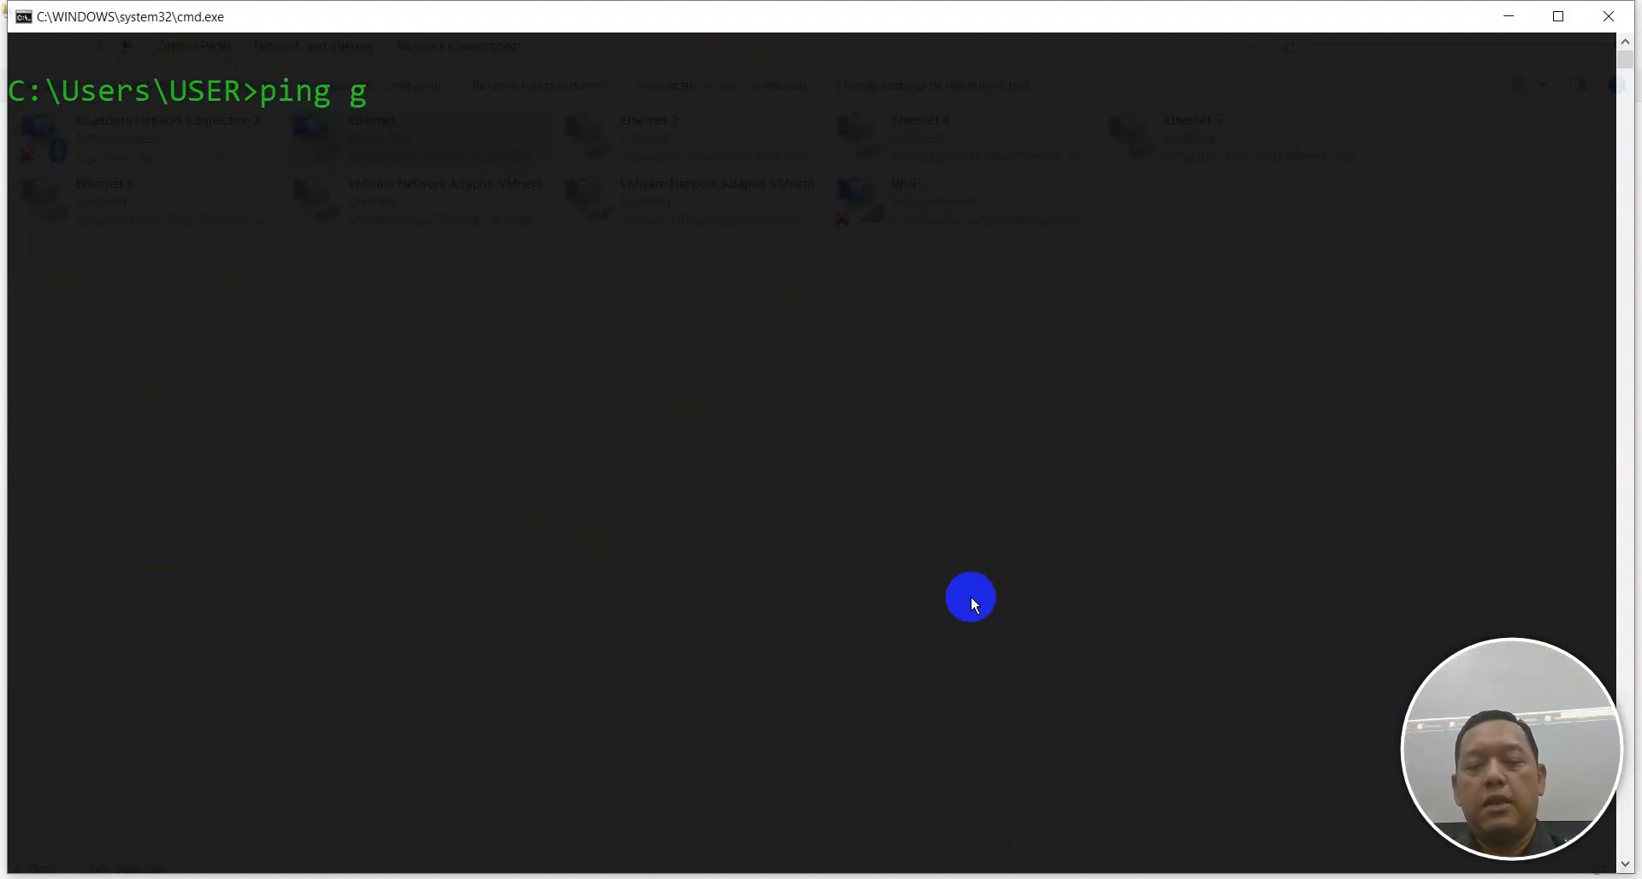
{"action": "key", "text": "BackSpace"}
{"action": "key", "text": "BackSpace"}
{"action": "key", "text": "BackSpace"}
{"action": "key", "text": "BackSpace"}
{"action": "key", "text": "BackSpace"}
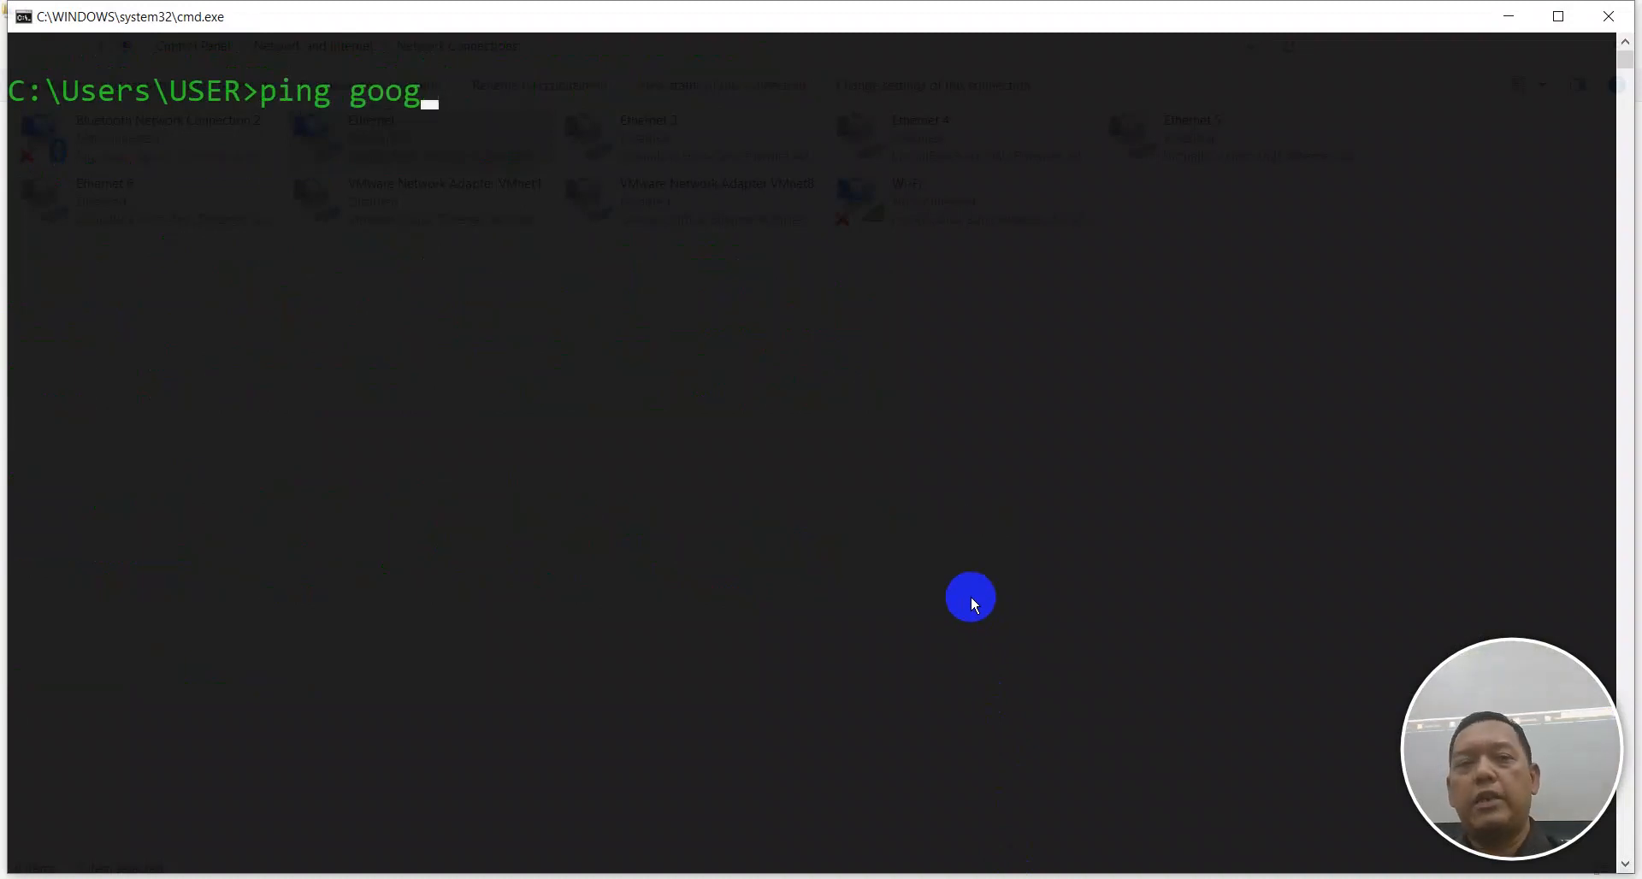
{"action": "type", "text": "liyan"}
{"action": "key", "text": "BackSpace"}
{"action": "key", "text": "BackSpace"}
{"action": "key", "text": "BackSpace"}
{"action": "key", "text": "BackSpace"}
{"action": "key", "text": "BackSpace"}
{"action": "type", "text": "detik.com"}
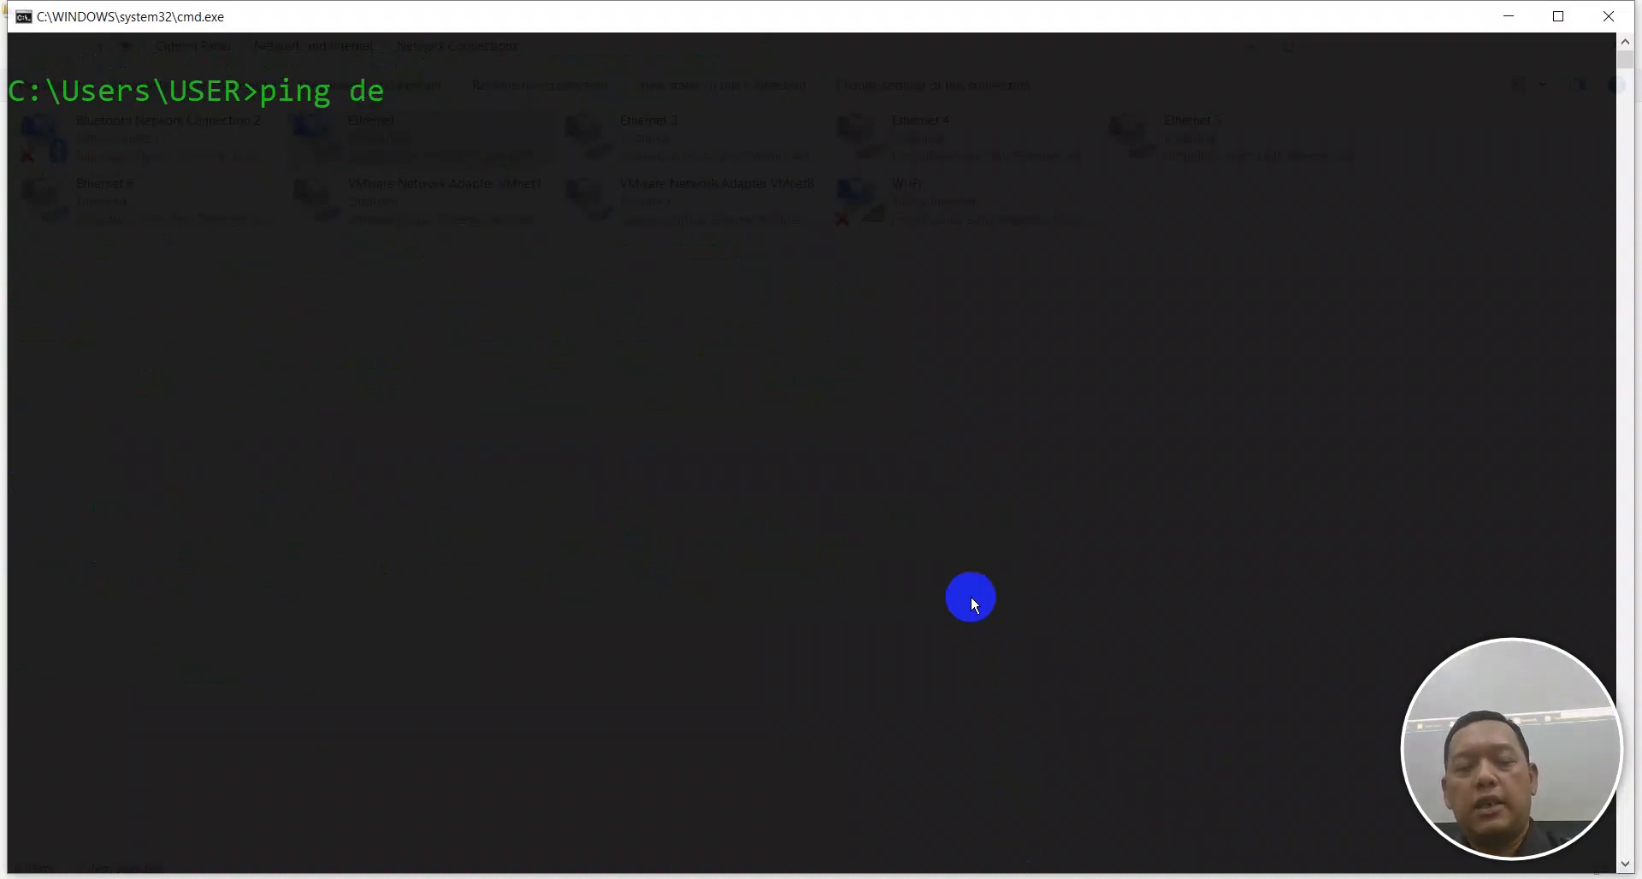
{"action": "key", "text": "Return"}
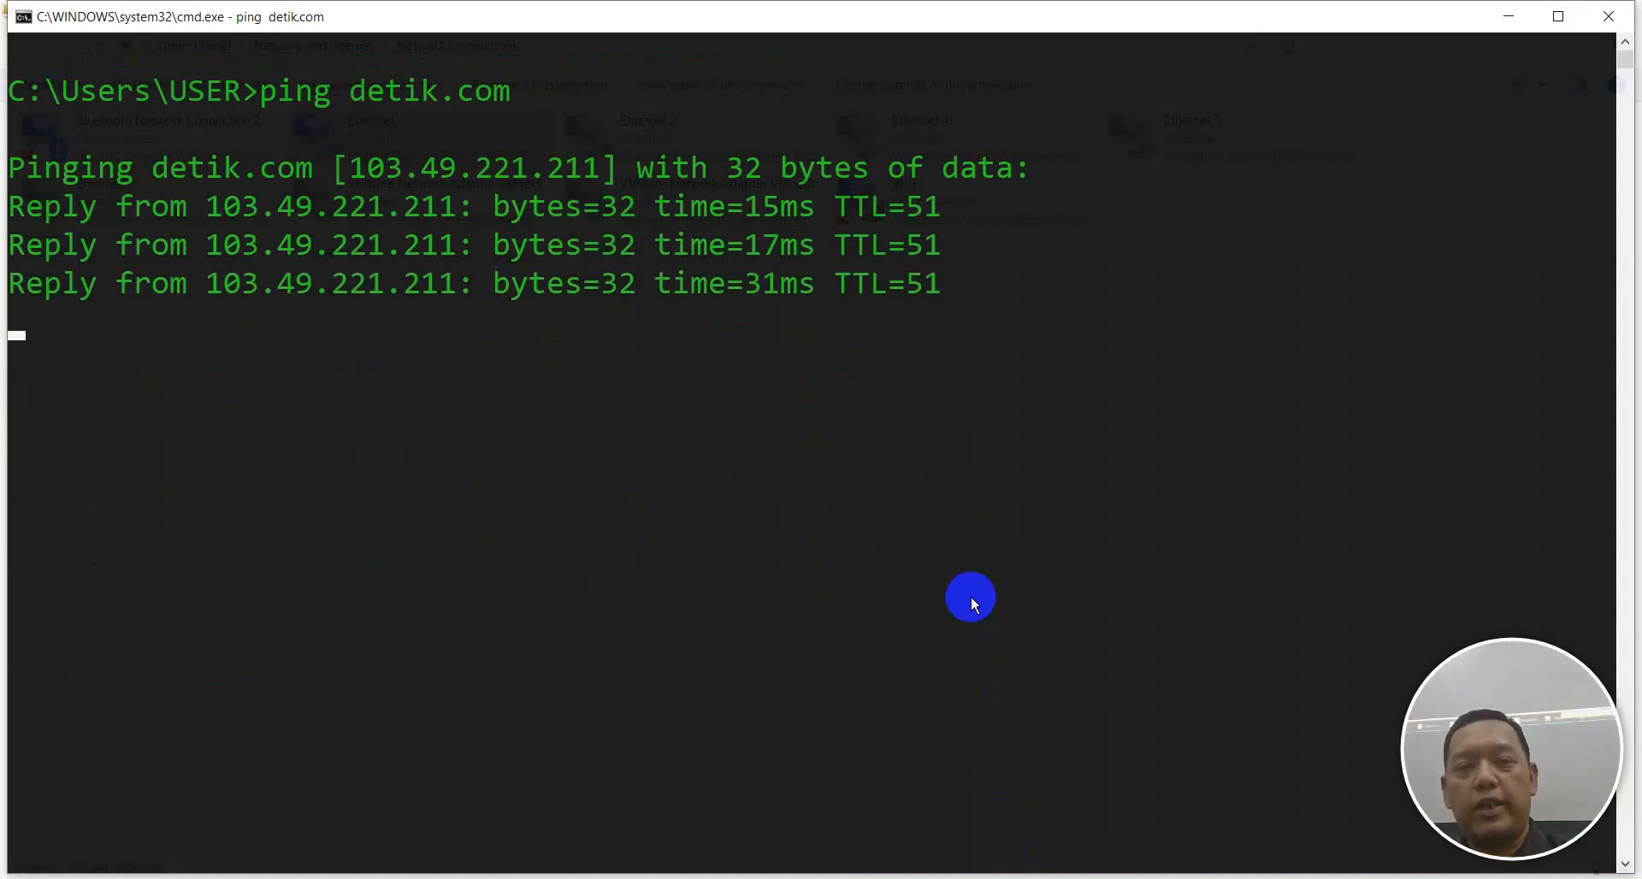
{"action": "key", "text": "ctrl+c"}
Clear the console and ping 8.8.4.4, then stop the ping.
{"action": "type", "text": "cls"}
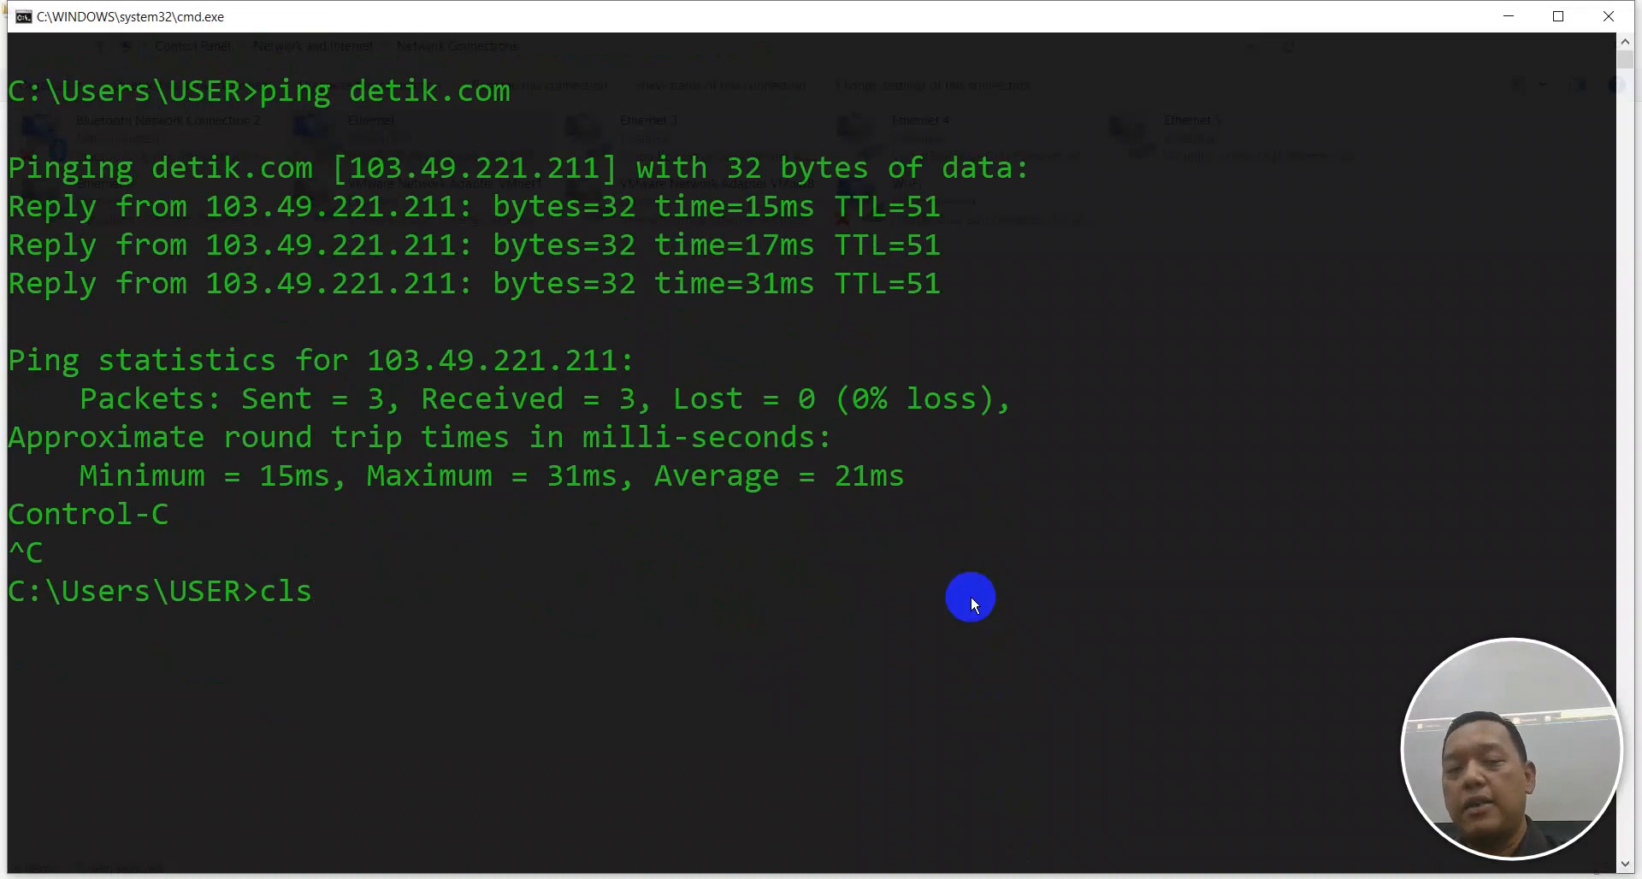
{"action": "key", "text": "Return"}
{"action": "type", "text": "ping 8.8.4.4"}
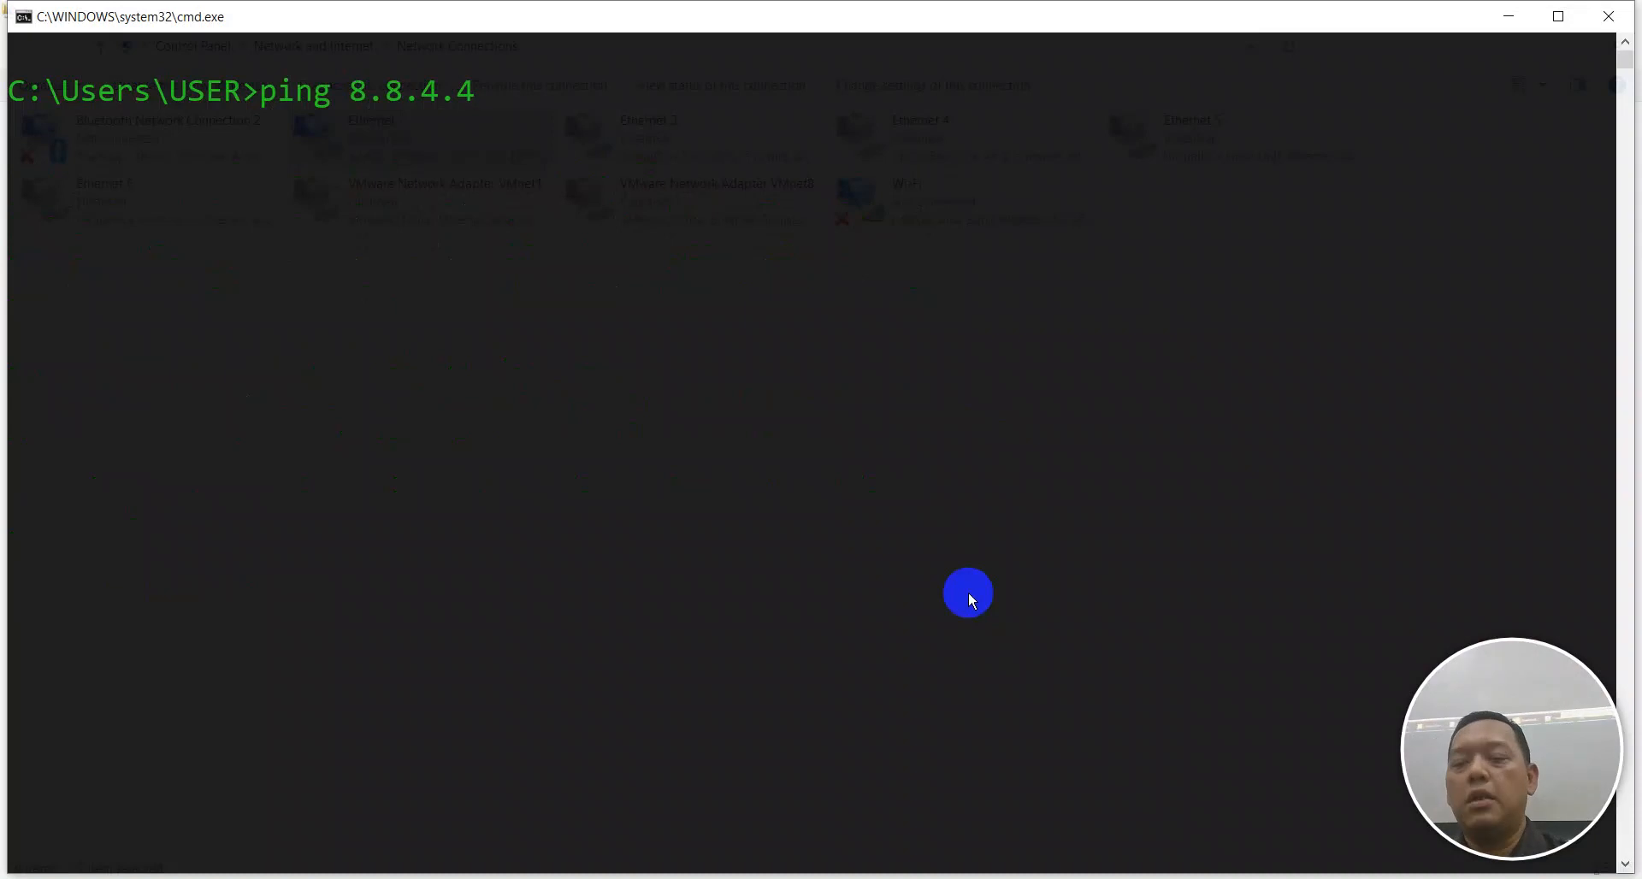
{"action": "key", "text": "Return"}
{"action": "key", "text": "ctrl+c"}
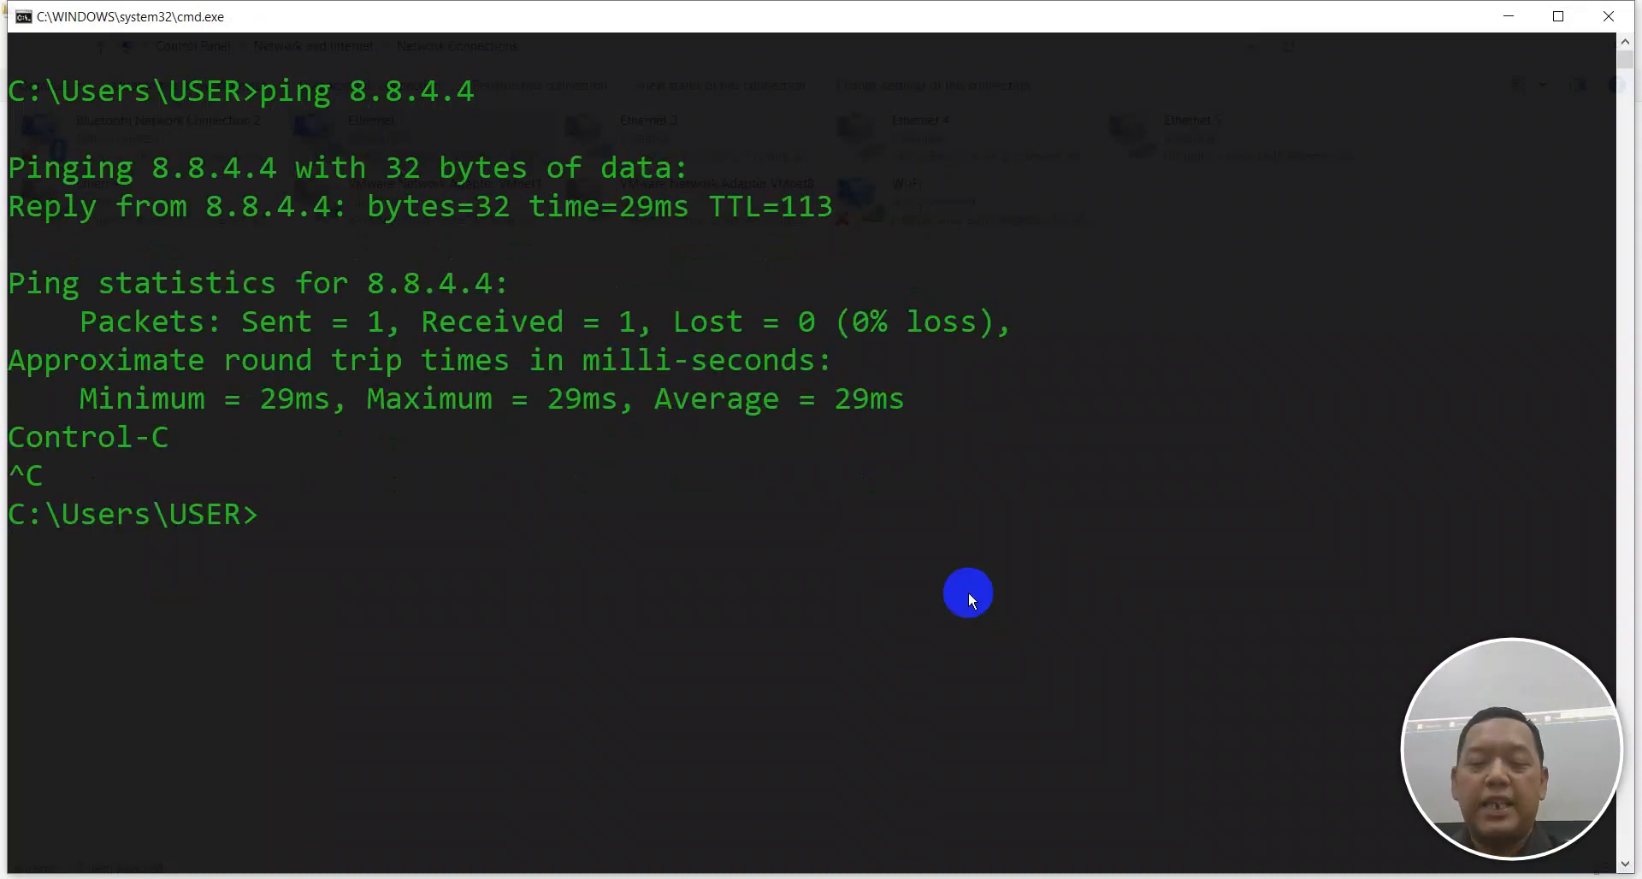
Run nslookup 8.8.4.4 to confirm it resolves to dns.google, then clear the console.
{"action": "type", "text": "nslookup"}
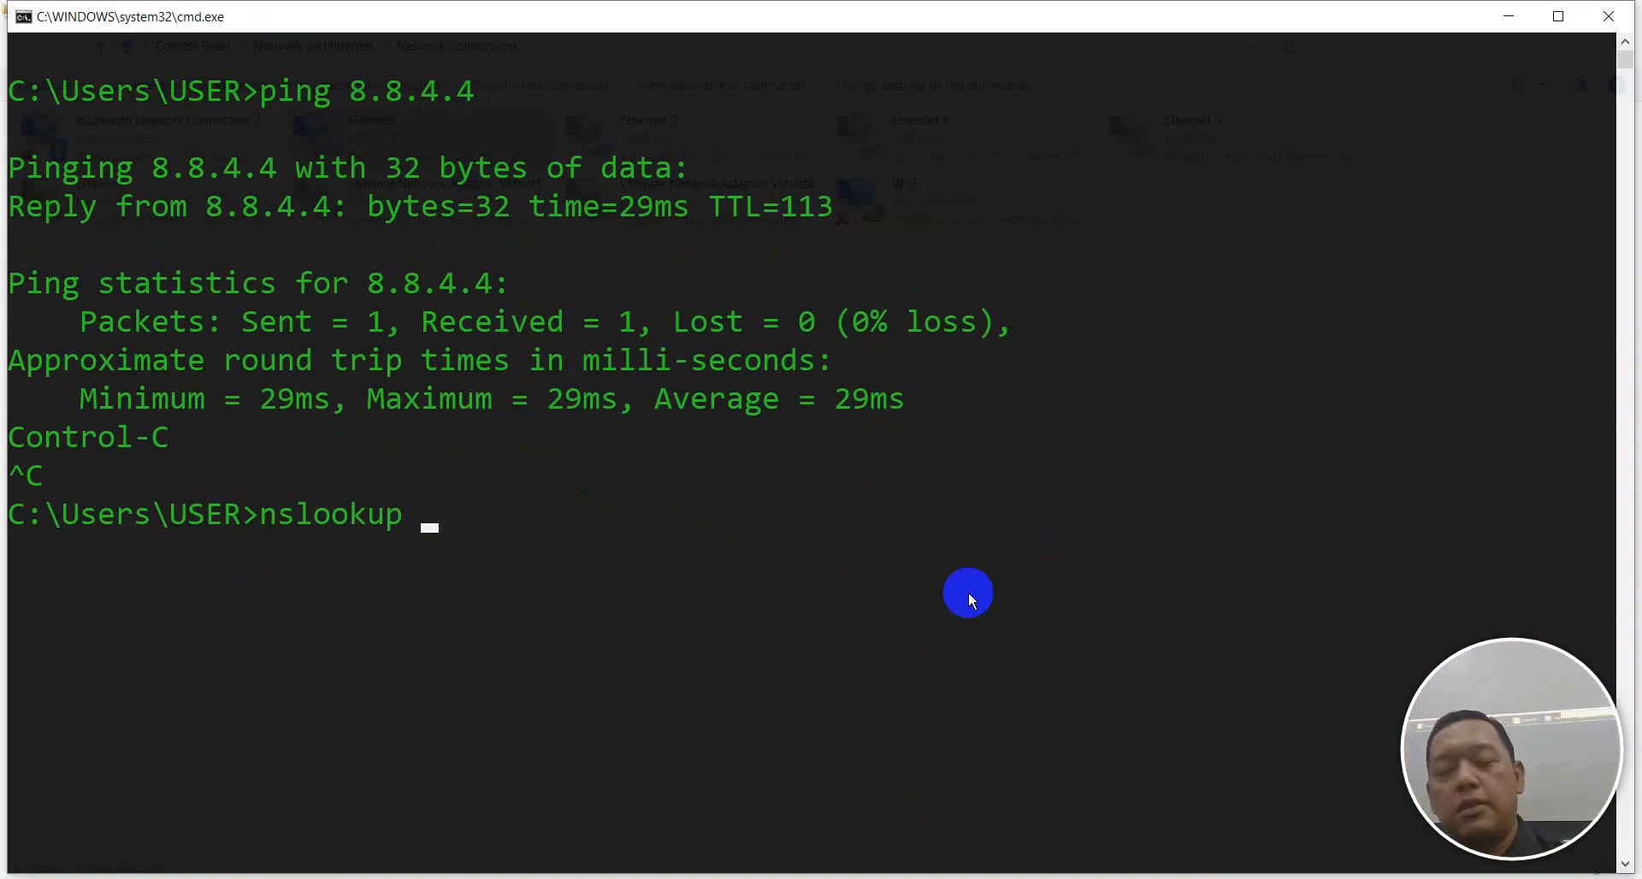
{"action": "type", "text": "8.8.4.4"}
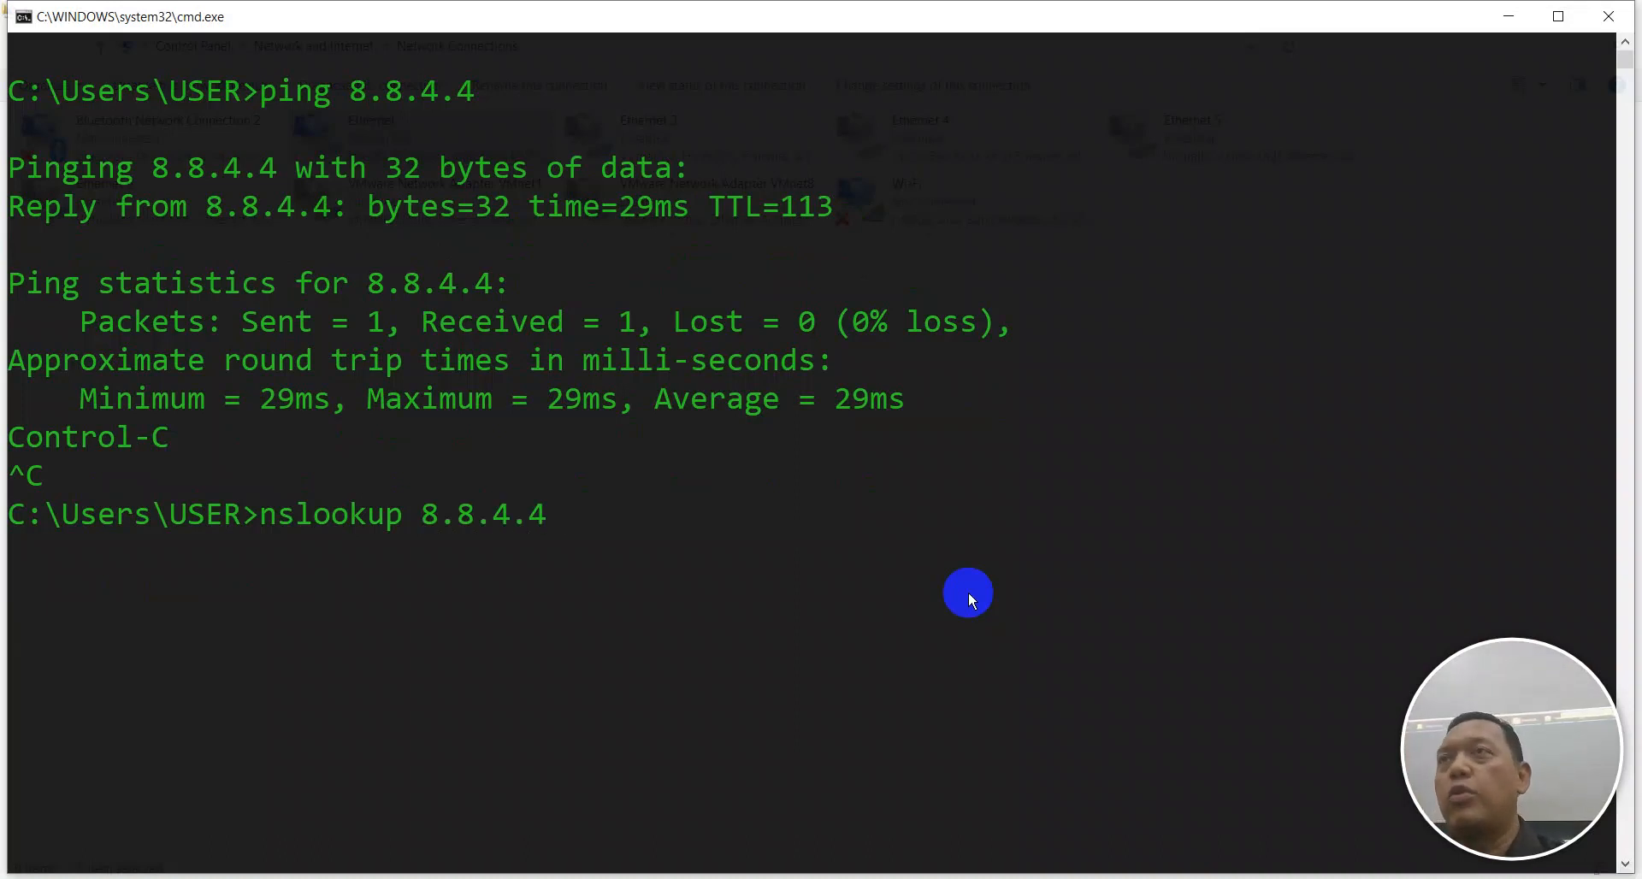
{"action": "key", "text": "Return"}
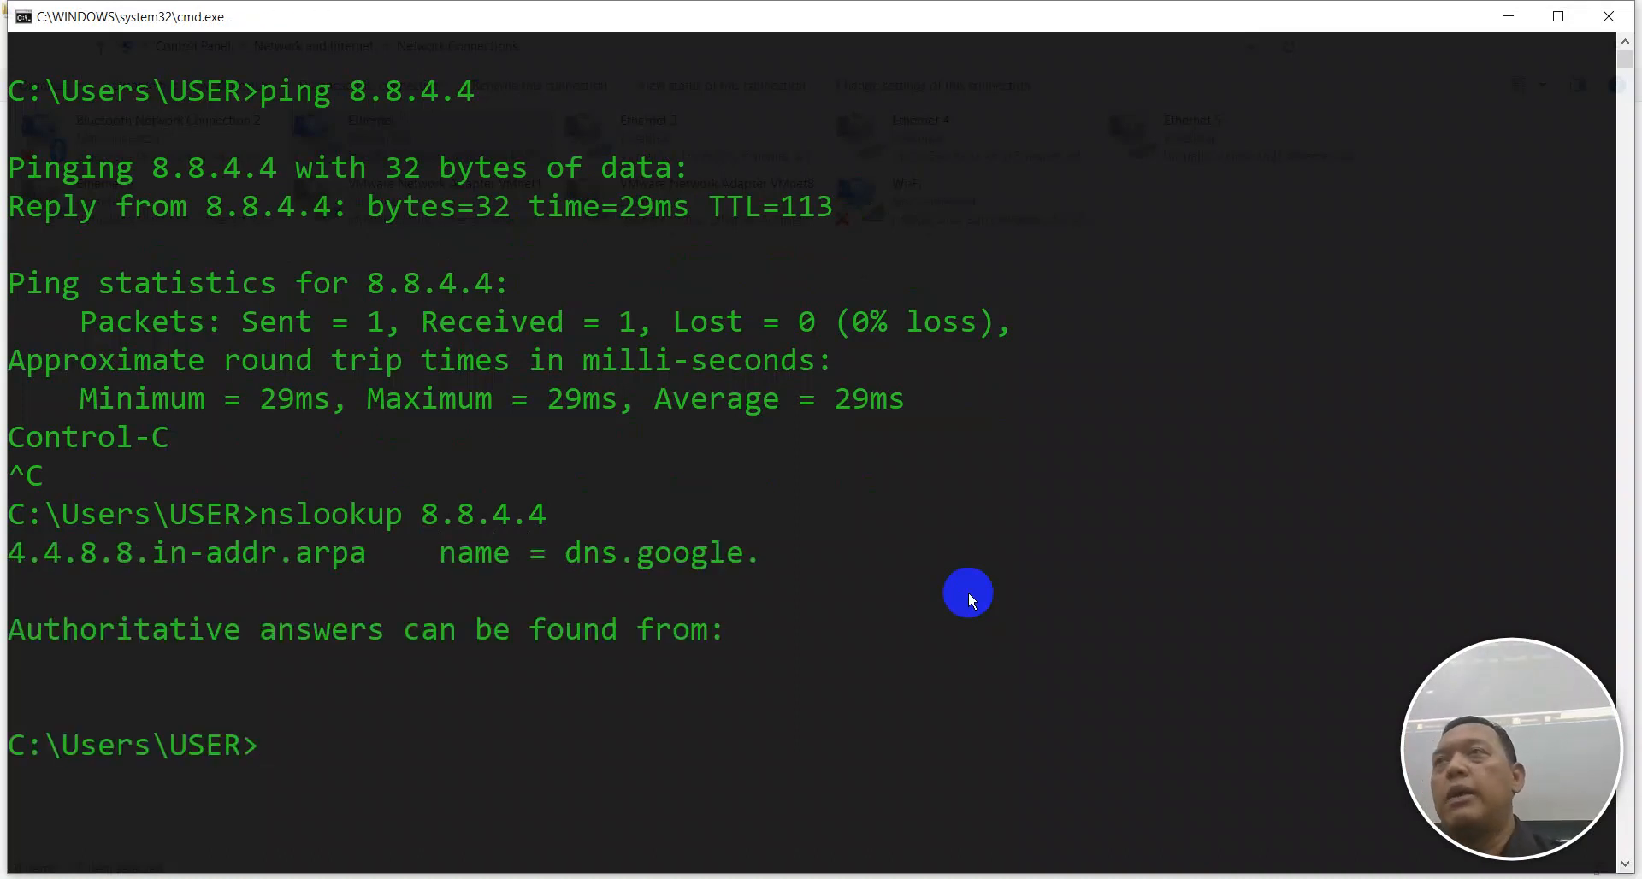
{"action": "type", "text": "cls"}
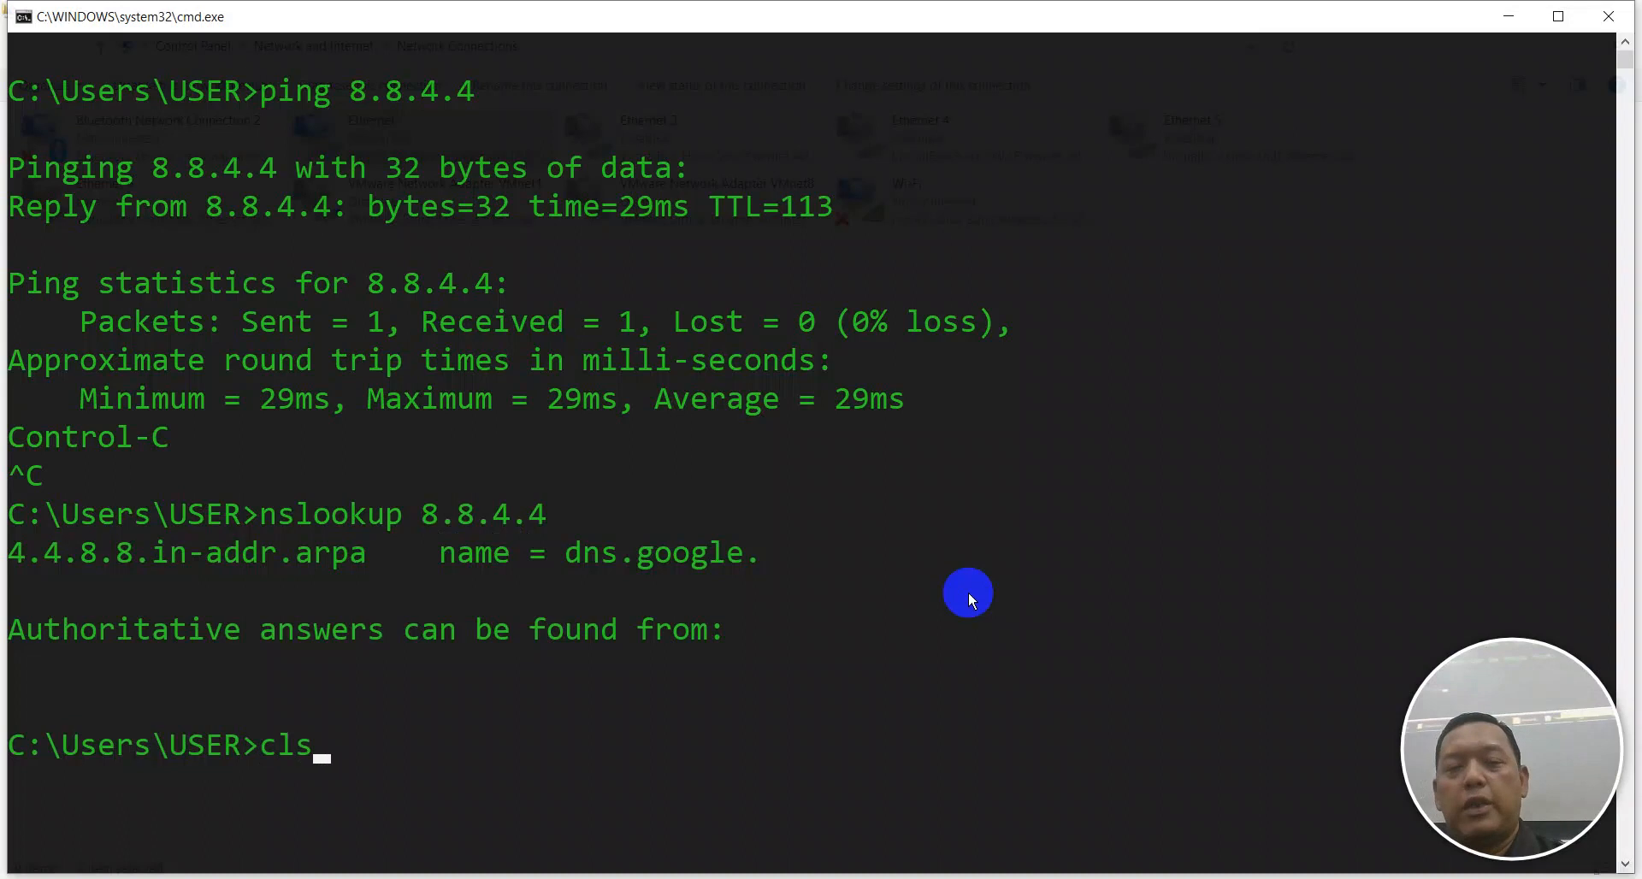
{"action": "key", "text": "Return"}
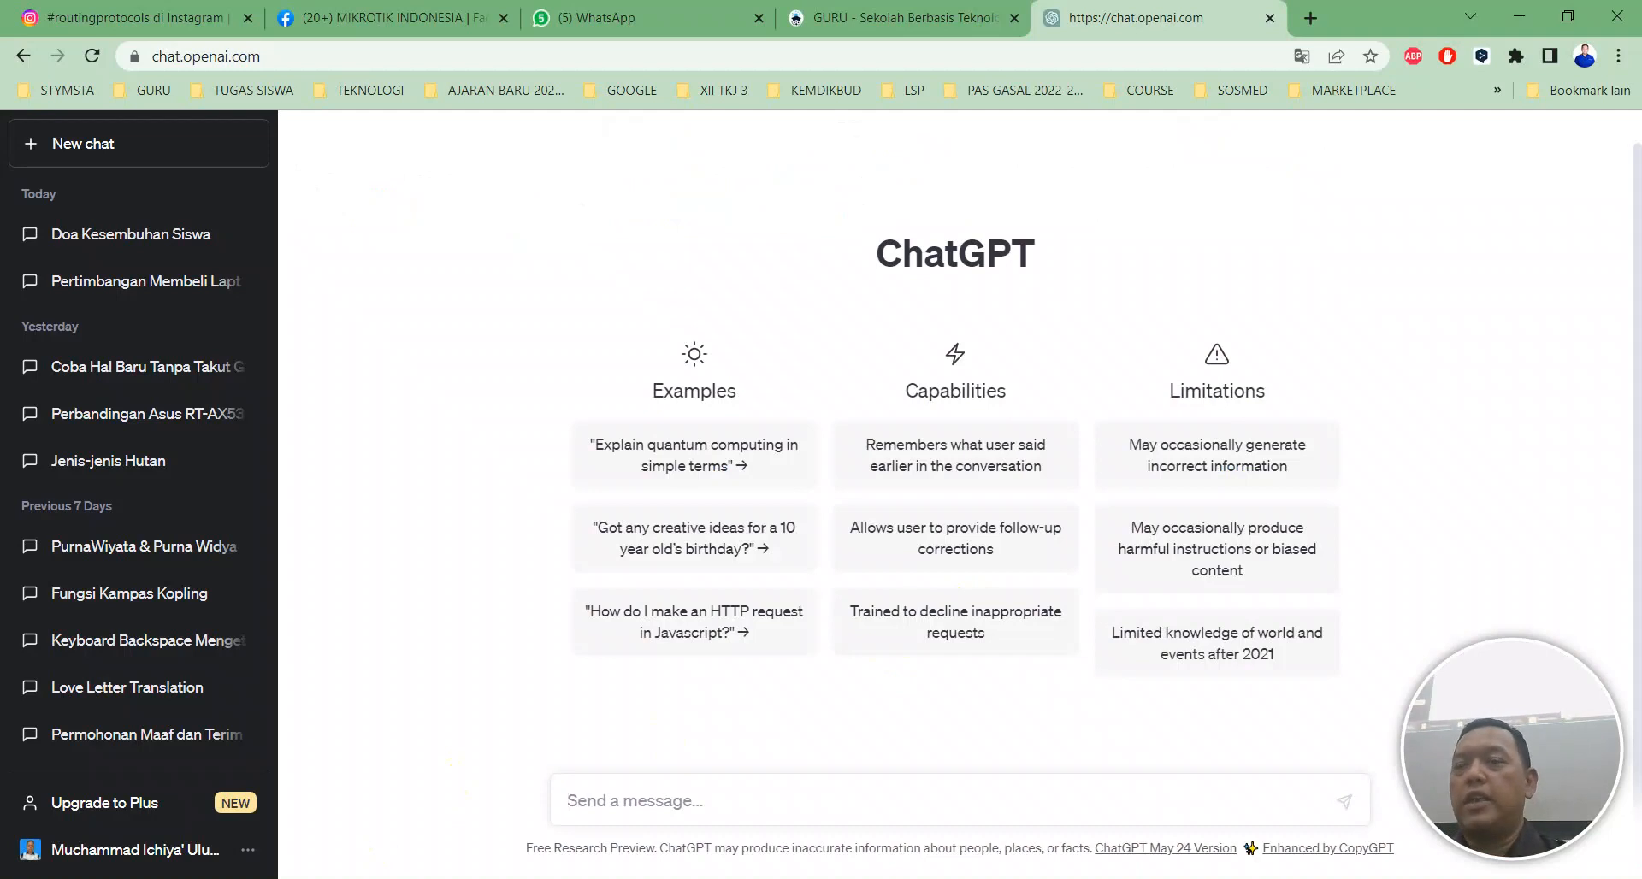
In a new tab, search Google for 'tahu tek', then for 'mie ayam'.
{"action": "left_click", "coordinate": [1300, 17]}
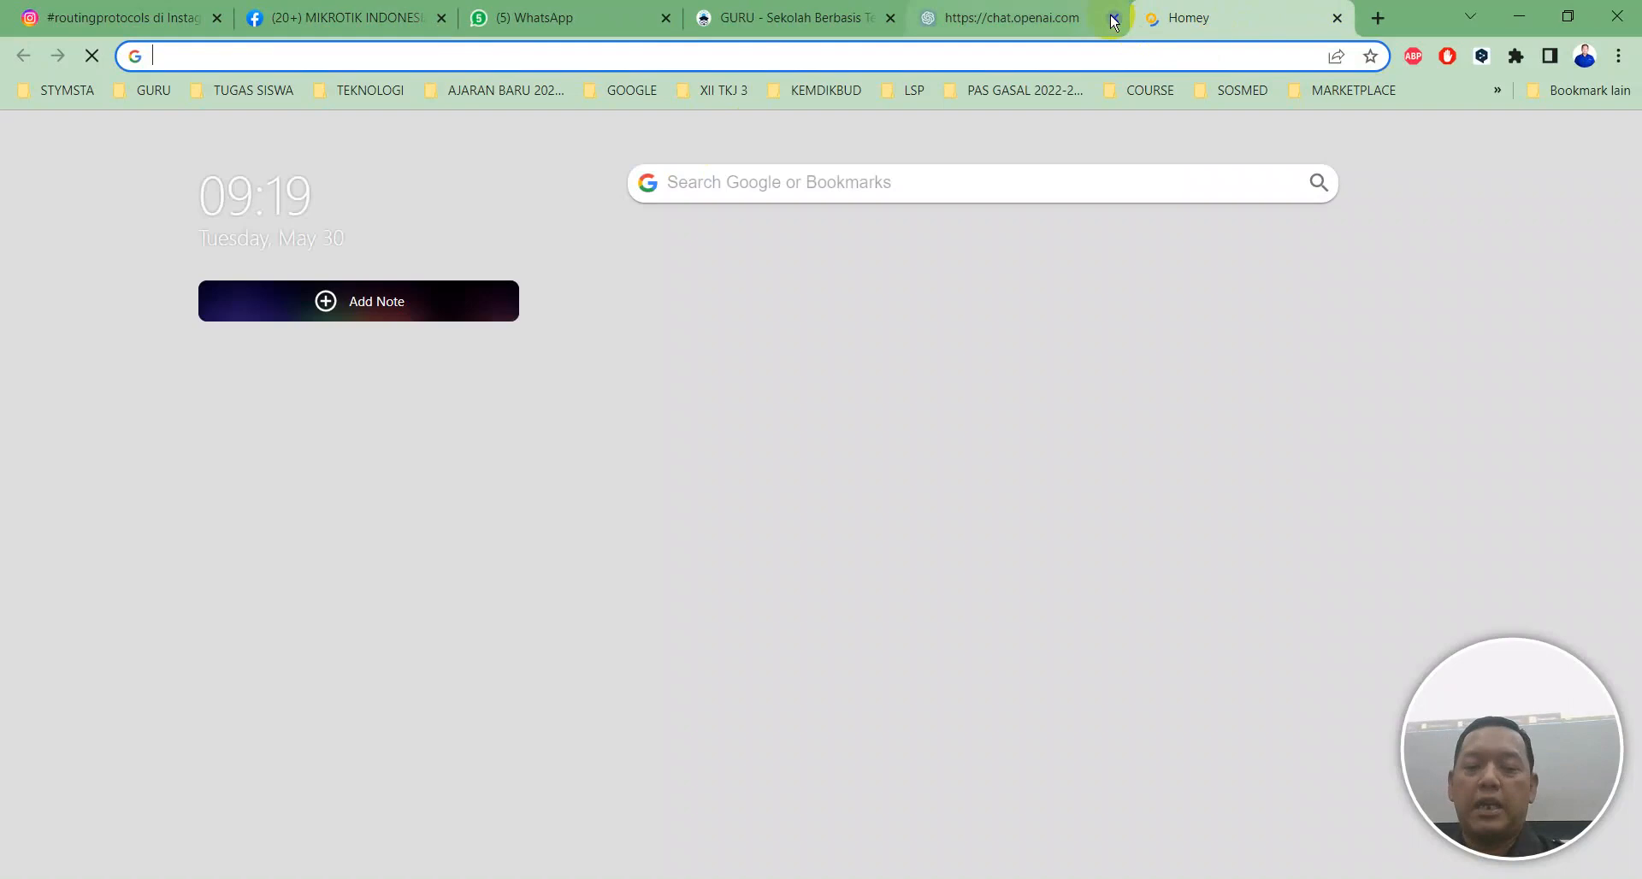
{"action": "type", "text": "tahu t"}
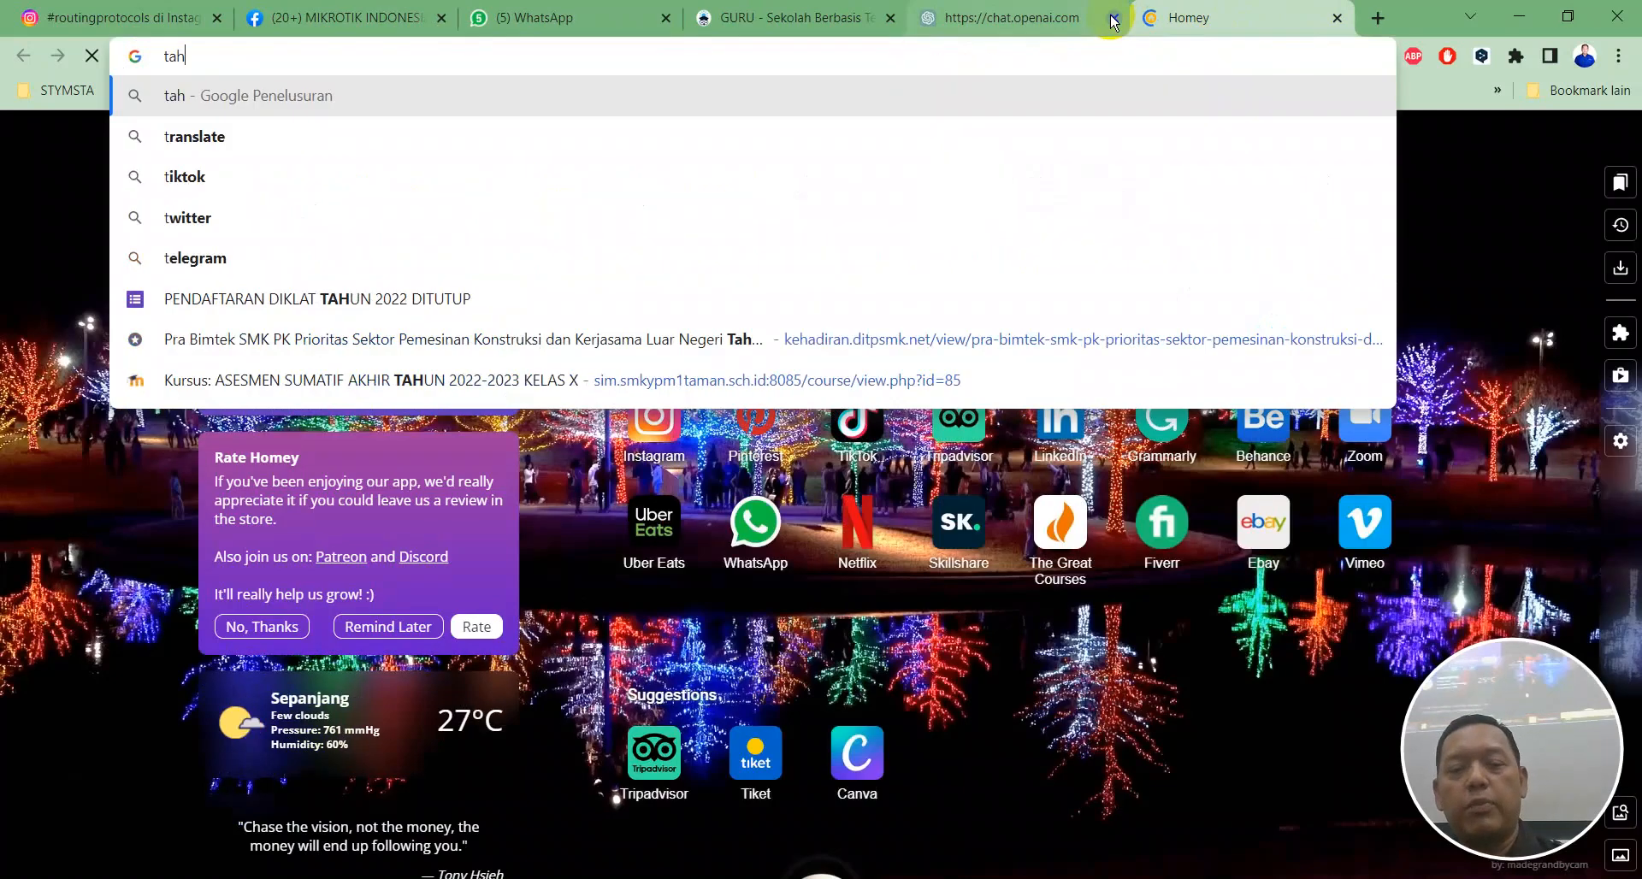
{"action": "type", "text": "ek"}
{"action": "key", "text": "Return"}
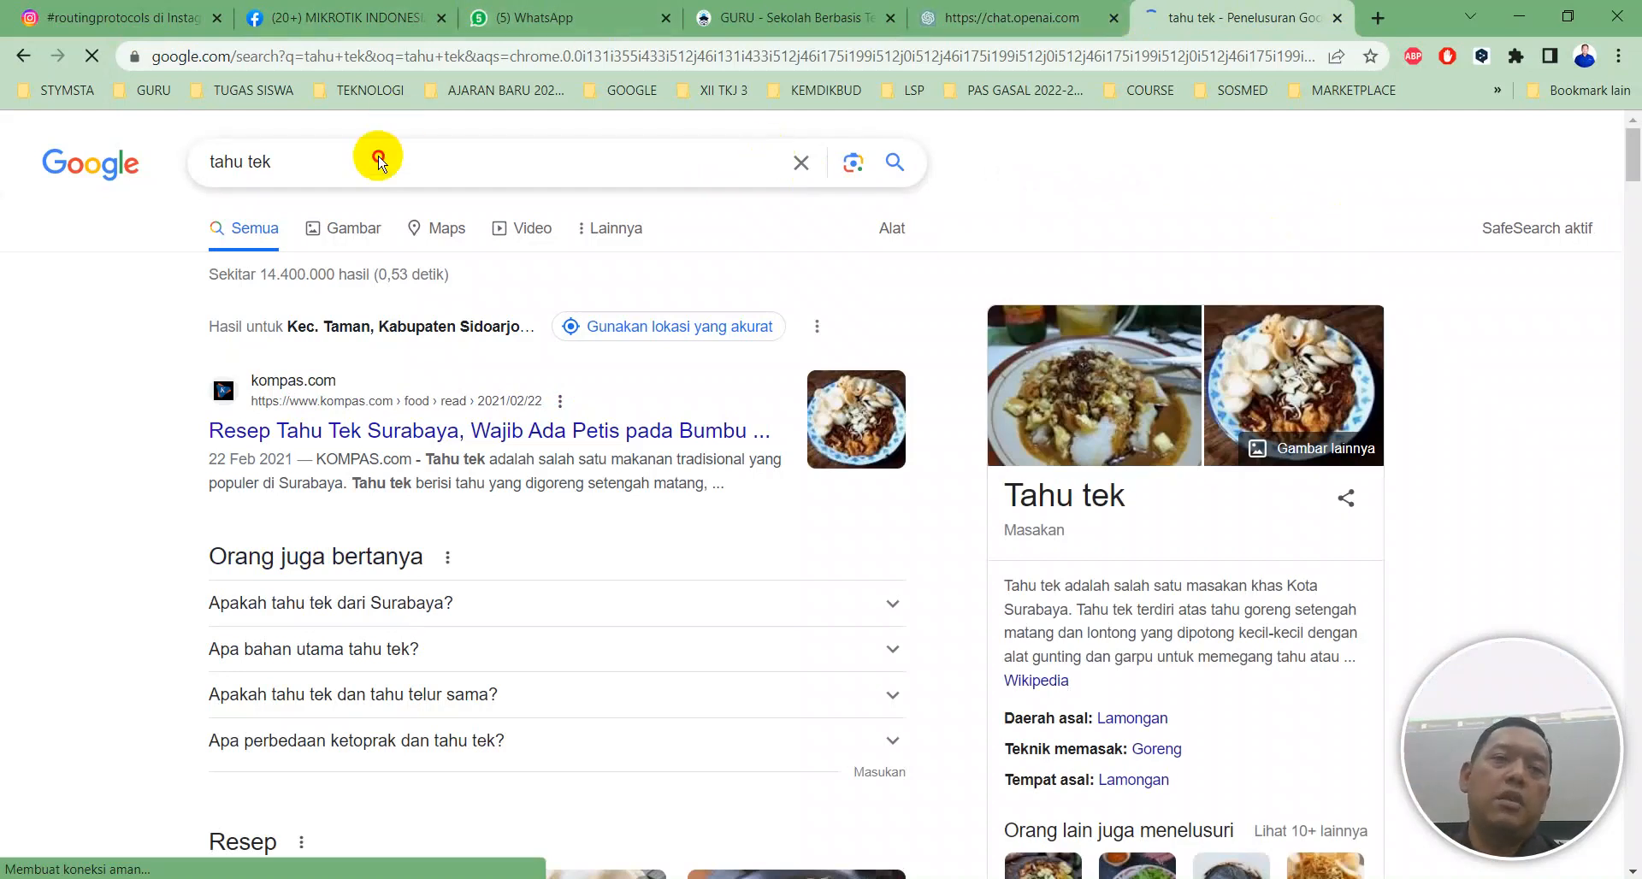
{"action": "left_click", "coordinate": [311, 165]}
{"action": "triple_click", "coordinate": [248, 159]}
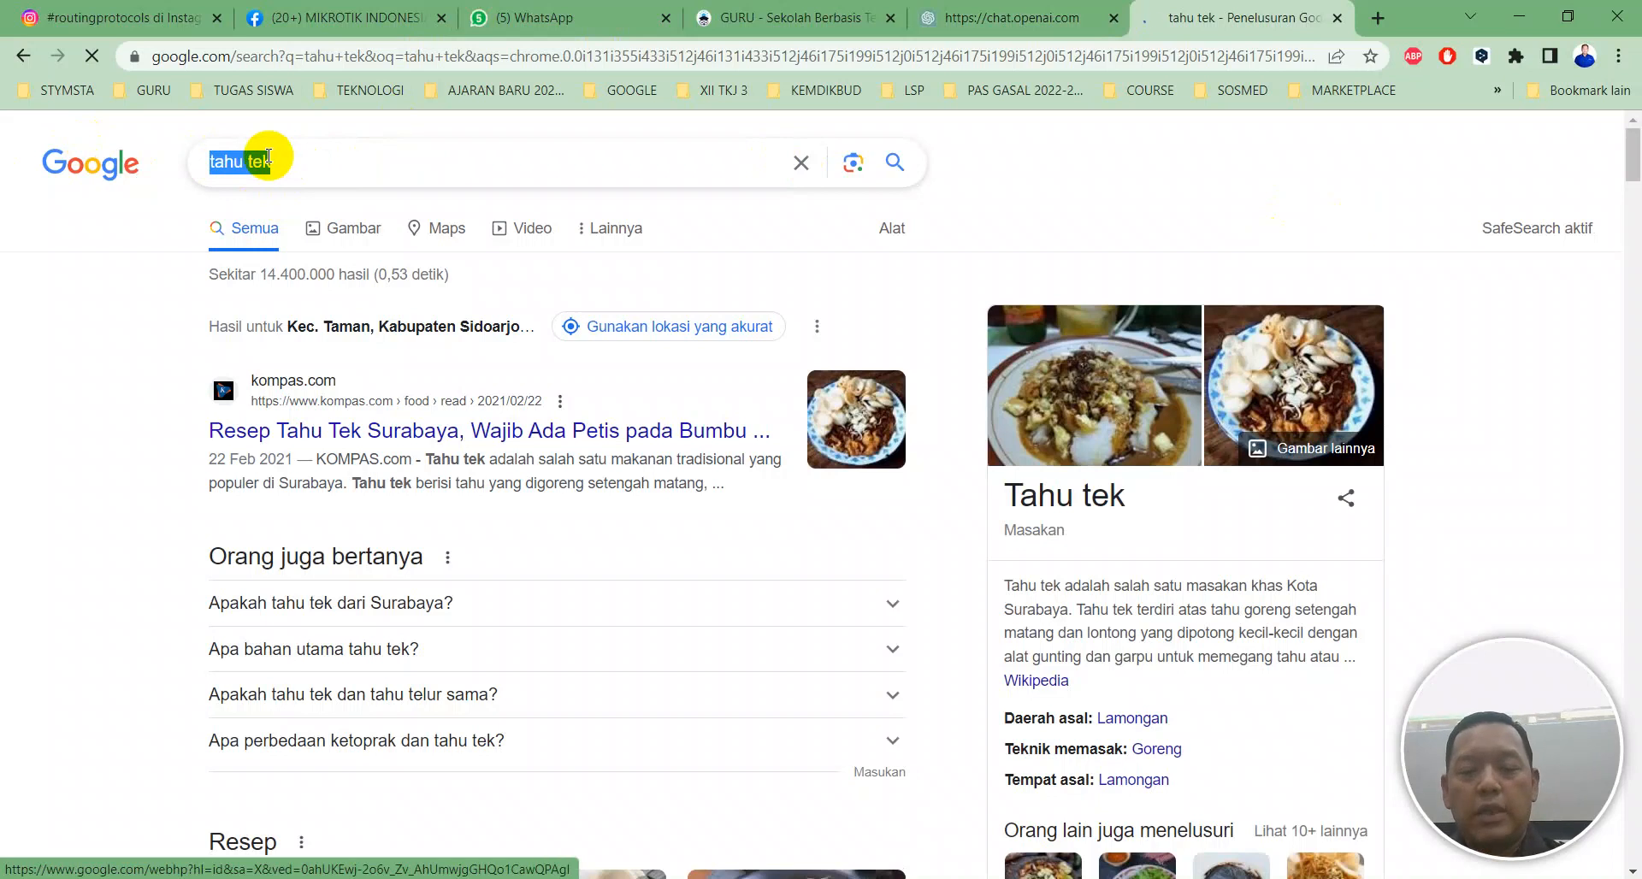
{"action": "type", "text": "e a"}
{"action": "type", "text": "yyan"}
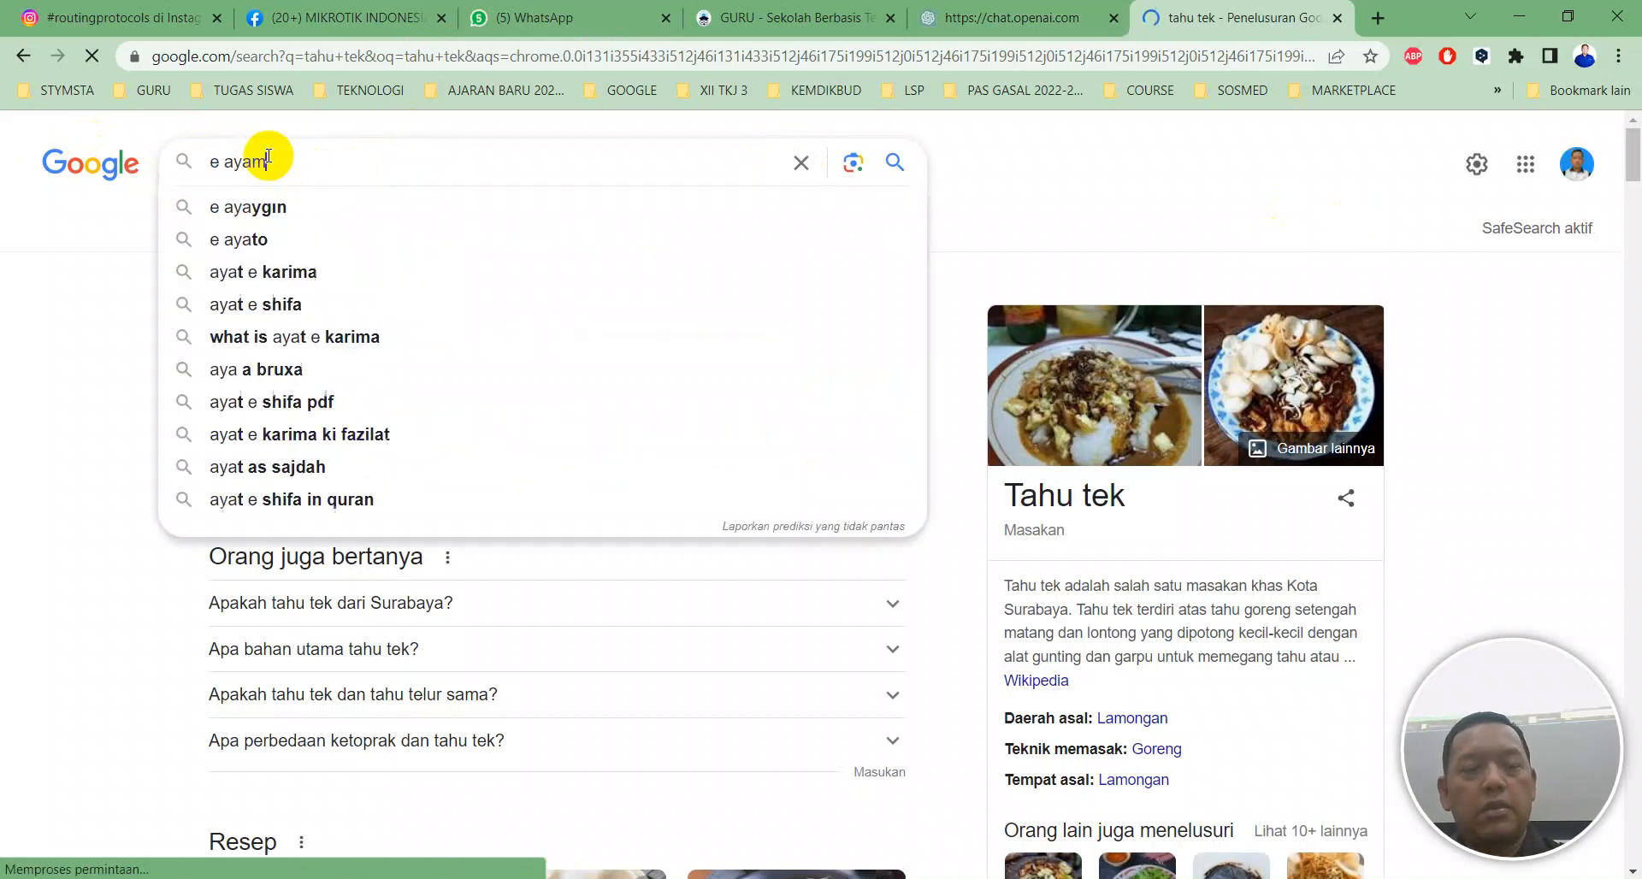
{"action": "key", "text": "BackSpace"}
{"action": "key", "text": "BackSpace"}
{"action": "key", "text": "BackSpace"}
{"action": "key", "text": "BackSpace"}
{"action": "key", "text": "BackSpace"}
{"action": "key", "text": "BackSpace"}
{"action": "key", "text": "BackSpace"}
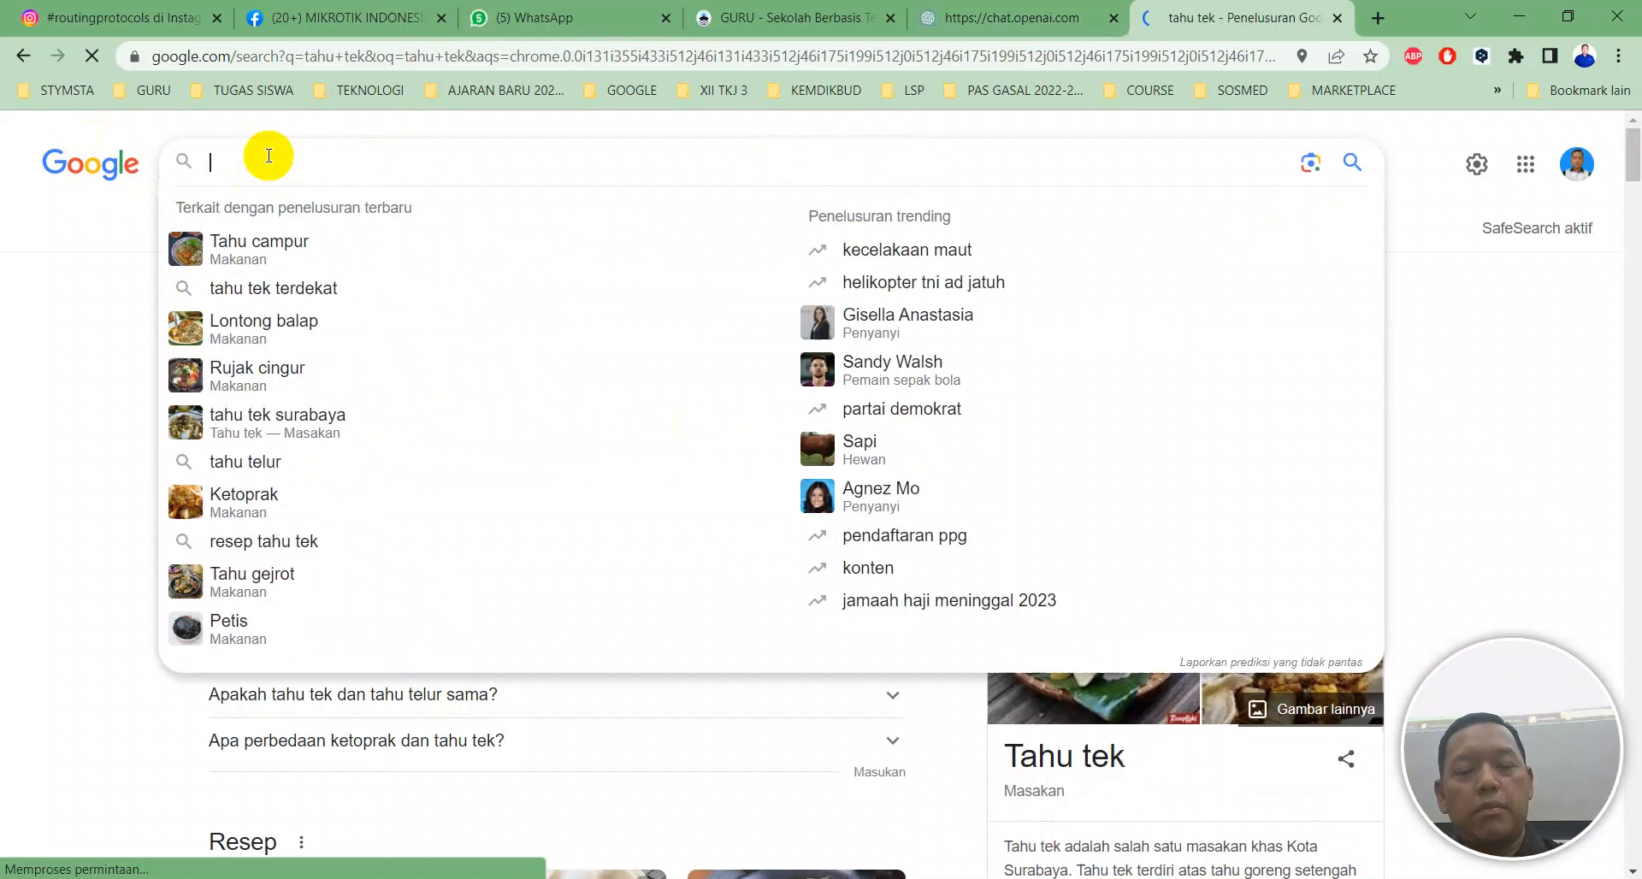
{"action": "type", "text": "mie ayam"}
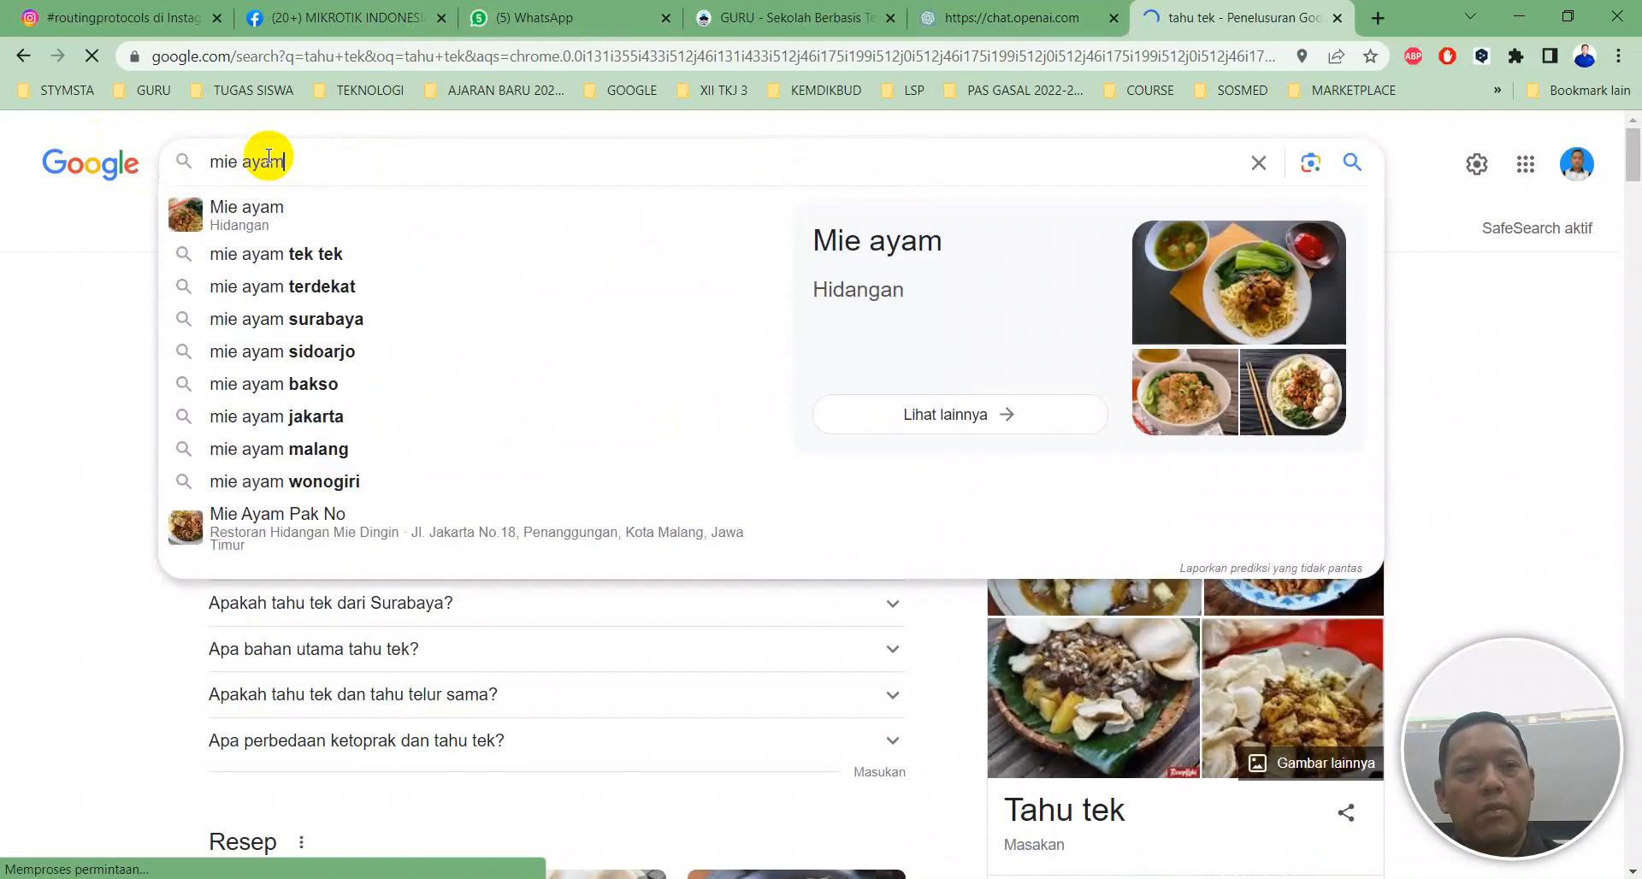
{"action": "key", "text": "Return"}
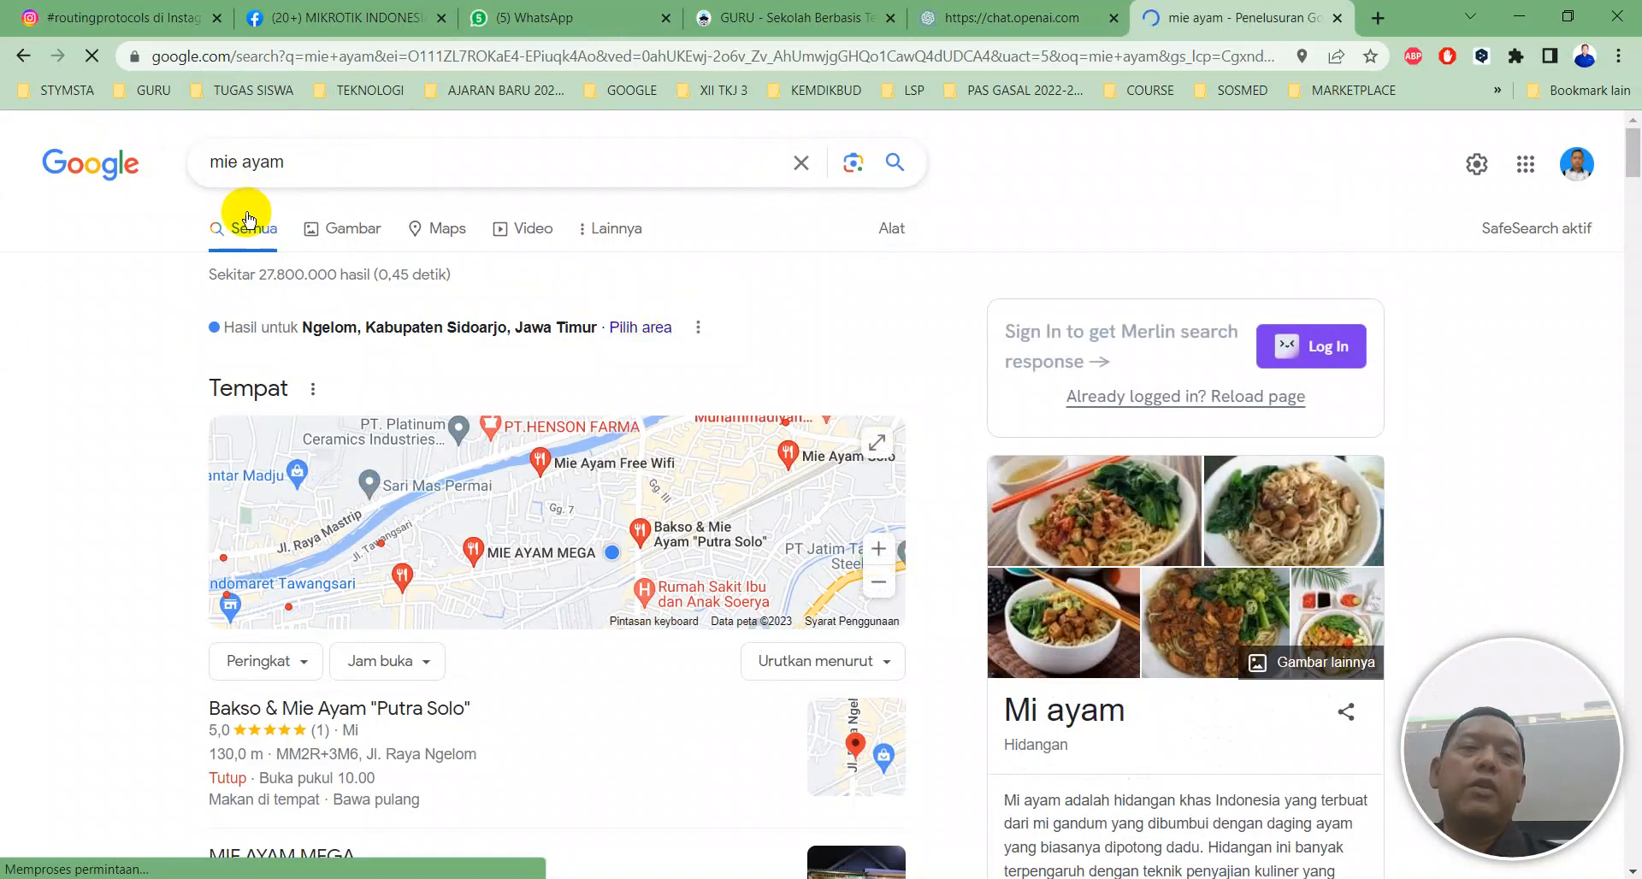
Open an incognito window and search 'soto ayam', then 'ig'.
{"action": "left_click_drag", "start_coordinate": [338, 171], "coordinate": [154, 172]}
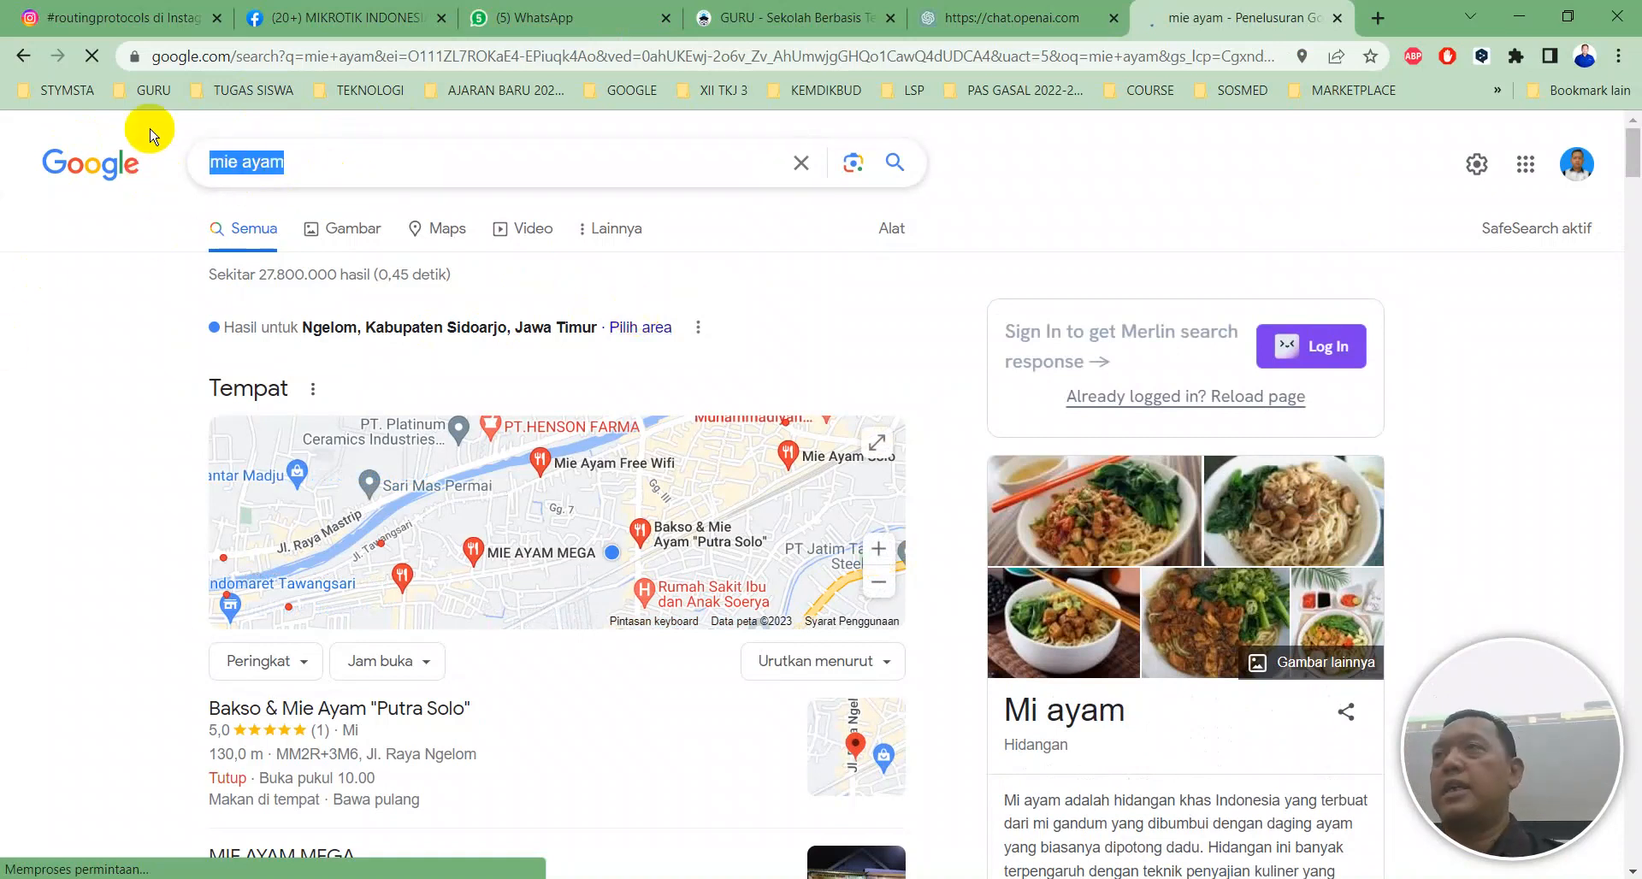
{"action": "key", "text": "ctrl+shift+n"}
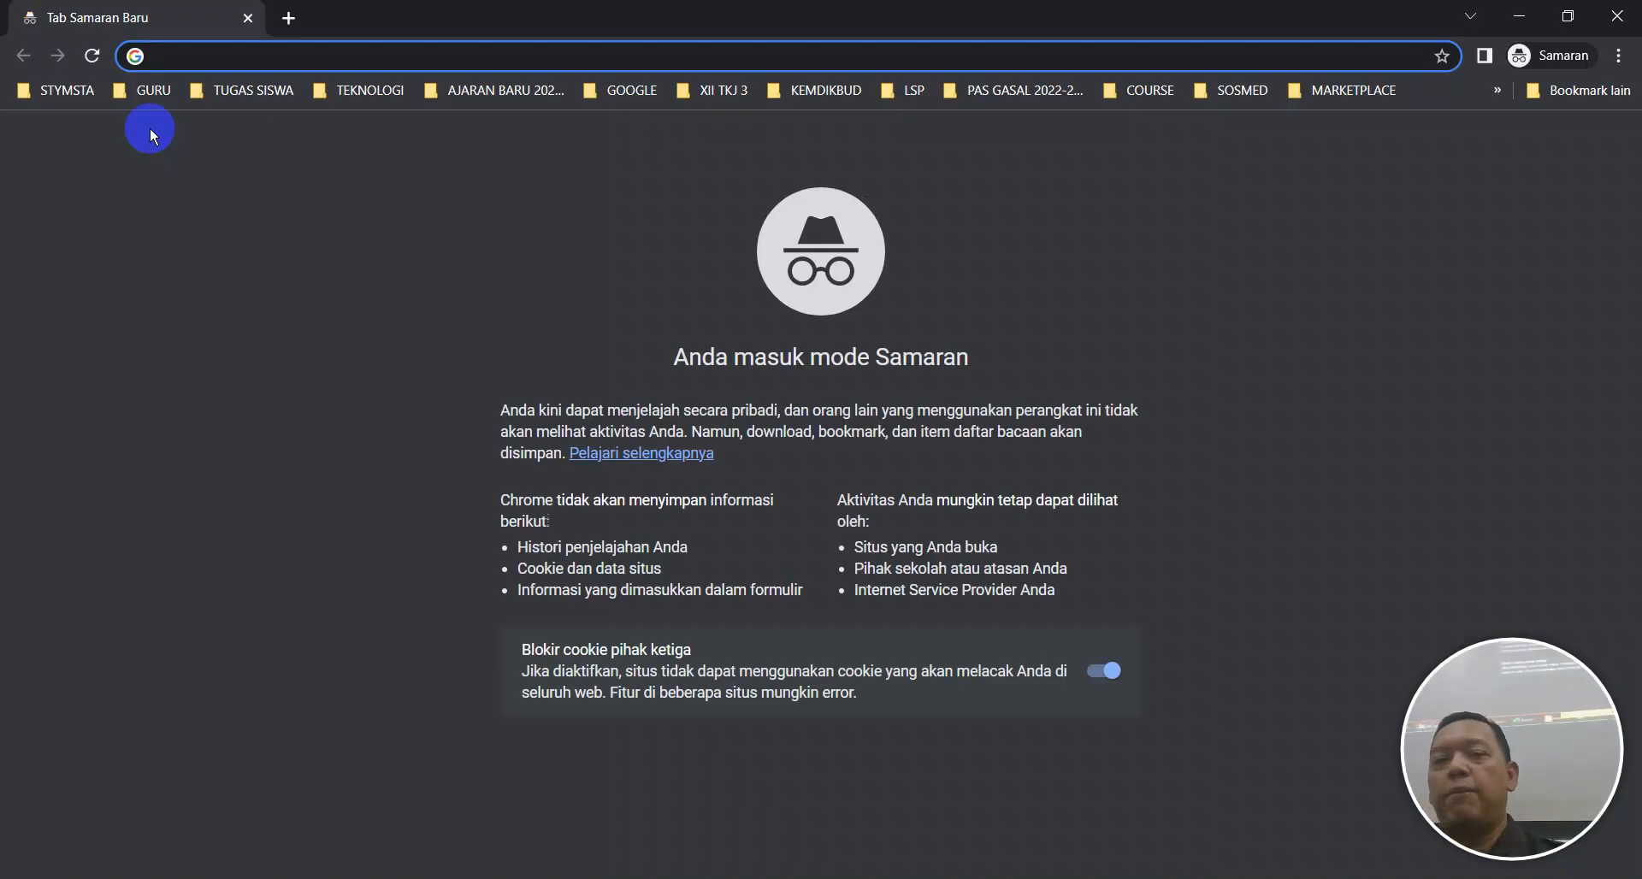
{"action": "left_click", "coordinate": [780, 243]}
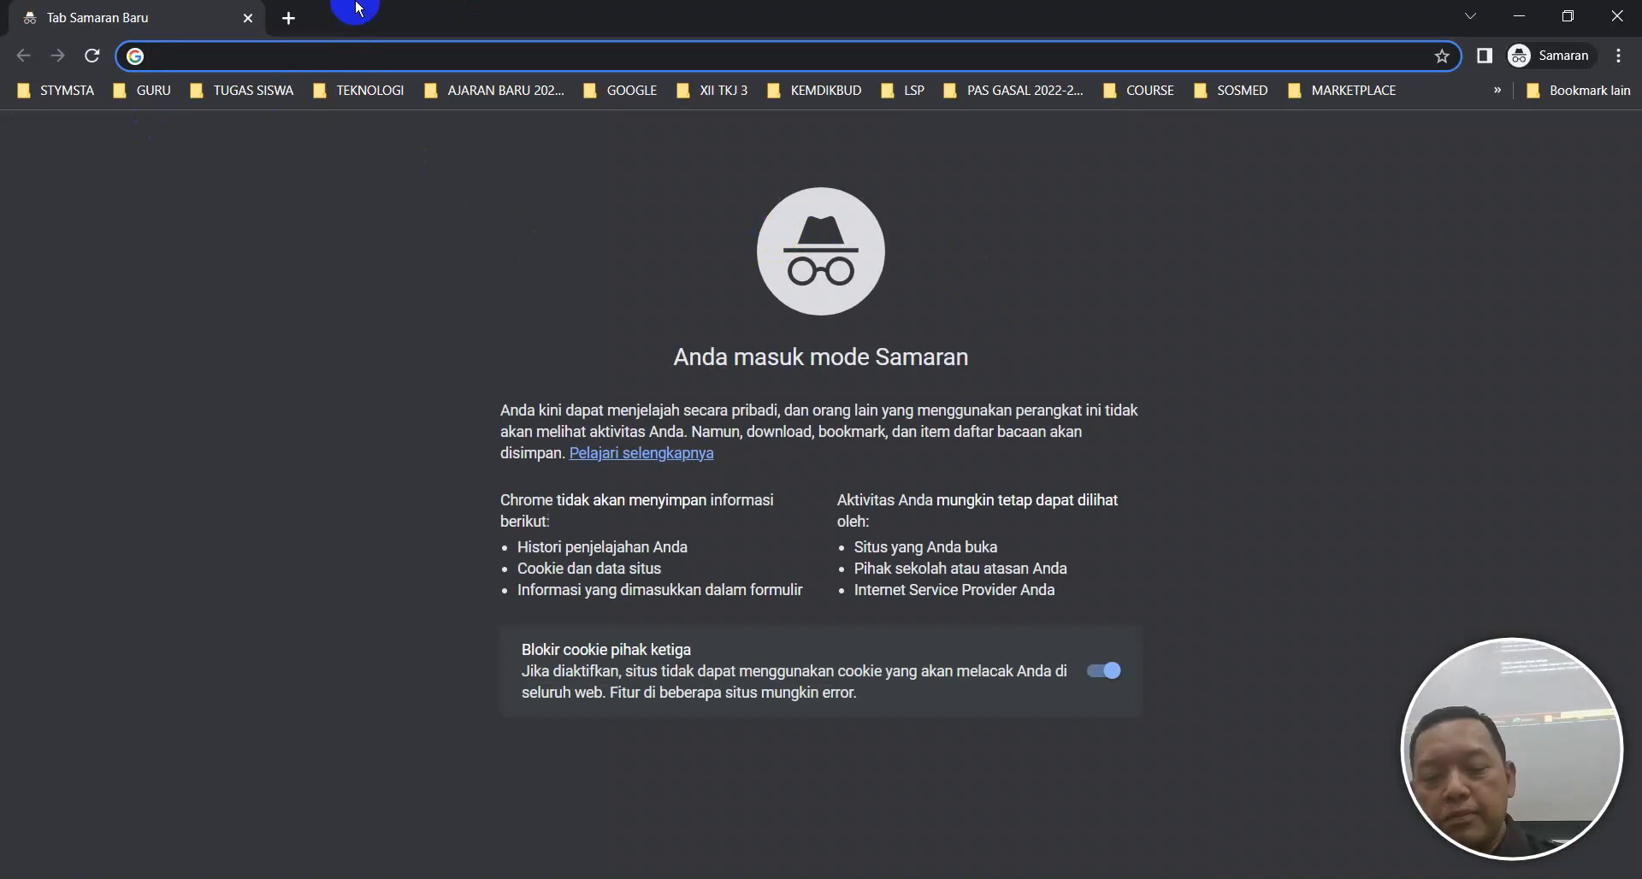
{"action": "type", "text": "soto"}
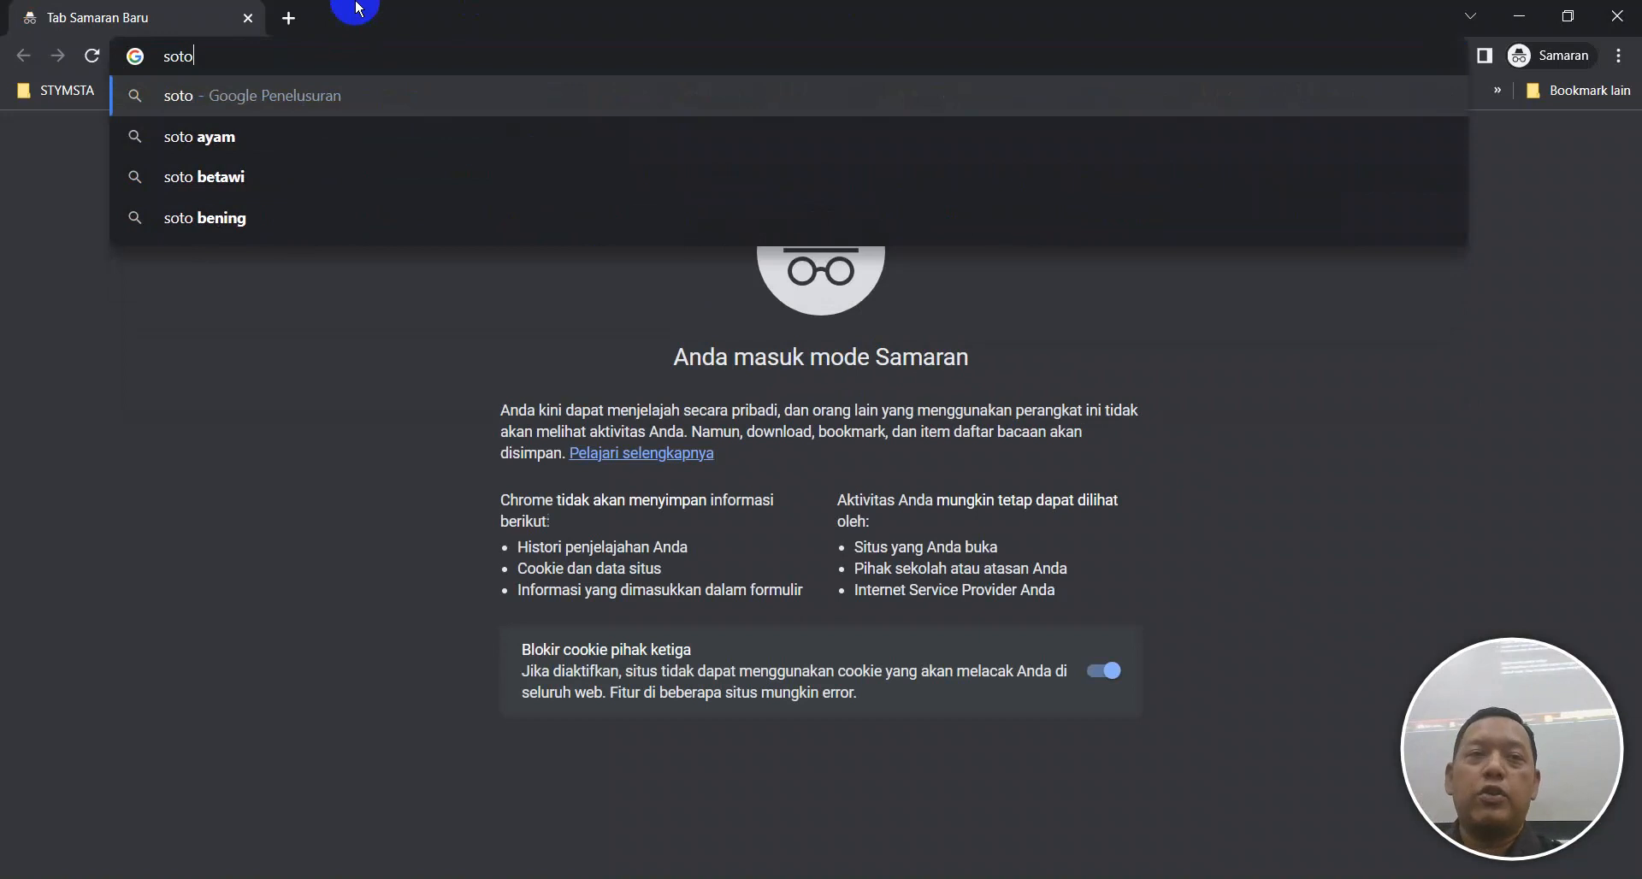
{"action": "type", "text": " ayam"}
{"action": "key", "text": "Return"}
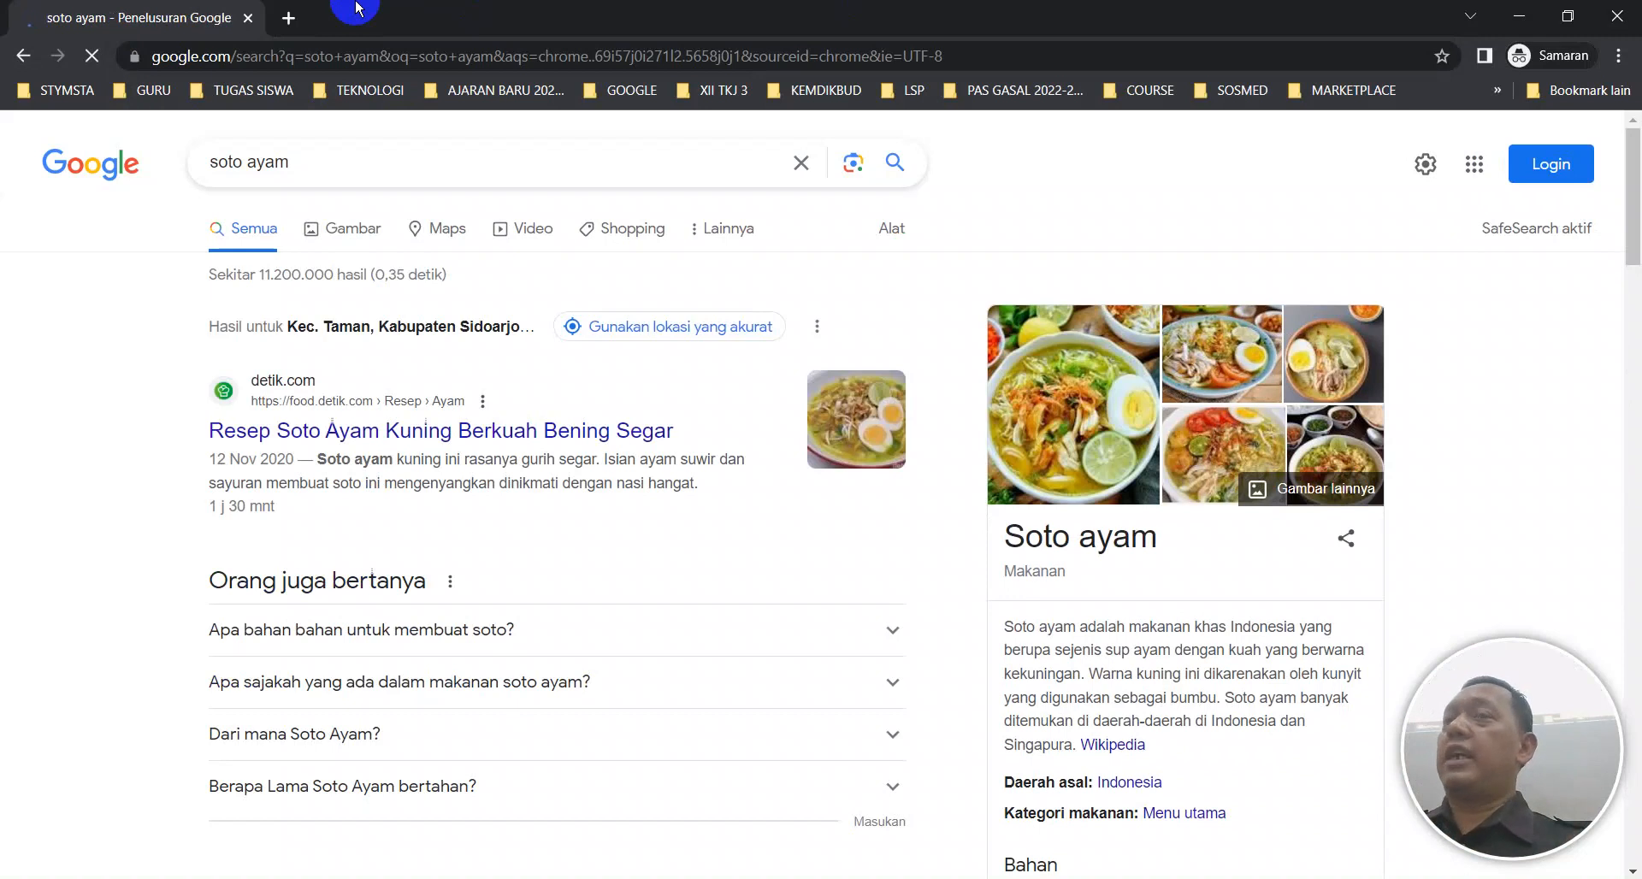
{"action": "left_click_drag", "start_coordinate": [311, 165], "coordinate": [143, 154]}
{"action": "type", "text": "ig"}
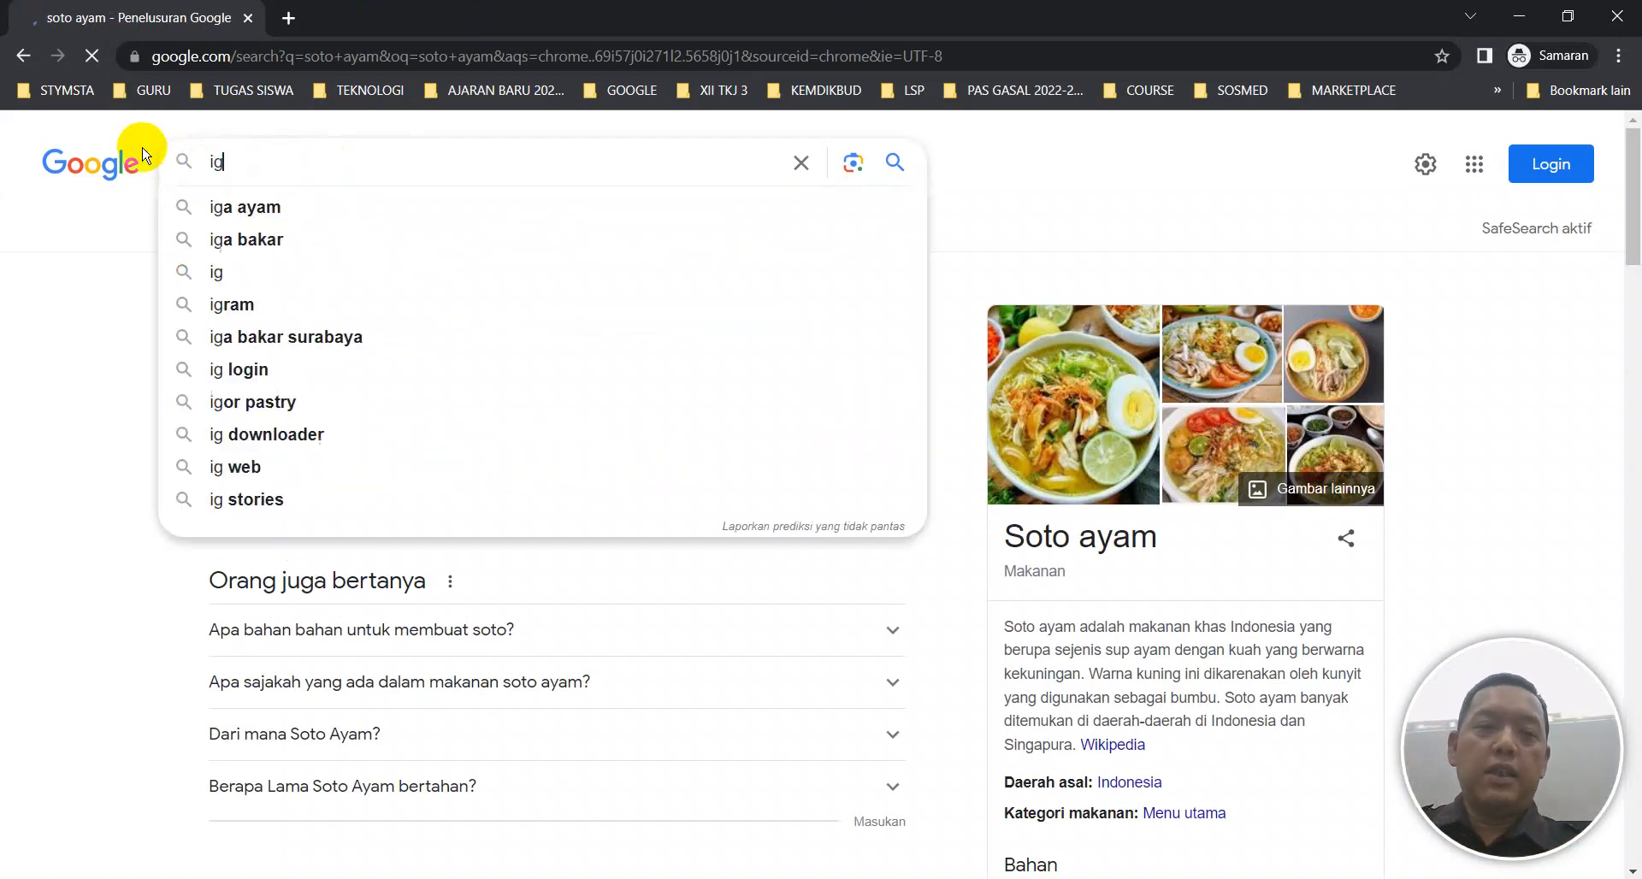
{"action": "key", "text": "Return"}
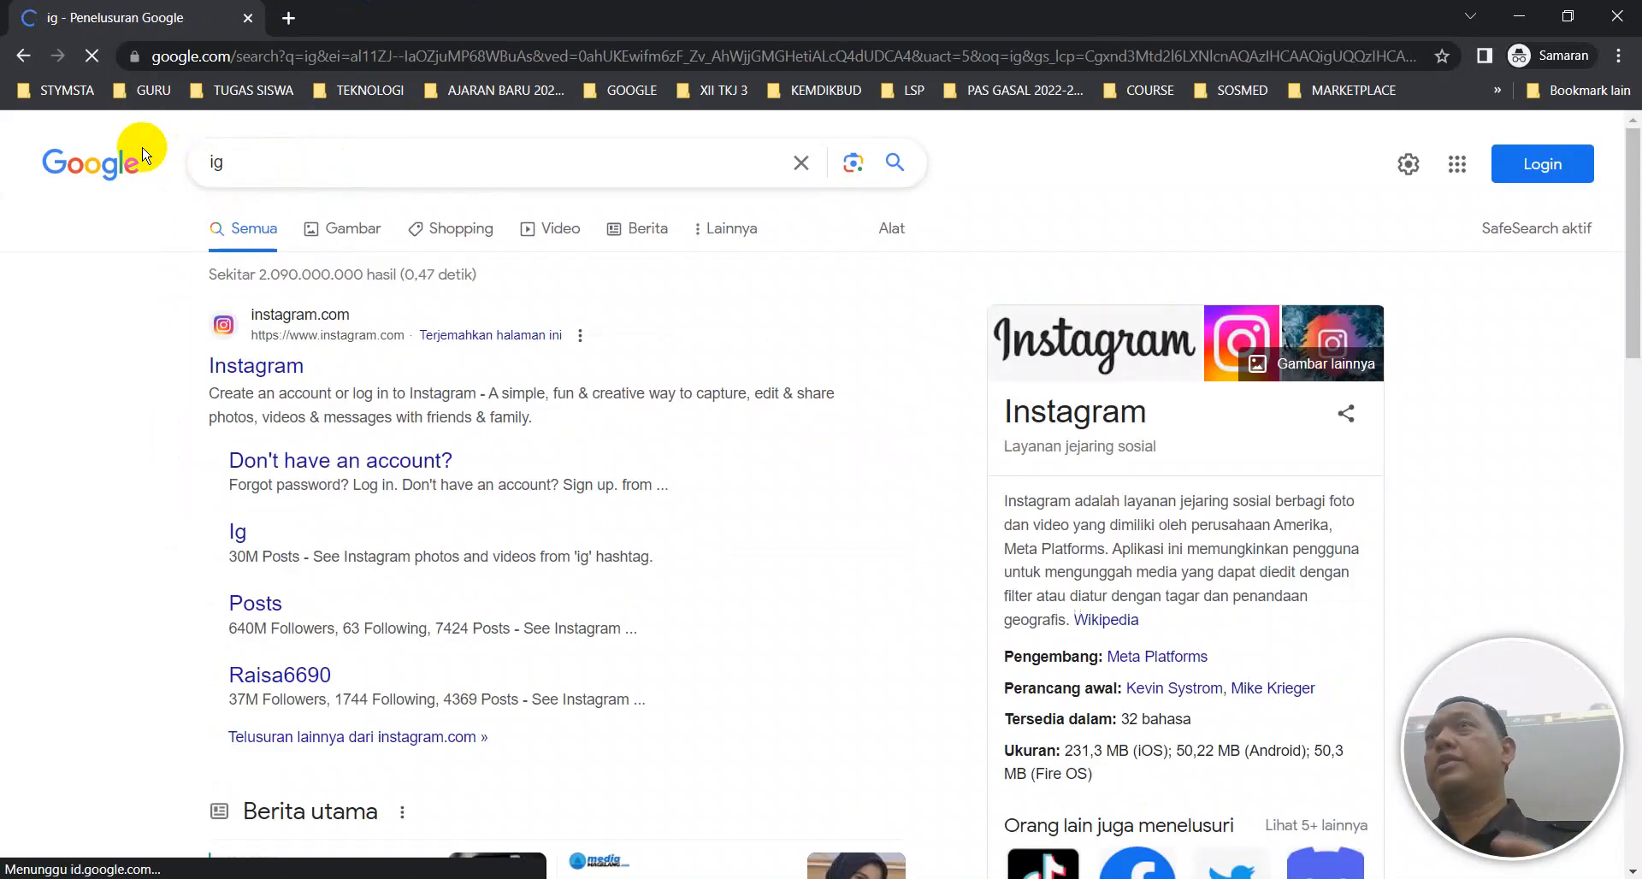
Connect WinBox to neighbor 172.16.100.1, maximize the session and view IP > Firewall rules.
{"action": "left_click", "coordinate": [939, 878]}
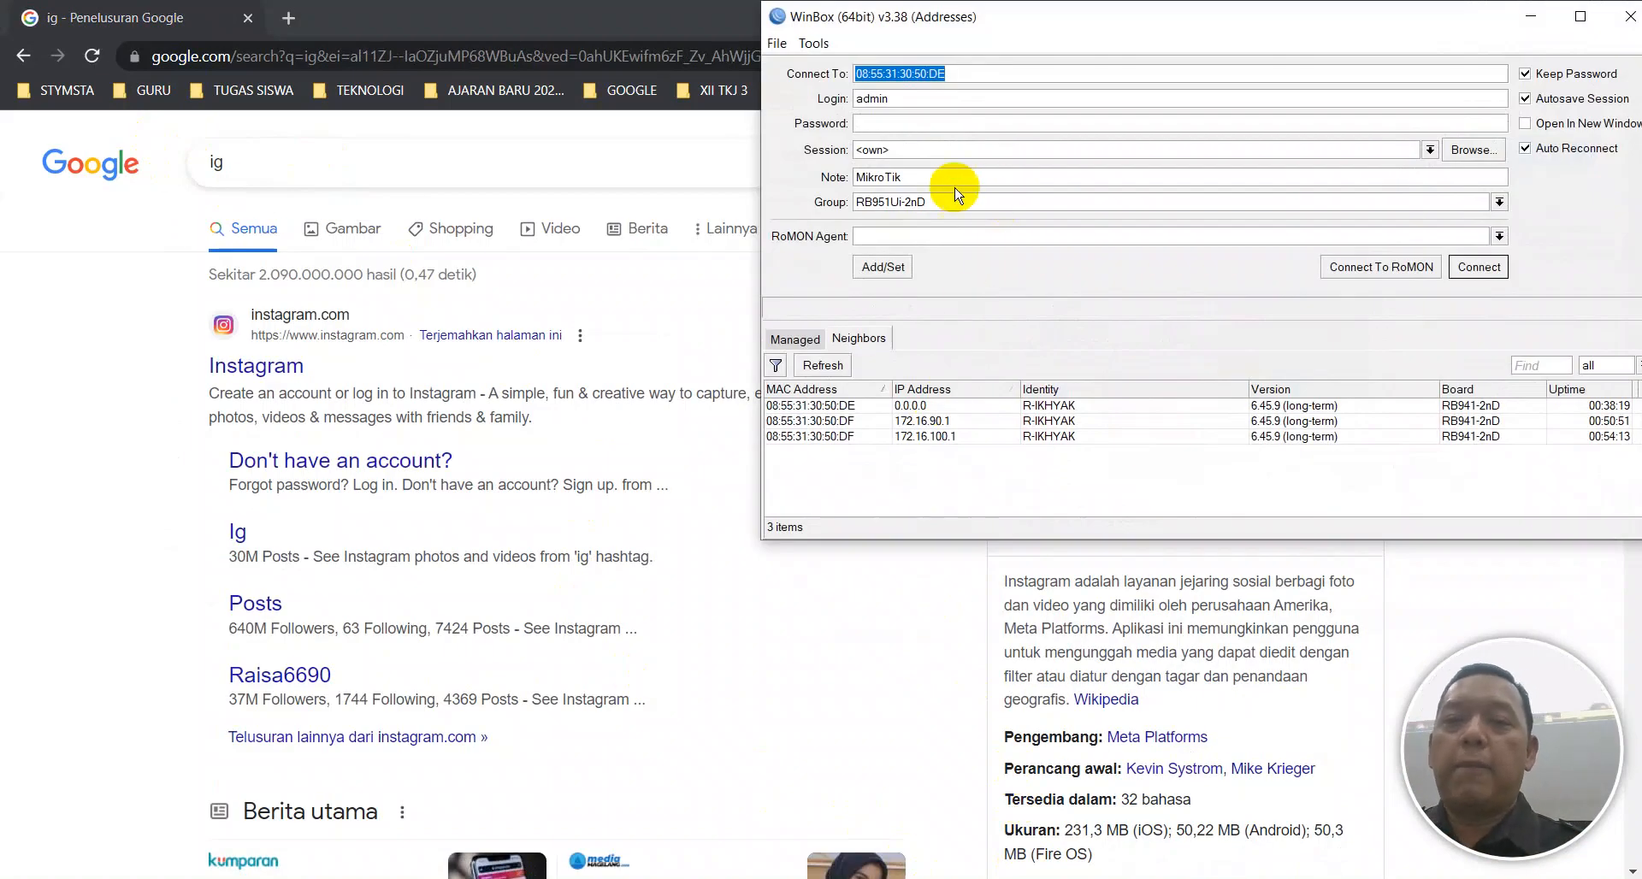
{"action": "left_click", "coordinate": [823, 365]}
{"action": "left_click", "coordinate": [872, 406]}
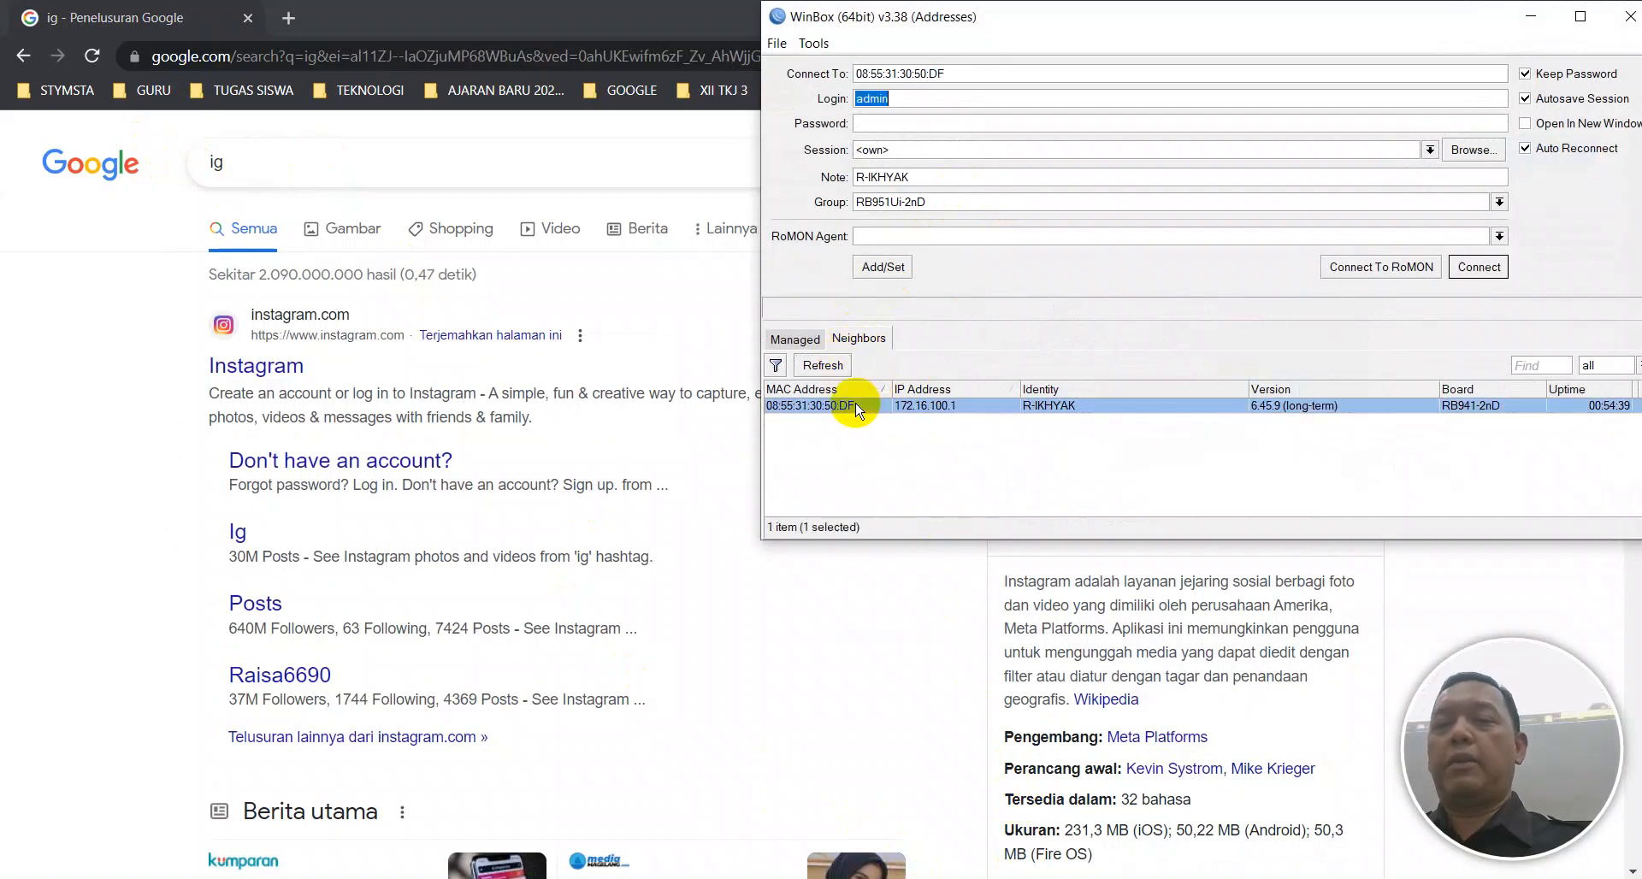
{"action": "left_click", "coordinate": [1480, 268]}
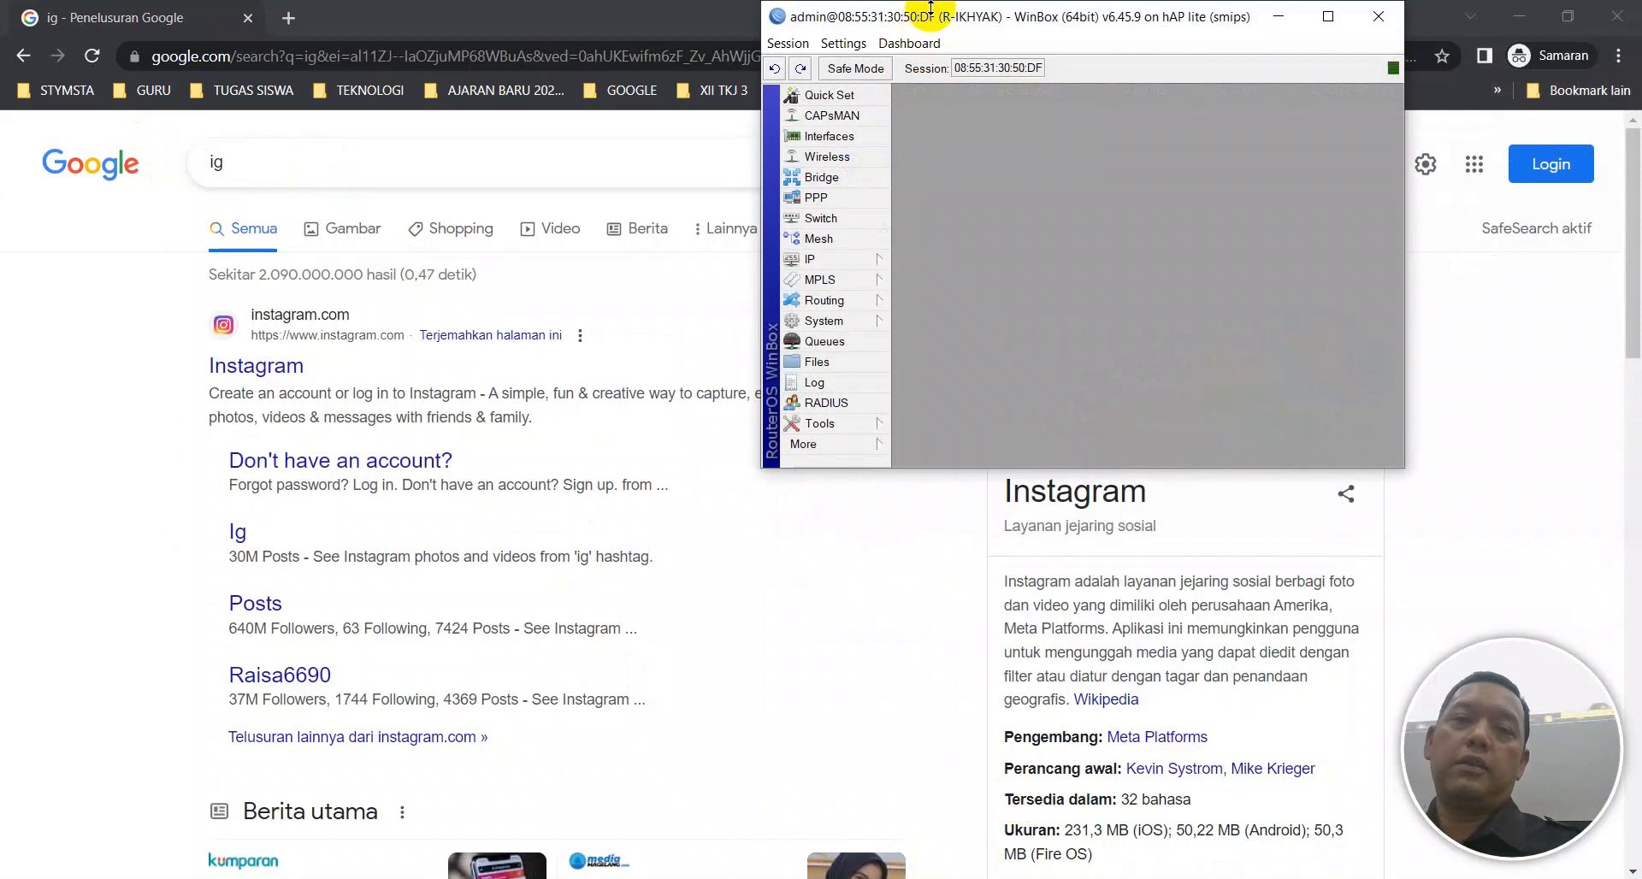
{"action": "double_click", "coordinate": [923, 26]}
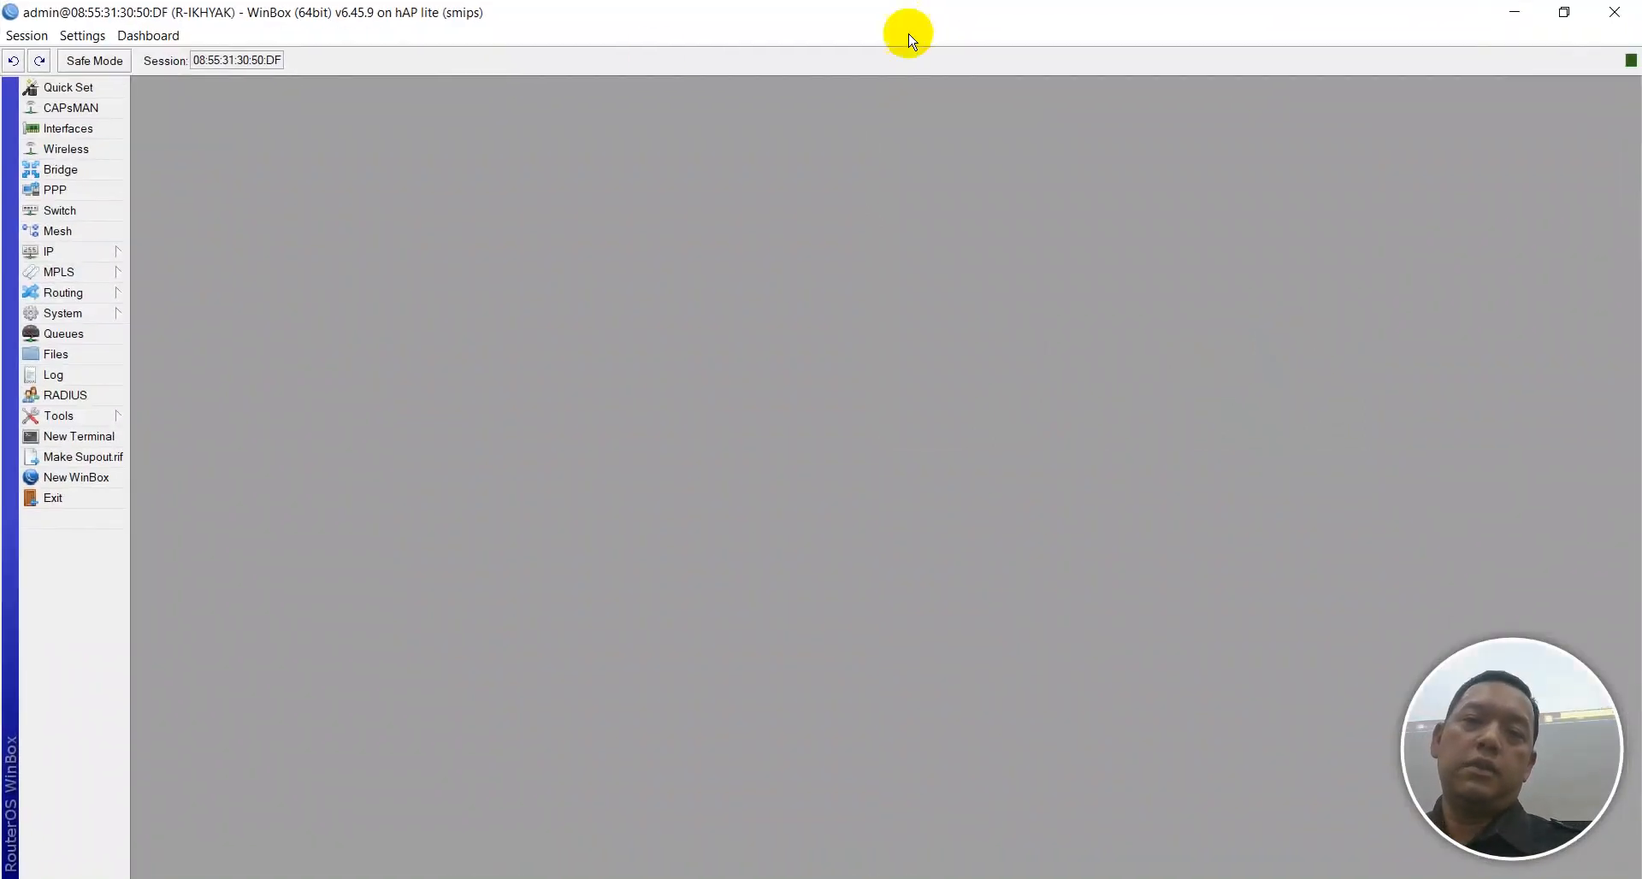
{"action": "left_click", "coordinate": [106, 252]}
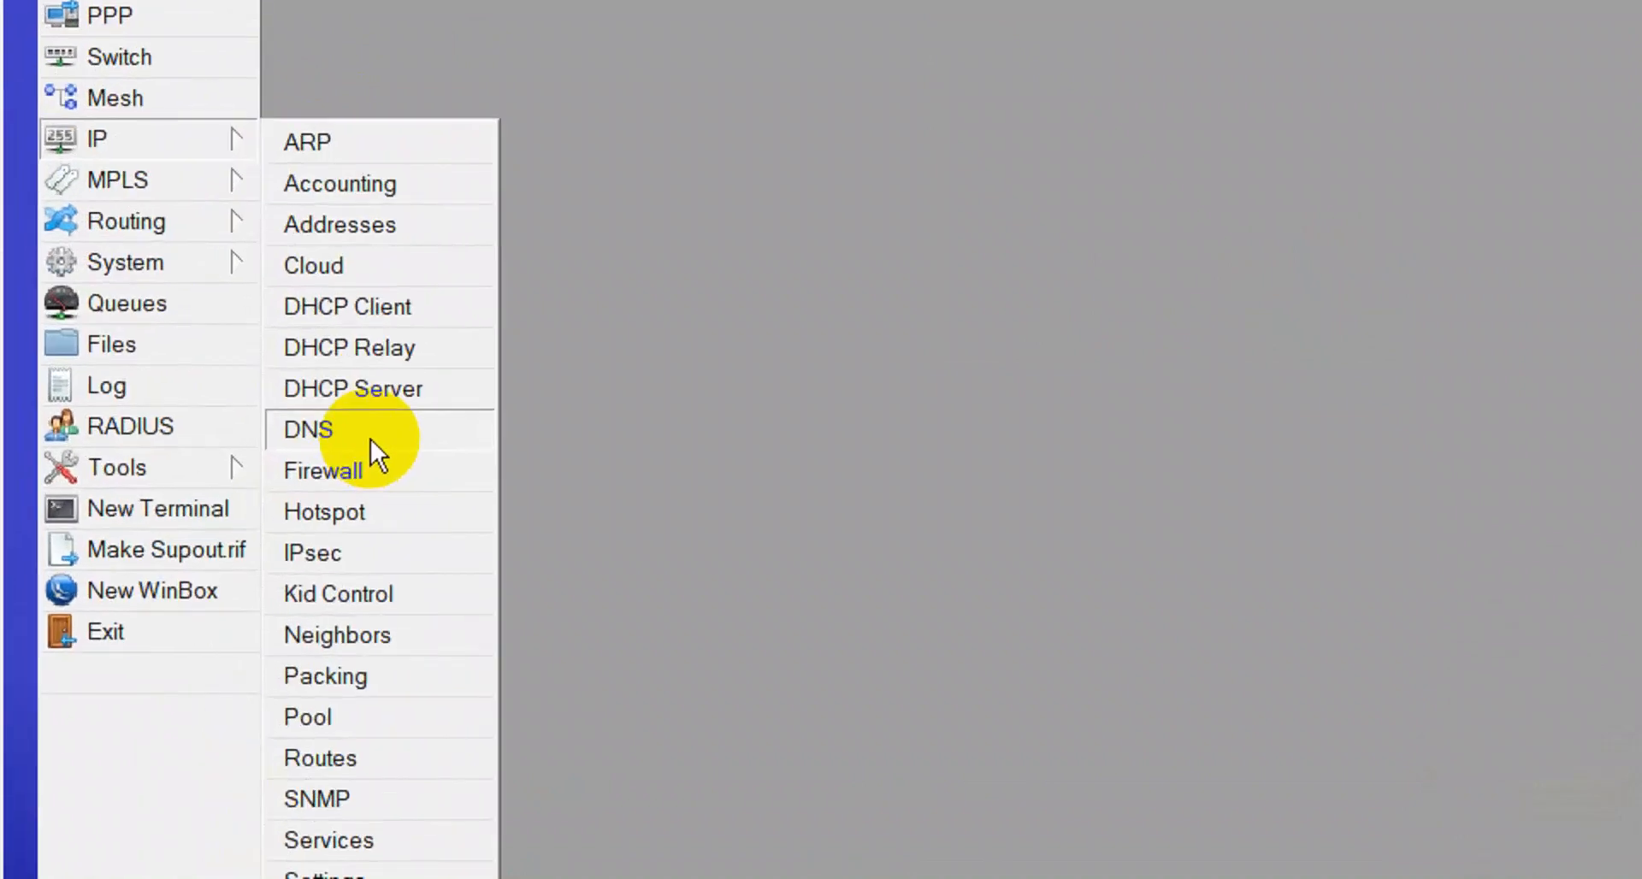
{"action": "left_click", "coordinate": [355, 489]}
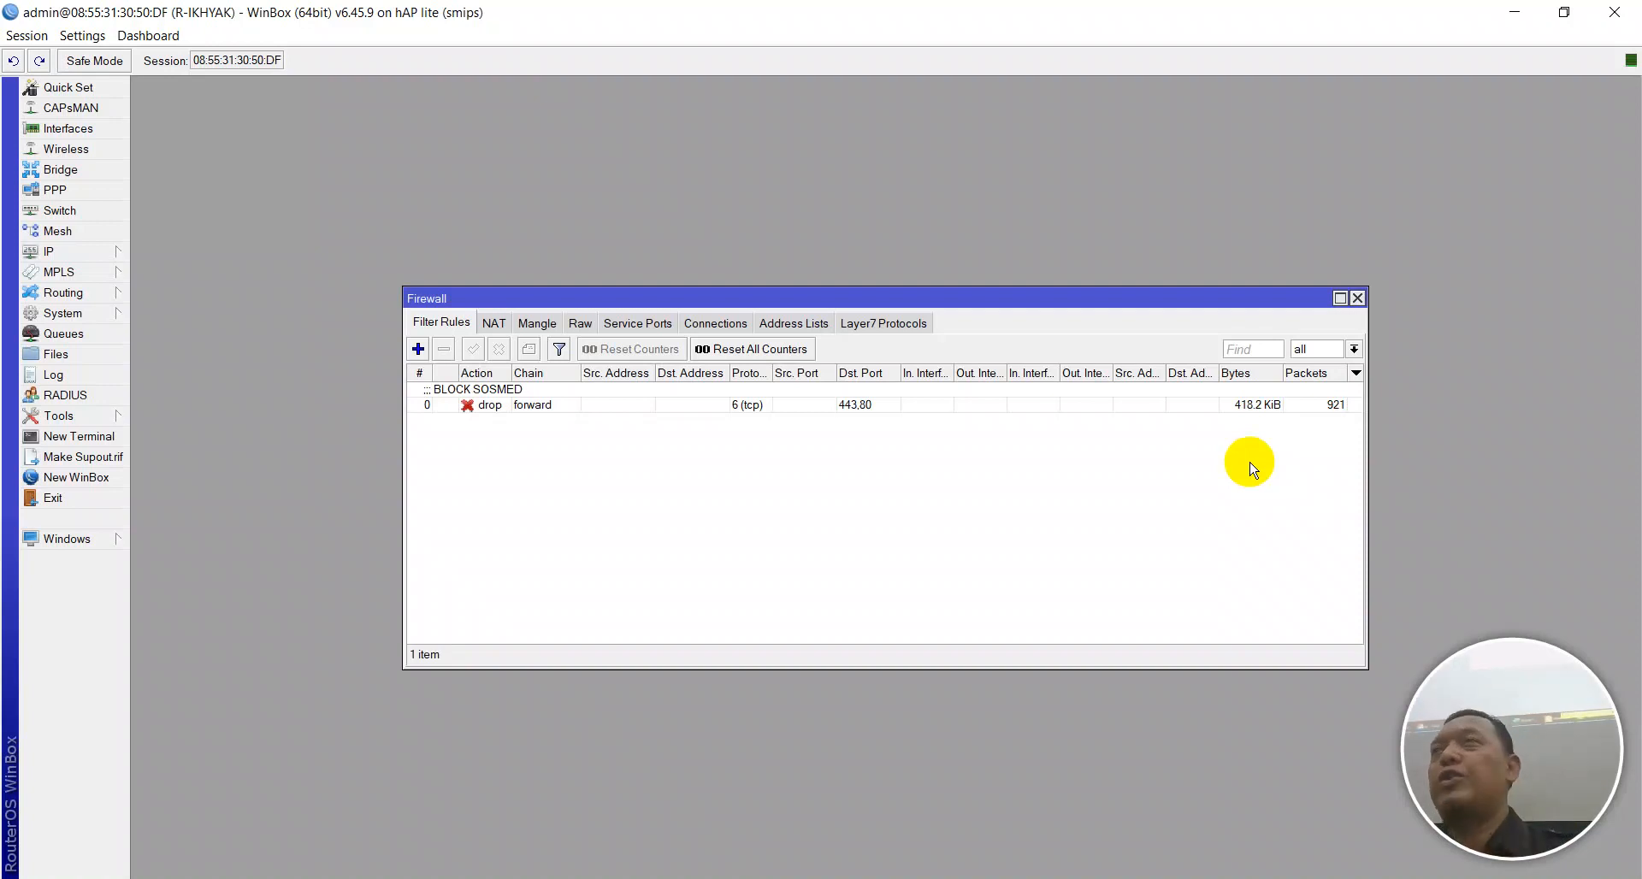
{"action": "key", "text": "alt+Tab"}
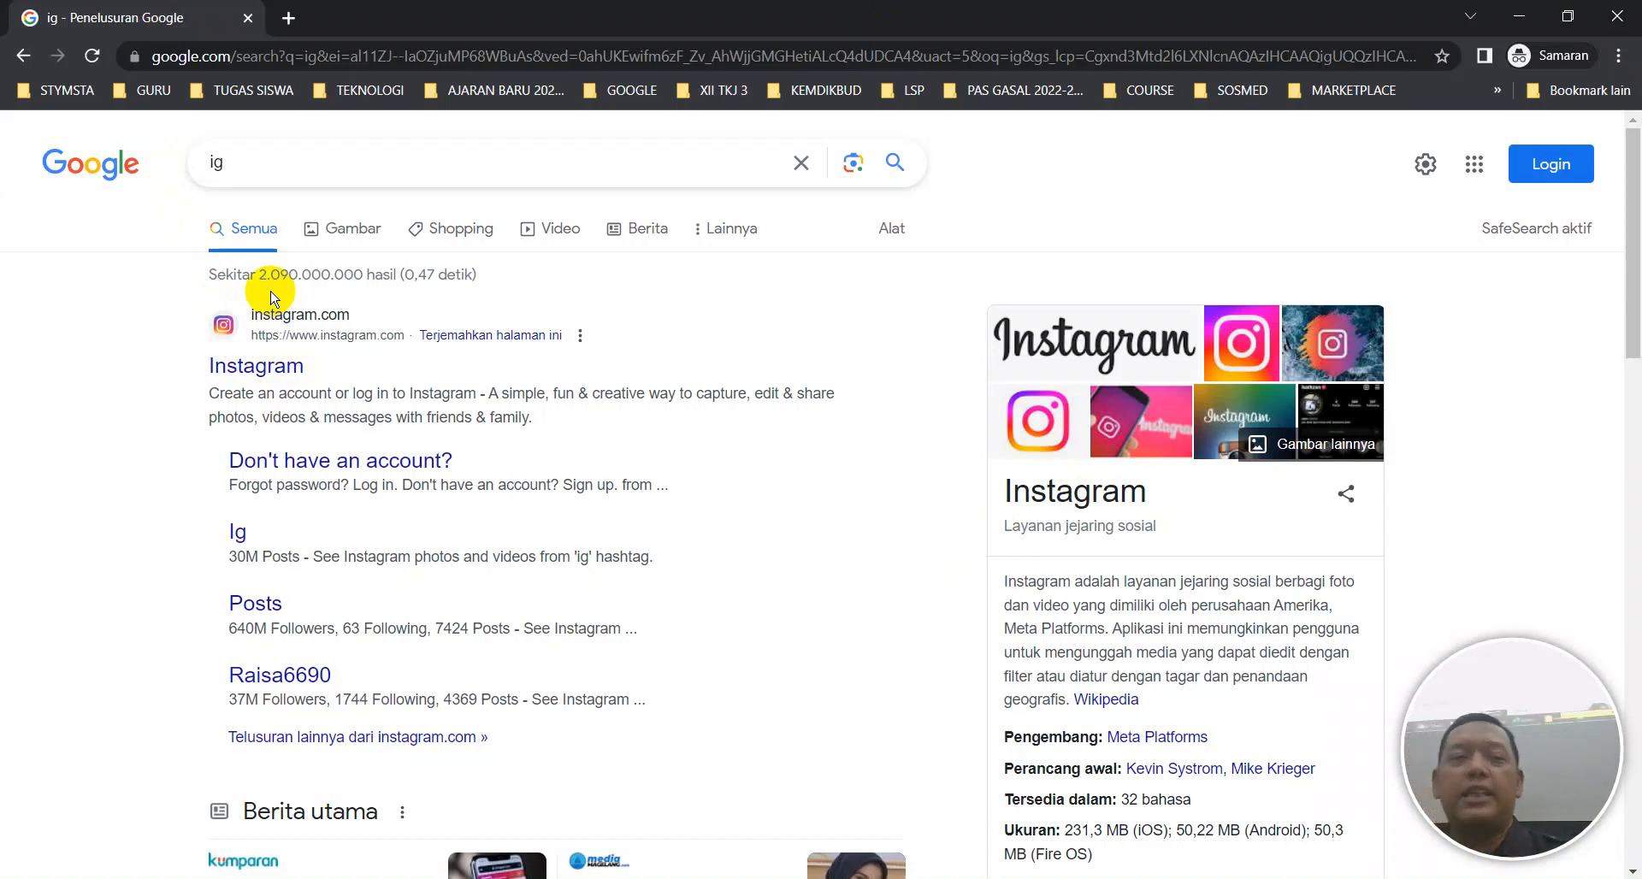
Open the Instagram search result in a new background tab.
{"action": "middle_click", "coordinate": [274, 374]}
View the still-loading instagram.com tab, then return to the Google results tab.
{"action": "left_click", "coordinate": [397, 23]}
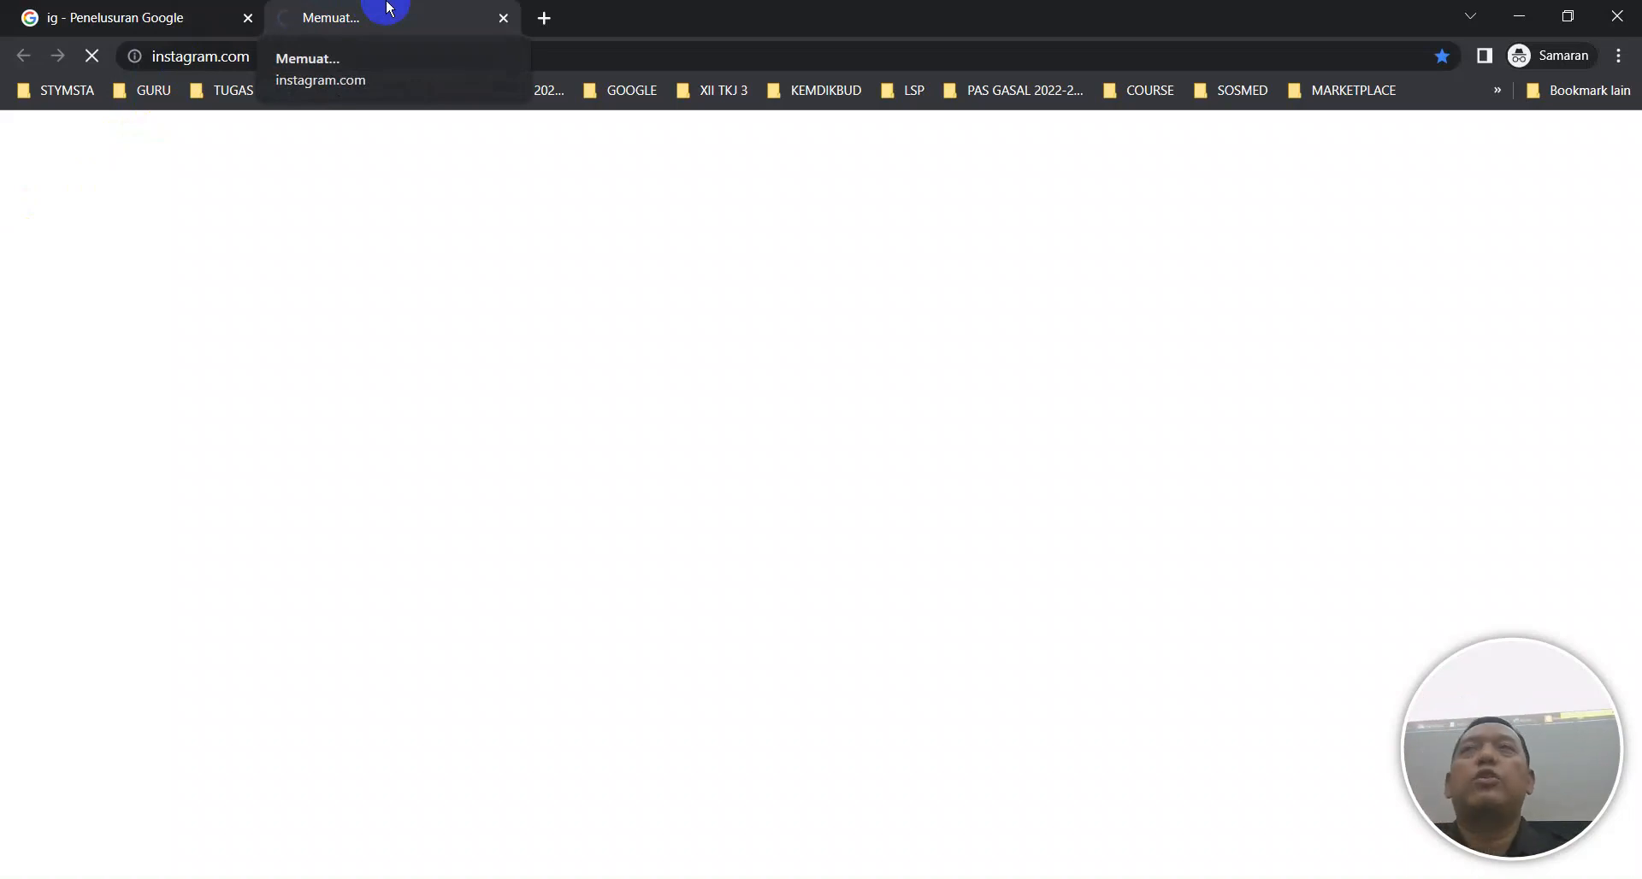
{"action": "left_click", "coordinate": [20, 7]}
Search 'yt' and open YouTube in a new tab, which fails with ERR_CONNECTION_CLOSED.
{"action": "double_click", "coordinate": [218, 161]}
{"action": "type", "text": "yt"}
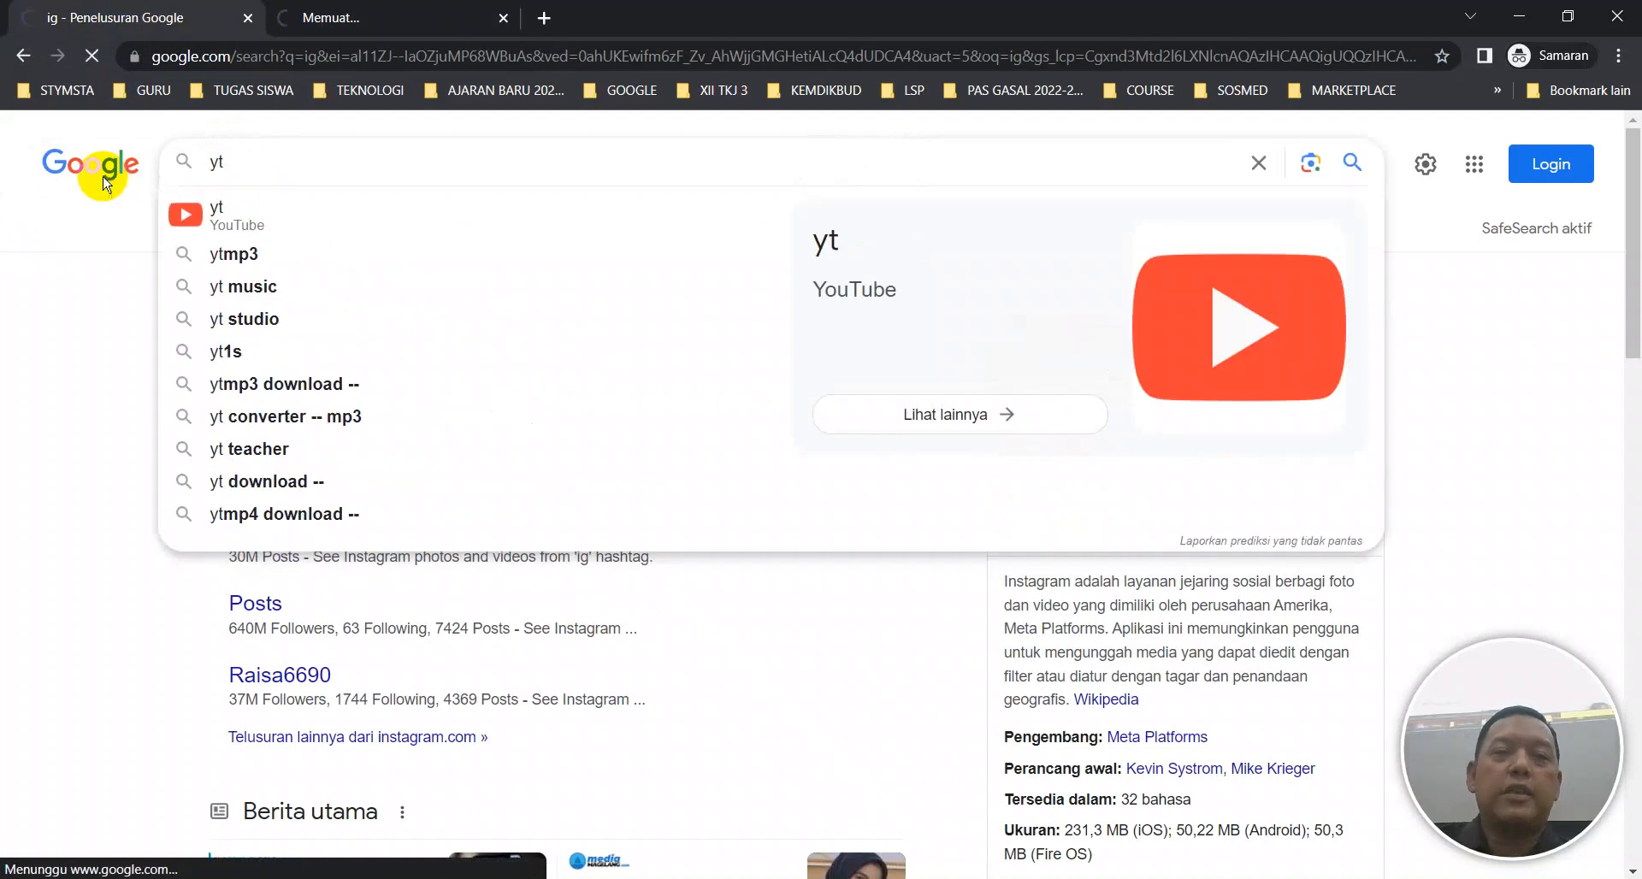
{"action": "key", "text": "Return"}
{"action": "middle_click", "coordinate": [252, 367]}
{"action": "left_click", "coordinate": [652, 19]}
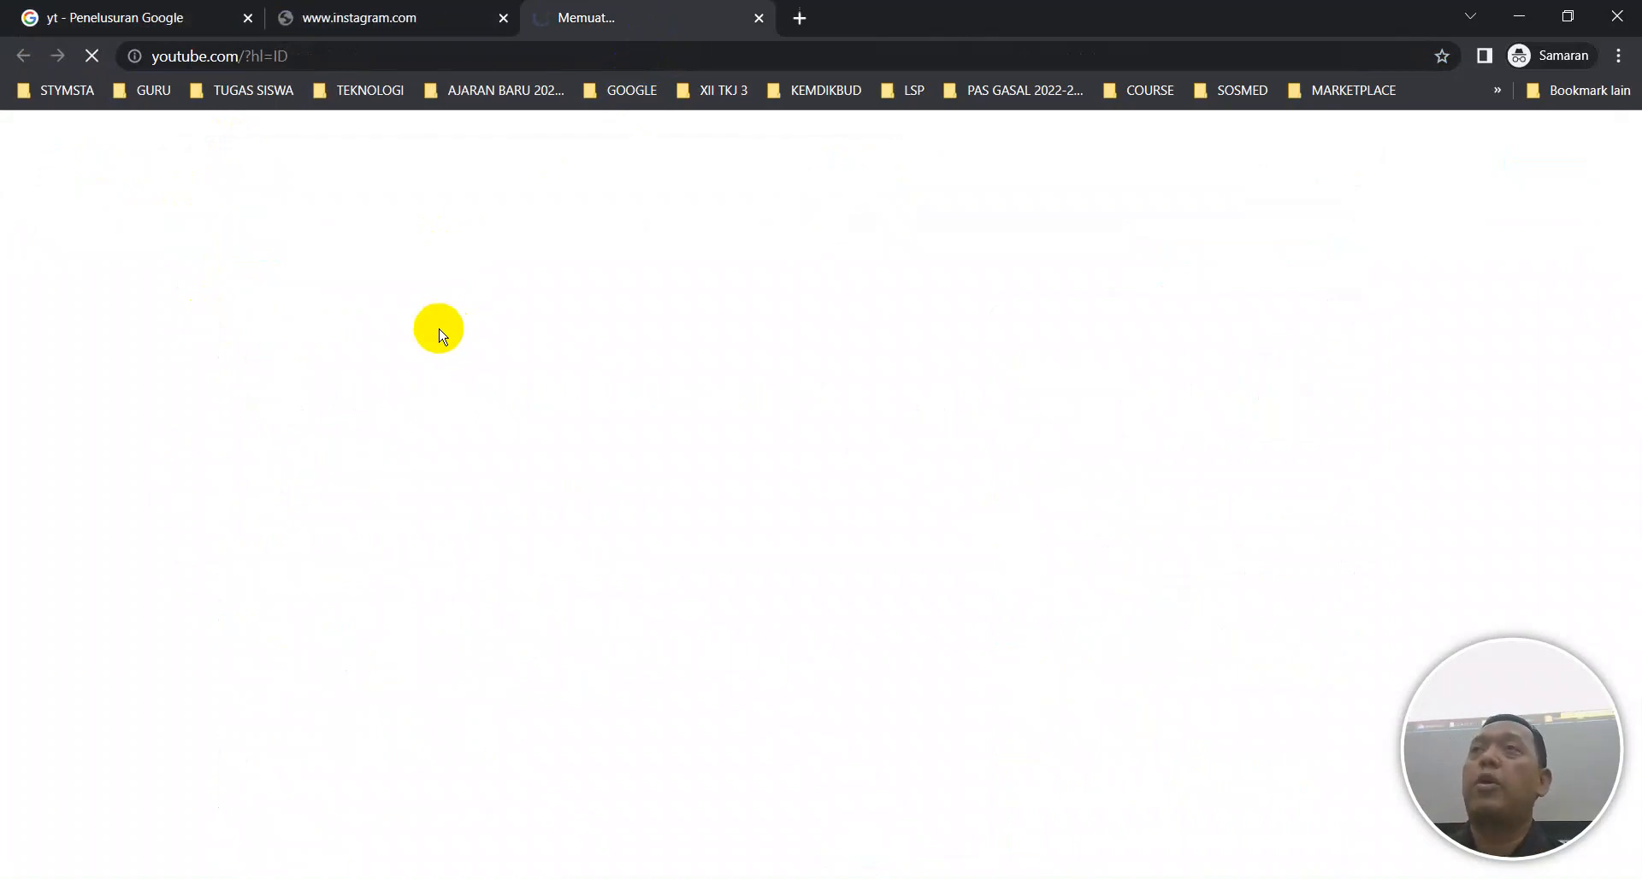
Check the router's firewall rules, then return to the incognito browser's address bar.
{"action": "left_click", "coordinate": [936, 878]}
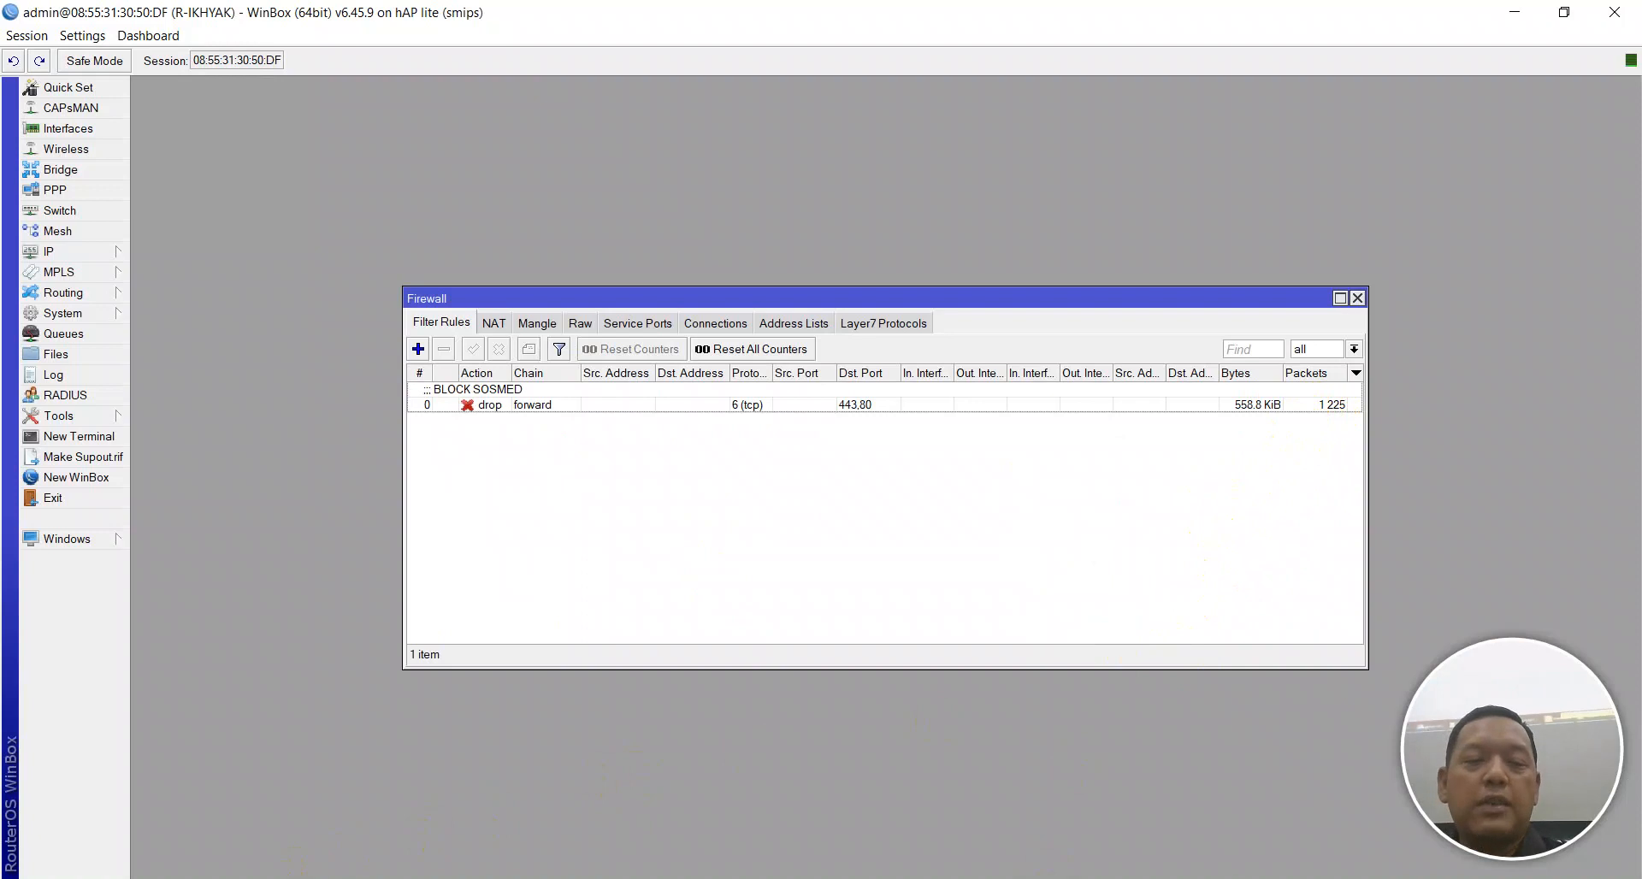
{"action": "left_click", "coordinate": [329, 878]}
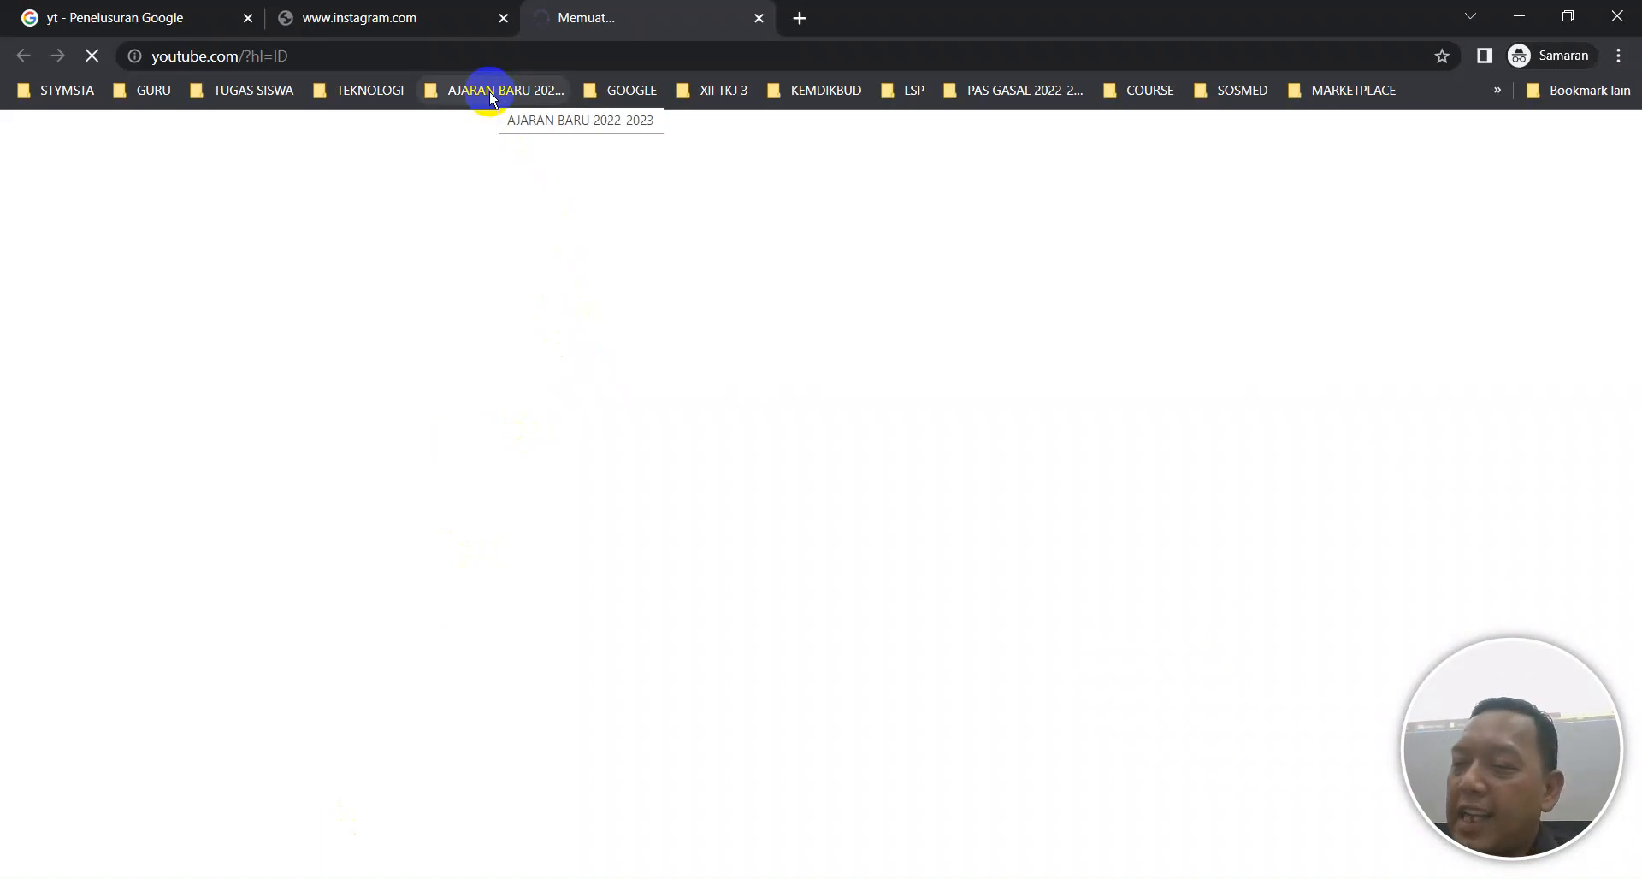
{"action": "left_click", "coordinate": [512, 65]}
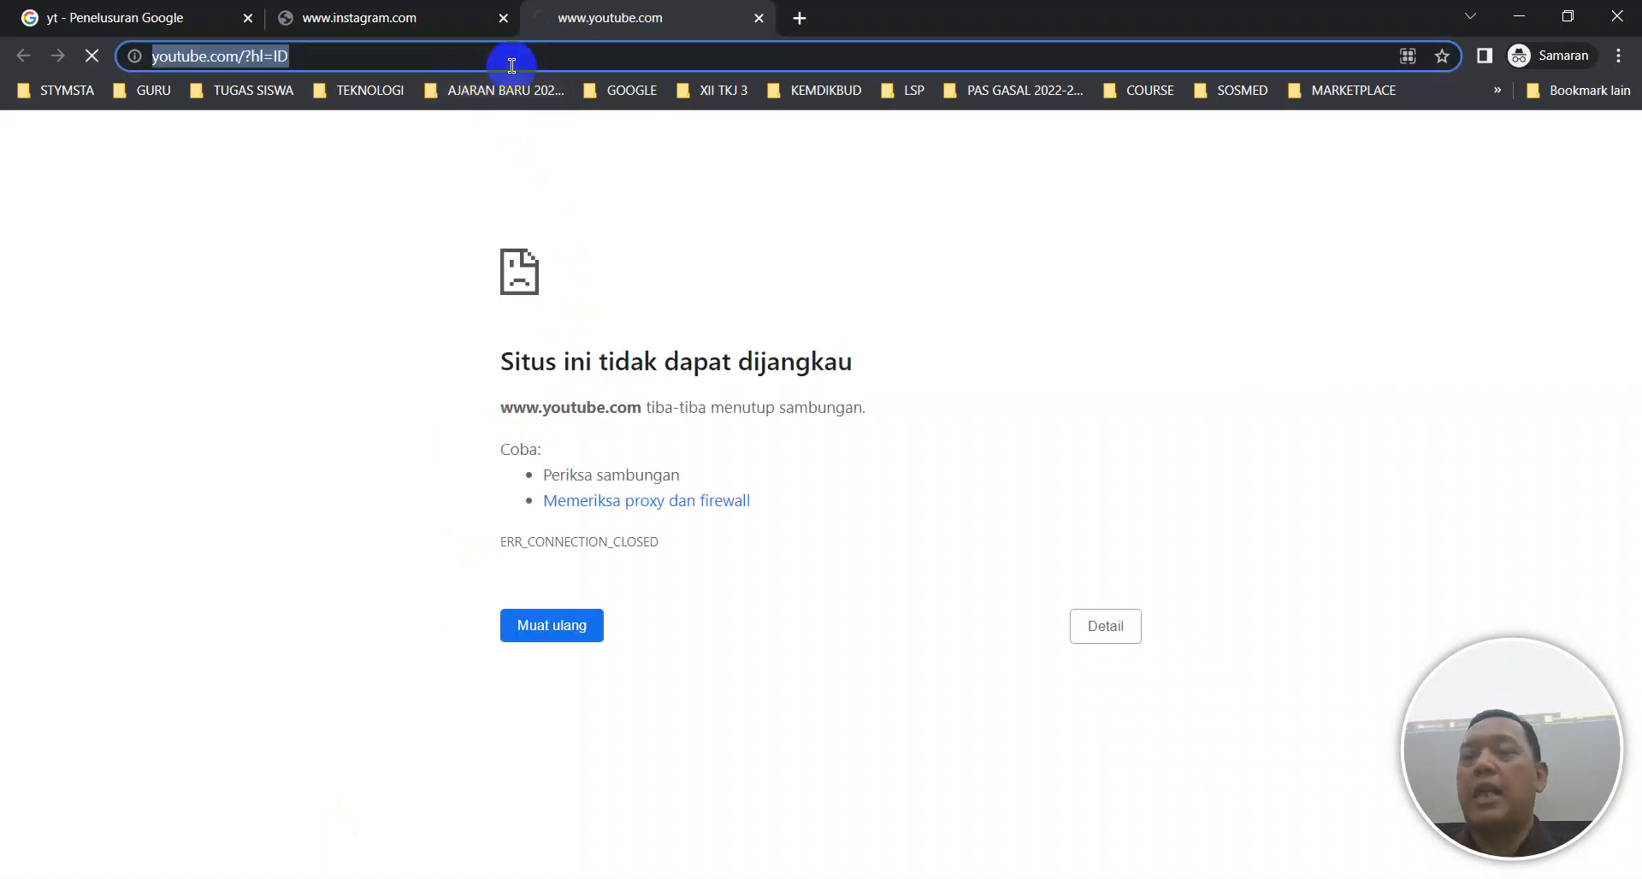
Search 'onde onde' from the address bar in place of the blocked YouTube page.
{"action": "type", "text": "onde onde"}
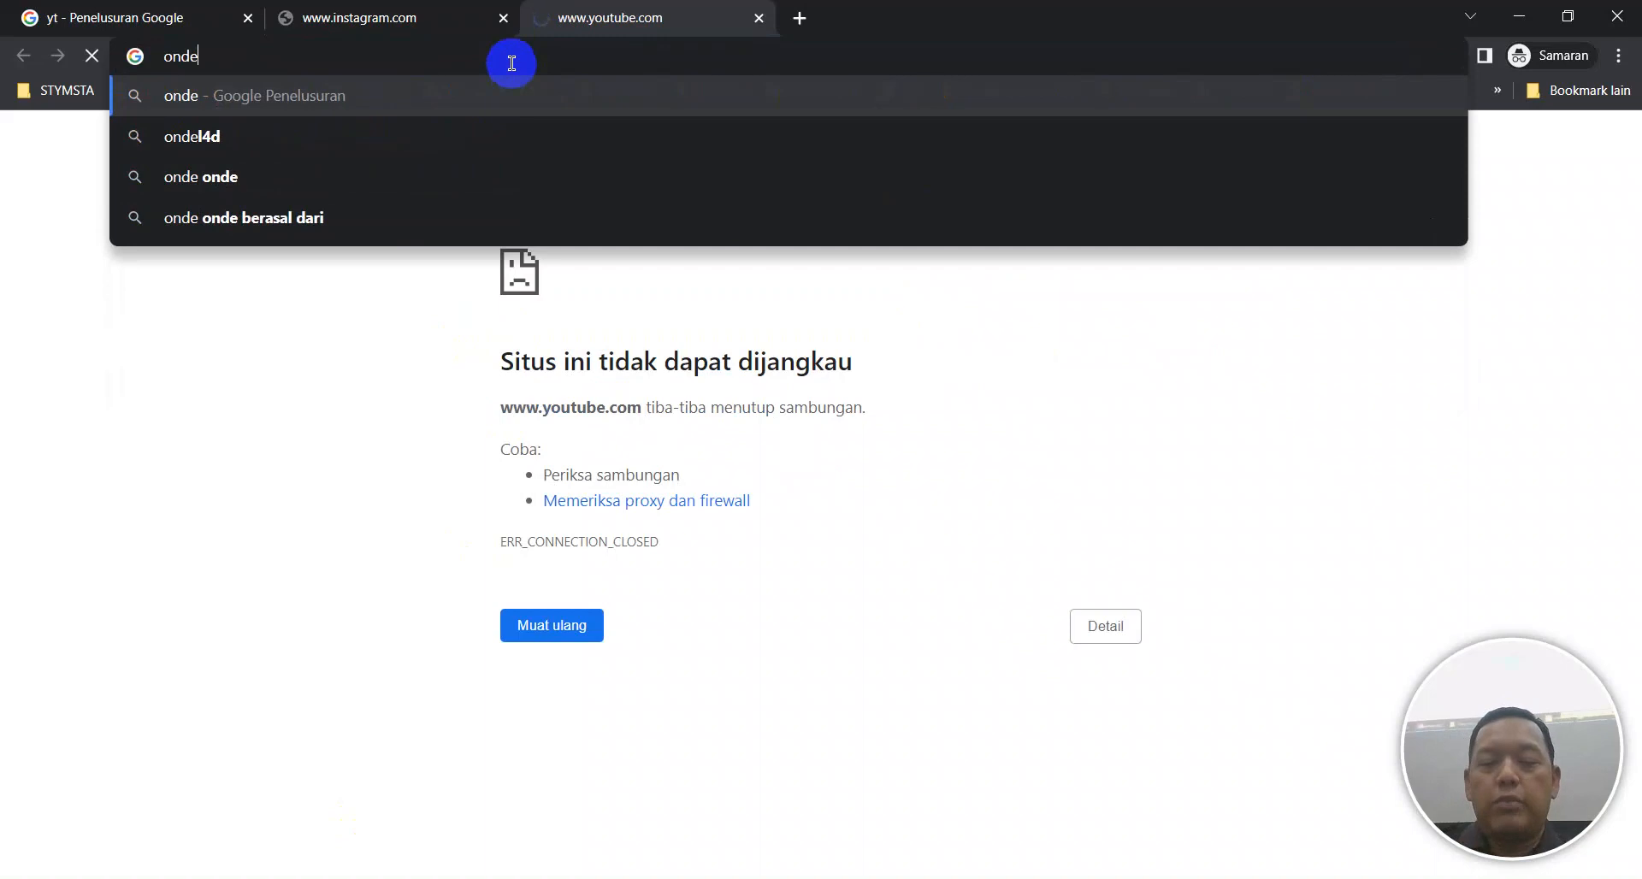
{"action": "key", "text": "Return"}
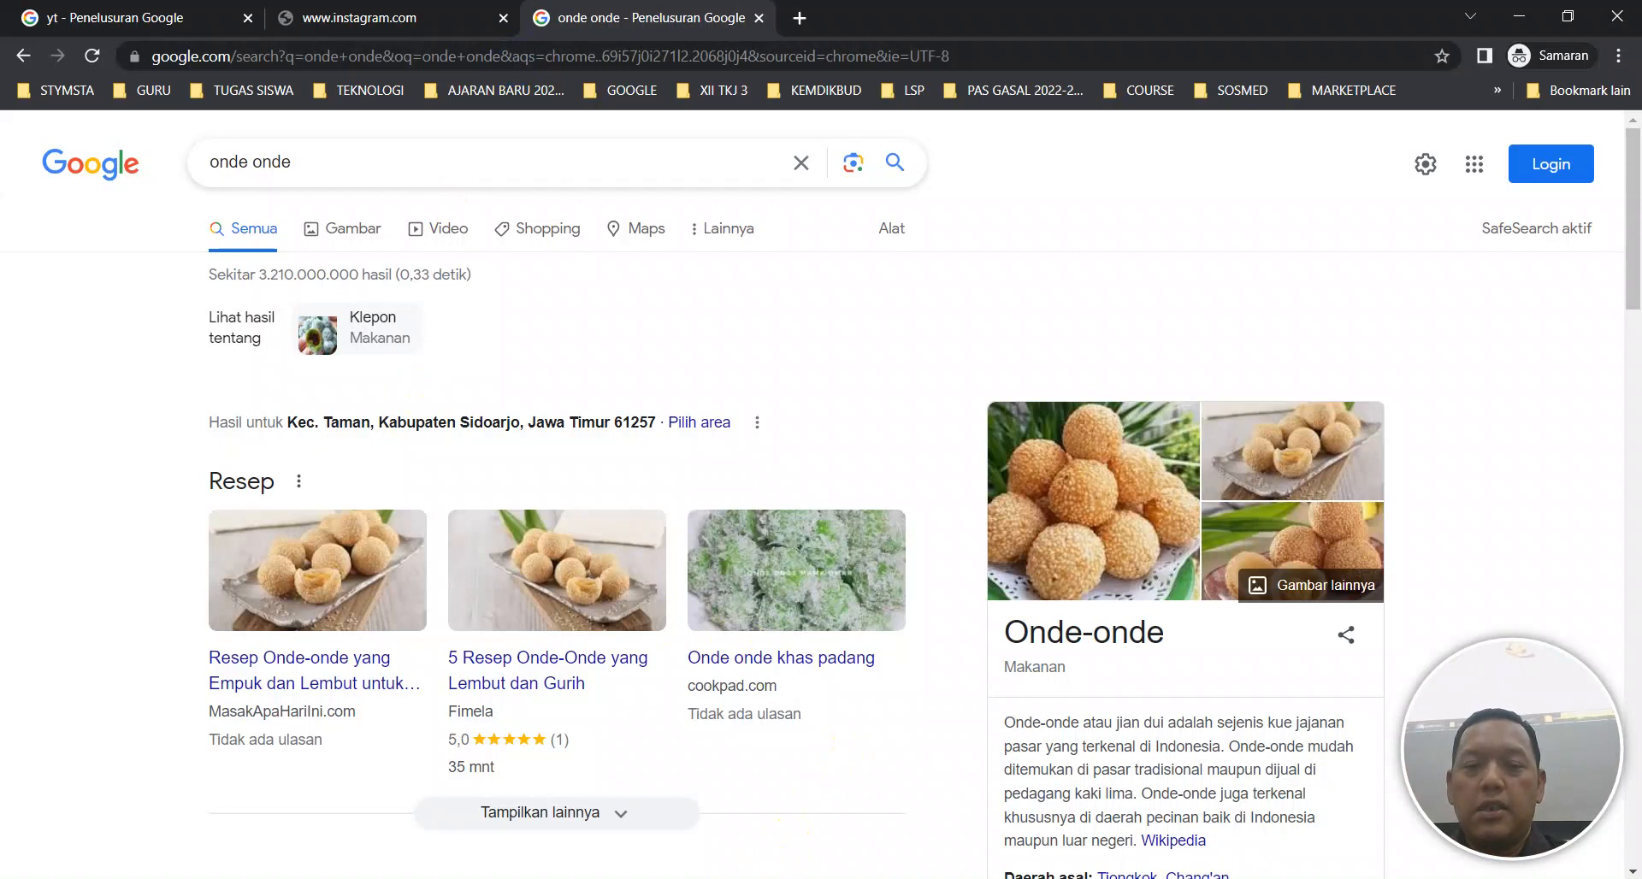
{"action": "mouse_move", "coordinate": [829, 878]}
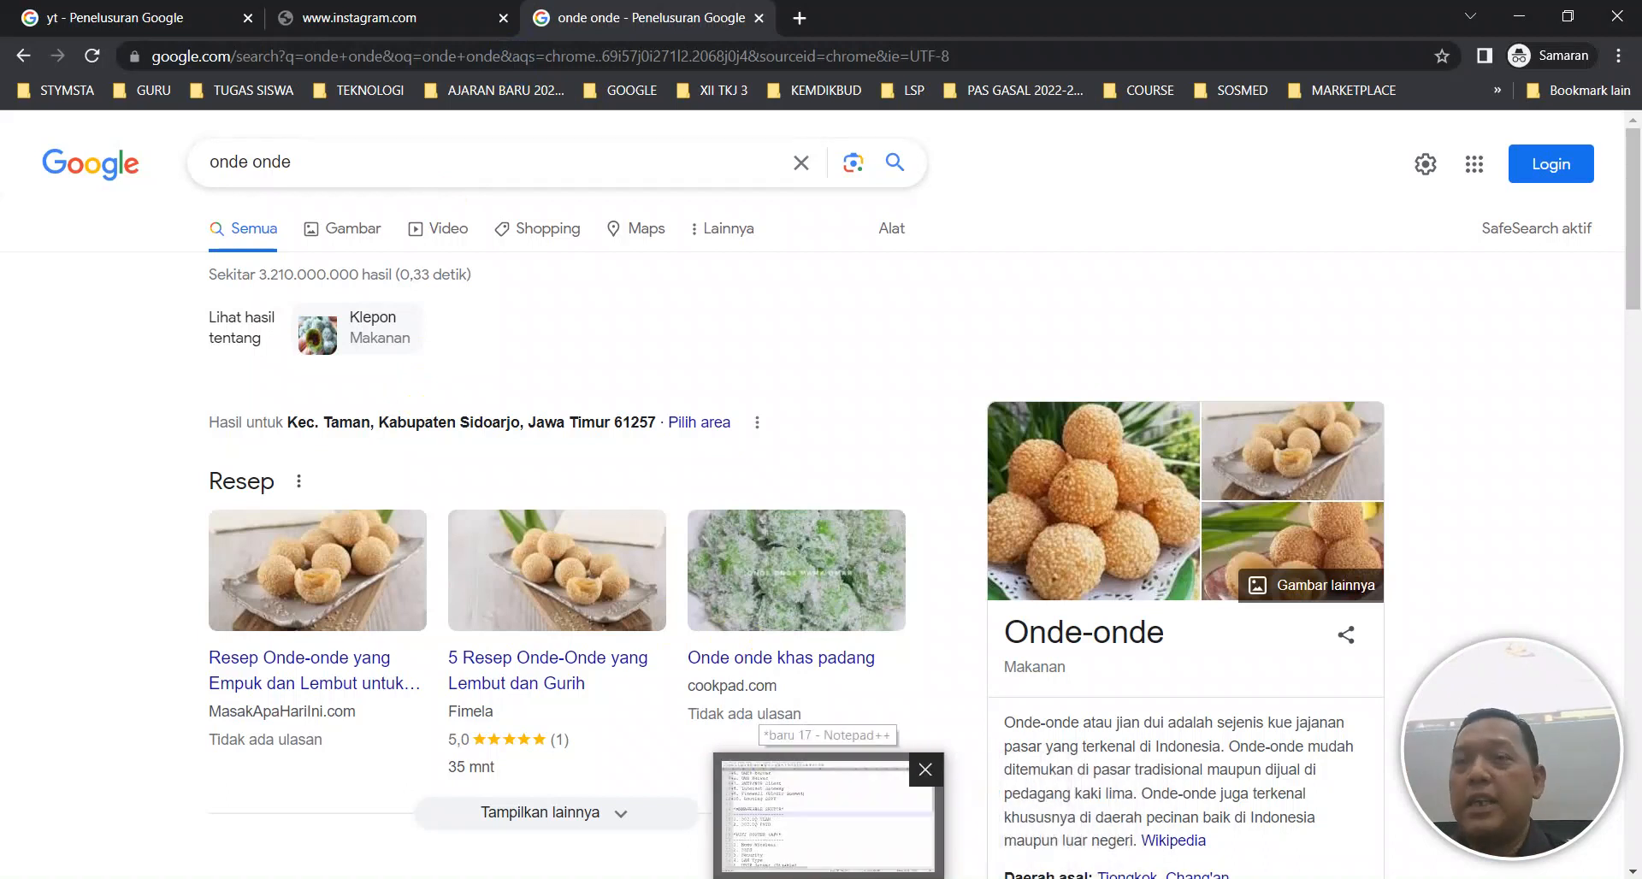
Bring up the 'baru 17' checklist in Notepad++, then close it from its thumbnail.
{"action": "left_click", "coordinate": [905, 823]}
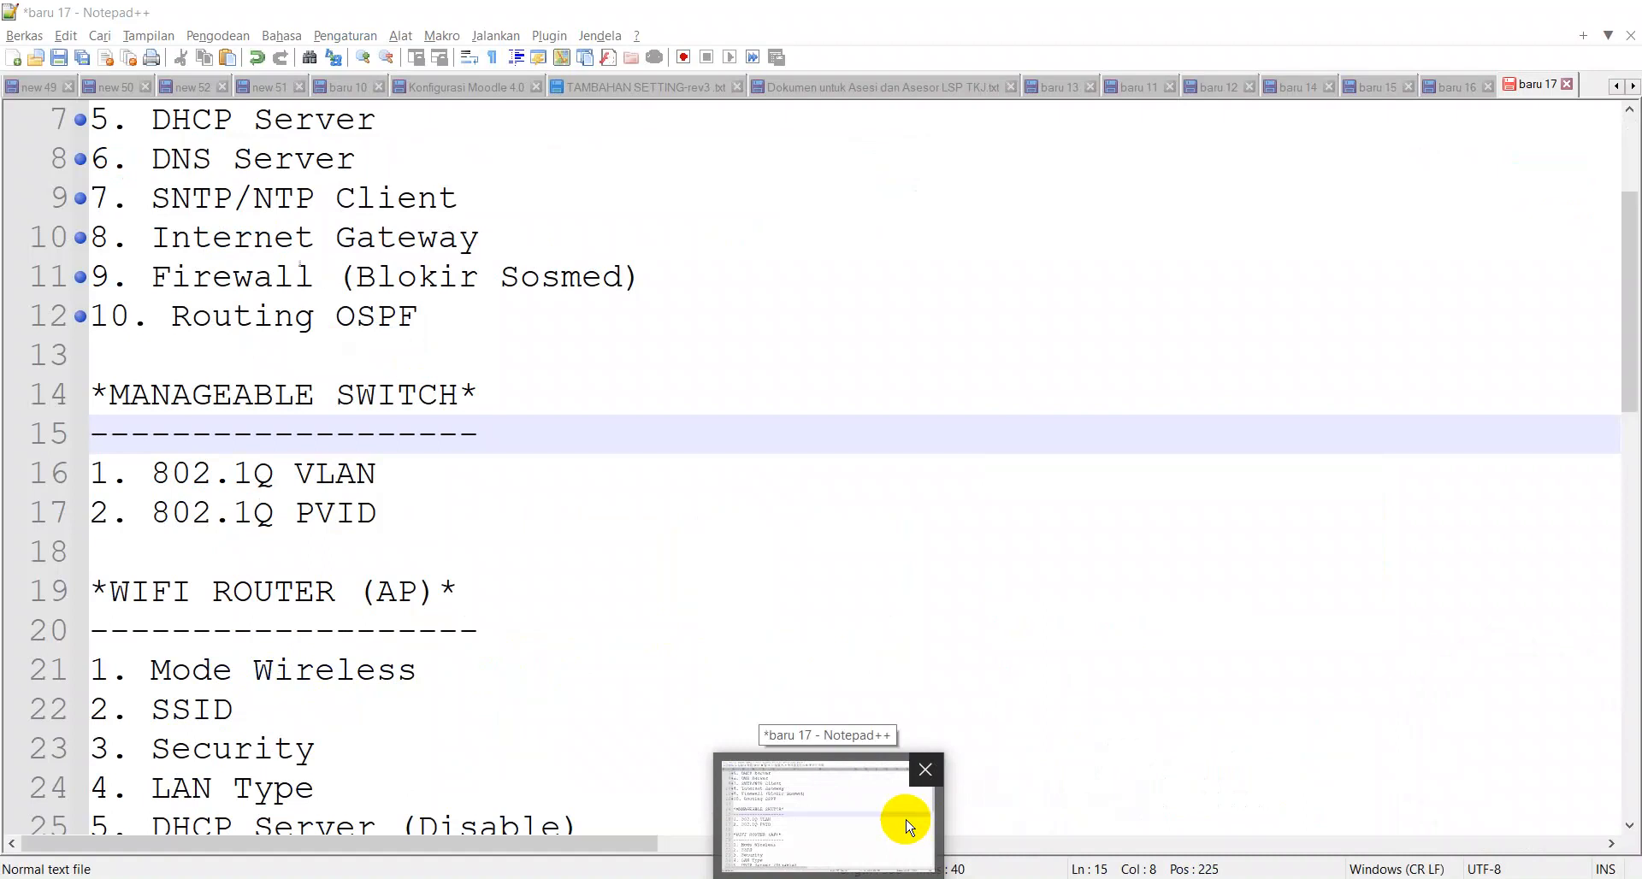
{"action": "left_click", "coordinate": [924, 770]}
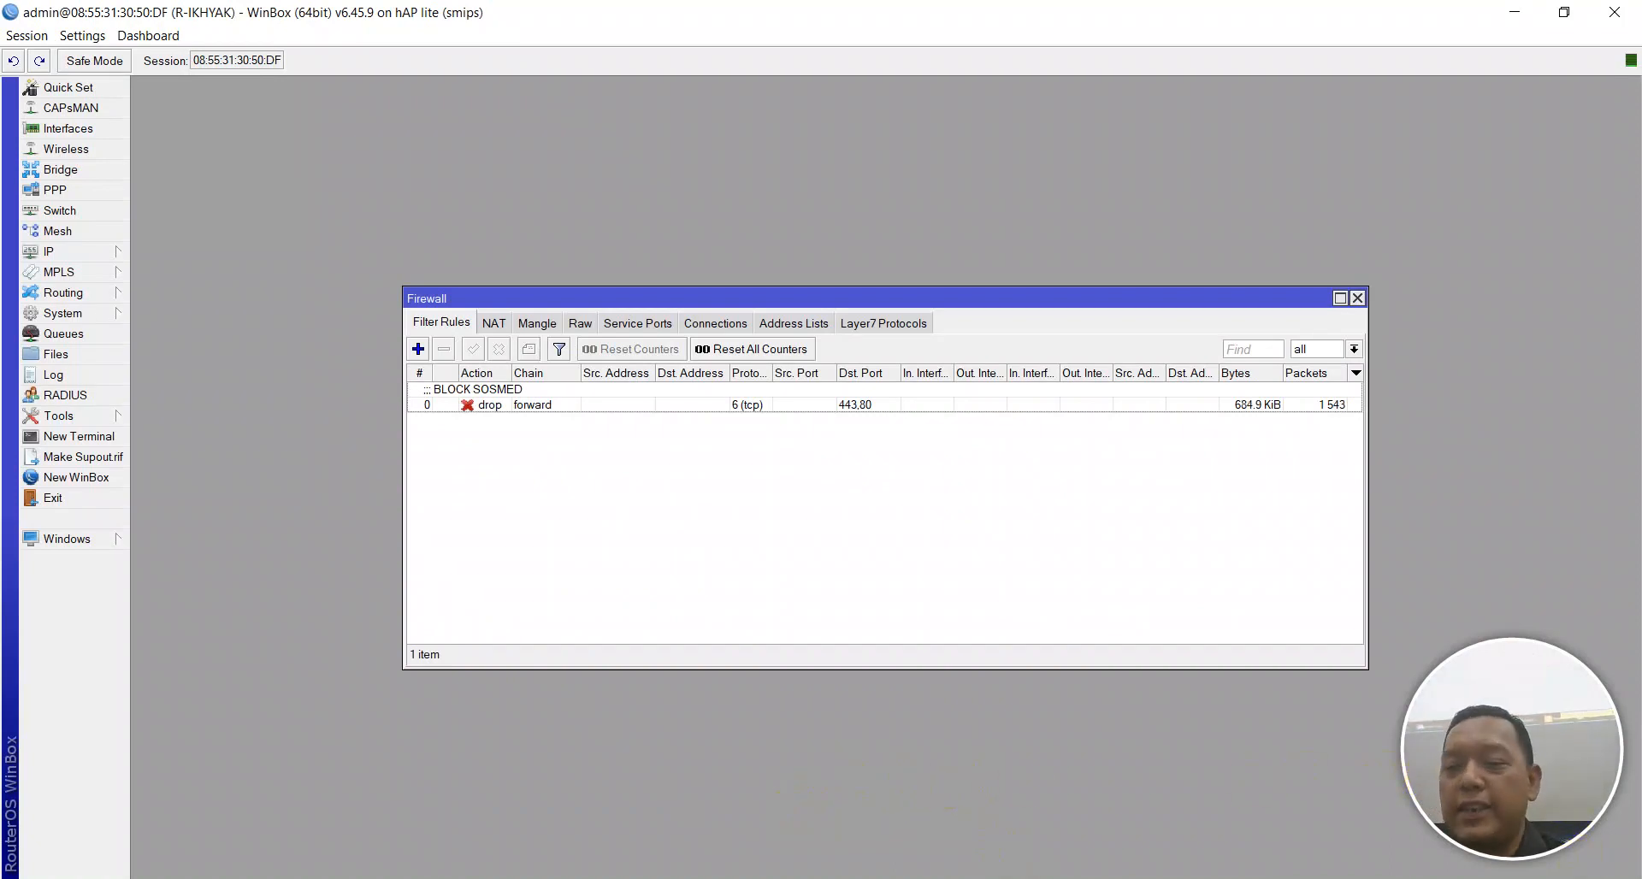
Clear the open windows away with Show Desktop.
{"action": "left_click", "coordinate": [1640, 877]}
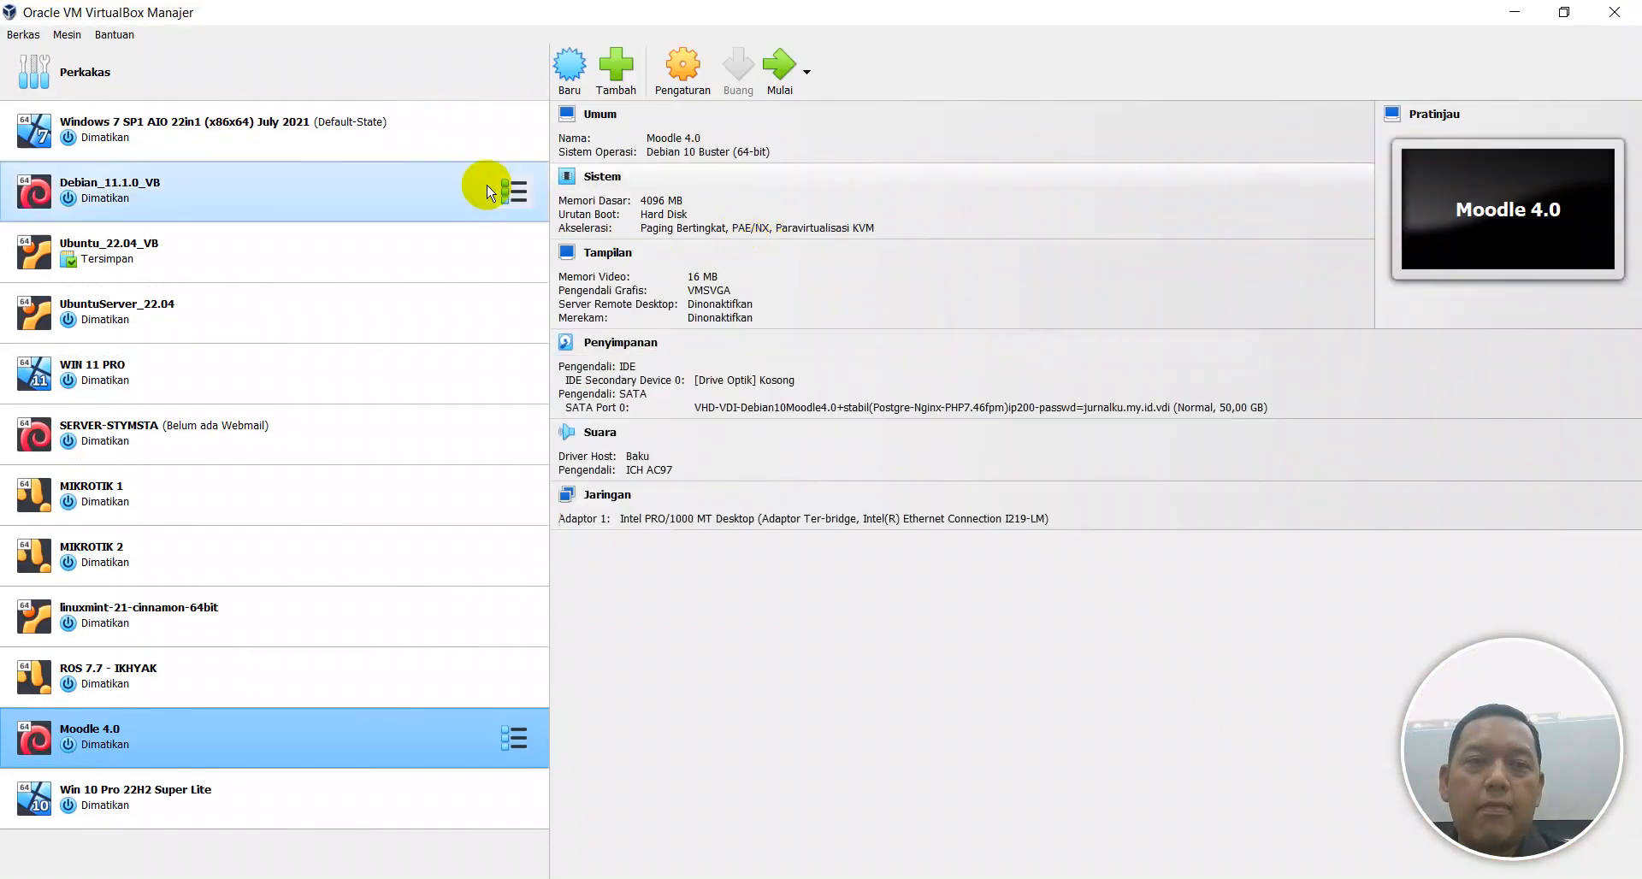
Turn on the Windows 7 VM's network adapter and set it to Adaptor Ter-bridge.
{"action": "left_click", "coordinate": [351, 114]}
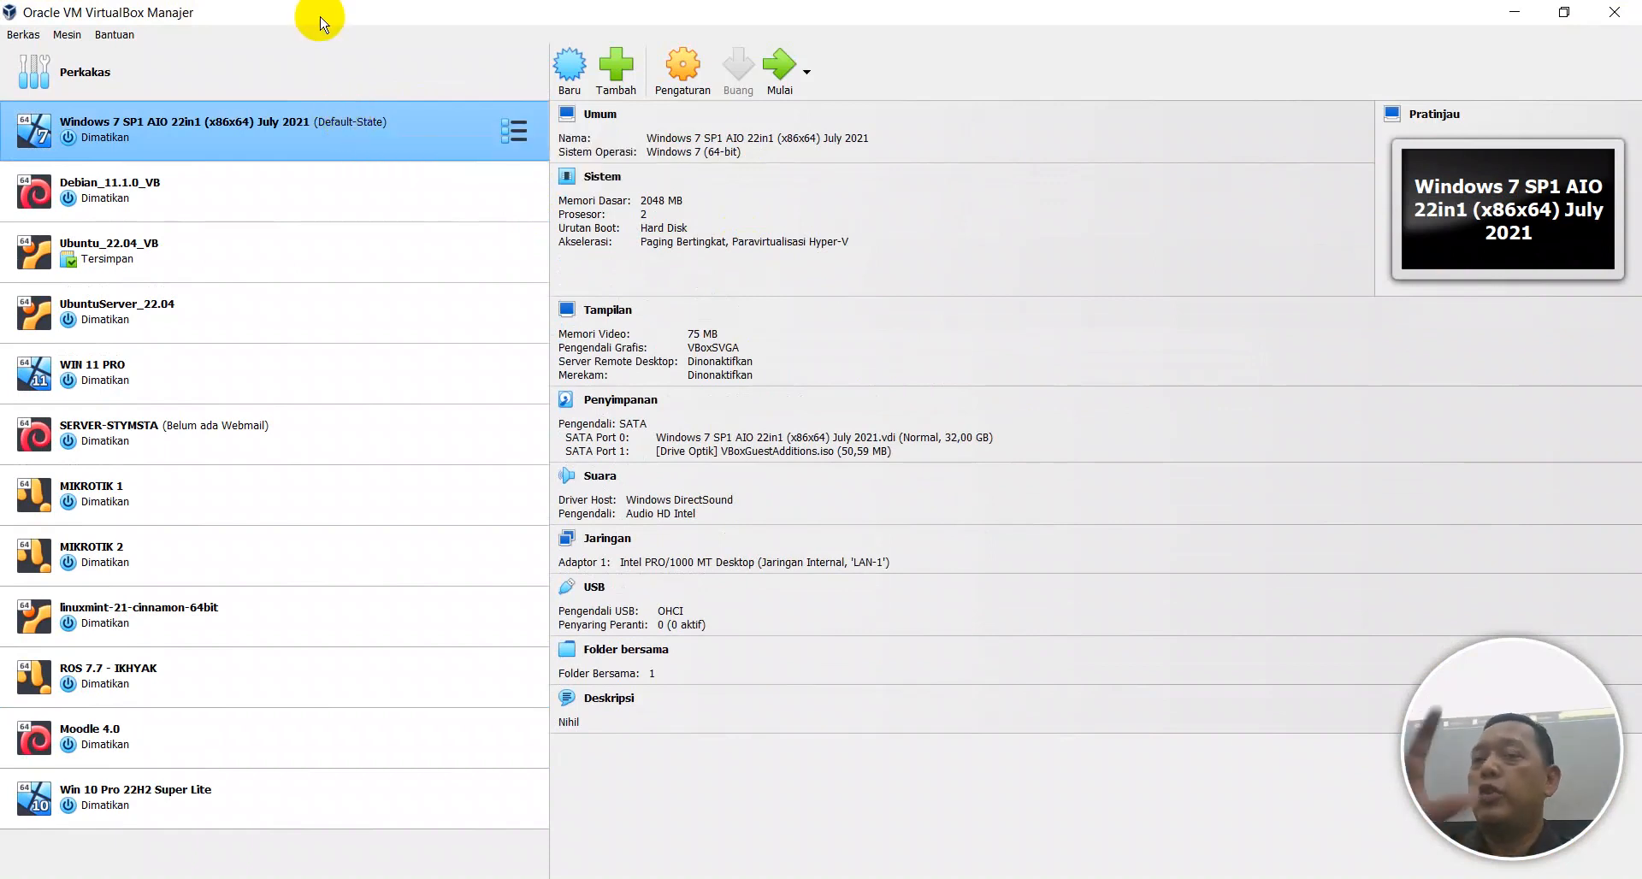
{"action": "left_click", "coordinate": [590, 548]}
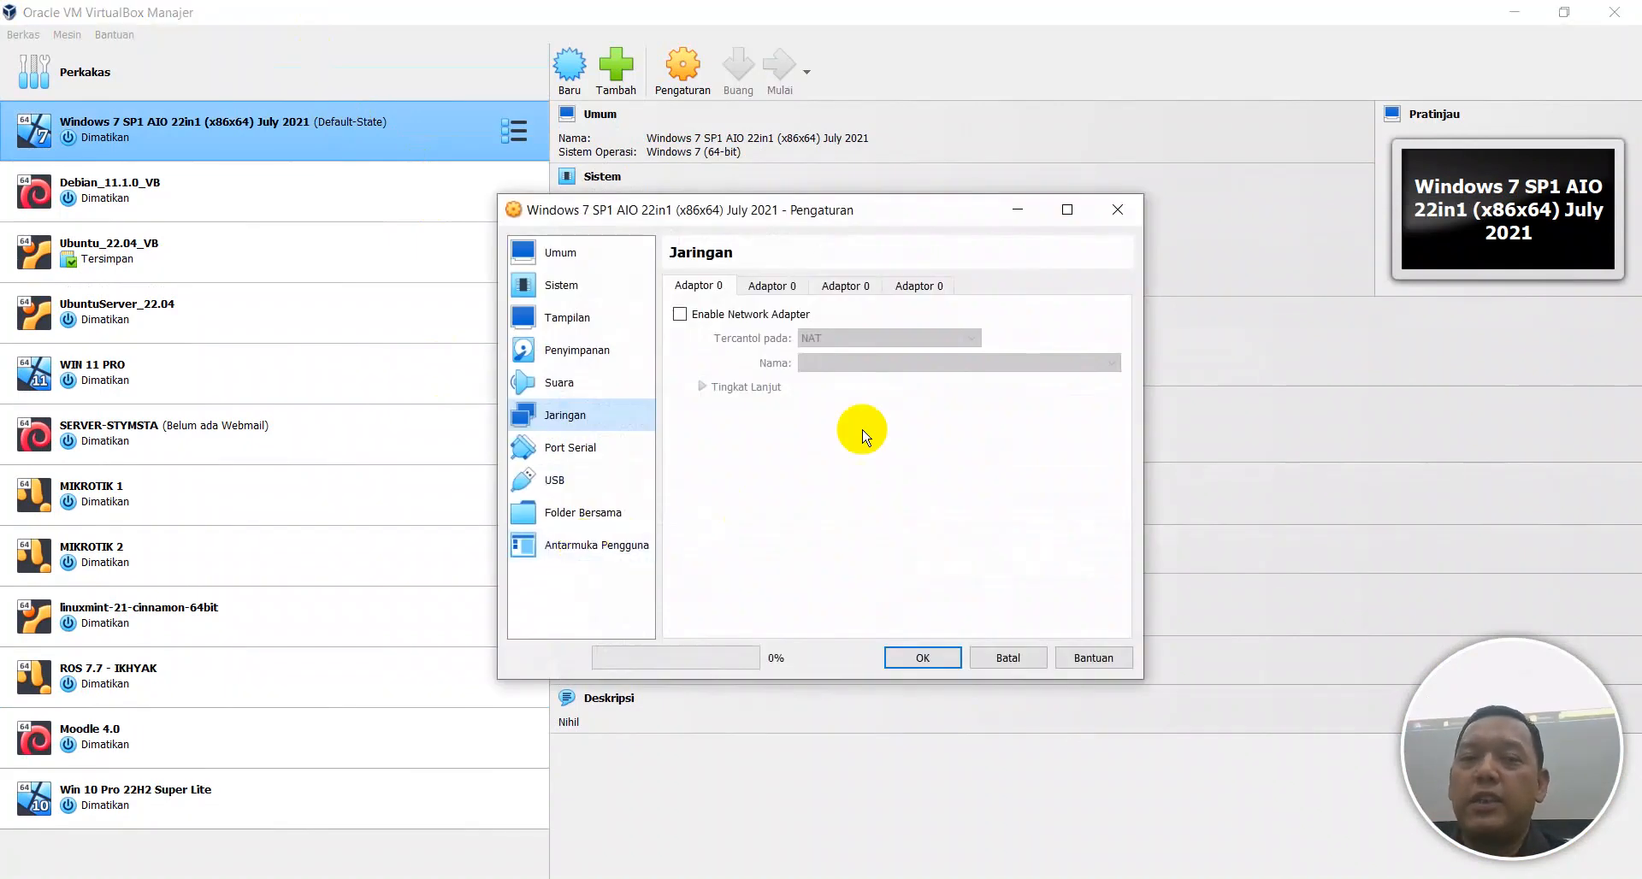
{"action": "left_click", "coordinate": [800, 315]}
{"action": "left_click", "coordinate": [871, 340]}
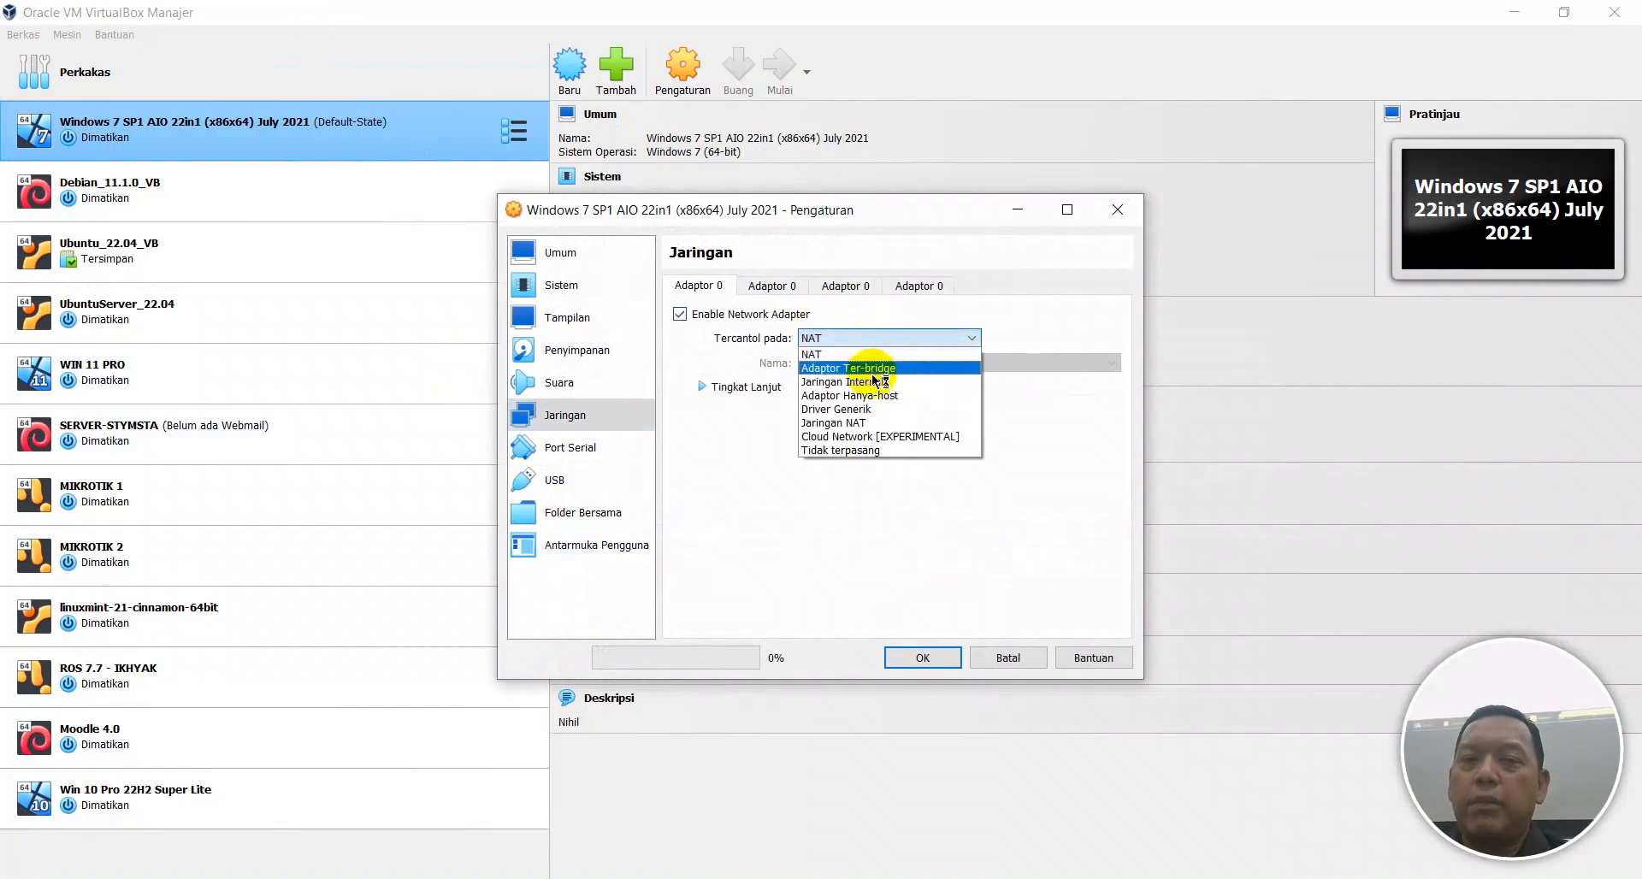
{"action": "left_click", "coordinate": [871, 350]}
{"action": "left_click", "coordinate": [936, 364]}
{"action": "left_click", "coordinate": [935, 377]}
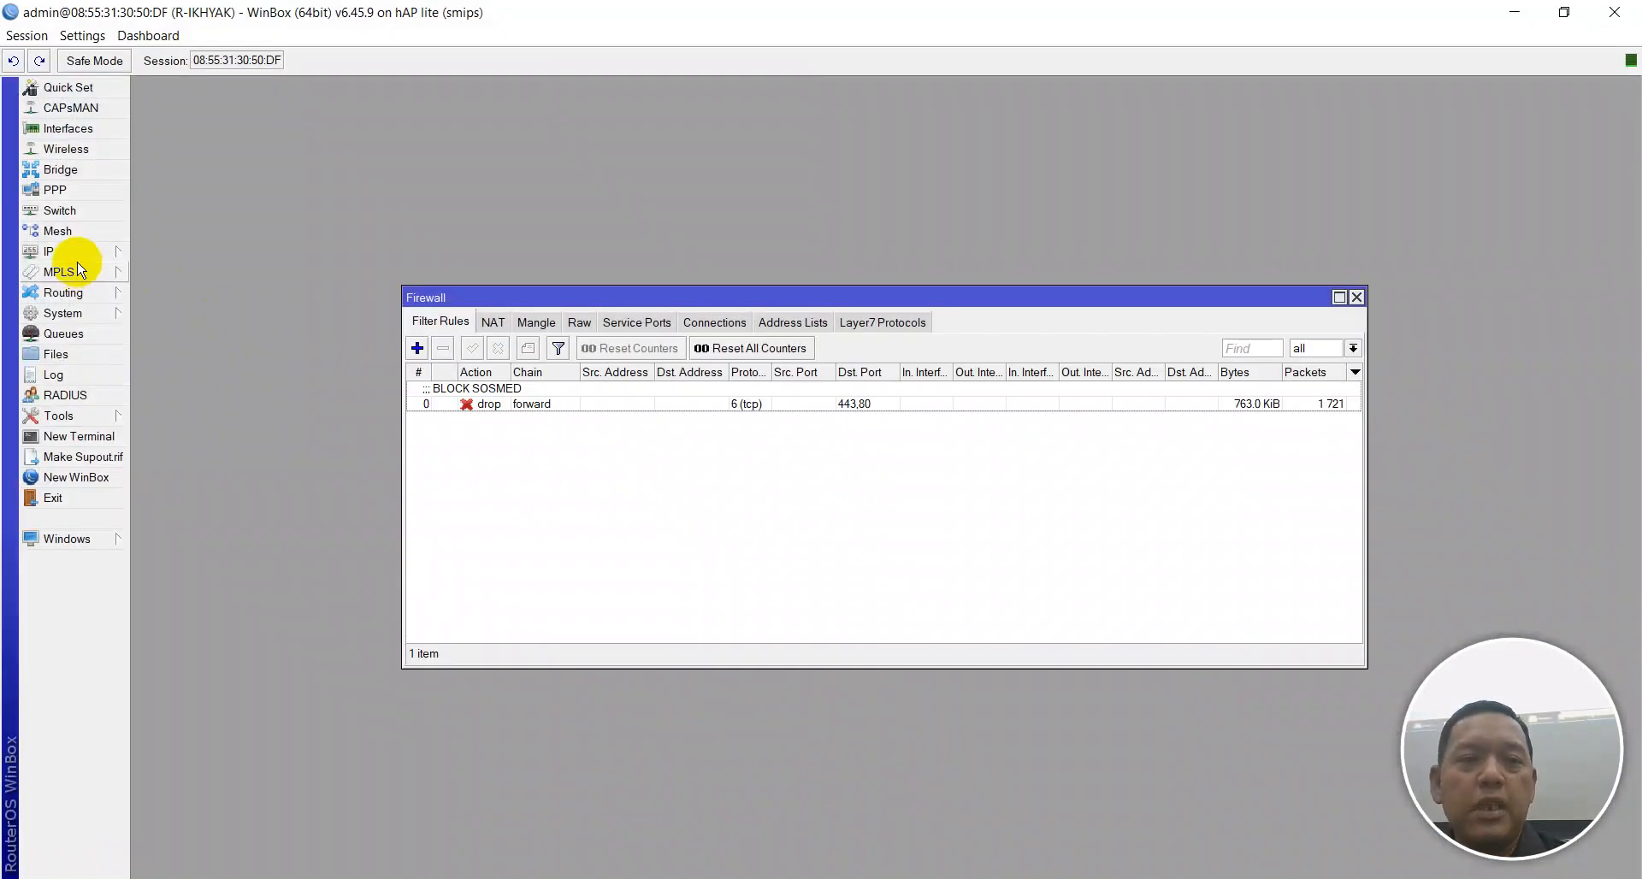
{"action": "left_click", "coordinate": [79, 251]}
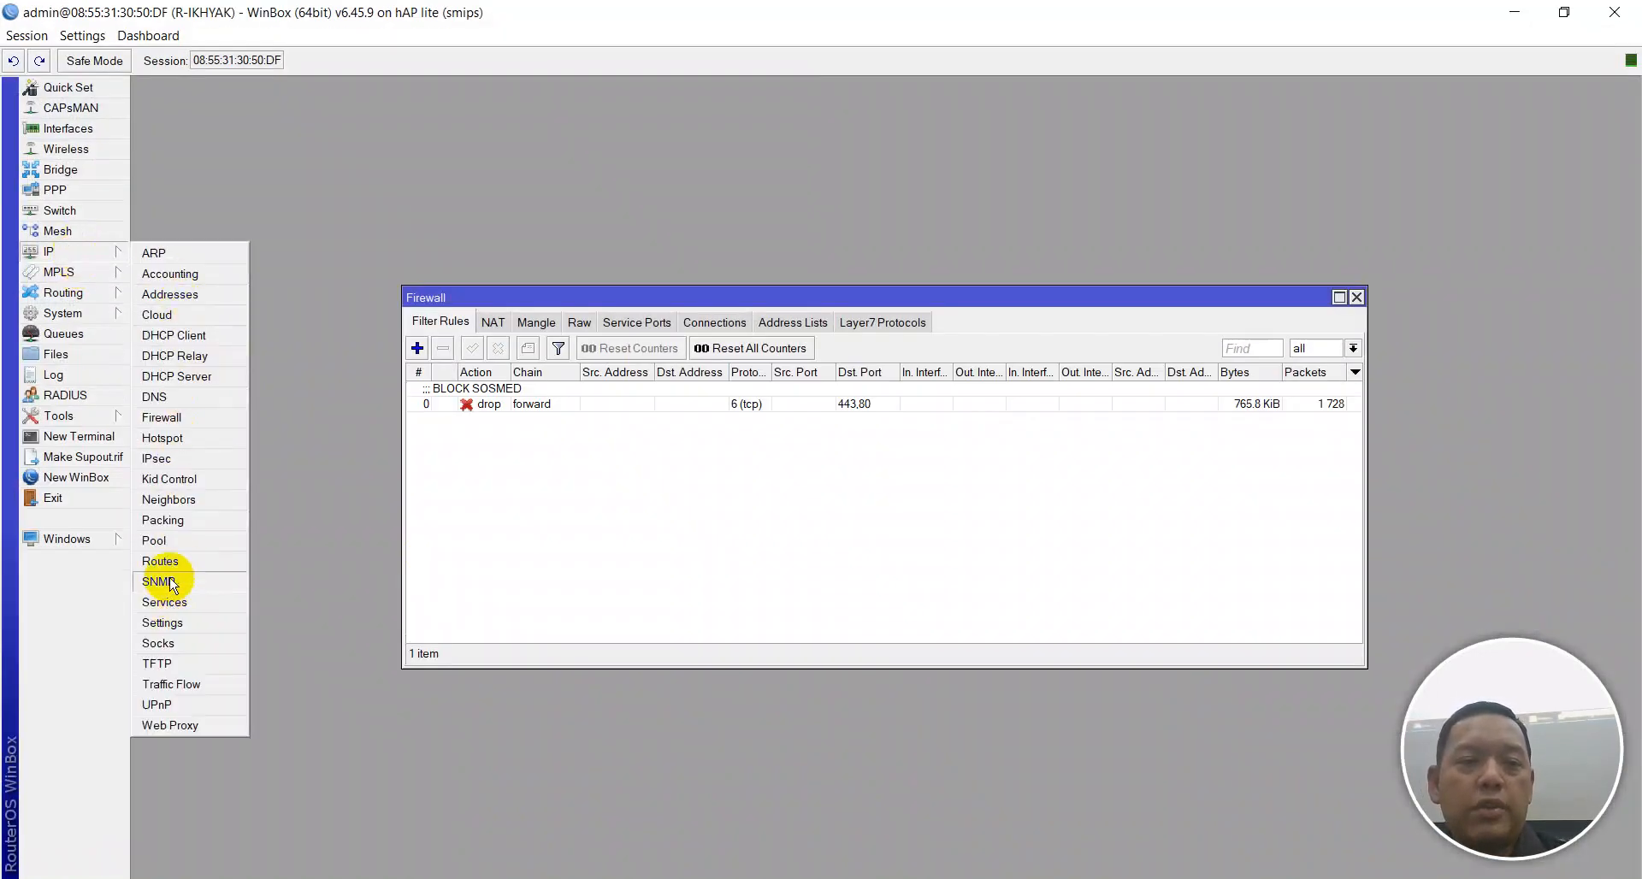
{"action": "left_click", "coordinate": [227, 558]}
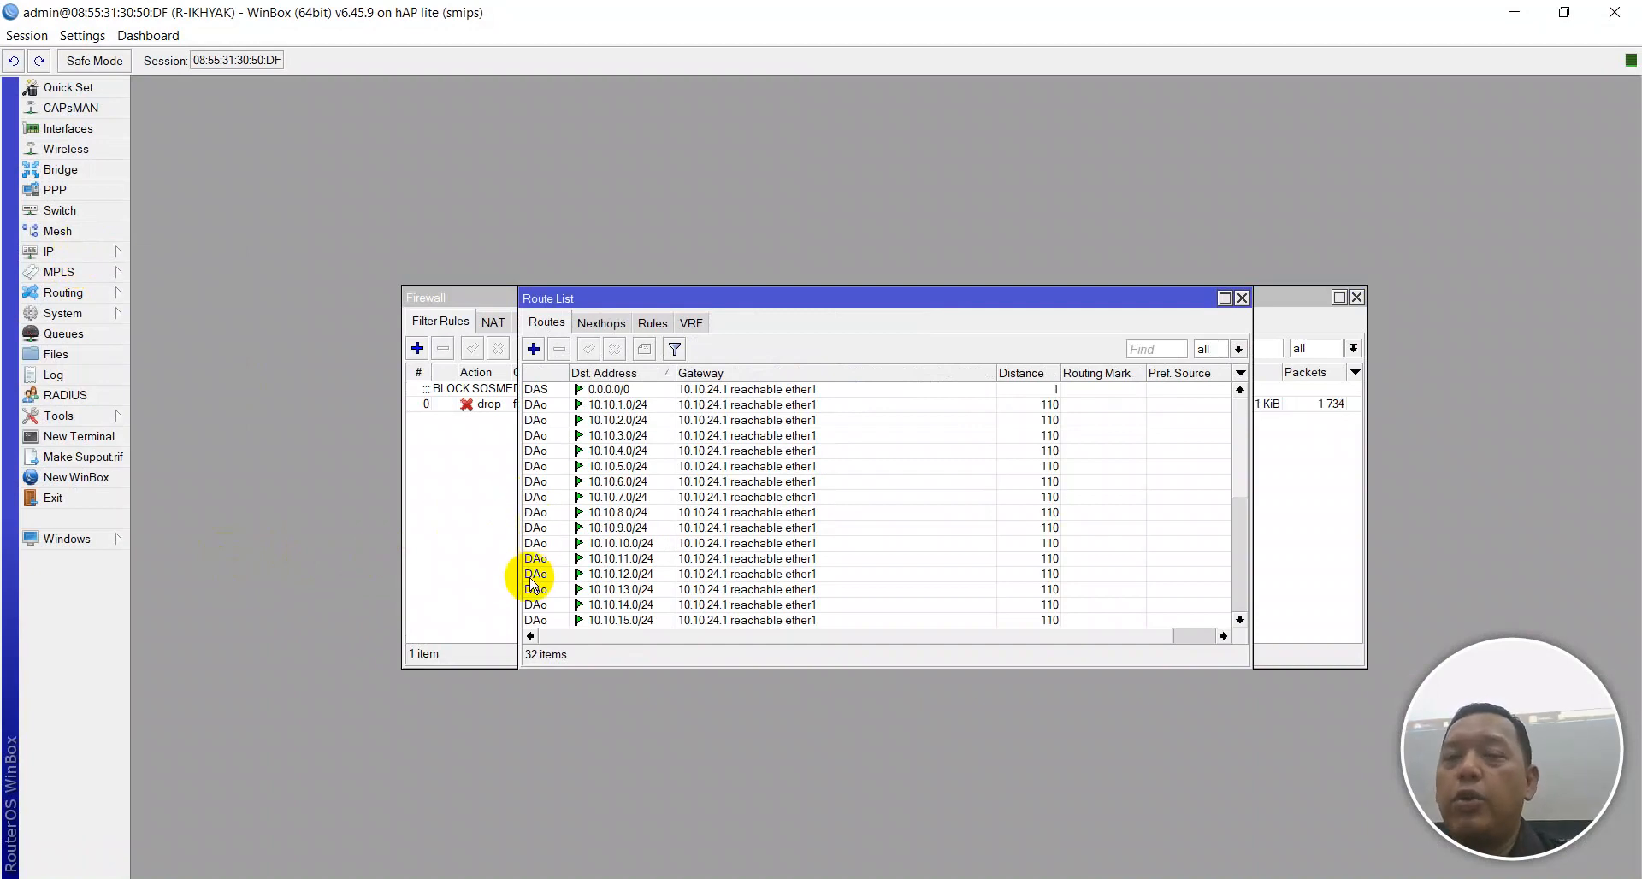
{"action": "left_click", "coordinate": [1241, 298]}
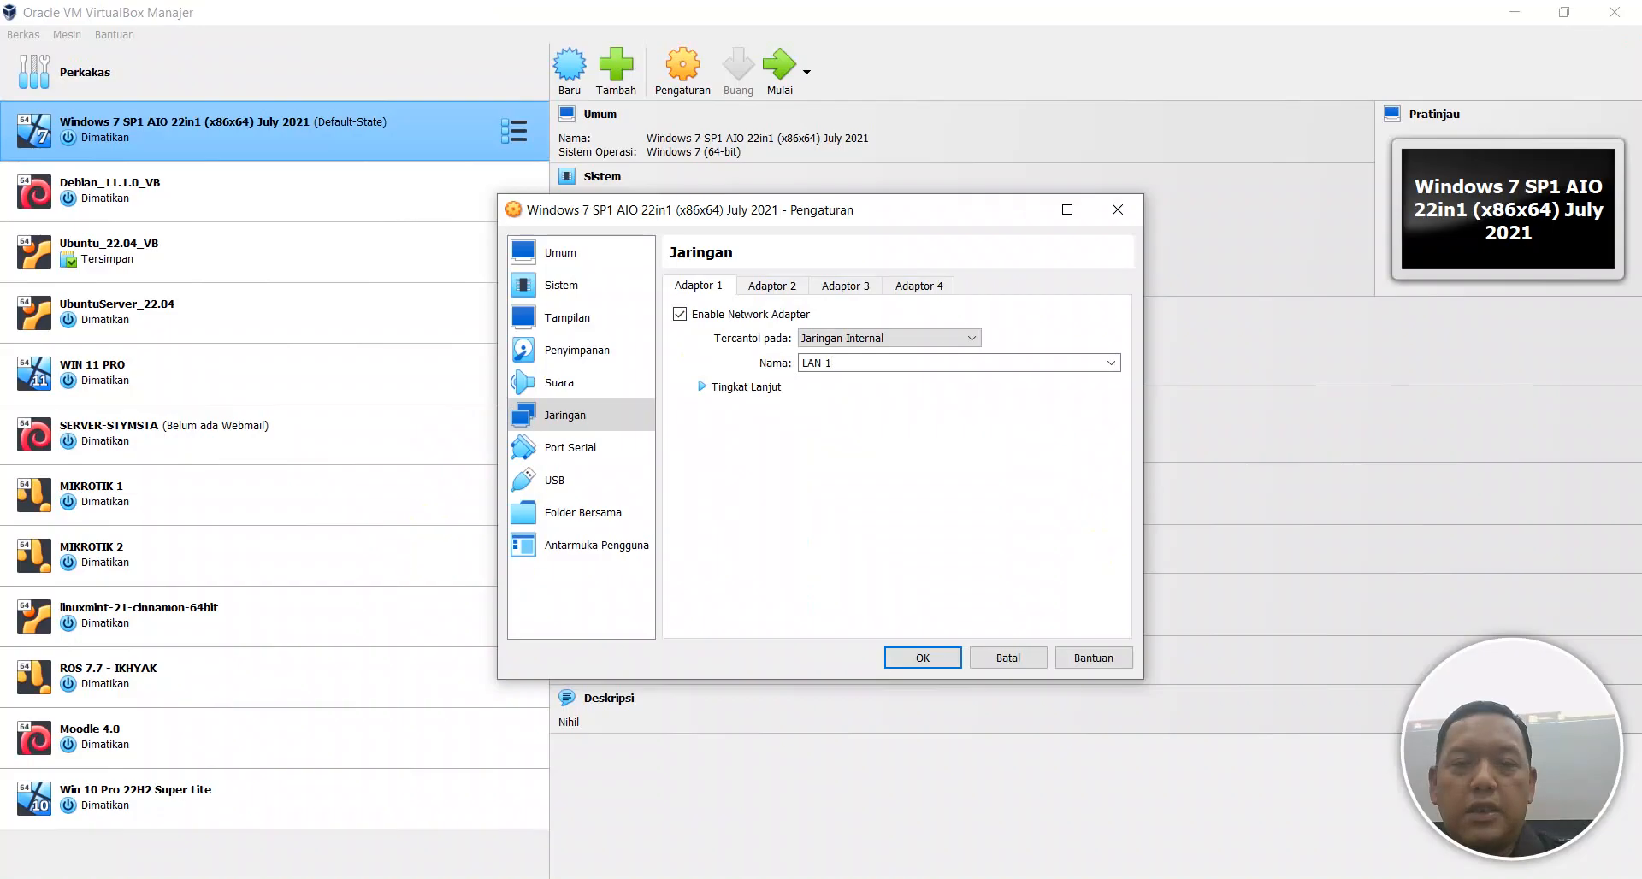
Bridge Adaptor 1 to the Intel I219-LM Ethernet, save, and boot the Windows 7 VM.
{"action": "left_click", "coordinate": [860, 340]}
{"action": "left_click", "coordinate": [868, 377]}
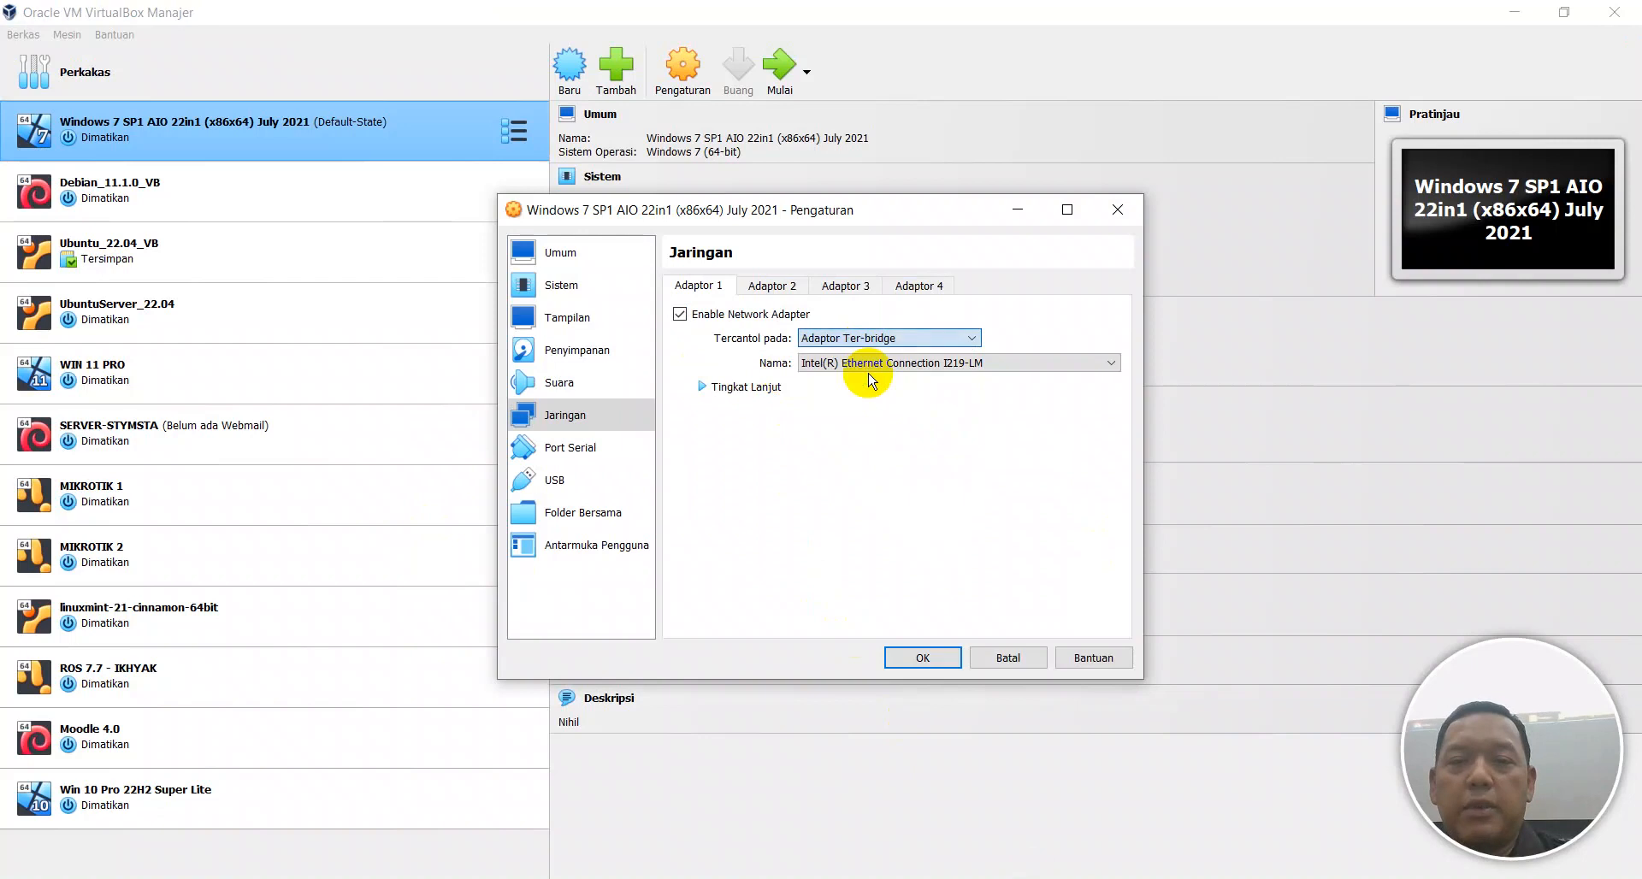
{"action": "left_click", "coordinate": [744, 387]}
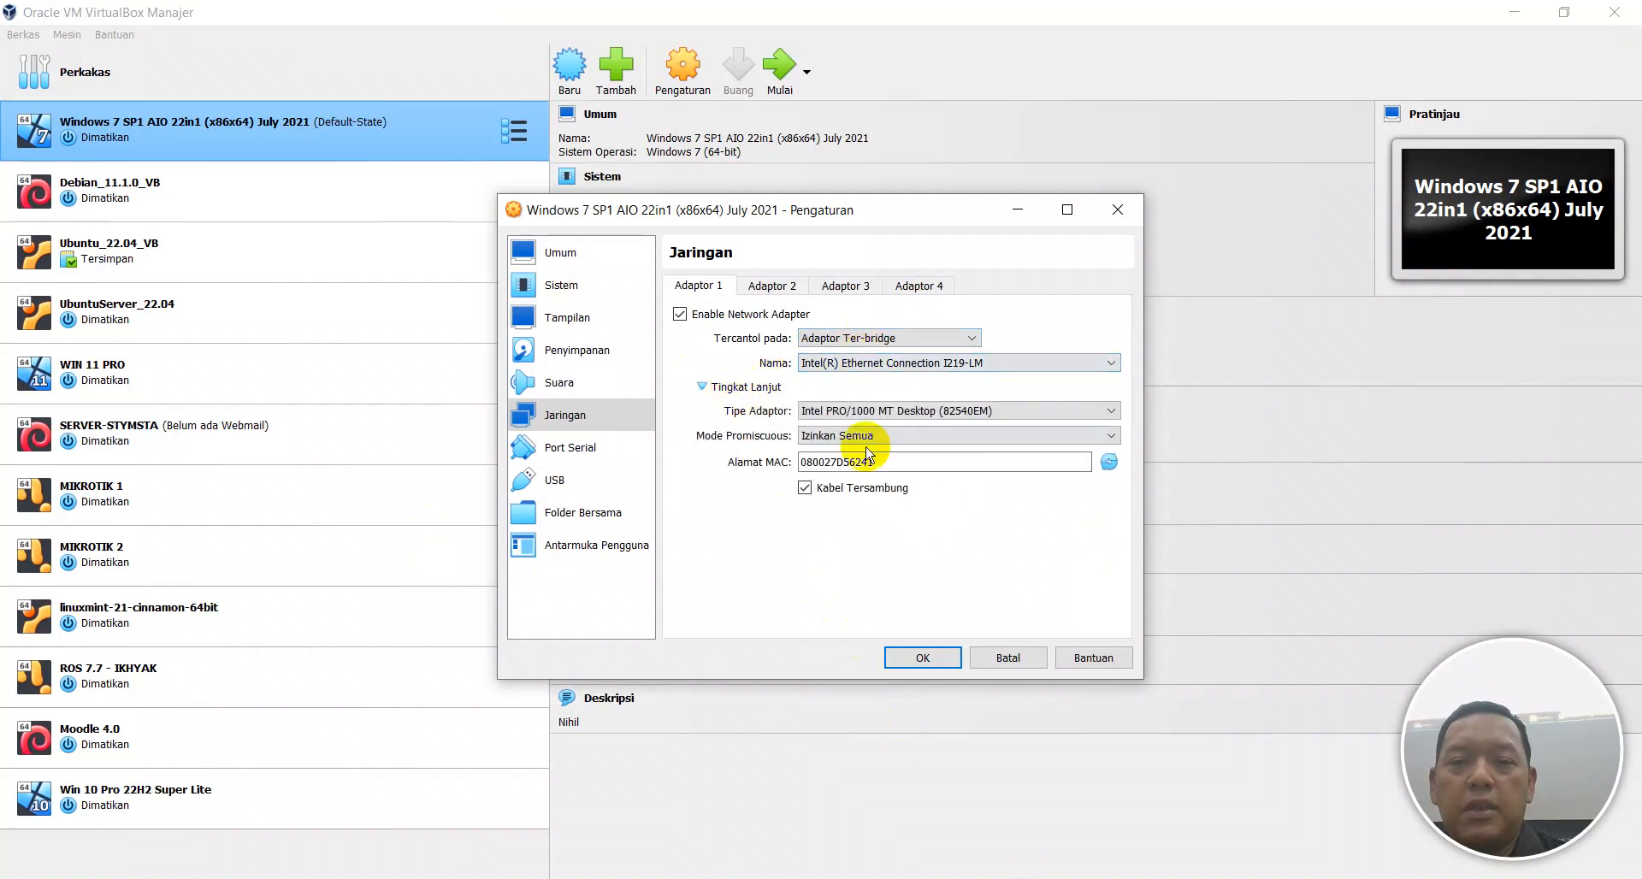
{"action": "left_click", "coordinate": [919, 657]}
{"action": "left_click", "coordinate": [774, 83]}
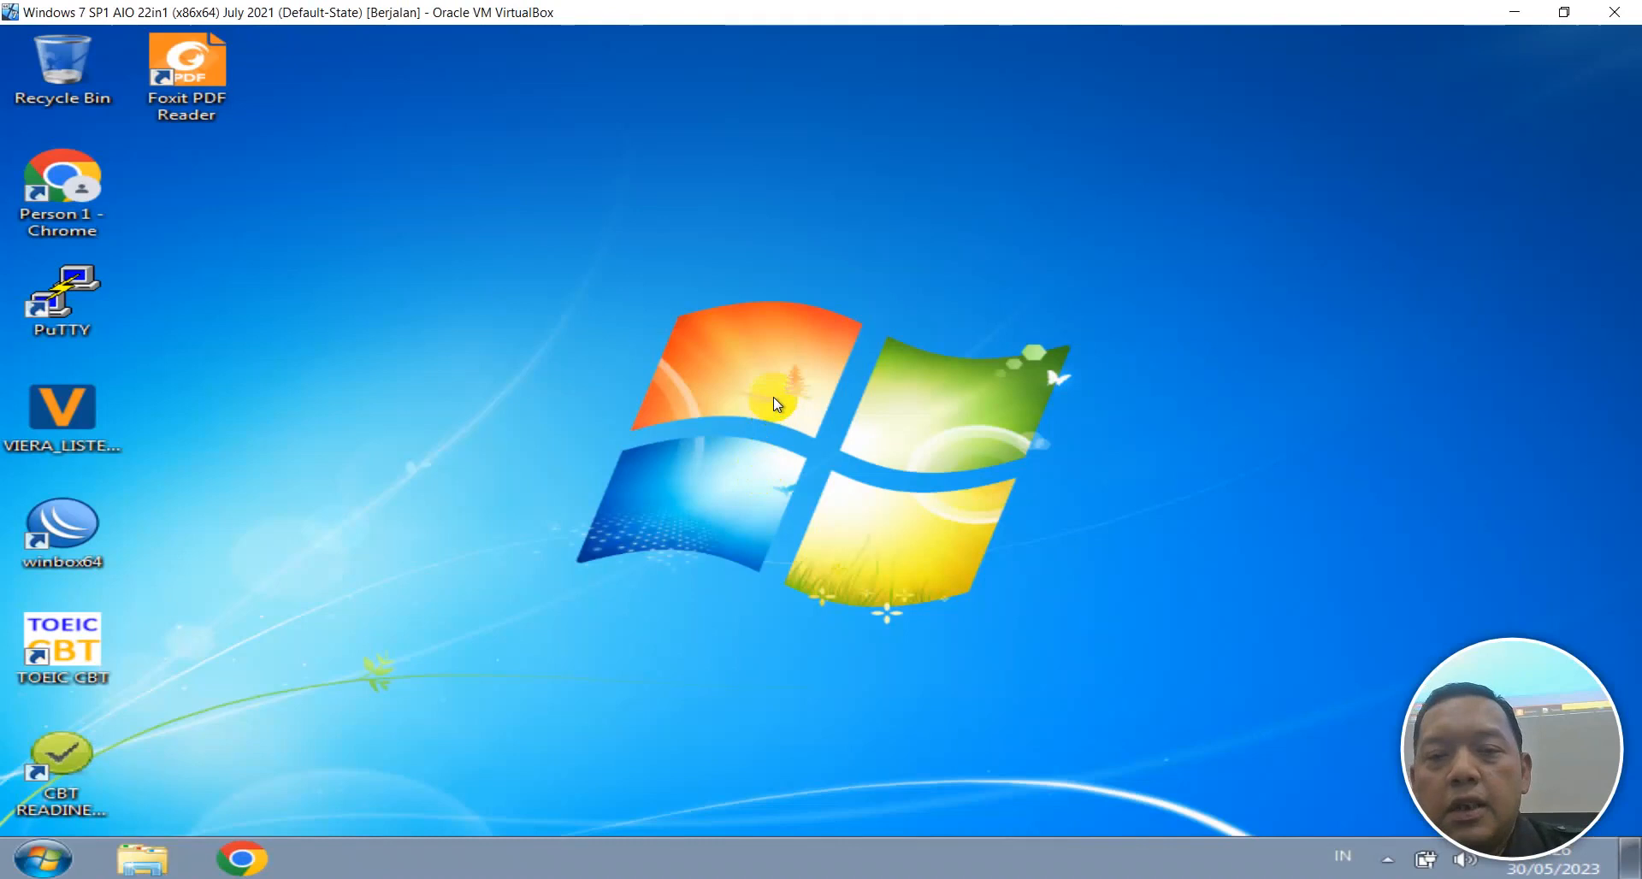
Set the Local Area Connection's IPv4 to obtain IP and DNS addresses automatically, via ncpa.cpl.
{"action": "key", "text": "super+r"}
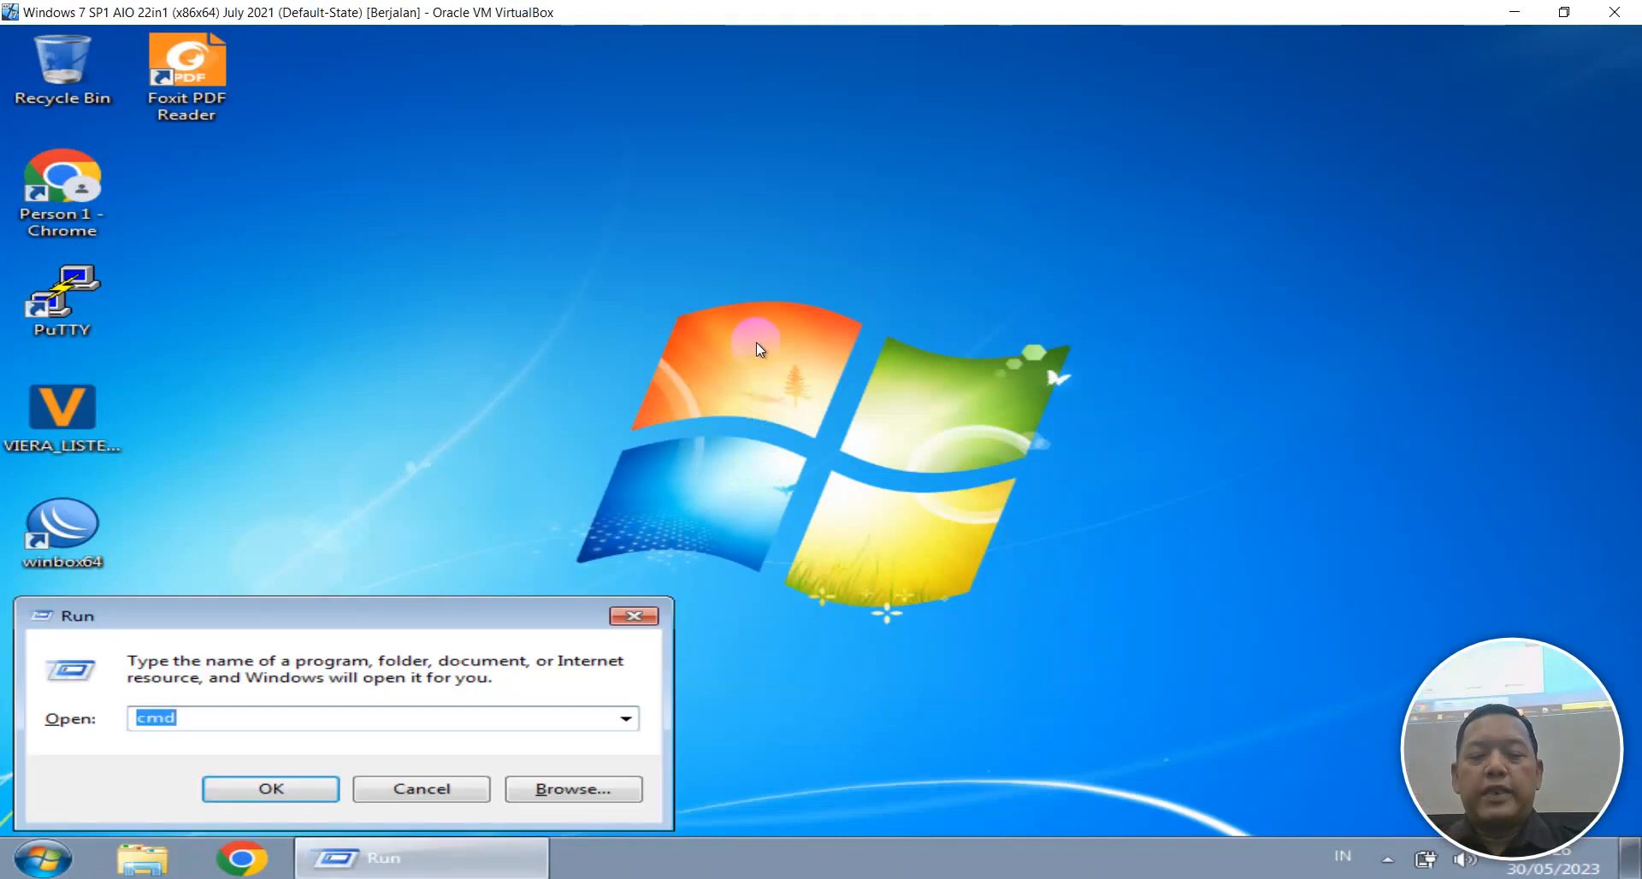
{"action": "type", "text": "nc"}
{"action": "key", "text": "Down"}
{"action": "key", "text": "Return"}
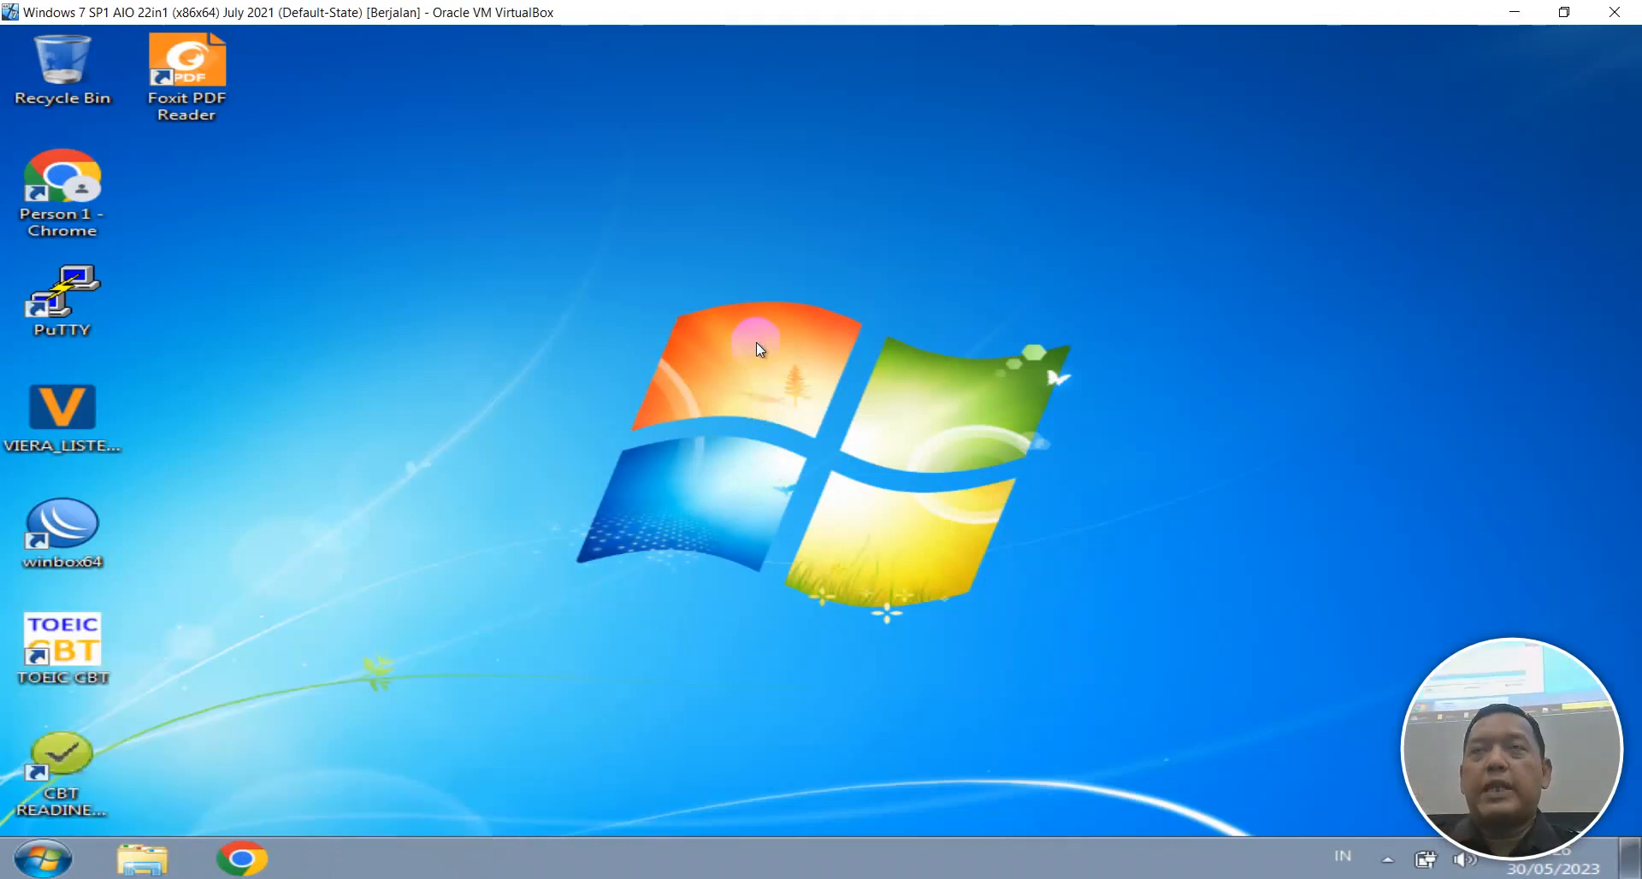
{"action": "left_click", "coordinate": [690, 328]}
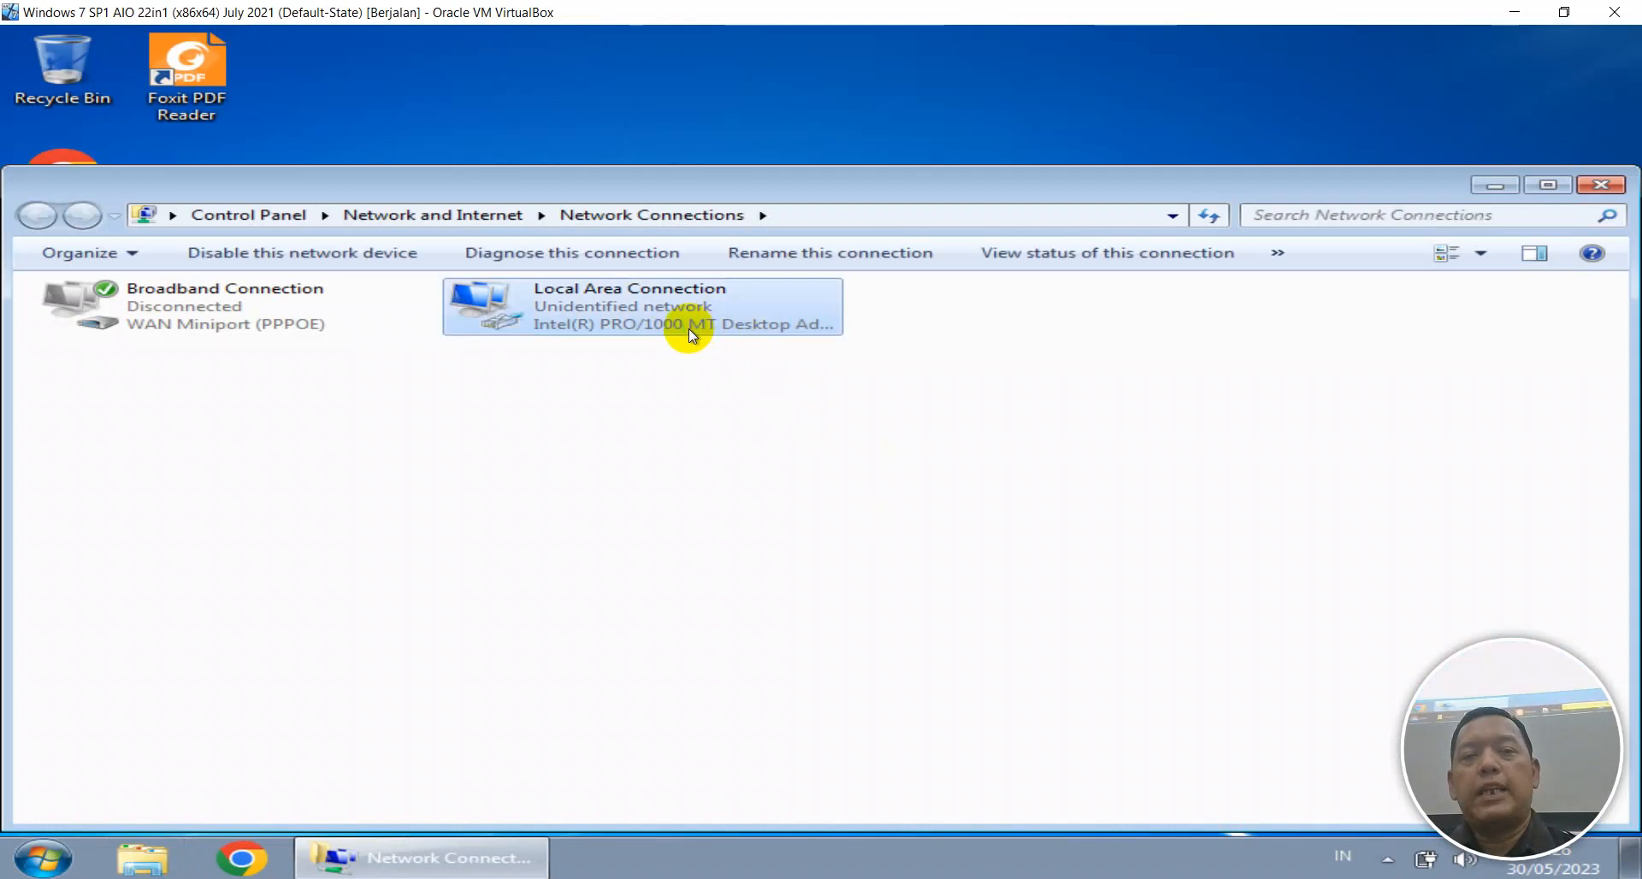
{"action": "right_click", "coordinate": [689, 328]}
{"action": "left_click", "coordinate": [754, 543]}
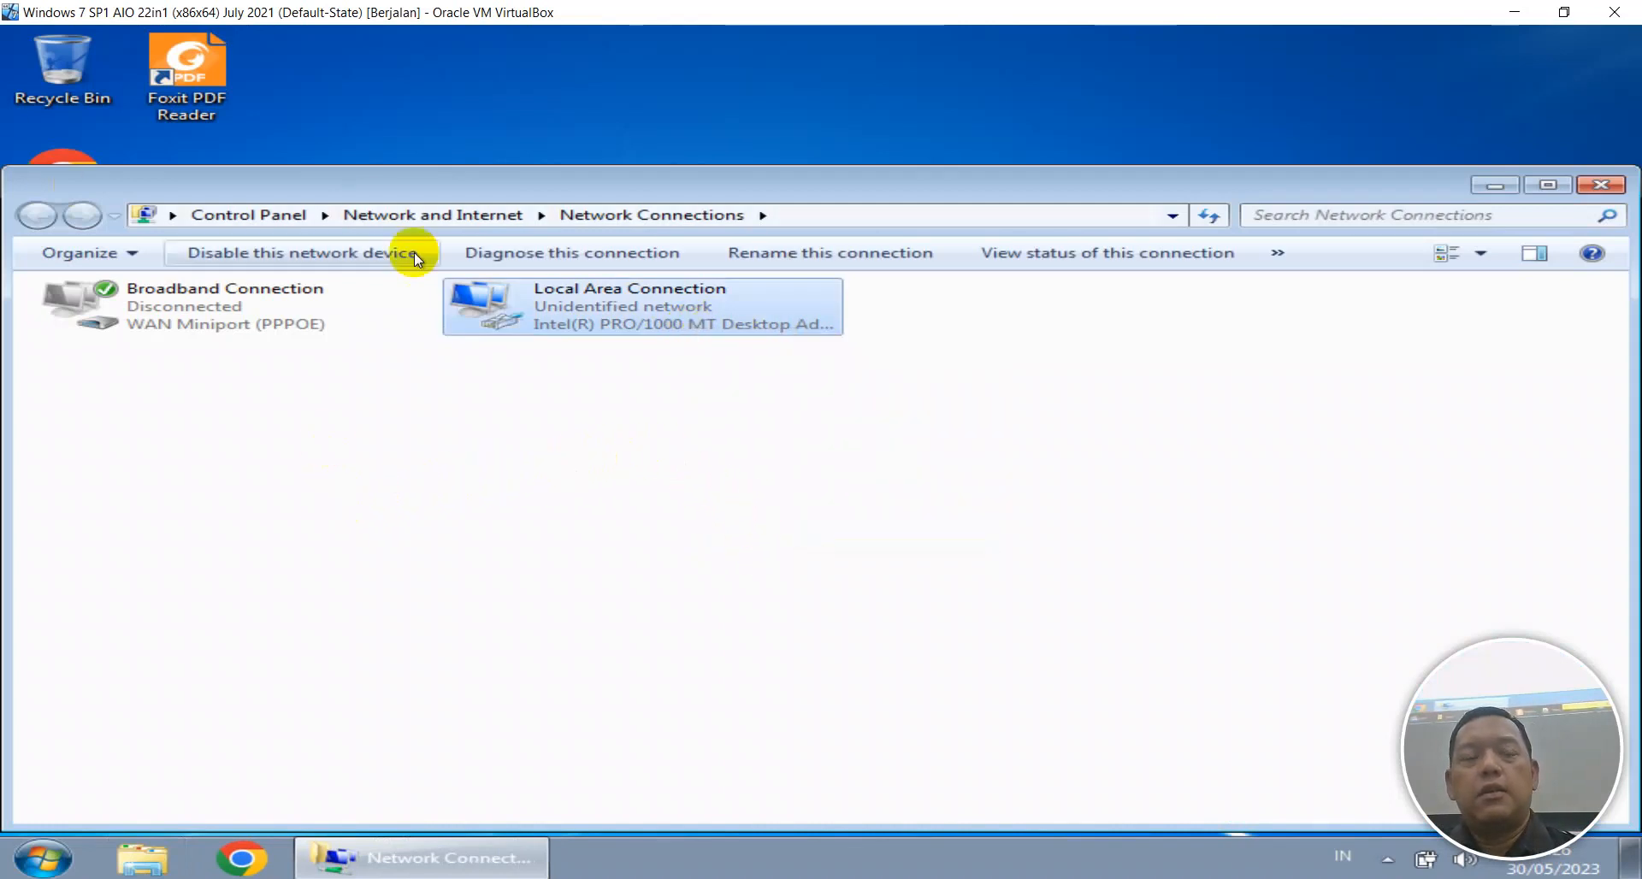
{"action": "double_click", "coordinate": [411, 528]}
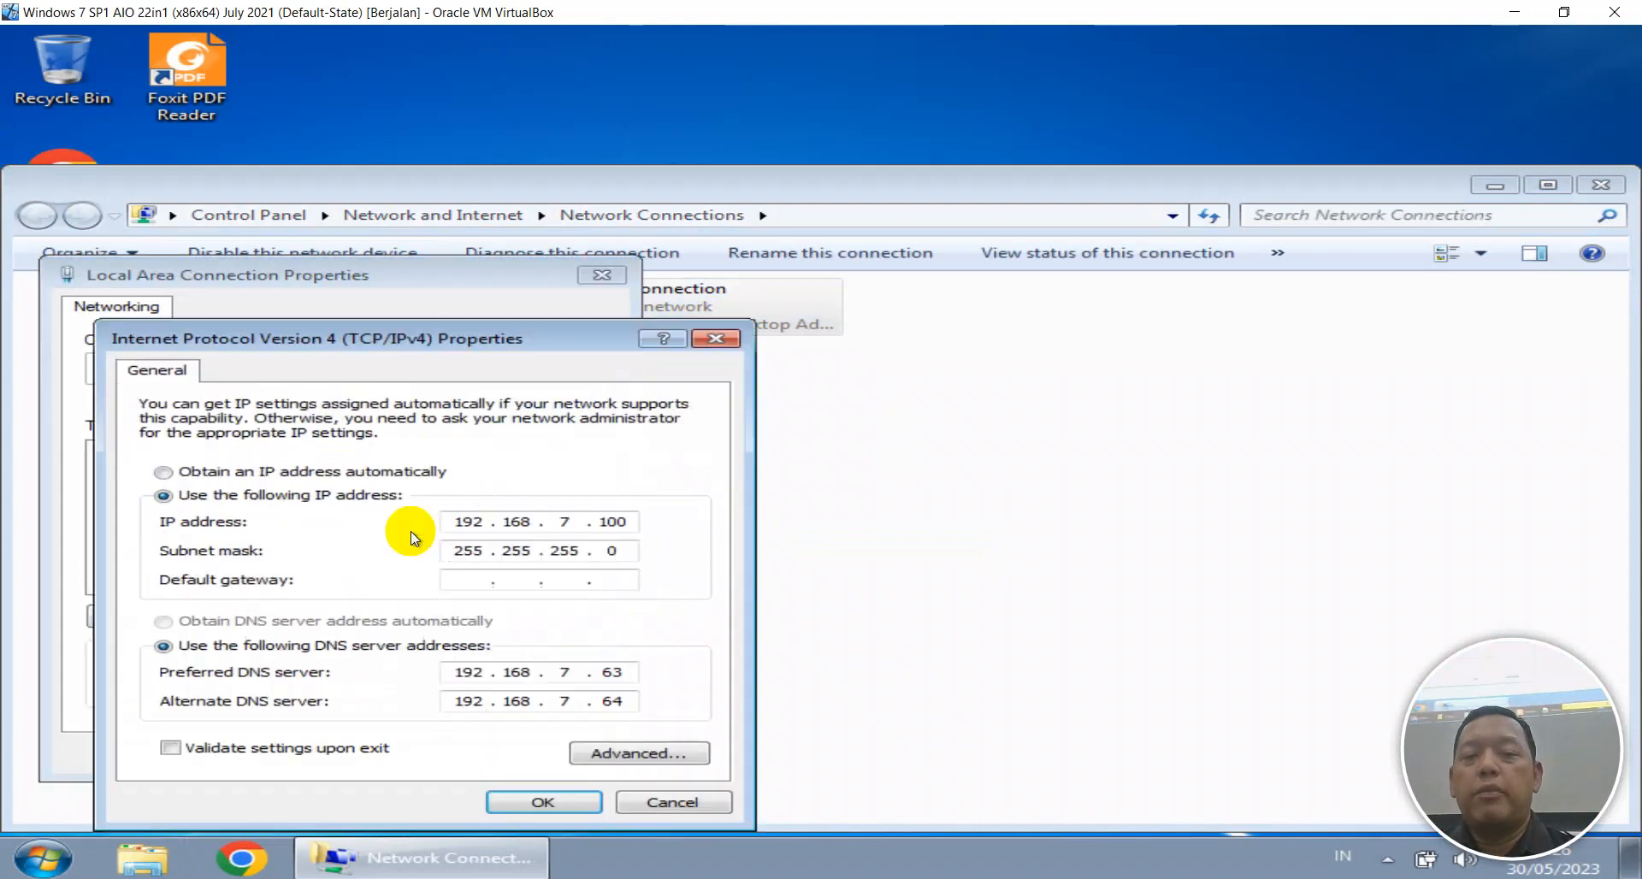
{"action": "left_click", "coordinate": [439, 475]}
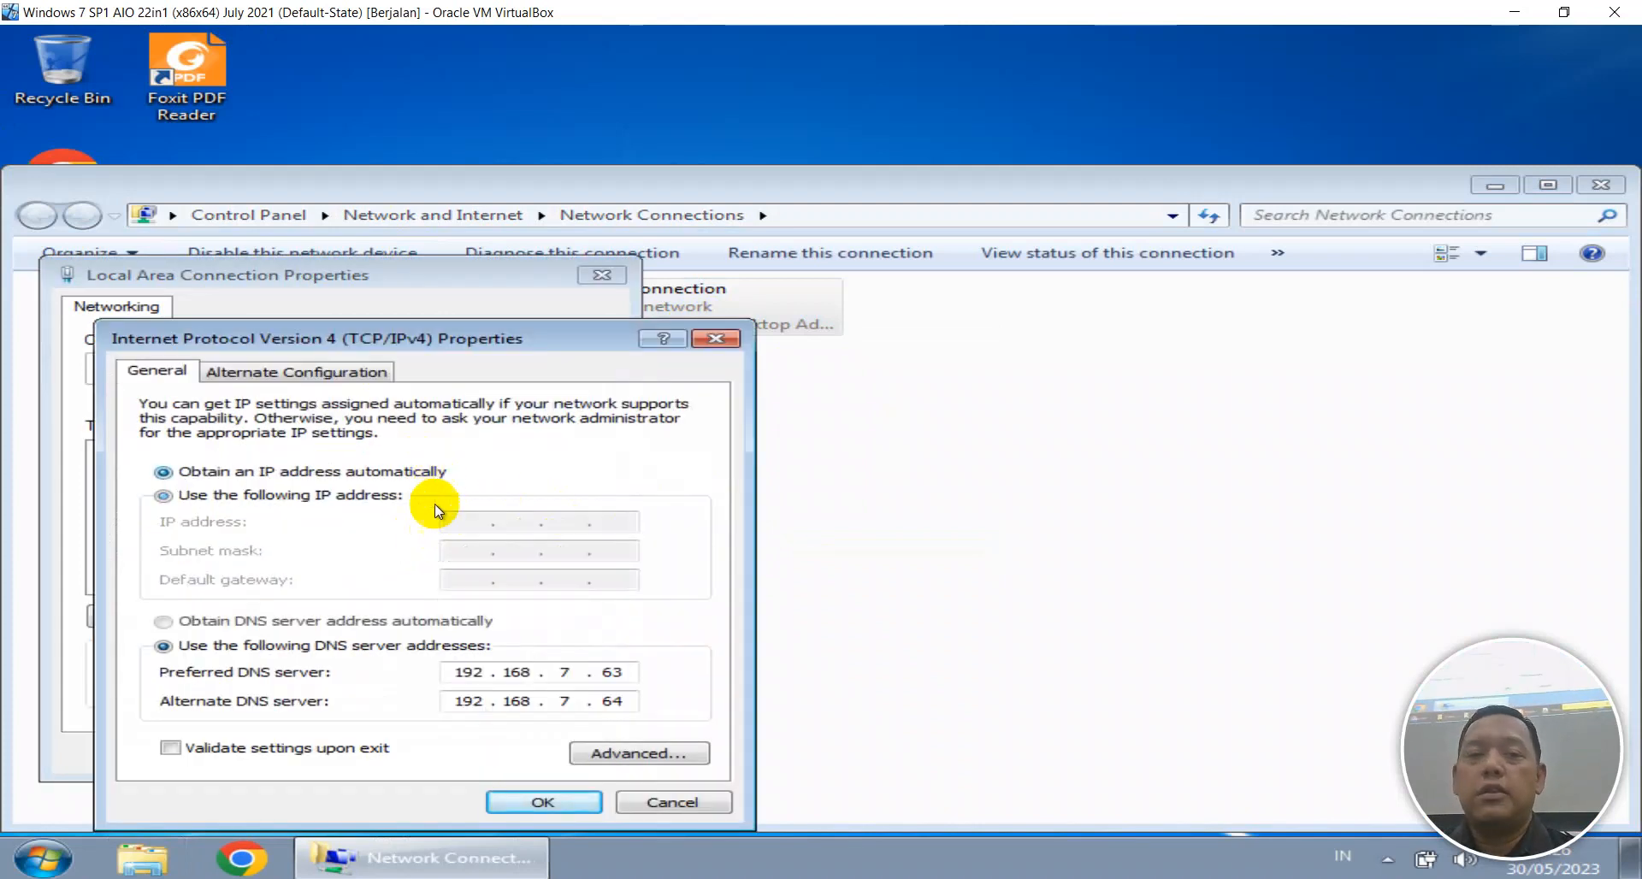
{"action": "left_click", "coordinate": [425, 625]}
{"action": "left_click", "coordinate": [516, 803]}
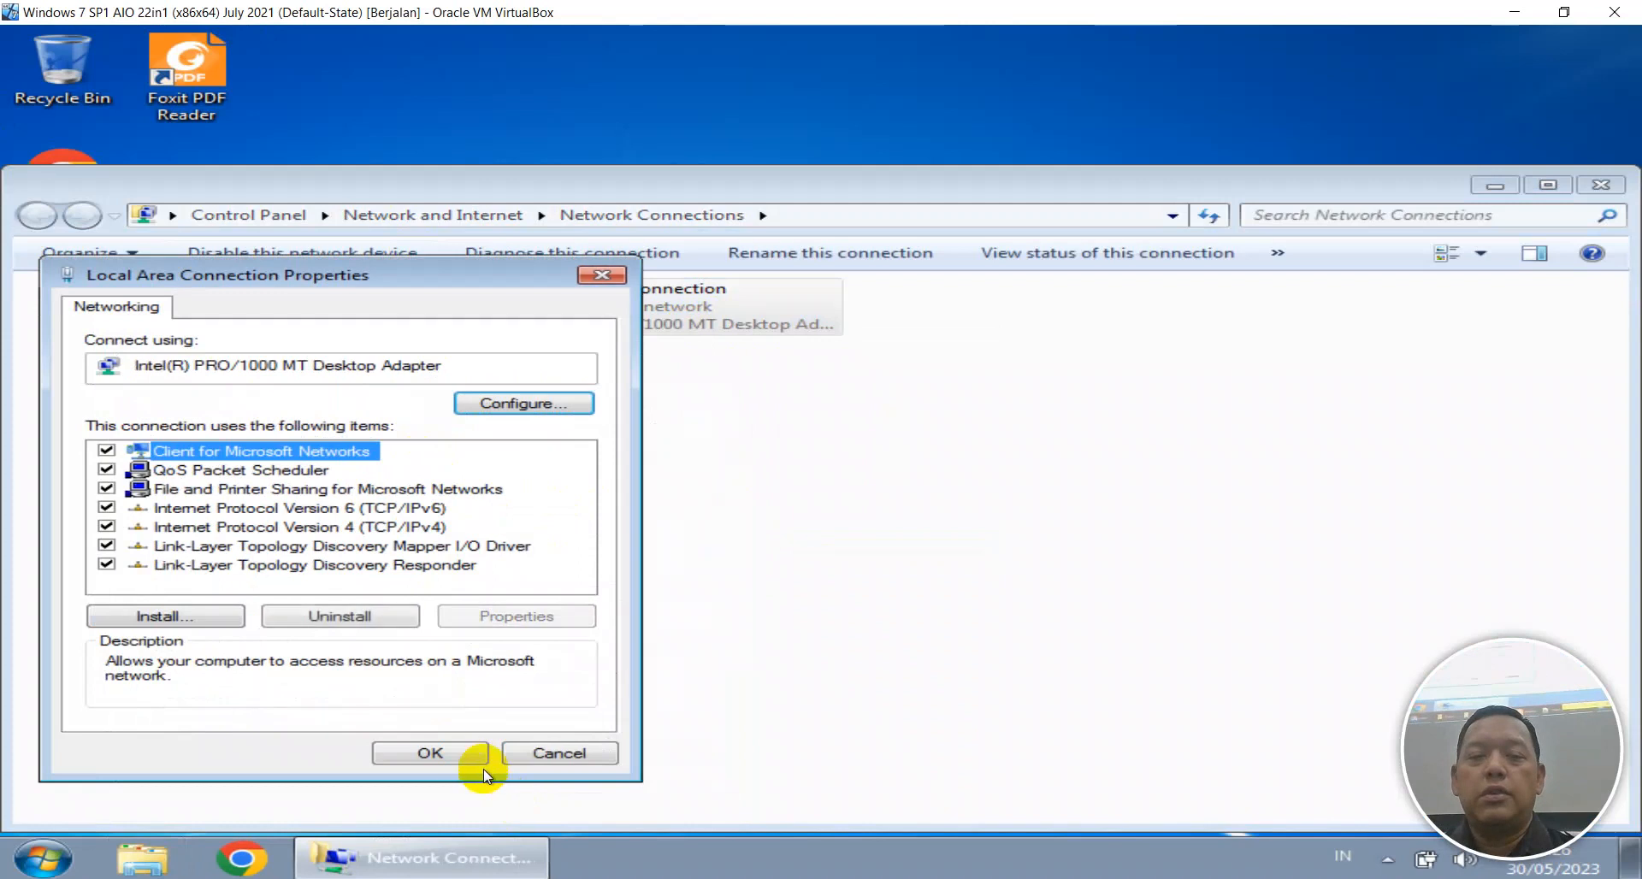
{"action": "left_click", "coordinate": [460, 749]}
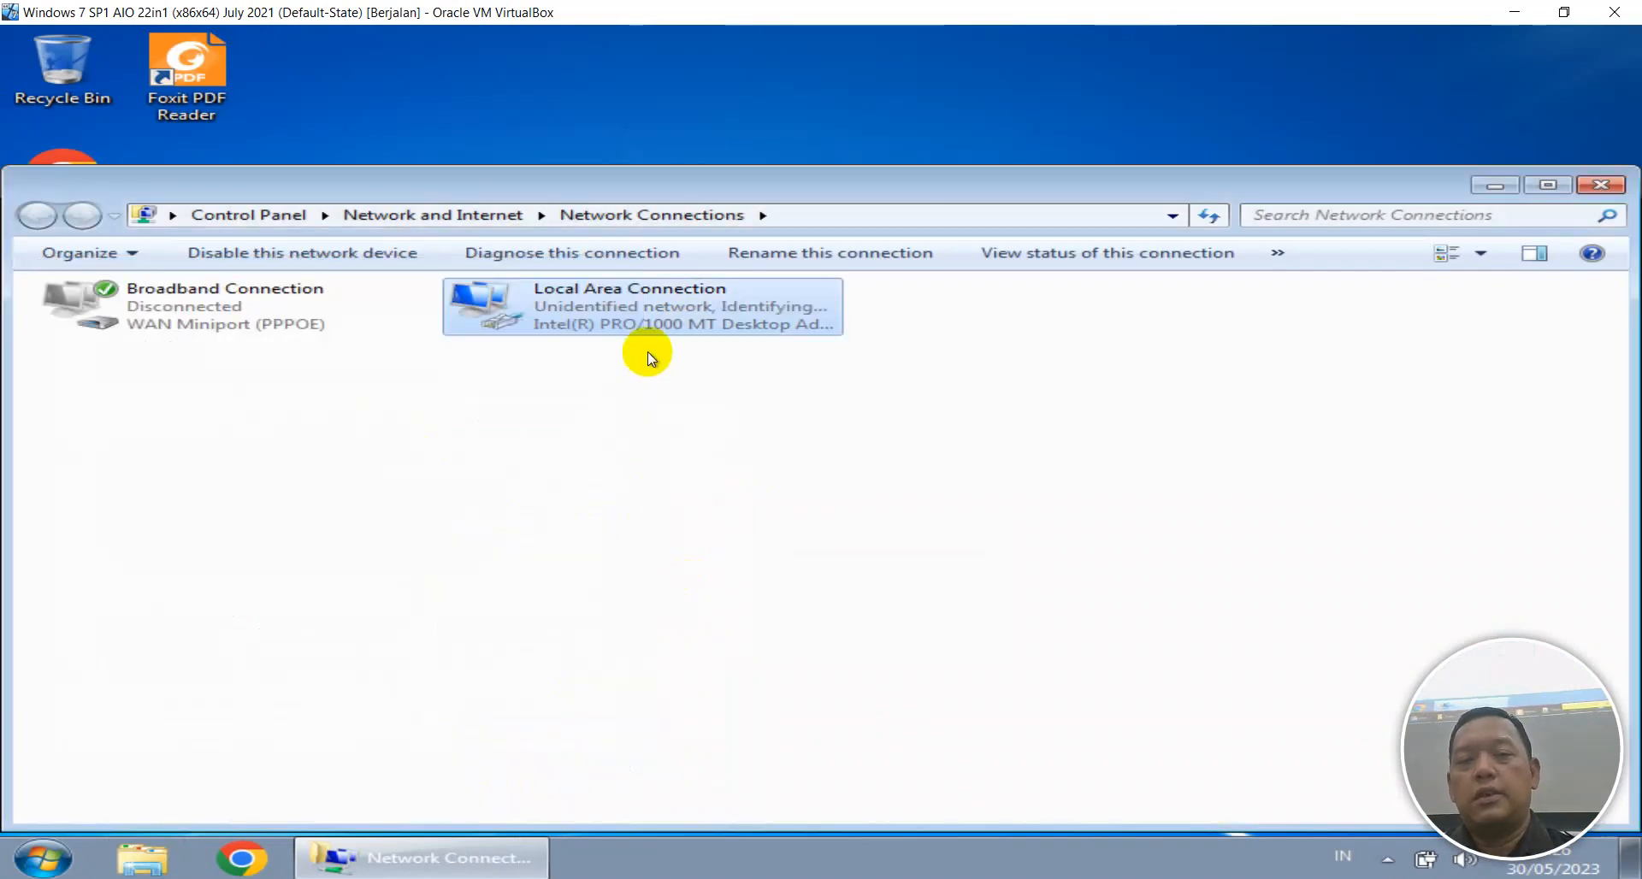
Check the connection's status details showing address 172.16.100.253, then close the network windows.
{"action": "right_click", "coordinate": [603, 316]}
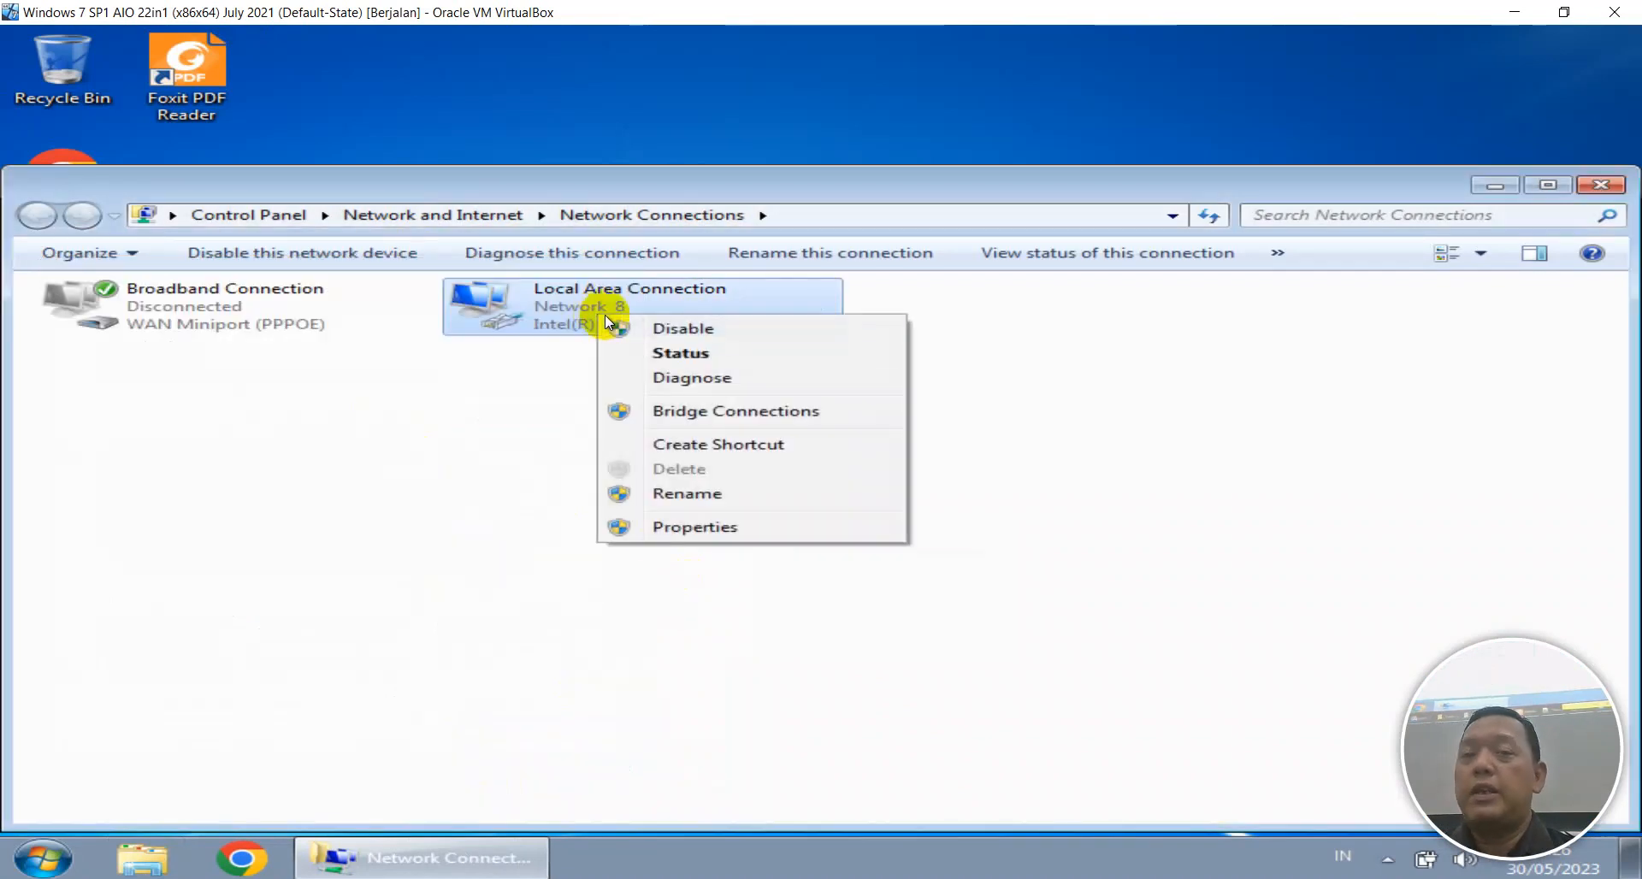
{"action": "left_click", "coordinate": [644, 354]}
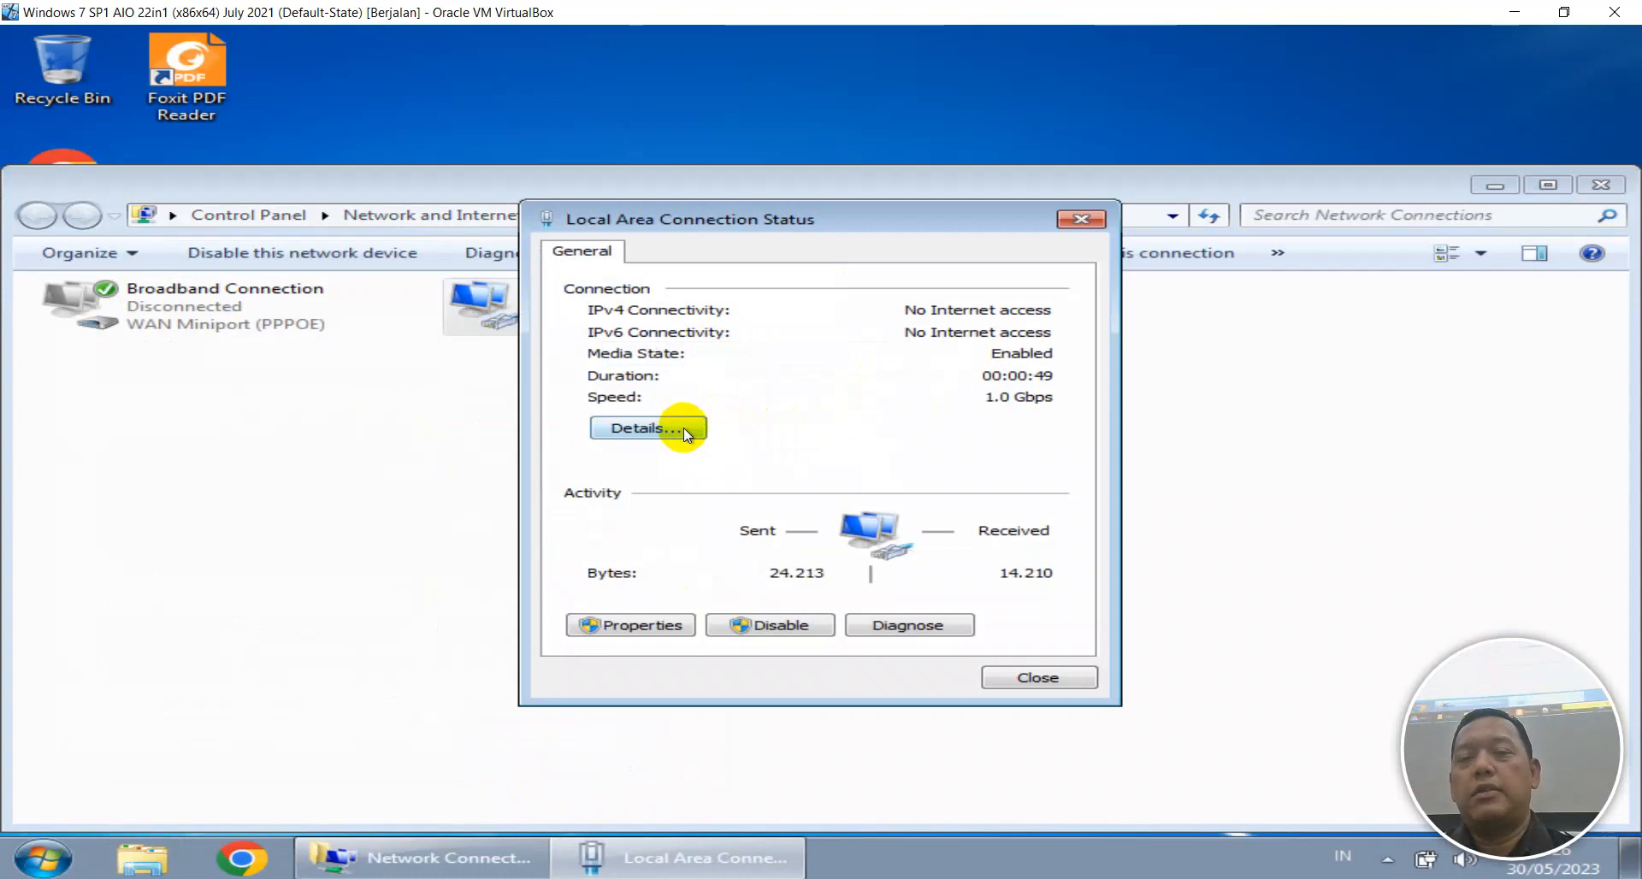
{"action": "left_click", "coordinate": [682, 428]}
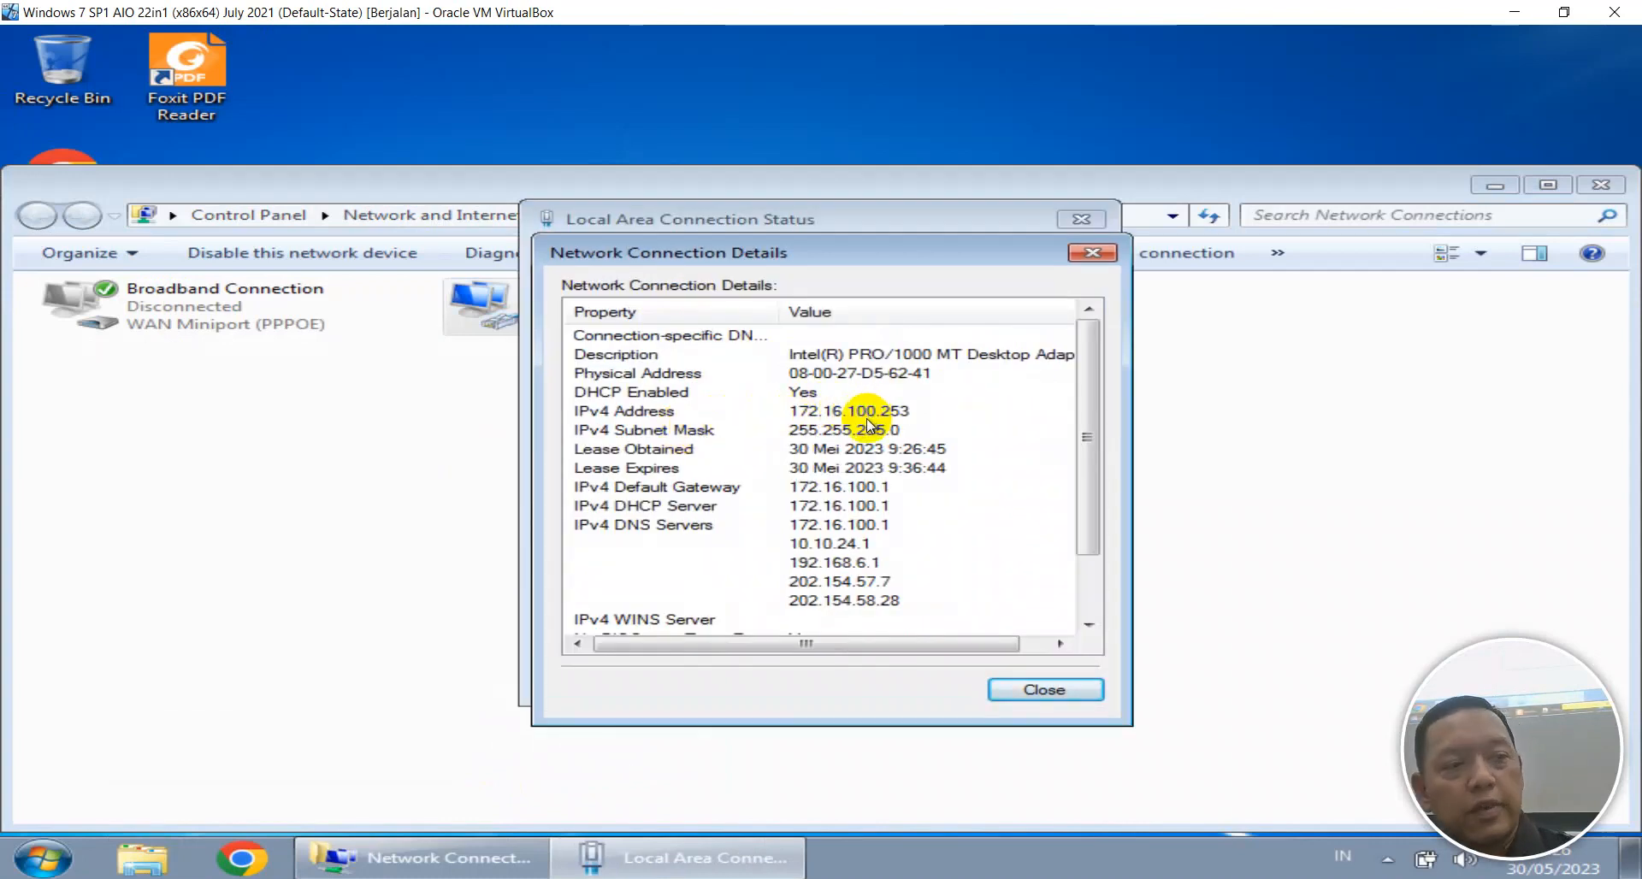
{"action": "key", "text": "Escape"}
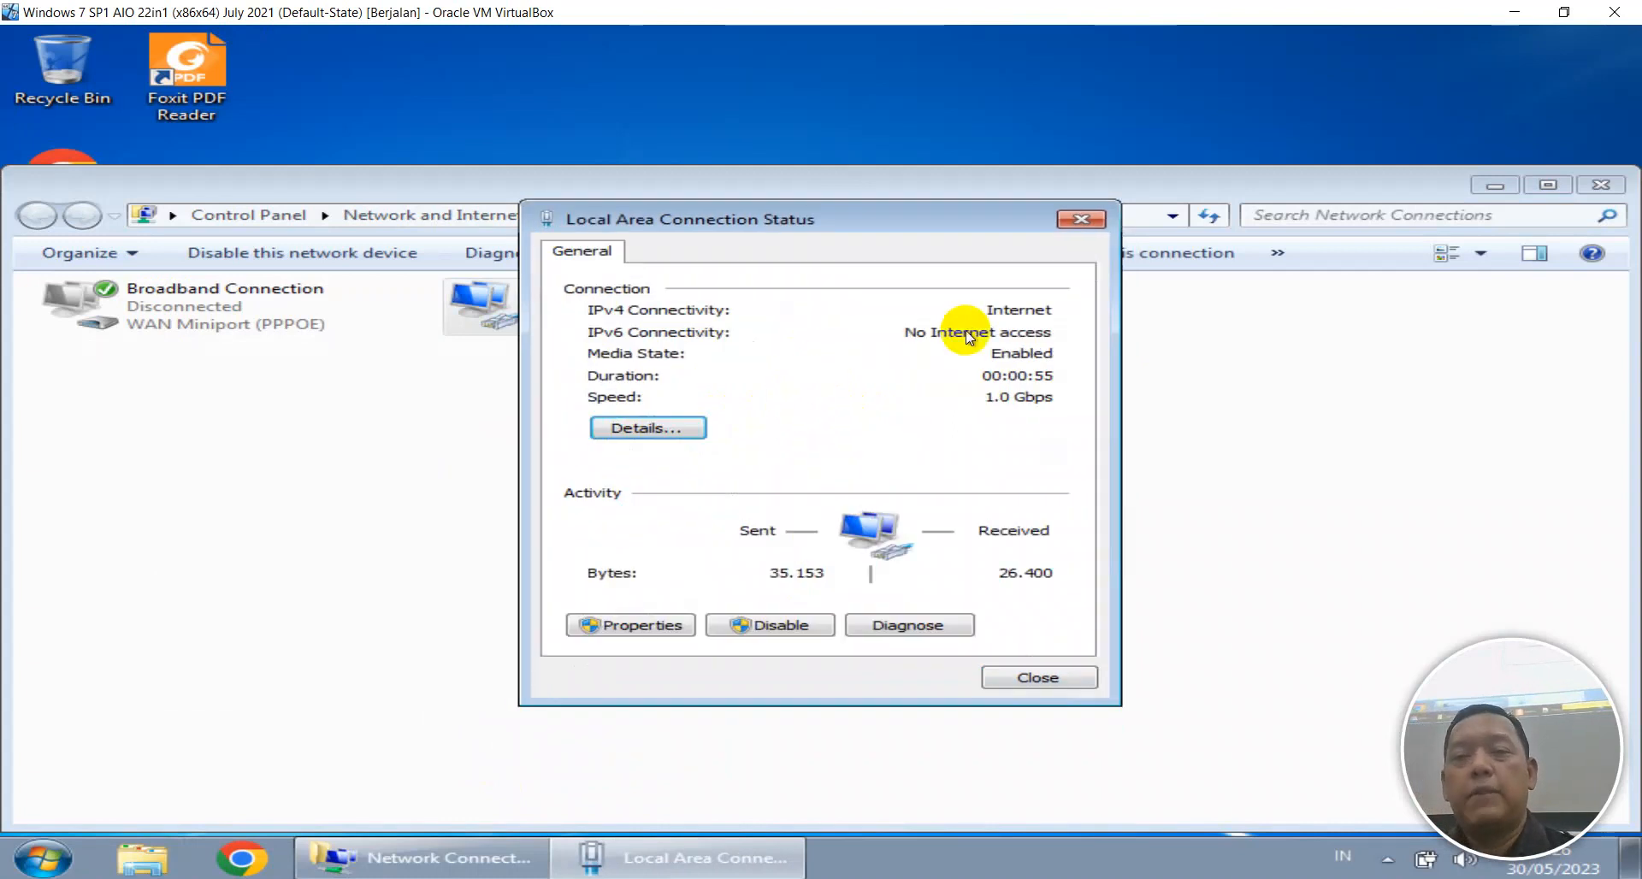
{"action": "left_click", "coordinate": [1019, 675]}
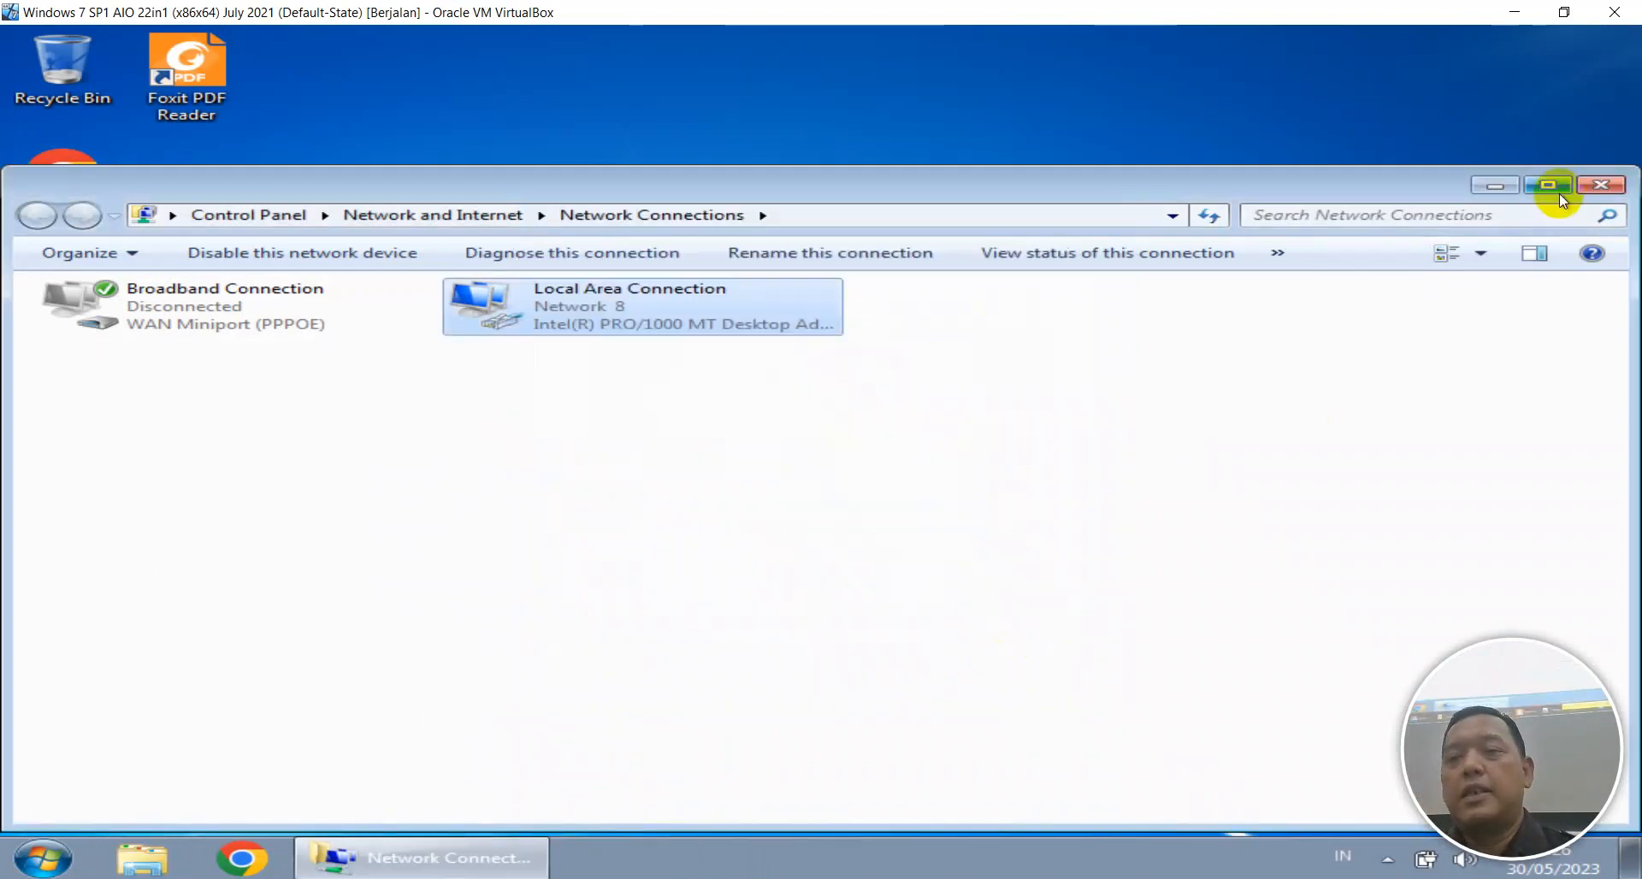
{"action": "left_click", "coordinate": [1595, 186]}
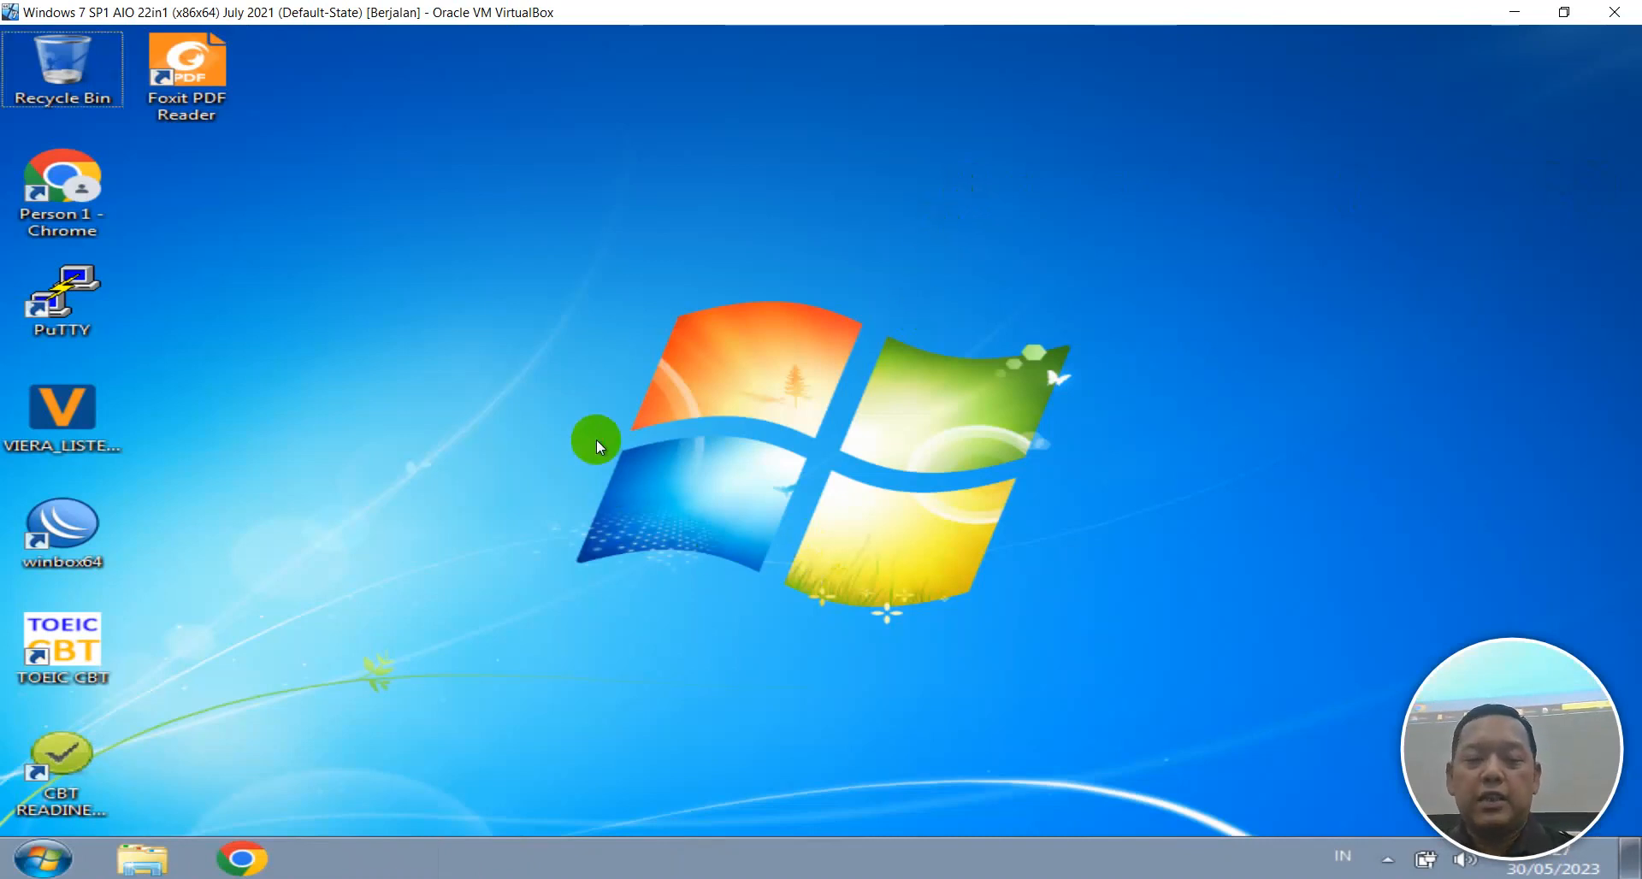
Run ipconfig in a VM command prompt to show its IP address.
{"action": "key", "text": "super+r"}
{"action": "type", "text": "cmd"}
{"action": "key", "text": "Return"}
{"action": "type", "text": "ipconfig"}
{"action": "key", "text": "Return"}
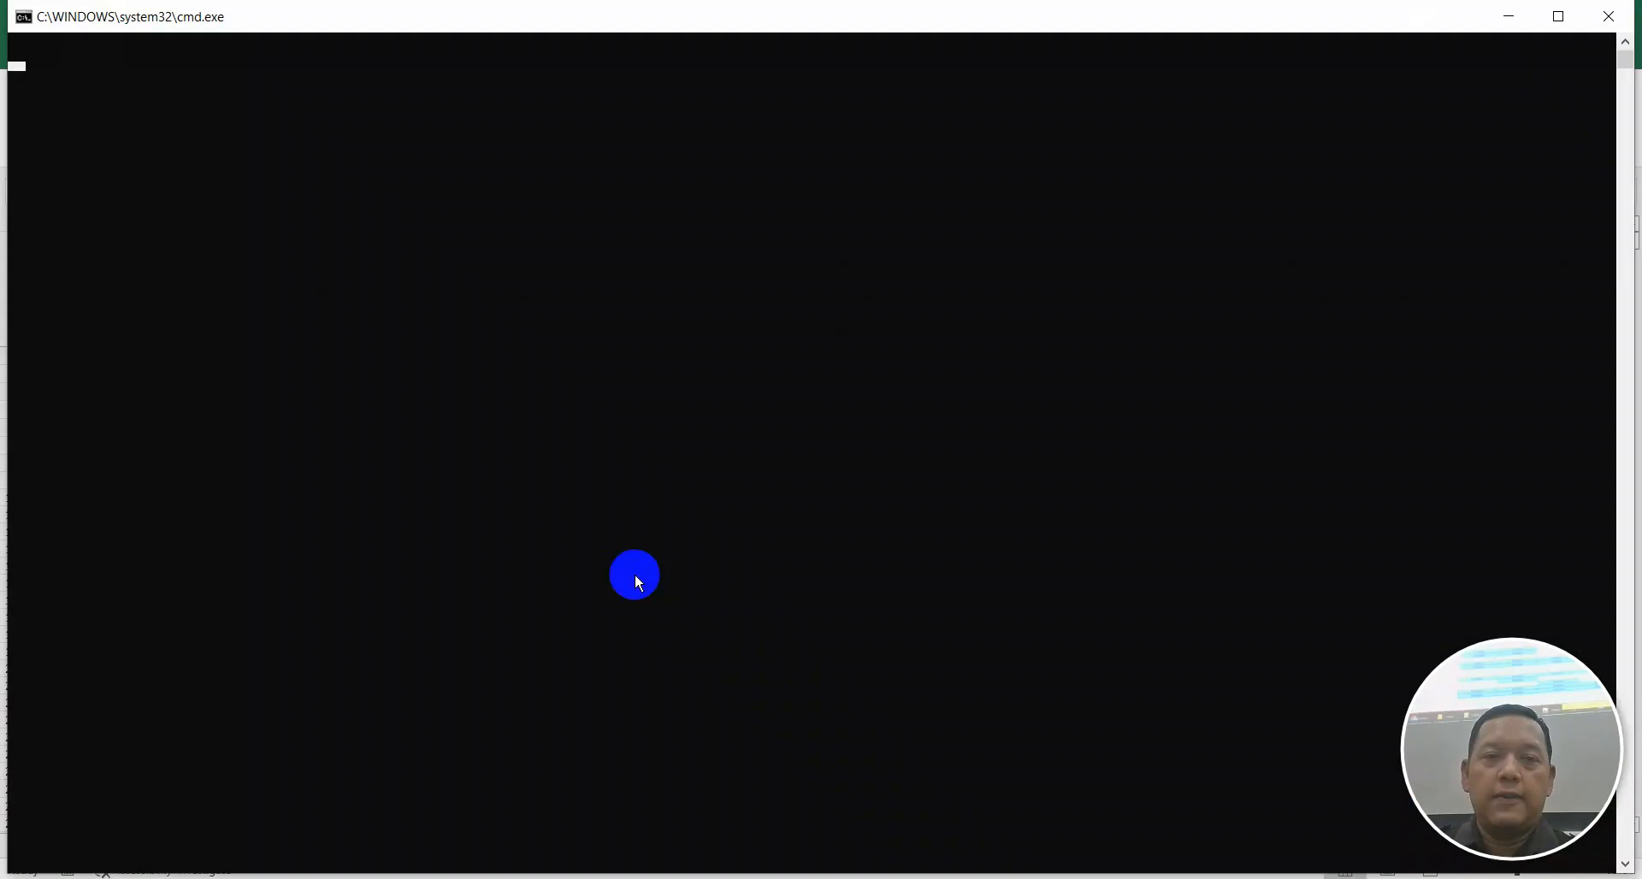
Ping 172.16.100.253 from the host with 0% loss, then minimize the VM's command prompt.
{"action": "type", "text": "ping "}
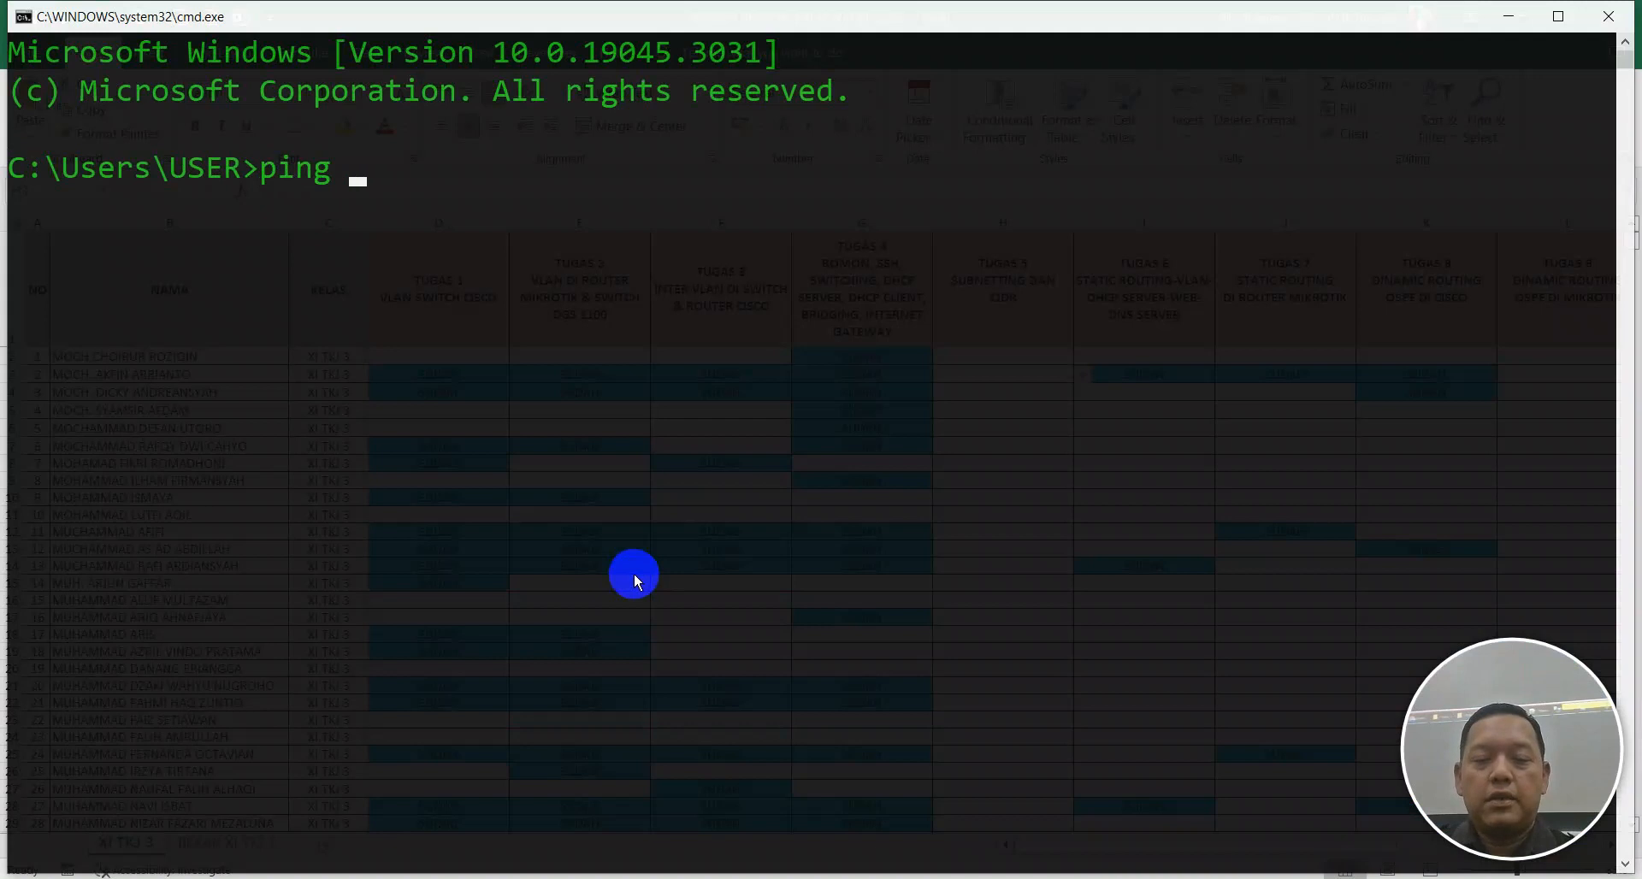
{"action": "type", "text": "172.16."}
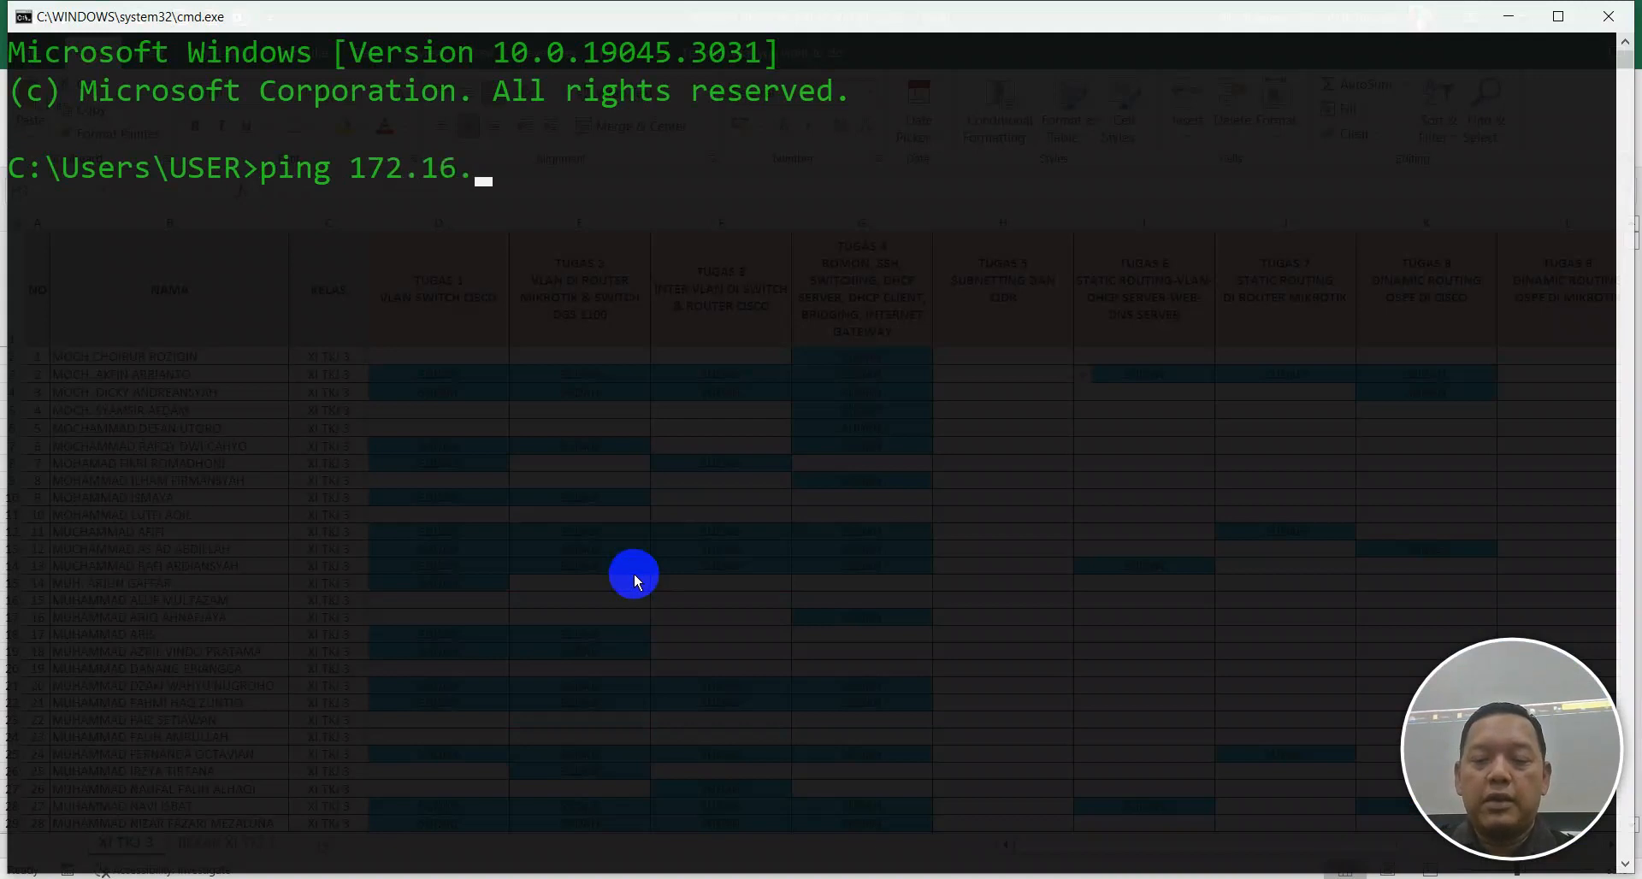
{"action": "type", "text": "100.253"}
{"action": "key", "text": "Return"}
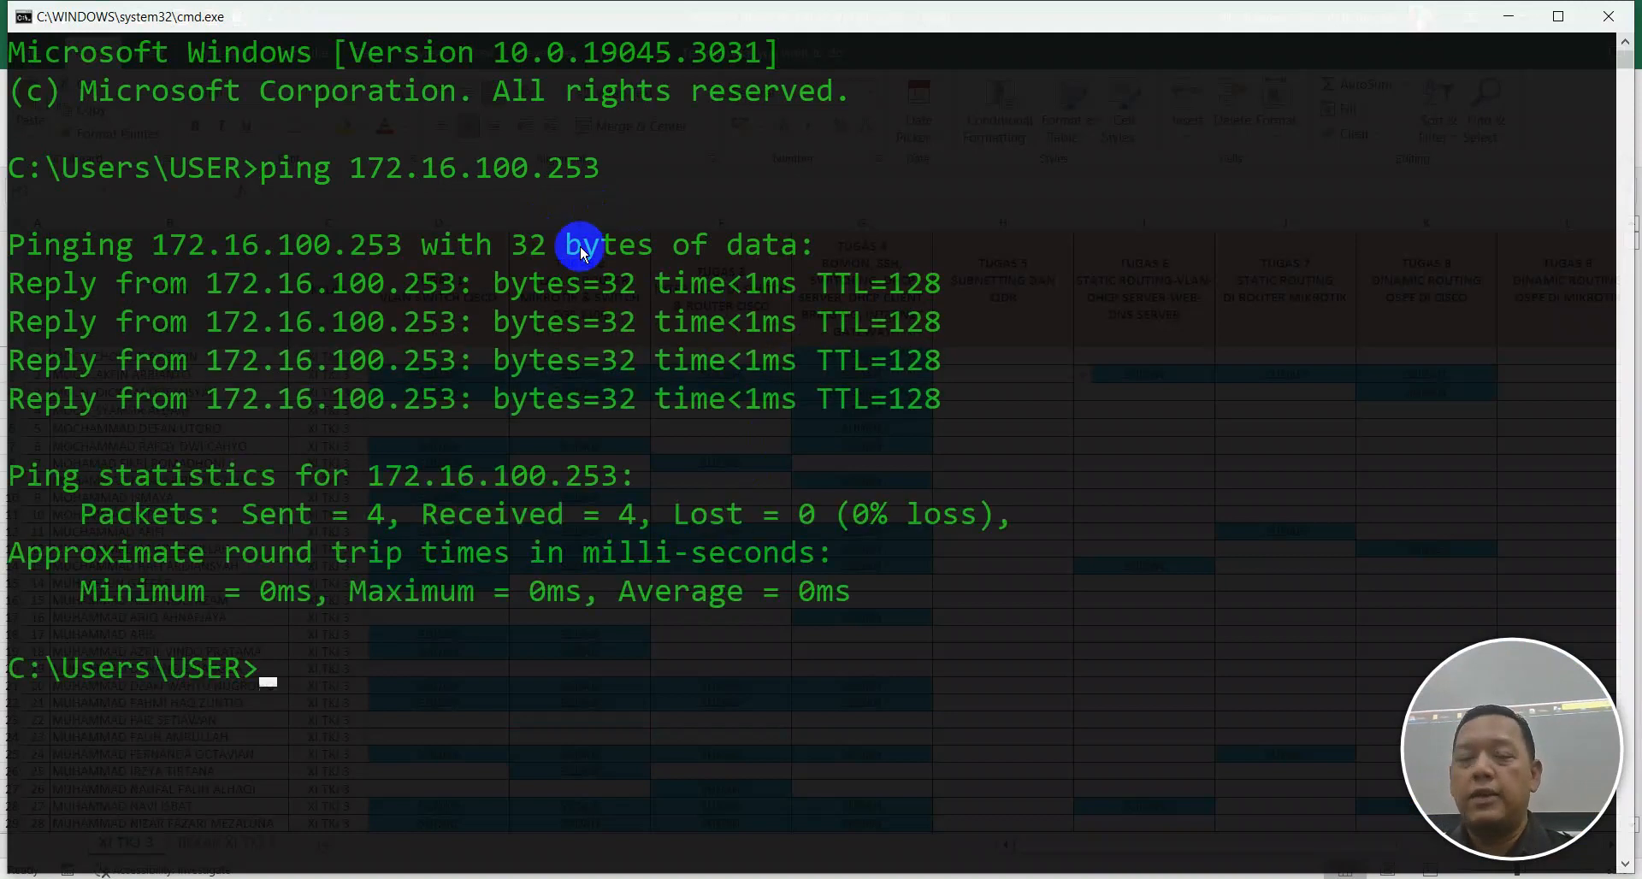
{"action": "key", "text": "alt+Tab"}
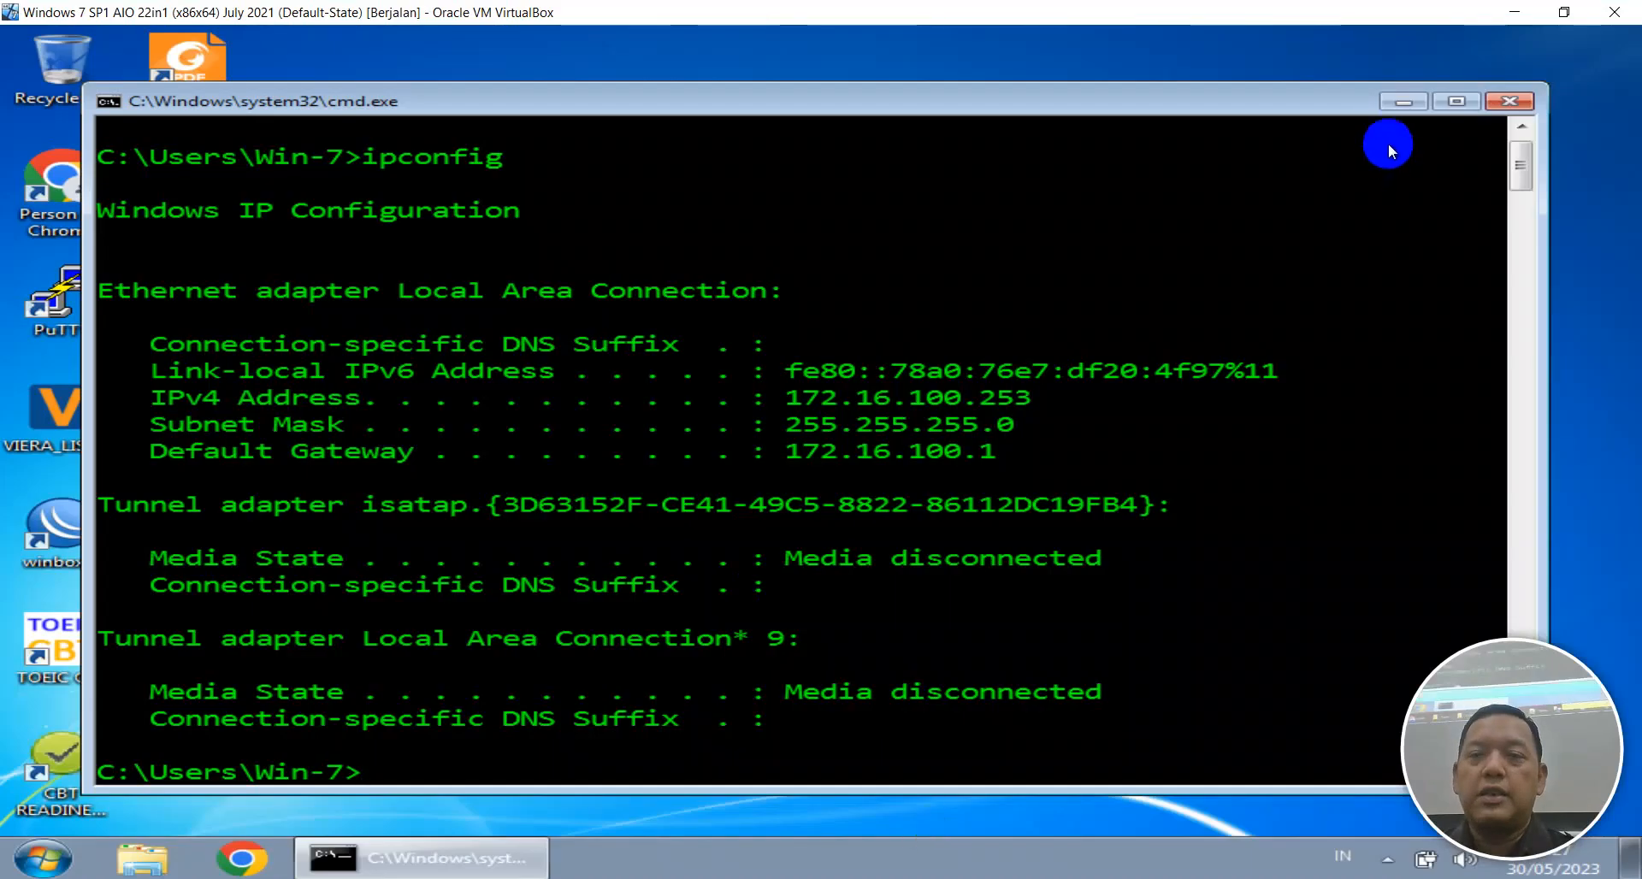
{"action": "left_click", "coordinate": [1407, 101]}
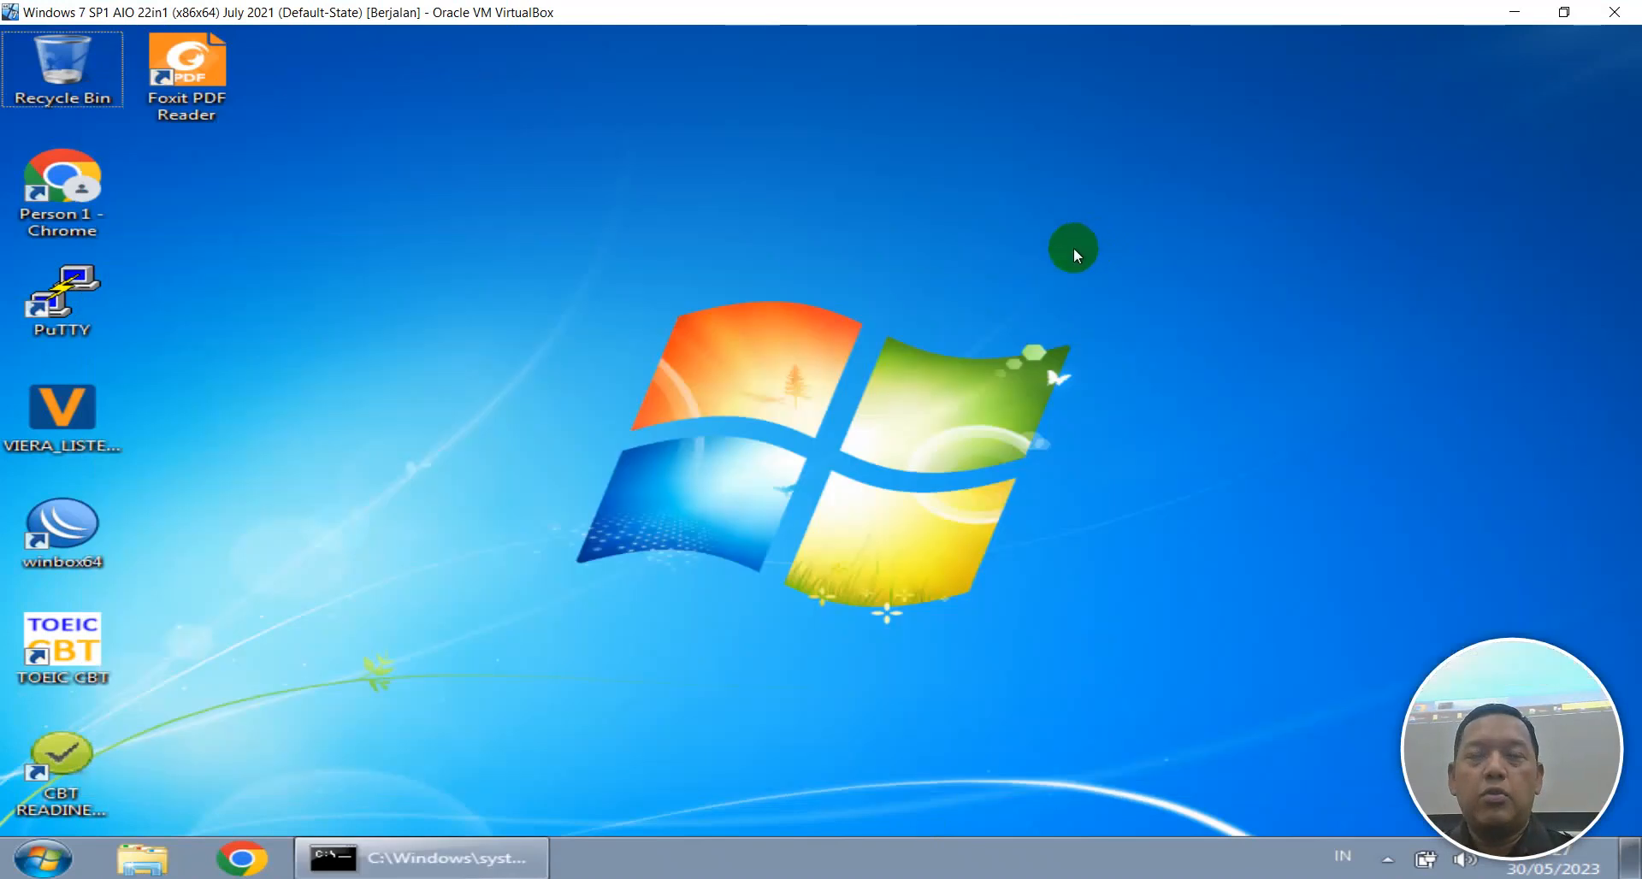
Make a folder named IKHYAK on DATA (D:), open it, then return to the drive listing.
{"action": "key", "text": "super+e"}
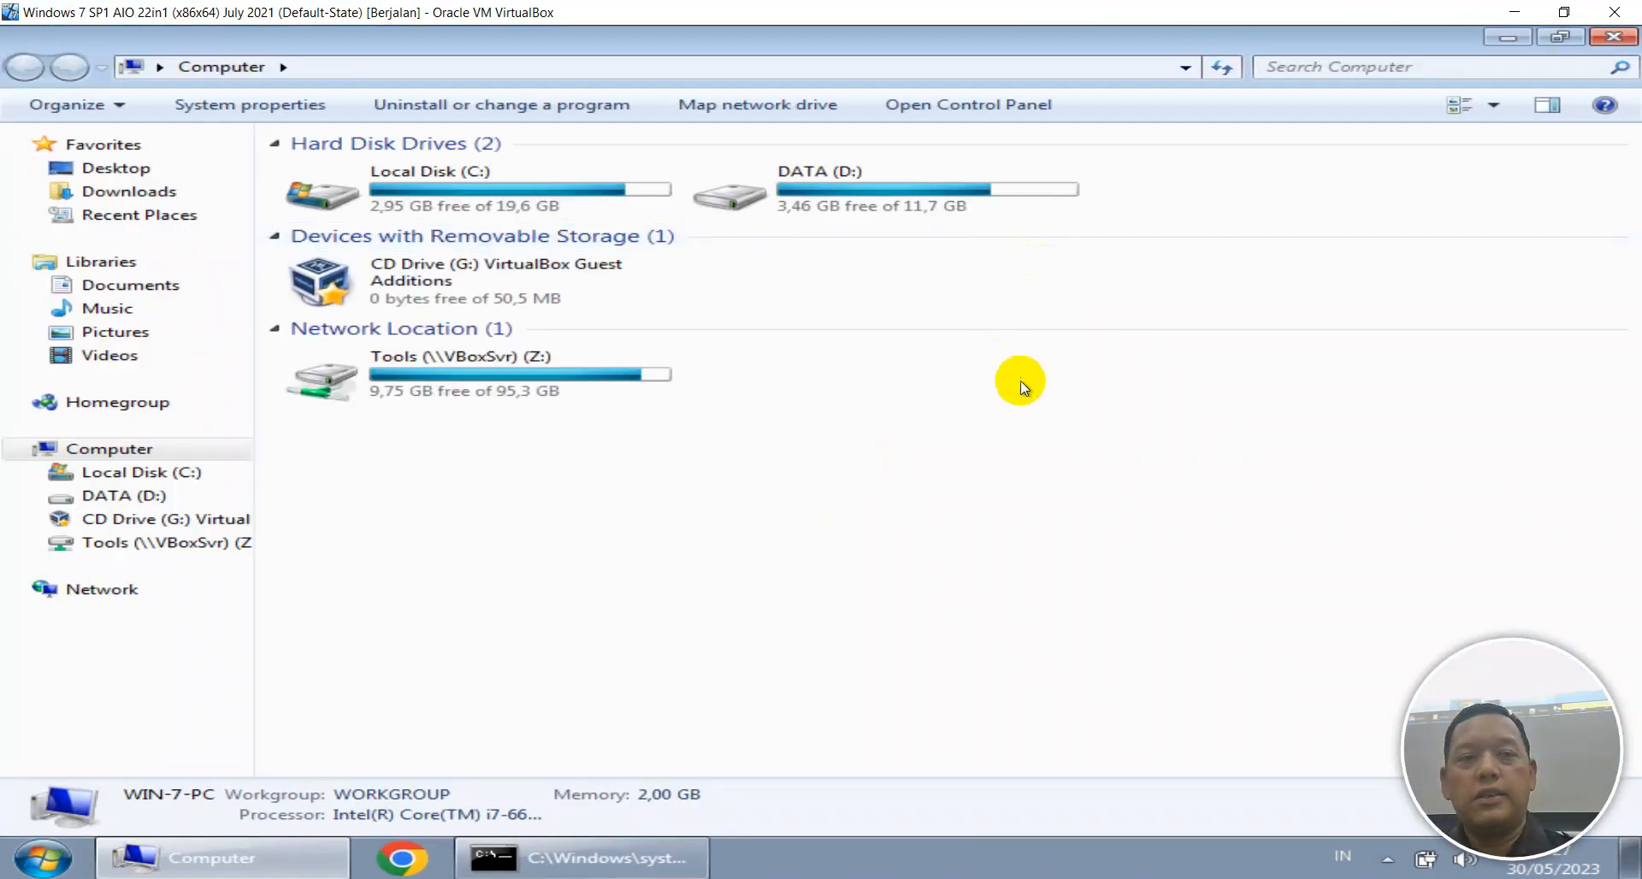
{"action": "left_click", "coordinate": [925, 183]}
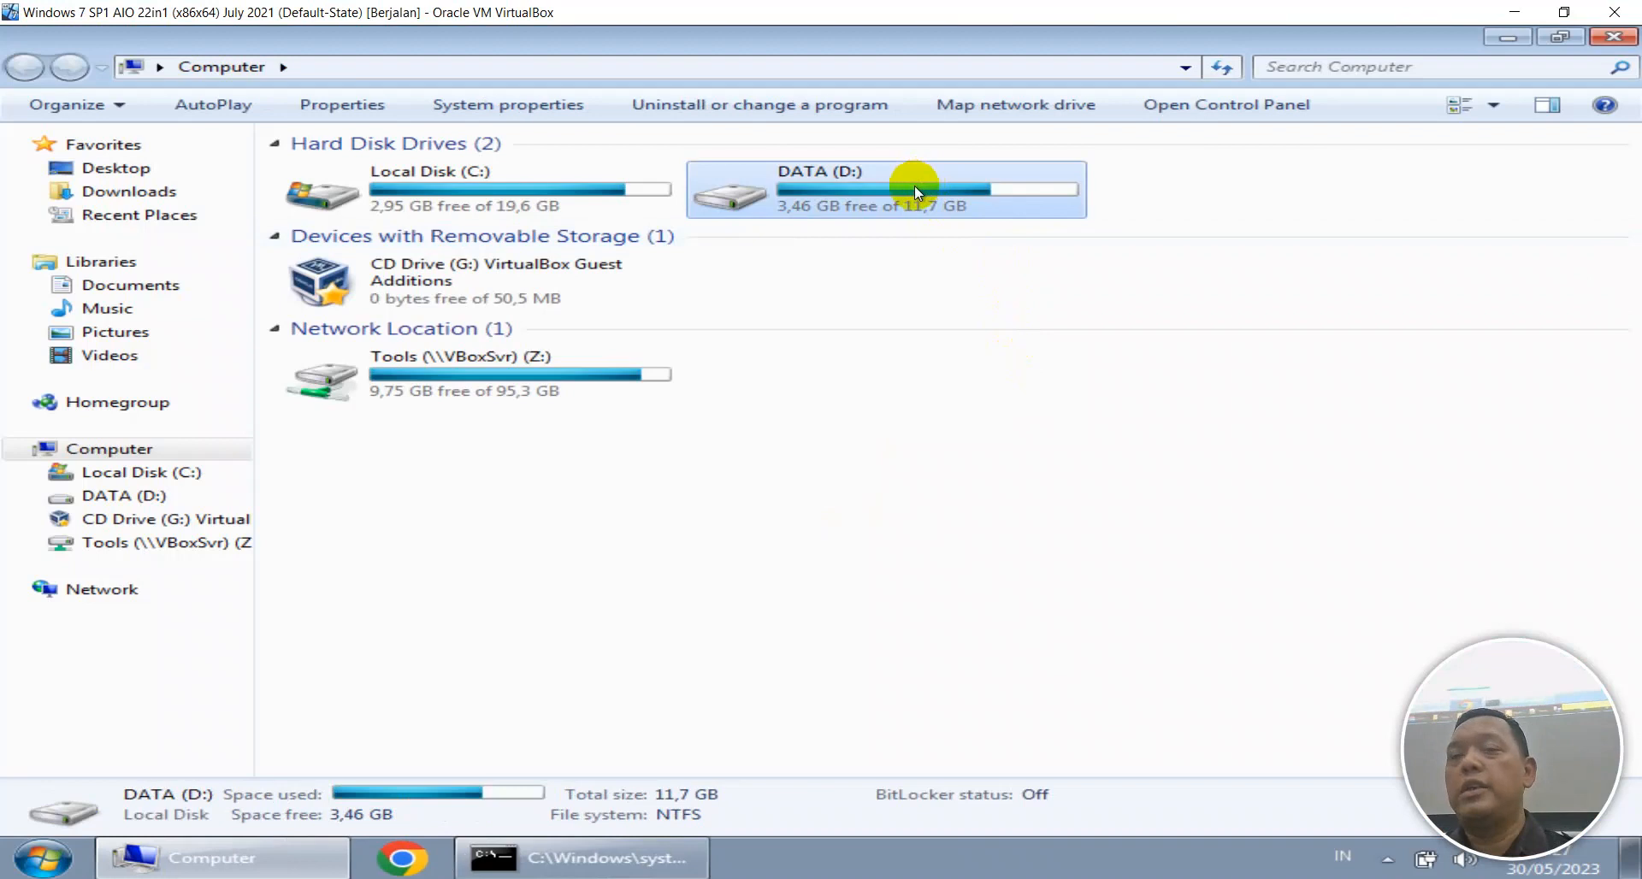
{"action": "double_click", "coordinate": [915, 187]}
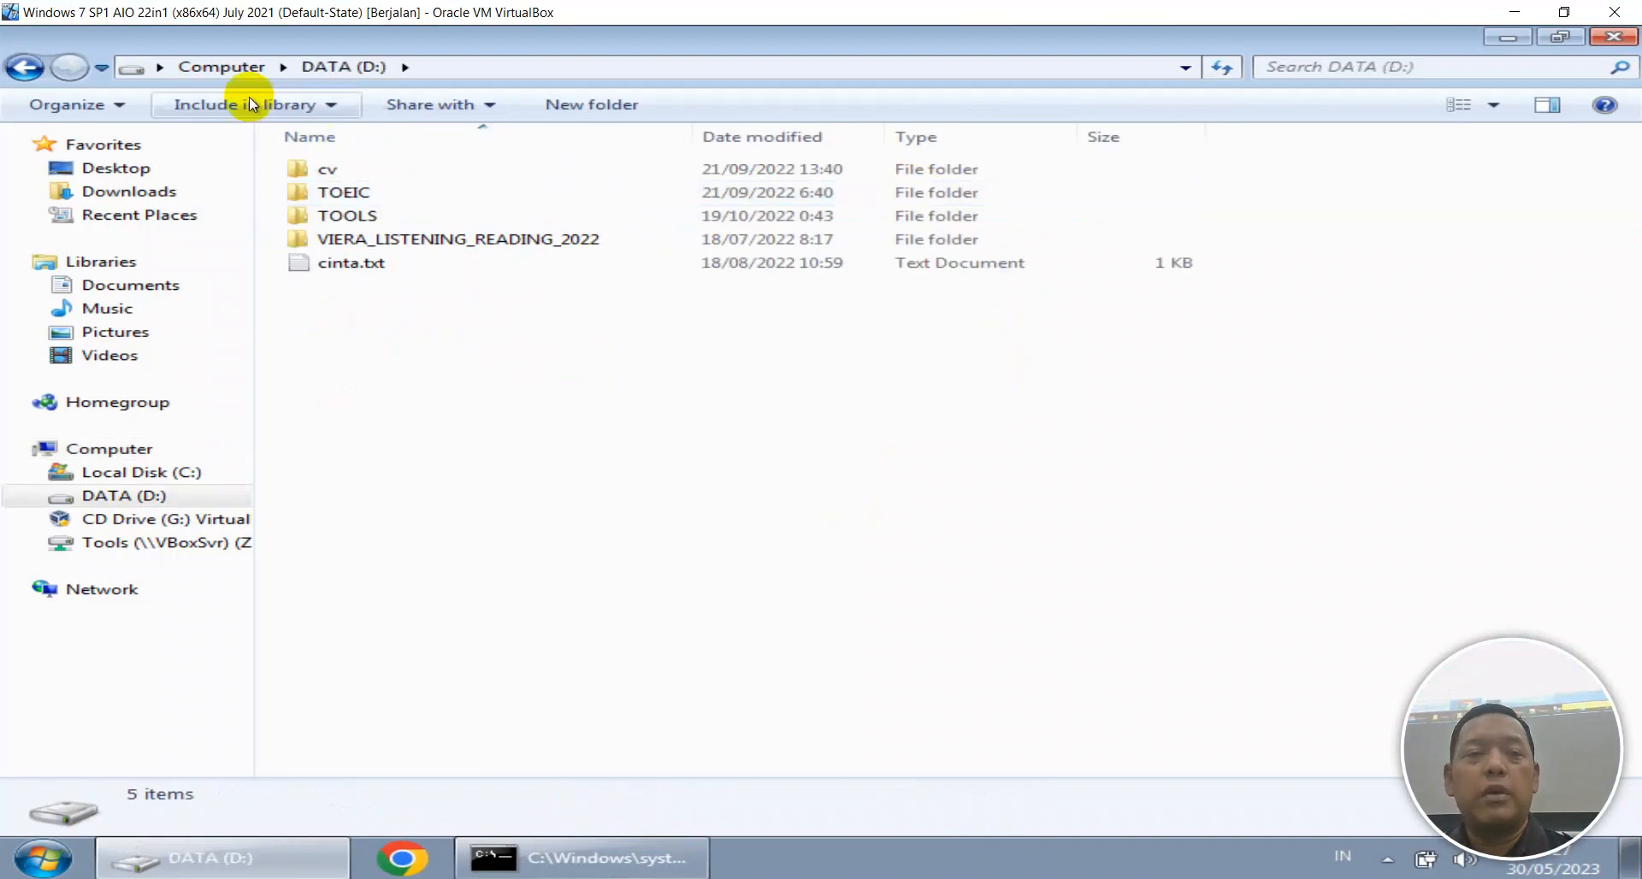
{"action": "left_click", "coordinate": [125, 110]}
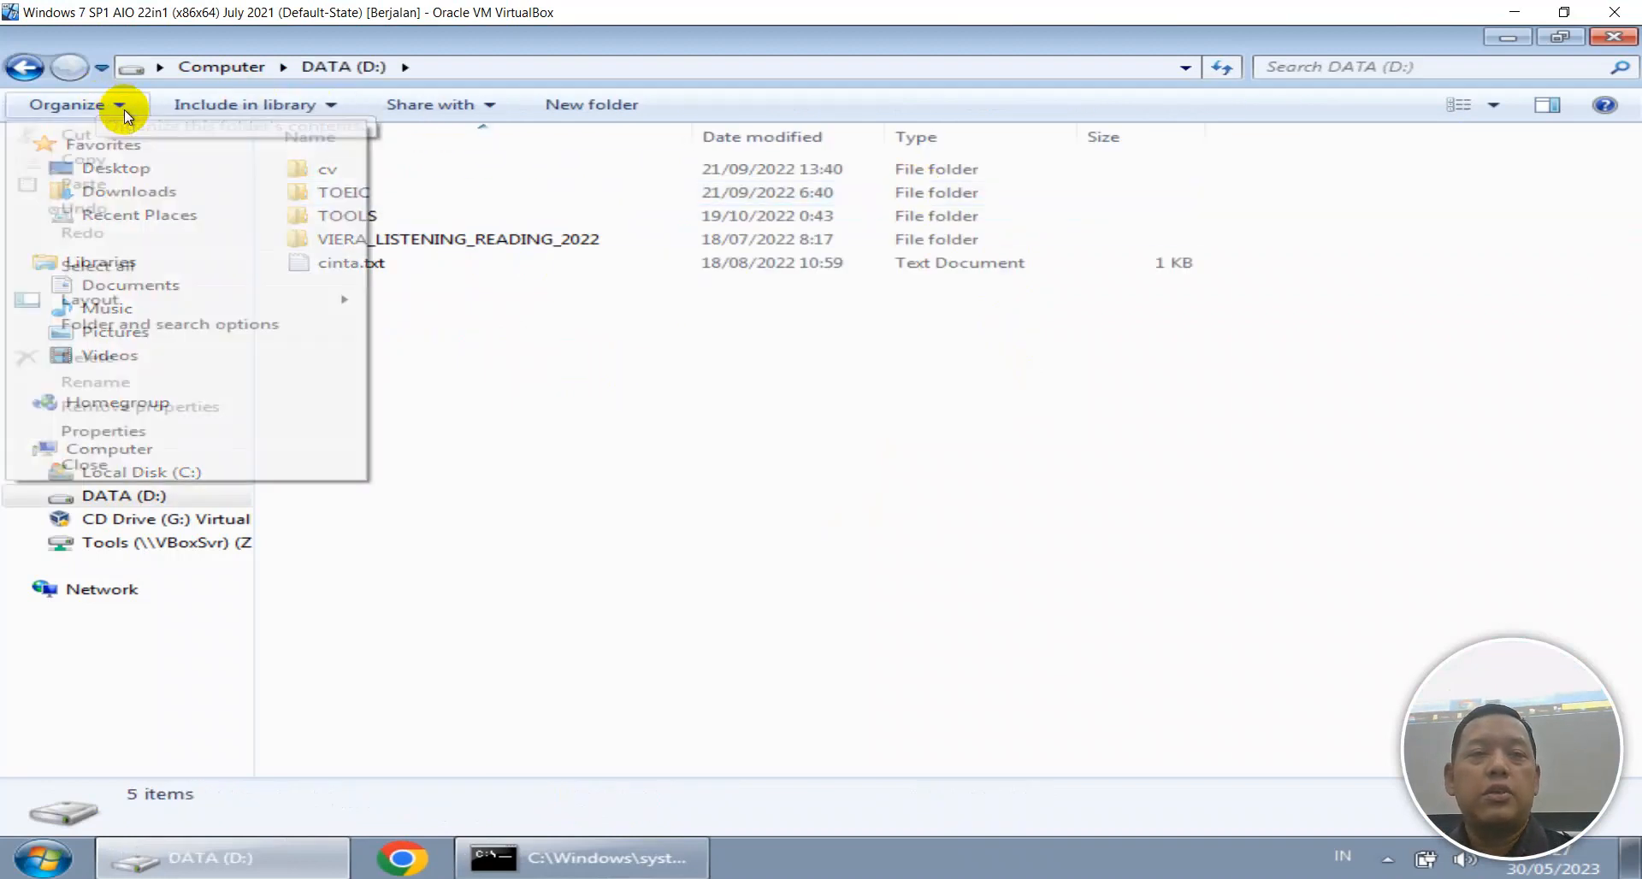
{"action": "left_click", "coordinate": [647, 507]}
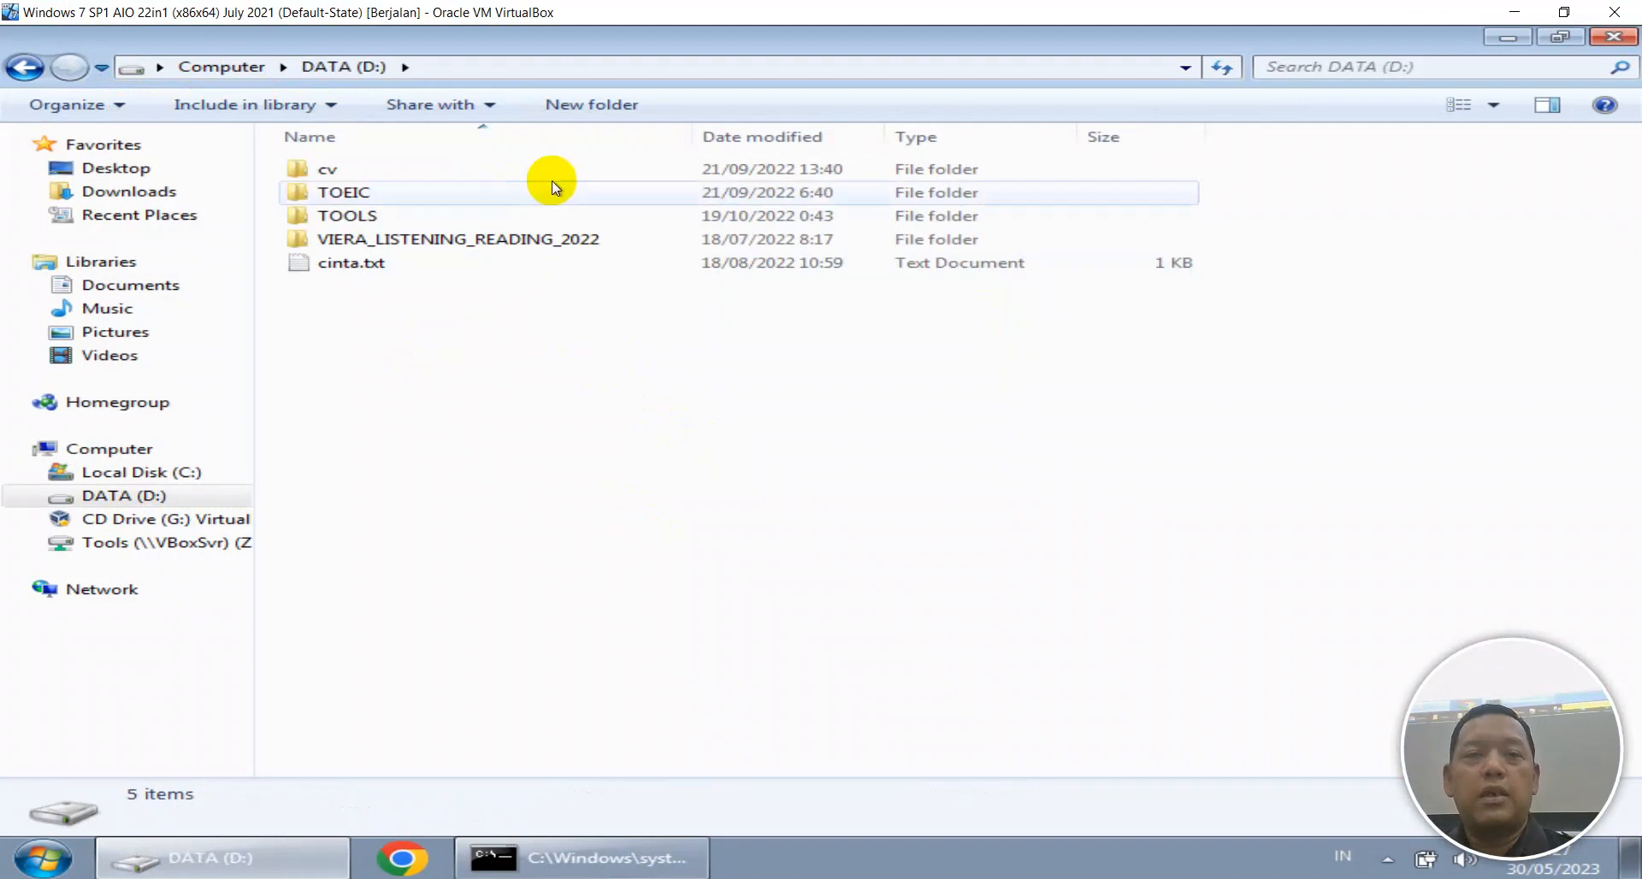
{"action": "left_click", "coordinate": [565, 115]}
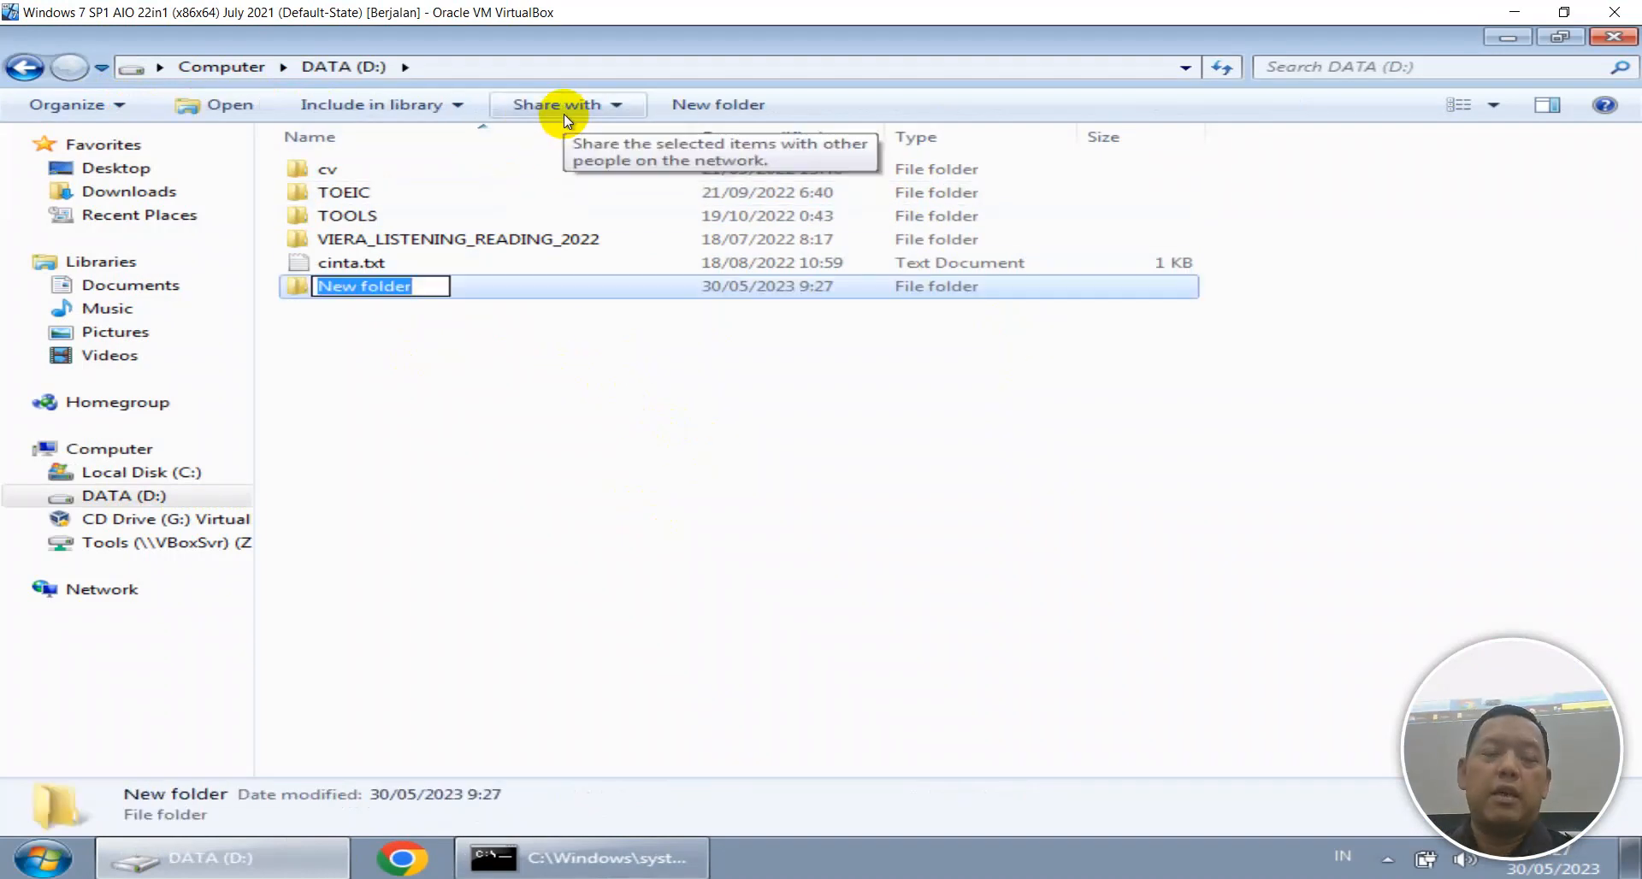
{"action": "type", "text": "IKHYAK"}
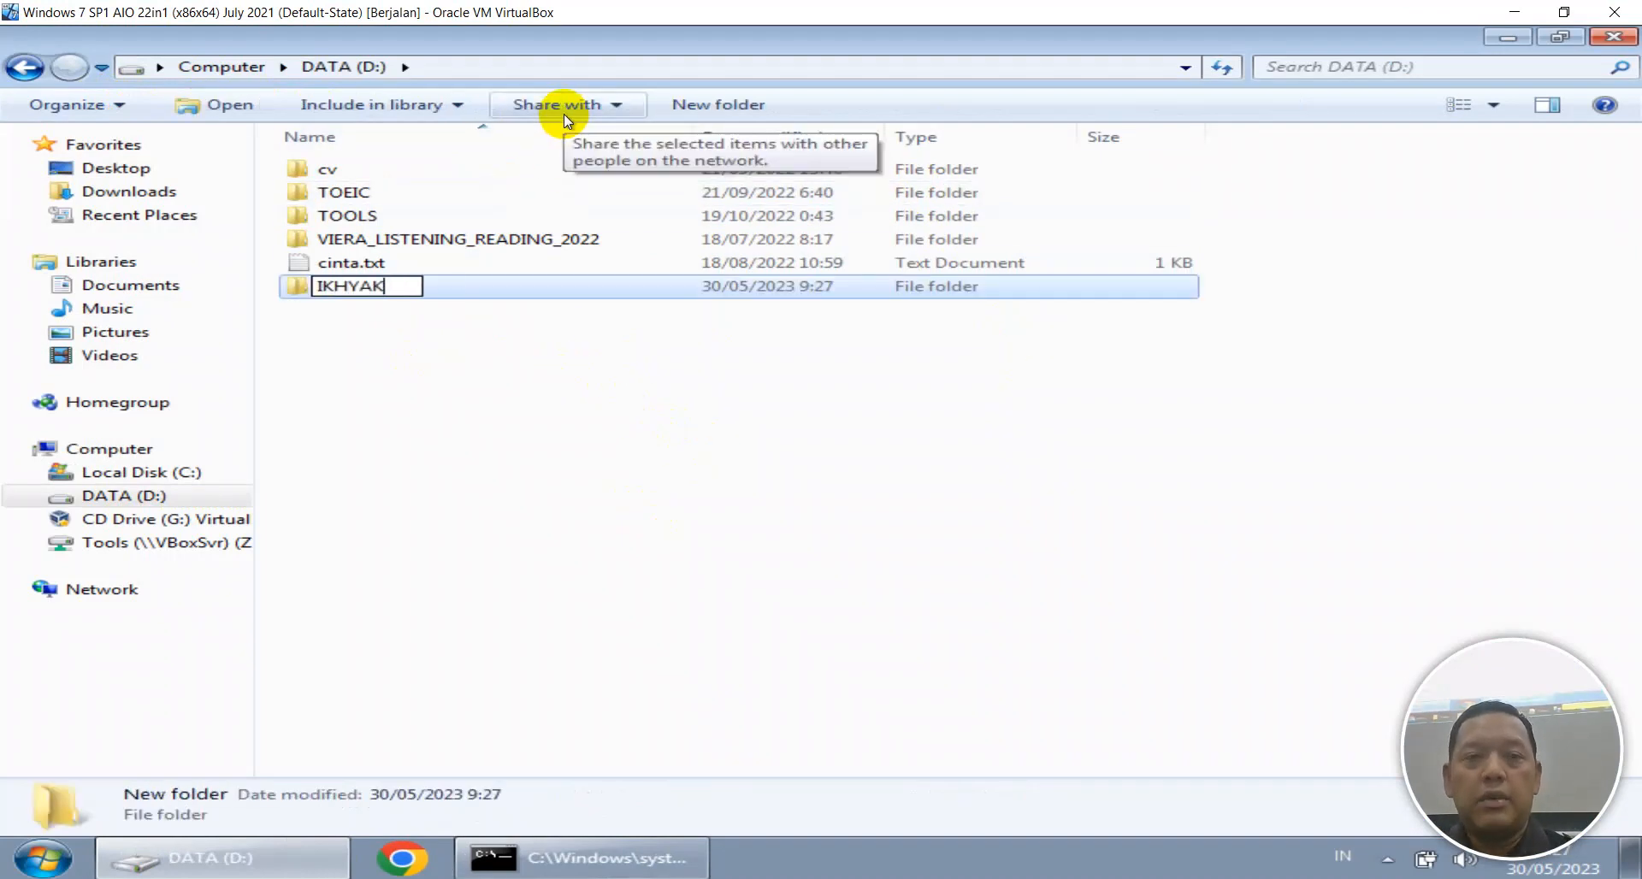
{"action": "key", "text": "Return"}
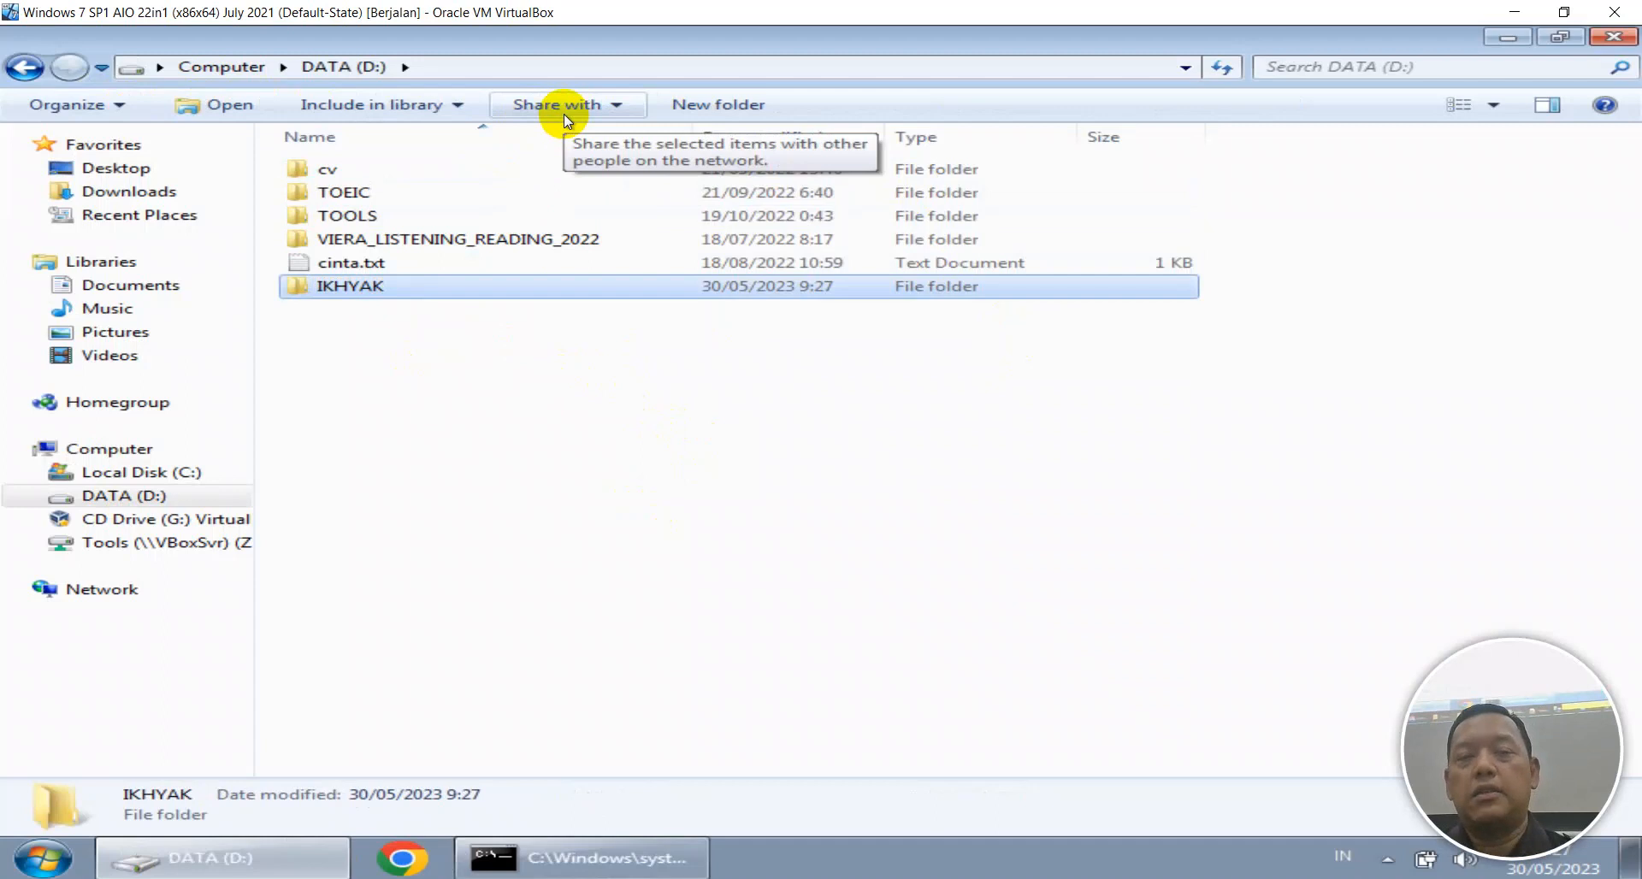
{"action": "double_click", "coordinate": [357, 288]}
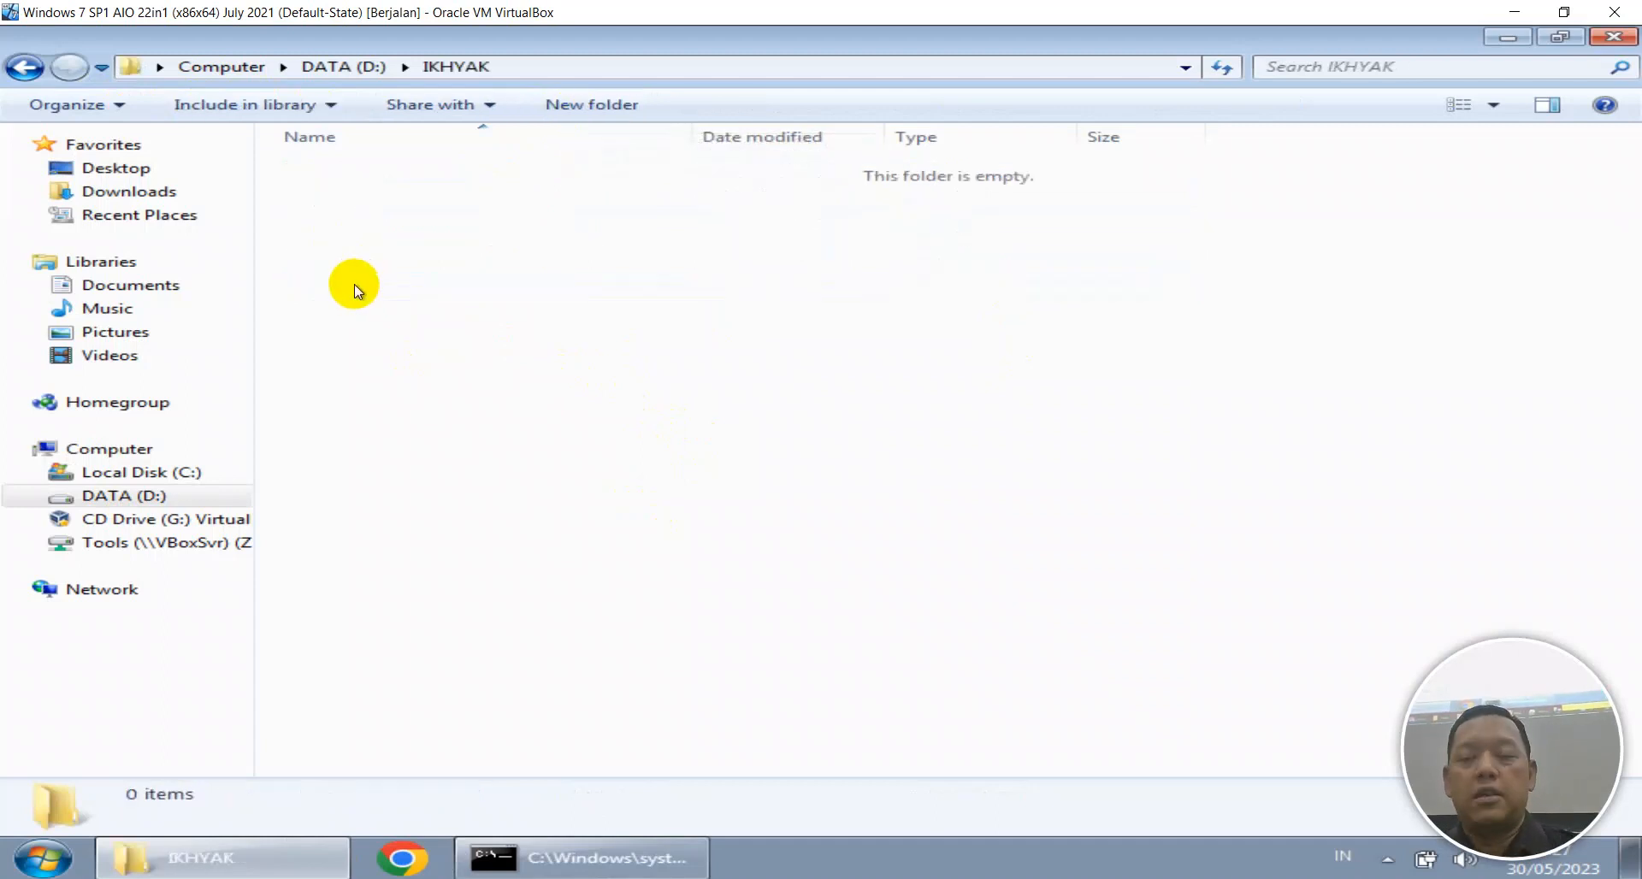
{"action": "key", "text": "BackSpace"}
Start sharing the IKHYAK folder with specific people.
{"action": "right_click", "coordinate": [342, 191]}
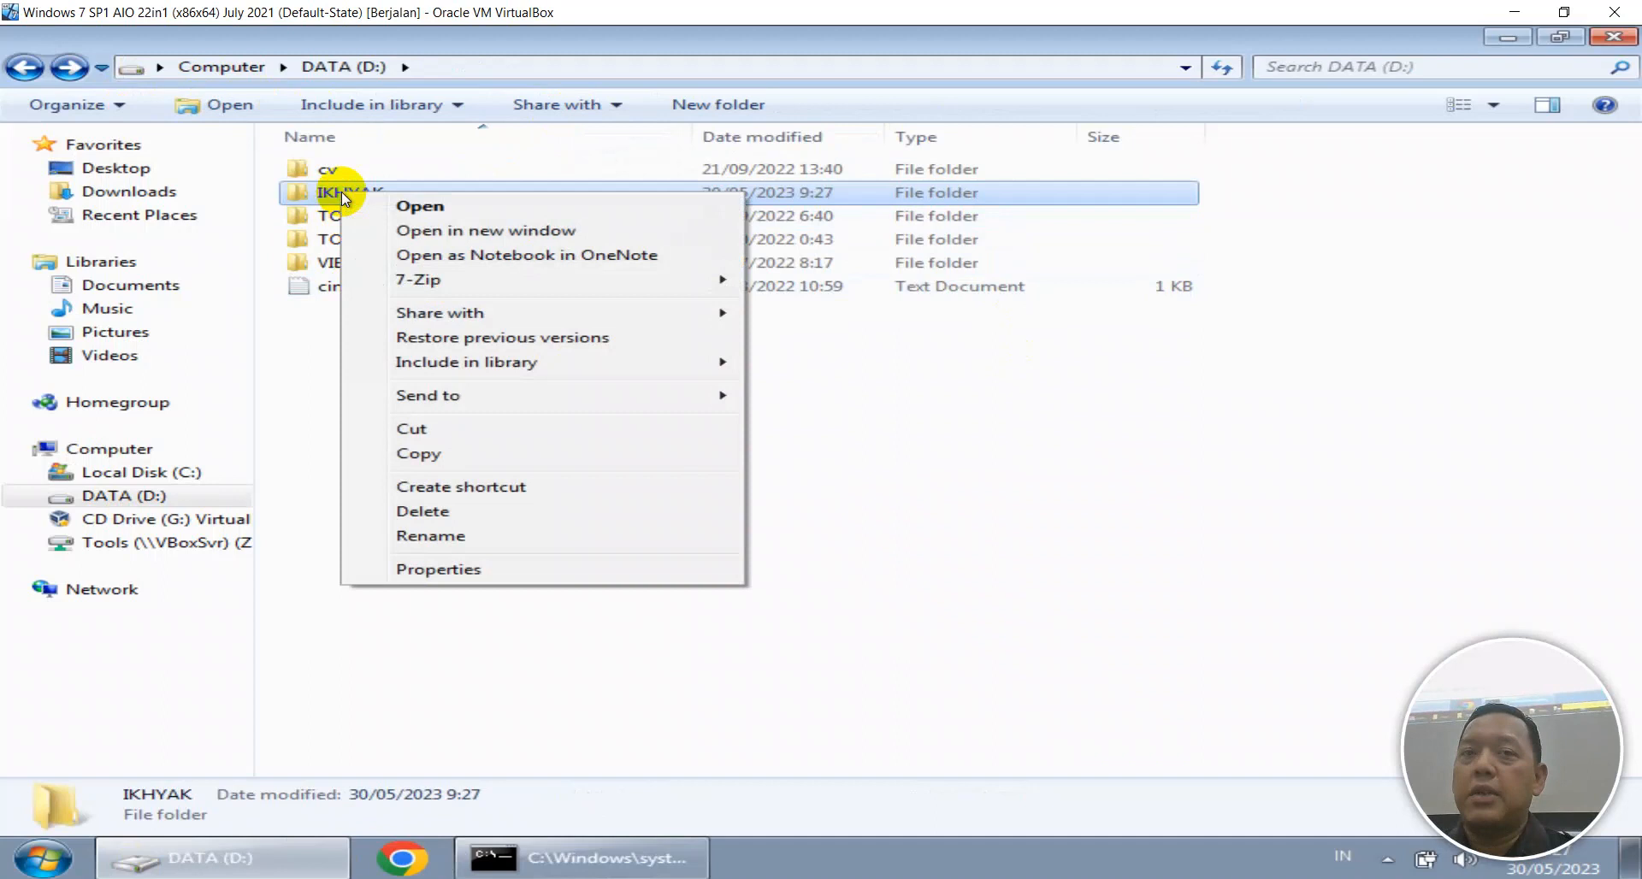
{"action": "mouse_move", "coordinate": [424, 319]}
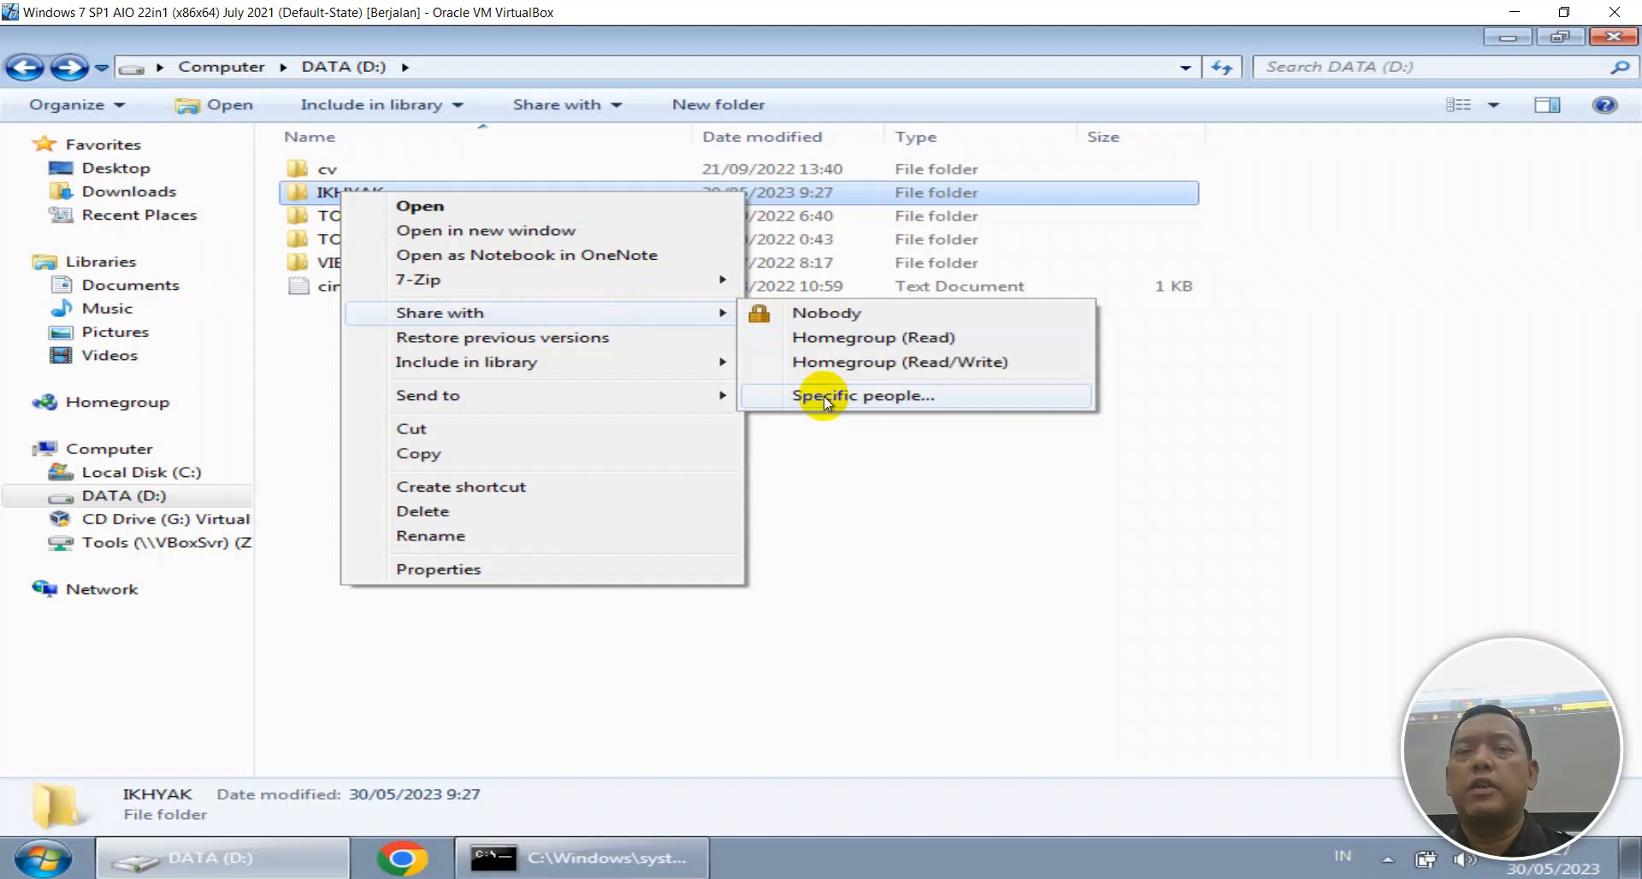
{"action": "left_click", "coordinate": [877, 652]}
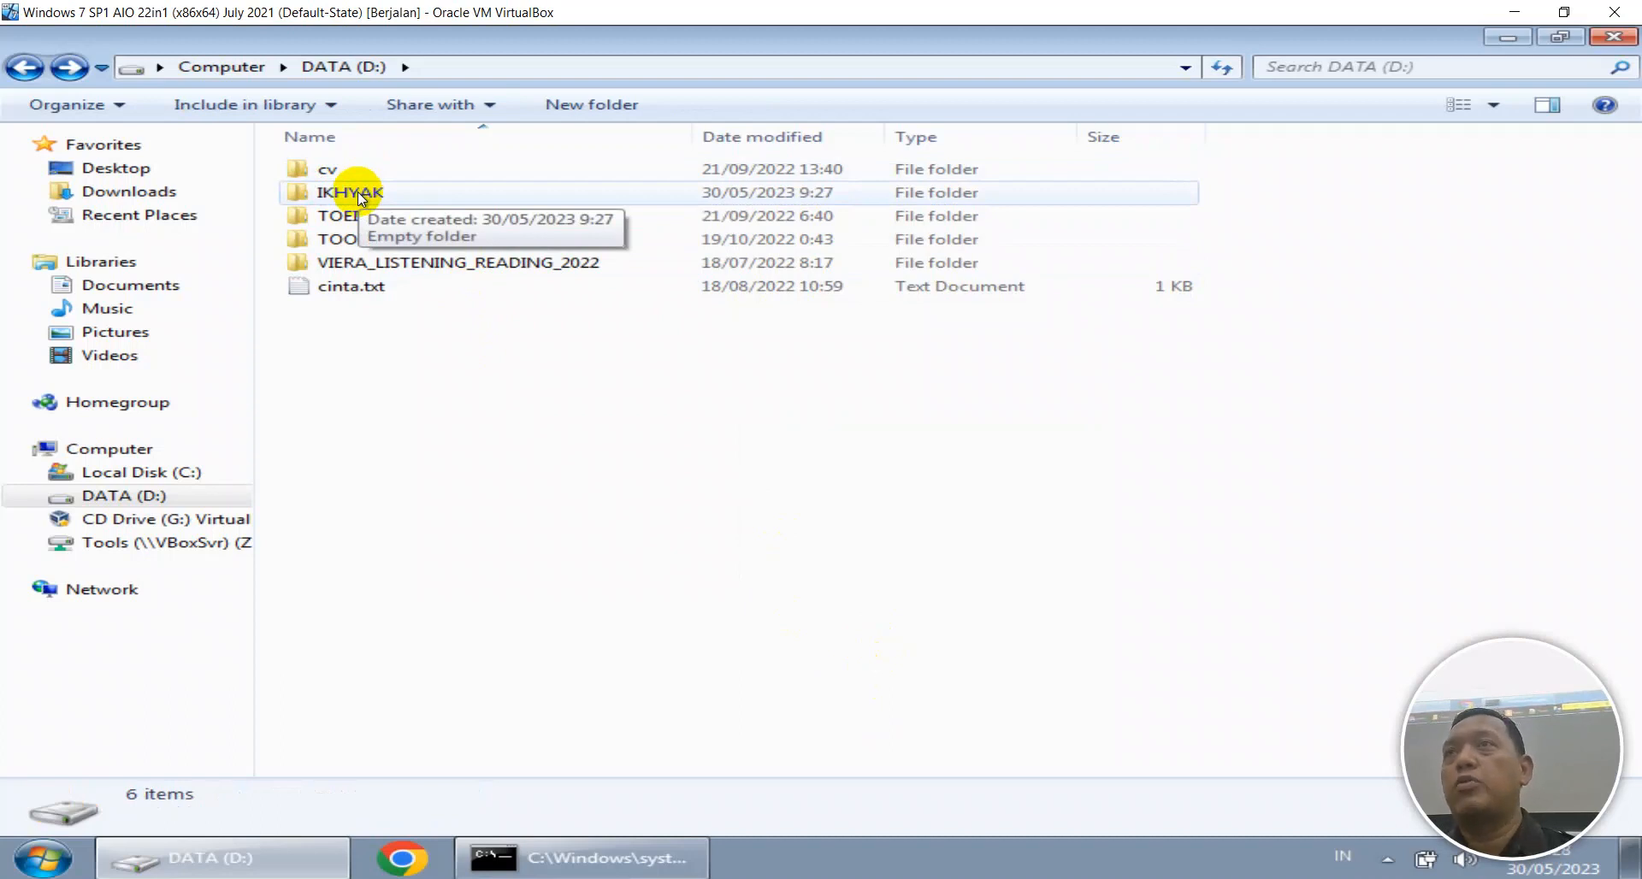
{"action": "left_click", "coordinate": [356, 197]}
{"action": "right_click", "coordinate": [356, 197]}
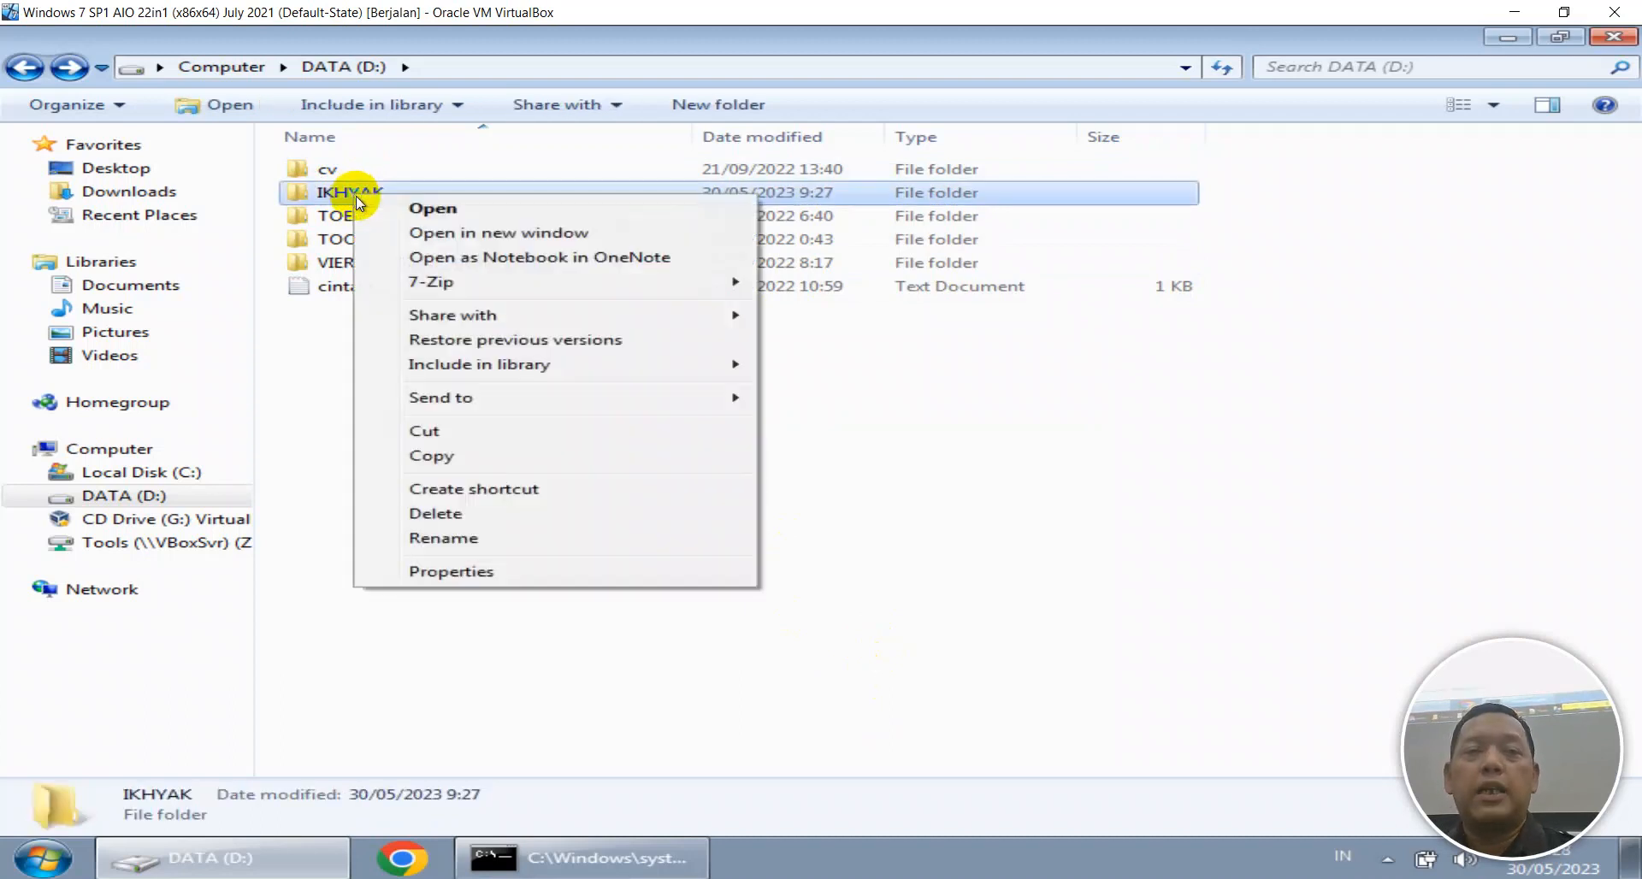
{"action": "mouse_move", "coordinate": [710, 322]}
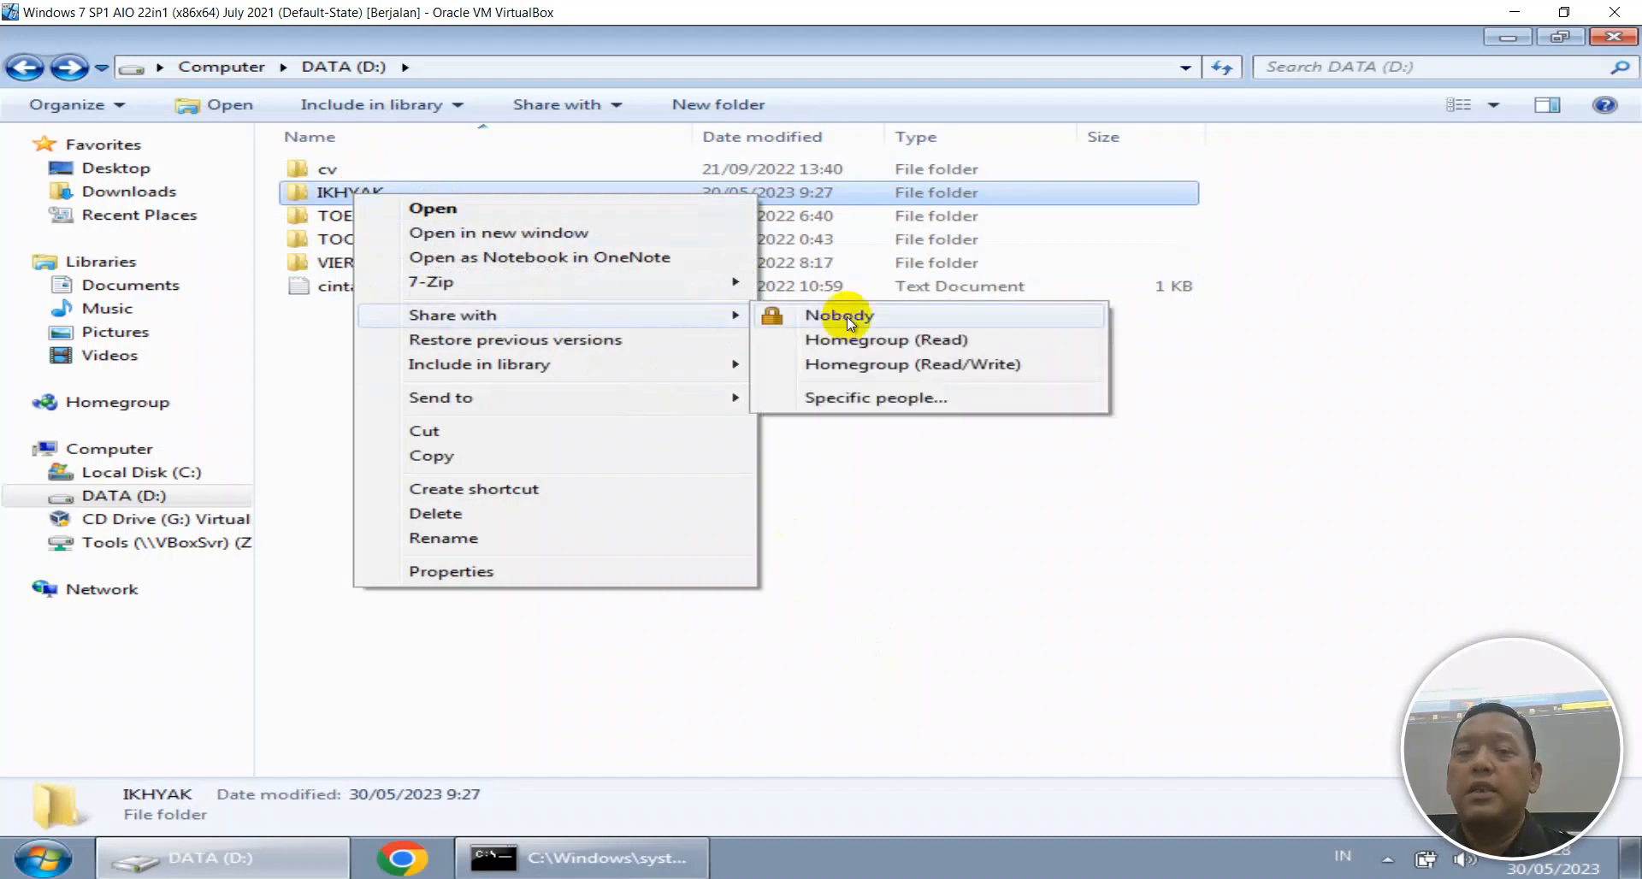
{"action": "left_click", "coordinate": [859, 399]}
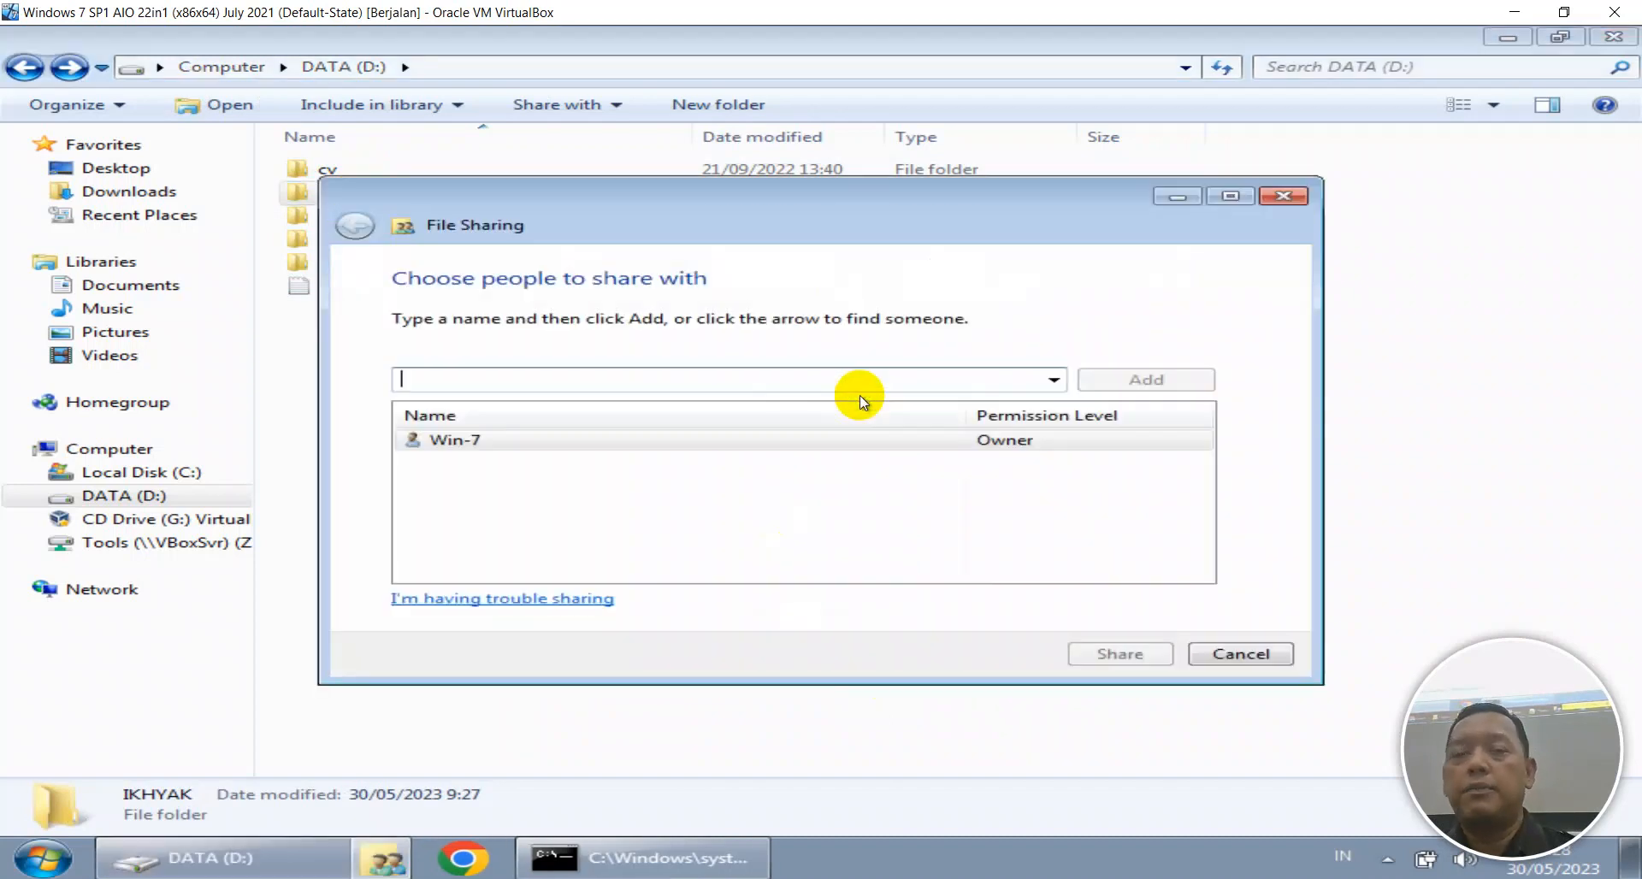
Add Everyone at Read/Write and attempt the share, dismissing the 'can't be shared' error.
{"action": "left_click", "coordinate": [1041, 379]}
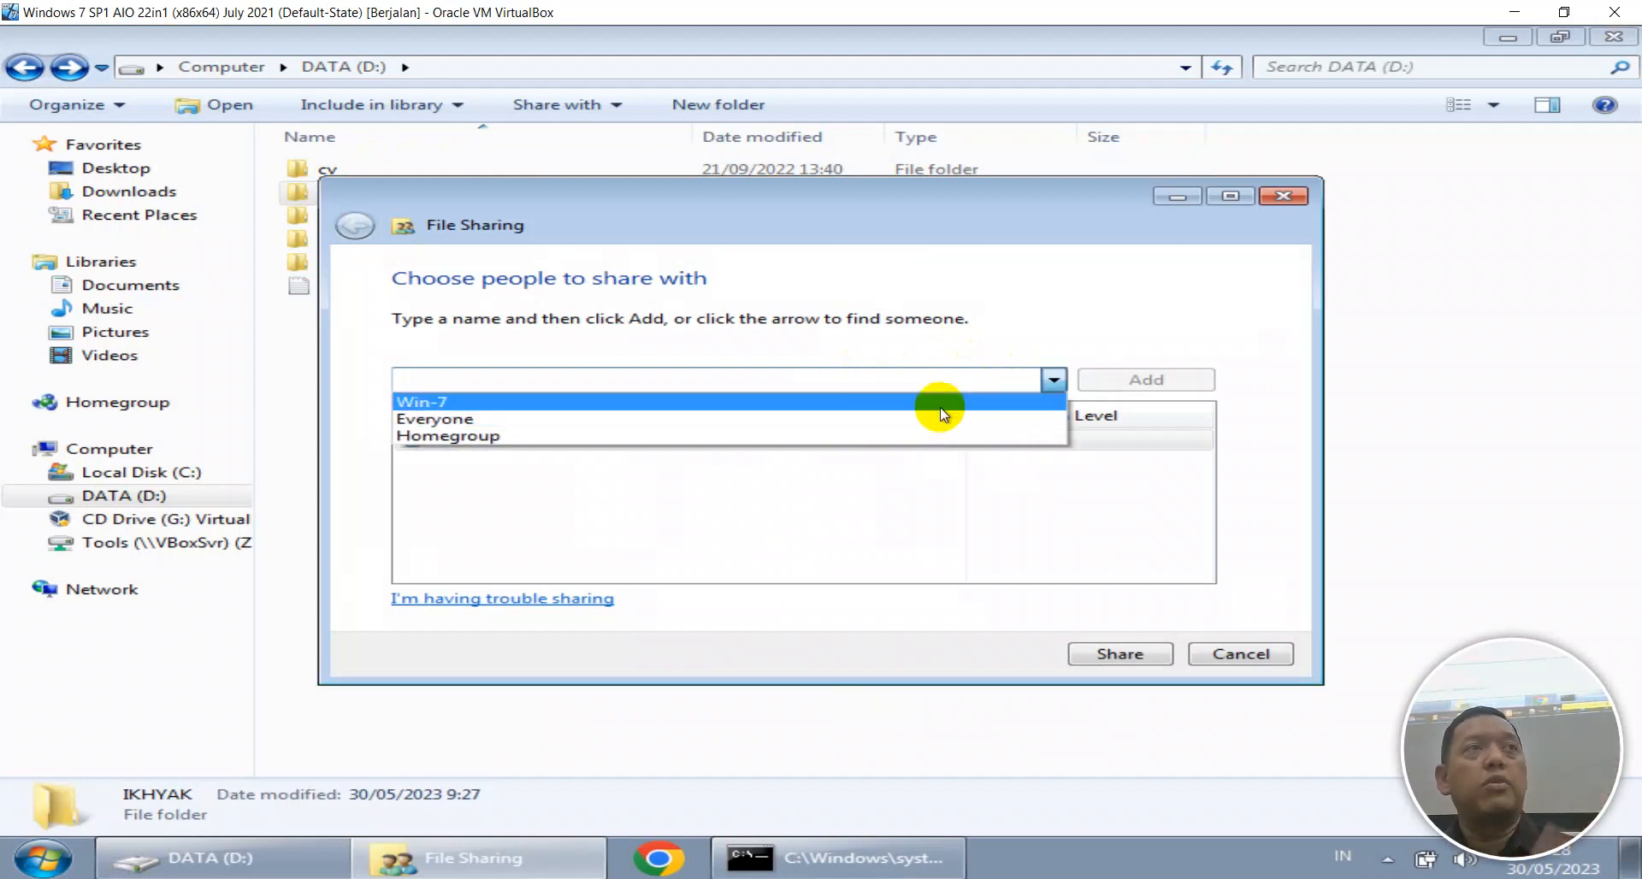
{"action": "left_click", "coordinate": [927, 417]}
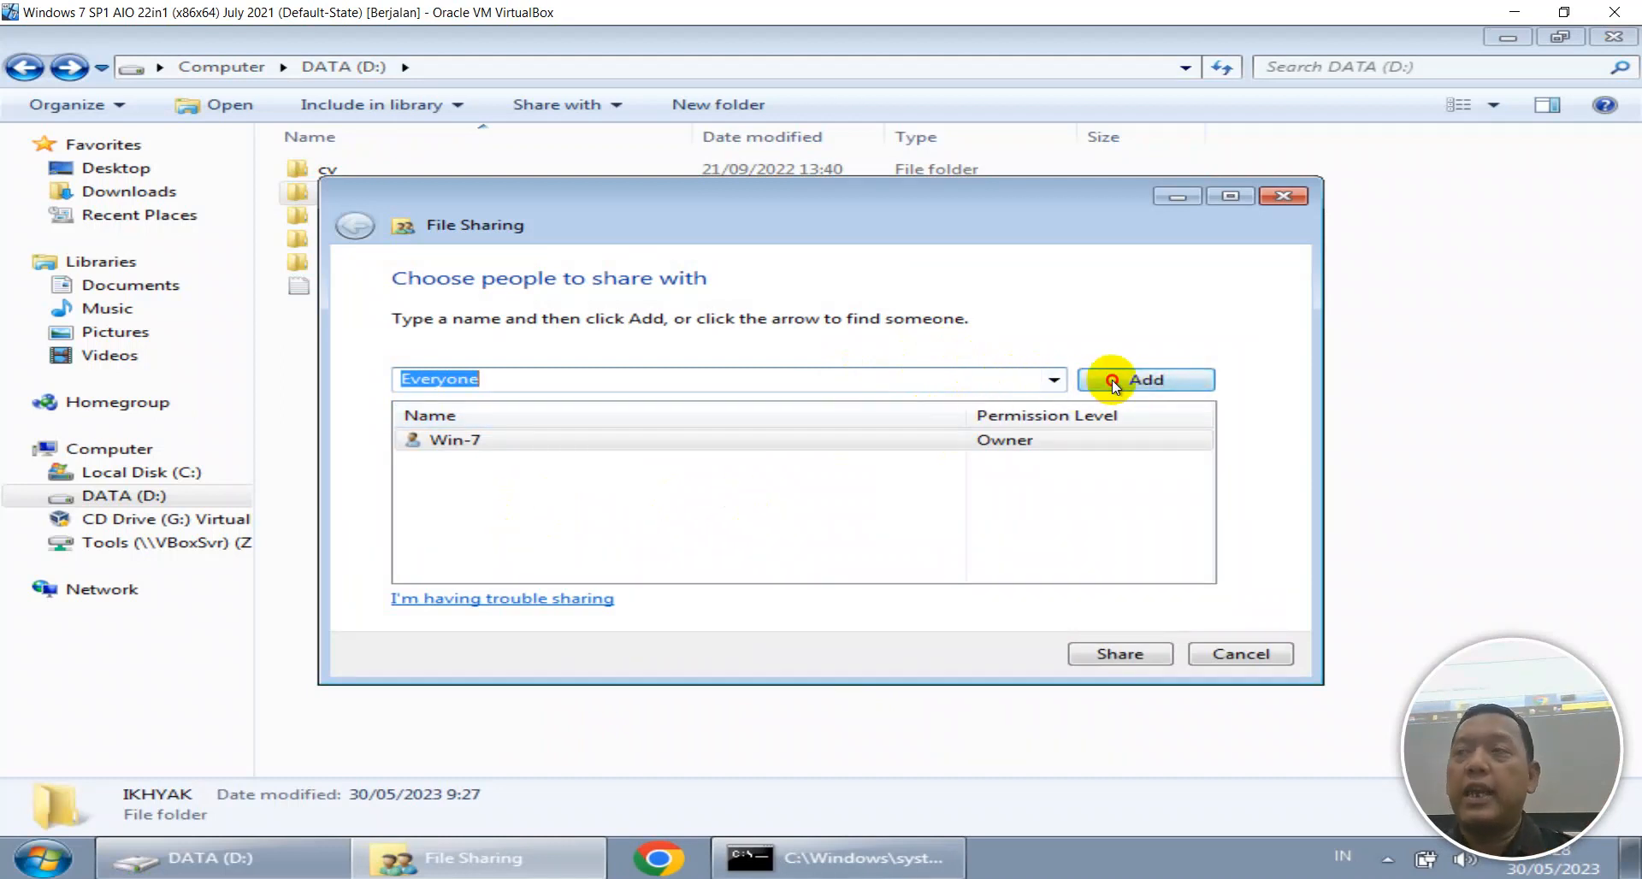
{"action": "left_click", "coordinate": [1112, 380]}
{"action": "left_click", "coordinate": [1016, 443]}
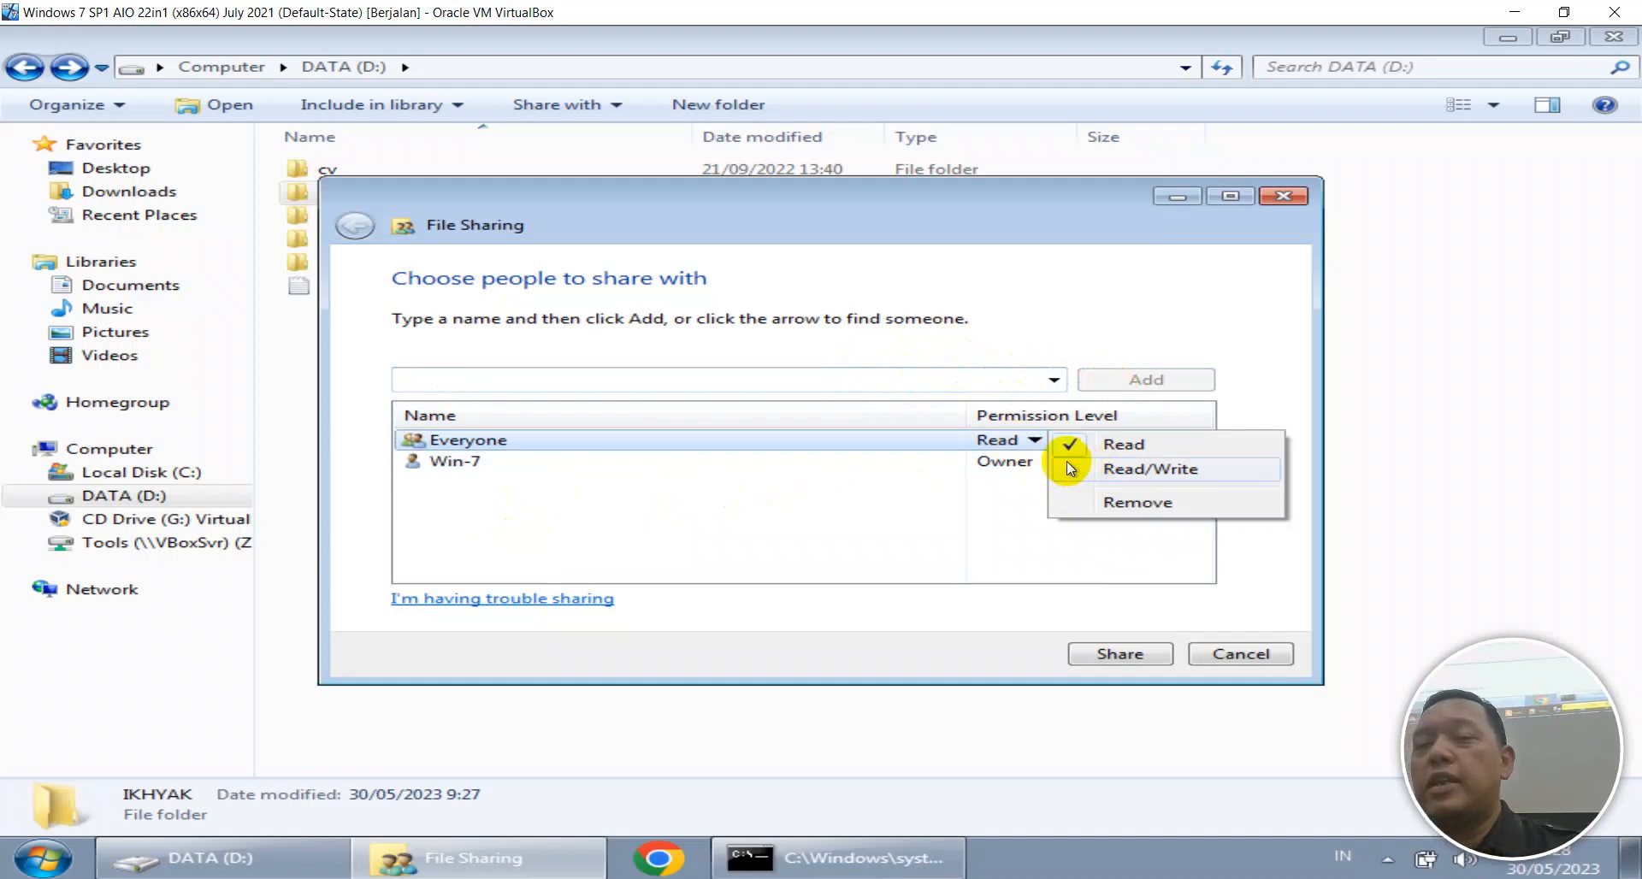
{"action": "left_click", "coordinate": [1126, 469]}
{"action": "left_click", "coordinate": [1131, 652]}
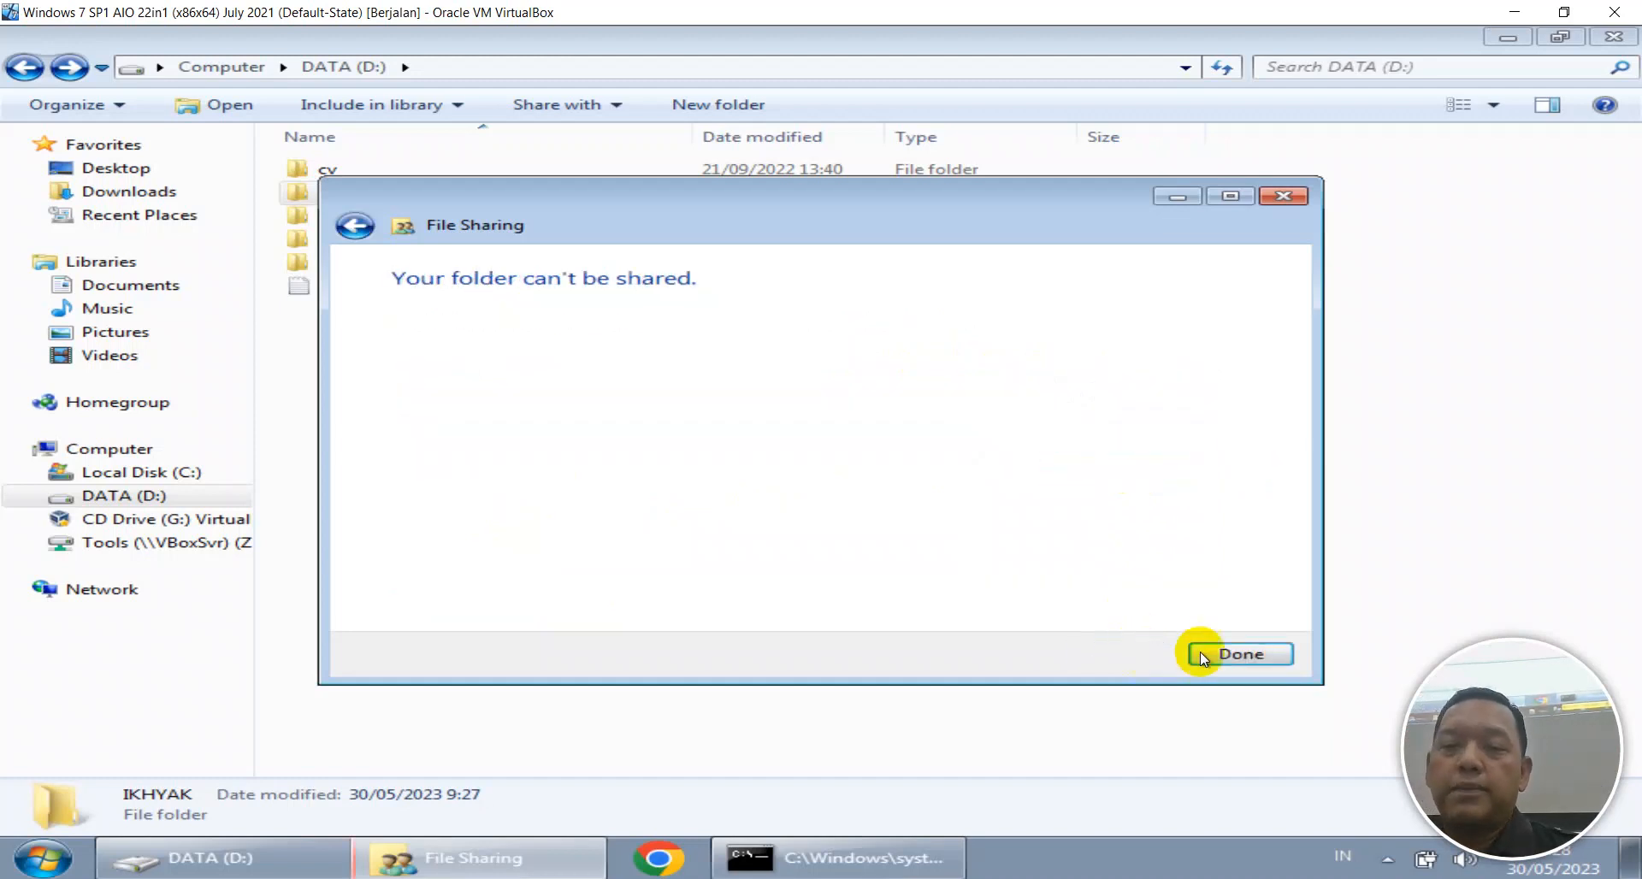
{"action": "left_click", "coordinate": [1222, 652]}
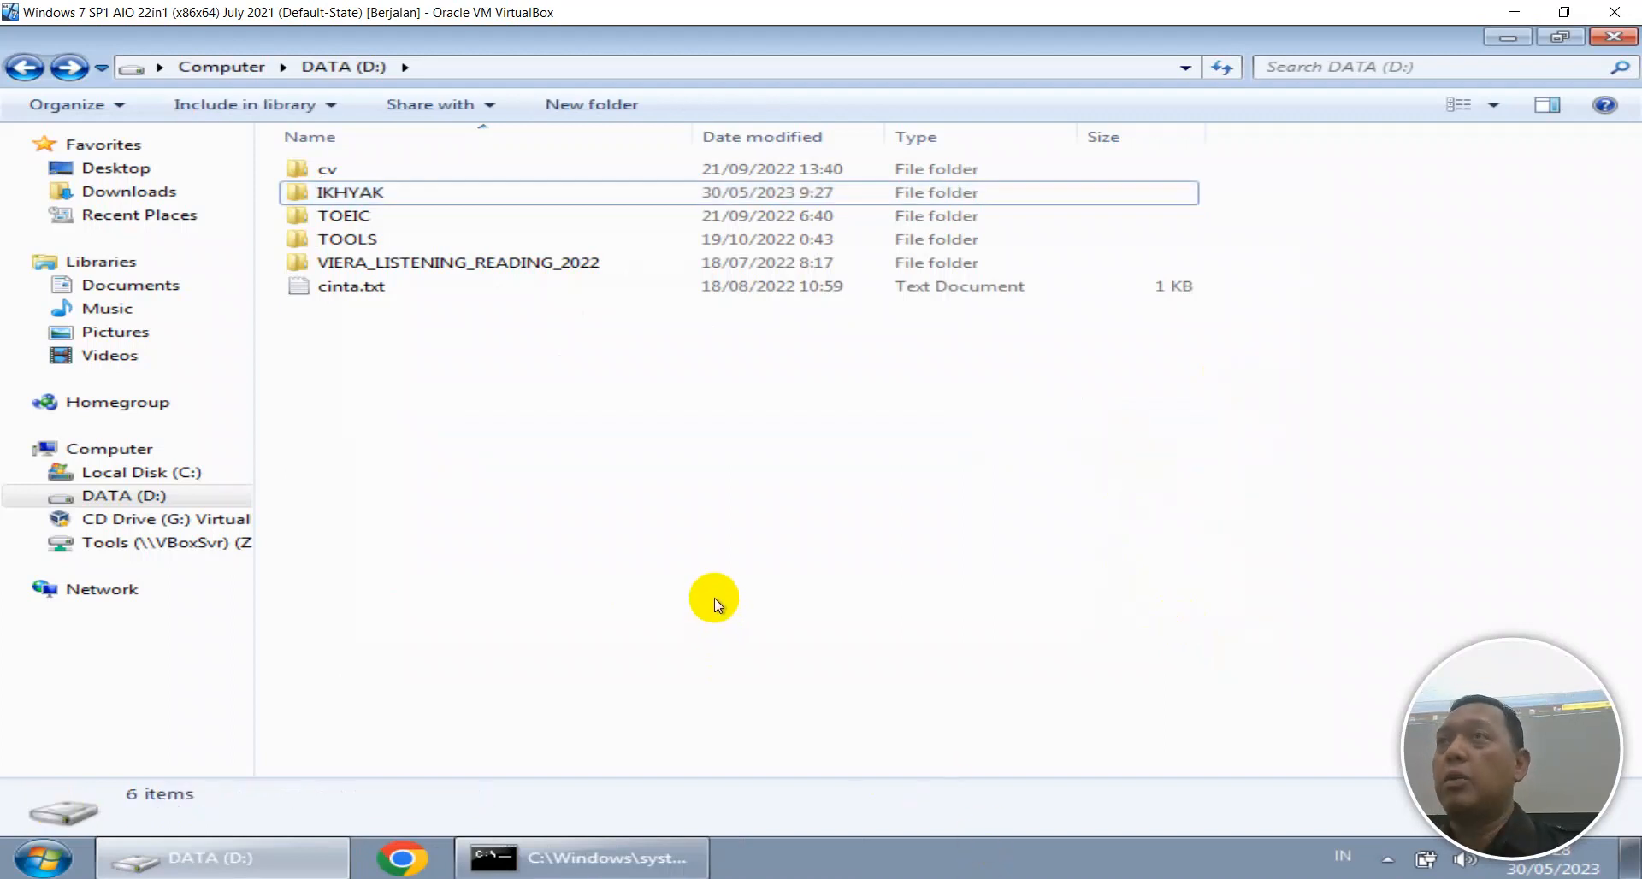
Run net share twice in the VM's command prompt, showing only C$, D$, IPC$, ADMIN$ and Users.
{"action": "left_click", "coordinate": [659, 855]}
{"action": "scroll", "coordinate": [637, 342], "scroll_direction": "down", "scroll_amount": 4}
{"action": "type", "text": "NET"}
{"action": "key", "text": "BackSpace"}
{"action": "key", "text": "BackSpace"}
{"action": "key", "text": "BackSpace"}
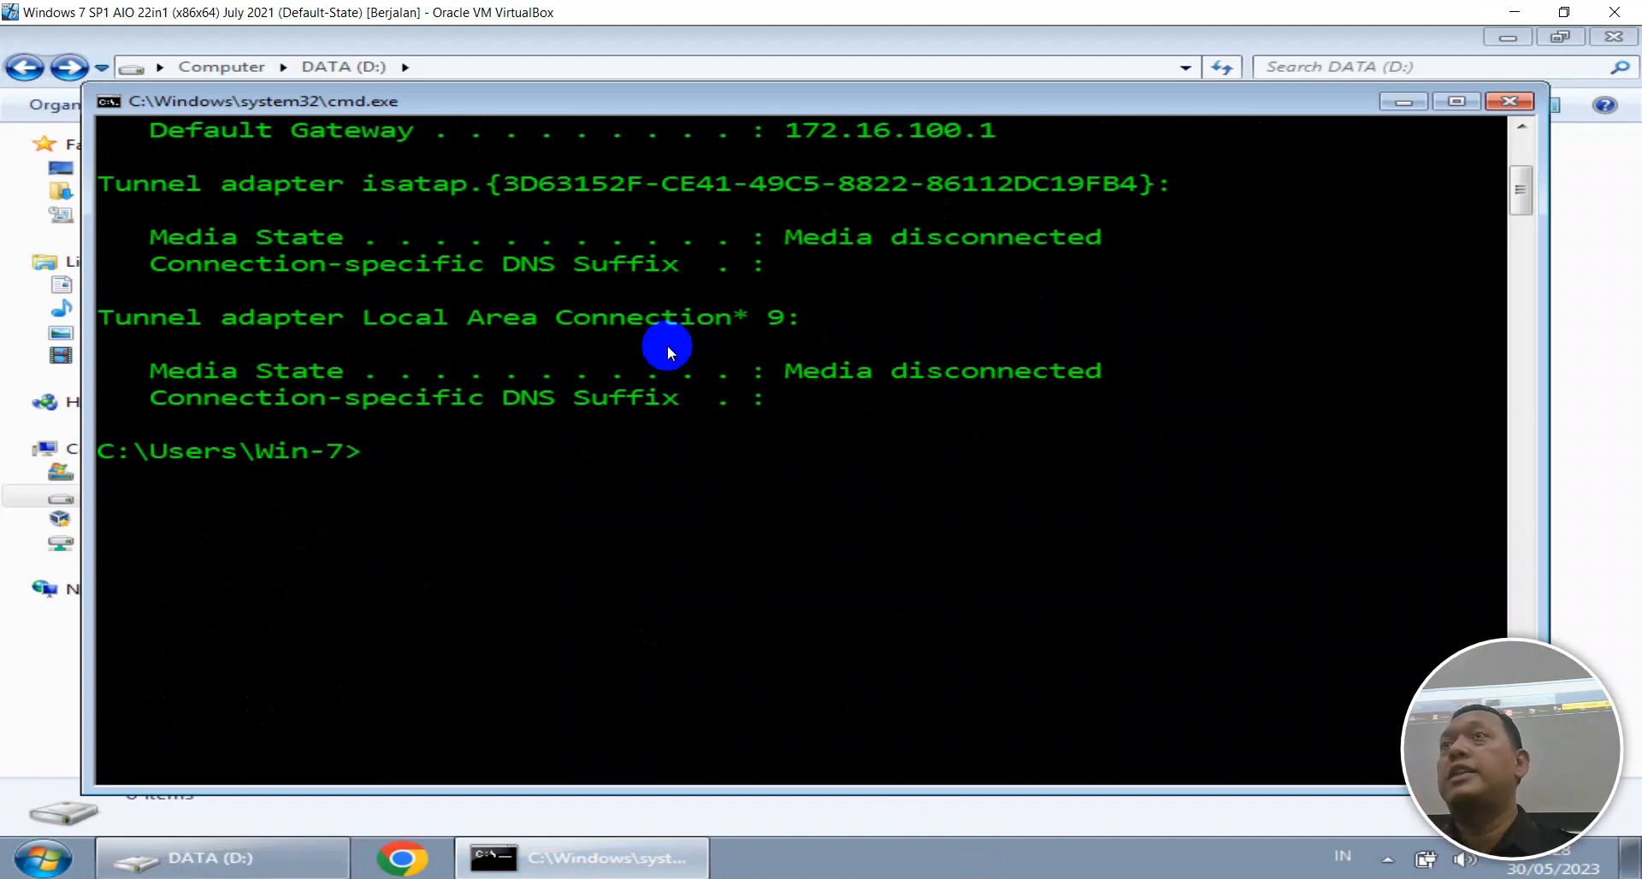
{"action": "type", "text": "net"}
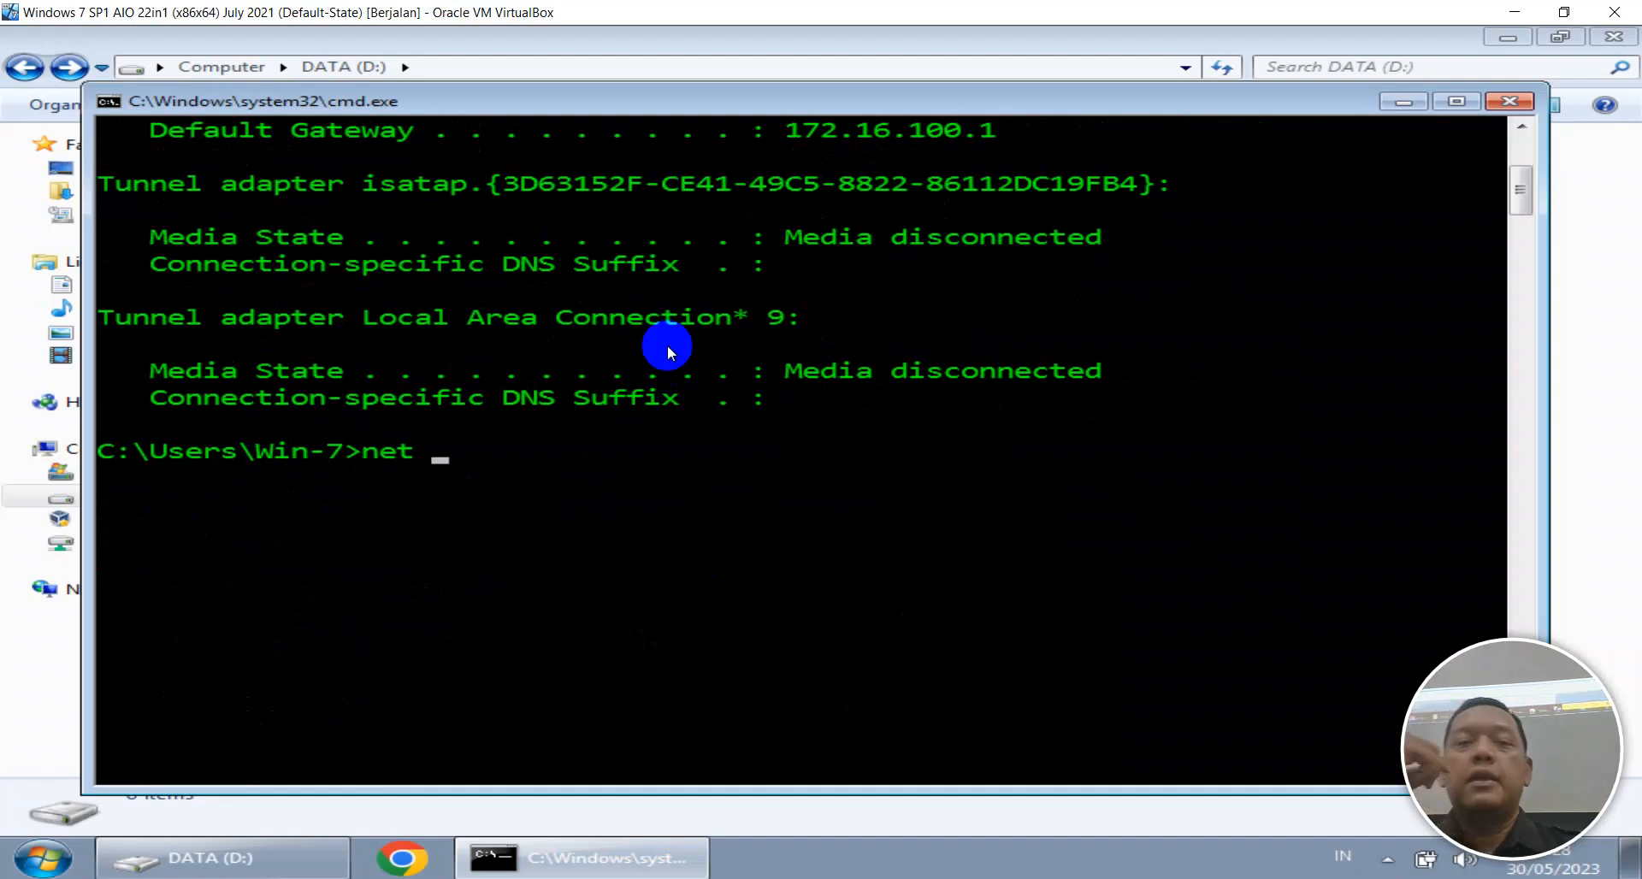
{"action": "type", "text": "share"}
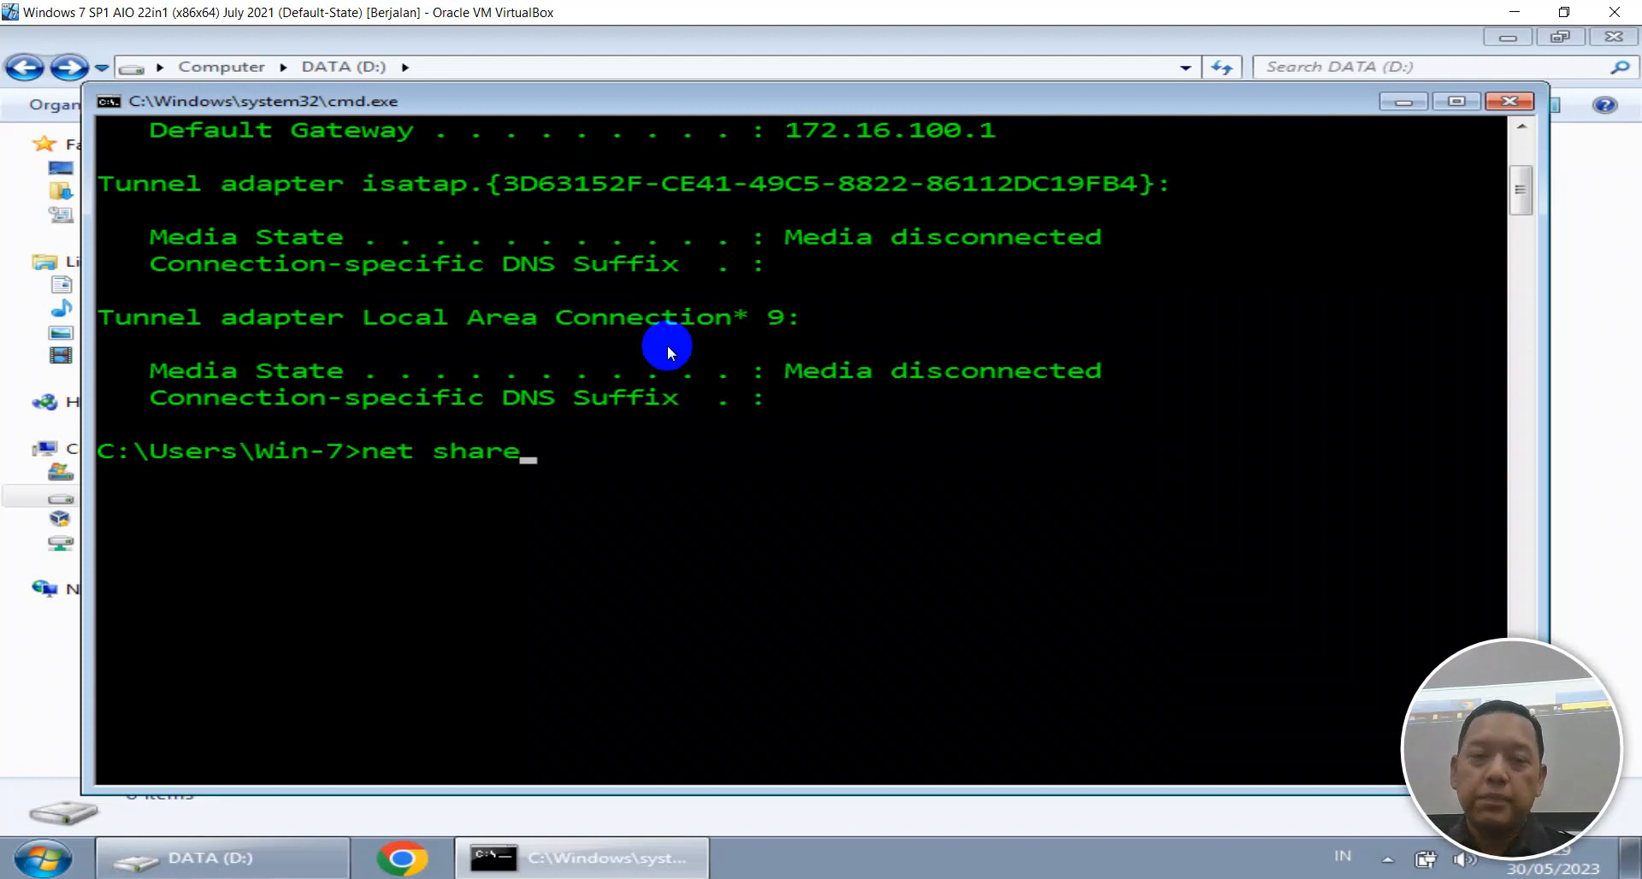
{"action": "key", "text": "Return"}
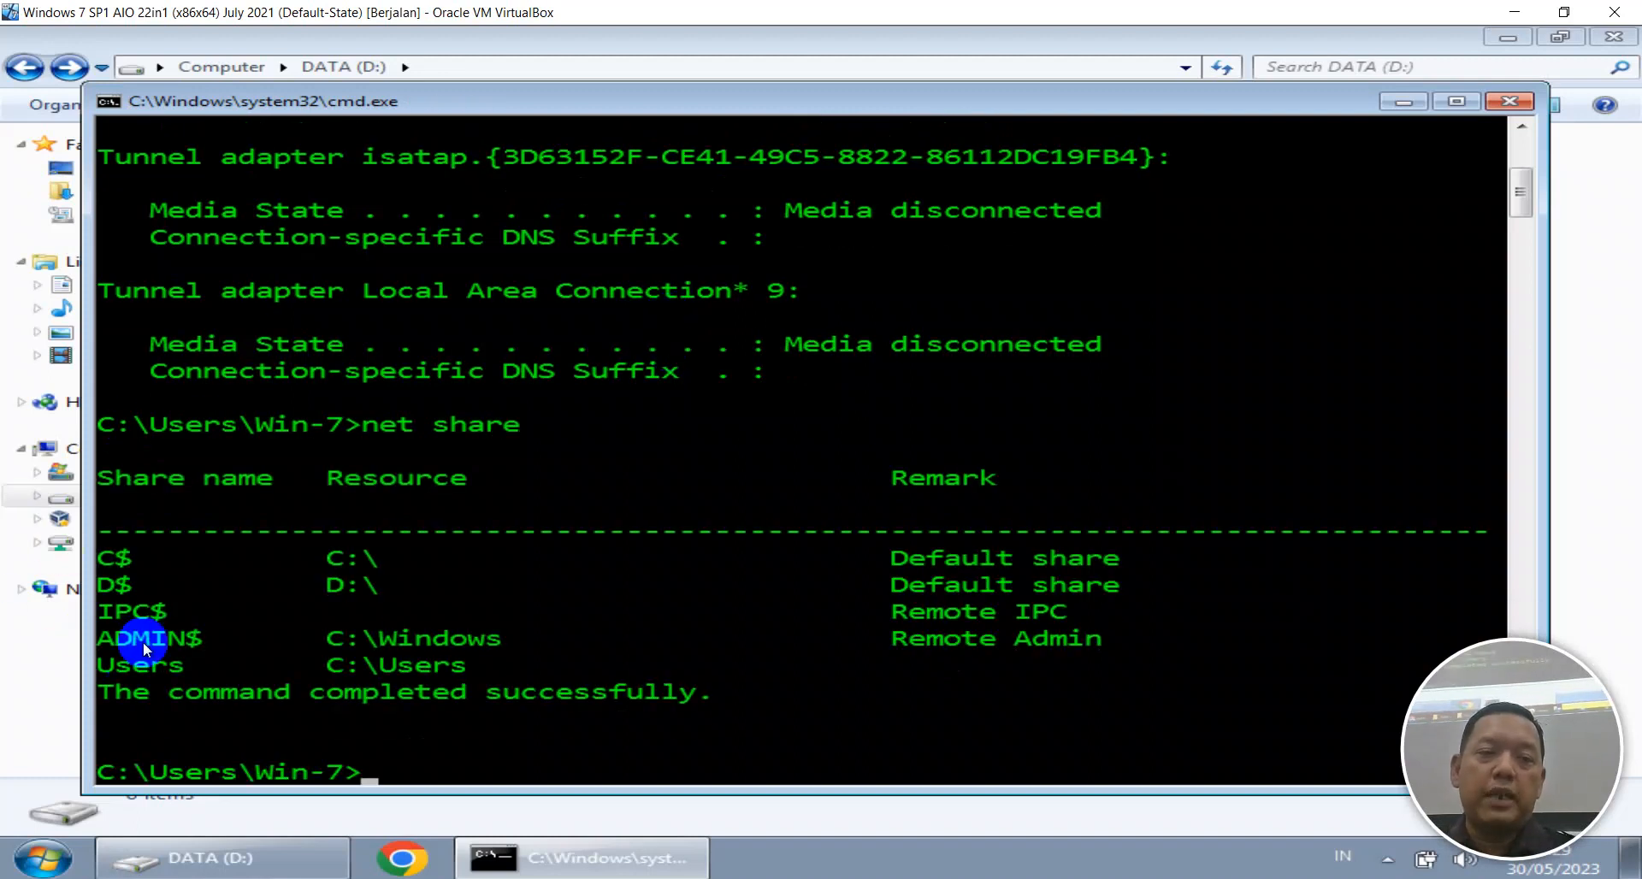
{"action": "scroll", "coordinate": [116, 669], "scroll_direction": "down", "scroll_amount": 1}
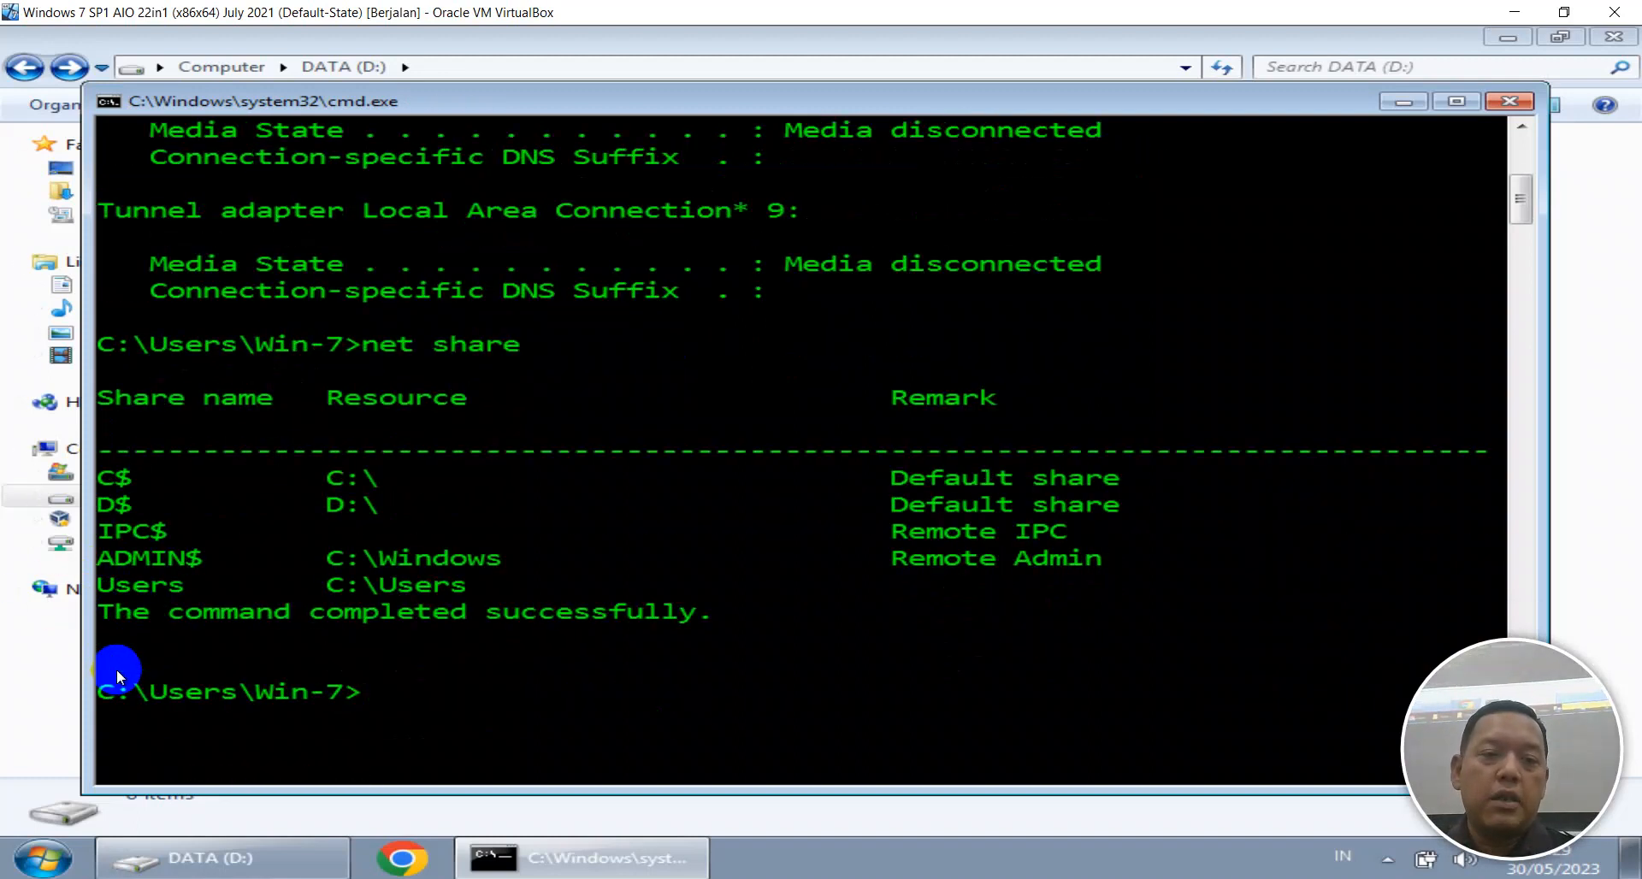
{"action": "key", "text": "Up"}
{"action": "key", "text": "Return"}
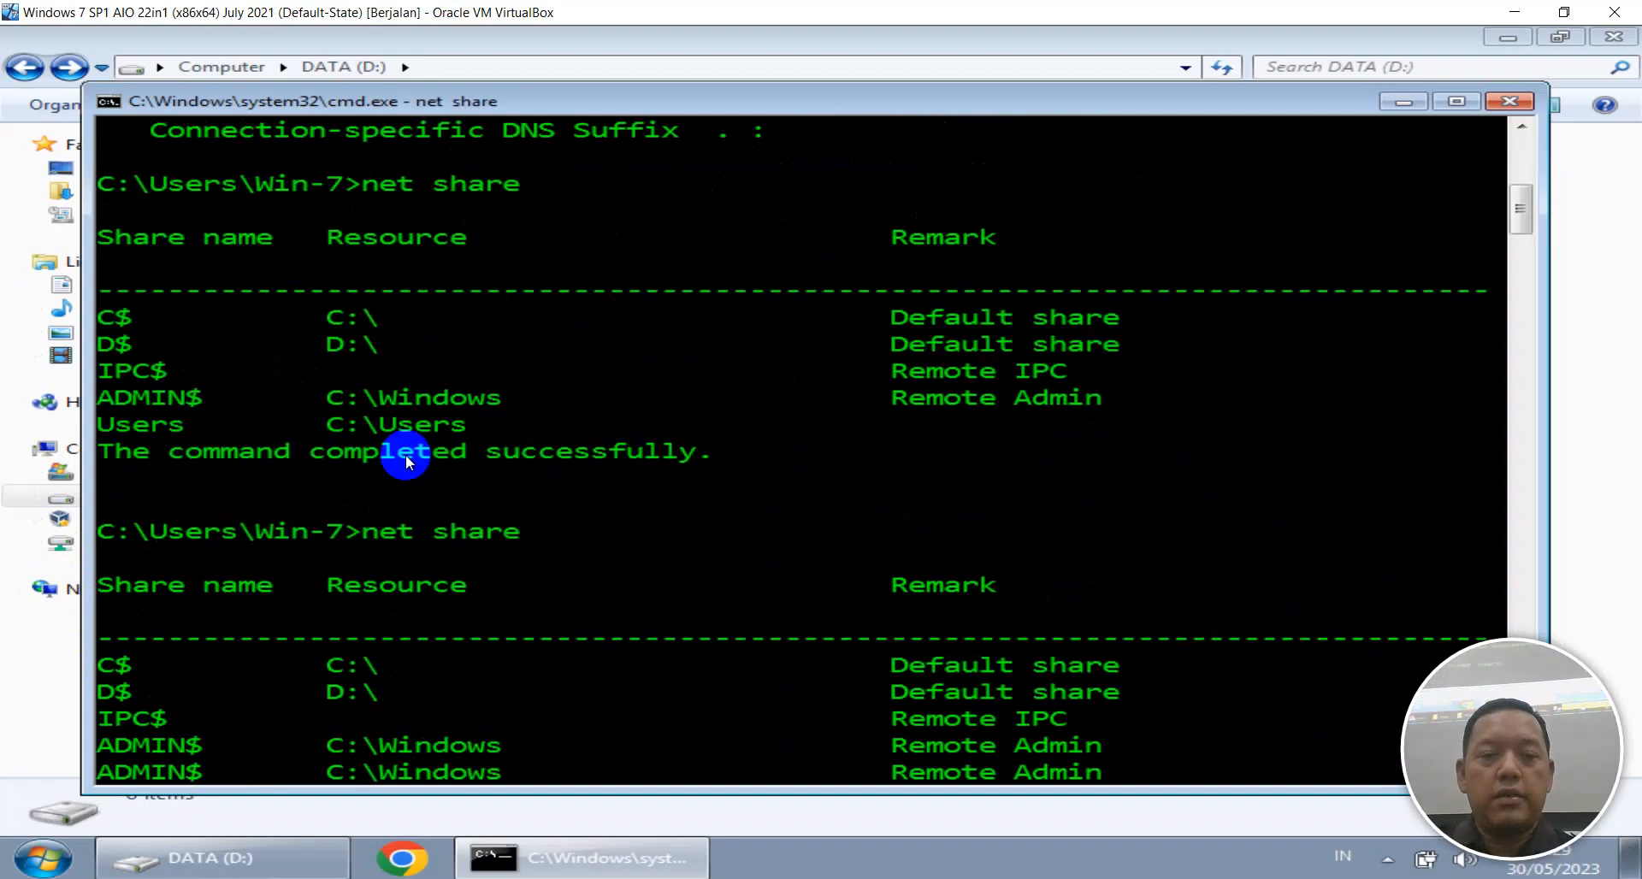
{"action": "key", "text": "alt+Tab"}
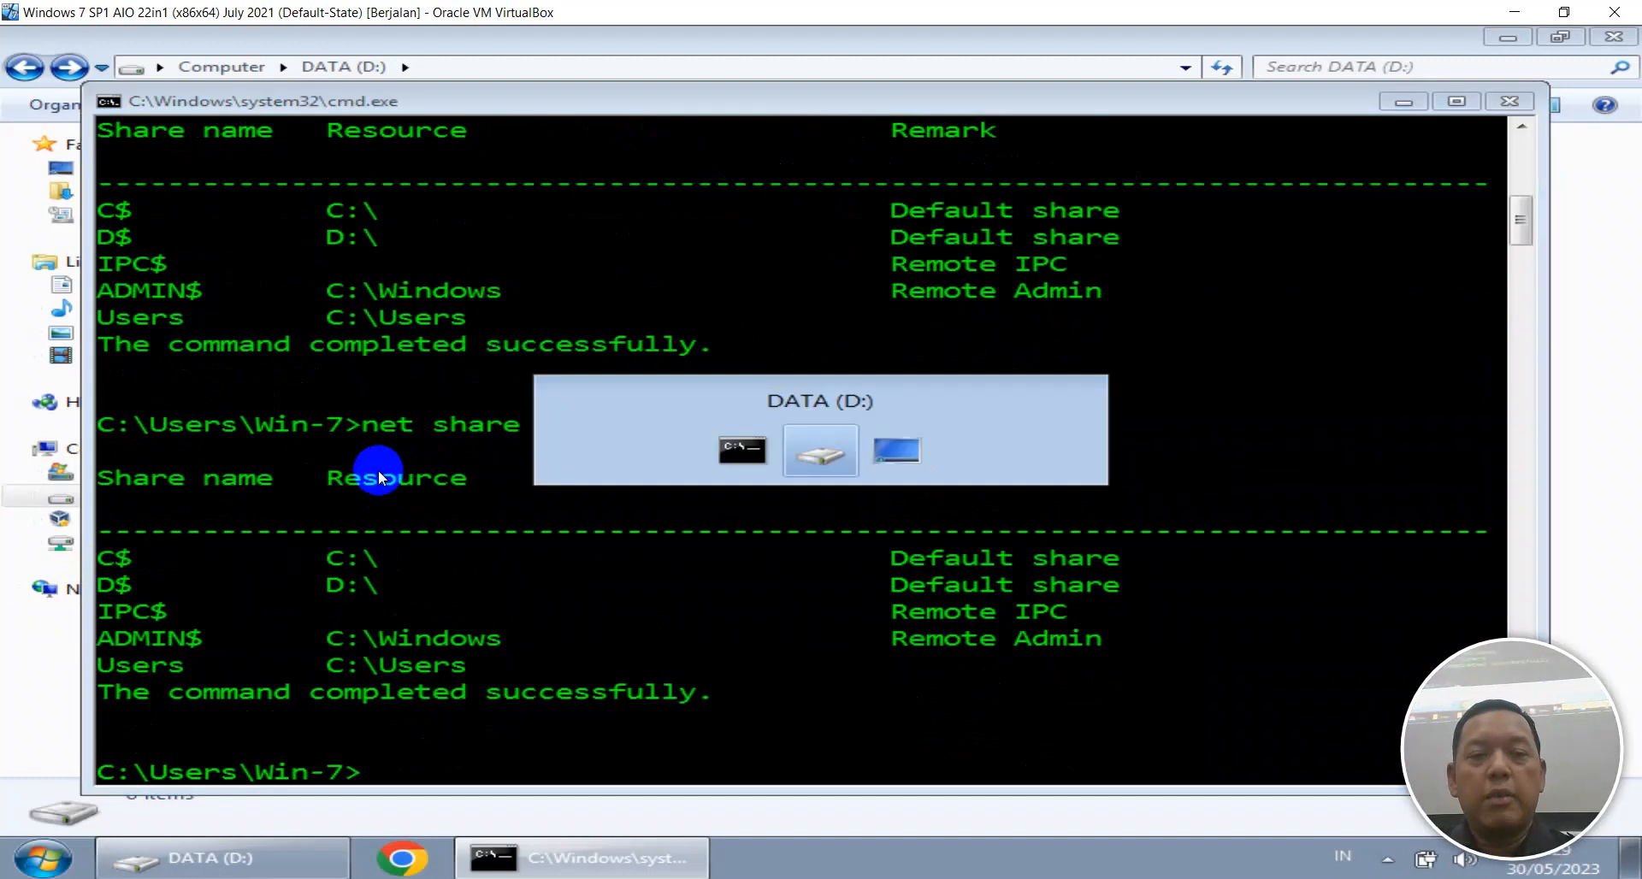
{"action": "right_click", "coordinate": [346, 190]}
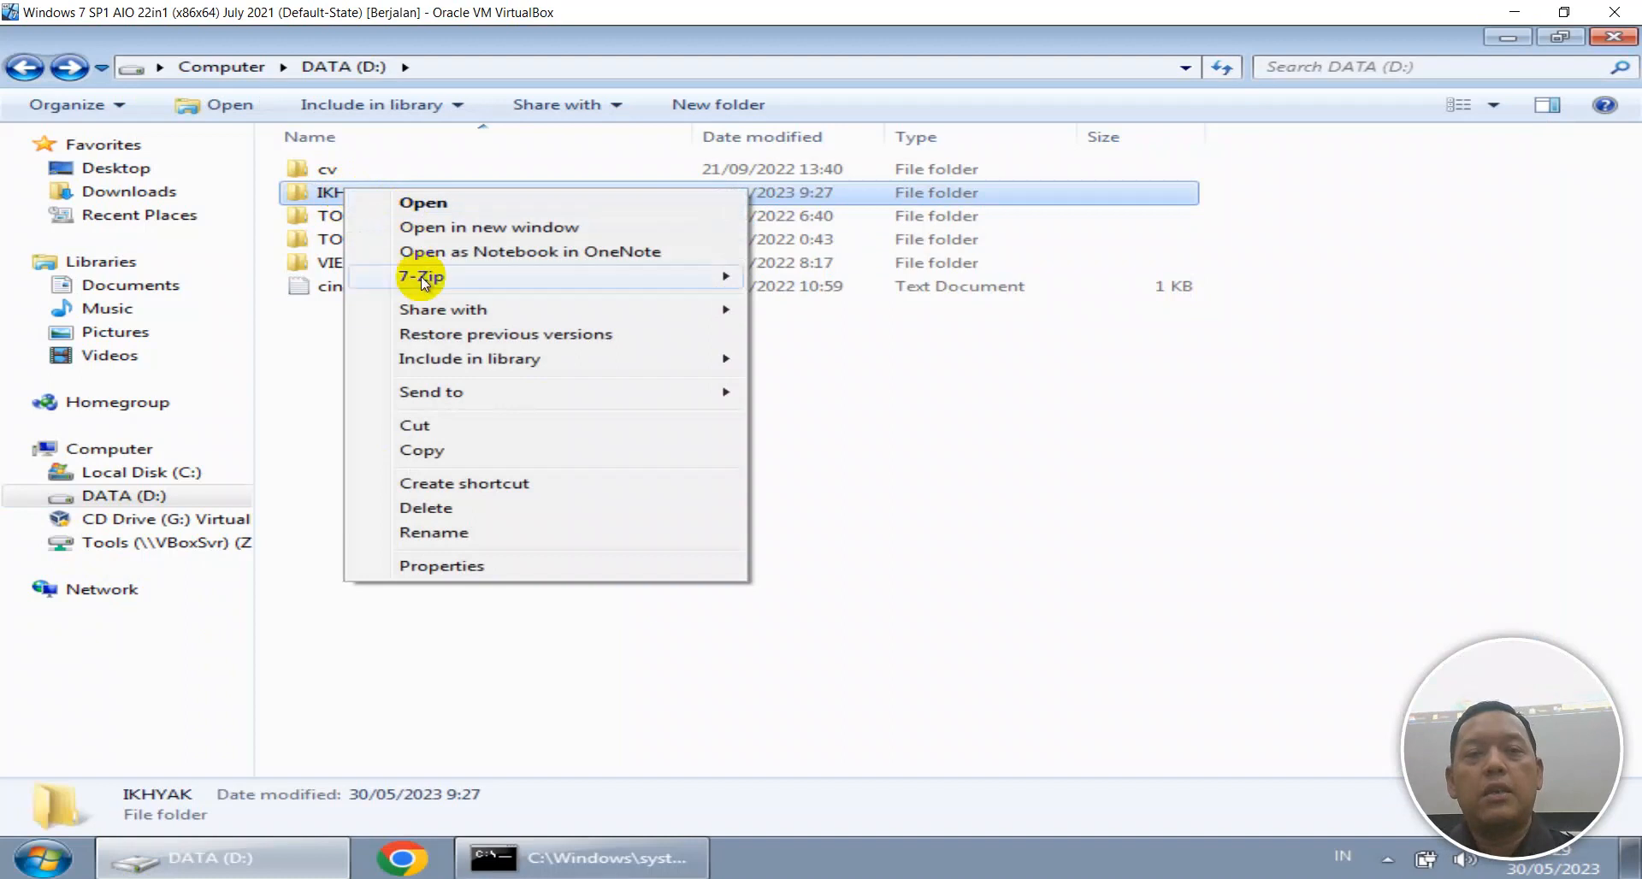
{"action": "mouse_move", "coordinate": [443, 313]}
{"action": "left_click", "coordinate": [823, 392]}
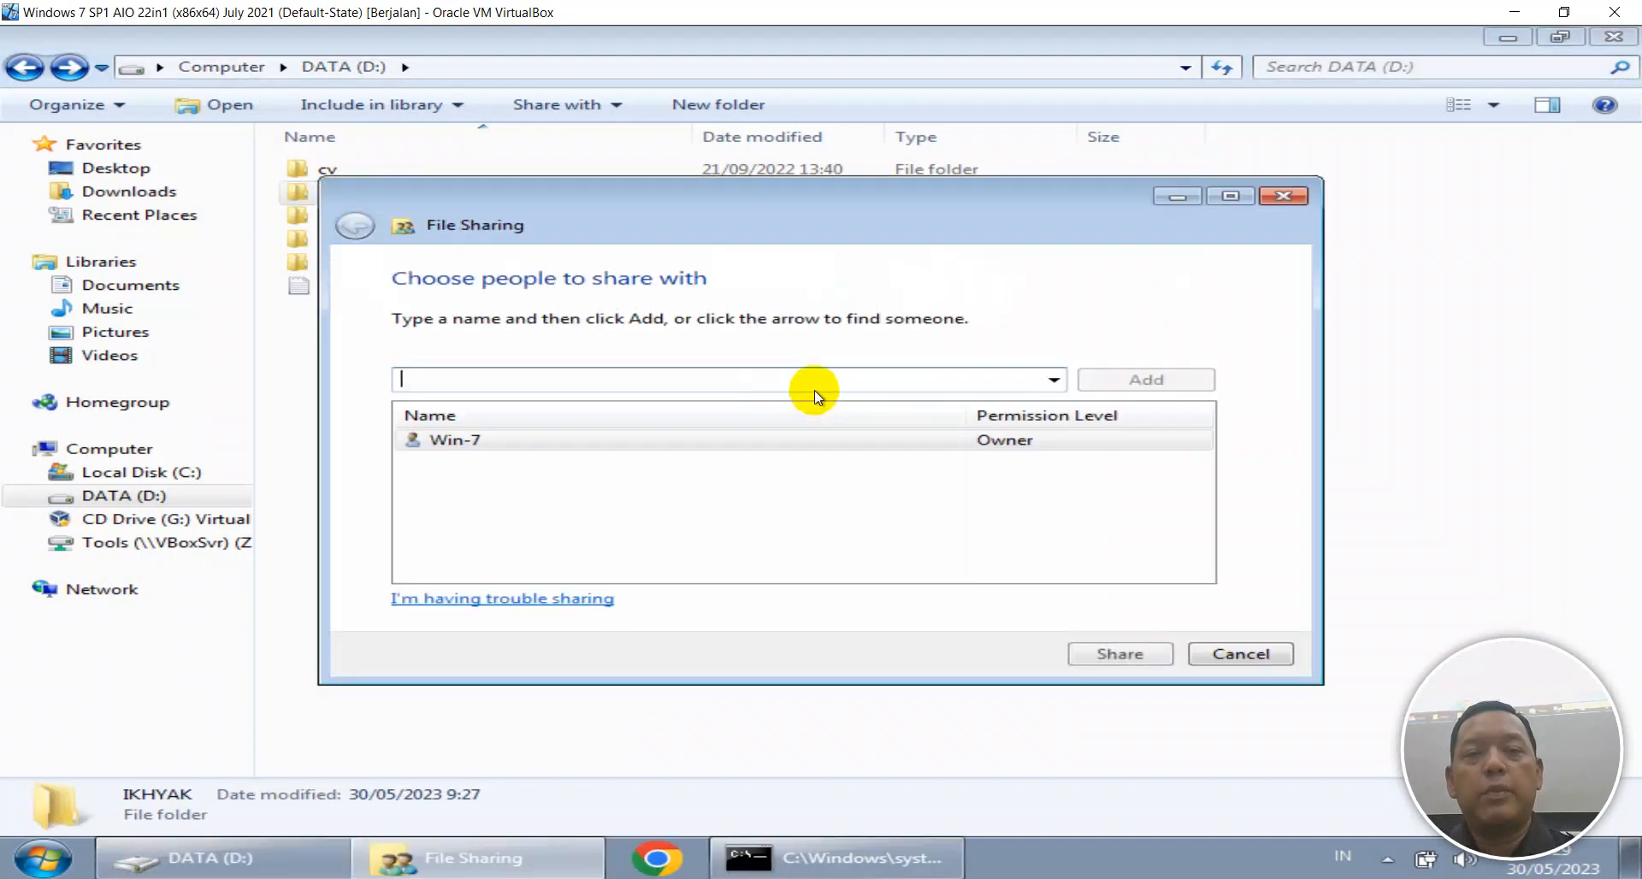
{"action": "left_click", "coordinate": [1052, 380]}
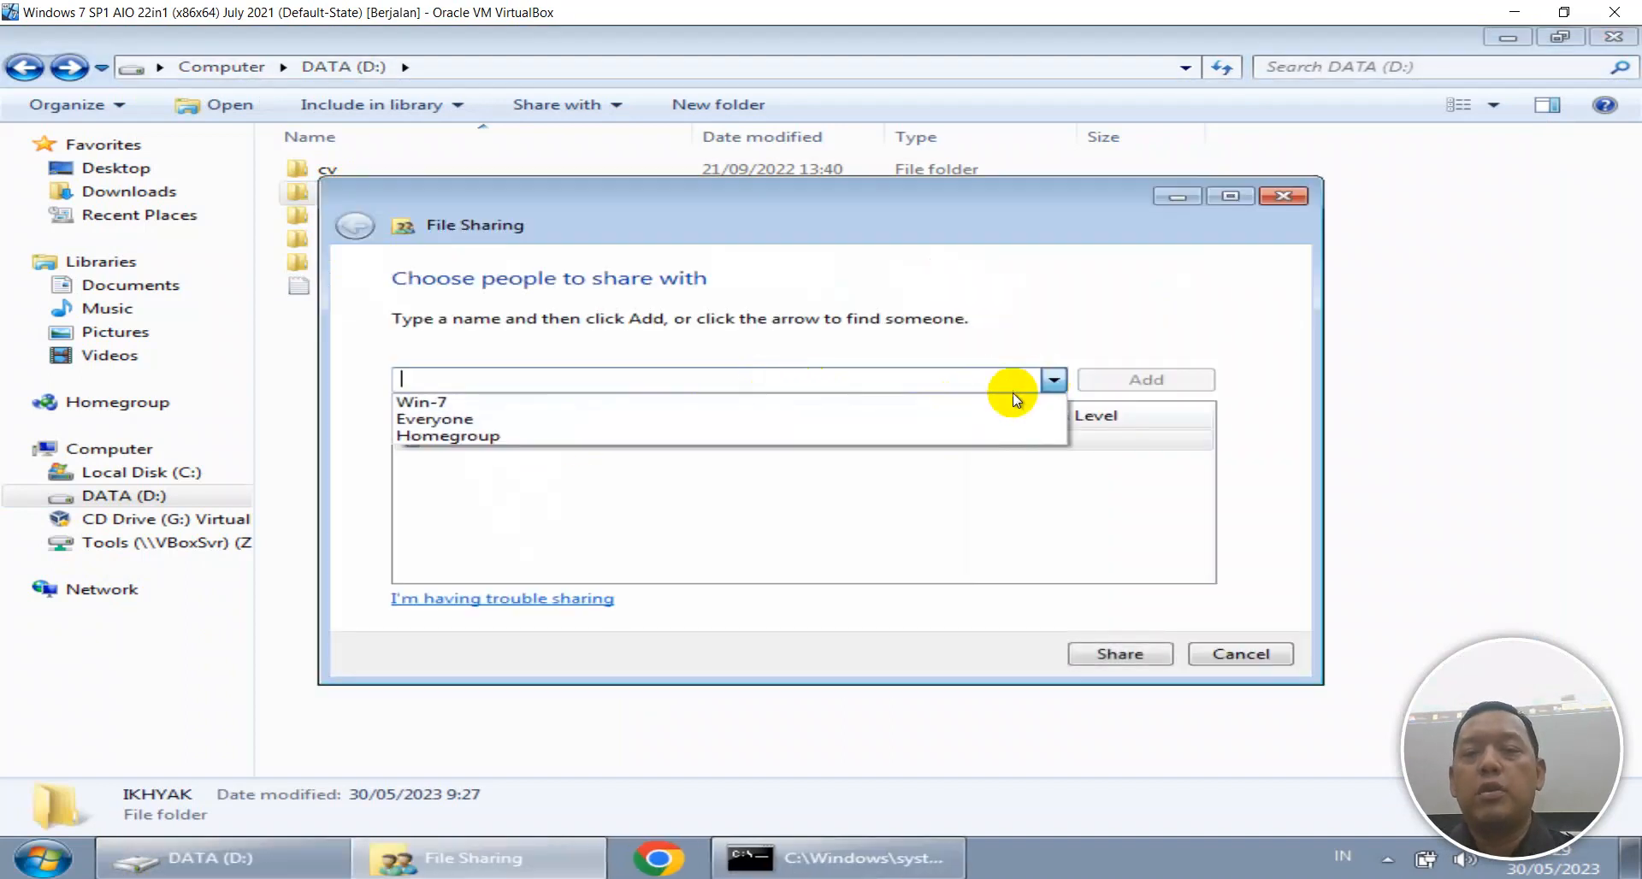
{"action": "left_click", "coordinate": [742, 420]}
{"action": "left_click", "coordinate": [1156, 379]}
{"action": "left_click", "coordinate": [1033, 445]}
{"action": "left_click", "coordinate": [1090, 472]}
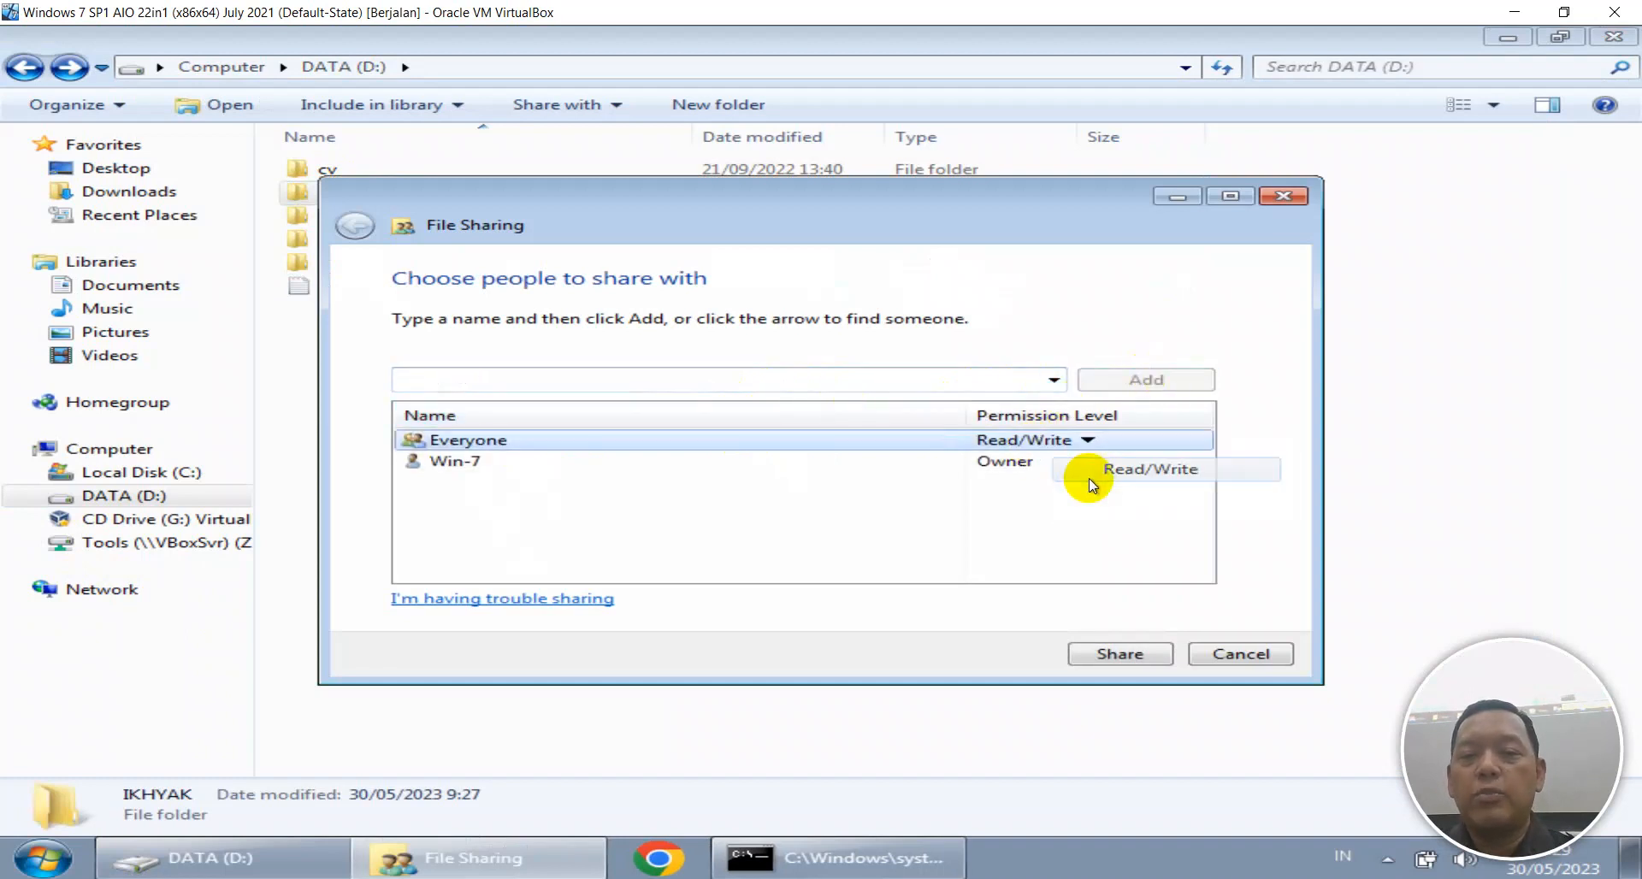
{"action": "left_click", "coordinate": [1144, 647]}
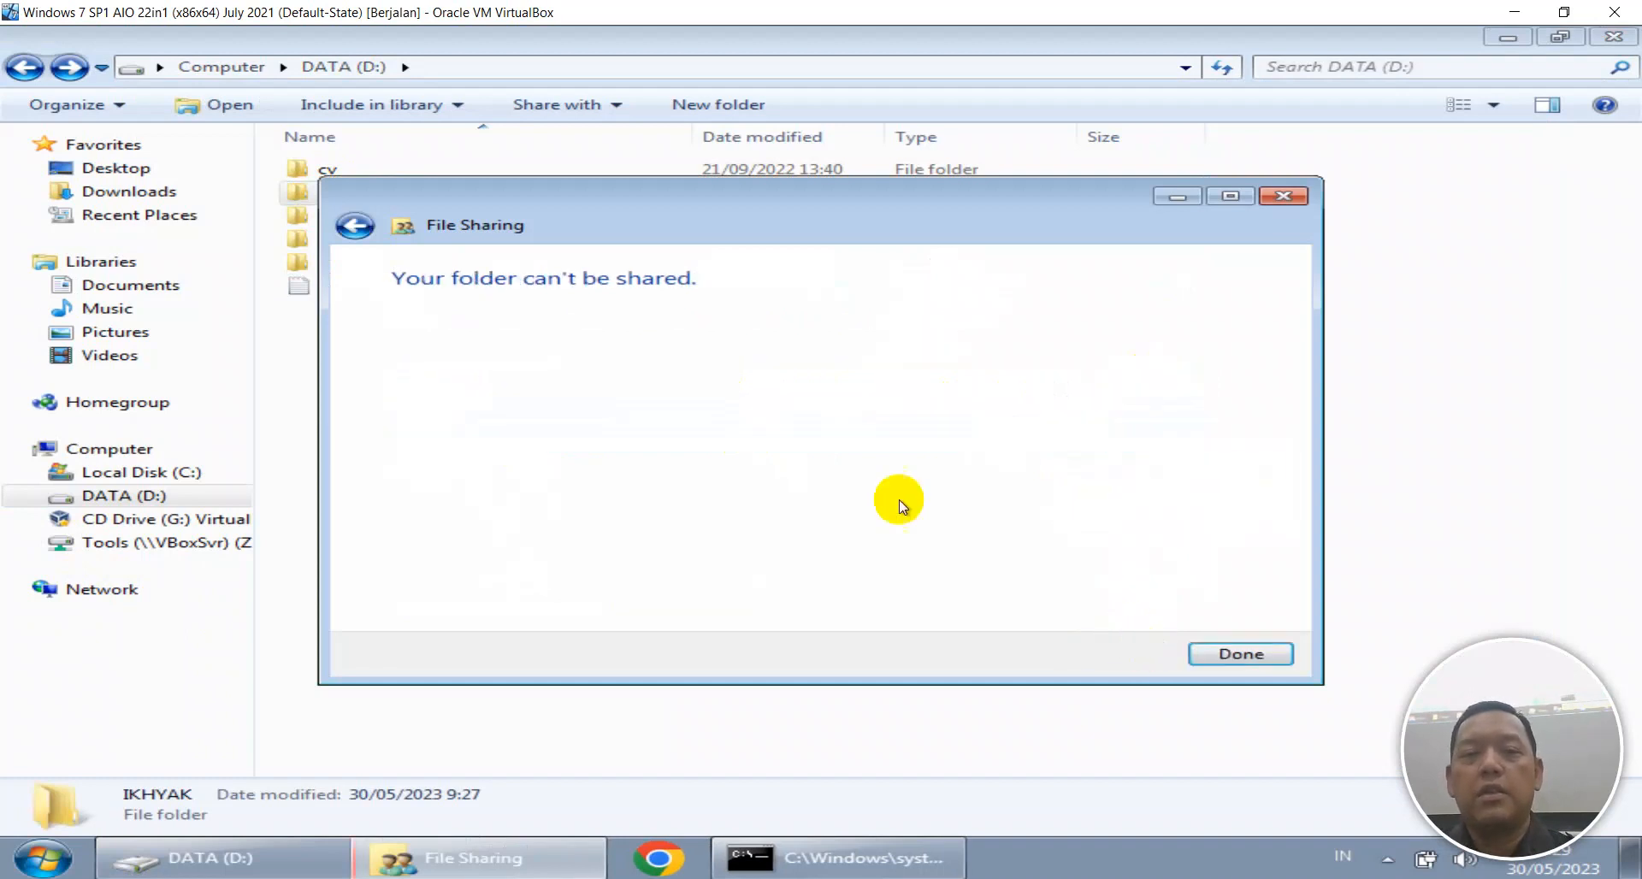
{"action": "left_click", "coordinate": [1229, 650]}
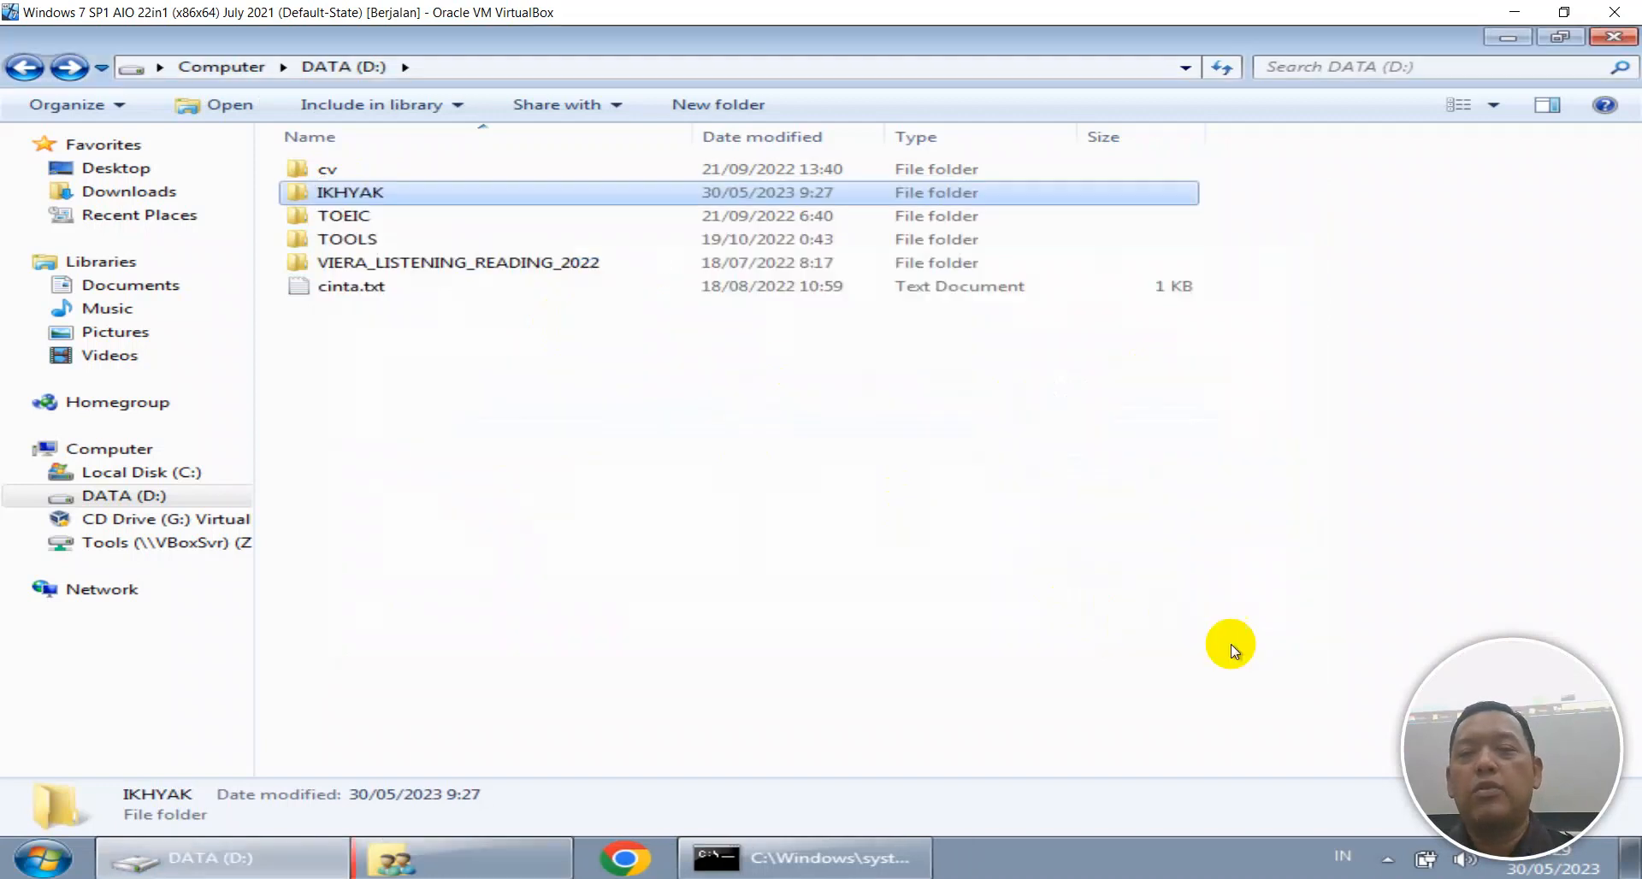
{"action": "left_click", "coordinate": [1010, 491]}
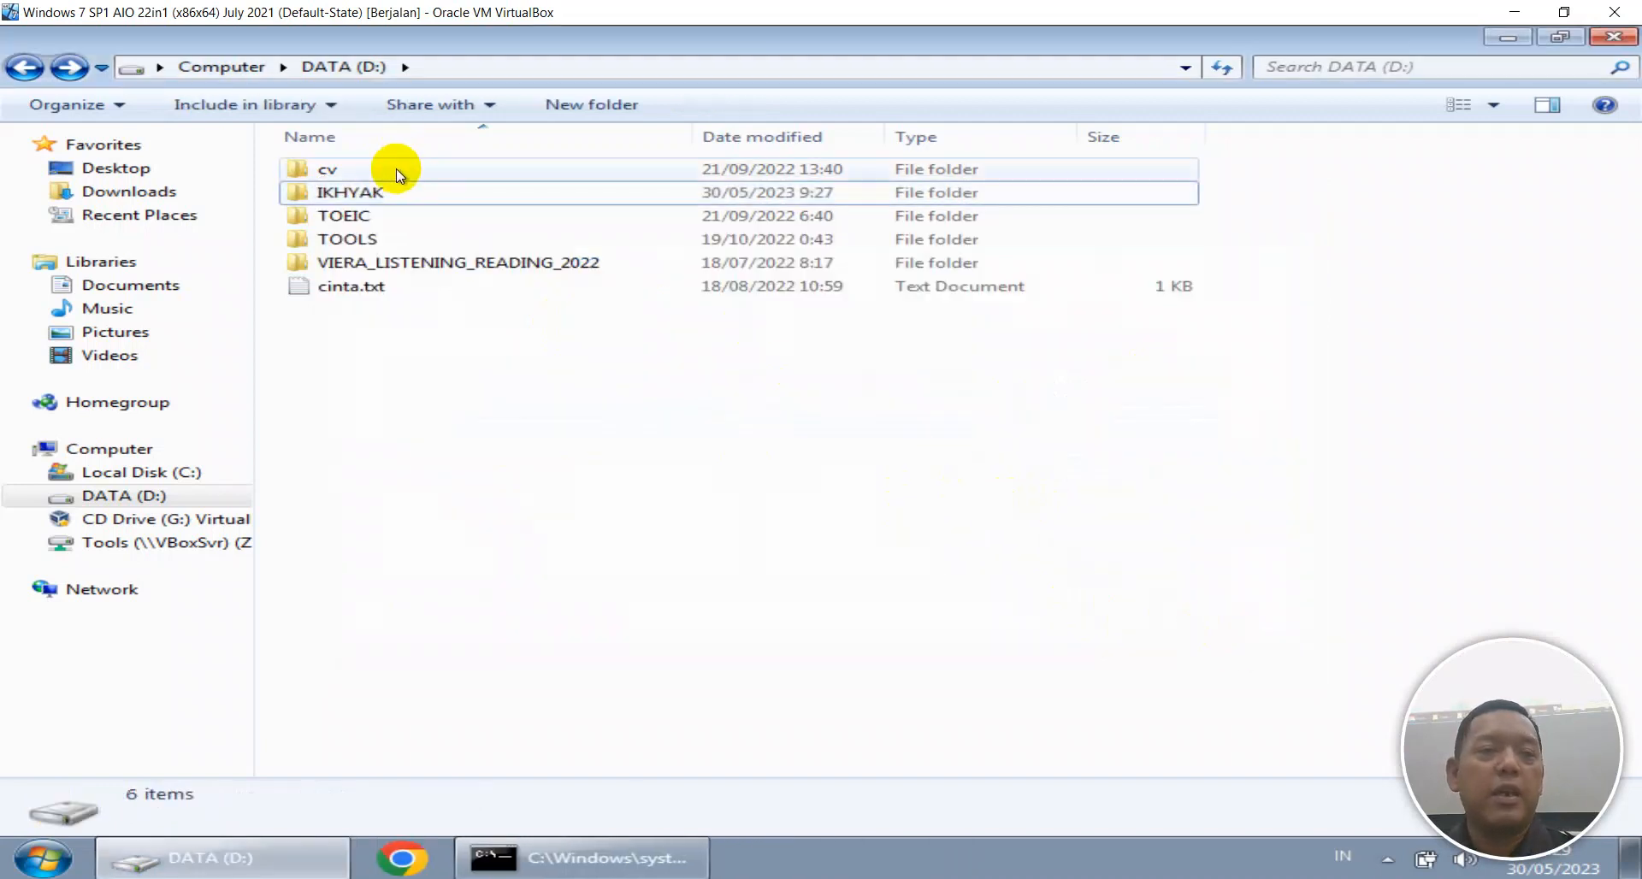
Create a new folder named IKHYAK in the Documents library.
{"action": "left_click", "coordinate": [142, 189]}
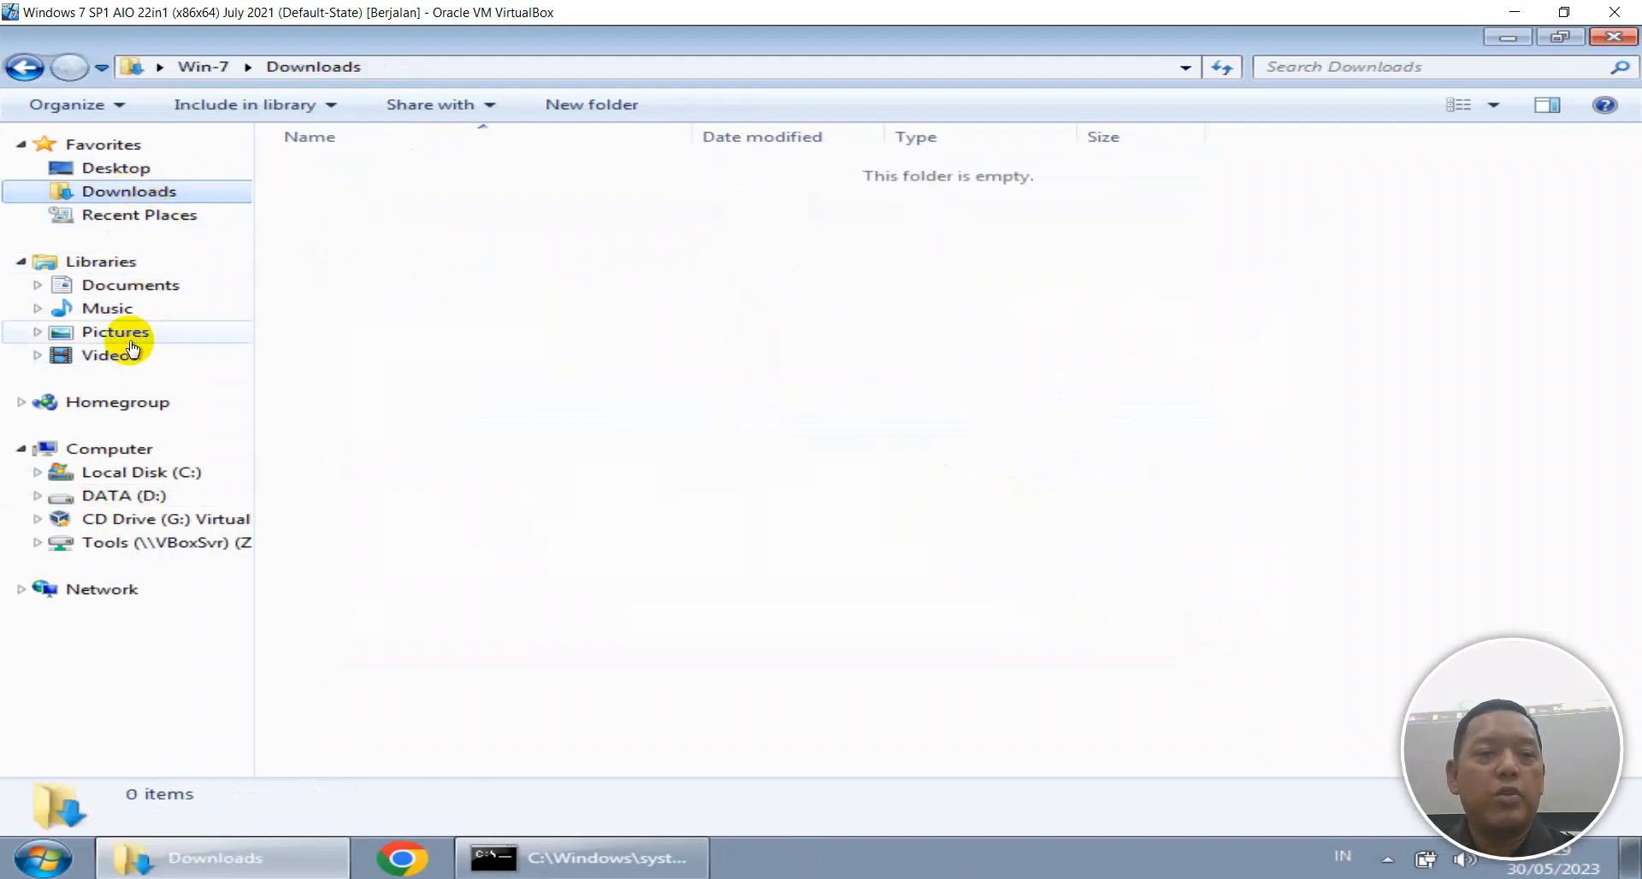
{"action": "left_click", "coordinate": [124, 285]}
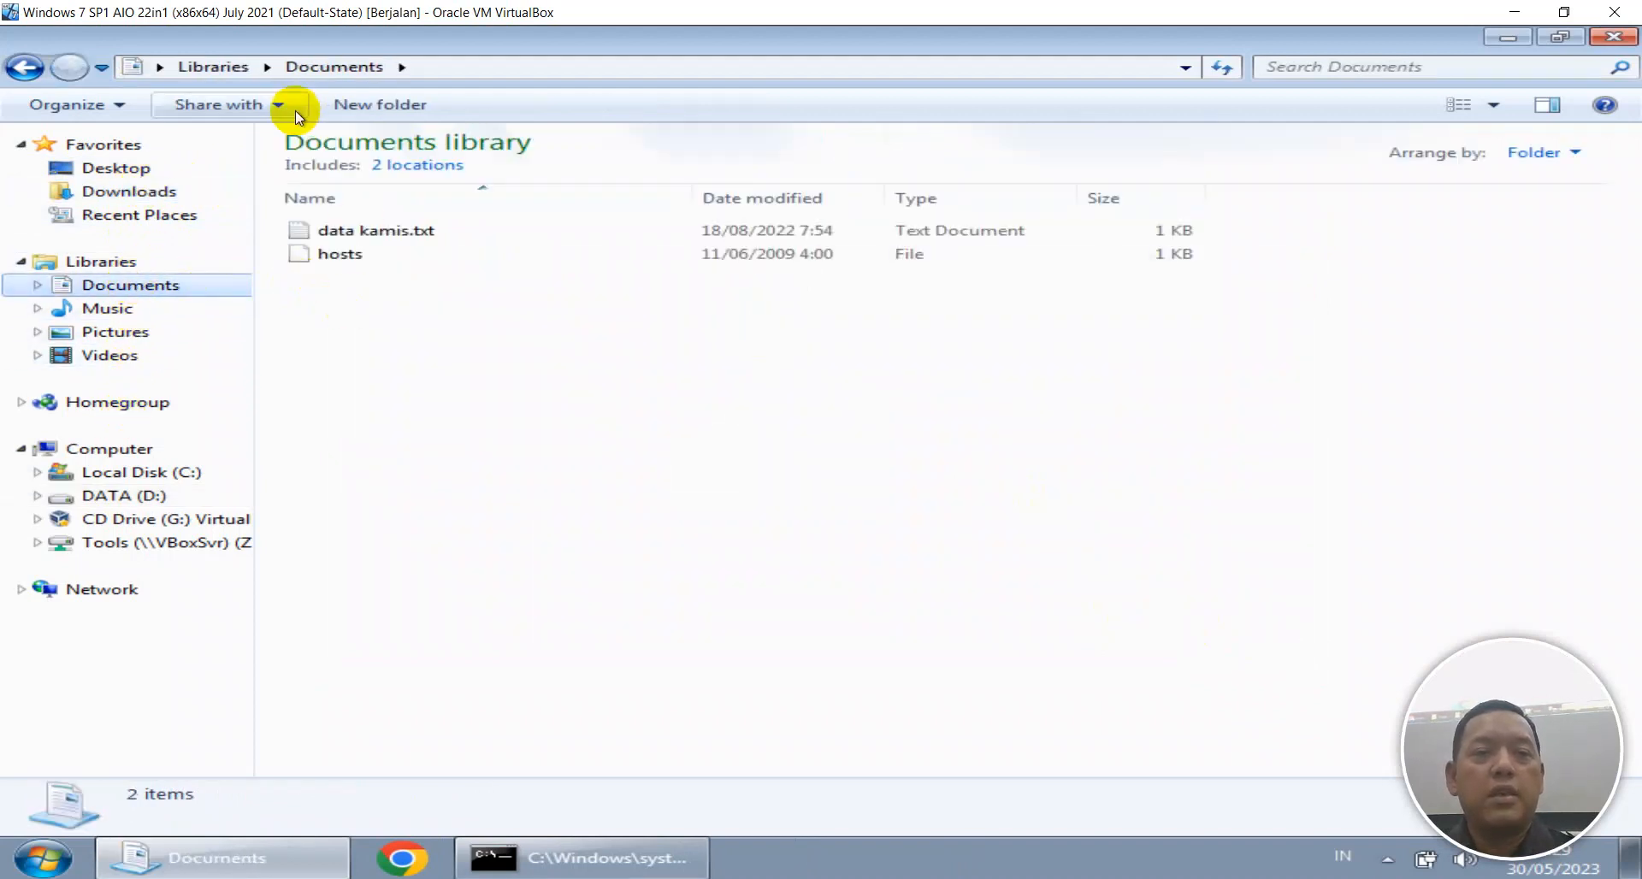
{"action": "left_click", "coordinate": [381, 105]}
{"action": "type", "text": "ikhsan"}
{"action": "key", "text": "BackSpace"}
{"action": "key", "text": "BackSpace"}
{"action": "key", "text": "BackSpace"}
{"action": "key", "text": "BackSpace"}
{"action": "key", "text": "BackSpace"}
{"action": "key", "text": "BackSpace"}
{"action": "type", "text": "IKHYAK"}
{"action": "key", "text": "Return"}
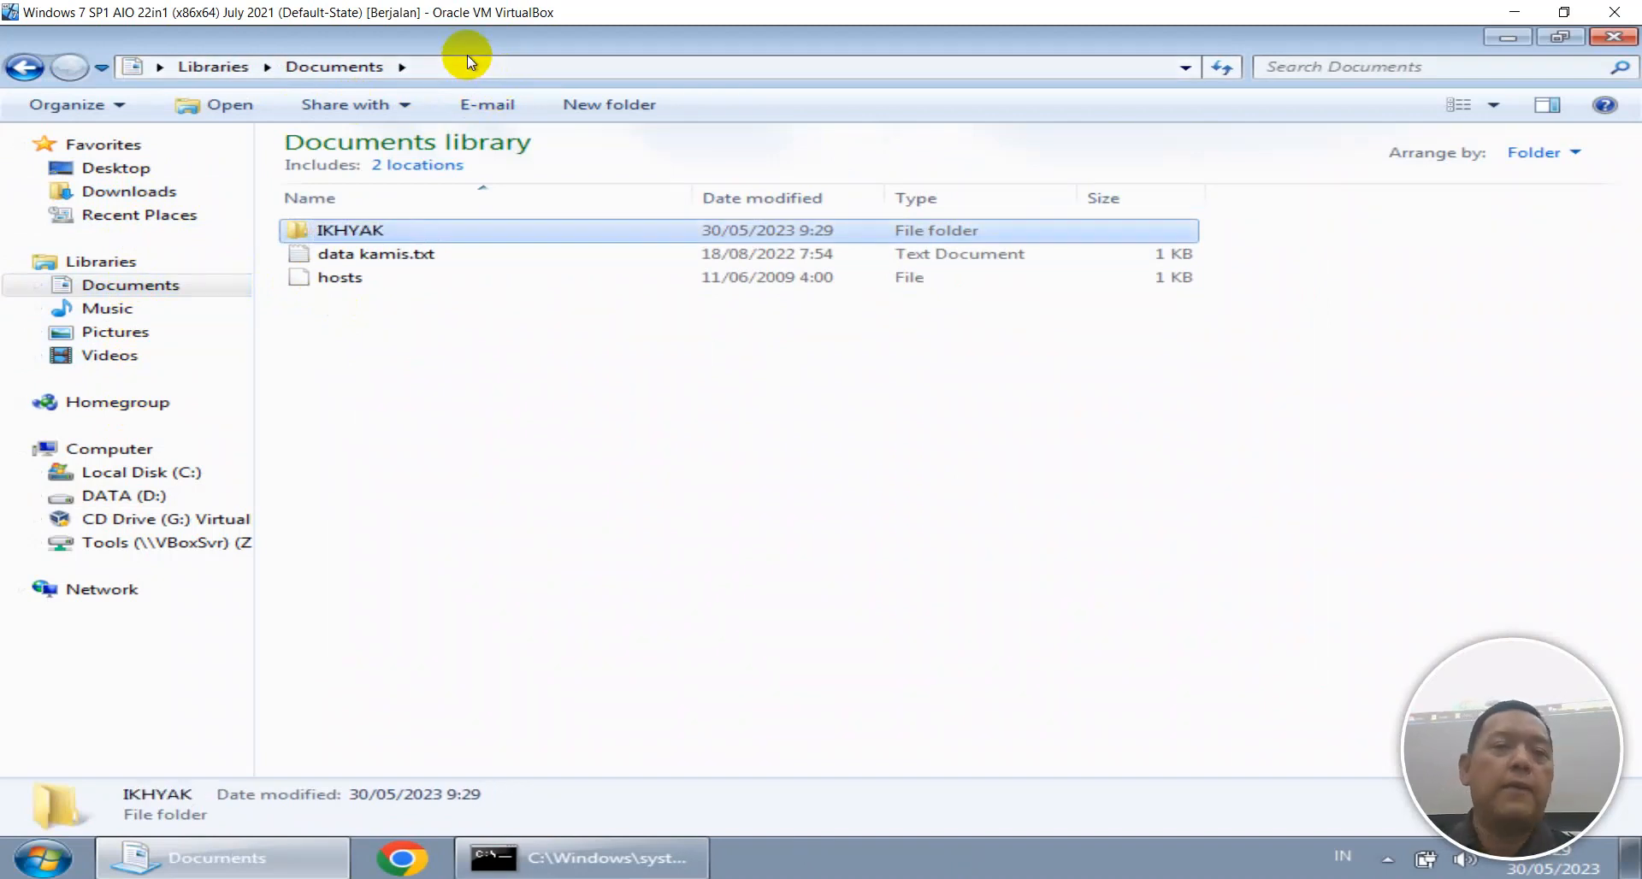
Share the Documents IKHYAK folder with Everyone at Read/Write.
{"action": "right_click", "coordinate": [374, 224]}
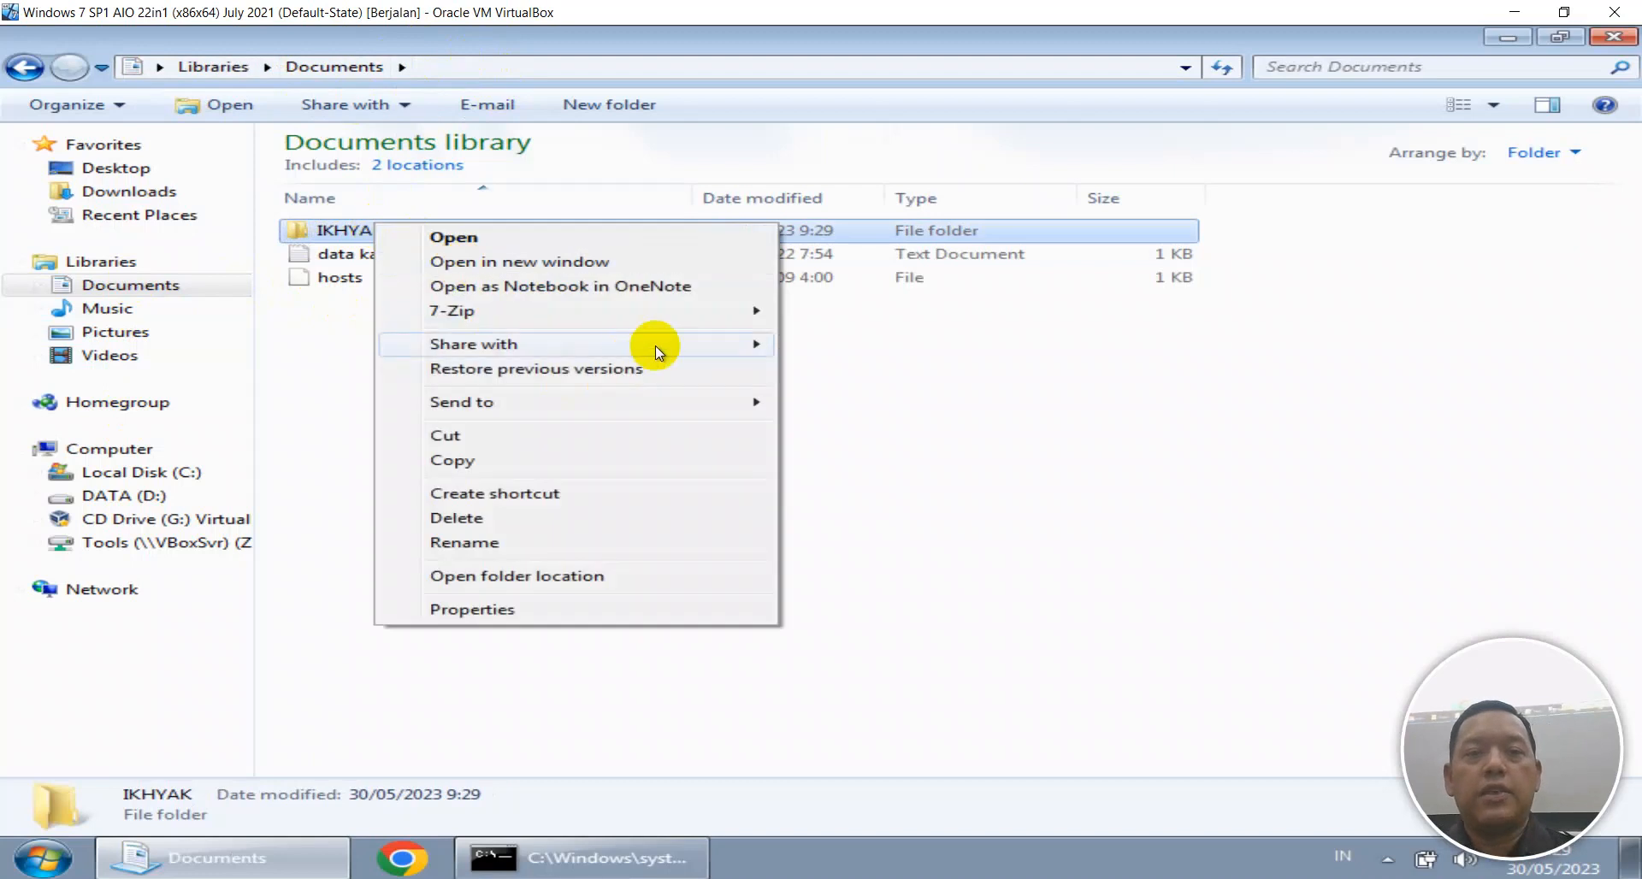
{"action": "mouse_move", "coordinate": [655, 345]}
{"action": "left_click", "coordinate": [914, 424]}
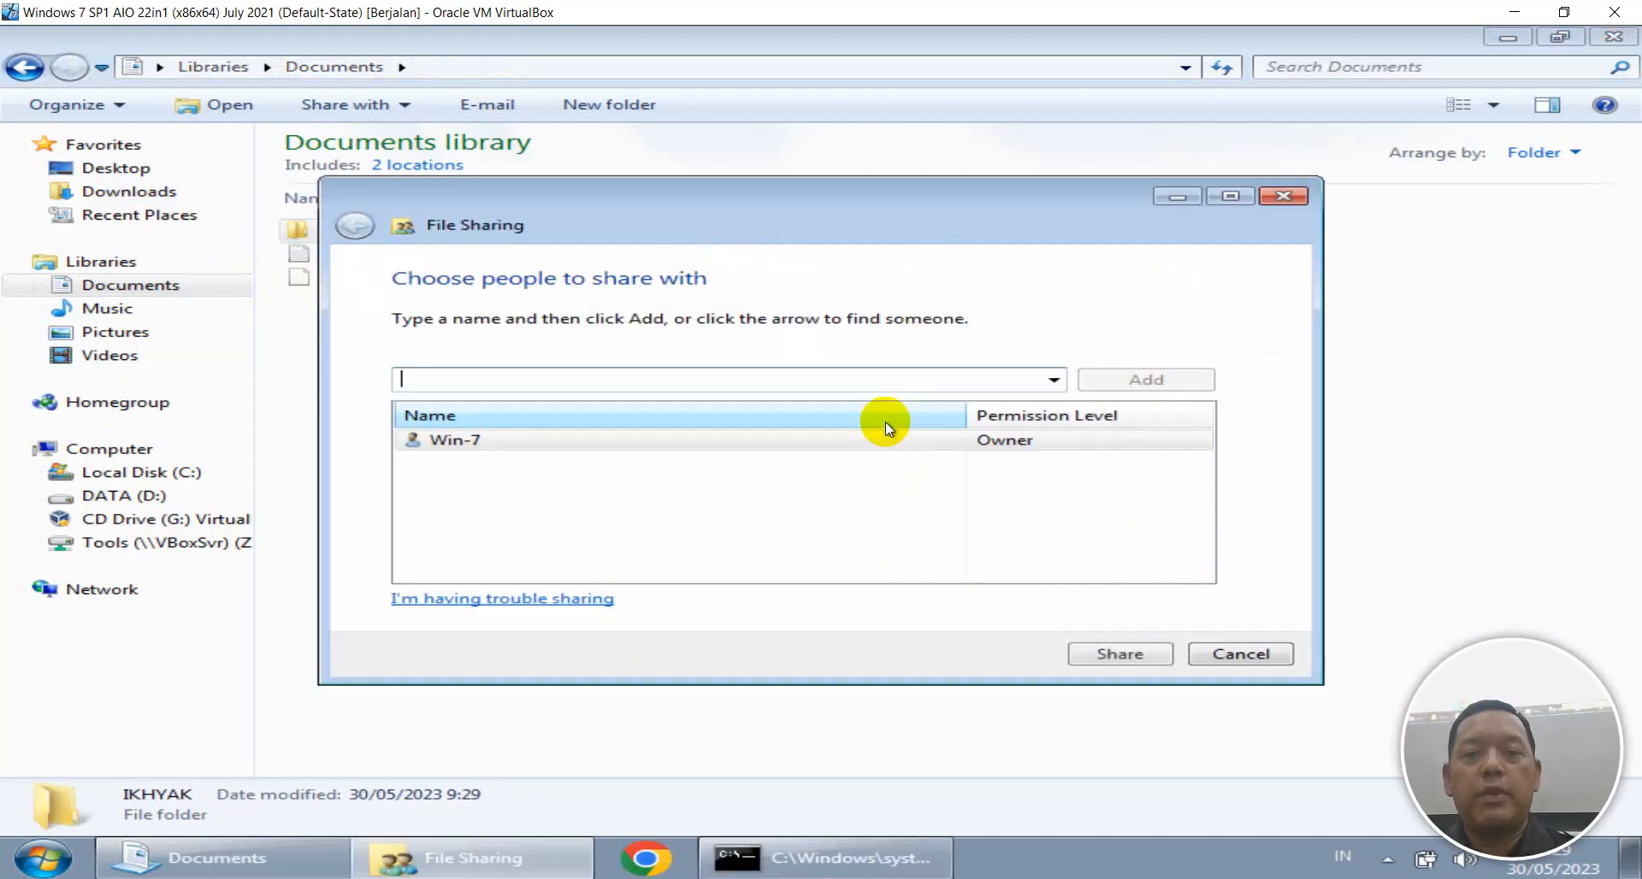
{"action": "left_click", "coordinate": [1053, 379]}
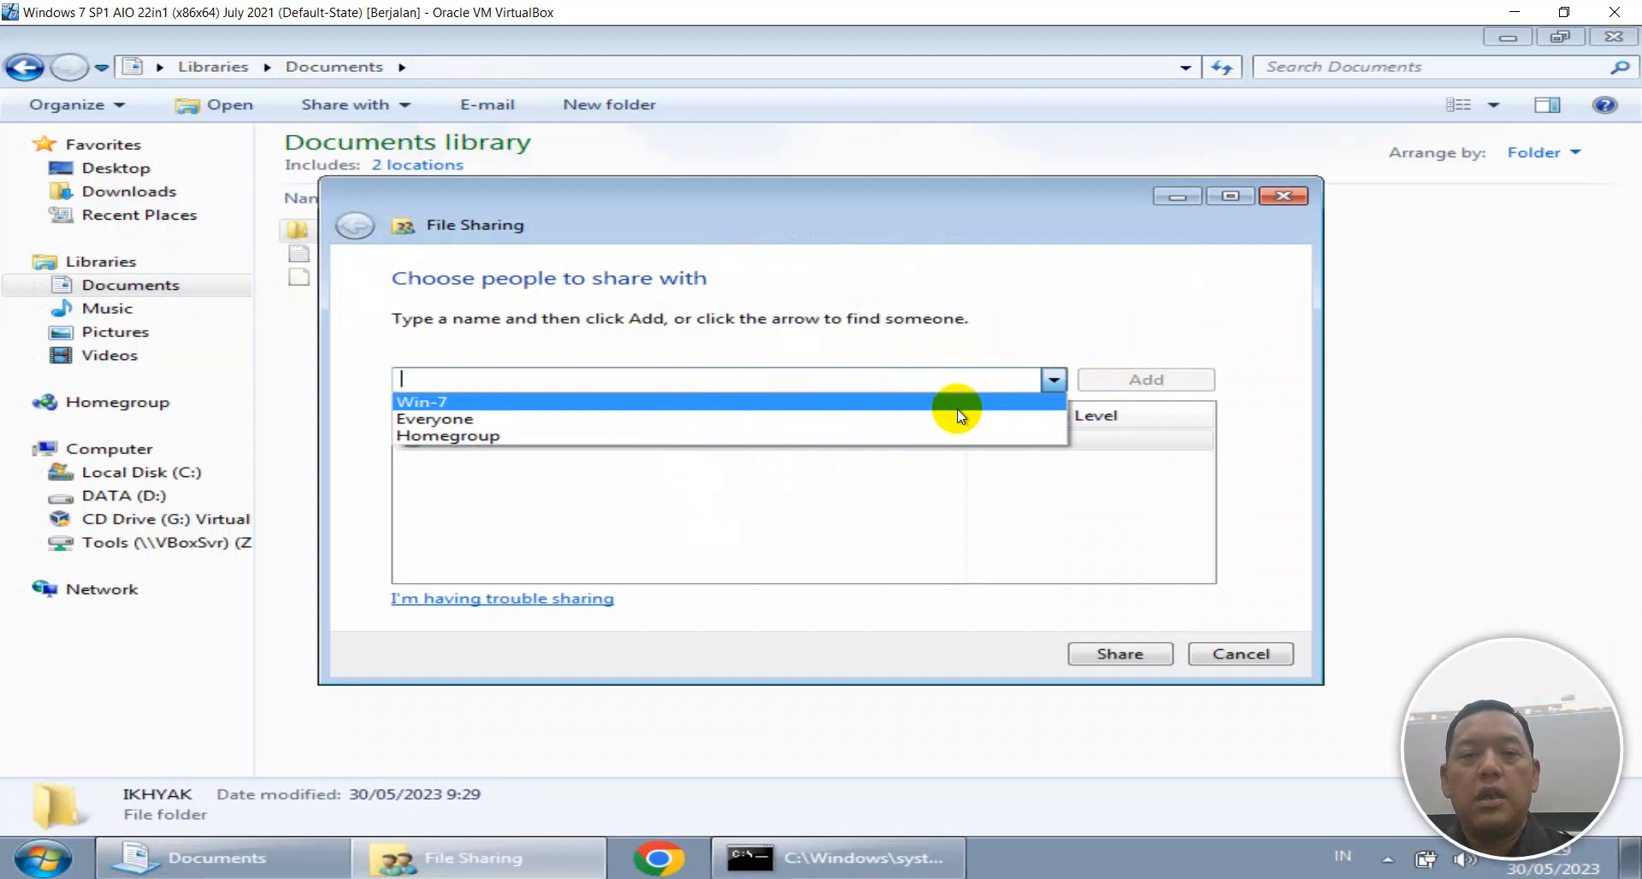
{"action": "left_click", "coordinate": [953, 422]}
{"action": "left_click", "coordinate": [1112, 379]}
{"action": "left_click", "coordinate": [1026, 442]}
{"action": "left_click", "coordinate": [1079, 469]}
{"action": "left_click", "coordinate": [1125, 651]}
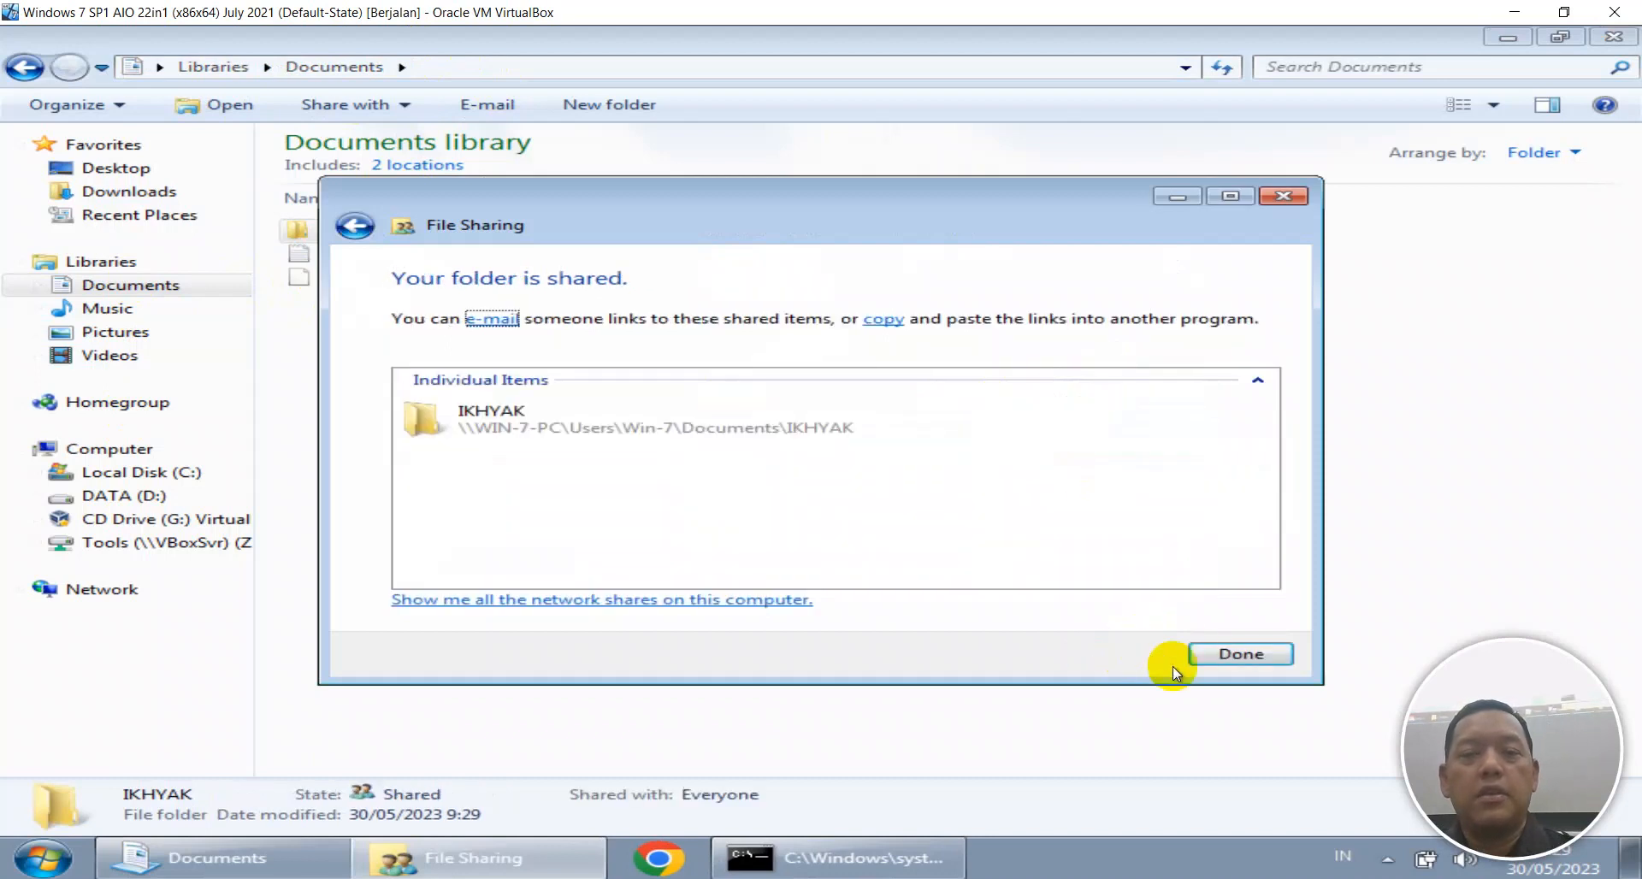
{"action": "left_click", "coordinate": [1199, 648]}
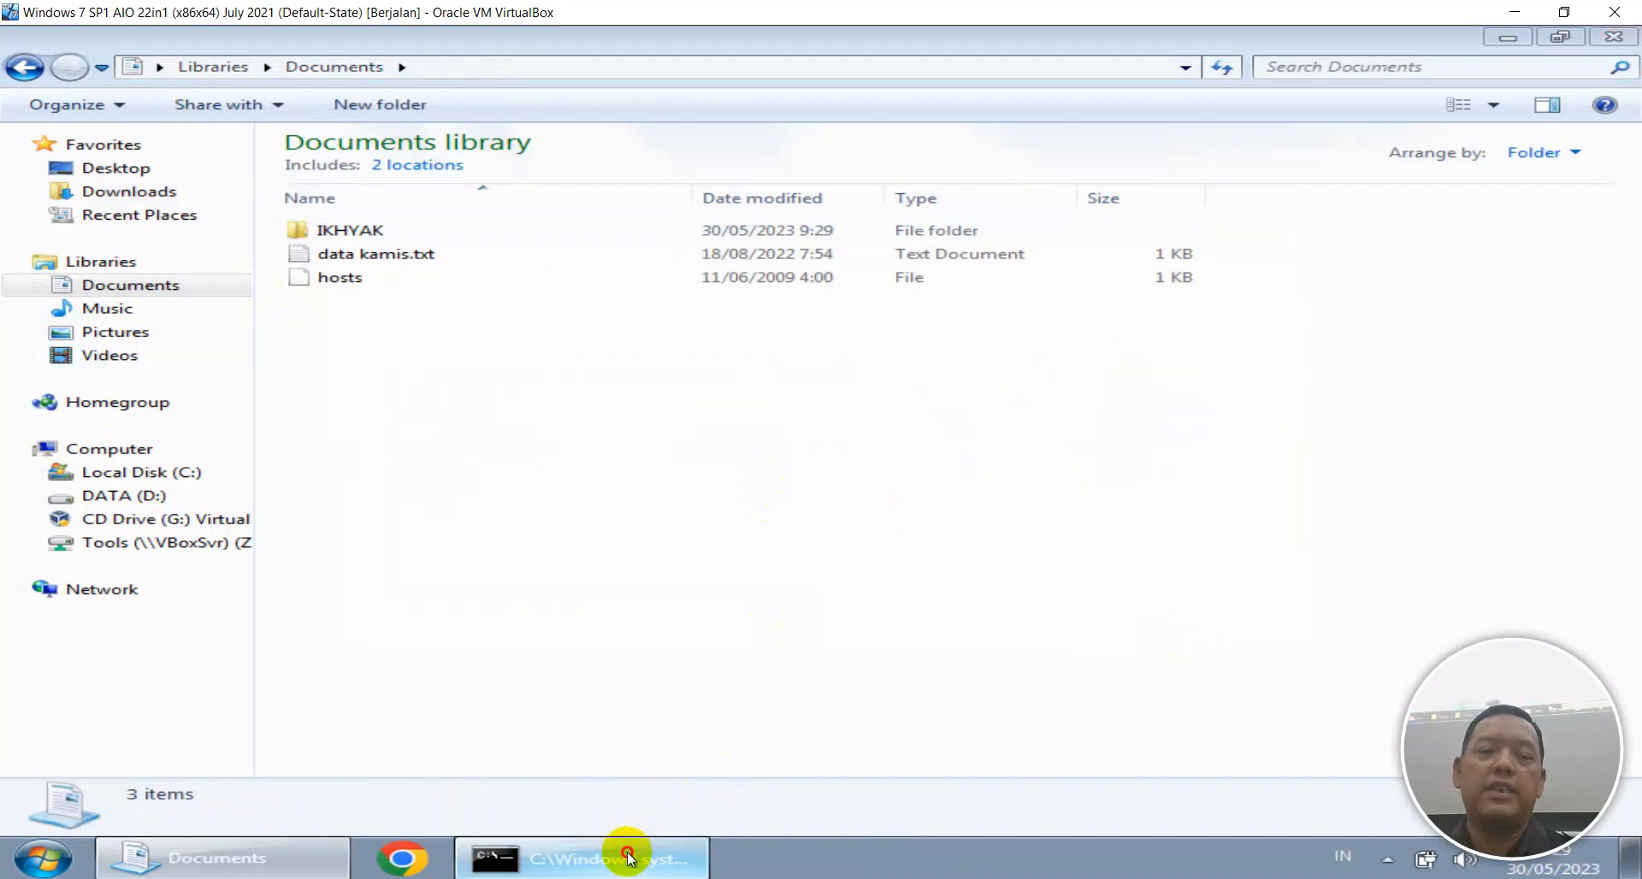
Rerun net share in the command prompt to check the shares, then open DATA (D:).
{"action": "left_click", "coordinate": [627, 855]}
{"action": "key", "text": "Up"}
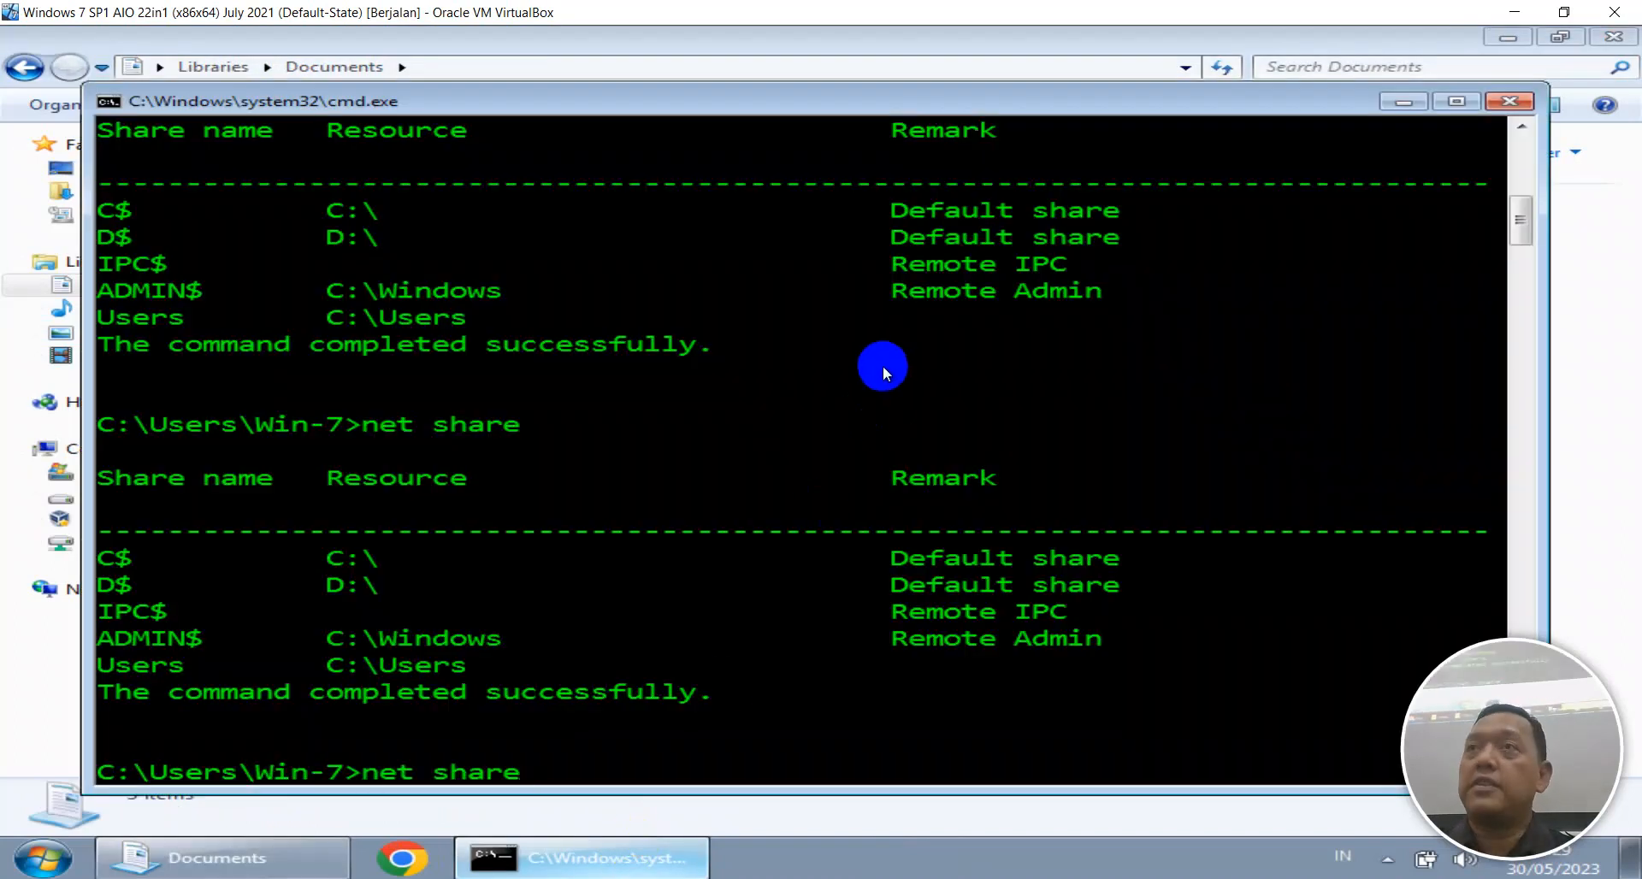
{"action": "key", "text": "Return"}
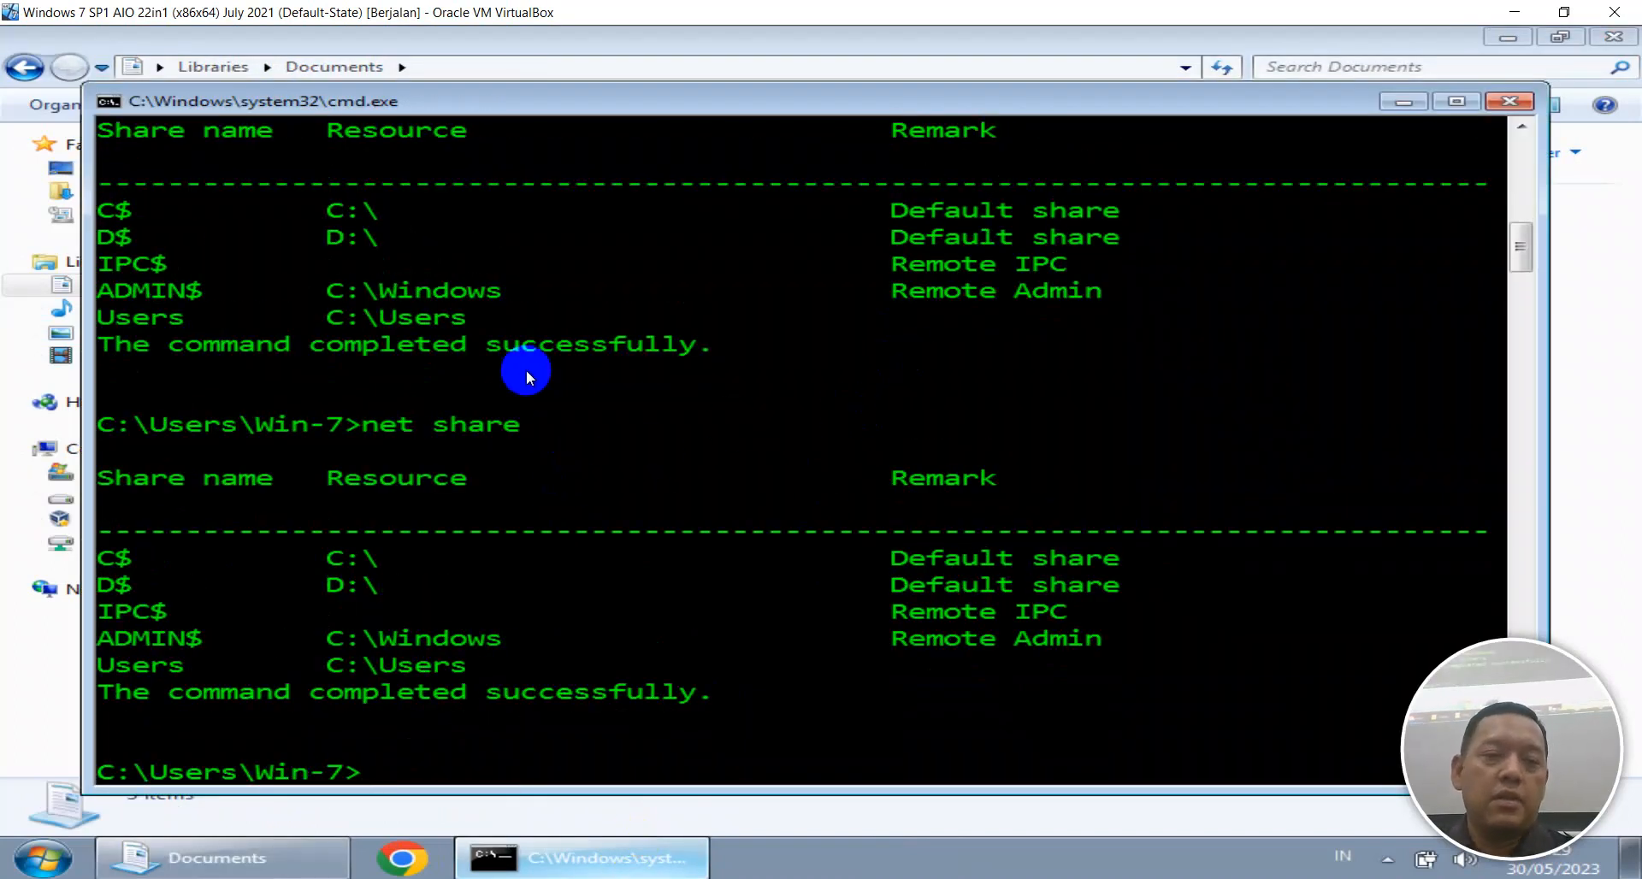
{"action": "key", "text": "alt+Tab"}
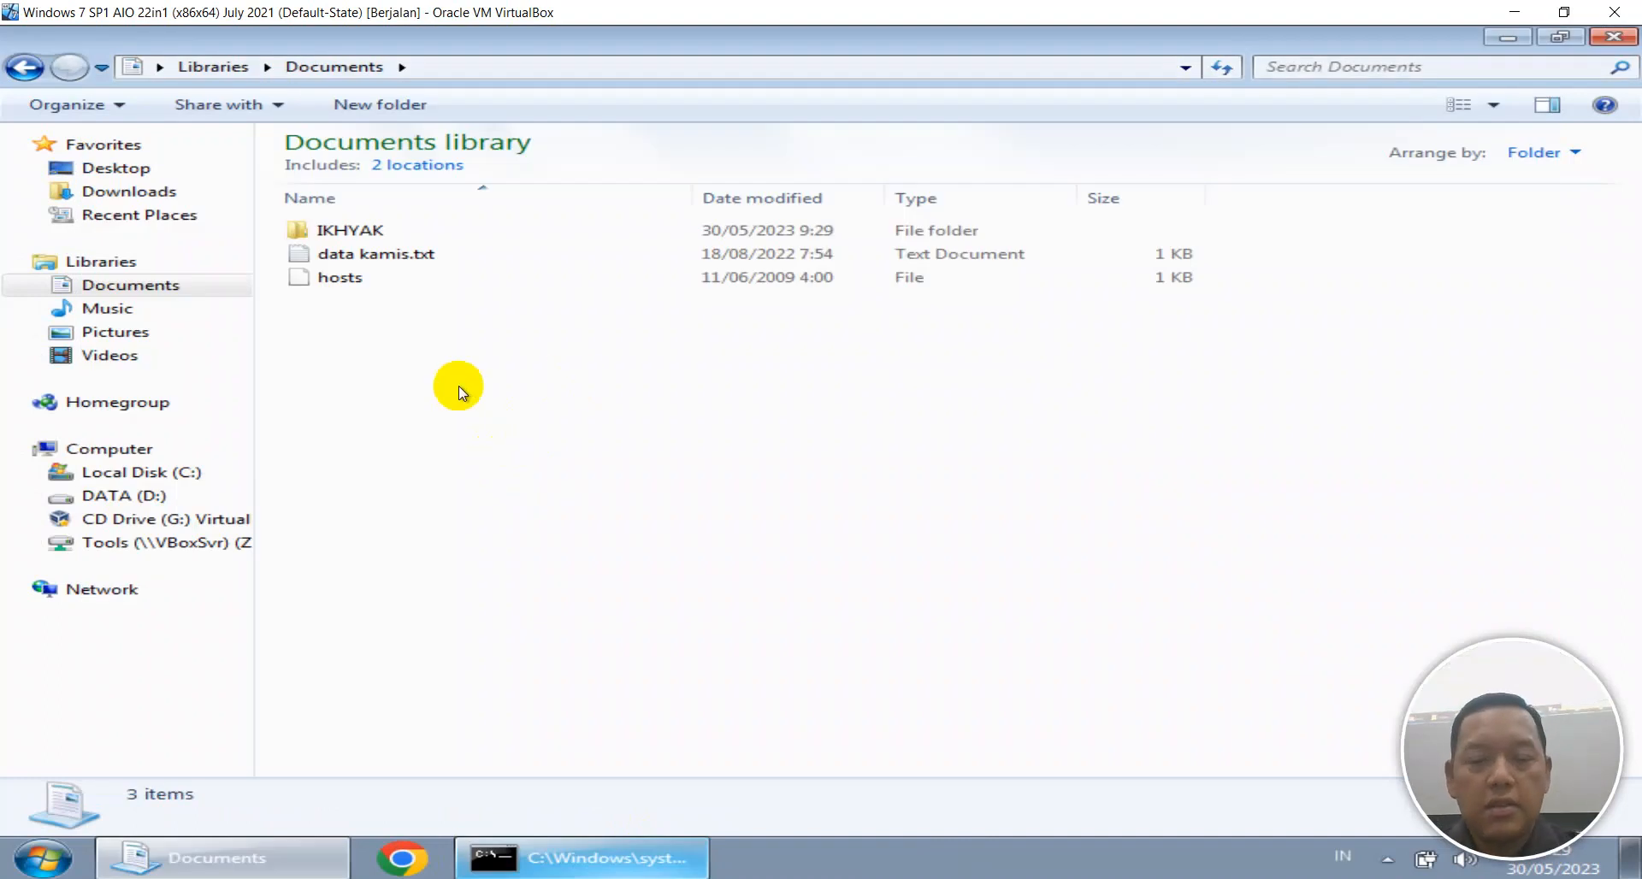
{"action": "key", "text": "alt+Tab"}
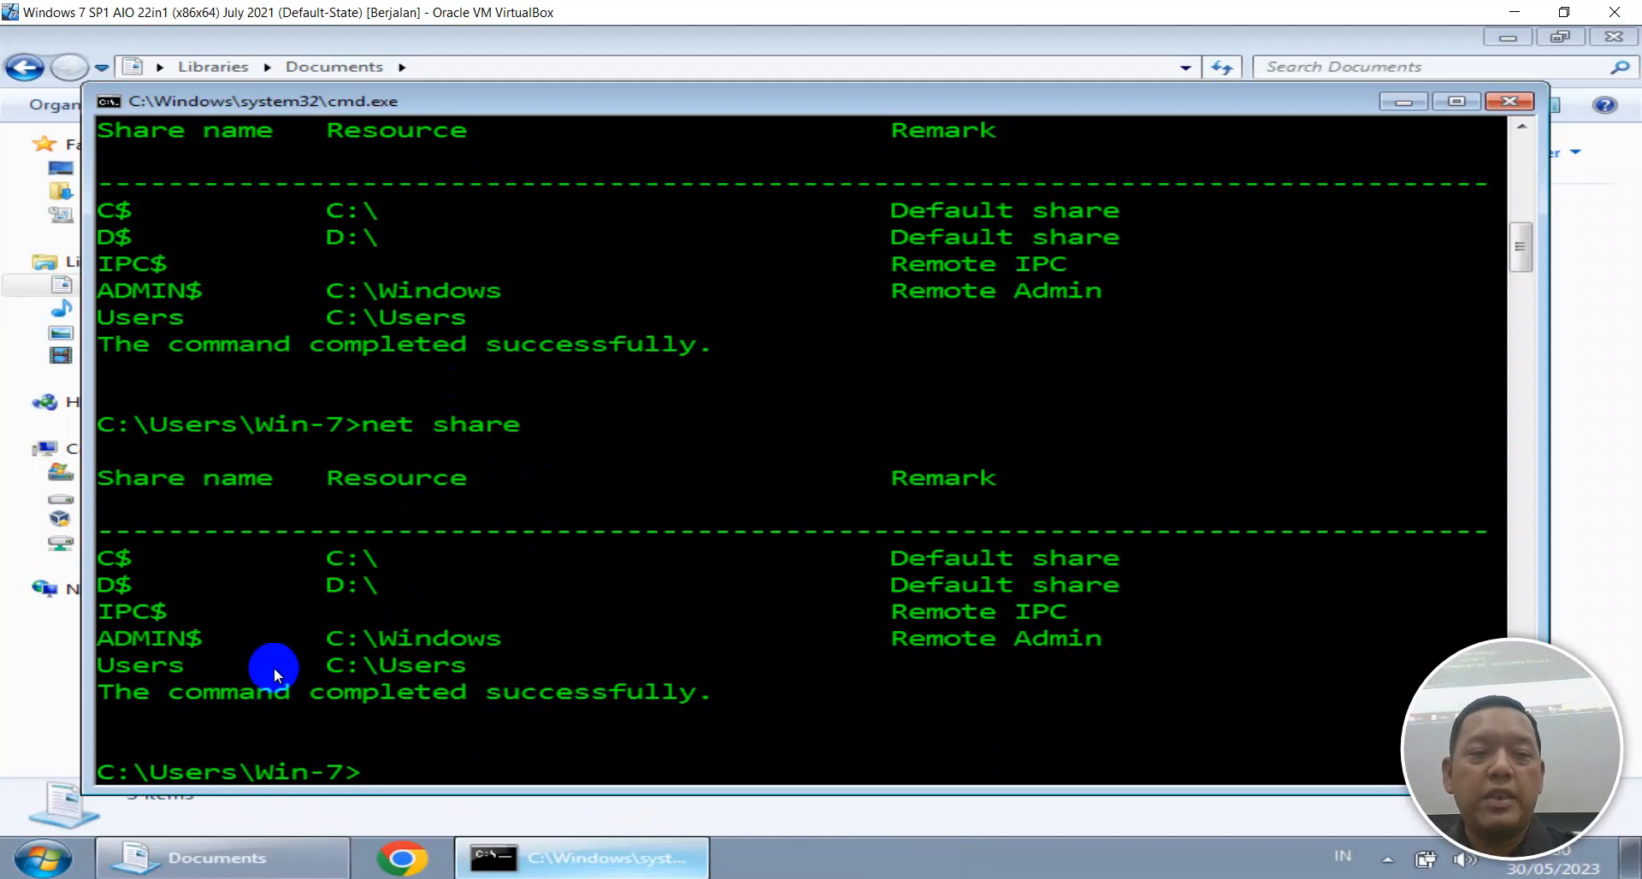
{"action": "key", "text": "alt+Tab"}
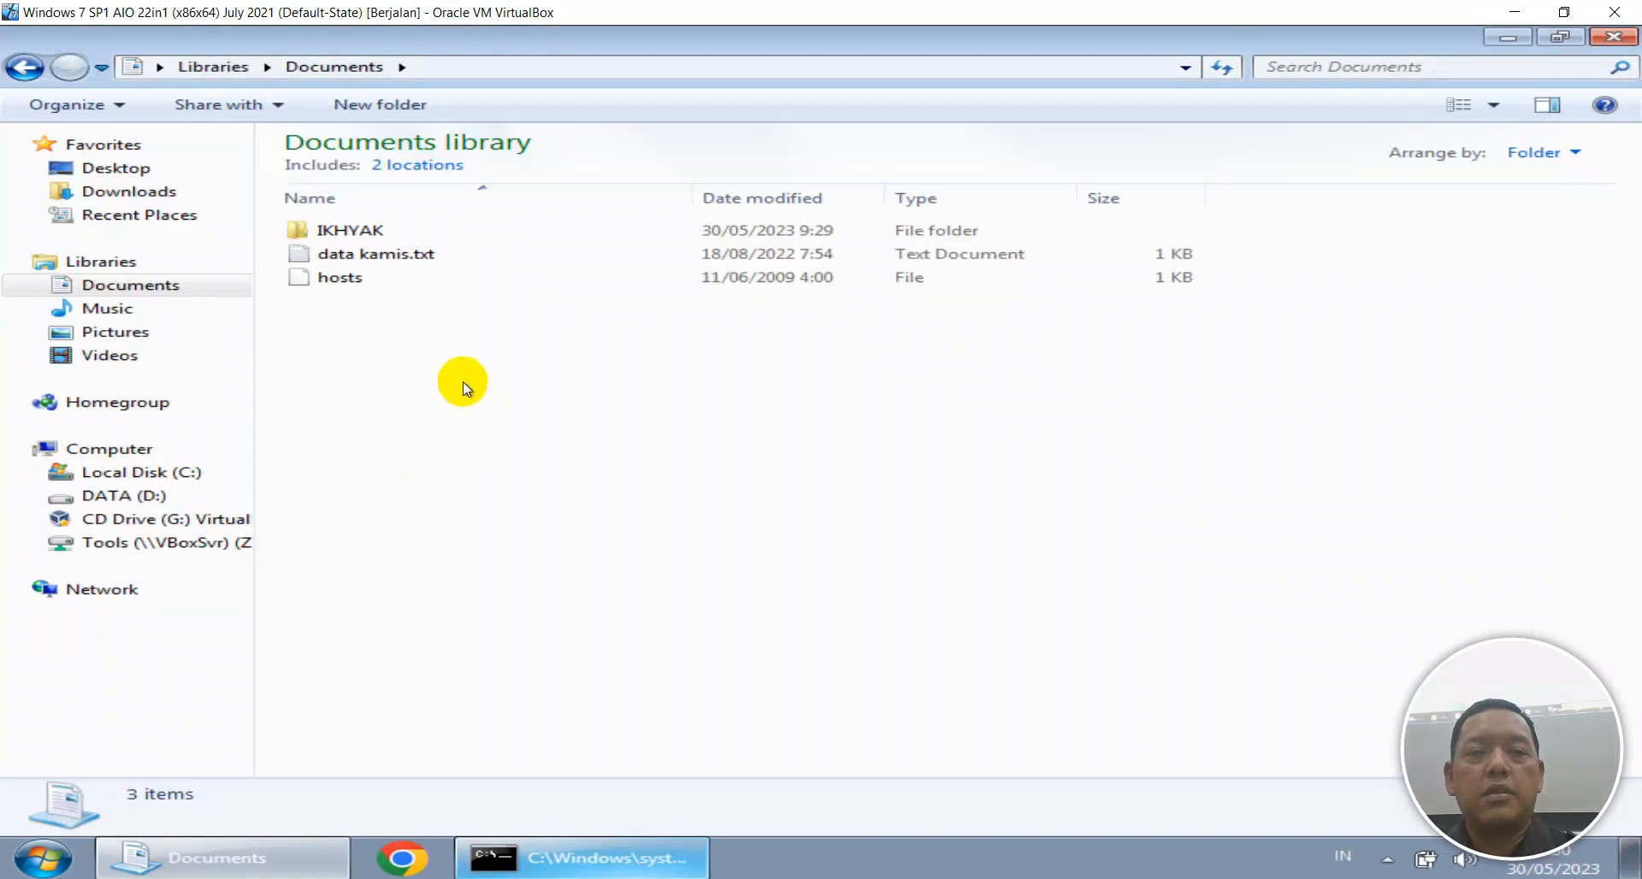
{"action": "left_click", "coordinate": [154, 495]}
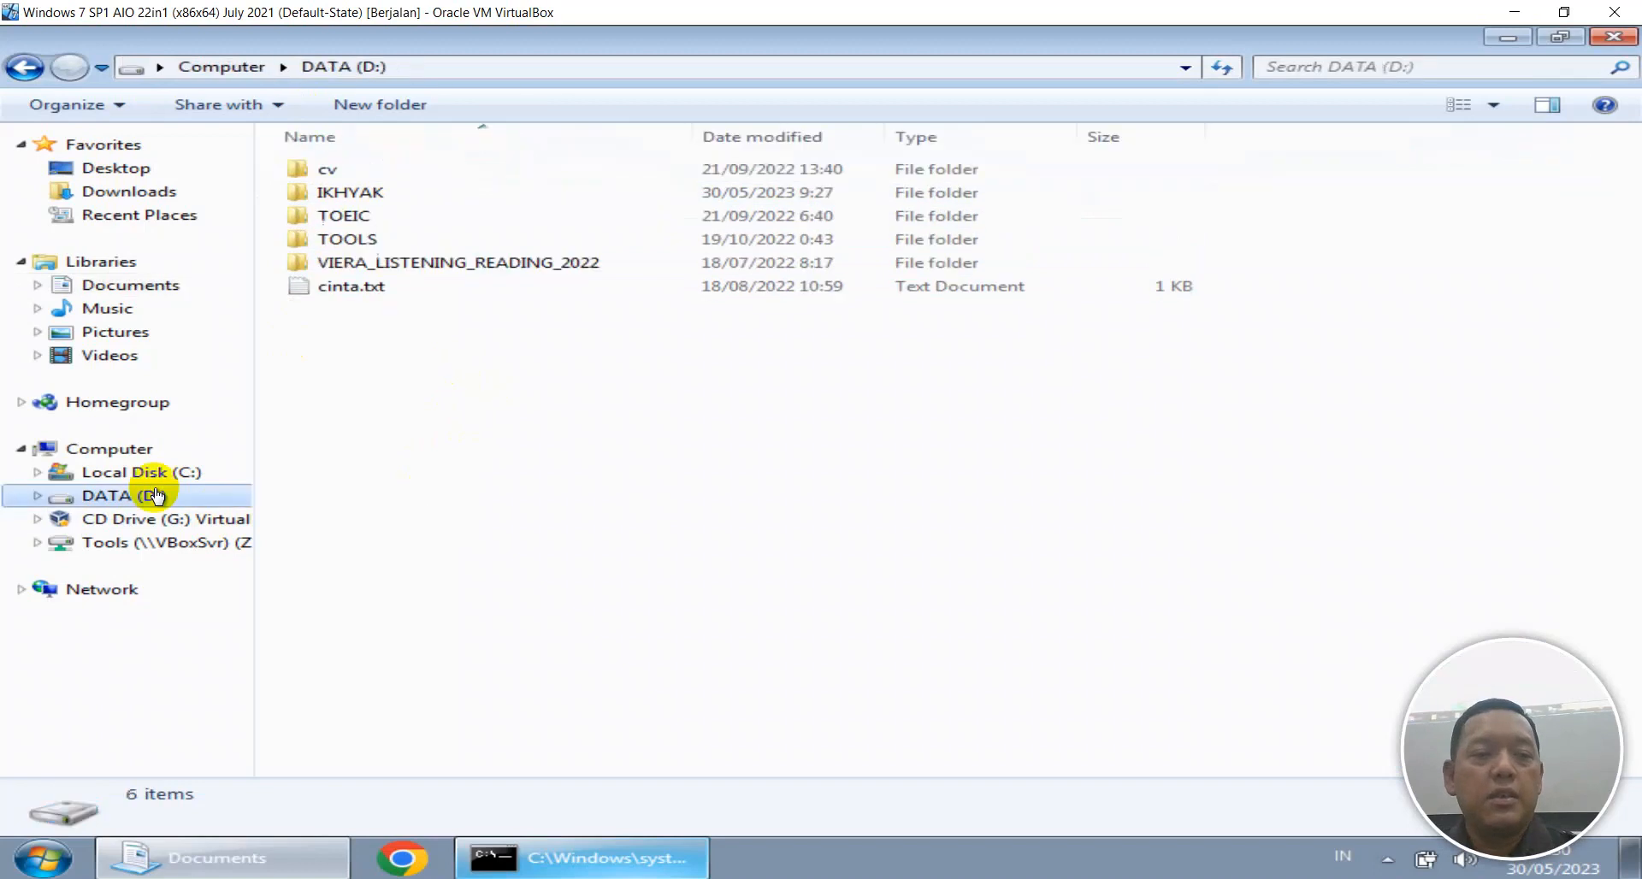
Add Everyone to DATA (D:)'s security permissions with Full control Allow, skipping the pagefile.sys error.
{"action": "right_click", "coordinate": [154, 494]}
{"action": "left_click", "coordinate": [377, 470]}
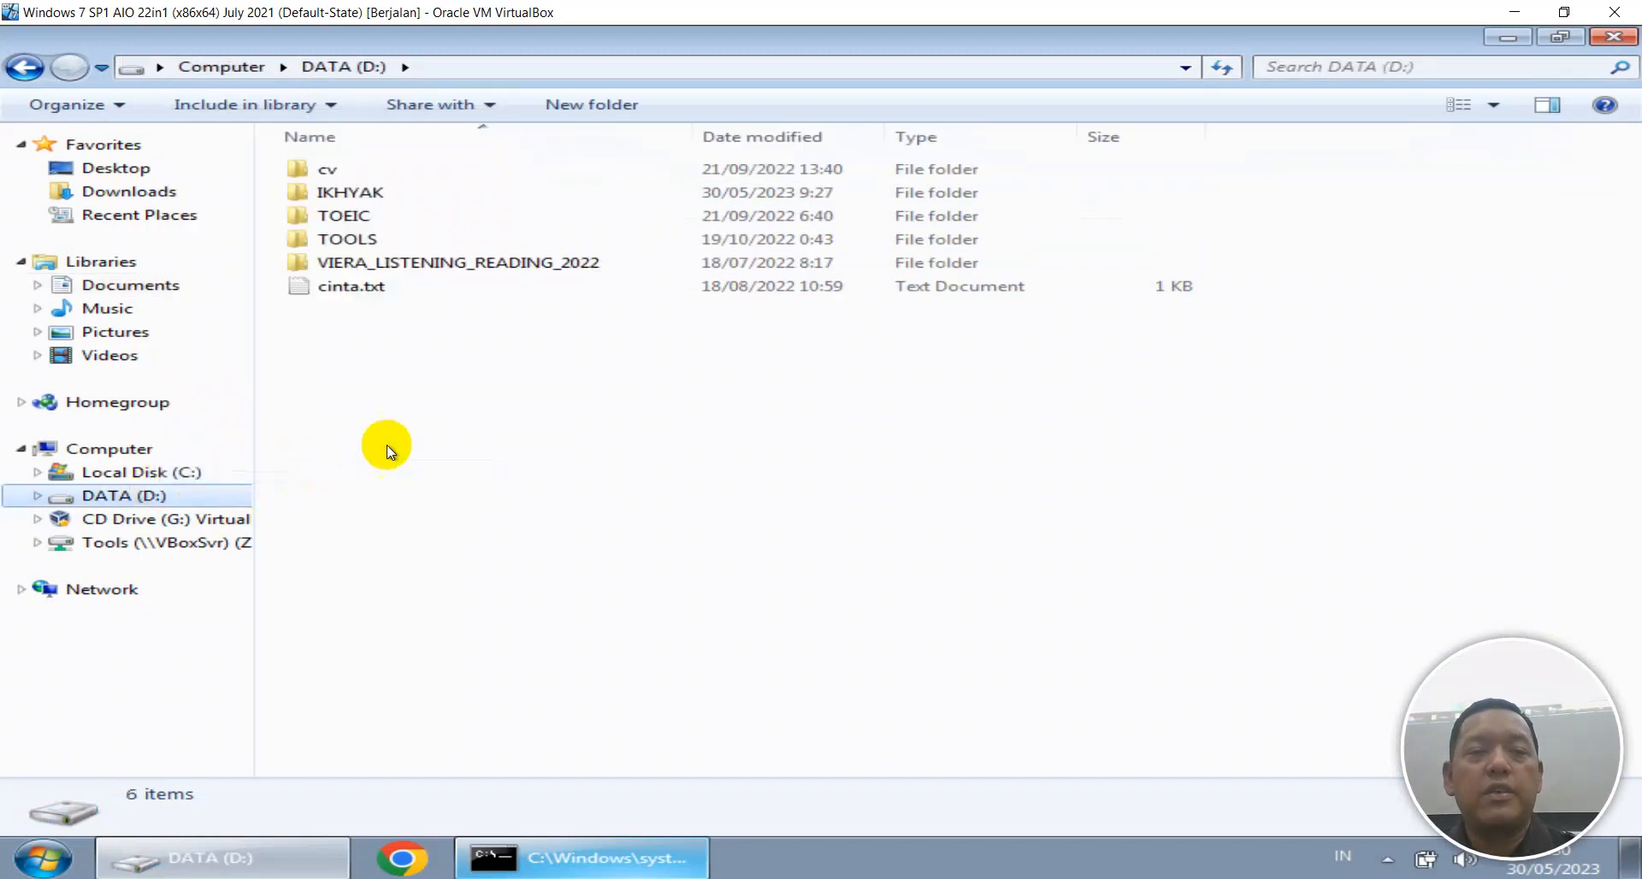
{"action": "left_click", "coordinate": [429, 326]}
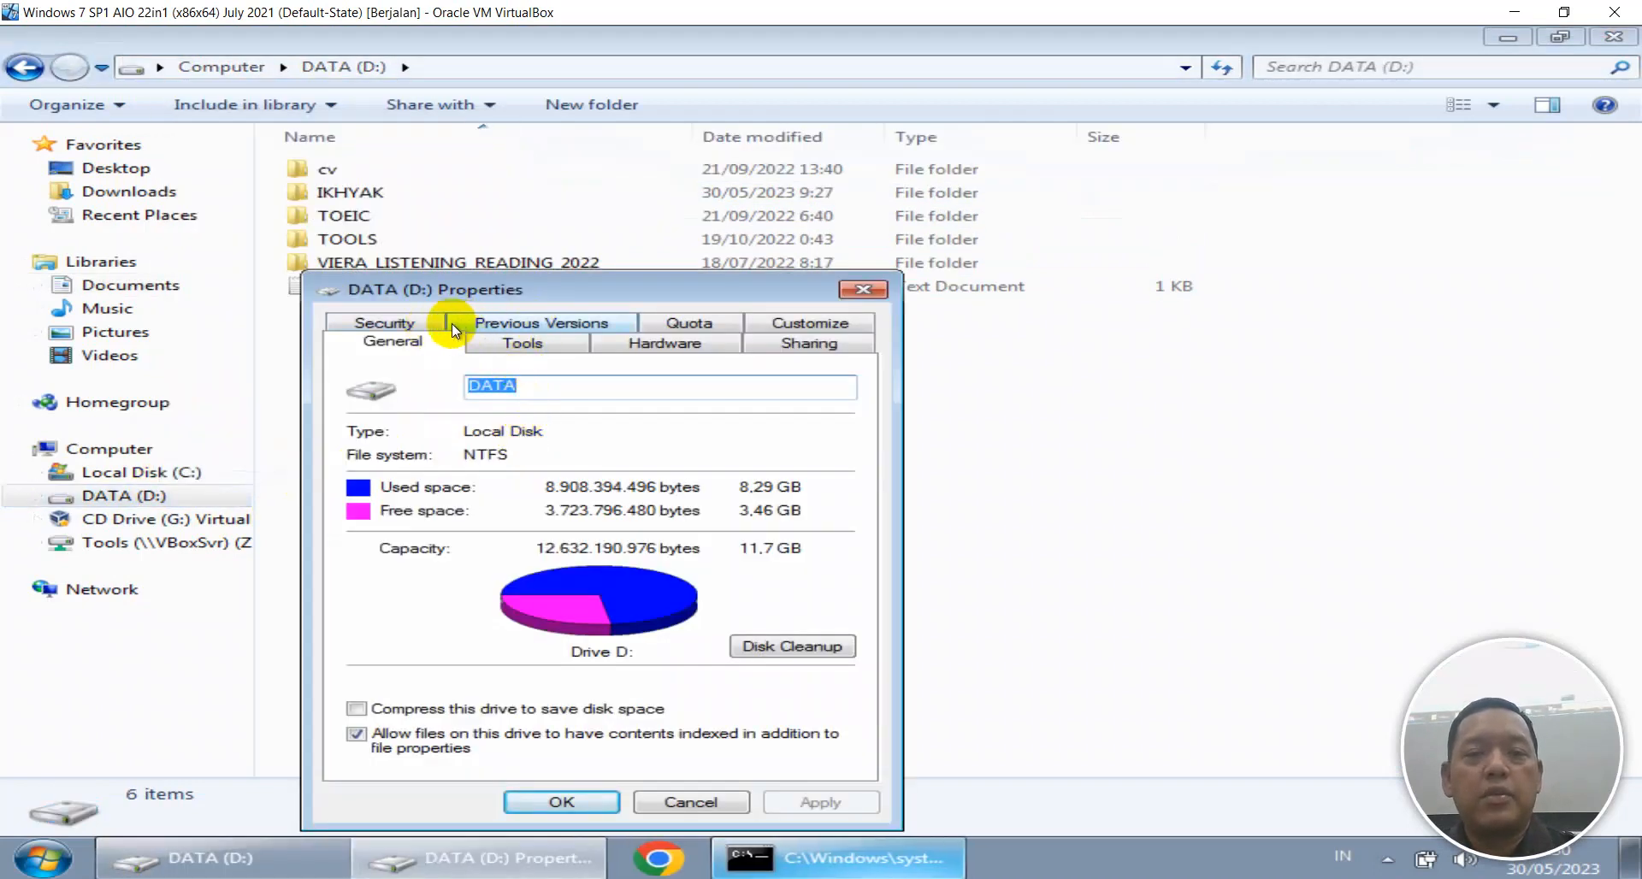
{"action": "left_click", "coordinate": [774, 528]}
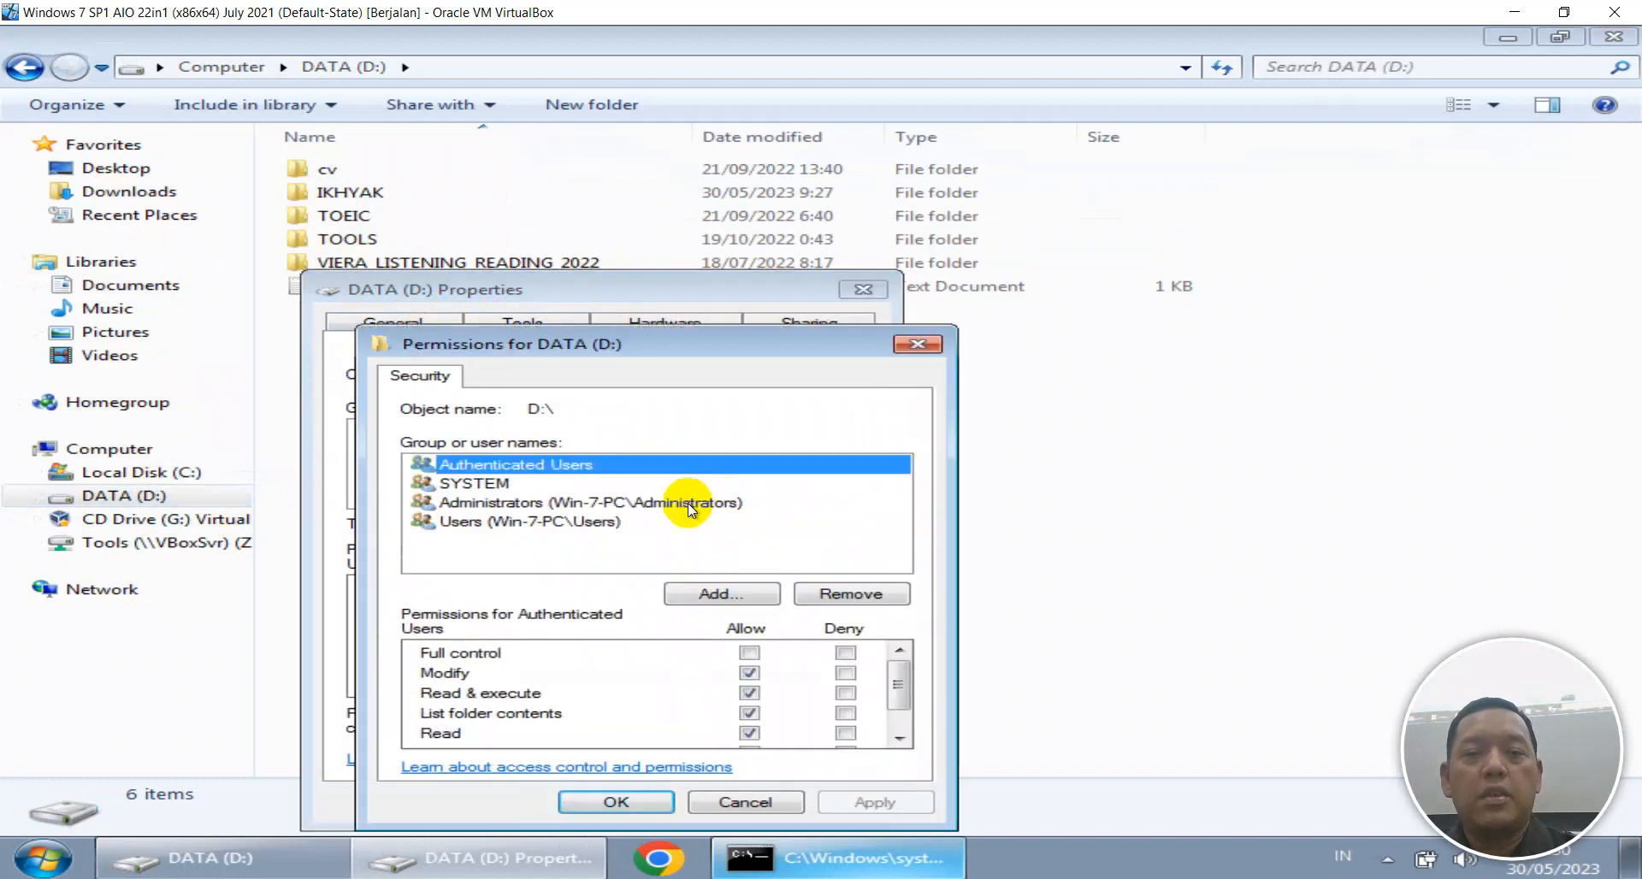
{"action": "left_click", "coordinate": [718, 590]}
{"action": "left_click", "coordinate": [522, 611]}
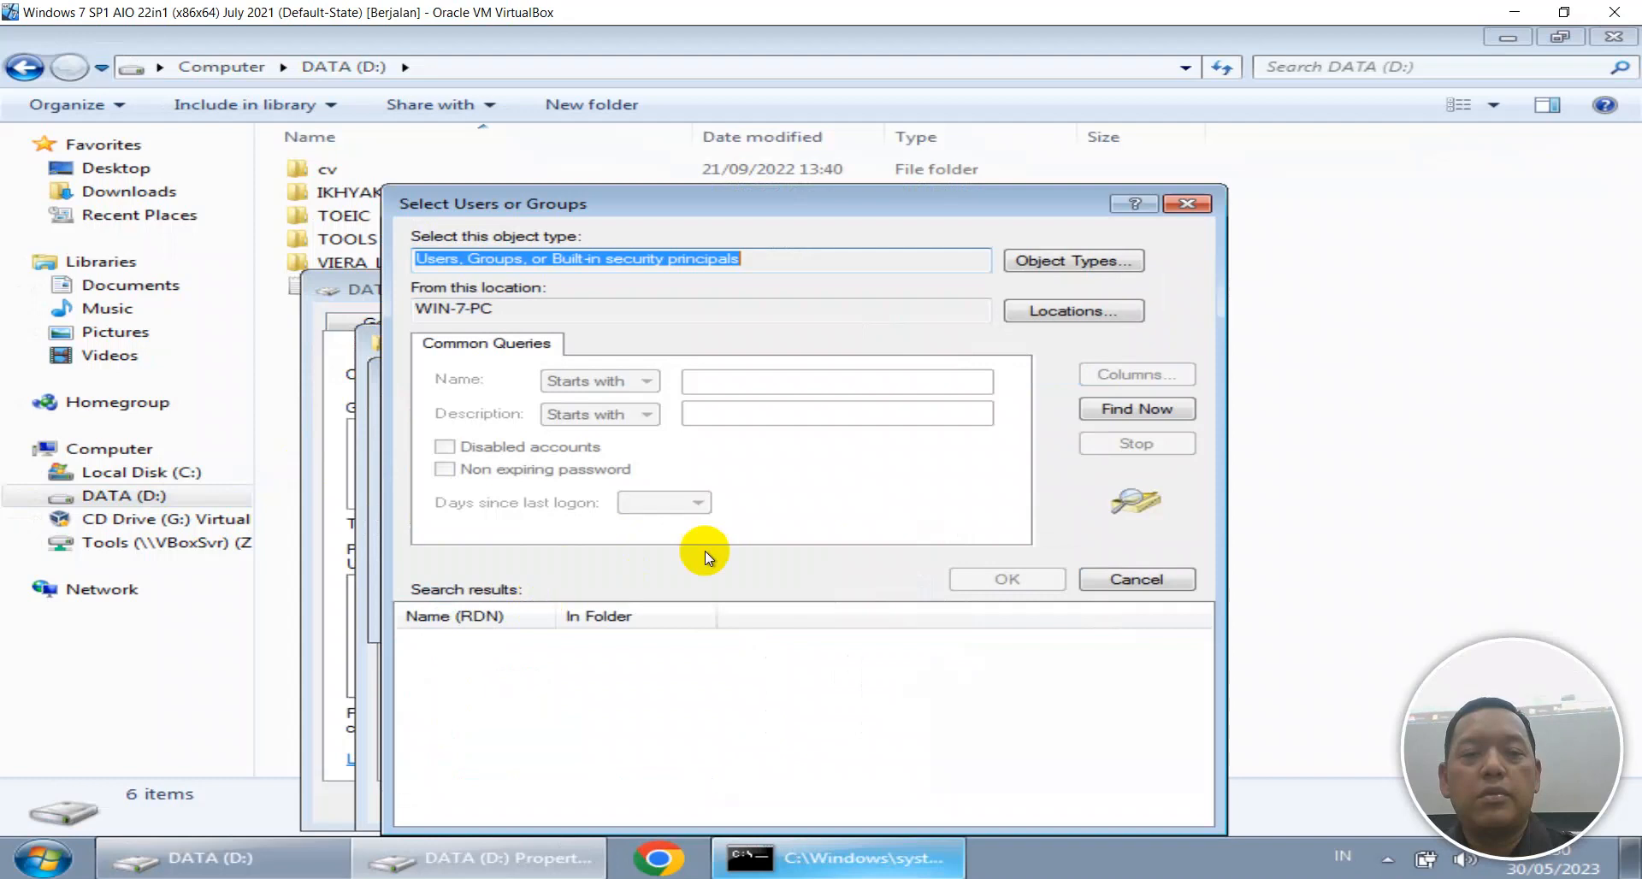
{"action": "left_click", "coordinate": [1072, 414]}
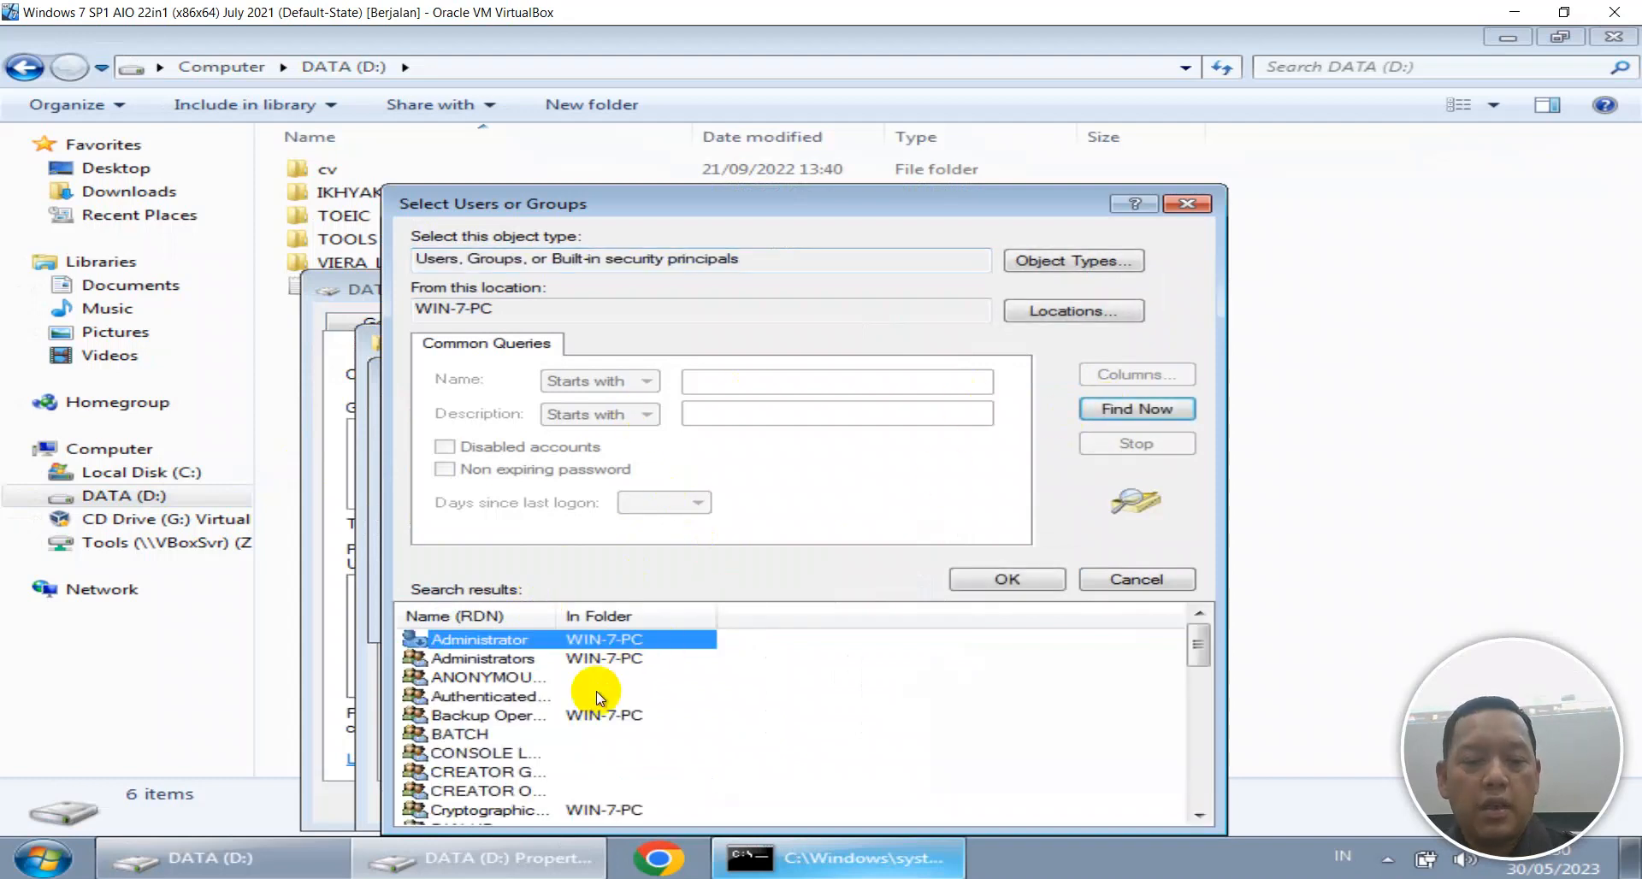
{"action": "scroll", "coordinate": [597, 691], "scroll_direction": "down", "scroll_amount": 3}
{"action": "double_click", "coordinate": [510, 673]}
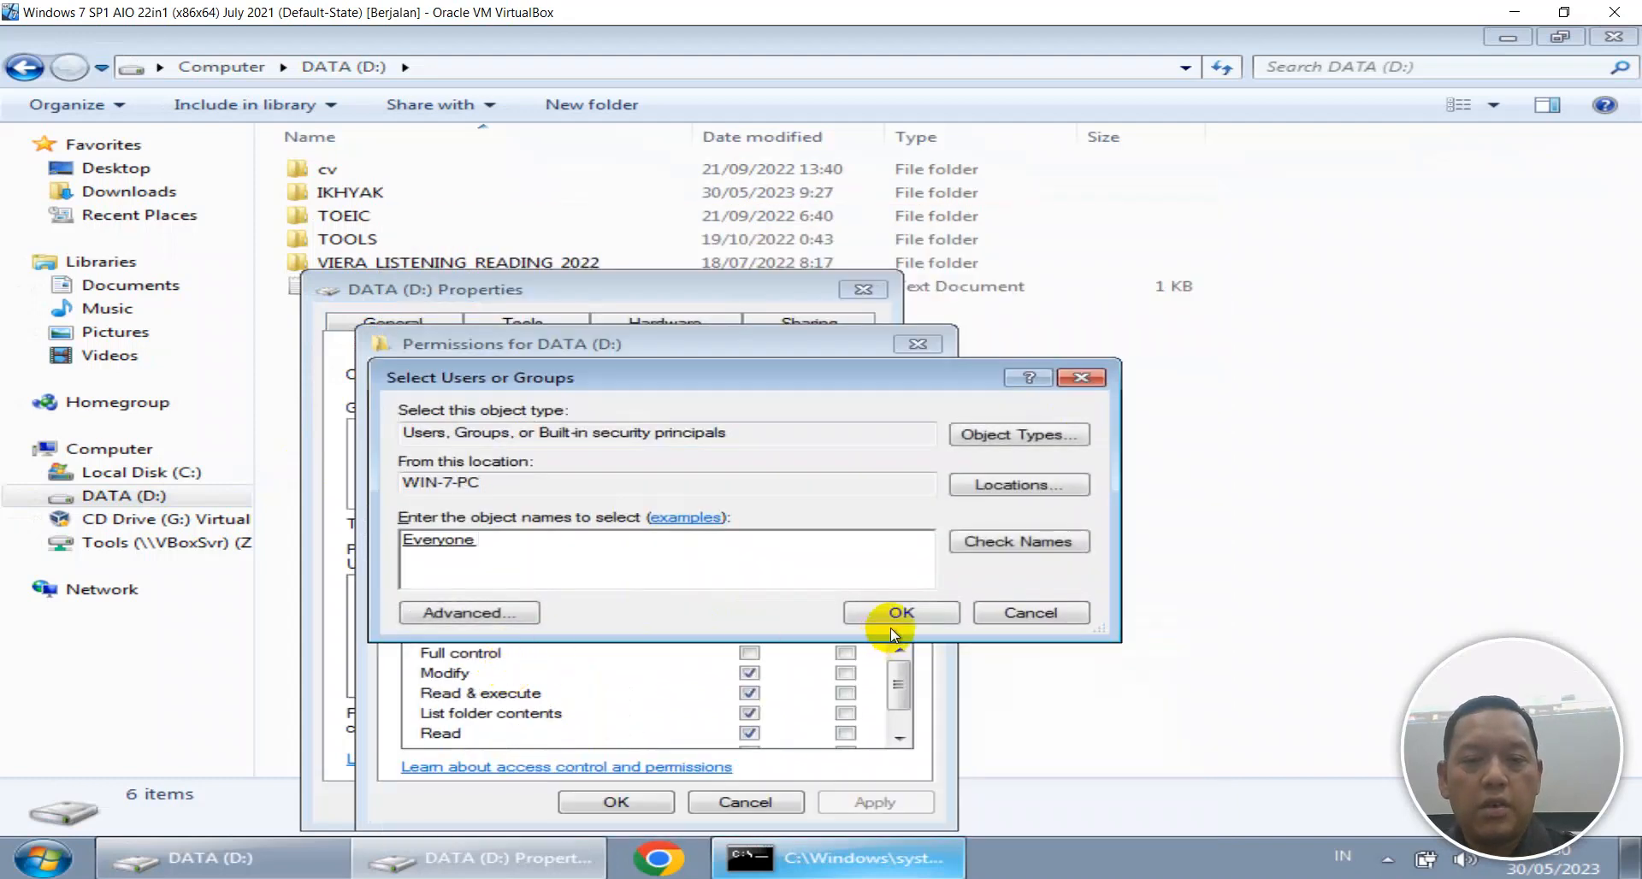
{"action": "left_click", "coordinate": [894, 614]}
{"action": "left_click", "coordinate": [750, 653]}
{"action": "left_click", "coordinate": [864, 801]}
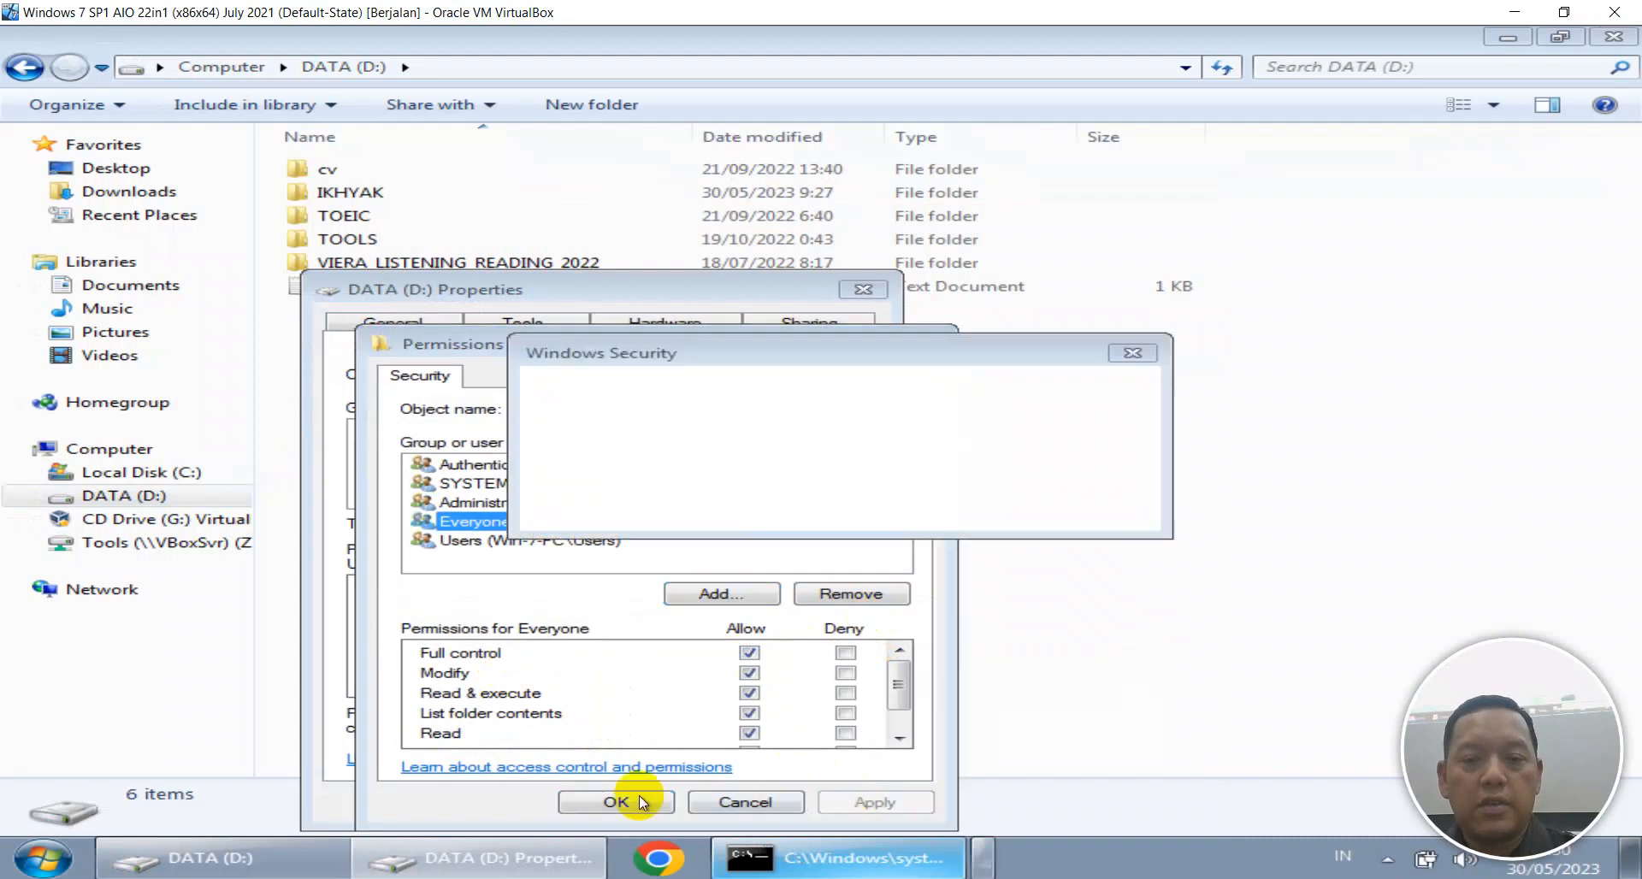
{"action": "left_click", "coordinate": [920, 549]}
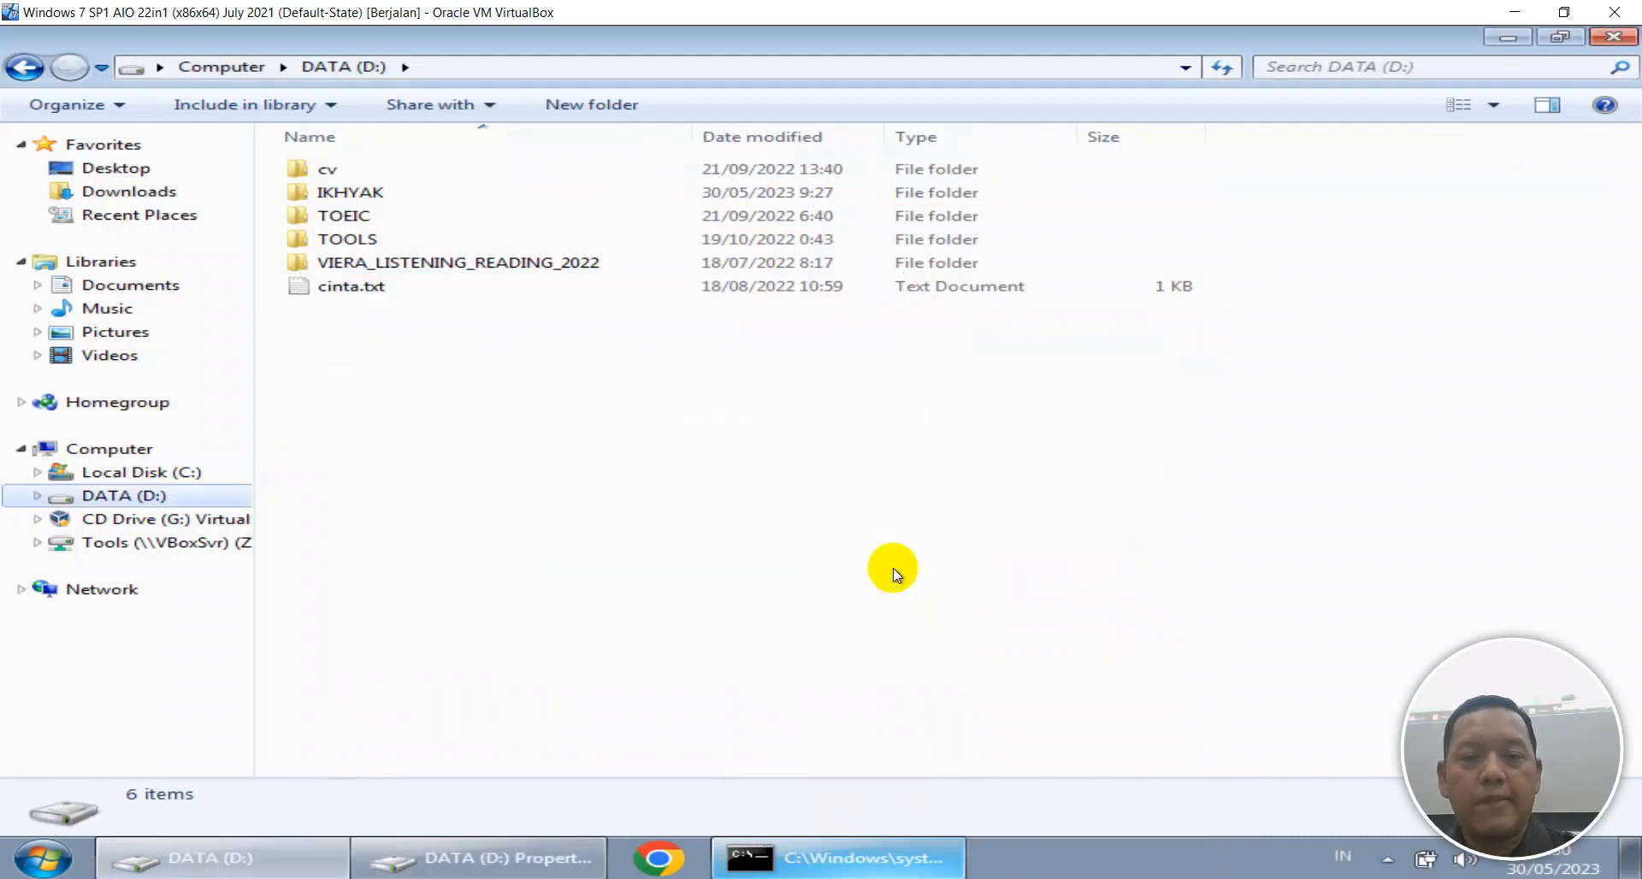
Try sharing the IKHYAK folder on D: with specific people, which fails.
{"action": "left_click", "coordinate": [366, 191]}
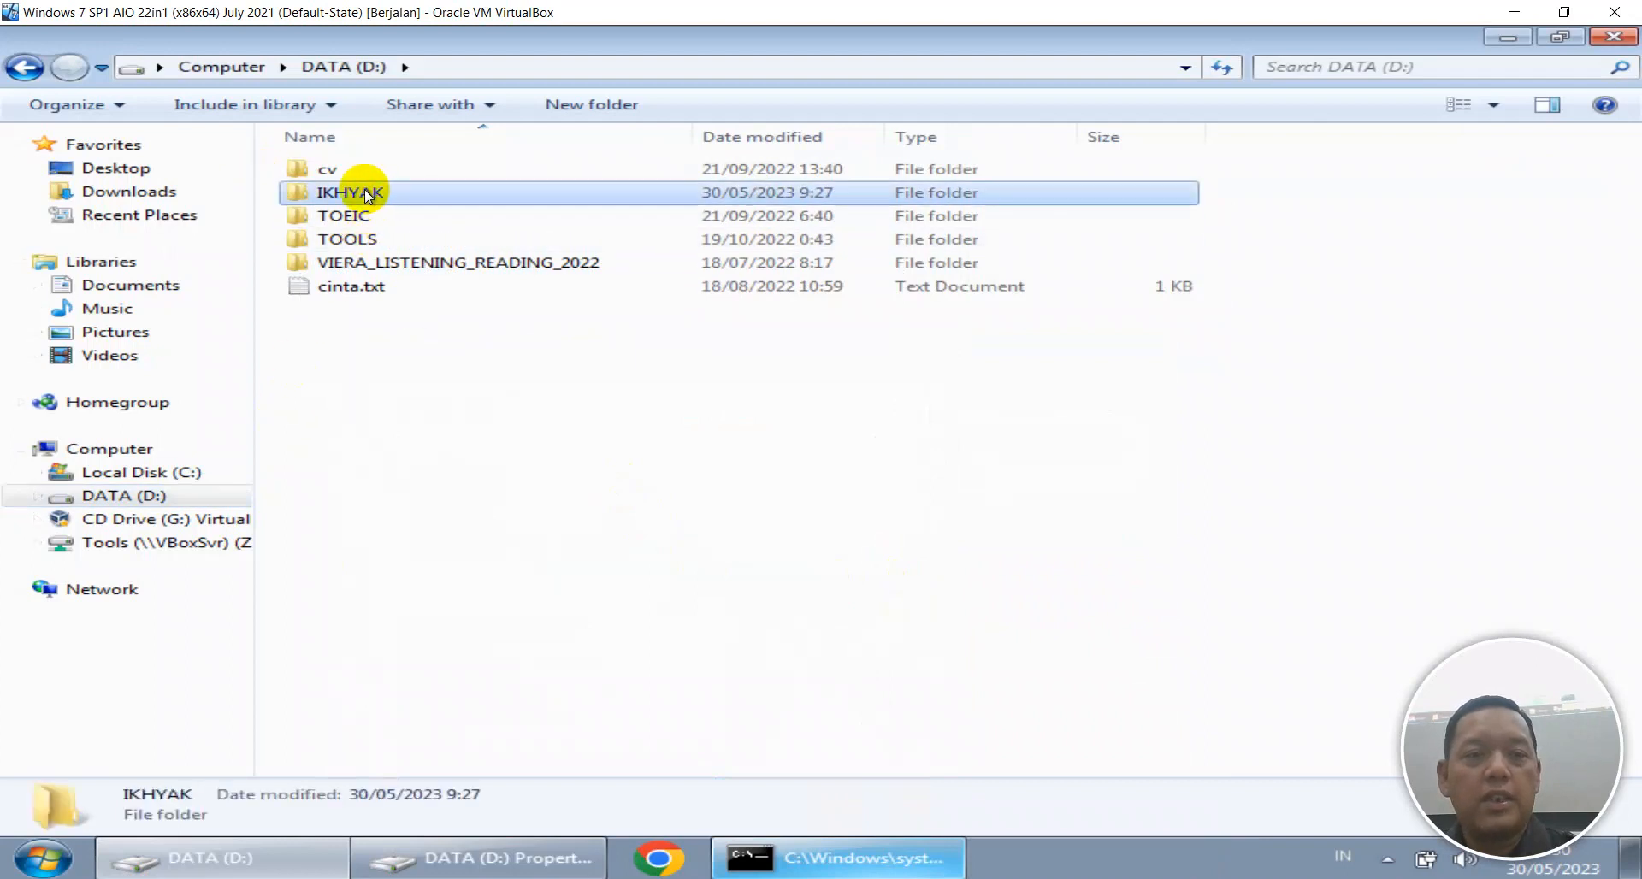
{"action": "right_click", "coordinate": [366, 191]}
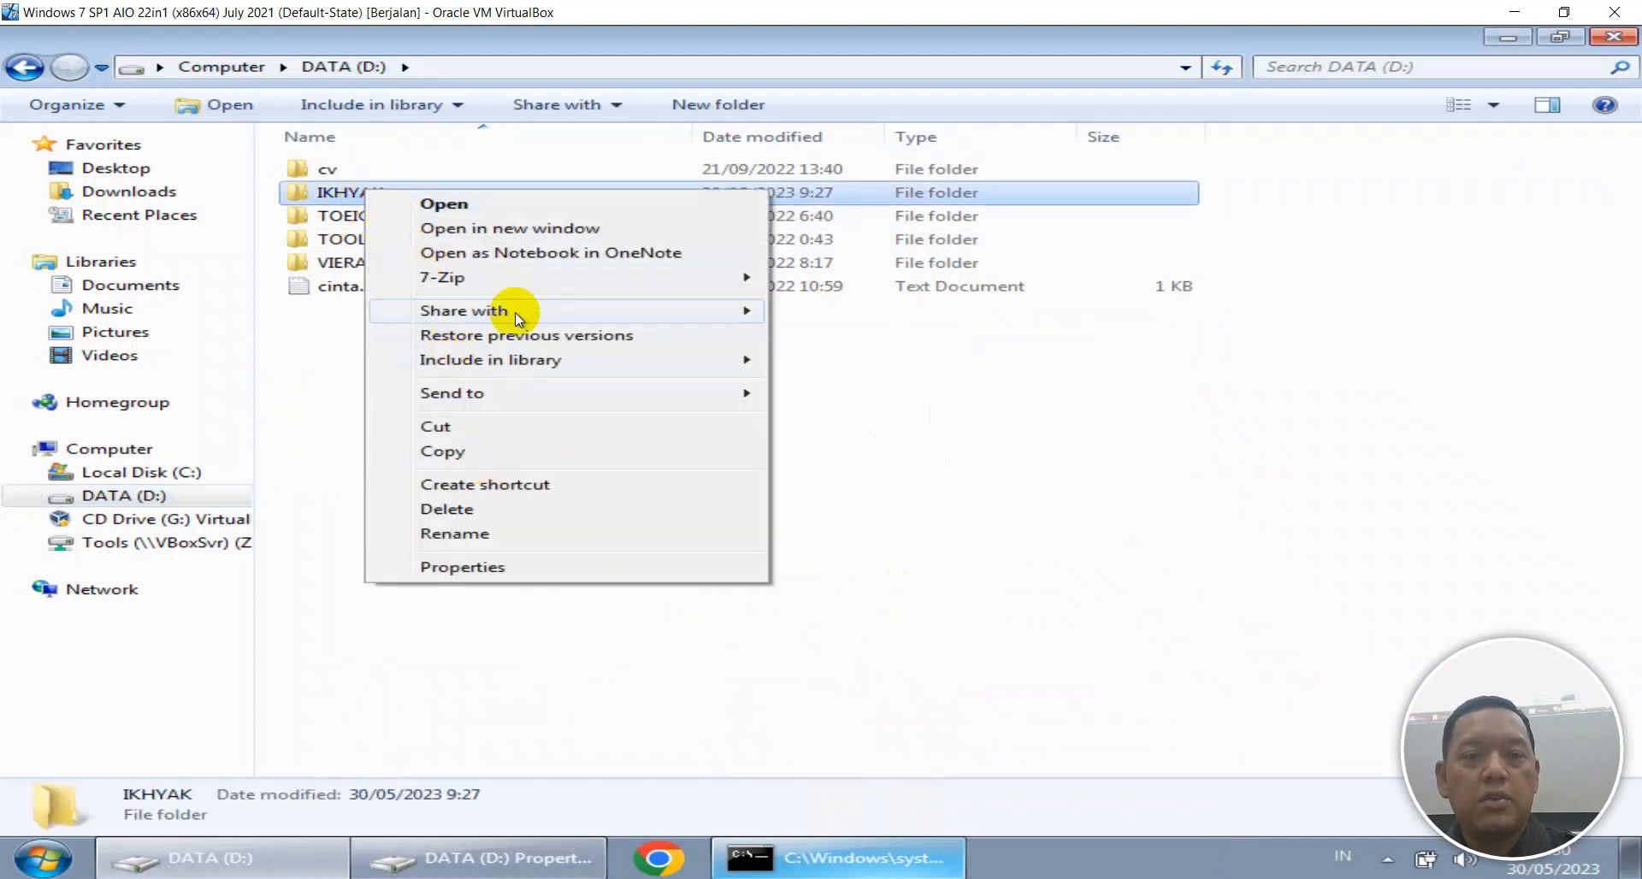
{"action": "mouse_move", "coordinate": [515, 311]}
{"action": "left_click", "coordinate": [830, 393]}
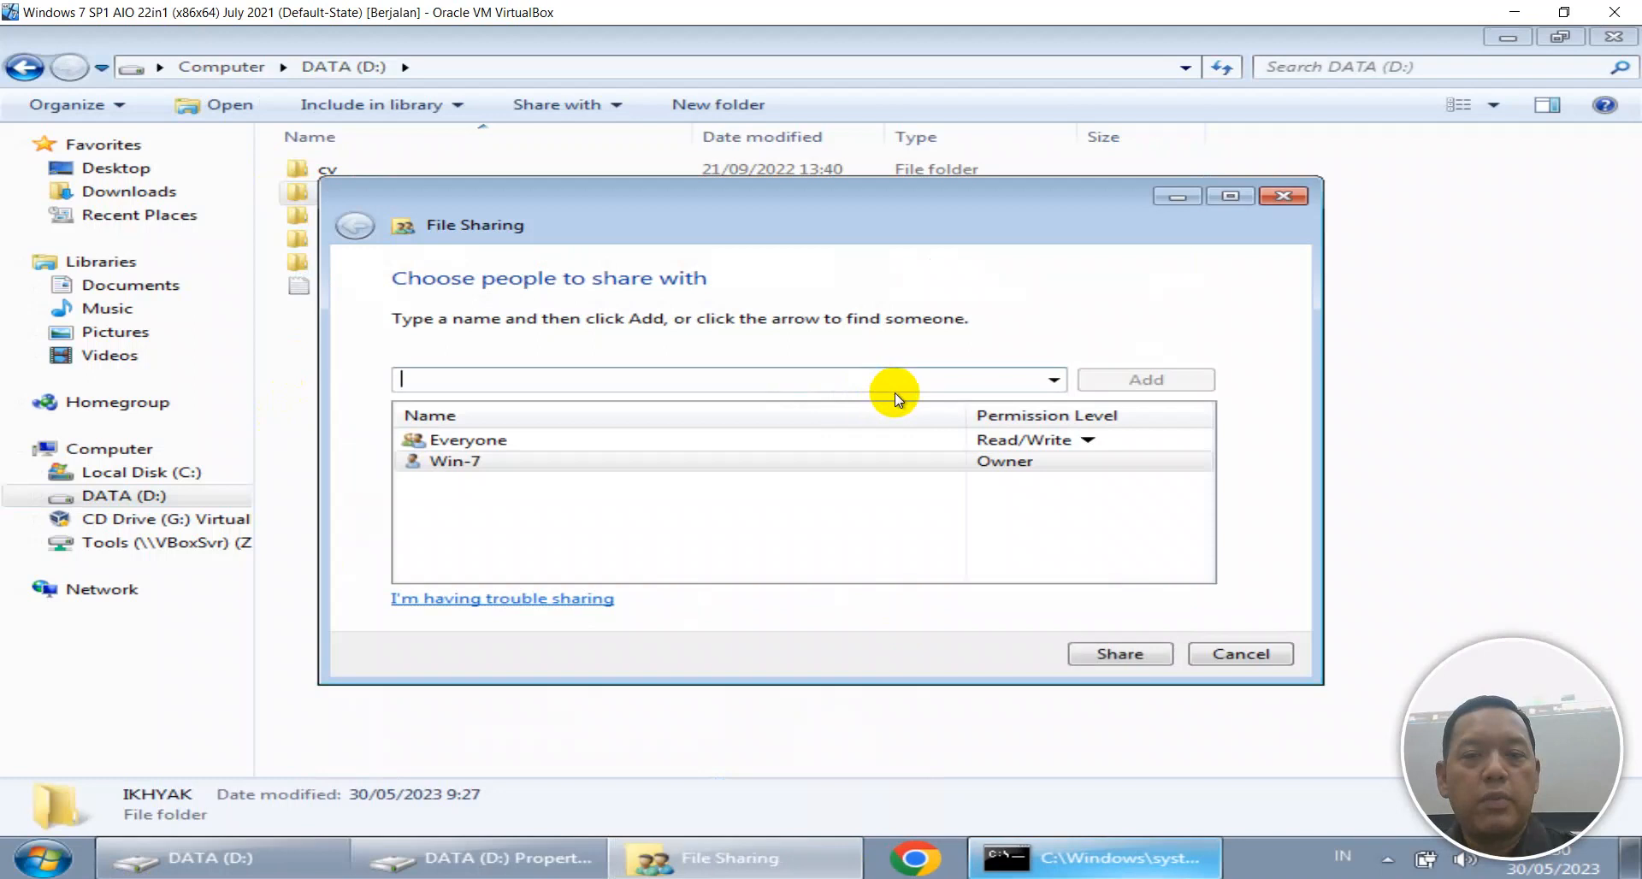
{"action": "left_click", "coordinate": [1134, 655]}
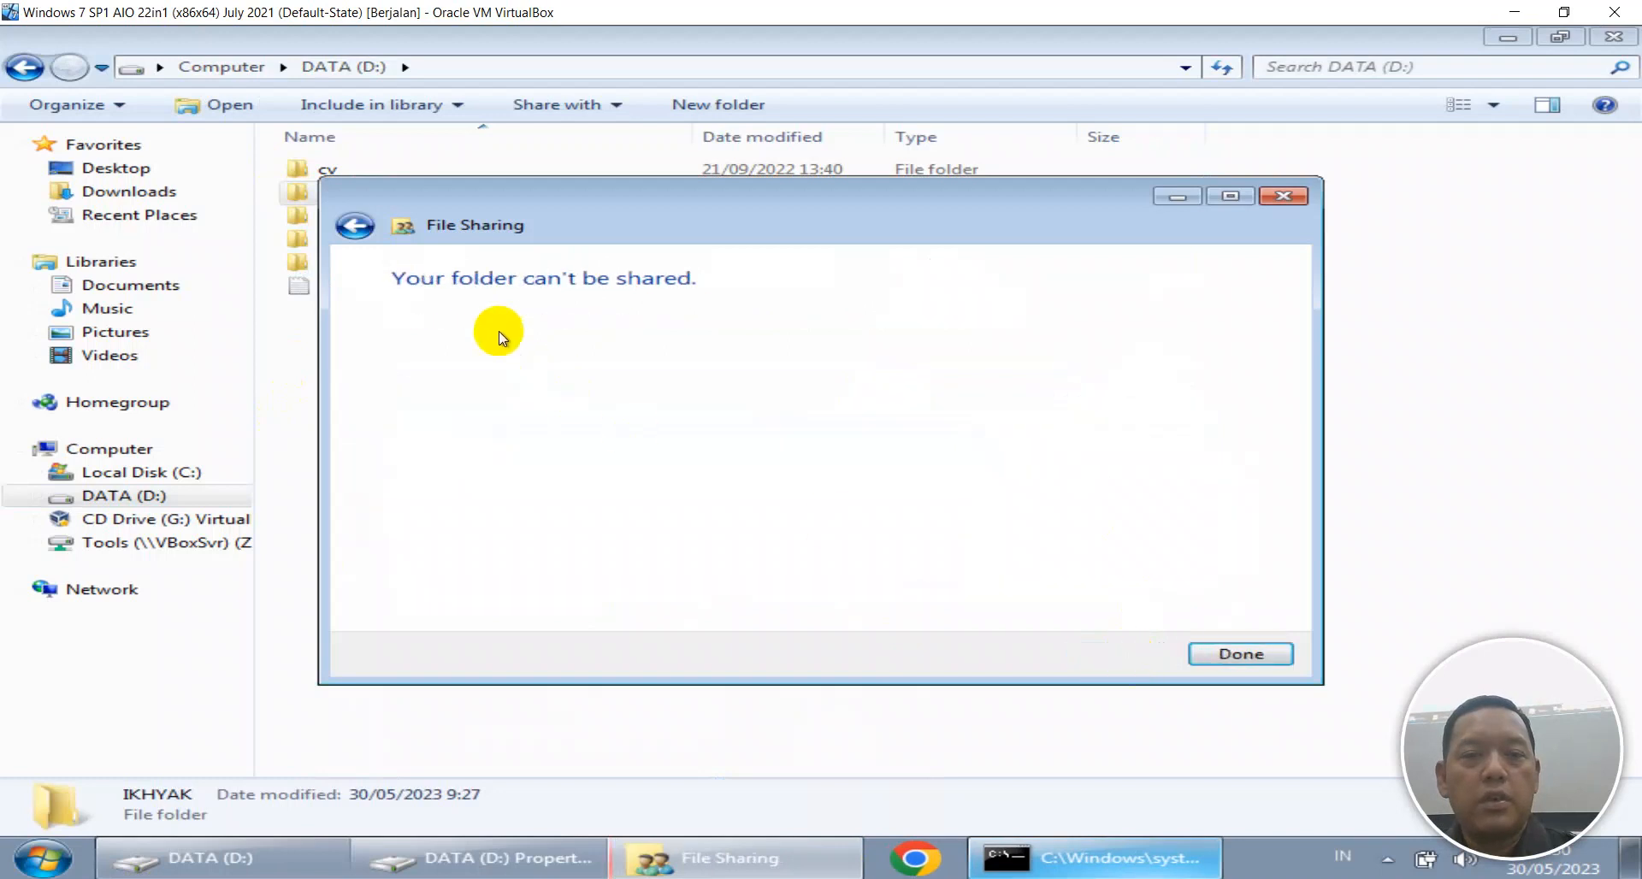
{"action": "left_click", "coordinate": [1254, 657]}
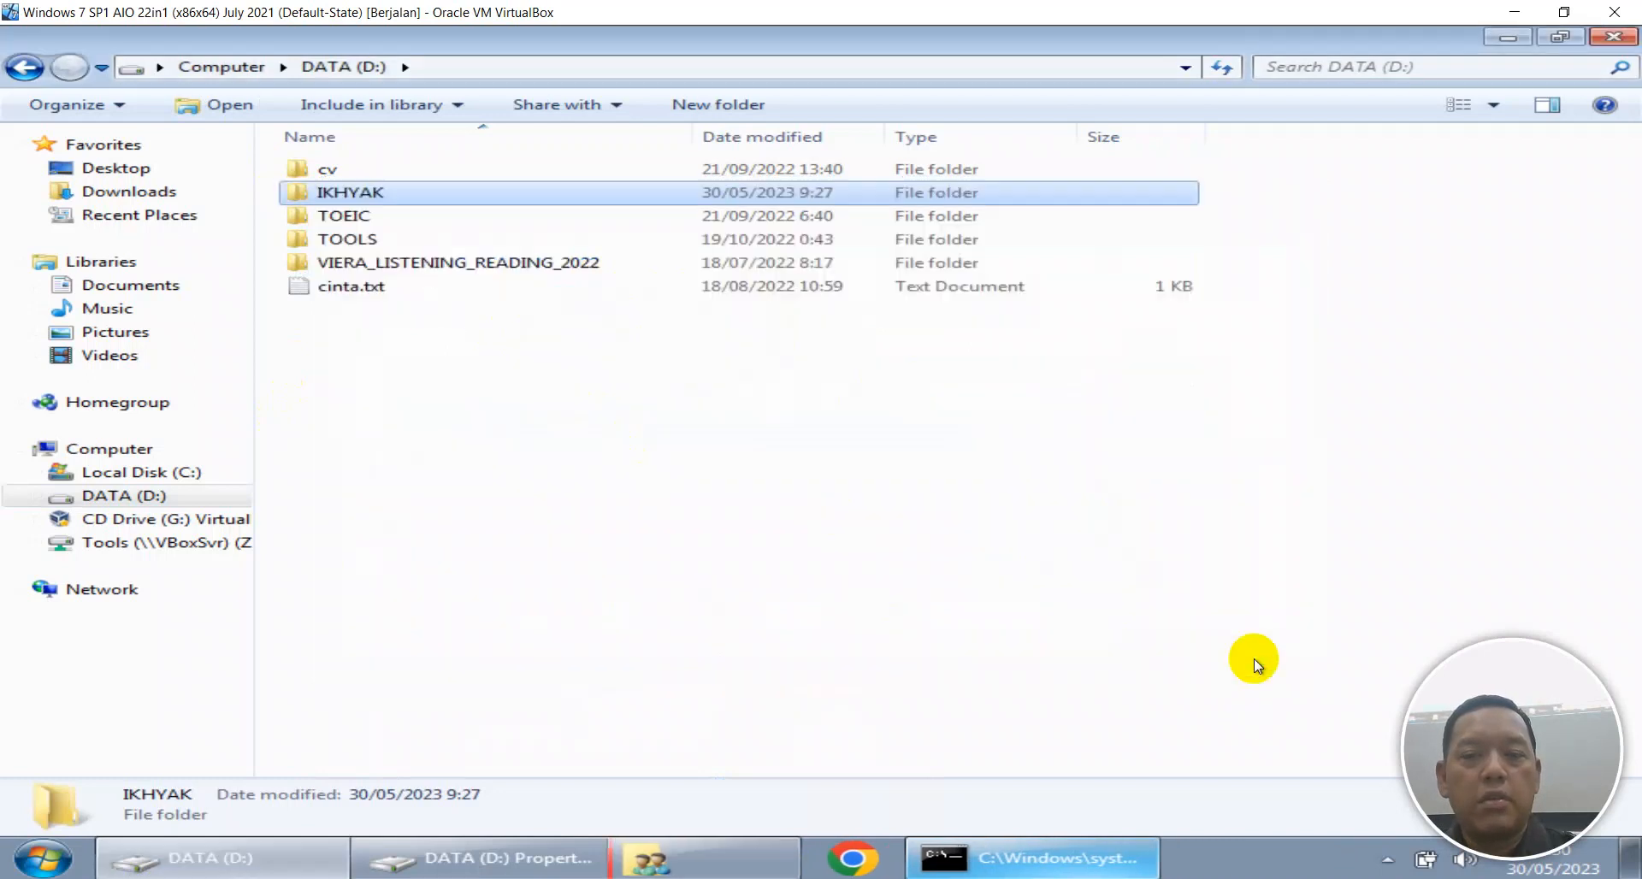
Retry sharing IKHYAK from its Properties Sharing tab, which fails again, and close Properties.
{"action": "left_click", "coordinate": [364, 196]}
{"action": "right_click", "coordinate": [364, 197]}
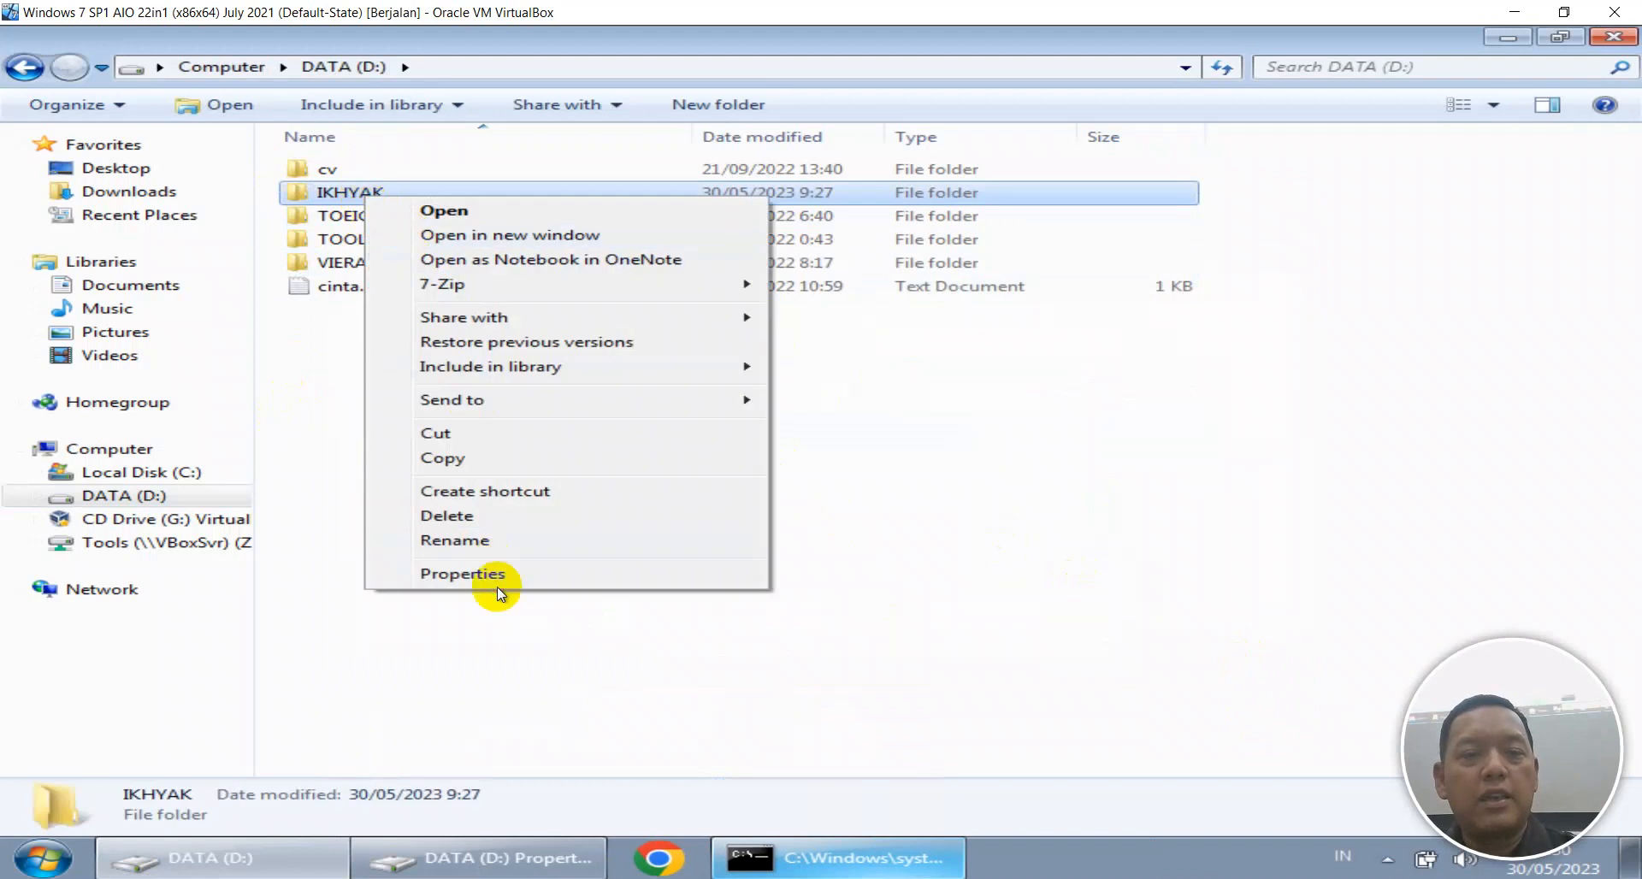
{"action": "left_click", "coordinate": [494, 578]}
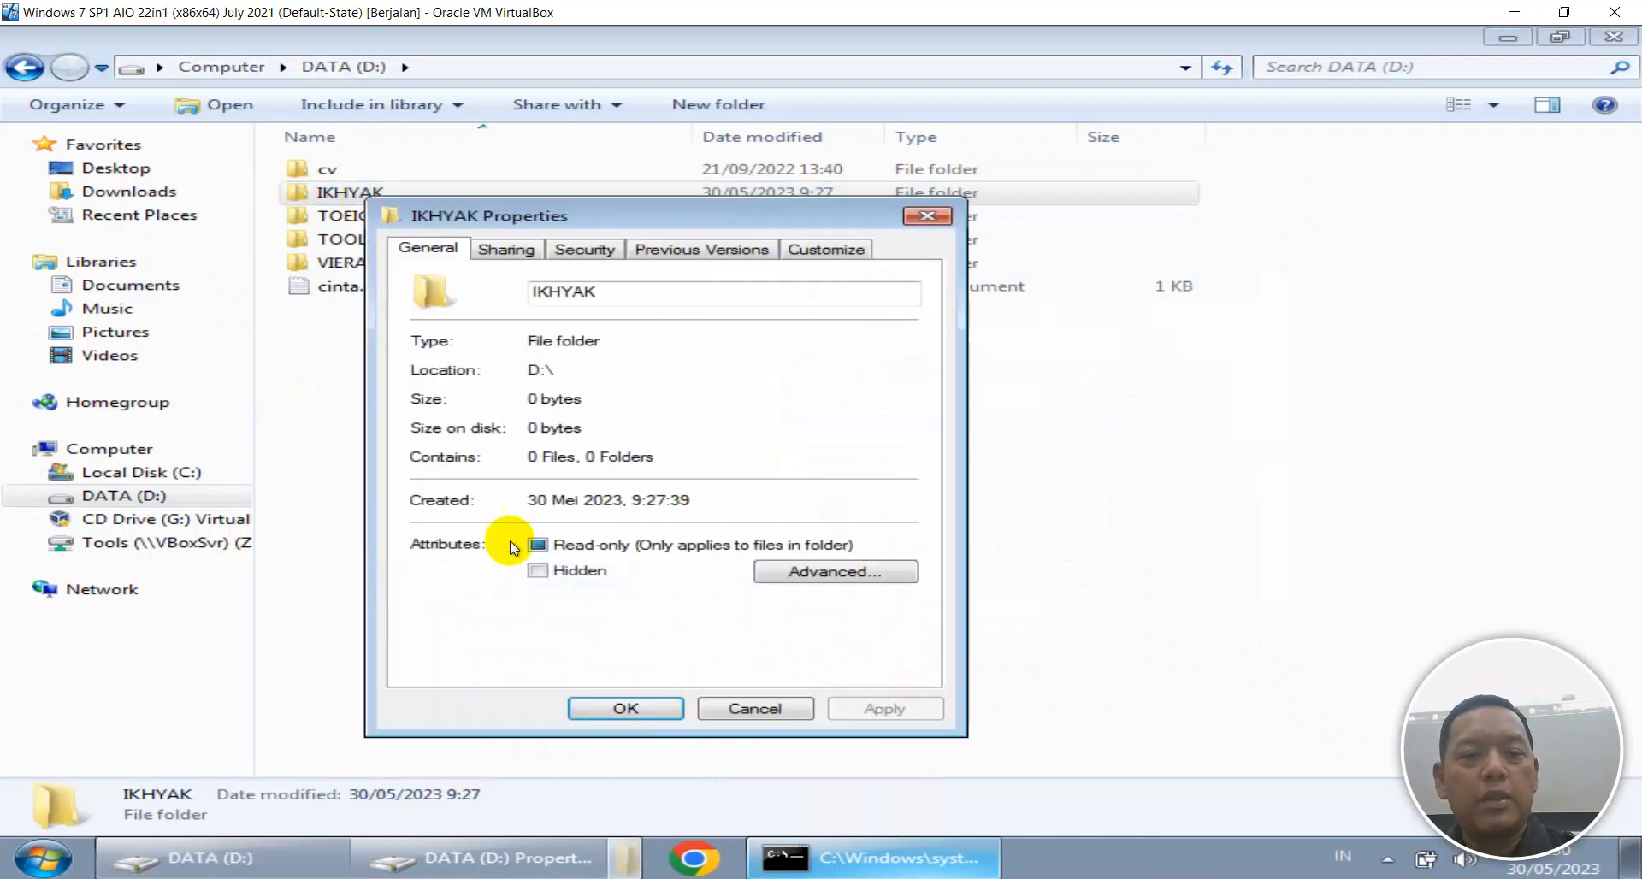
{"action": "left_click", "coordinate": [504, 254]}
{"action": "left_click", "coordinate": [523, 404]}
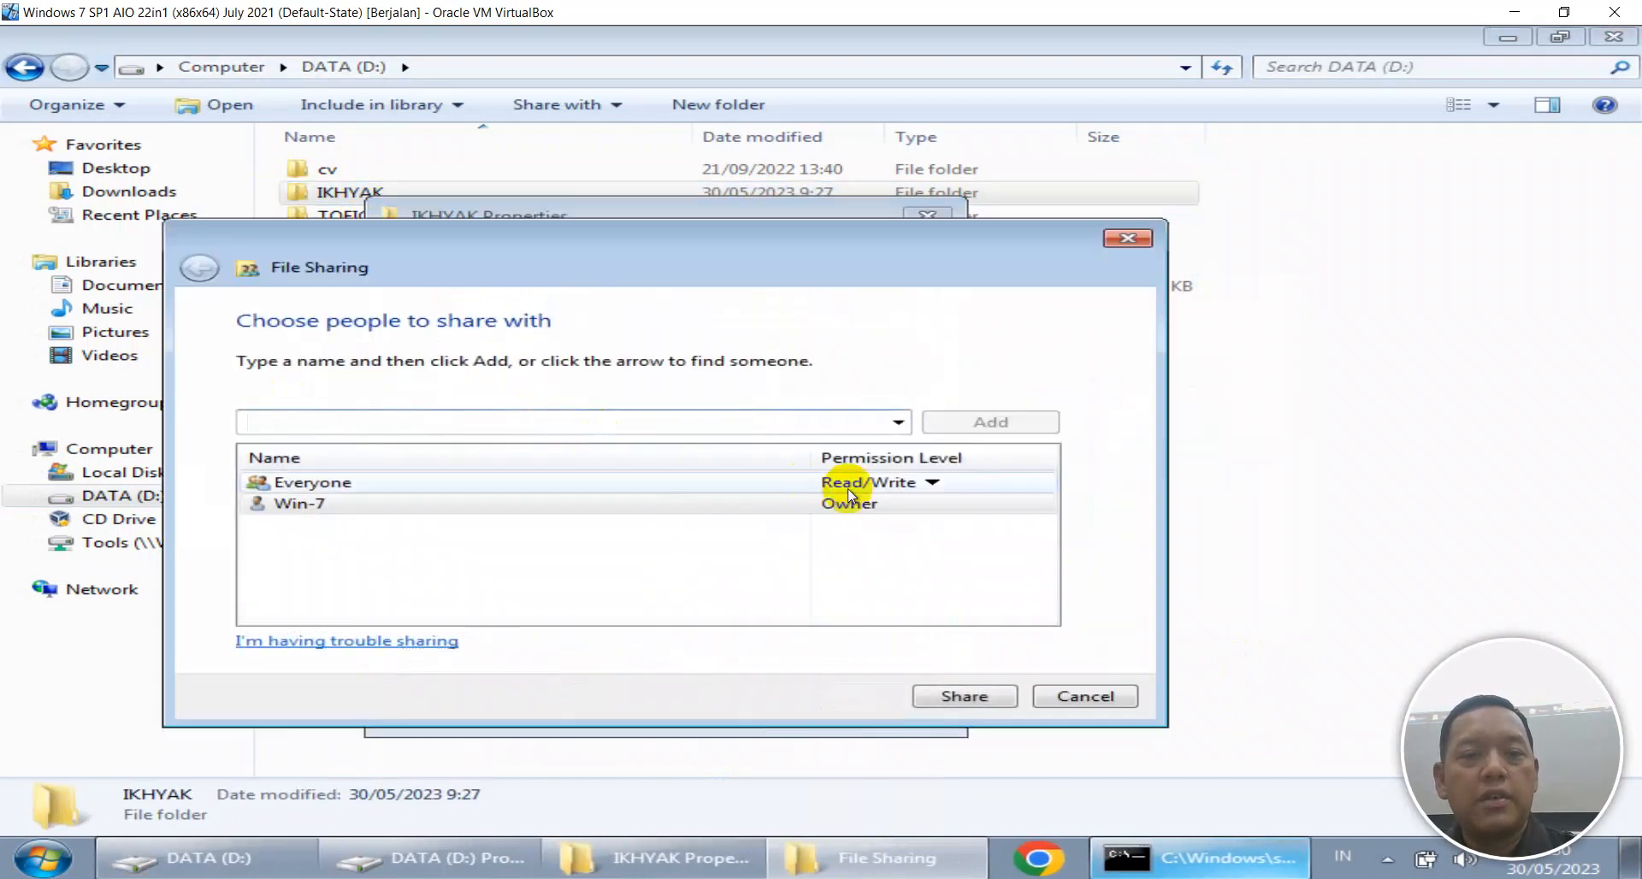
{"action": "left_click", "coordinate": [966, 695]}
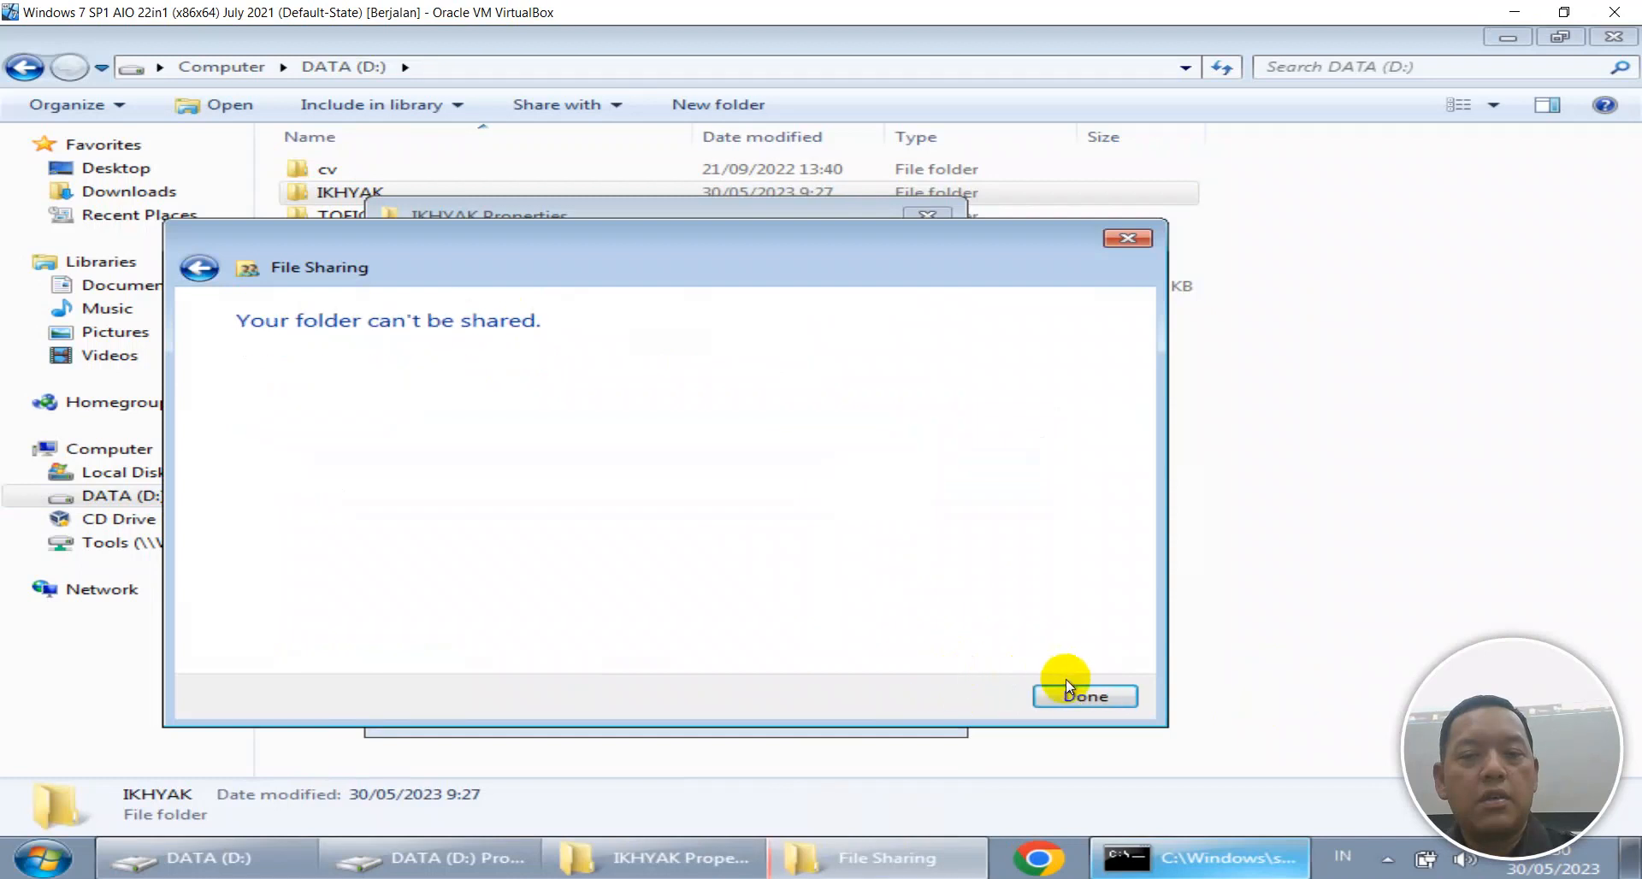
{"action": "left_click", "coordinate": [1066, 688]}
{"action": "left_click", "coordinate": [826, 712]}
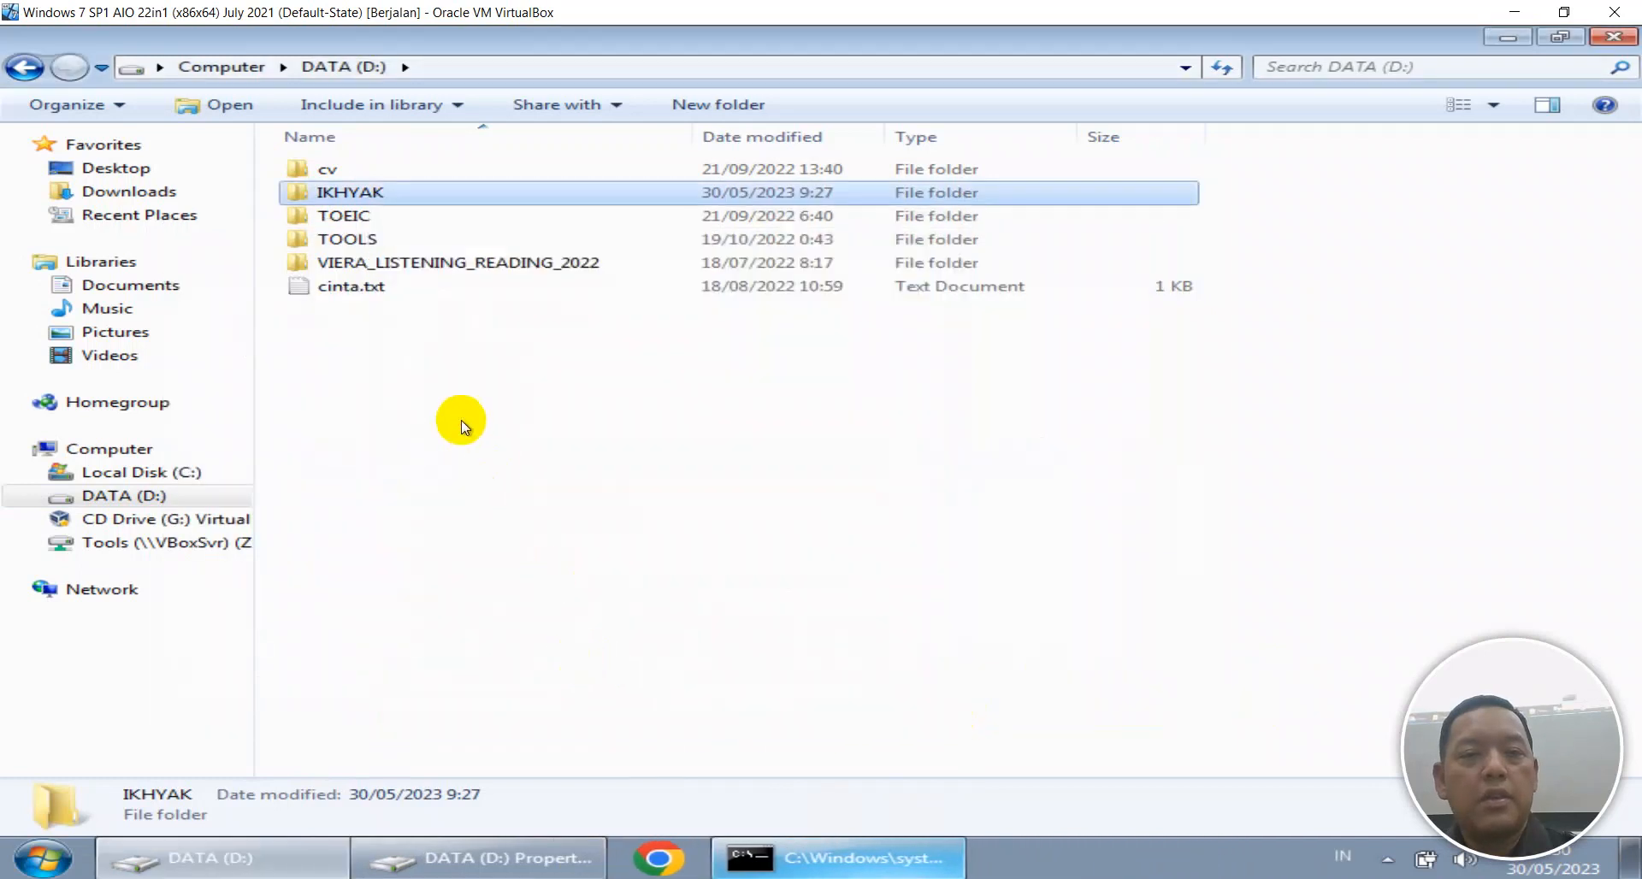
Attempt to share the TOEIC folder with specific people, which fails, then show Documents.
{"action": "left_click", "coordinate": [336, 244]}
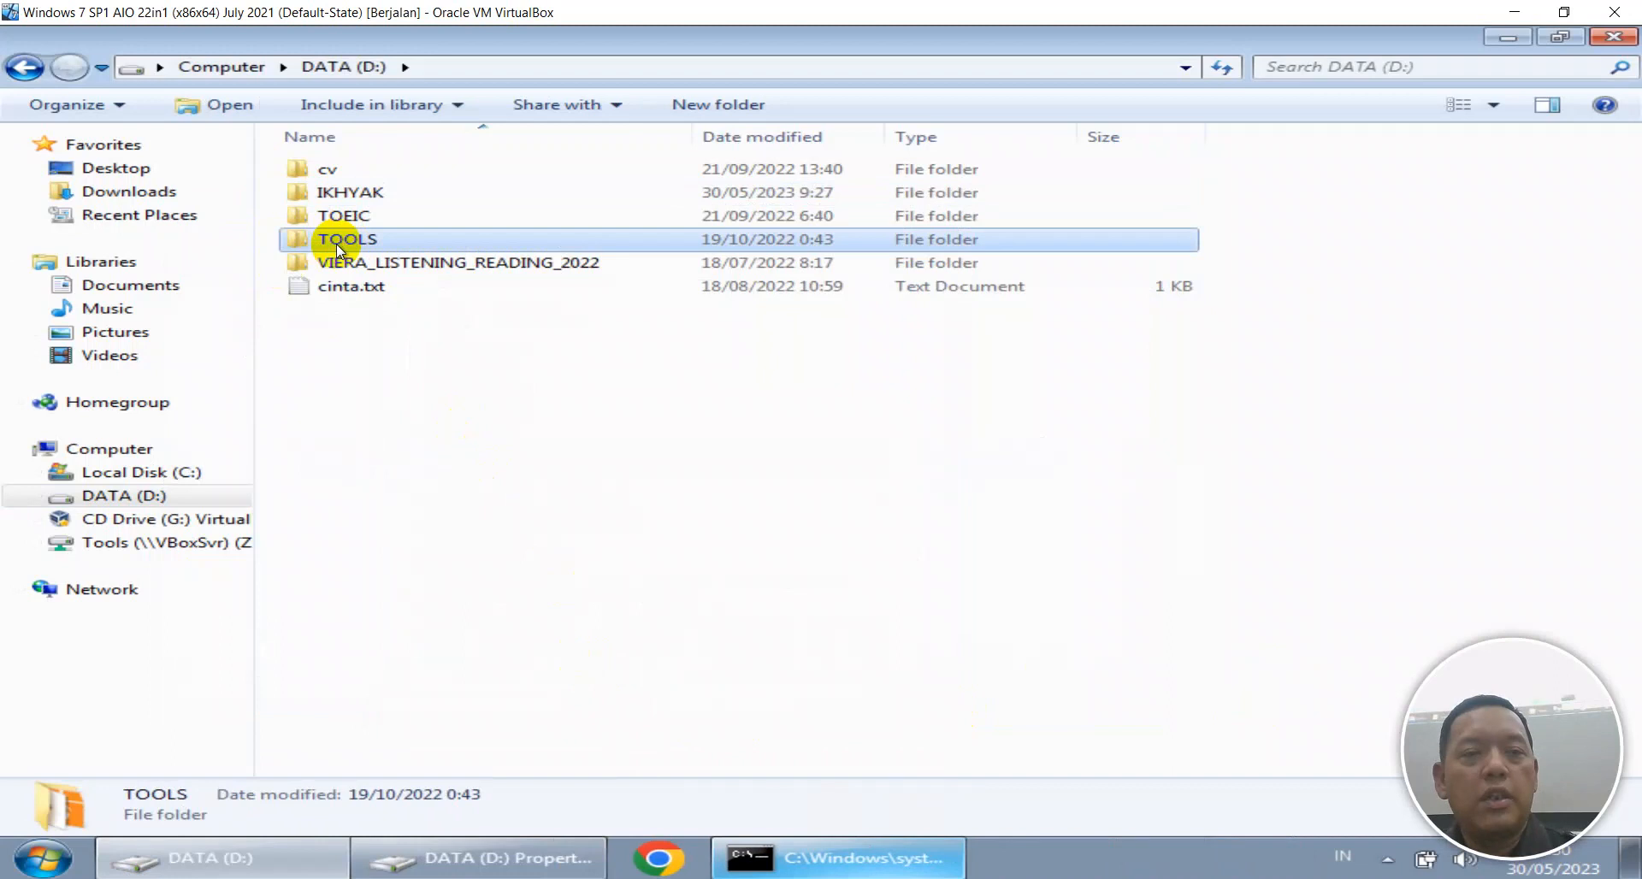
{"action": "left_click", "coordinate": [342, 220]}
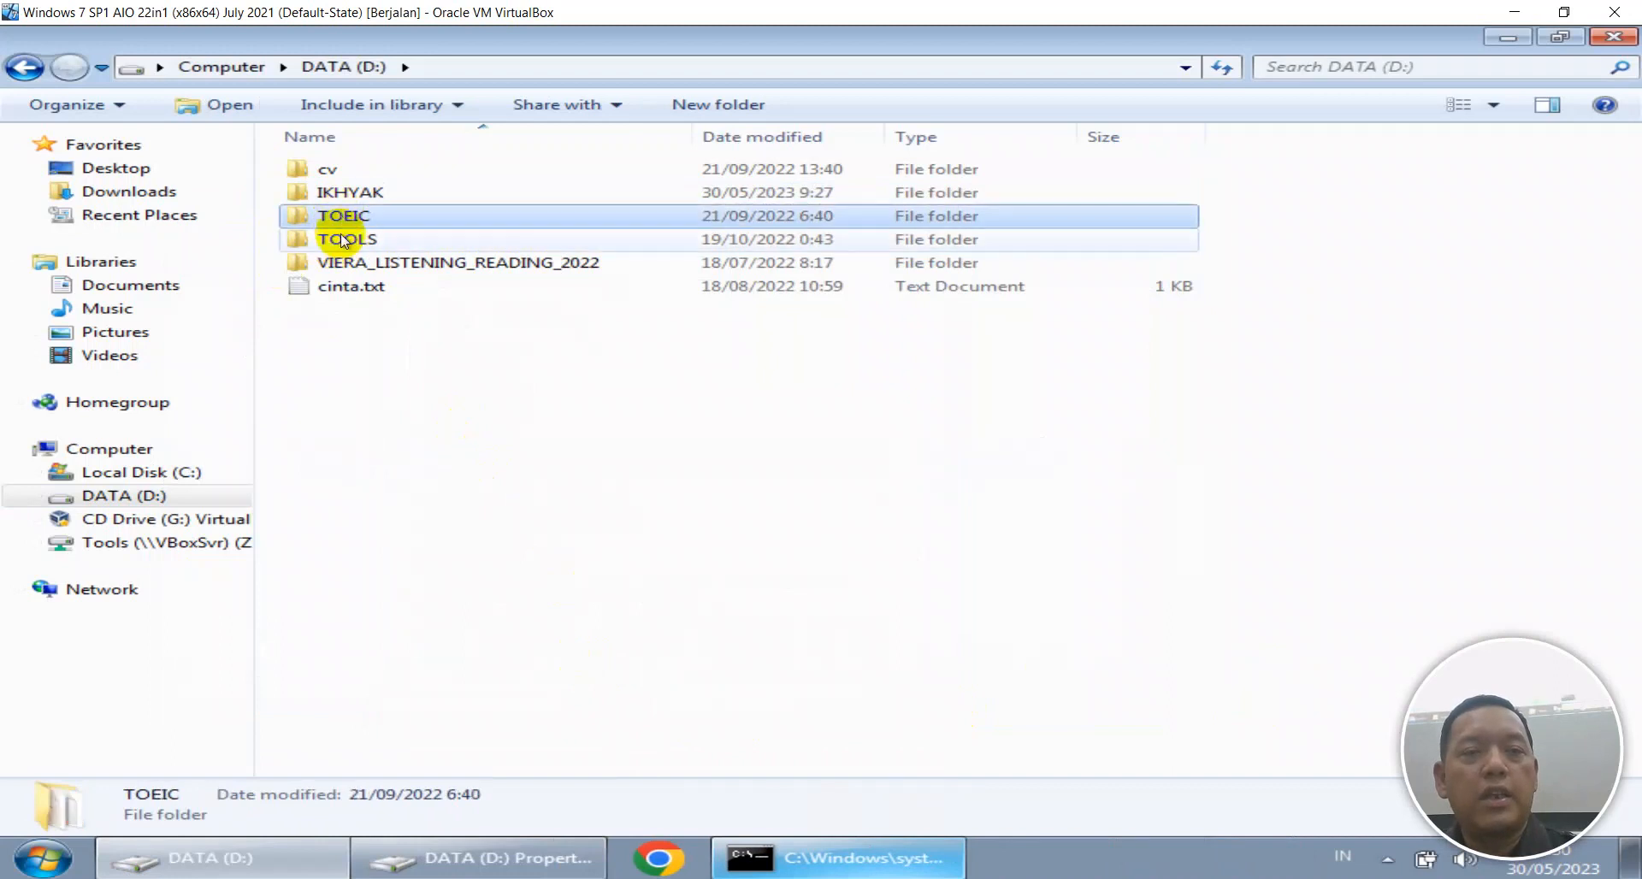
{"action": "right_click", "coordinate": [354, 214]}
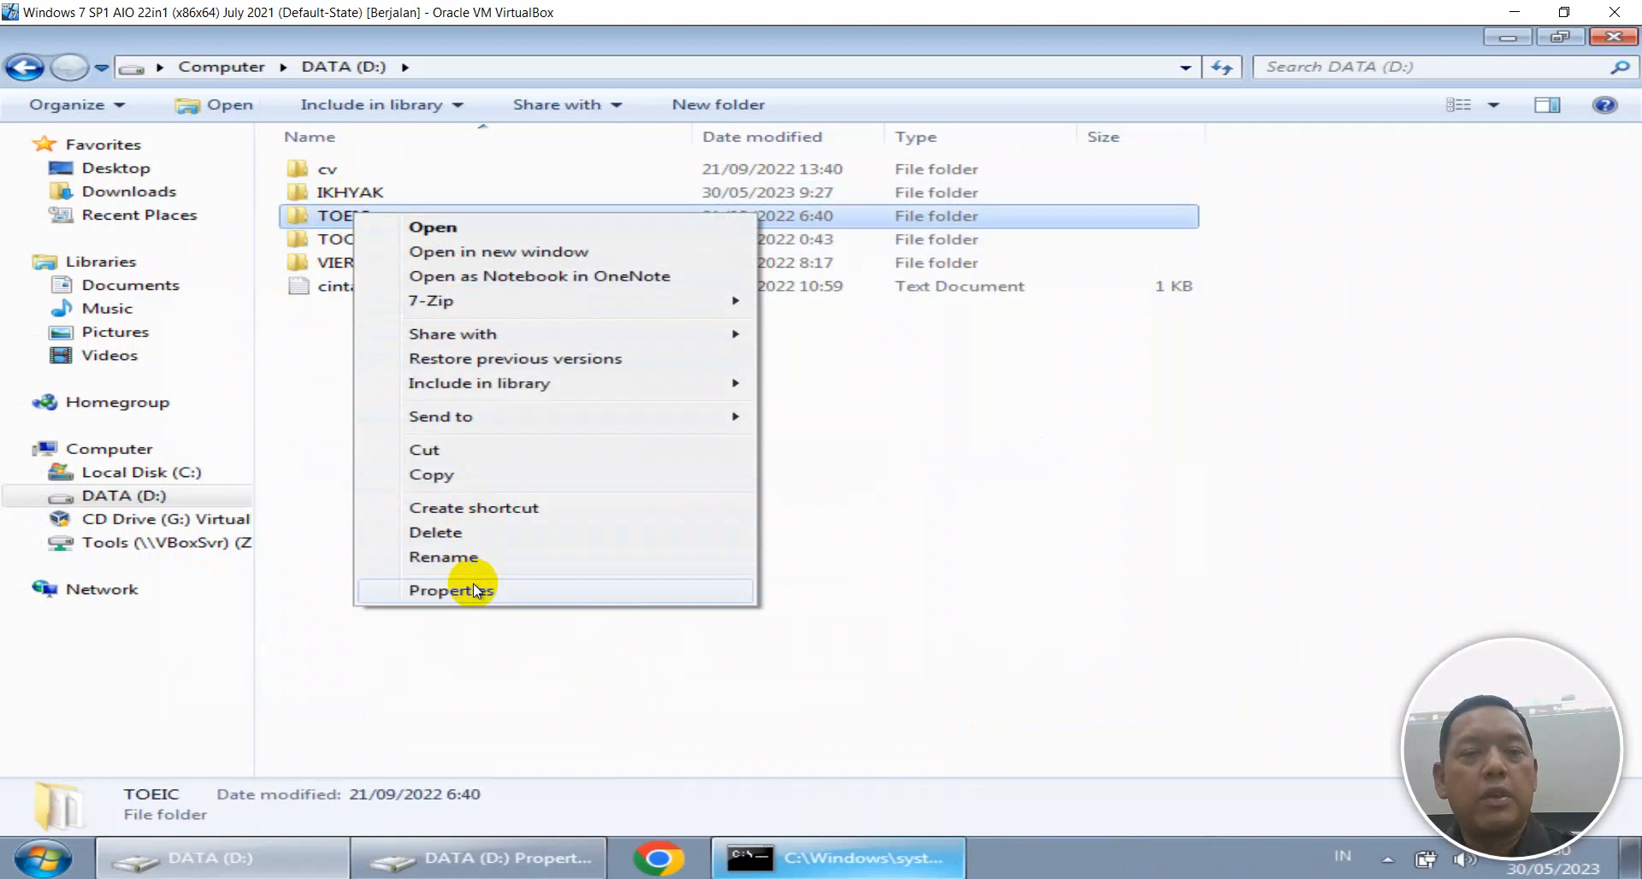
{"action": "mouse_move", "coordinate": [522, 334]}
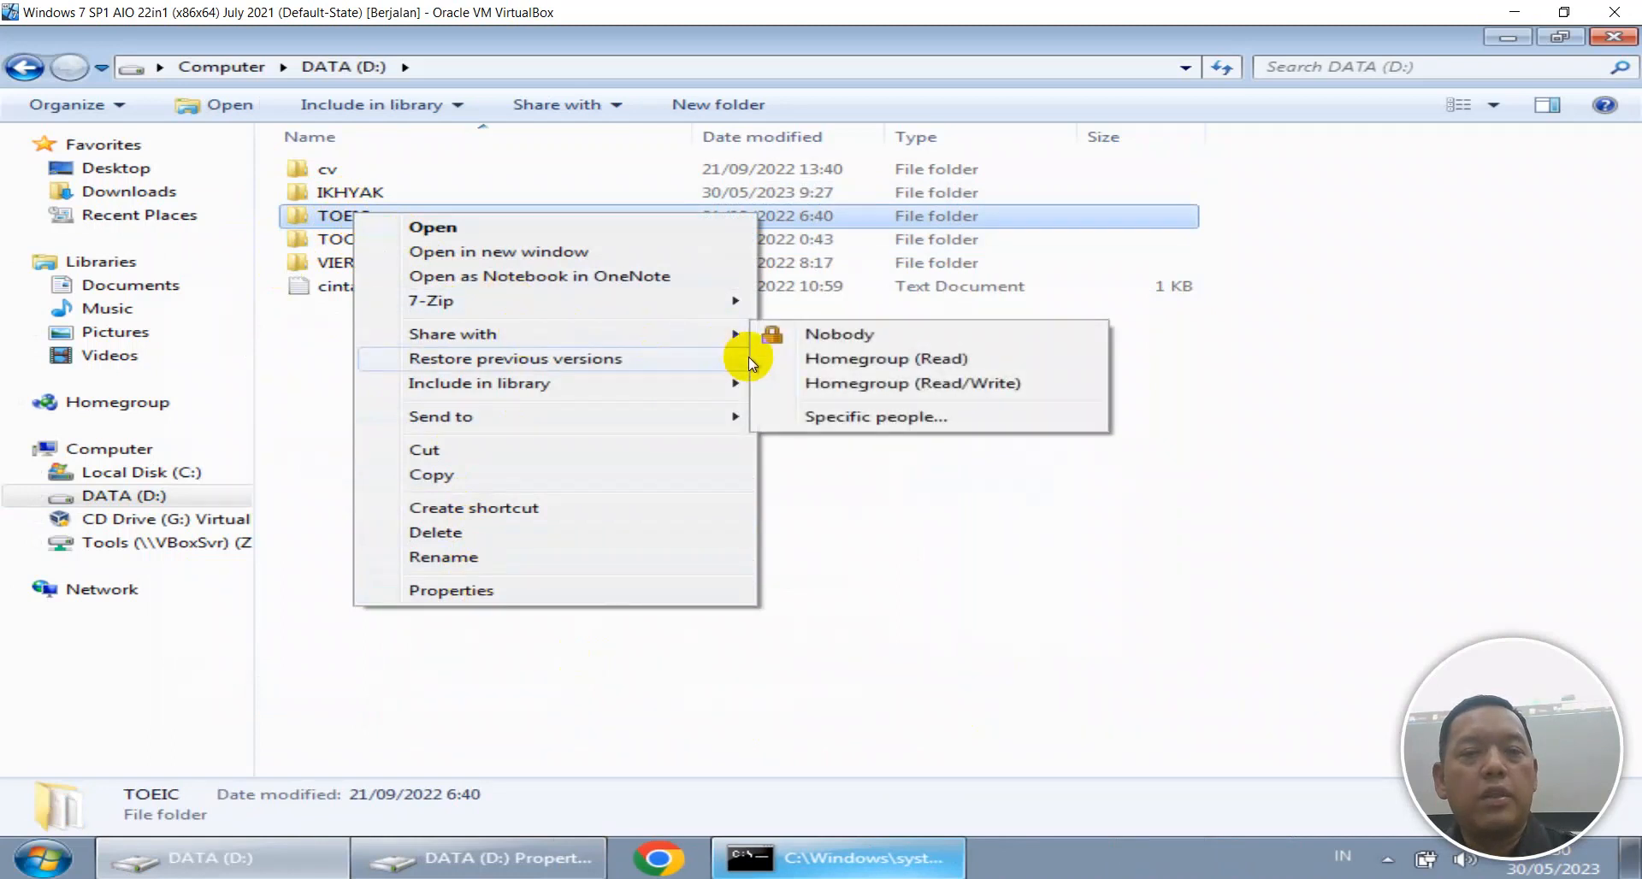
{"action": "left_click", "coordinate": [803, 418]}
{"action": "left_click", "coordinate": [1122, 653]}
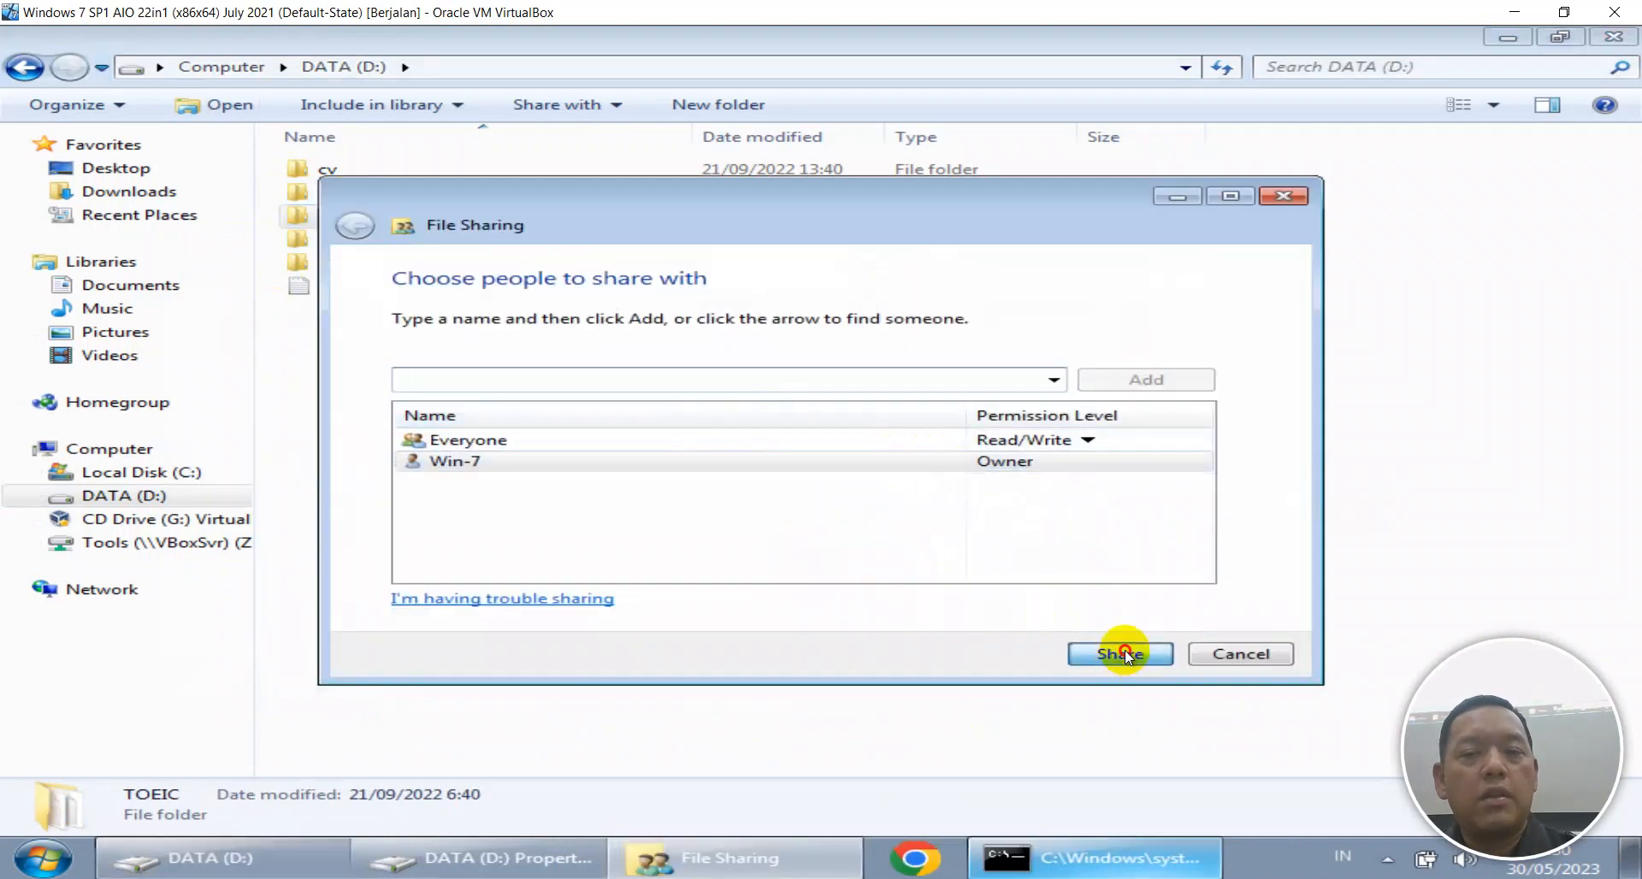
{"action": "left_click", "coordinate": [1204, 660]}
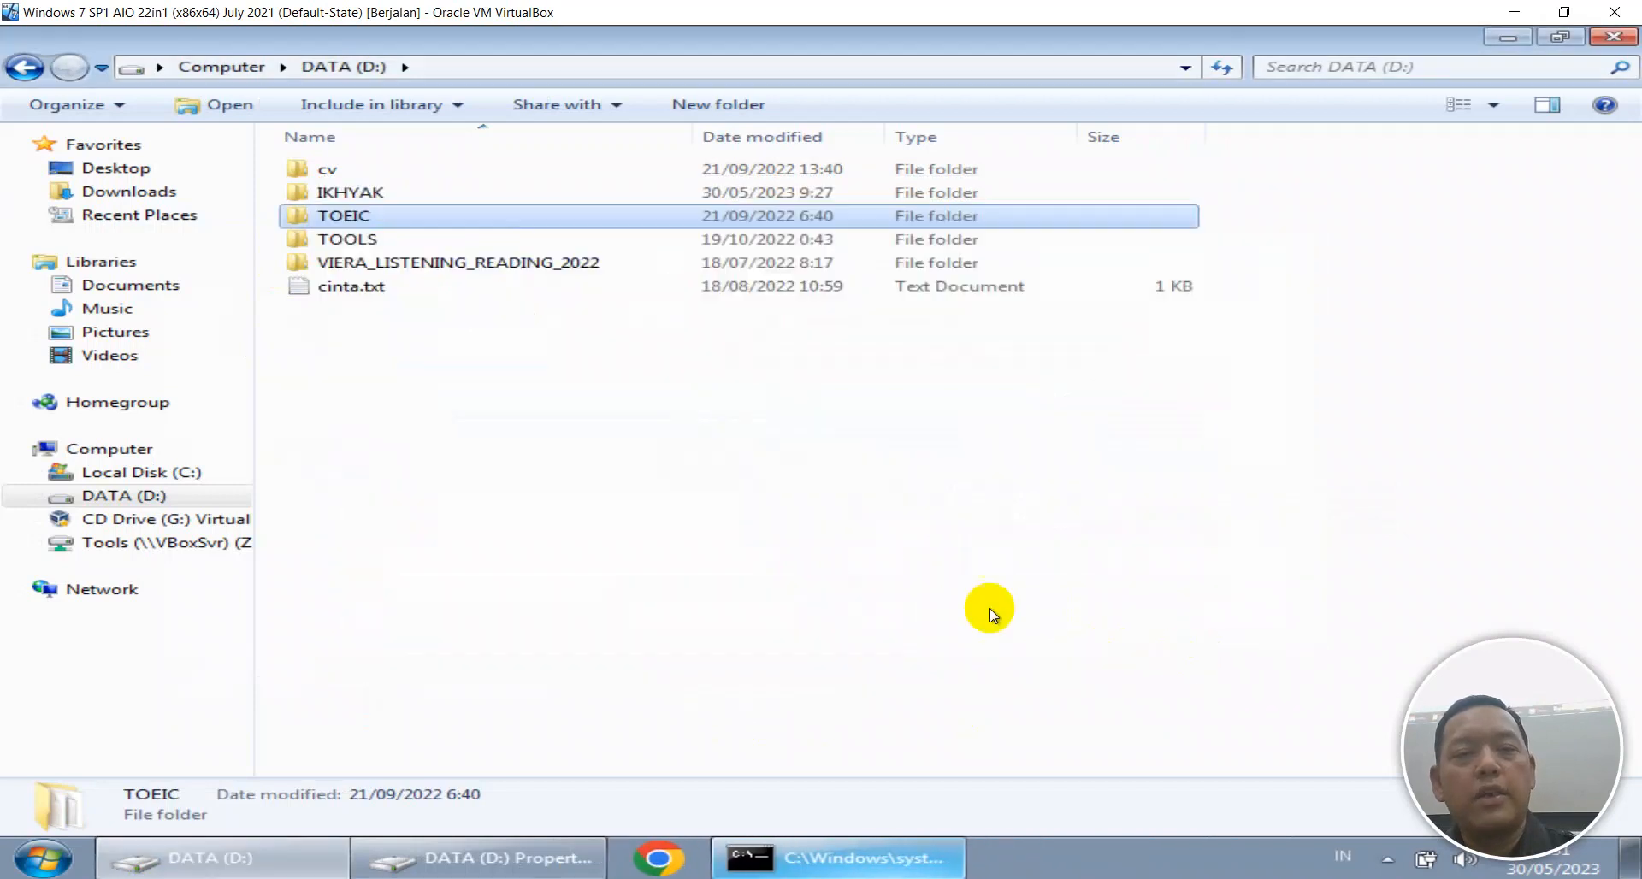
{"action": "left_click", "coordinate": [989, 608]}
{"action": "left_click", "coordinate": [125, 287]}
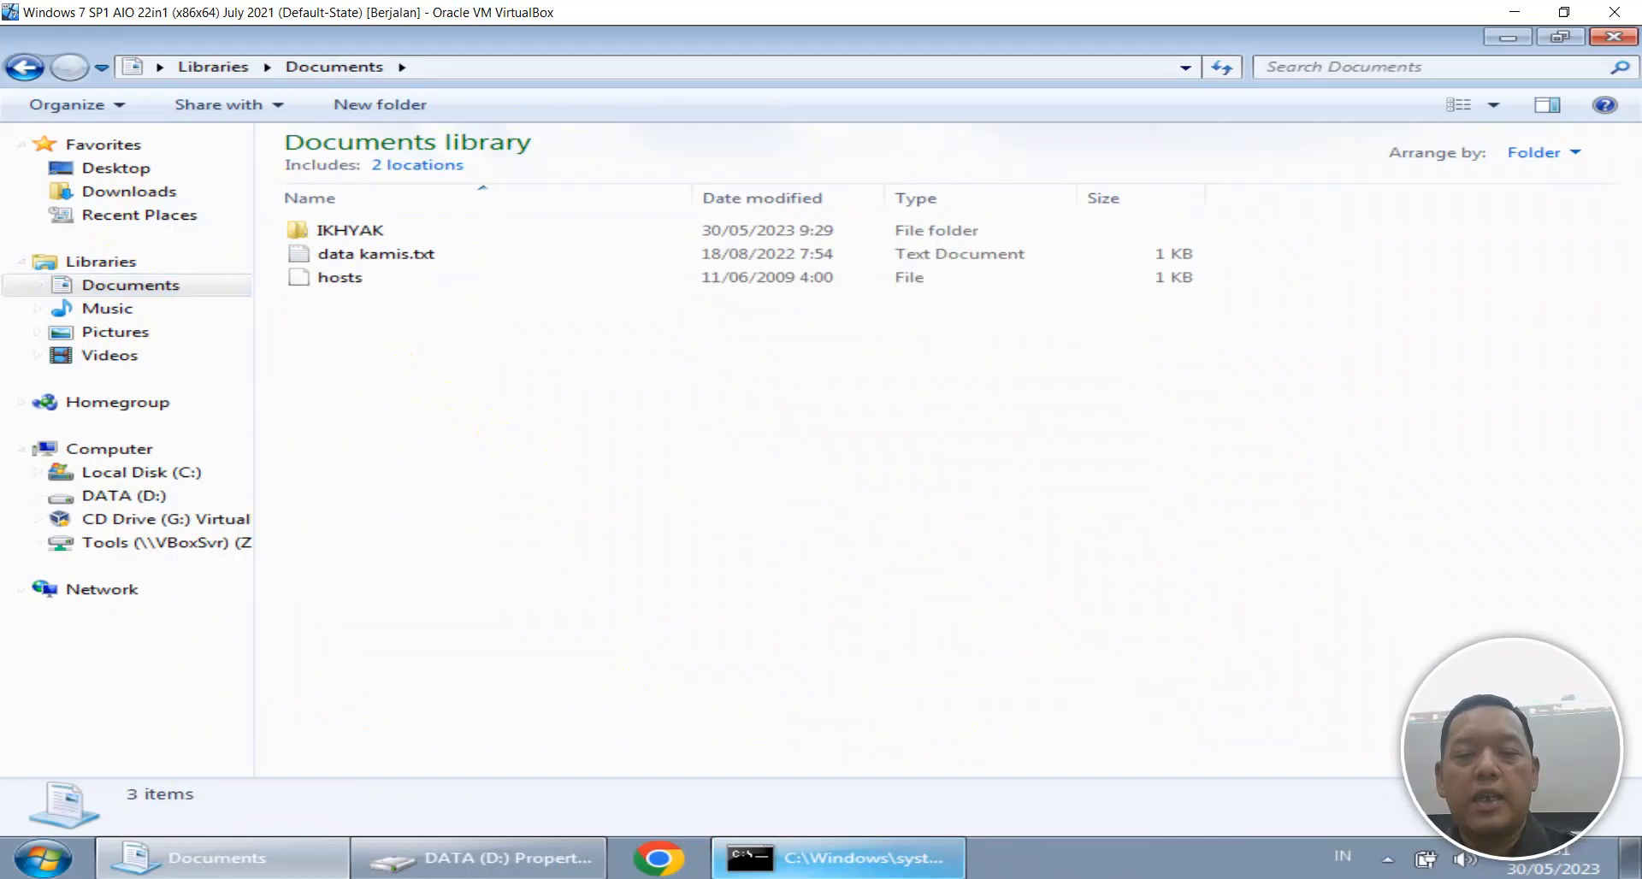
Run net view \\172.16.100.253 in the host Command Prompt, which returns System error 5: Access is denied.
{"action": "key", "text": "alt+Tab"}
{"action": "type", "text": "net view \\\\"}
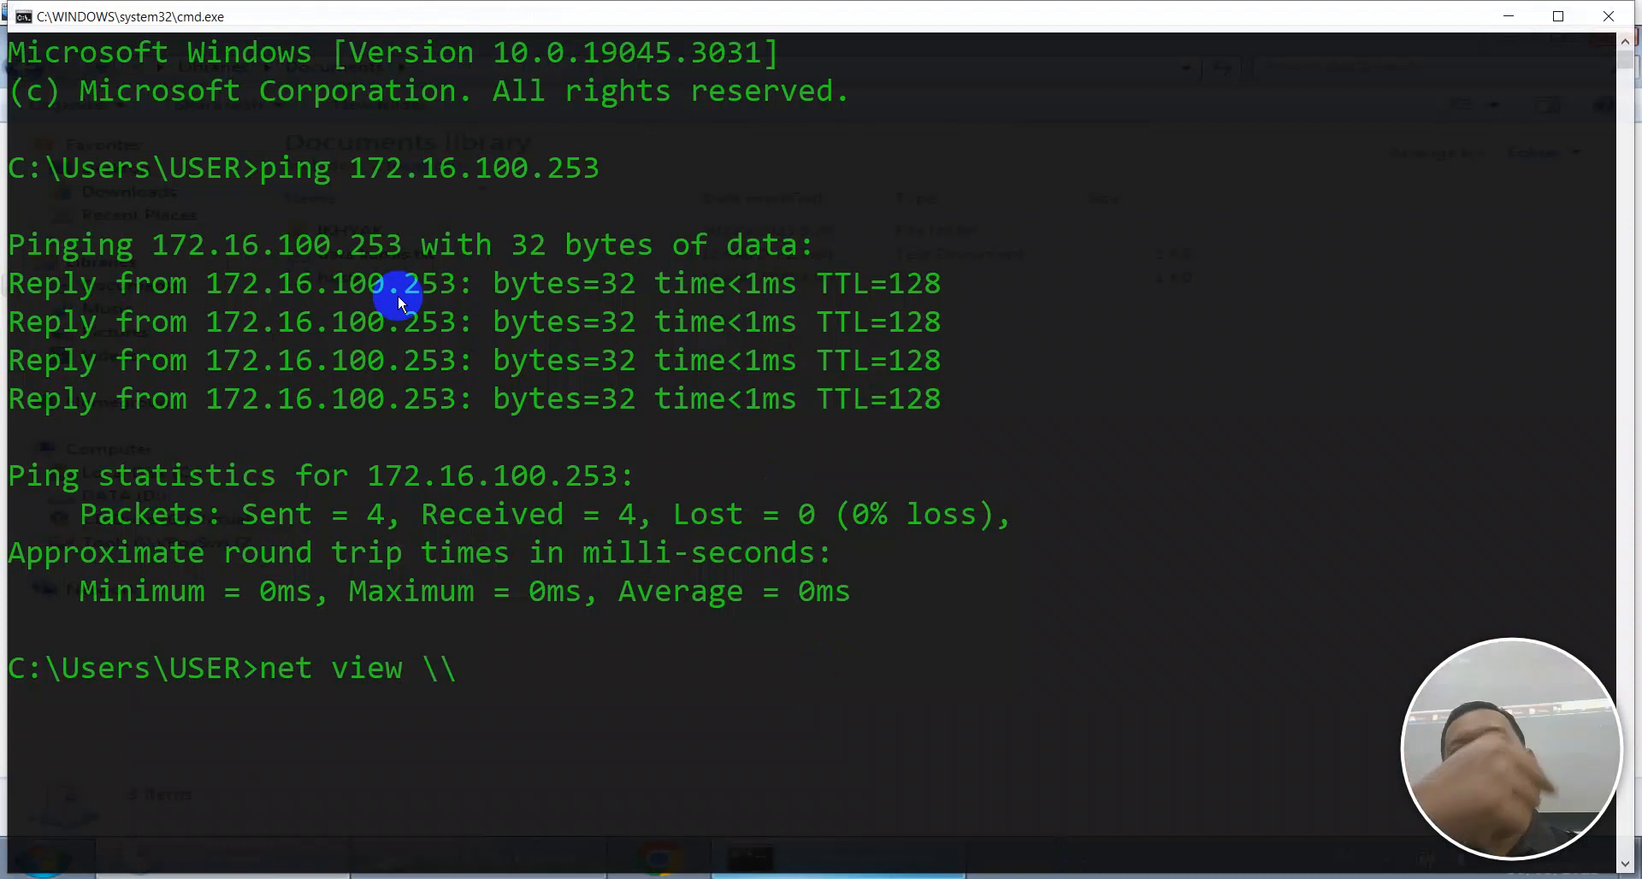
{"action": "type", "text": "172"}
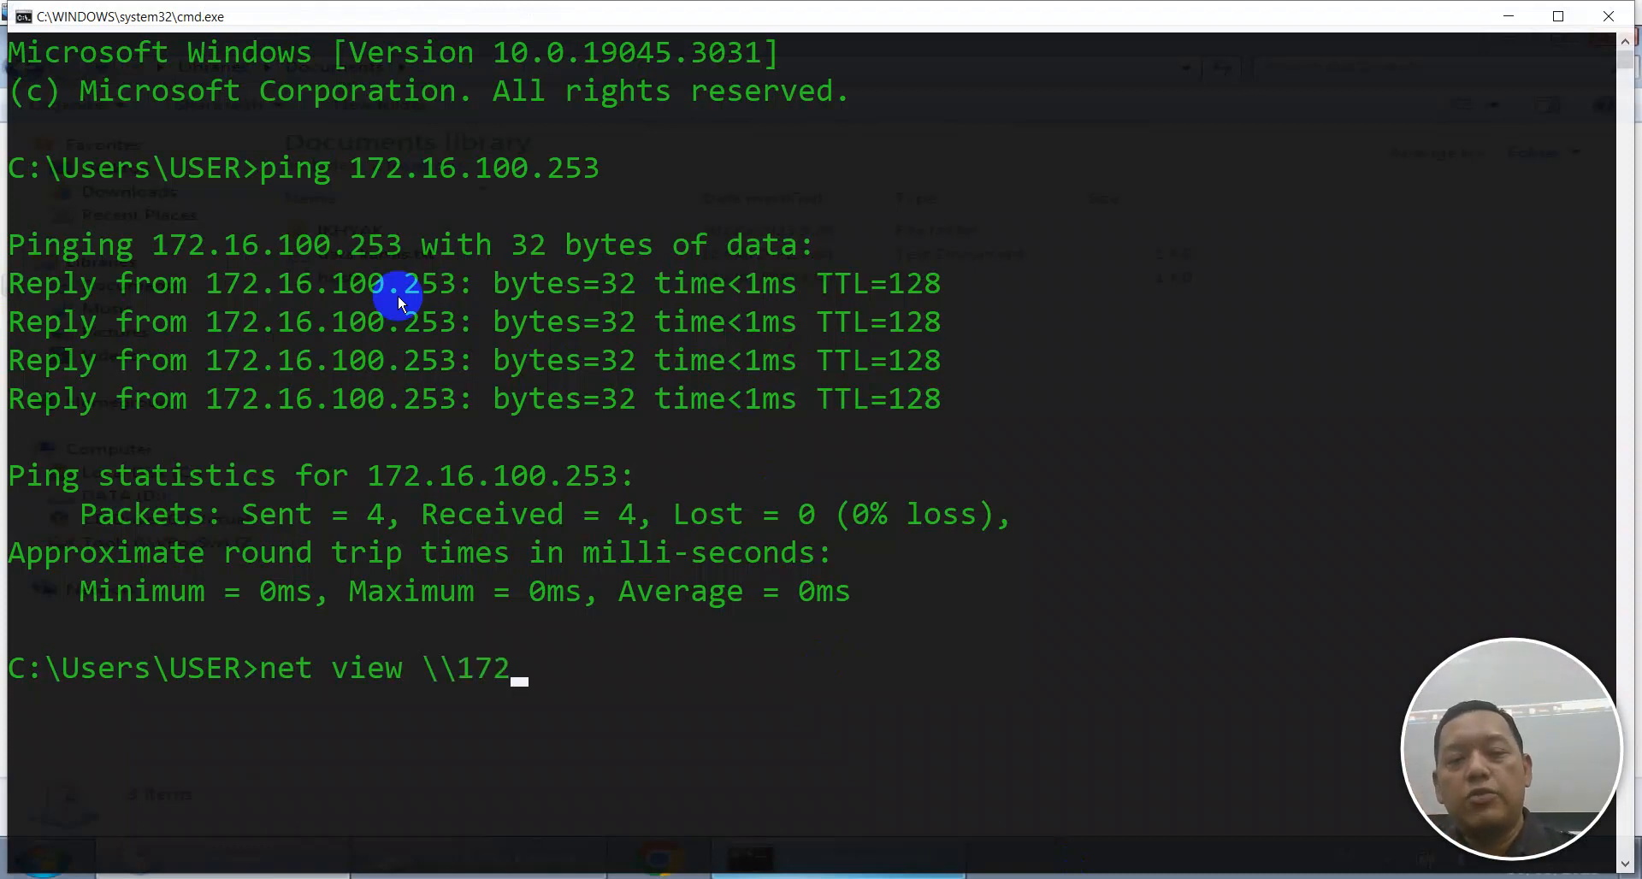
{"action": "key", "text": "BackSpace"}
{"action": "key", "text": "BackSpace"}
{"action": "key", "text": "BackSpace"}
{"action": "type", "text": "172.16"}
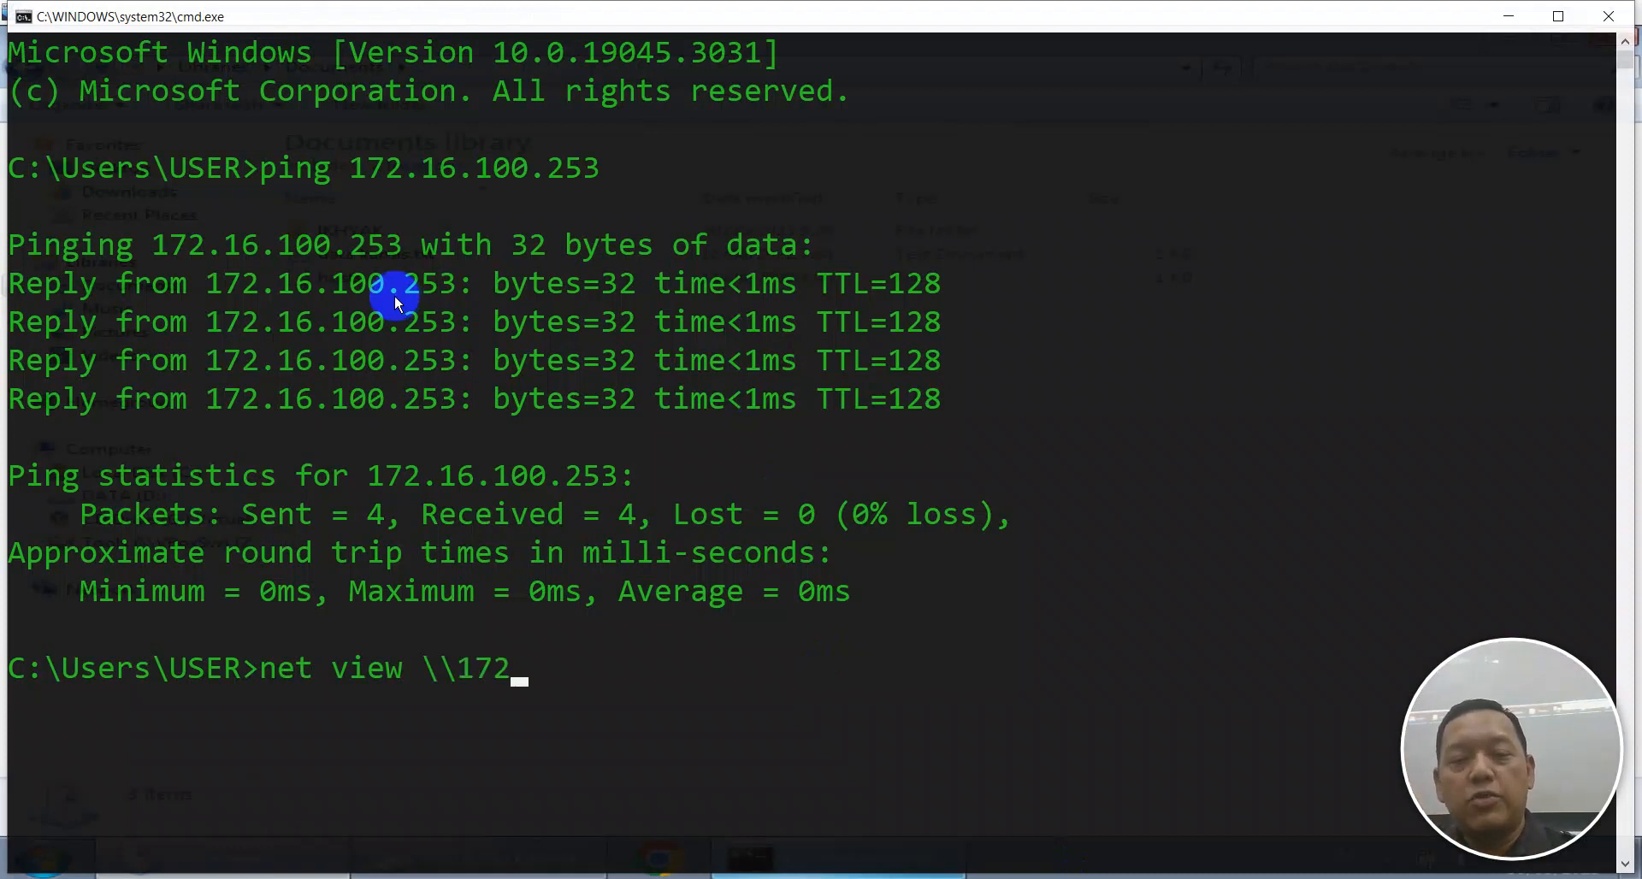
{"action": "type", "text": ".100.253"}
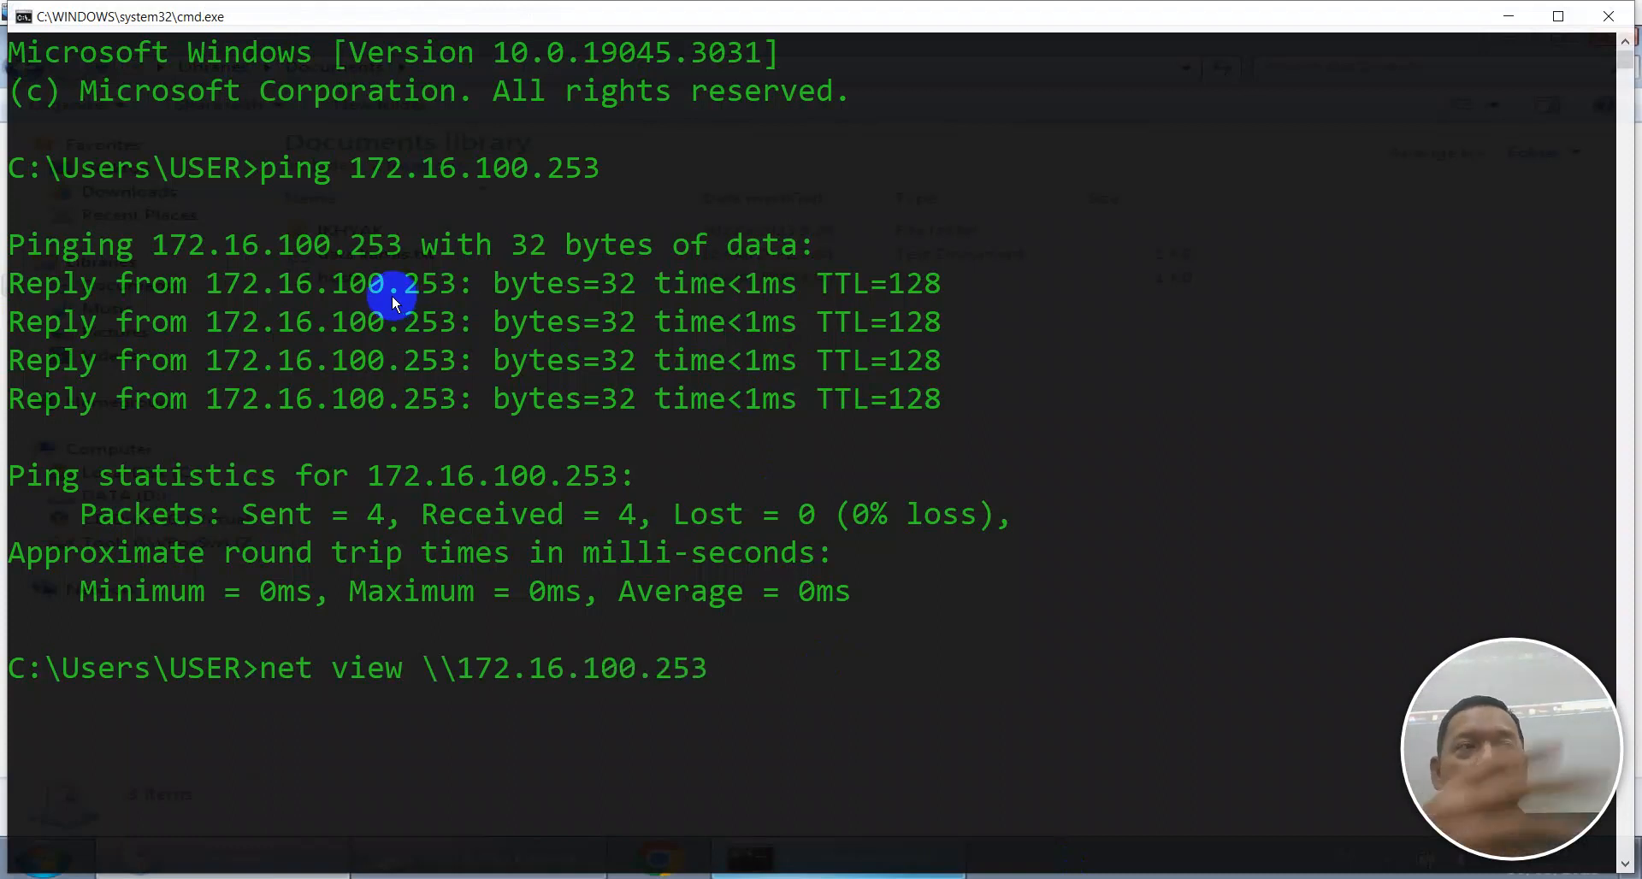
{"action": "key", "text": "Return"}
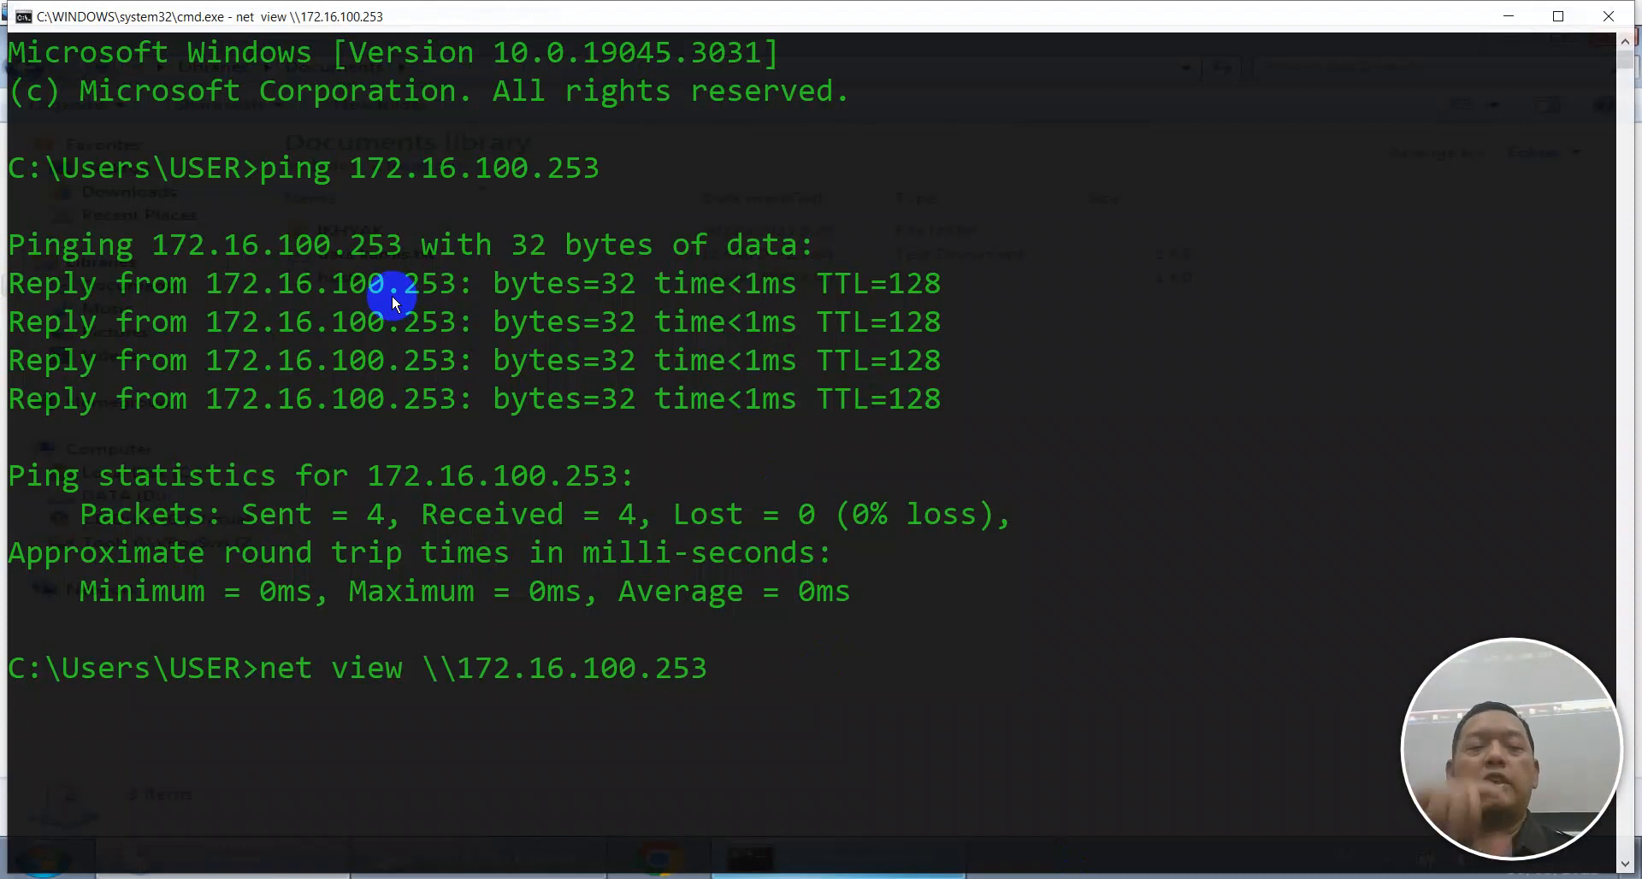
{"action": "scroll", "coordinate": [305, 570], "scroll_direction": "down", "scroll_amount": 3}
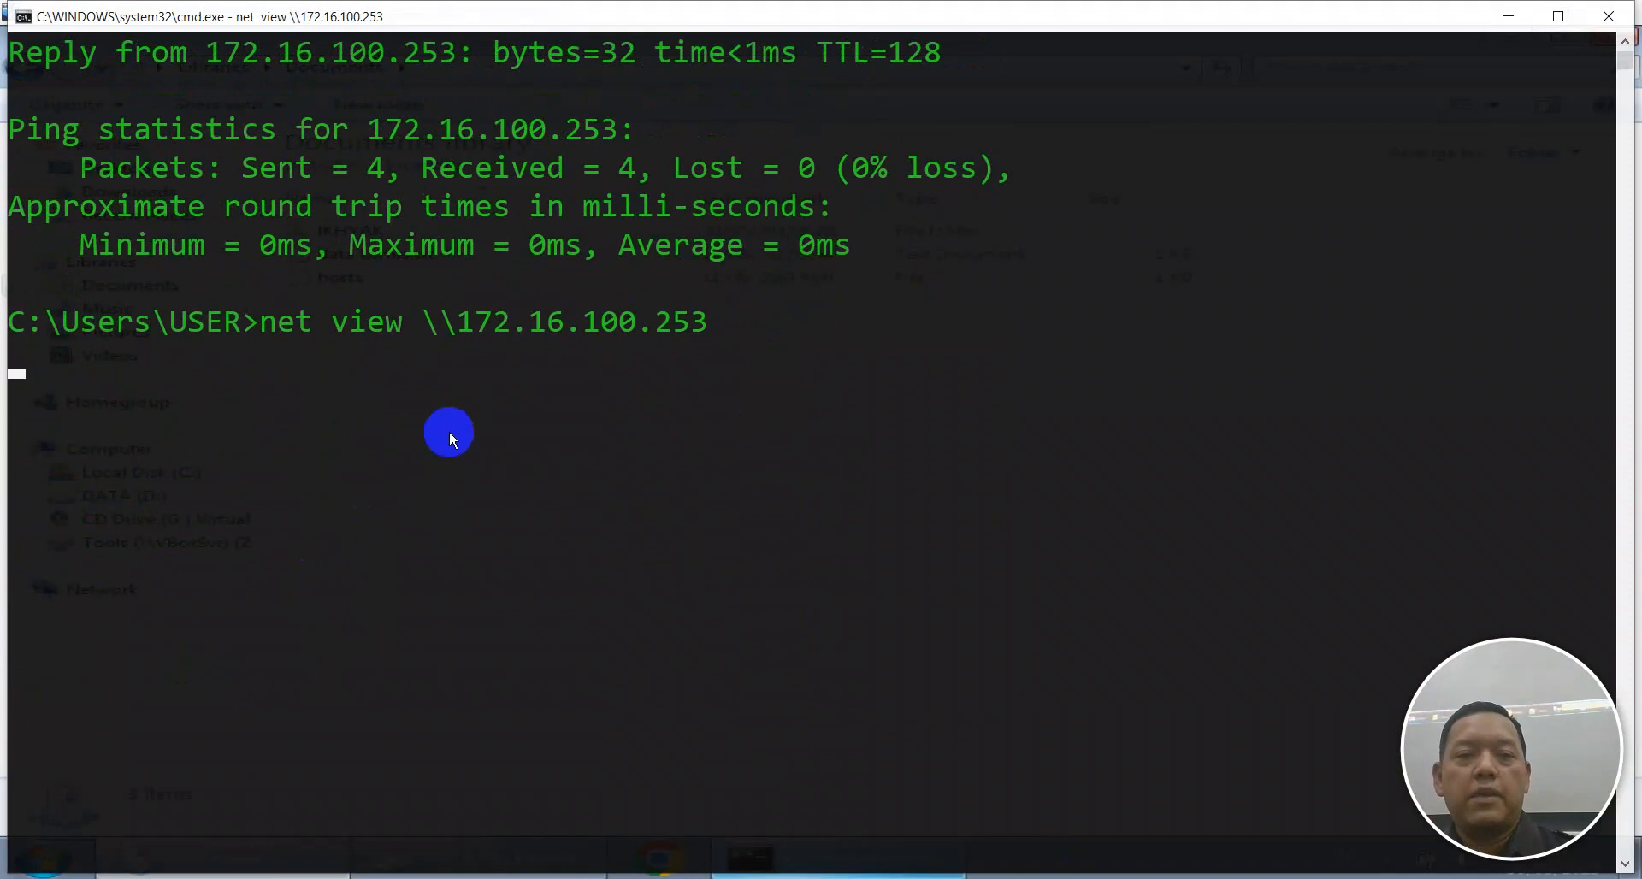
{"action": "scroll", "coordinate": [449, 429], "scroll_direction": "up", "scroll_amount": 1}
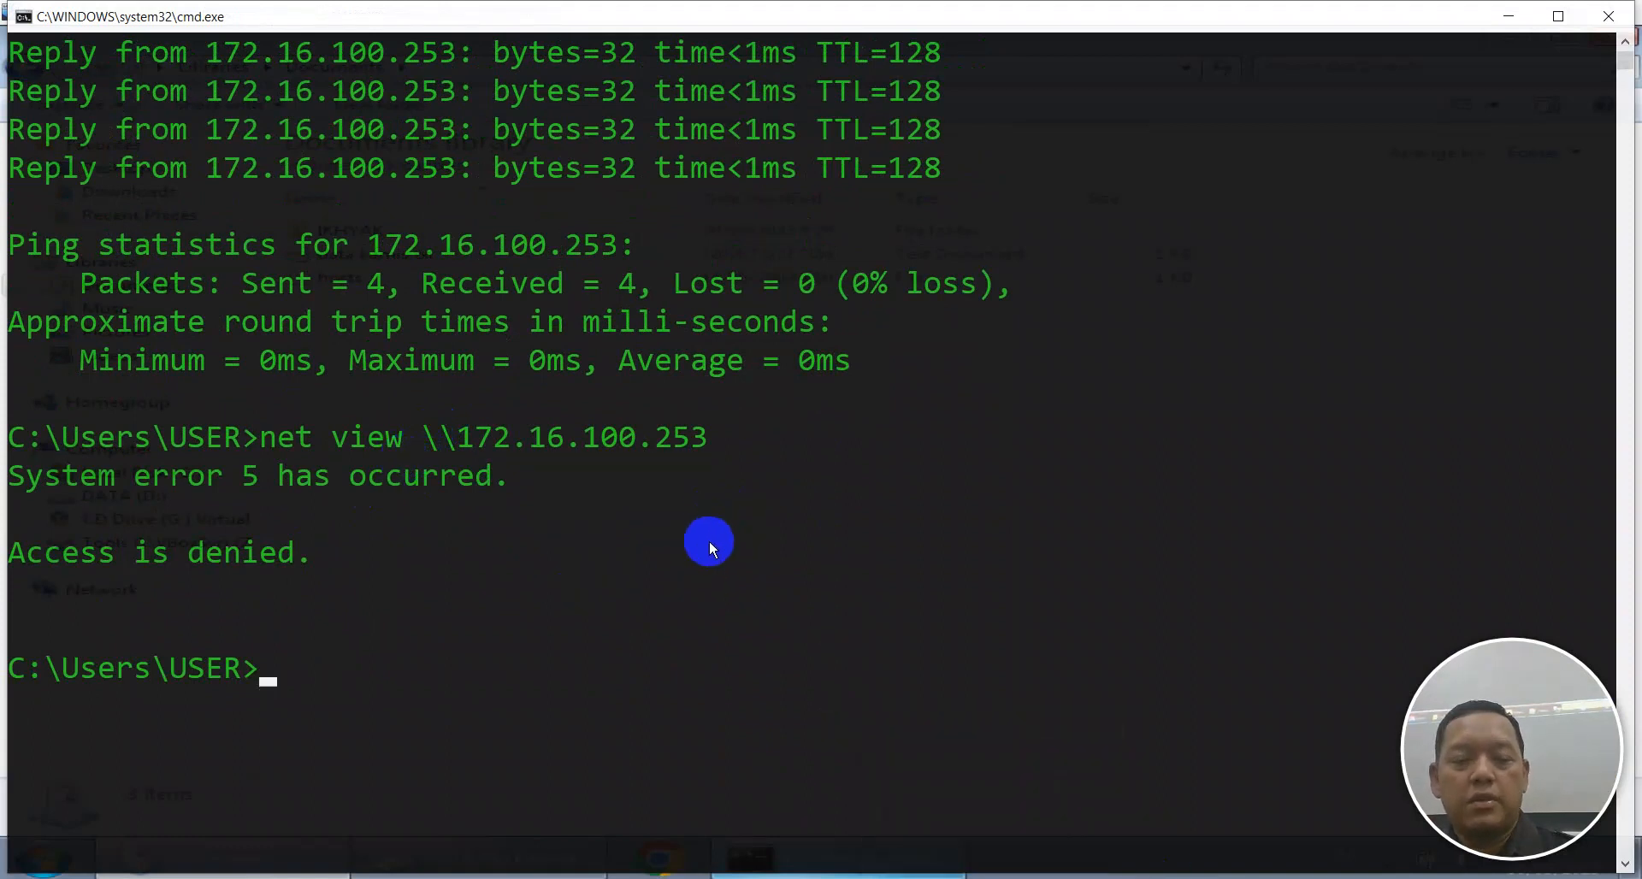
{"action": "key", "text": "super+r"}
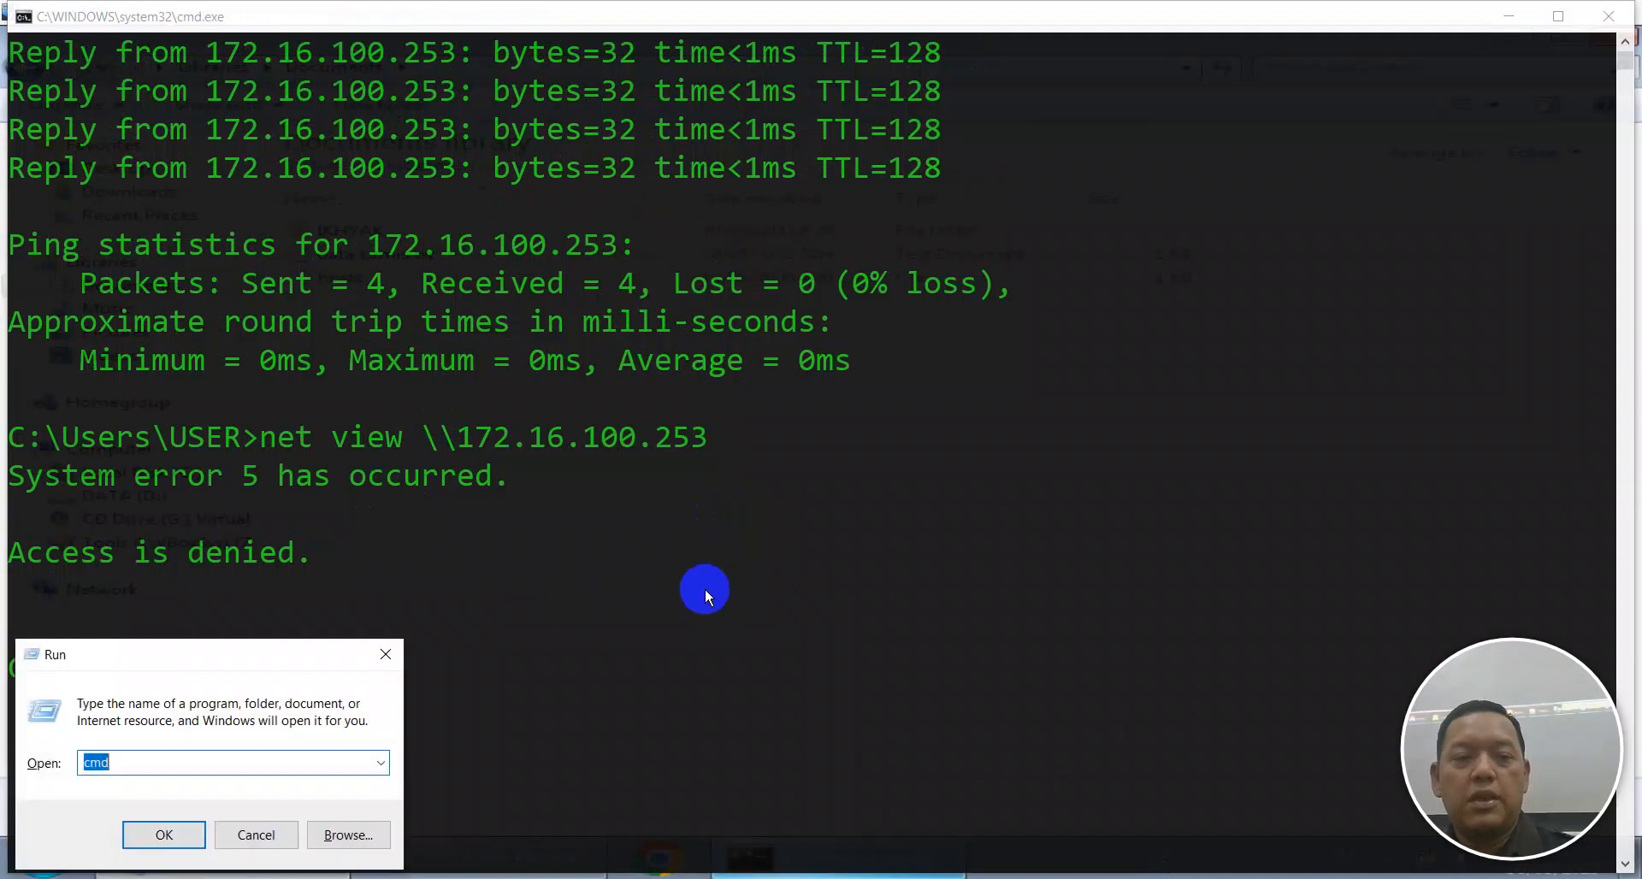
{"action": "key", "text": "Escape"}
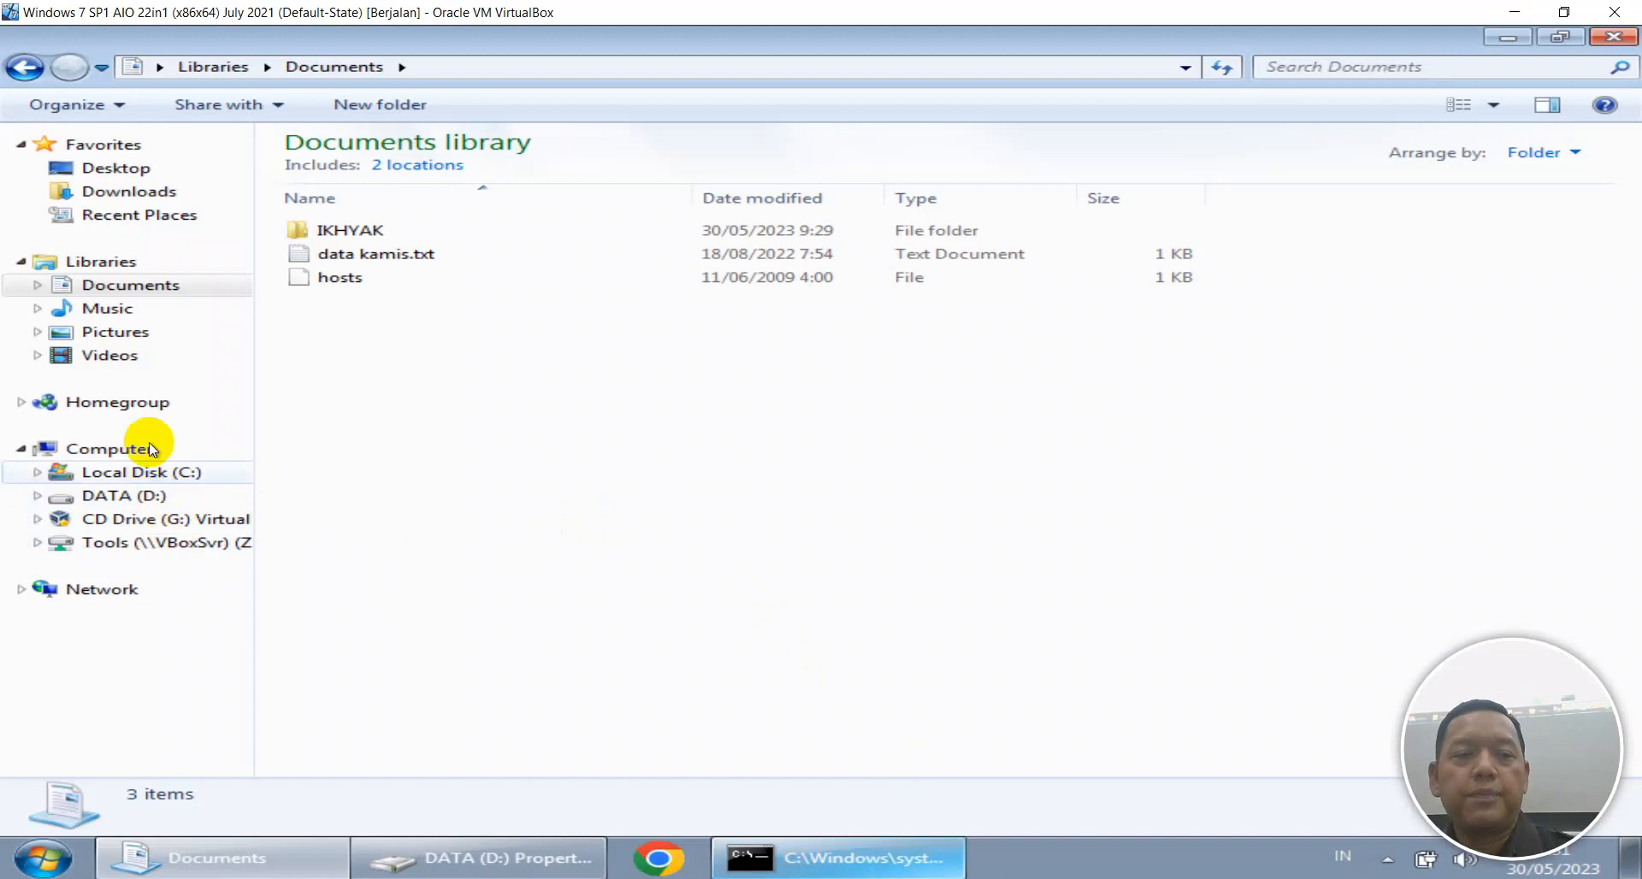
Show the DATA (D:) drive contents and cancel the Set Network Location prompt.
{"action": "left_click", "coordinate": [342, 229]}
{"action": "left_click", "coordinate": [103, 495]}
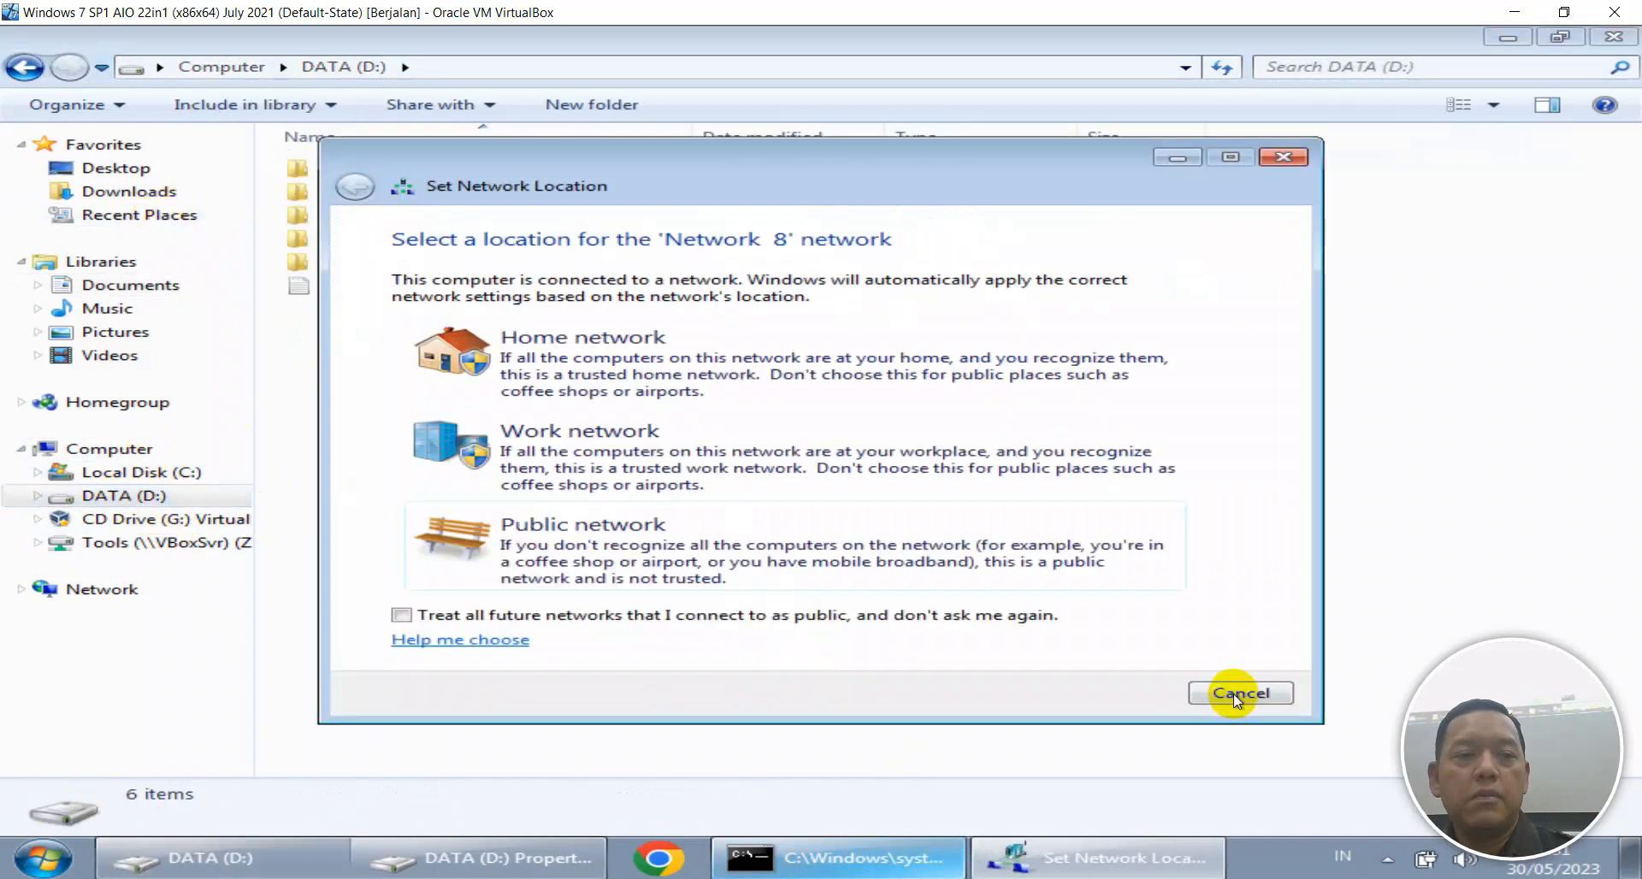
{"action": "left_click", "coordinate": [1287, 159]}
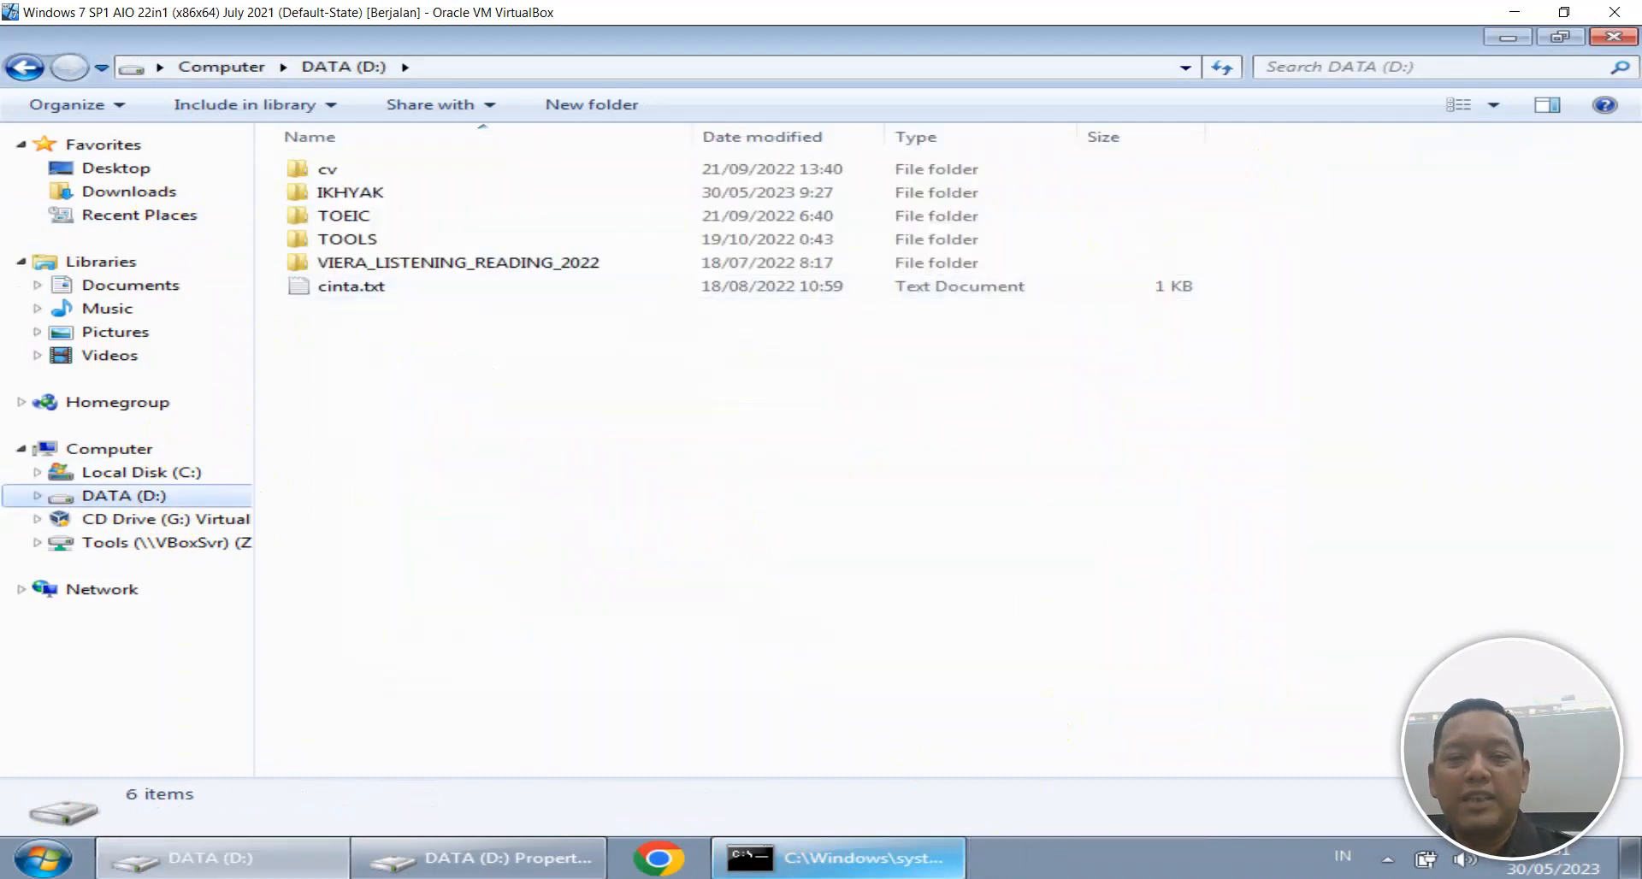
Rerun net view \\172.16.100.253 on the host (still Access denied) and rerun net share in the VM.
{"action": "left_click", "coordinate": [1288, 878]}
{"action": "key", "text": "Up"}
{"action": "key", "text": "Return"}
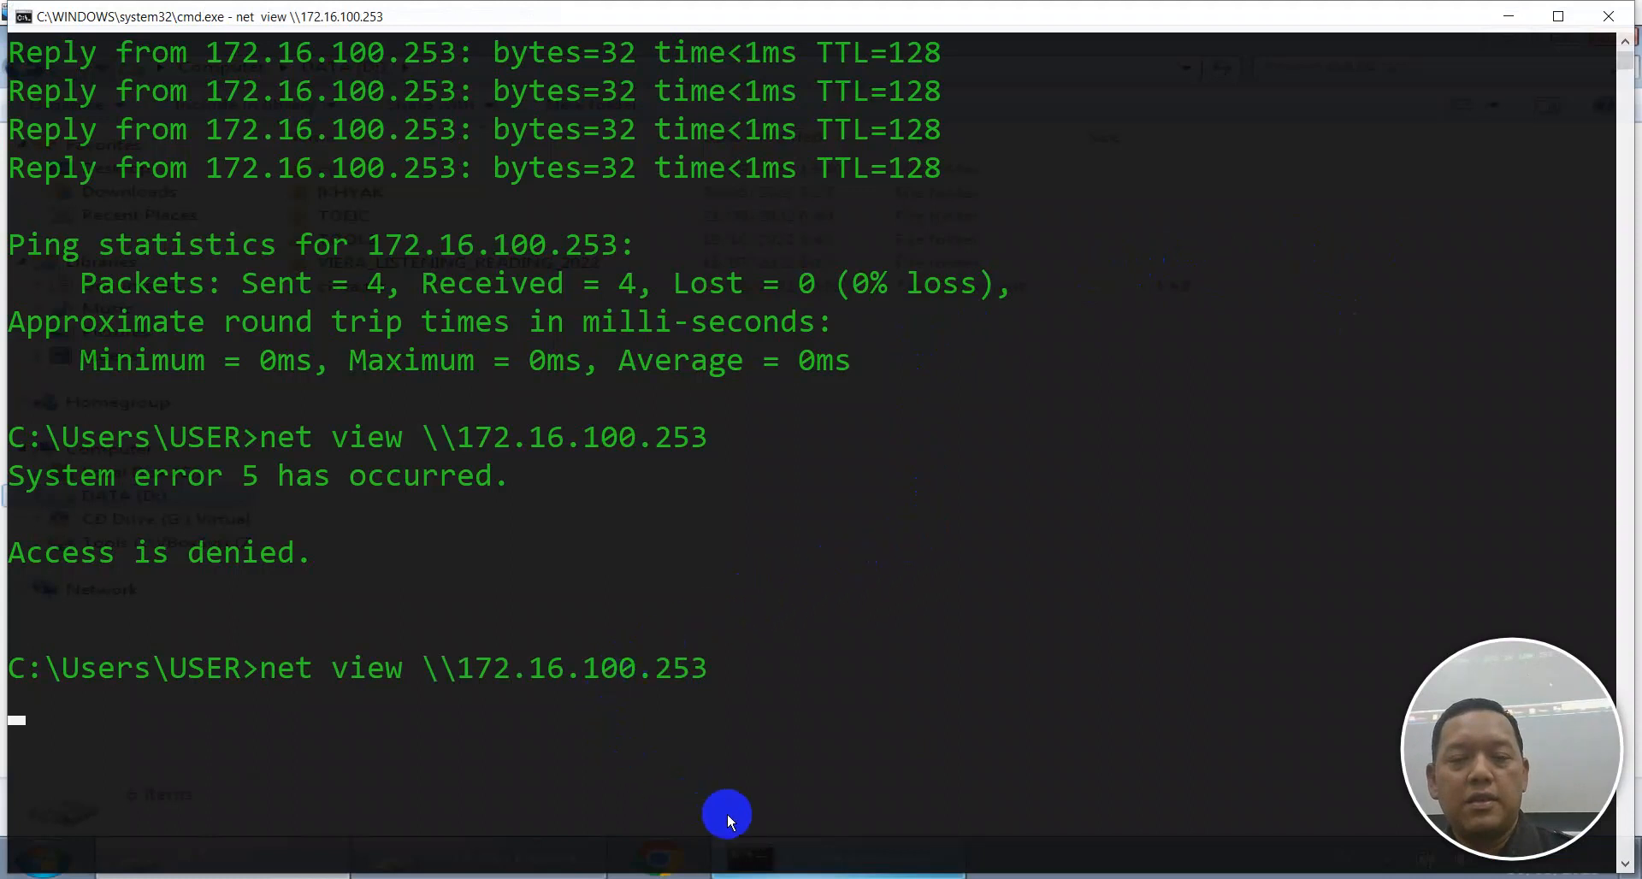
{"action": "left_click", "coordinate": [932, 865]}
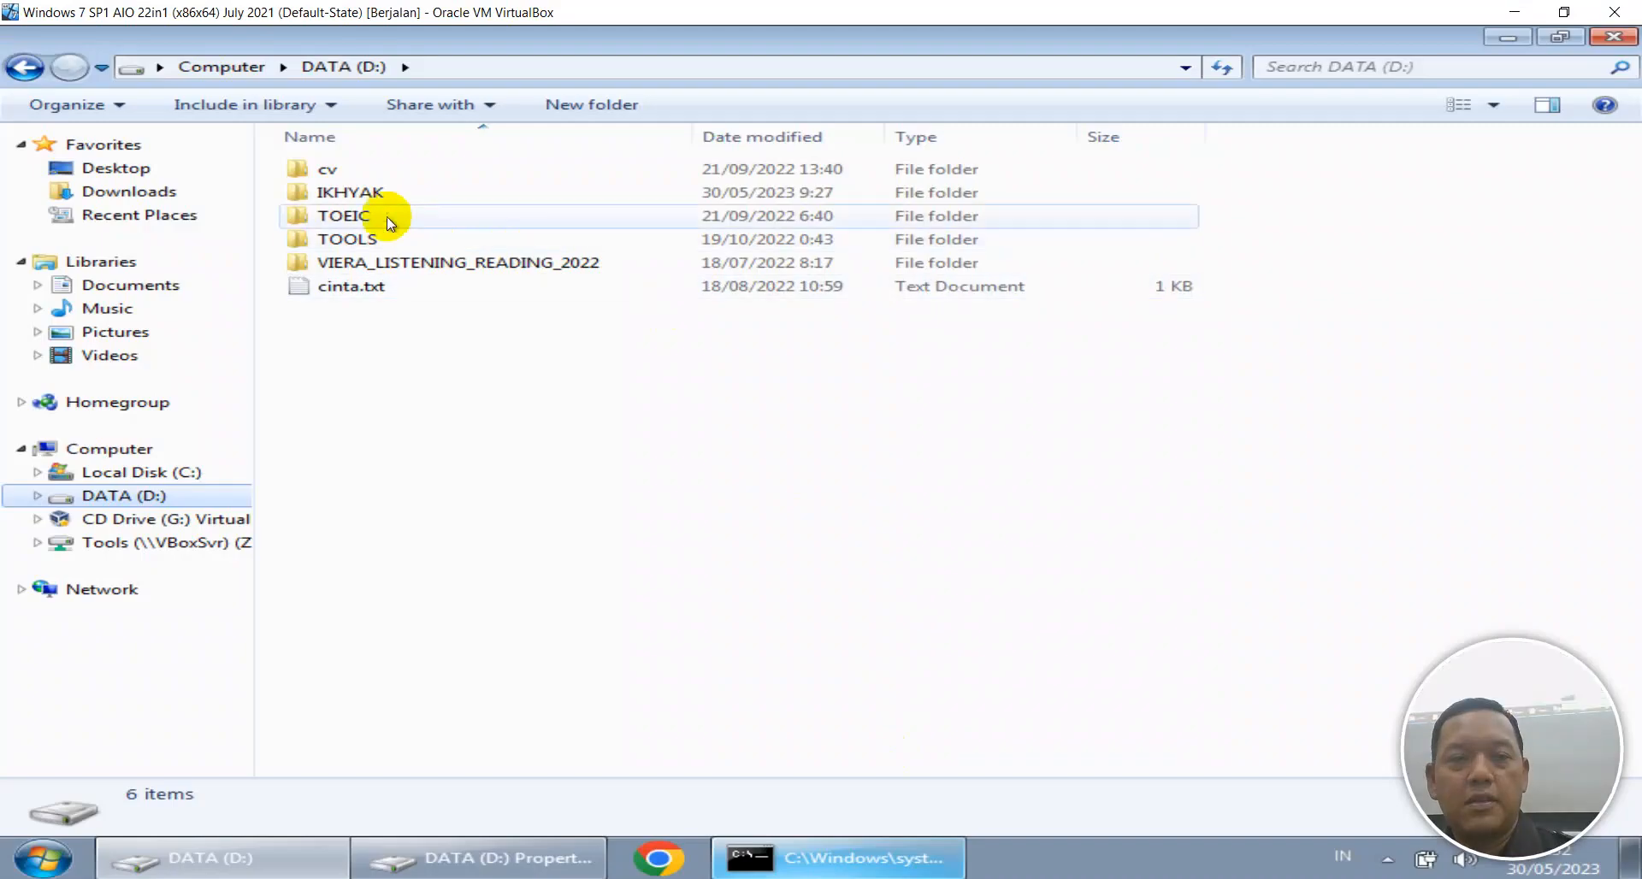
{"action": "left_click", "coordinate": [154, 289]}
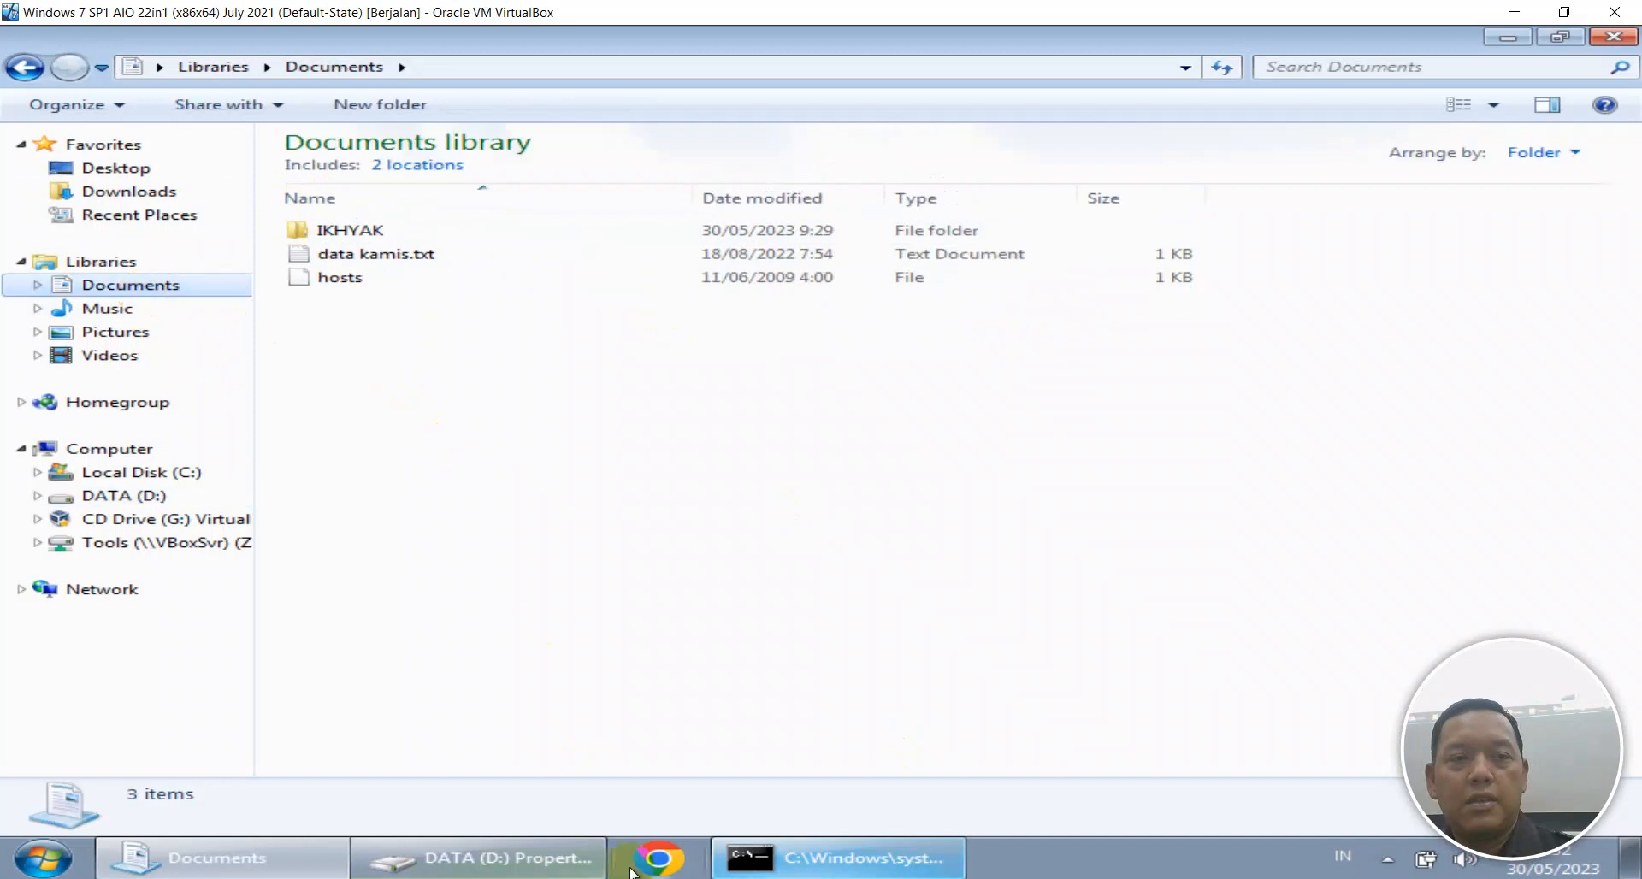
{"action": "left_click", "coordinate": [808, 858]}
{"action": "key", "text": "Up"}
{"action": "key", "text": "Return"}
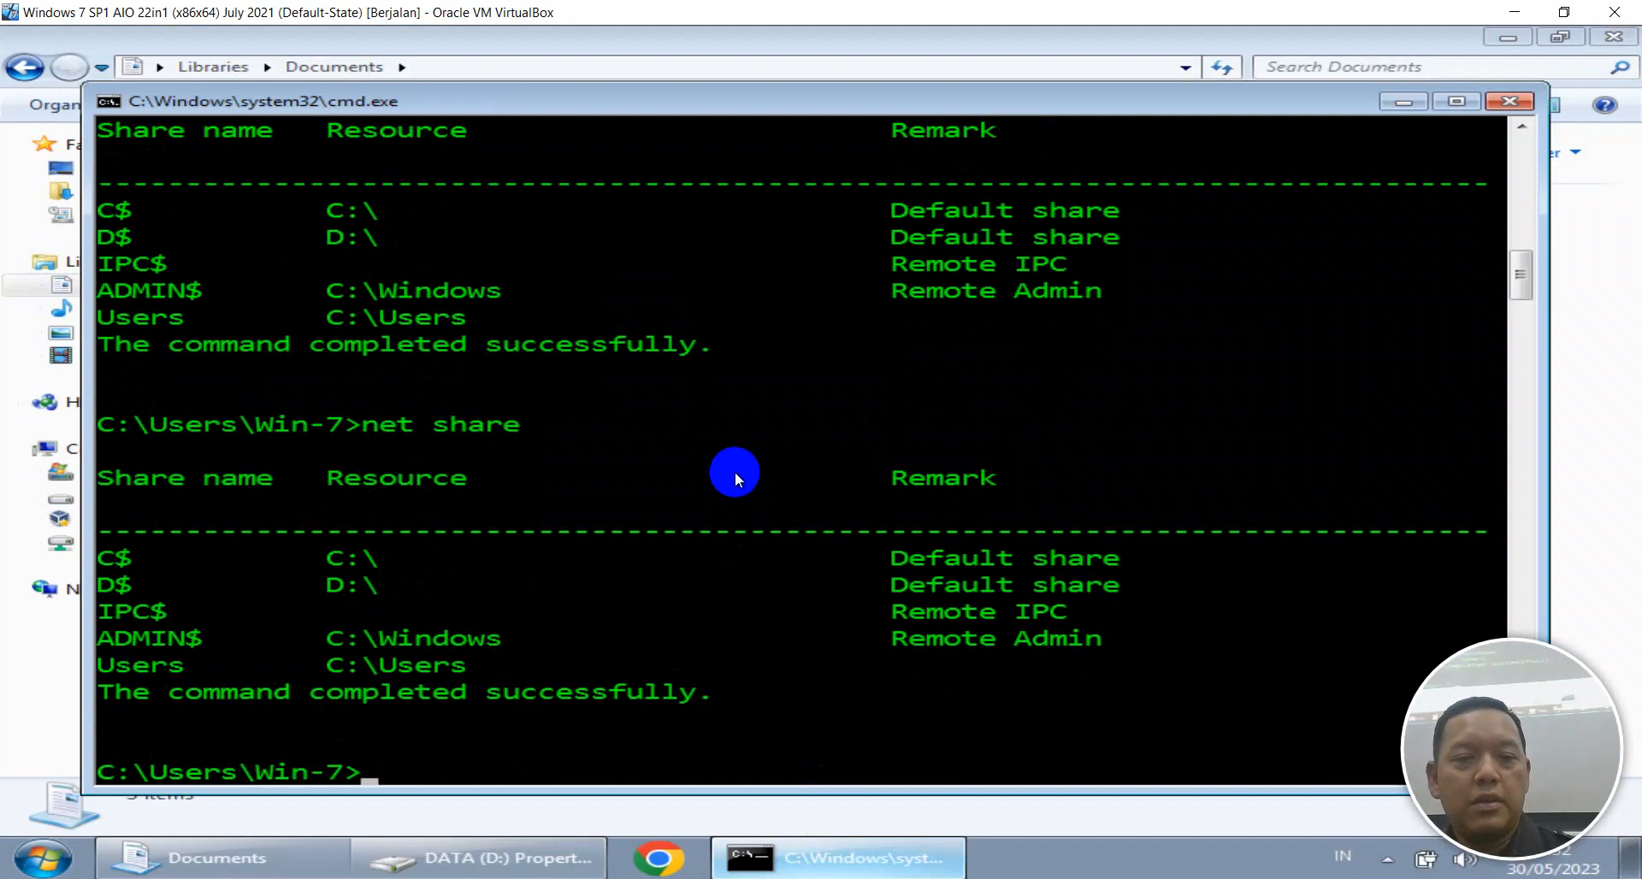
Return to the DATA (D:) listing in the VM's Windows Explorer.
{"action": "key", "text": "alt+Tab"}
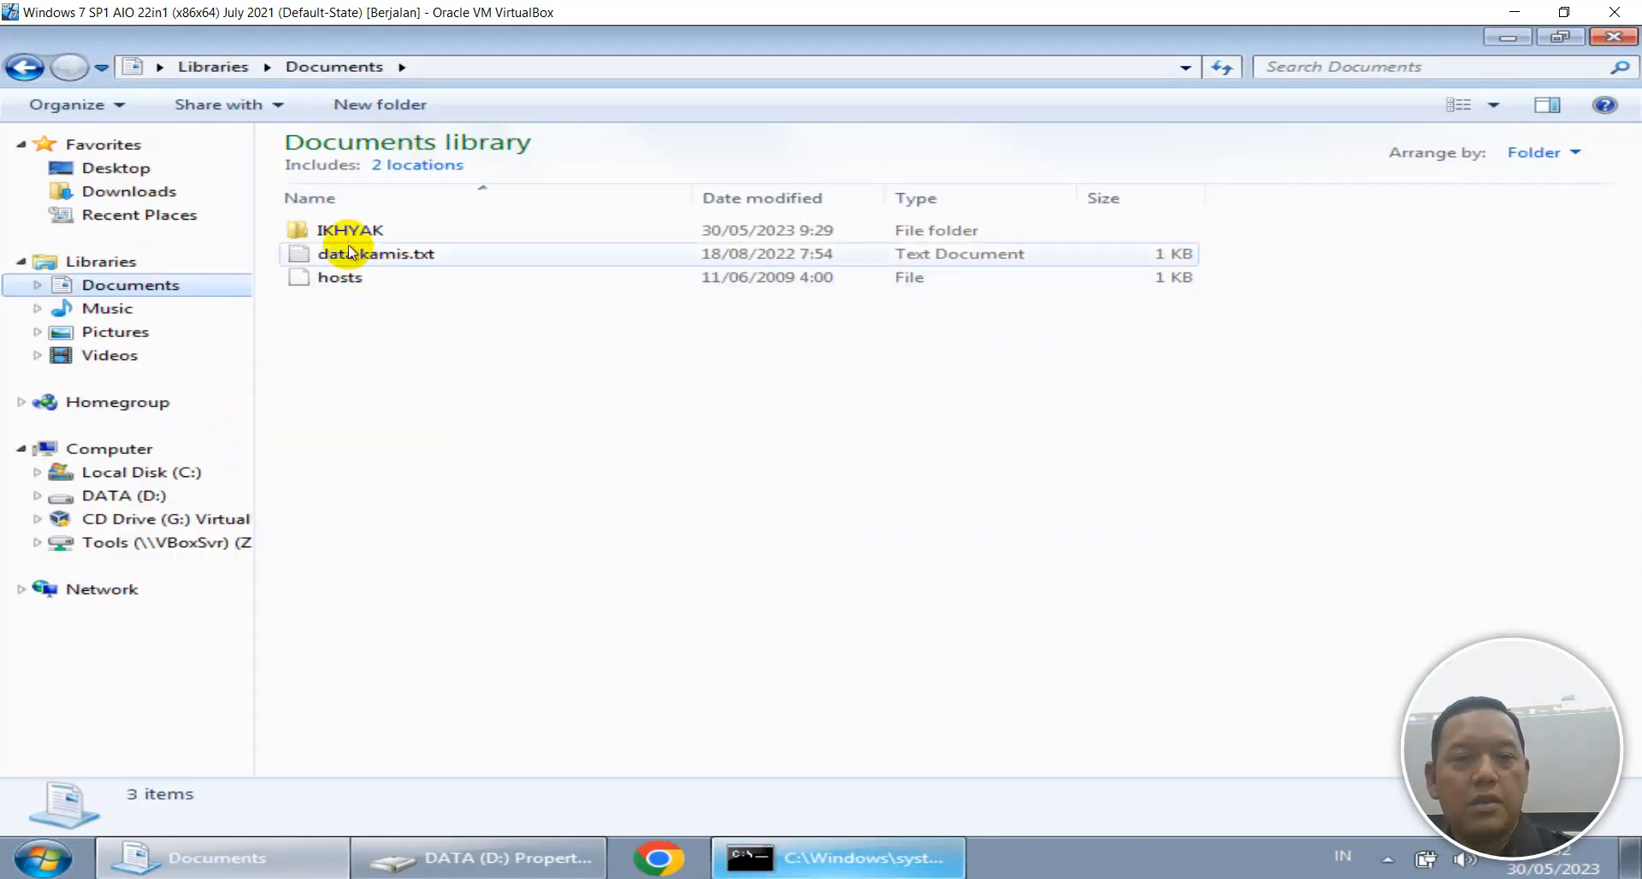
{"action": "right_click", "coordinate": [345, 232]}
{"action": "left_click", "coordinate": [128, 495]}
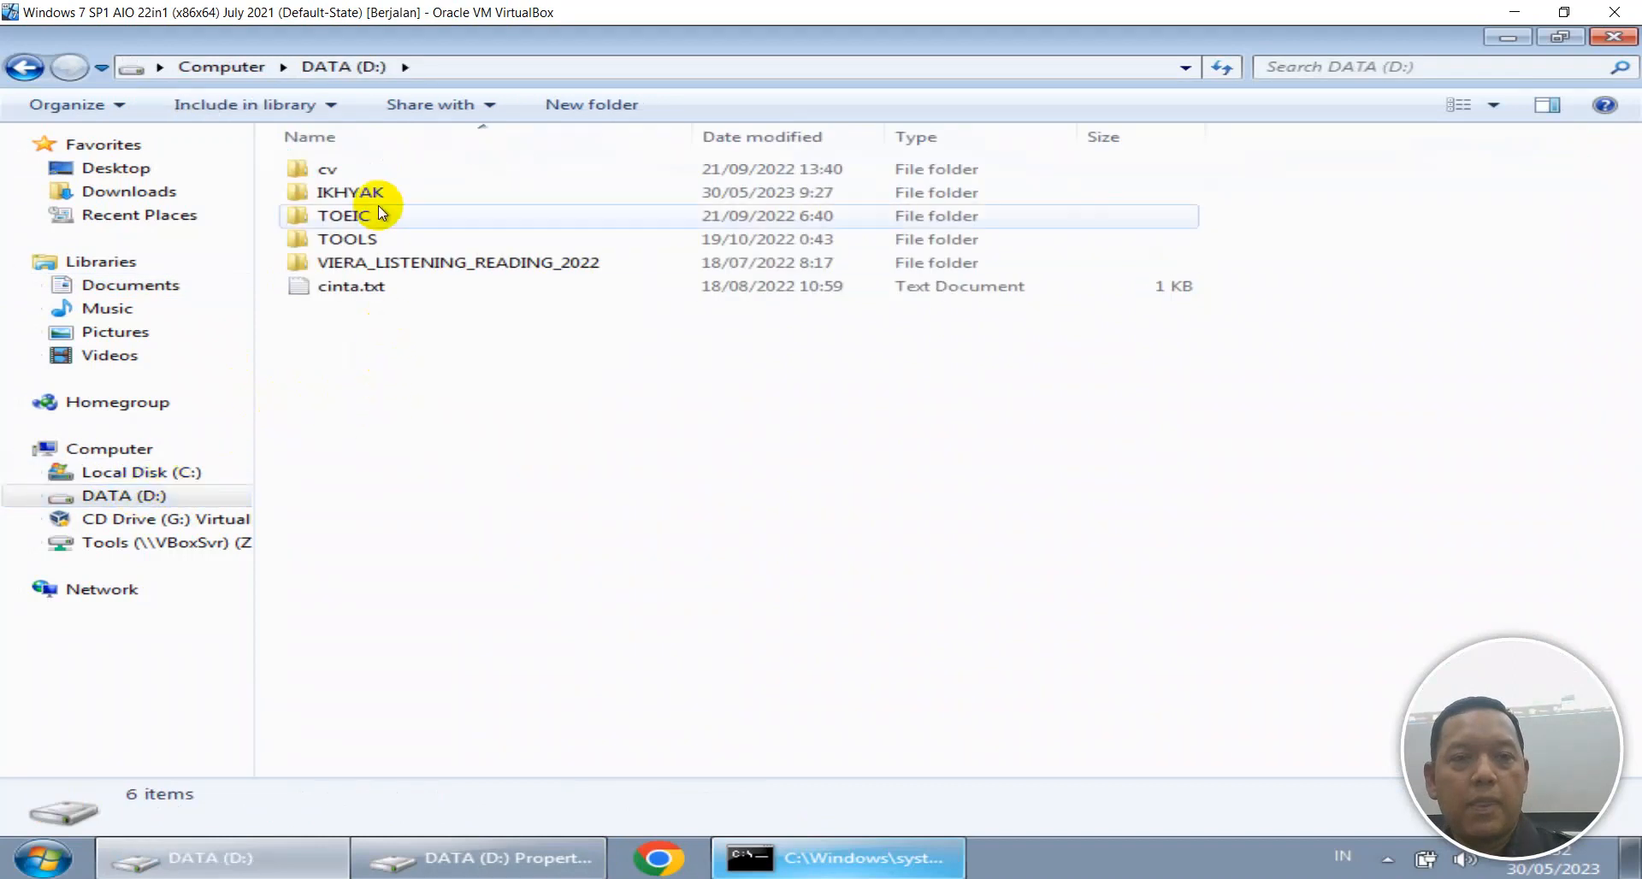
{"action": "key", "text": "alt+Tab"}
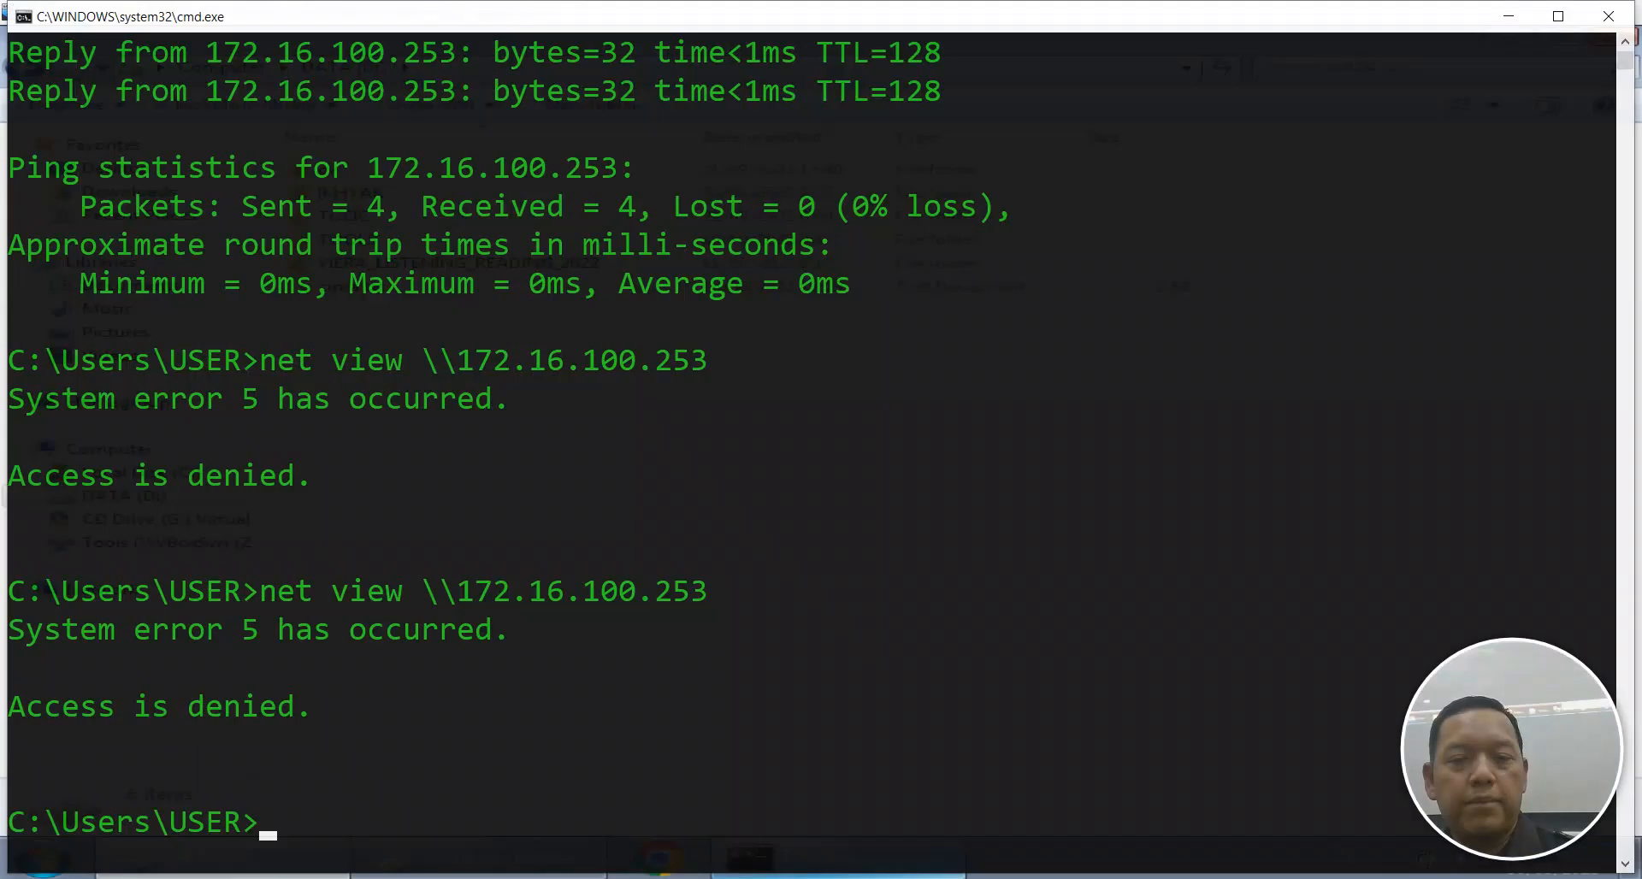
{"action": "key", "text": "alt+Tab"}
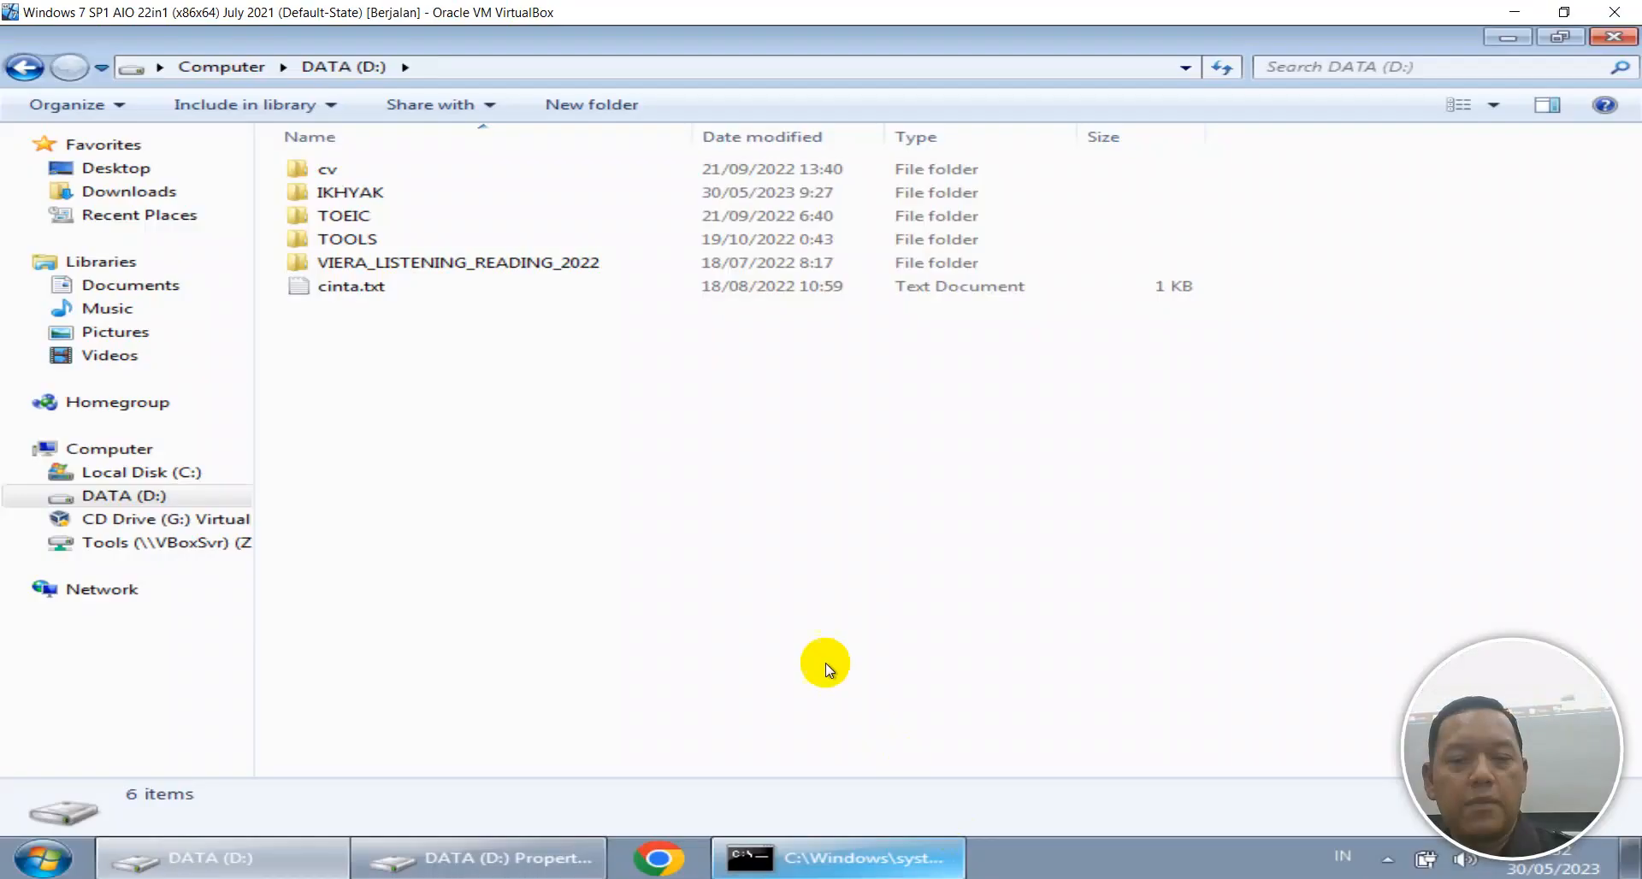
Launch Computer Management with compmgmt.msc.
{"action": "key", "text": "super+r"}
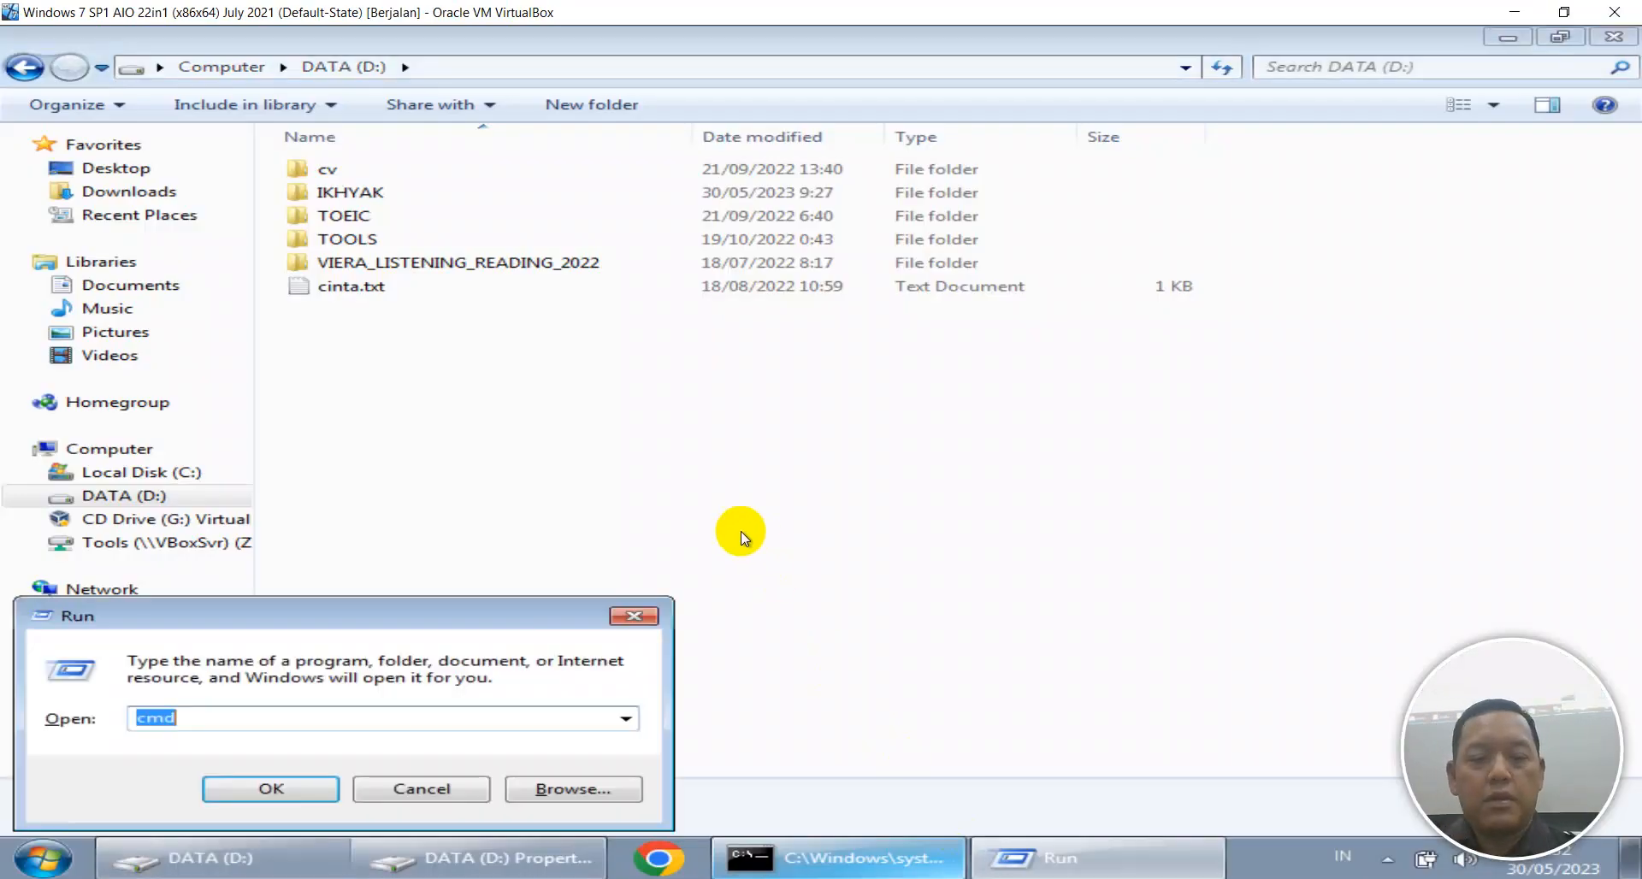
{"action": "type", "text": "compmgmt.msc"}
{"action": "key", "text": "Return"}
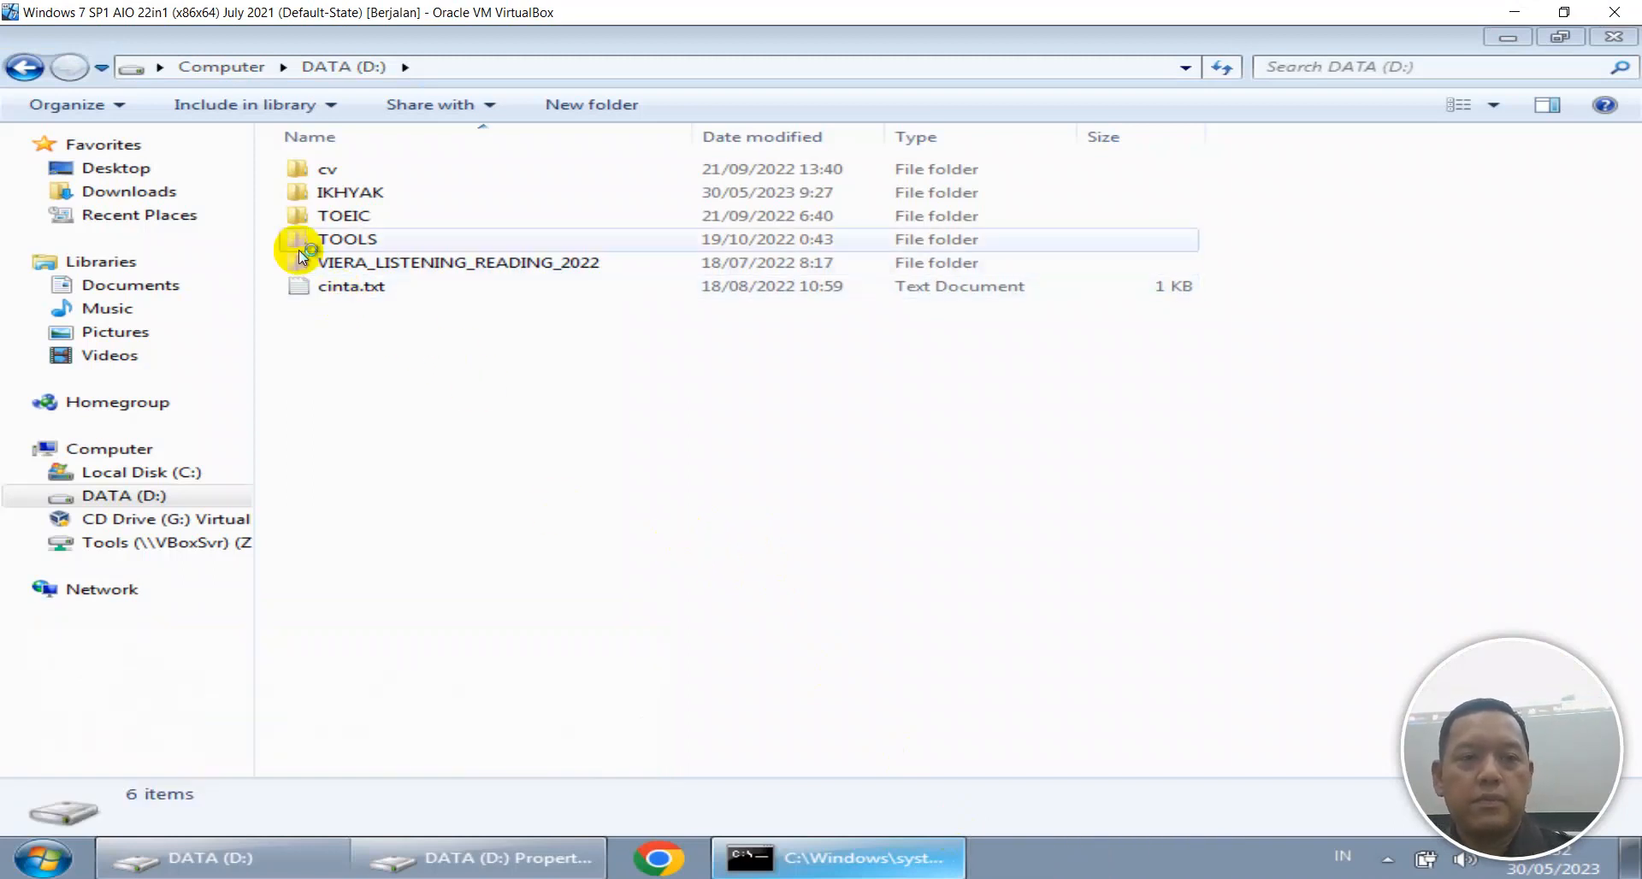
Start a new shared folder from Shared Folders > Shares and choose D:\IKHYAK as its path.
{"action": "double_click", "coordinate": [196, 224]}
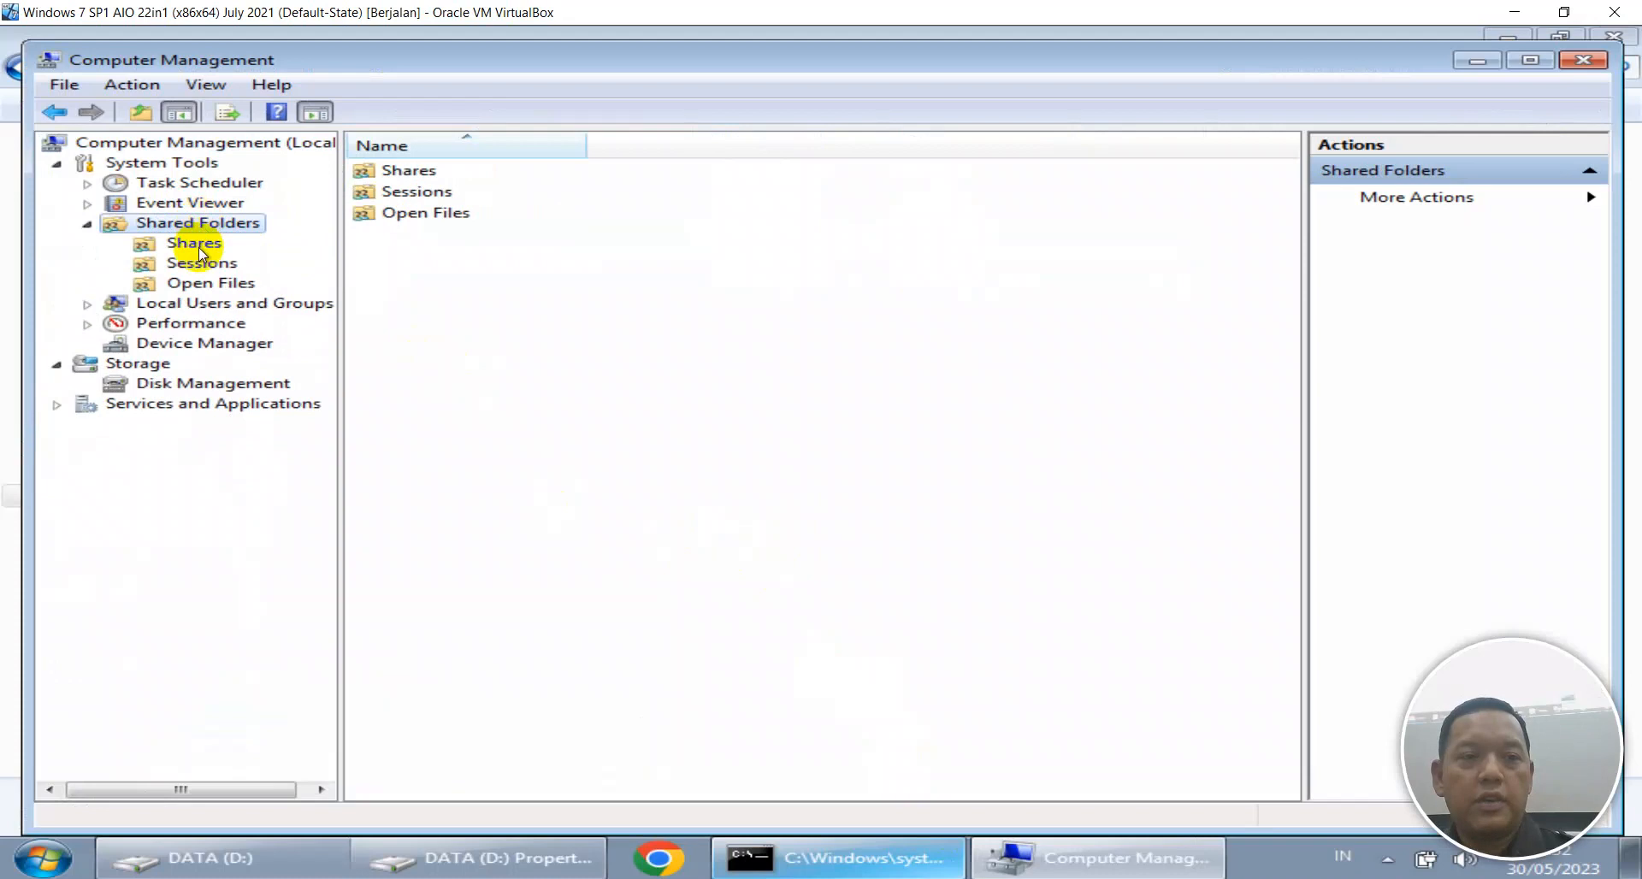
{"action": "left_click", "coordinate": [196, 246]}
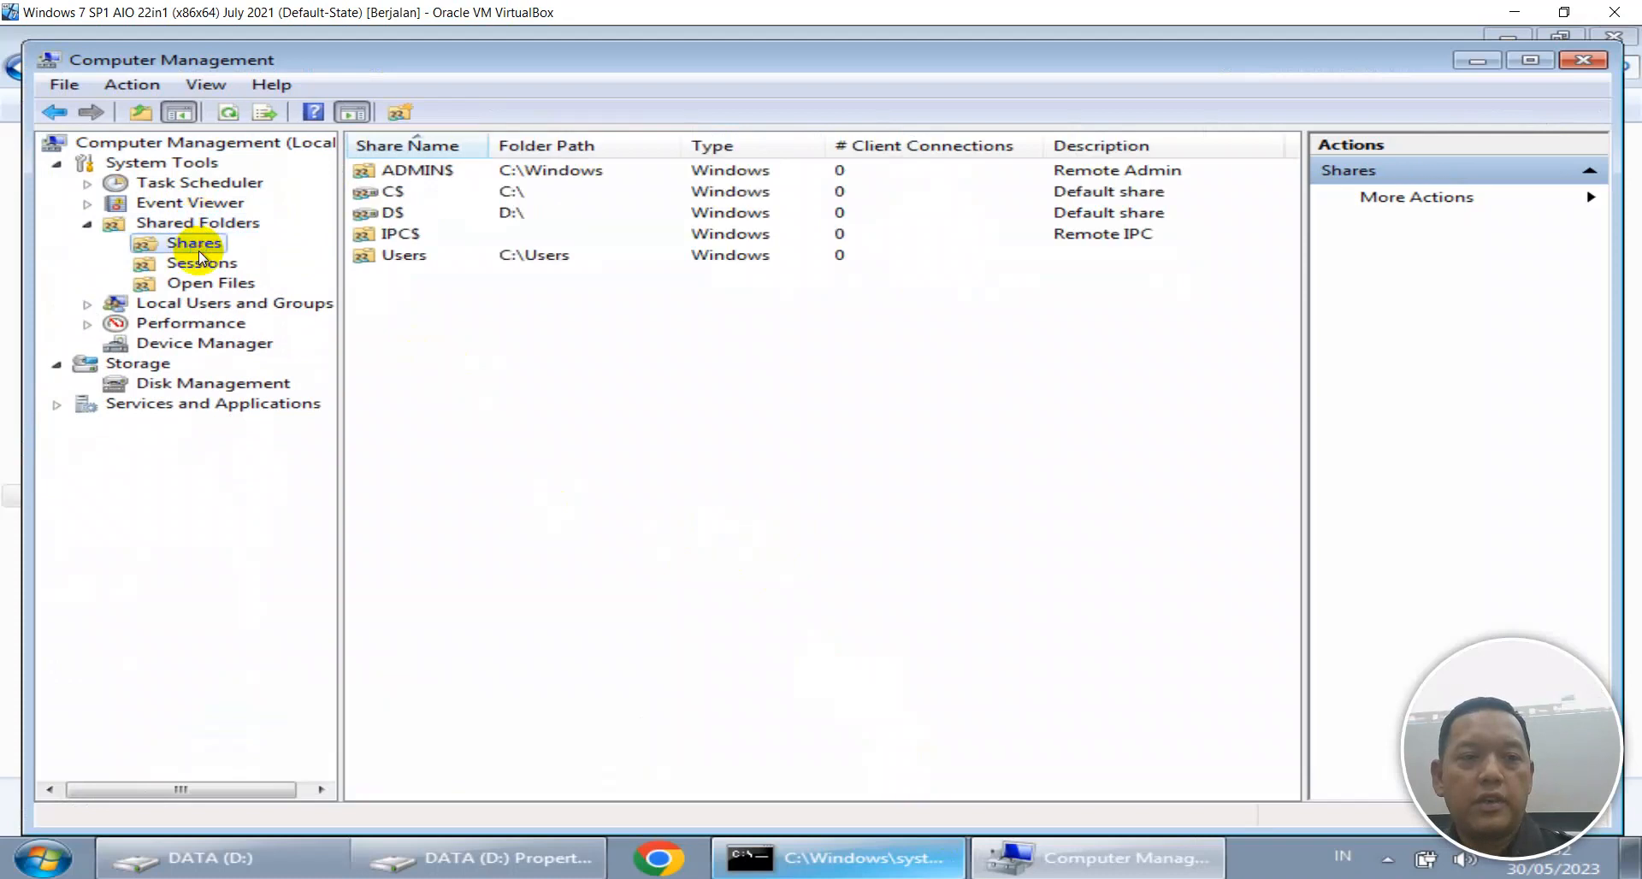
{"action": "right_click", "coordinate": [433, 308]}
{"action": "left_click", "coordinate": [607, 323]}
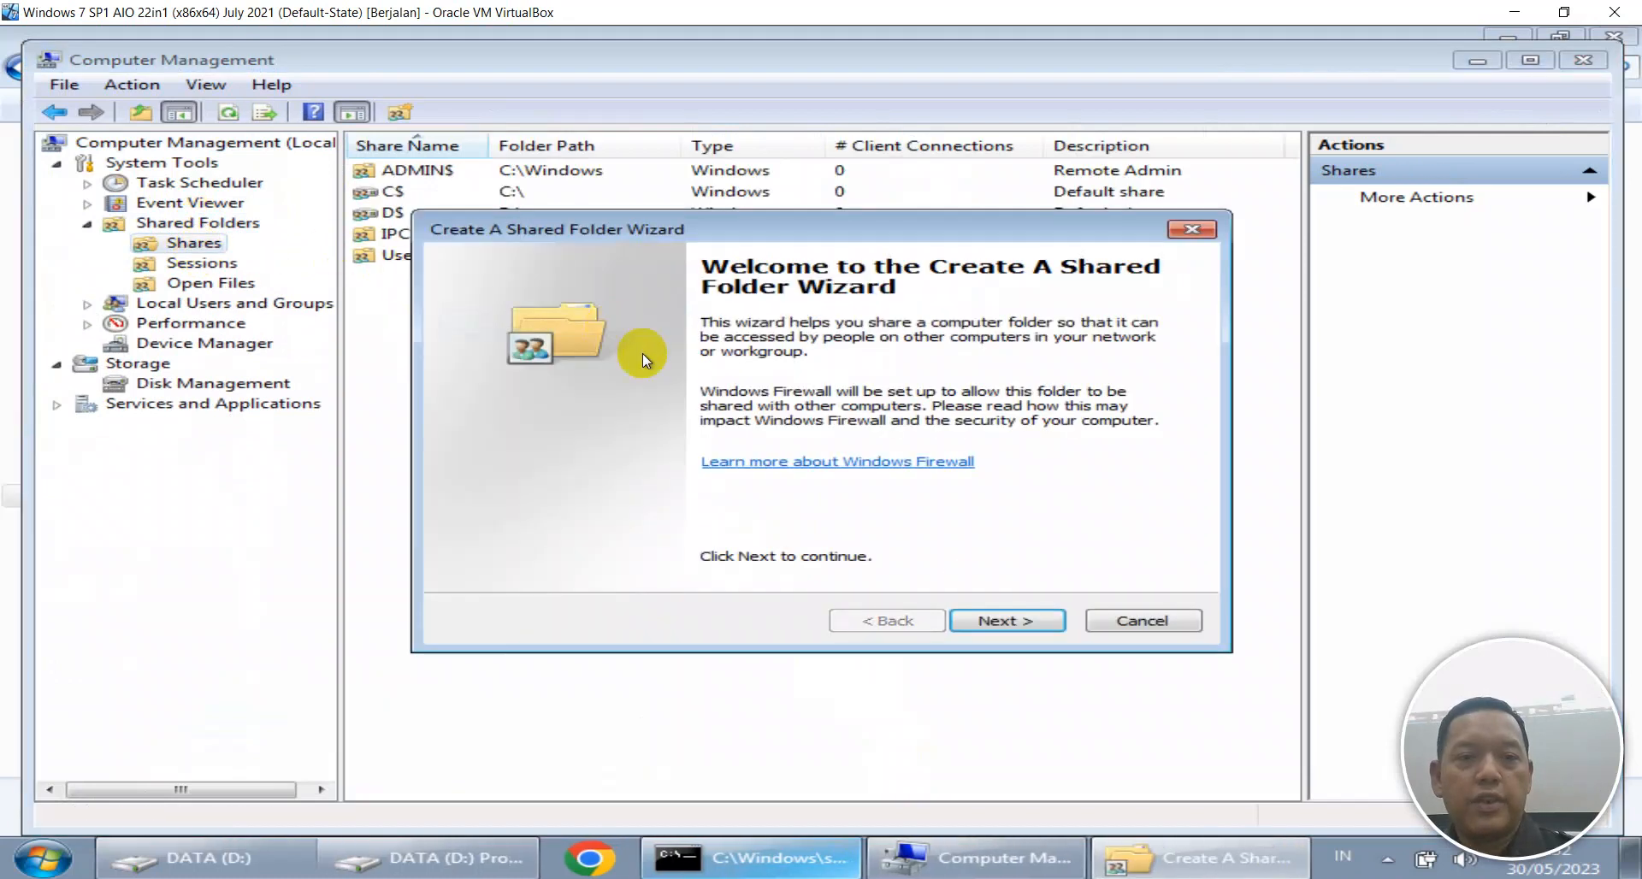
{"action": "left_click", "coordinate": [997, 622]}
{"action": "left_click", "coordinate": [1156, 454]}
{"action": "double_click", "coordinate": [705, 411]}
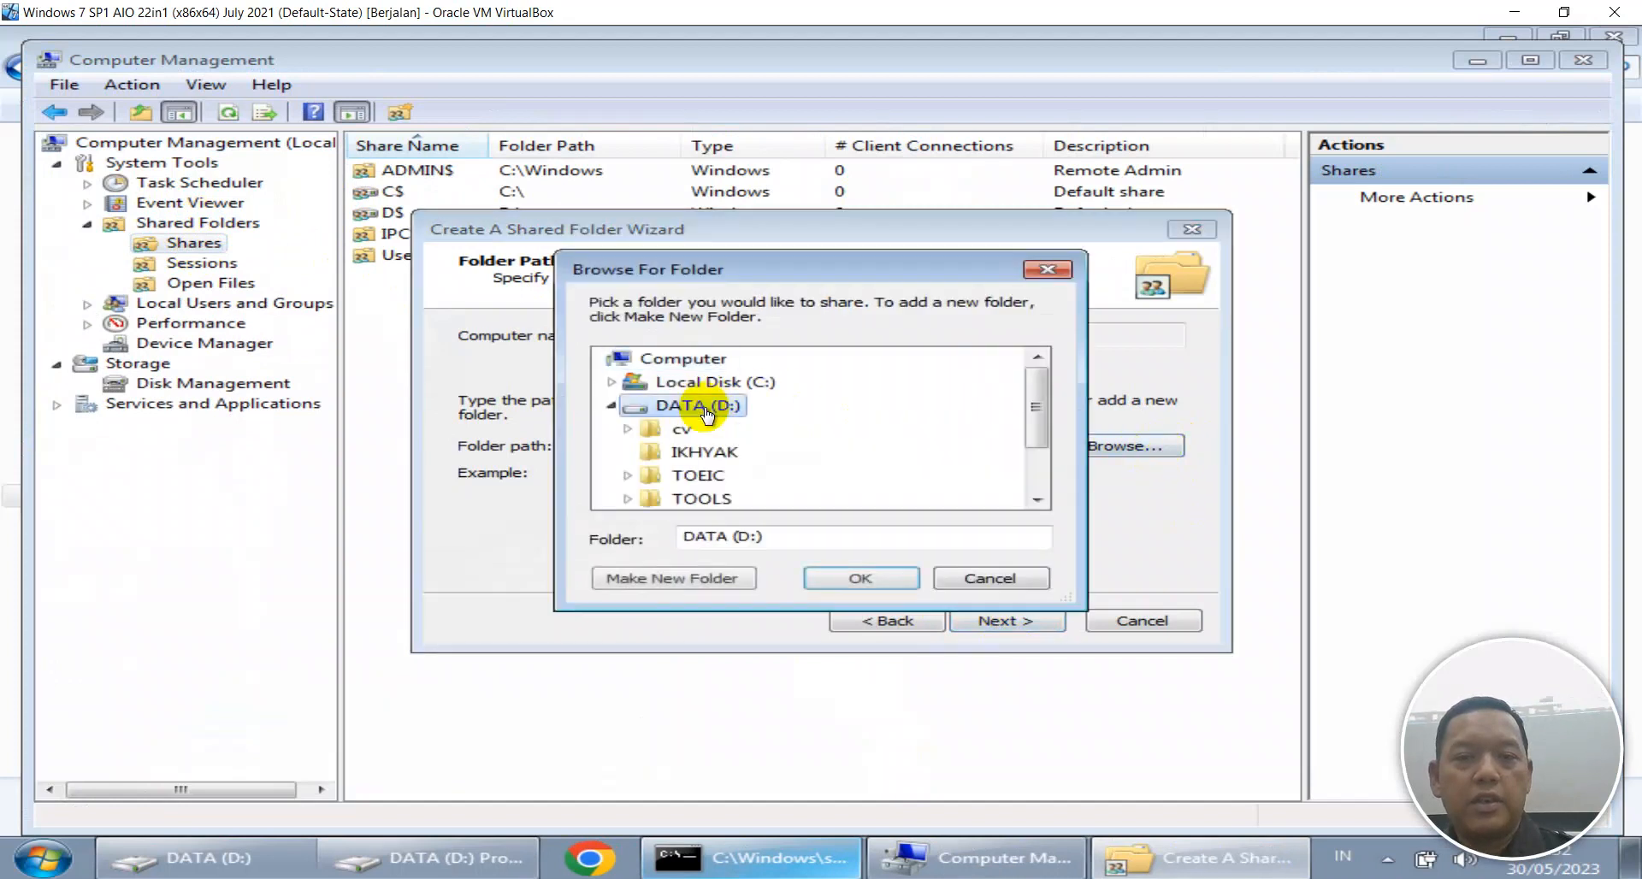
{"action": "left_click", "coordinate": [700, 452]}
{"action": "left_click", "coordinate": [881, 581]}
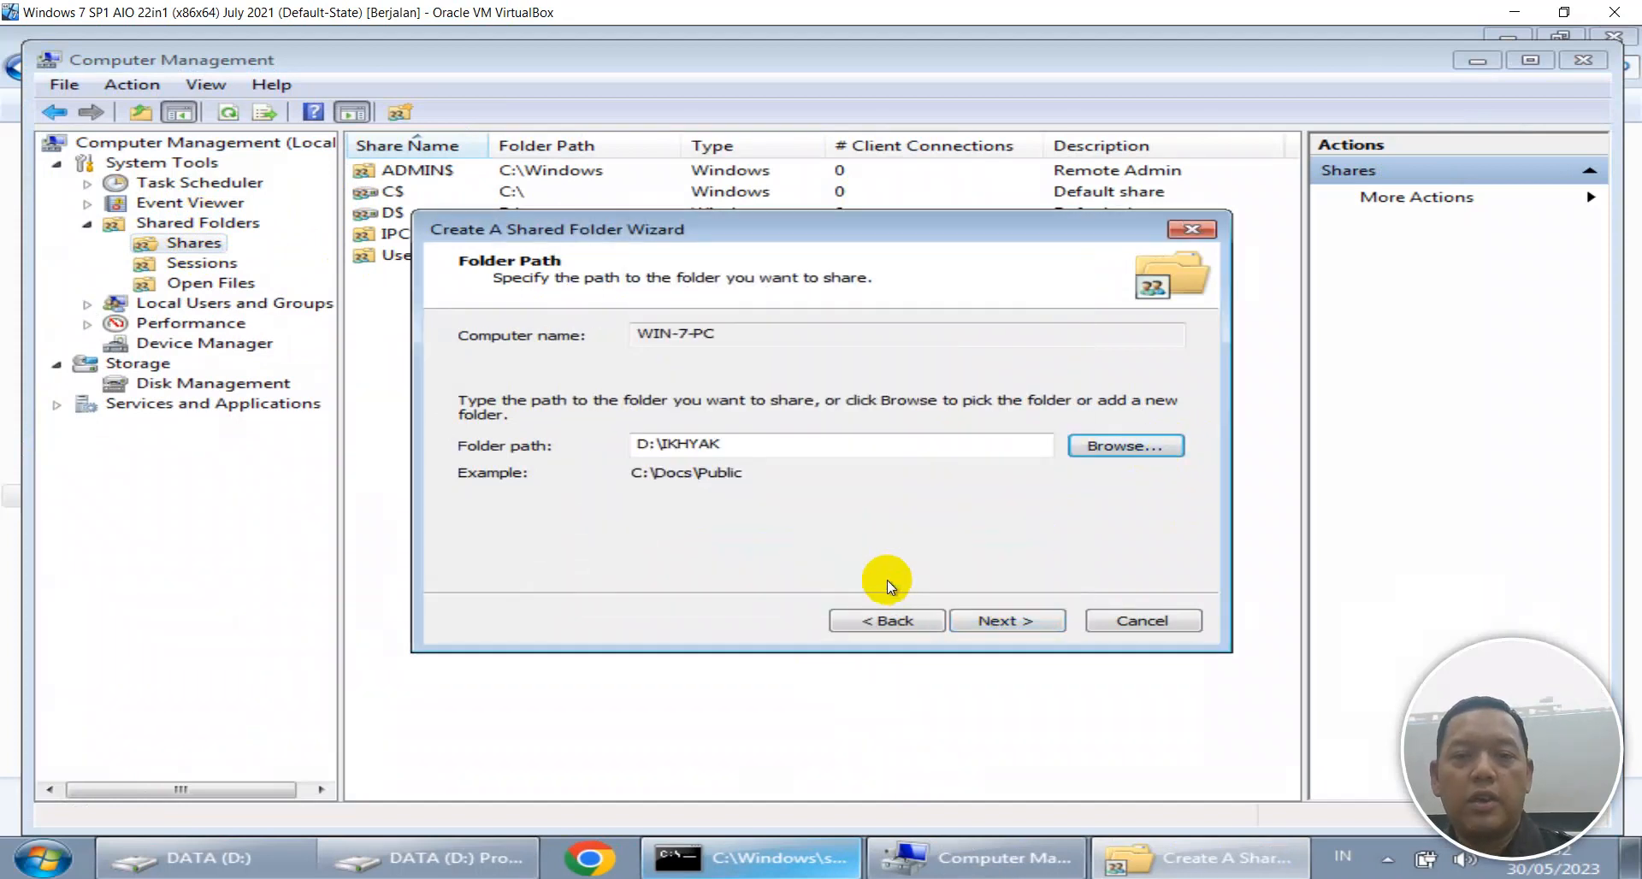
{"action": "left_click", "coordinate": [978, 618]}
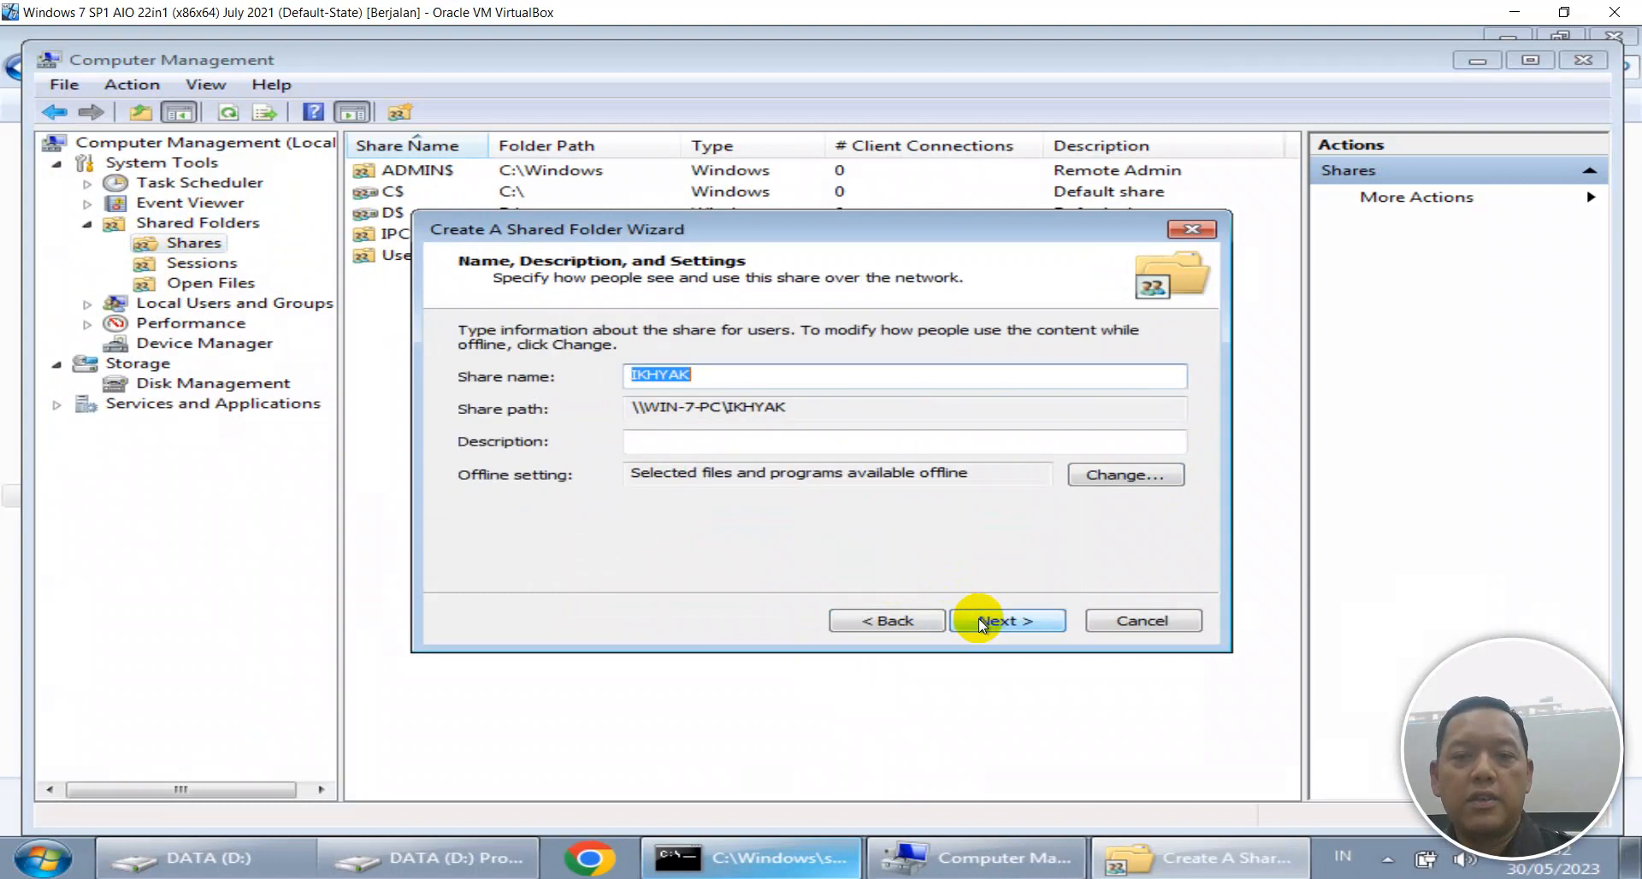
Describe the share as Data Ikhyak, give Everyone custom Full Control, and finish the wizard.
{"action": "left_click", "coordinate": [757, 440]}
{"action": "type", "text": "dat"}
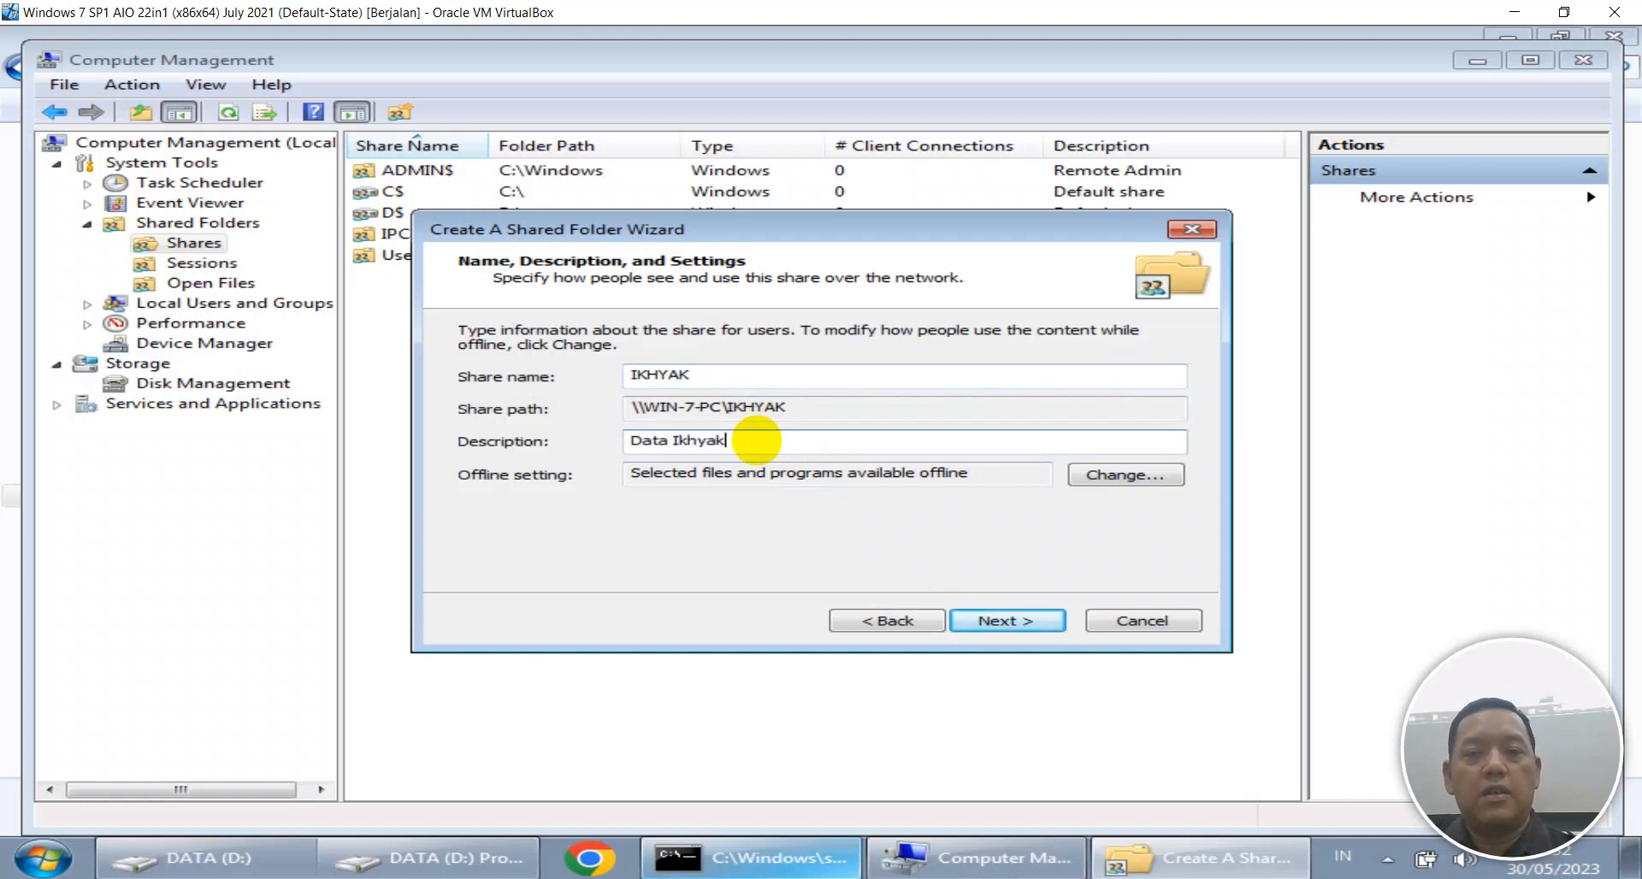
{"action": "left_click", "coordinate": [988, 627]}
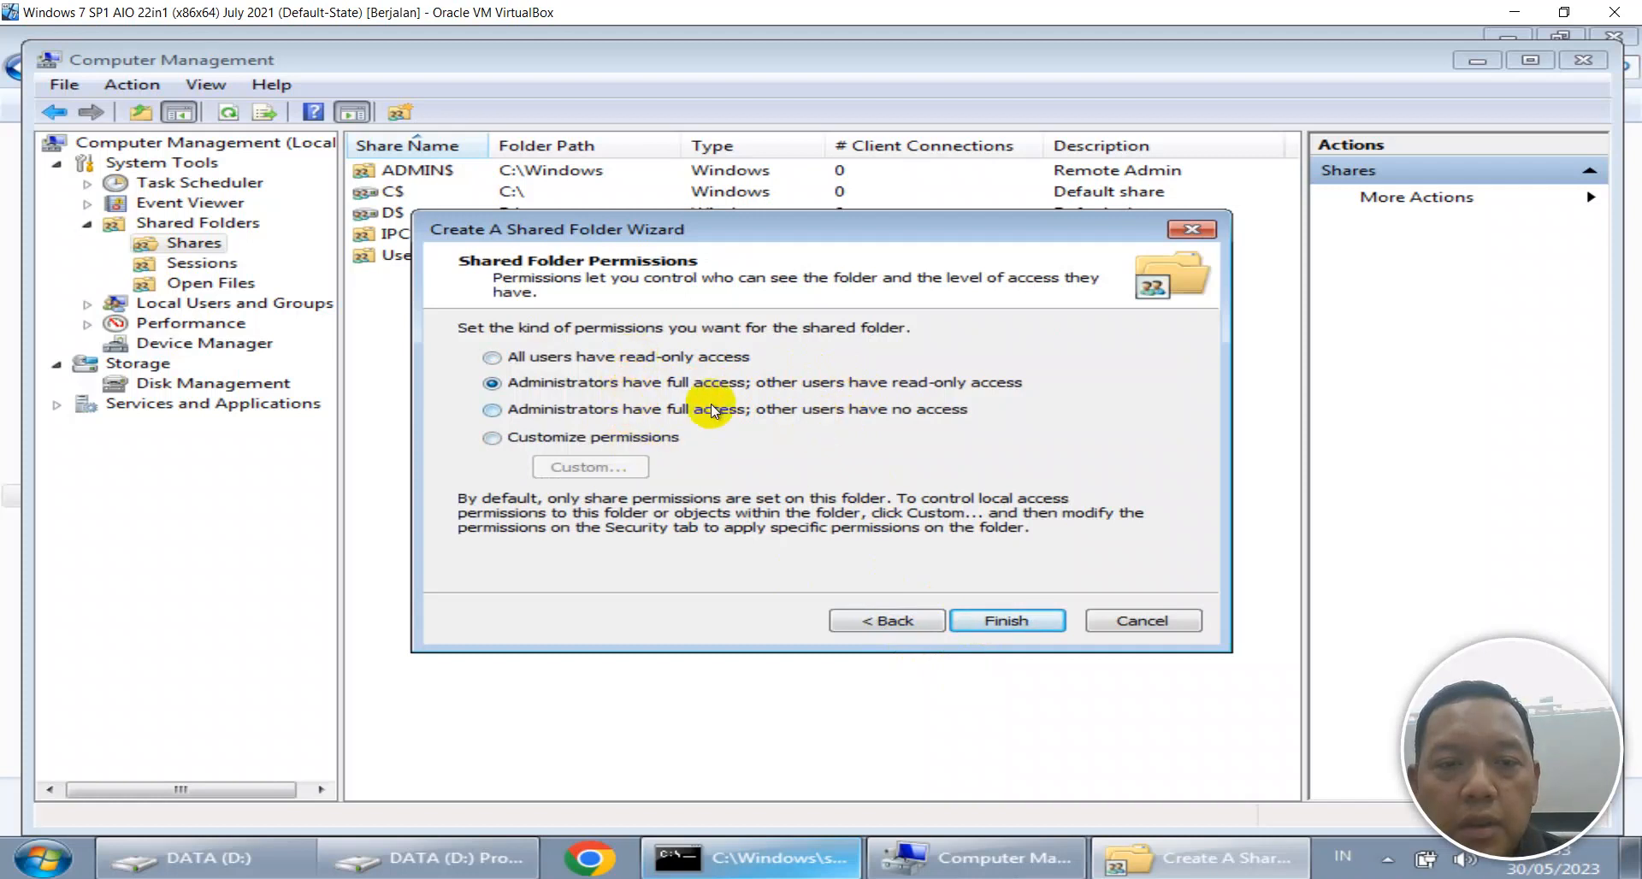
{"action": "left_click", "coordinate": [712, 366]}
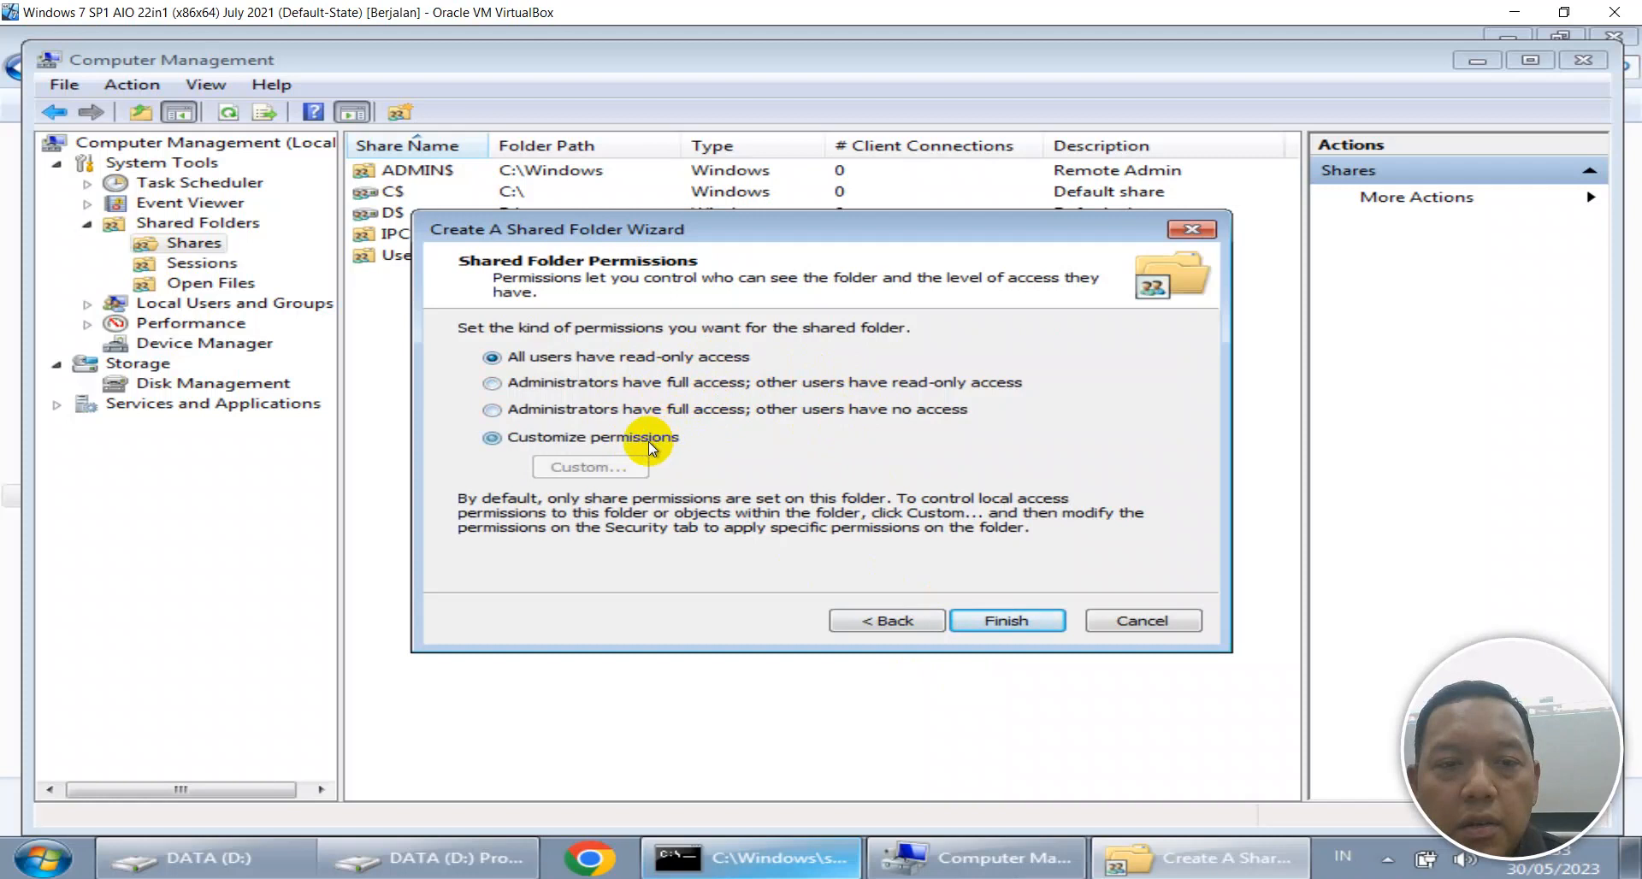
{"action": "left_click", "coordinate": [598, 464]}
{"action": "left_click", "coordinate": [861, 609]}
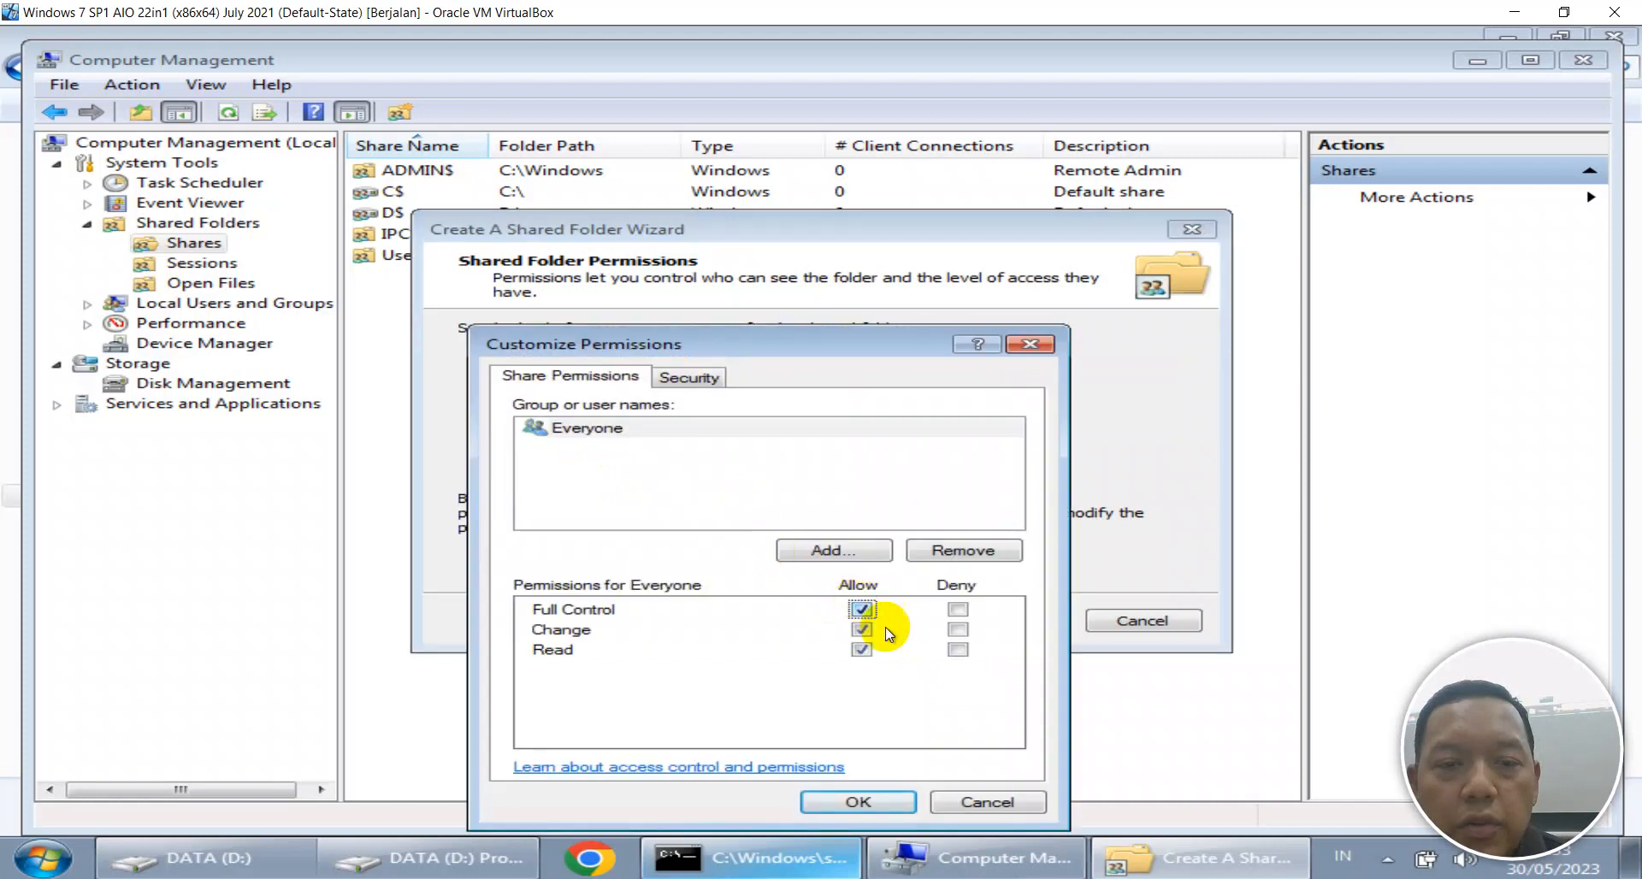
{"action": "left_click", "coordinate": [880, 800]}
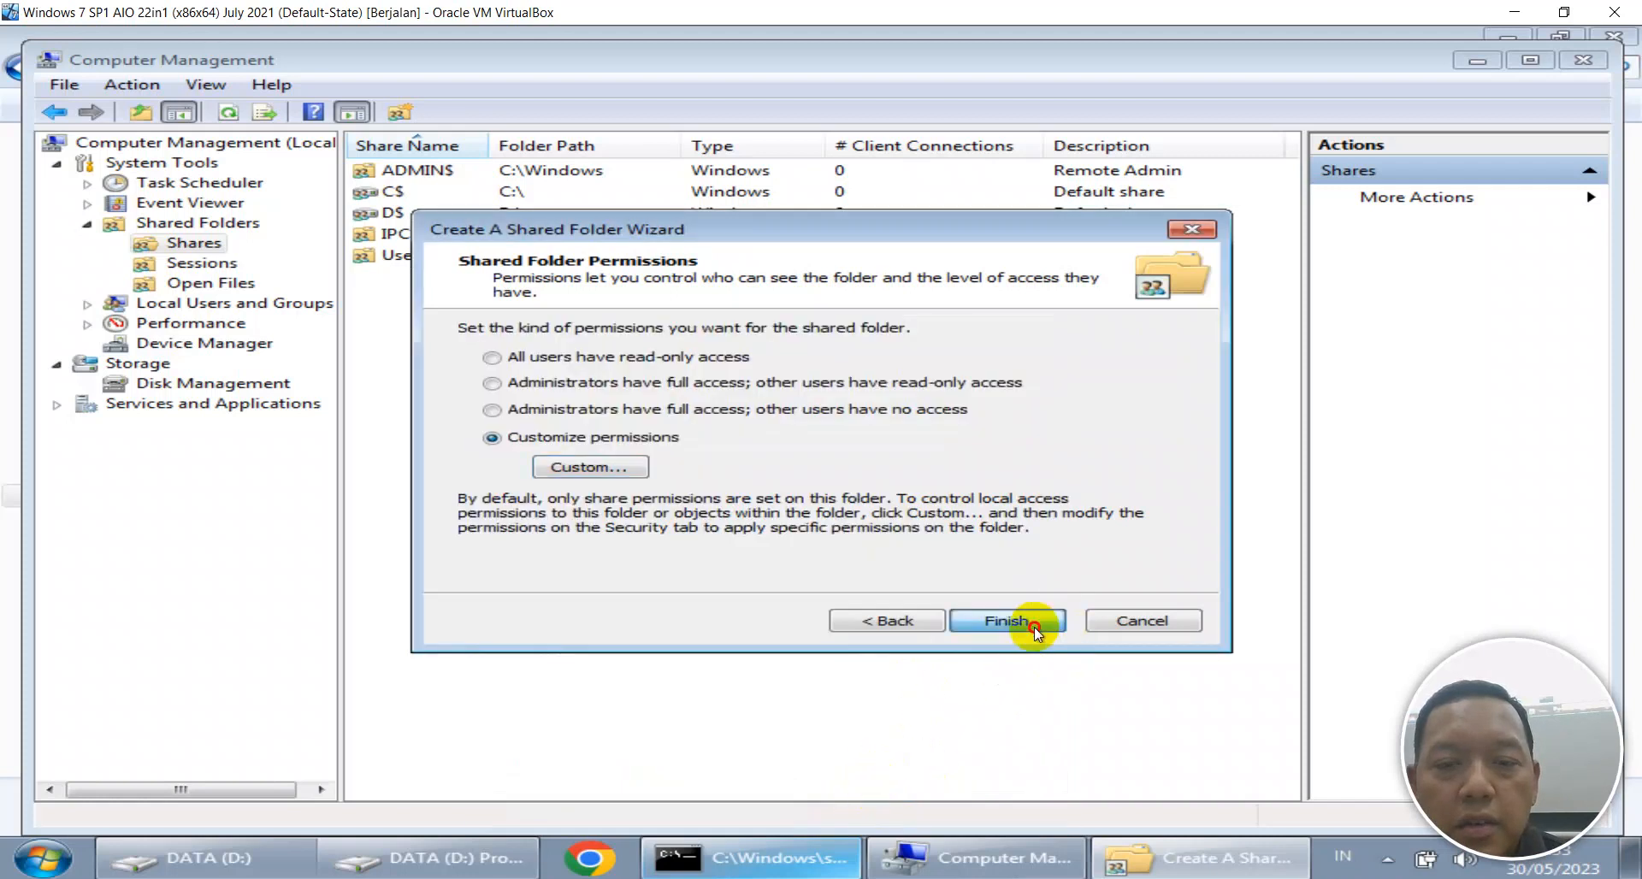
{"action": "left_click", "coordinate": [1033, 628]}
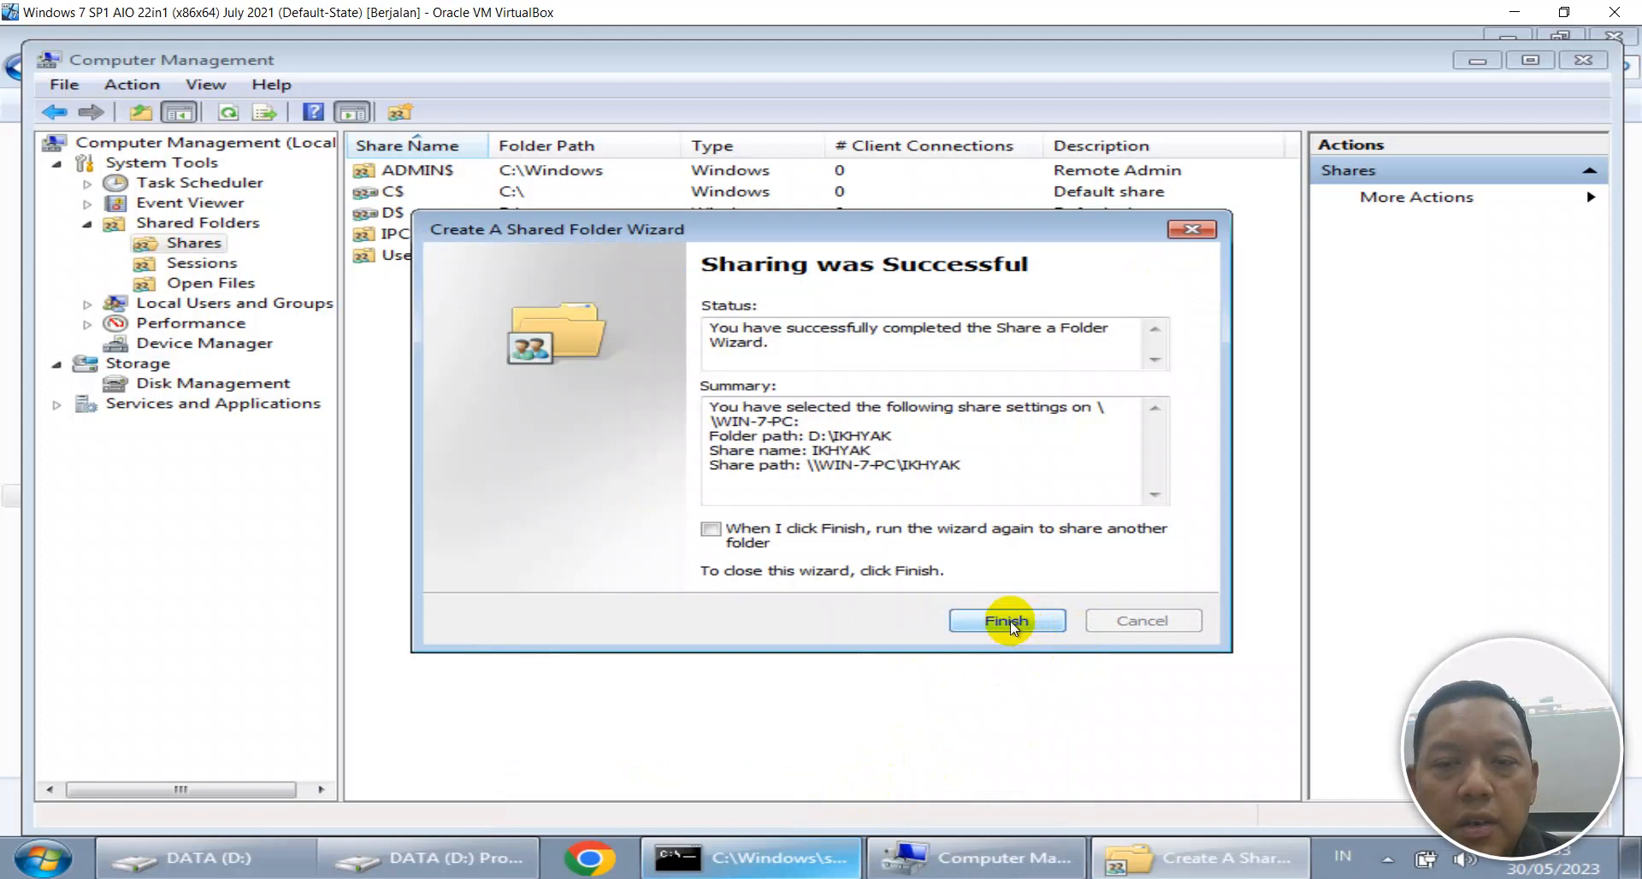
{"action": "left_click", "coordinate": [1009, 621]}
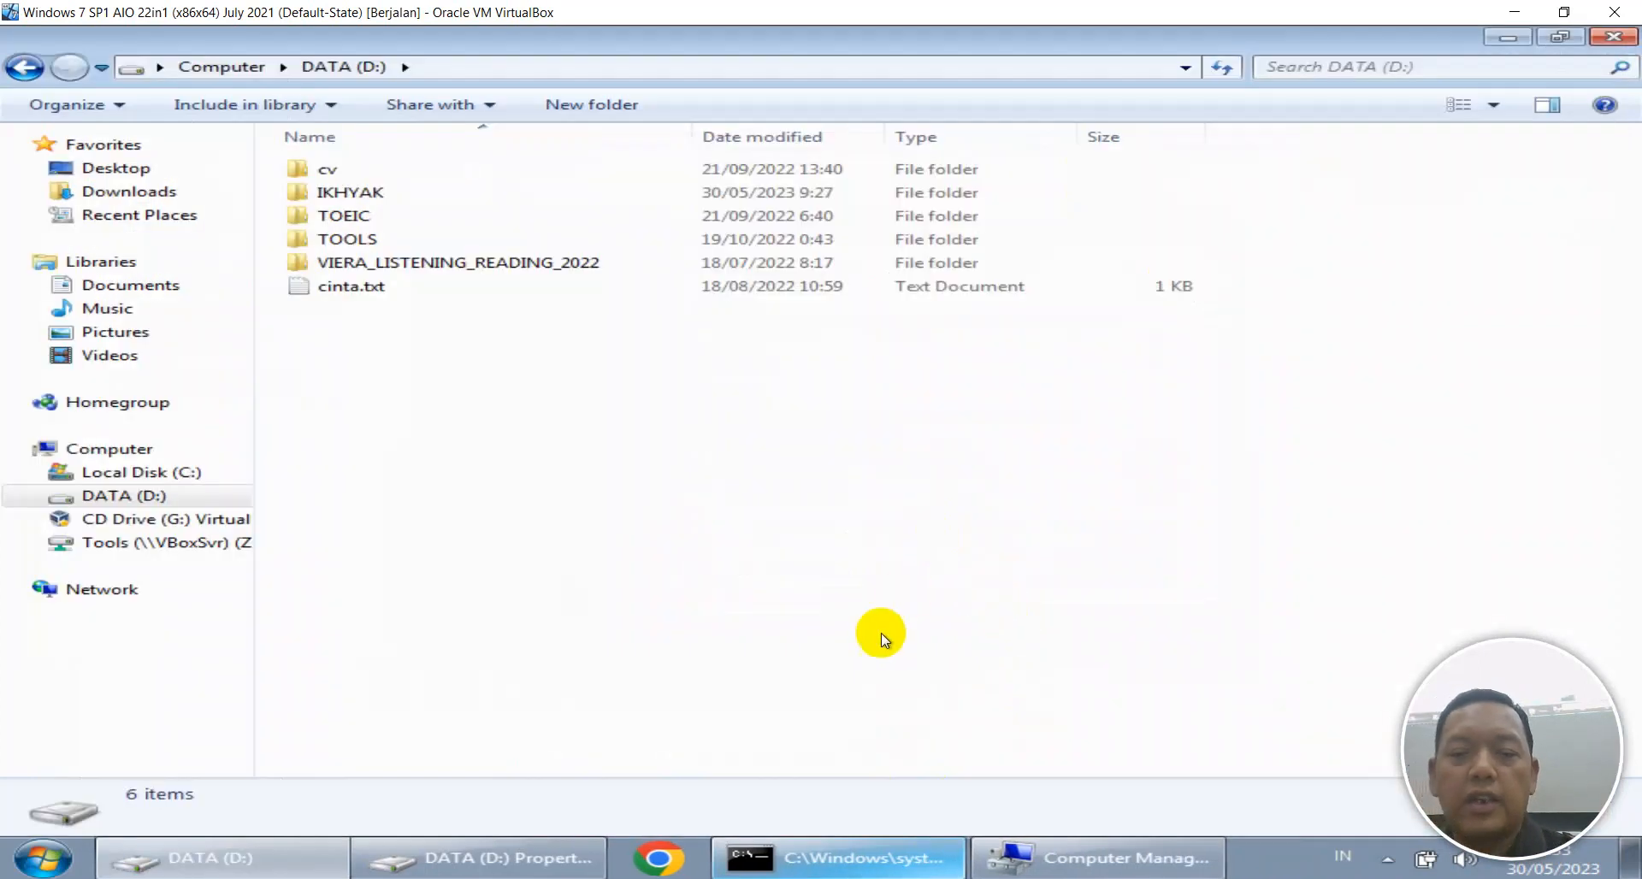
Rerun net share (now listing IKHYAK) and net view, then run ipconfig in the VM.
{"action": "left_click", "coordinate": [838, 857]}
{"action": "key", "text": "Up"}
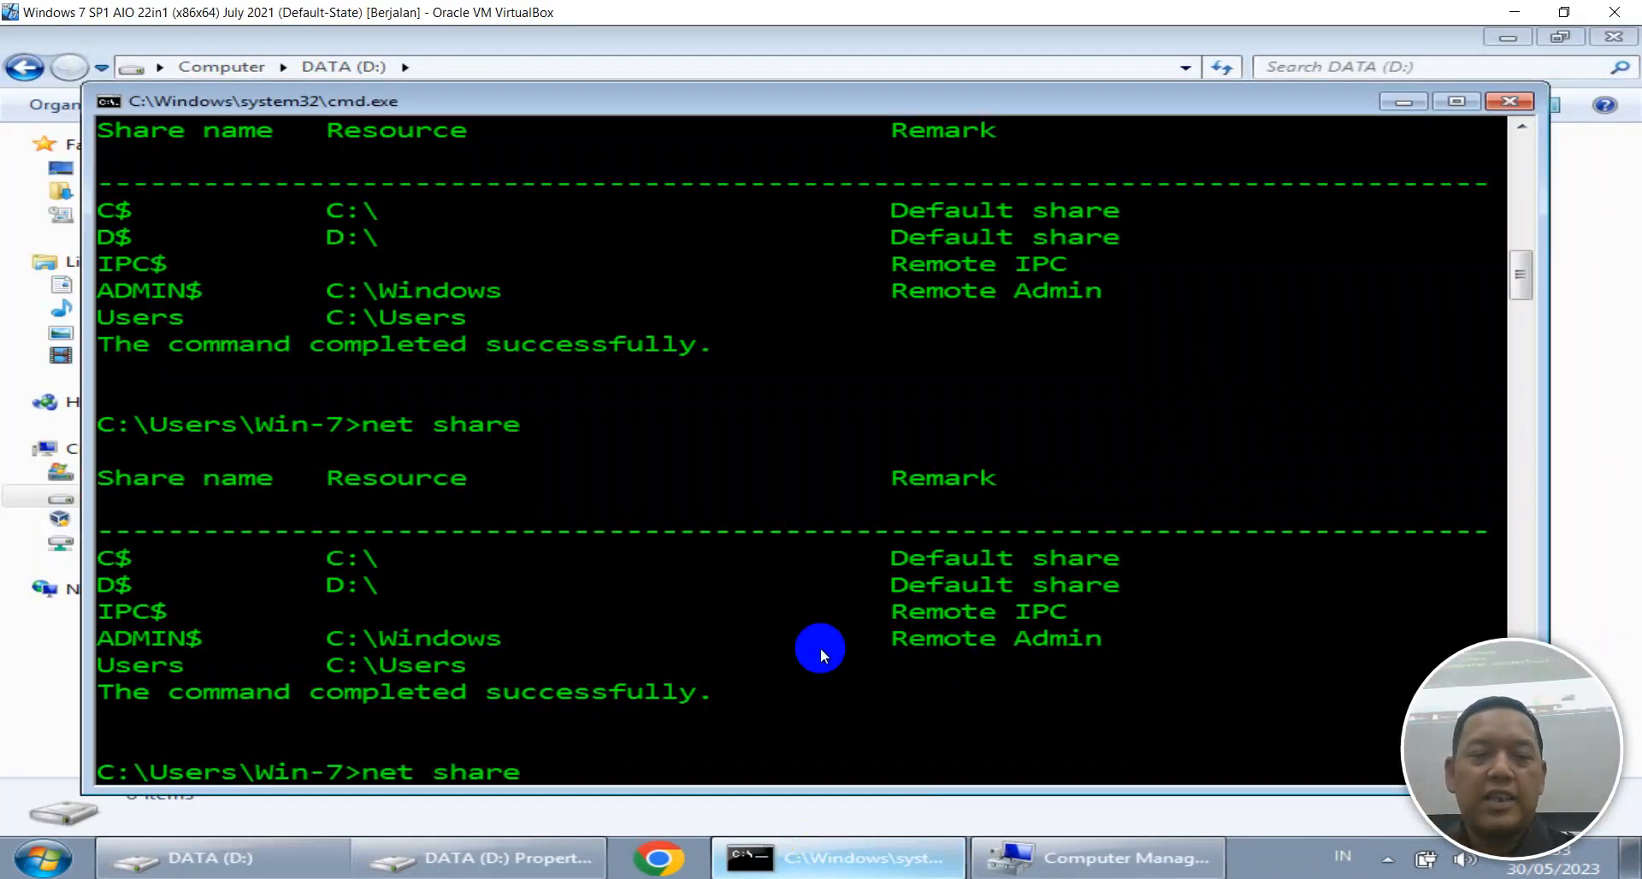
{"action": "key", "text": "Return"}
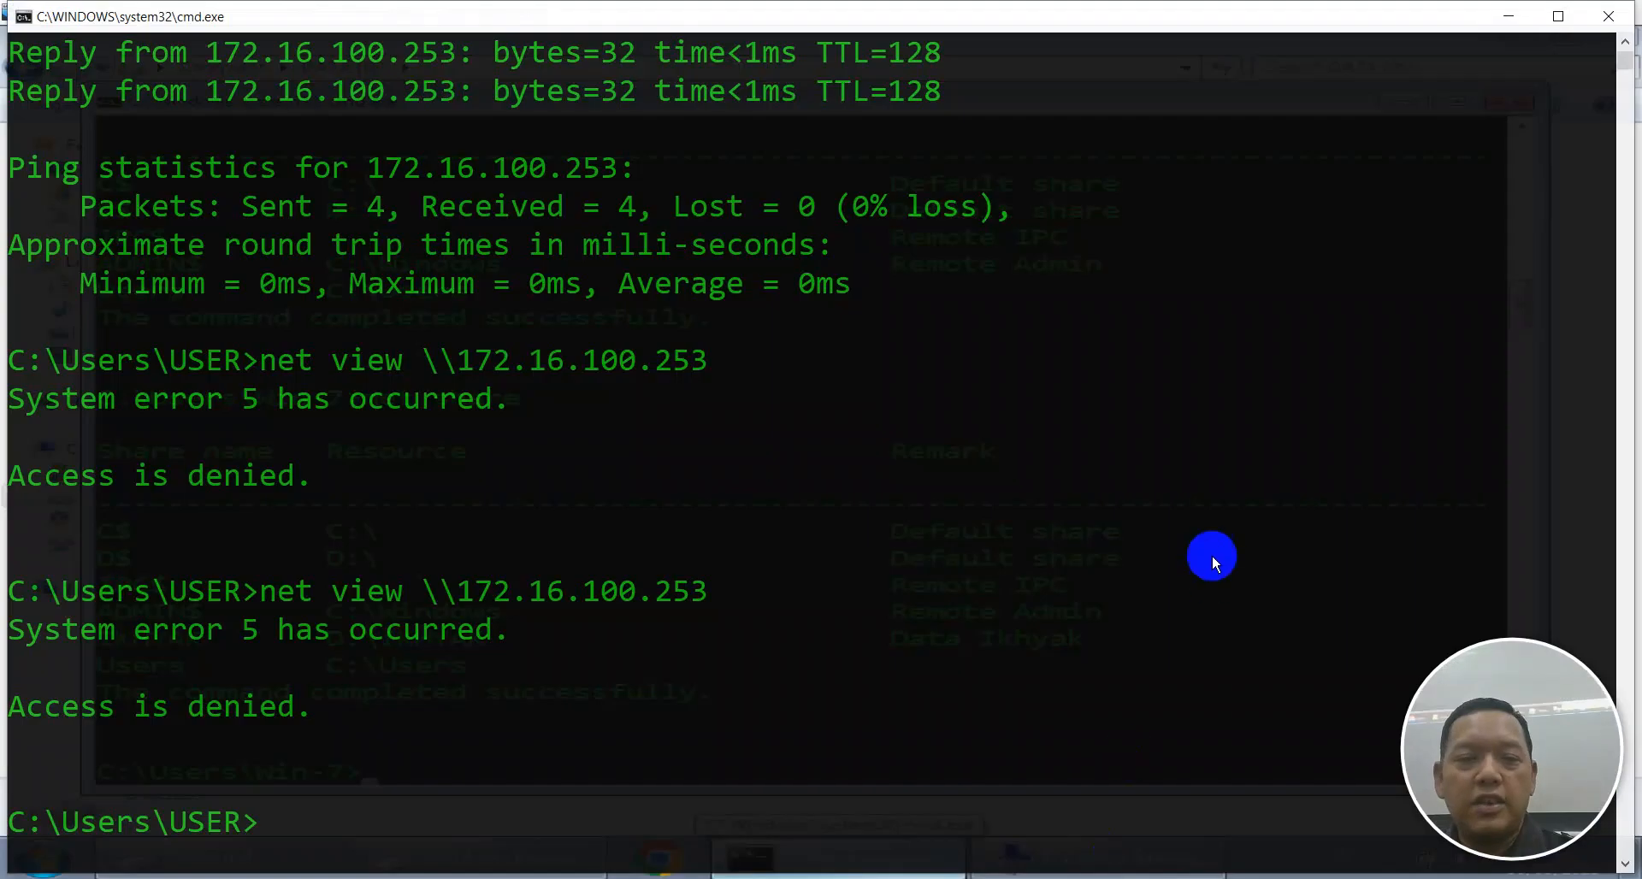
{"action": "key", "text": "Up"}
{"action": "key", "text": "Return"}
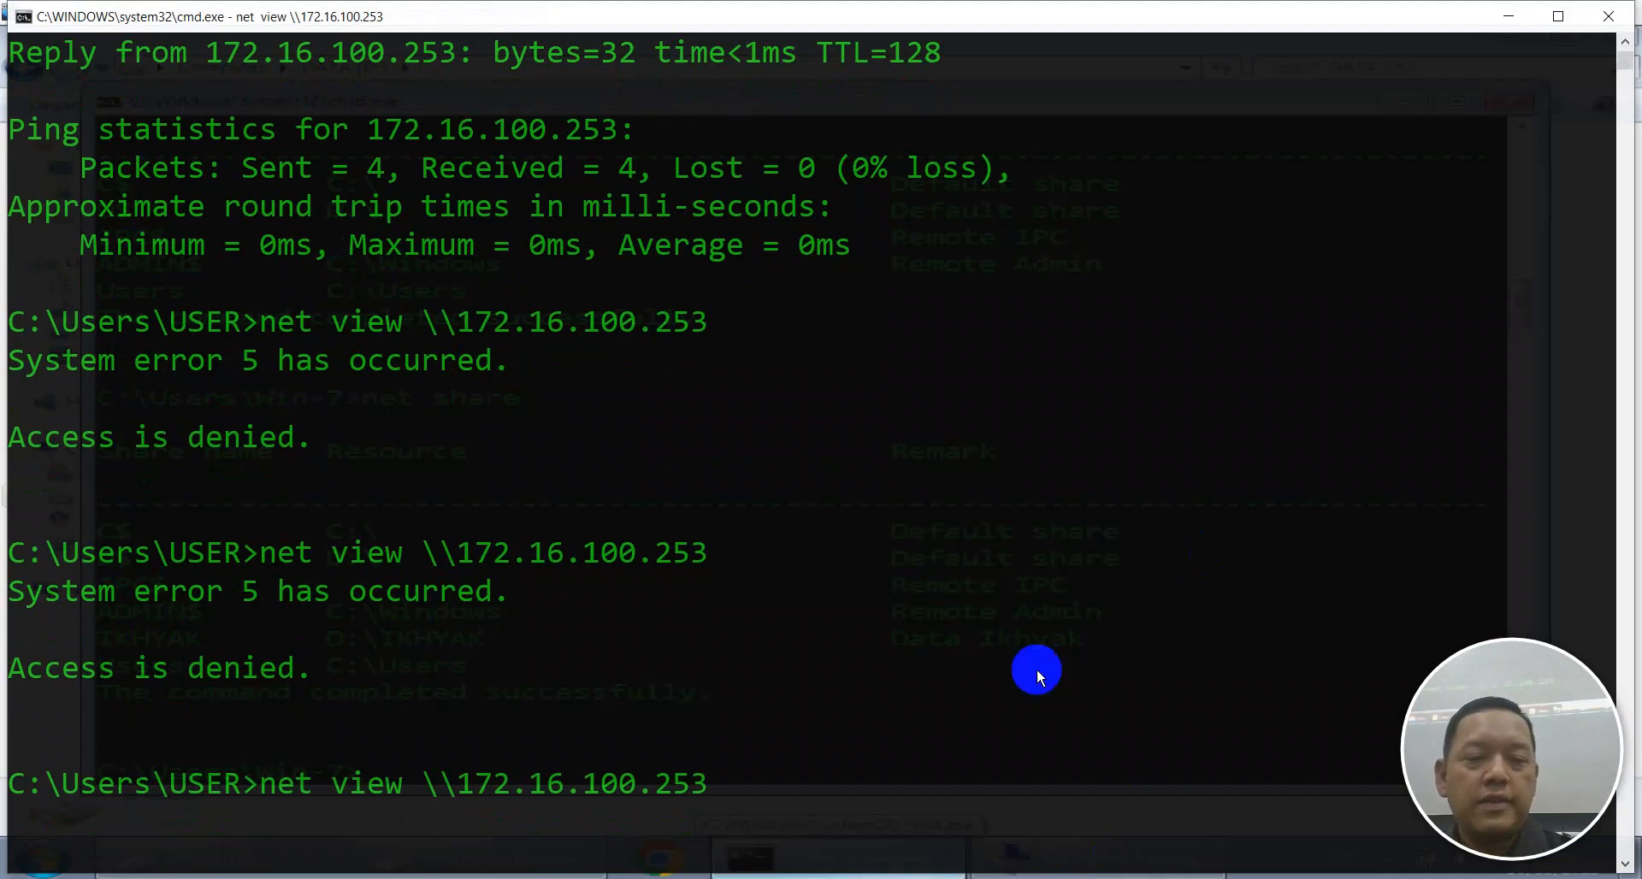
{"action": "scroll", "coordinate": [513, 318], "scroll_direction": "down", "scroll_amount": 5}
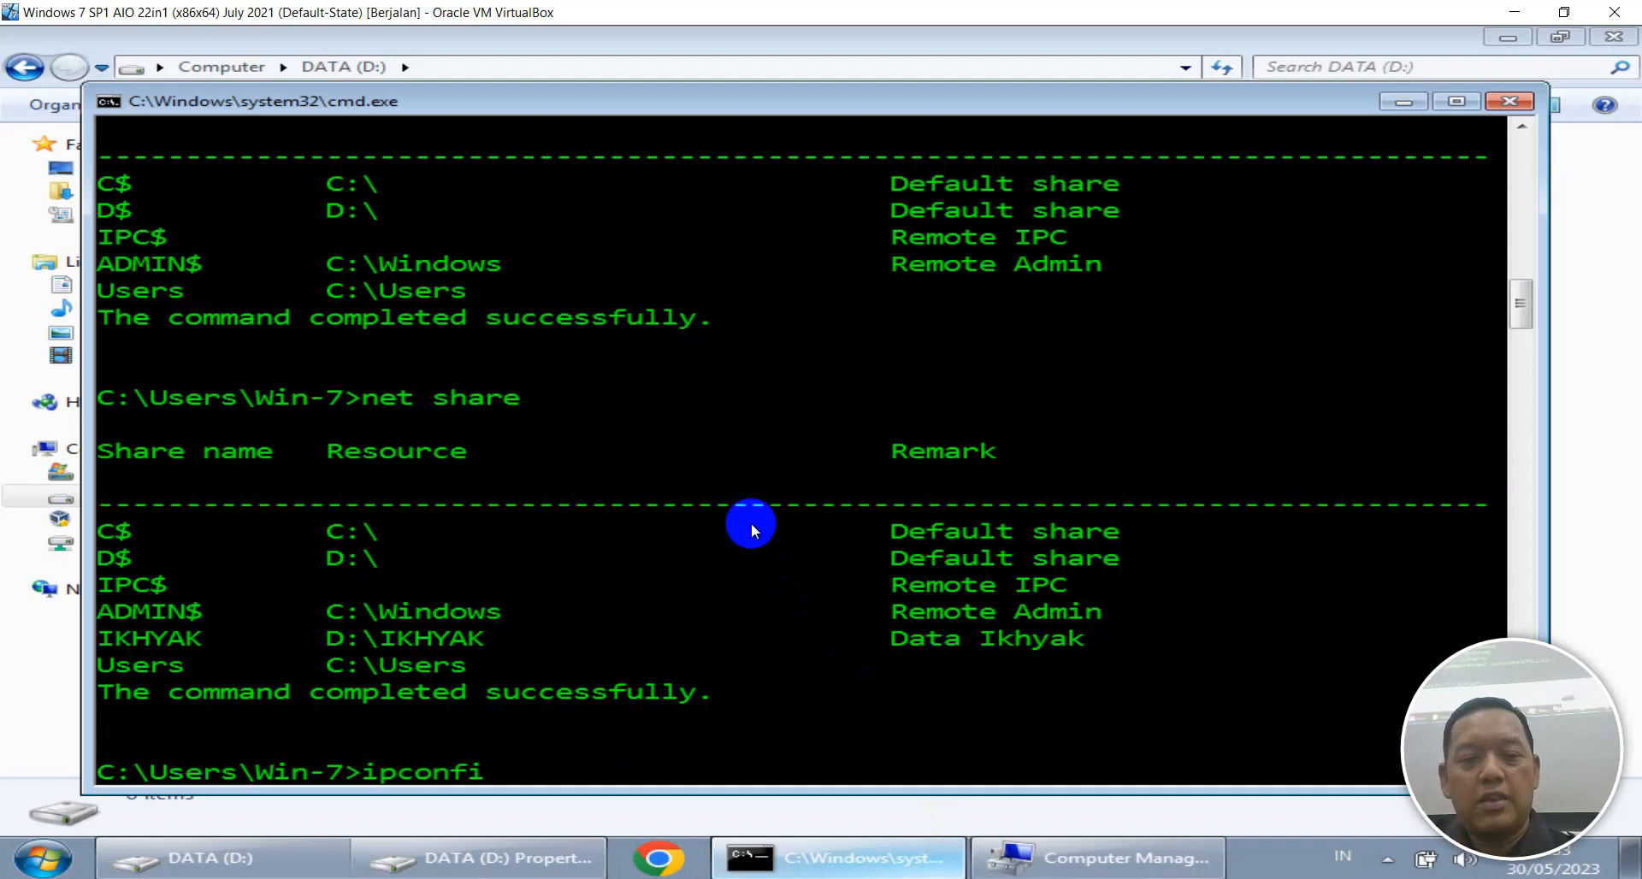
{"action": "key", "text": "Return"}
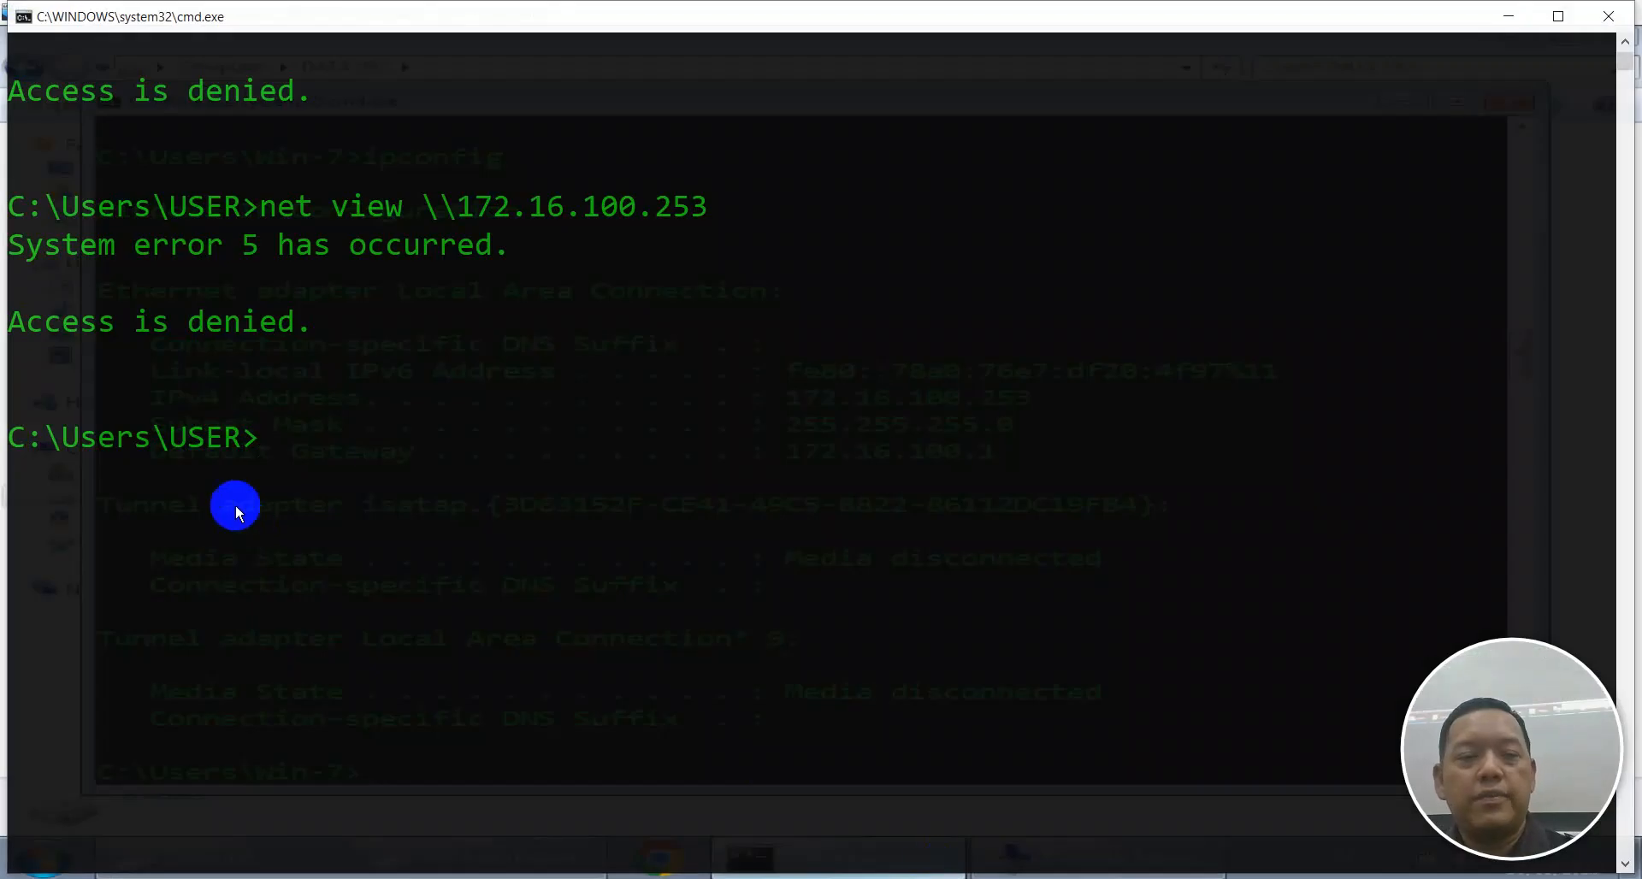
Open \\172.16.100.253 from the host's Run box.
{"action": "left_click", "coordinate": [446, 716]}
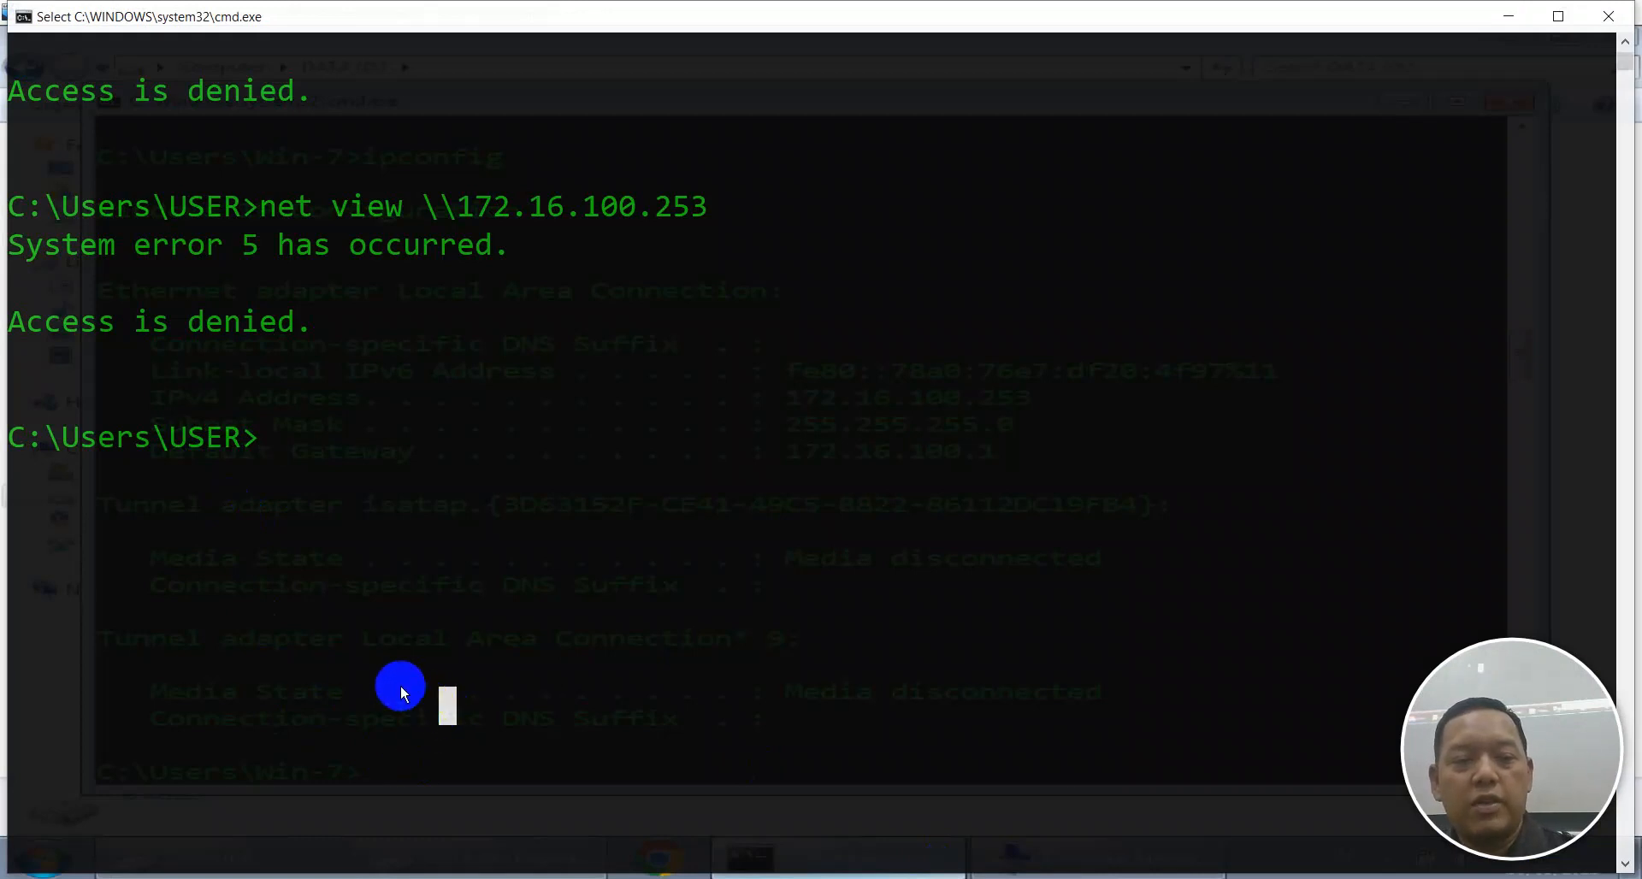
{"action": "key", "text": "super+r"}
{"action": "type", "text": "\\"}
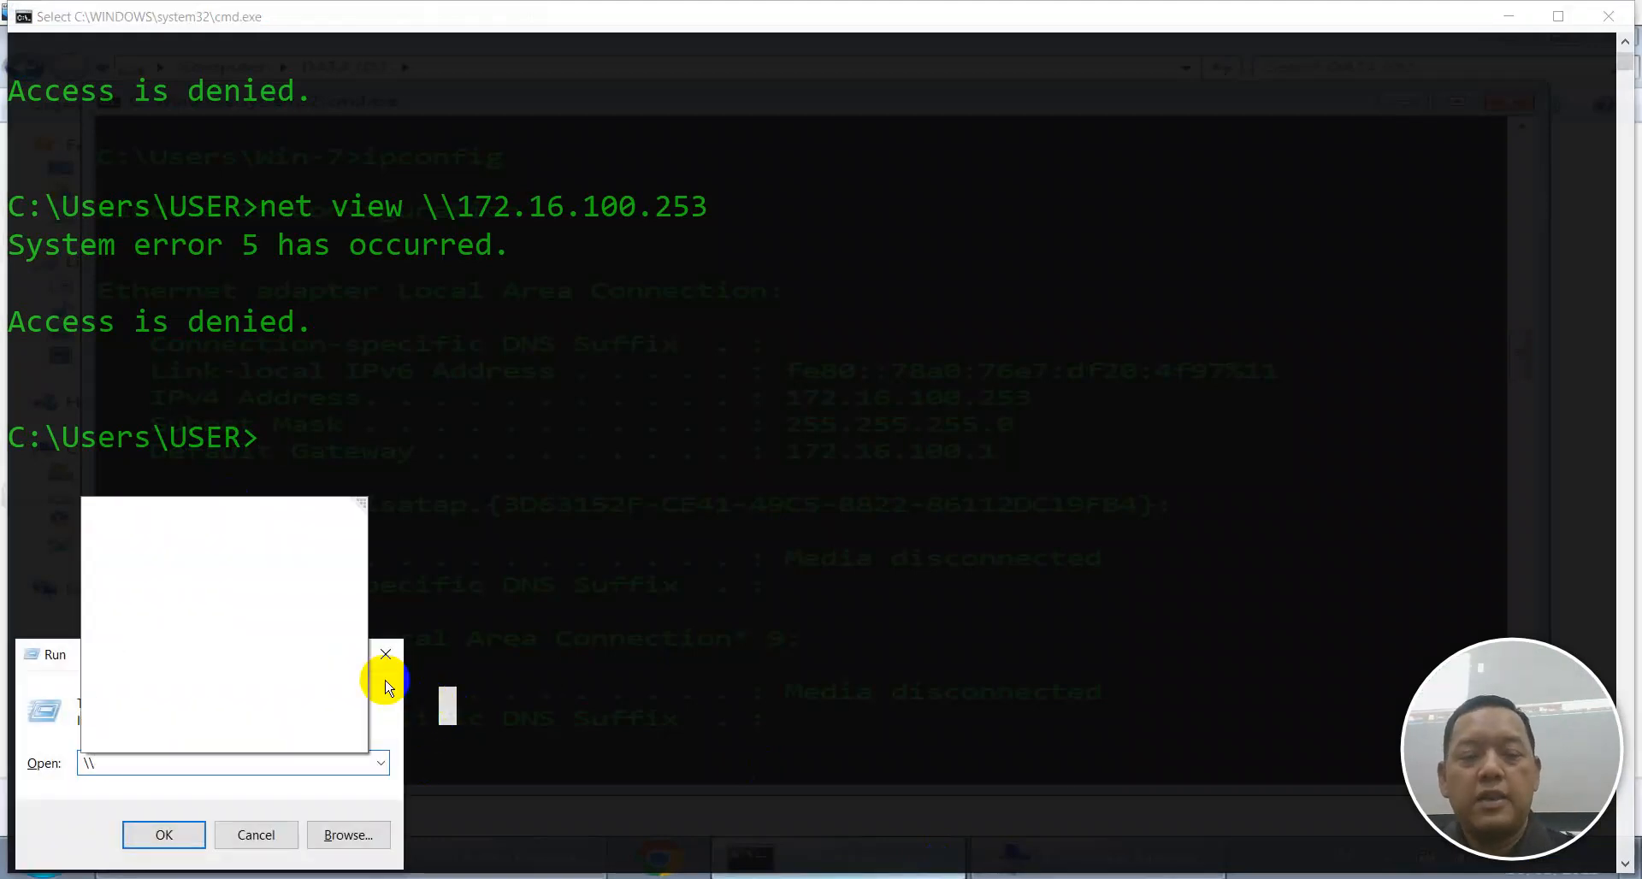
{"action": "type", "text": "172.16.100.253"}
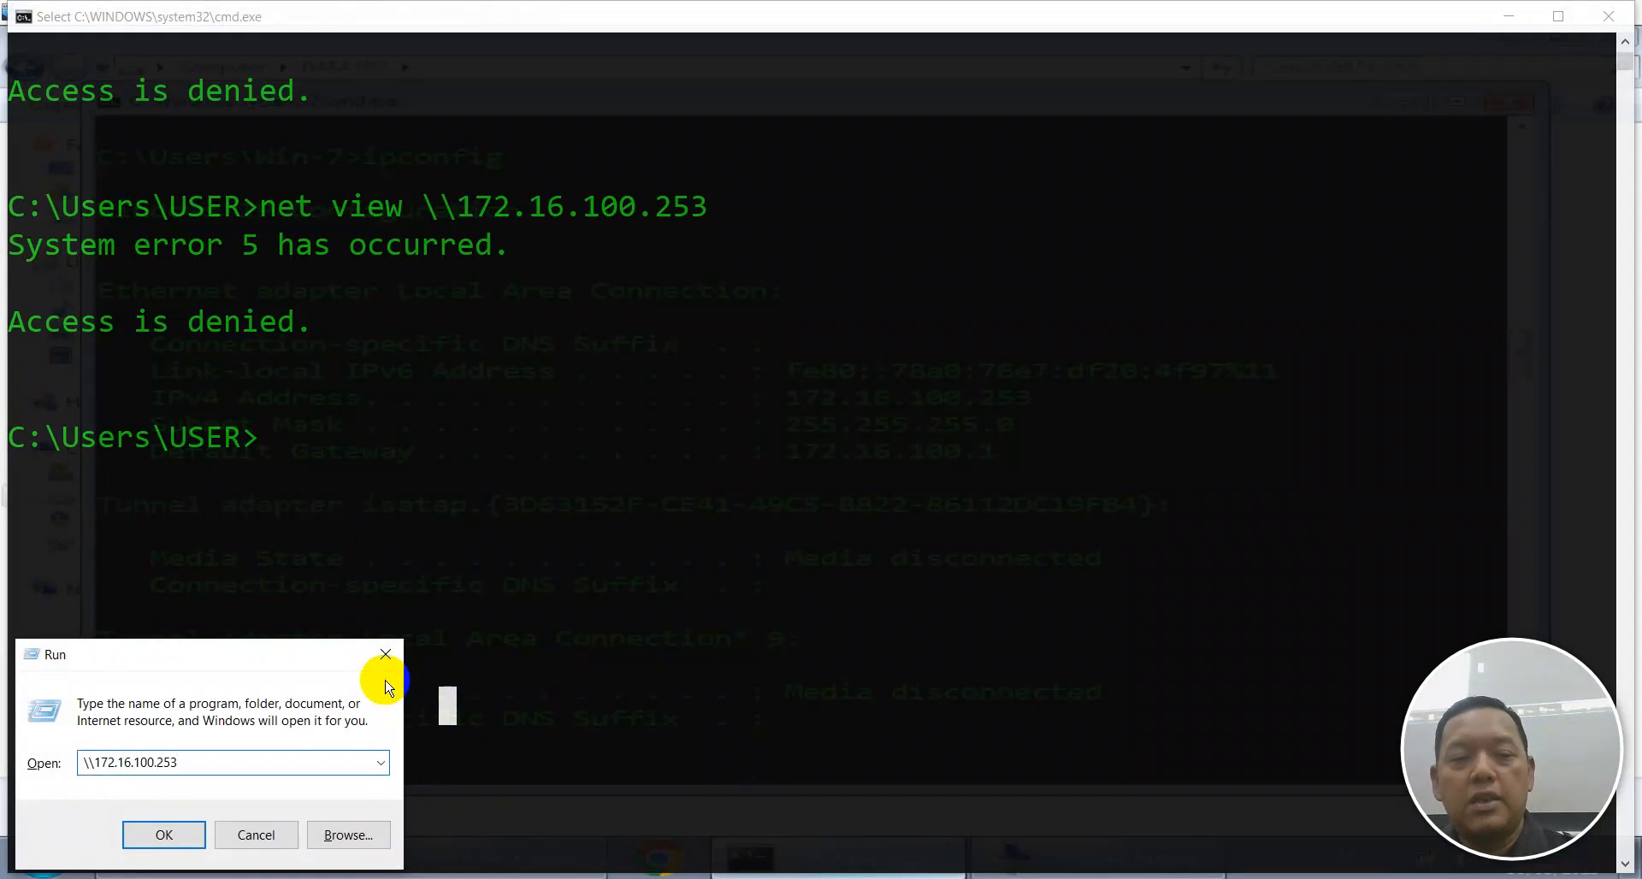
{"action": "key", "text": "Return"}
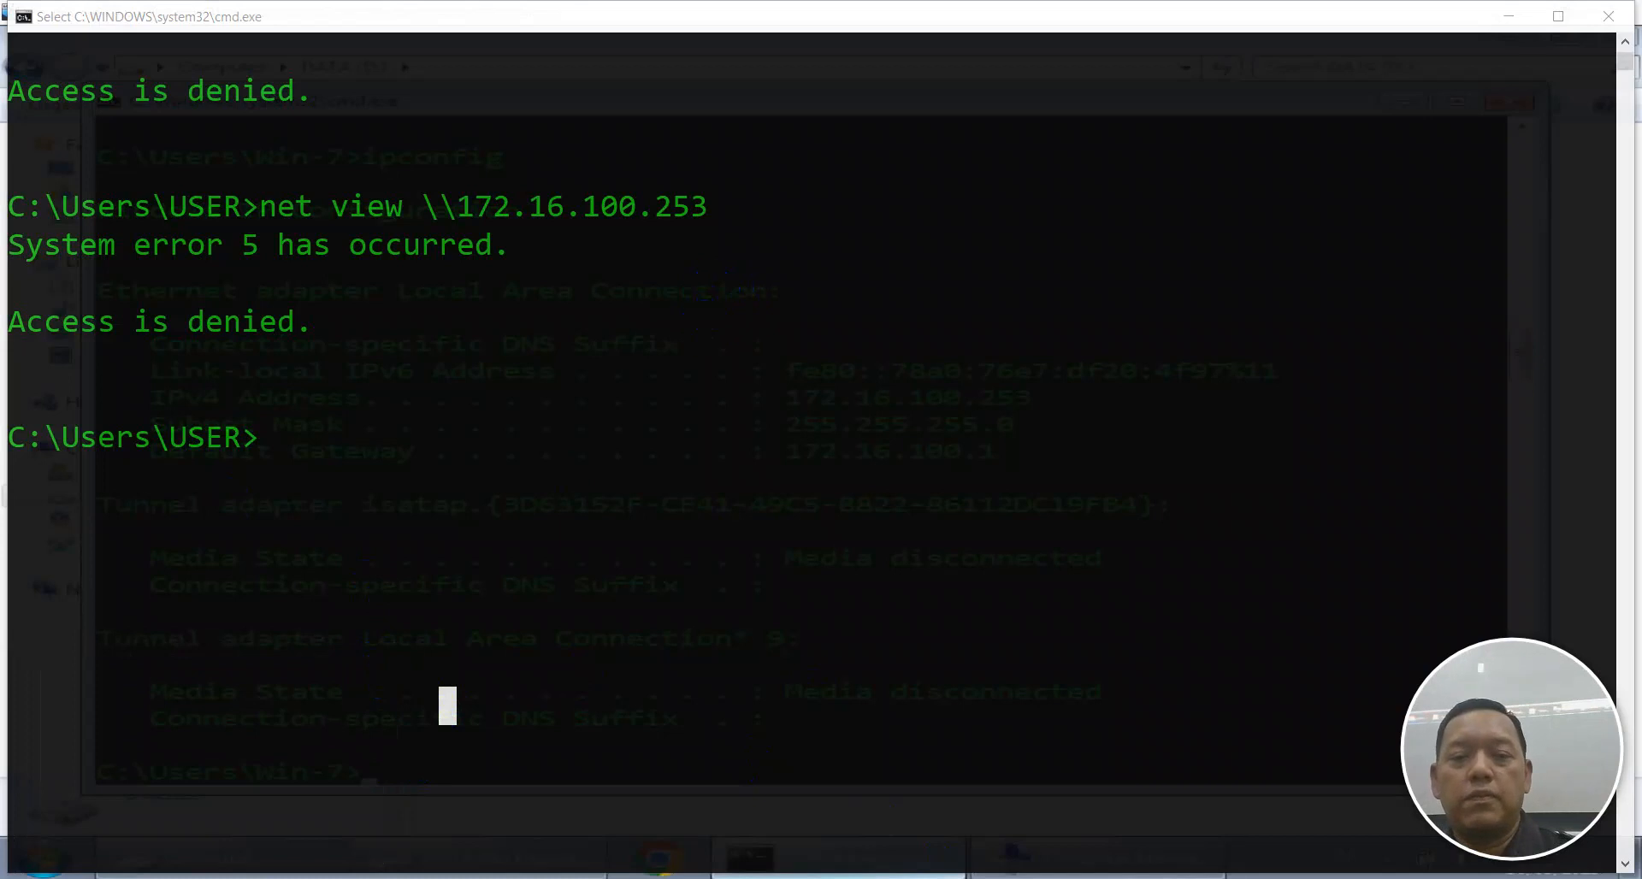
{"action": "mouse_move", "coordinate": [1060, 877]}
{"action": "left_click", "coordinate": [1011, 828]}
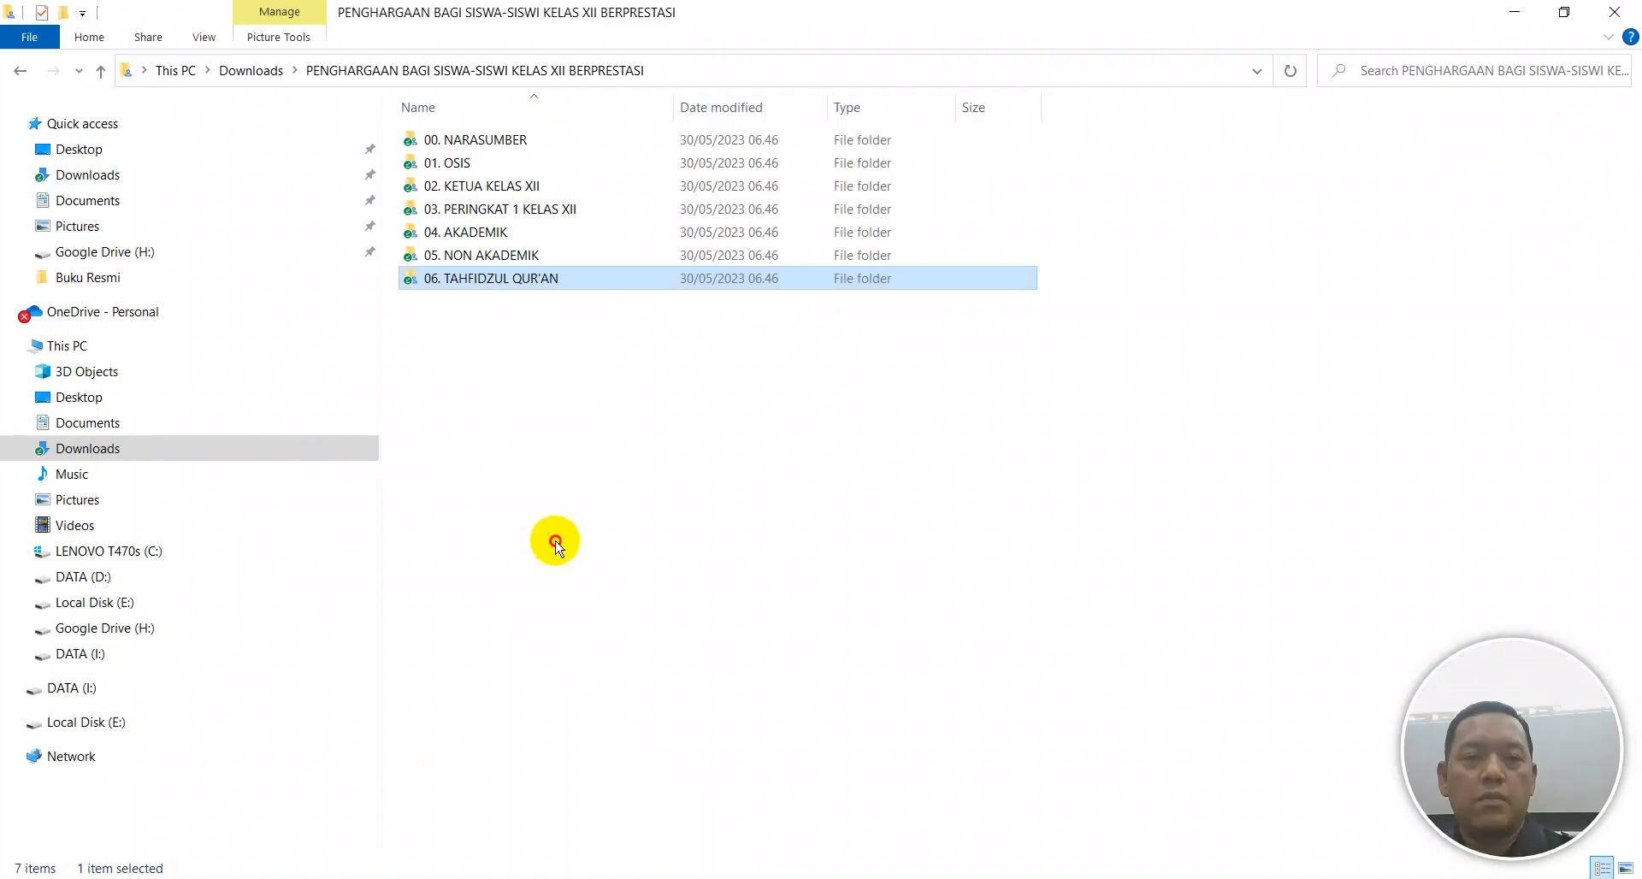
{"action": "left_click", "coordinate": [550, 538]}
Open the Network location, center the Windows Security credentials prompt, and return to the VM.
{"action": "left_click", "coordinate": [53, 756]}
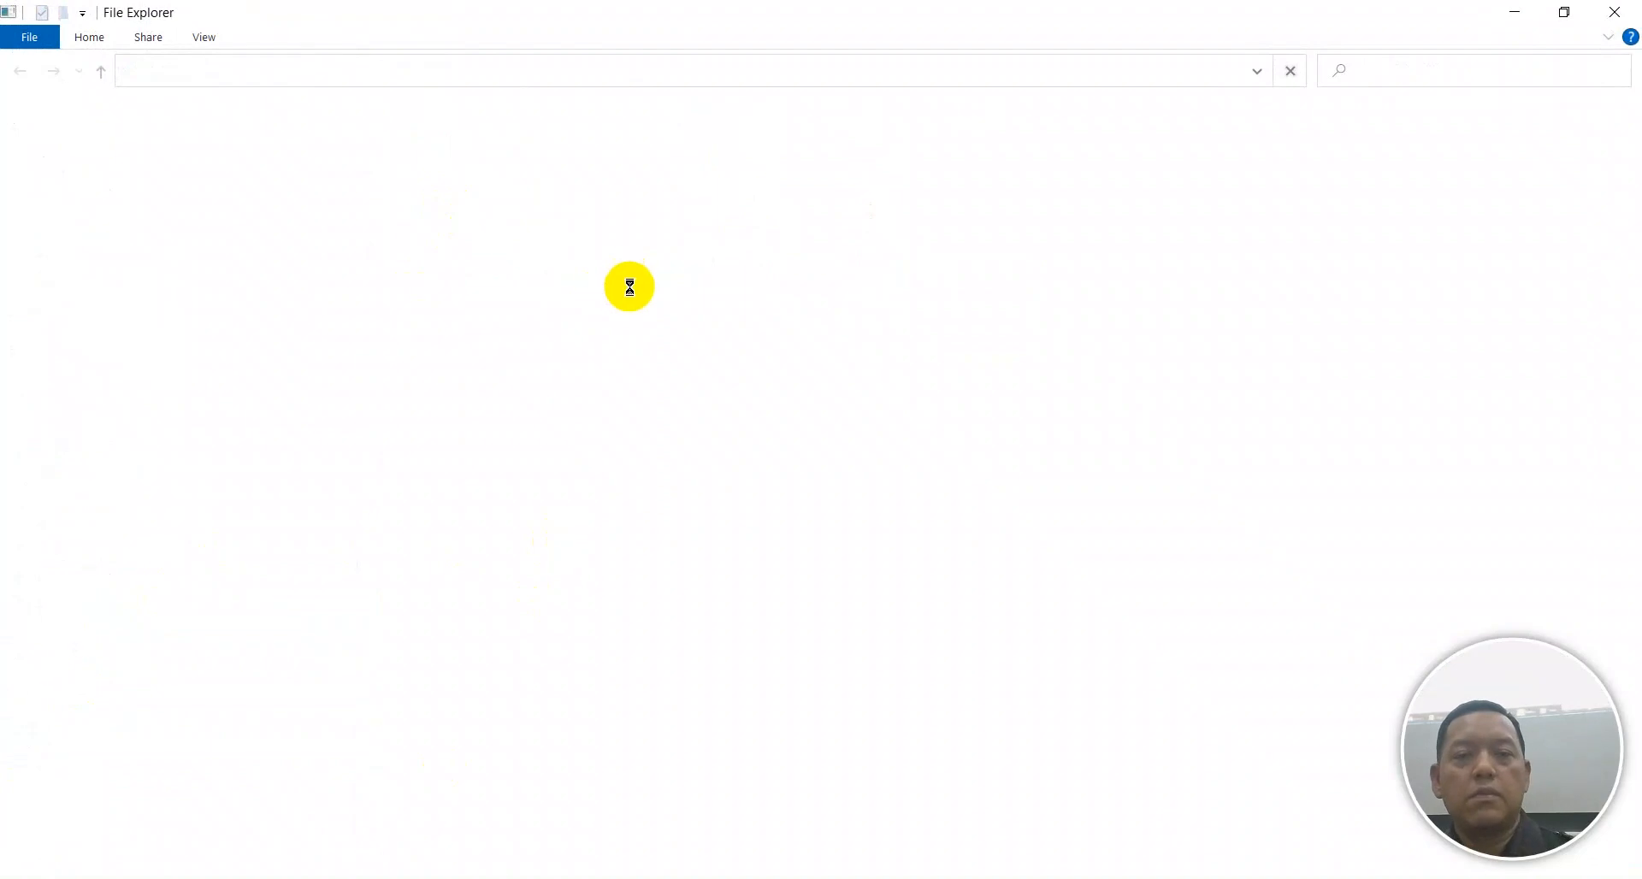
{"action": "left_click", "coordinate": [1035, 878]}
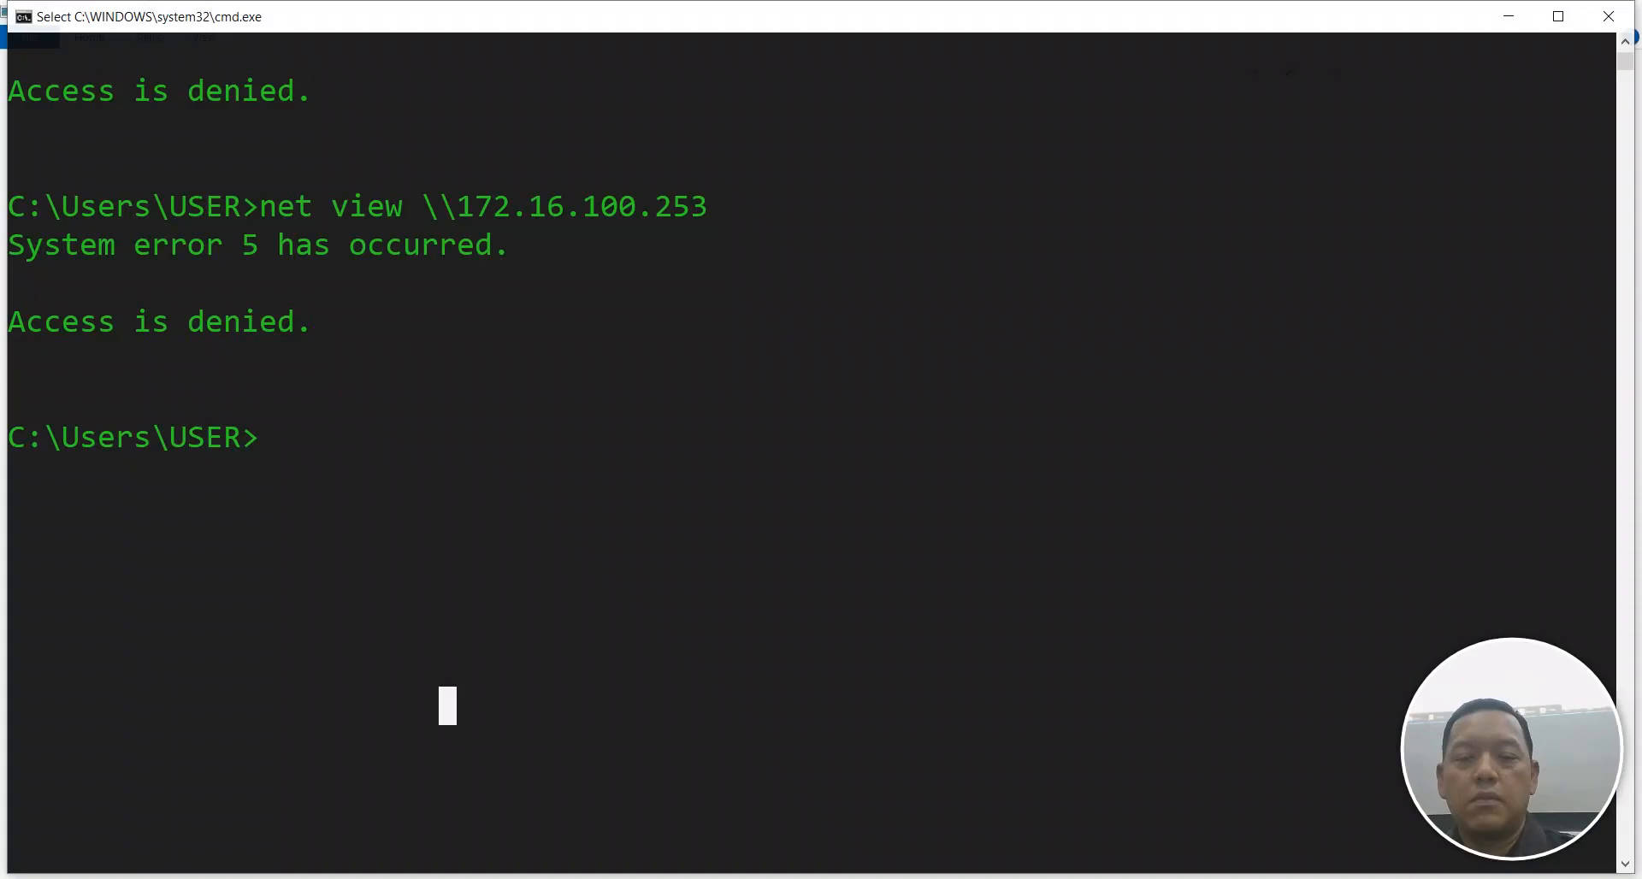
{"action": "left_click", "coordinate": [1035, 878]}
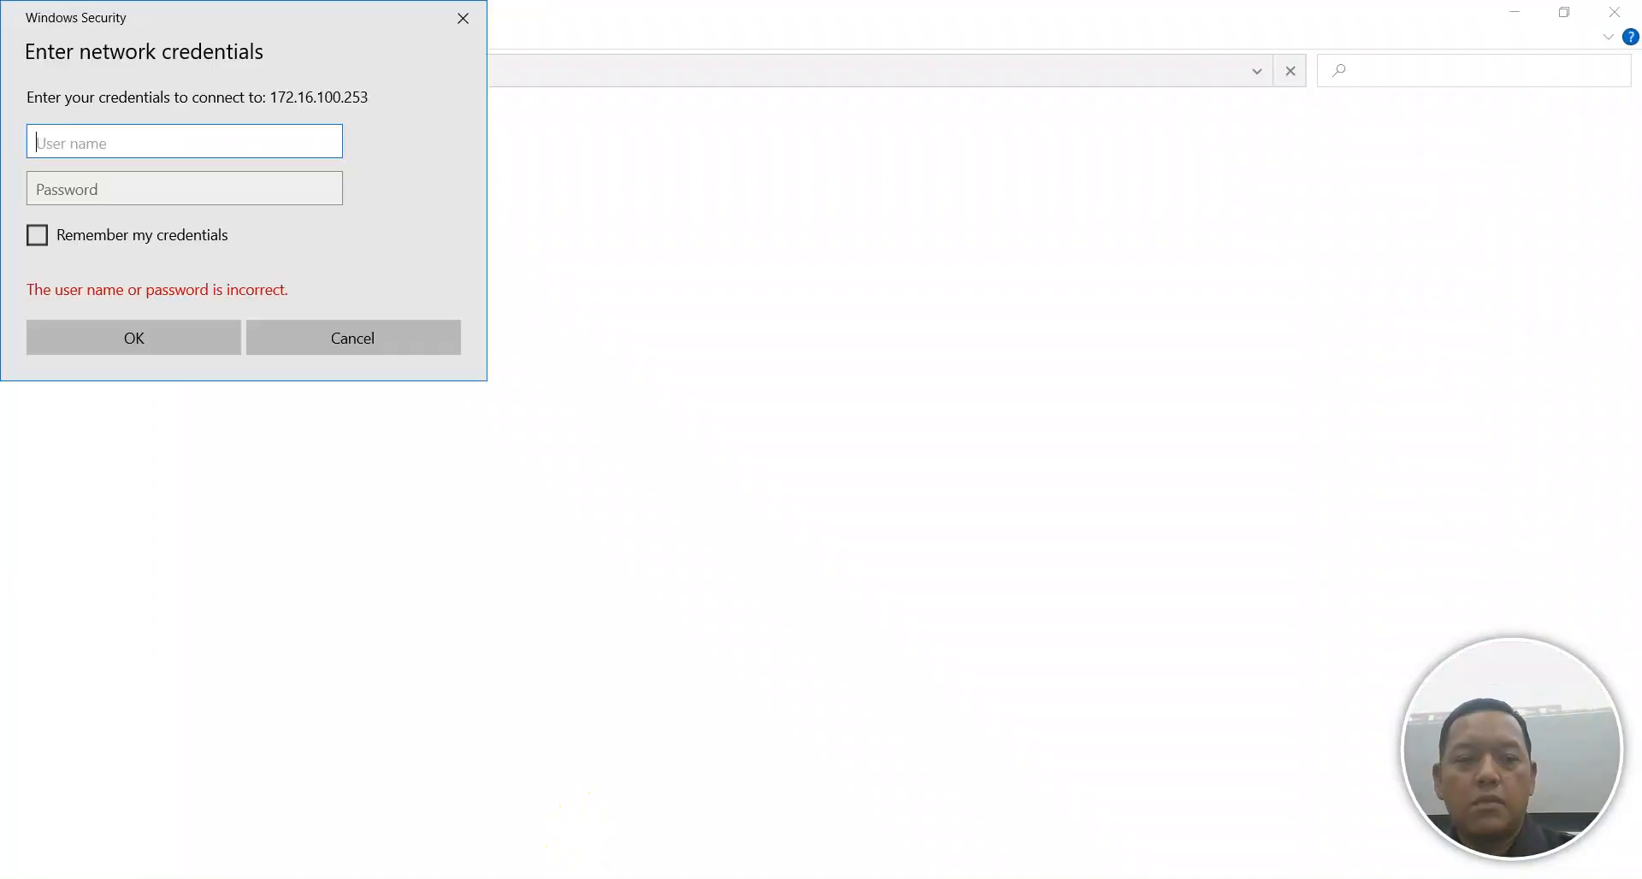
{"action": "mouse_move", "coordinate": [225, 19]}
{"action": "left_mouse_down"}
{"action": "mouse_move", "coordinate": [599, 196]}
{"action": "mouse_move", "coordinate": [746, 156]}
{"action": "left_mouse_up"}
{"action": "left_click", "coordinate": [607, 279]}
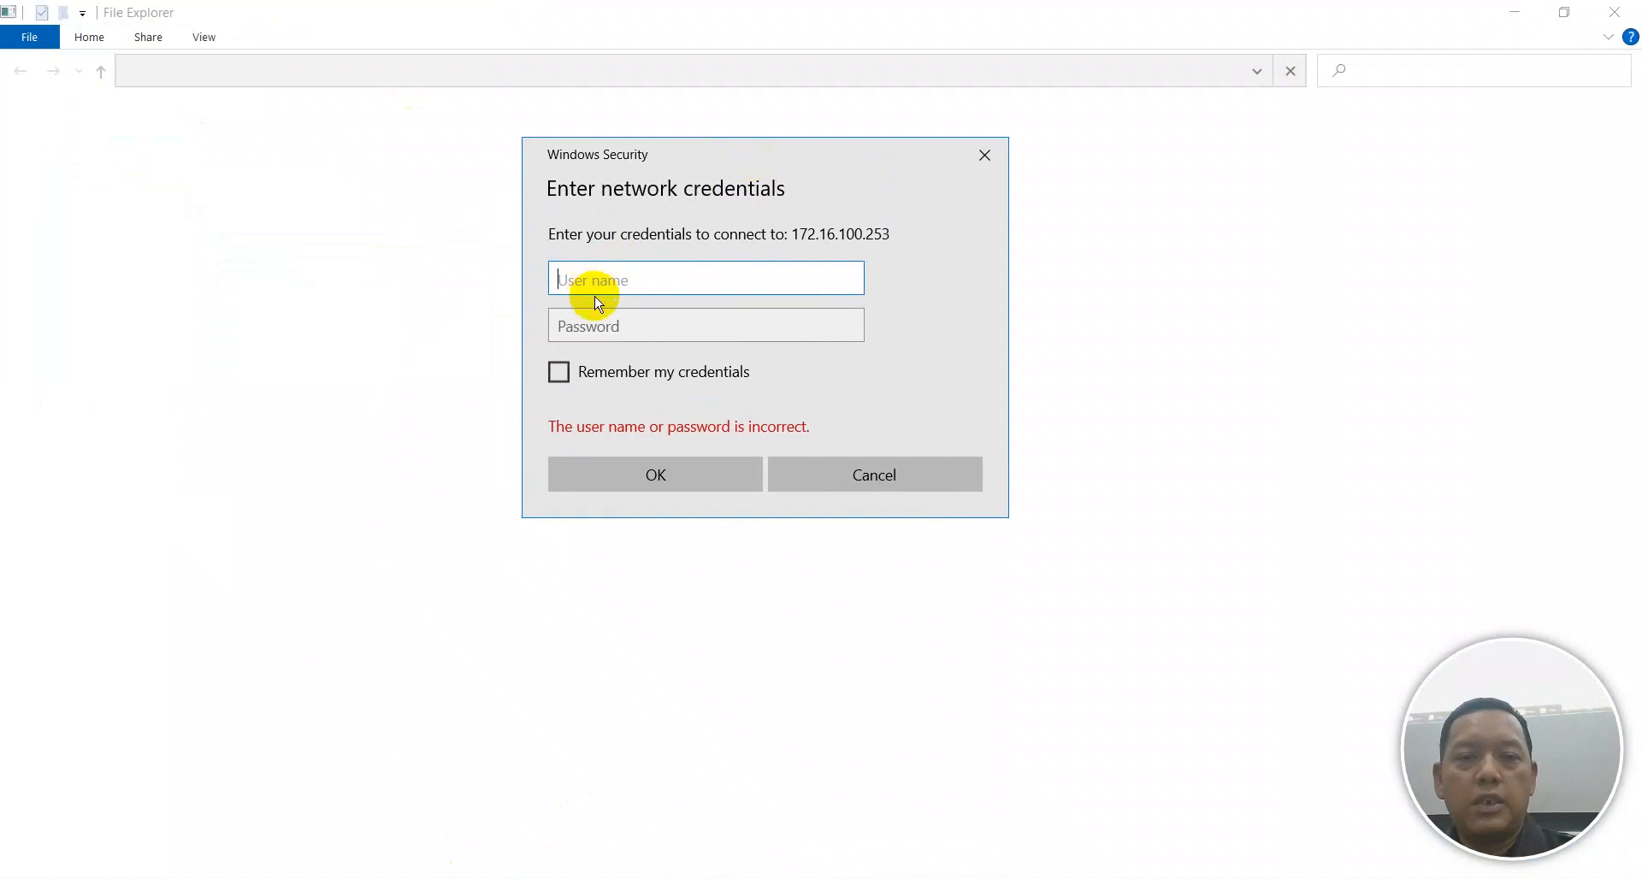
{"action": "left_click", "coordinate": [555, 877]}
{"action": "left_click", "coordinate": [973, 878]}
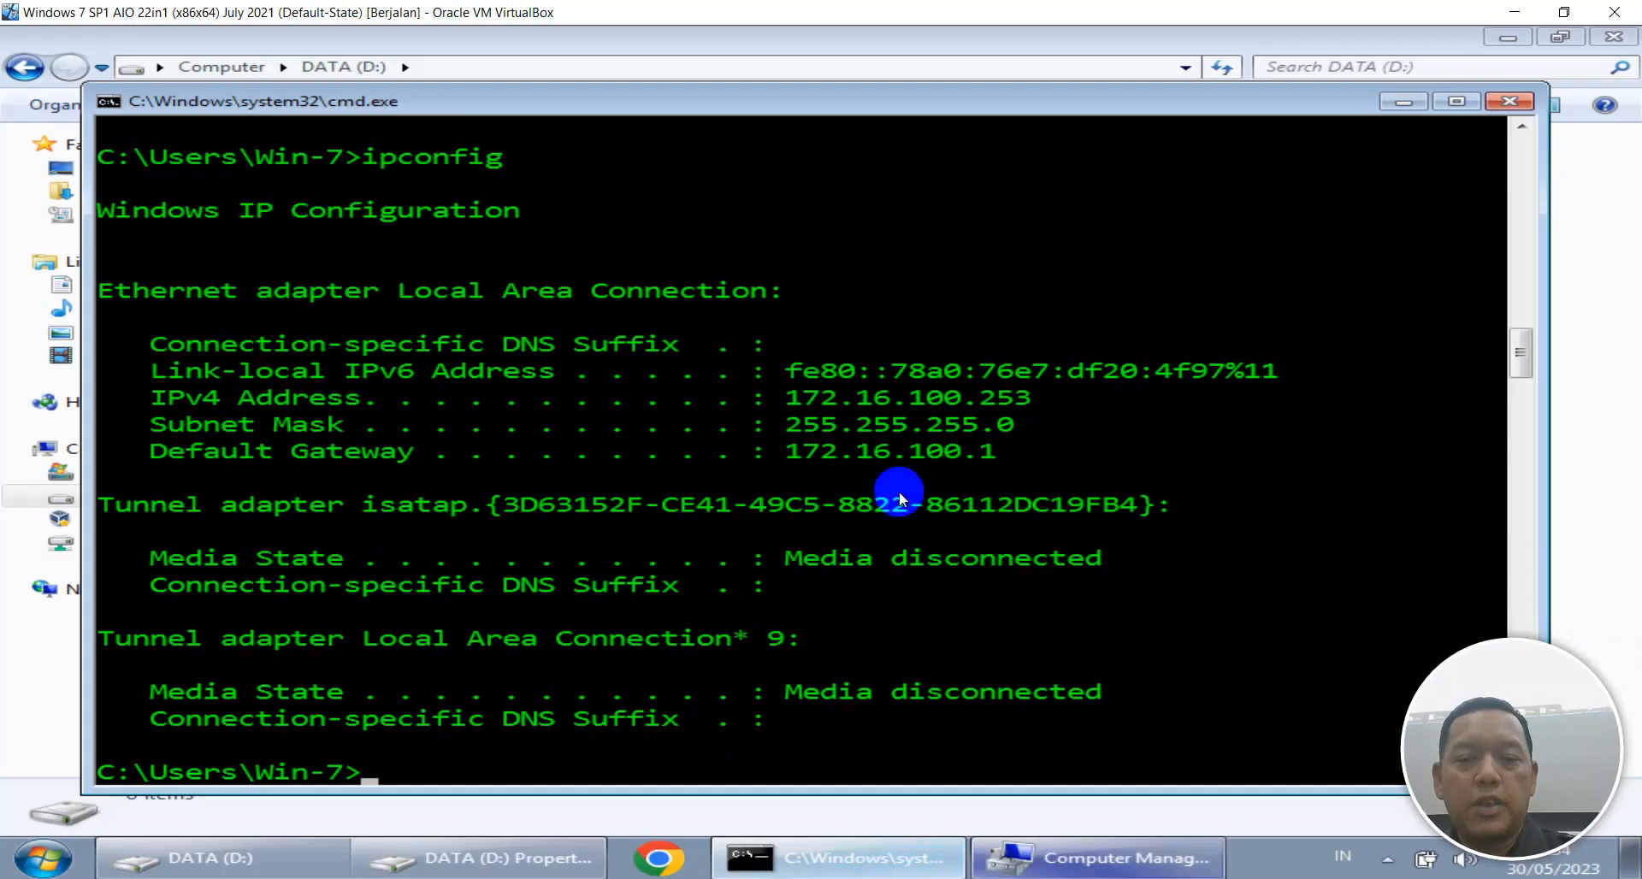
Open the DATA (D:) drive properties to its Advanced Sharing options.
{"action": "left_click", "coordinate": [1611, 208]}
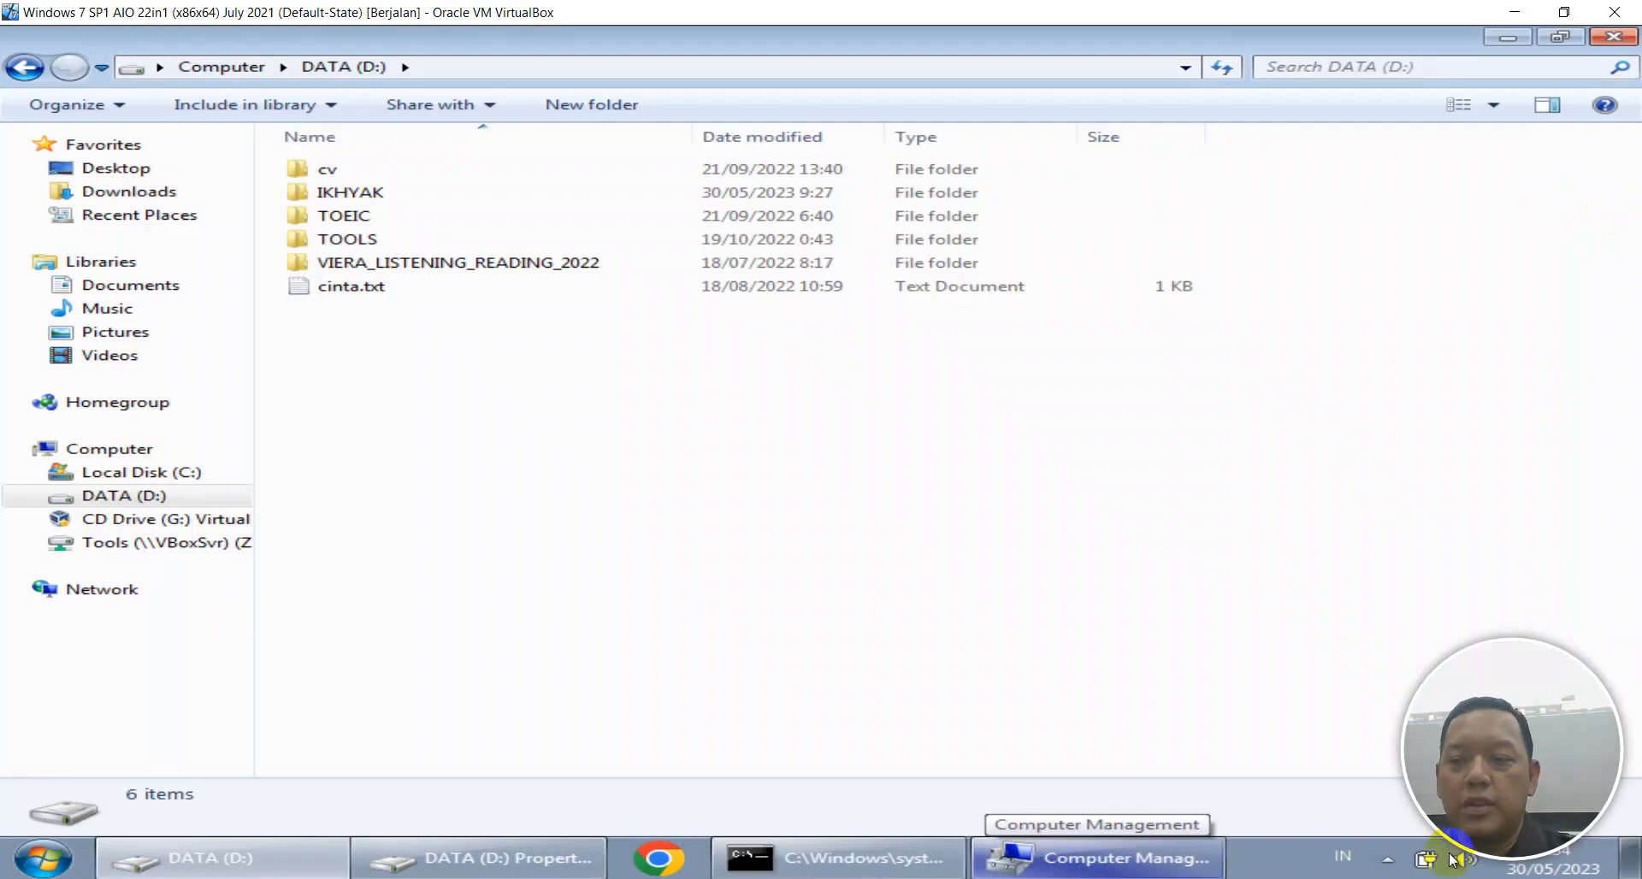
{"action": "left_click", "coordinate": [1387, 858]}
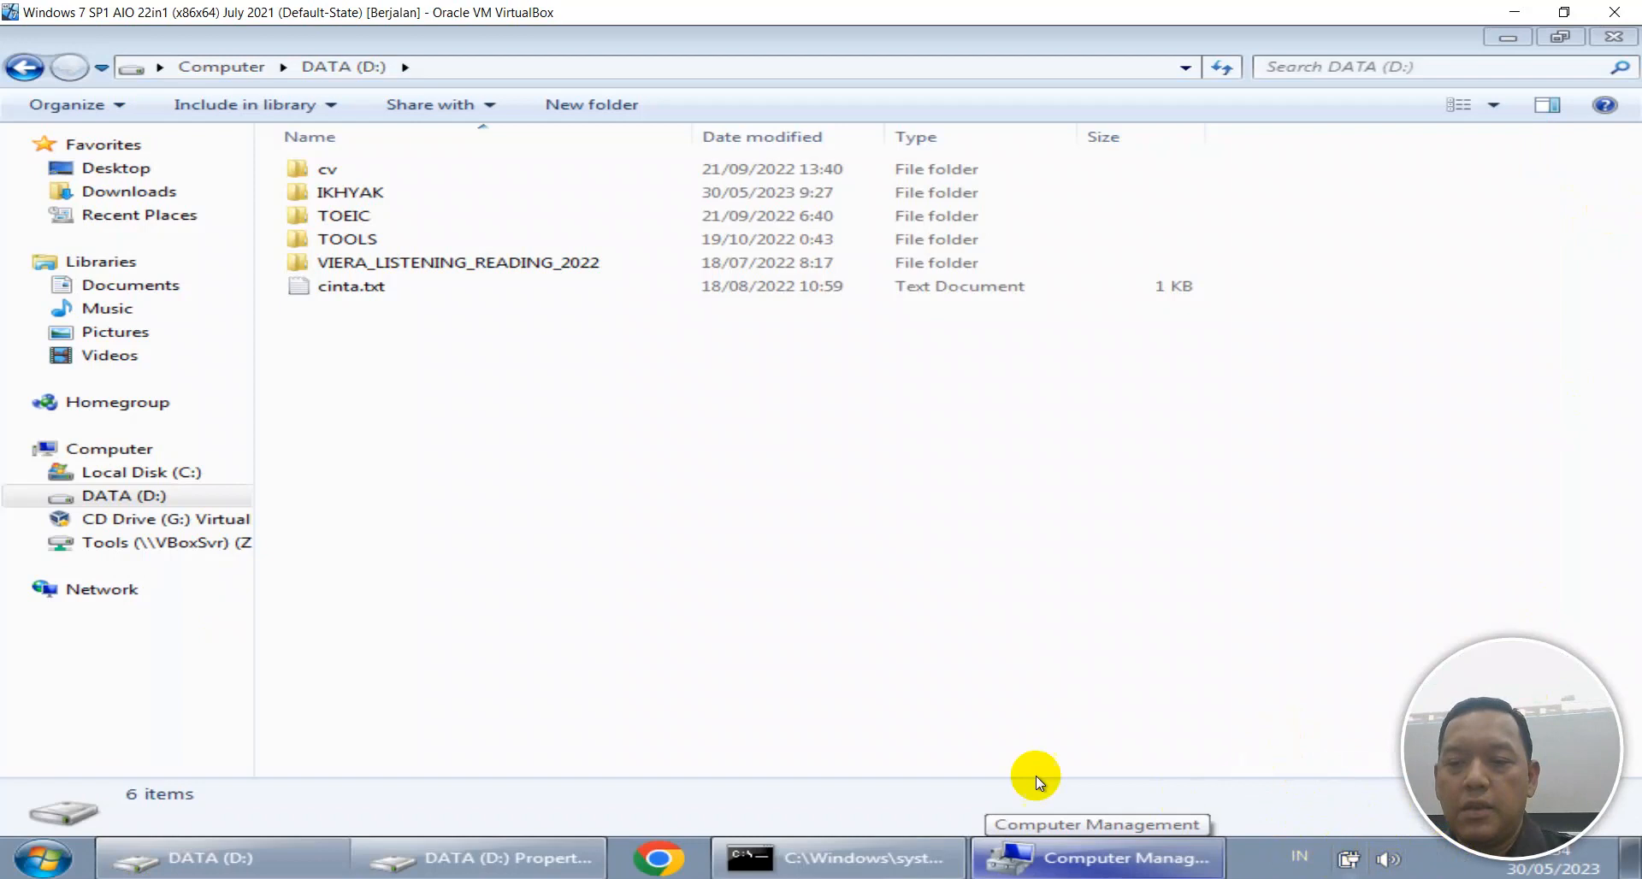
{"action": "right_click", "coordinate": [120, 496]}
{"action": "left_click", "coordinate": [214, 467]}
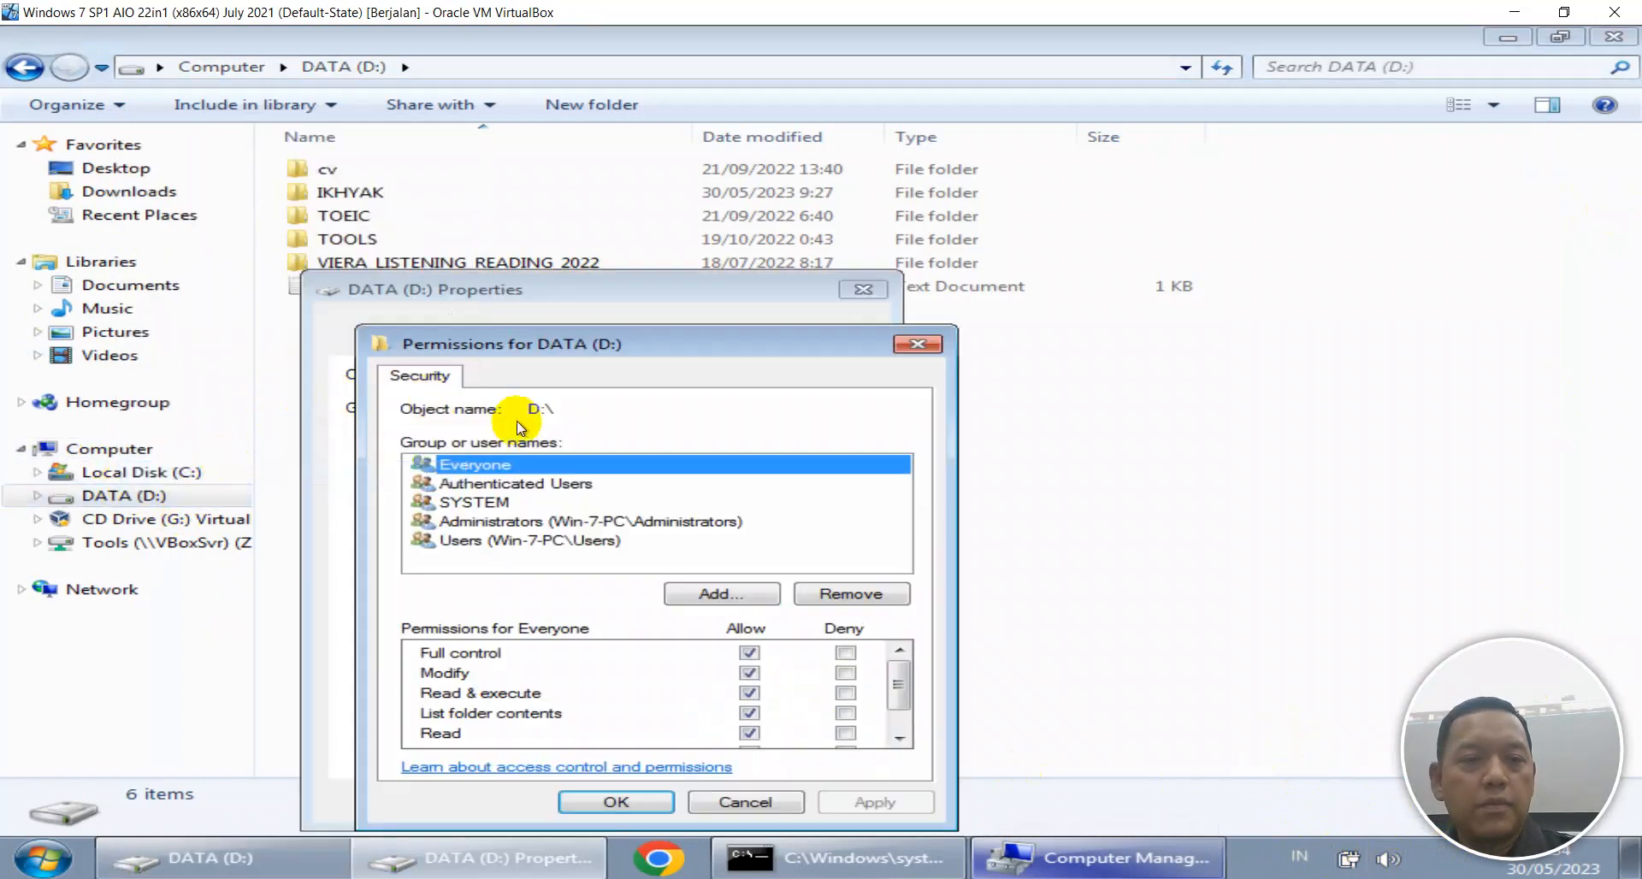
{"action": "left_click", "coordinate": [665, 800]}
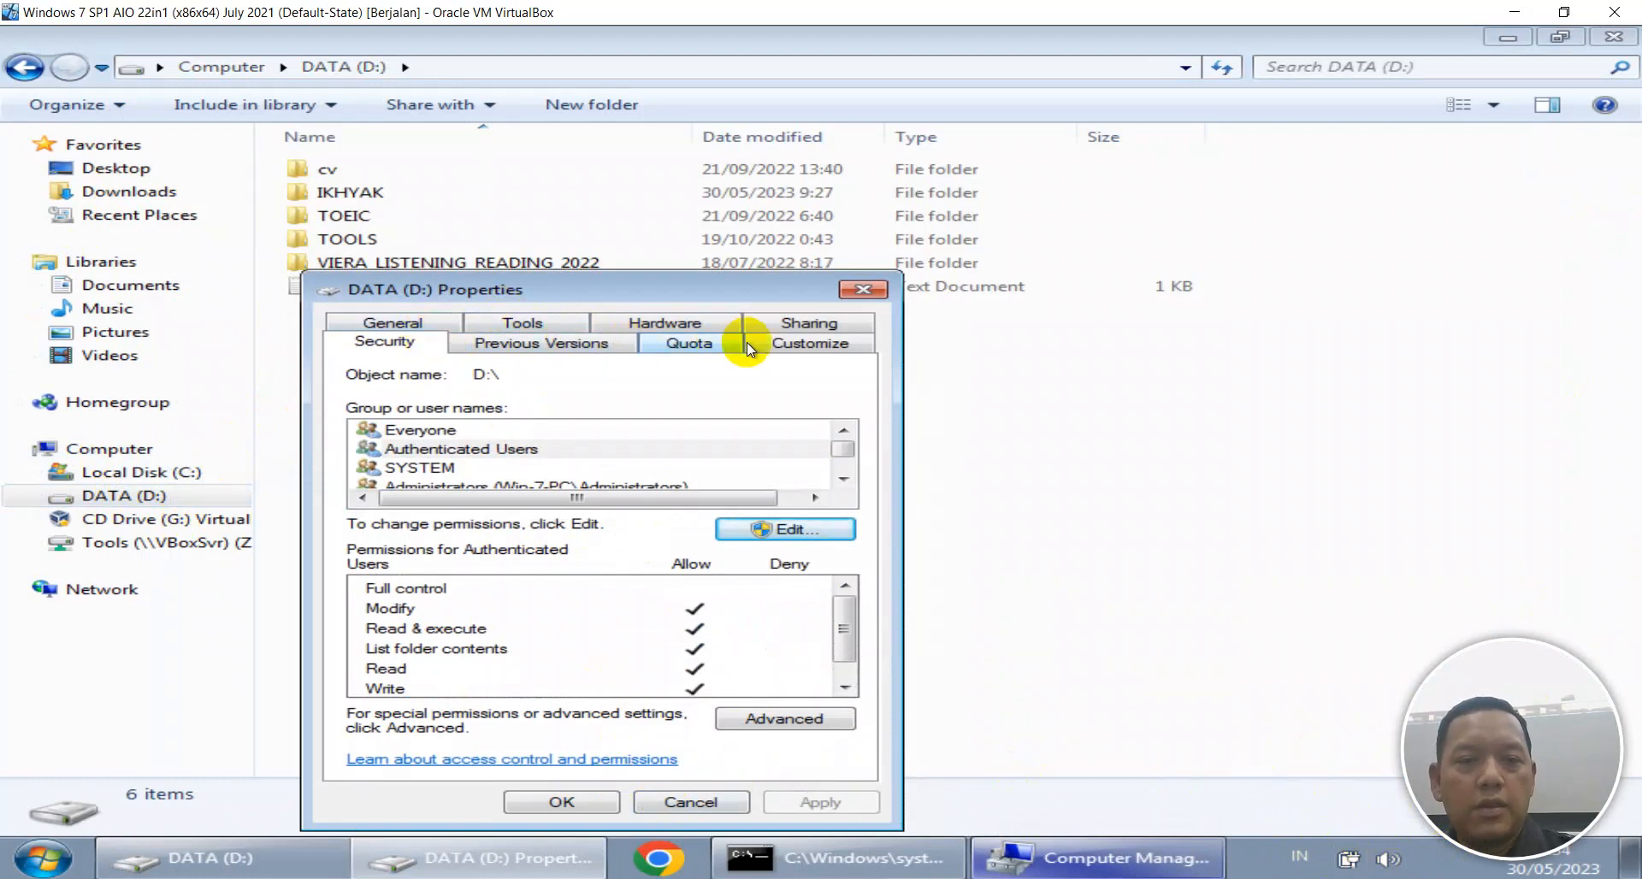
{"action": "left_click", "coordinate": [774, 330]}
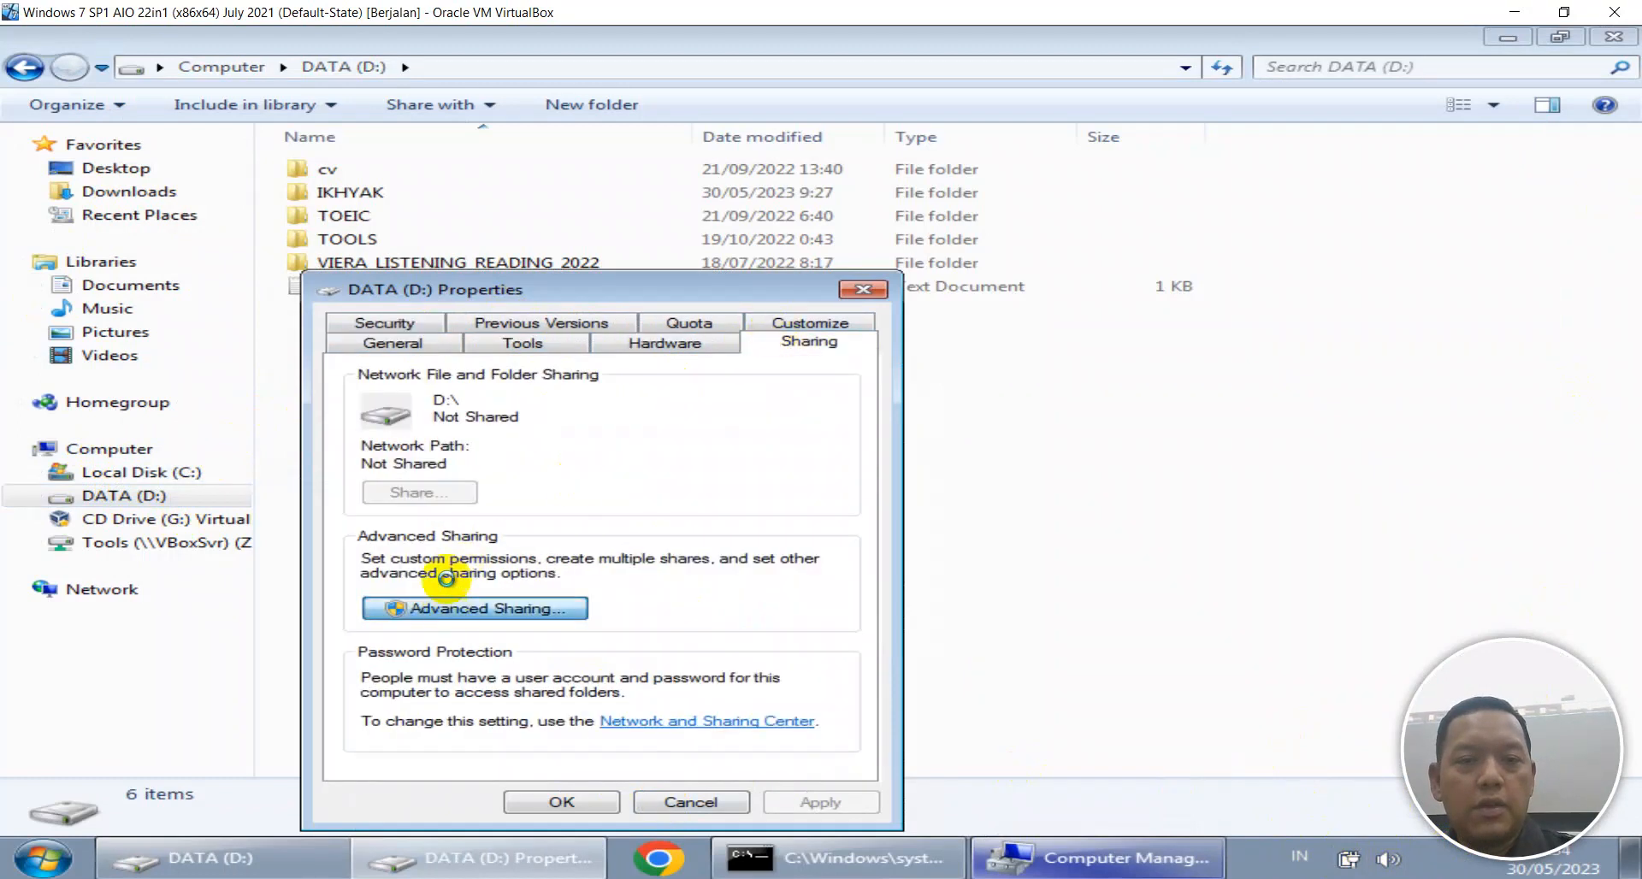
{"action": "left_click", "coordinate": [449, 604]}
Share drive D as 'D' with Everyone given Full Control, close the properties, and refresh the listing.
{"action": "left_click", "coordinate": [418, 360]}
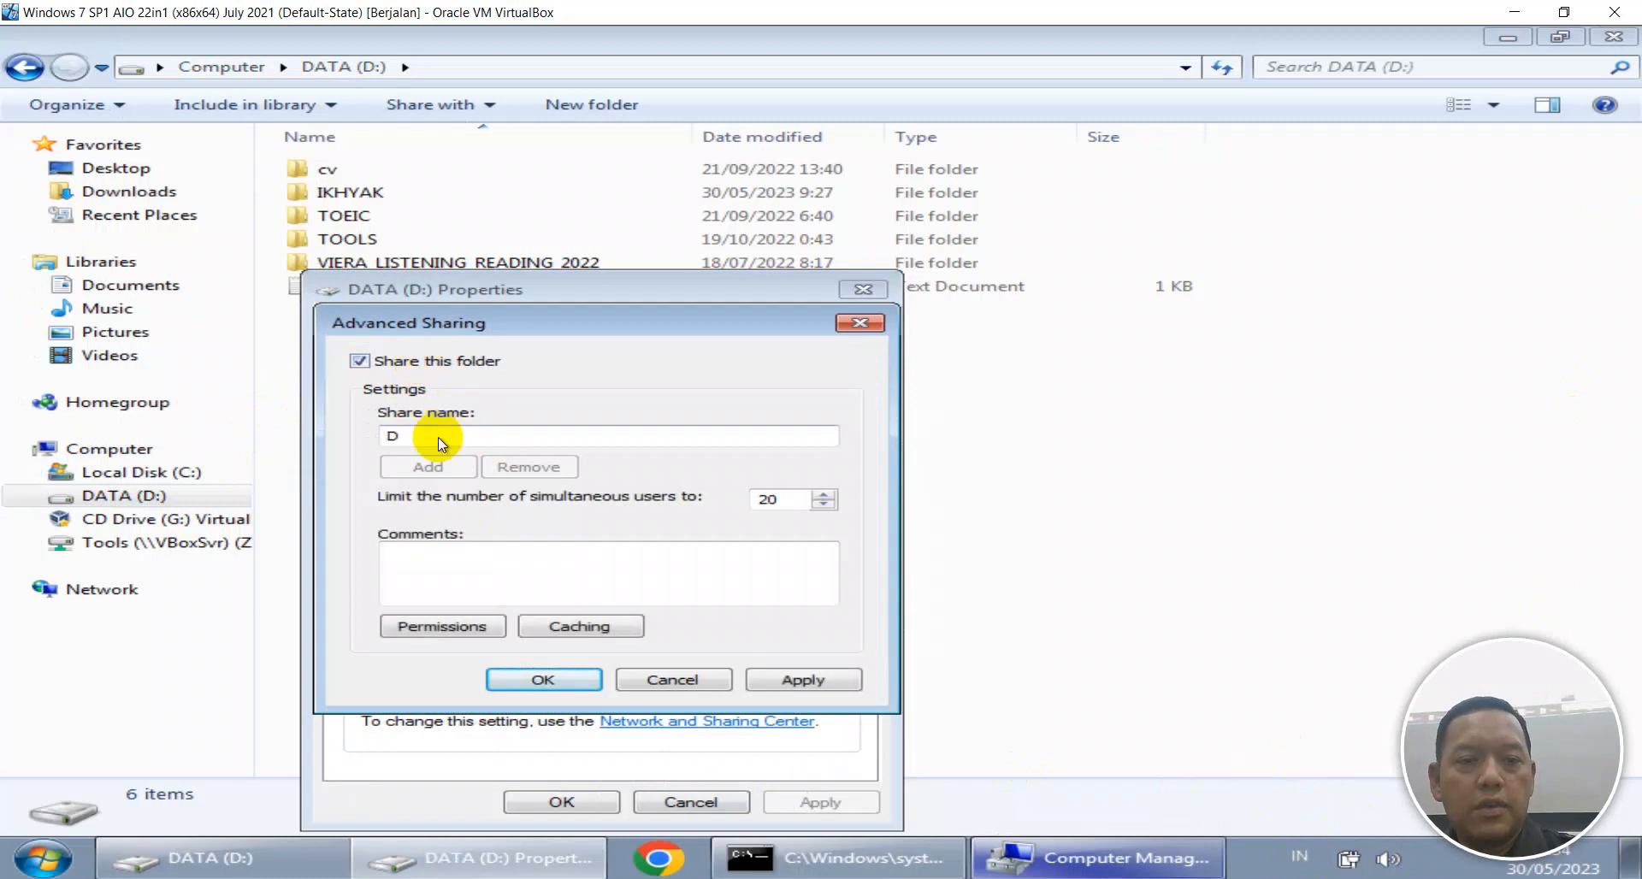
{"action": "left_click", "coordinate": [409, 436]}
{"action": "left_click", "coordinate": [442, 623]}
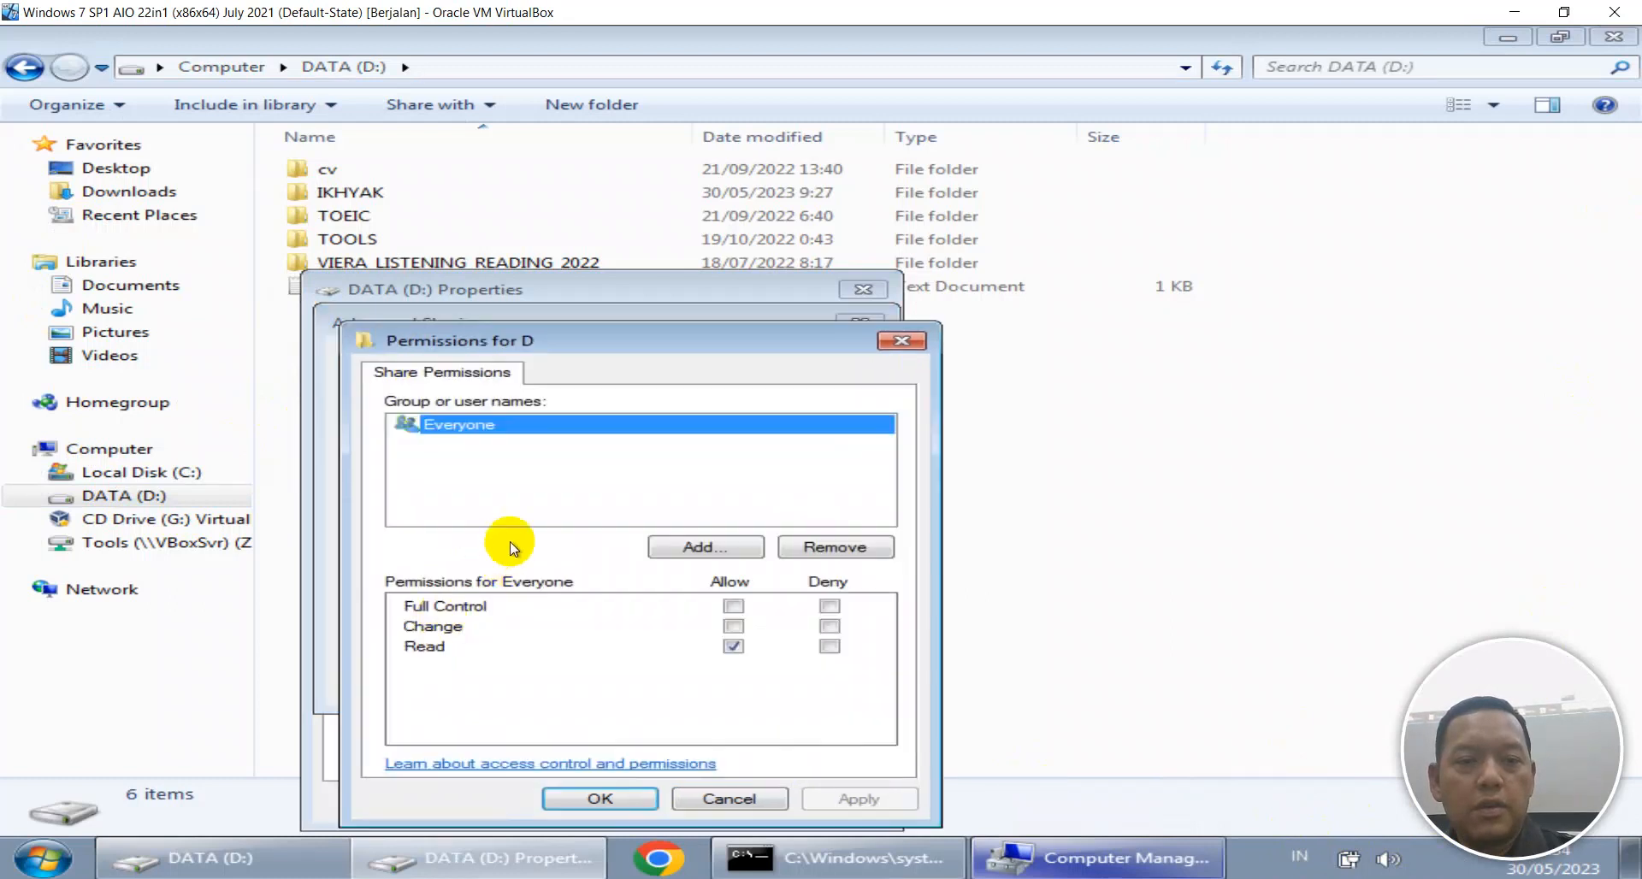
{"action": "left_click", "coordinate": [729, 606]}
{"action": "left_click", "coordinate": [825, 791]}
{"action": "left_click", "coordinate": [617, 799]}
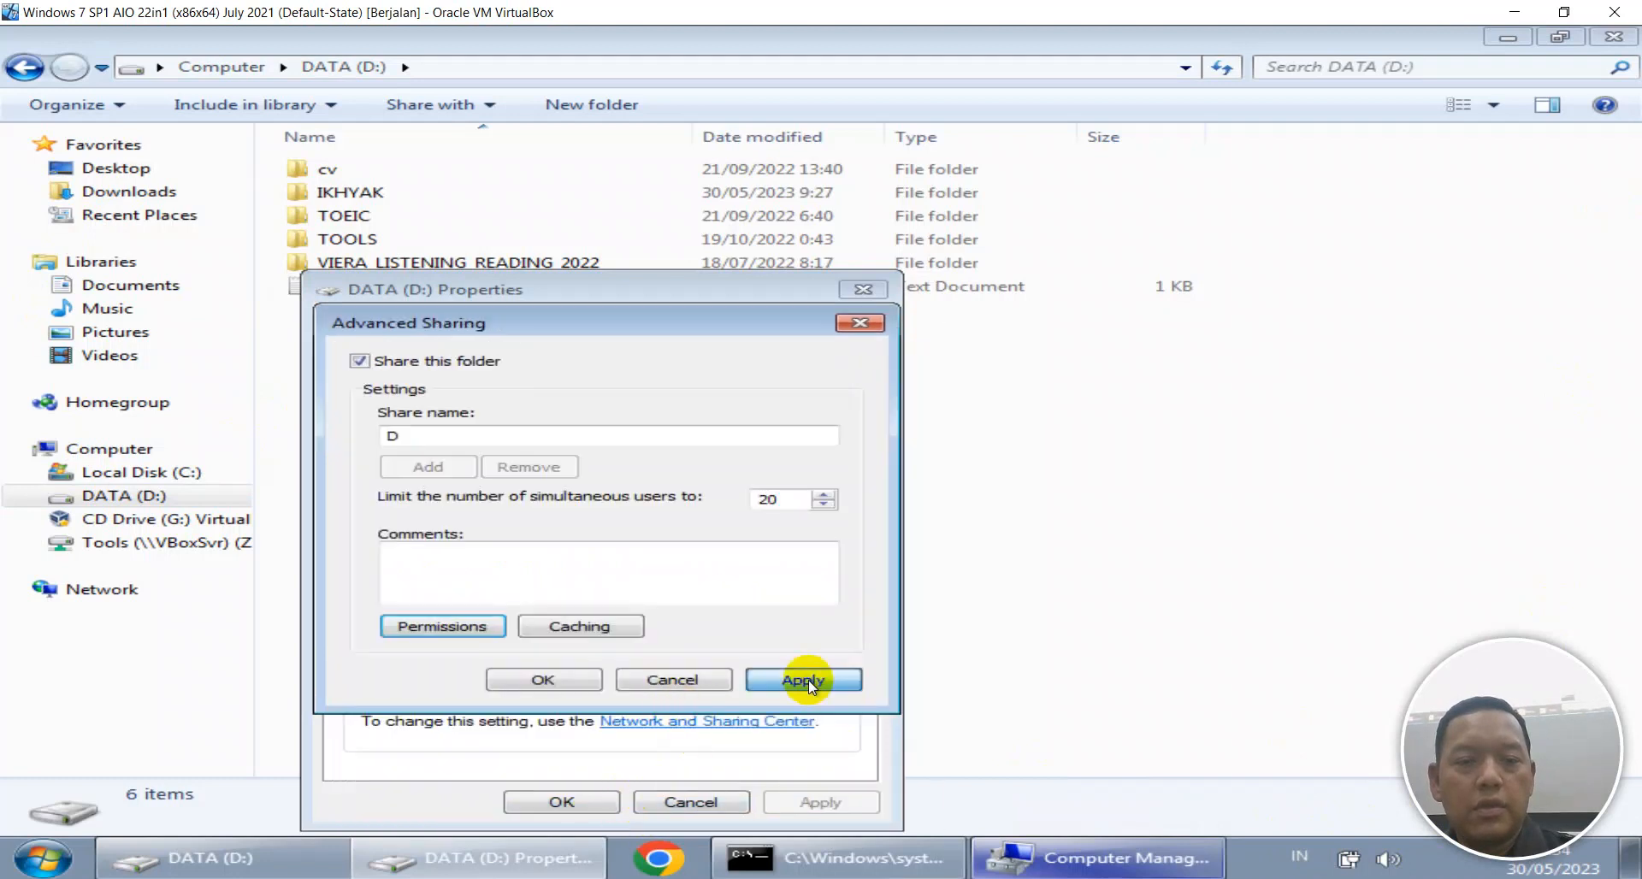
{"action": "left_click", "coordinate": [808, 679]}
{"action": "left_click", "coordinate": [552, 674]}
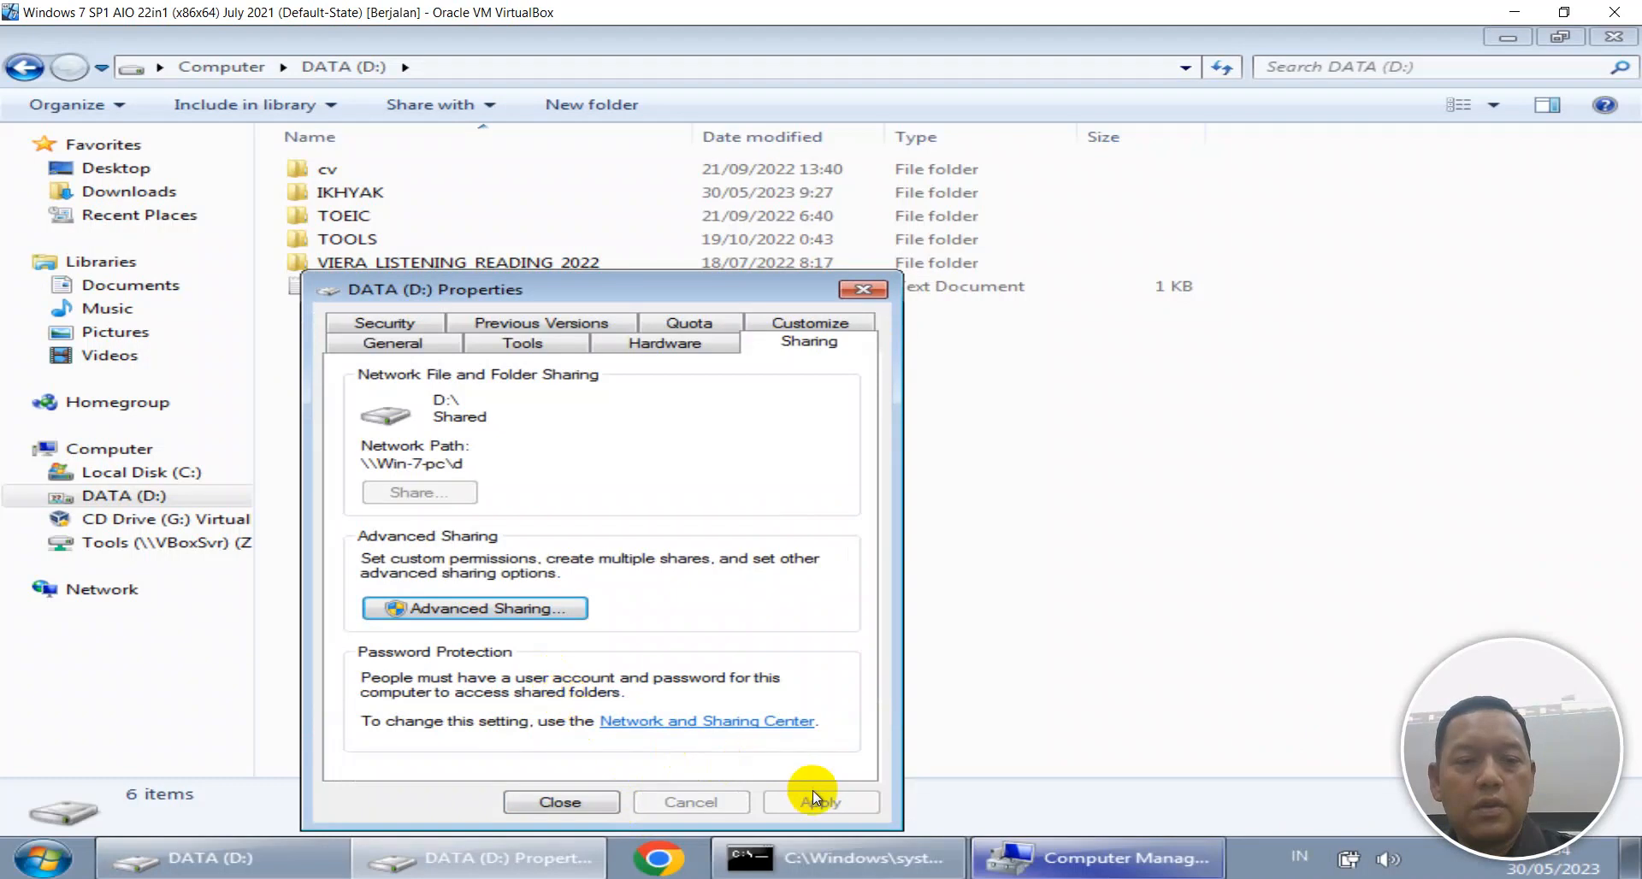
{"action": "left_click", "coordinate": [588, 802]}
{"action": "right_click", "coordinate": [704, 447]}
{"action": "left_click", "coordinate": [723, 469]}
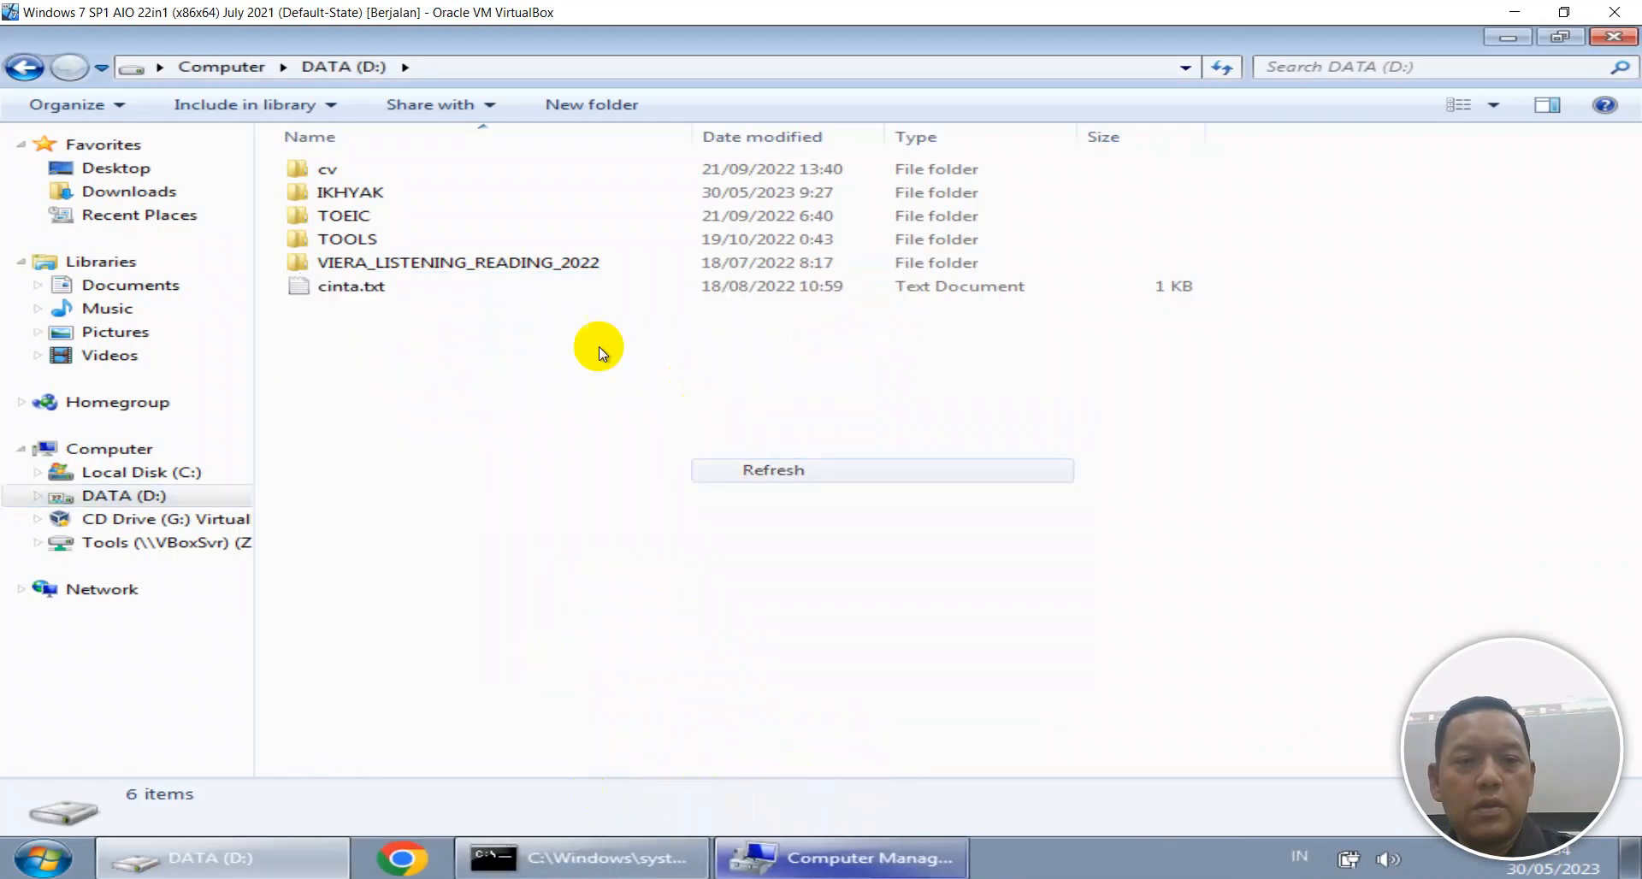
{"action": "left_click", "coordinate": [331, 191]}
{"action": "right_click", "coordinate": [331, 192]}
{"action": "left_click", "coordinate": [415, 561]}
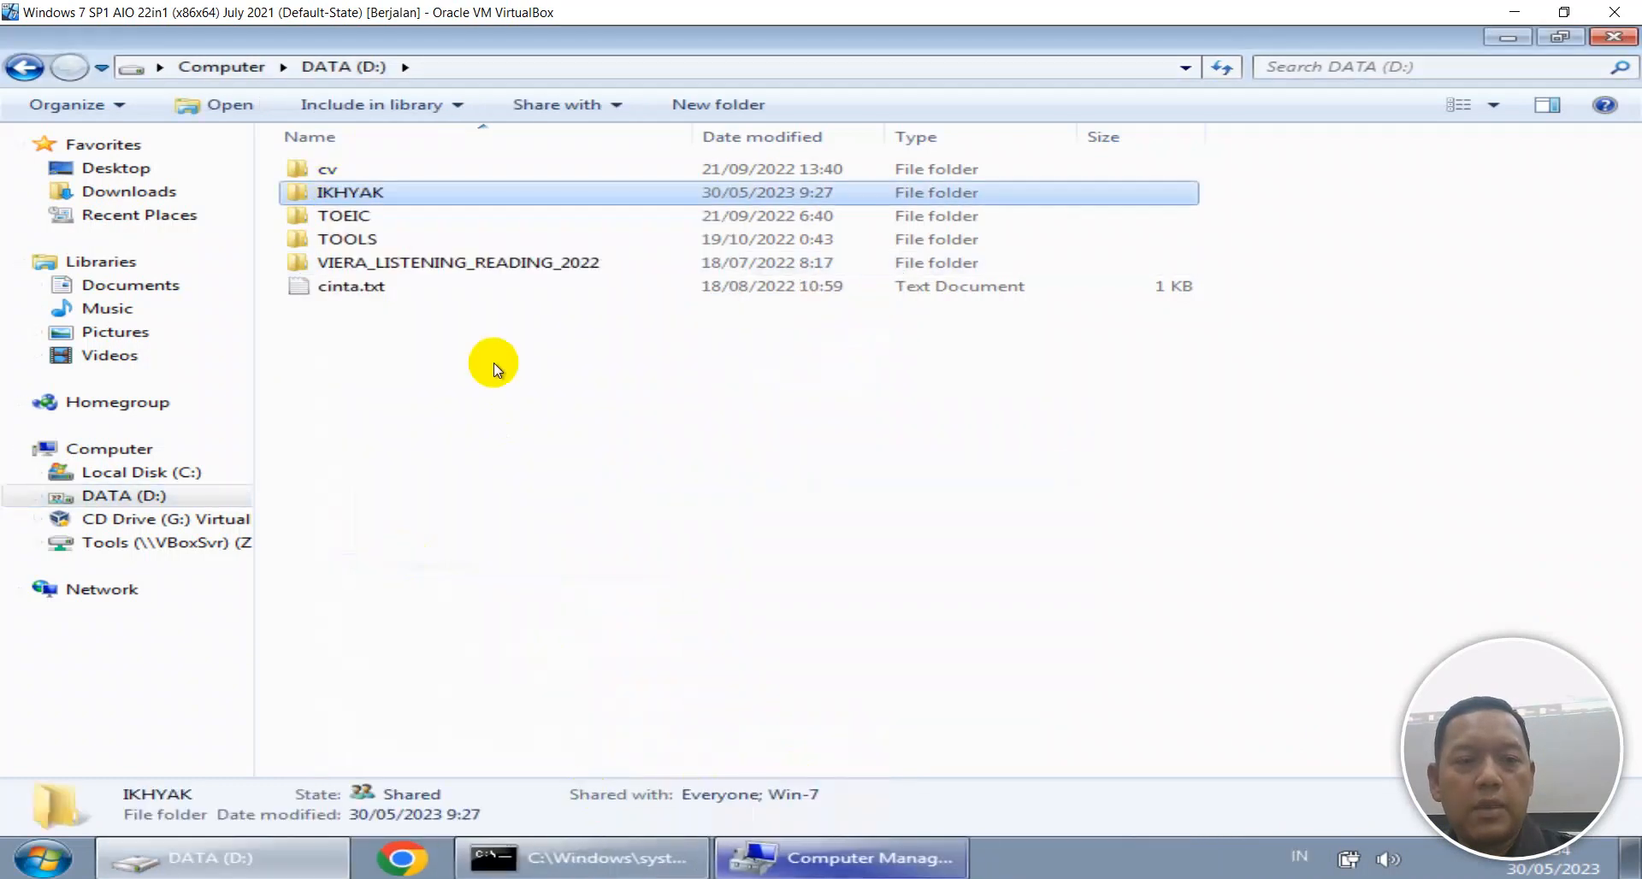
{"action": "left_click", "coordinate": [539, 242]}
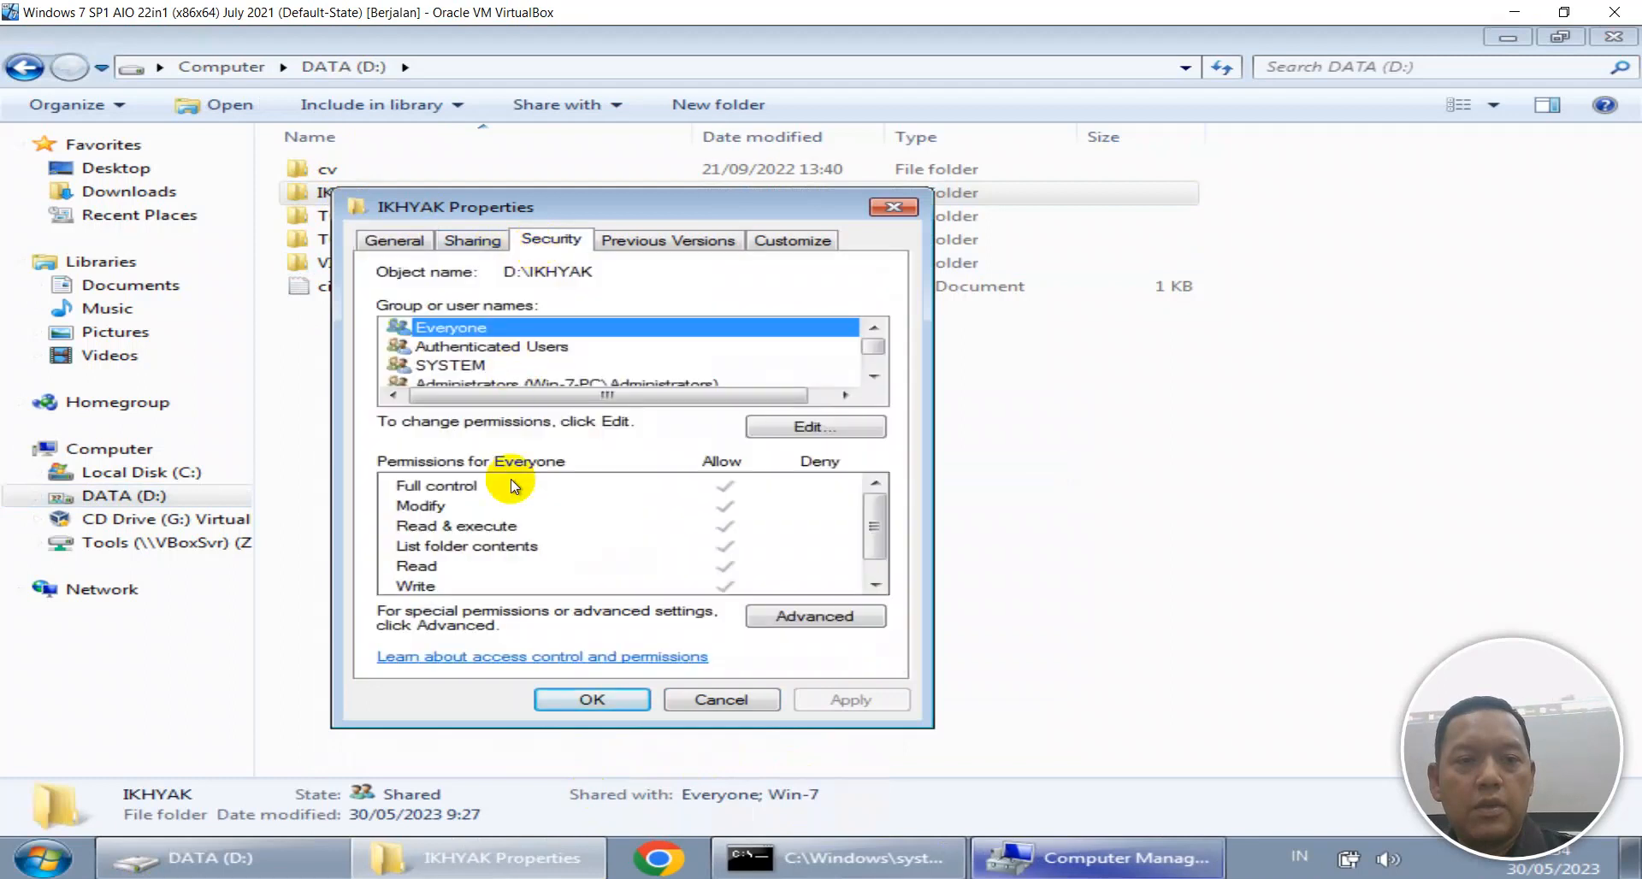
{"action": "left_click", "coordinate": [474, 240]}
{"action": "left_click", "coordinate": [469, 508]}
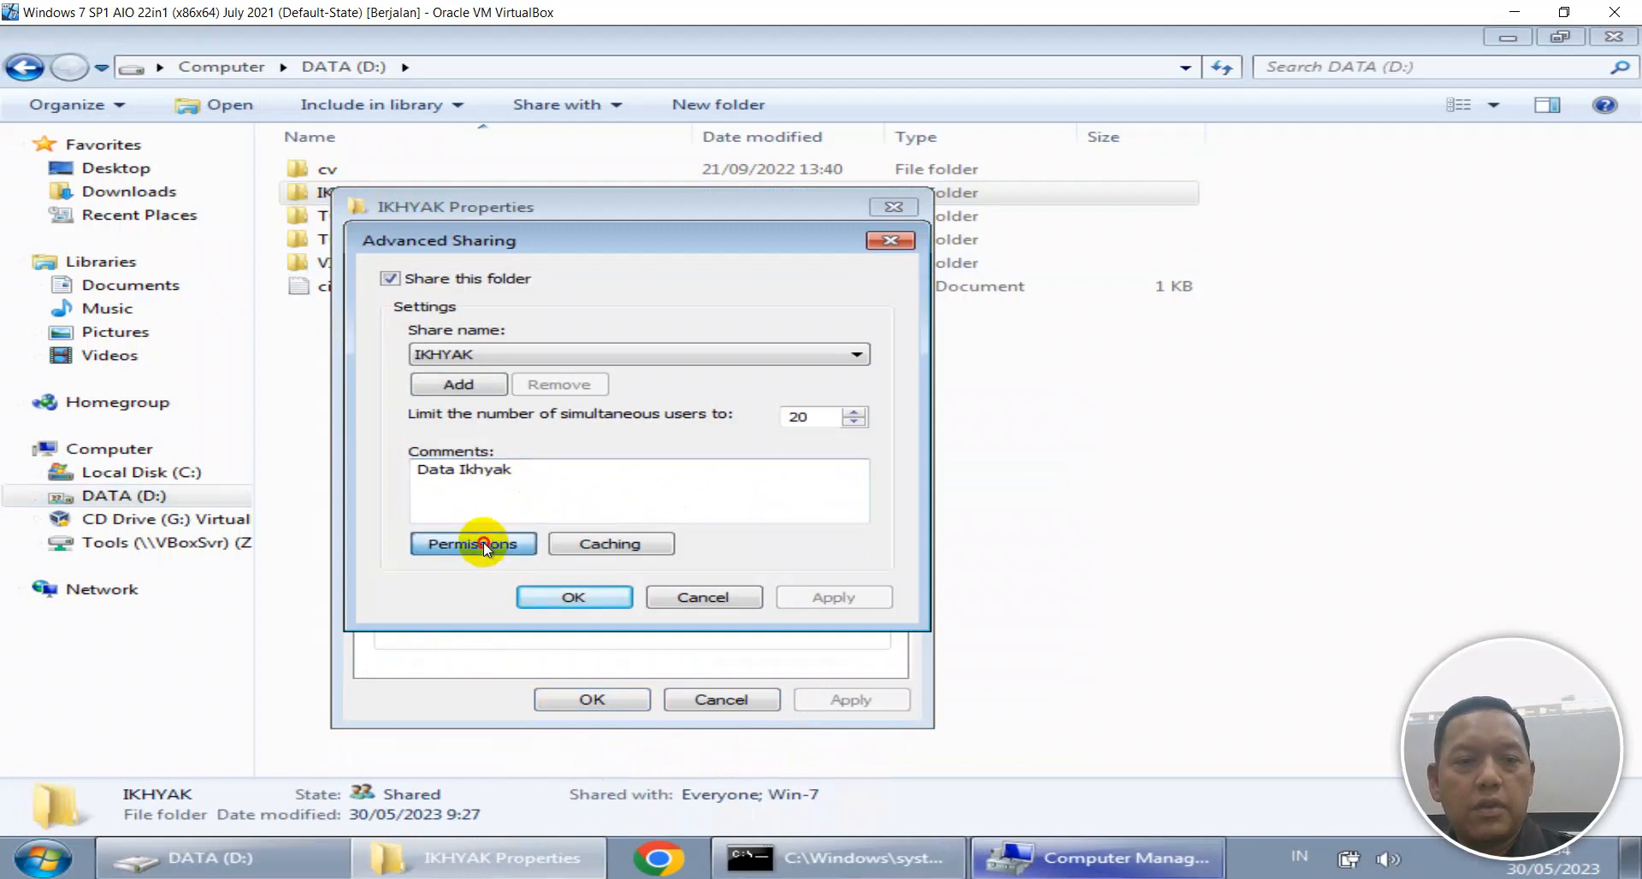
{"action": "left_click", "coordinate": [484, 543]}
{"action": "left_click", "coordinate": [639, 717]}
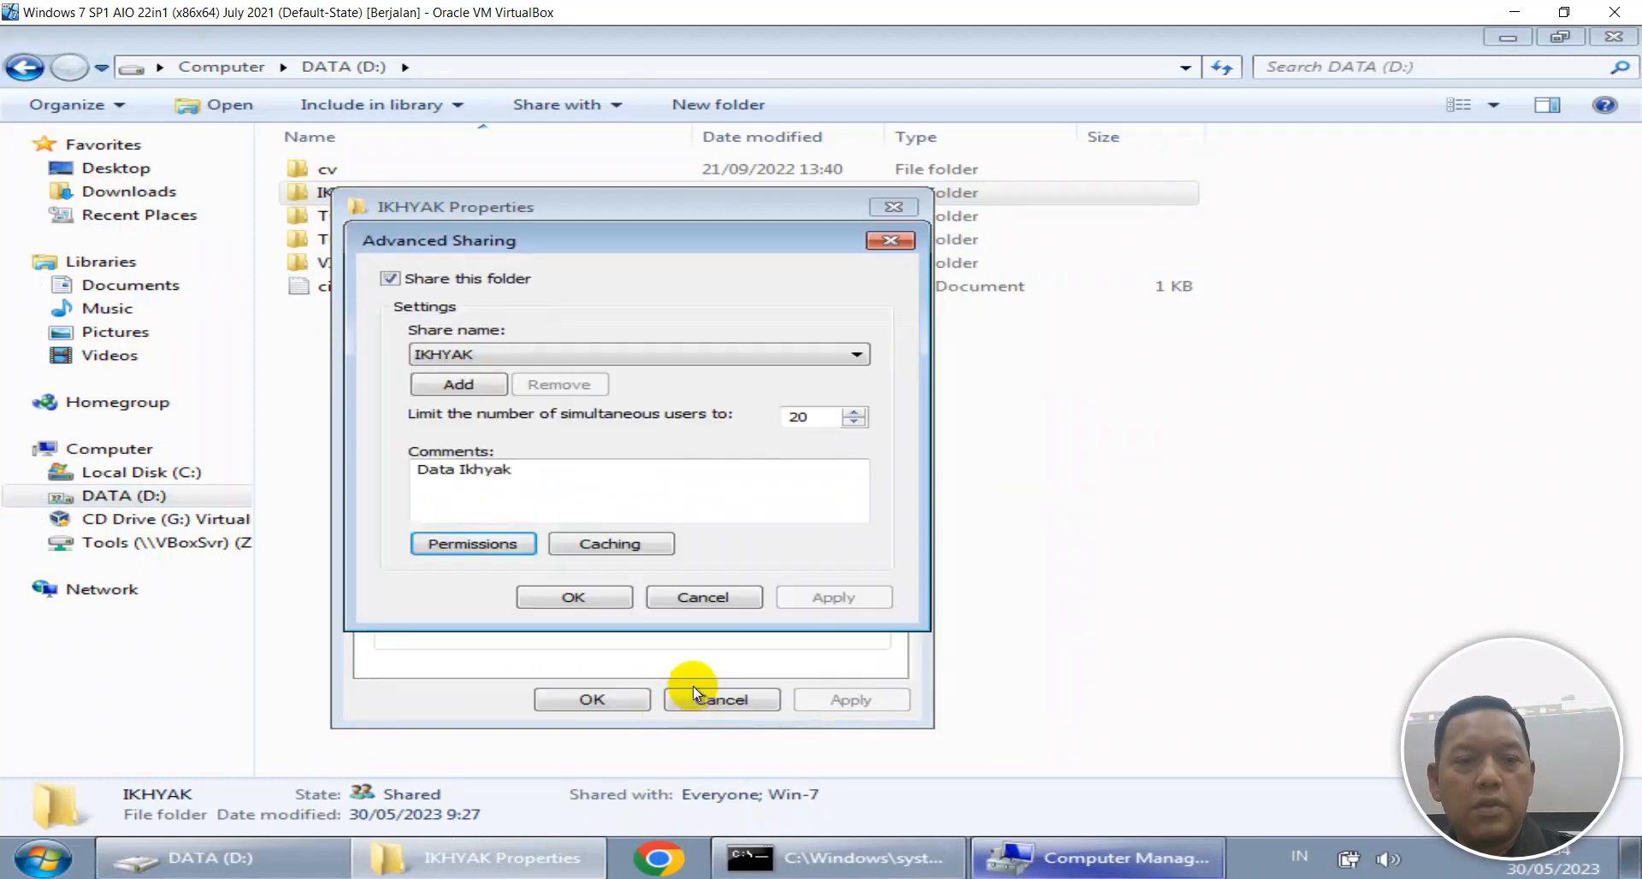
{"action": "left_click", "coordinate": [631, 592]}
{"action": "left_click", "coordinate": [606, 698]}
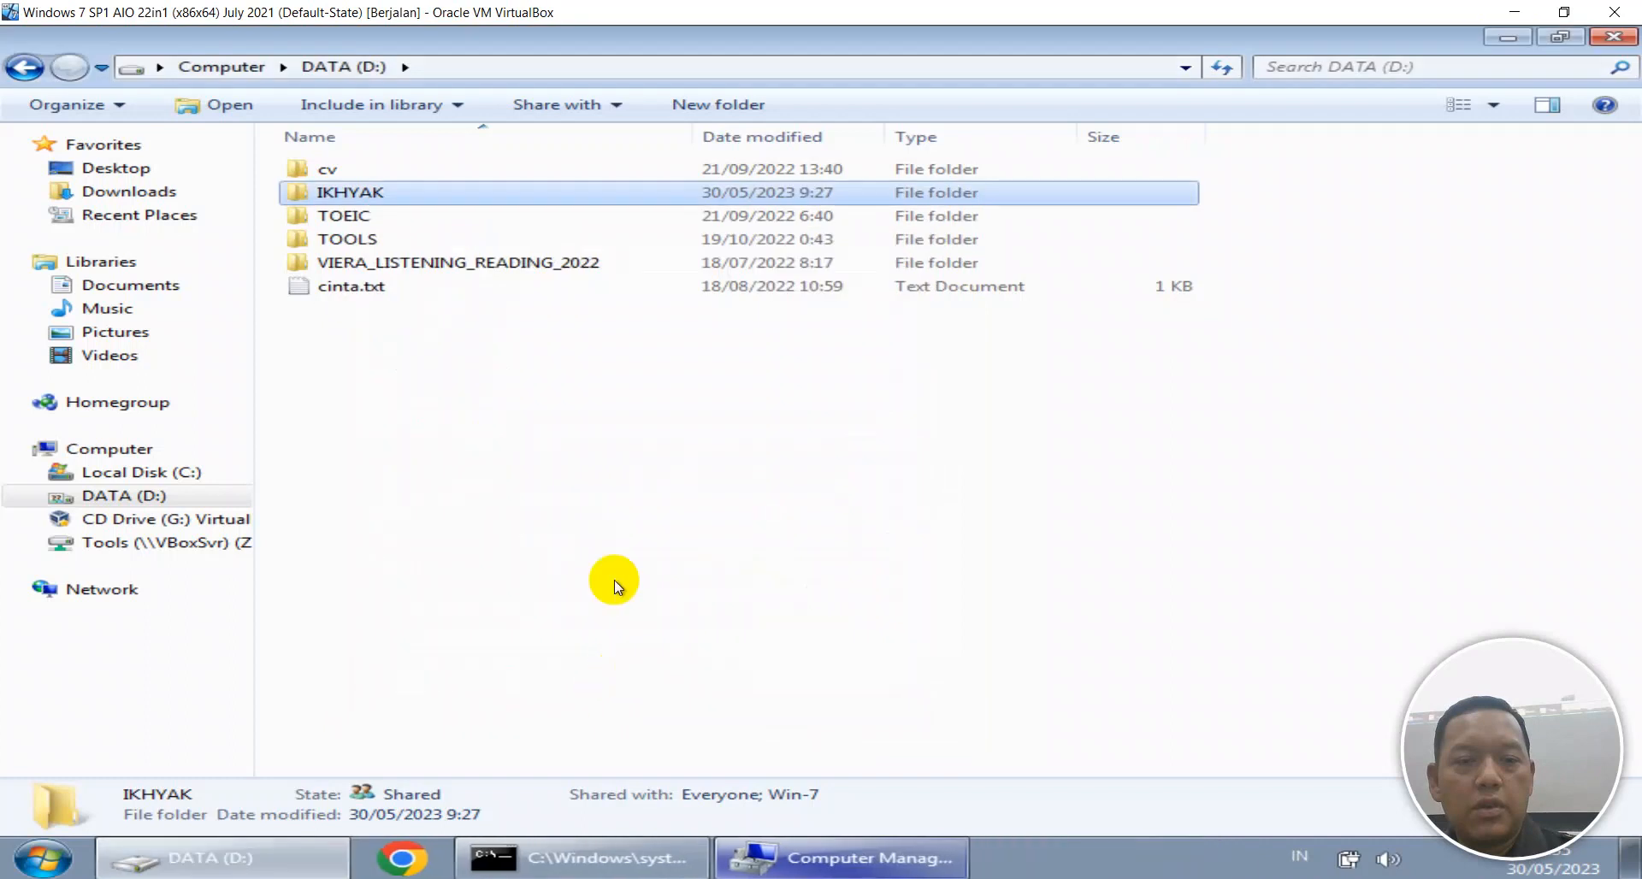
{"action": "right_click", "coordinate": [612, 671]}
{"action": "left_click", "coordinate": [660, 579]}
{"action": "left_click", "coordinate": [983, 877]}
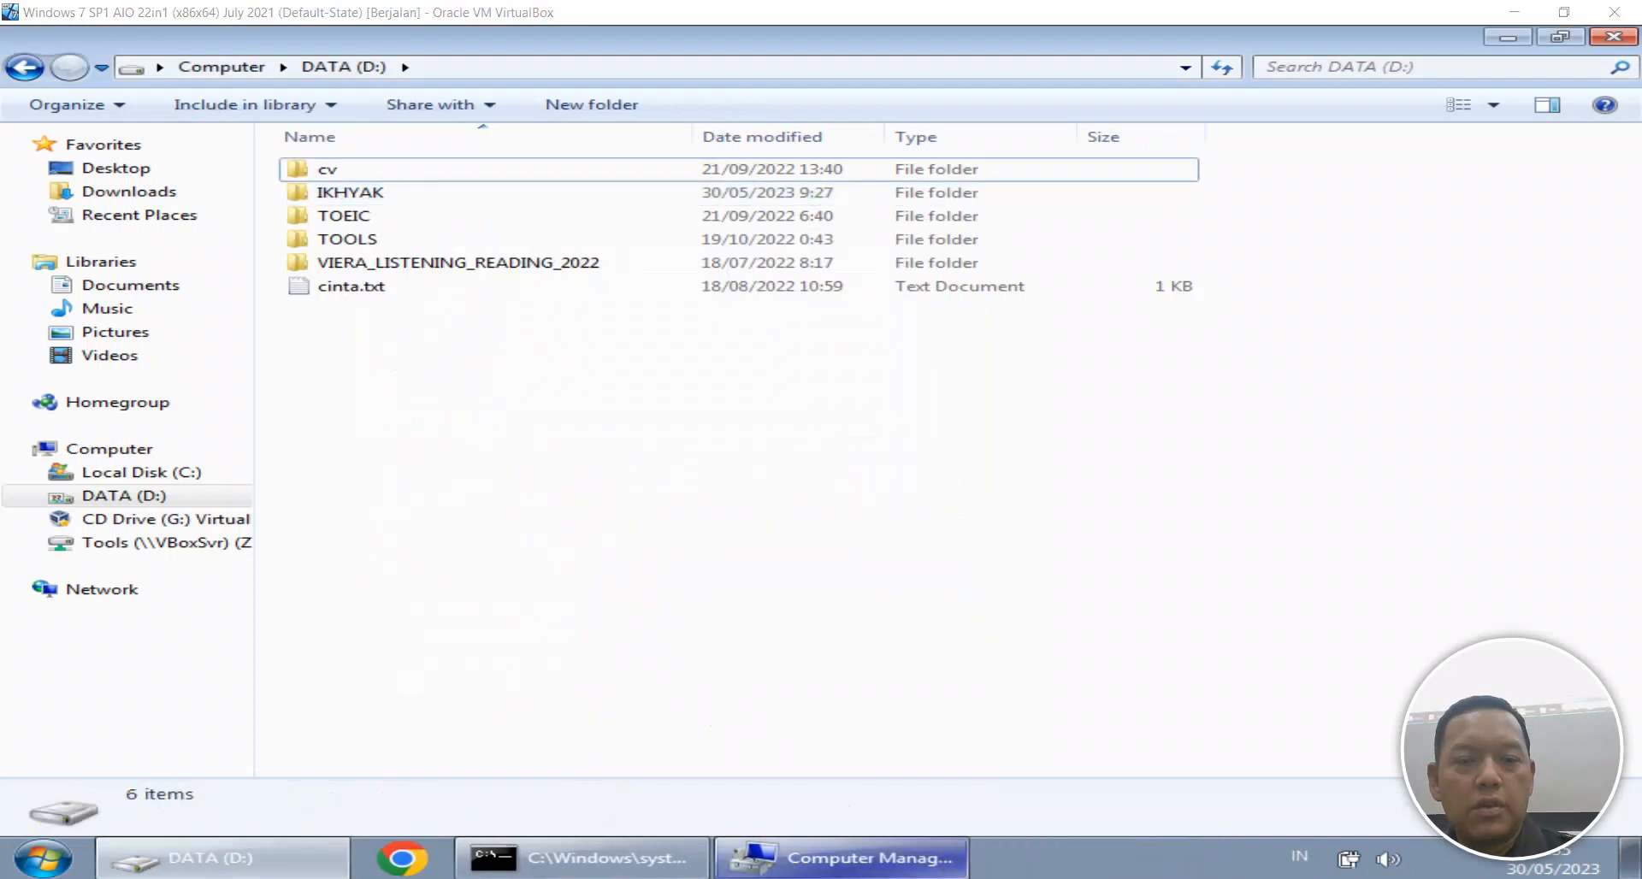
Rerun net view \\172.16.100.253 on the host and deal with the network credentials prompts.
{"action": "key", "text": "Up"}
{"action": "key", "text": "Return"}
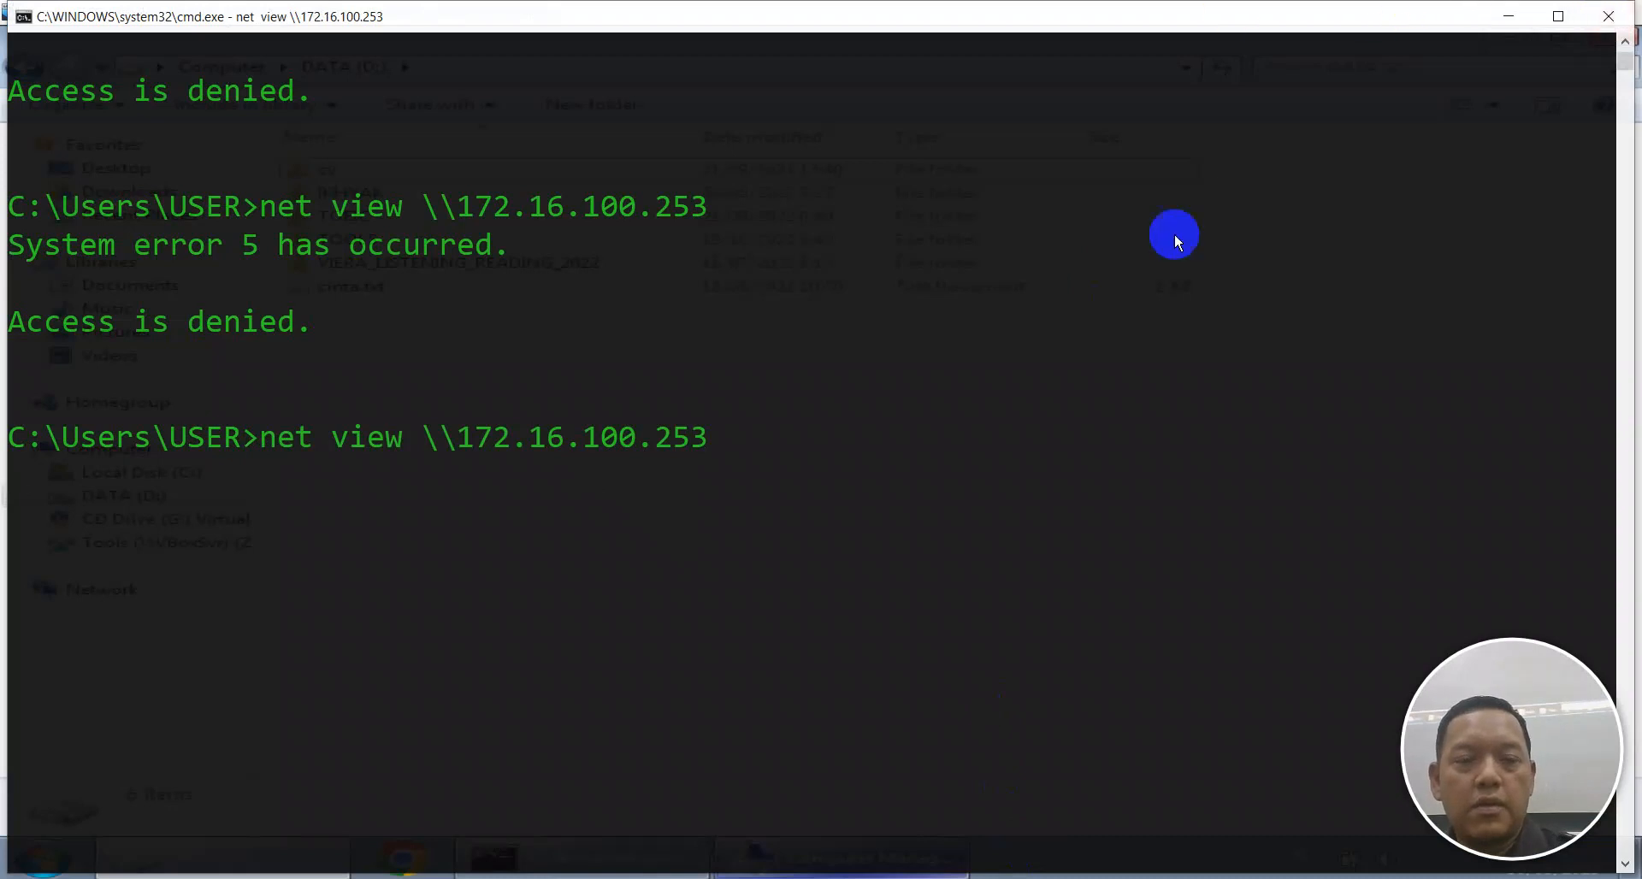
{"action": "left_click", "coordinate": [735, 877]}
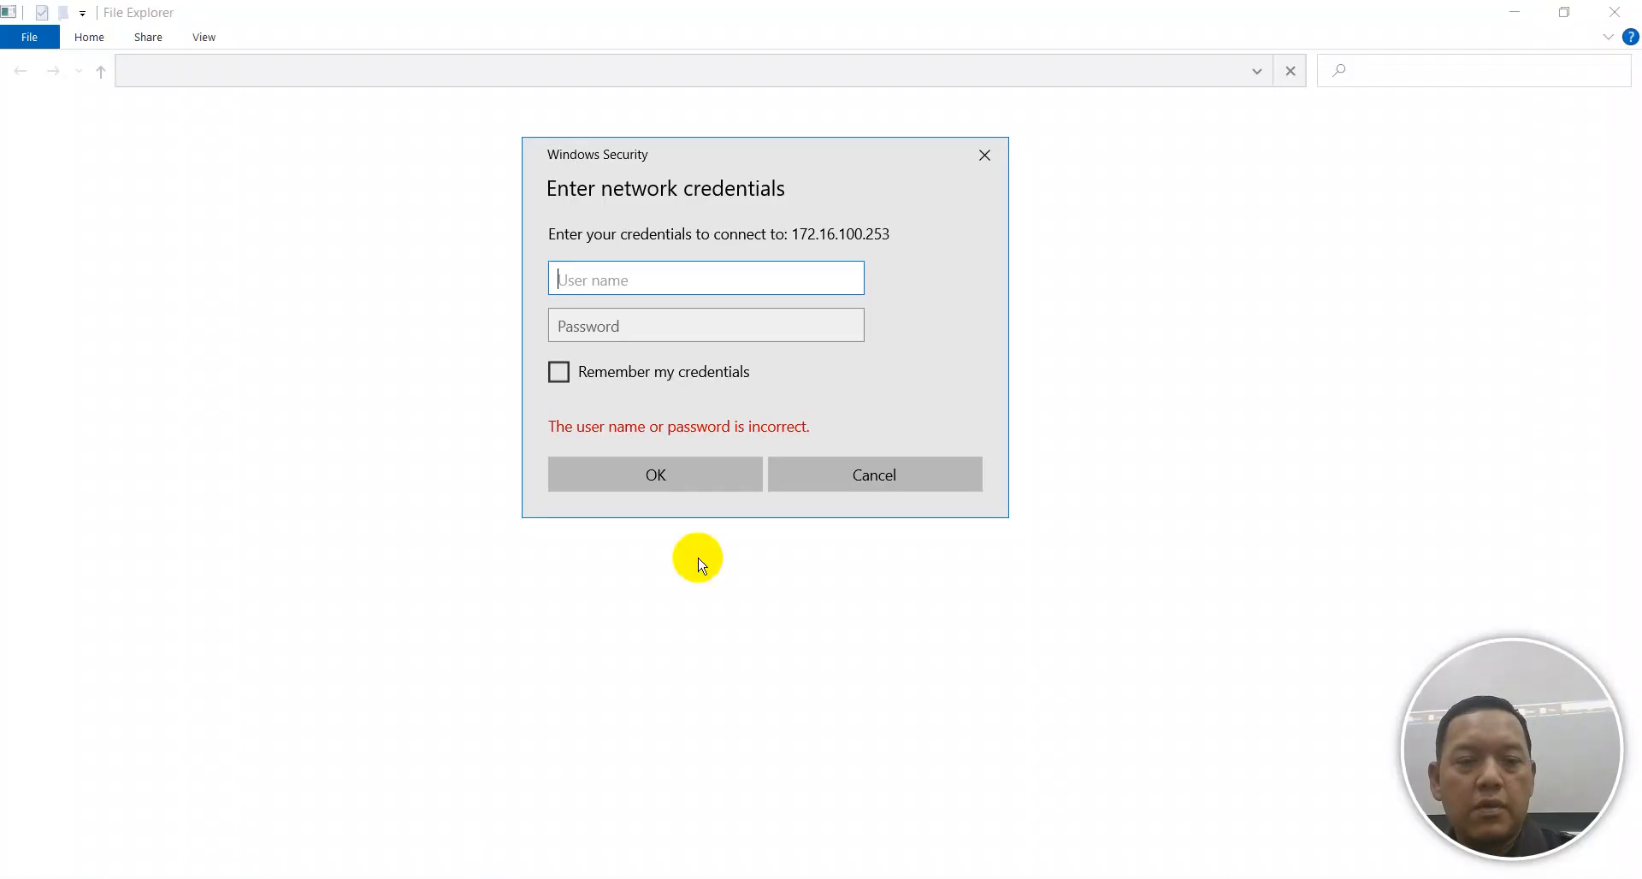
{"action": "left_click", "coordinate": [889, 465]}
{"action": "left_click", "coordinate": [824, 505]}
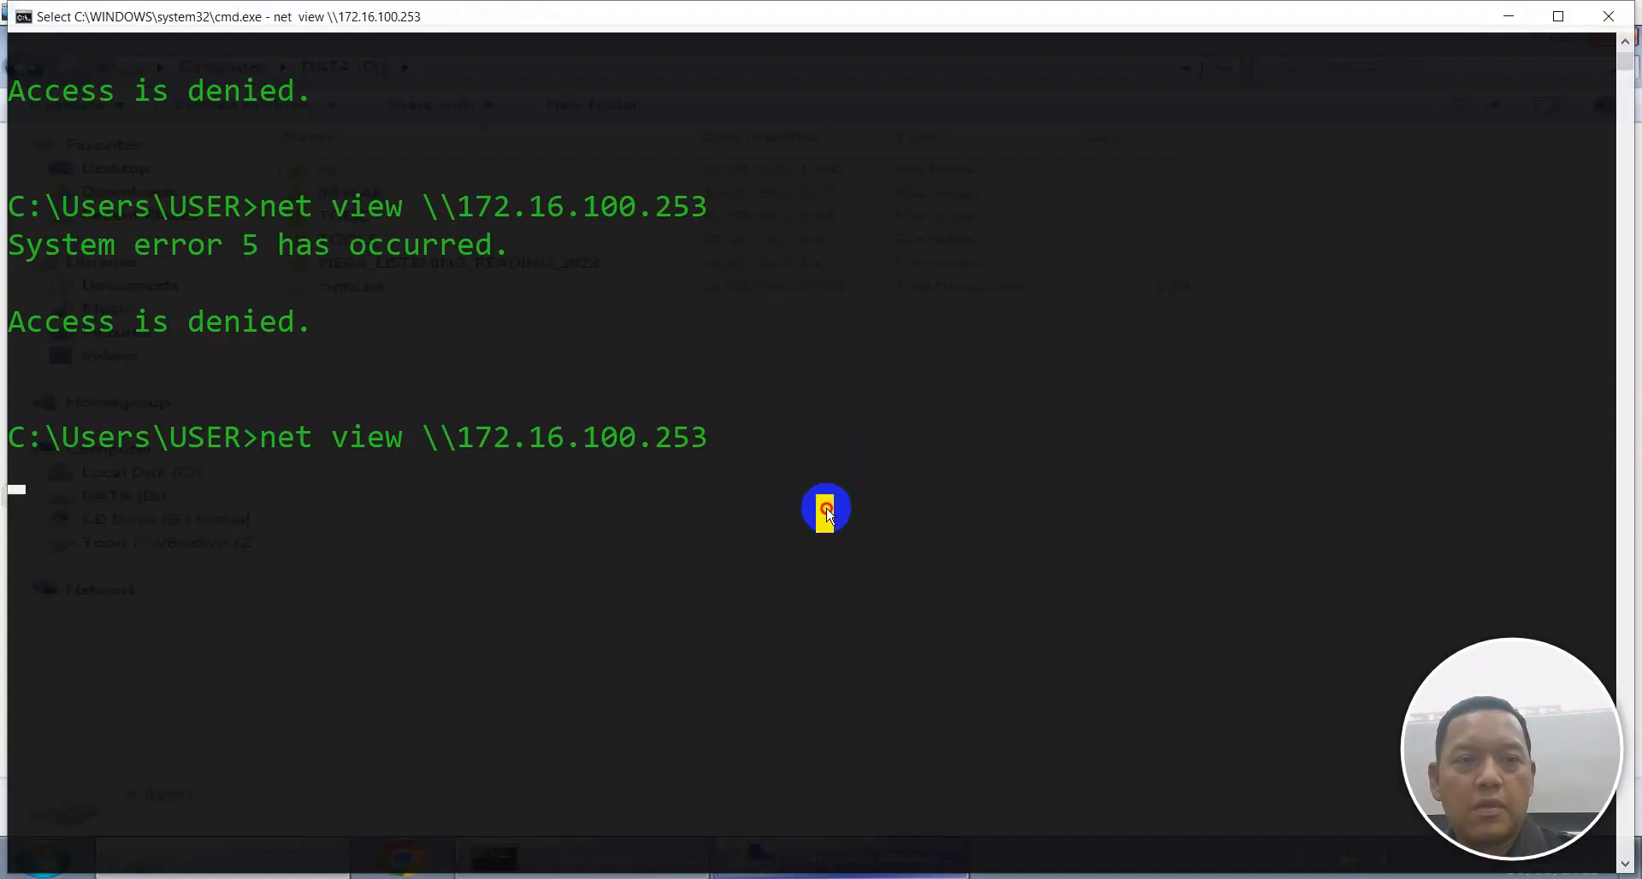
{"action": "key", "text": "super+r"}
{"action": "key", "text": "Return"}
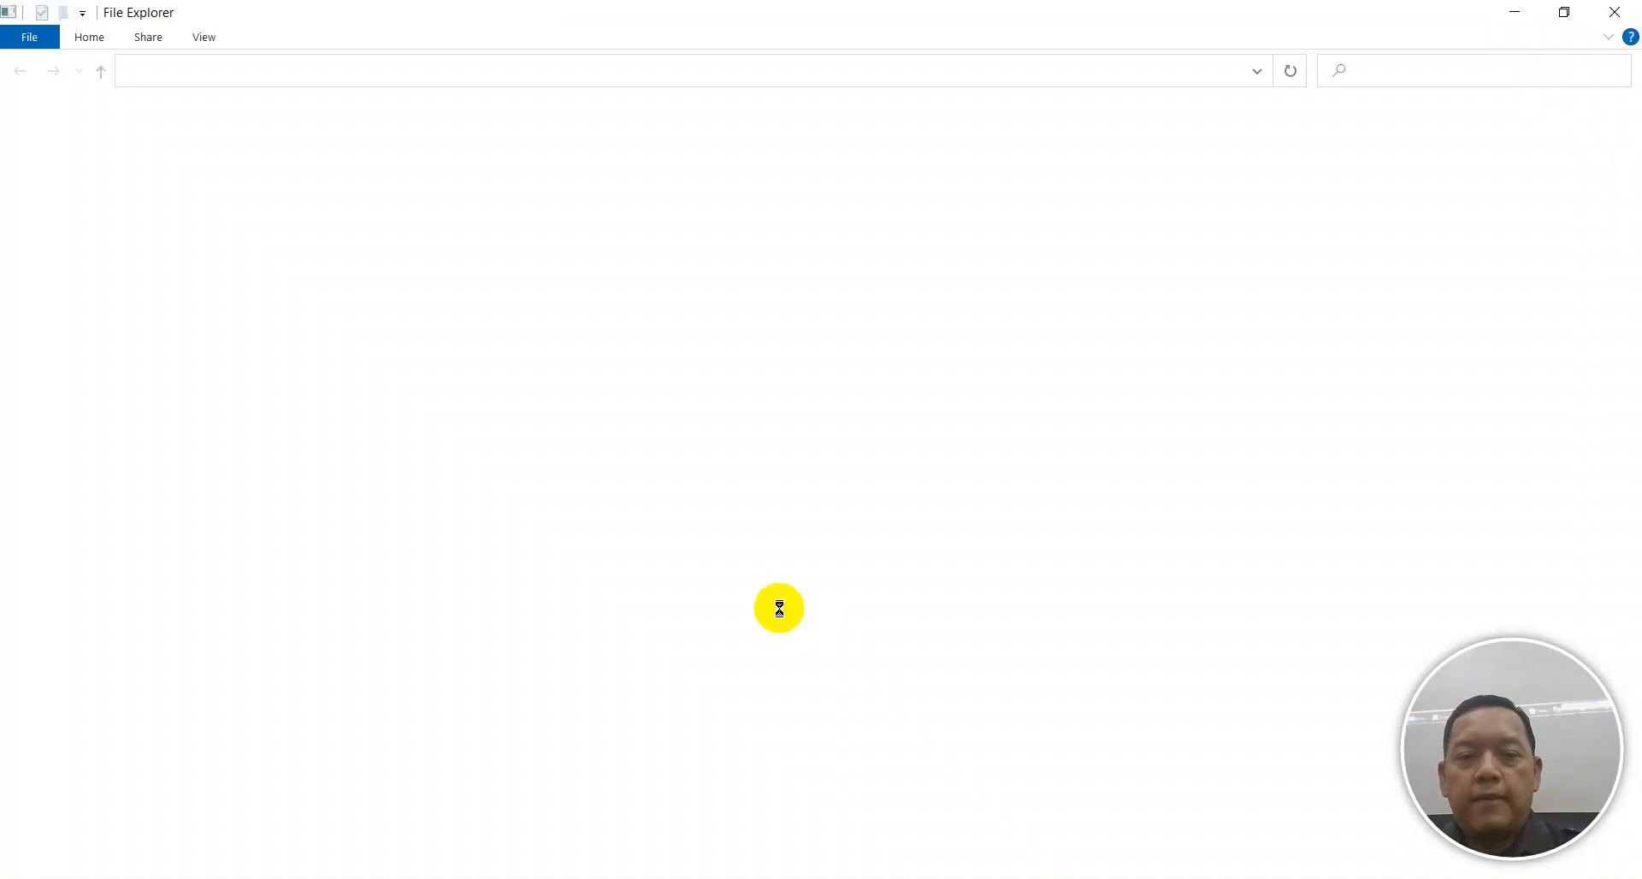
{"action": "left_click_drag", "start_coordinate": [212, 15], "coordinate": [919, 226]}
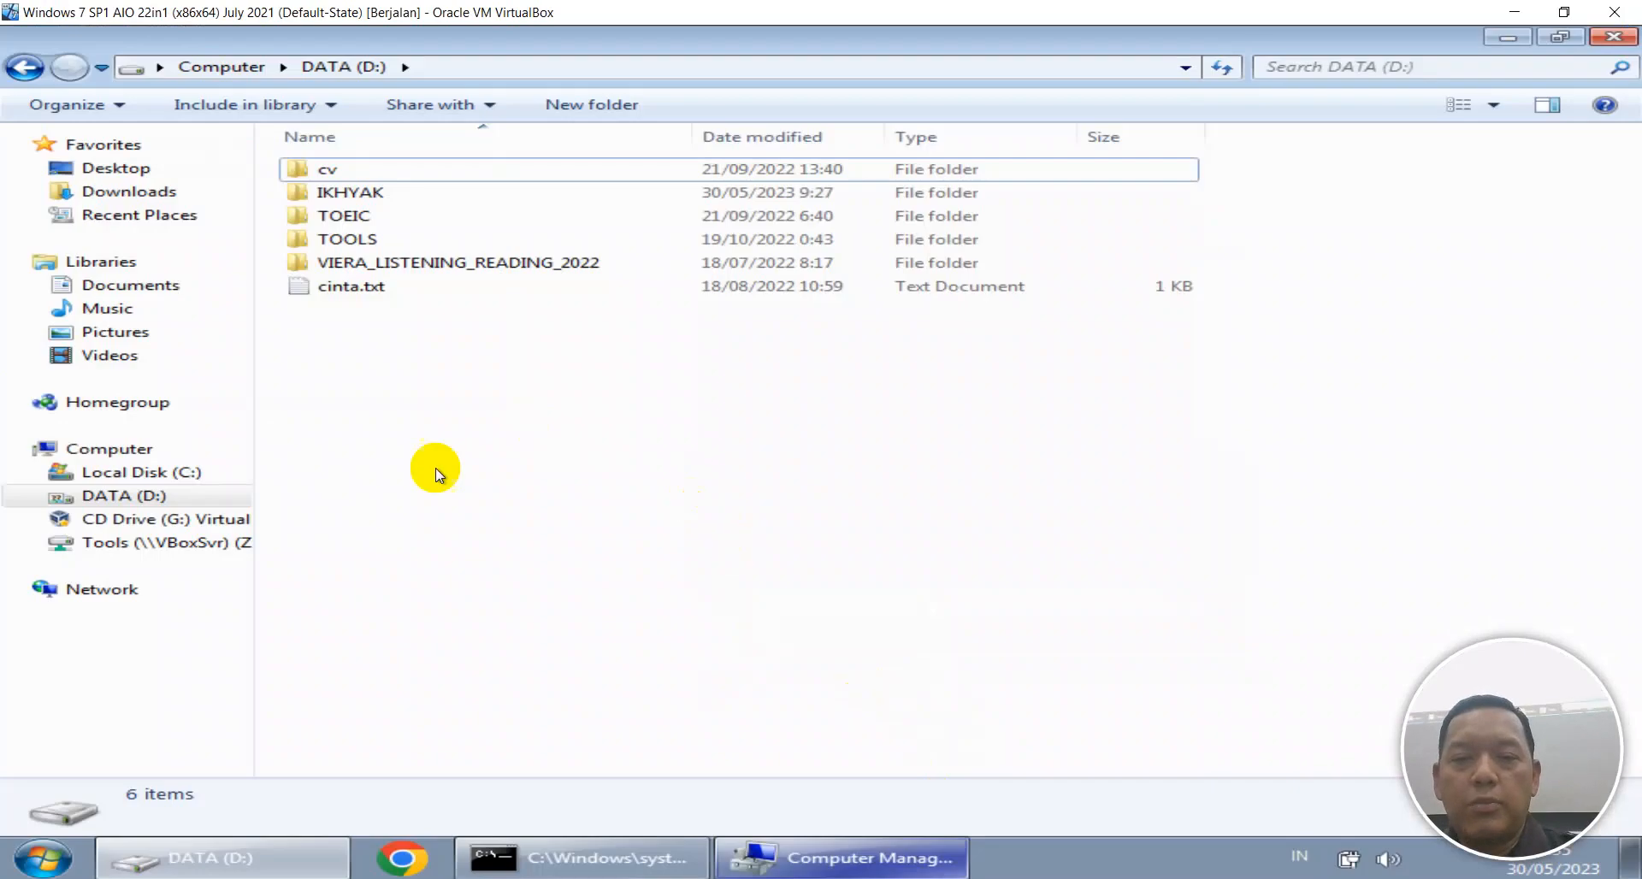
Open Control Panel from the VM's Start menu.
{"action": "left_click", "coordinate": [64, 848]}
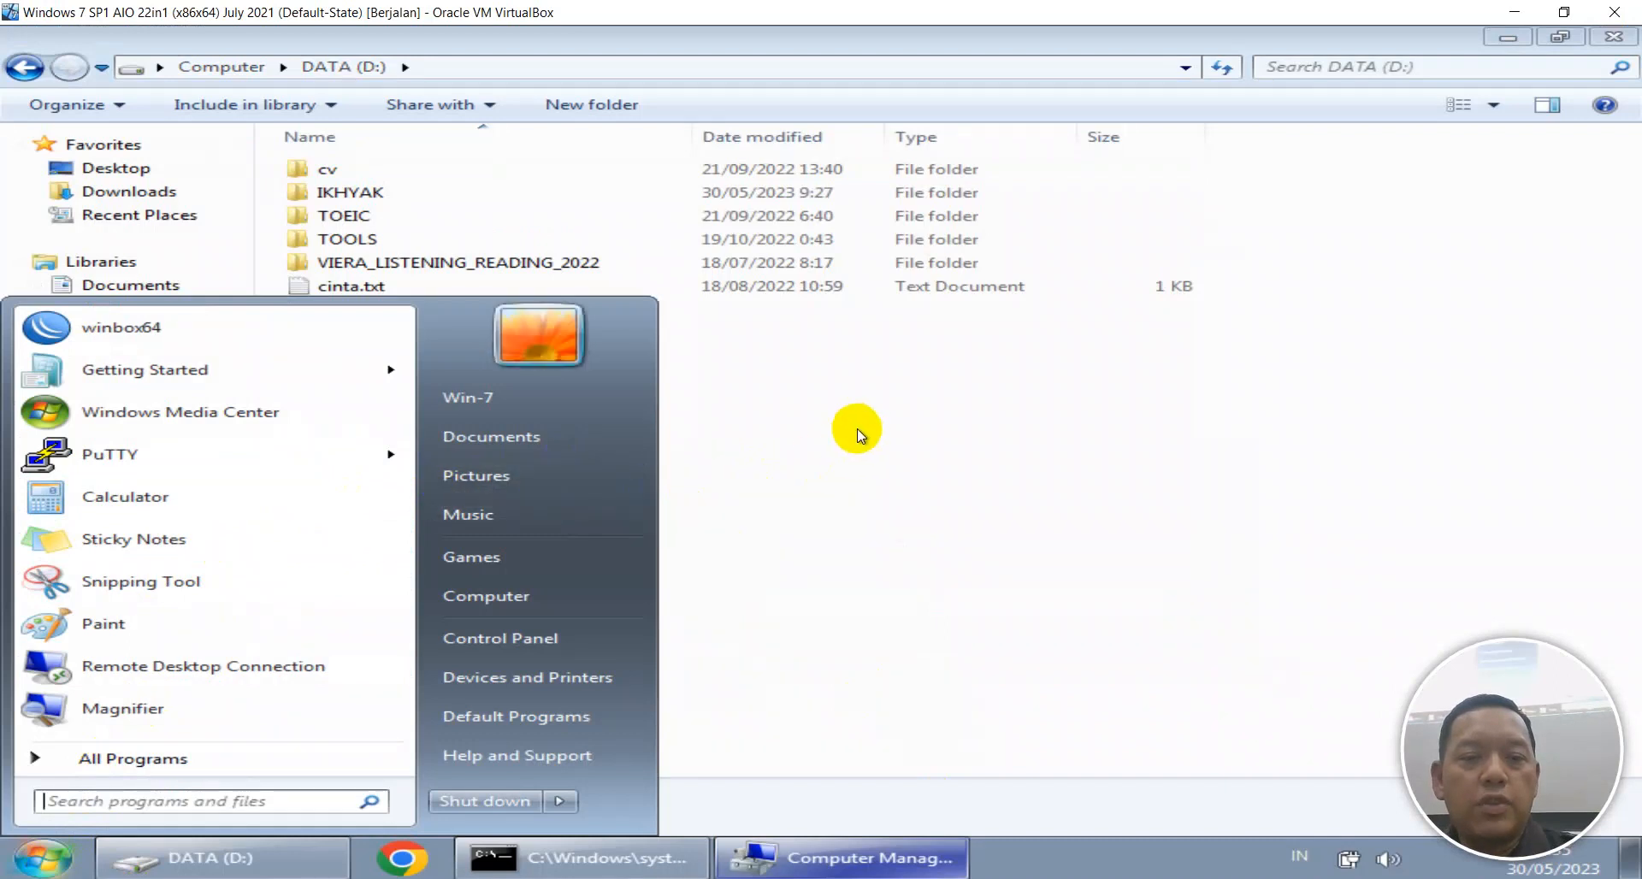
{"action": "key", "text": "super+r"}
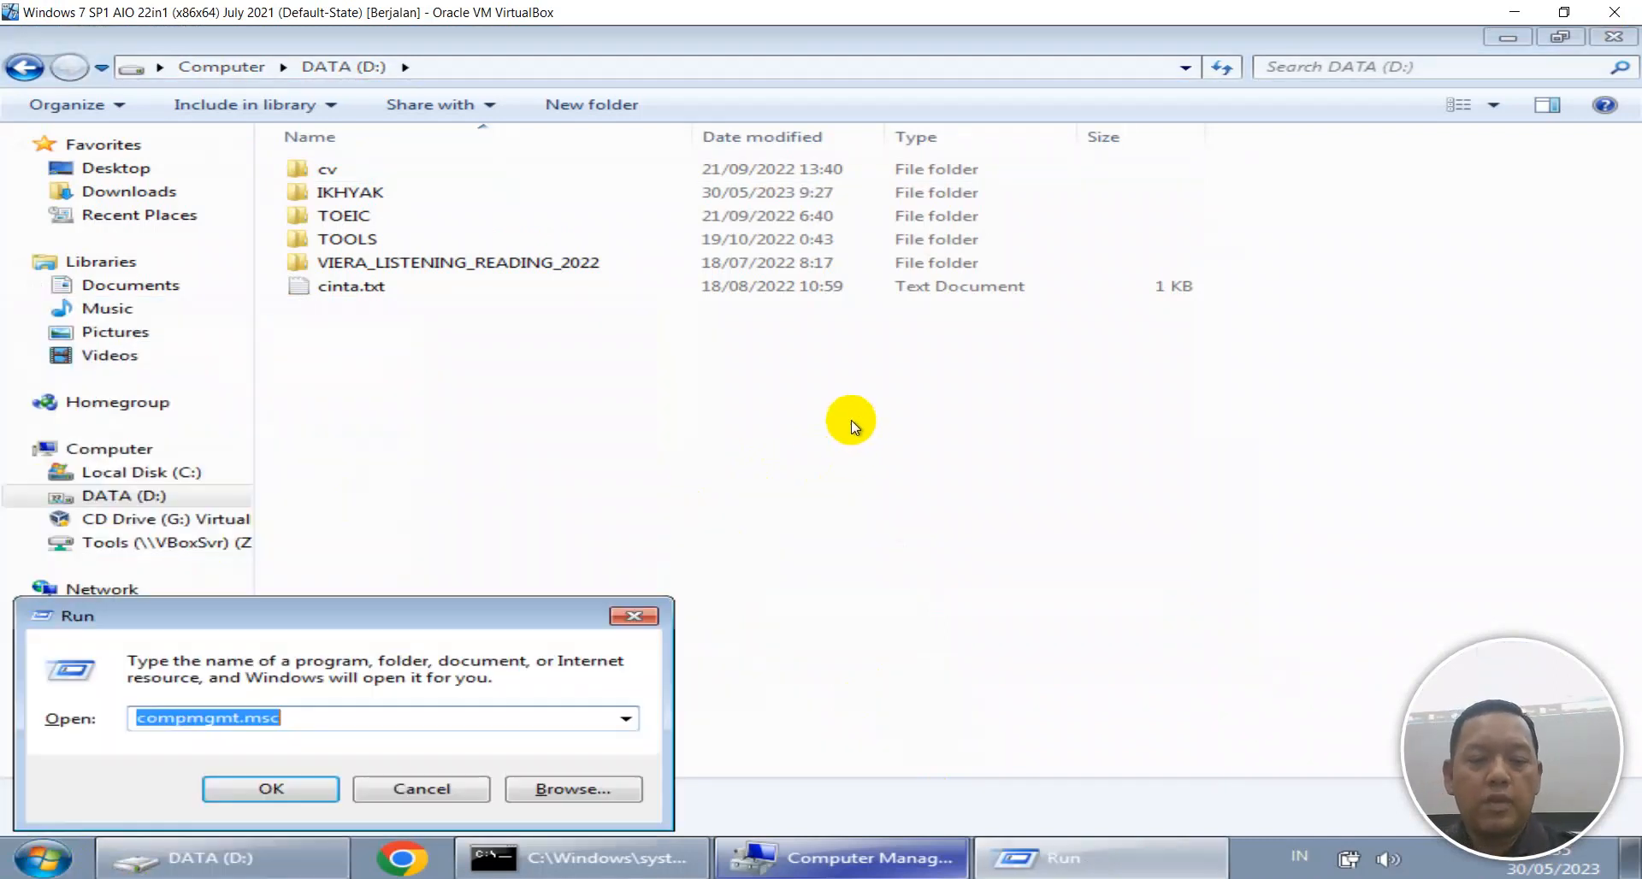
{"action": "type", "text": "n"}
{"action": "key", "text": "Escape"}
{"action": "key", "text": "Escape"}
{"action": "key", "text": "super"}
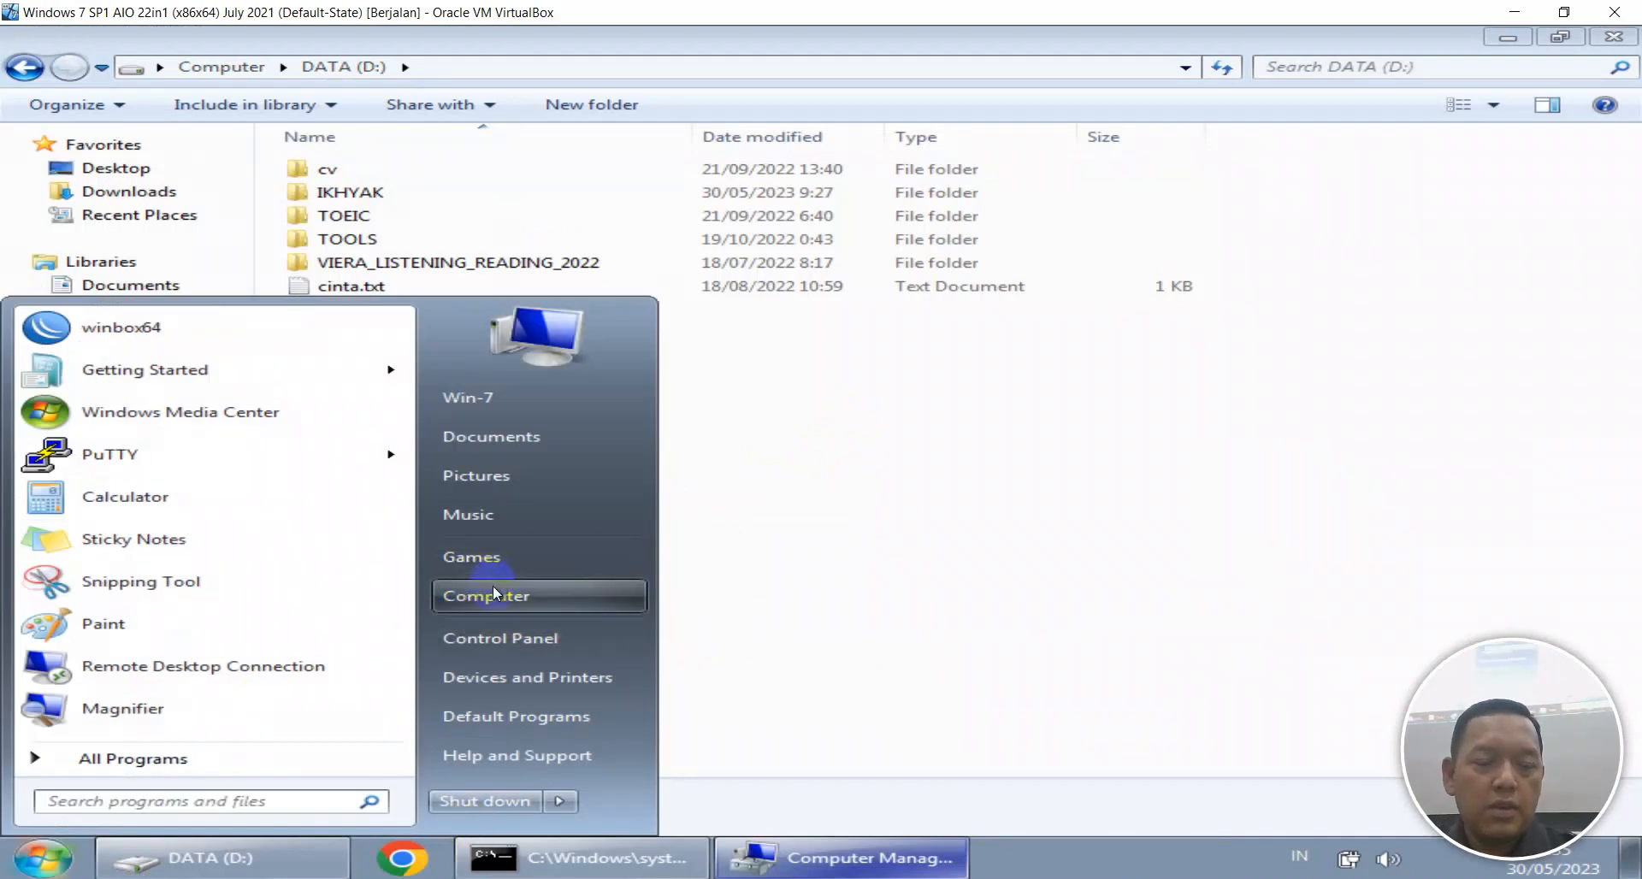
{"action": "left_click", "coordinate": [507, 634]}
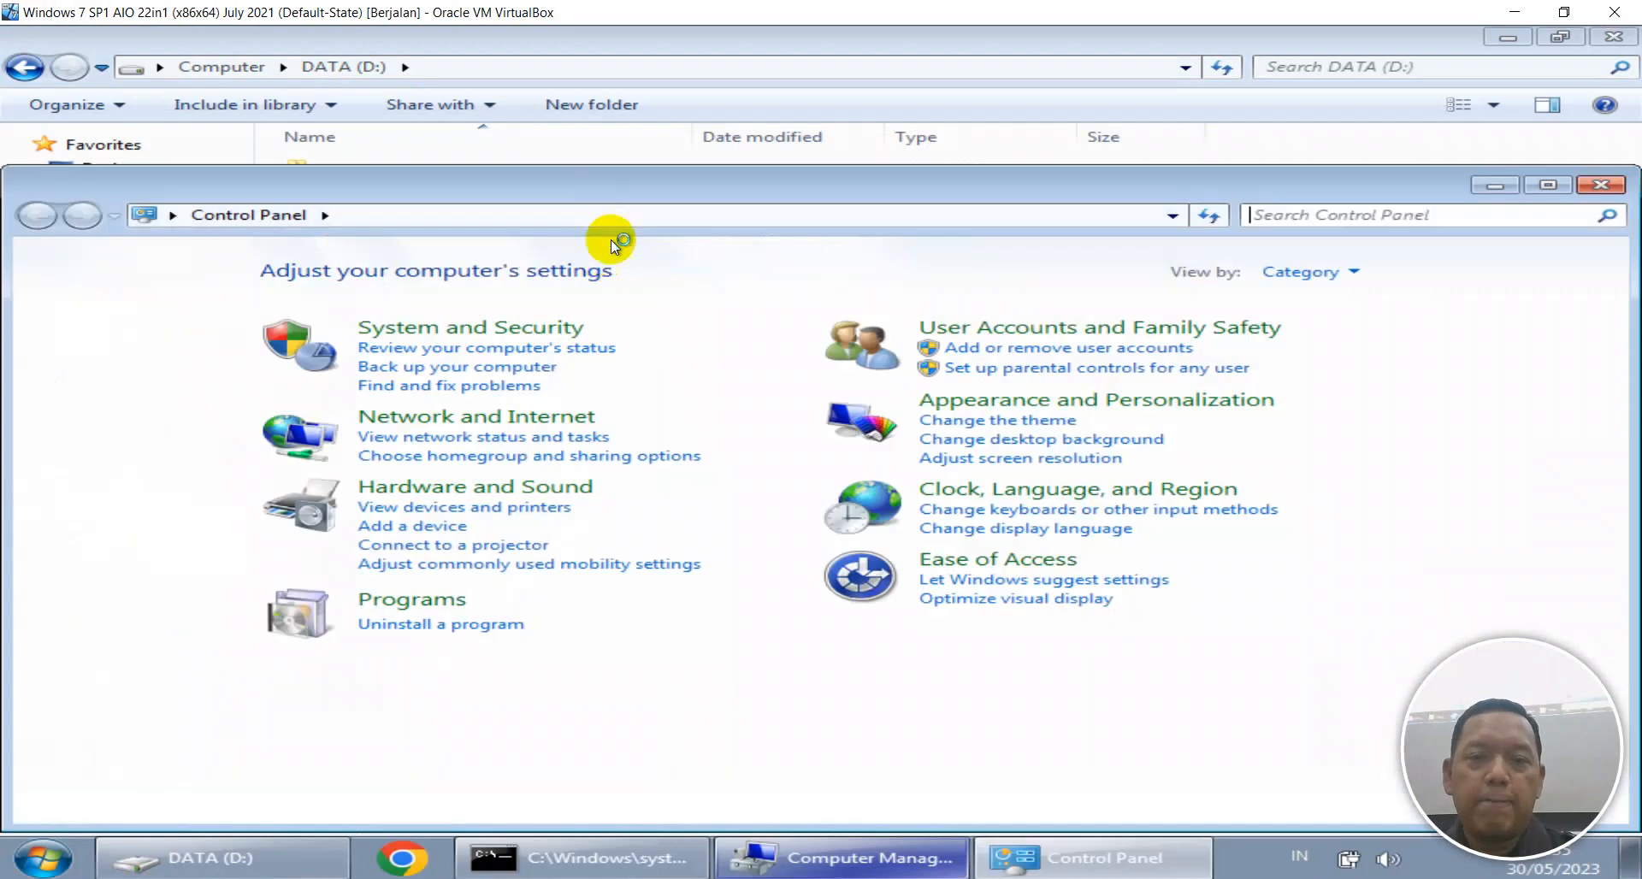
Create a new standard user account named UCUP.
{"action": "left_click", "coordinate": [1080, 342]}
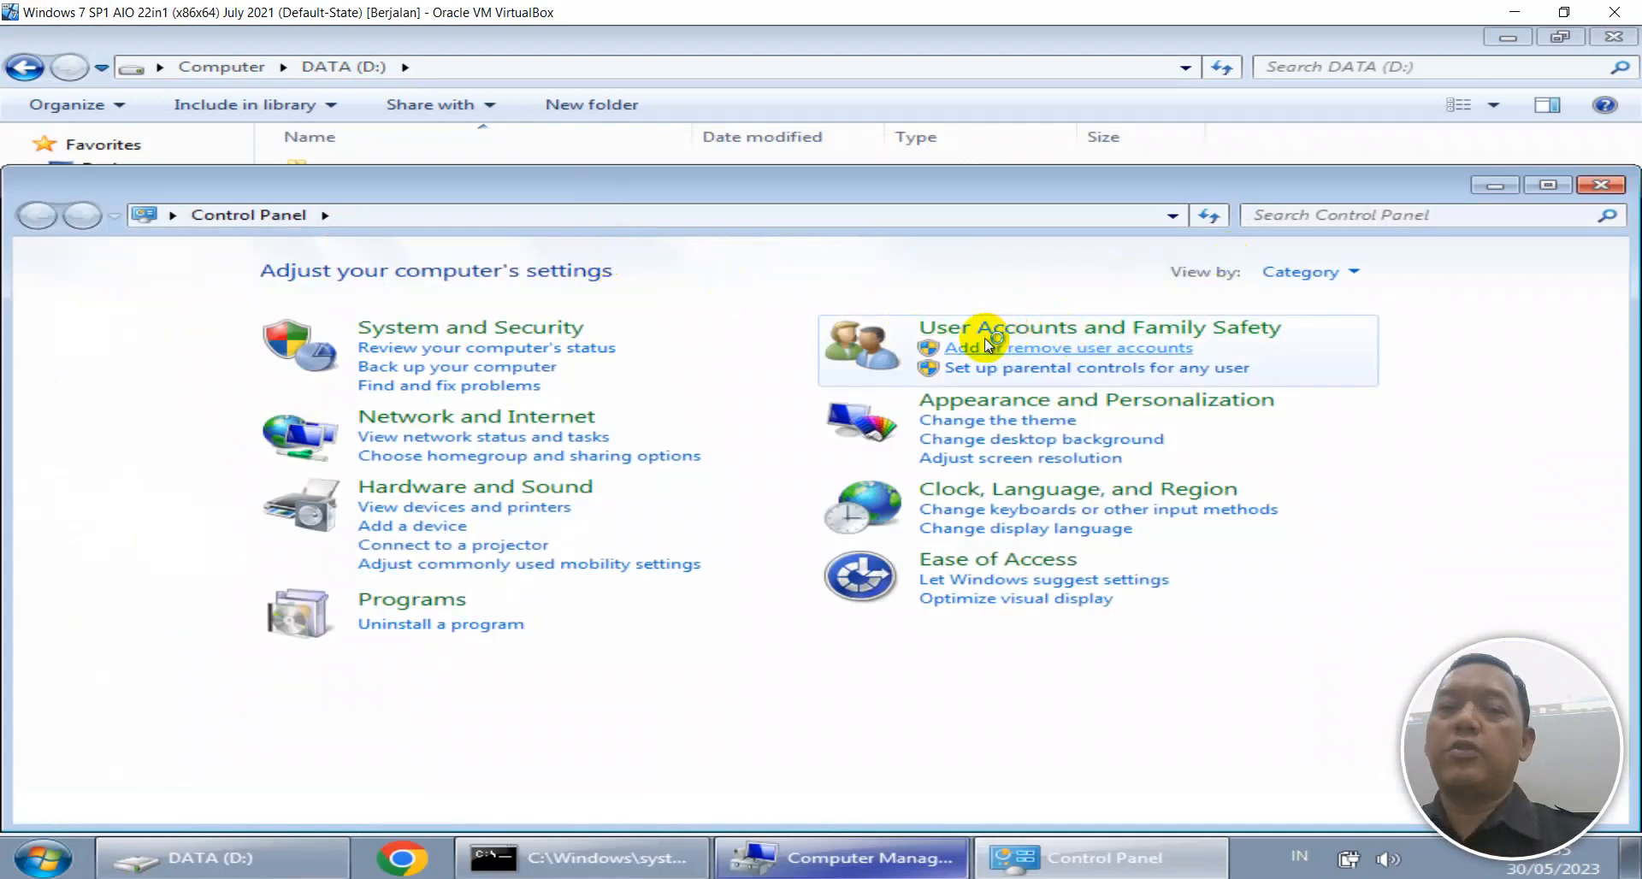
{"action": "key", "text": "super"}
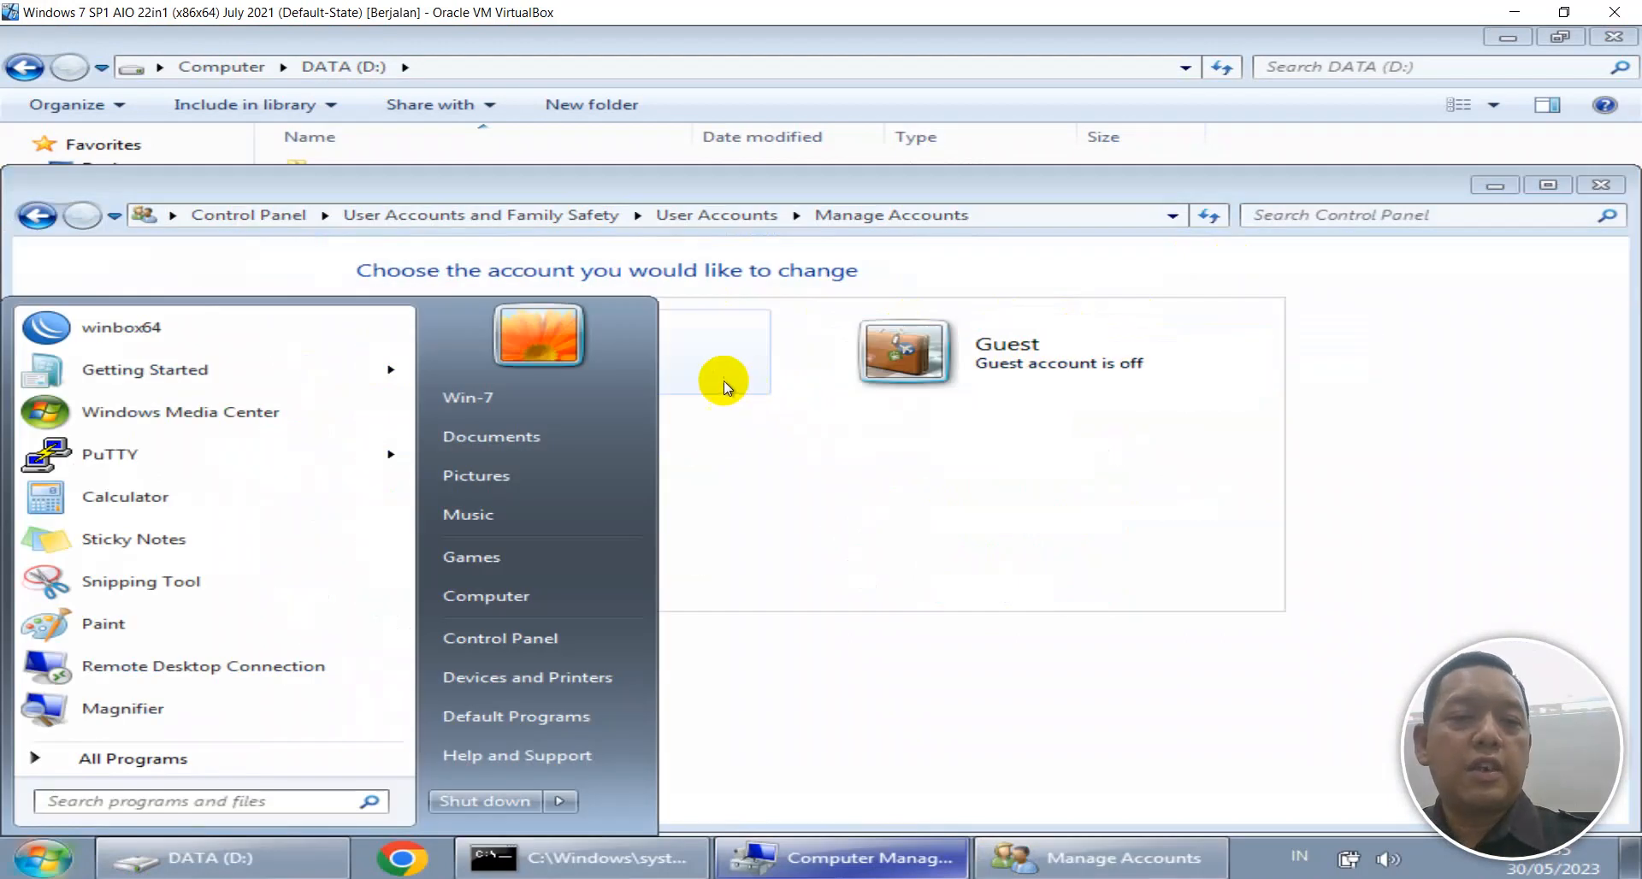
{"action": "left_click", "coordinate": [927, 409]}
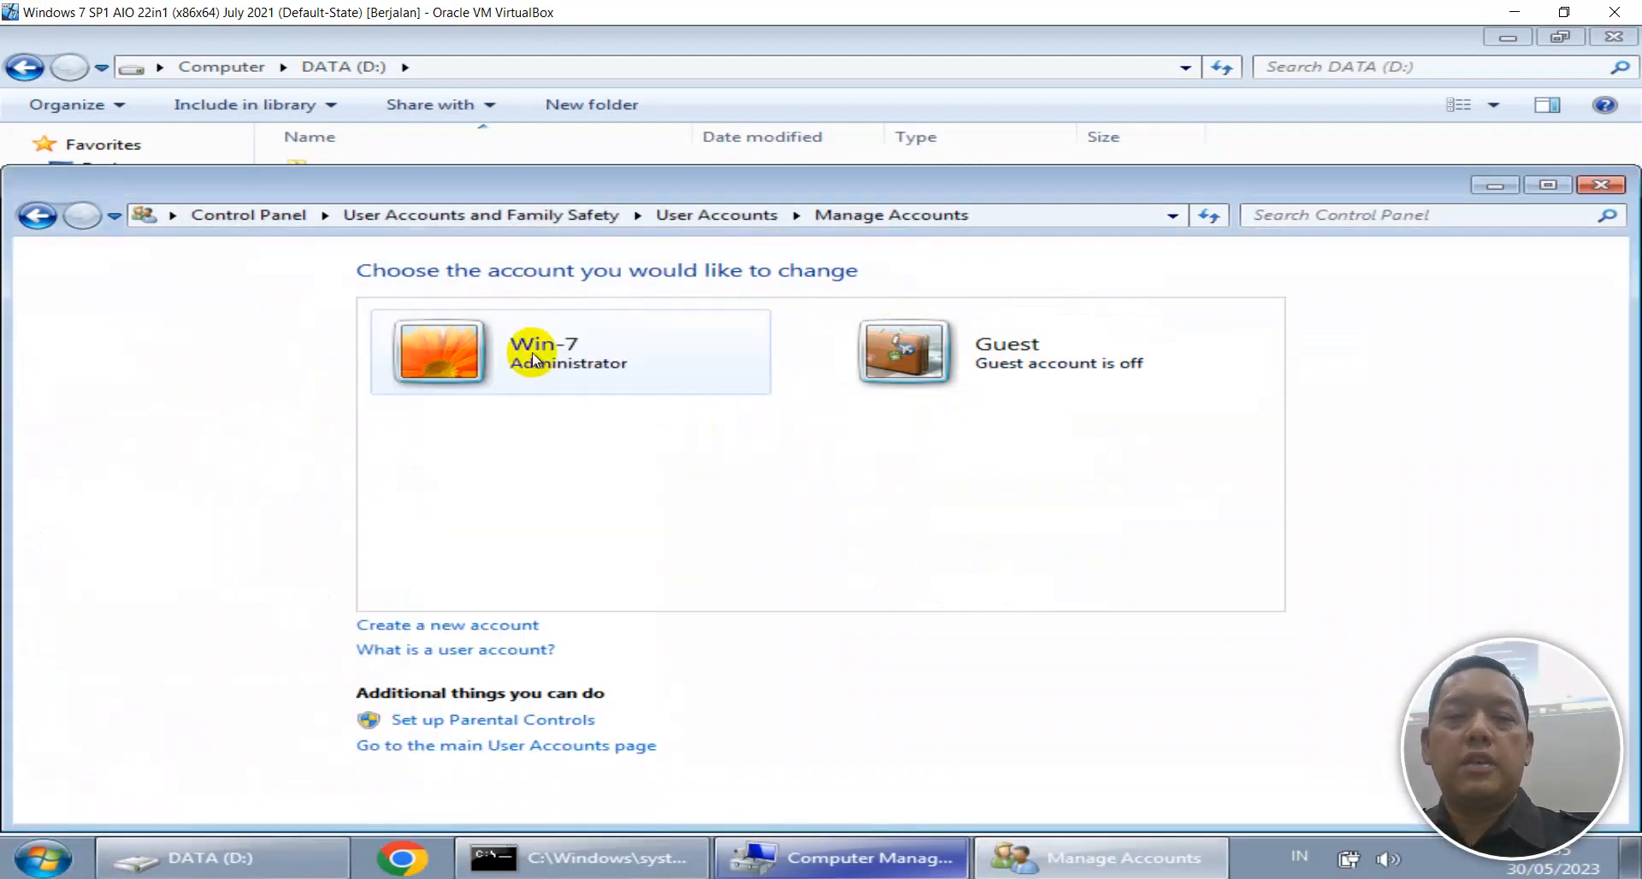
{"action": "left_click", "coordinate": [467, 627]}
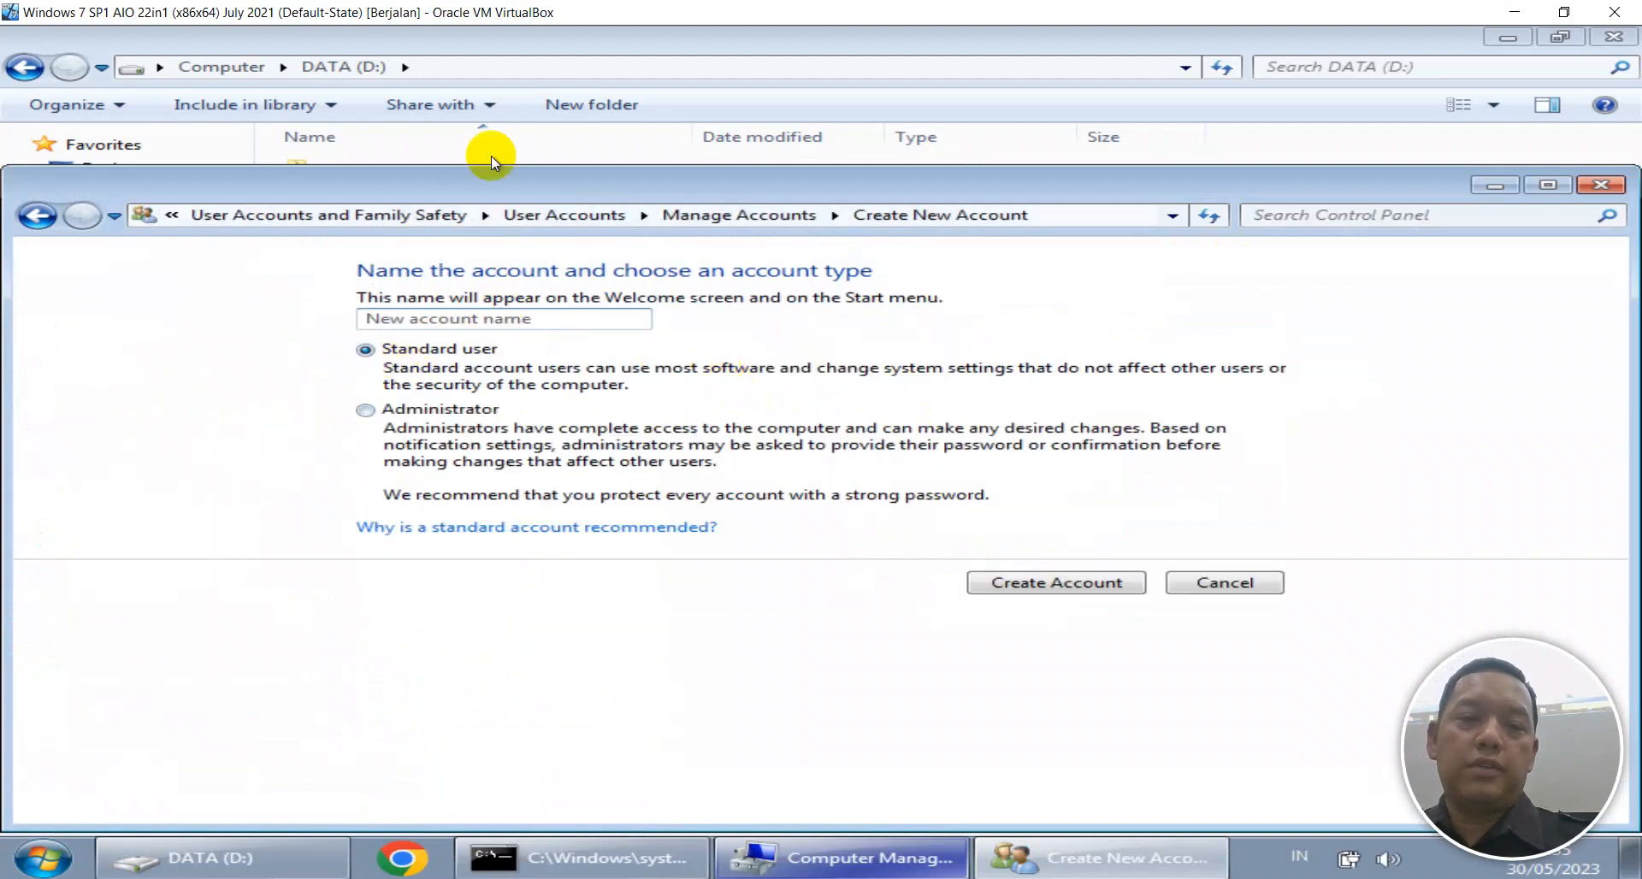
{"action": "type", "text": "UCUP"}
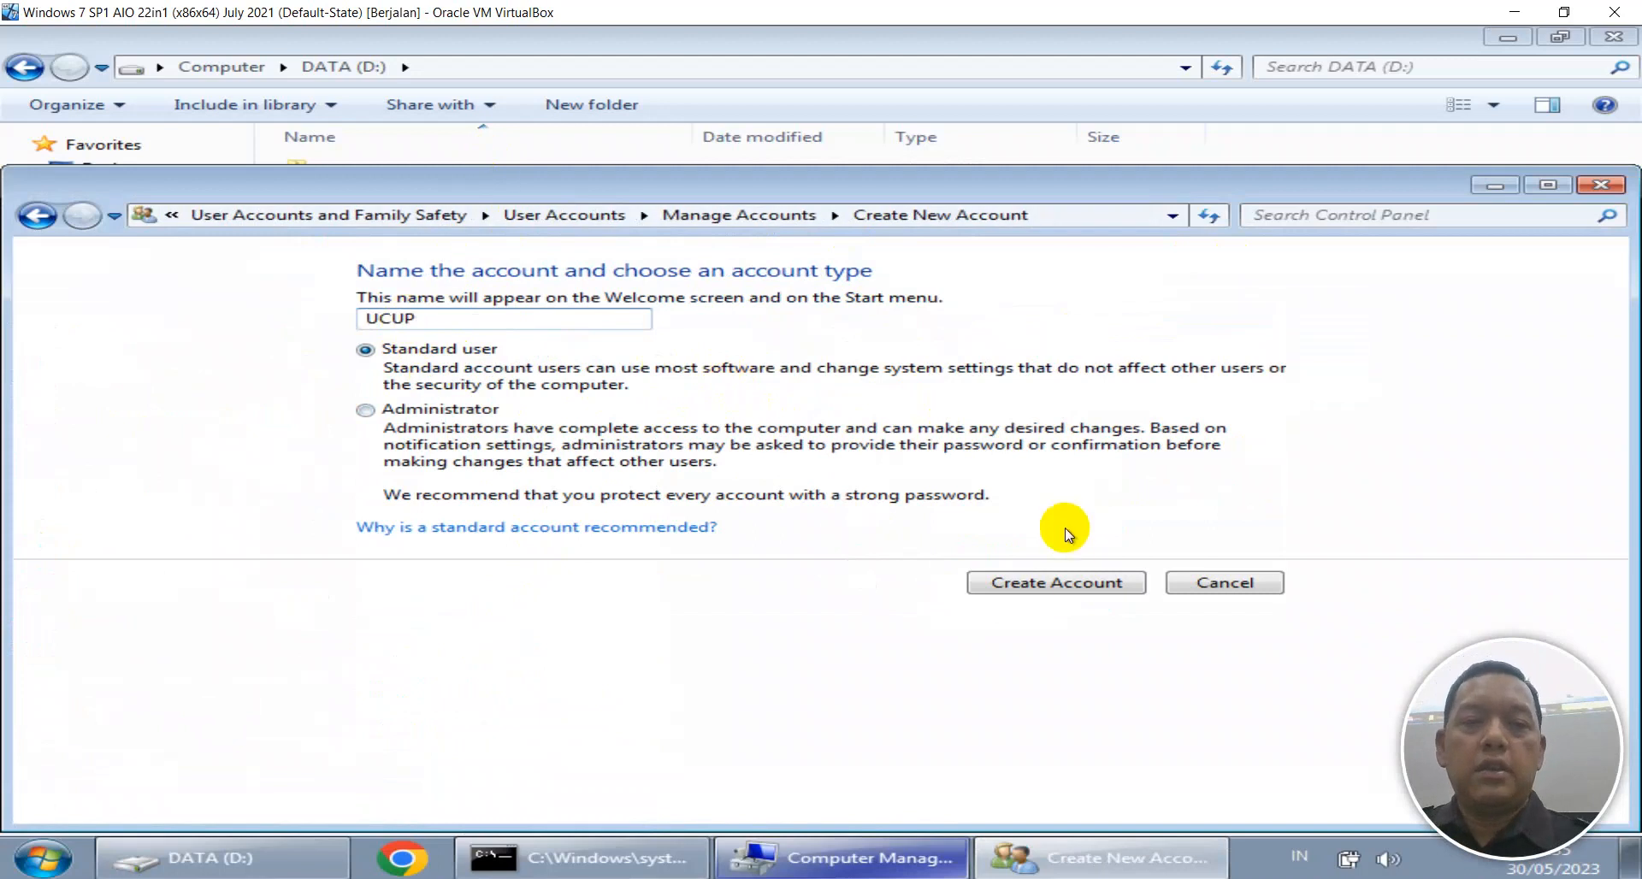
{"action": "left_click", "coordinate": [1070, 582]}
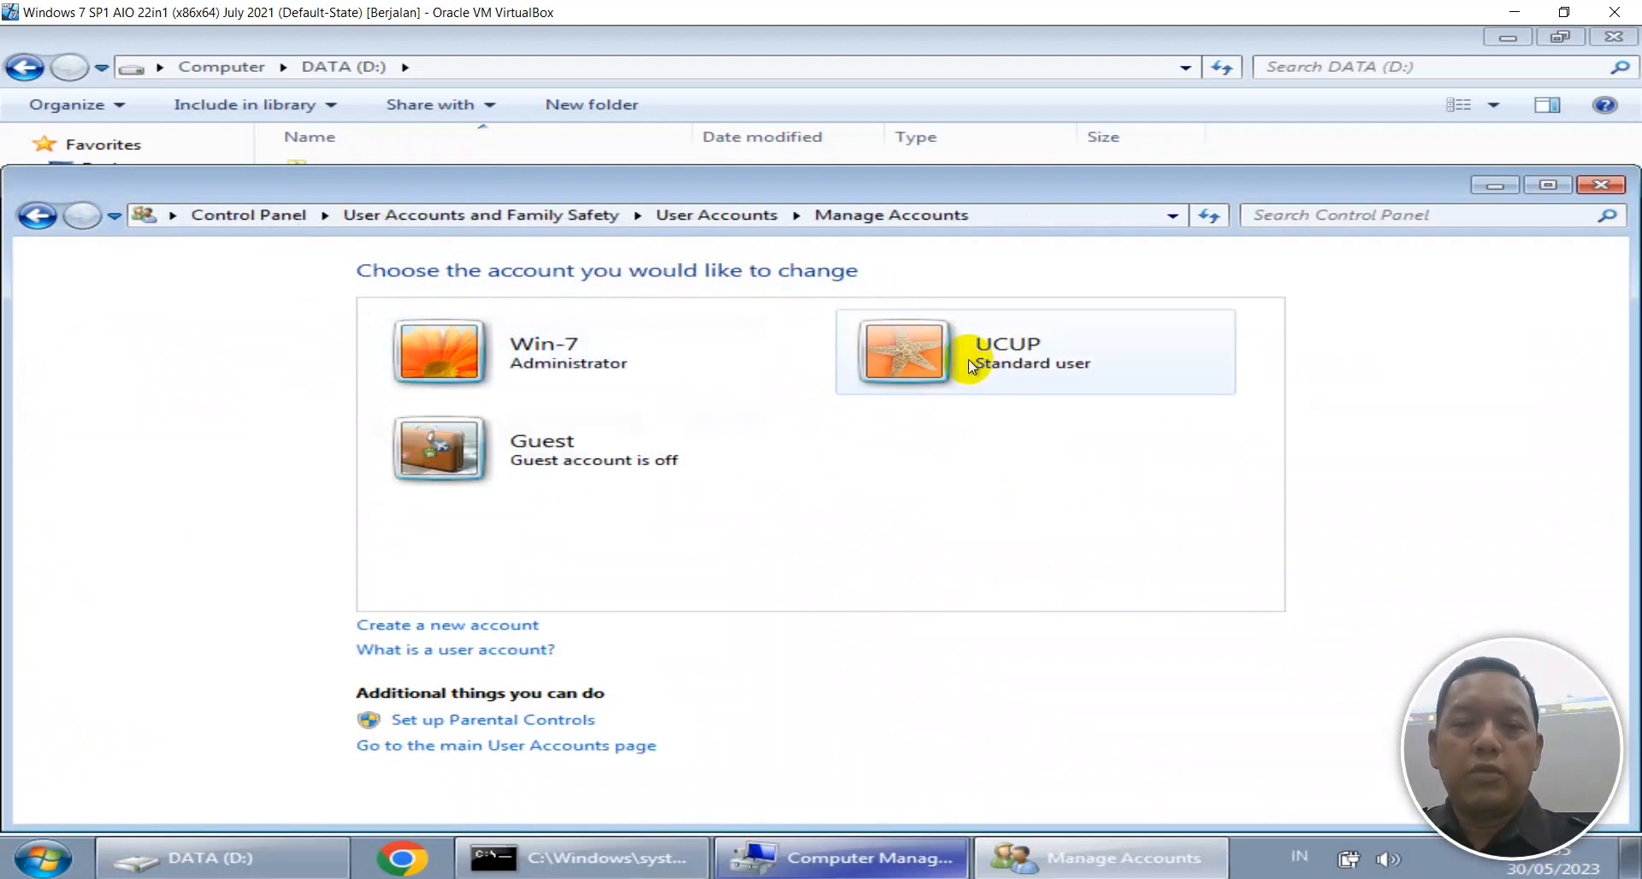
Set and confirm a password for the UCUP account, then close the account settings.
{"action": "left_click", "coordinate": [966, 364]}
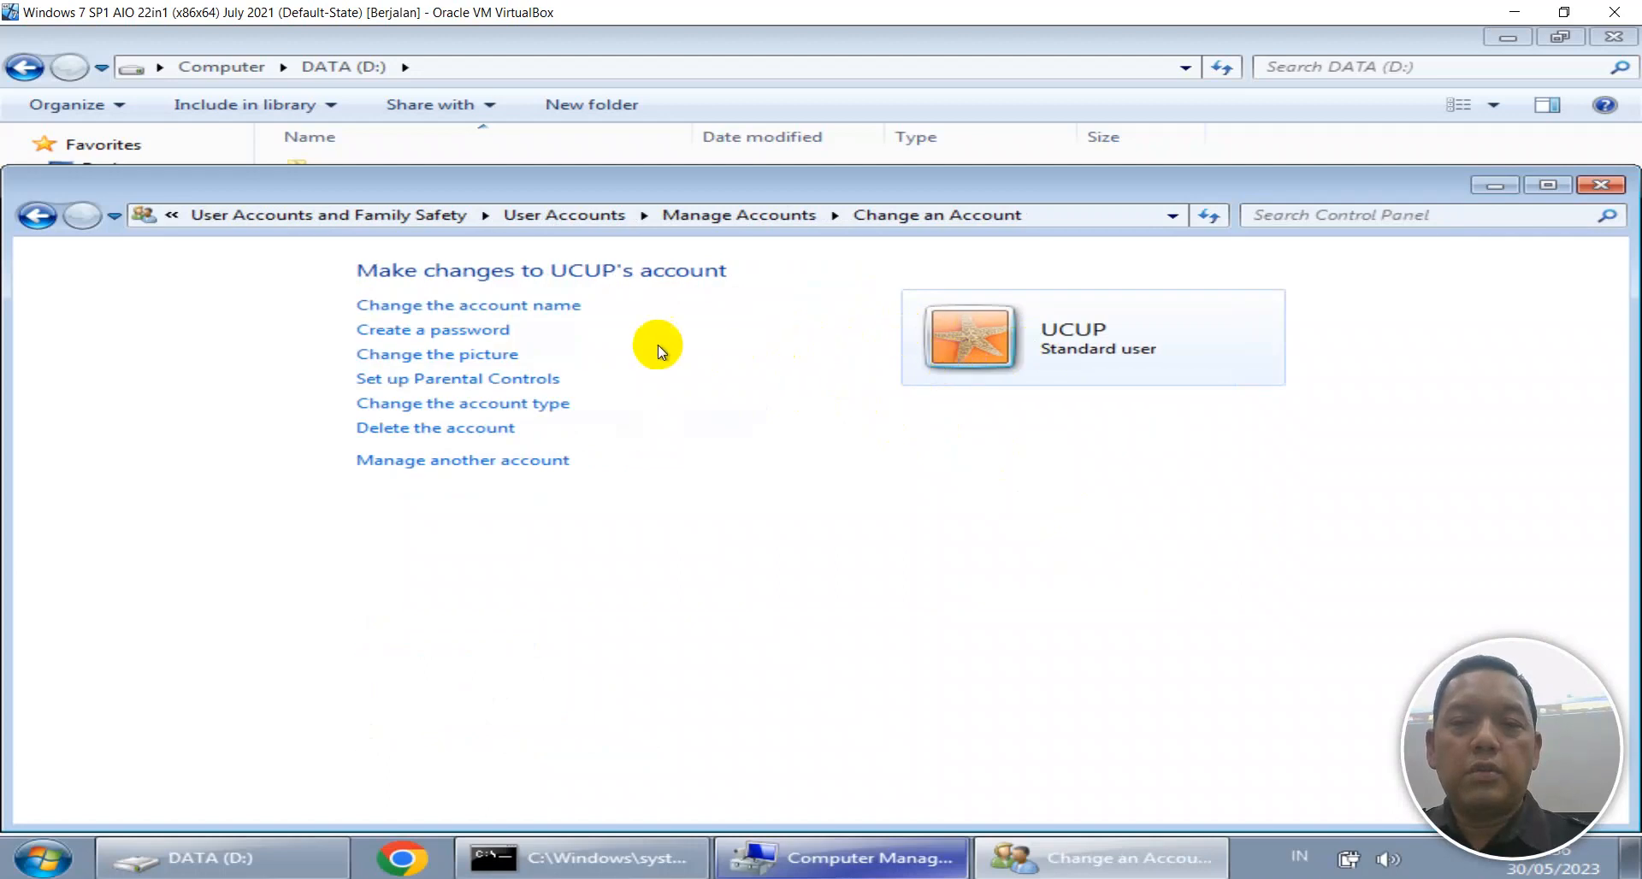
{"action": "left_click", "coordinate": [443, 328]}
{"action": "type", "text": "1"}
{"action": "left_click", "coordinate": [475, 531]}
{"action": "type", "text": "1"}
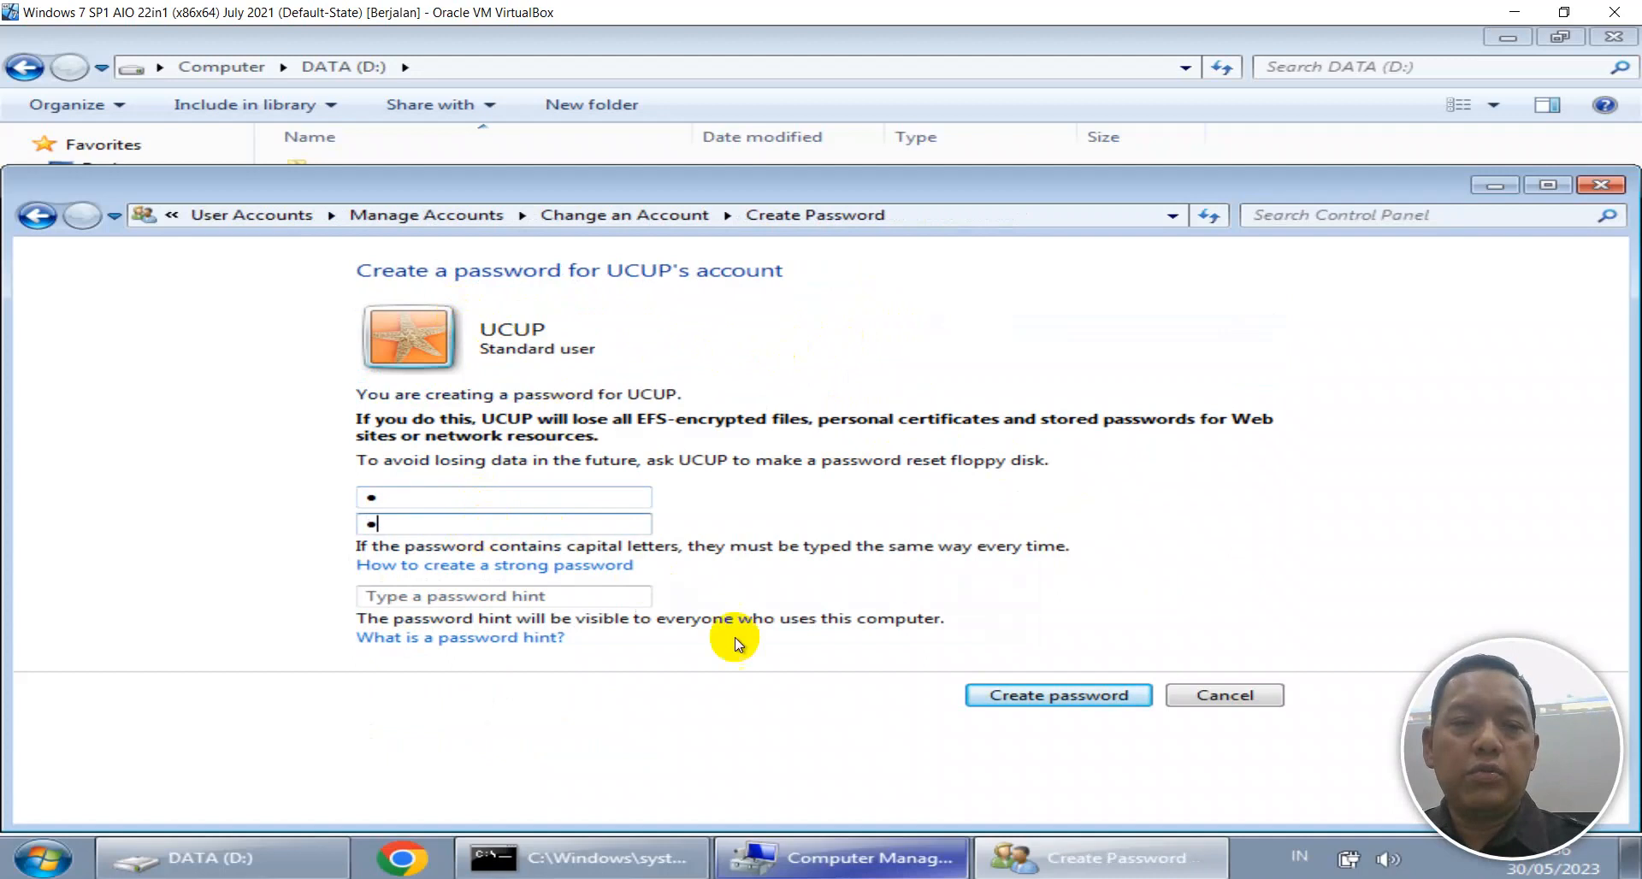
{"action": "left_click", "coordinate": [1130, 700]}
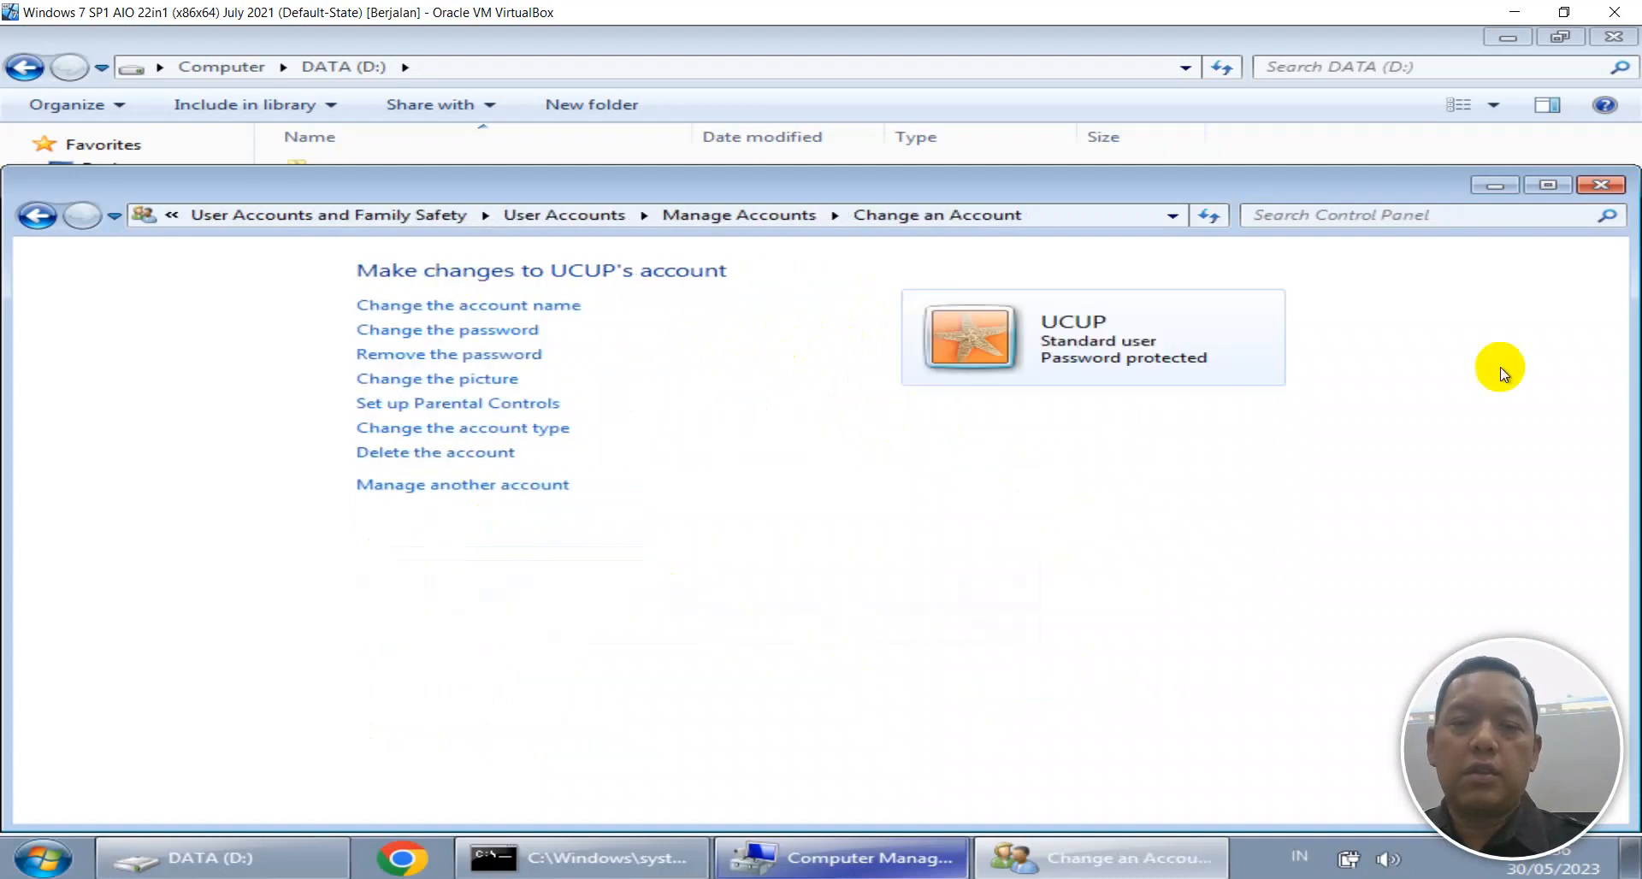
{"action": "left_click", "coordinate": [1600, 184]}
Refresh the DATA (D:) listing and choose to share IKHYAK with specific people.
{"action": "right_click", "coordinate": [788, 454]}
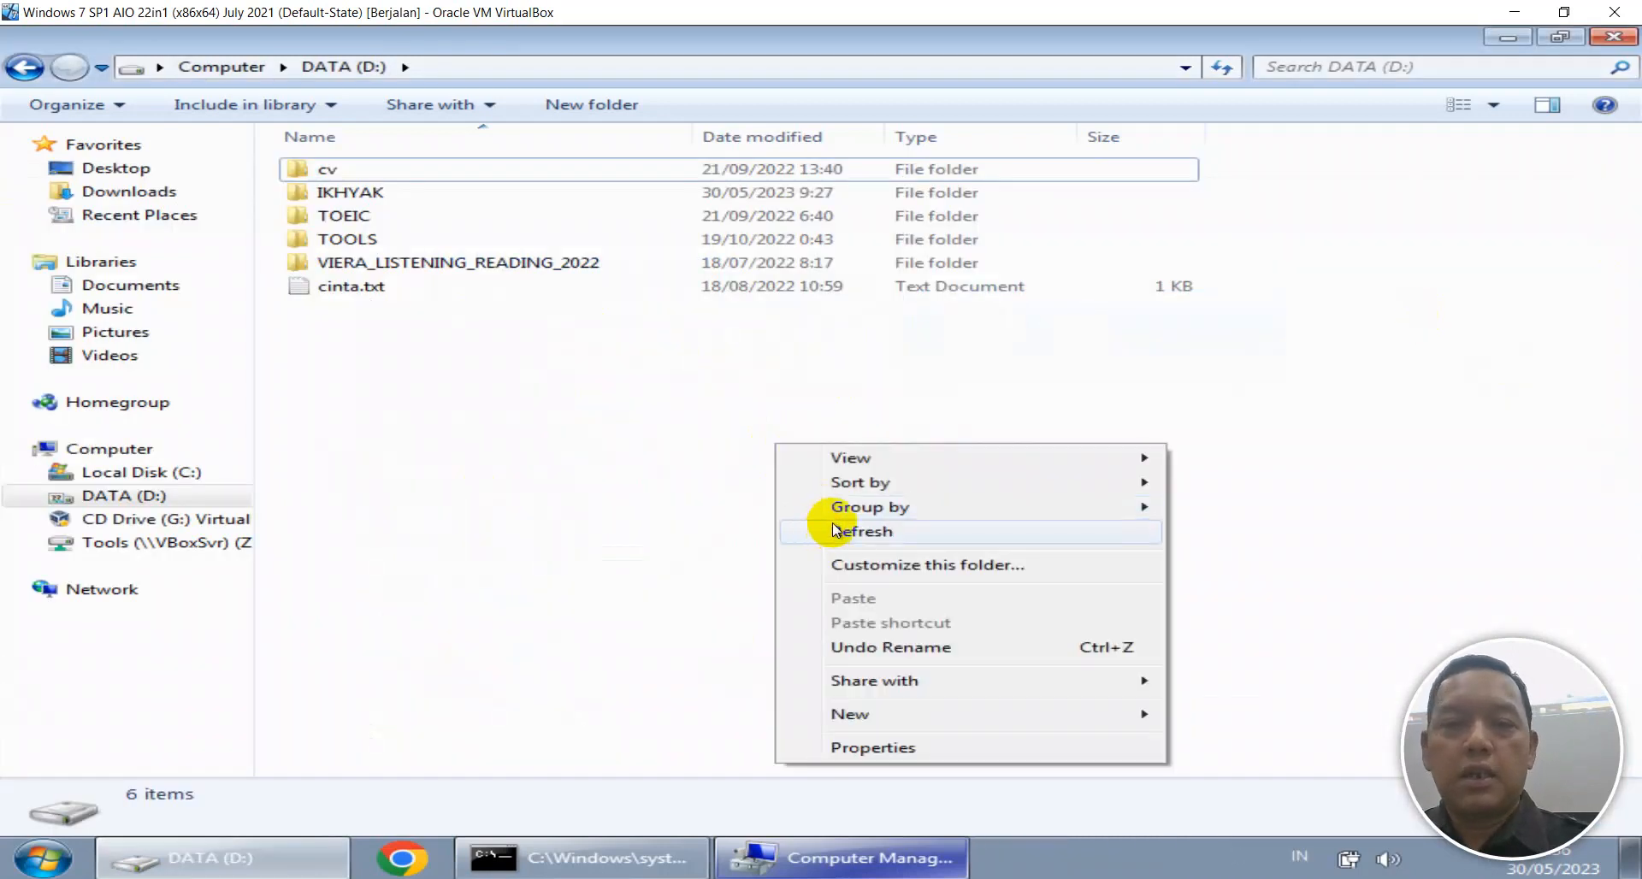
{"action": "left_click", "coordinate": [833, 527]}
{"action": "right_click", "coordinate": [339, 200]}
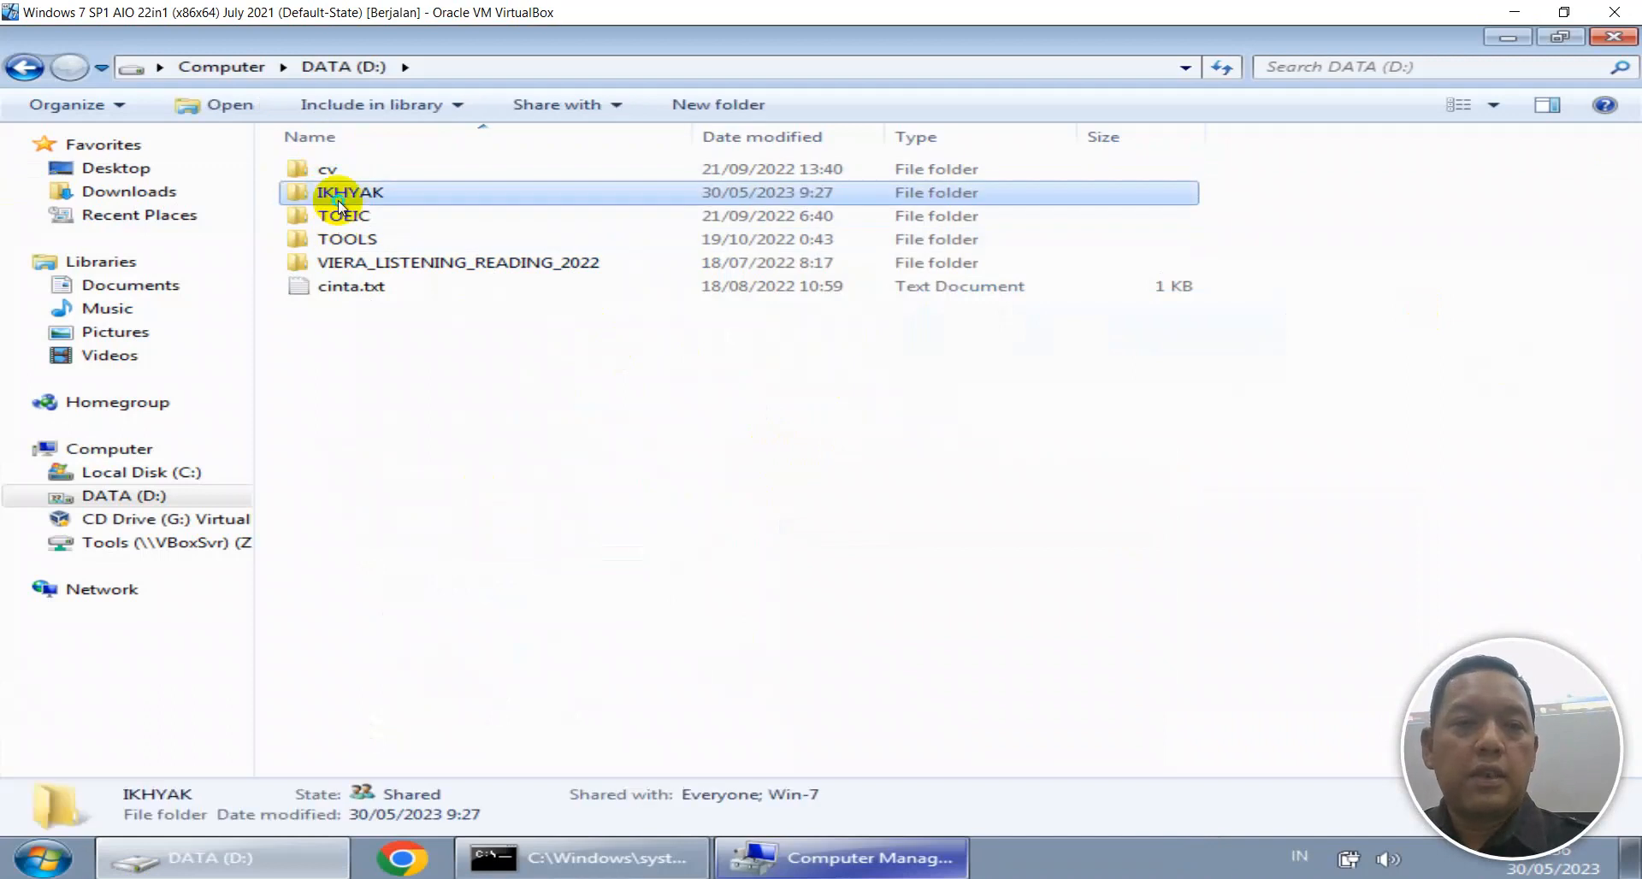
{"action": "mouse_move", "coordinate": [710, 323]}
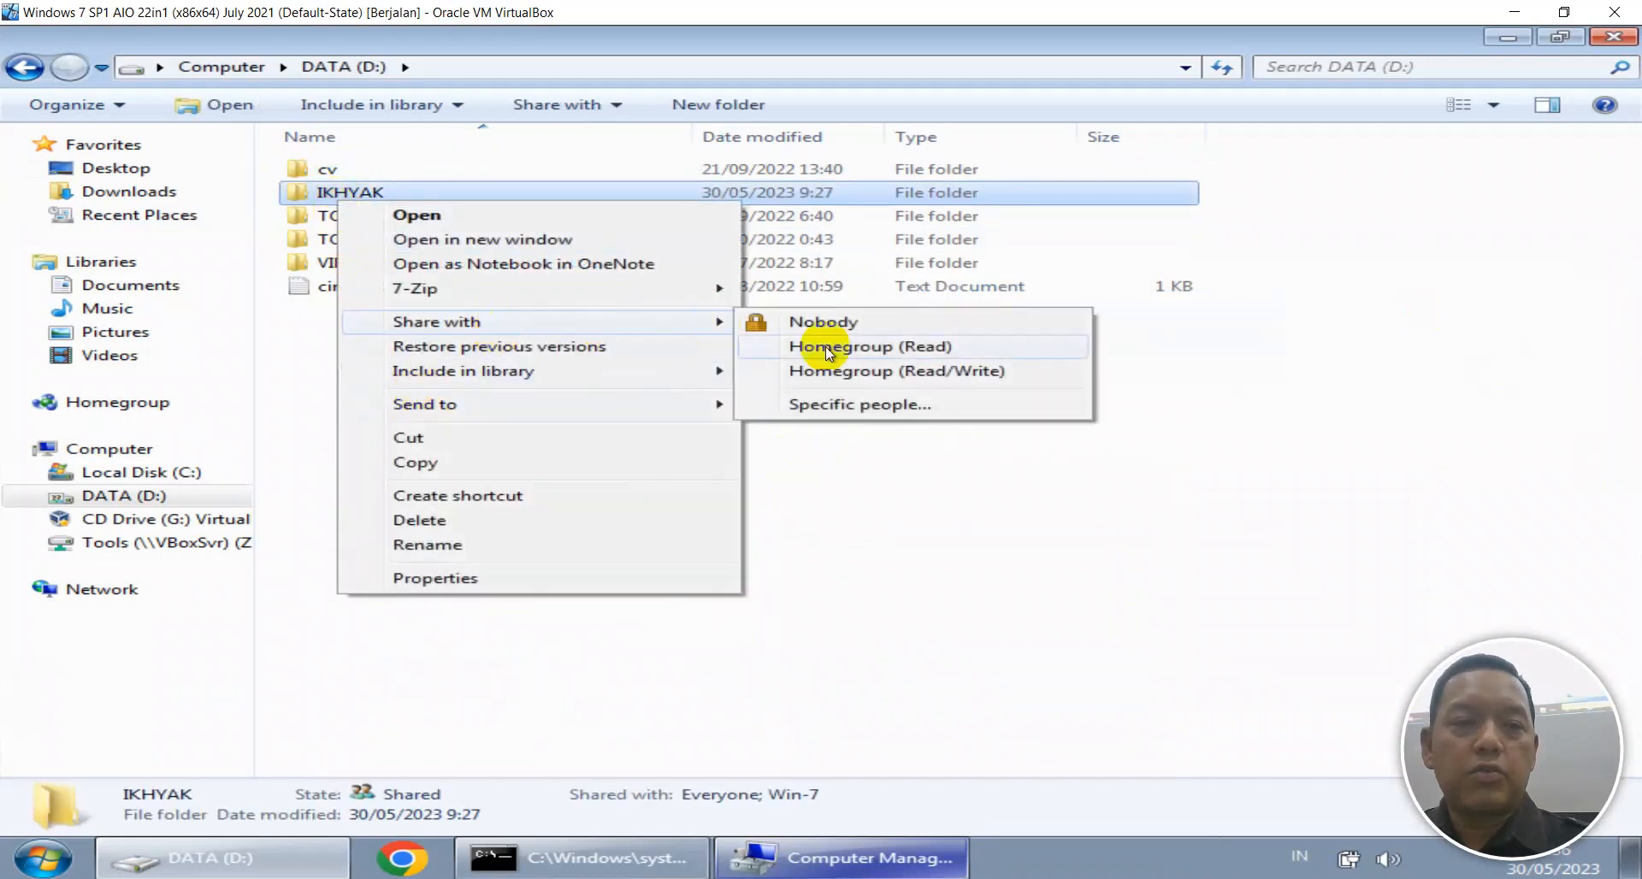
{"action": "left_click", "coordinate": [844, 405]}
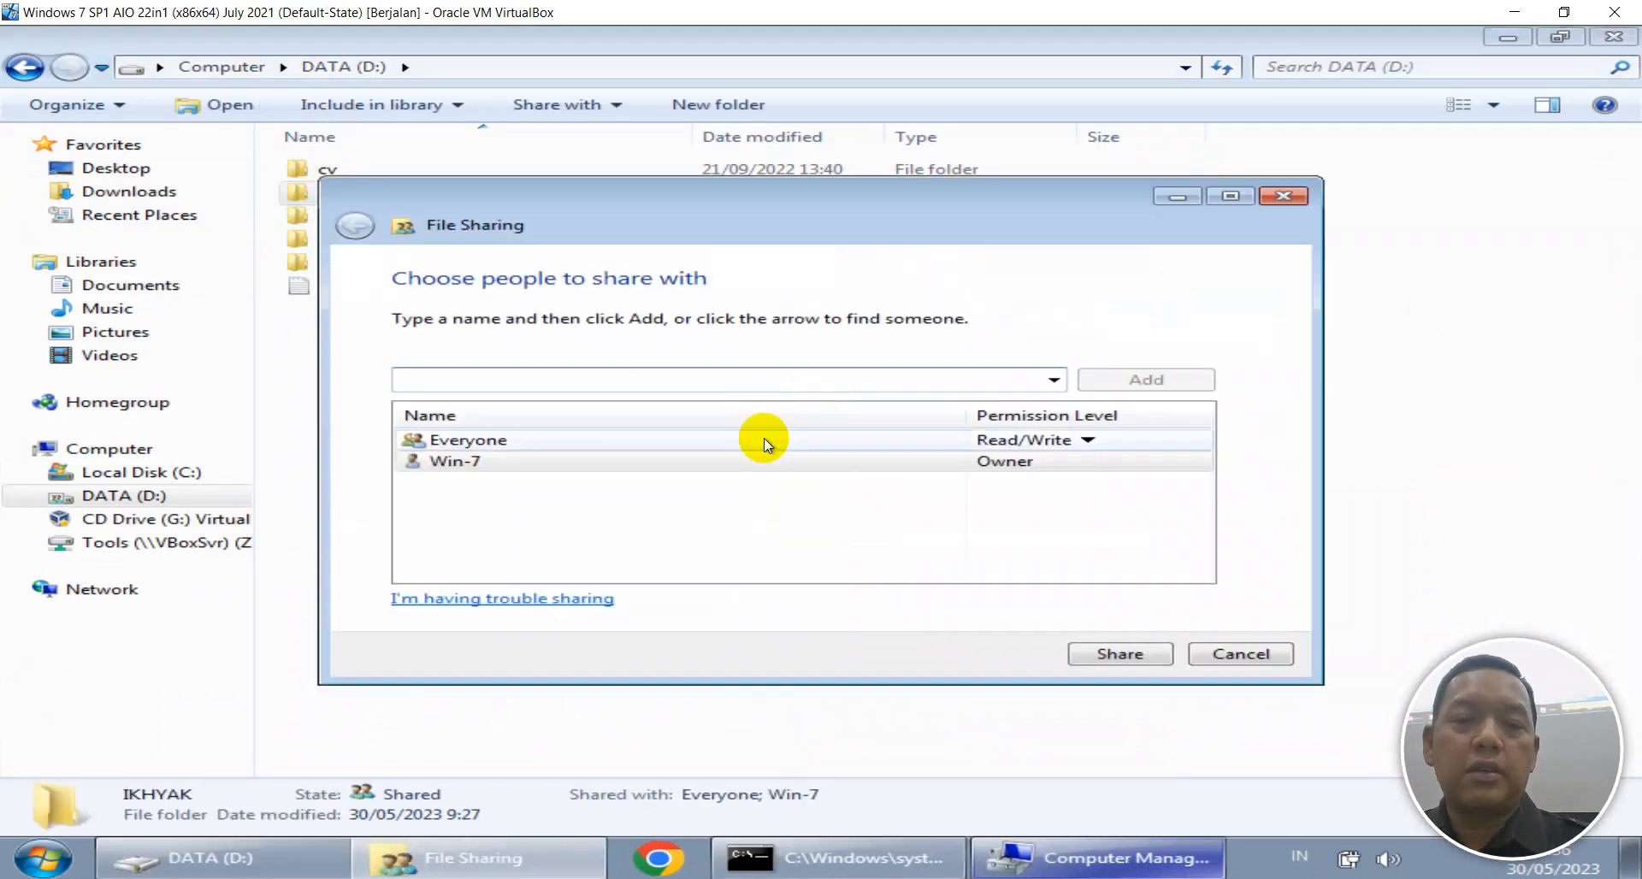
Add UCUP to IKHYAK's sharing list with Read/Write permission and apply the share.
{"action": "left_click", "coordinate": [1053, 378]}
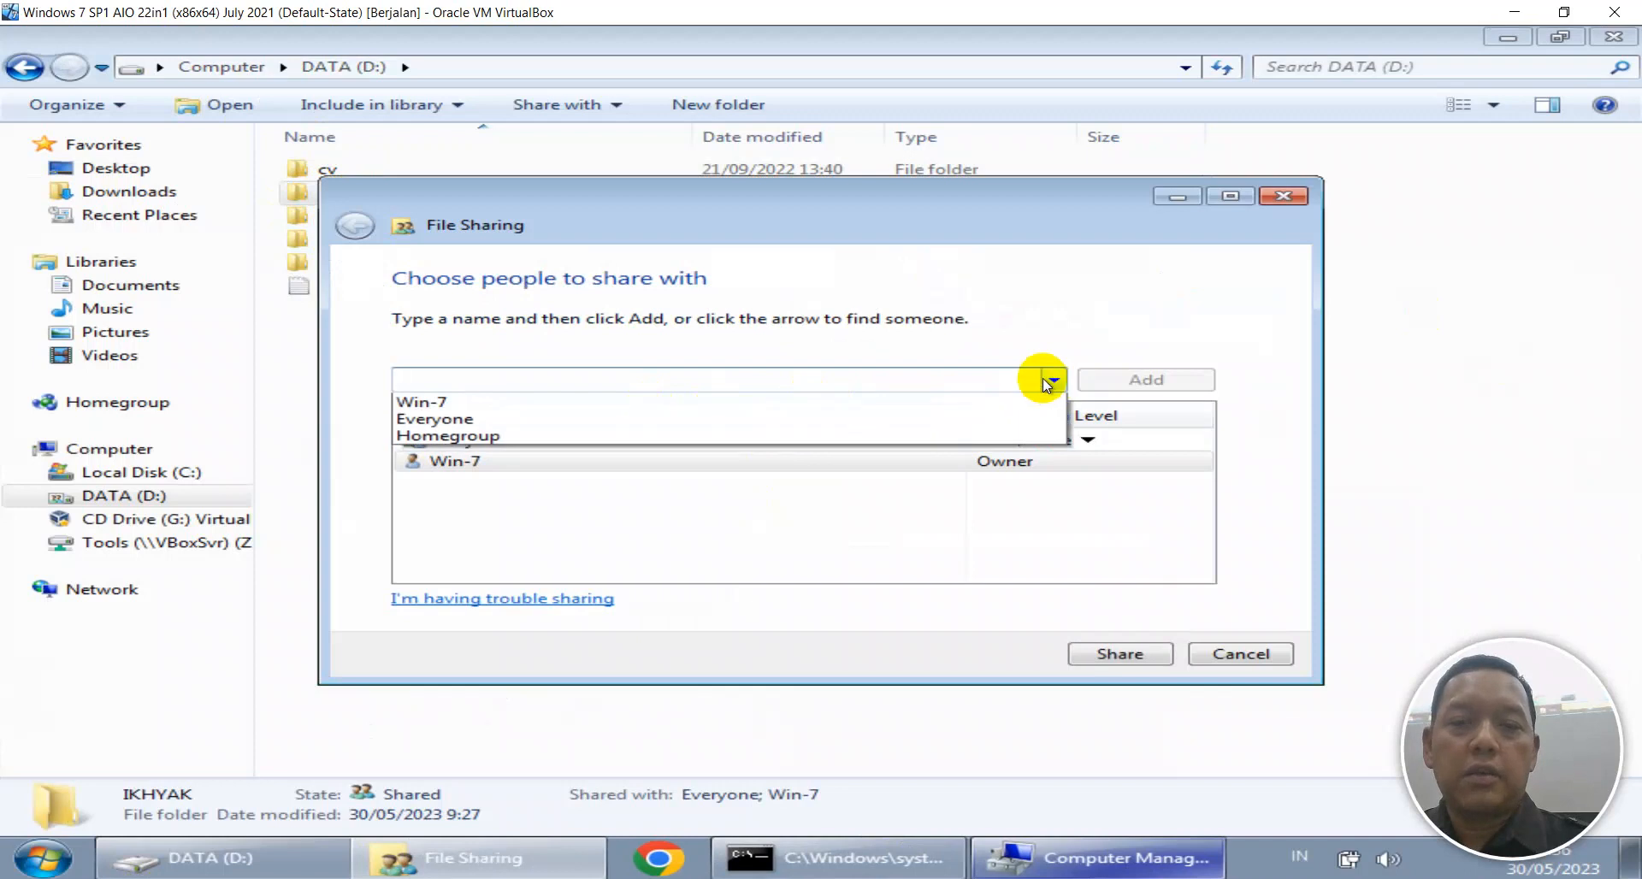
{"action": "left_click", "coordinate": [630, 402]}
{"action": "left_click", "coordinate": [1090, 379]}
{"action": "left_click", "coordinate": [1026, 470]}
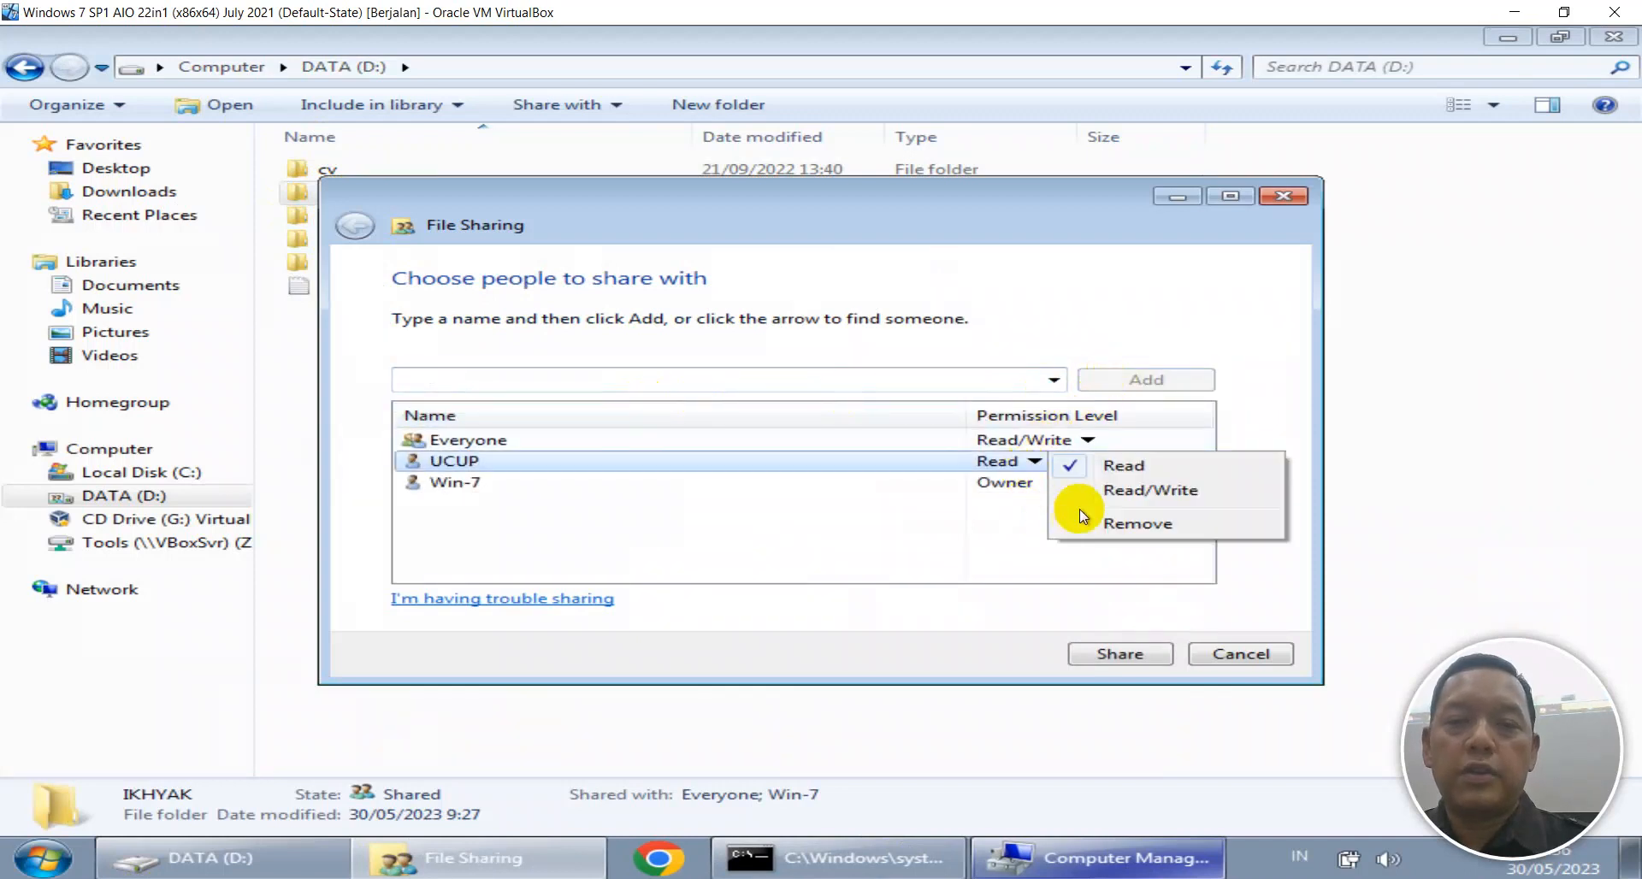
{"action": "left_click", "coordinate": [1088, 496]}
{"action": "left_click", "coordinate": [1119, 655]}
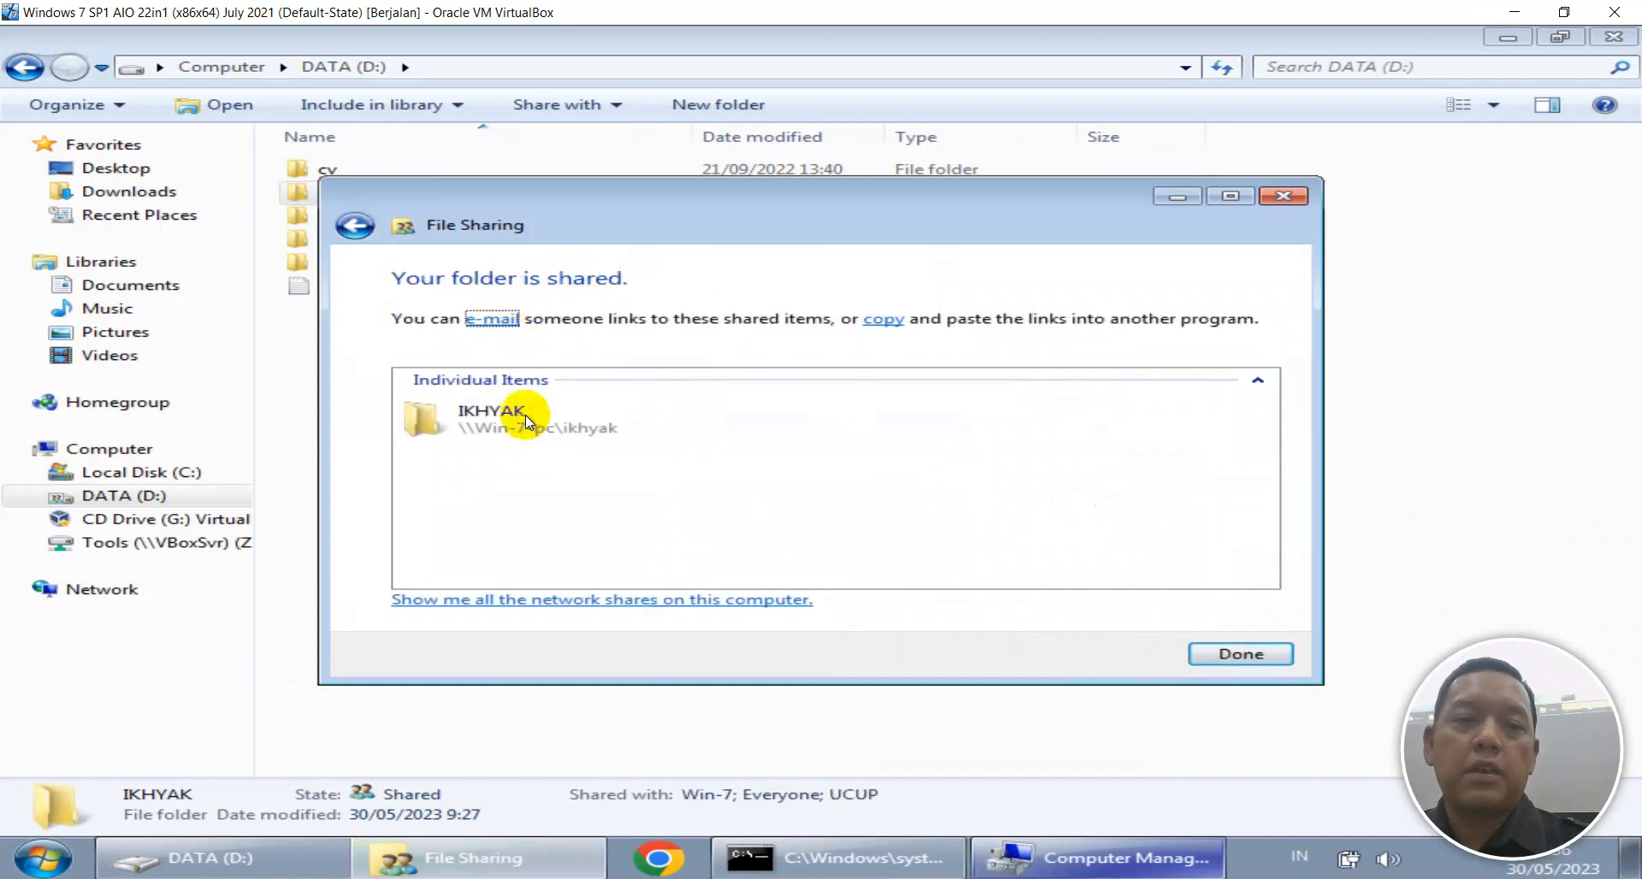
{"action": "left_click", "coordinate": [1253, 657]}
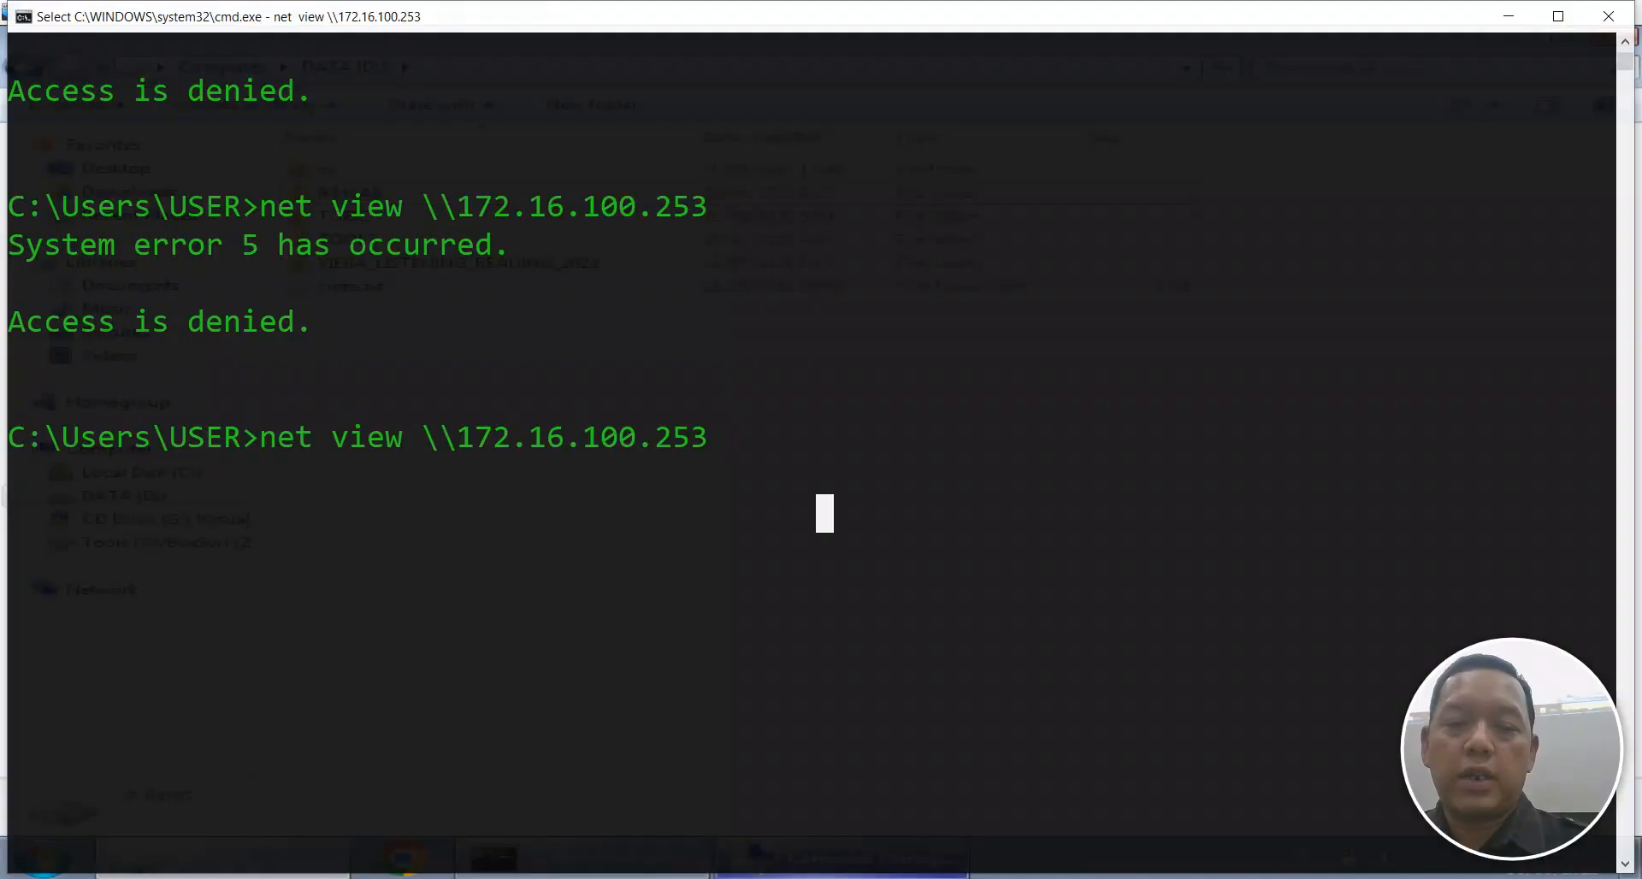
Dismiss the failed login prompt and open \\172.16.100.253 from the Run box.
{"action": "key", "text": "Return"}
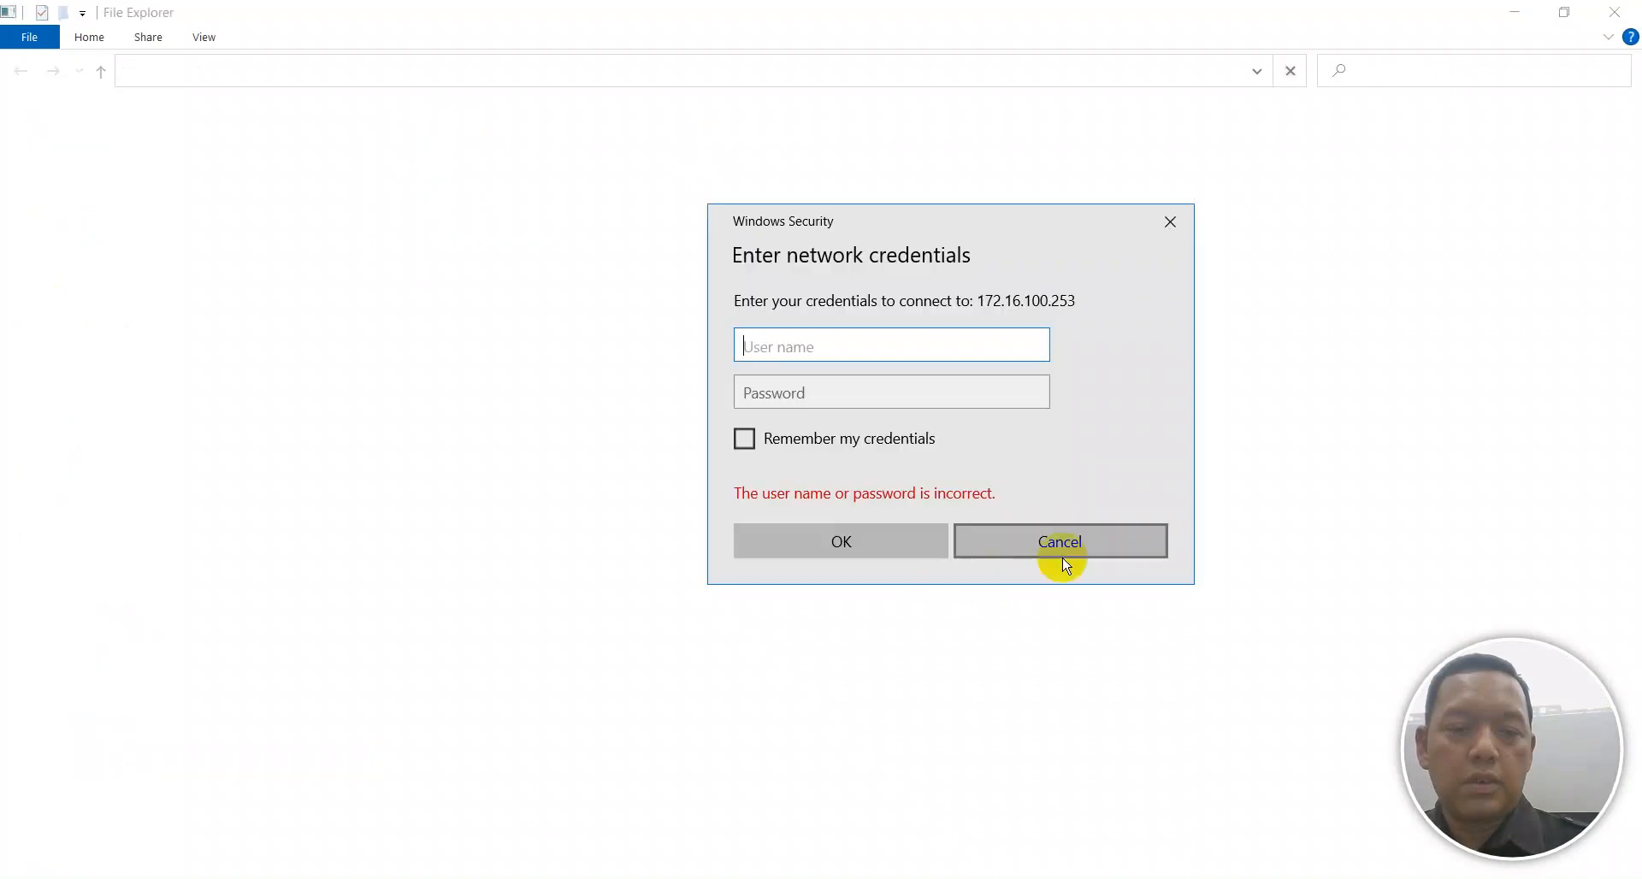
{"action": "left_click", "coordinate": [974, 541]}
{"action": "key", "text": "super+r"}
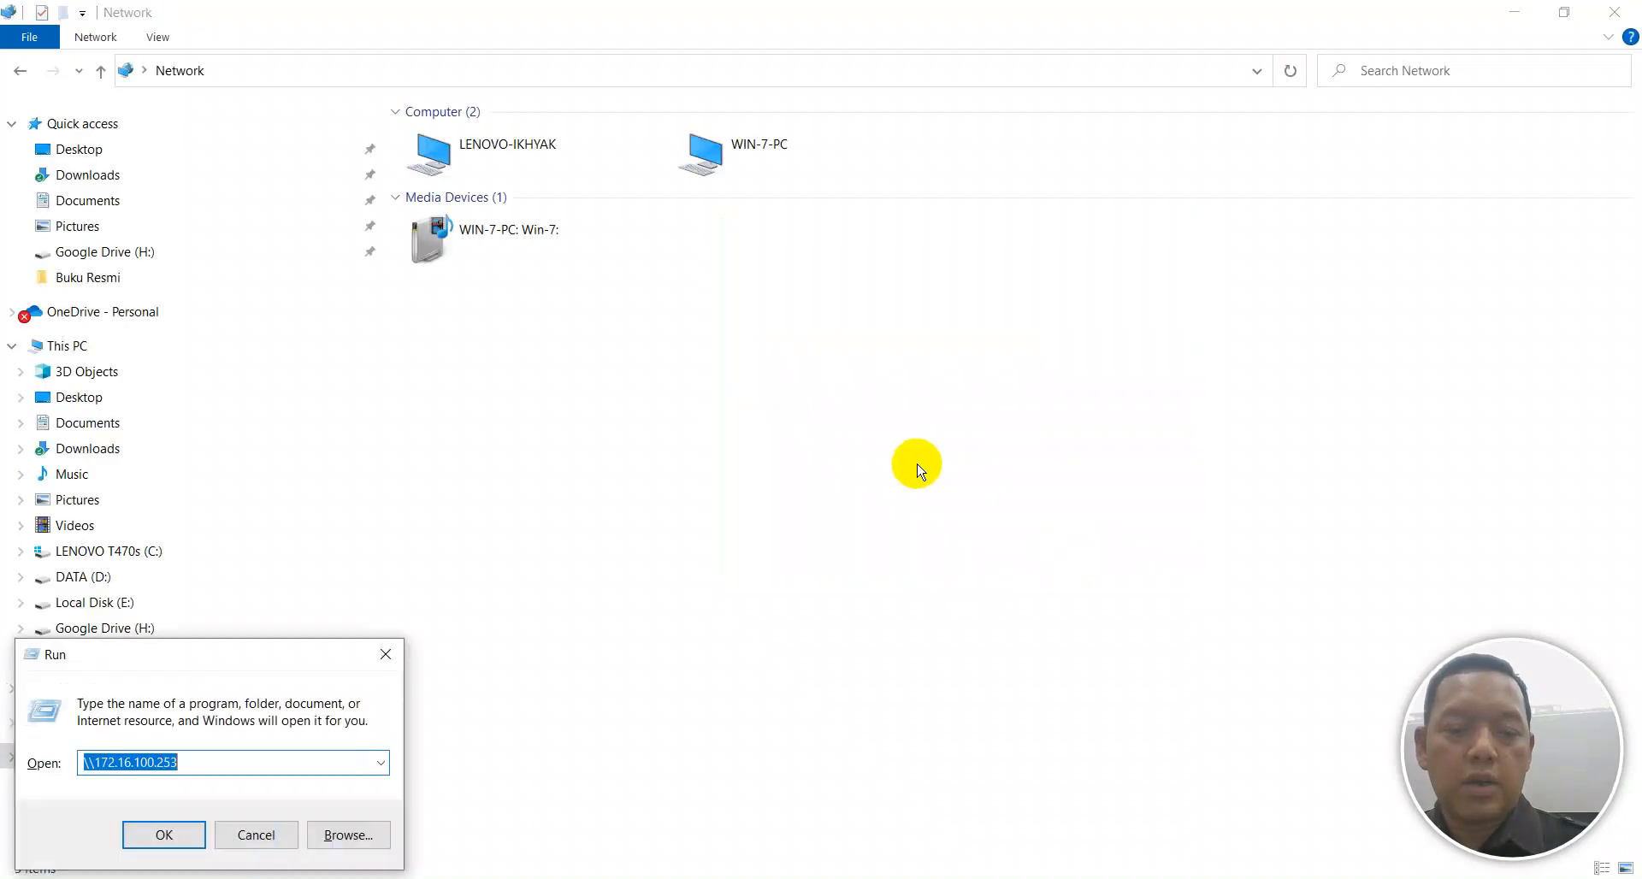
{"action": "key", "text": "Return"}
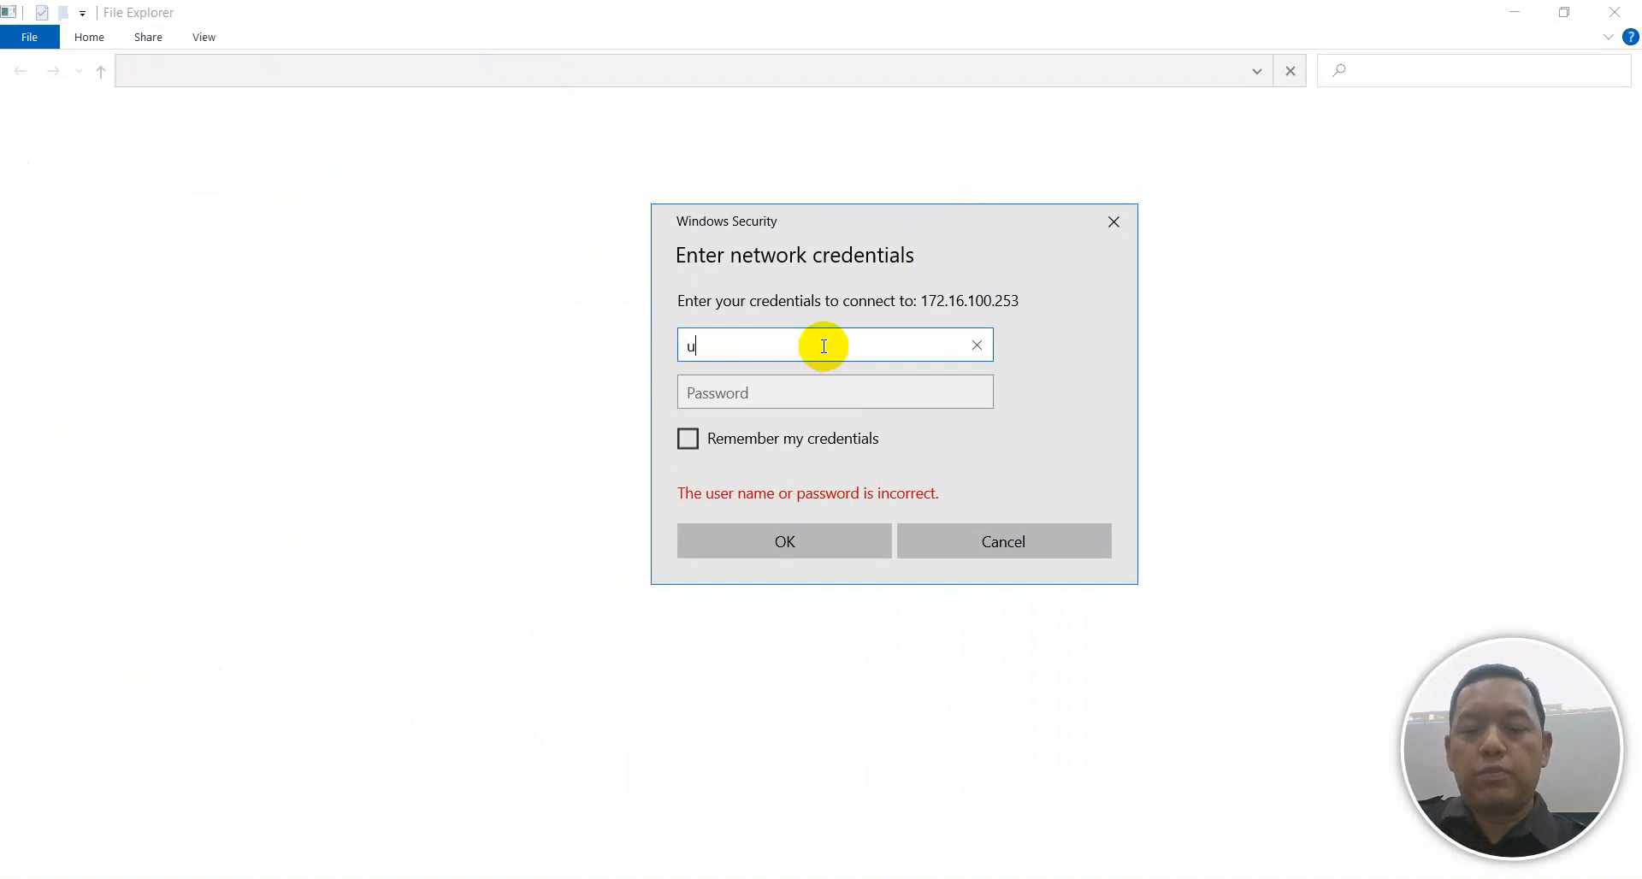
Sign in with the new user's username and password, then open the empty ikhyak share.
{"action": "type", "text": "p"}
{"action": "key", "text": "Tab"}
{"action": "type", "text": "1"}
{"action": "left_click", "coordinate": [833, 539]}
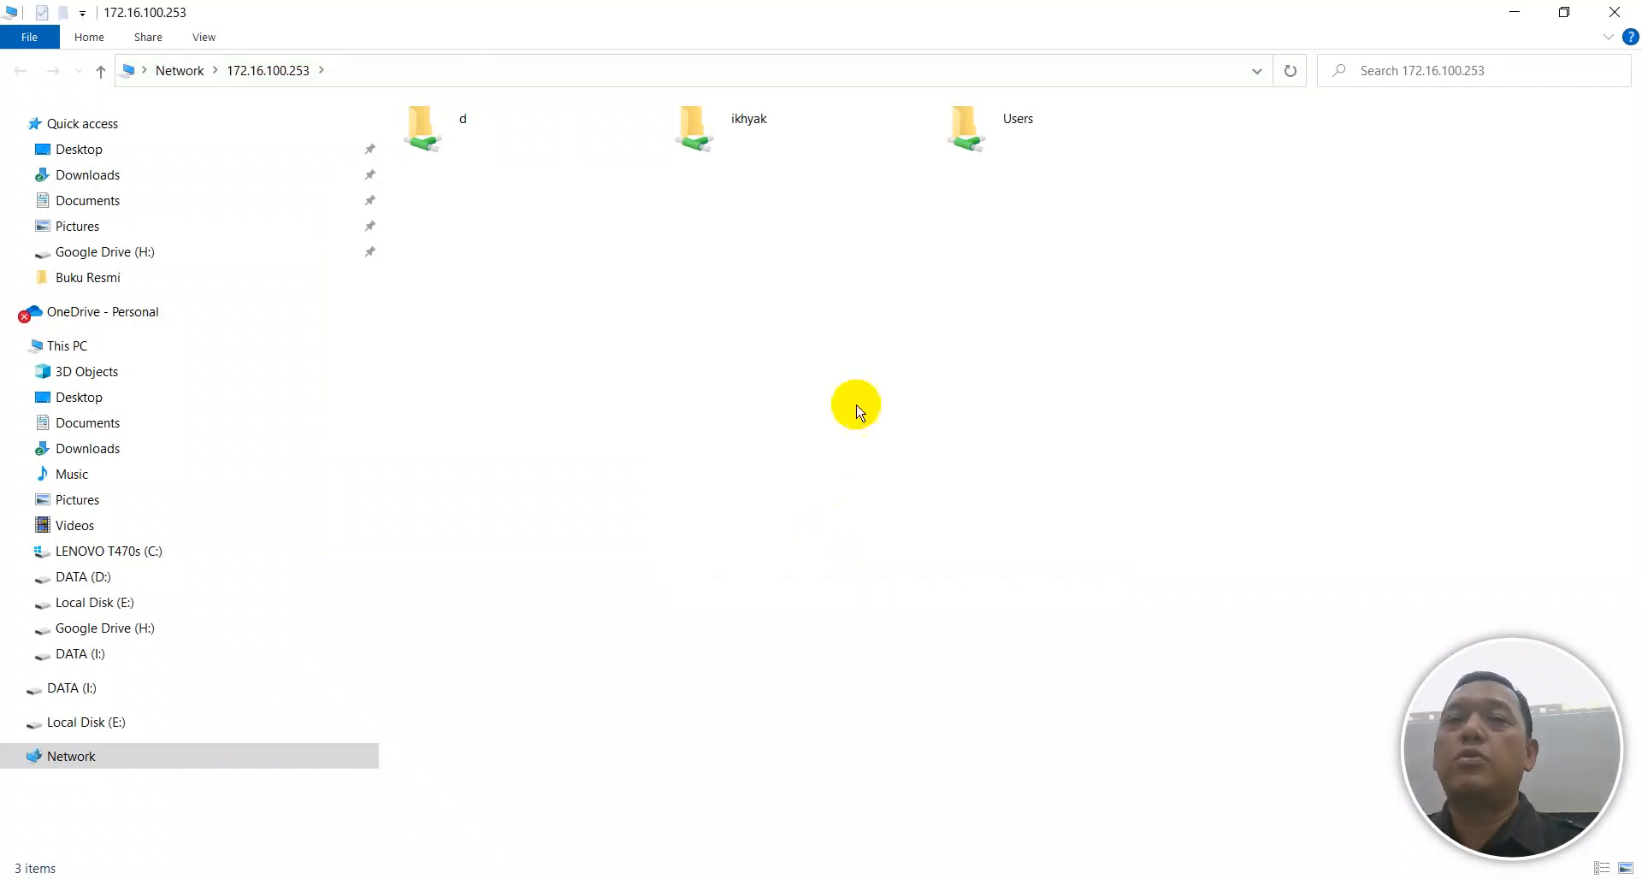
{"action": "double_click", "coordinate": [746, 137]}
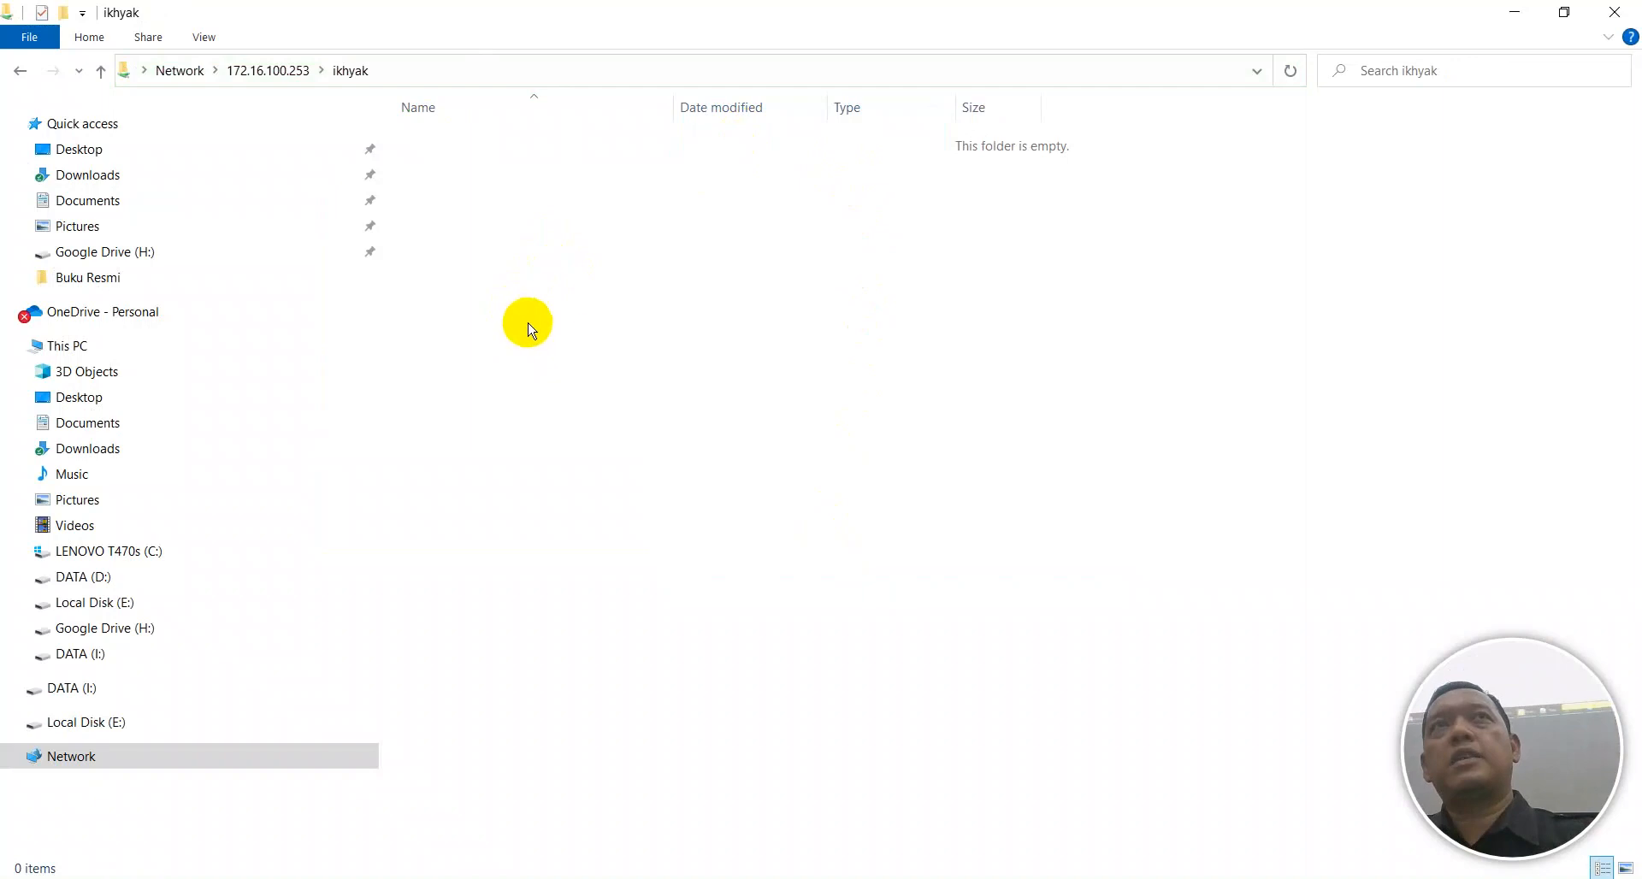
Create a new folder named TEST1 inside the ikhyak share from the host.
{"action": "right_click", "coordinate": [562, 282]}
{"action": "mouse_move", "coordinate": [813, 537]}
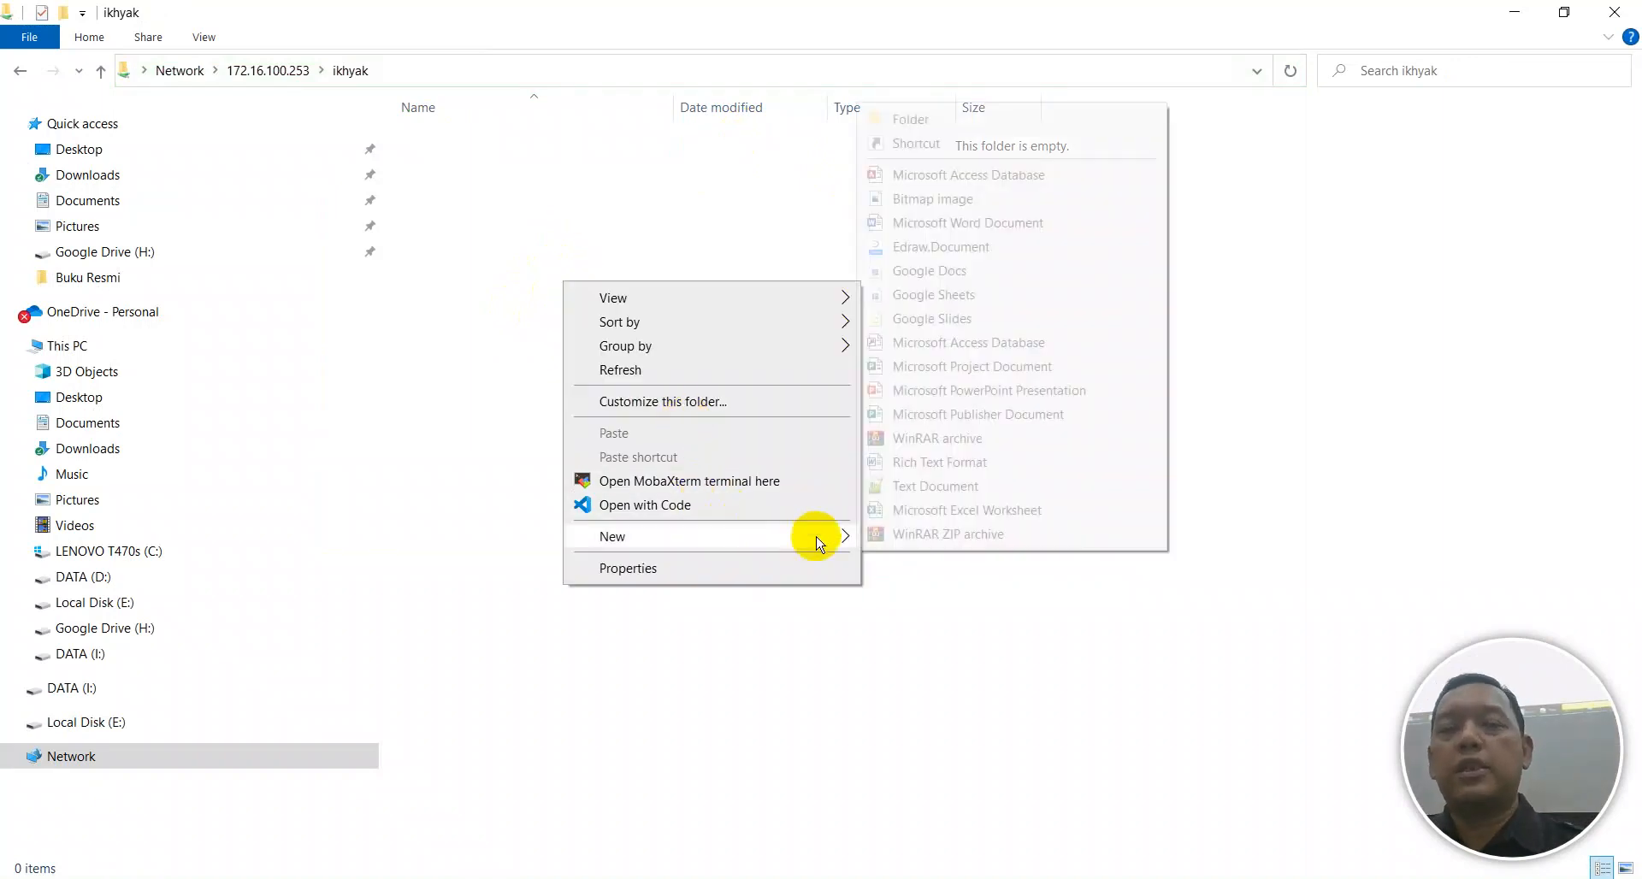
{"action": "left_click", "coordinate": [911, 120]}
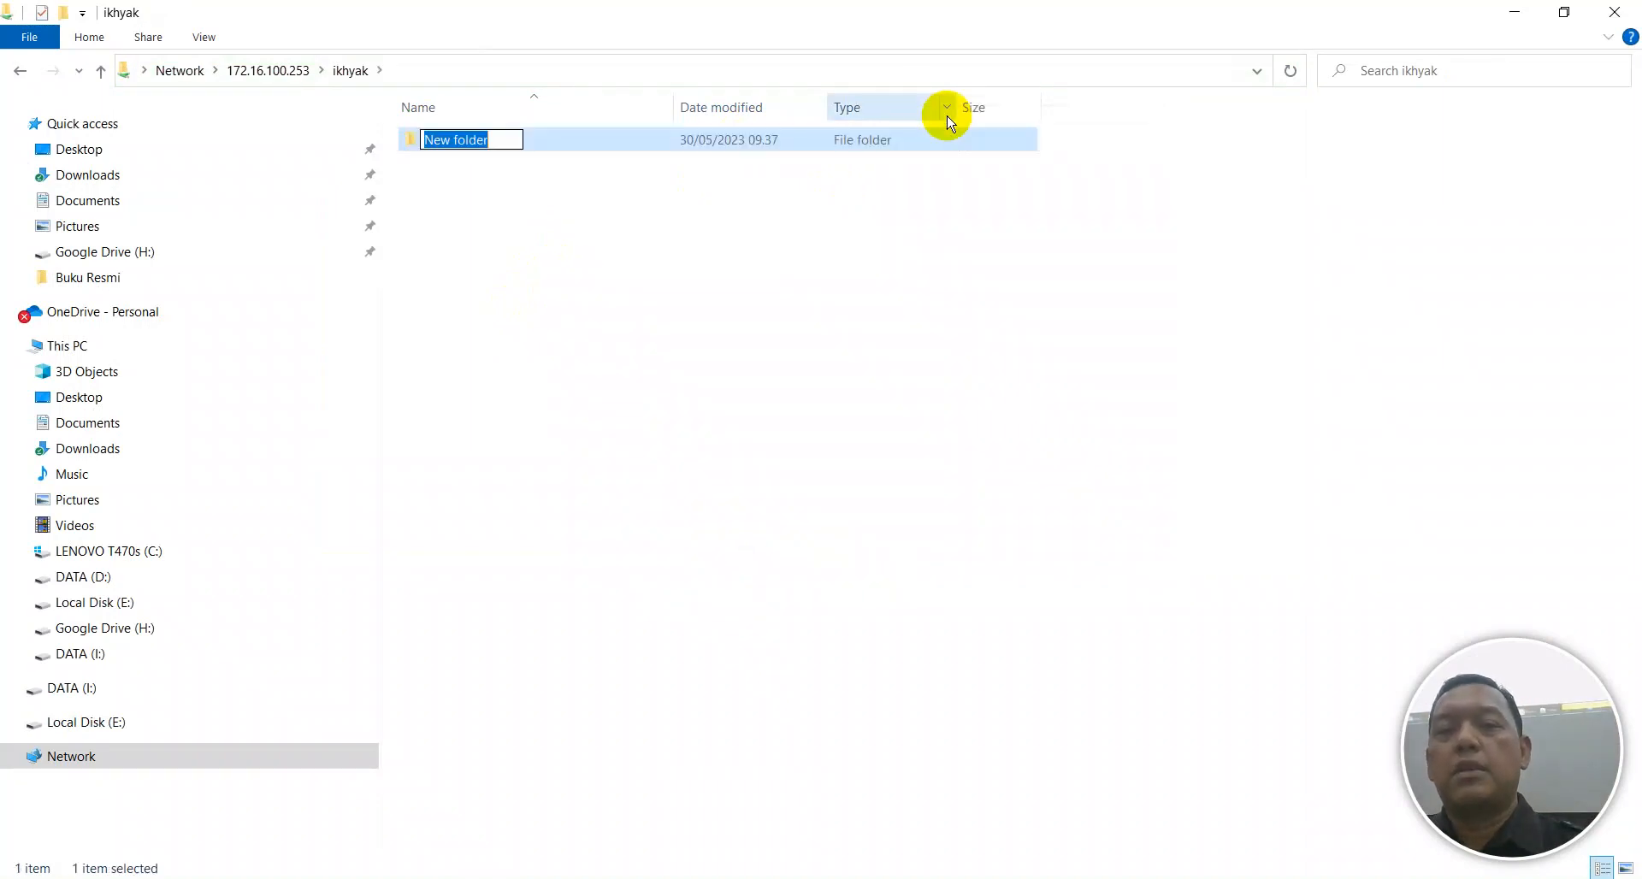
{"action": "type", "text": "TEST1"}
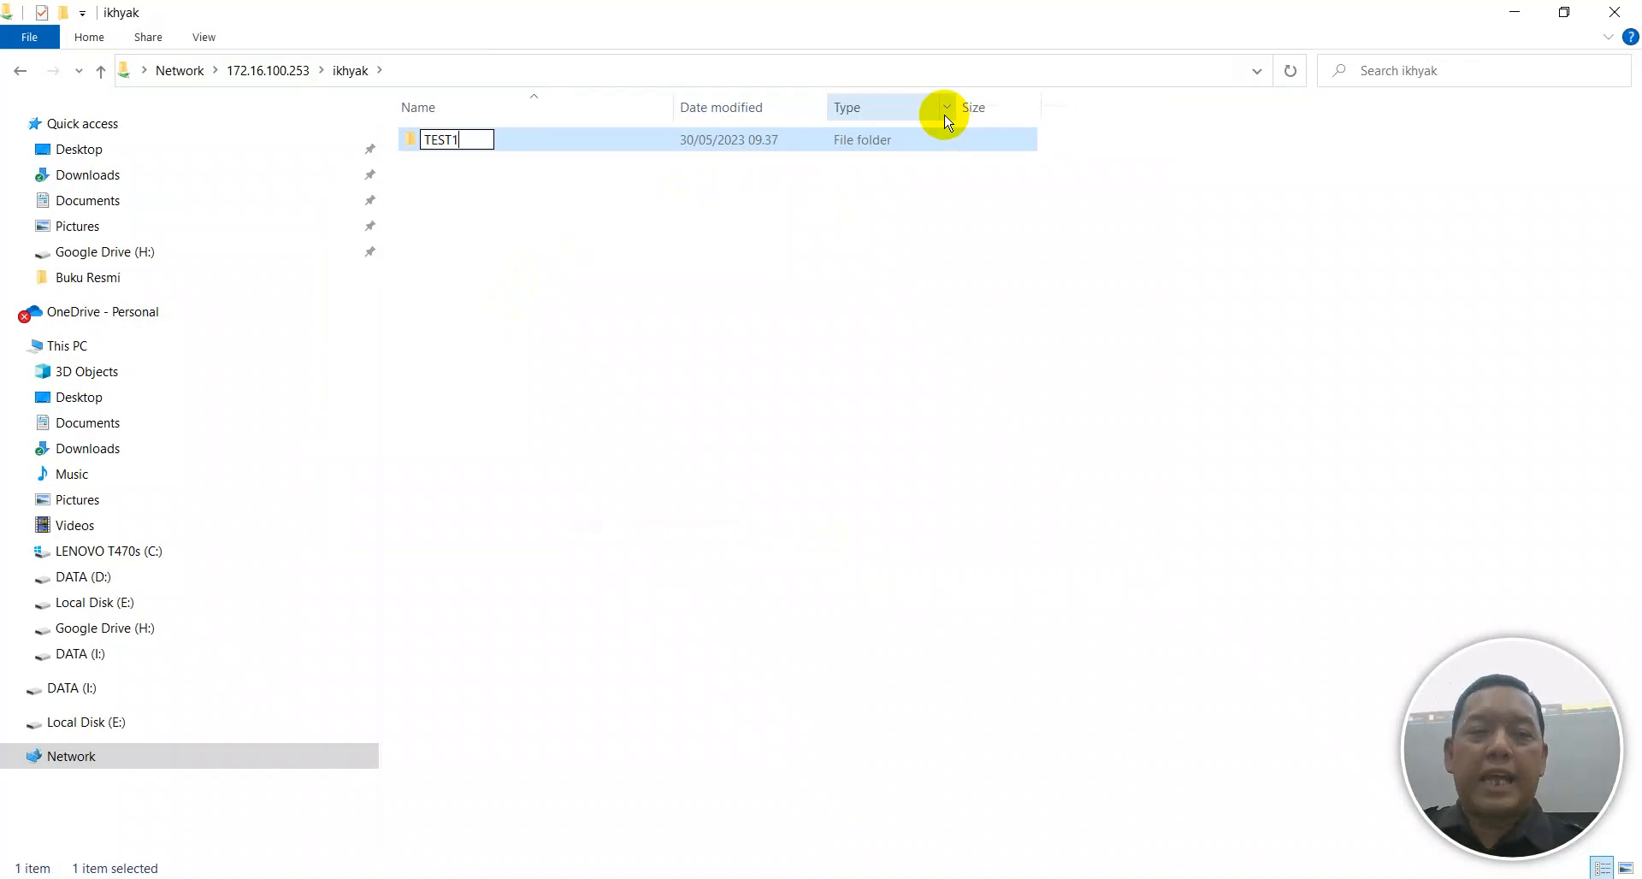
{"action": "key", "text": "Return"}
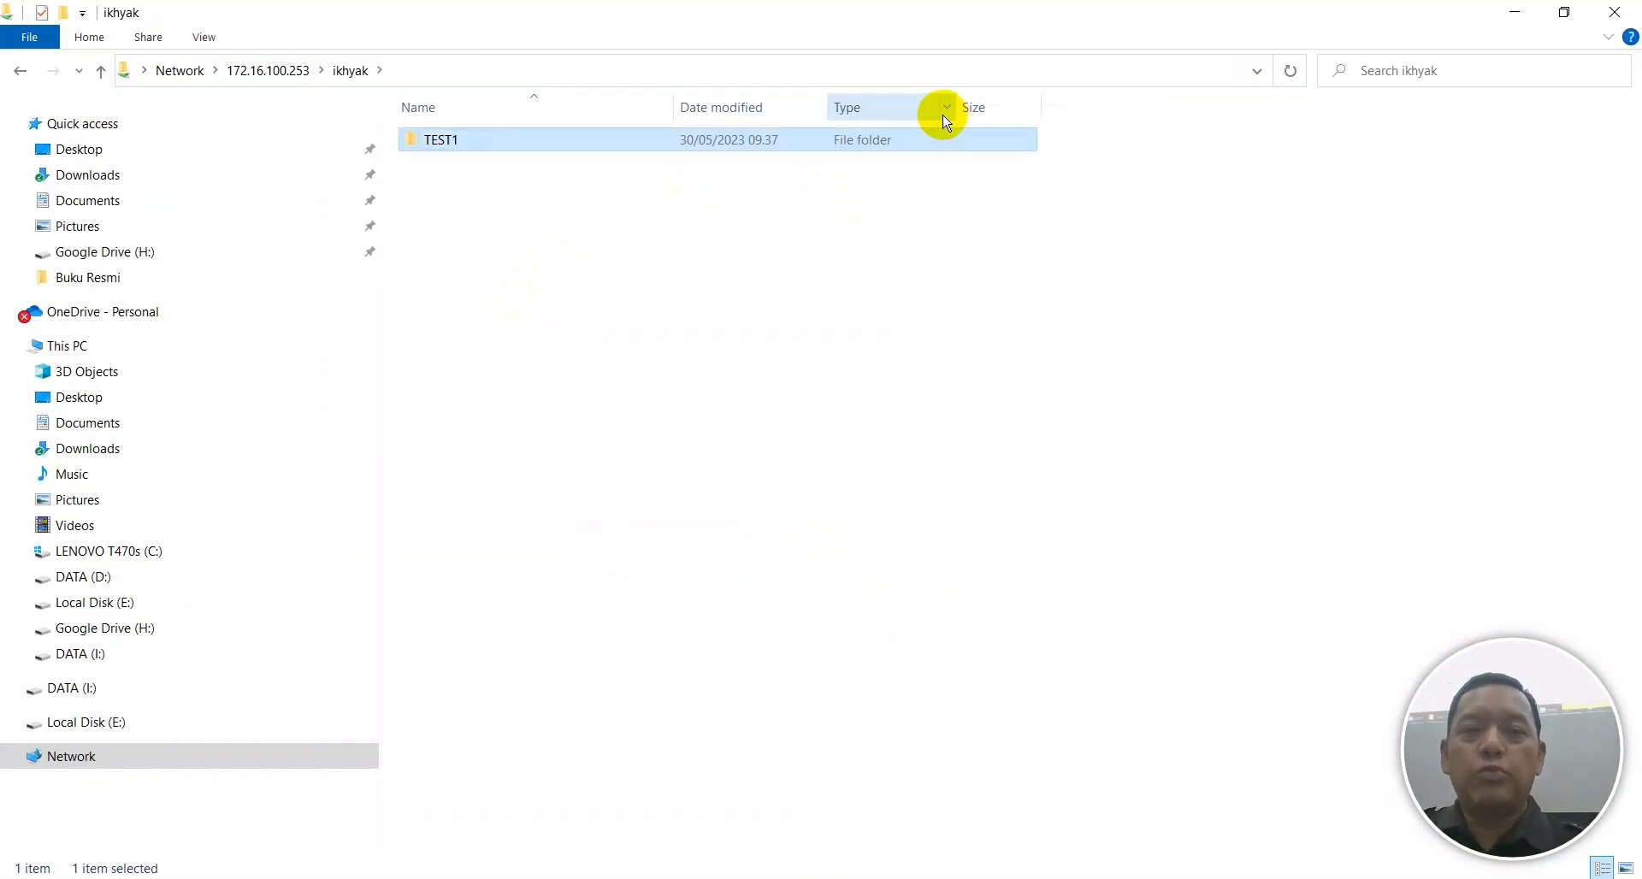
In the VM's IKHYAK folder, rename TEST1 to XI TKJ 3.
{"action": "left_click", "coordinate": [1150, 878]}
{"action": "left_click", "coordinate": [813, 451]}
{"action": "double_click", "coordinate": [366, 193]}
{"action": "left_click", "coordinate": [357, 176]}
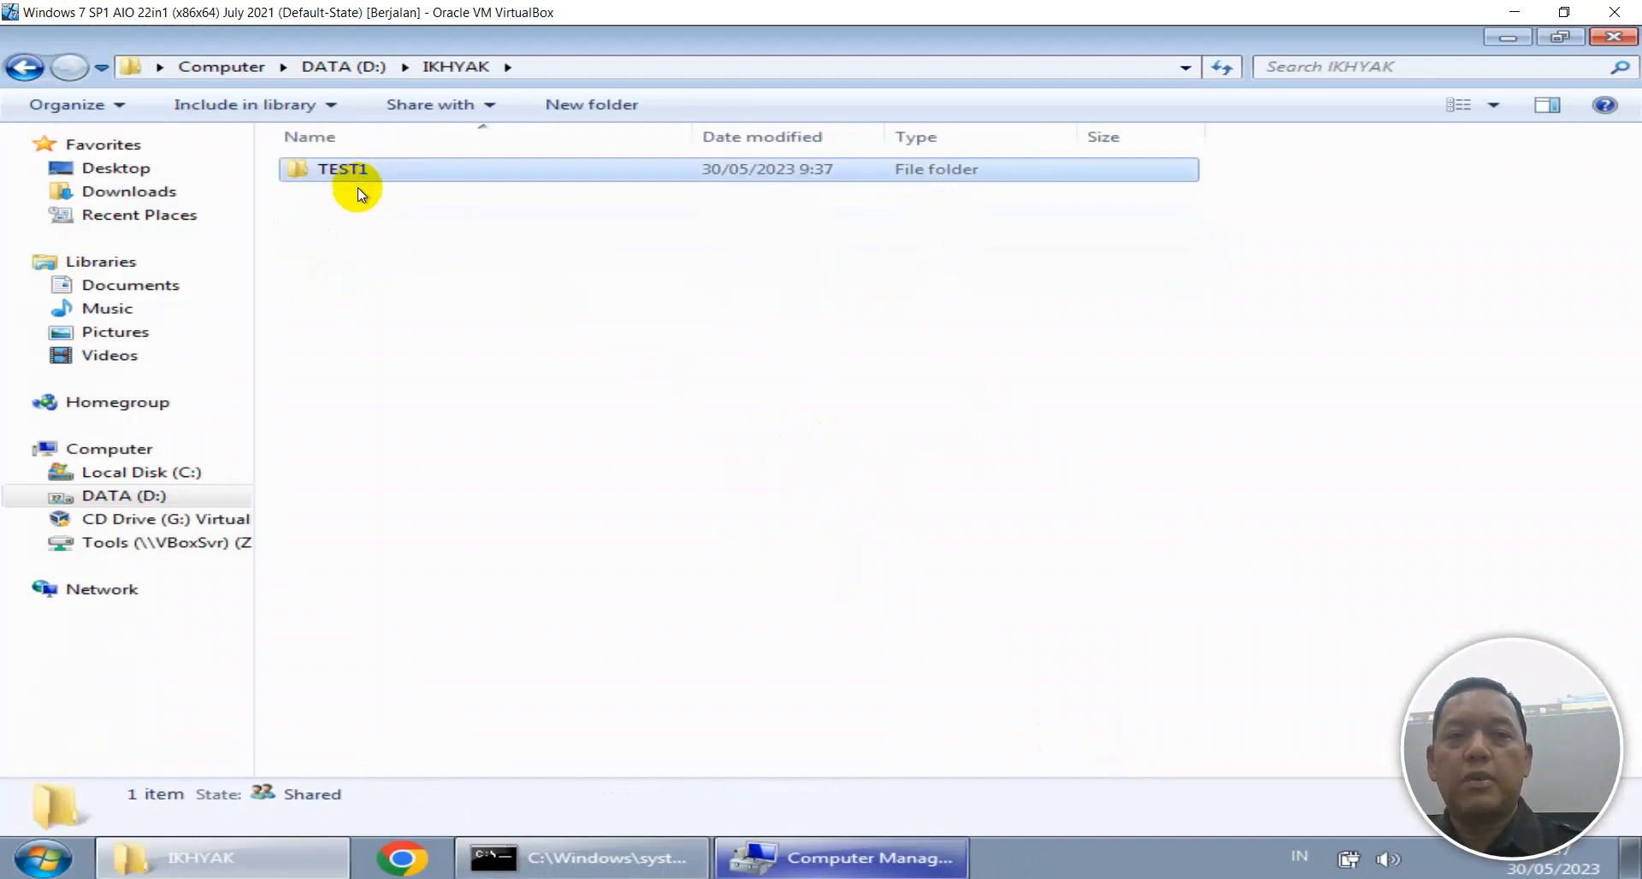
{"action": "key", "text": "F2"}
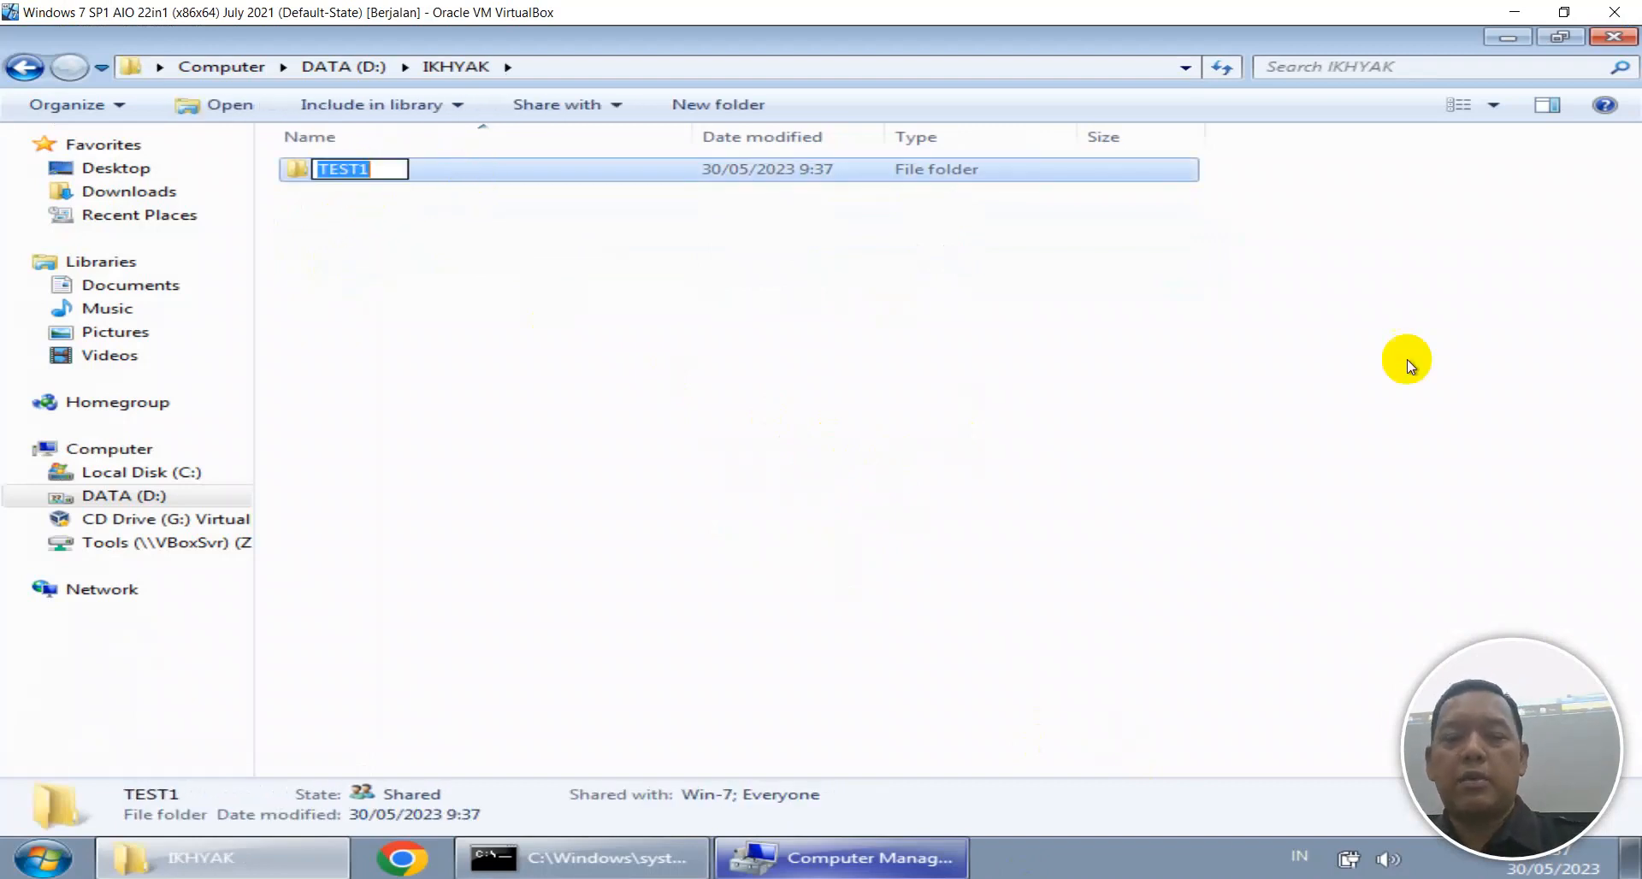
{"action": "type", "text": "XI TKJ"}
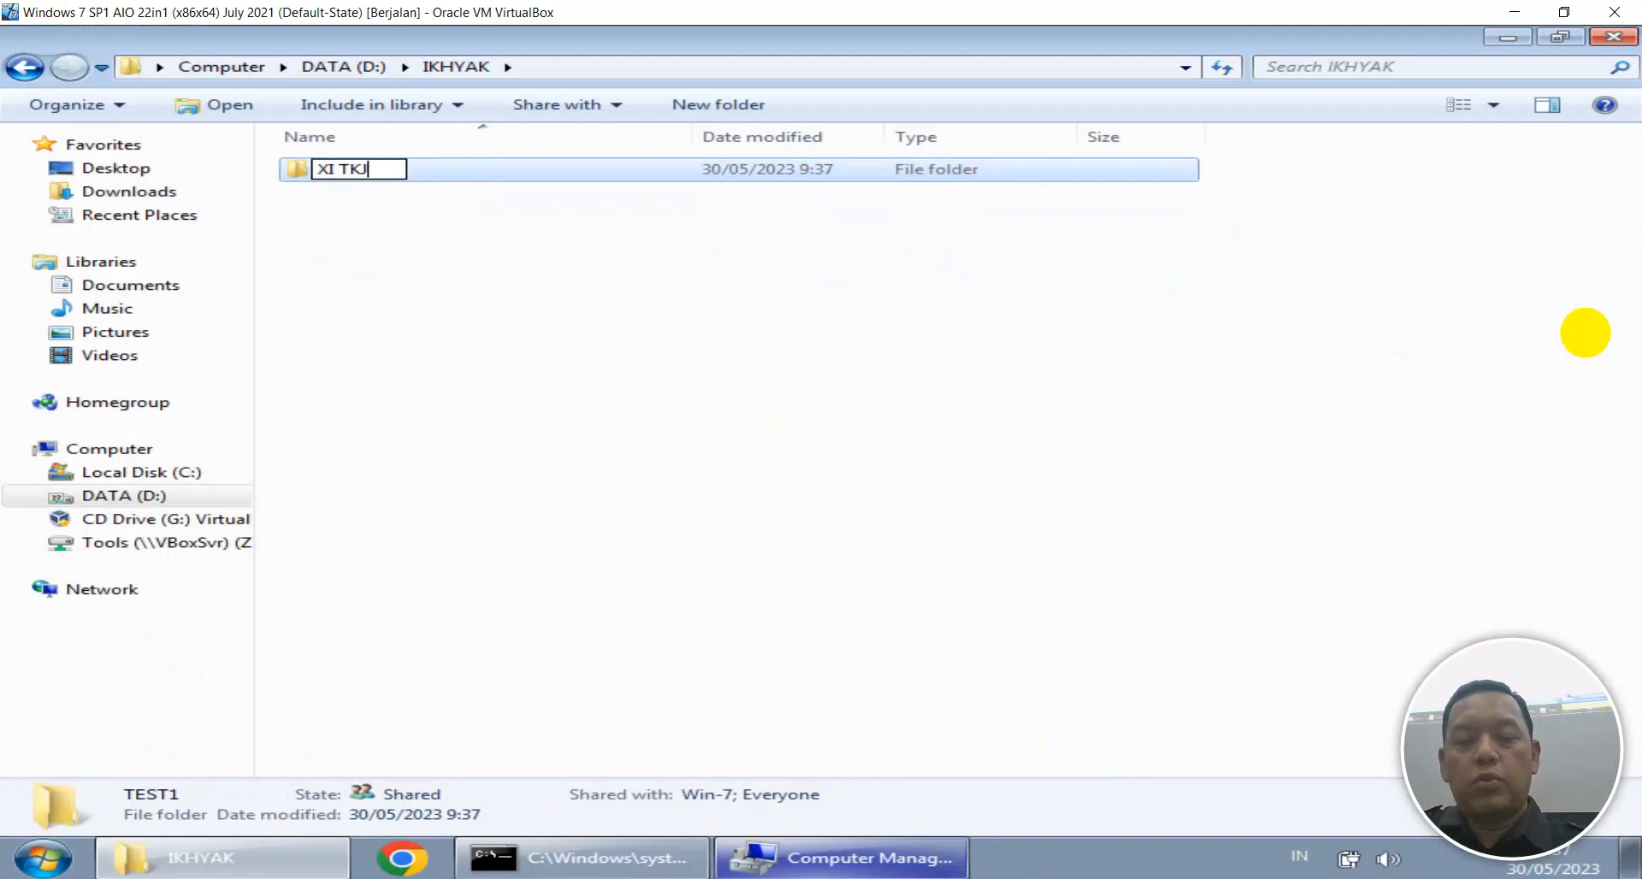
{"action": "type", "text": " 3"}
{"action": "key", "text": "Return"}
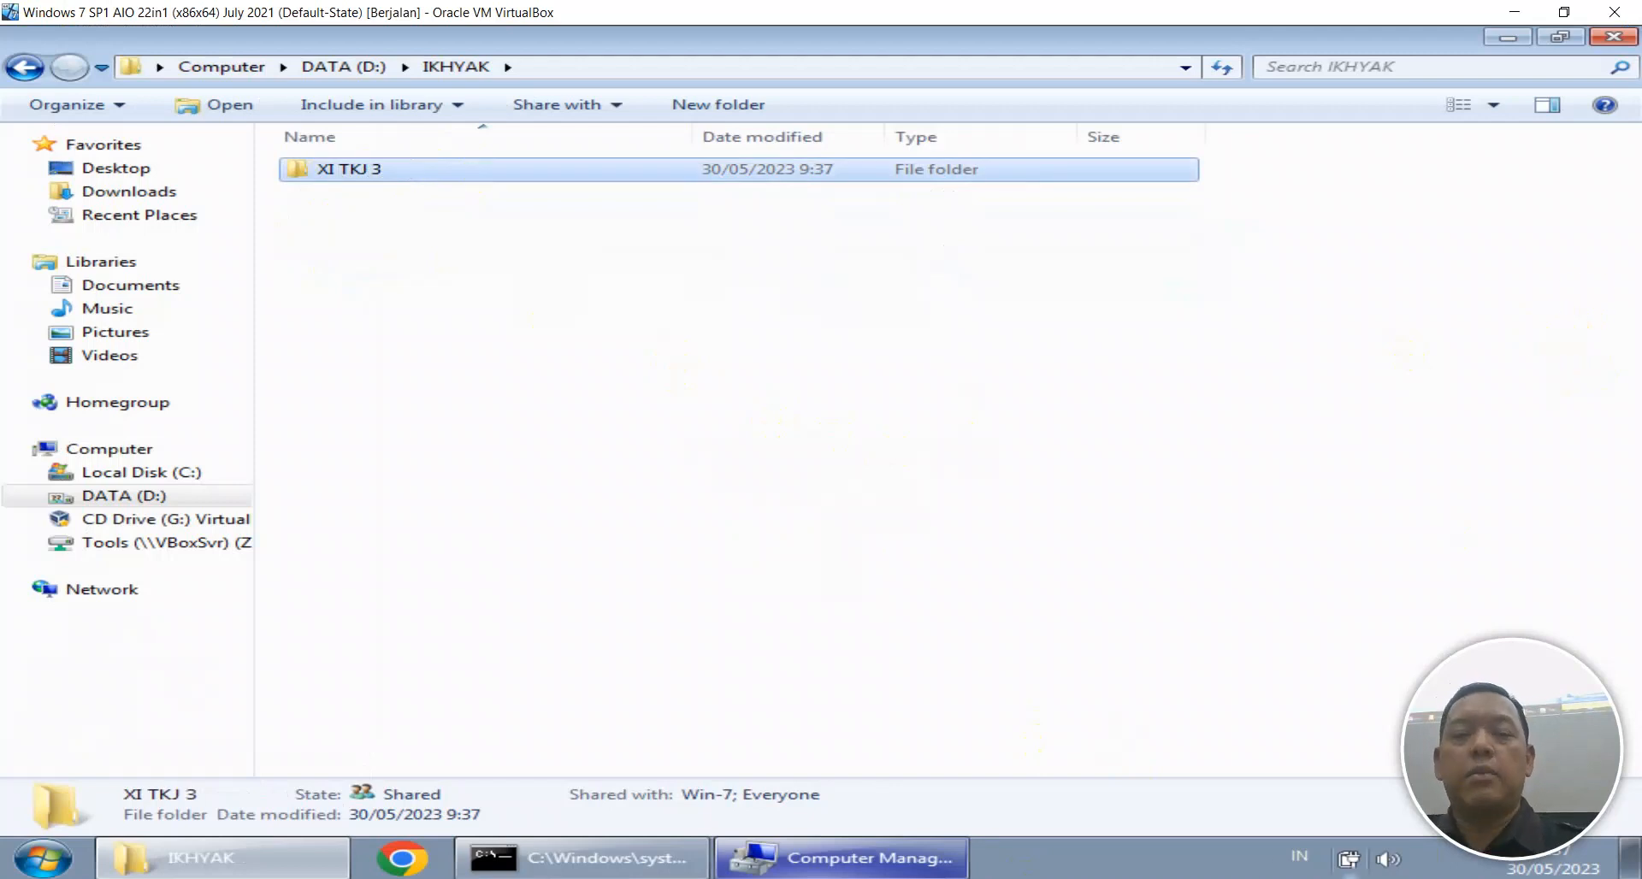
Check the host window, then return the VM's explorer to the DATA (D:) drive.
{"action": "left_click", "coordinate": [432, 878]}
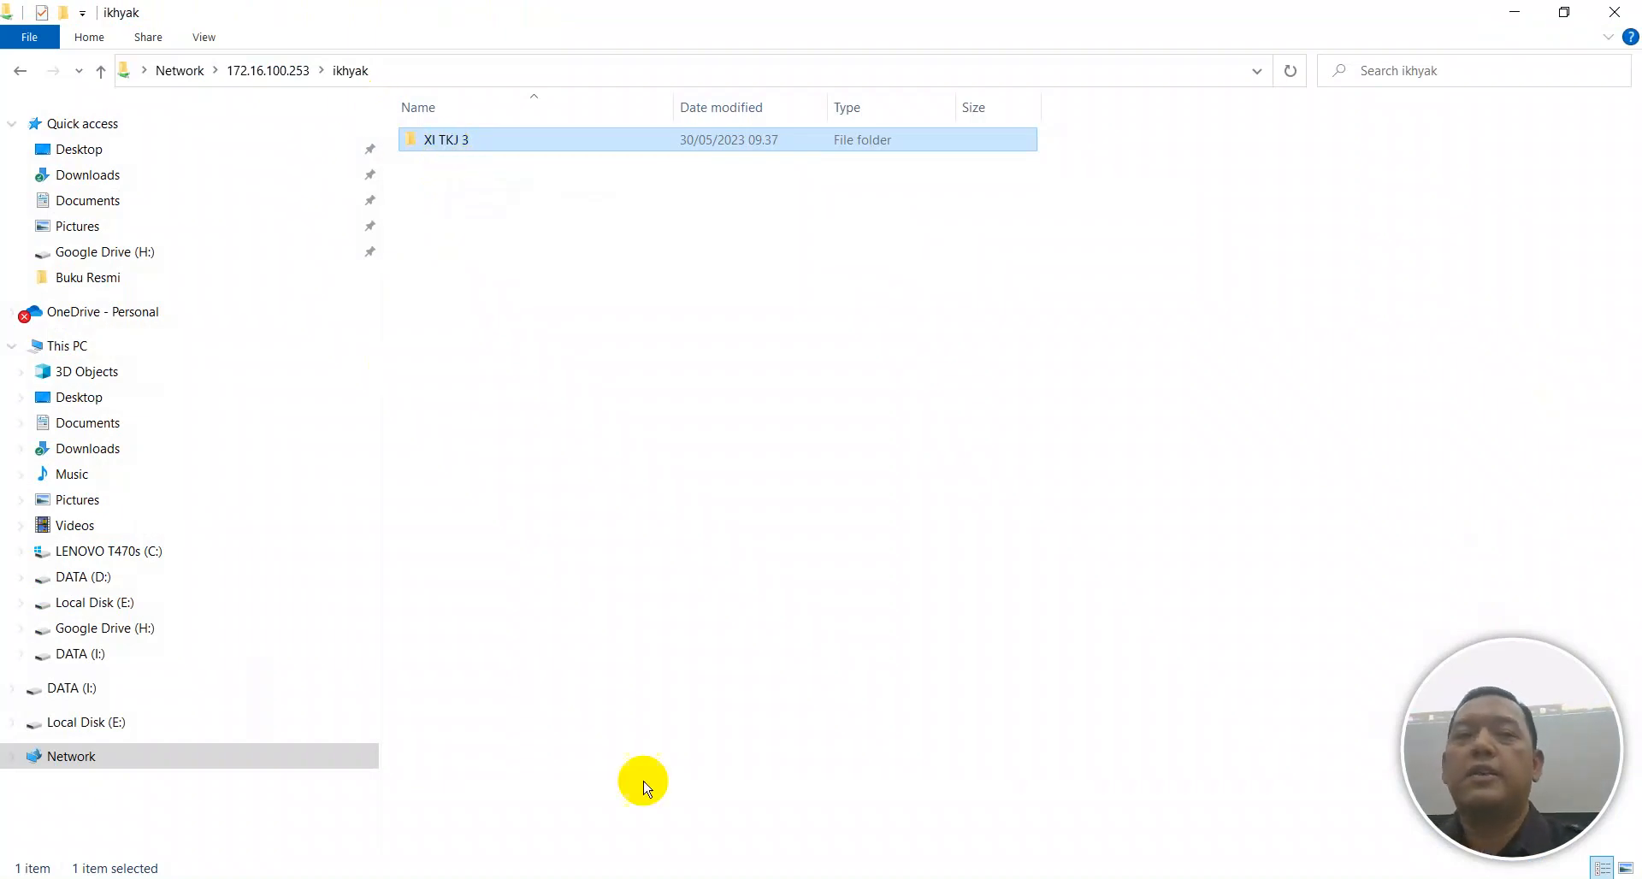
{"action": "key", "text": "alt+Tab"}
{"action": "left_click", "coordinate": [427, 222]}
{"action": "left_click", "coordinate": [371, 65]}
{"action": "left_click", "coordinate": [41, 858]}
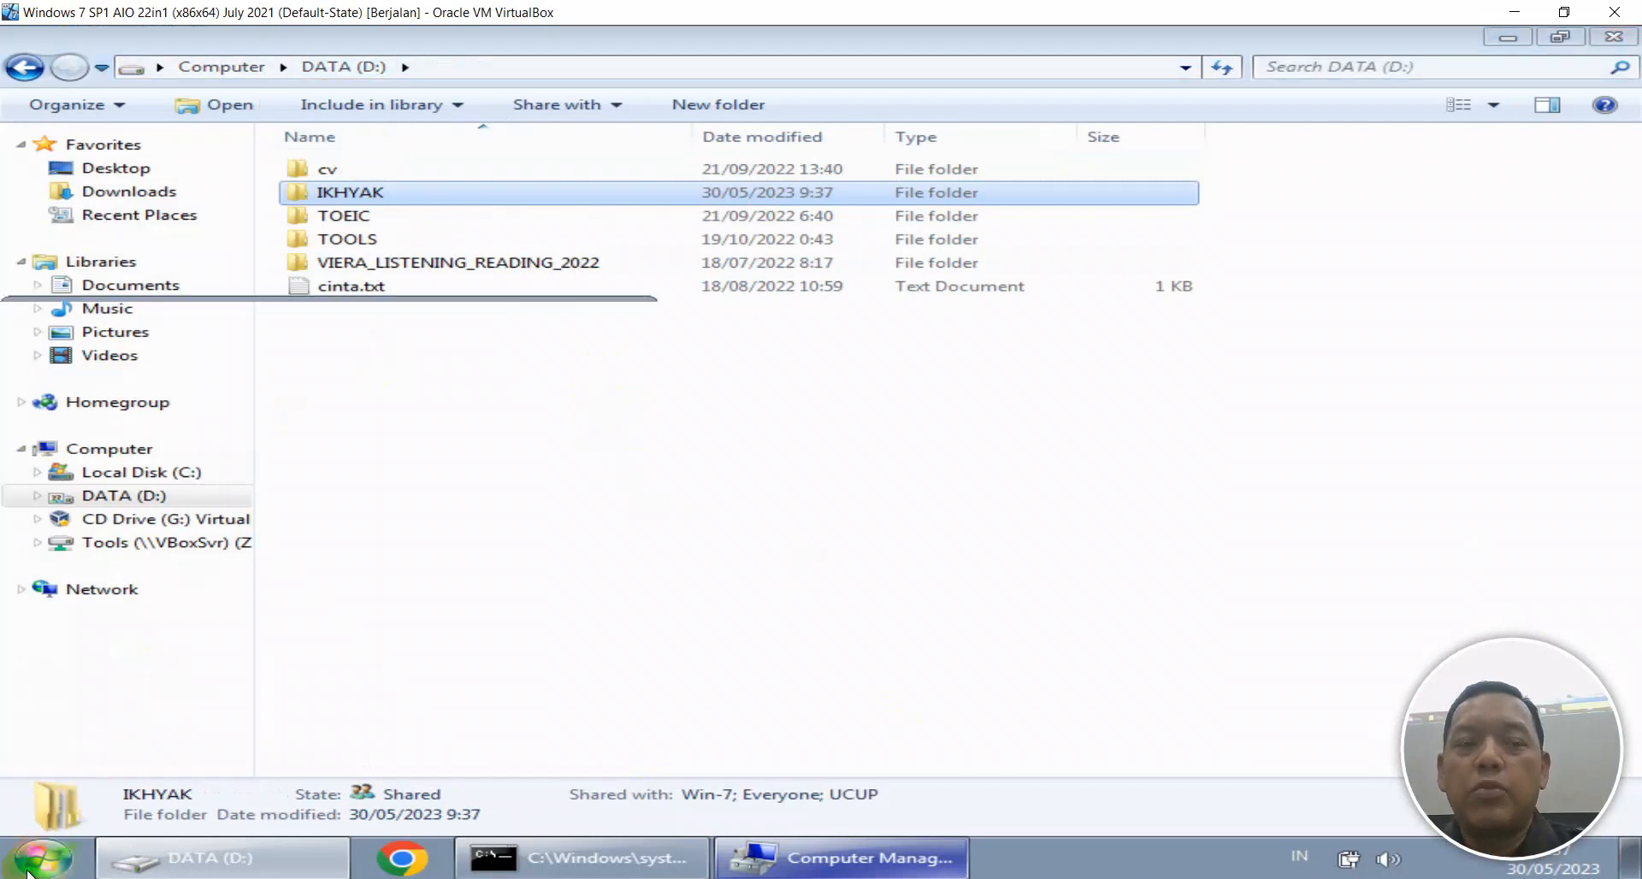
{"action": "left_click", "coordinate": [504, 638]}
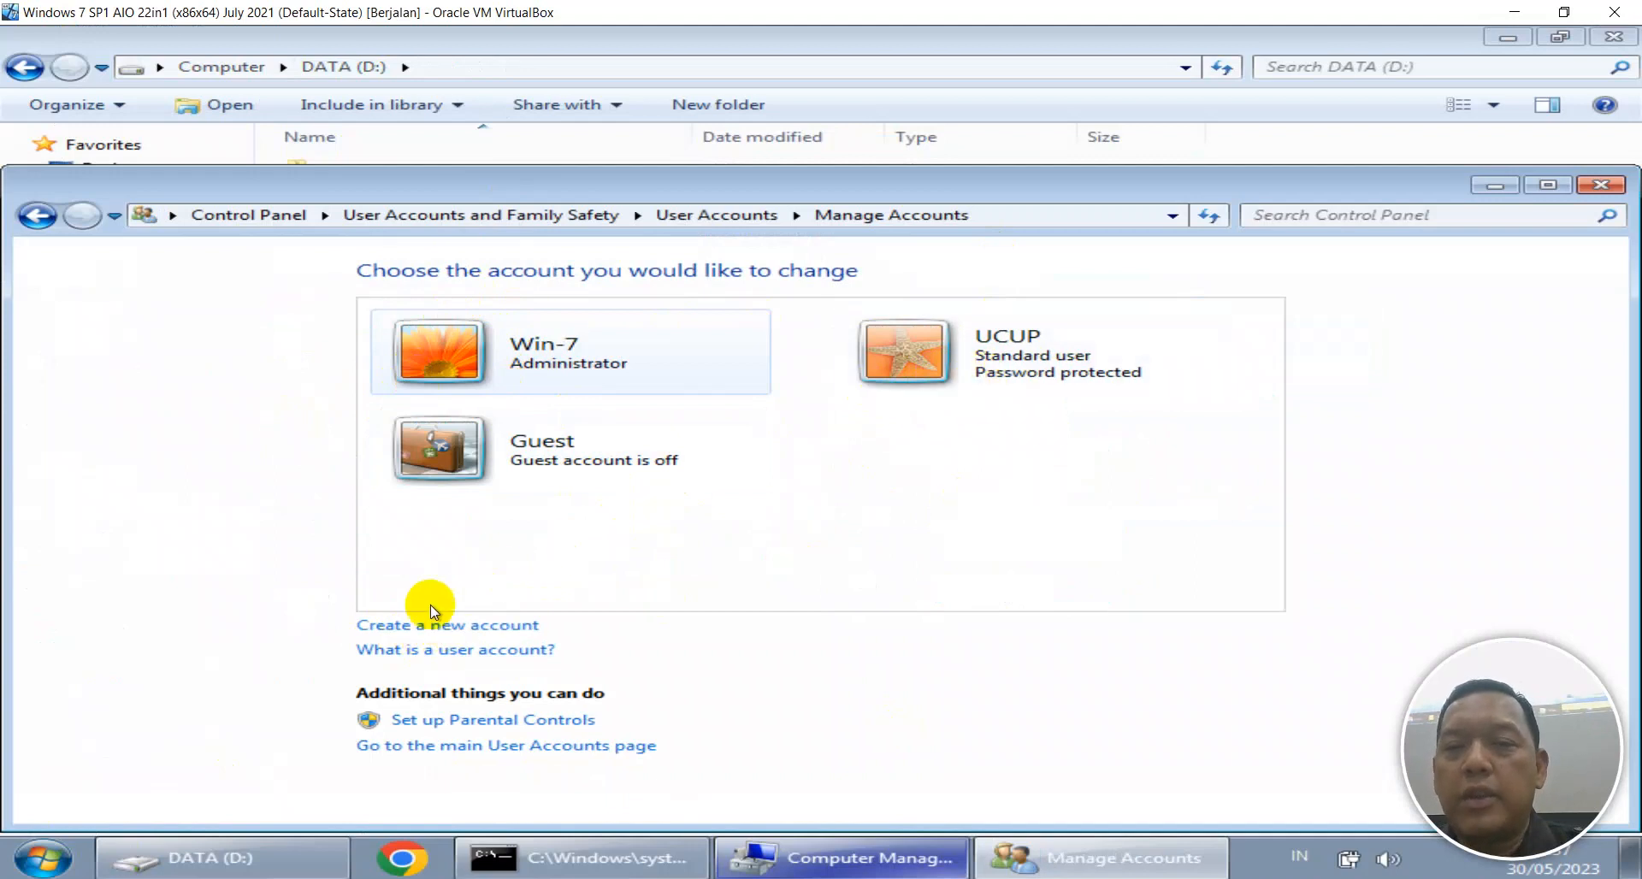
{"action": "left_click", "coordinate": [421, 631]}
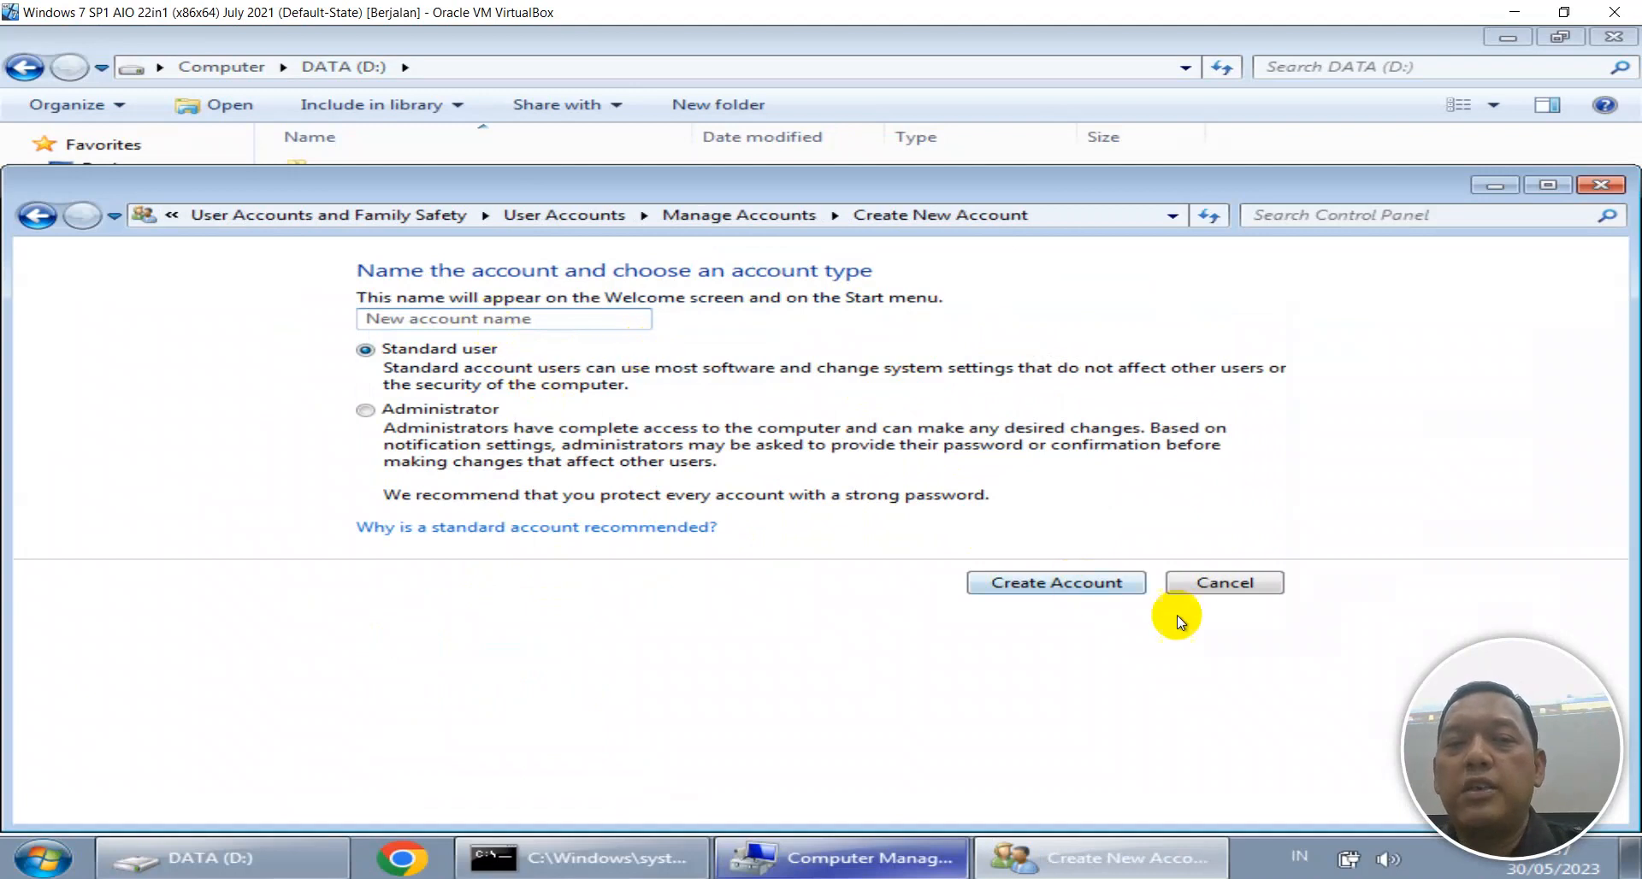
{"action": "left_click", "coordinate": [1193, 583]}
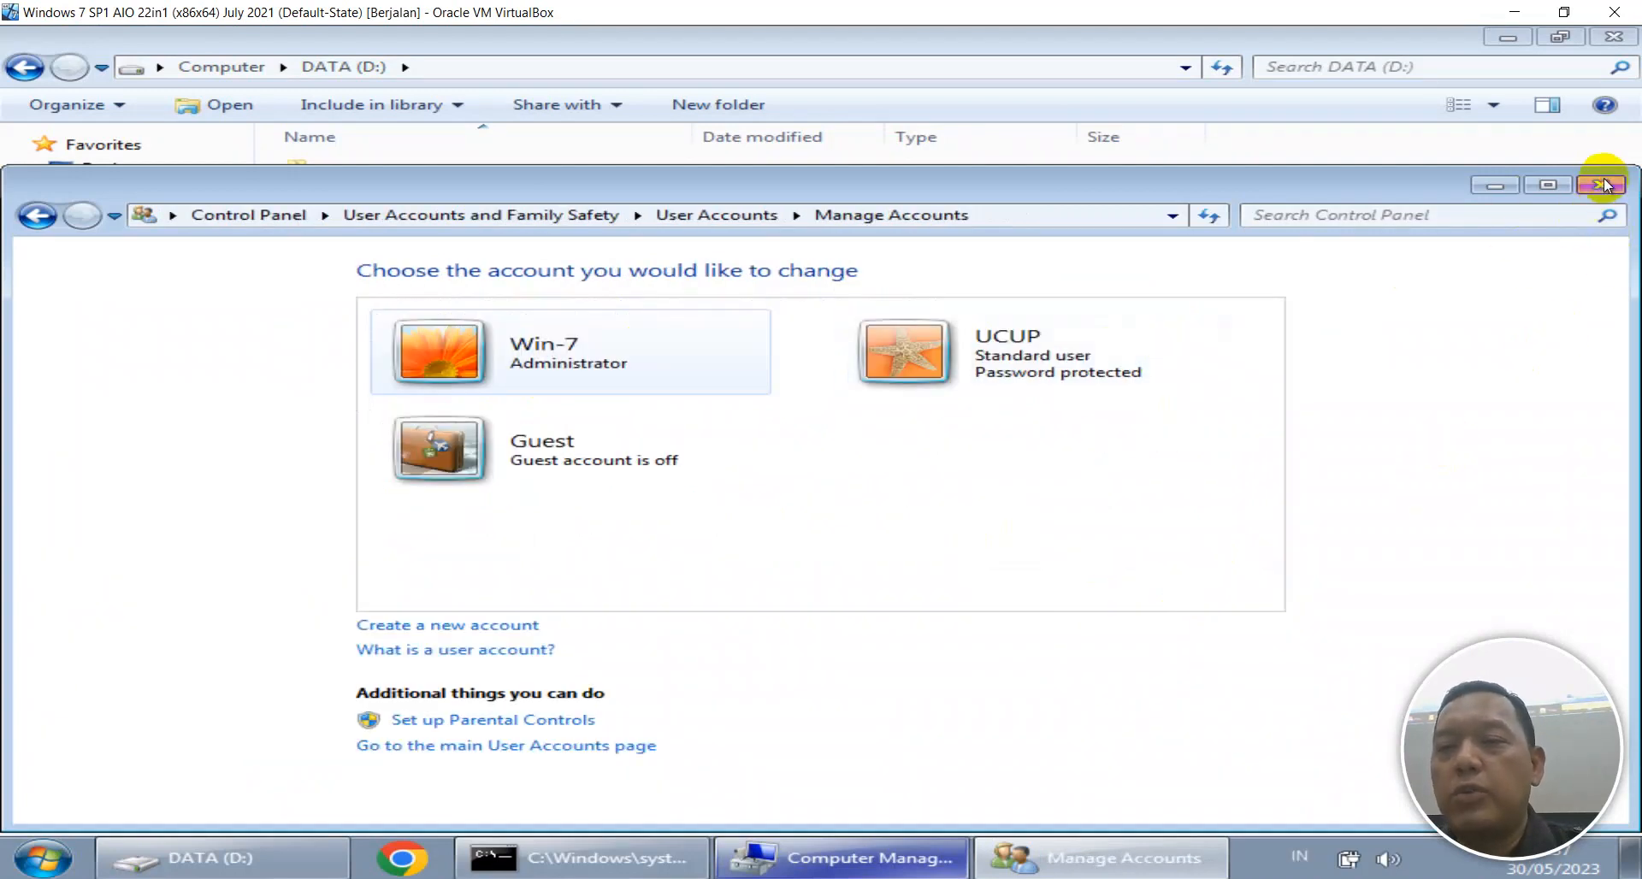
{"action": "left_click", "coordinate": [1604, 185]}
Share IKHYAK with specific people, re-adding the new user at Read/Write, and finish sharing.
{"action": "right_click", "coordinate": [373, 191]}
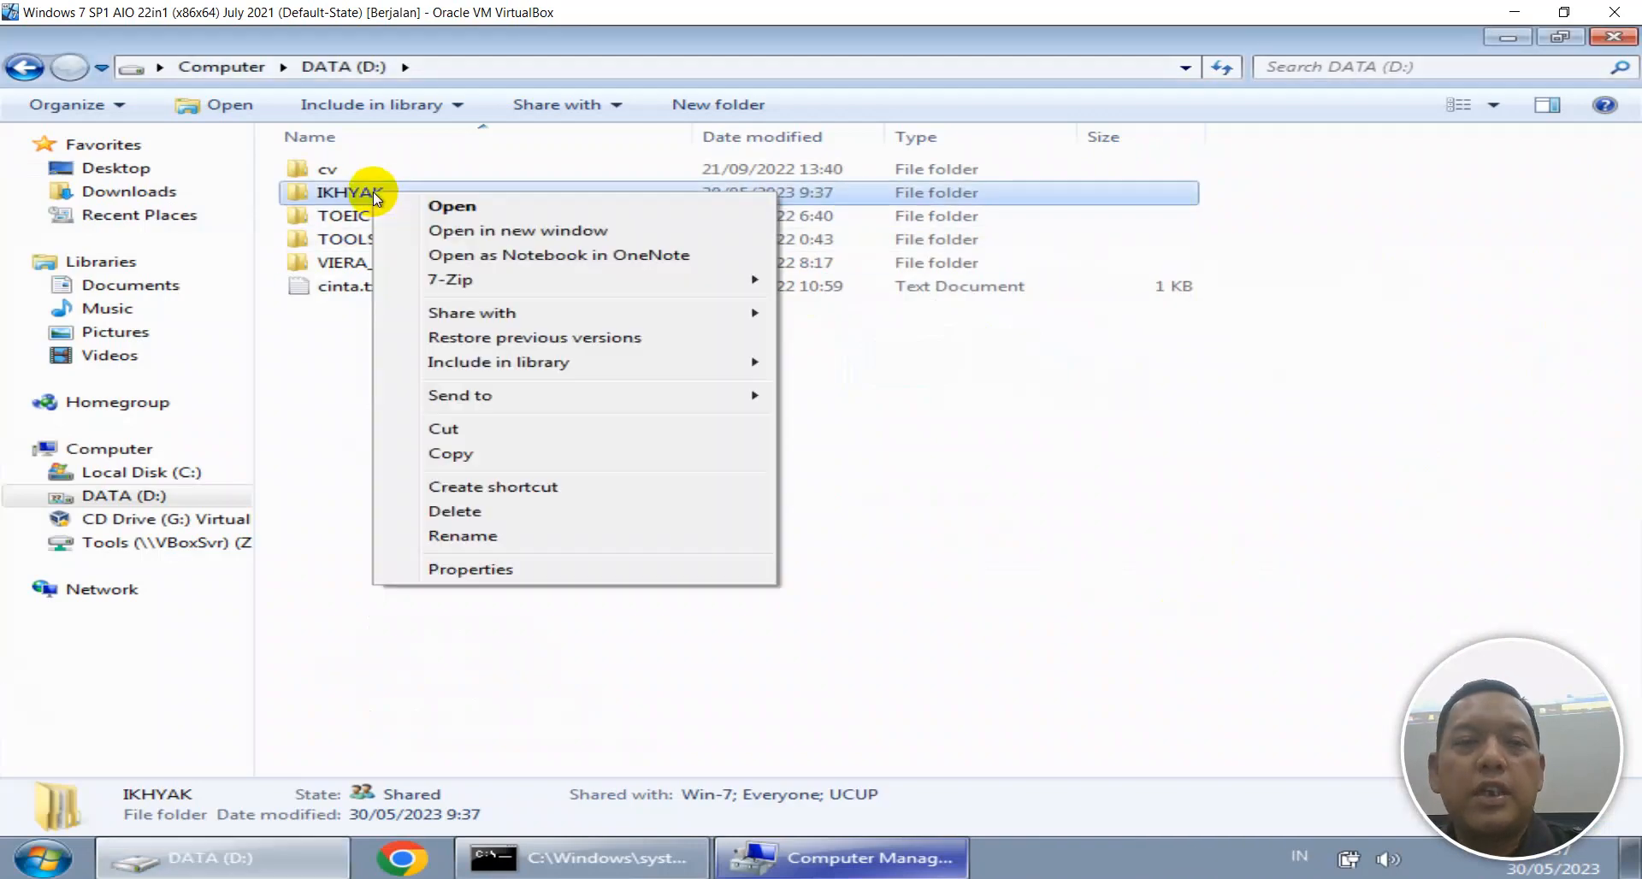
{"action": "mouse_move", "coordinate": [721, 316]}
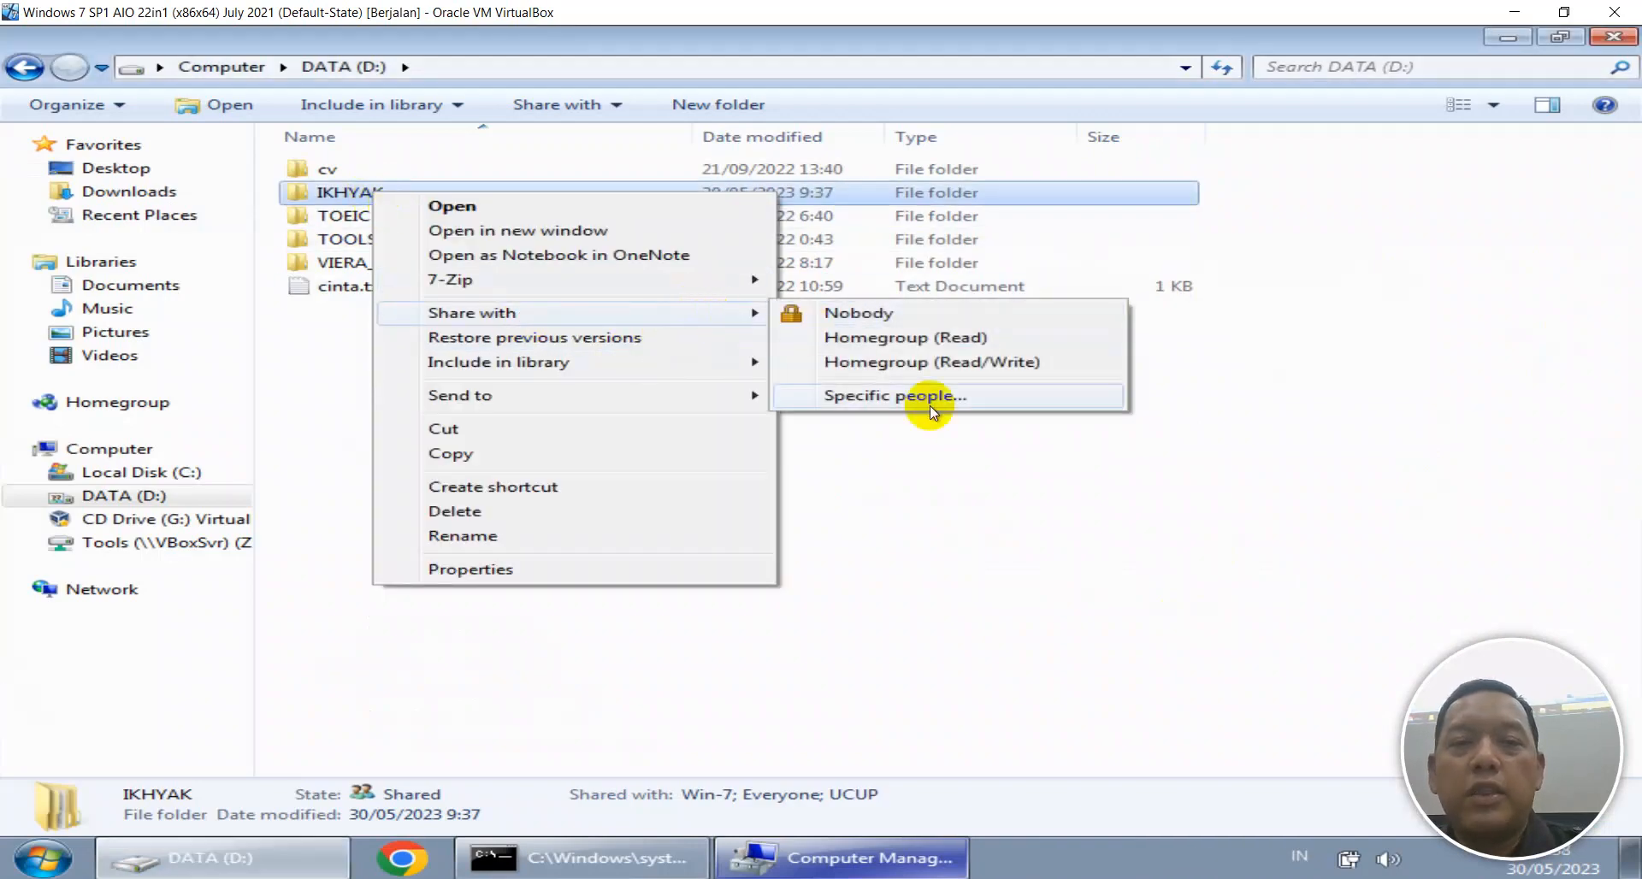
{"action": "left_click", "coordinate": [927, 405]}
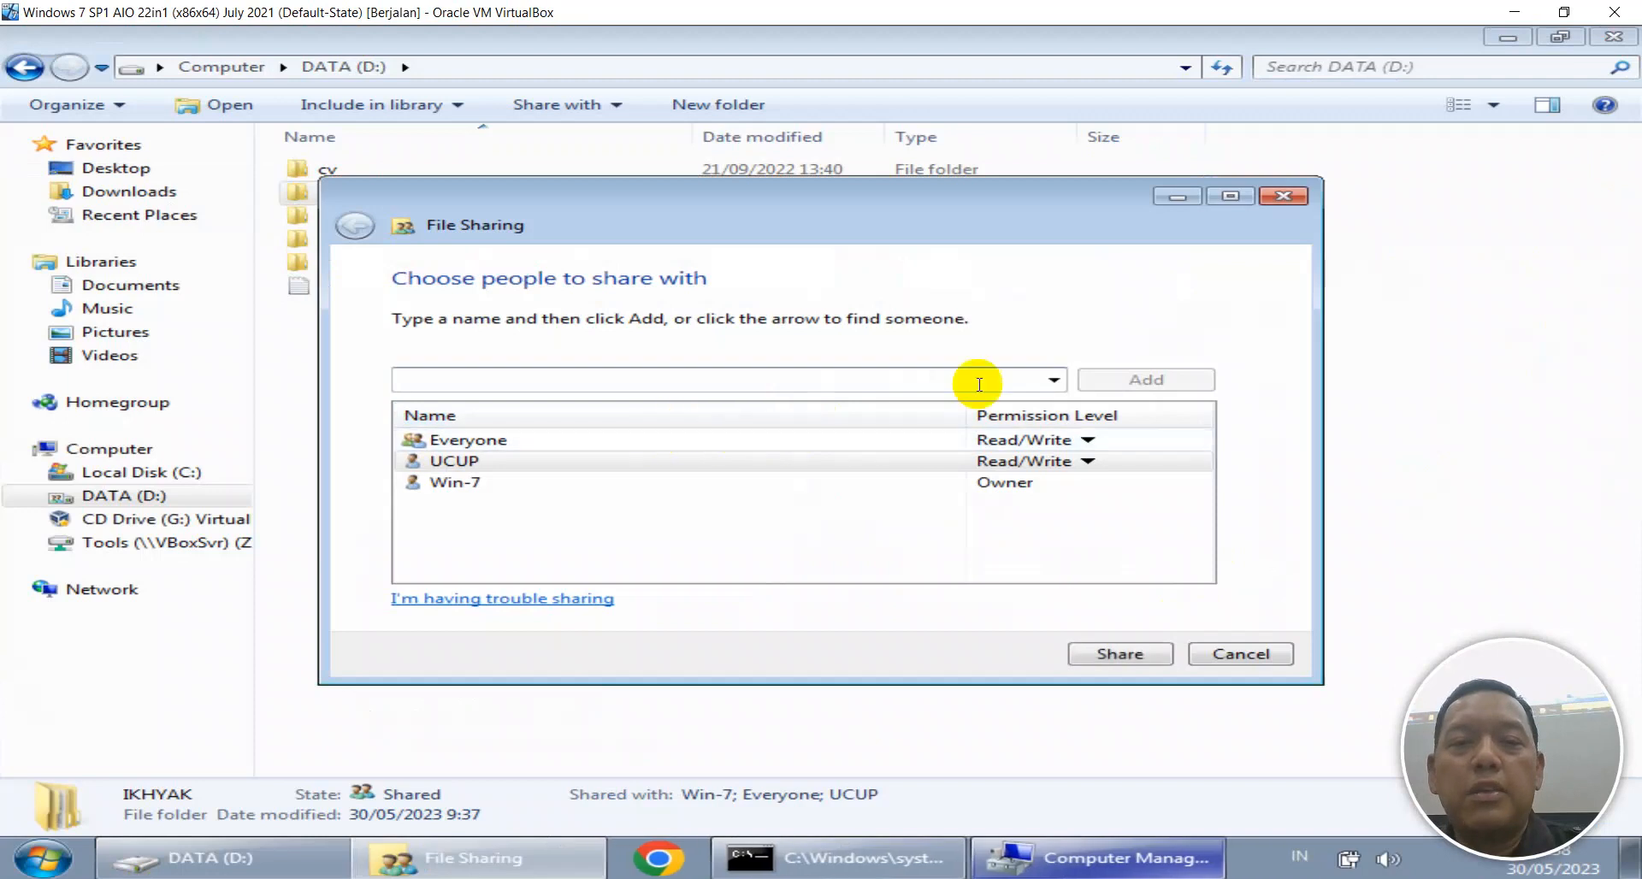
{"action": "left_click", "coordinate": [1050, 383]}
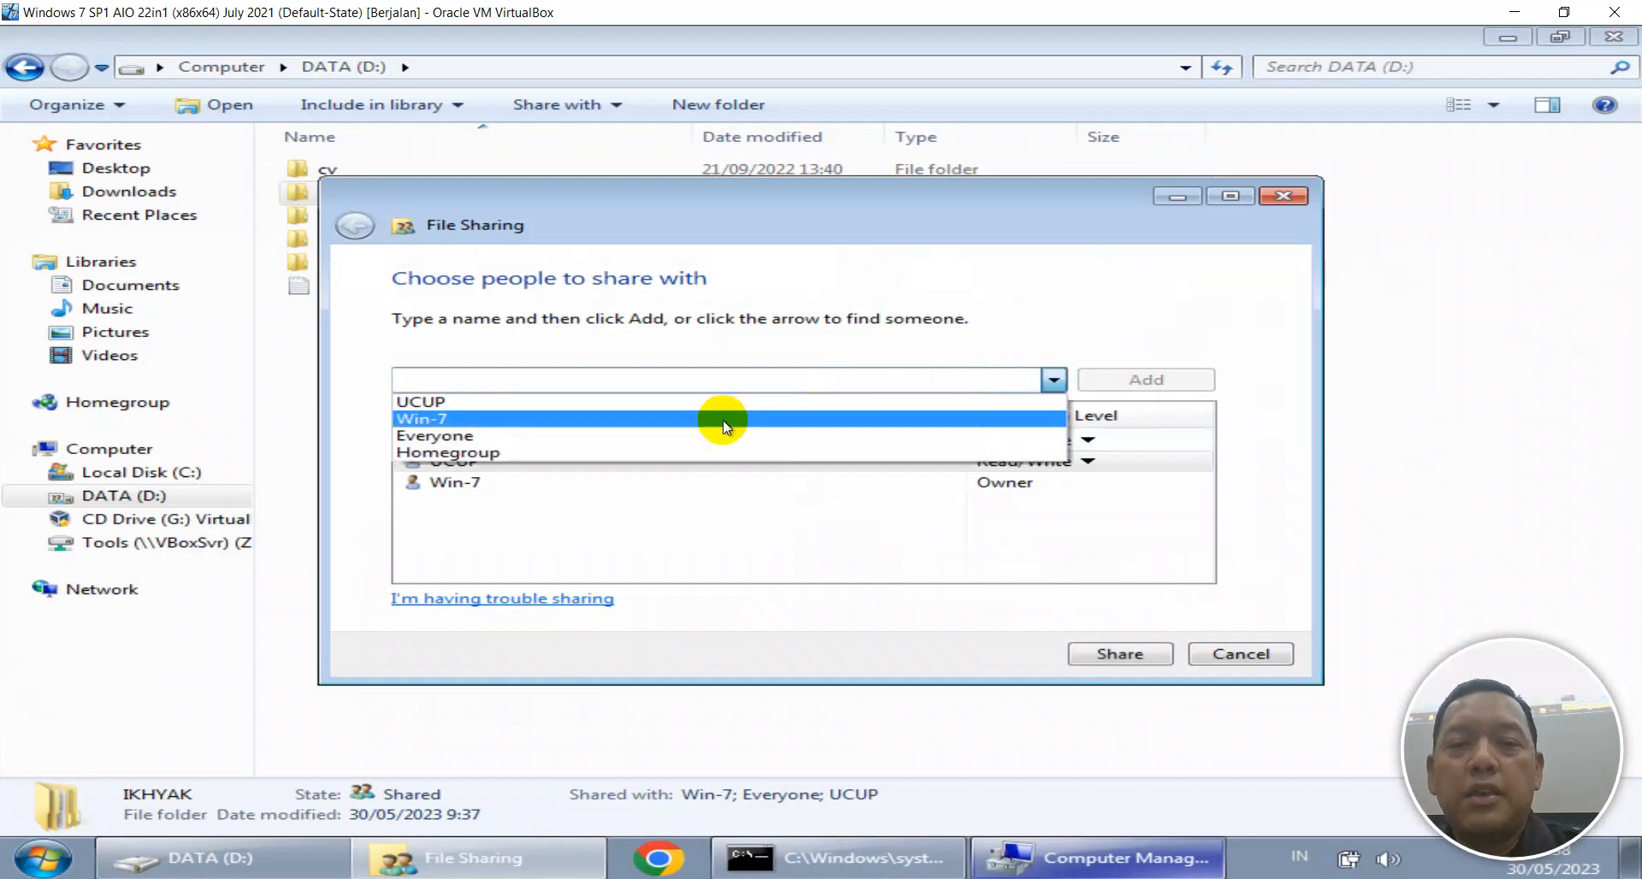
{"action": "left_click", "coordinate": [653, 404]}
{"action": "left_click", "coordinate": [1108, 378]}
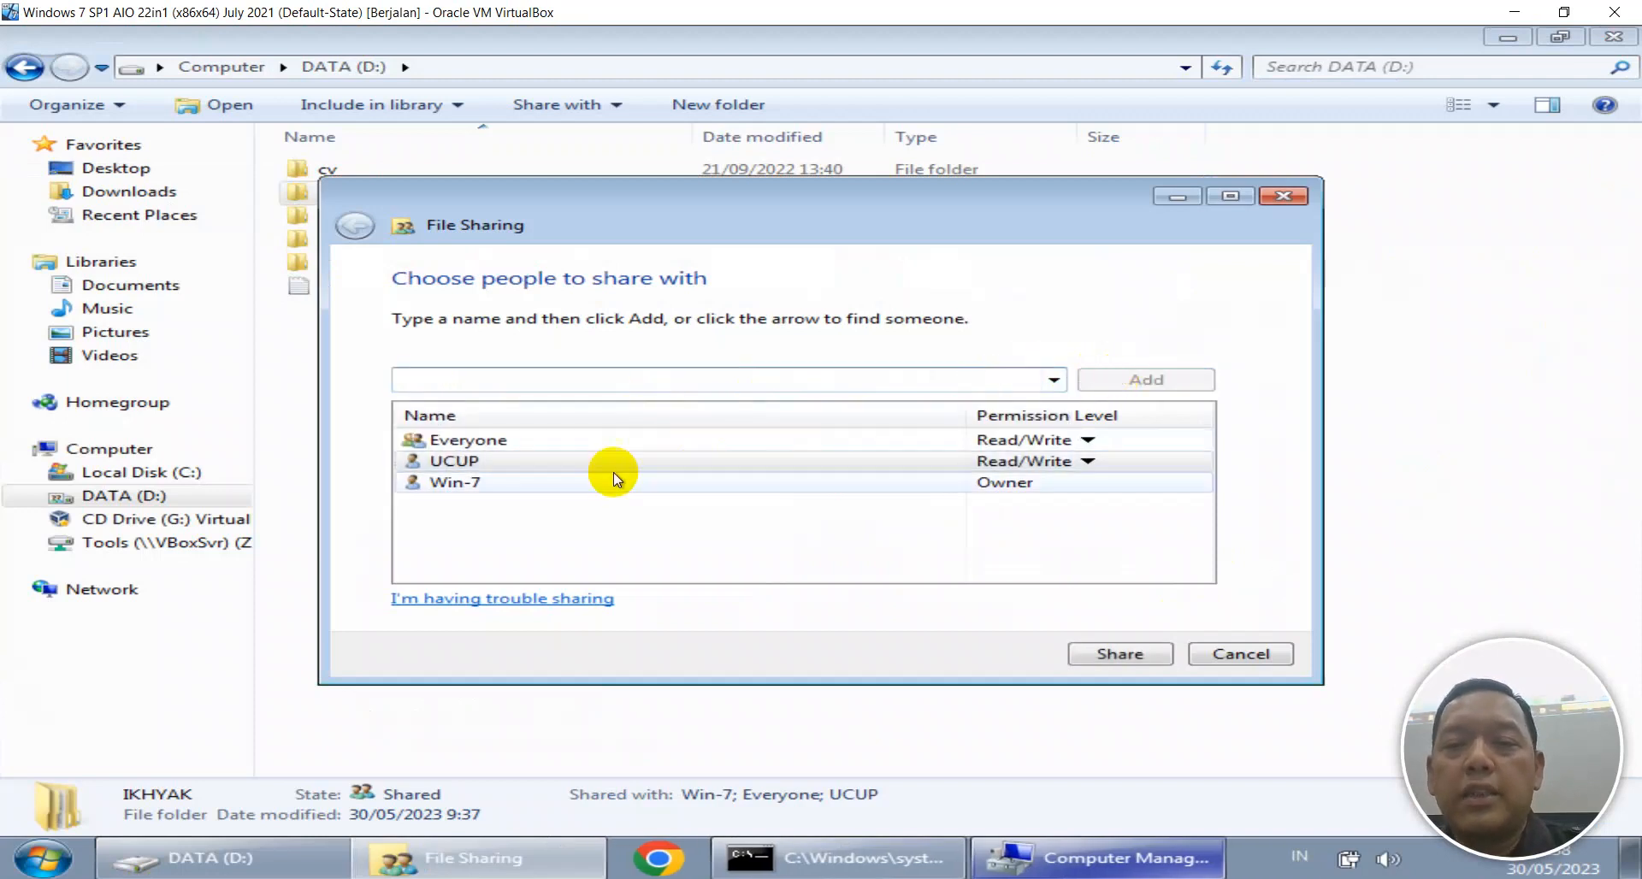
{"action": "left_click", "coordinate": [1087, 461]}
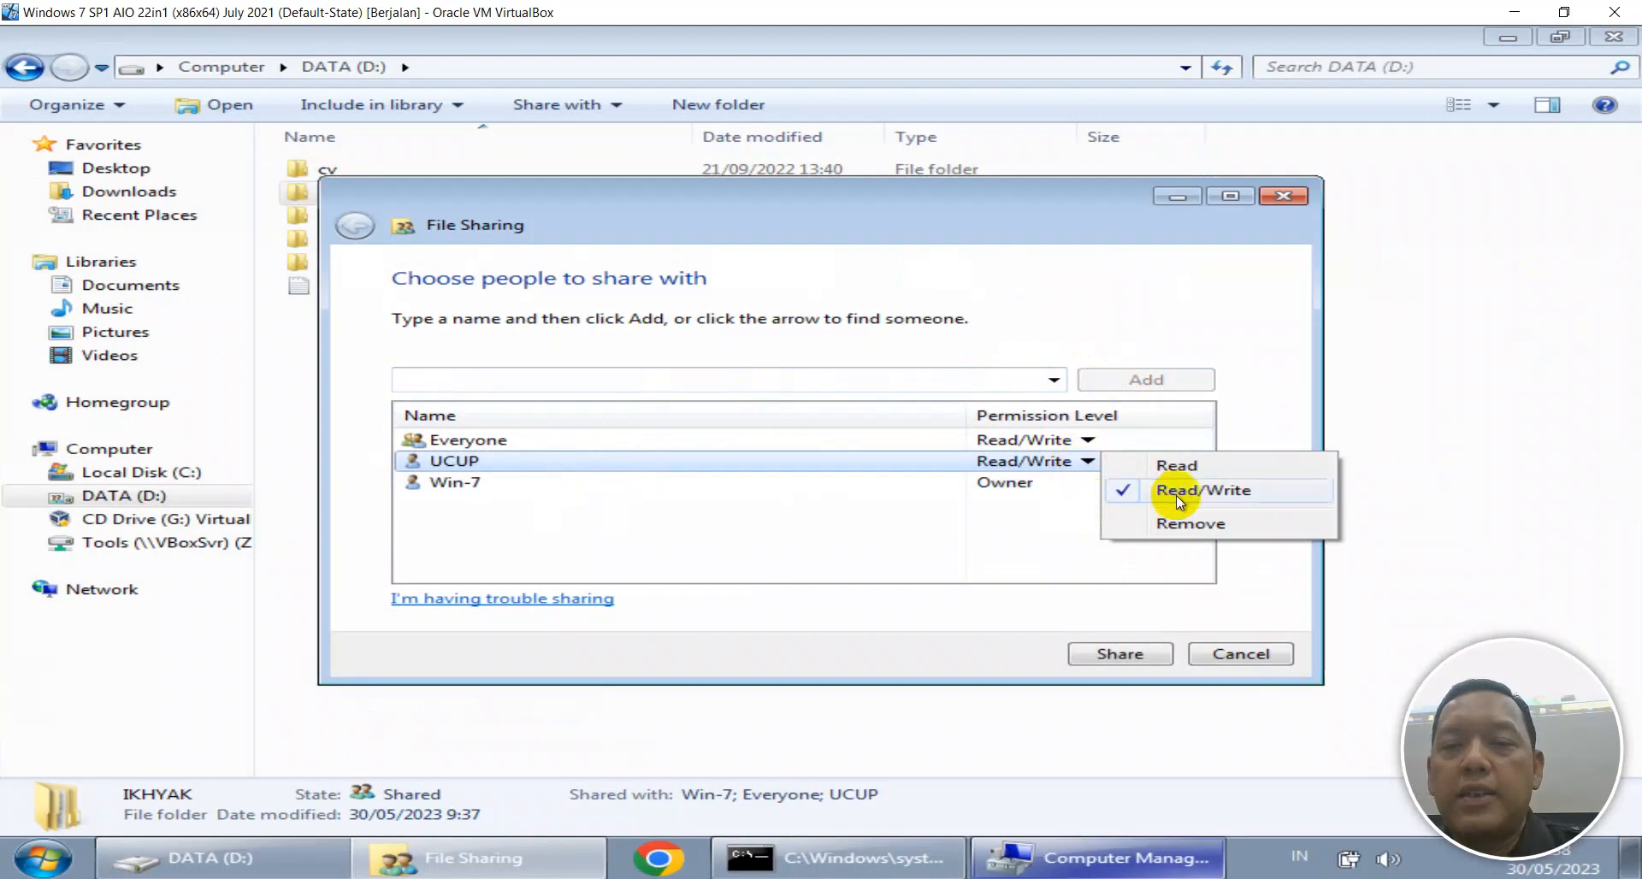
{"action": "left_click", "coordinate": [1120, 654]}
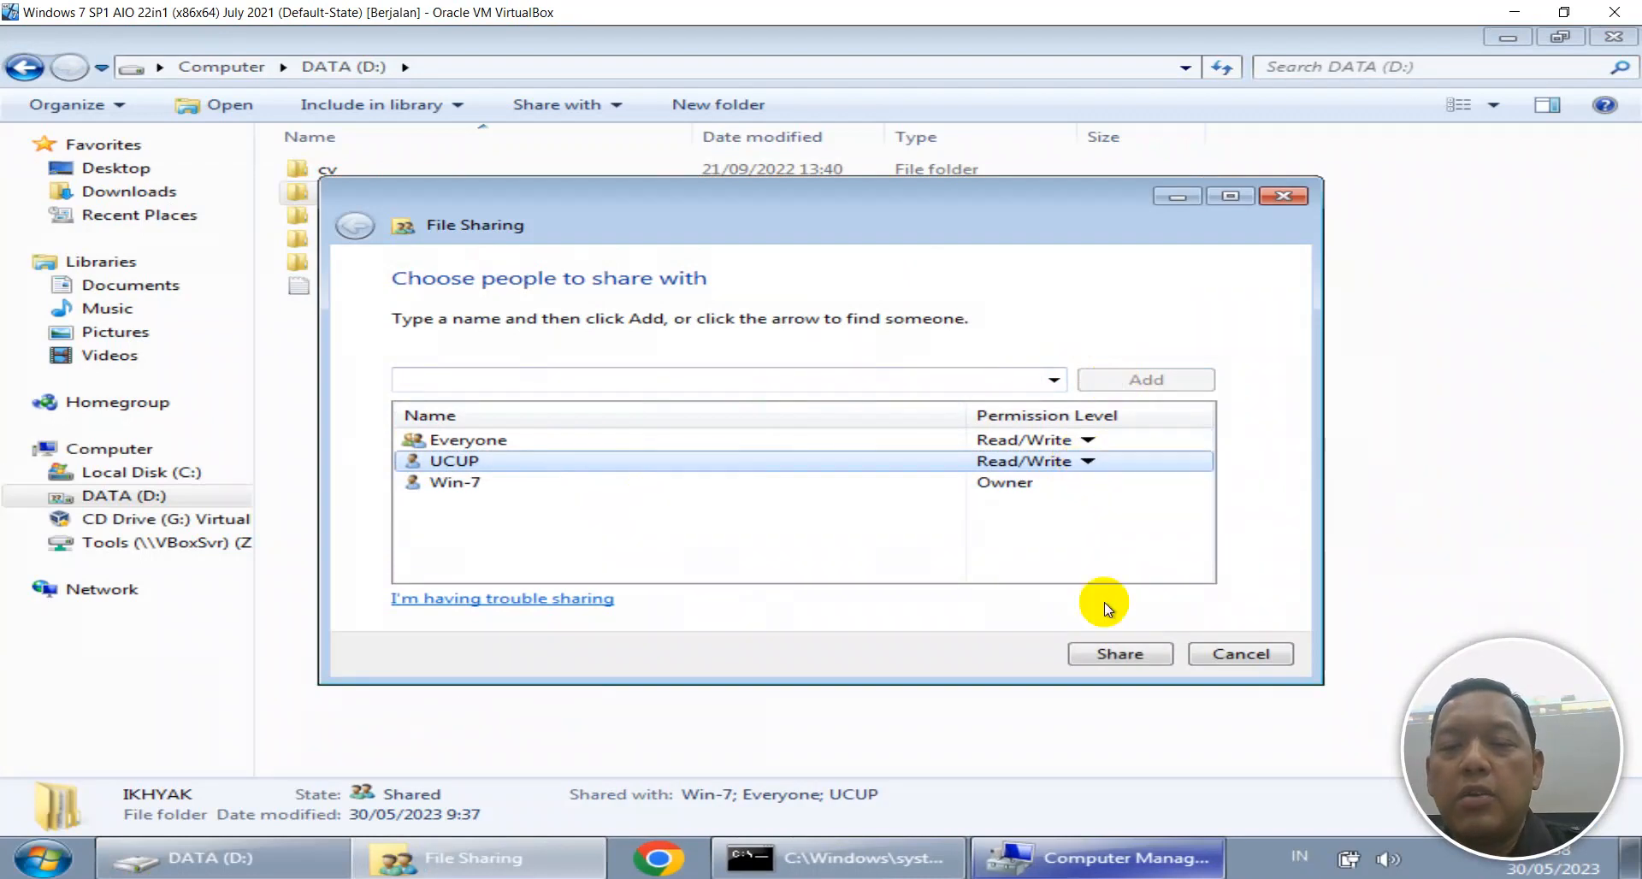
{"action": "left_click", "coordinate": [1120, 654]}
{"action": "left_click", "coordinate": [1207, 655]}
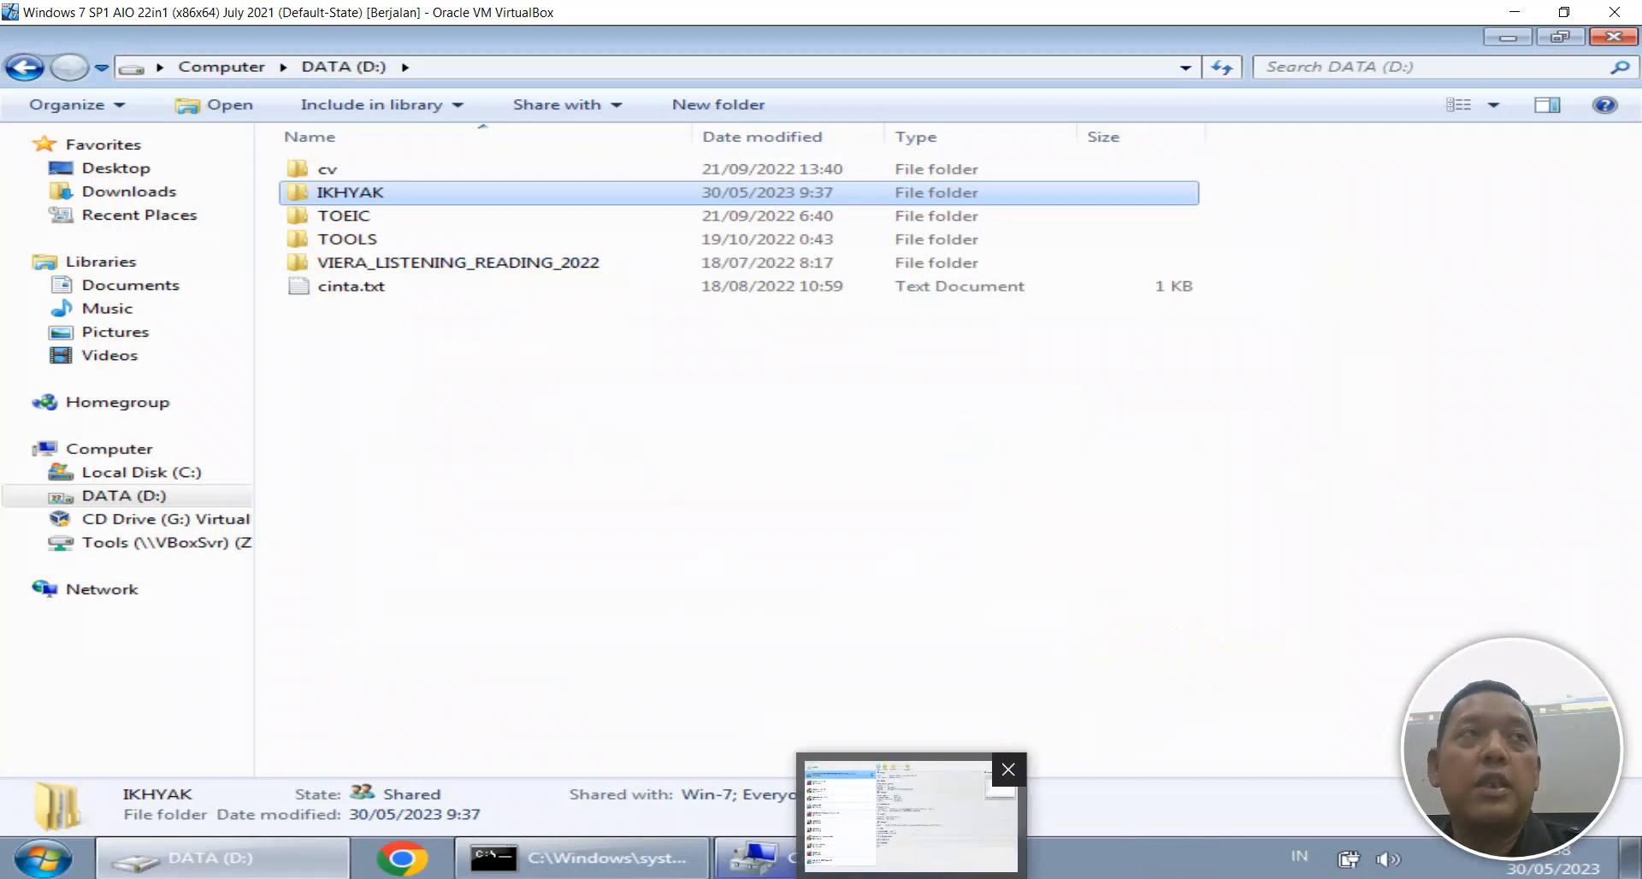
{"action": "left_click", "coordinate": [1051, 458]}
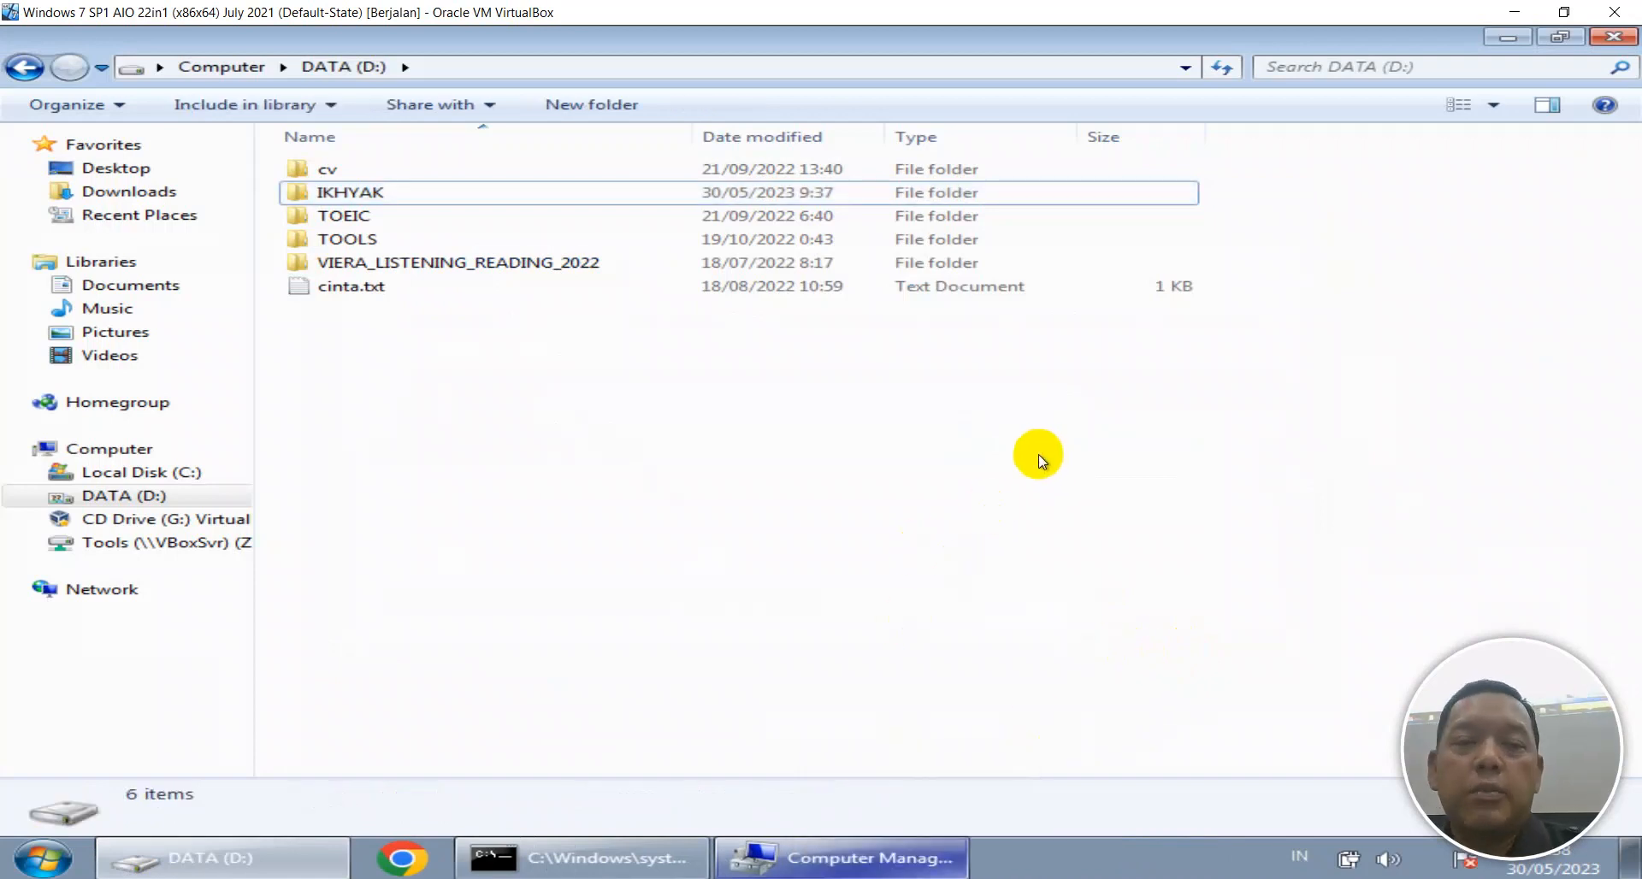